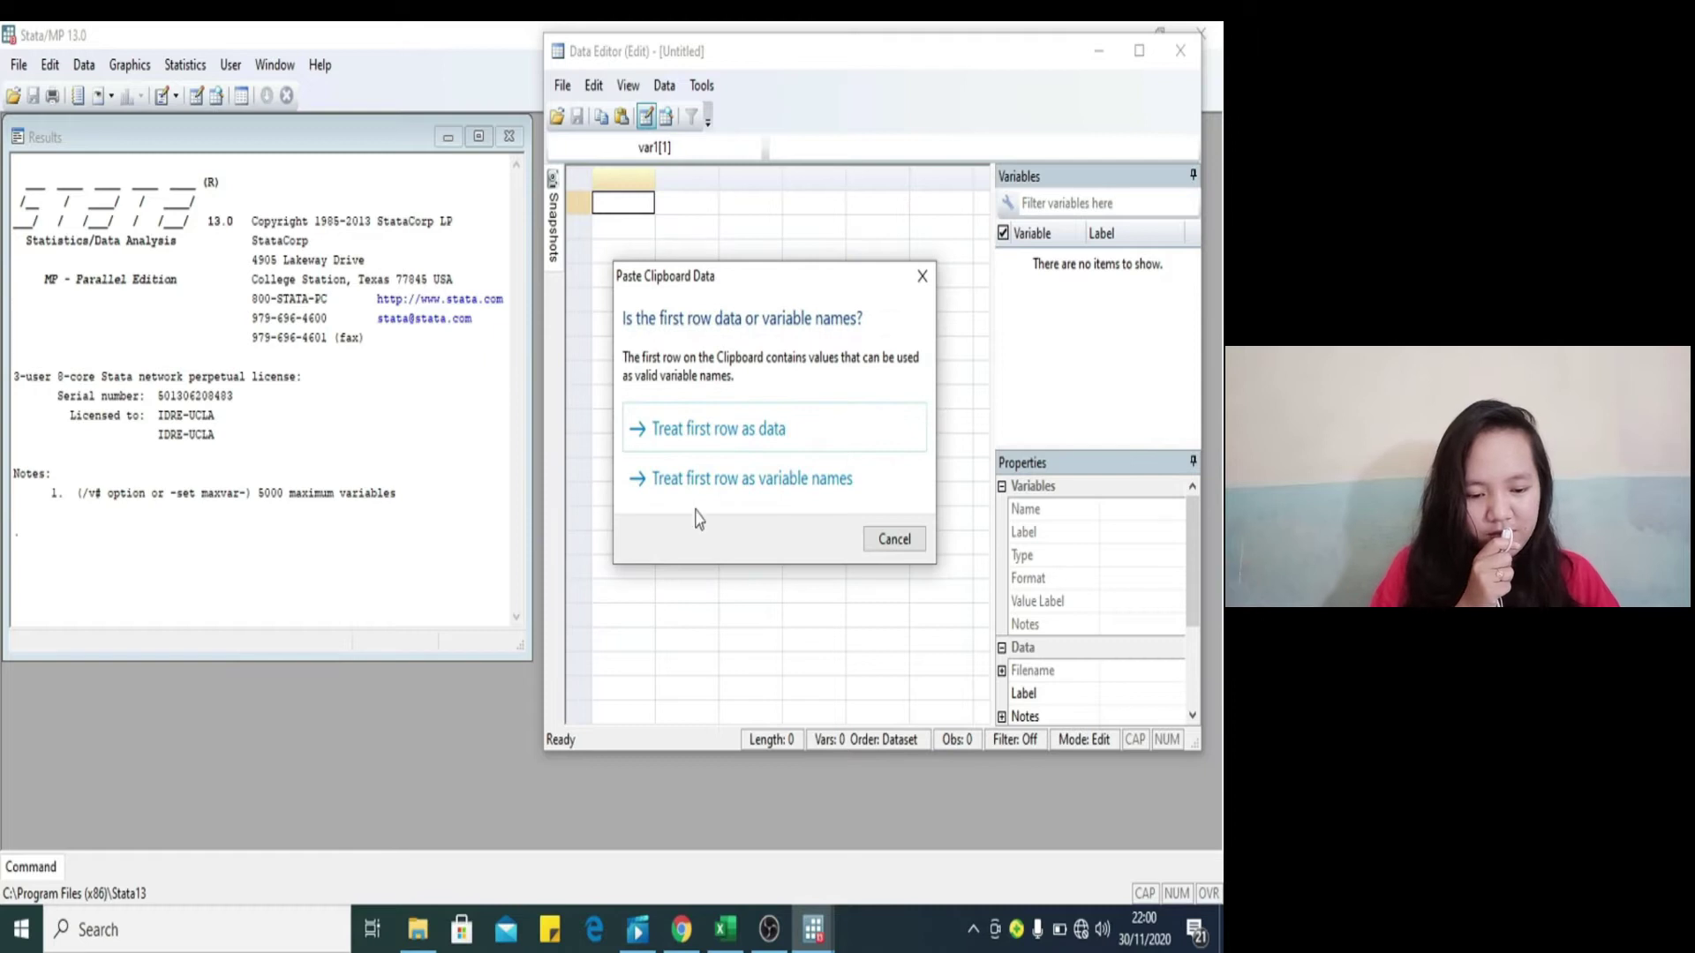
# Step: Paste the clipboard data using its first row as variable names, and generate a variable tahun equal to obs
pyautogui.click(682, 485)
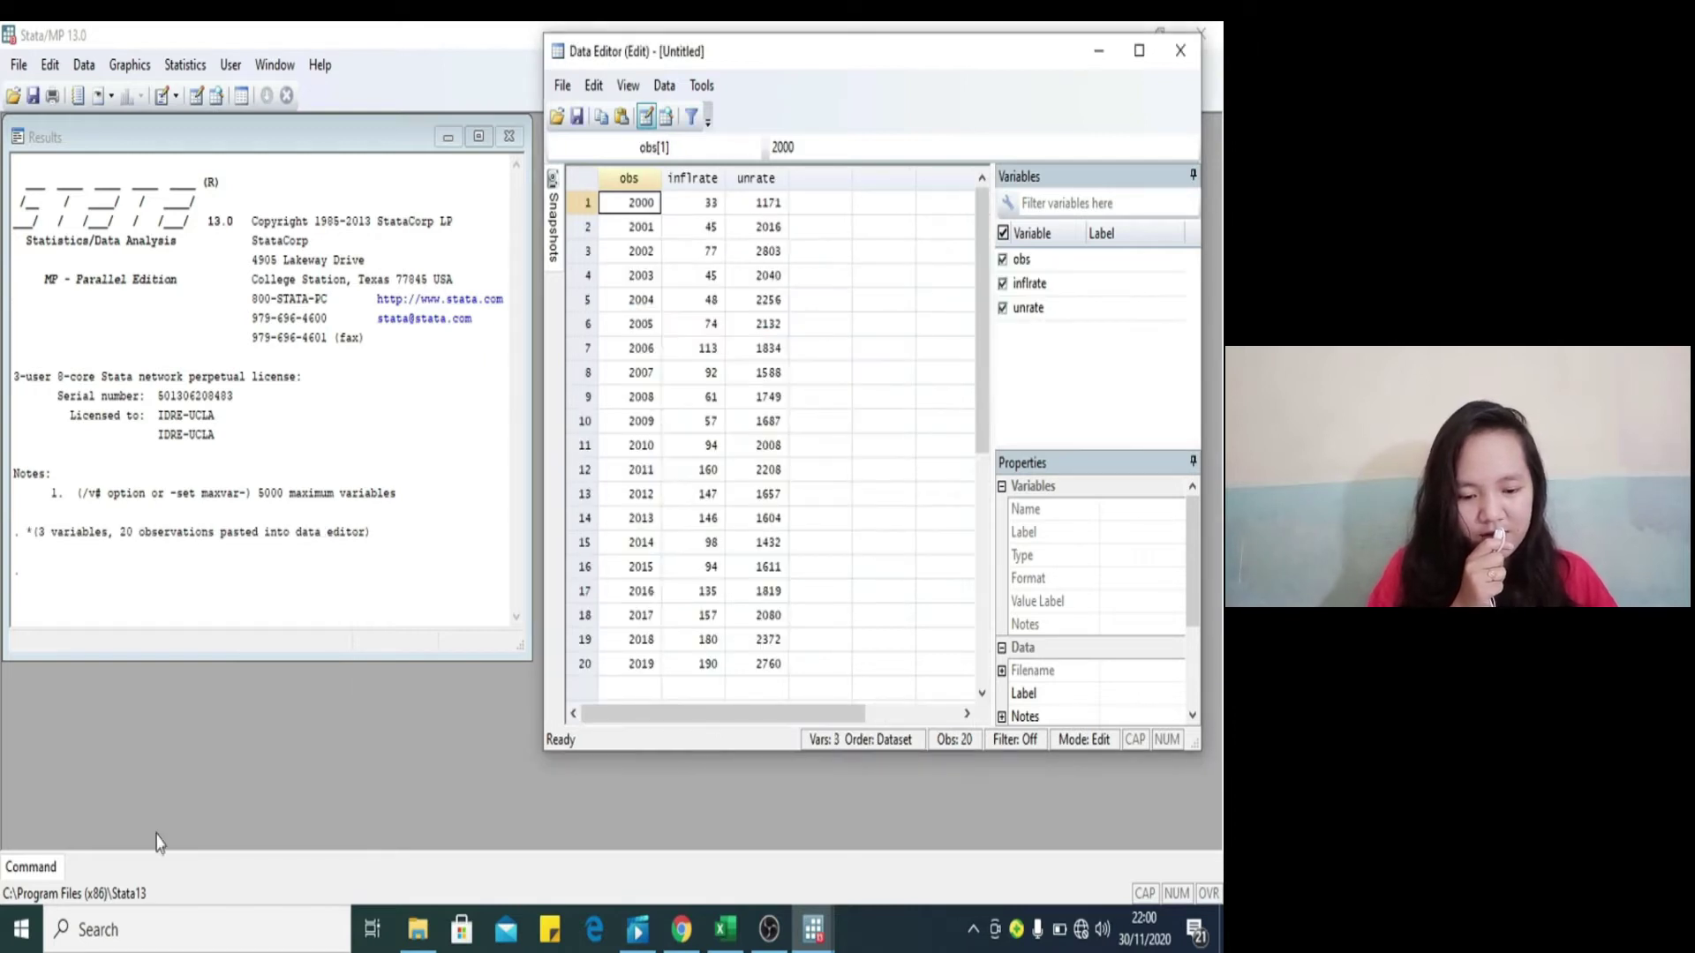
pyautogui.click(31, 867)
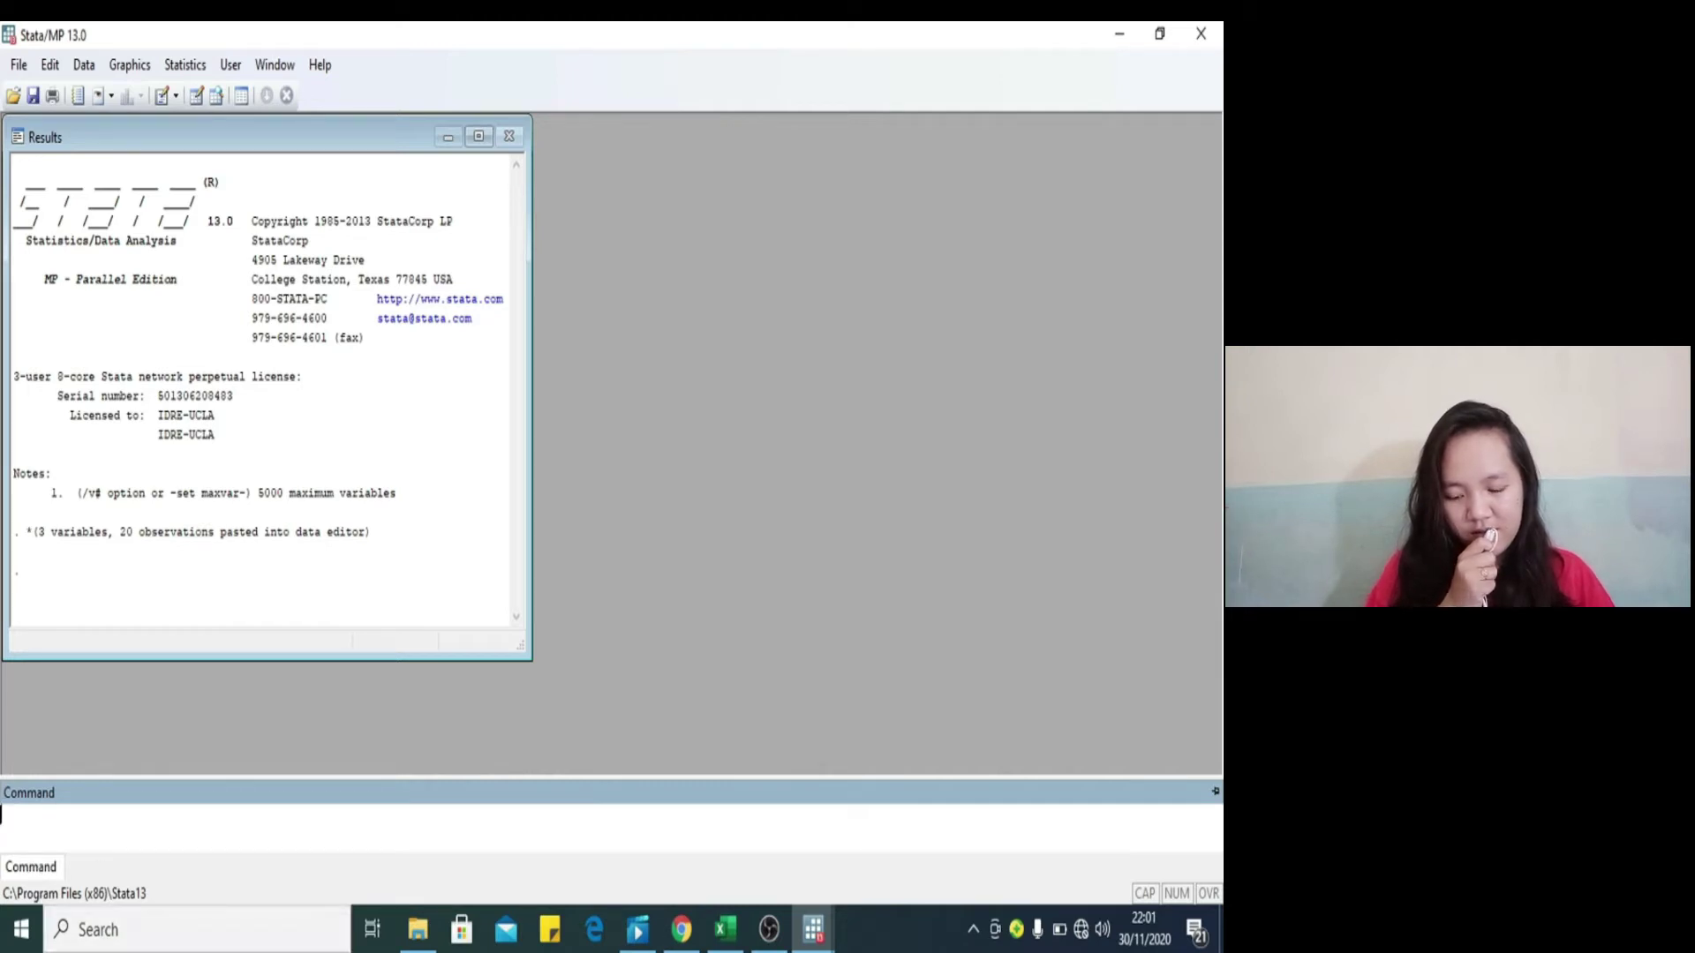
pyautogui.write('geb')
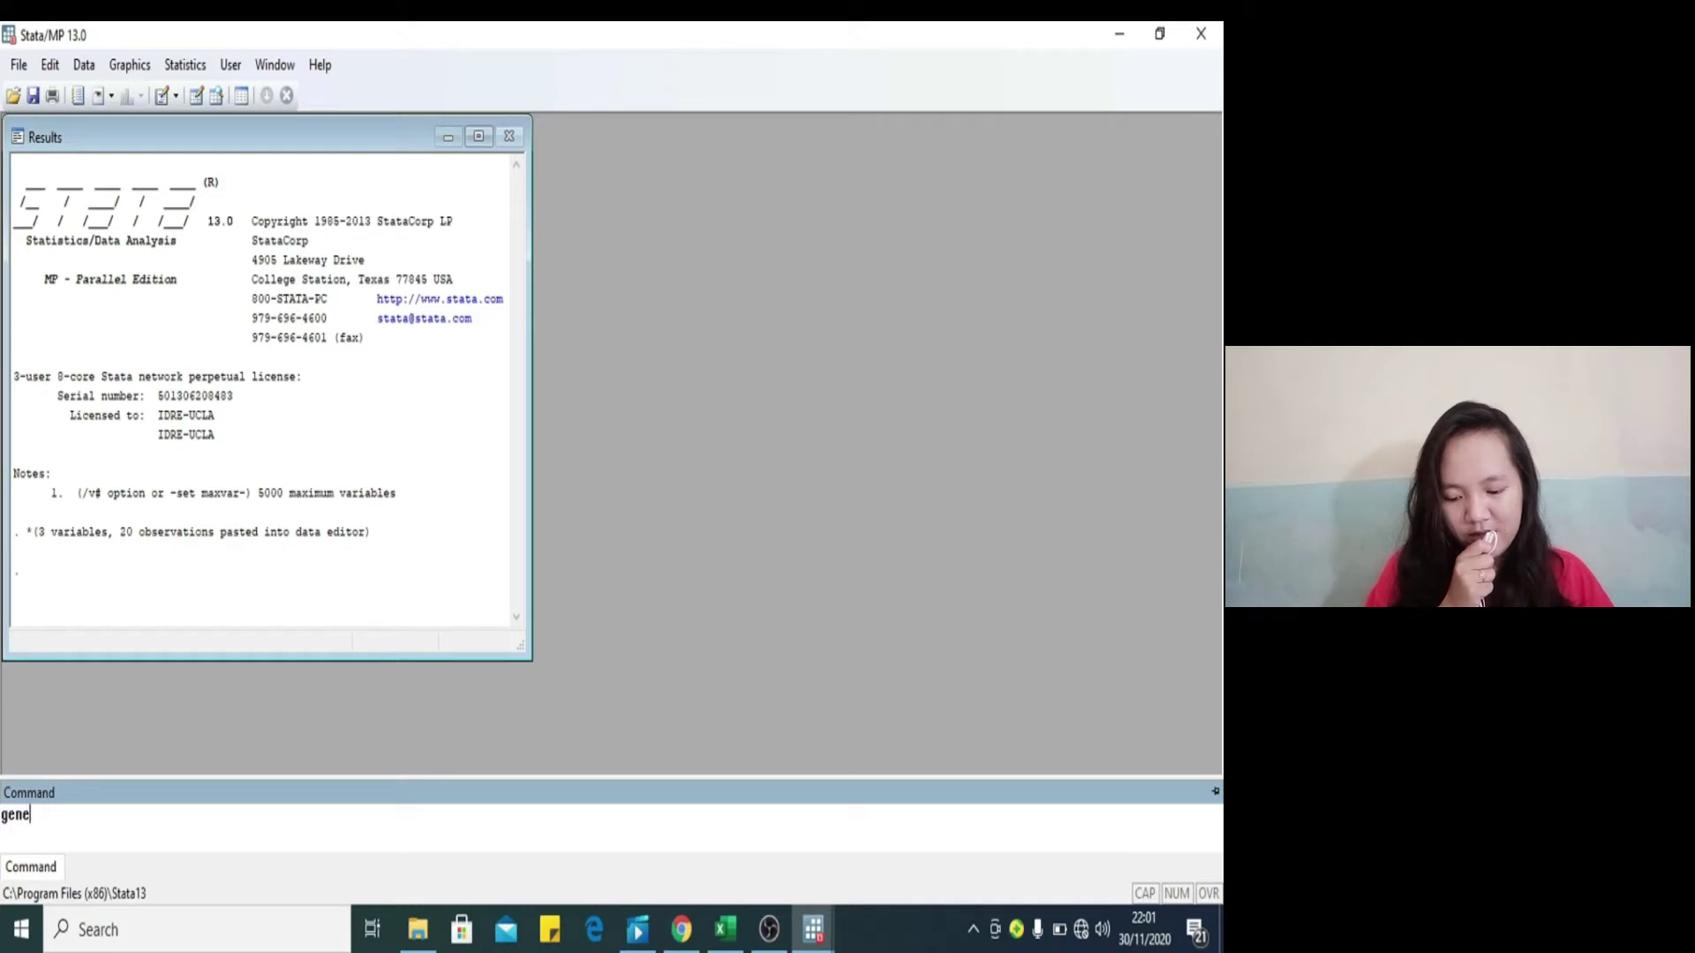
pyautogui.write('erate')
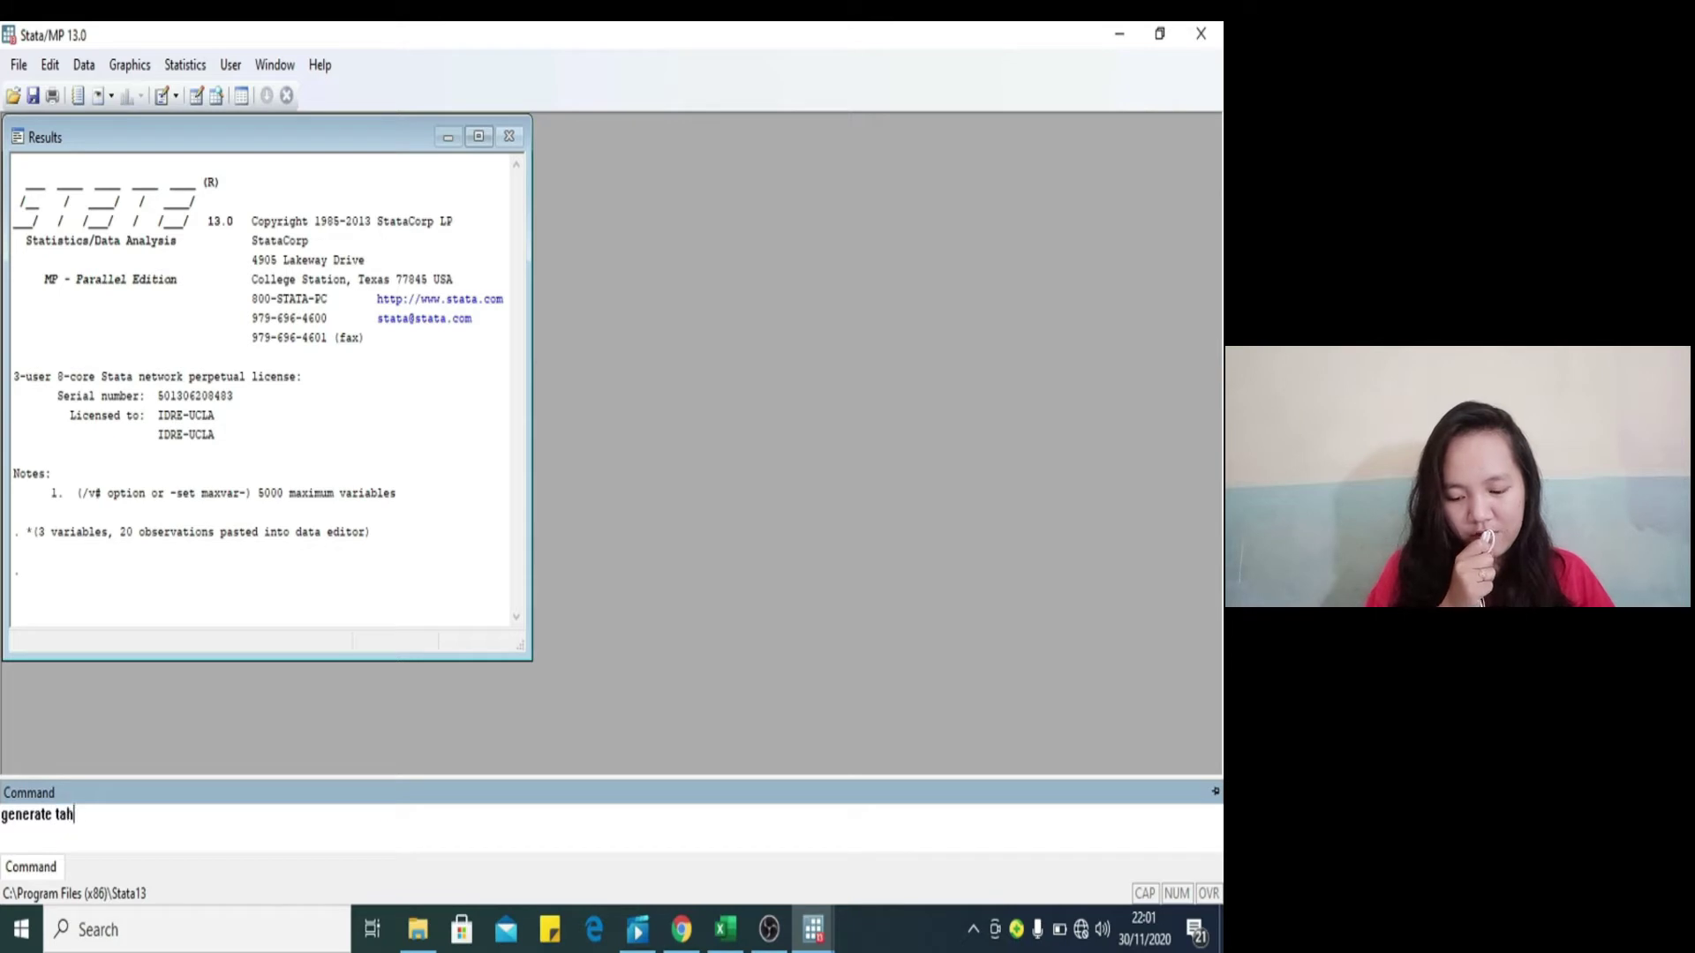
pyautogui.write(' tahun = obs')
pyautogui.press('Return')
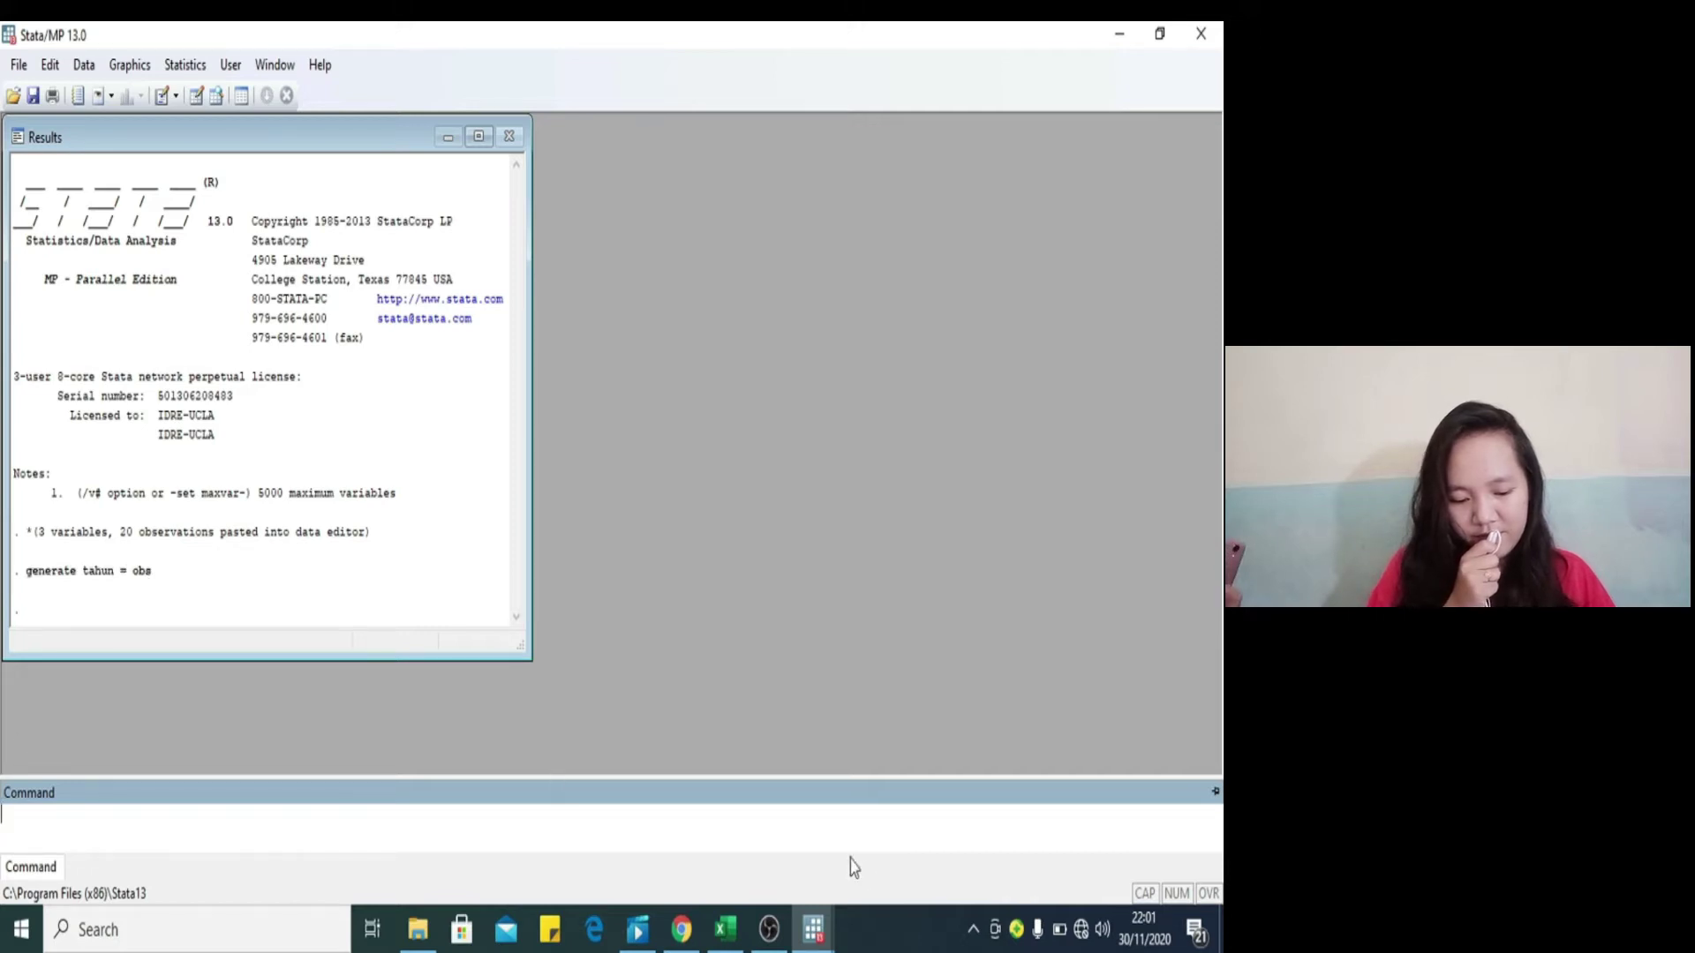
# Step: In the Data Editor, set the display format of the tahun variable to Annual (years) with the 2009 sample style
pyautogui.moveTo(826, 936)
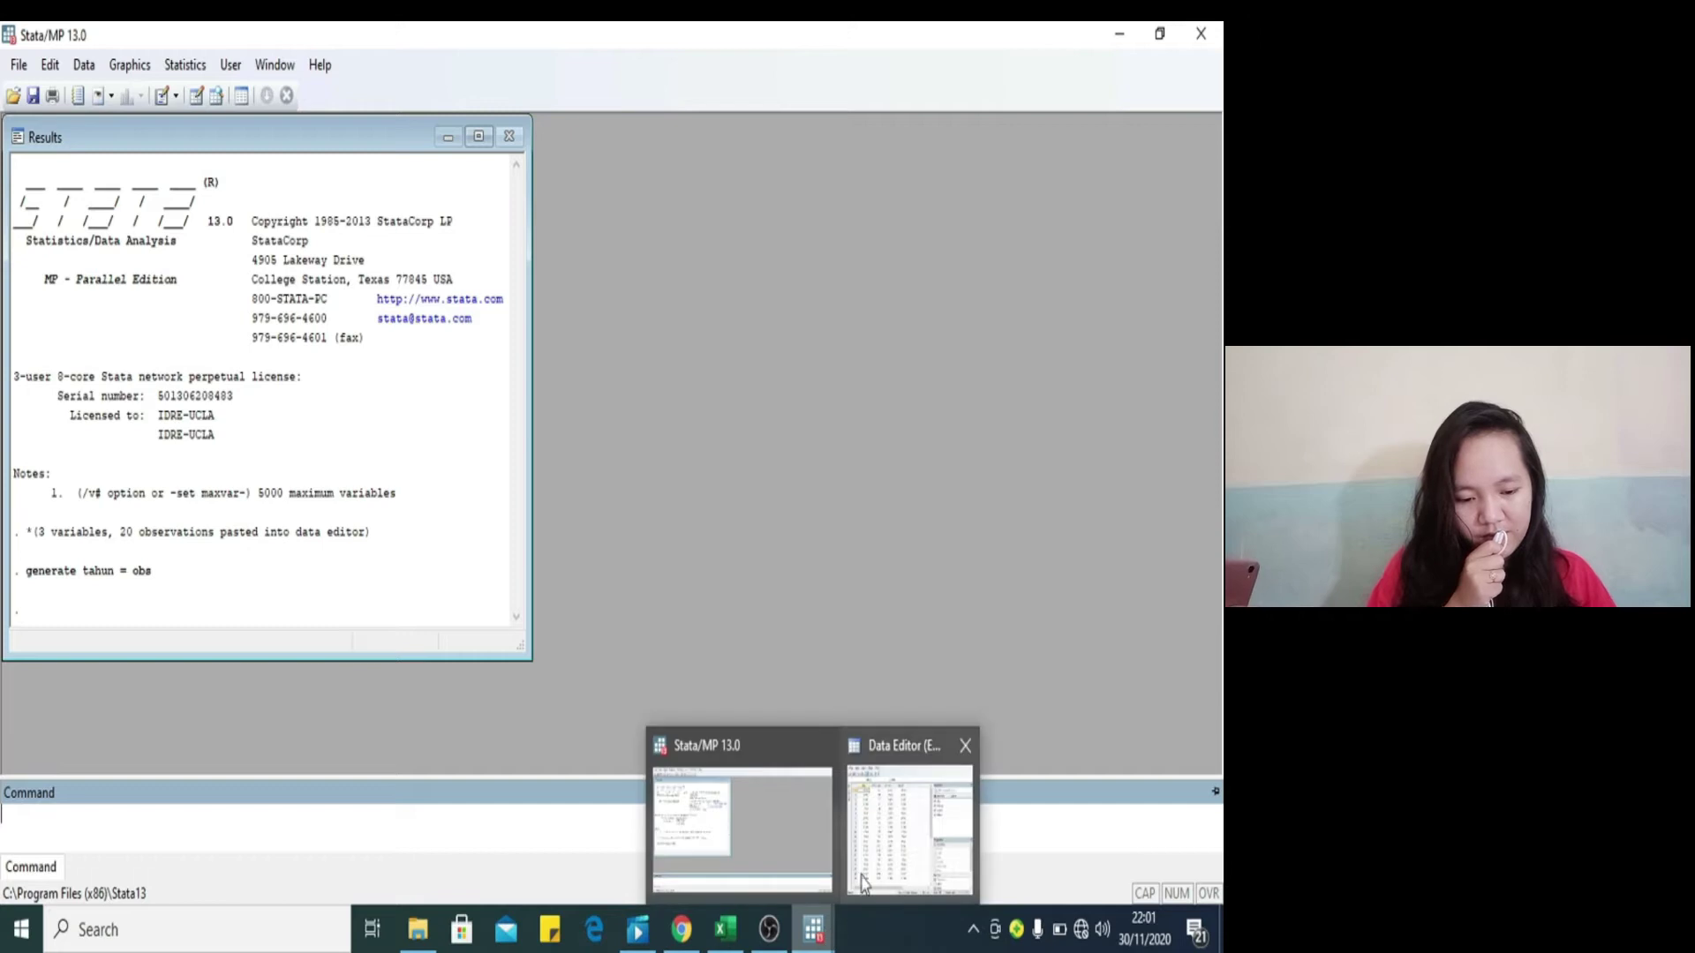
pyautogui.click(902, 839)
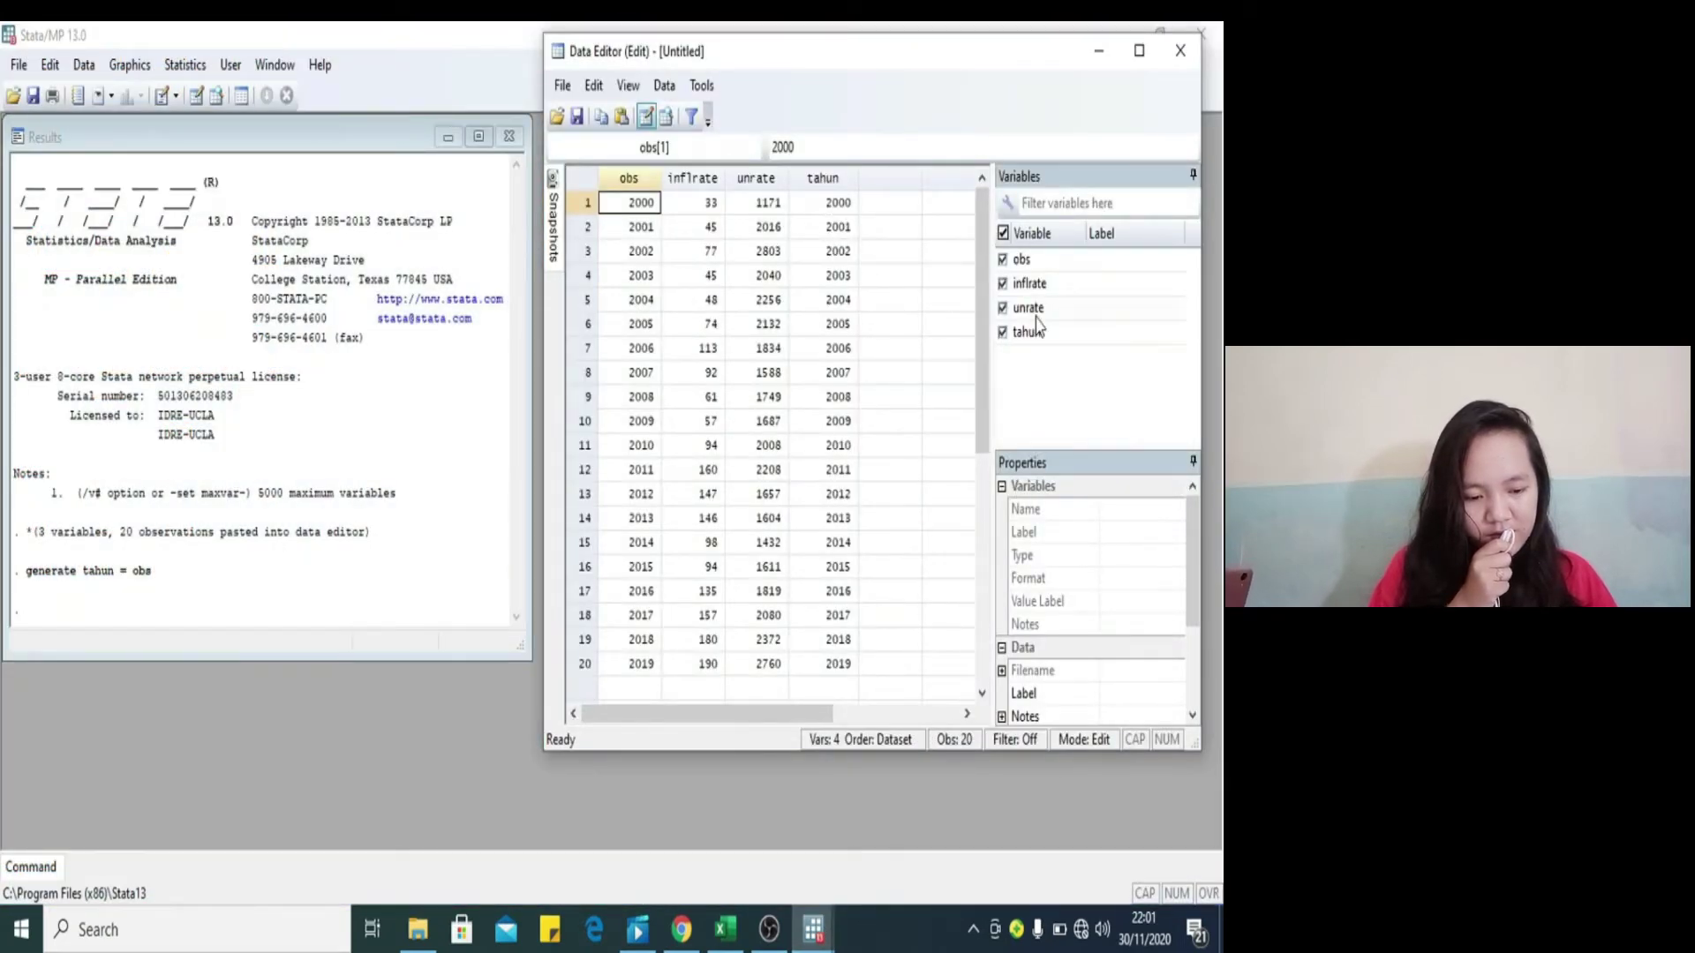
pyautogui.click(851, 209)
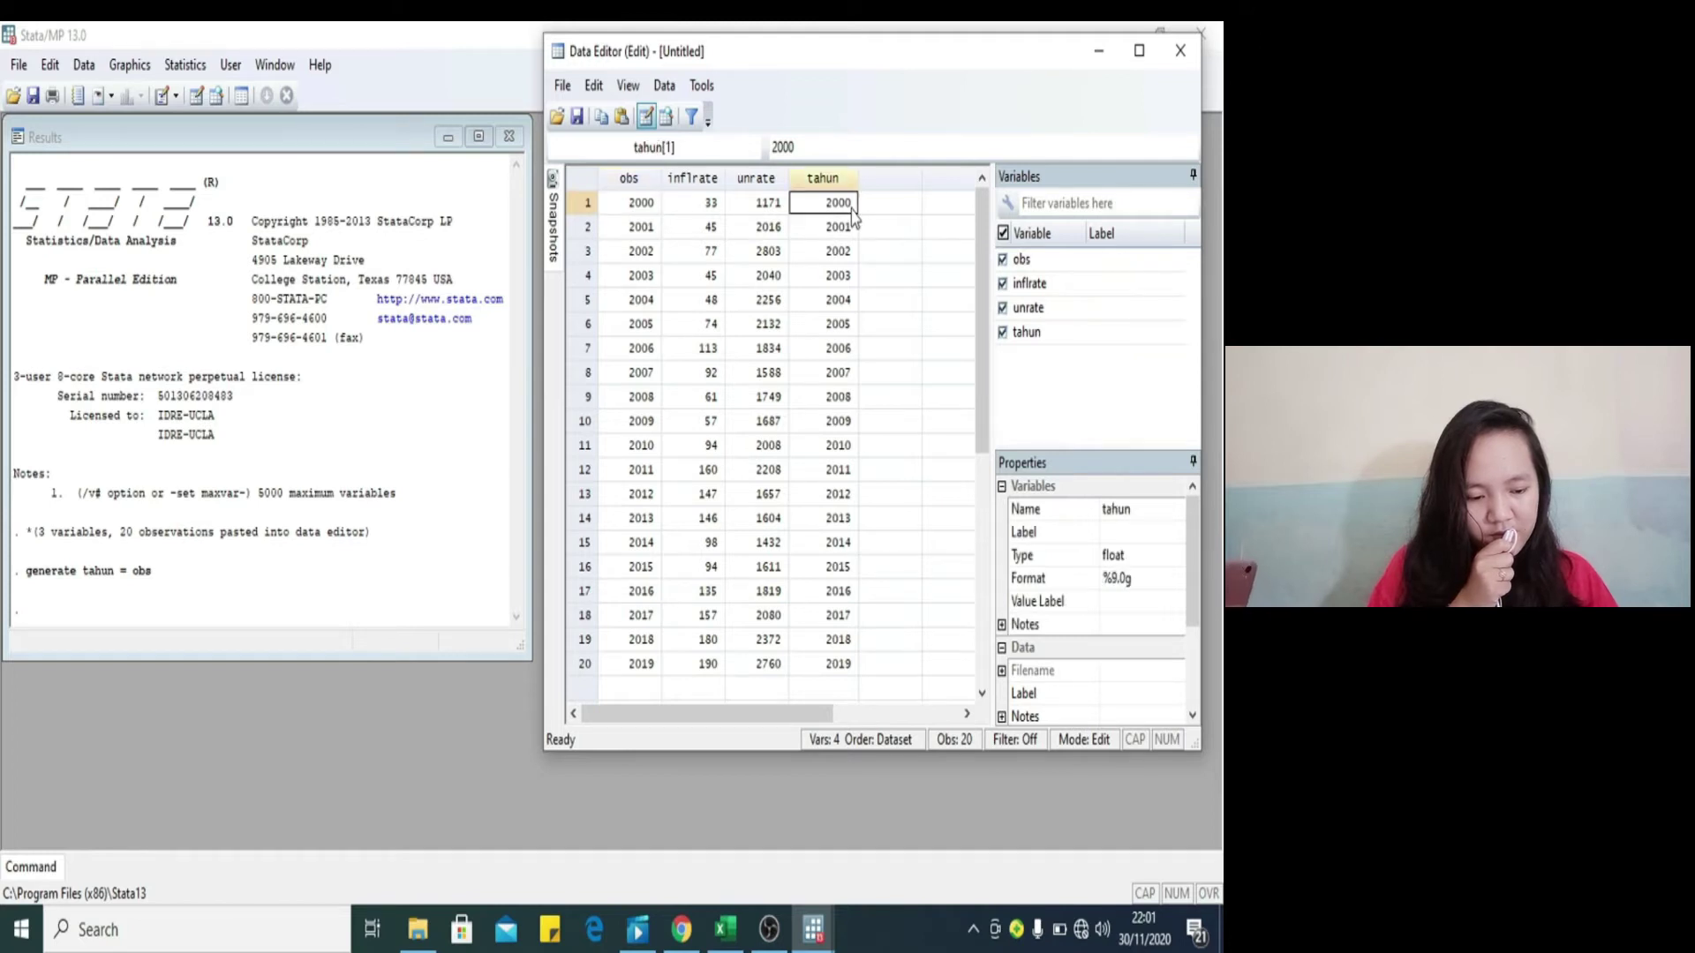
pyautogui.click(1034, 336)
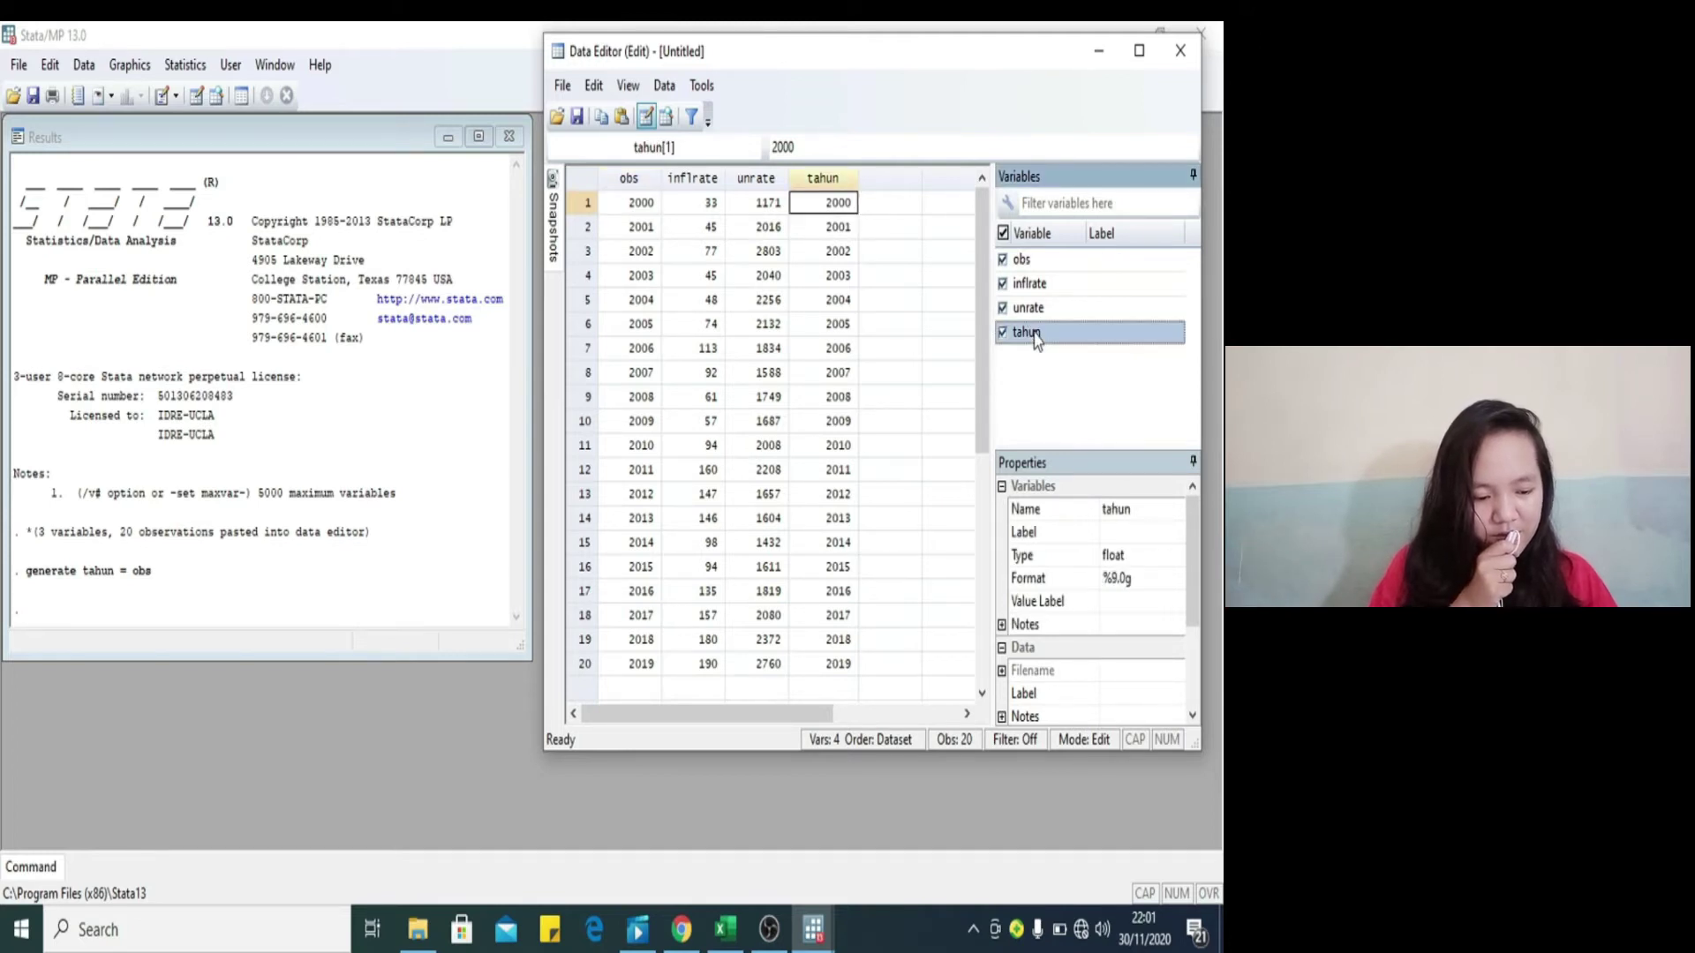
pyautogui.click(1163, 583)
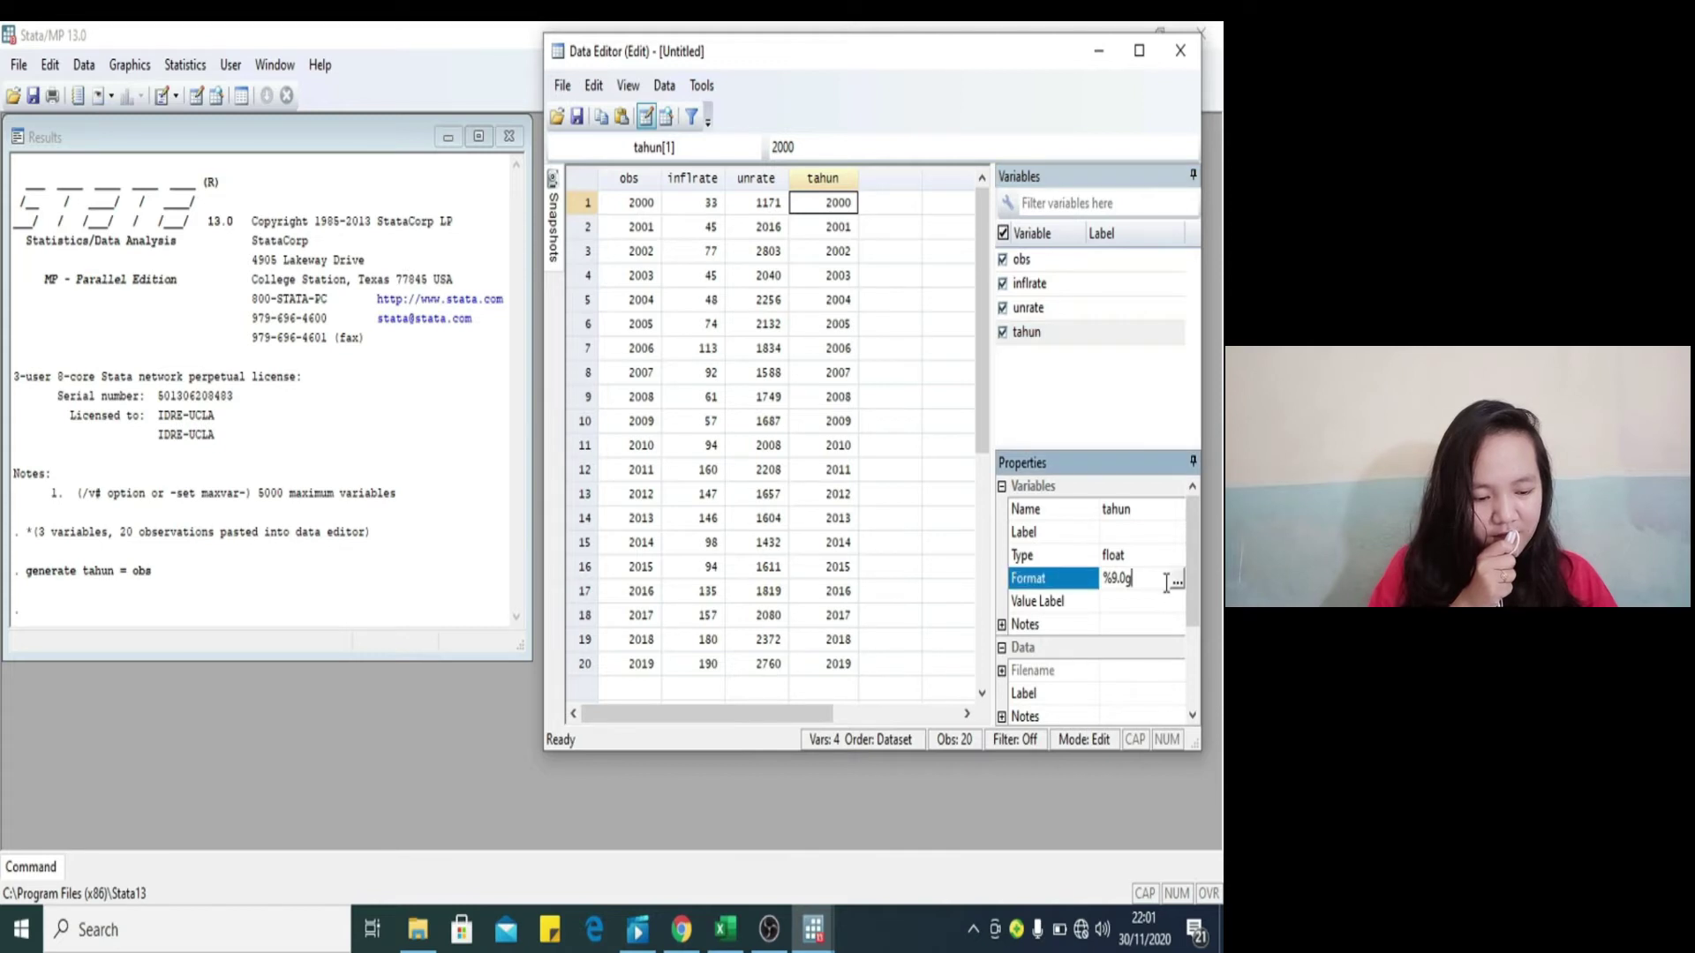
pyautogui.click(1178, 585)
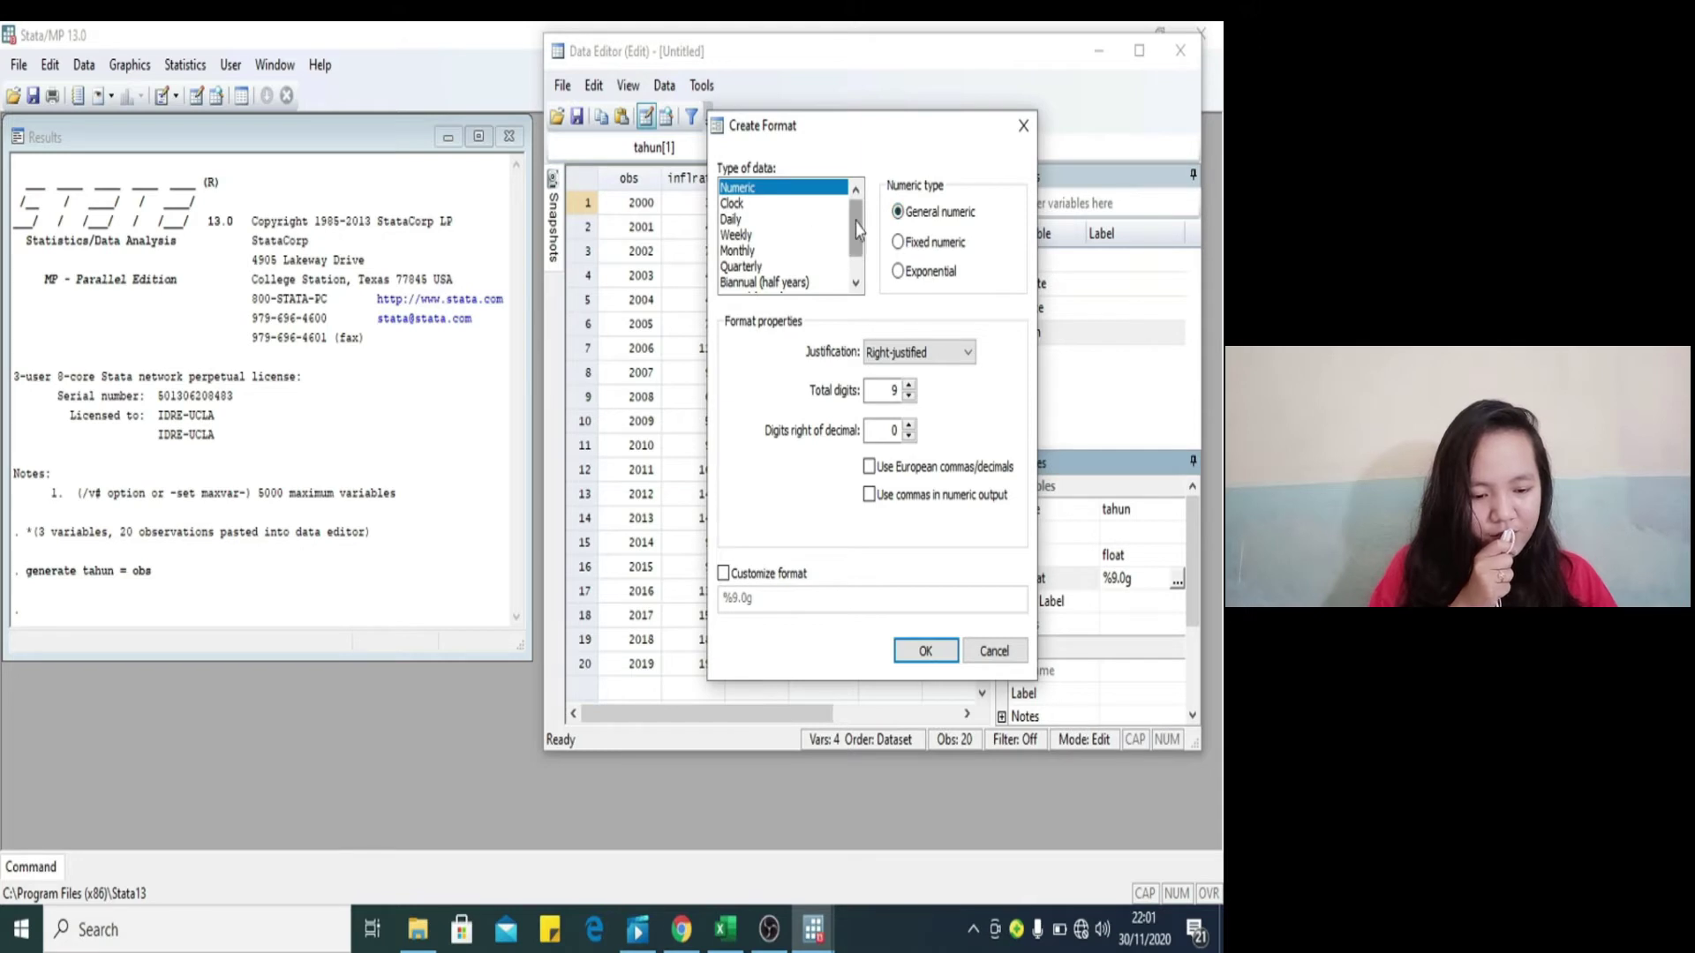
pyautogui.click(854, 284)
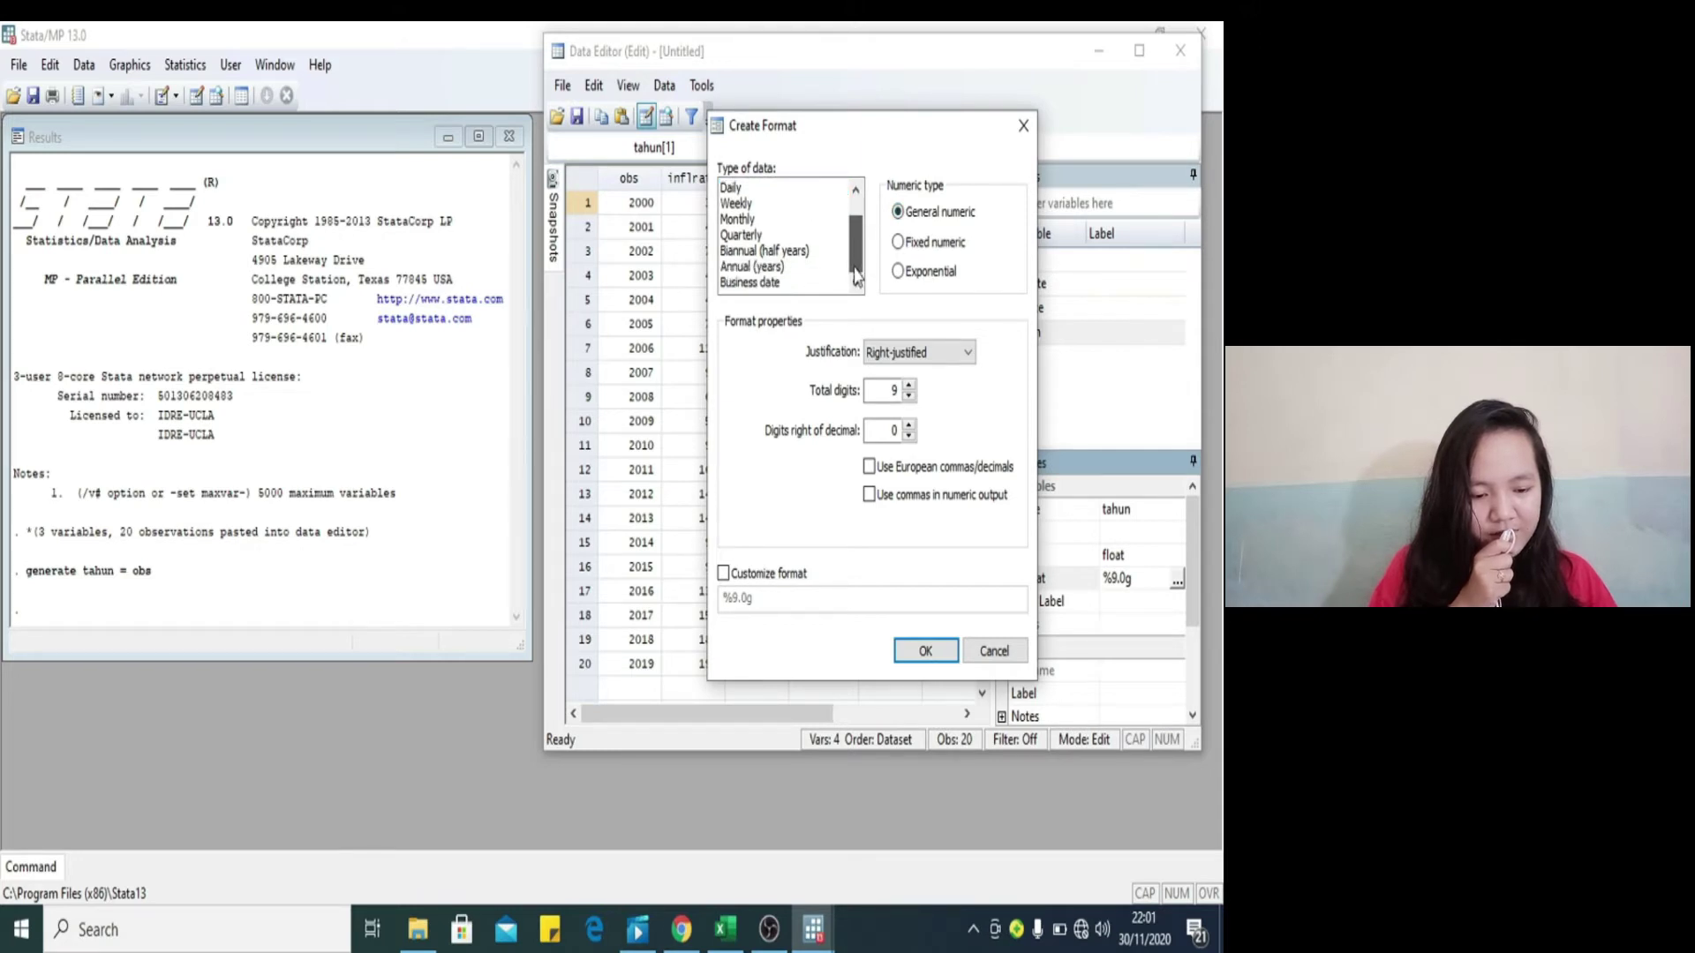
pyautogui.click(757, 266)
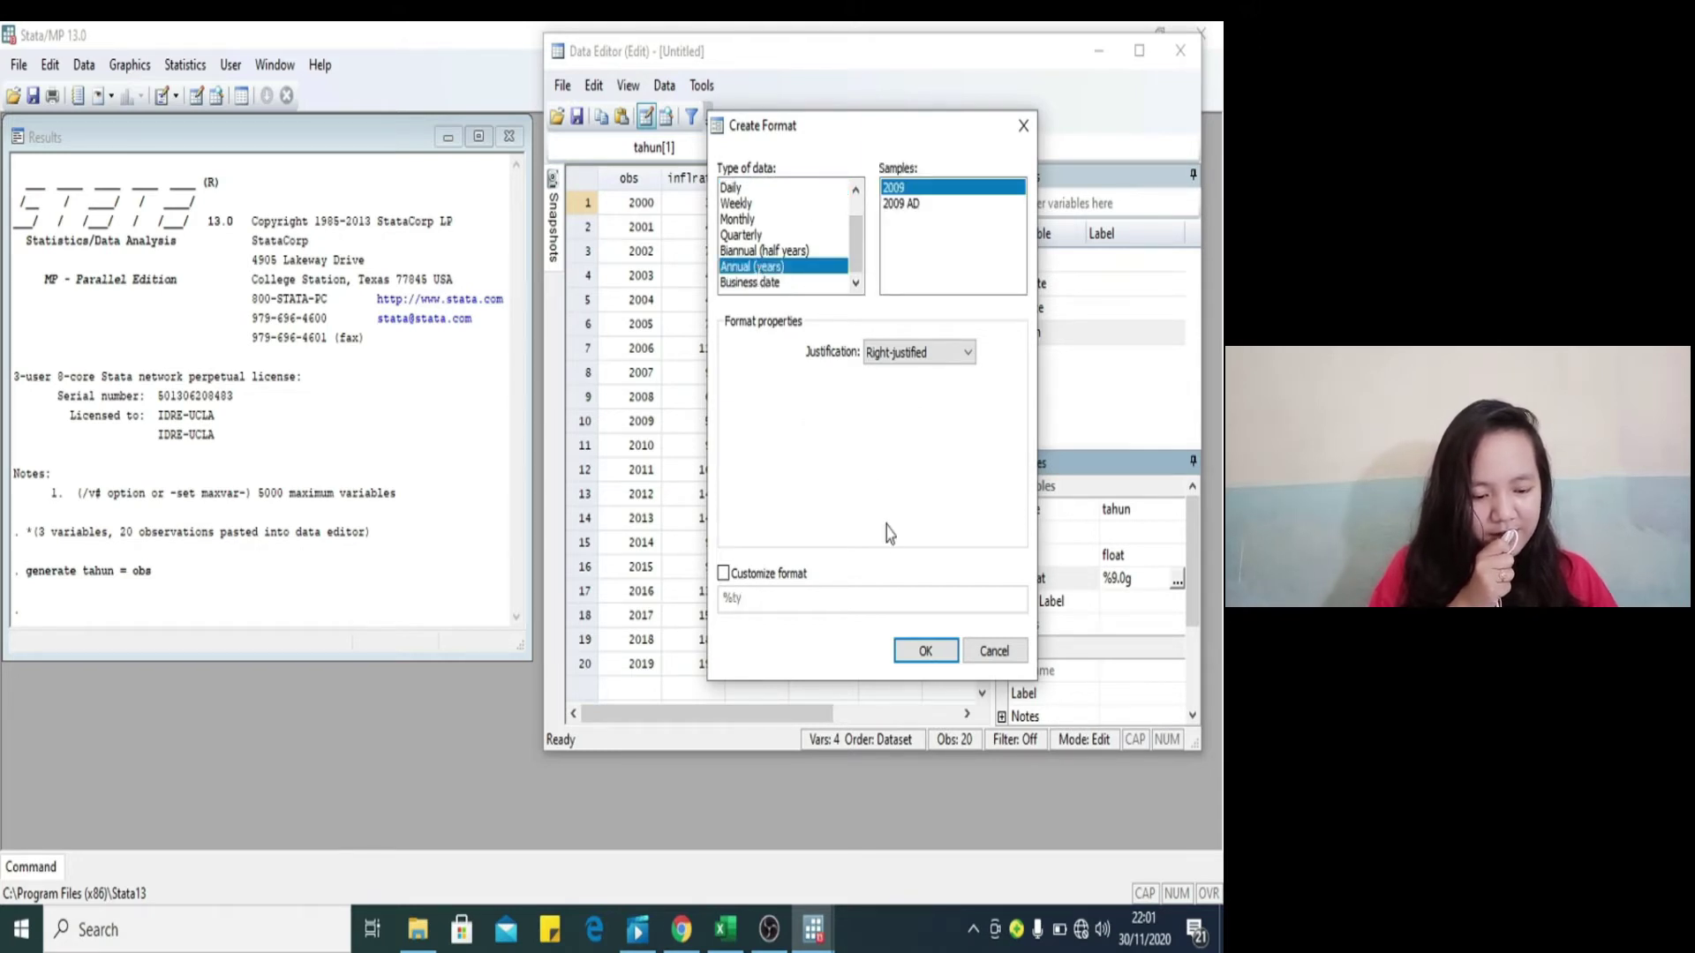
pyautogui.click(925, 650)
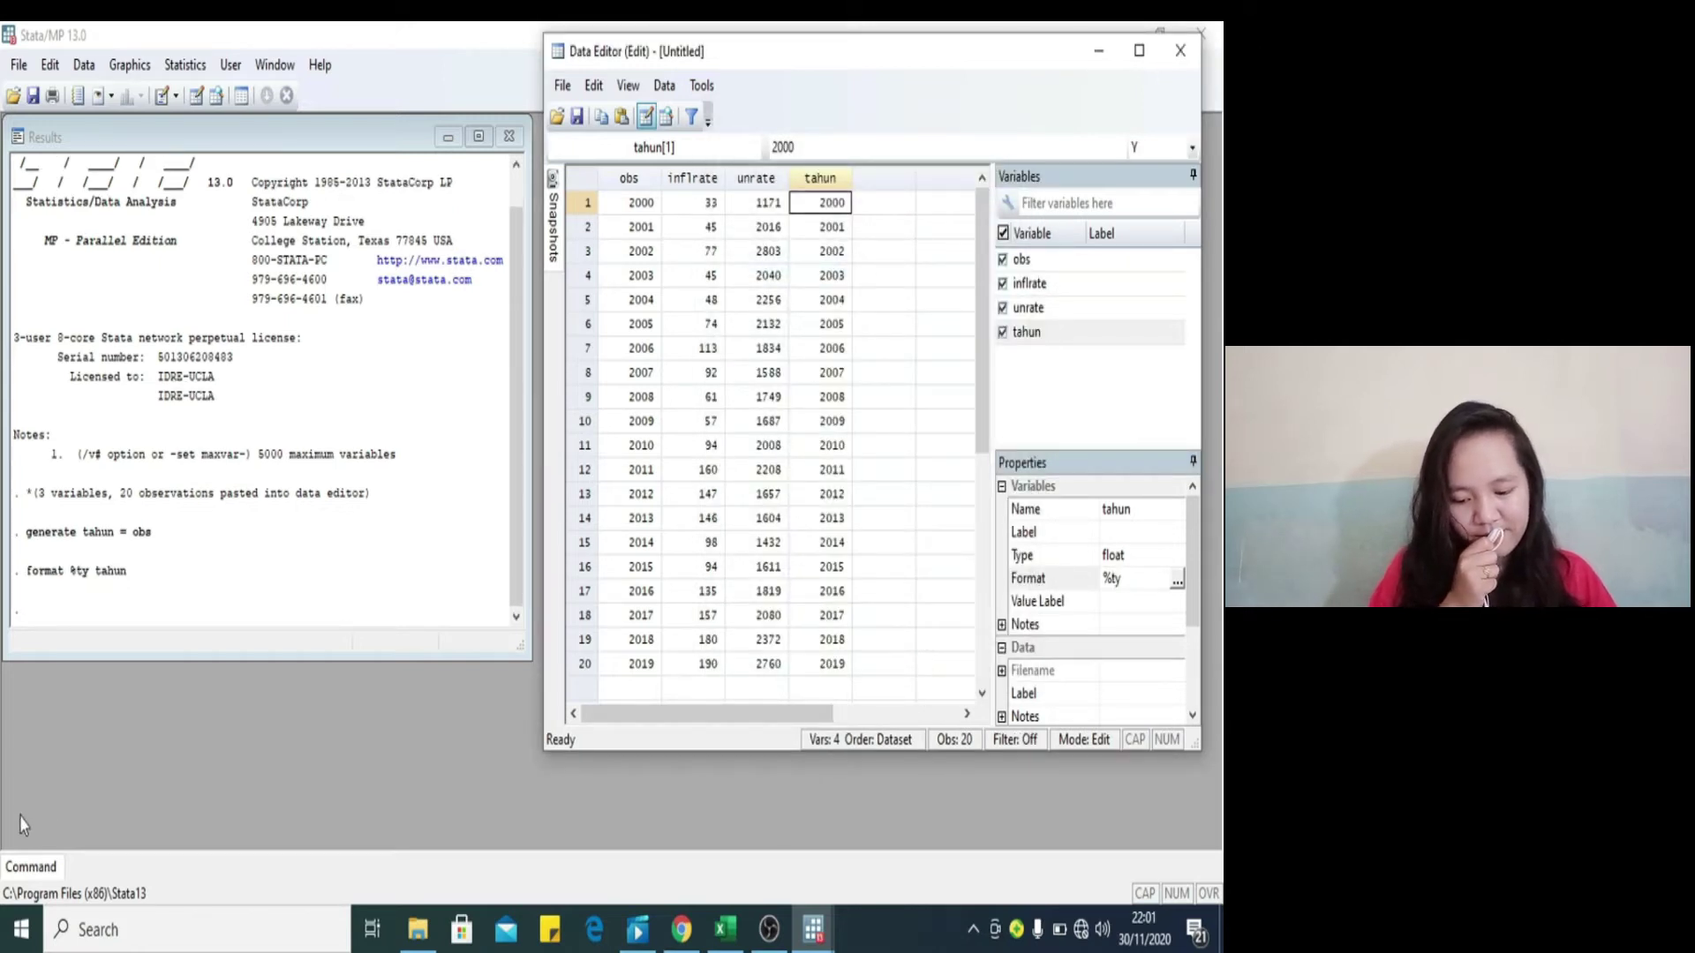
# Step: Run the command "format %ty tahun" to apply the yearly format to tahun
pyautogui.click(24, 872)
pyautogui.click(25, 870)
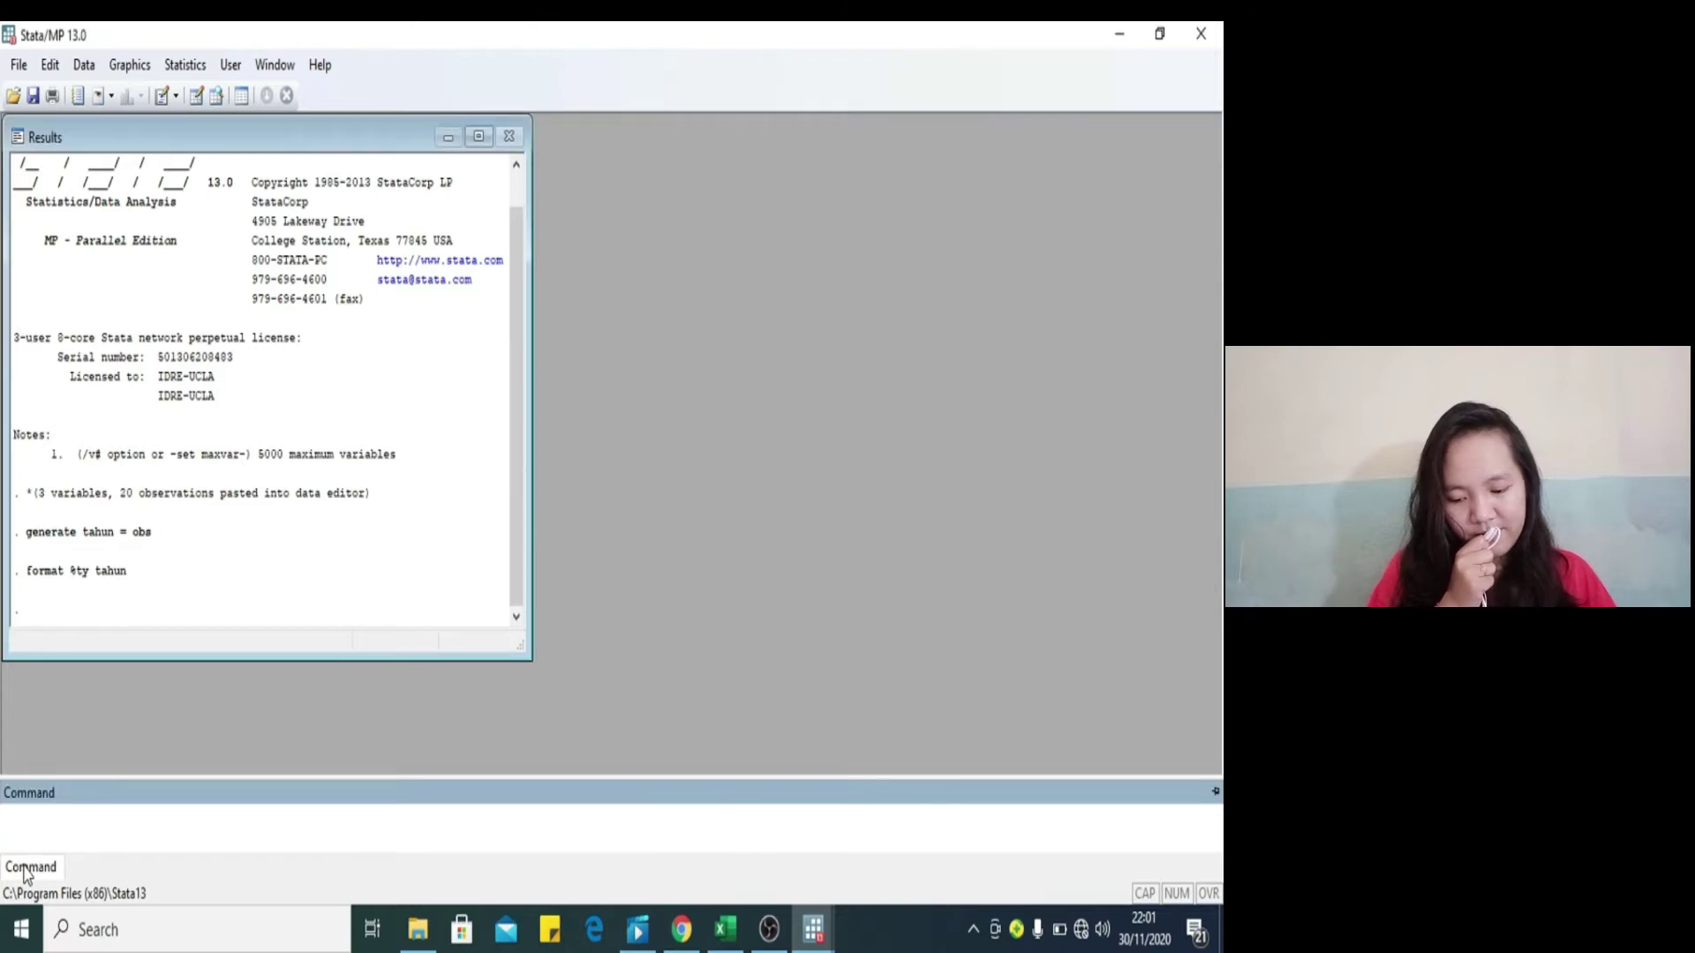
pyautogui.write('format %ty tahun')
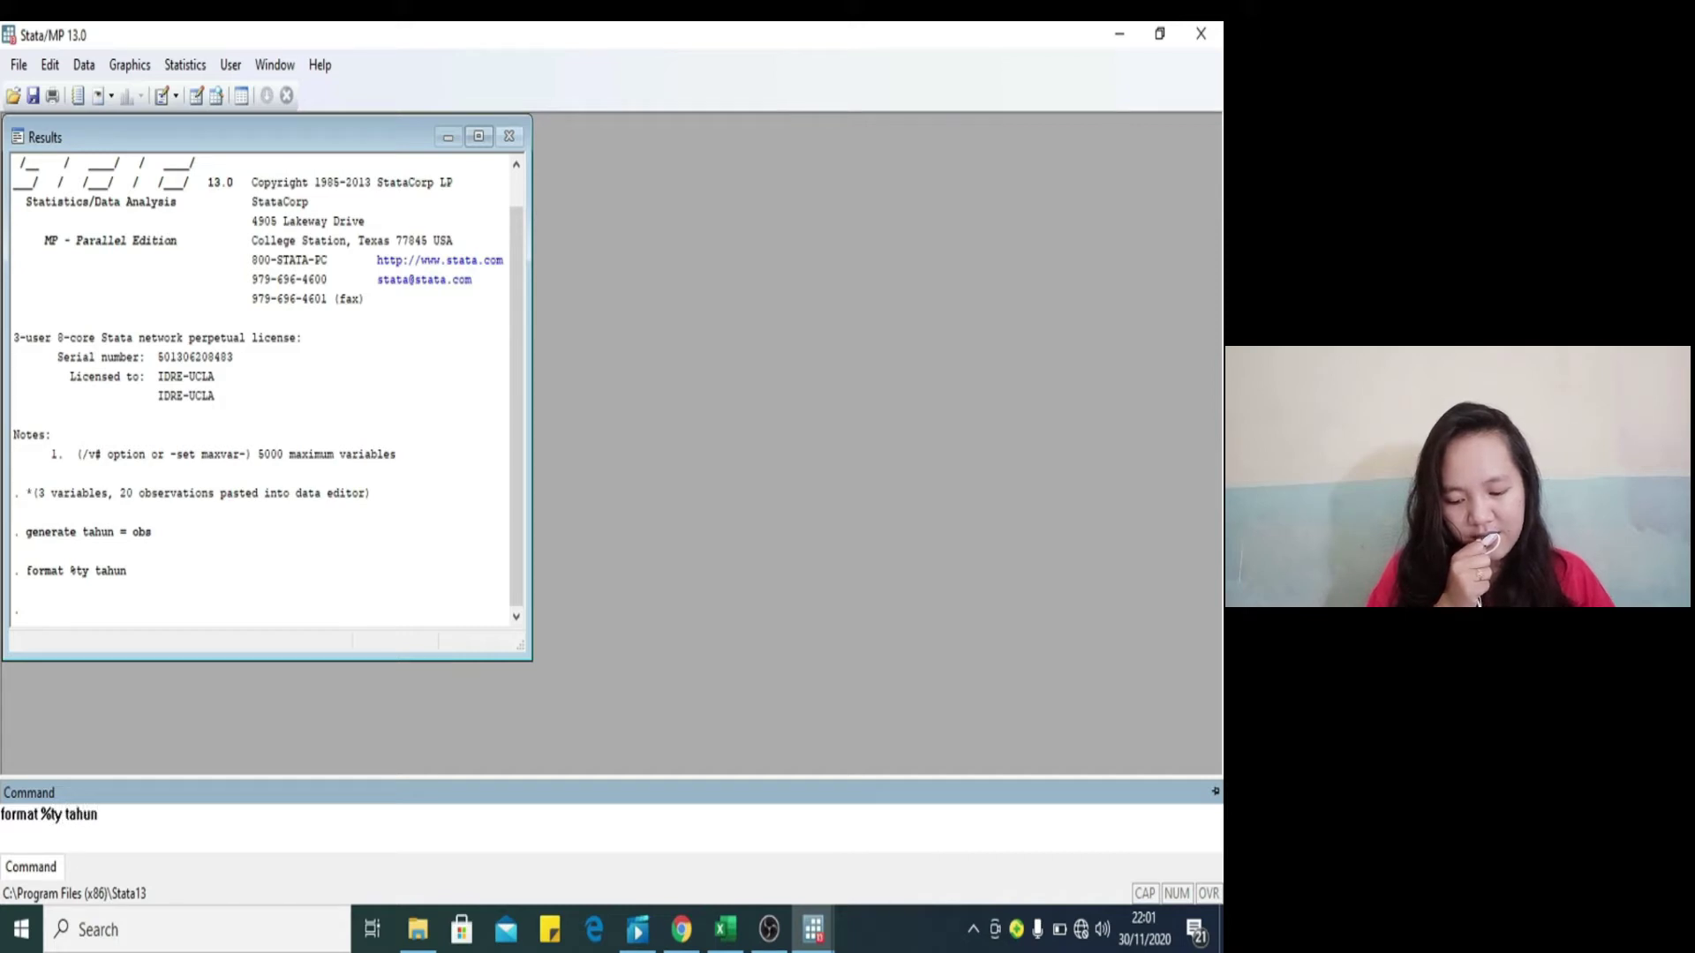
pyautogui.press('Return')
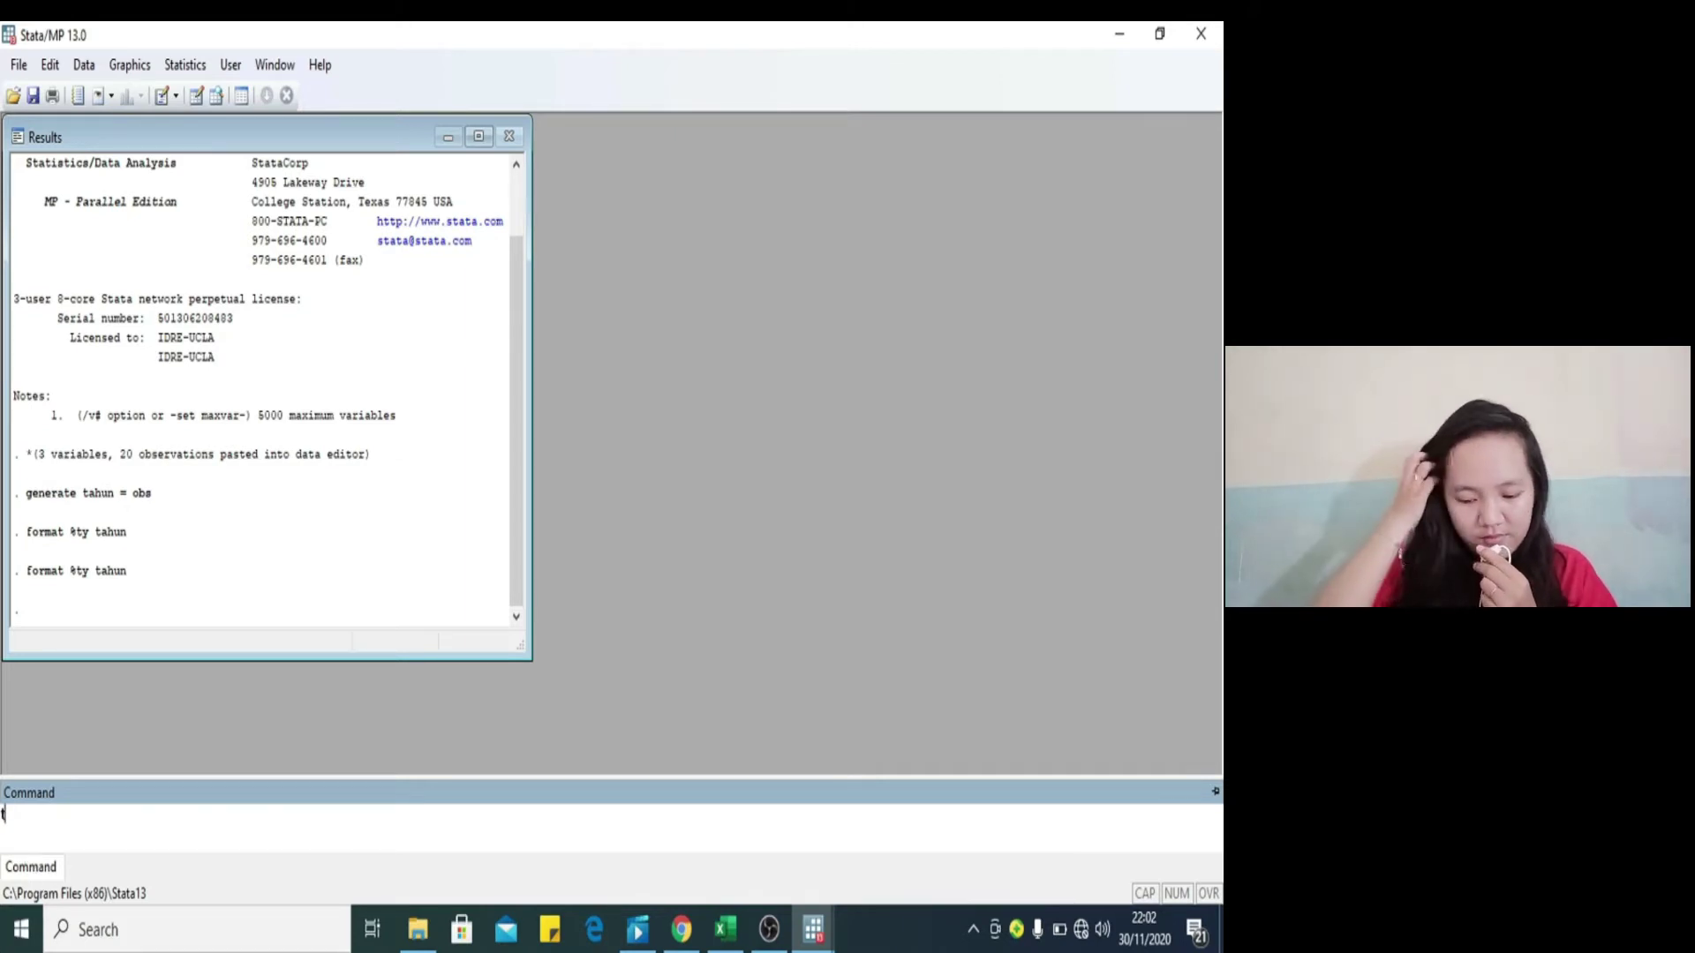
# Step: Run the command "tsset tahun, yearly" to declare the dataset as a yearly time series
pyautogui.write('tsset')
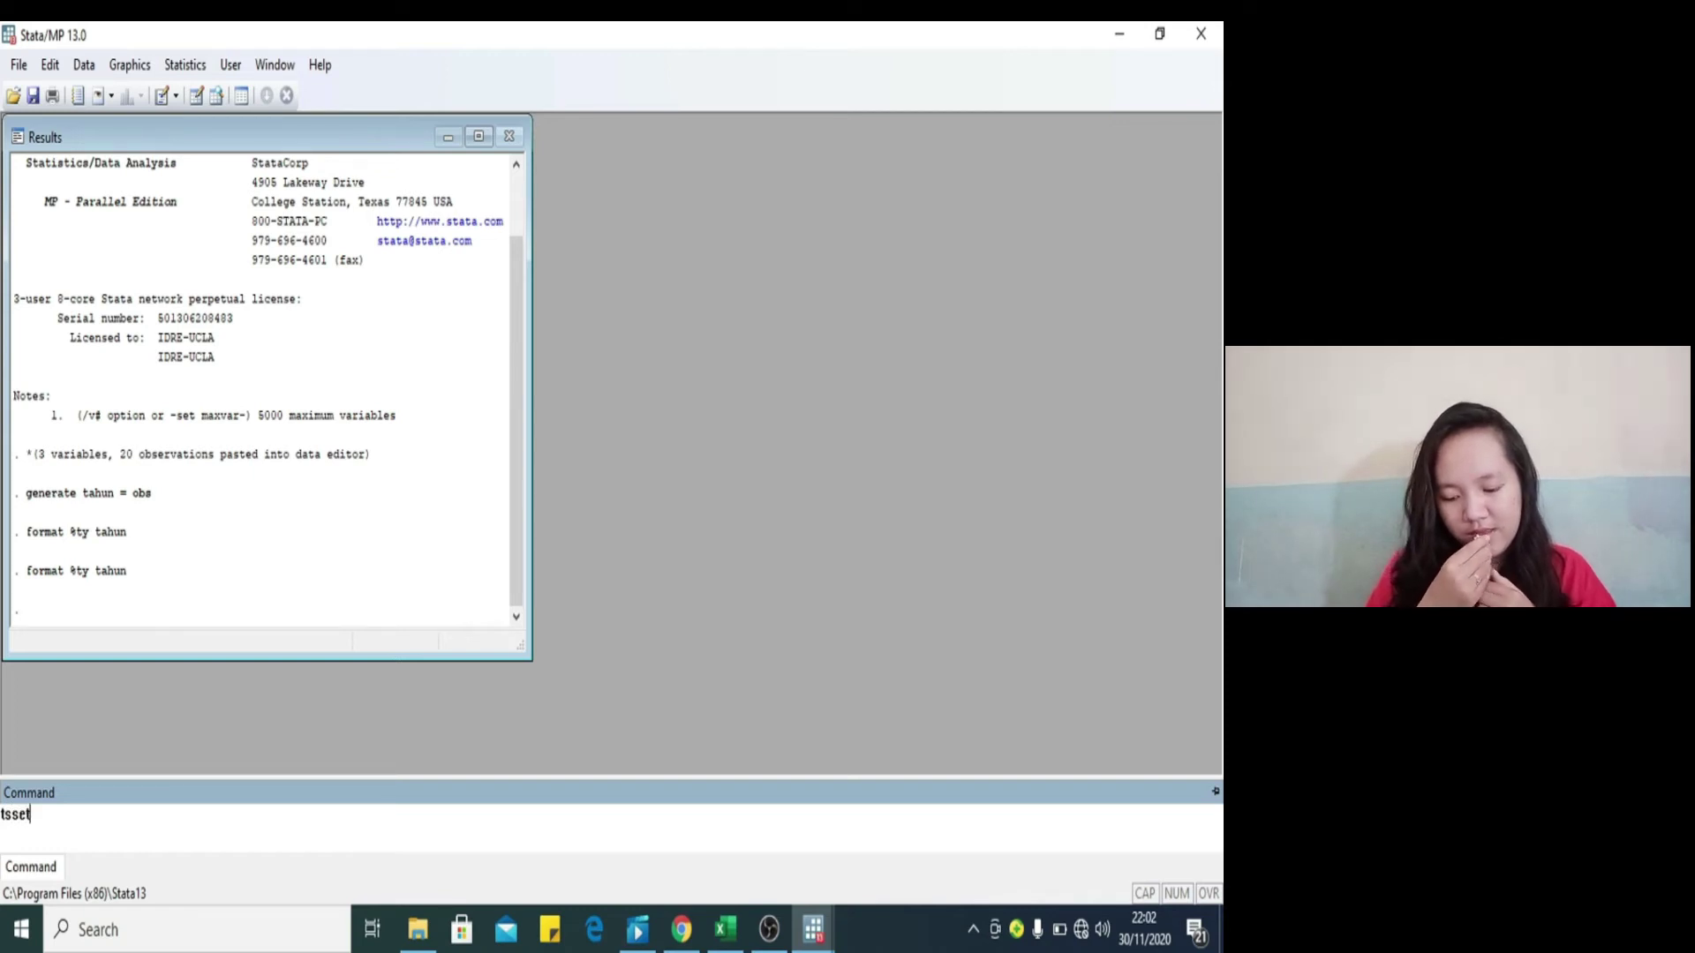
pyautogui.write(' tahun, yearly')
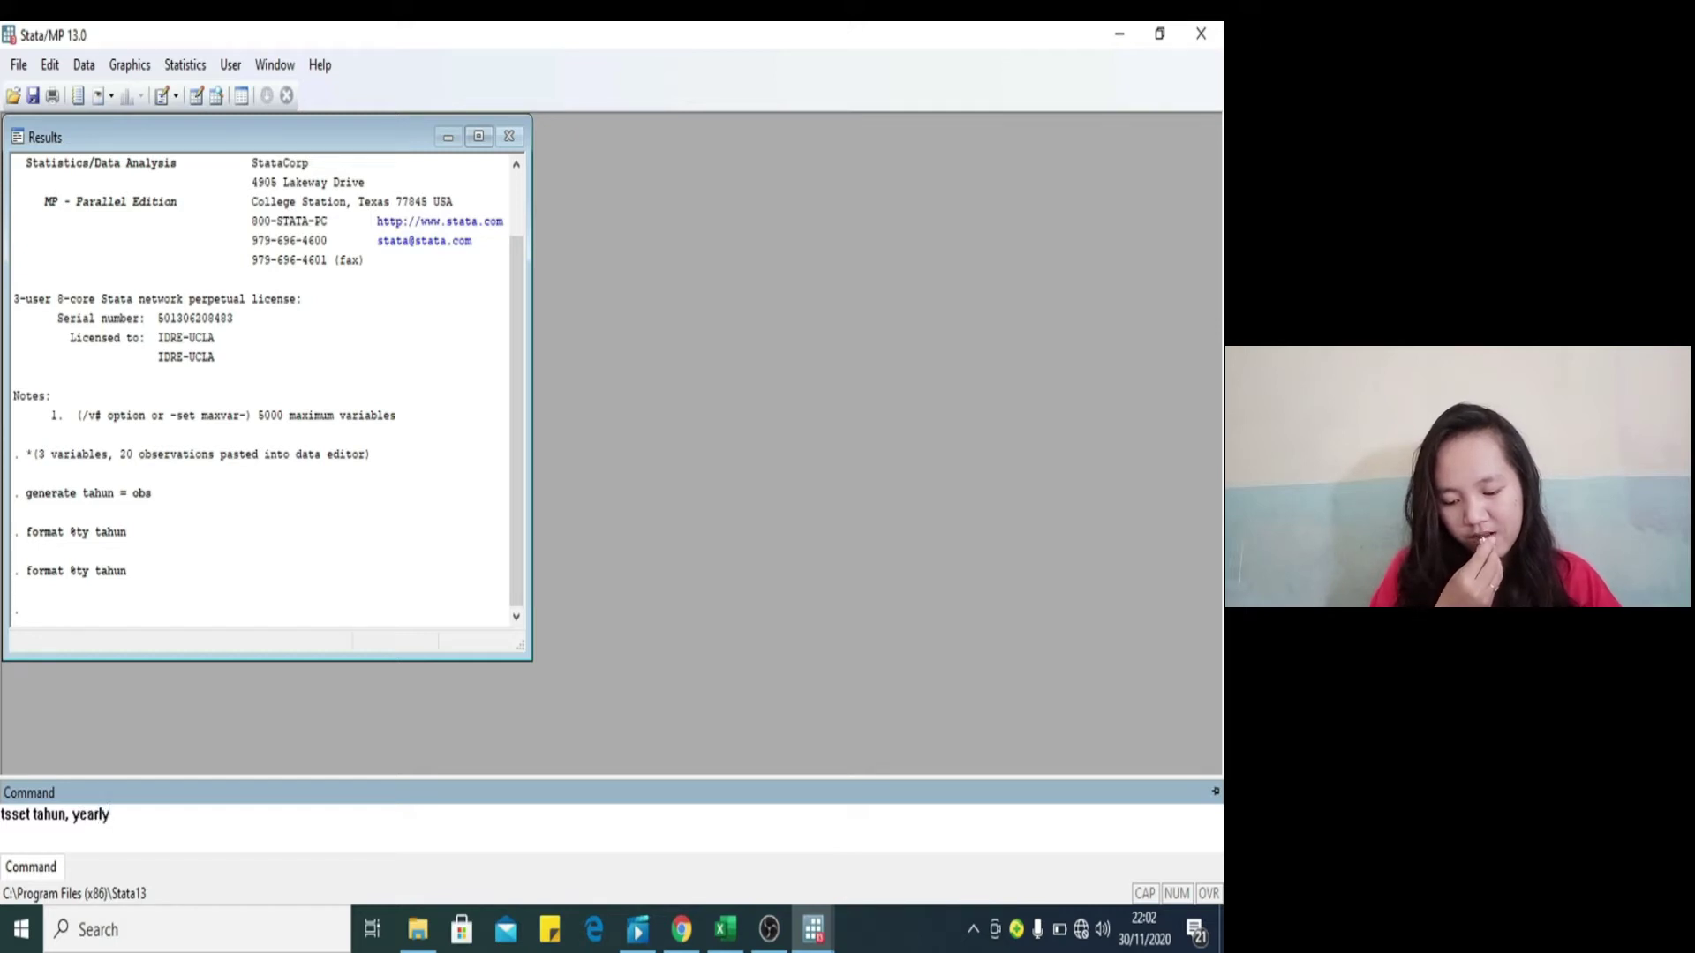
pyautogui.press('Return')
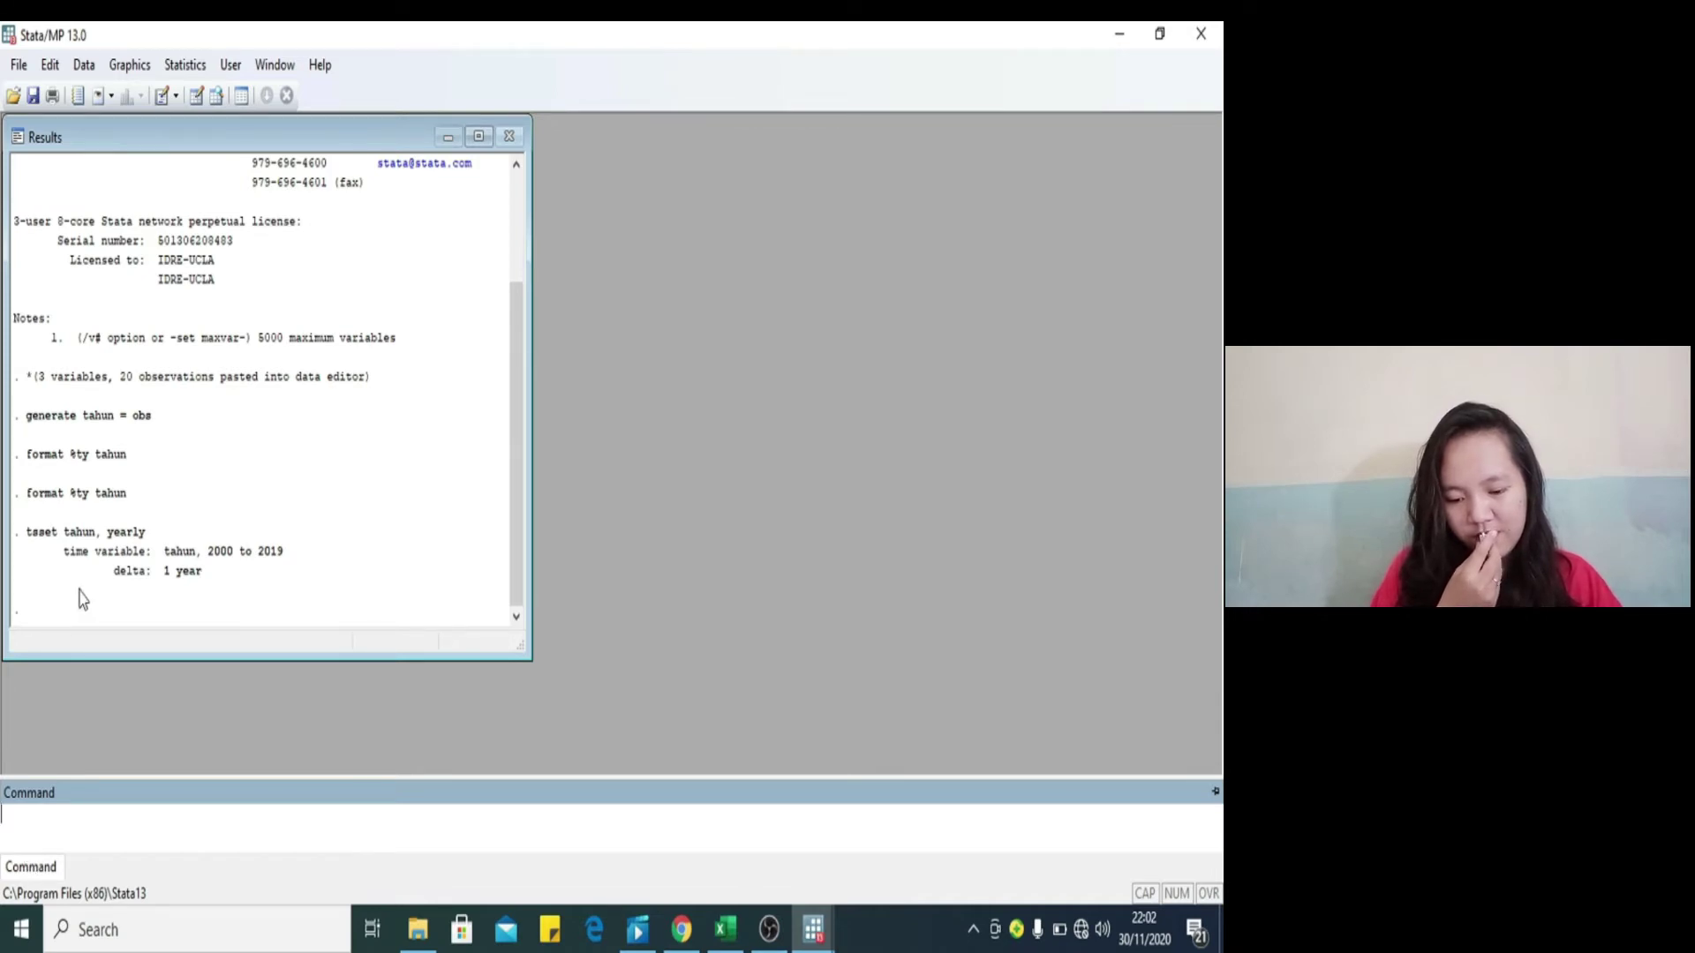
# Step: Declare the dataset to be time-series data through the tsset dialog, with tahun as time variable and a Yearly time unit
pyautogui.click(181, 65)
pyautogui.moveTo(261, 461)
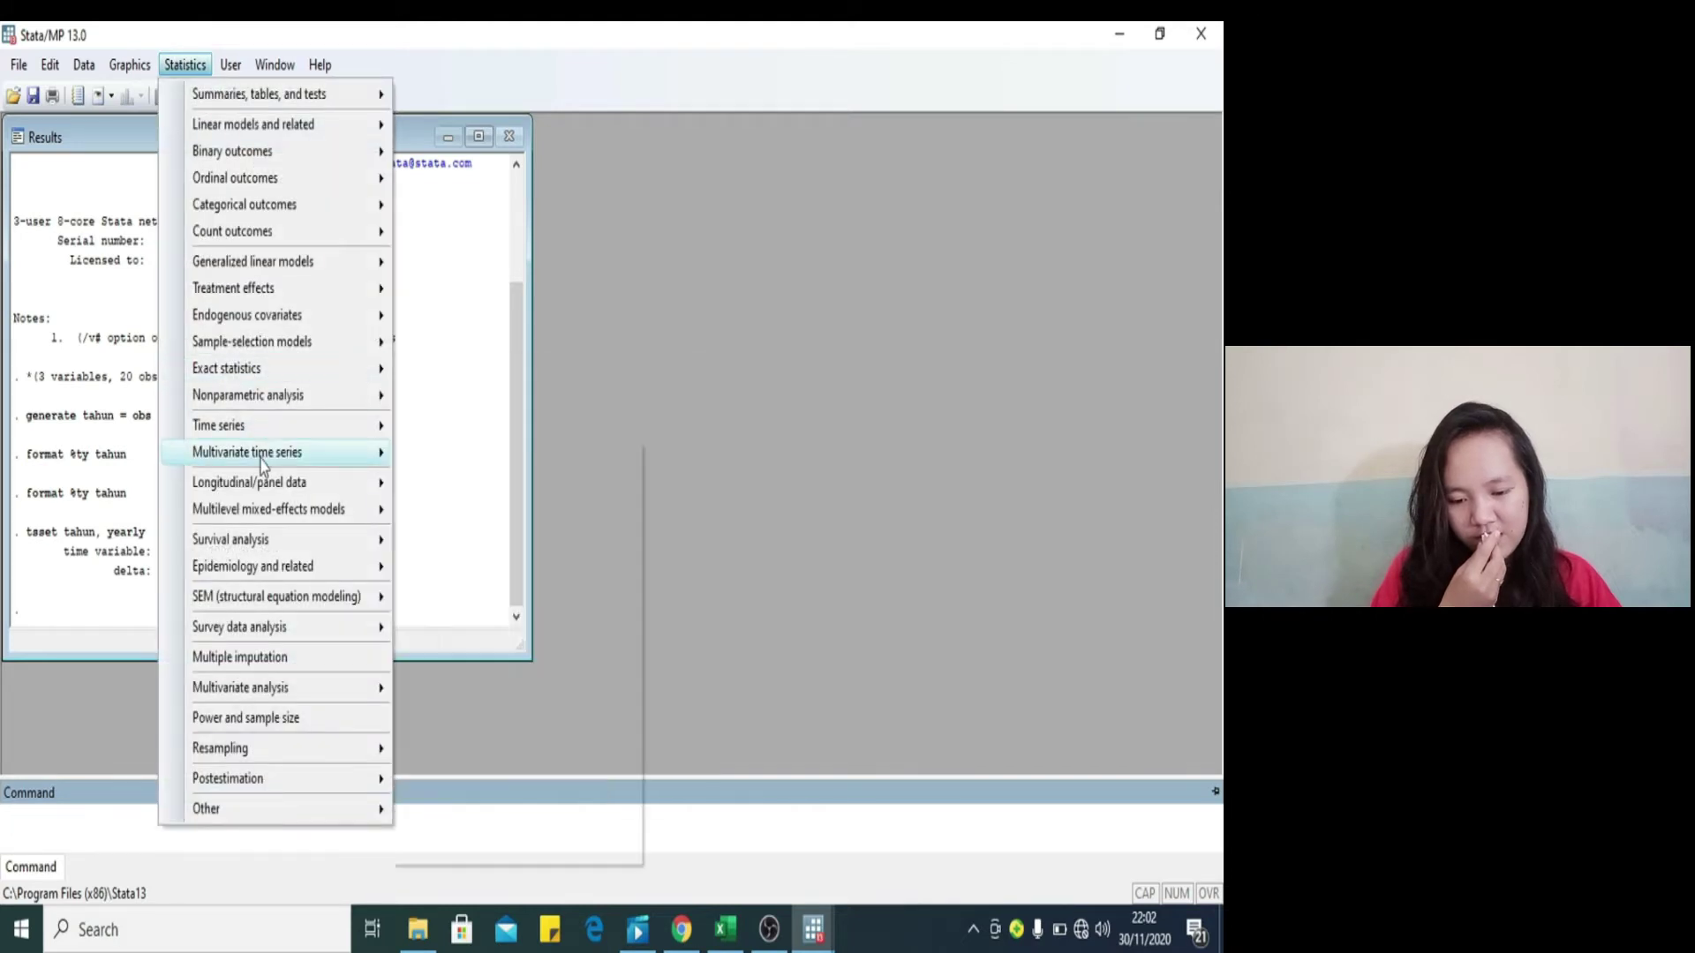
pyautogui.moveTo(353, 427)
pyautogui.moveTo(490, 428)
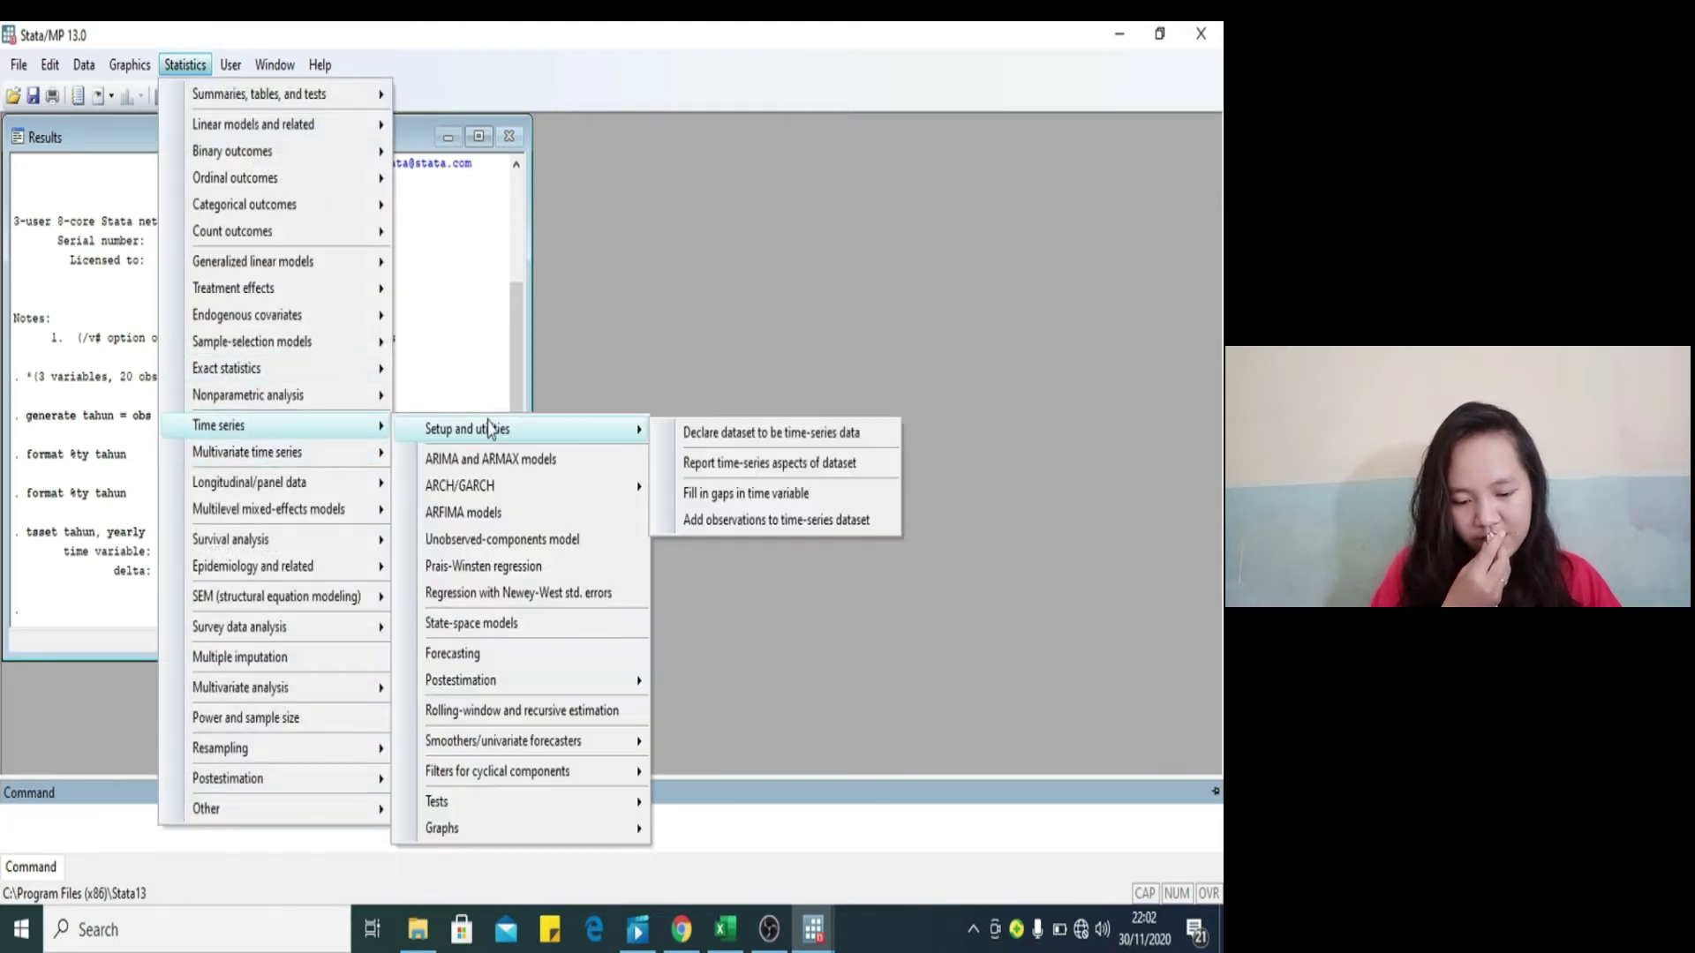
pyautogui.click(690, 432)
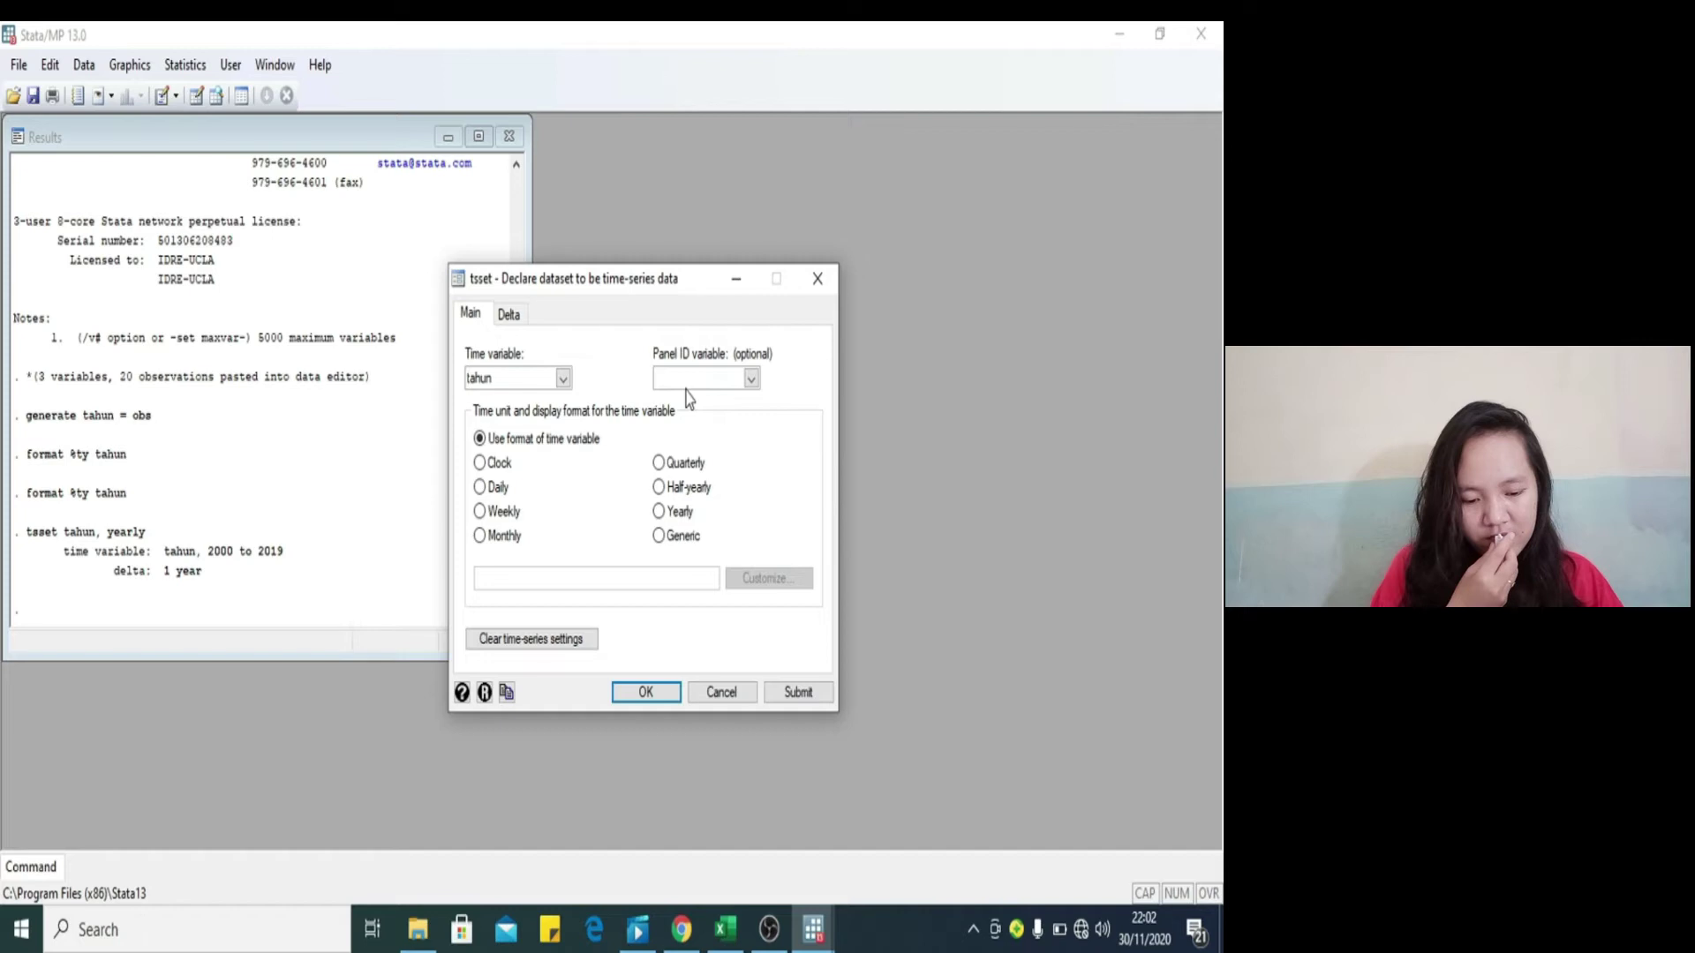
pyautogui.click(659, 513)
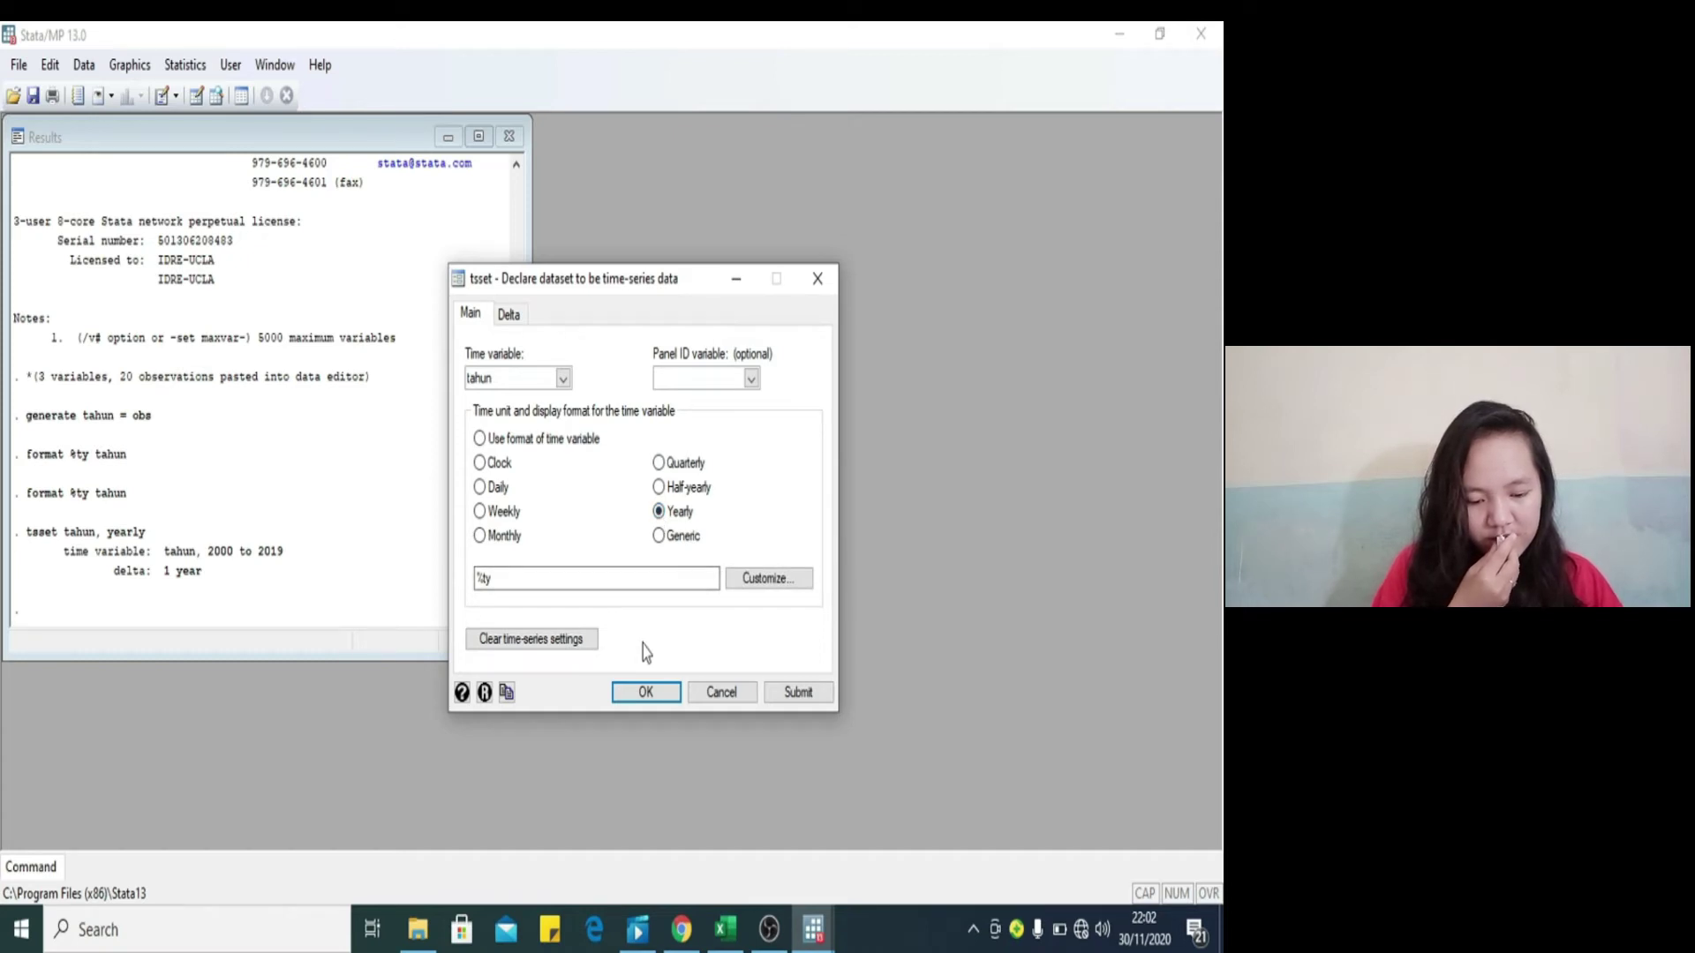
pyautogui.click(646, 697)
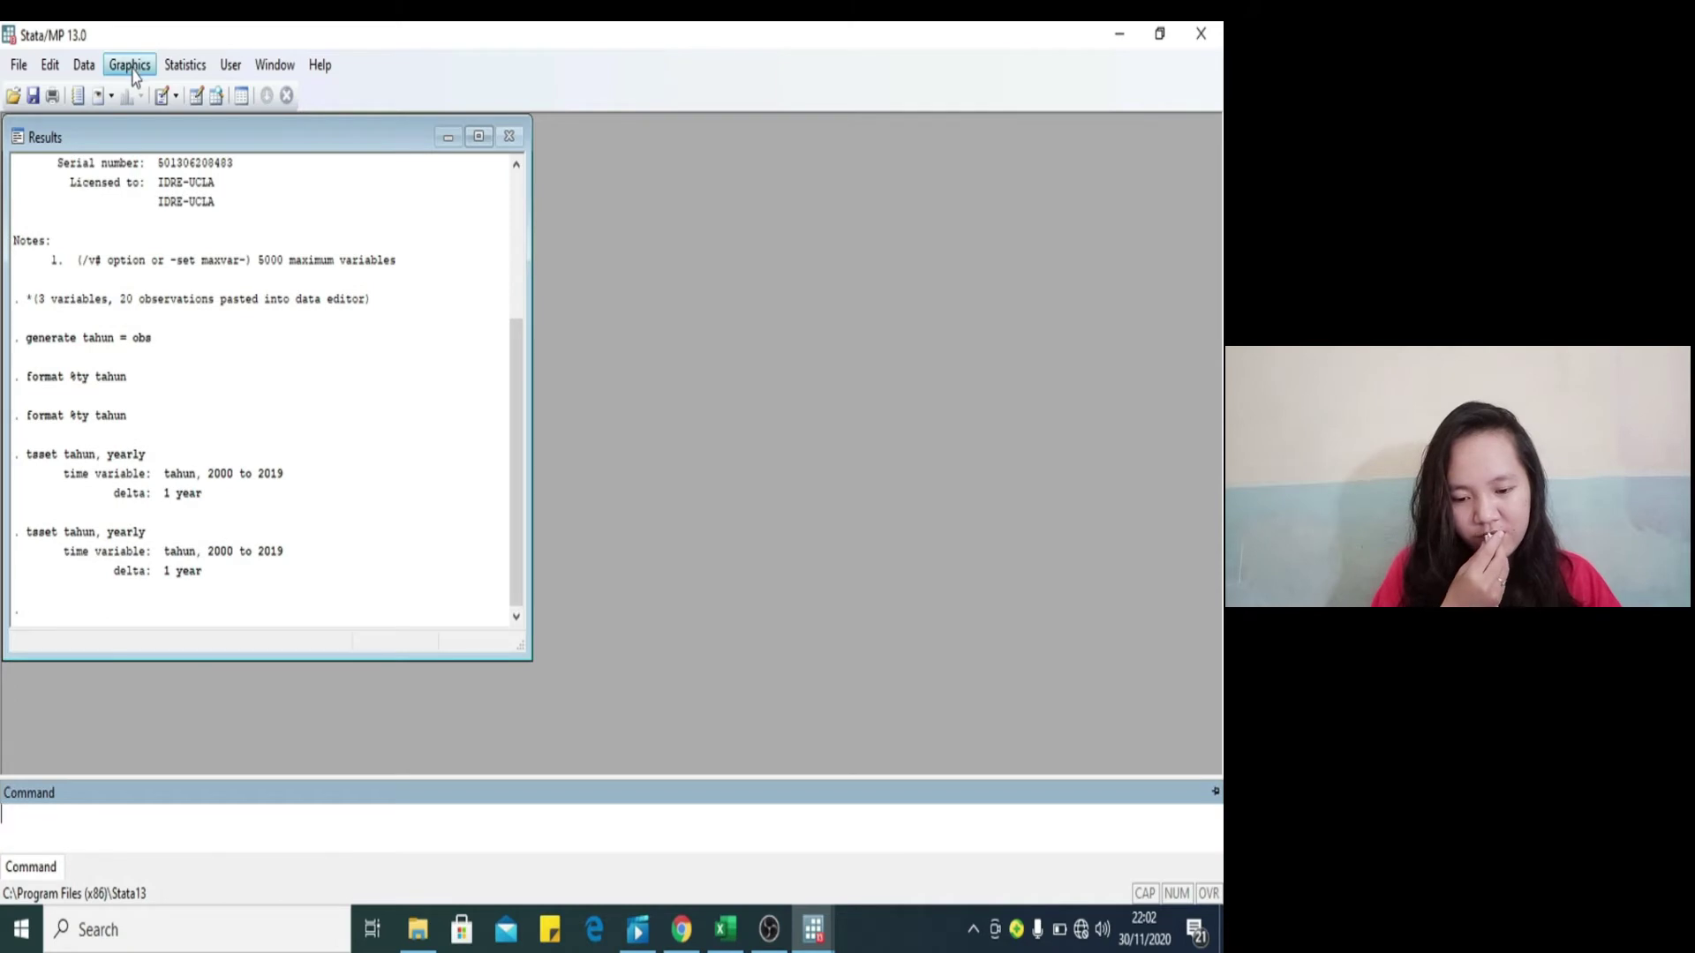
# Step: Clear the dataset's time-series settings through the tsset dialog
pyautogui.click(186, 66)
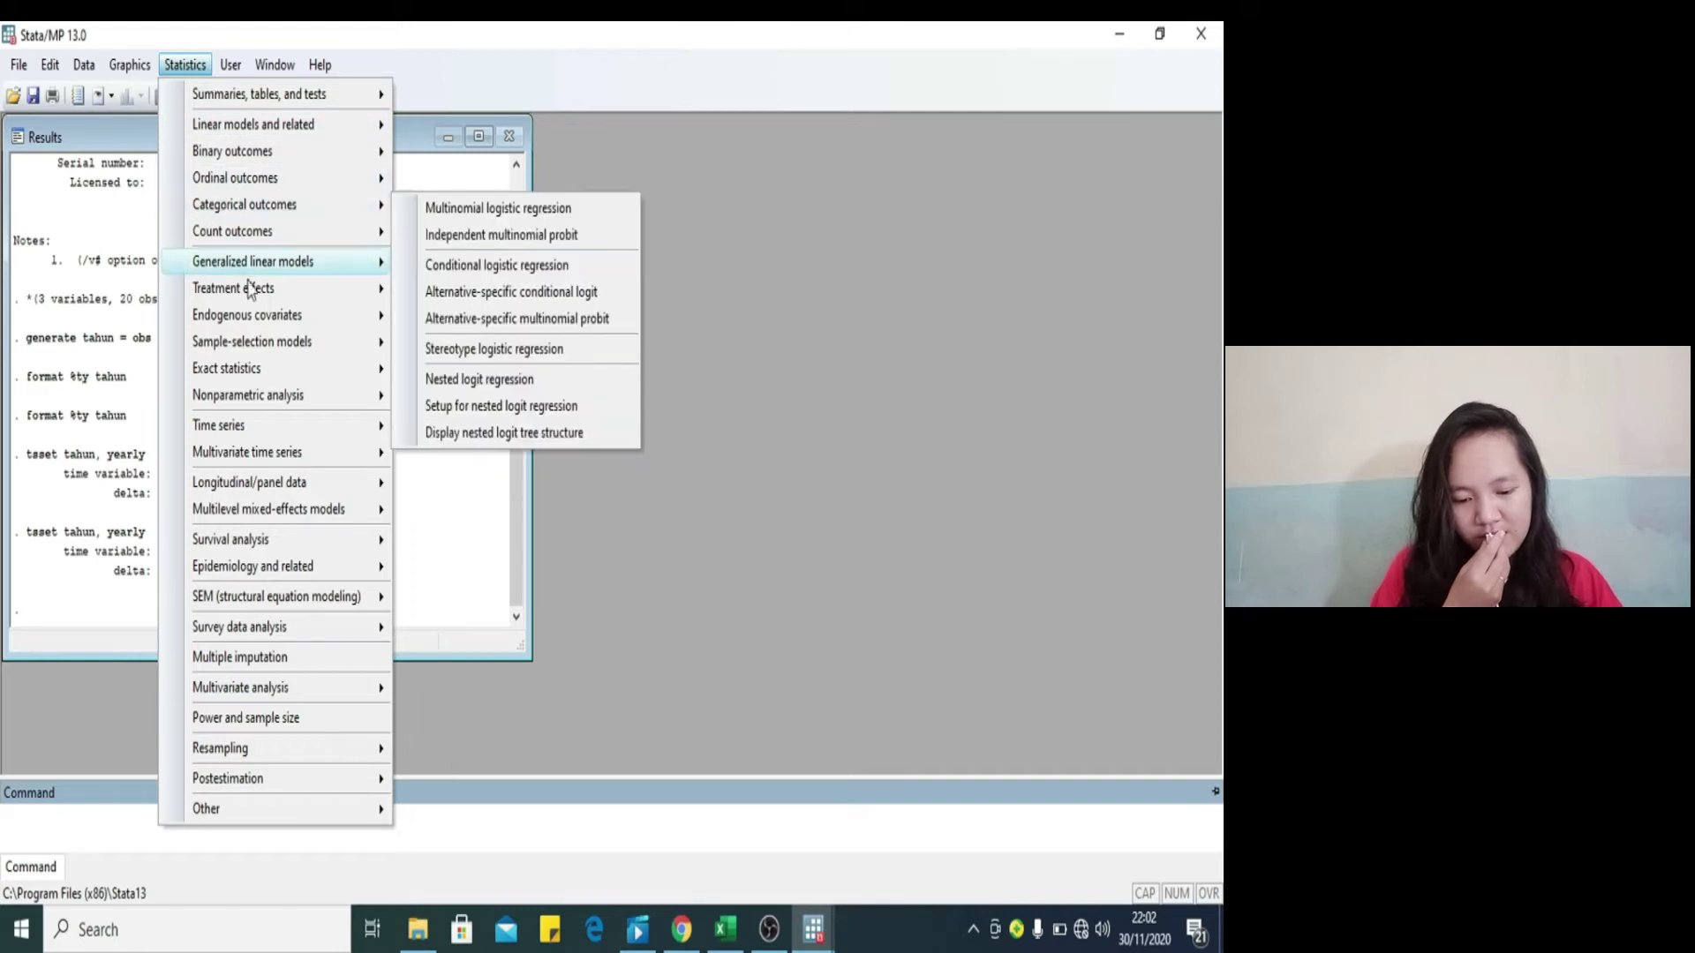
pyautogui.moveTo(283, 425)
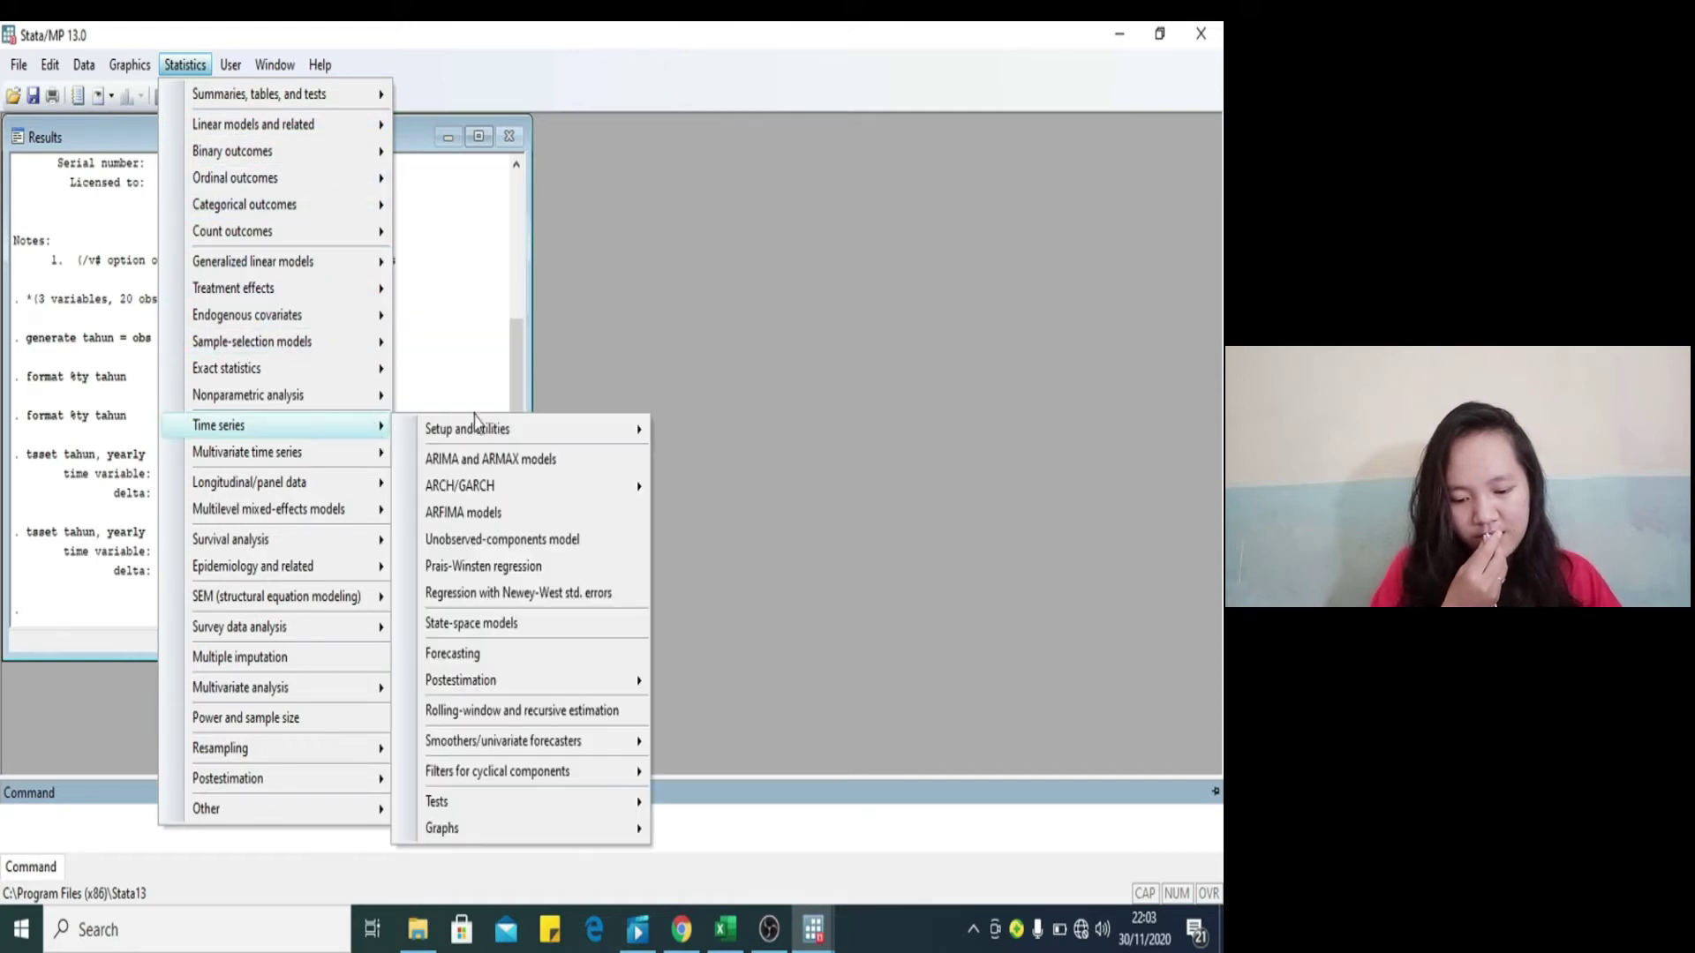
pyautogui.moveTo(574, 430)
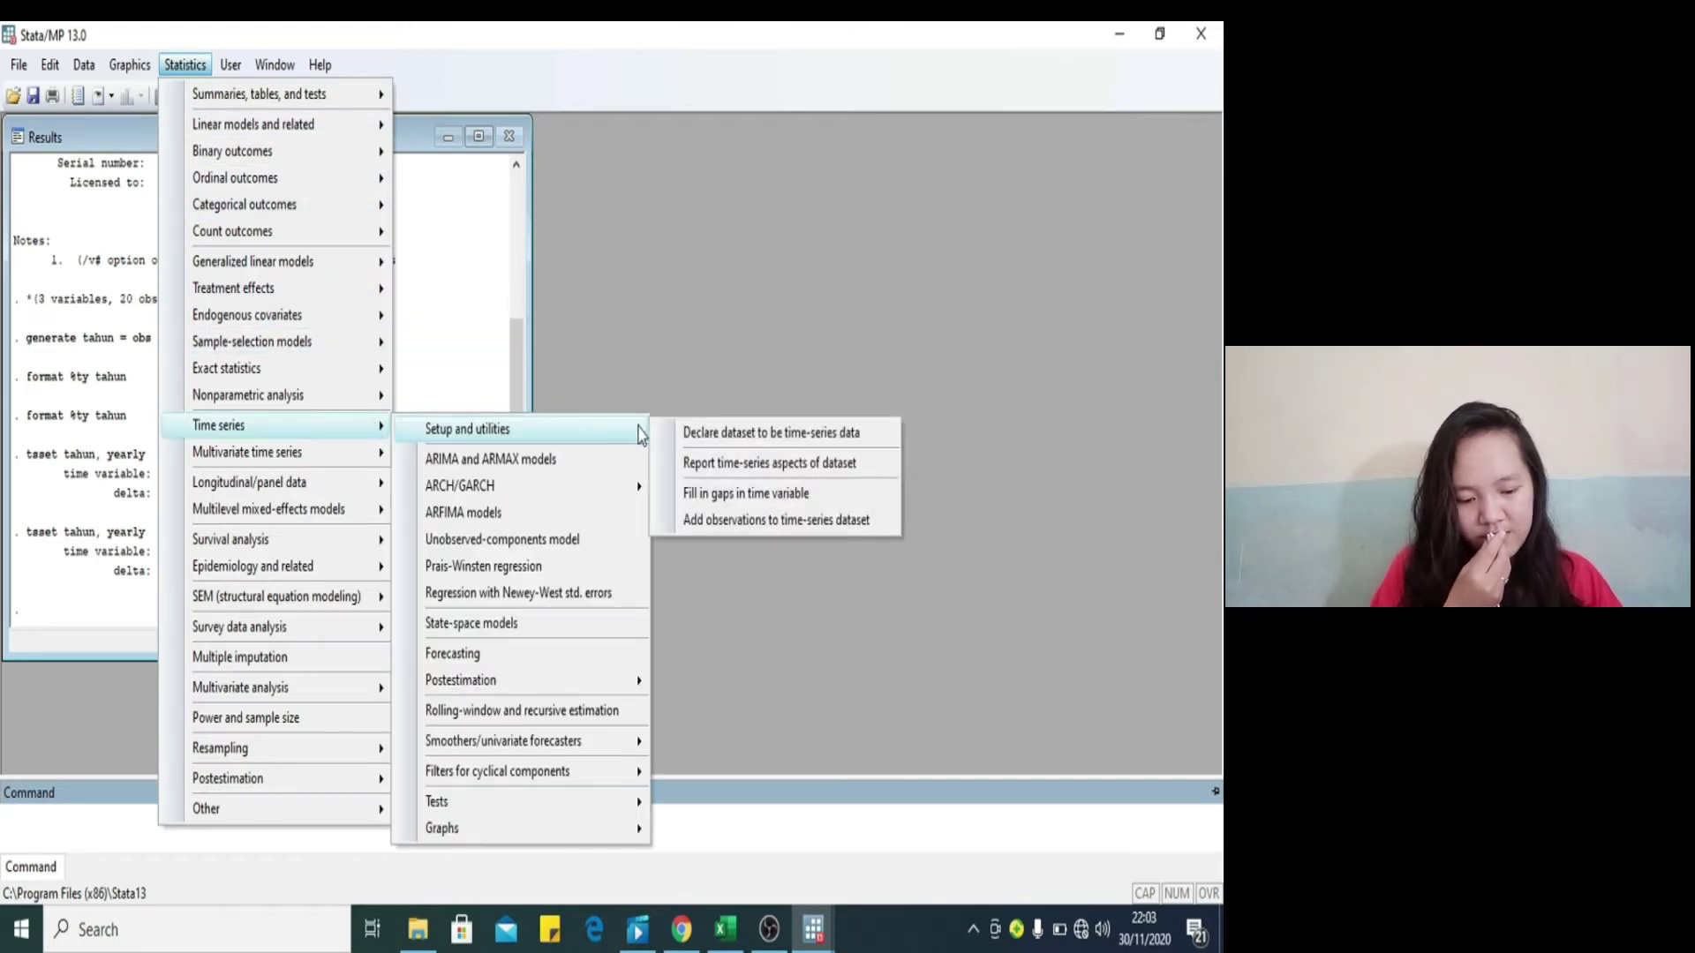
pyautogui.click(688, 436)
pyautogui.click(537, 643)
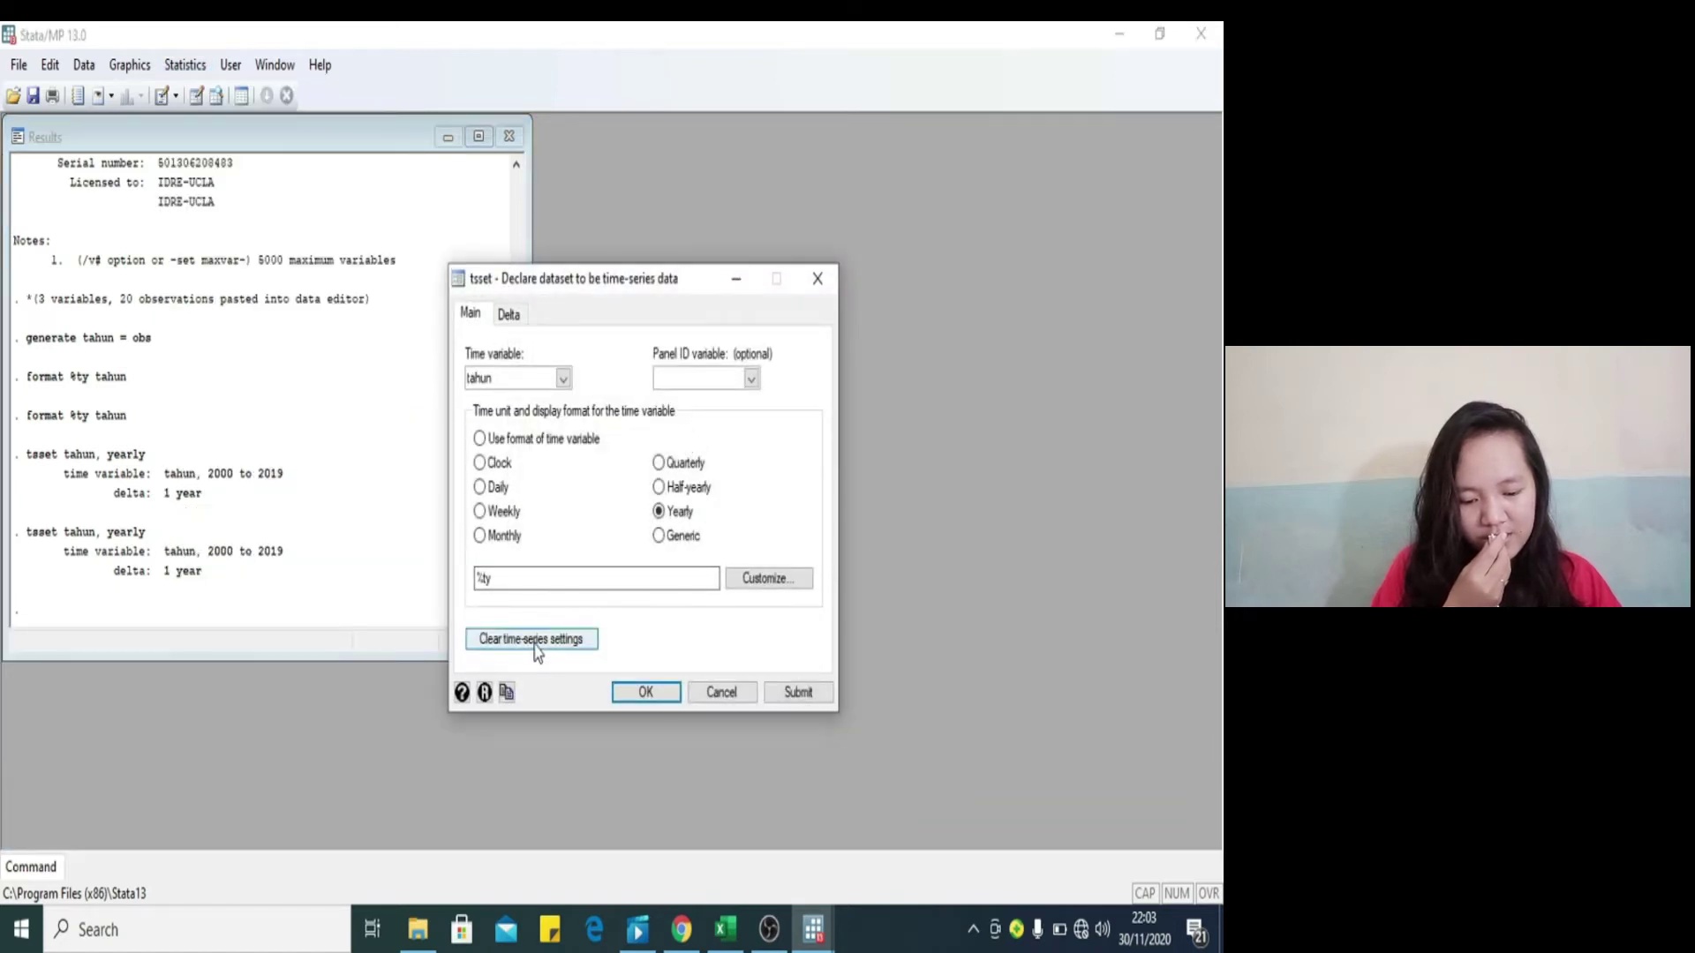
pyautogui.click(635, 692)
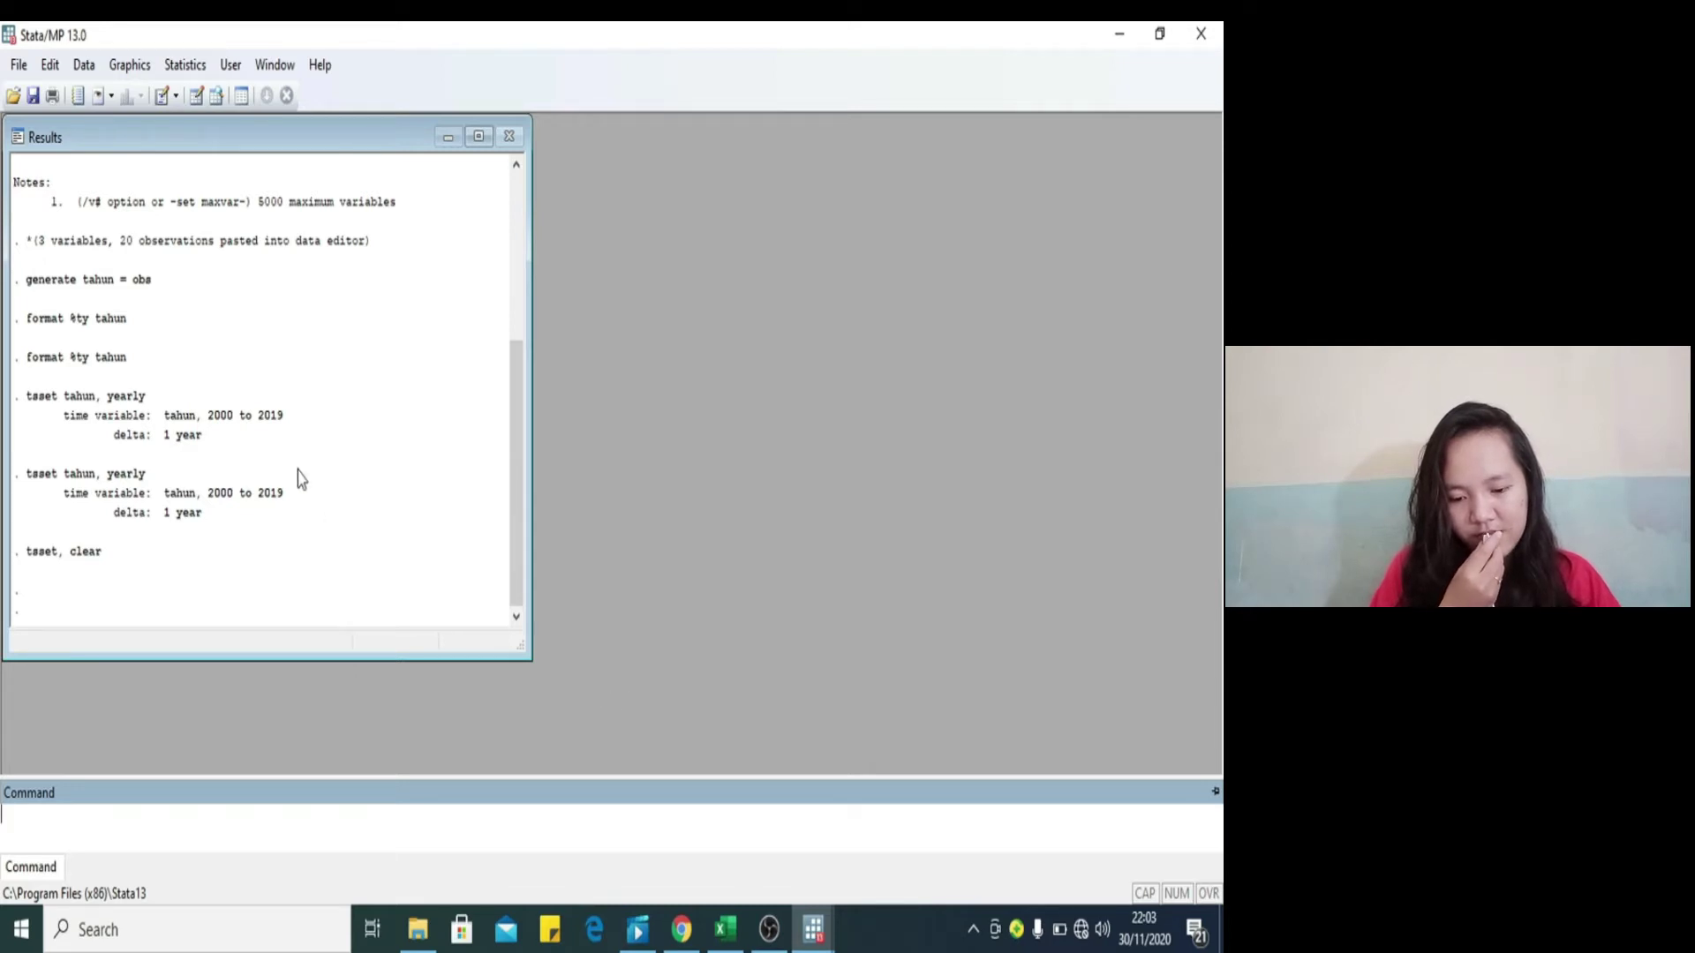
# Step: Try to run an Augmented Dickey-Fuller unit-root test on inflrate with a trend term, the regression table and 0 lagged differences
pyautogui.click(179, 68)
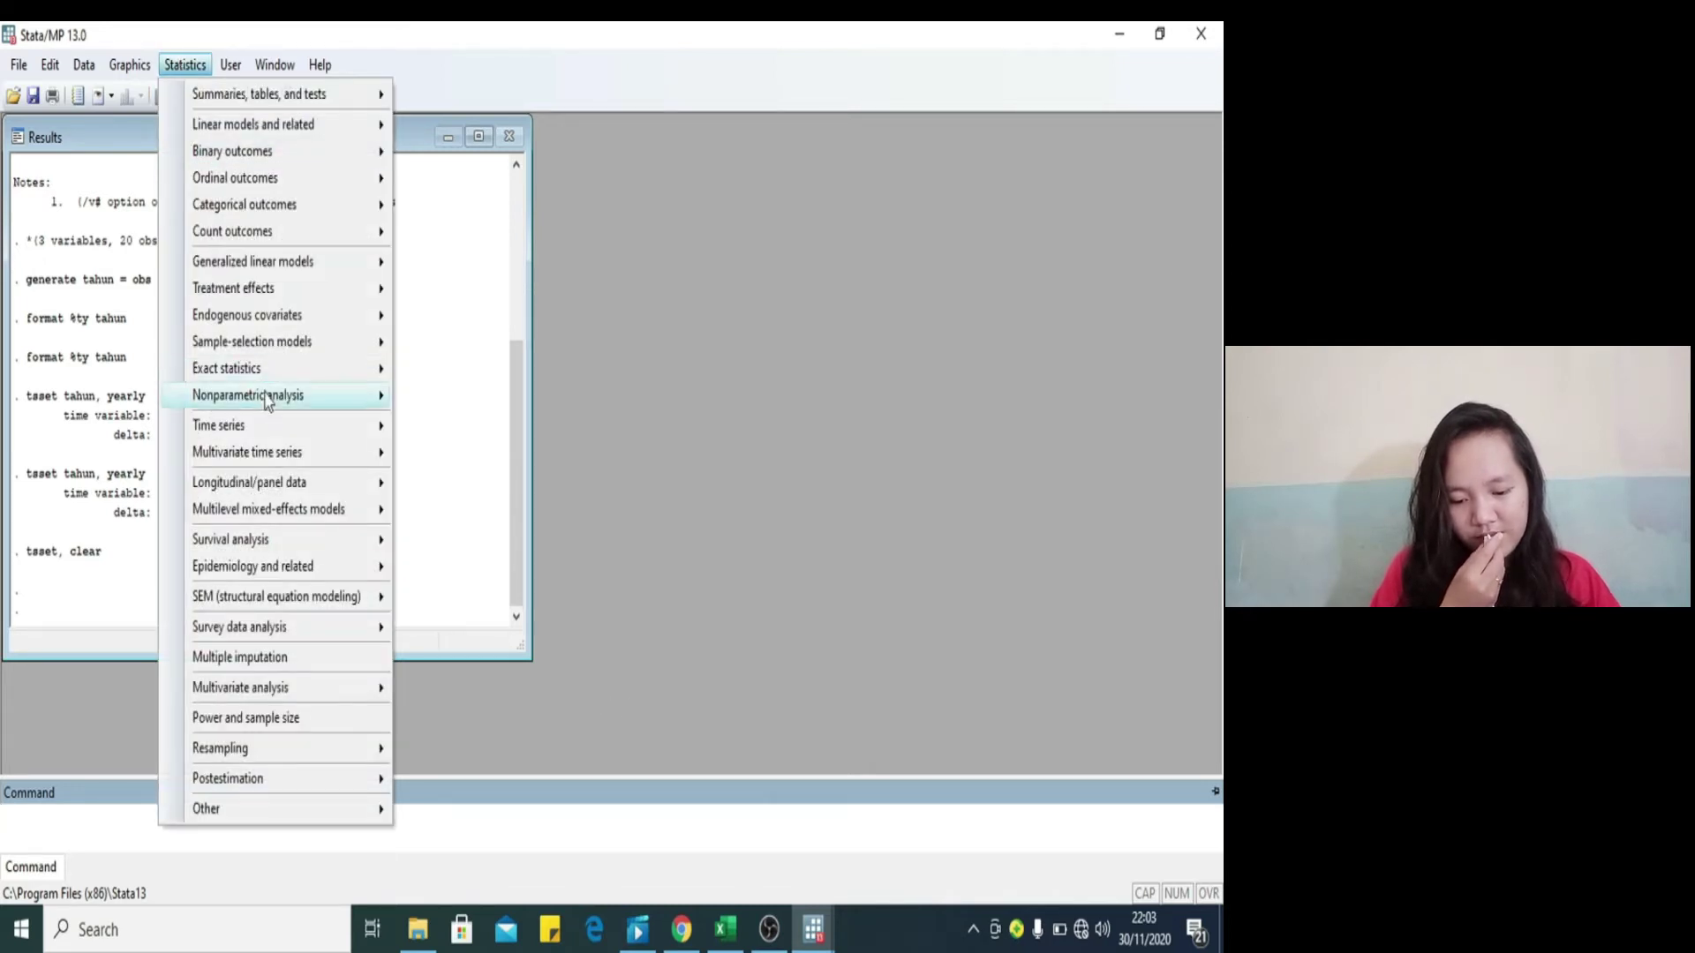
pyautogui.moveTo(307, 353)
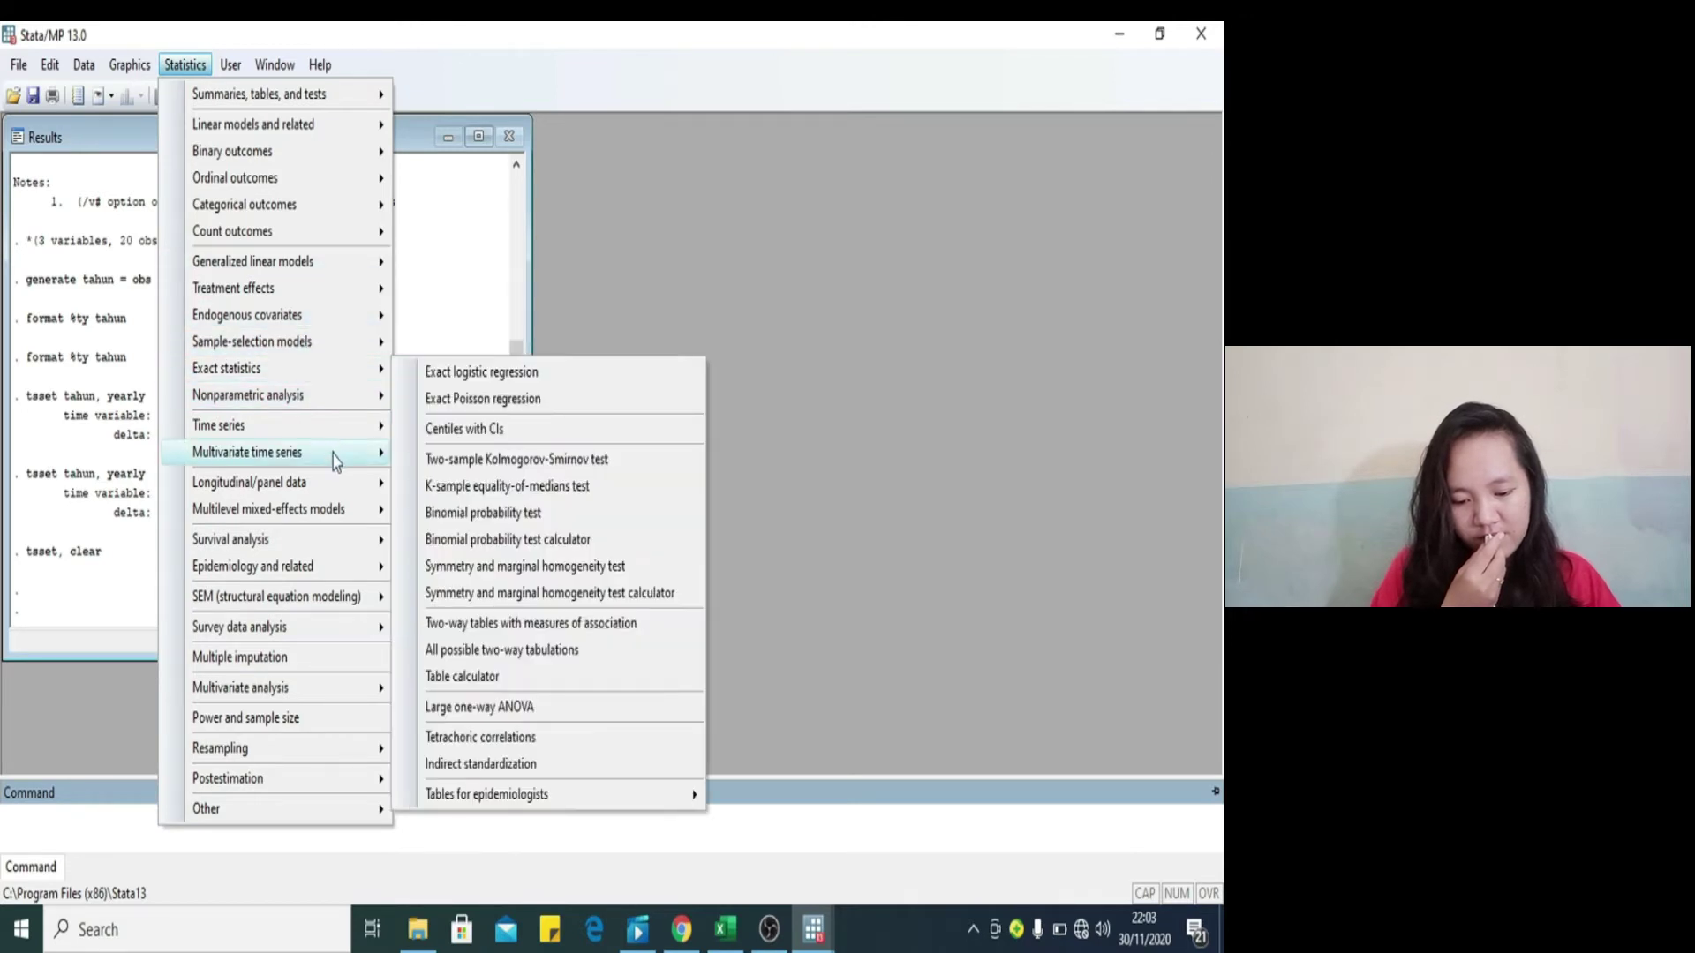
pyautogui.moveTo(349, 428)
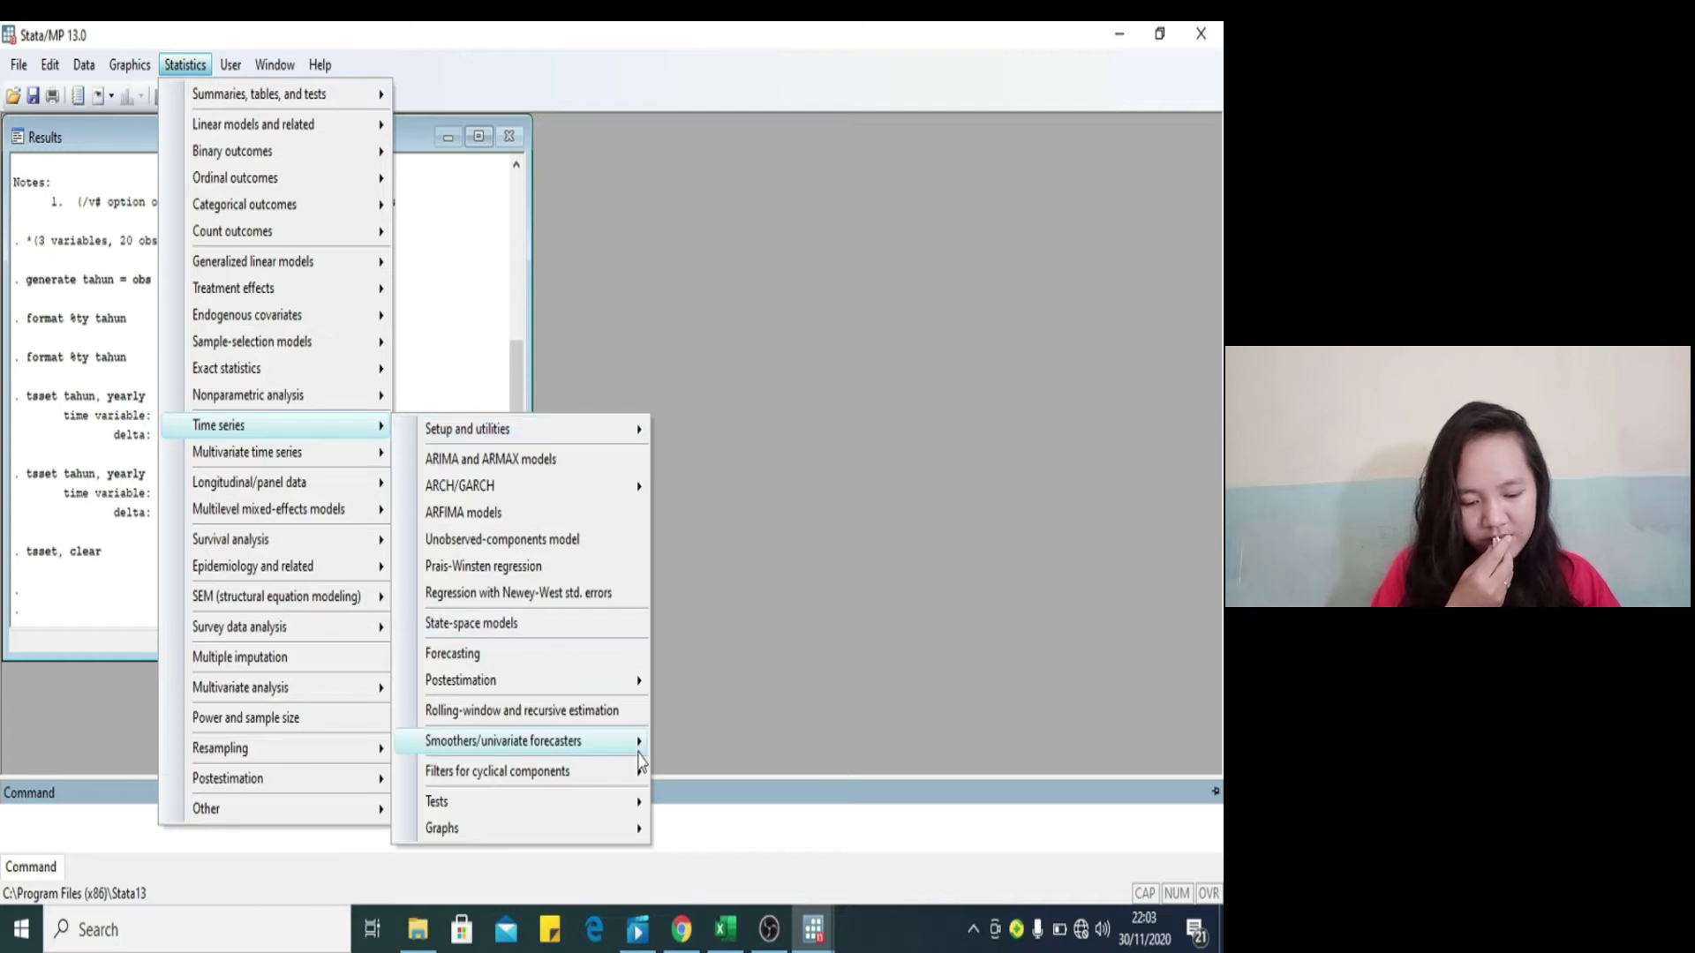
pyautogui.moveTo(636, 803)
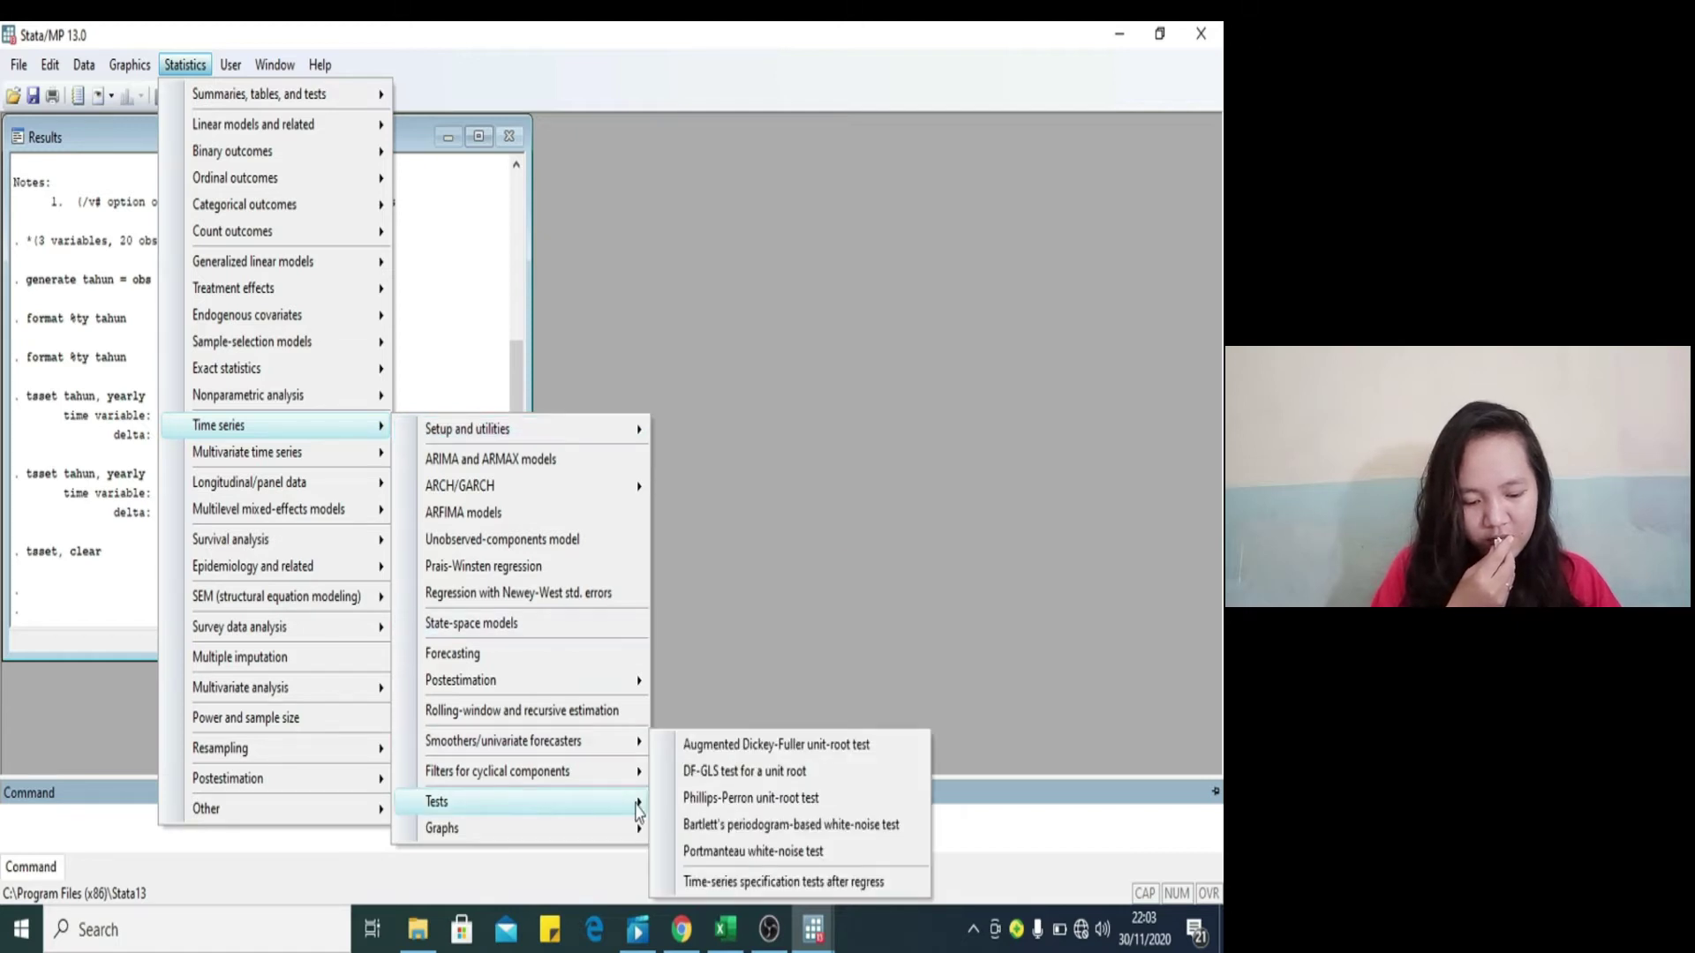
pyautogui.click(705, 746)
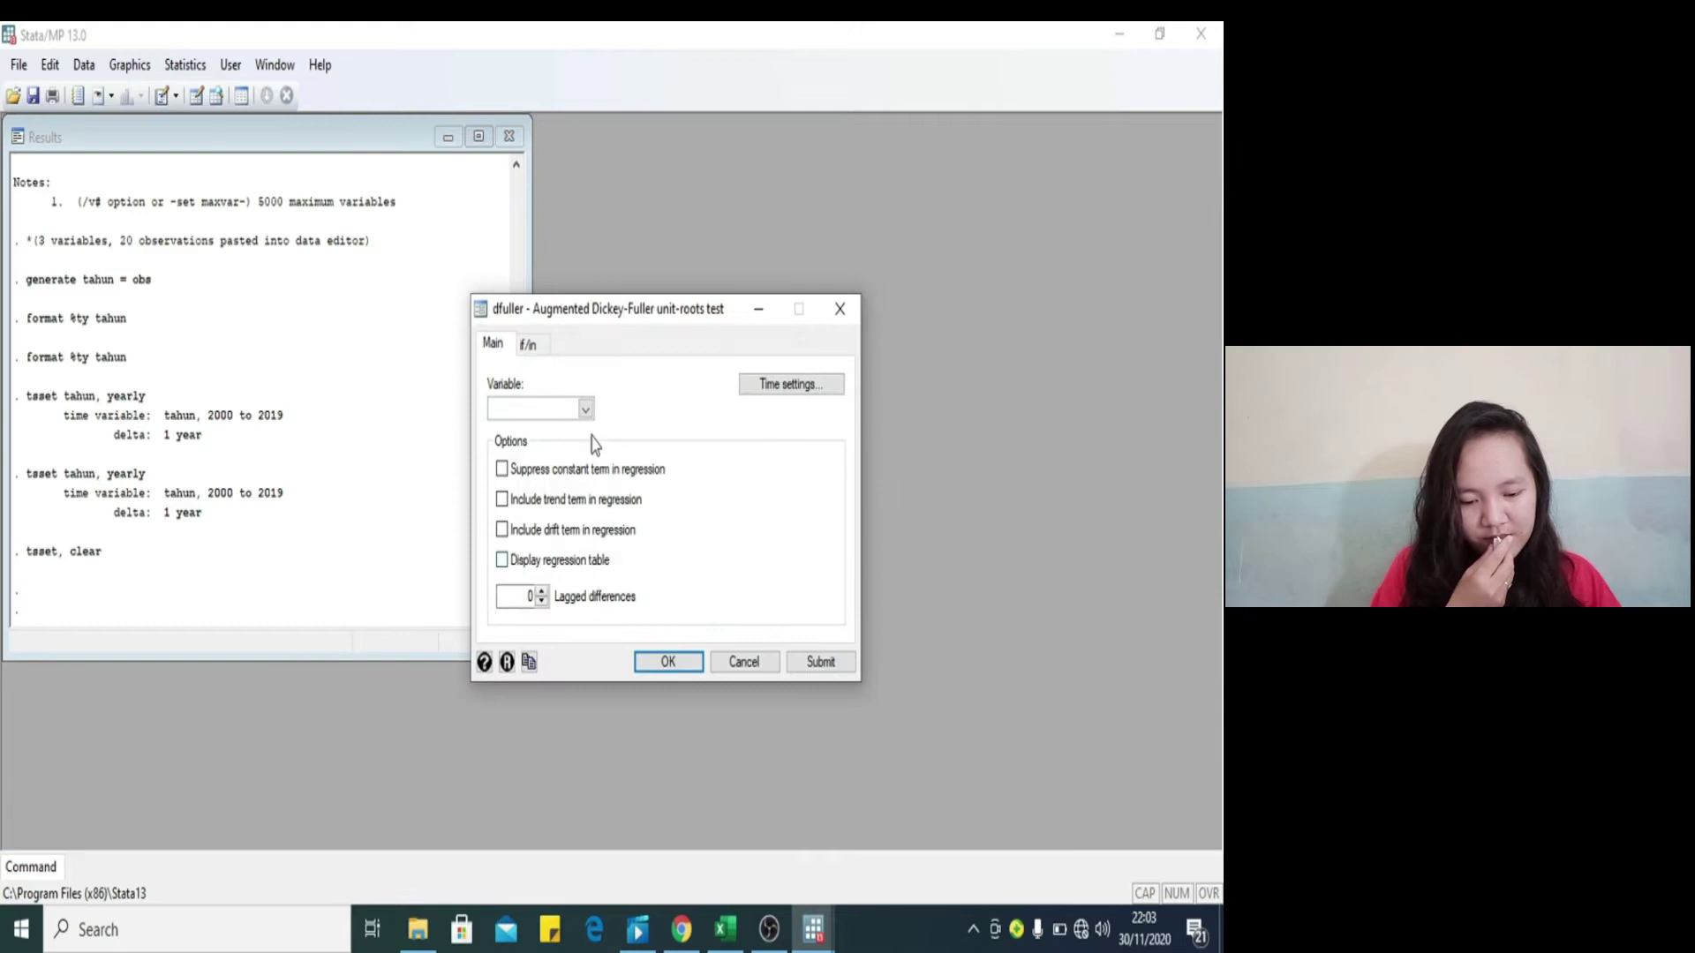
pyautogui.click(585, 408)
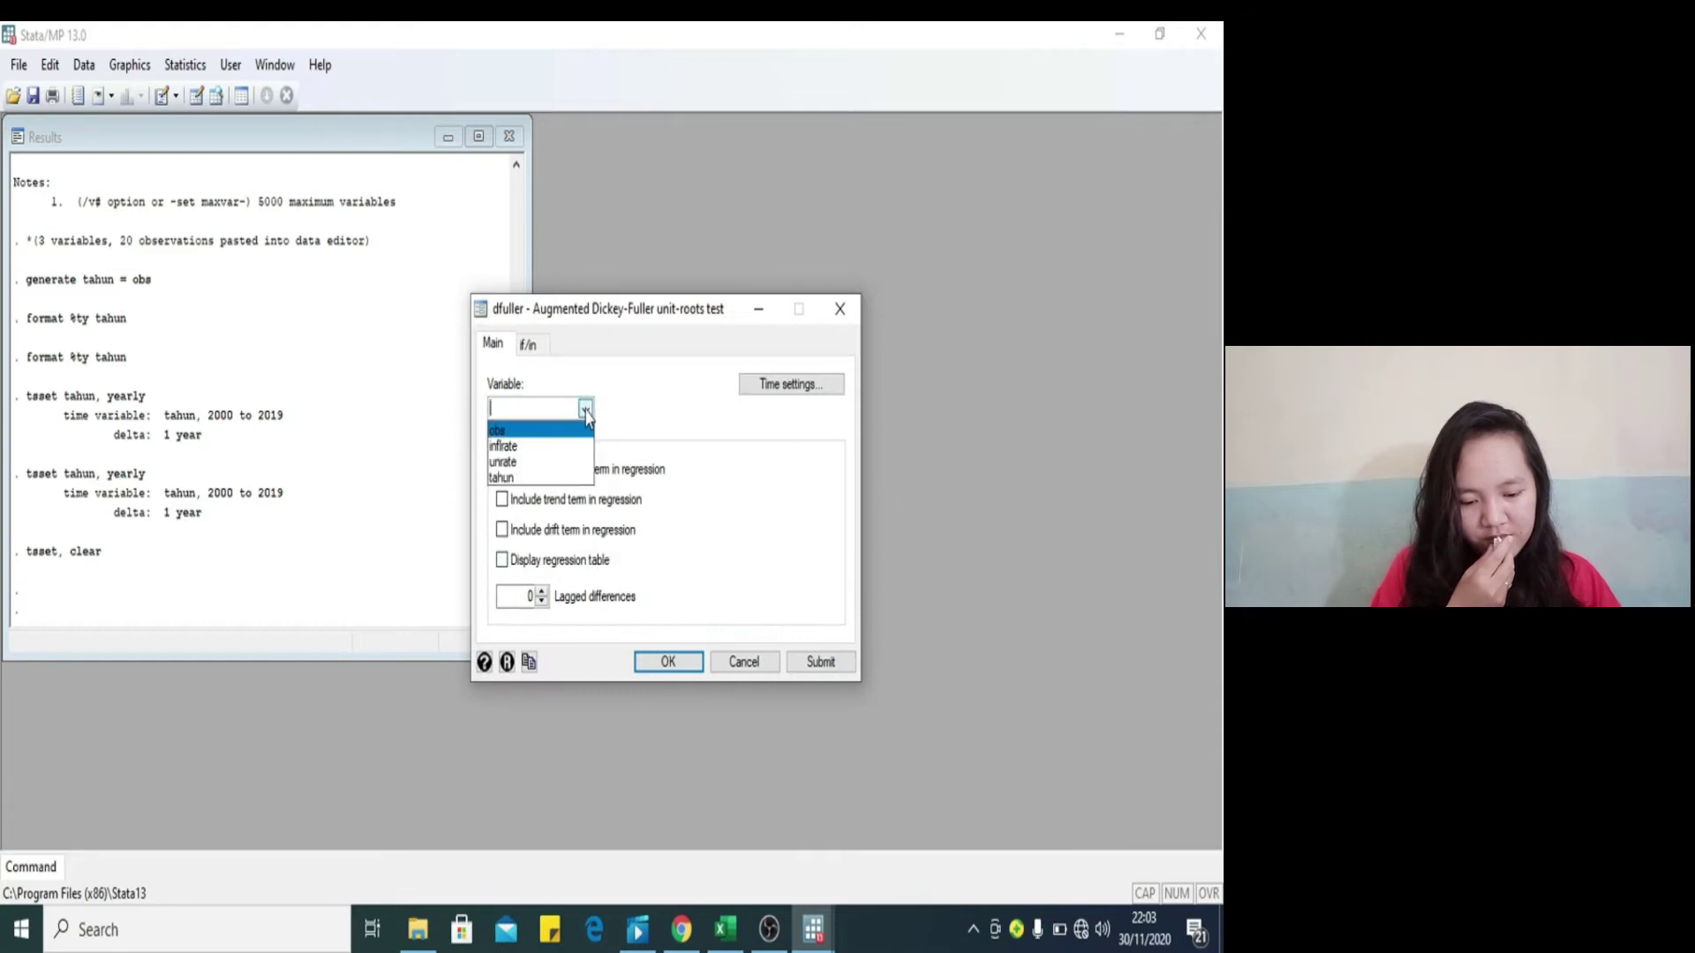
pyautogui.click(519, 448)
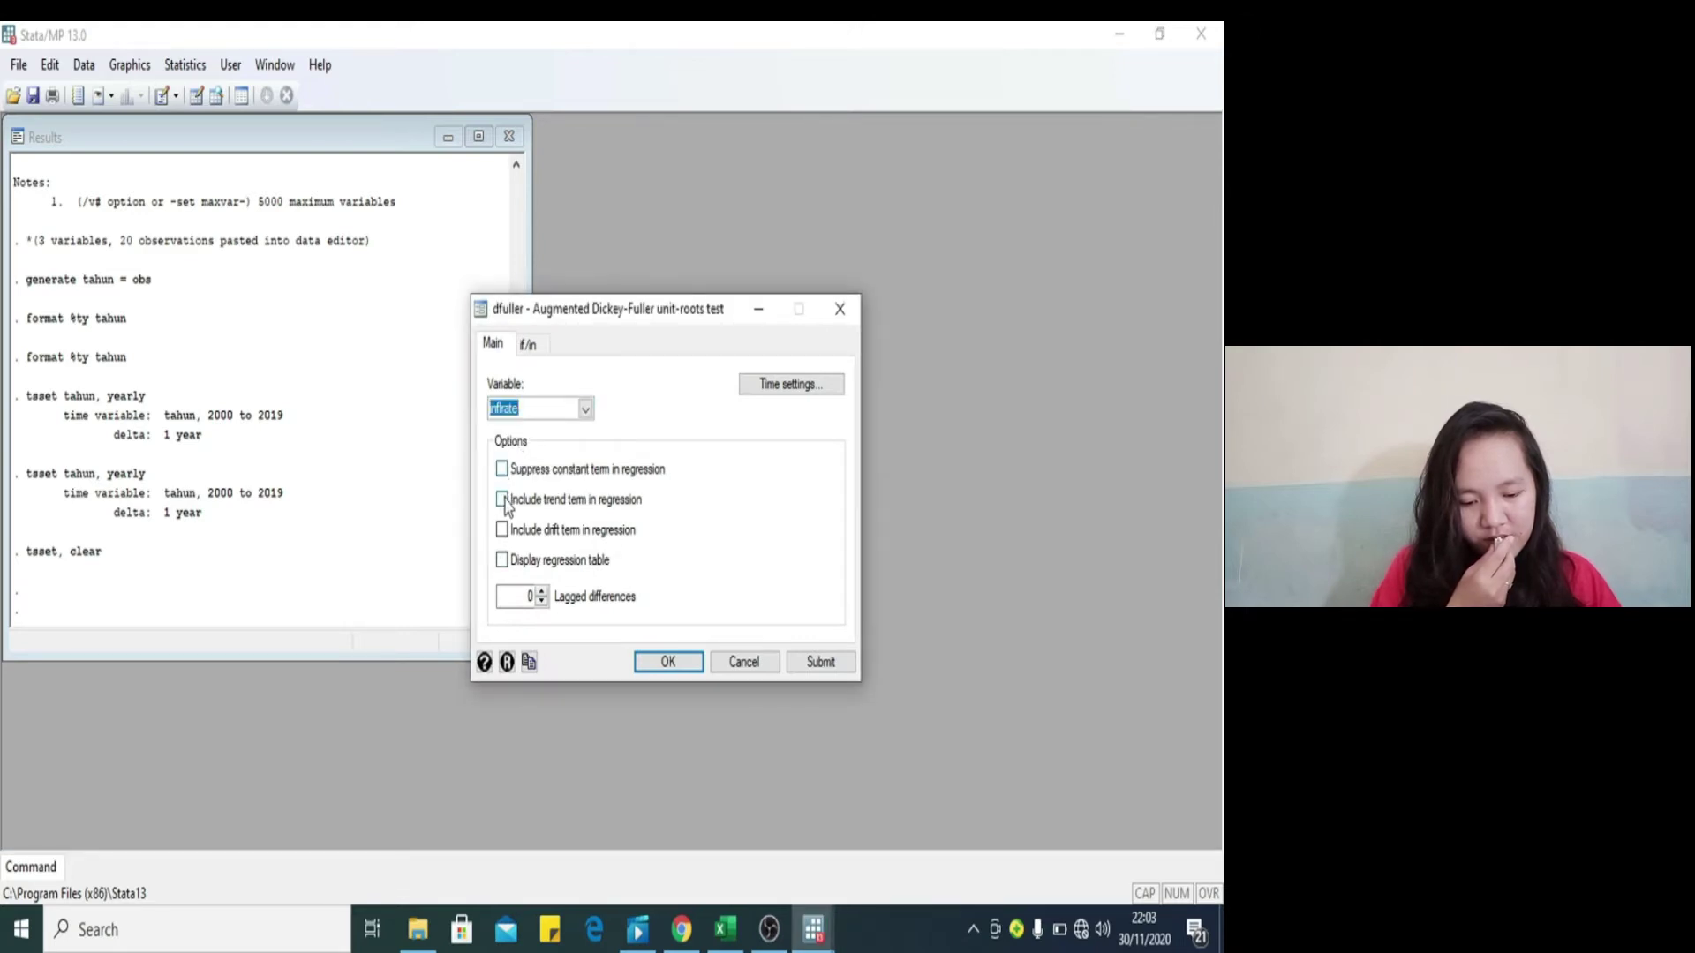
pyautogui.click(502, 500)
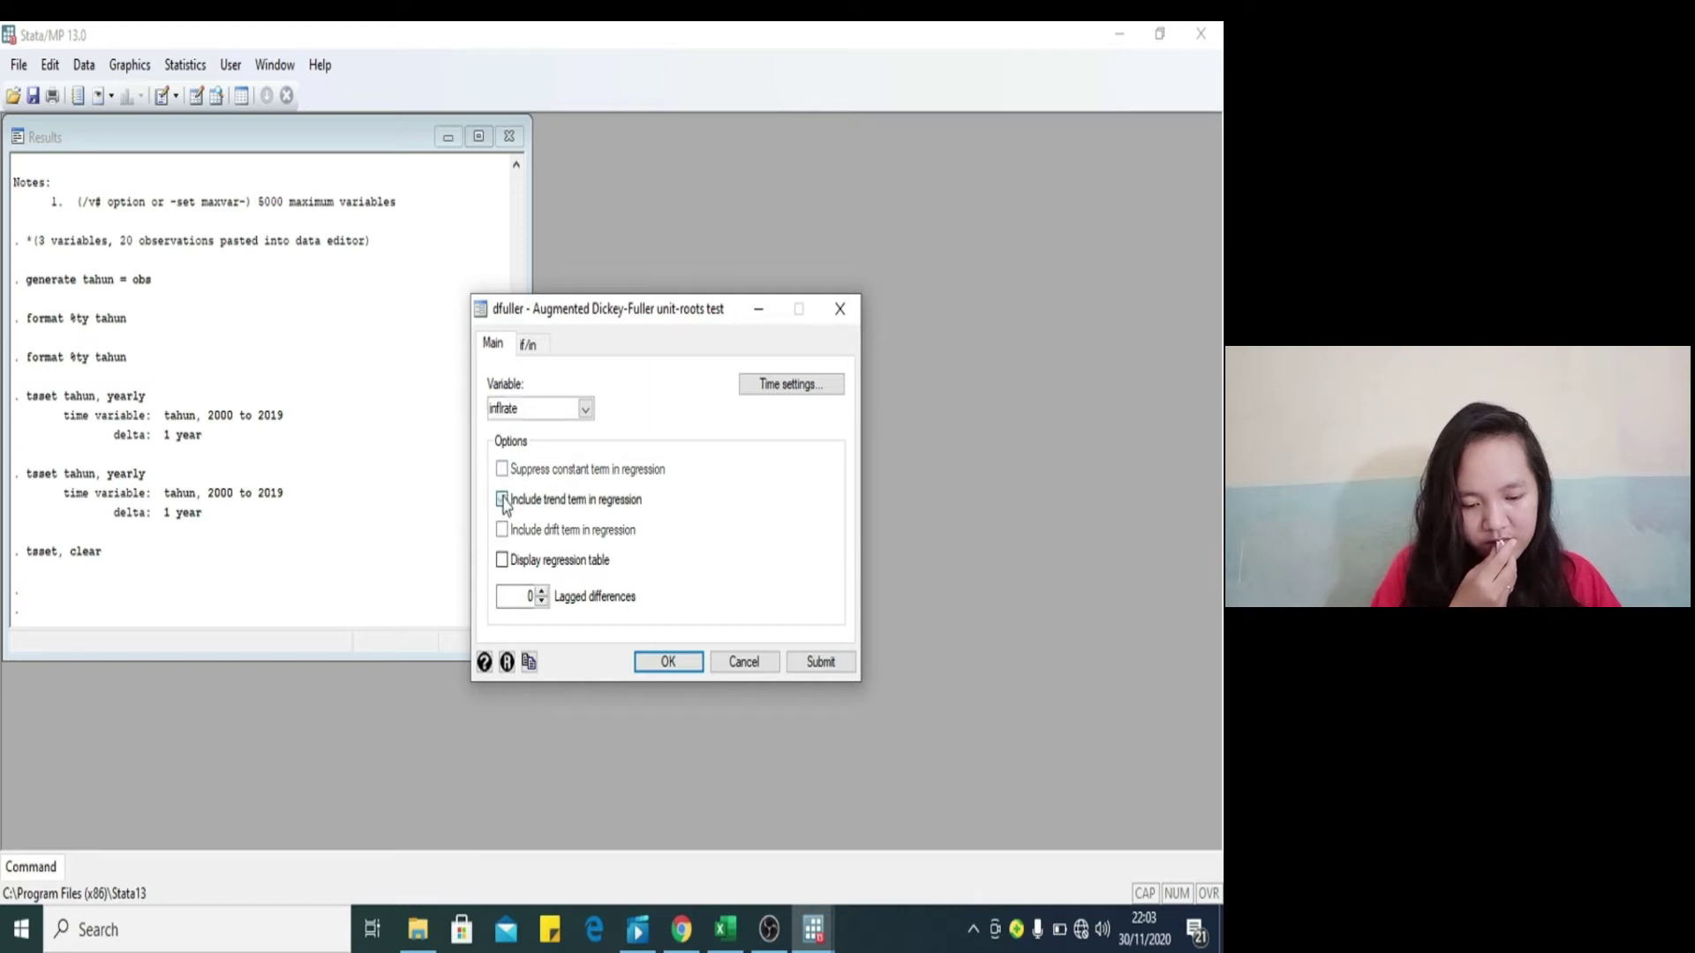
pyautogui.click(502, 562)
pyautogui.click(680, 660)
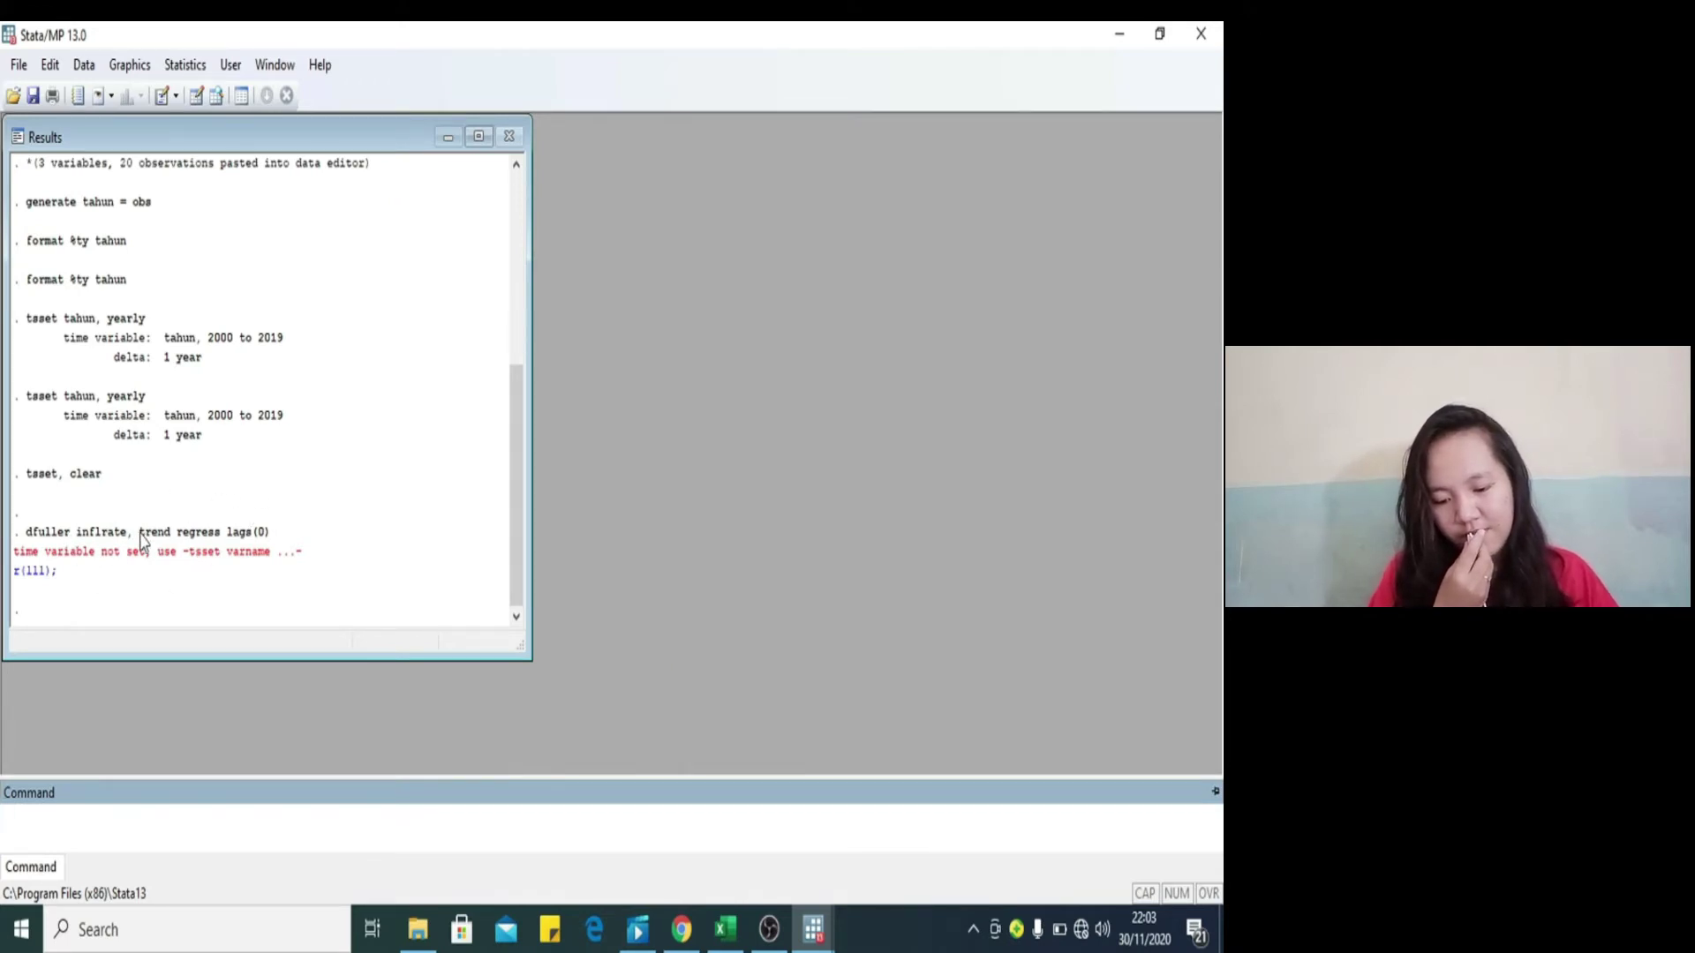
# Step: Declare the dataset as yearly time-series data again through the tsset dialog, with tahun as the time variable
pyautogui.click(195, 67)
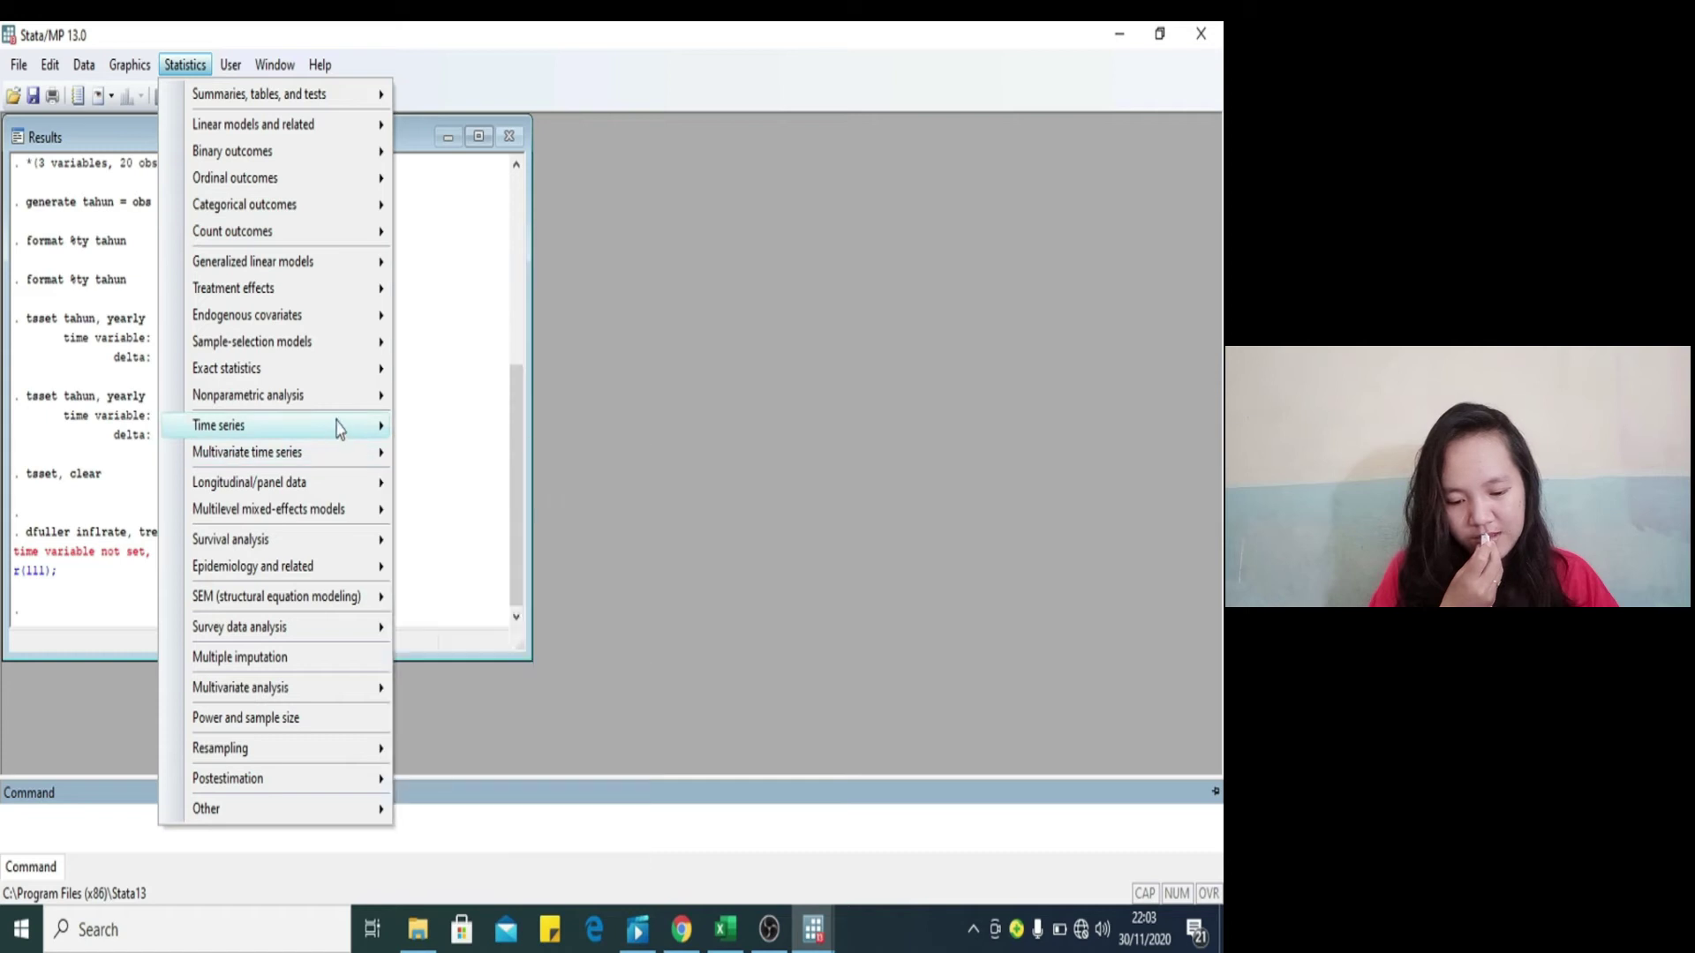
pyautogui.moveTo(459, 430)
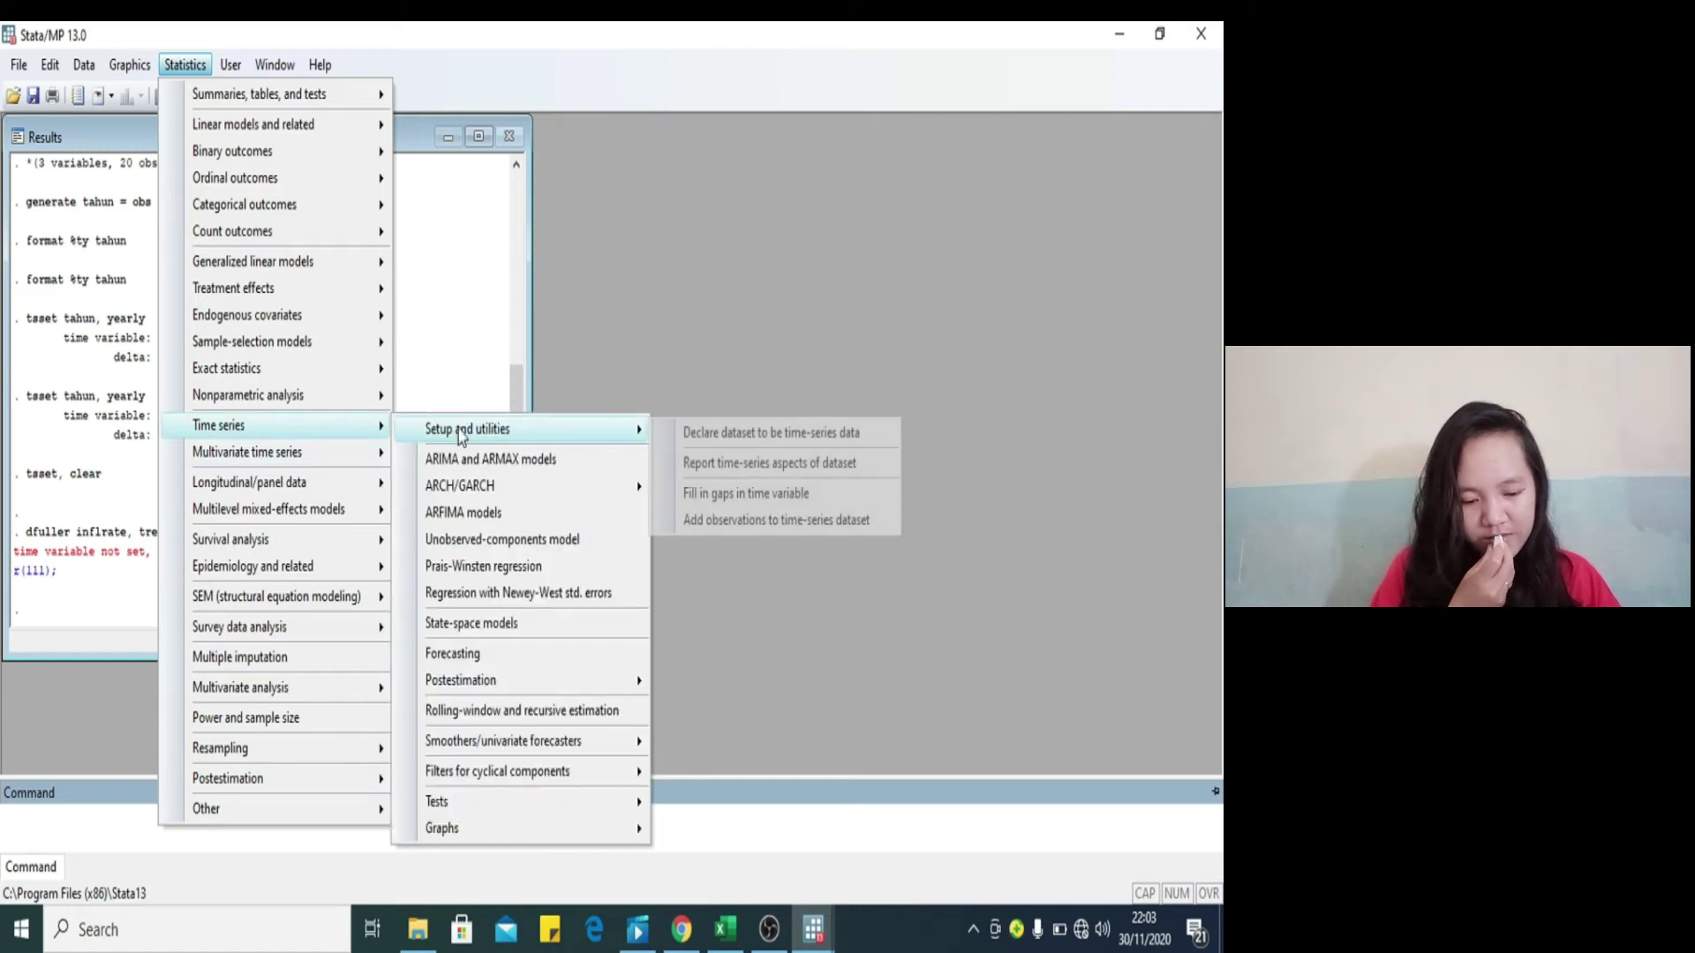
pyautogui.click(690, 433)
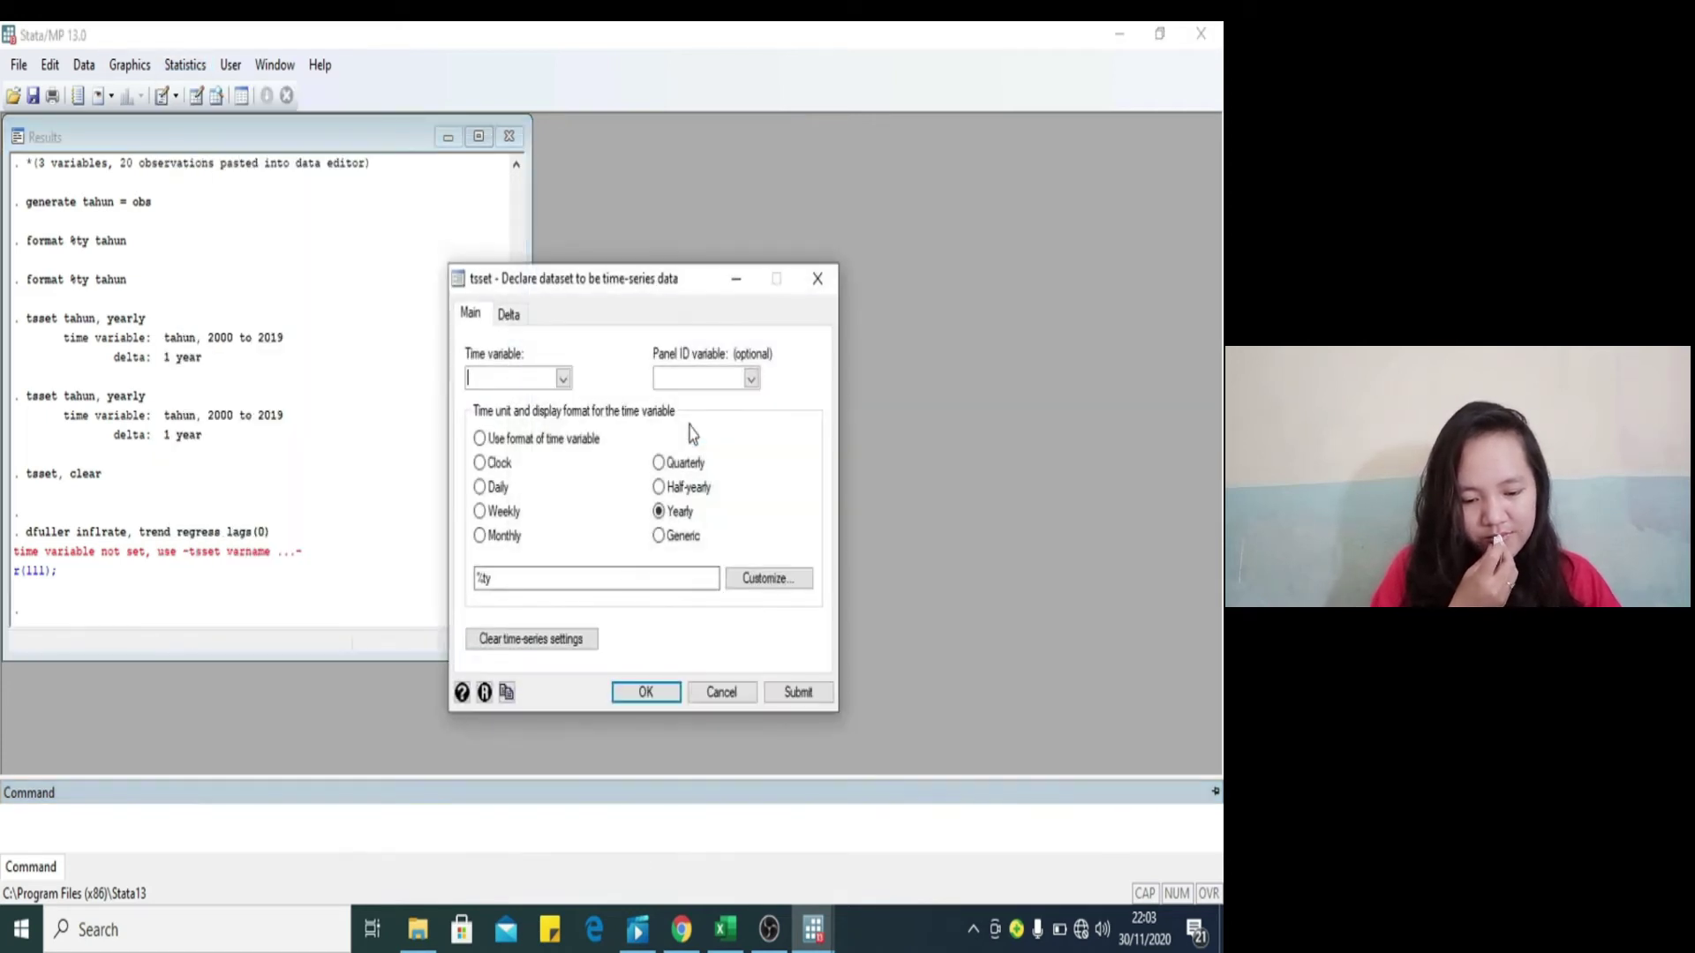
pyautogui.click(562, 379)
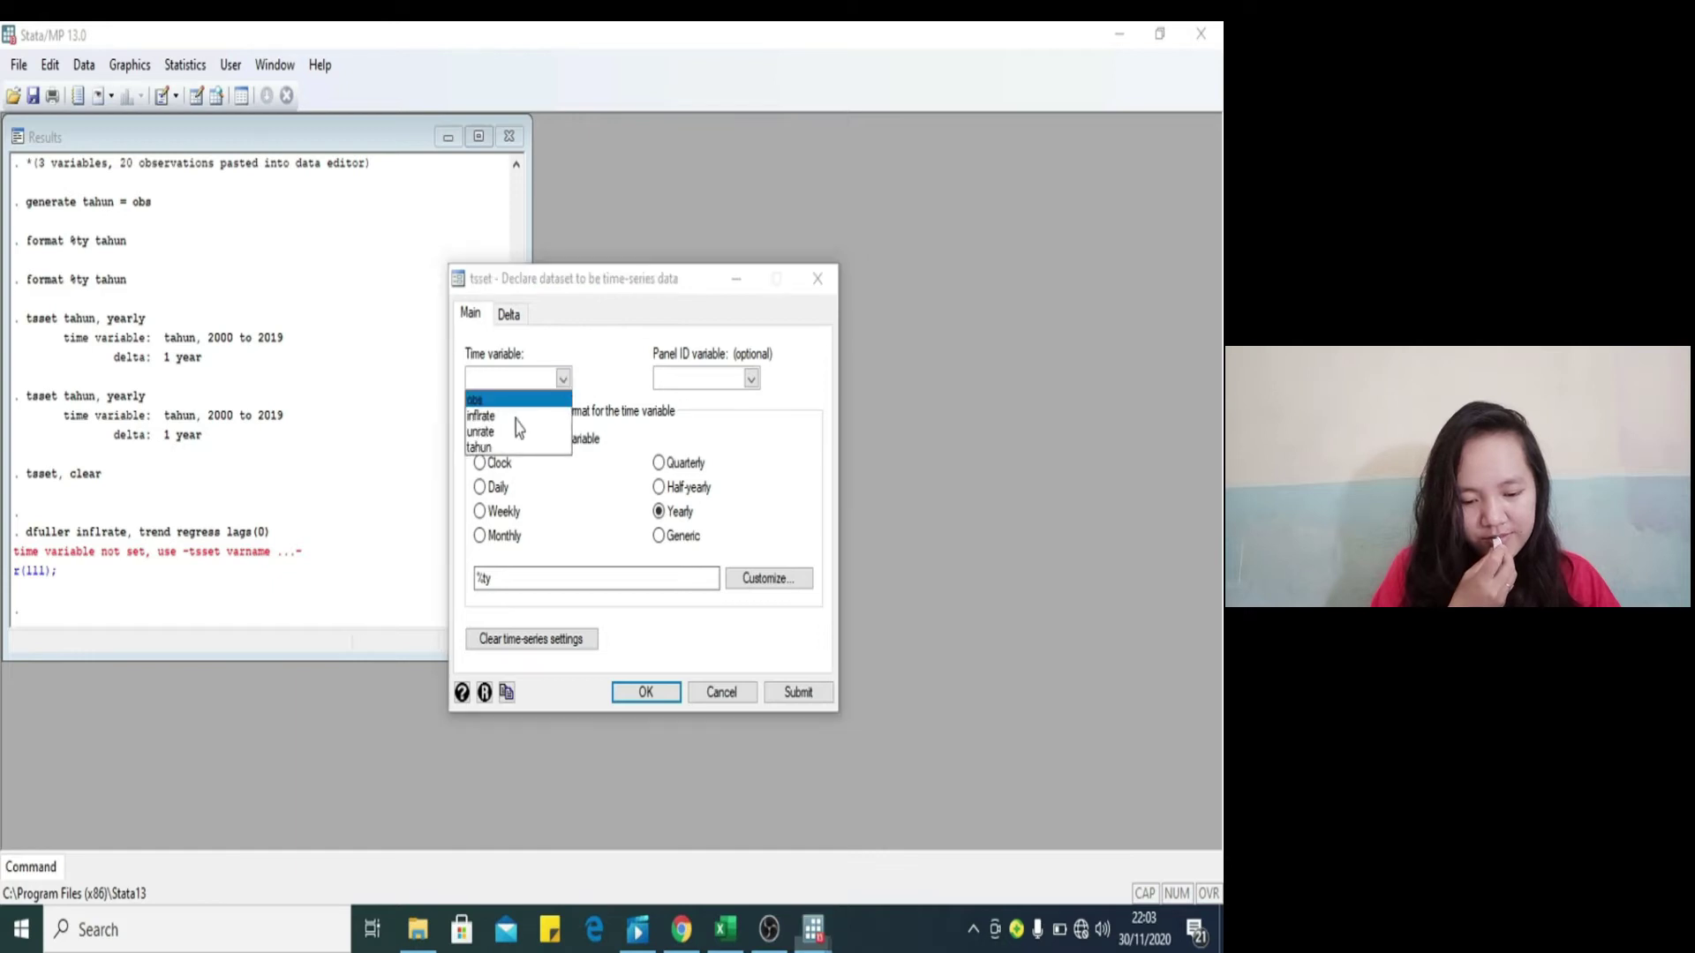
pyautogui.click(481, 447)
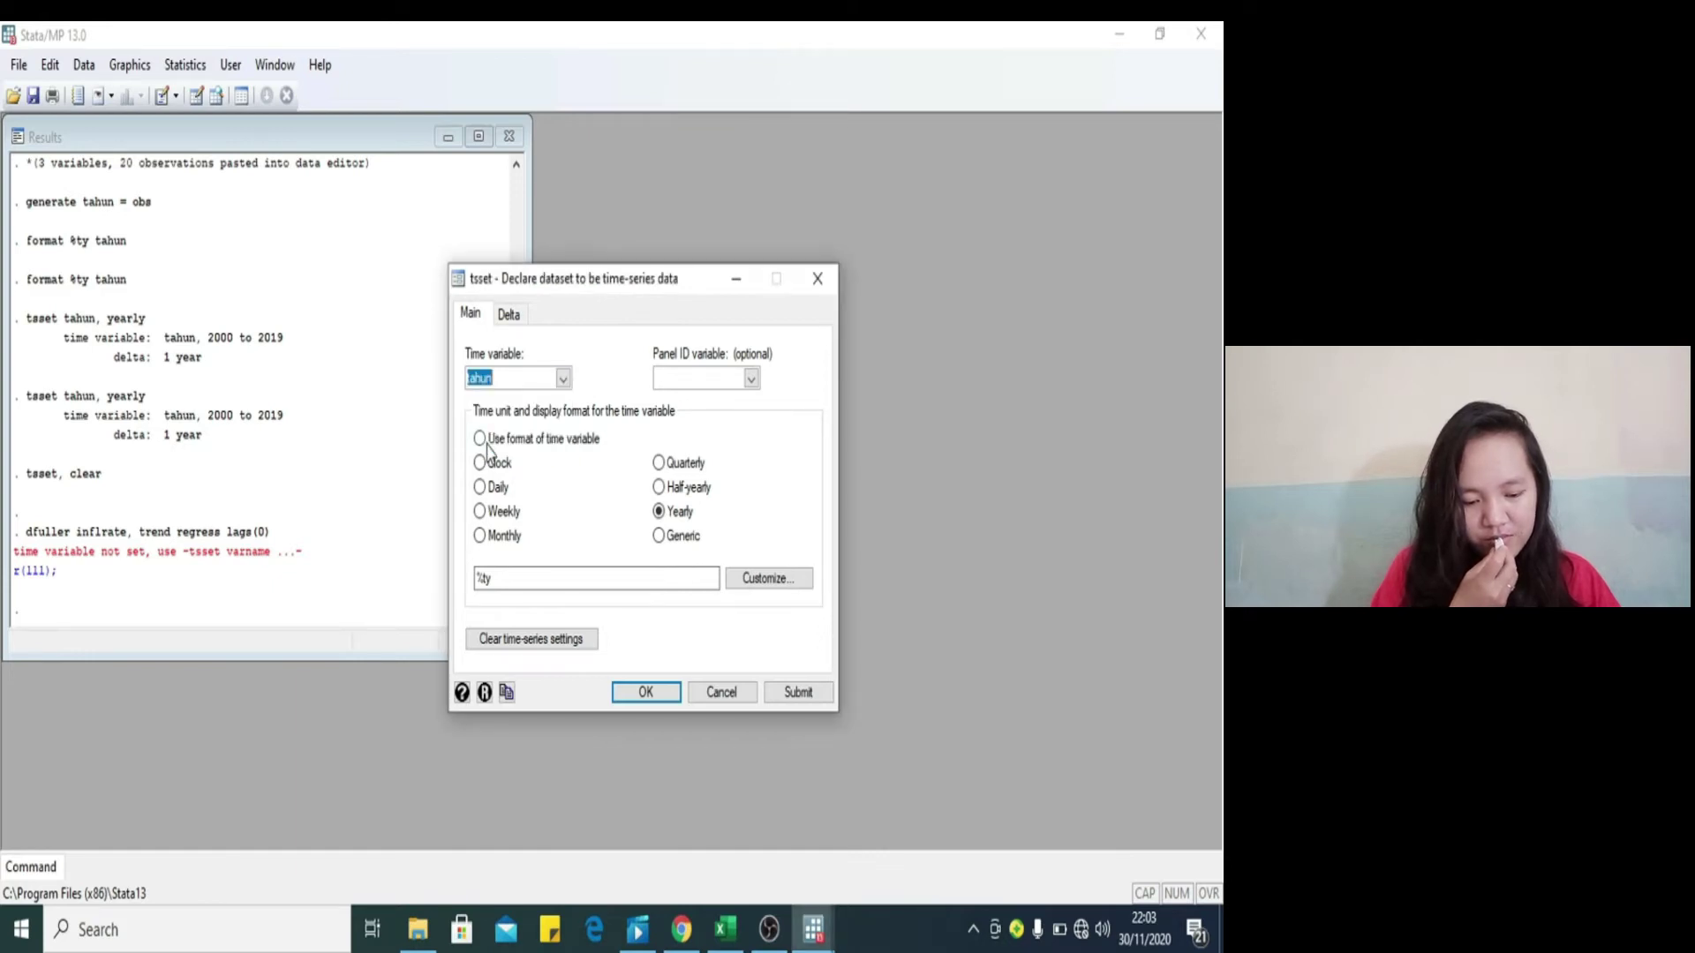
pyautogui.click(647, 692)
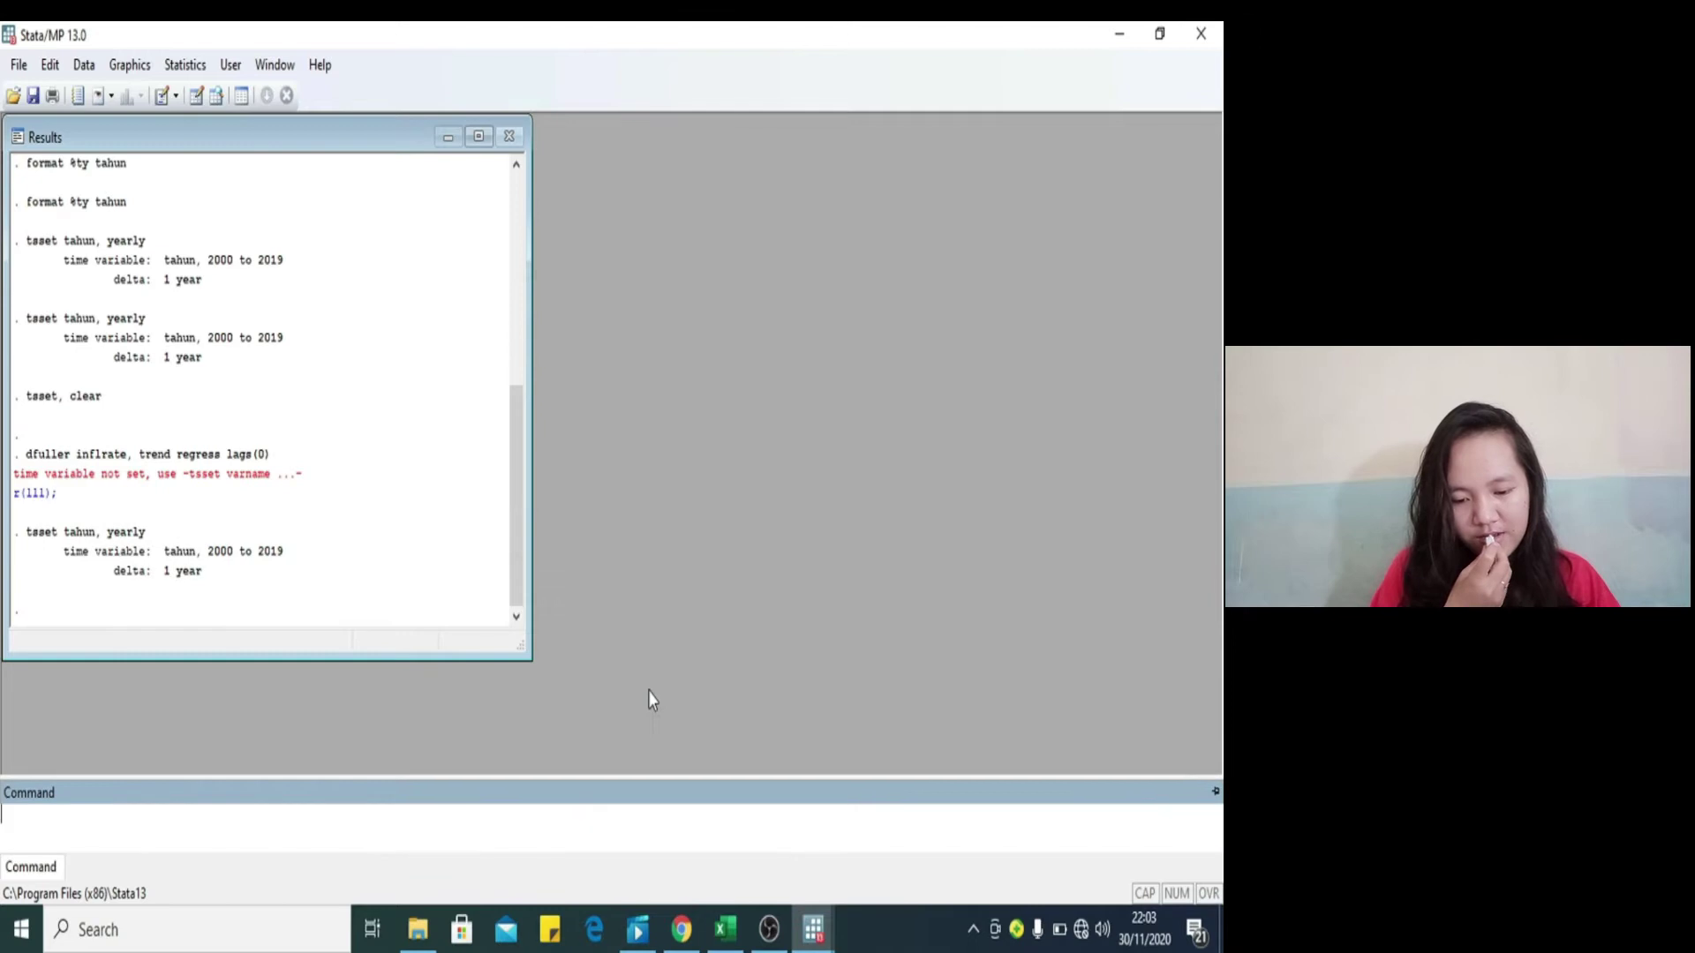
# Step: Rerun the Augmented Dickey-Fuller unit-root test on inflrate, keeping the trend term, regression table and 0 lagged differences
pyautogui.click(179, 65)
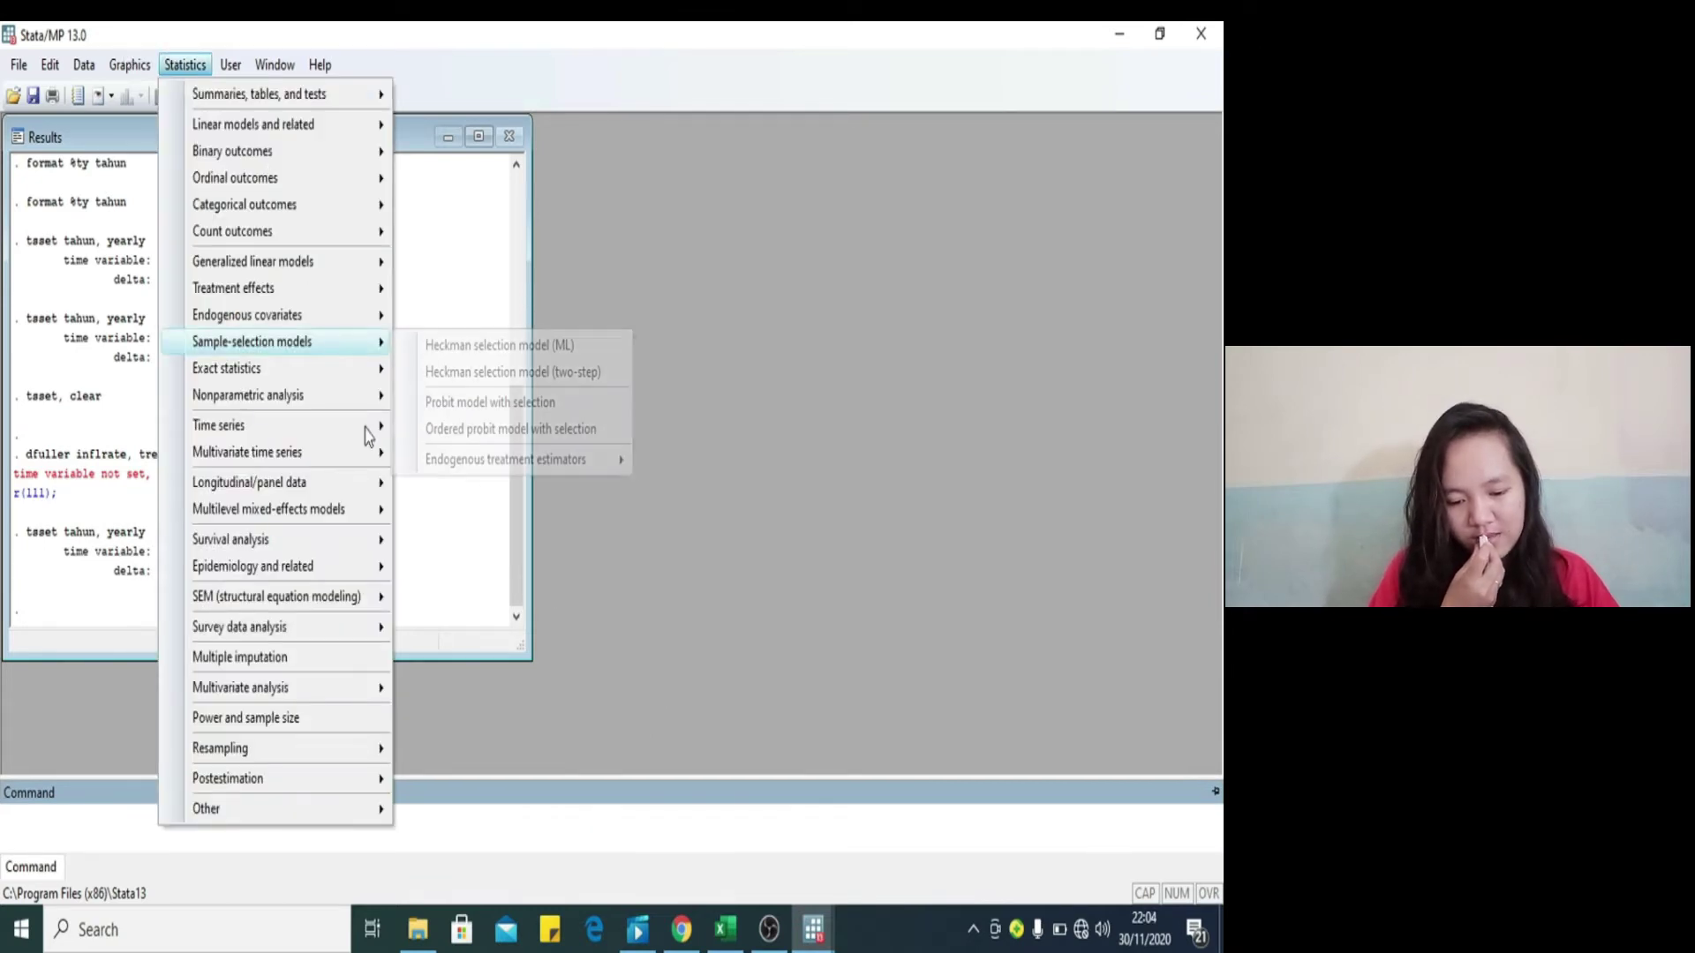
pyautogui.moveTo(368, 427)
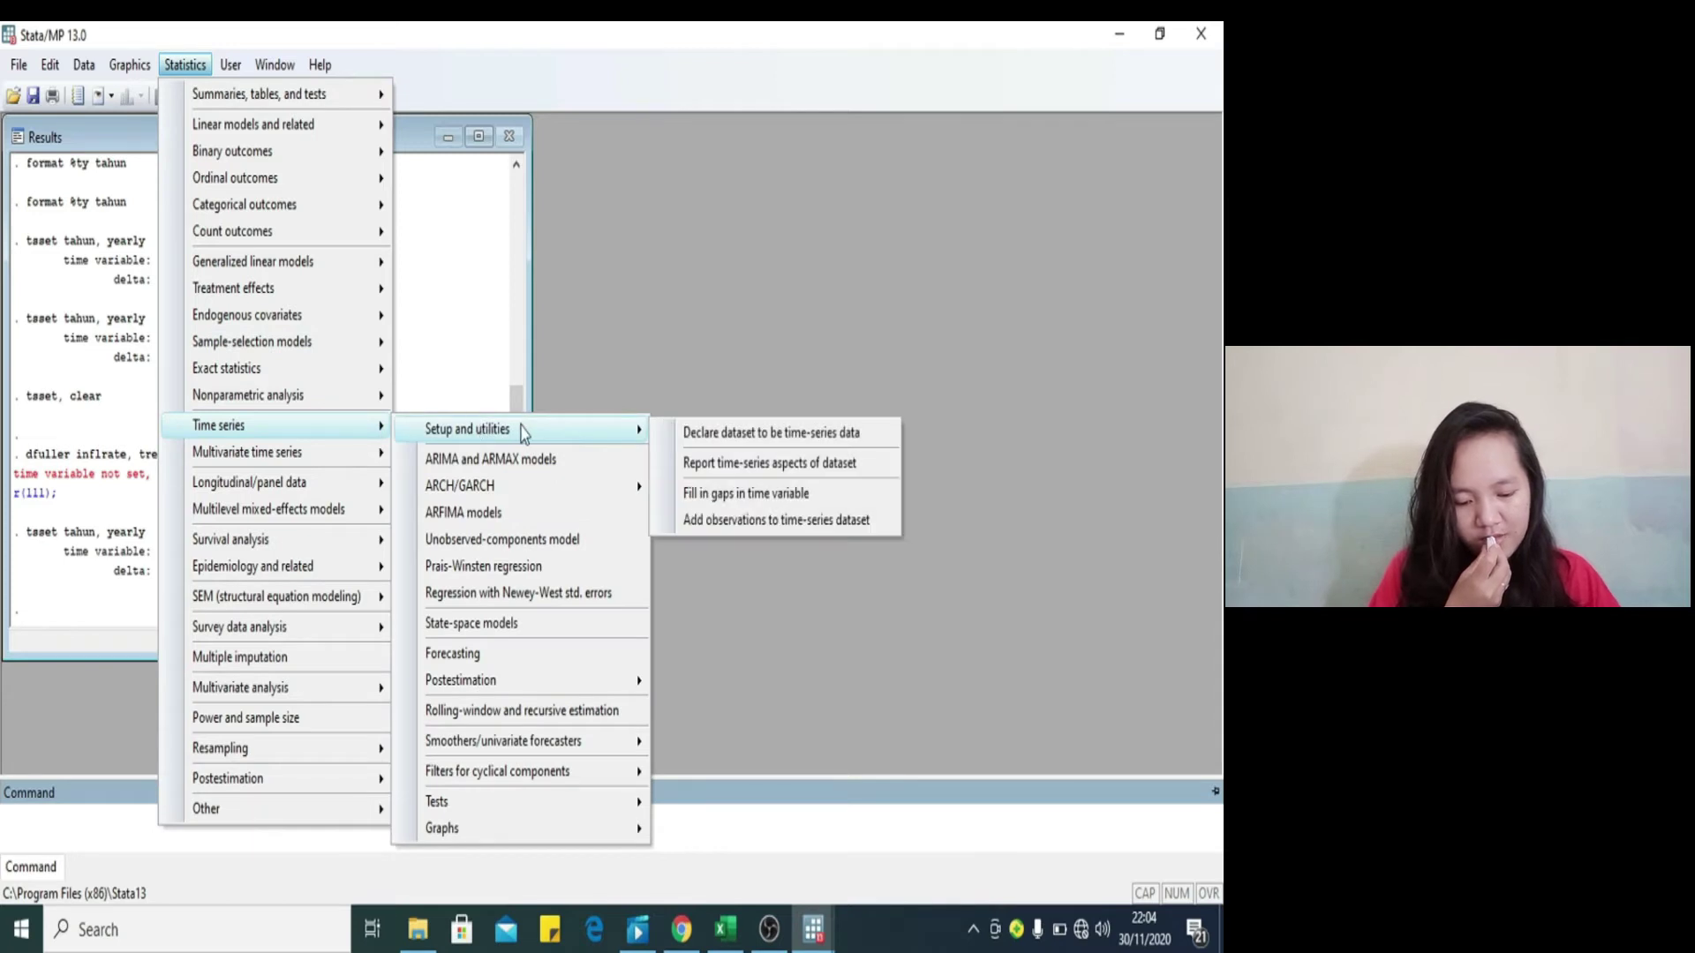
pyautogui.moveTo(635, 784)
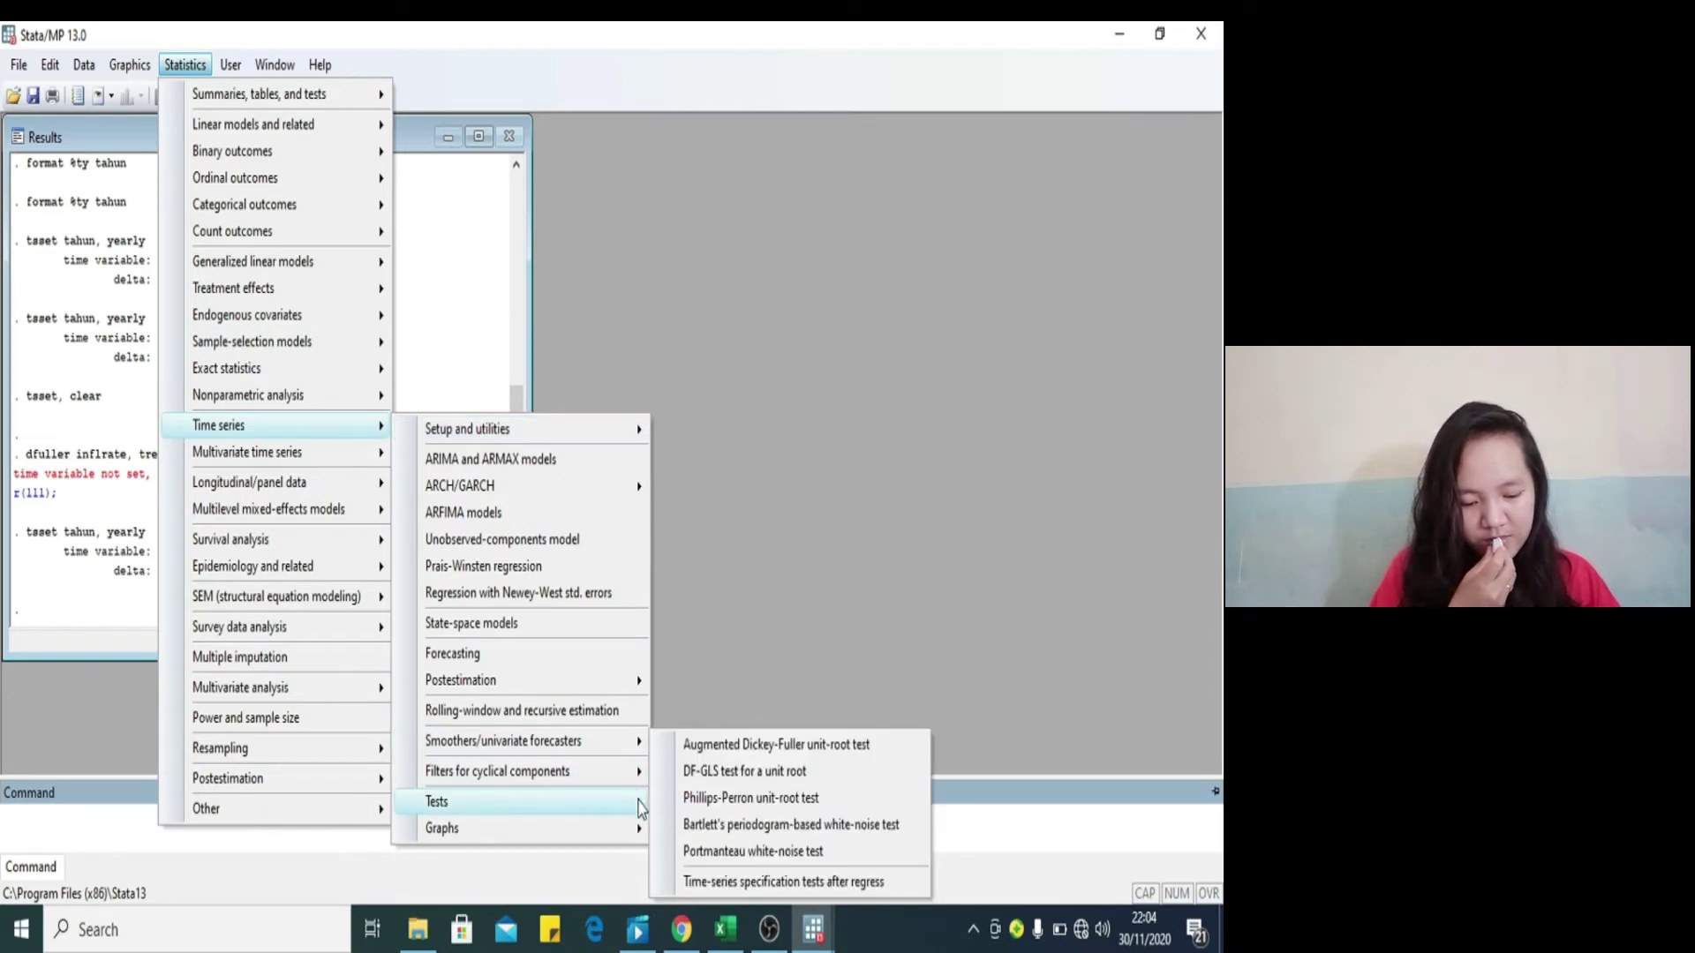
pyautogui.click(686, 746)
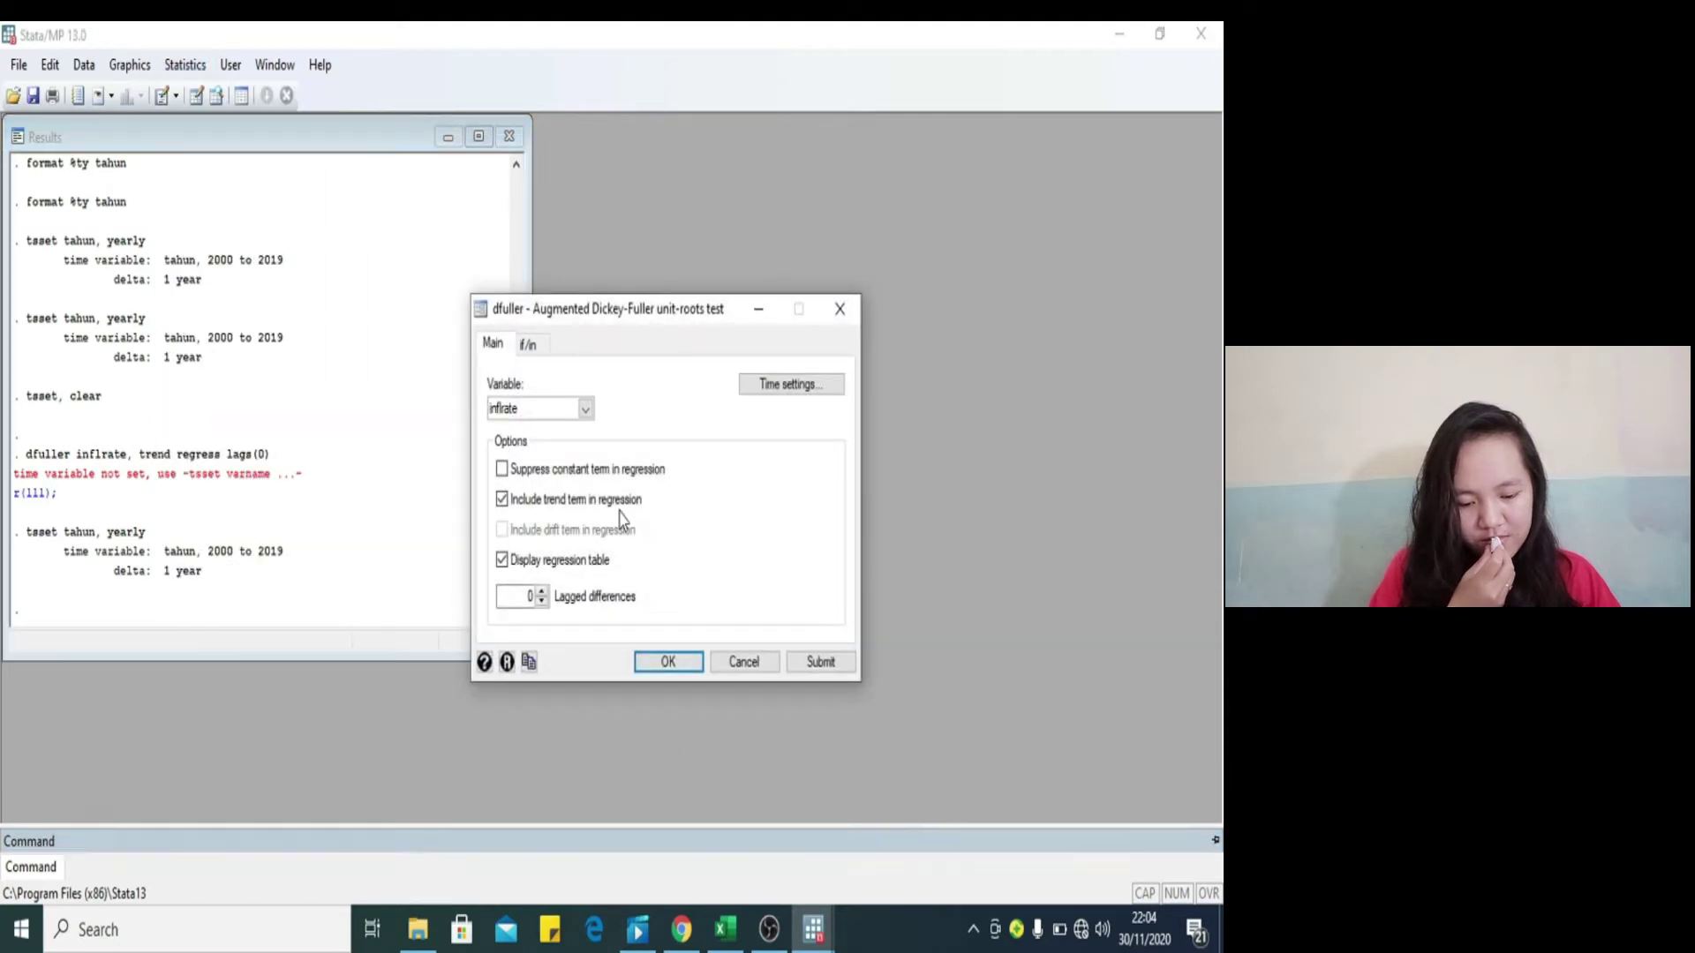
pyautogui.click(663, 664)
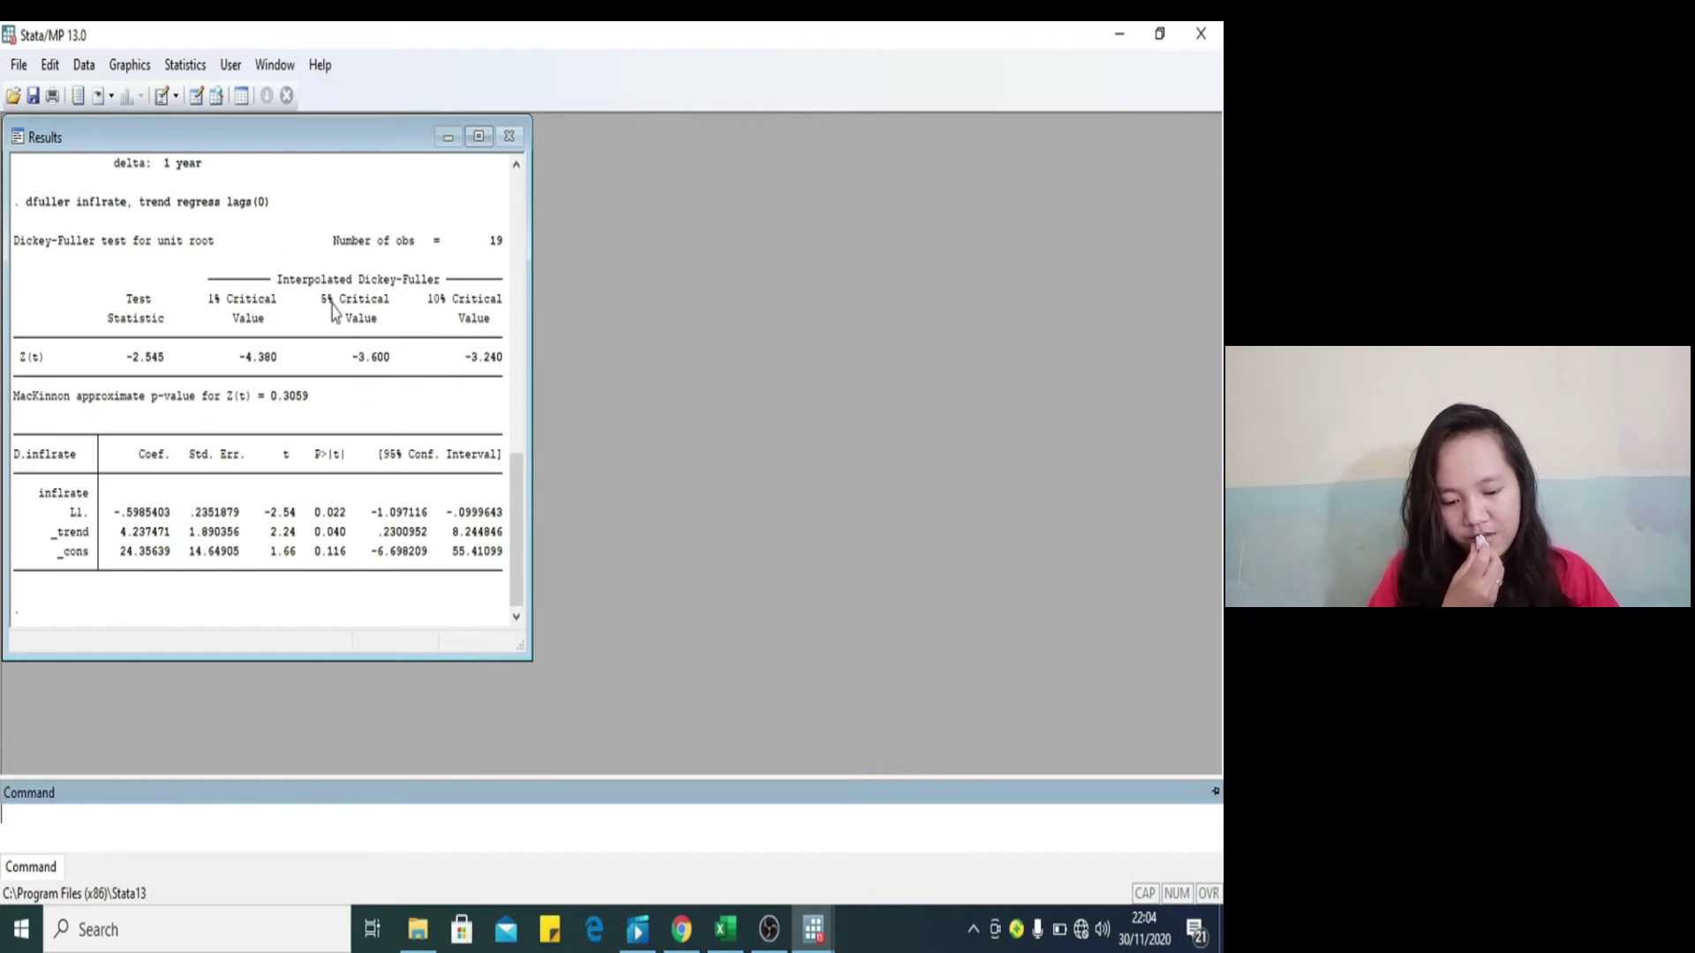
# Step: Run the command "clear" to remove the yearly dataset from memory
pyautogui.write('dlea')
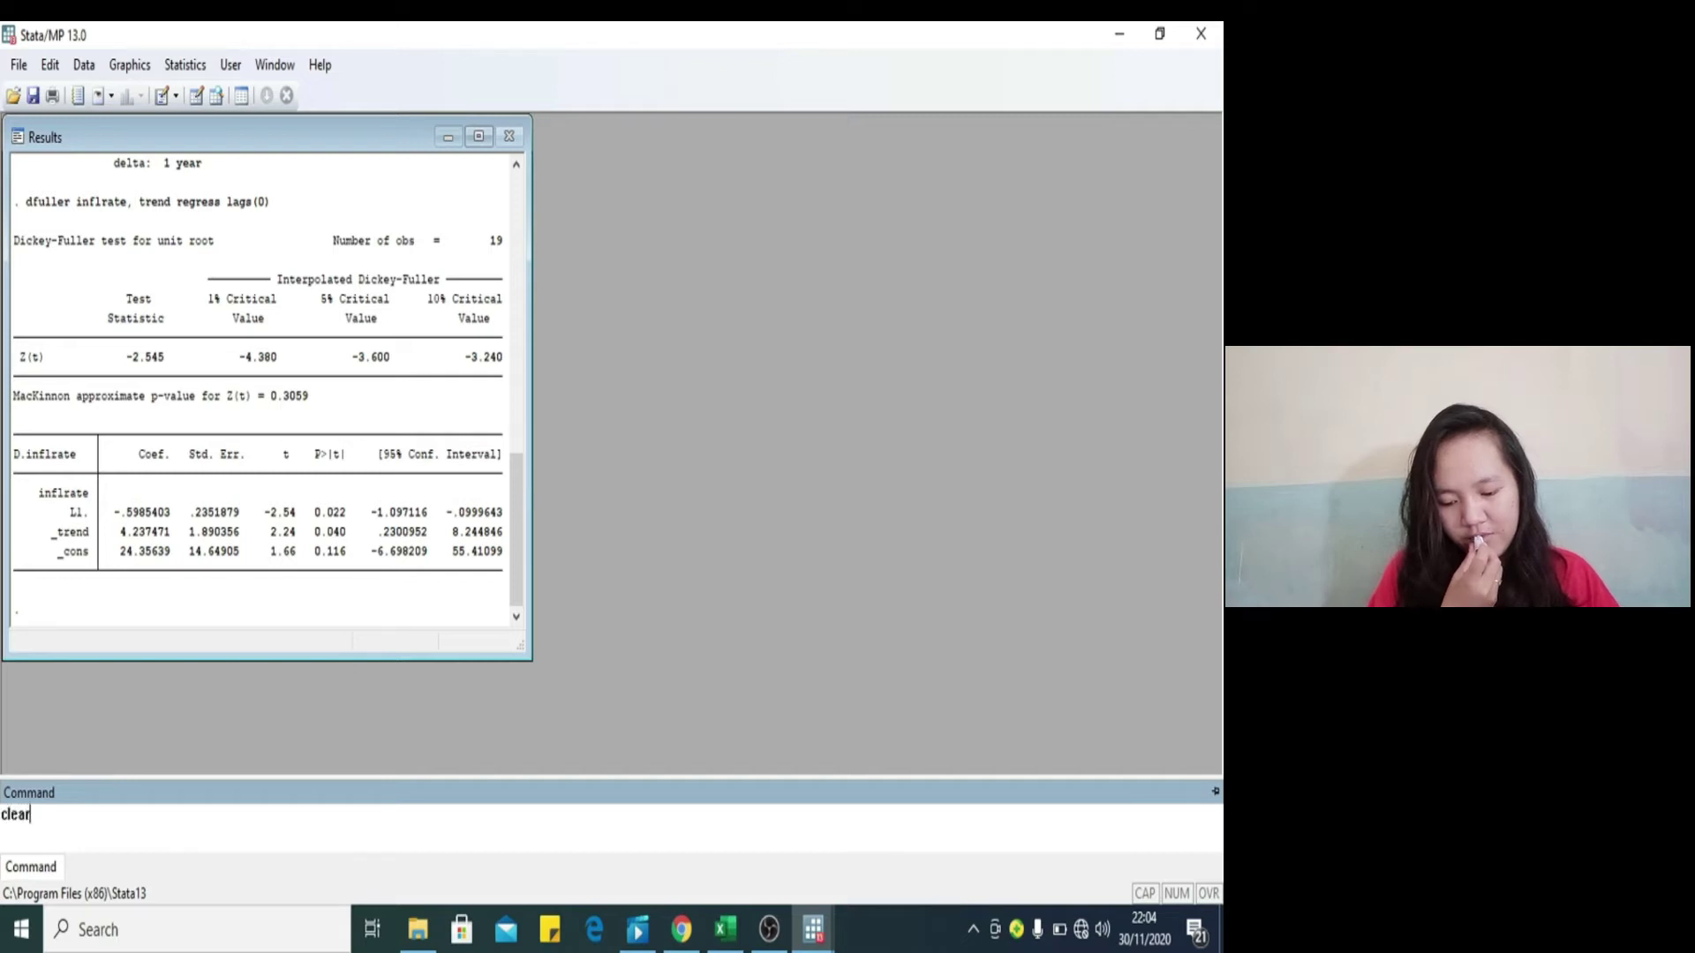
pyautogui.press('Return')
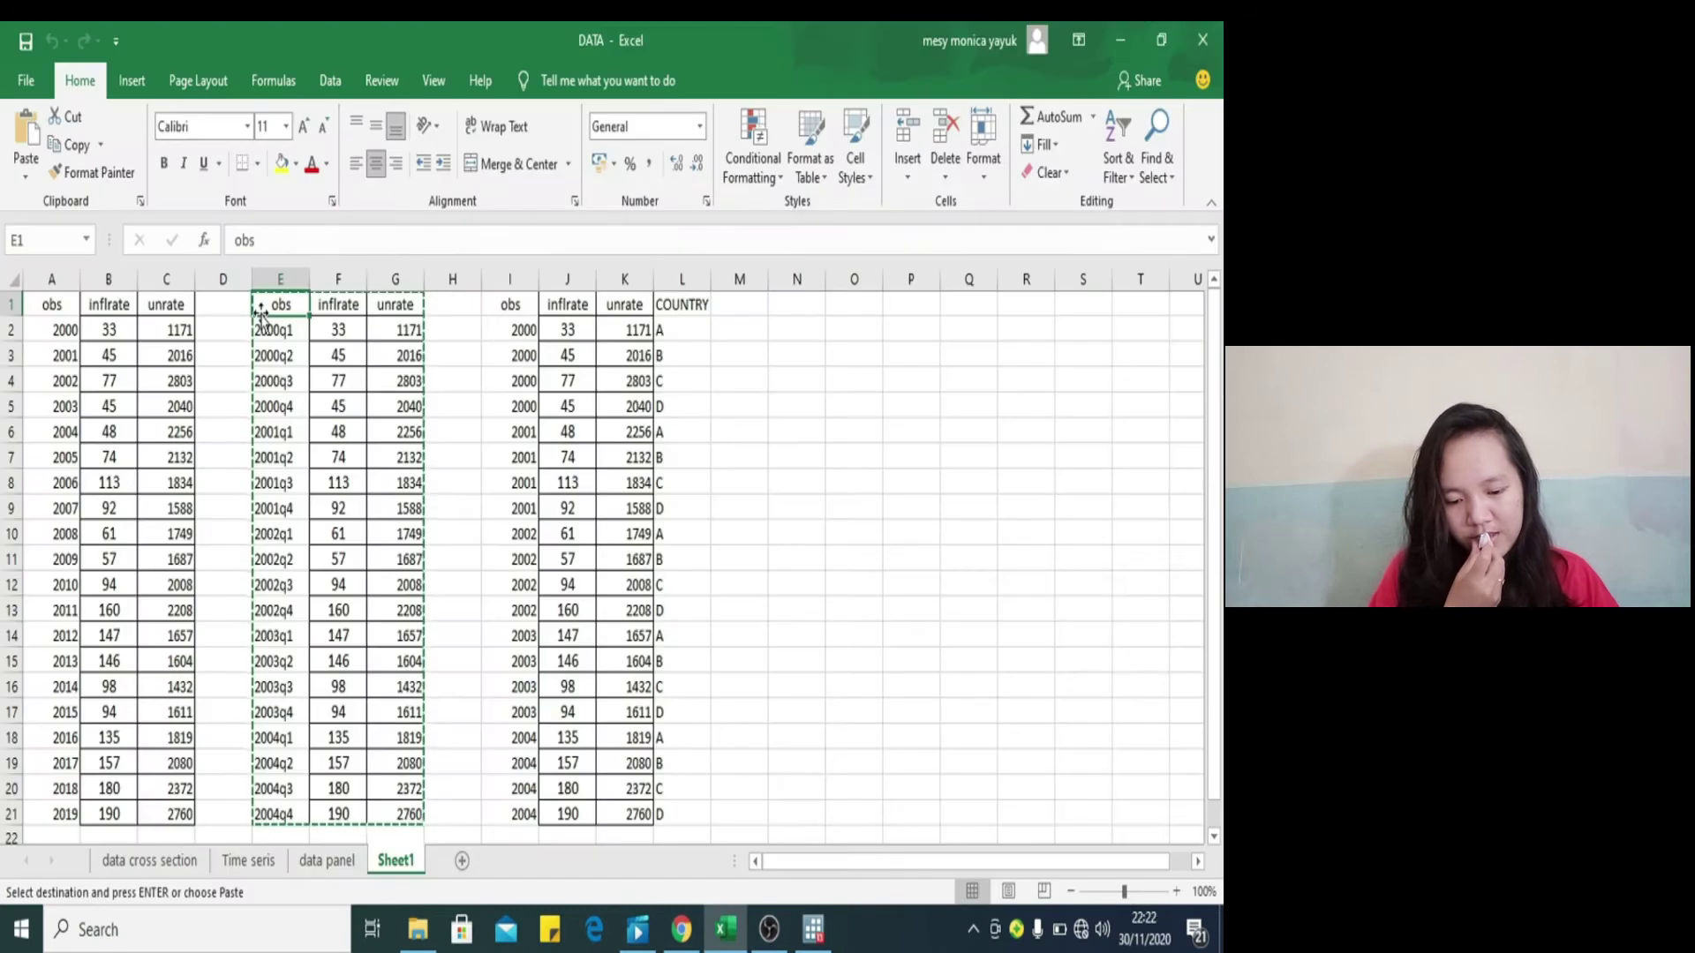
# Step: Copy the quarterly obs, inflrate and unrate data in cells E1:G21 of Sheet1, including the header row
pyautogui.moveTo(281, 304); pyautogui.dragTo(395, 303)
pyautogui.hotkey('shift', 'Down')
pyautogui.hotkey('shift', 'Down')
pyautogui.hotkey('shift', 'Down')
pyautogui.hotkey('shift', 'Down')
pyautogui.hotkey('shift', 'Down')
pyautogui.hotkey('shift', 'Down')
pyautogui.hotkey('shift', 'Down')
pyautogui.hotkey('shift', 'Down')
pyautogui.hotkey('shift', 'Down')
pyautogui.hotkey('shift', 'Down')
pyautogui.hotkey('shift', 'Down')
pyautogui.hotkey('shift', 'Down')
pyautogui.hotkey('shift', 'Down')
pyautogui.hotkey('shift', 'Down')
pyautogui.hotkey('shift', 'Down')
pyautogui.hotkey('shift', 'Down')
pyautogui.hotkey('shift', 'Down')
pyautogui.hotkey('shift', 'Down')
pyautogui.hotkey('shift', 'Down')
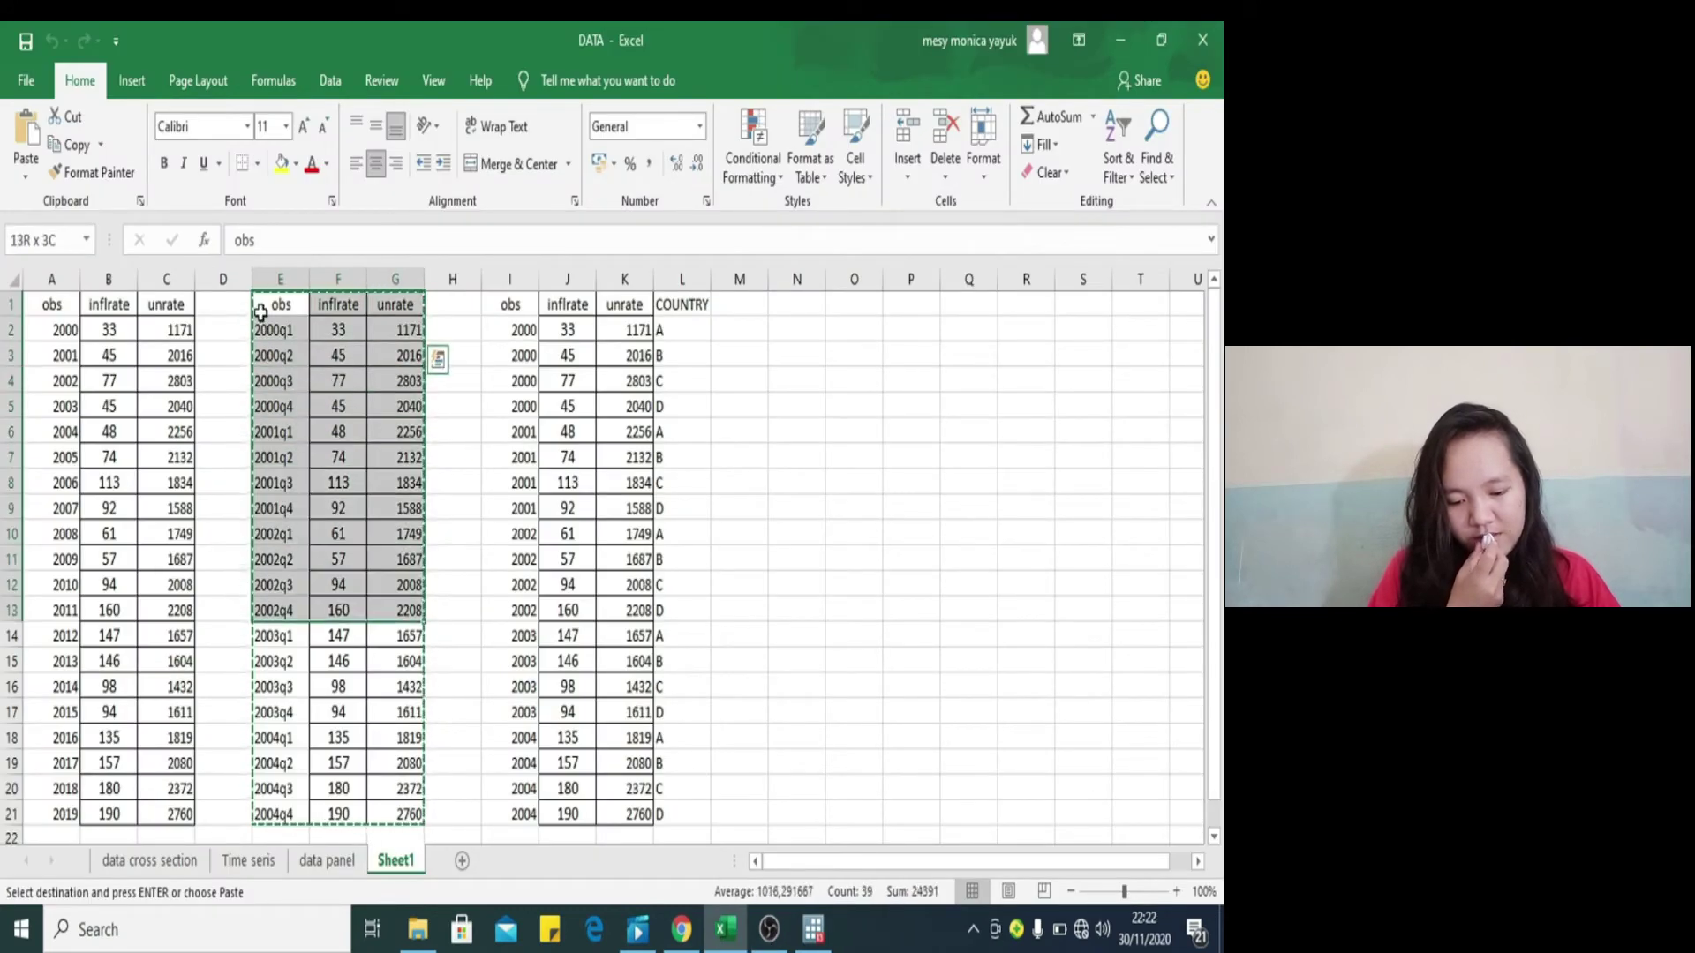
pyautogui.hotkey('shift', 'Down')
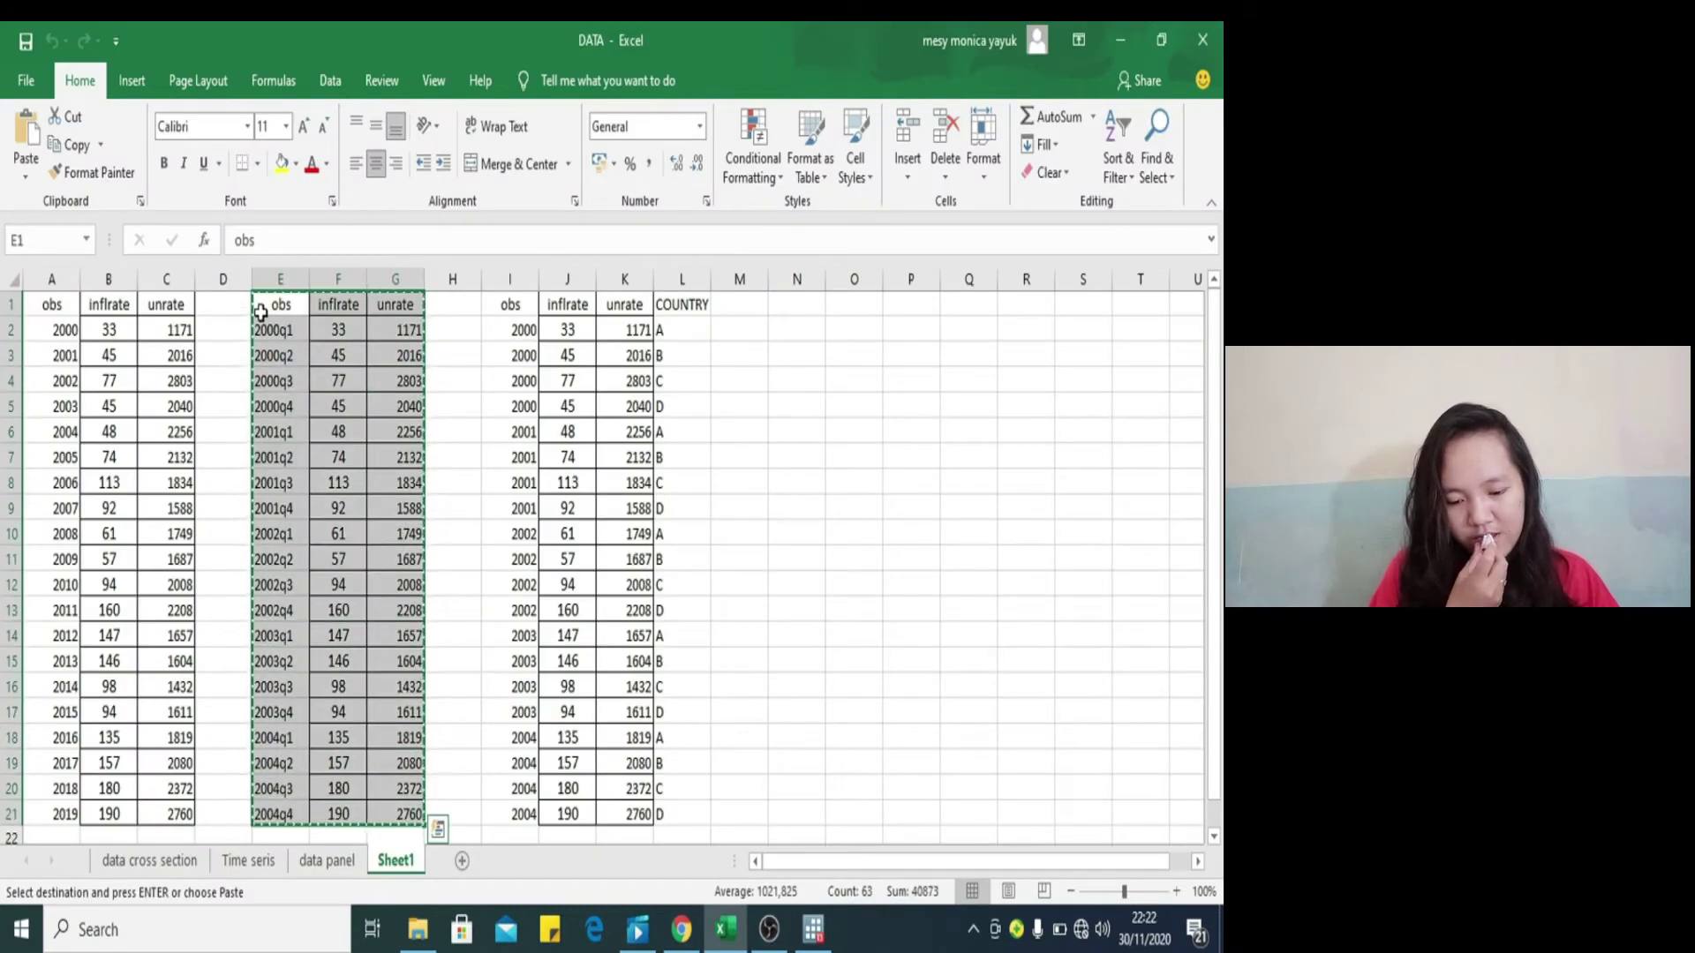
pyautogui.rightClick(260, 312)
pyautogui.click(303, 360)
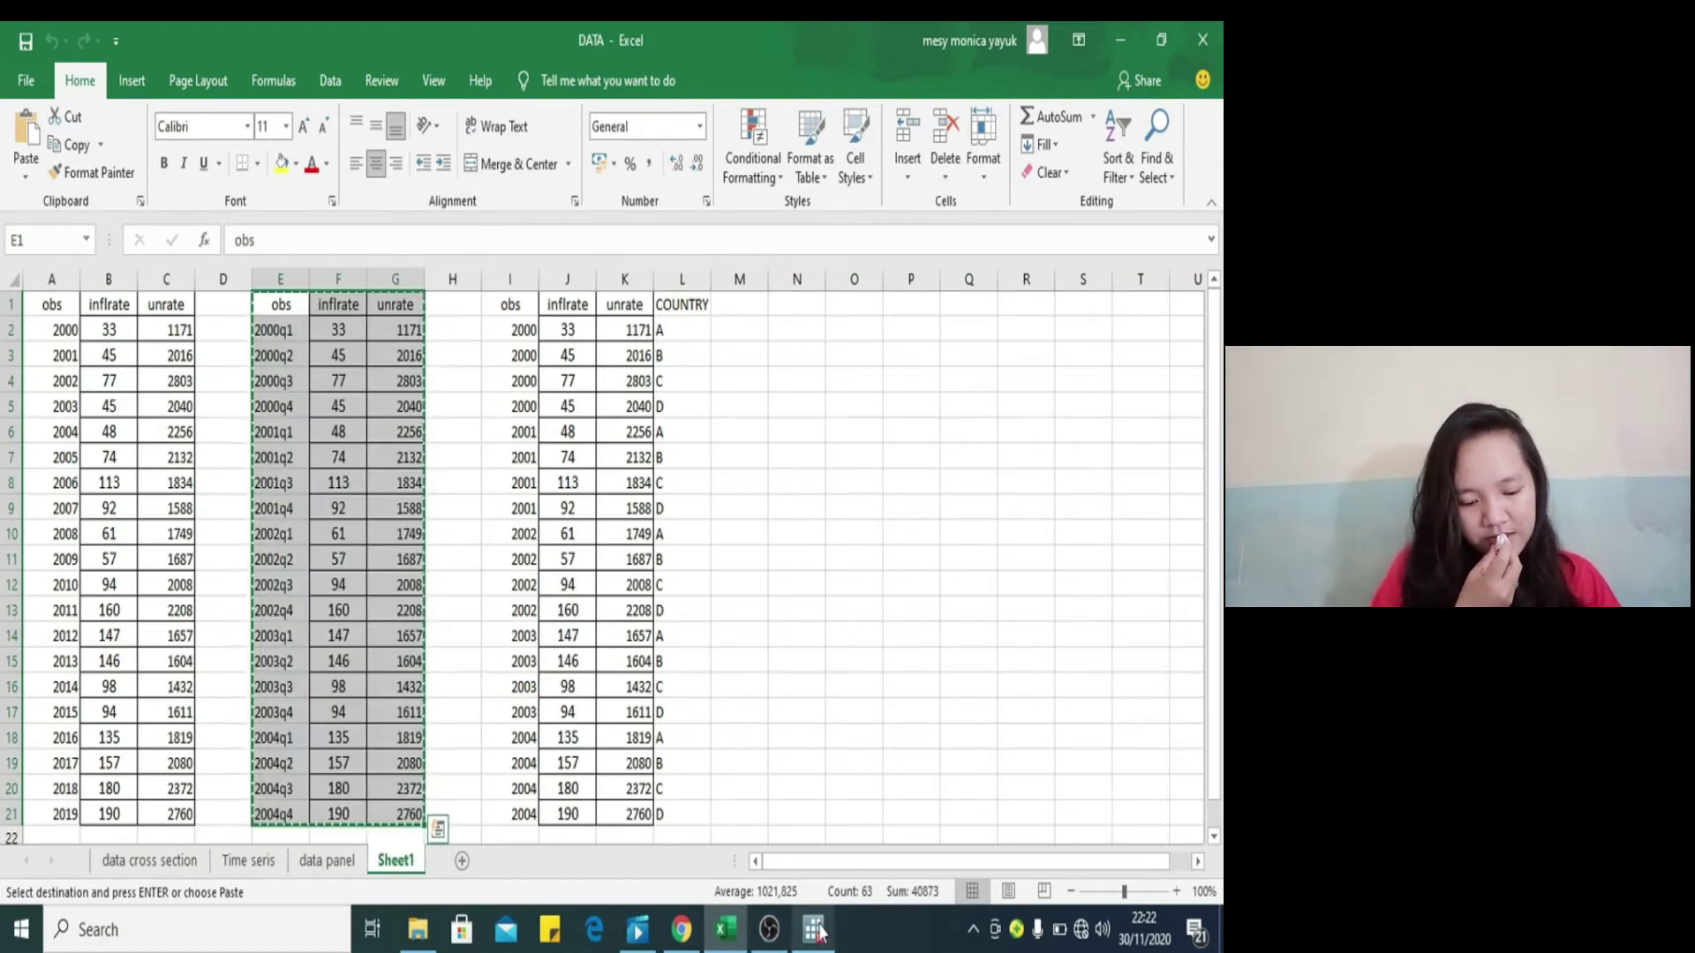
# Step: Switch to Stata and paste the copied quarterly data into the Data Editor, using the first row as variable names
pyautogui.moveTo(813, 927)
pyautogui.click(813, 848)
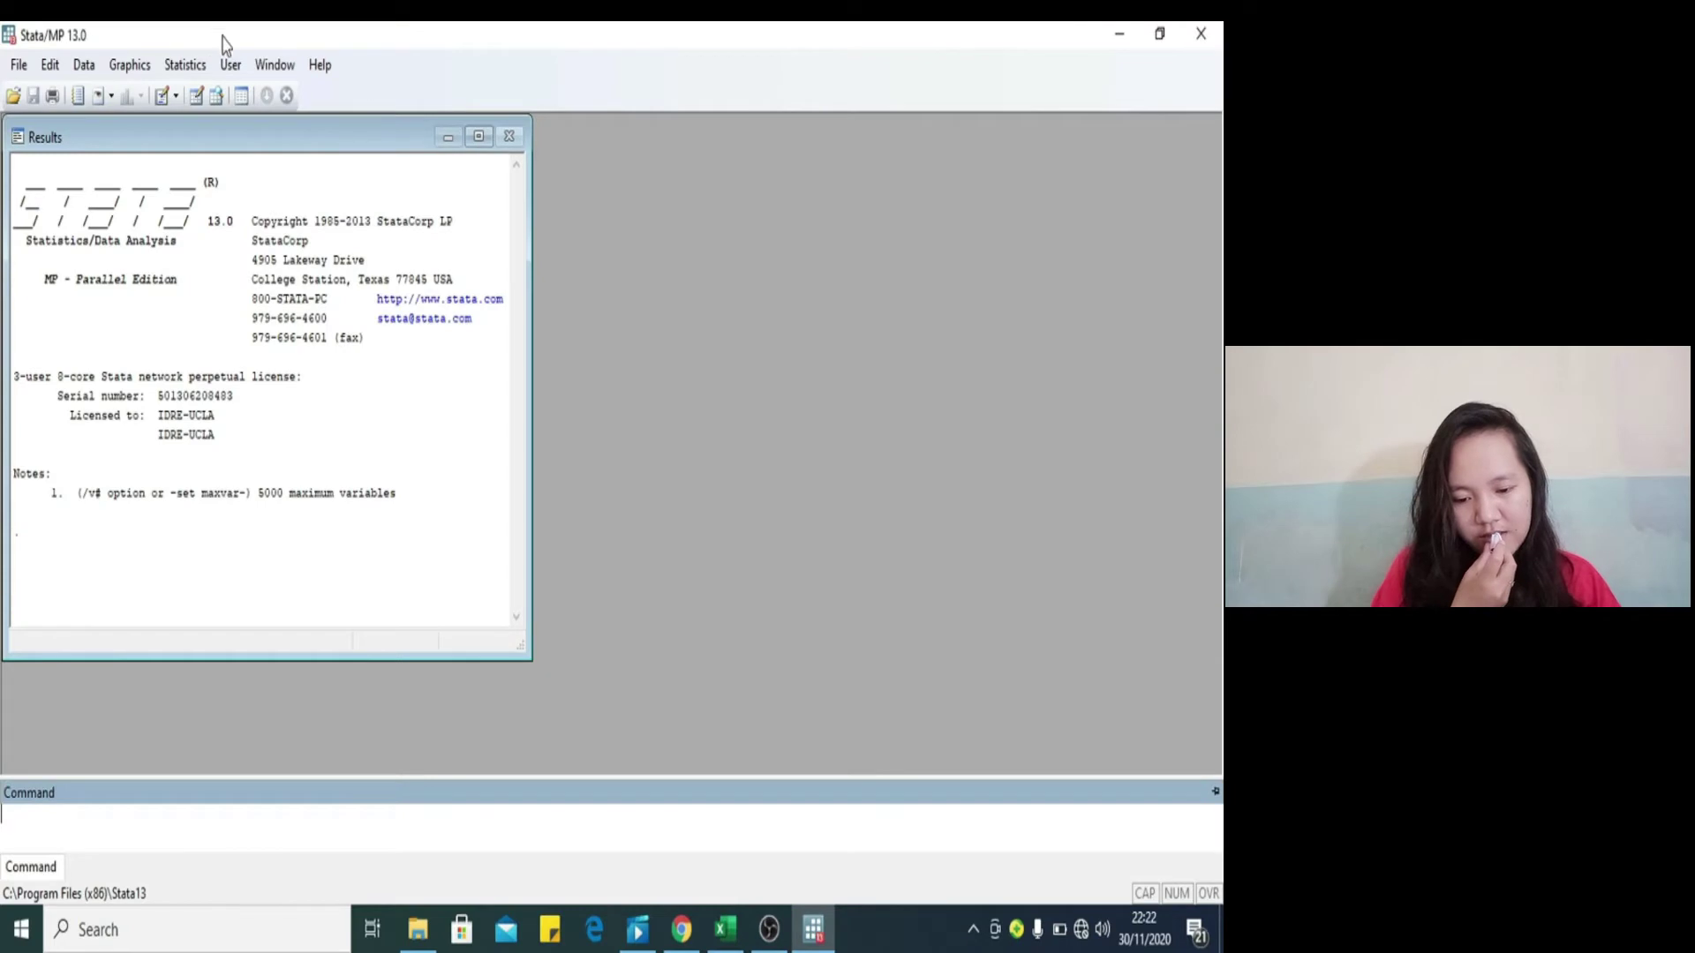
pyautogui.click(197, 96)
pyautogui.rightClick(622, 212)
pyautogui.click(658, 246)
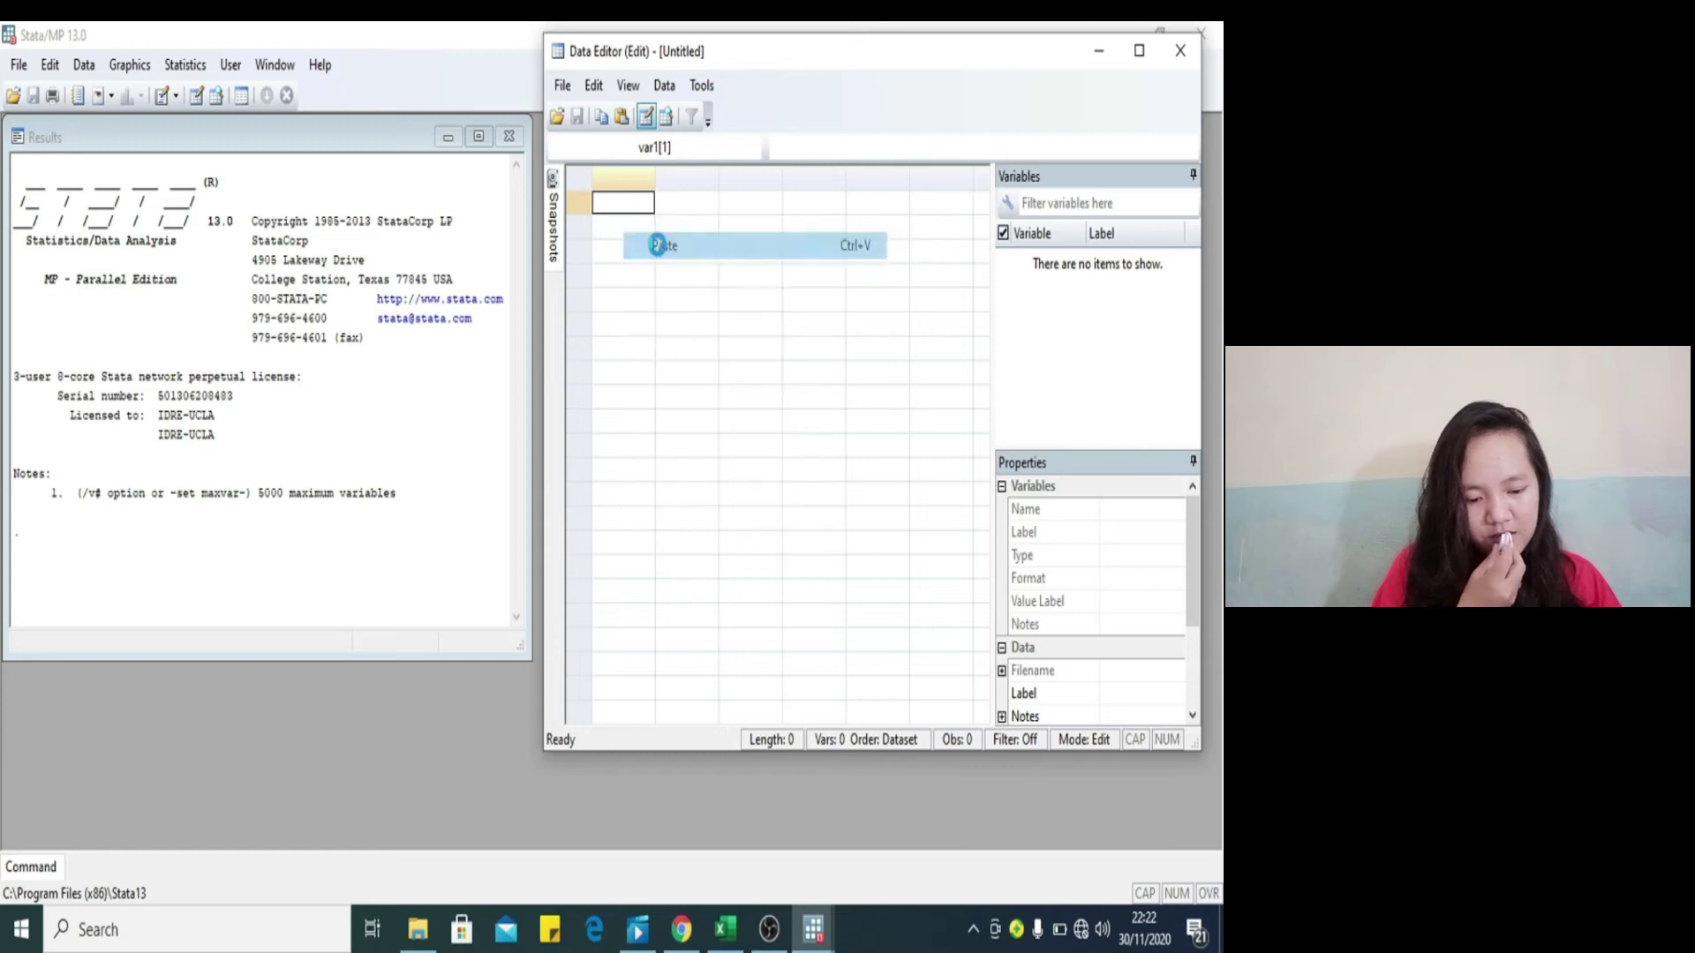
pyautogui.click(699, 481)
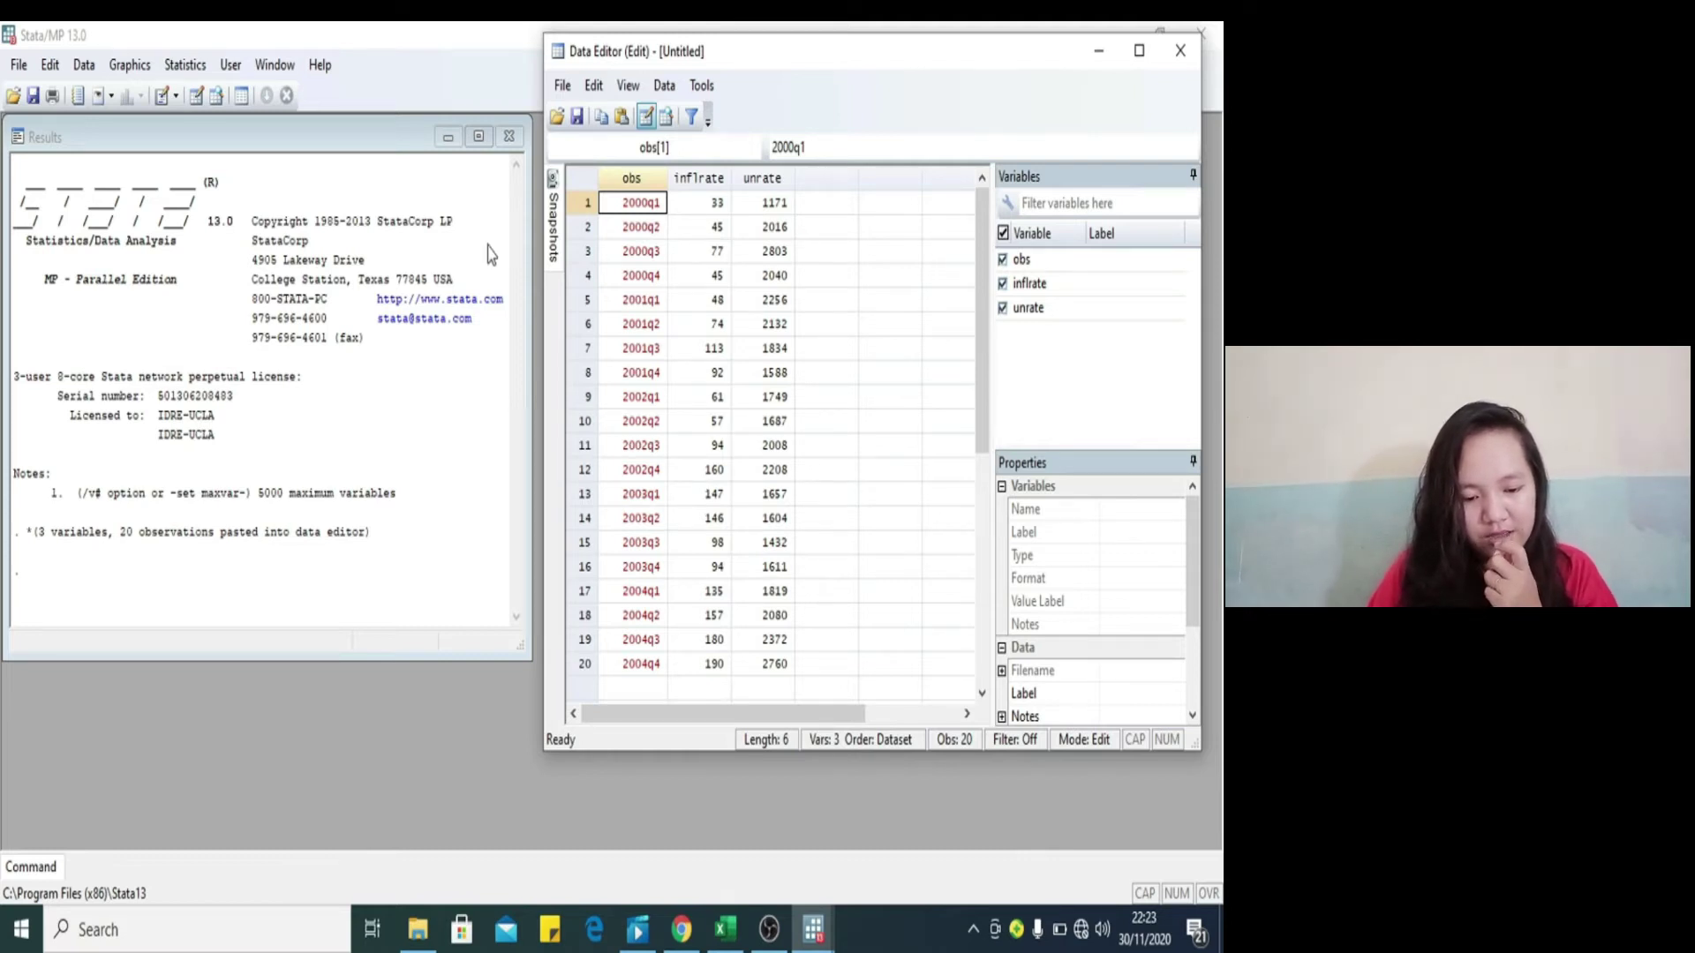
# Step: Try to generate a variable kuartal from the command line with the expression quarterly(obs,"yq")
pyautogui.click(34, 869)
pyautogui.write('gen')
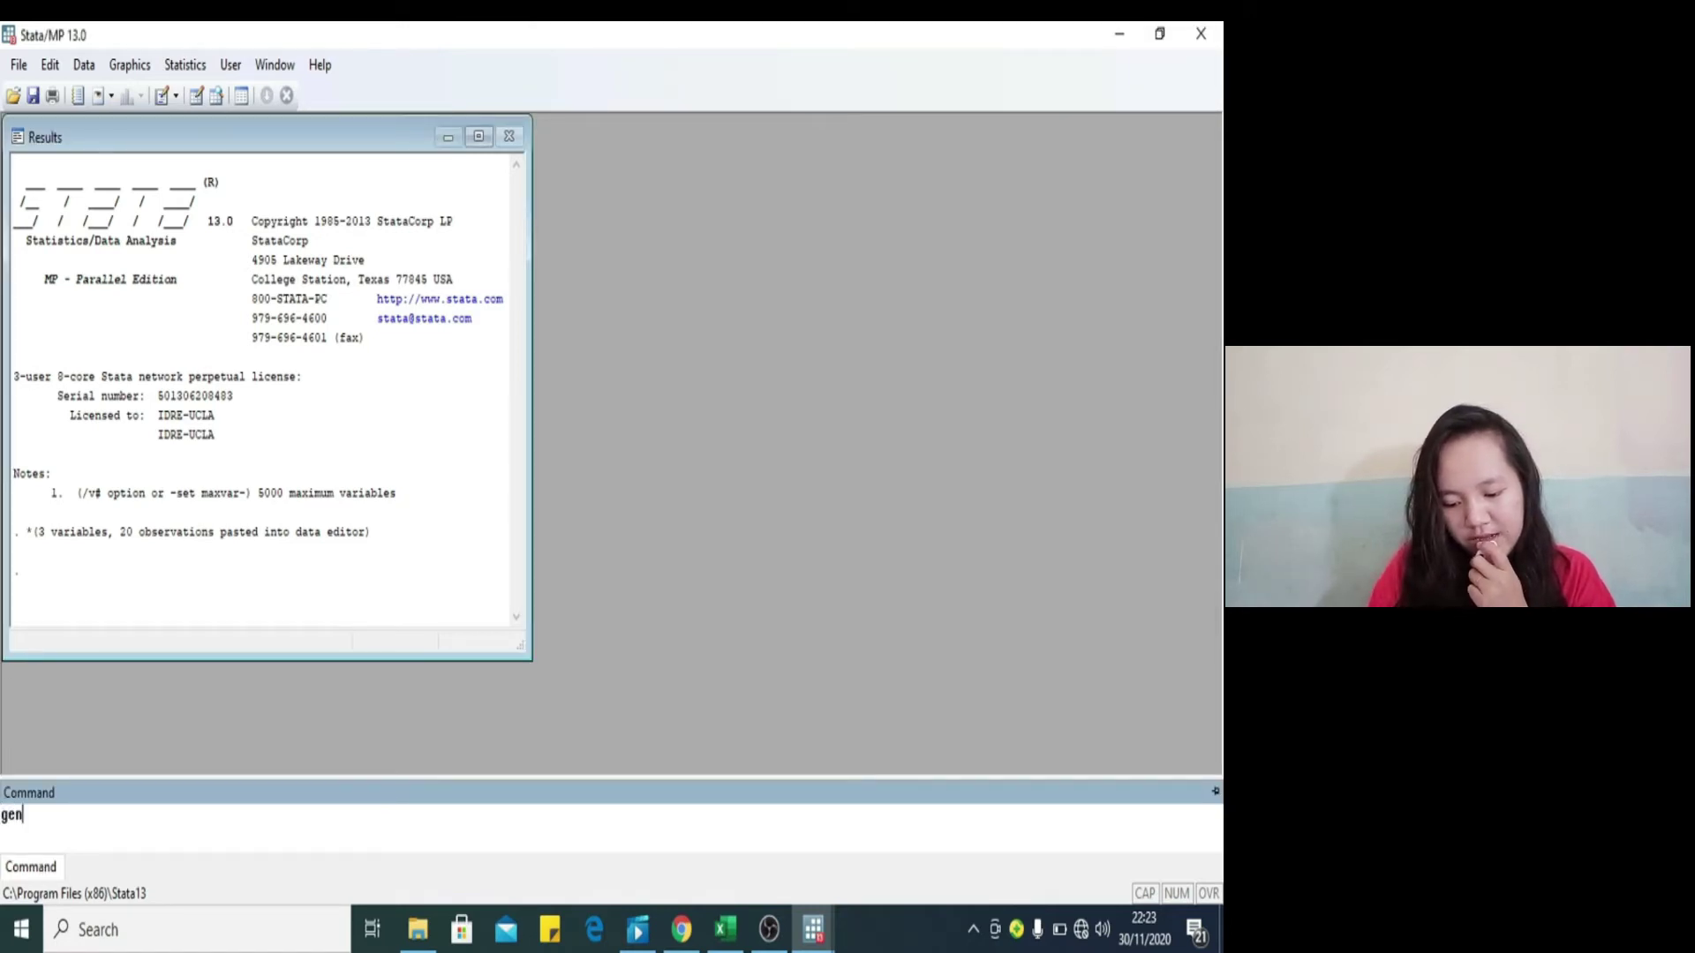
pyautogui.write('era')
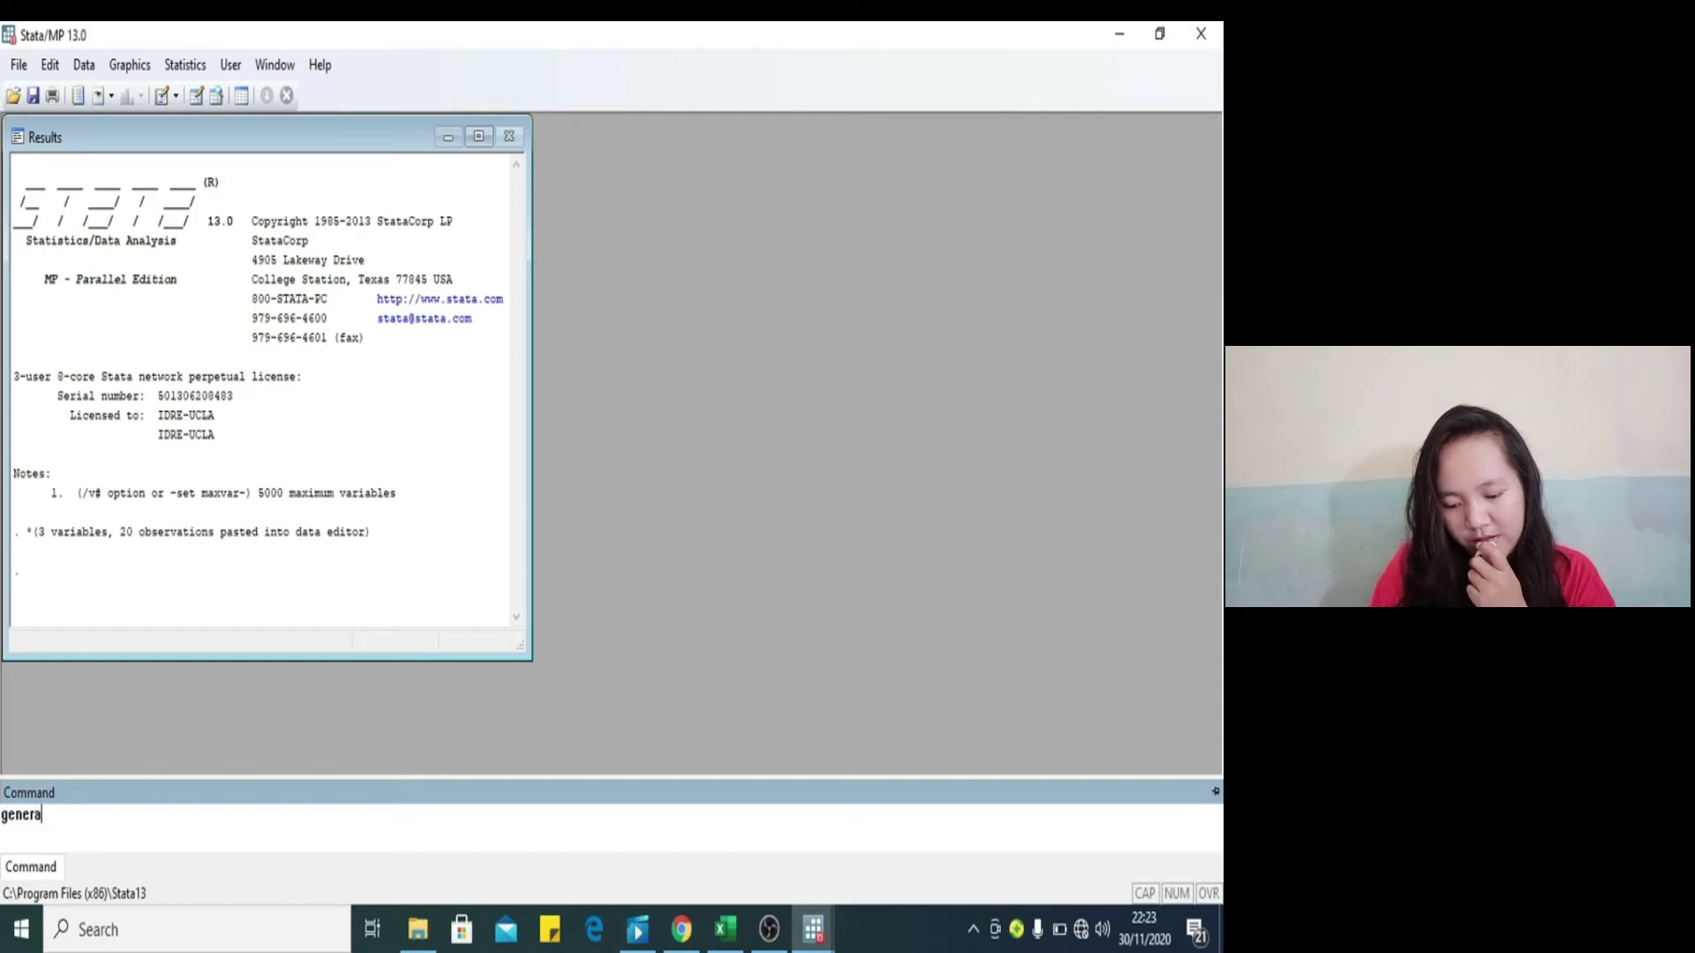
pyautogui.write('ye kuarta')
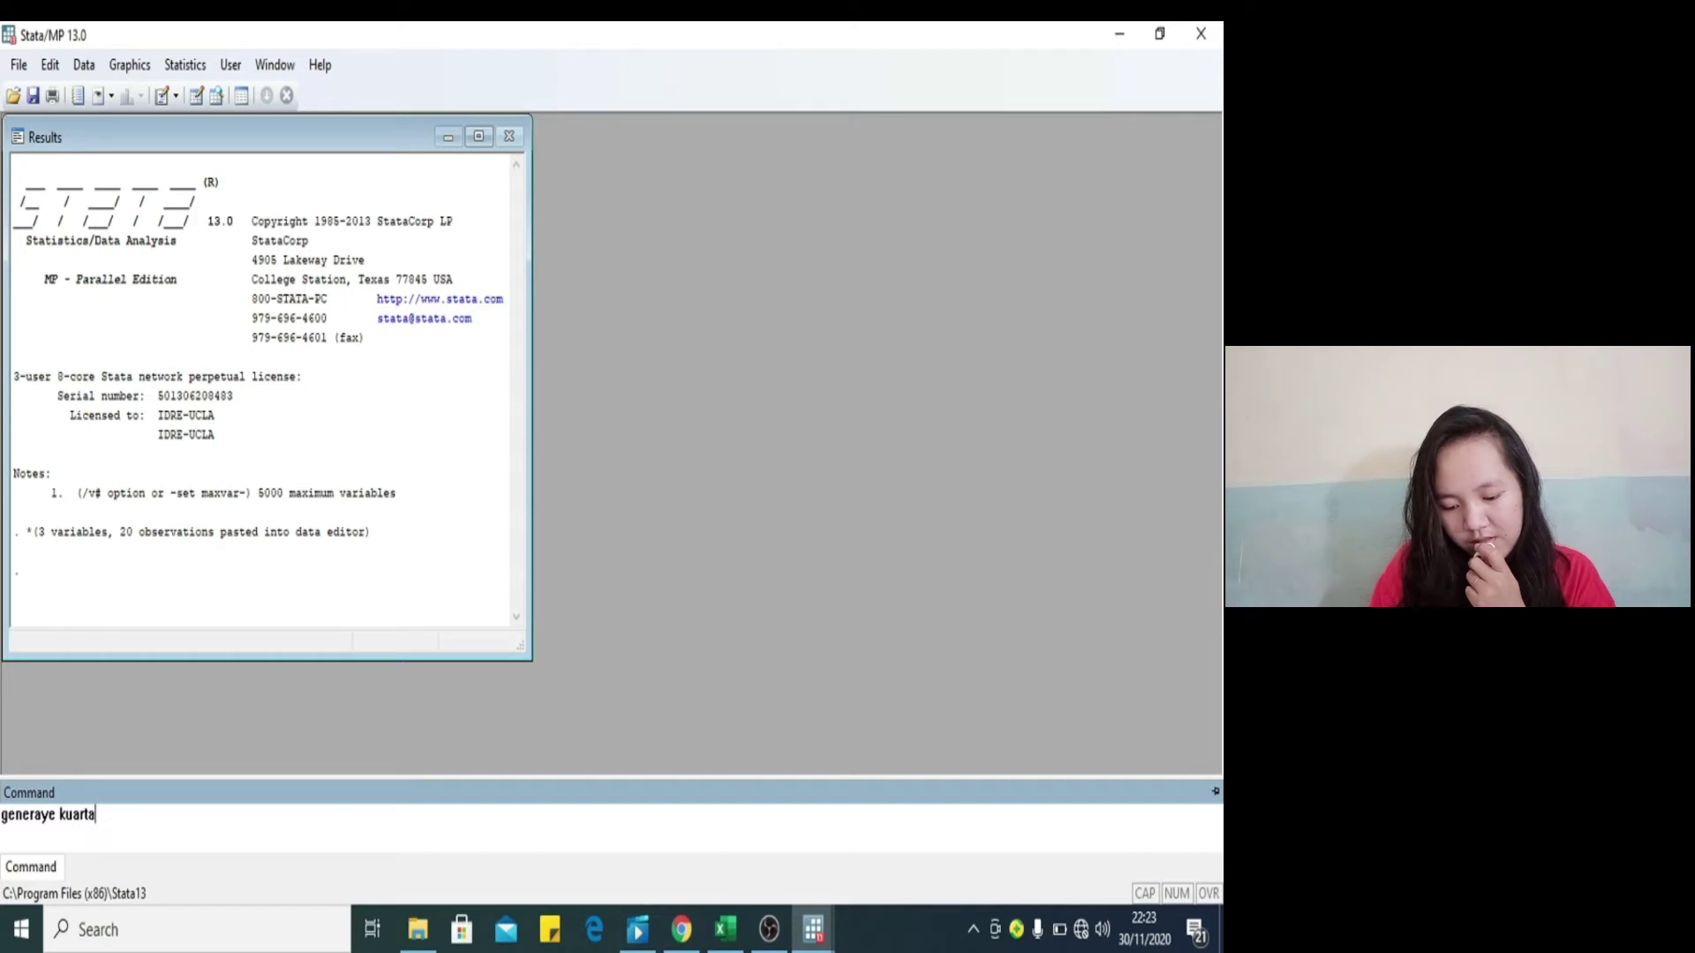
pyautogui.write('l = quart')
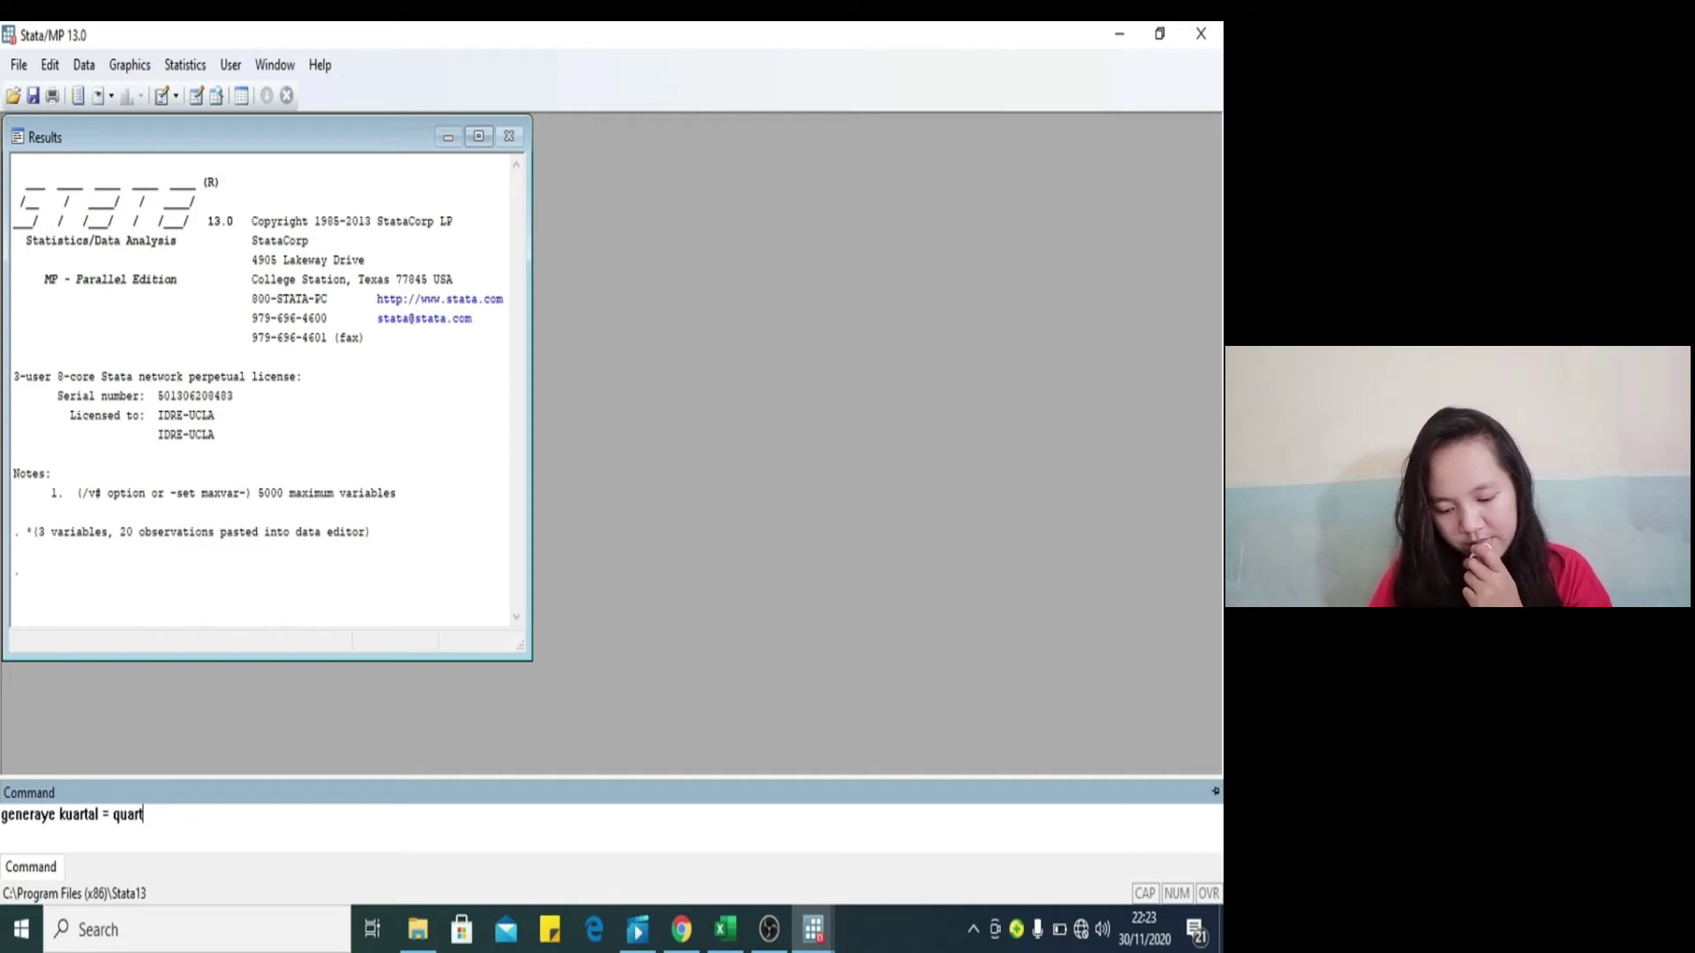
pyautogui.write('e')
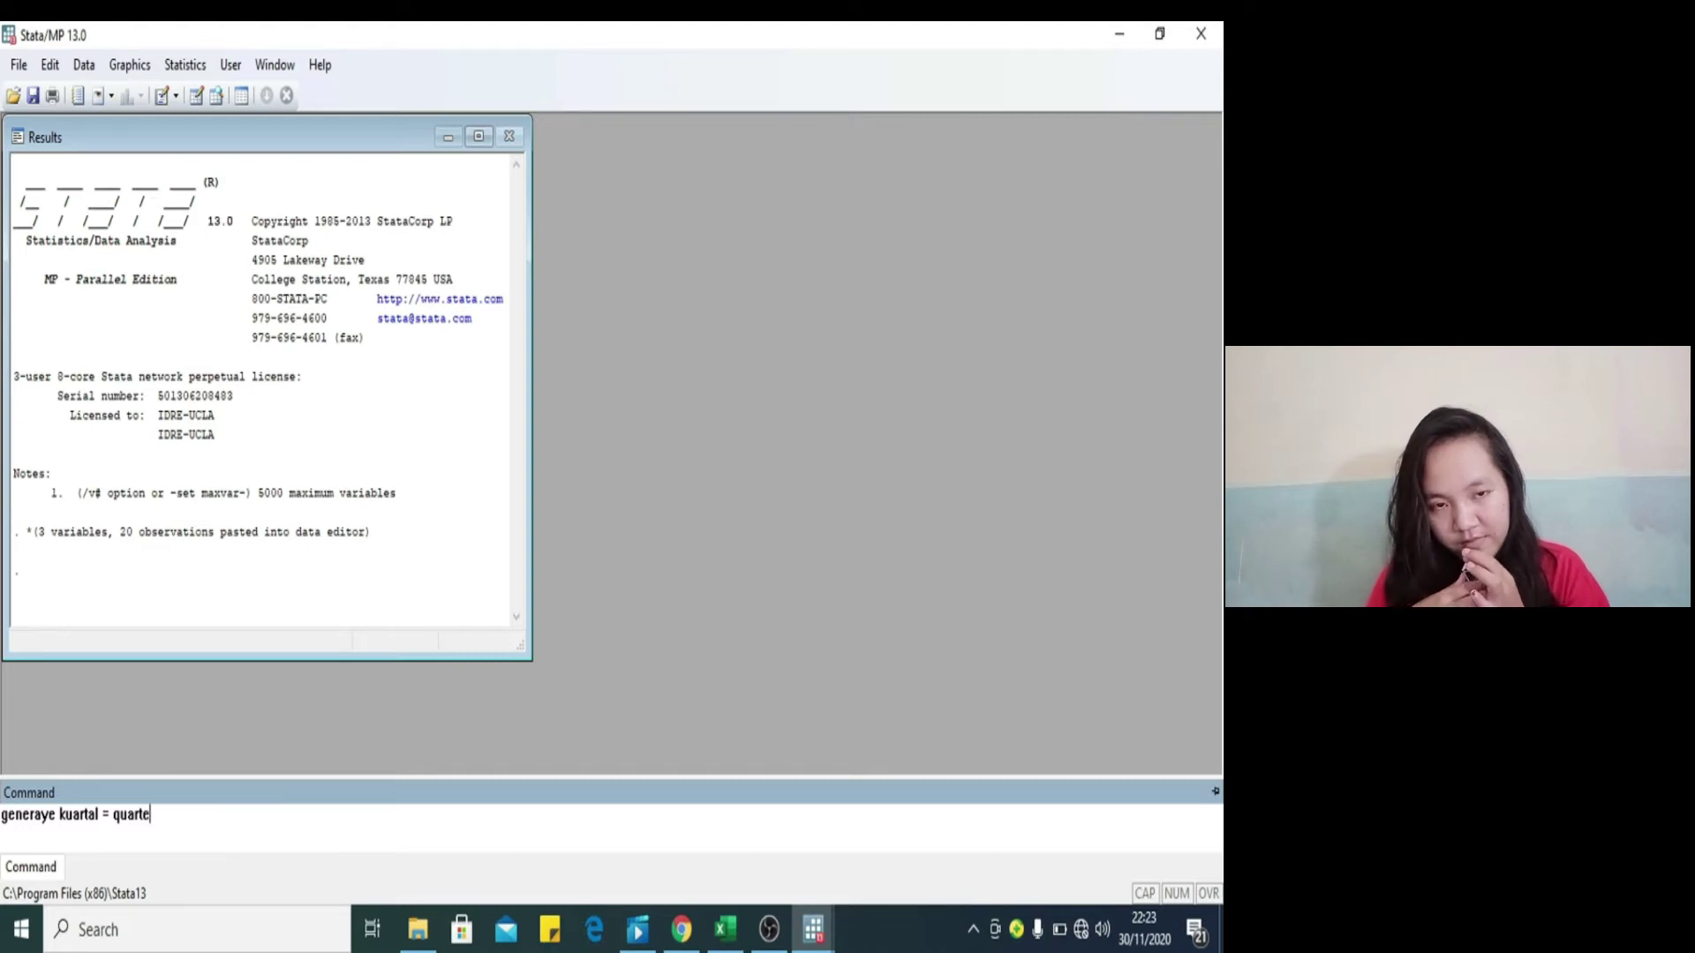
pyautogui.write('rly')
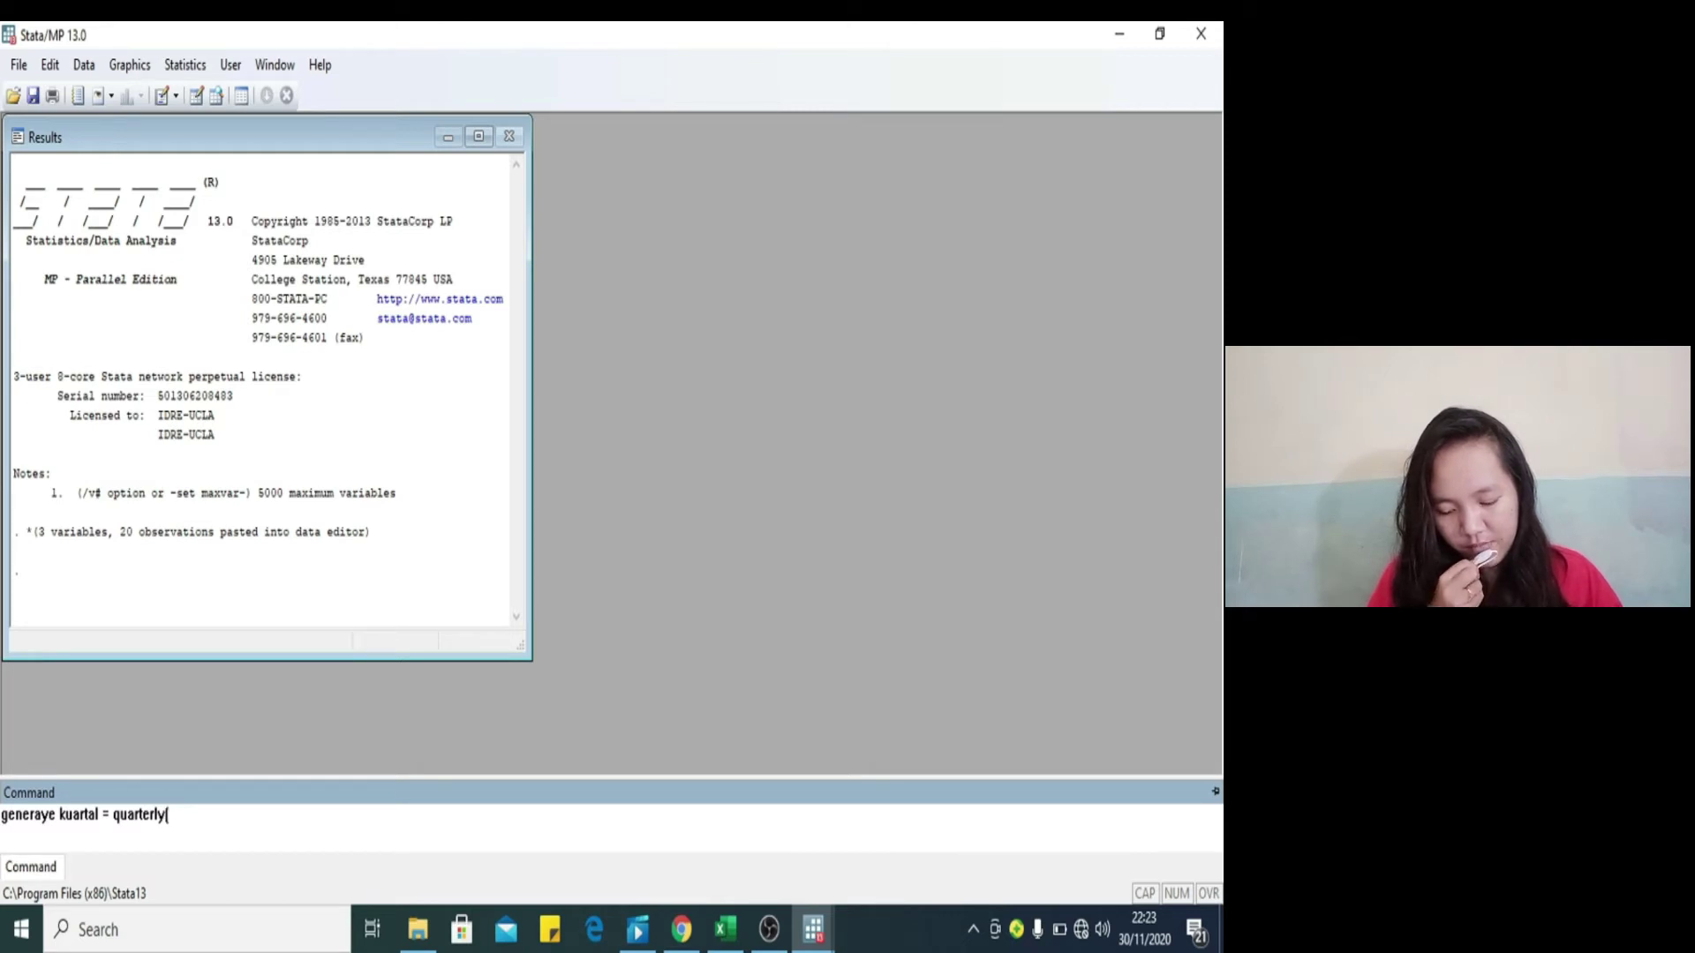
pyautogui.write('(obs')
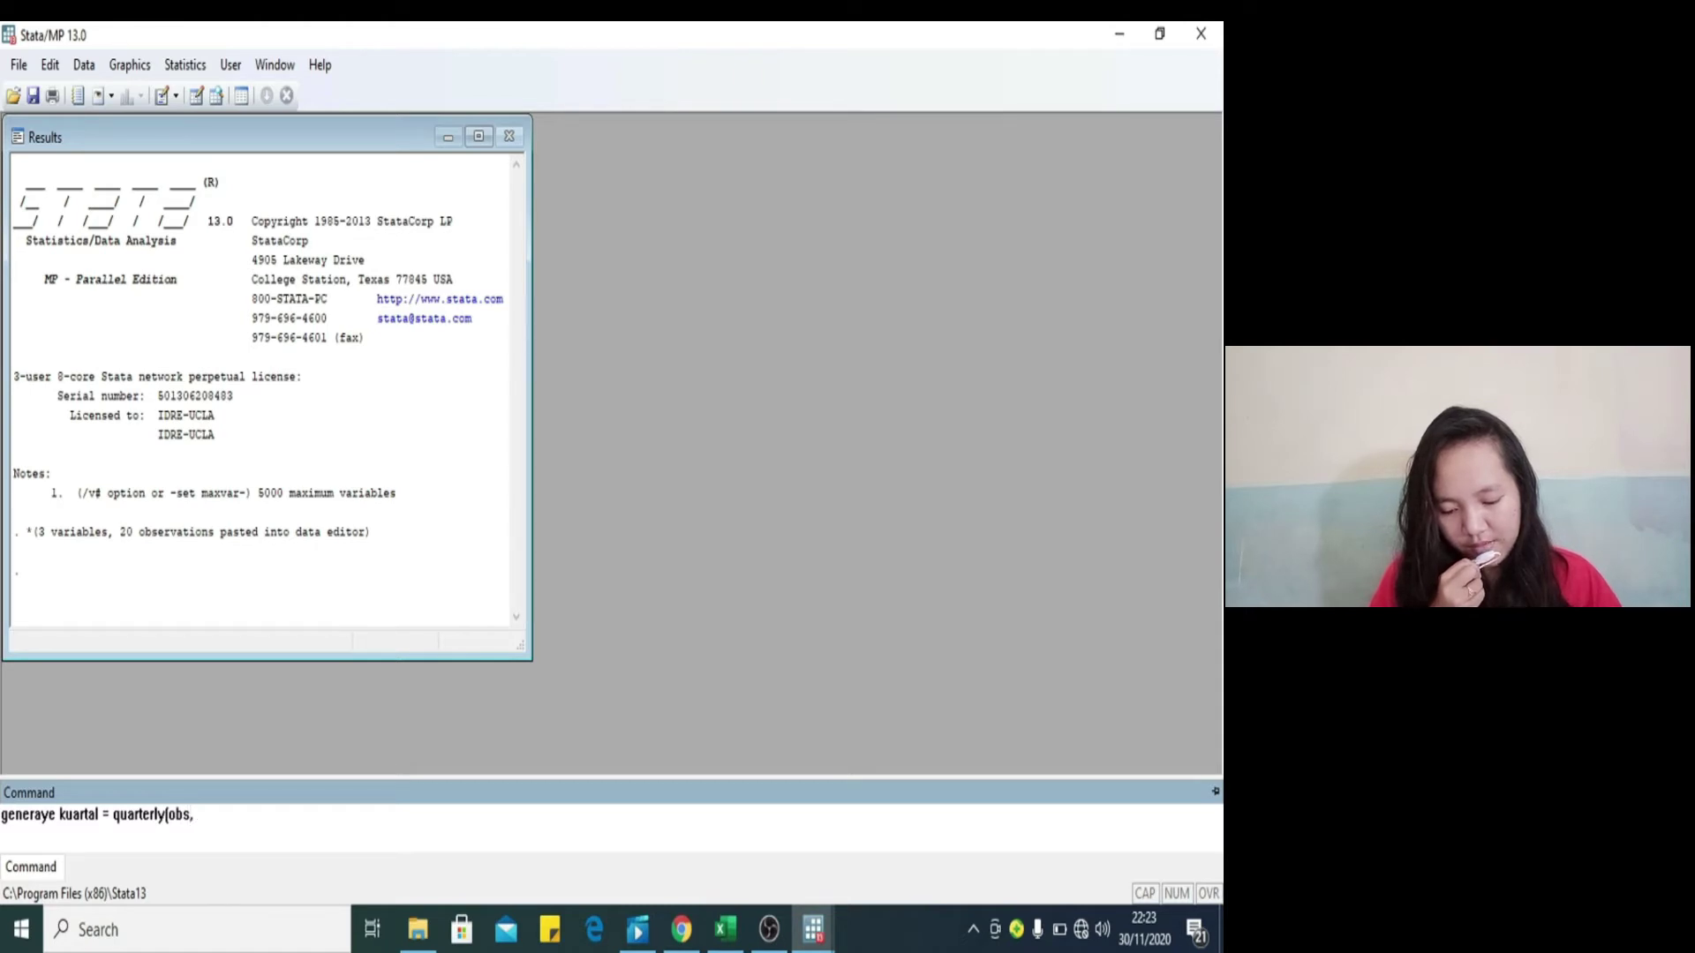
pyautogui.write(',"')
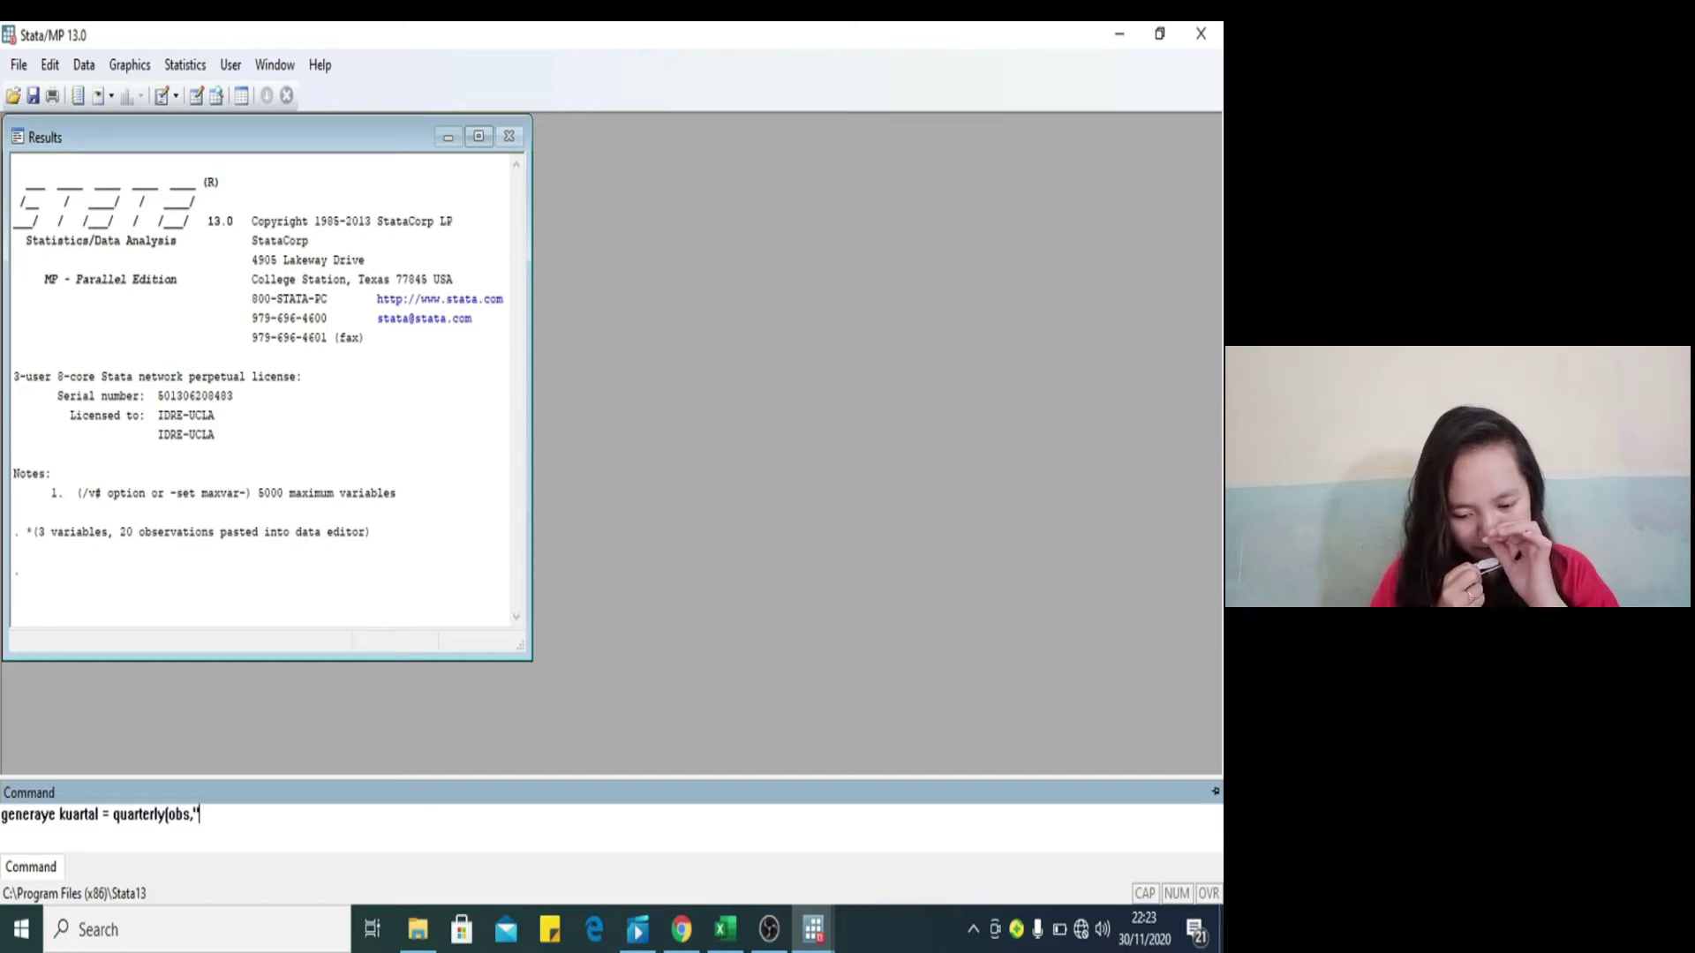
pyautogui.write('yq"')
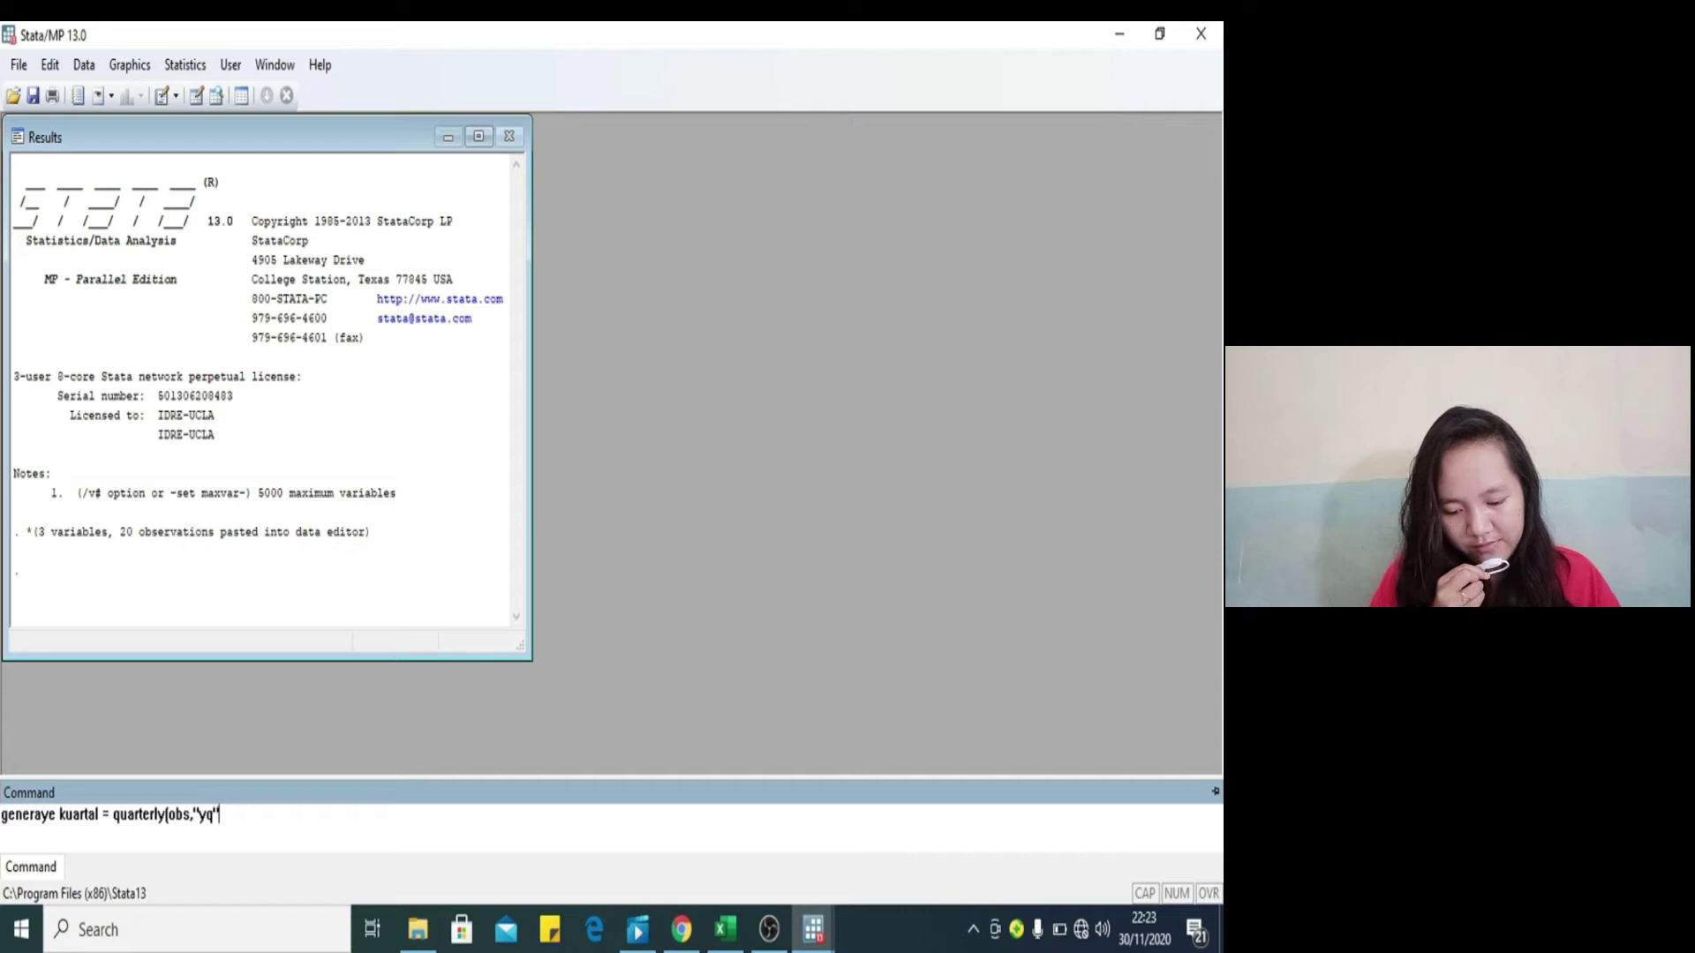
pyautogui.write(')')
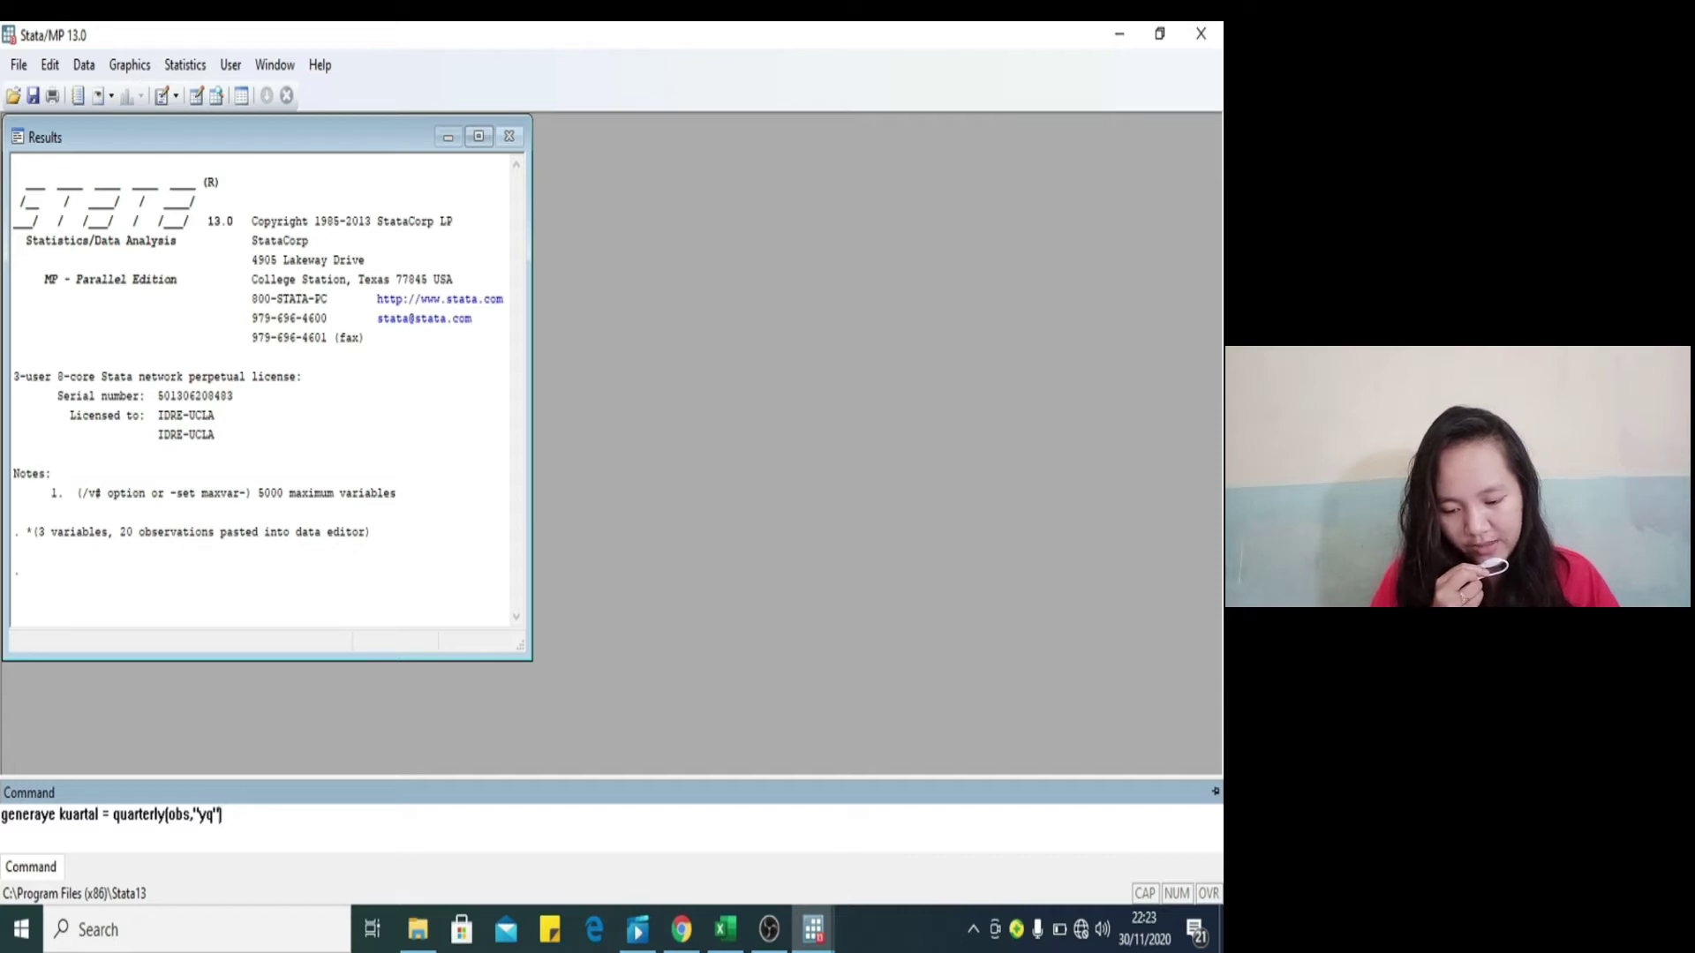
pyautogui.press('Return')
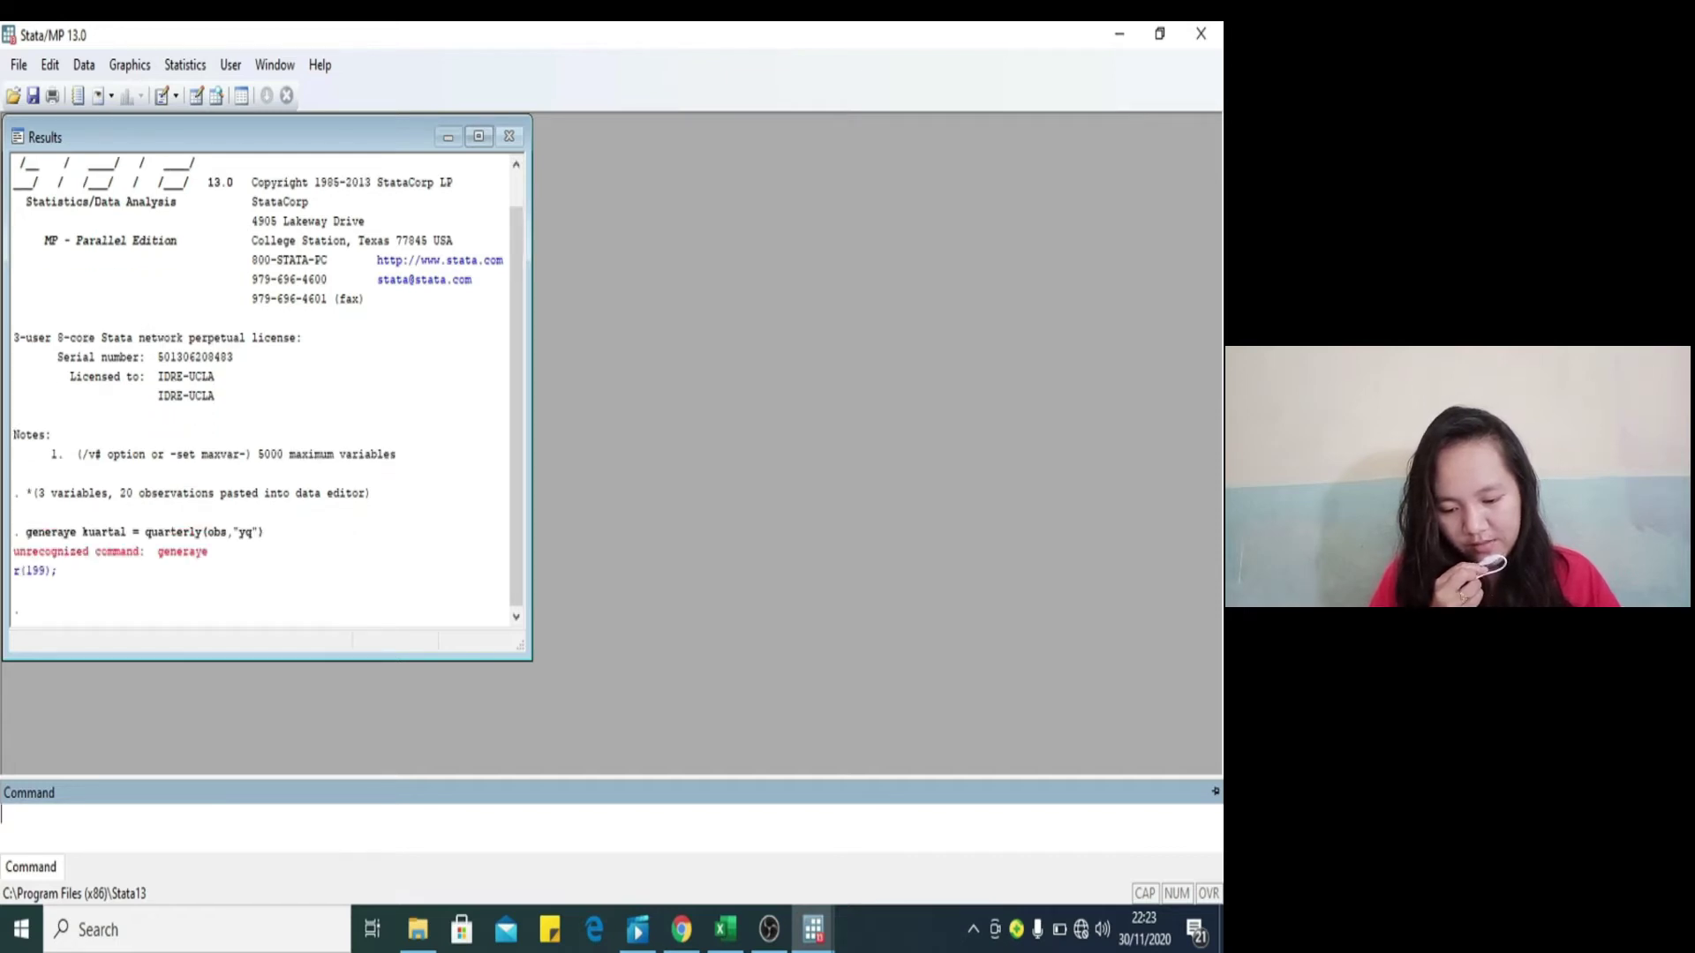
# Step: Set up a new variable in the generate dialog with type float and the name kuartal
pyautogui.click(88, 63)
pyautogui.moveTo(150, 104)
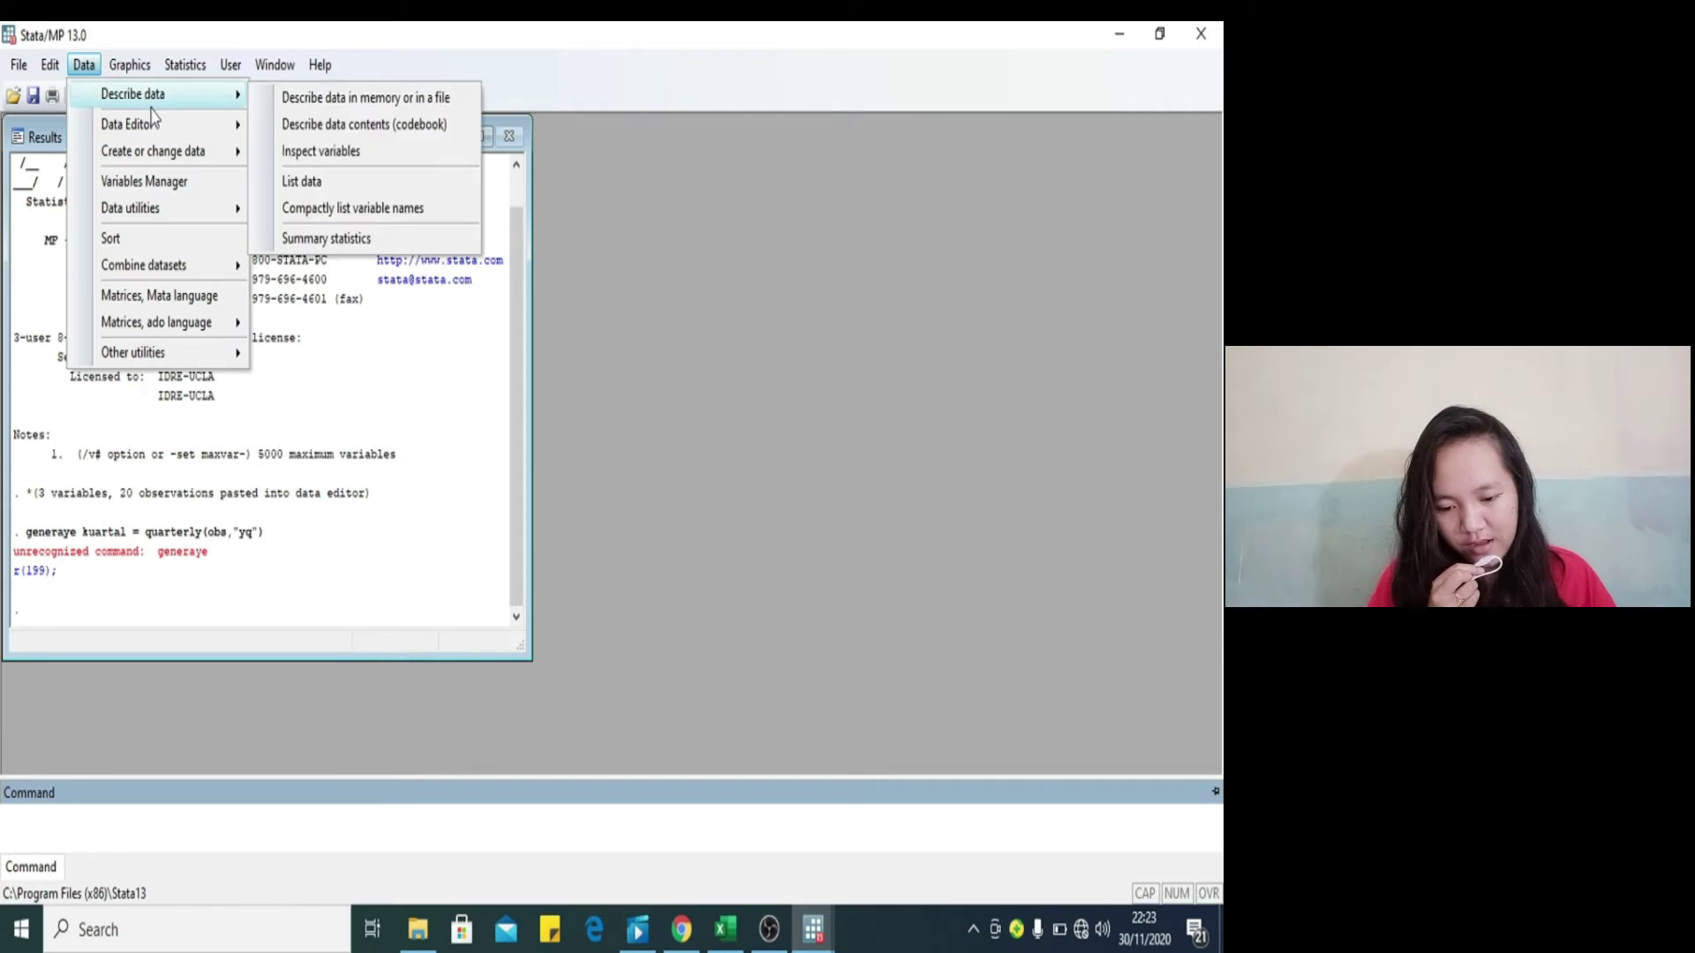
pyautogui.moveTo(181, 152)
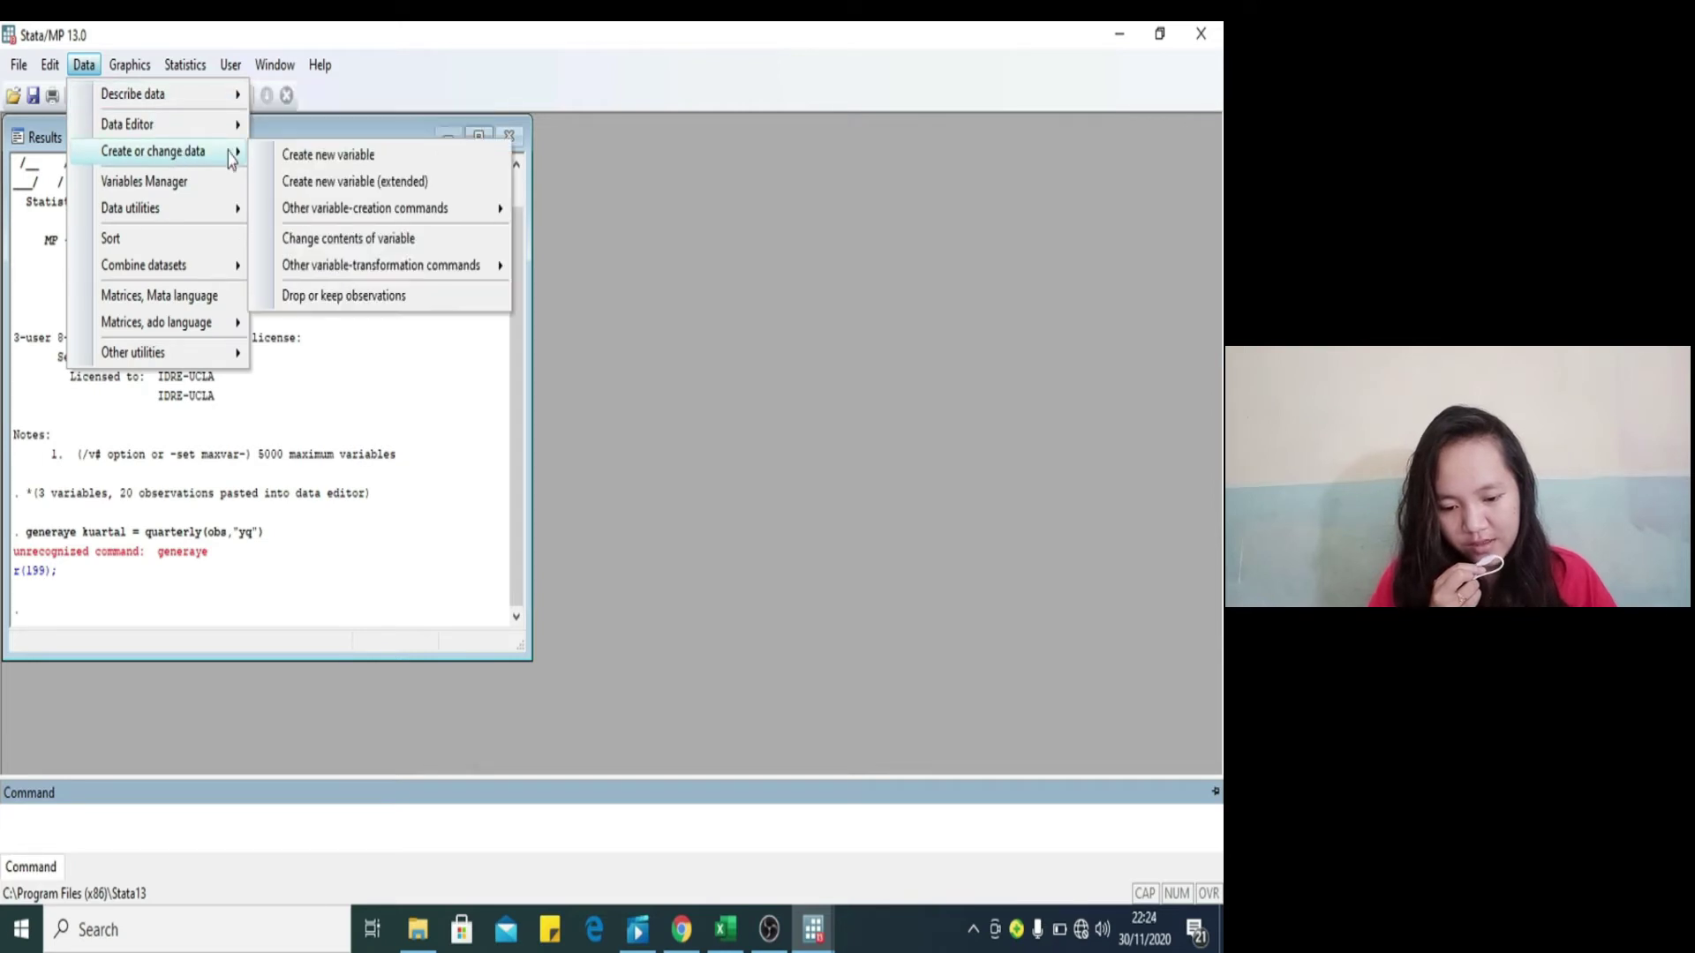
pyautogui.click(287, 157)
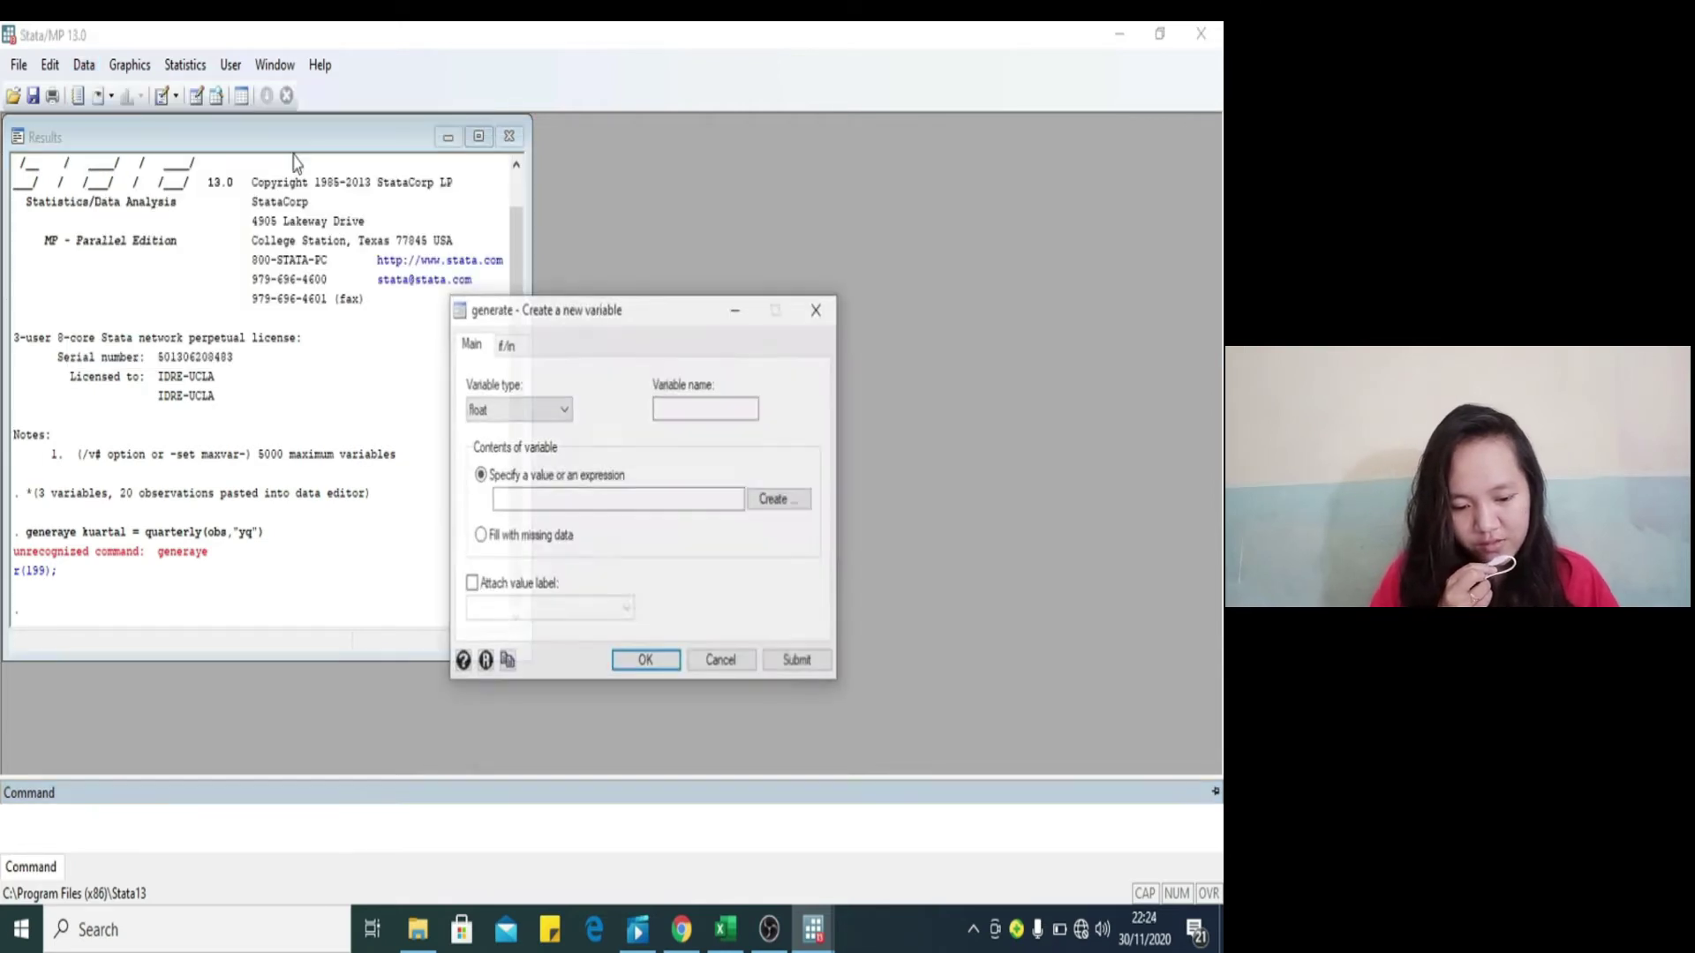
pyautogui.click(563, 411)
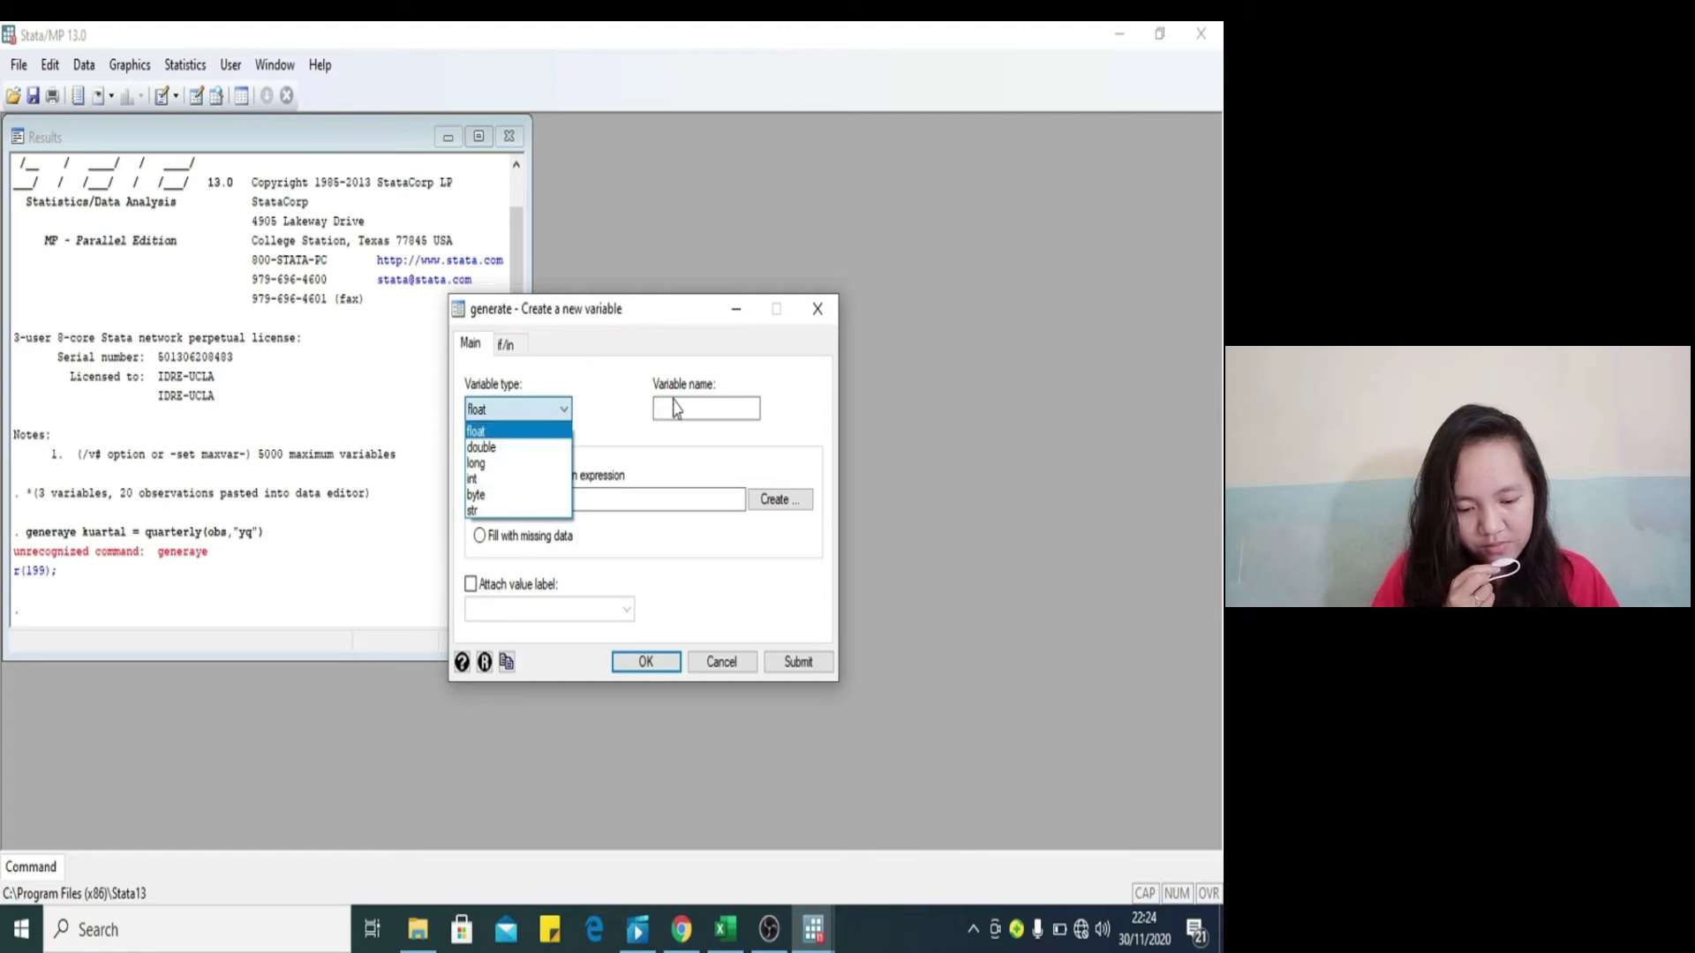
pyautogui.click(563, 411)
pyautogui.click(669, 406)
pyautogui.write('kuartal')
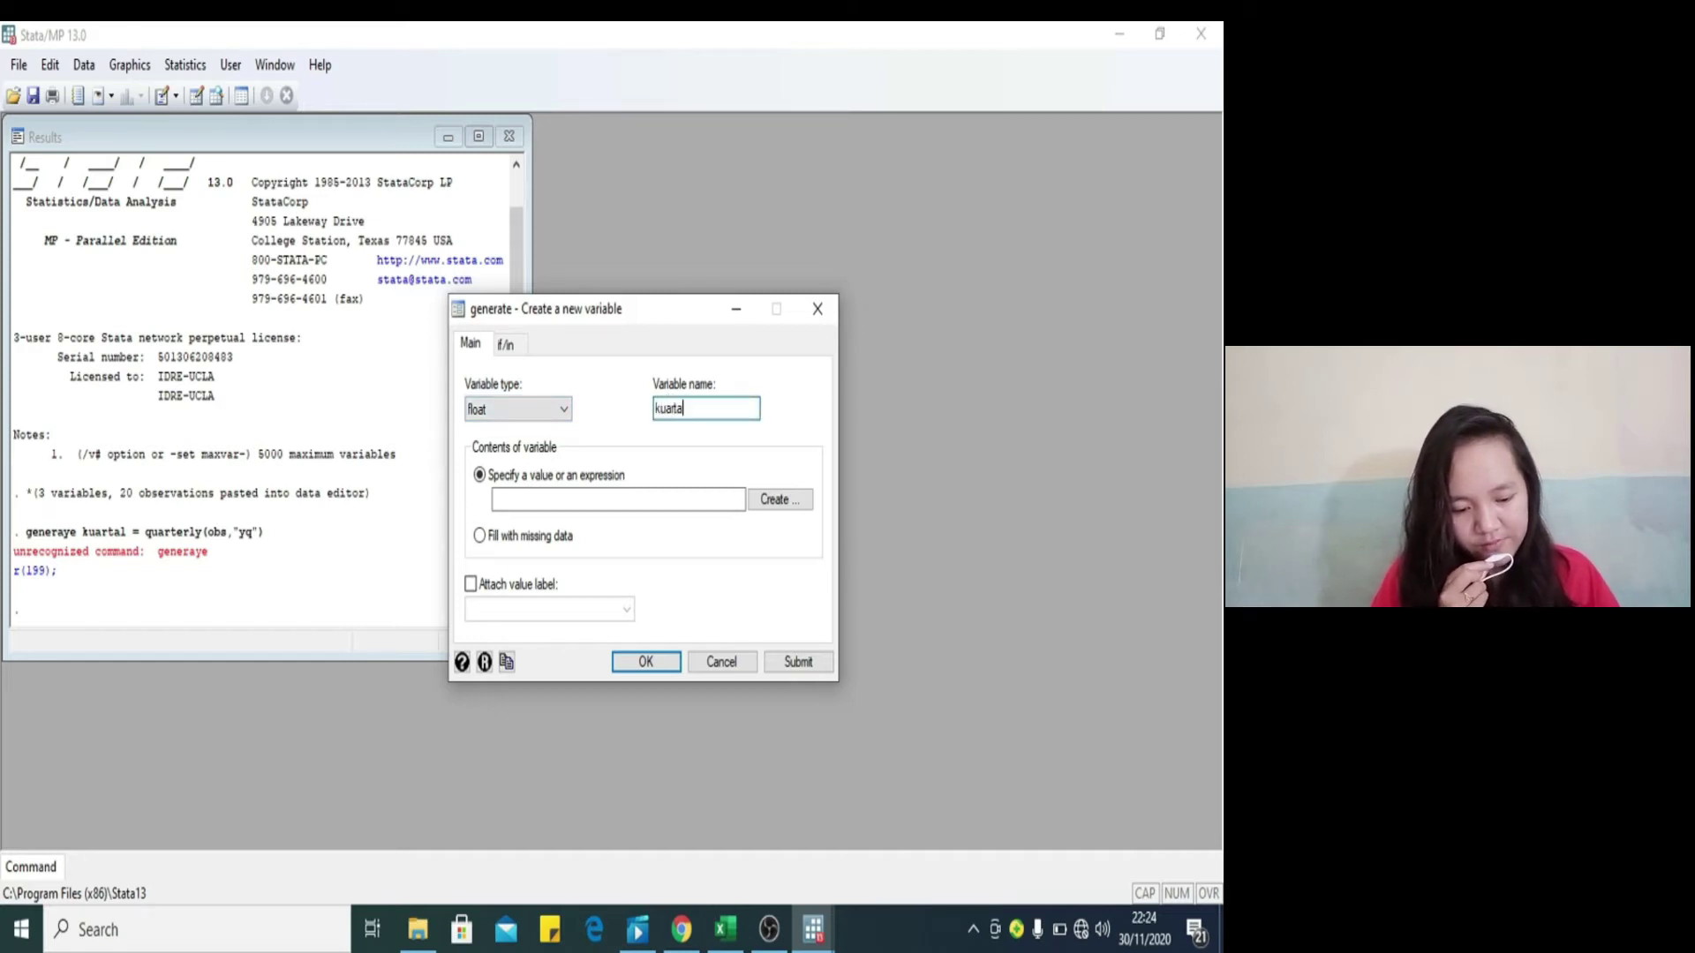
# Step: Build the expression quarterly(obs,"yq") from the date and time functions and create the kuartal variable with it
pyautogui.click(782, 501)
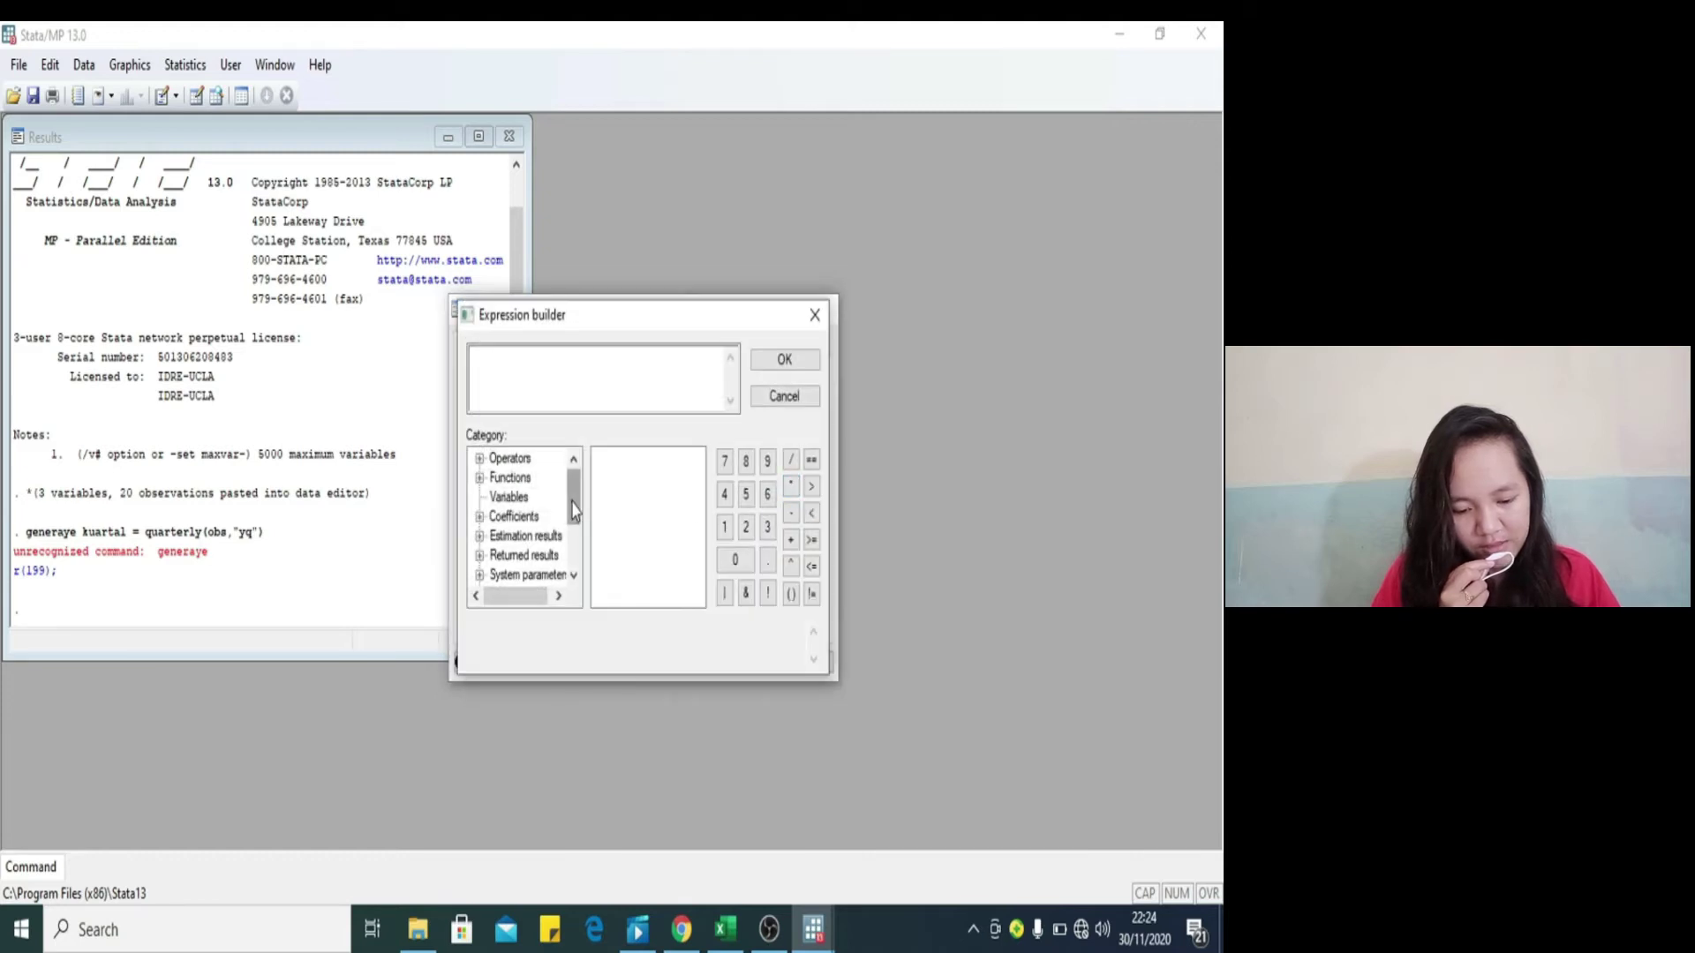
pyautogui.doubleClick(520, 477)
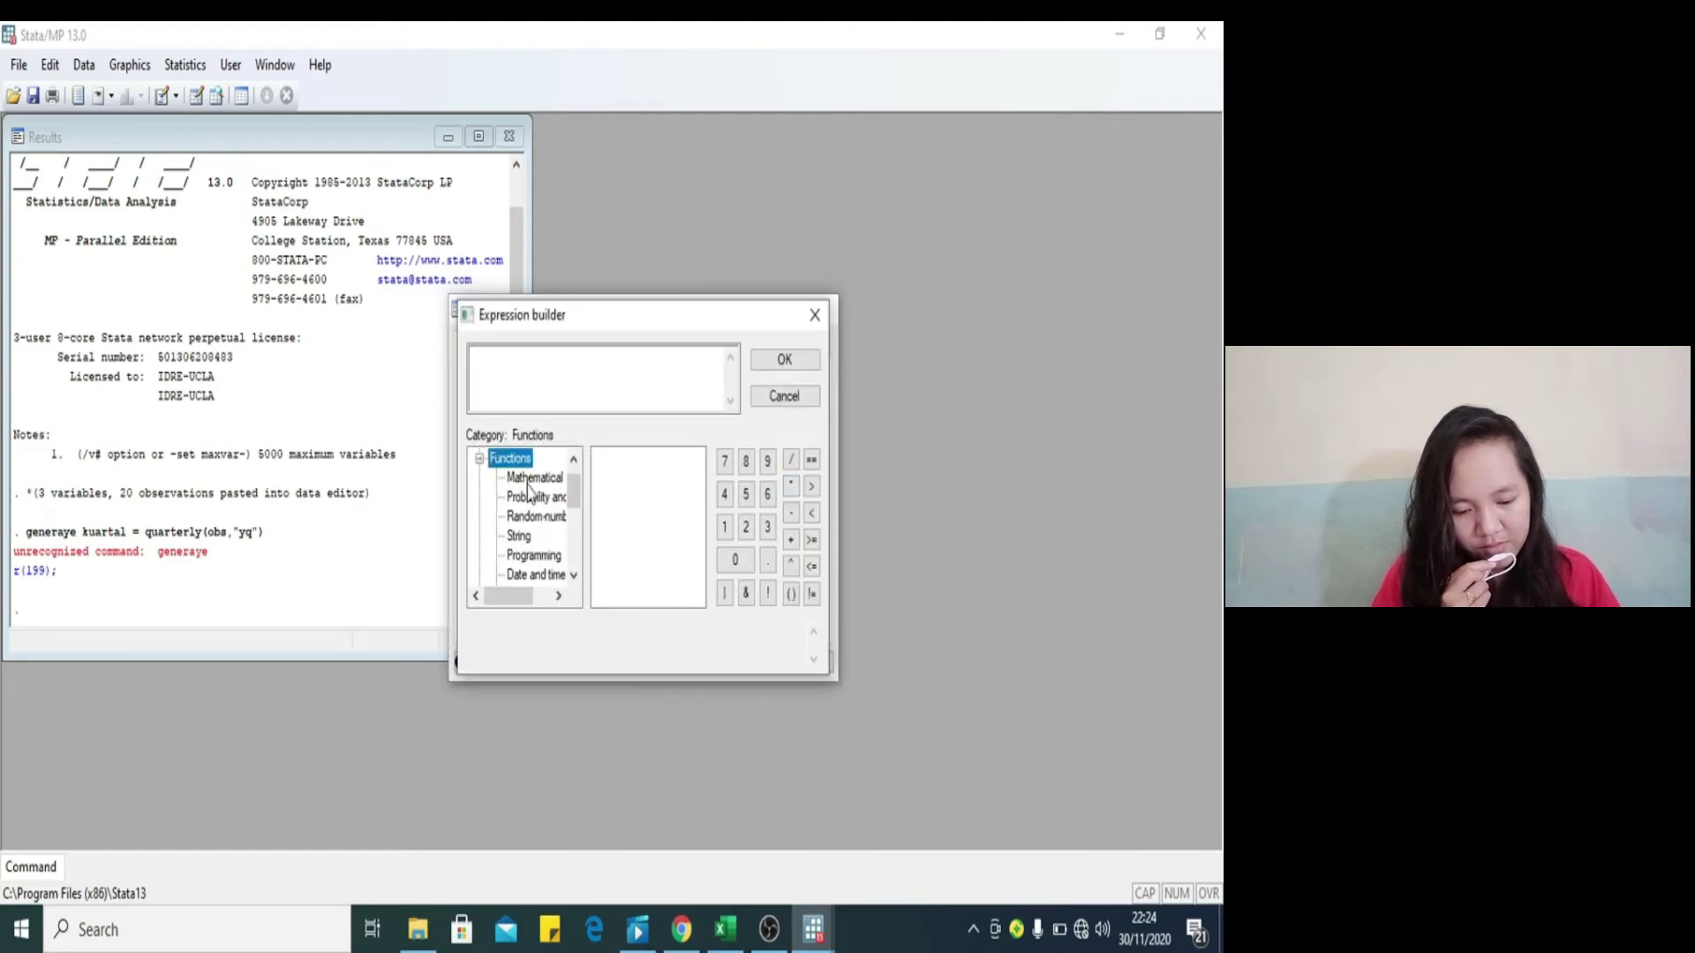
pyautogui.click(547, 579)
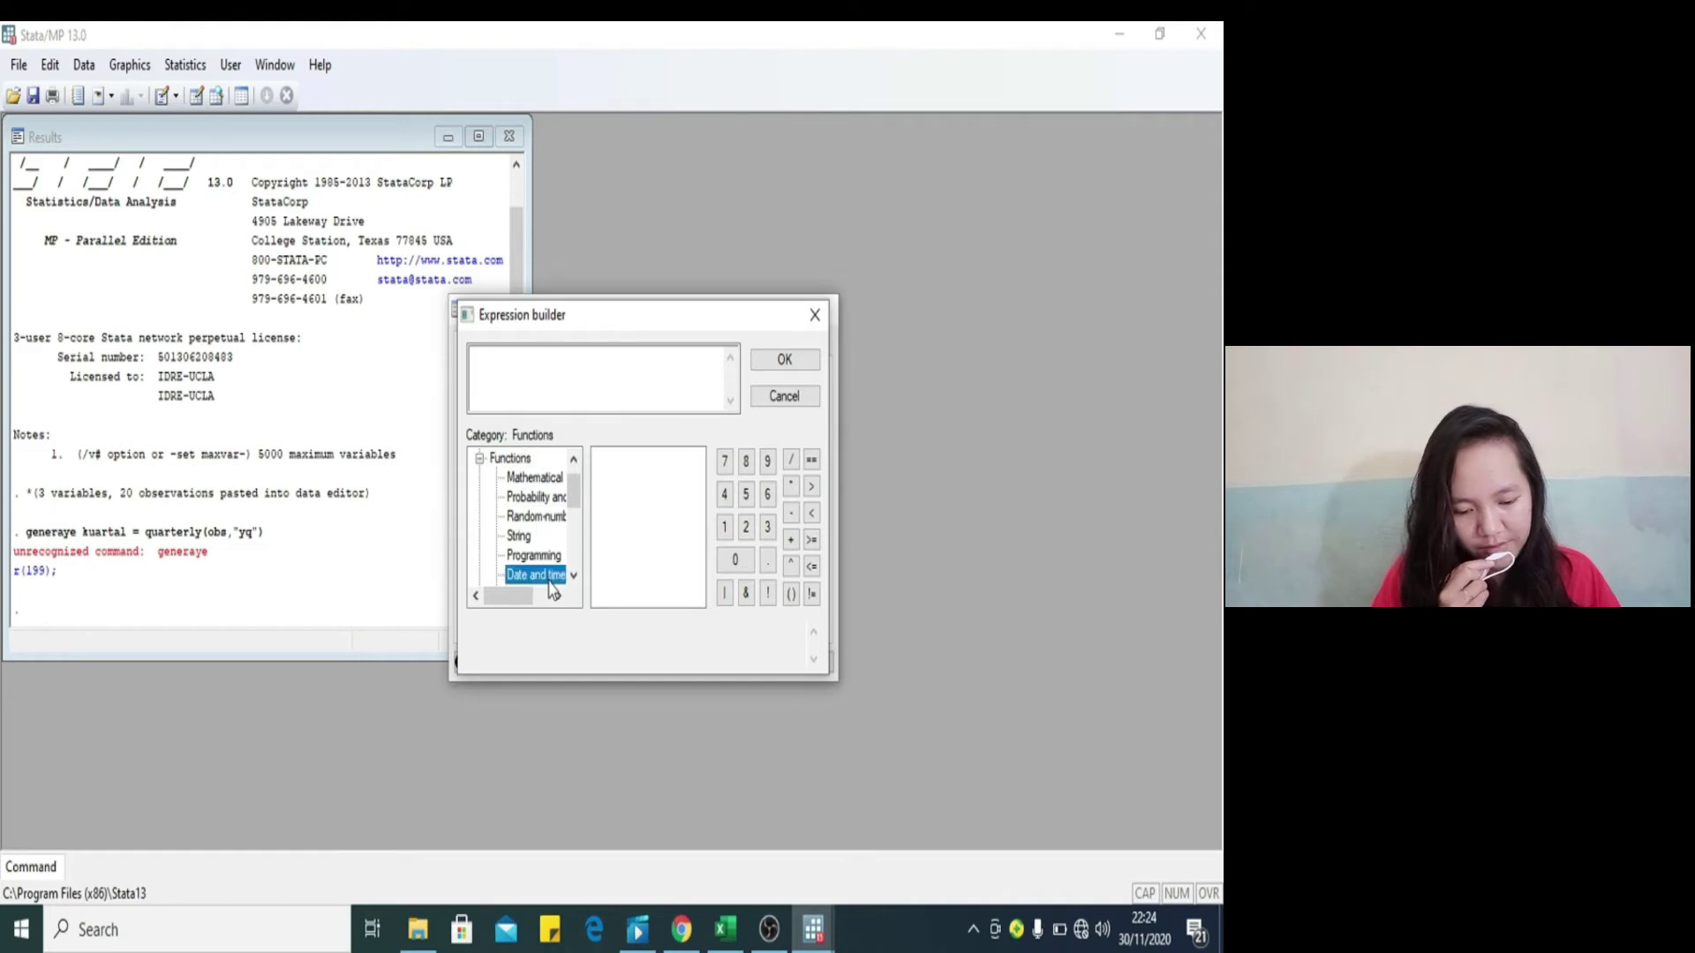
pyautogui.moveTo(699, 492); pyautogui.dragTo(697, 565)
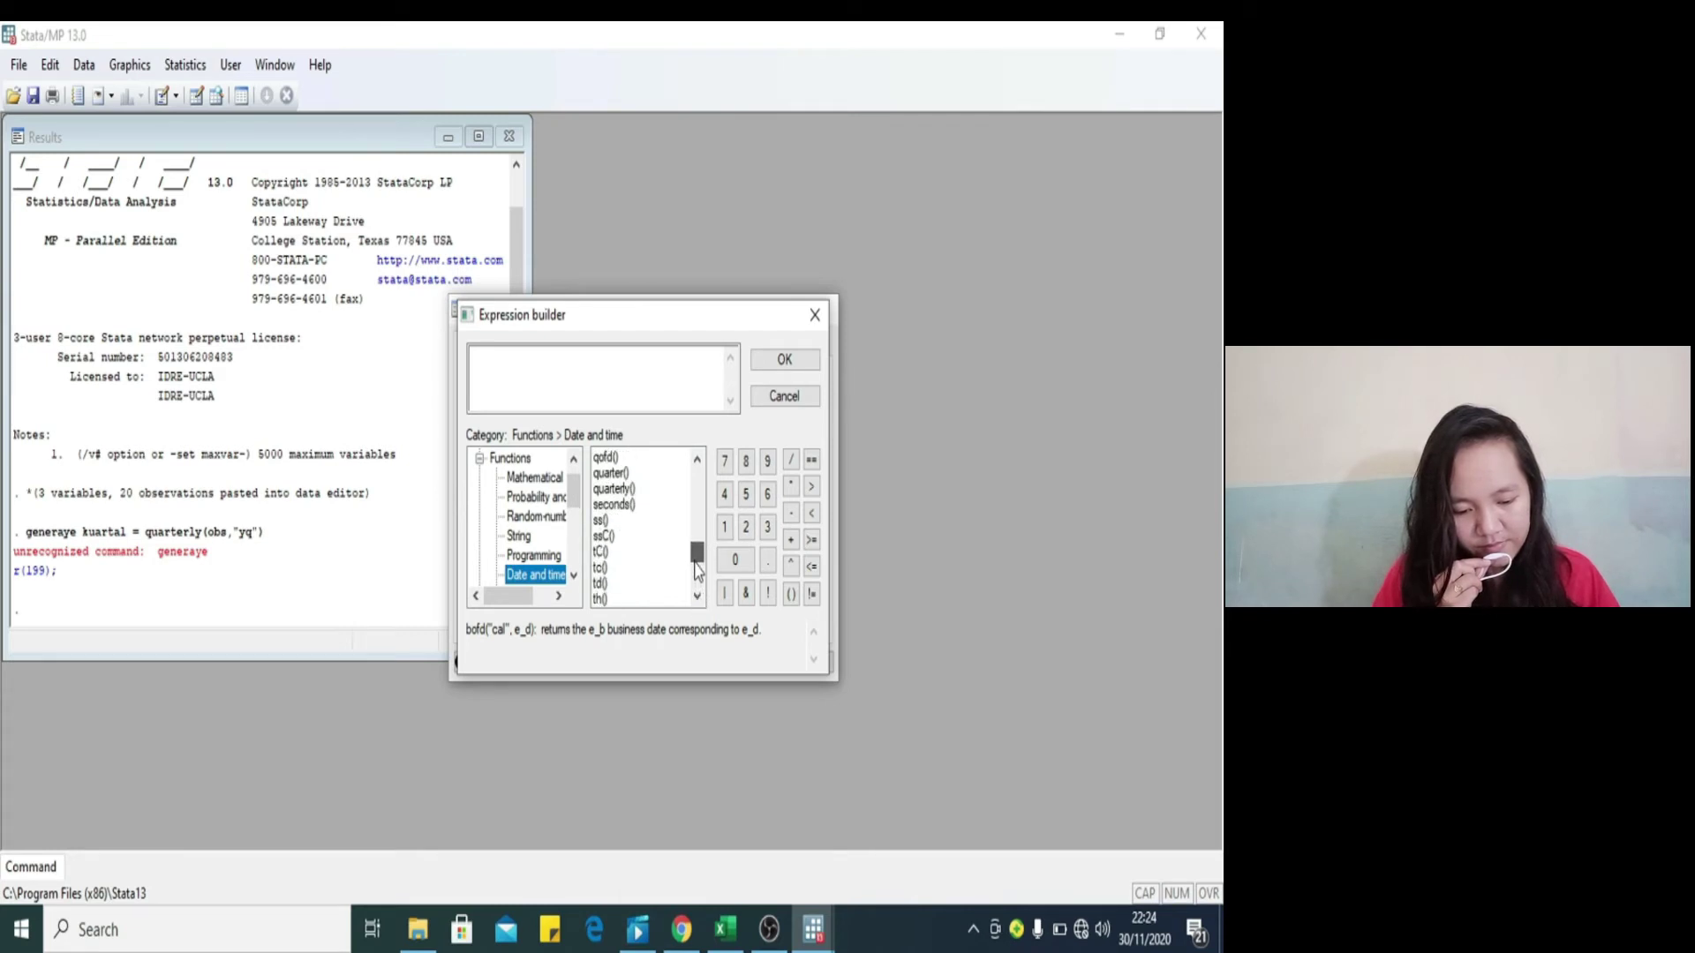
pyautogui.doubleClick(627, 490)
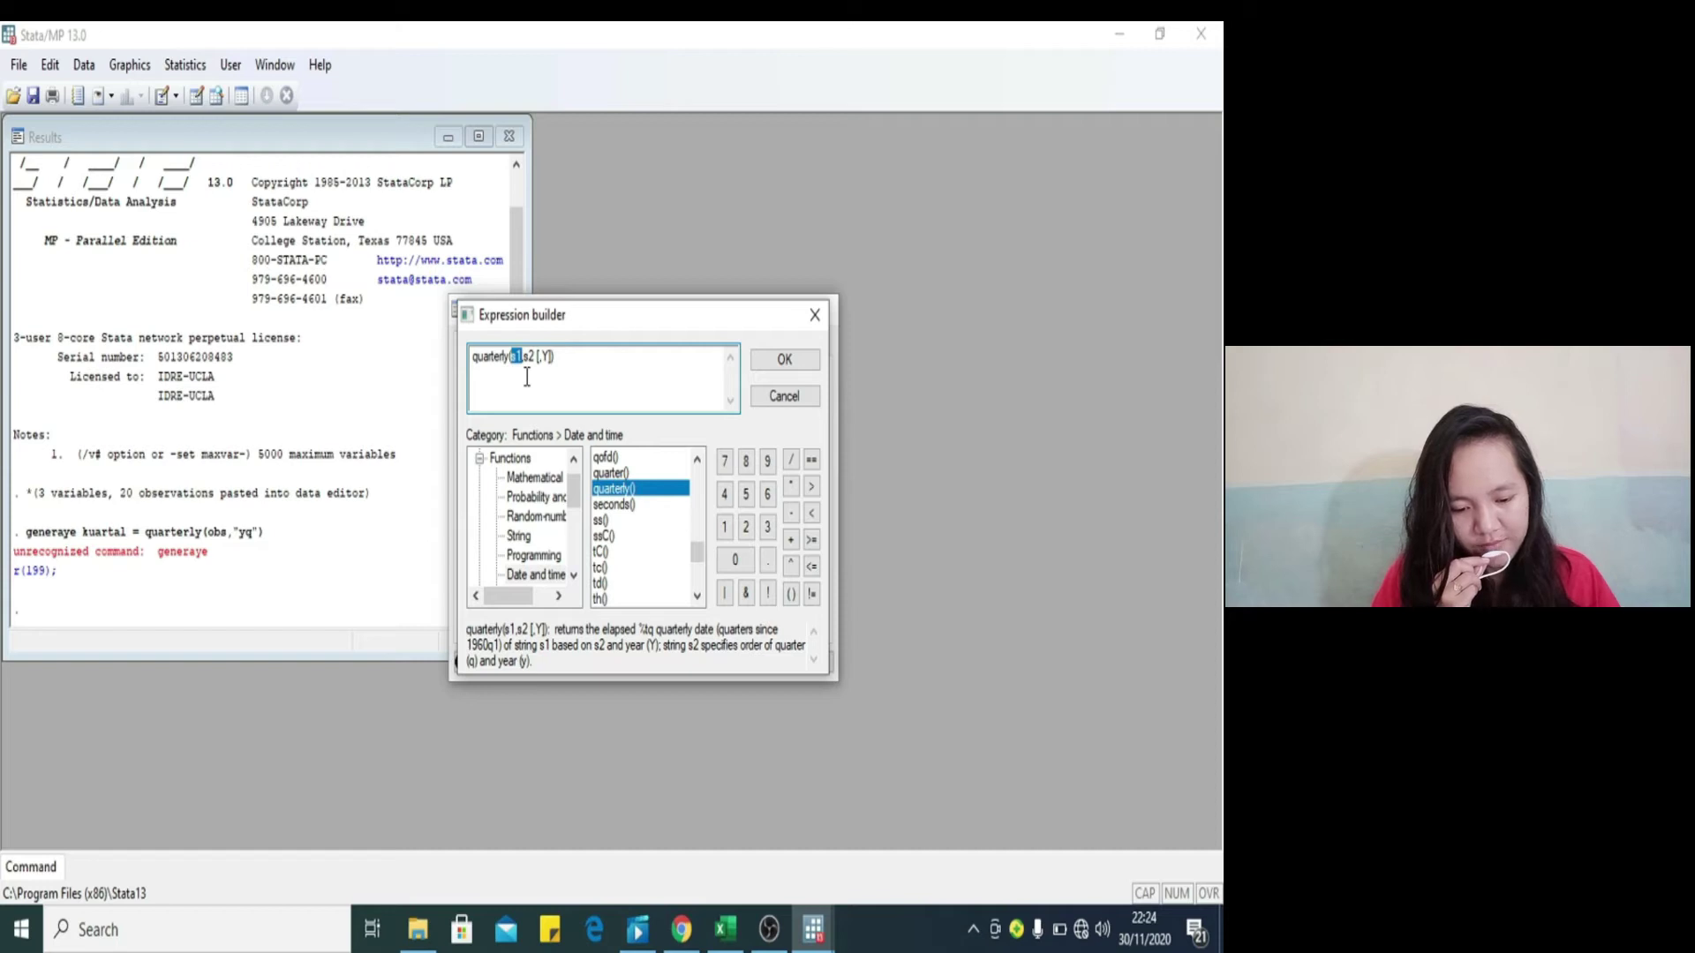
pyautogui.write('obs,')
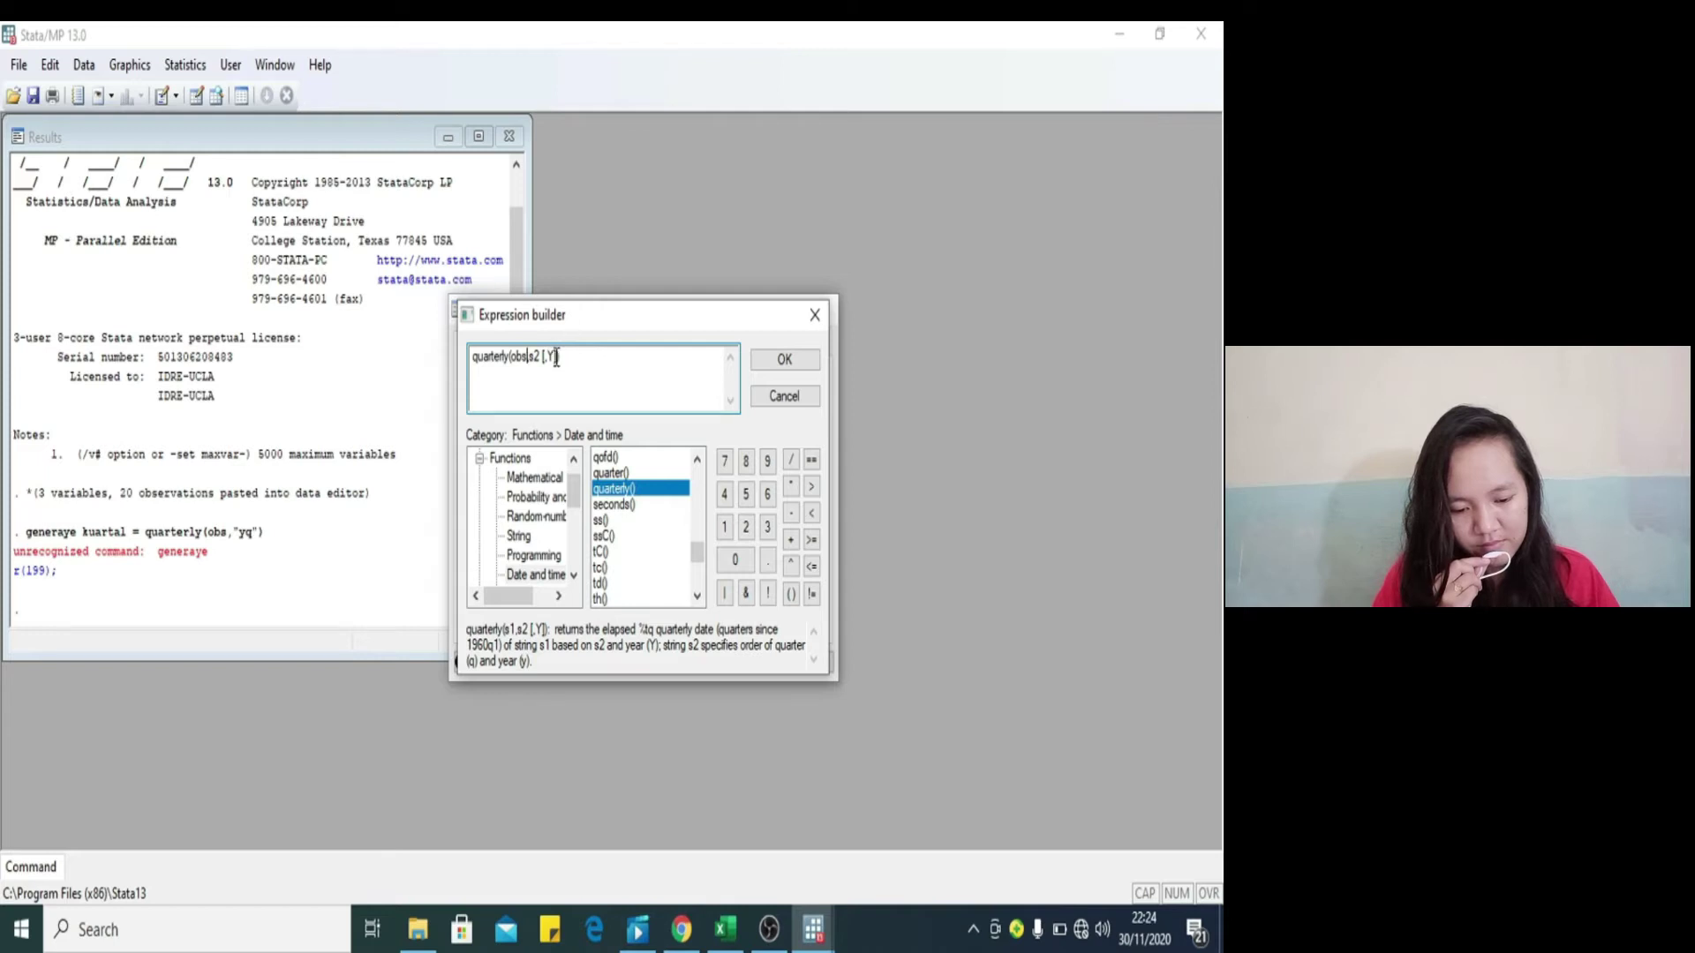
pyautogui.press('BackSpace')
pyautogui.press('BackSpace')
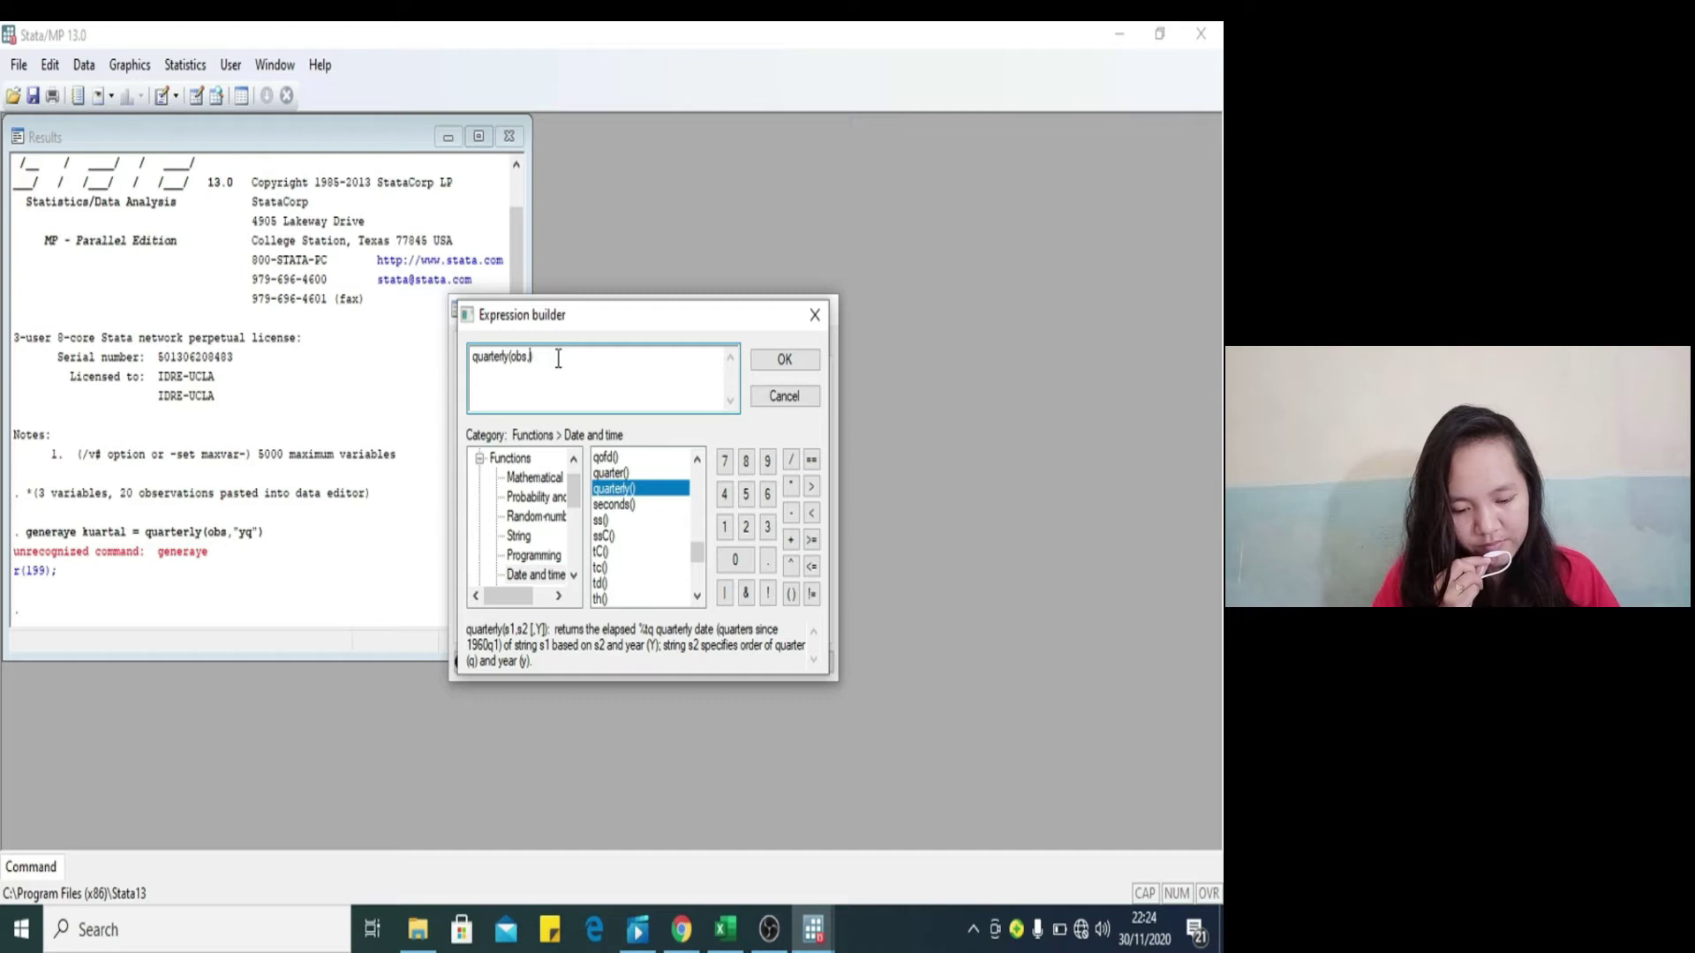
pyautogui.write('"yq"')
pyautogui.click(789, 362)
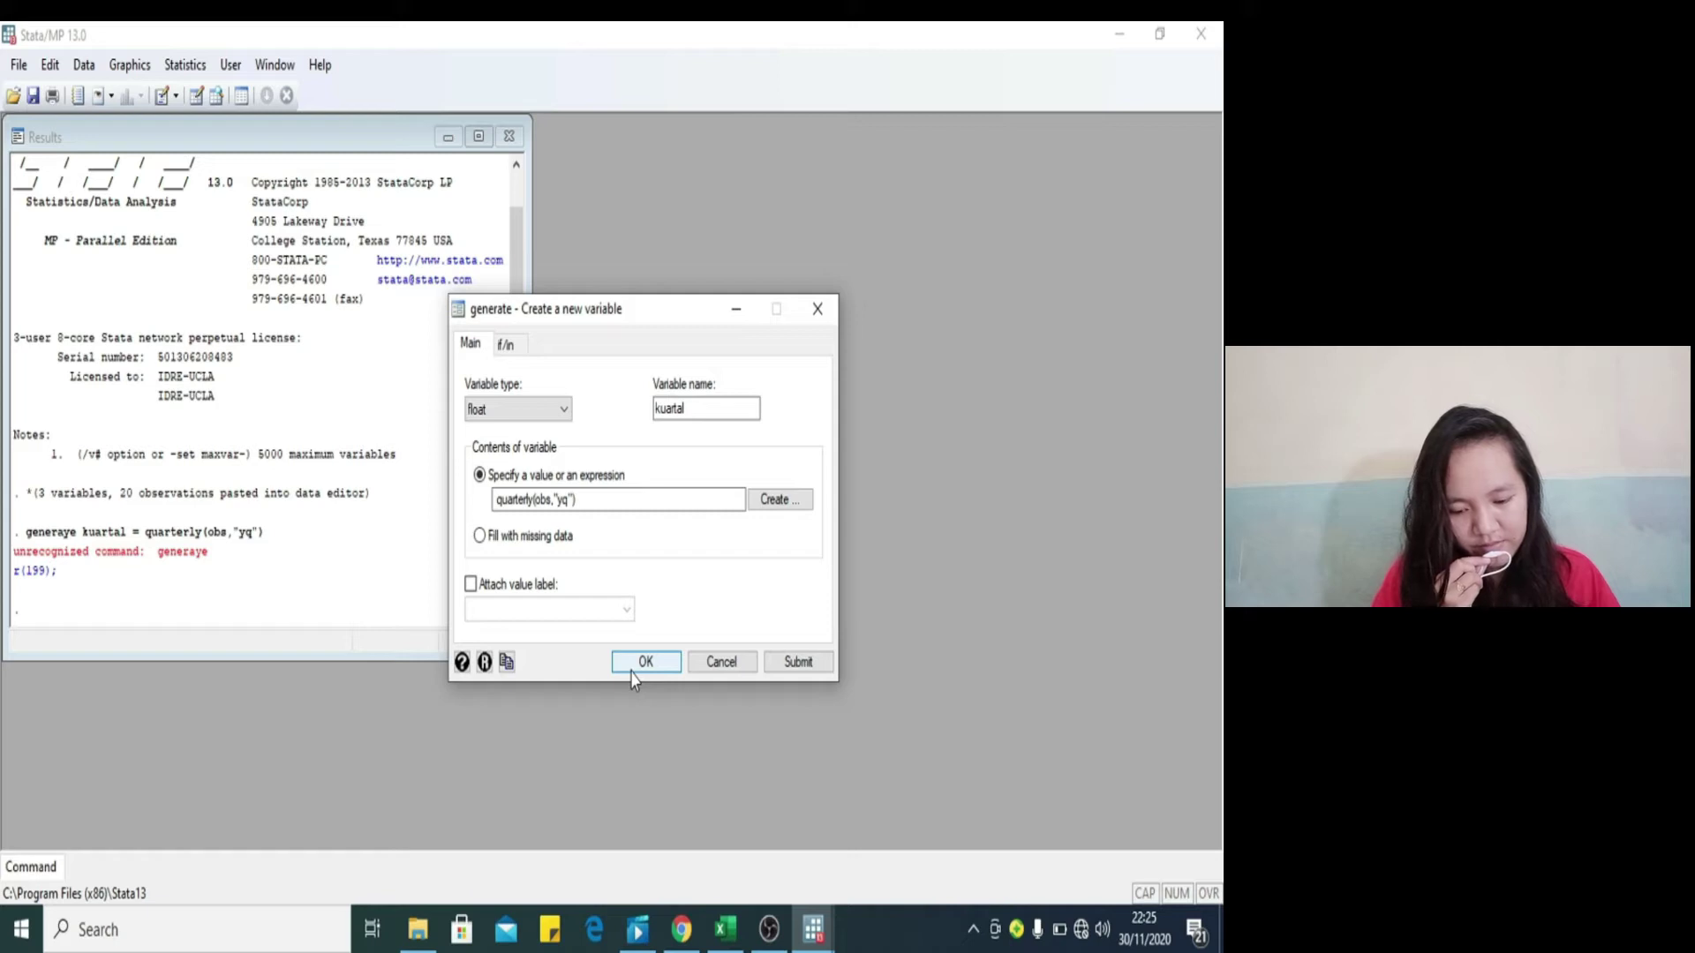
pyautogui.click(646, 663)
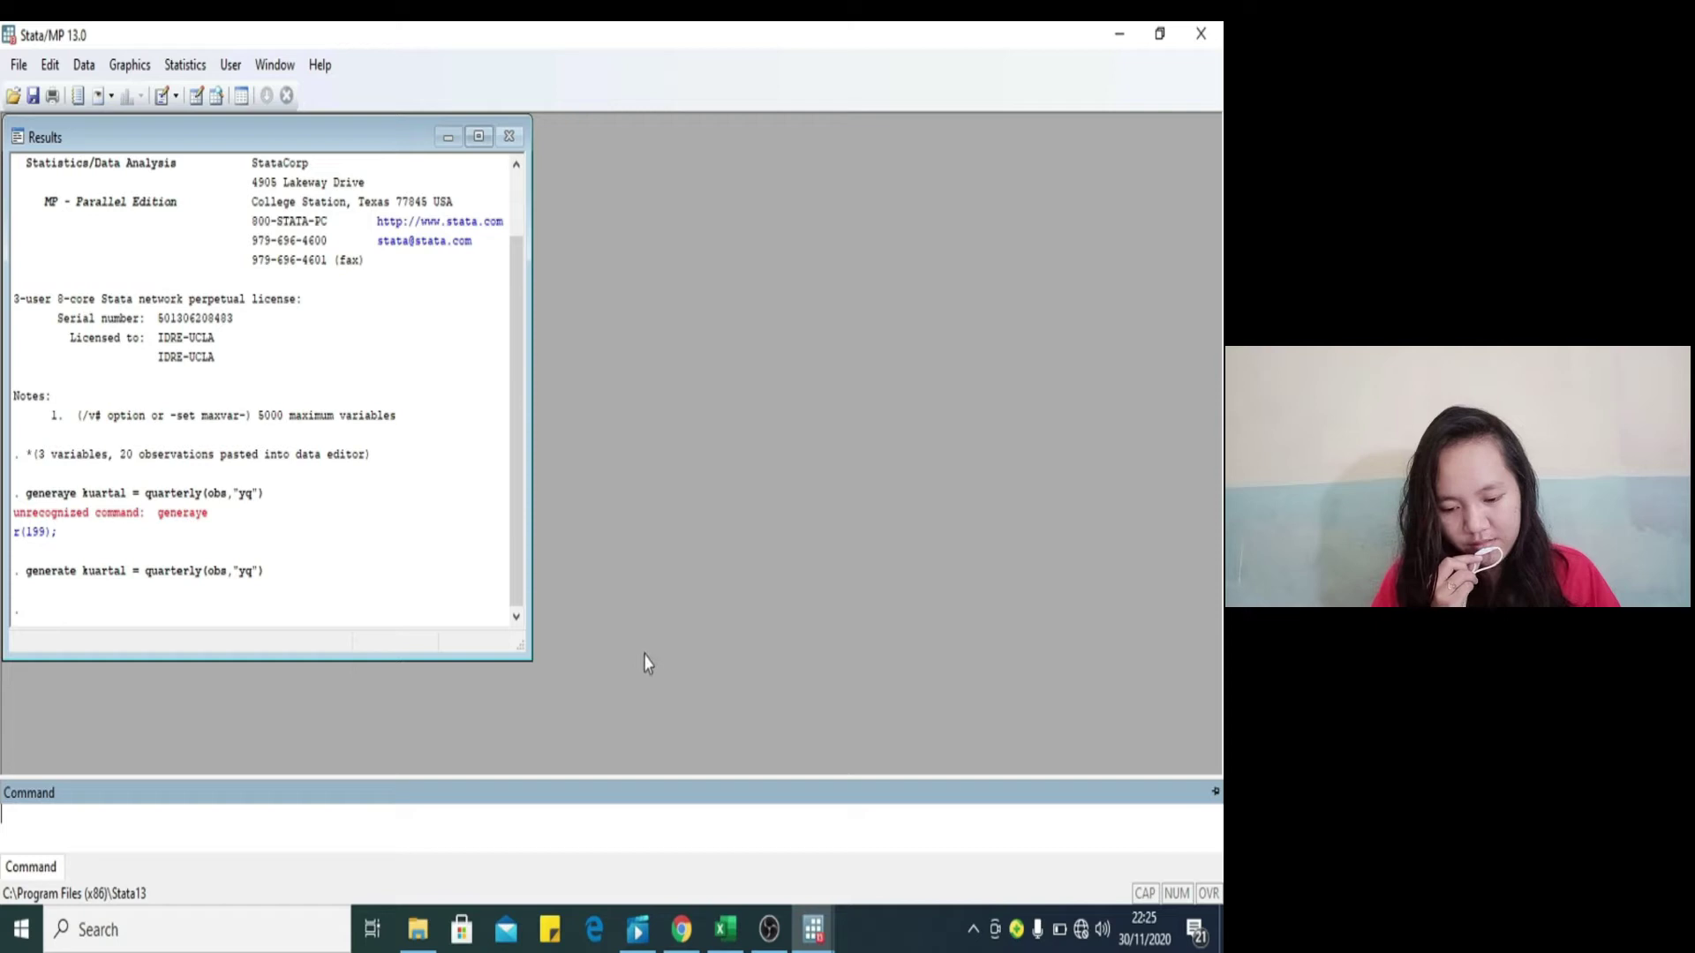
# Step: Change the display format of kuartal in the Data Editor to Quarterly (%tq), using the 2009q2 sample style
pyautogui.moveTo(827, 934)
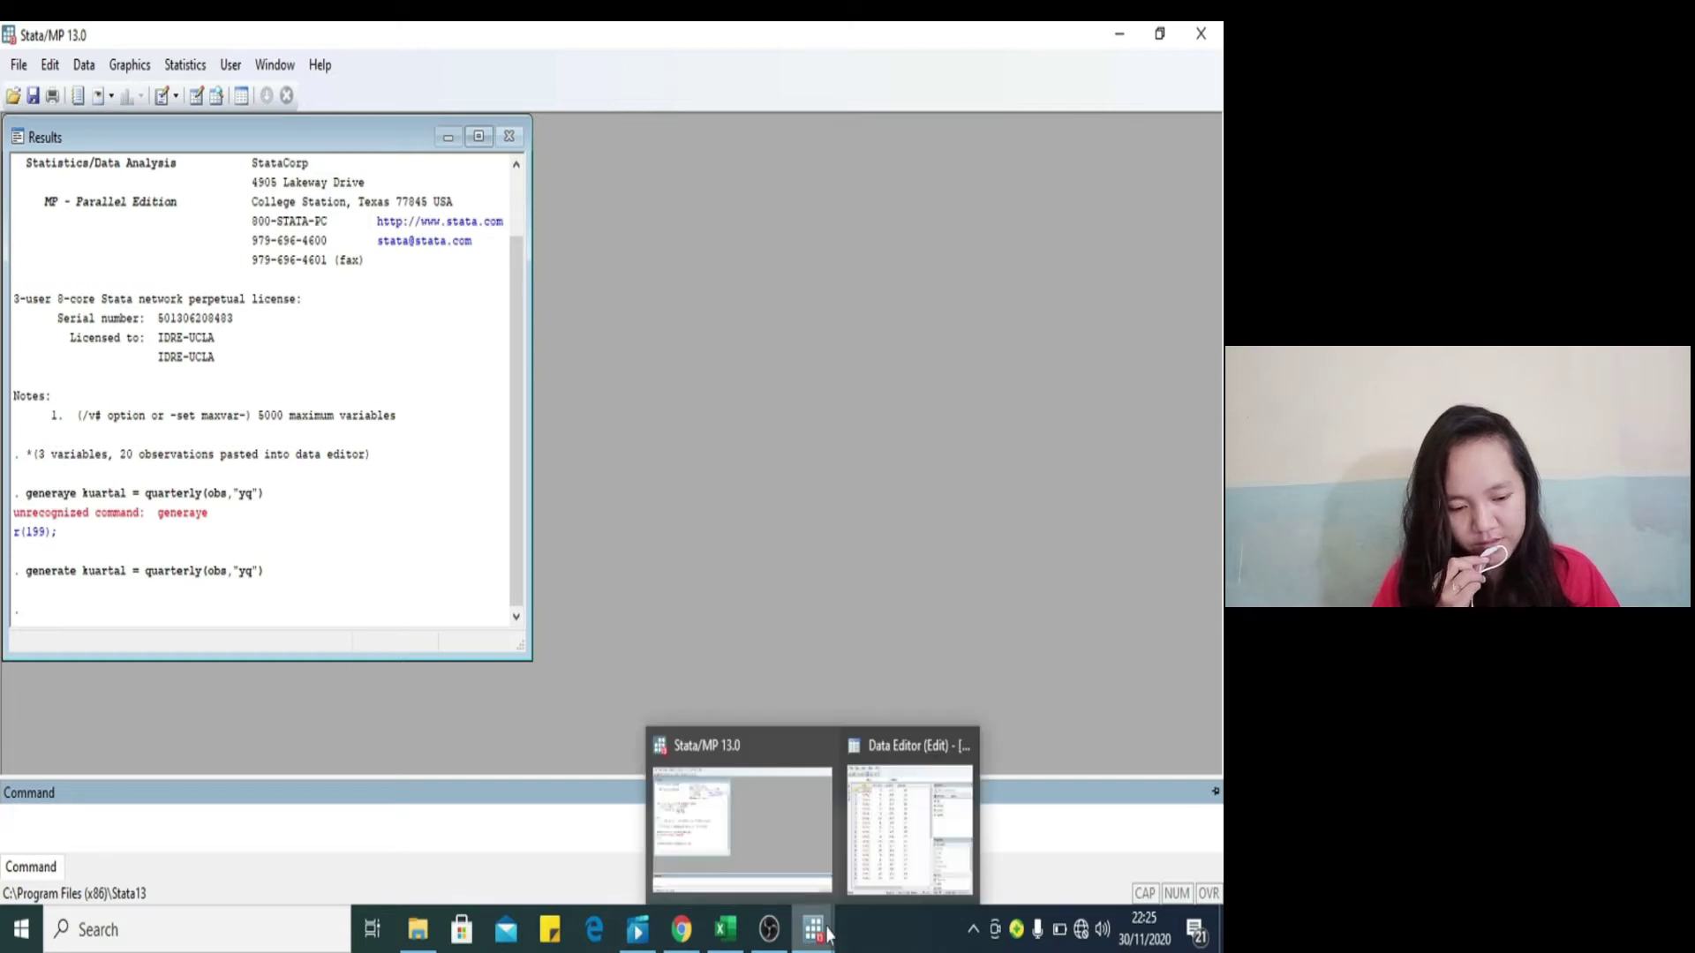
pyautogui.click(889, 845)
pyautogui.click(1021, 339)
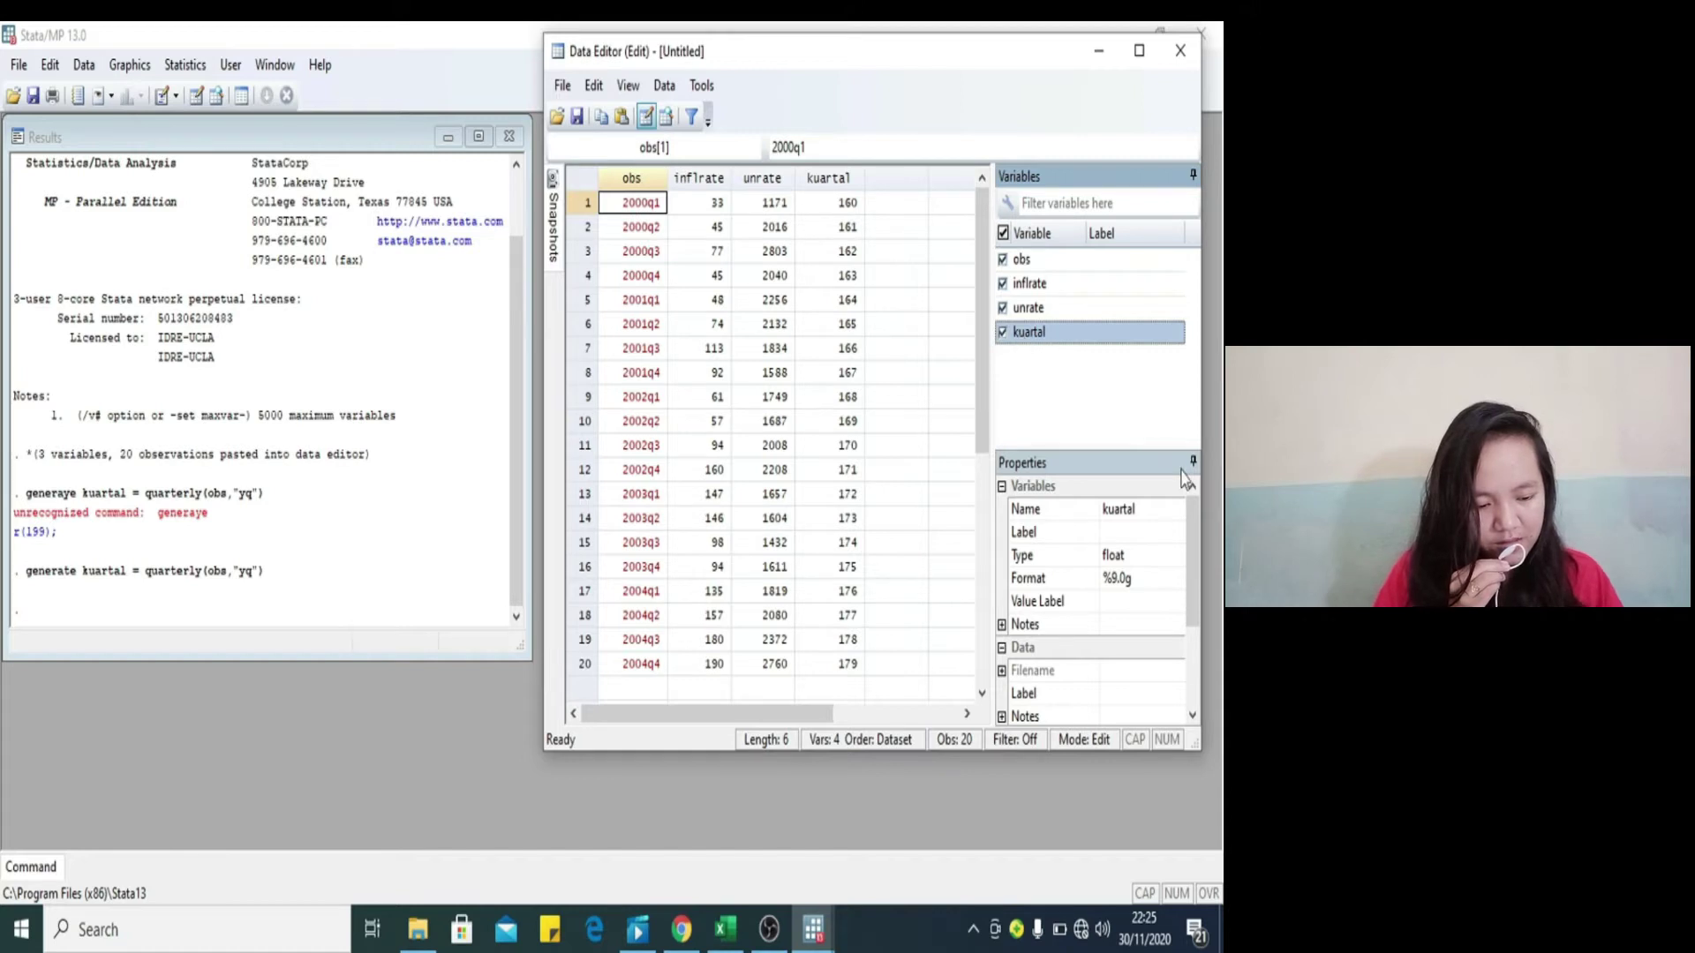
pyautogui.click(1147, 583)
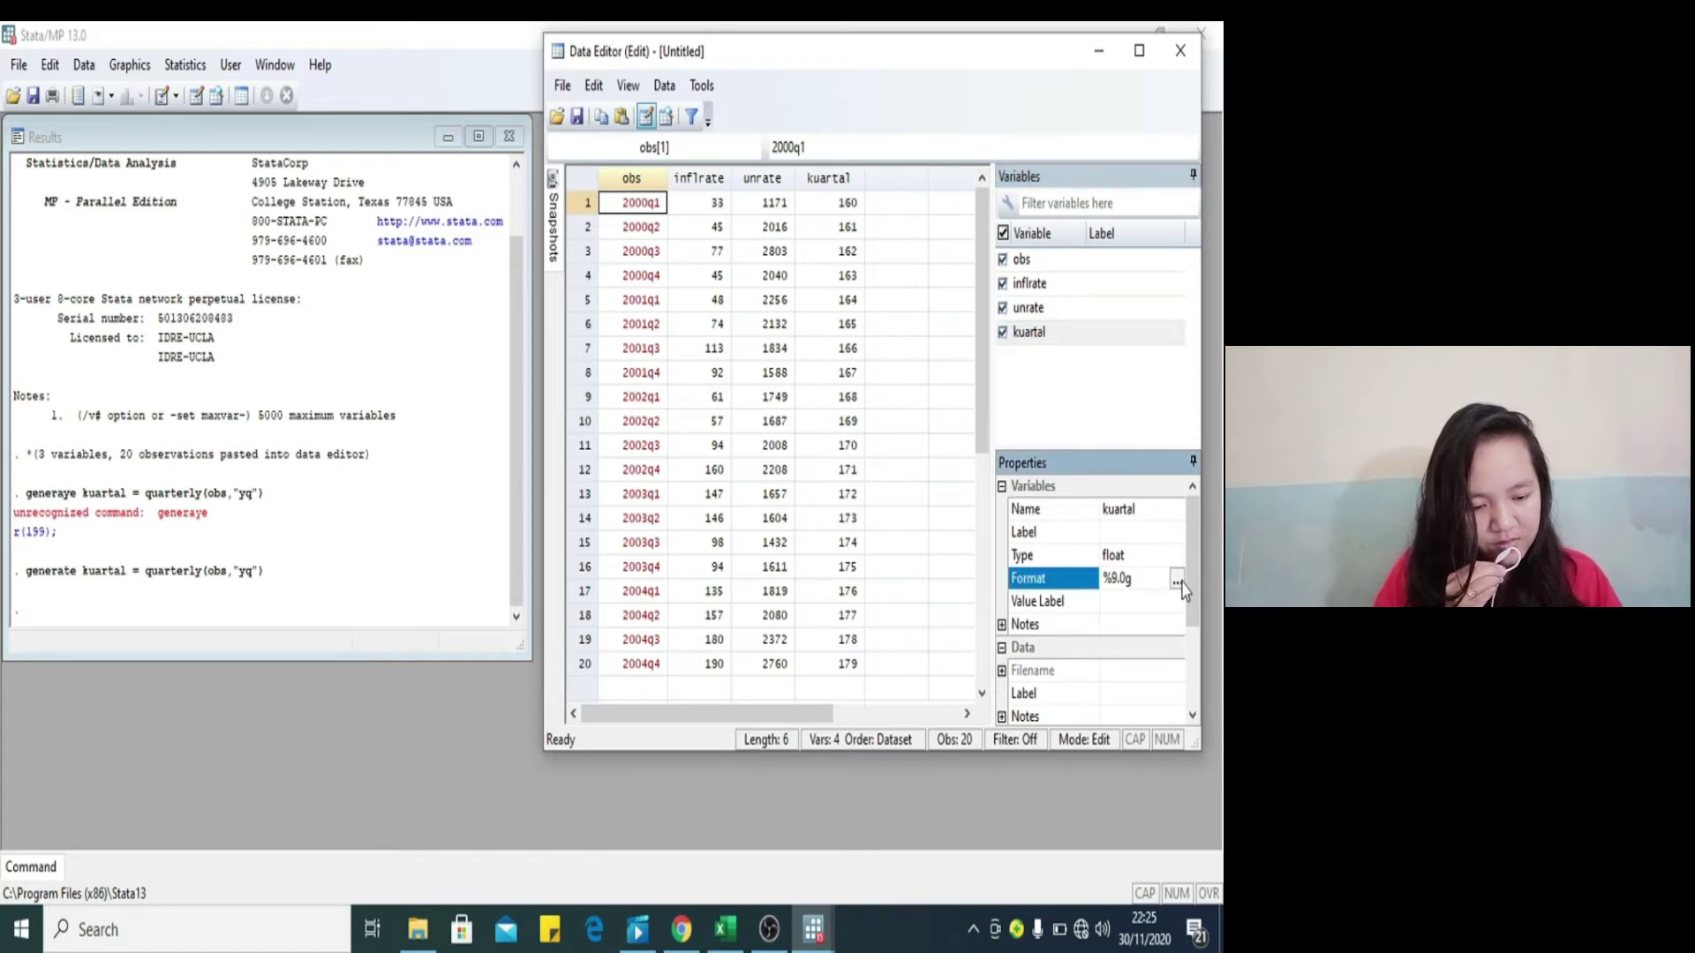
pyautogui.click(1178, 583)
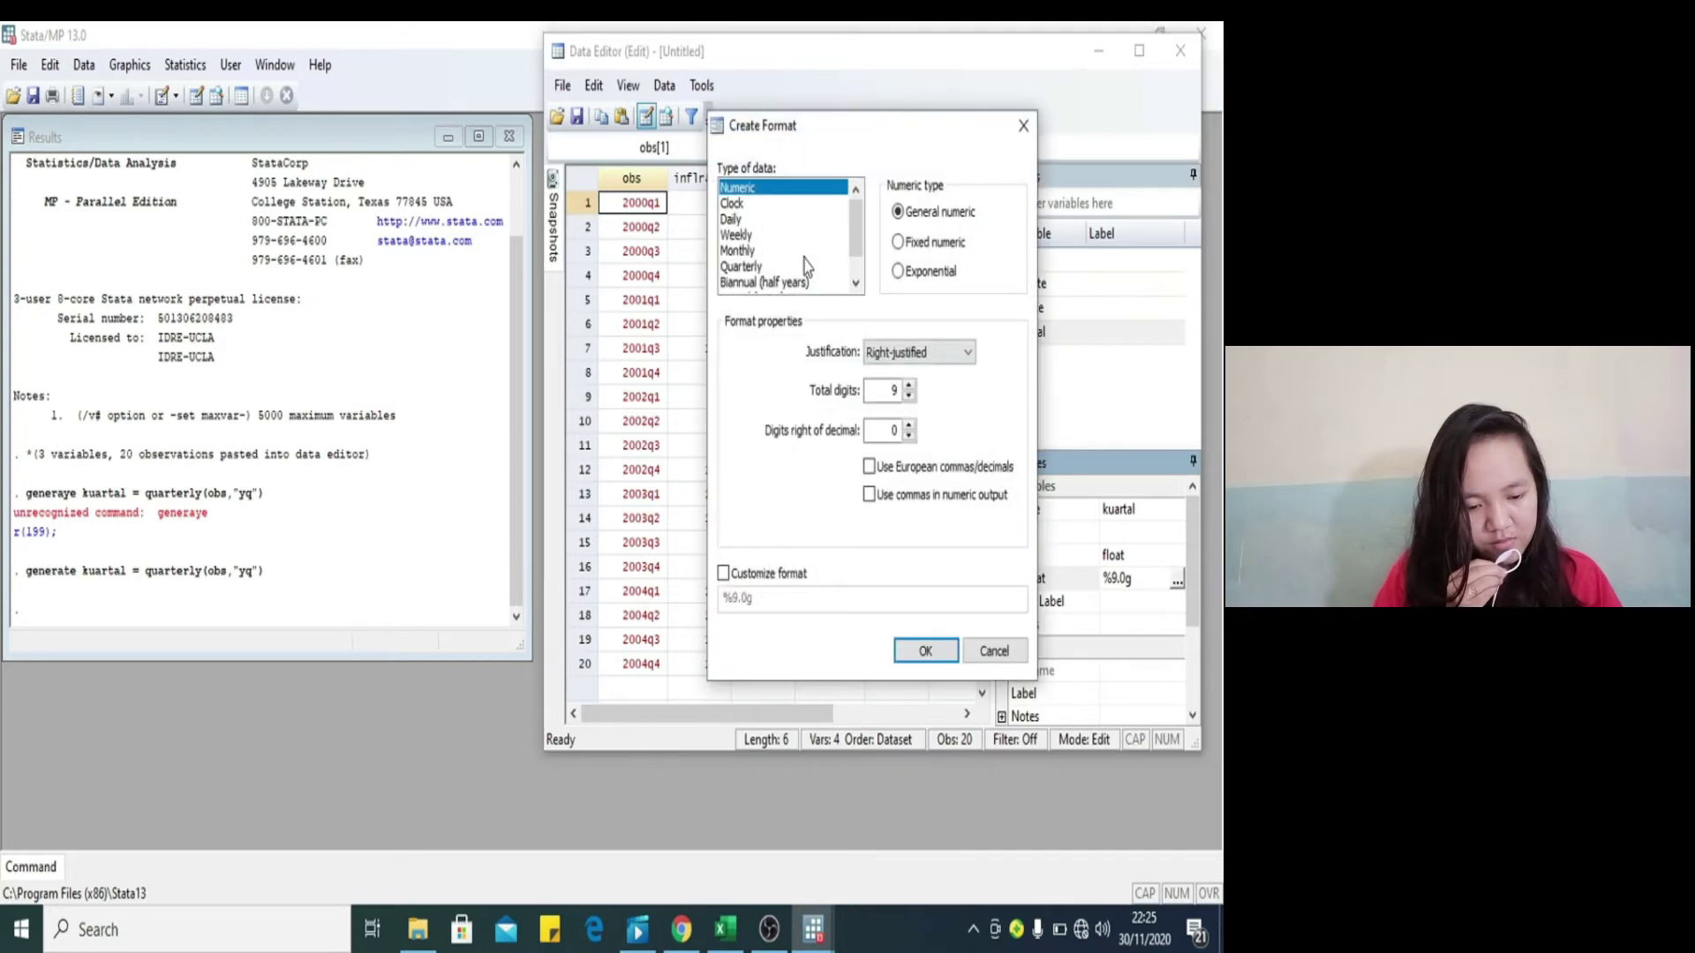
pyautogui.click(739, 266)
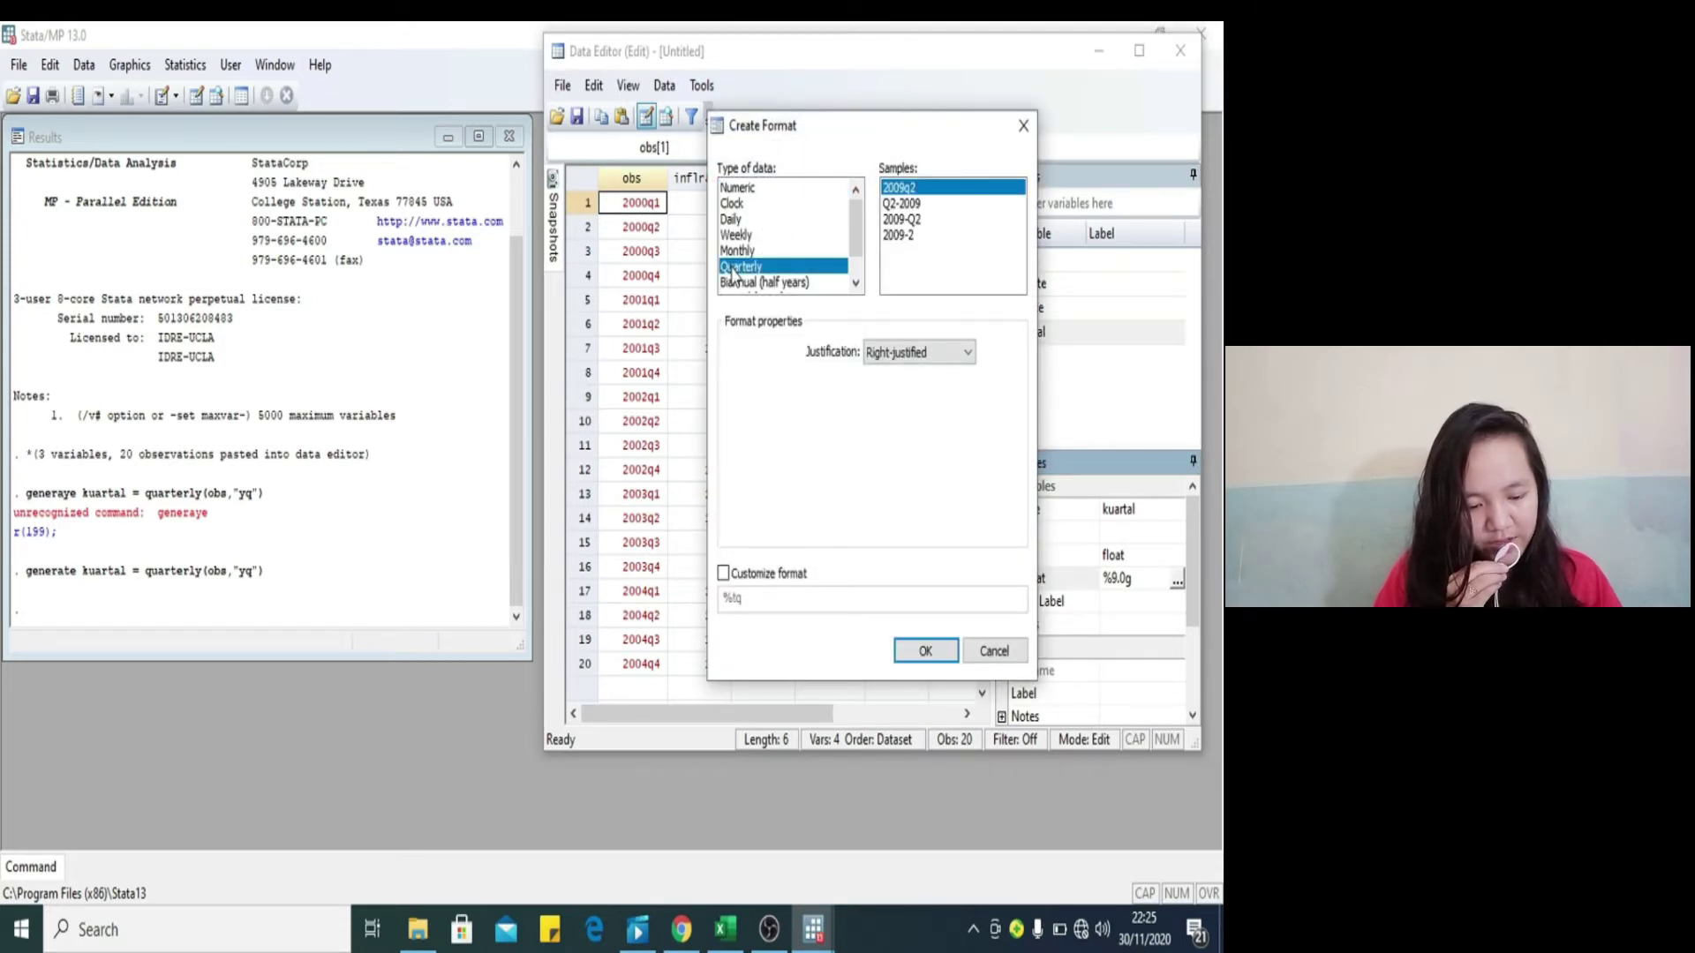
pyautogui.click(924, 651)
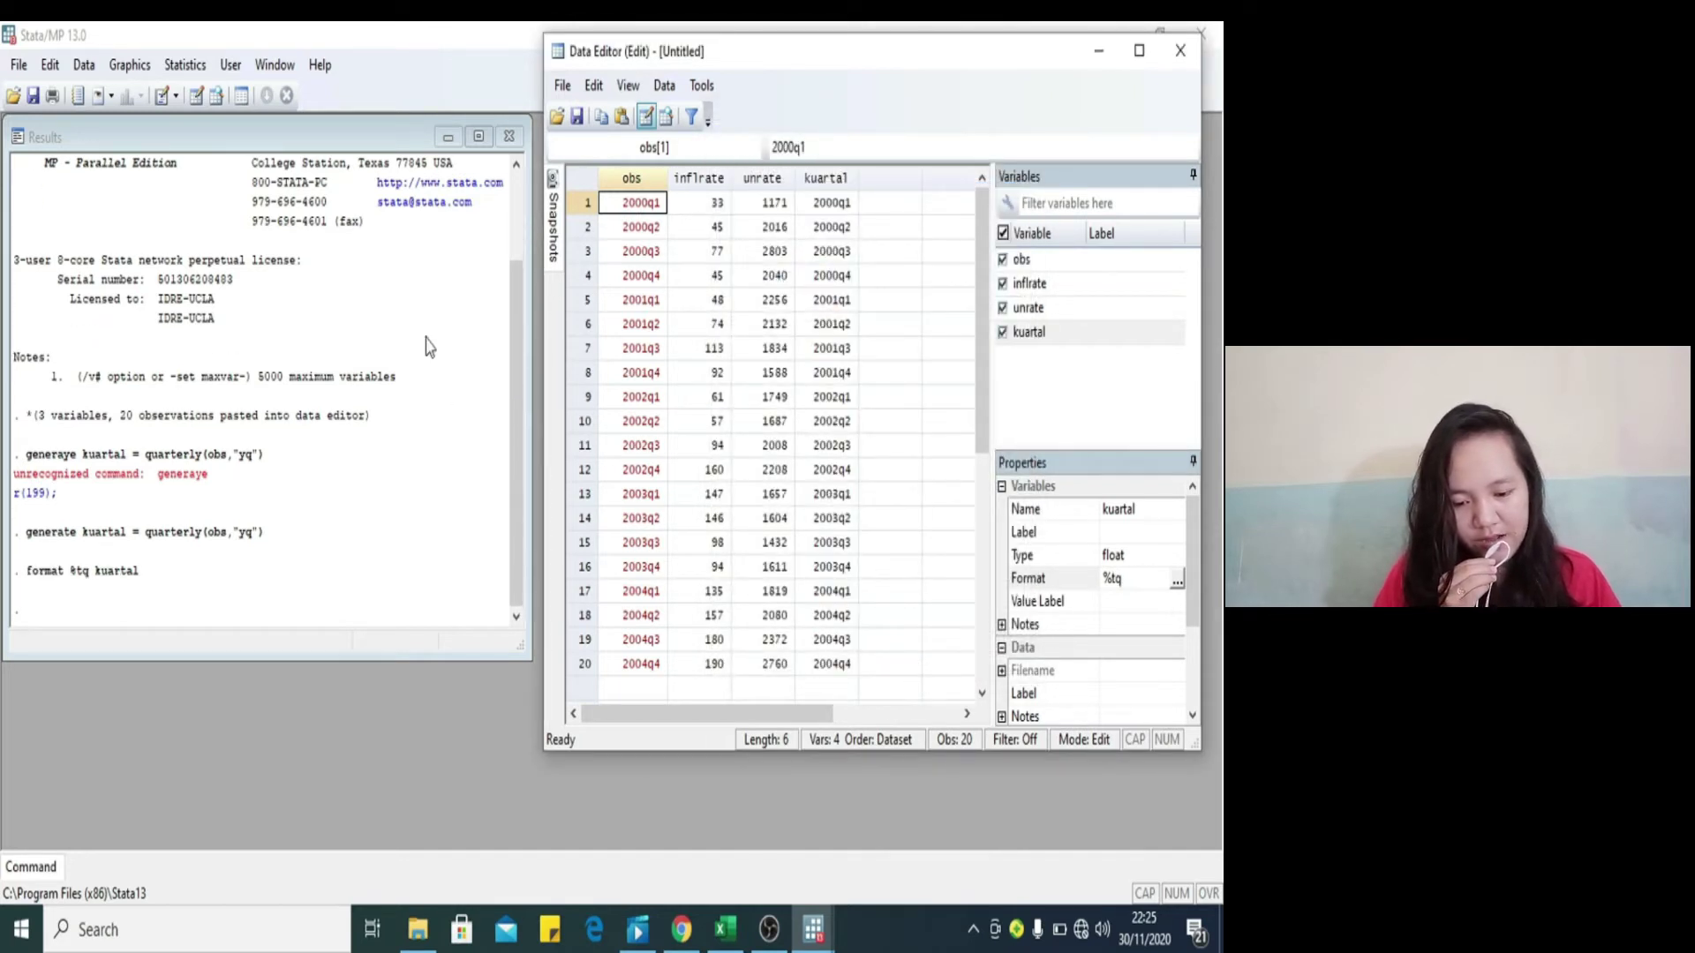
# Step: Declare the dataset as quarterly time-series data with kuartal as the time variable, and return to the Data Editor
pyautogui.click(181, 67)
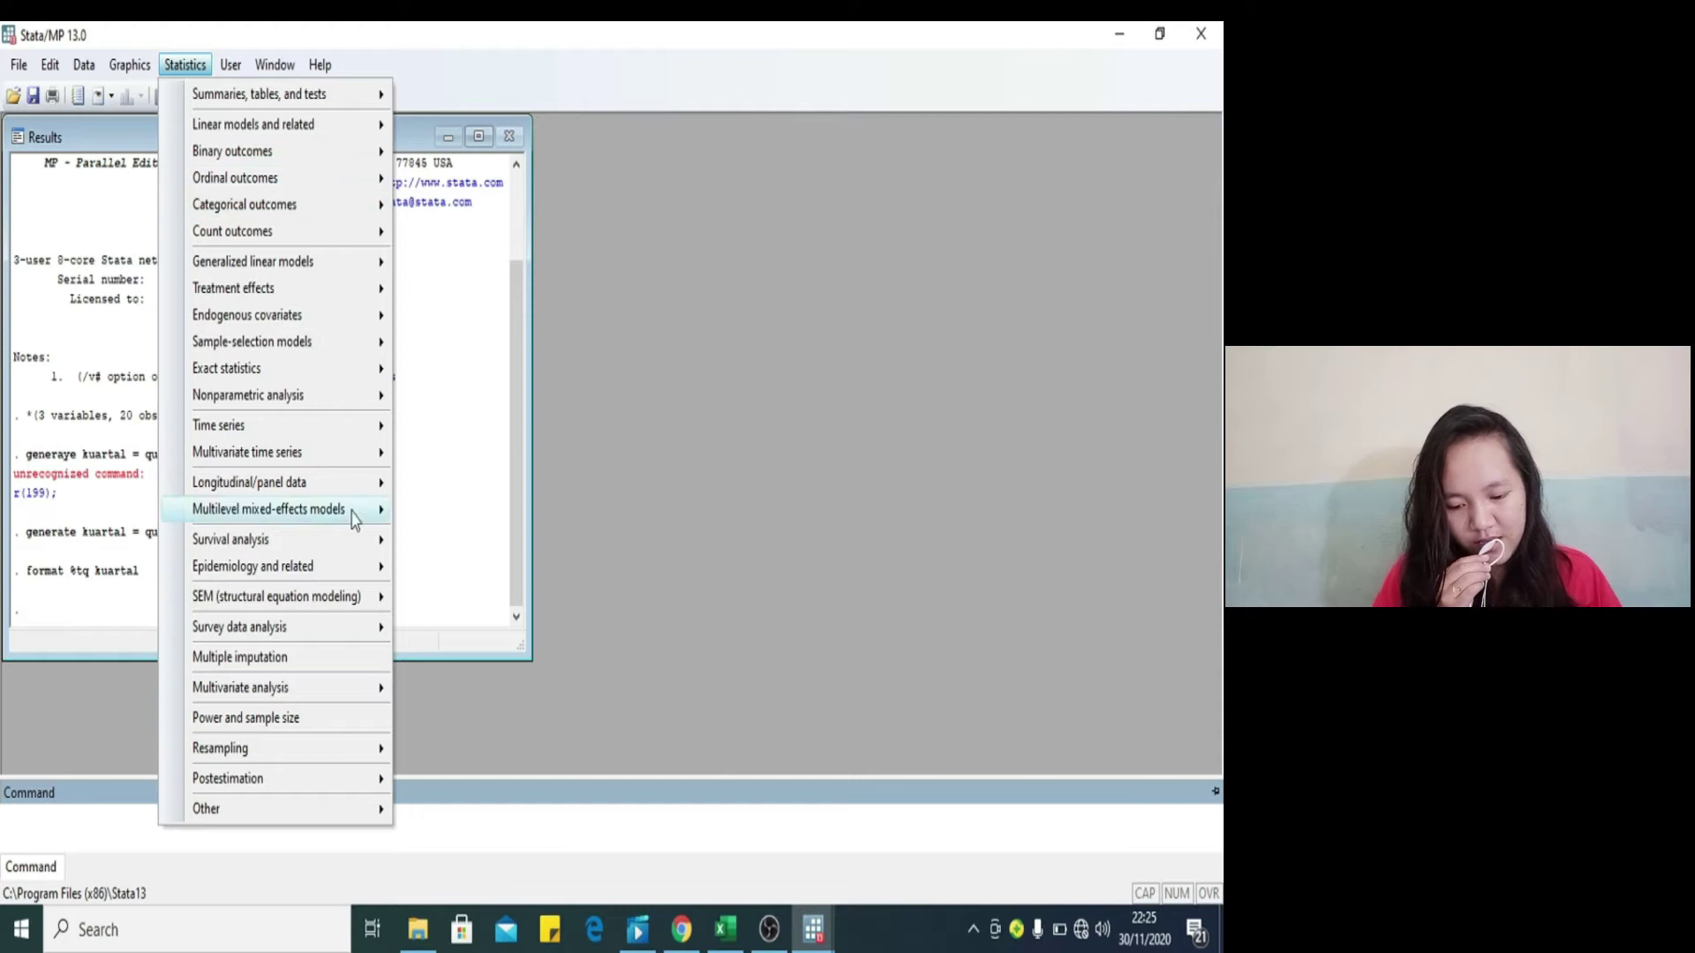
pyautogui.moveTo(351, 436)
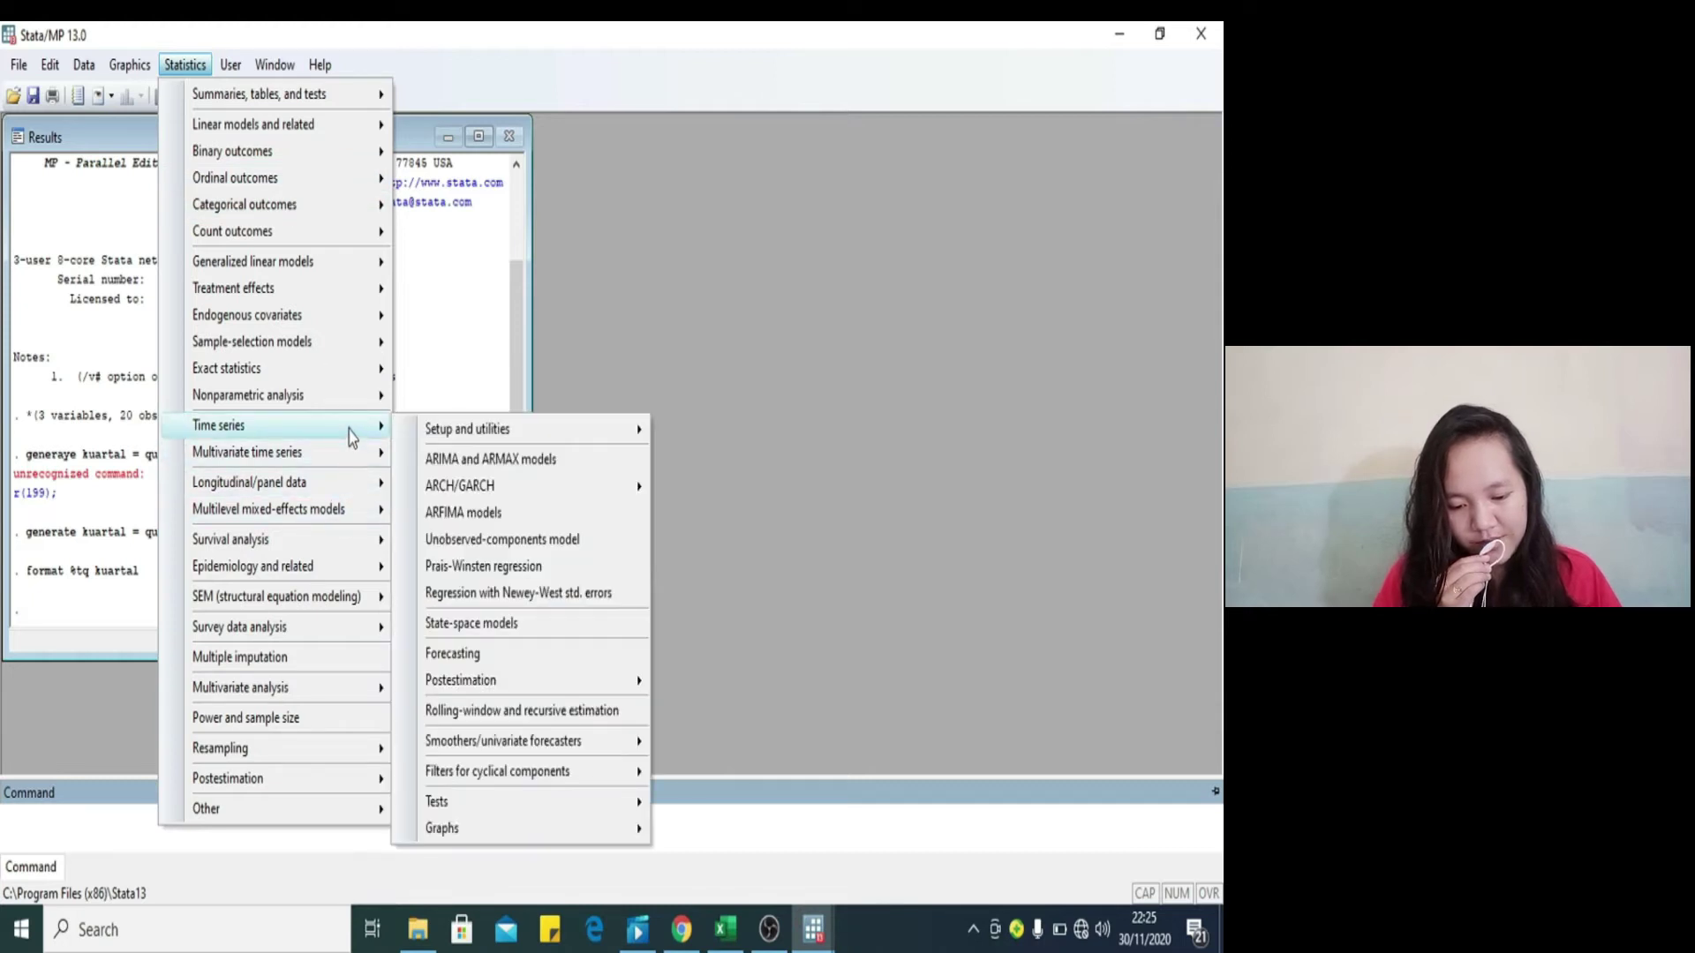
pyautogui.moveTo(447, 446)
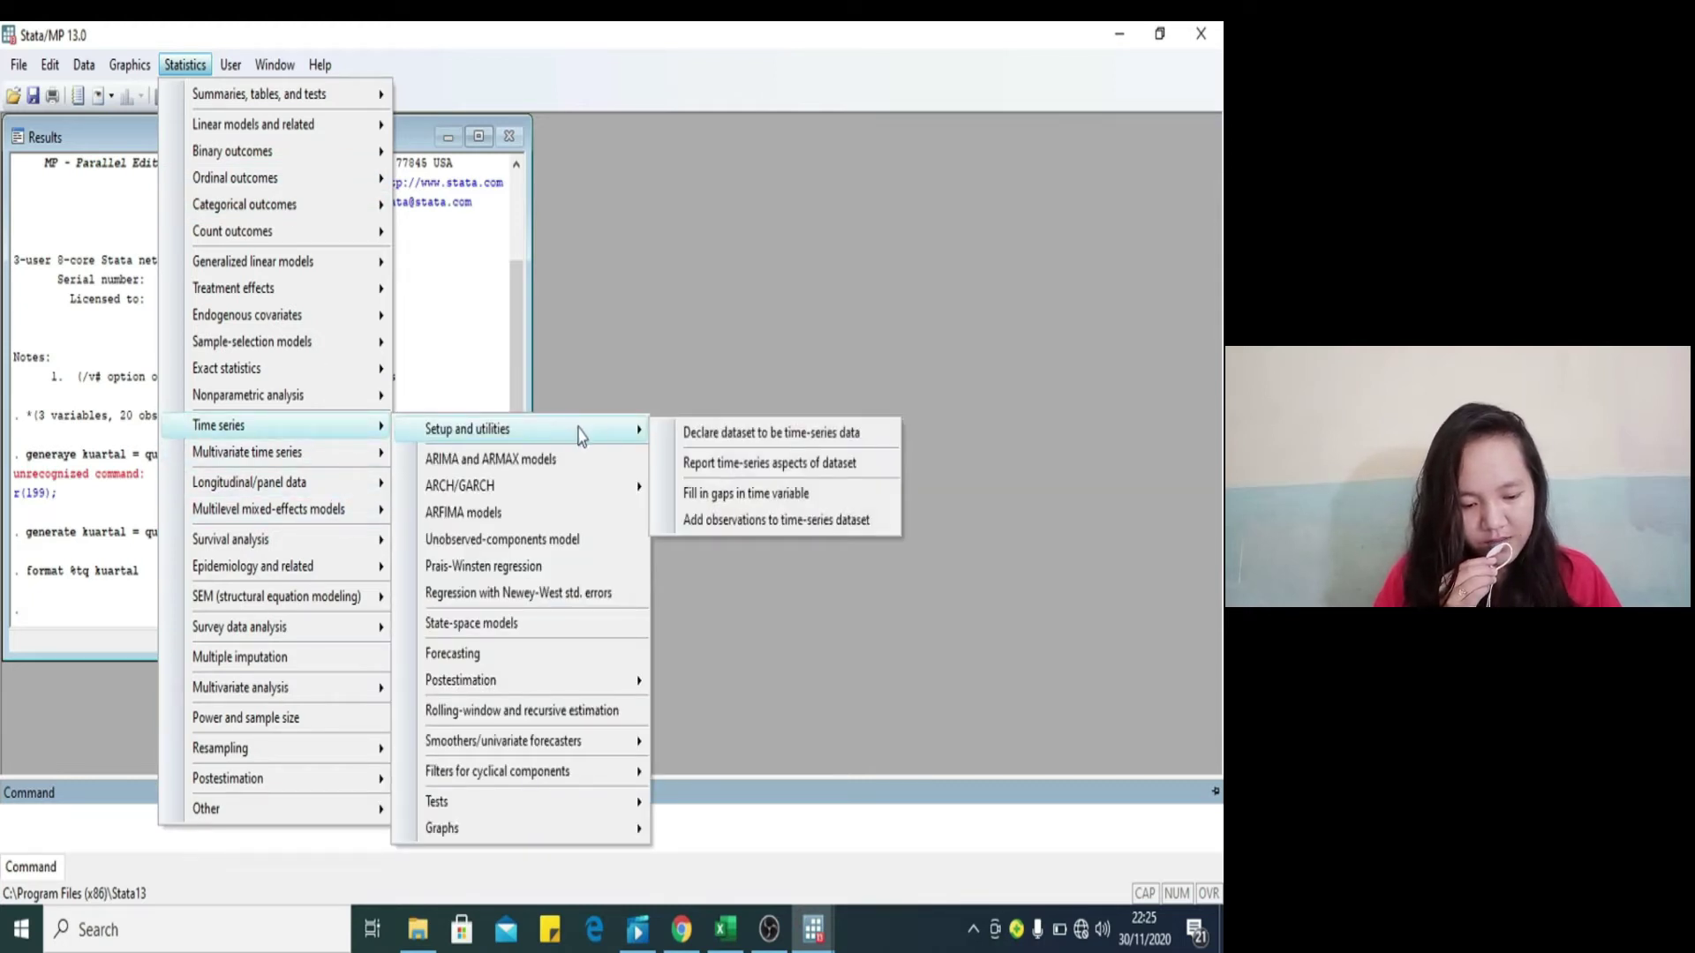
pyautogui.click(698, 434)
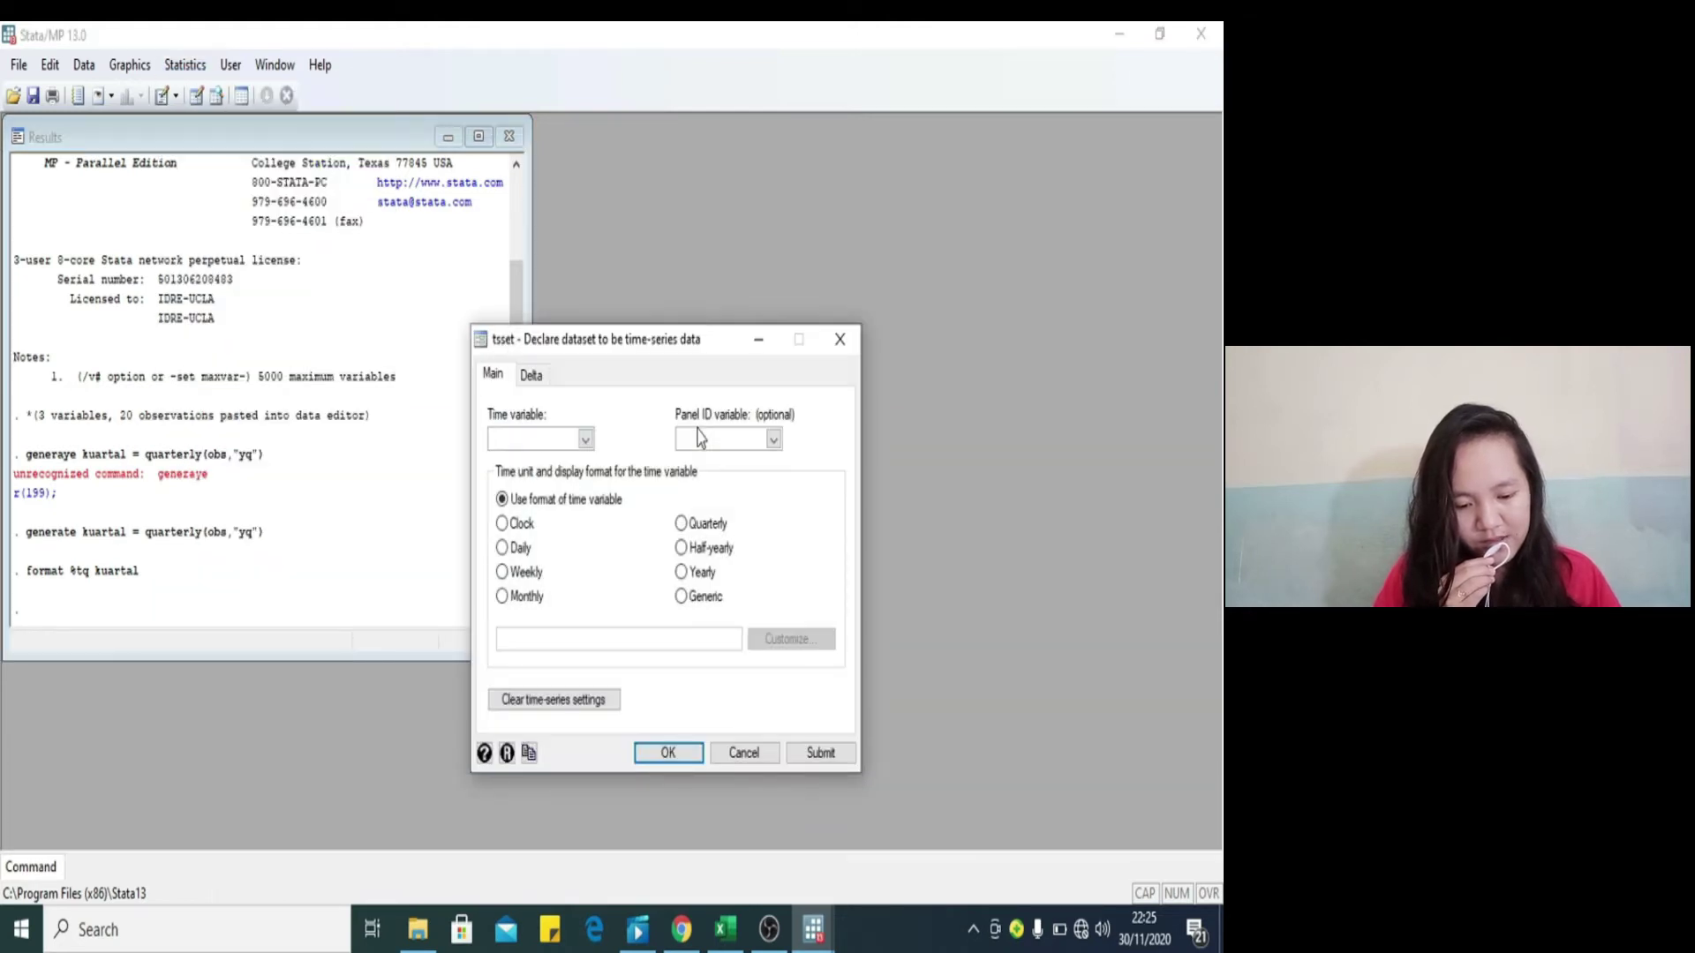
pyautogui.click(586, 438)
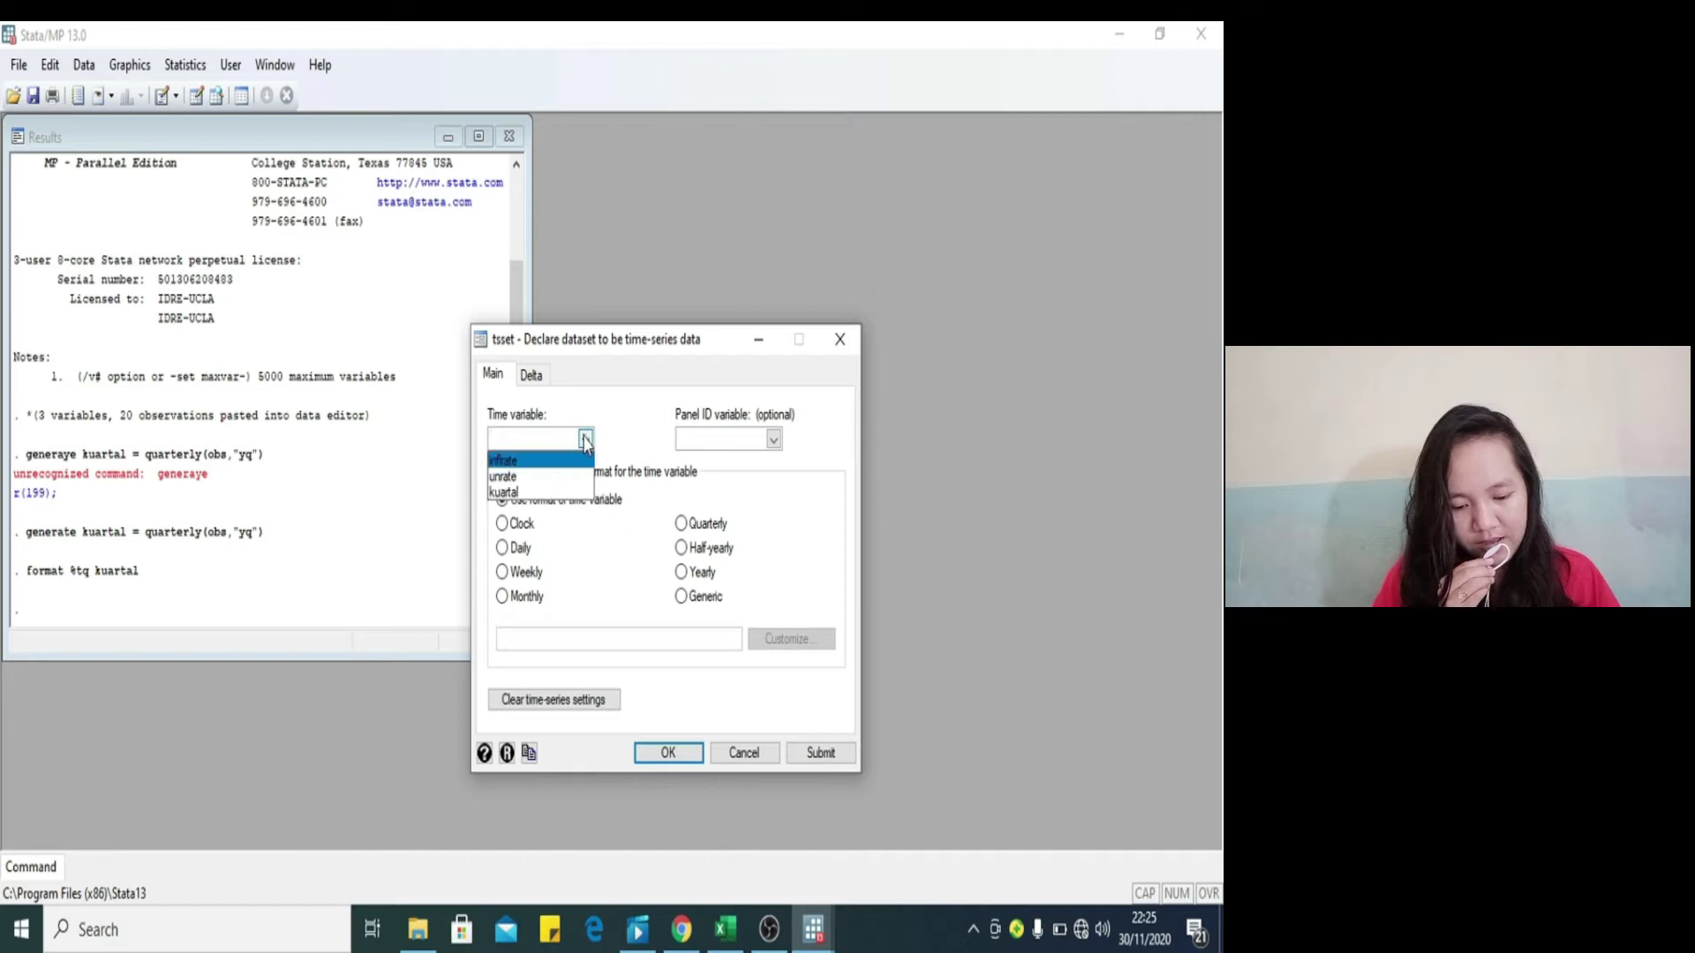
pyautogui.click(503, 492)
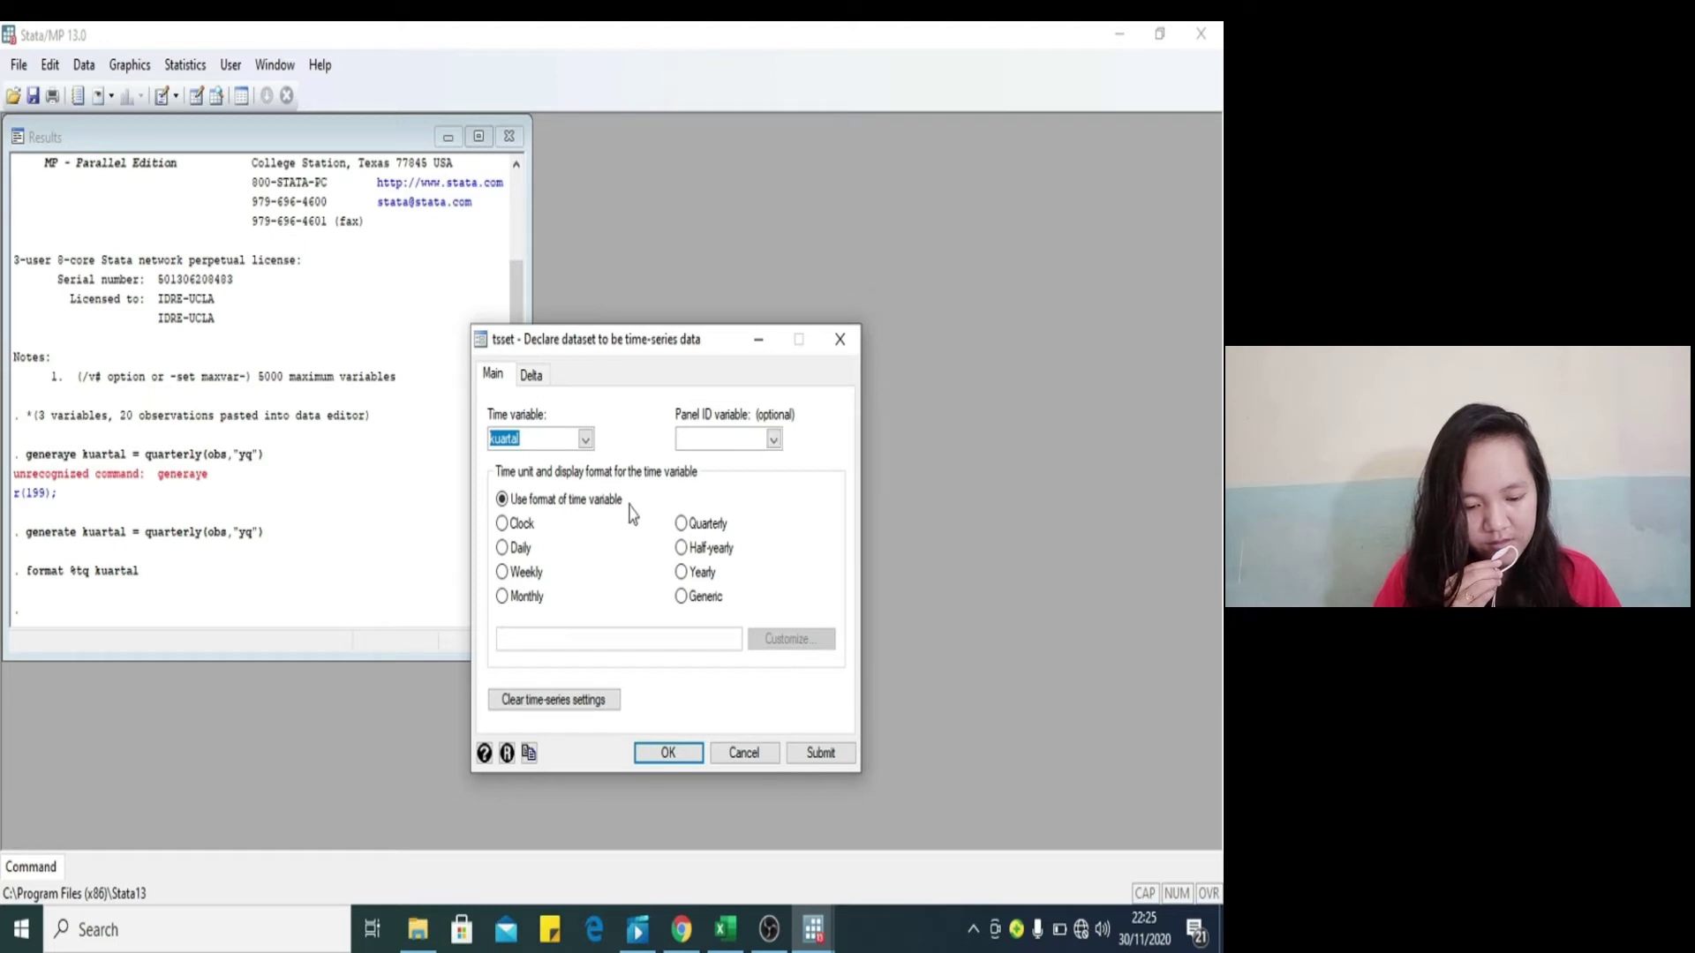
pyautogui.click(681, 525)
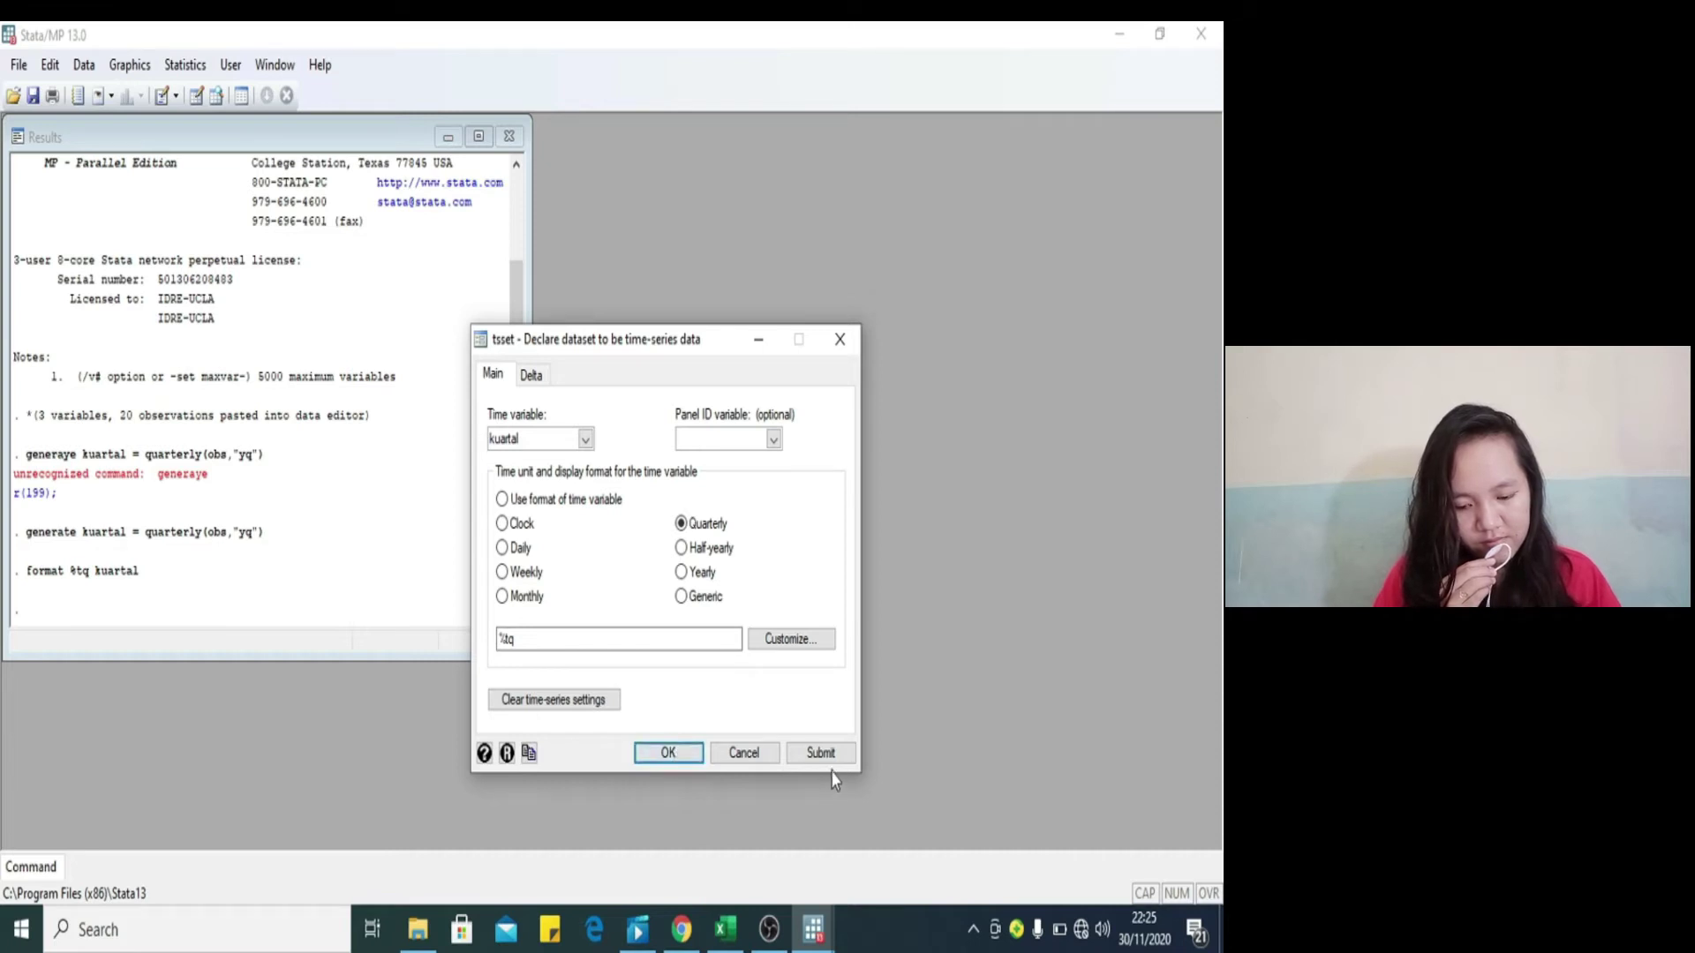
pyautogui.click(815, 754)
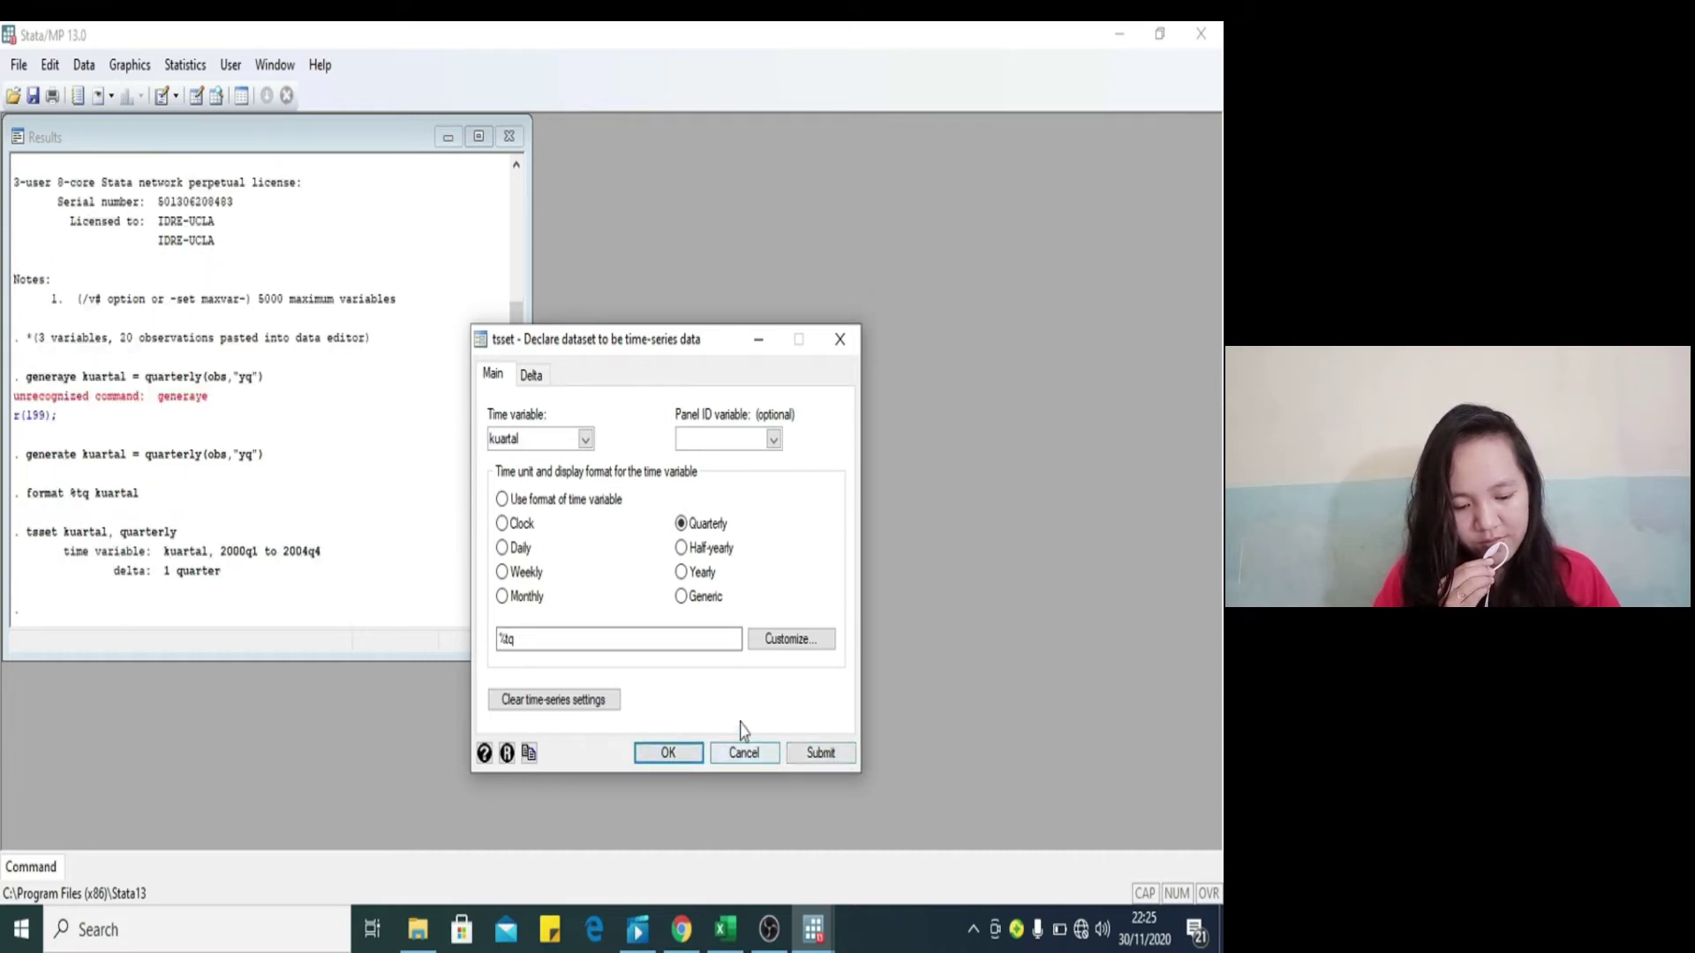
pyautogui.click(702, 752)
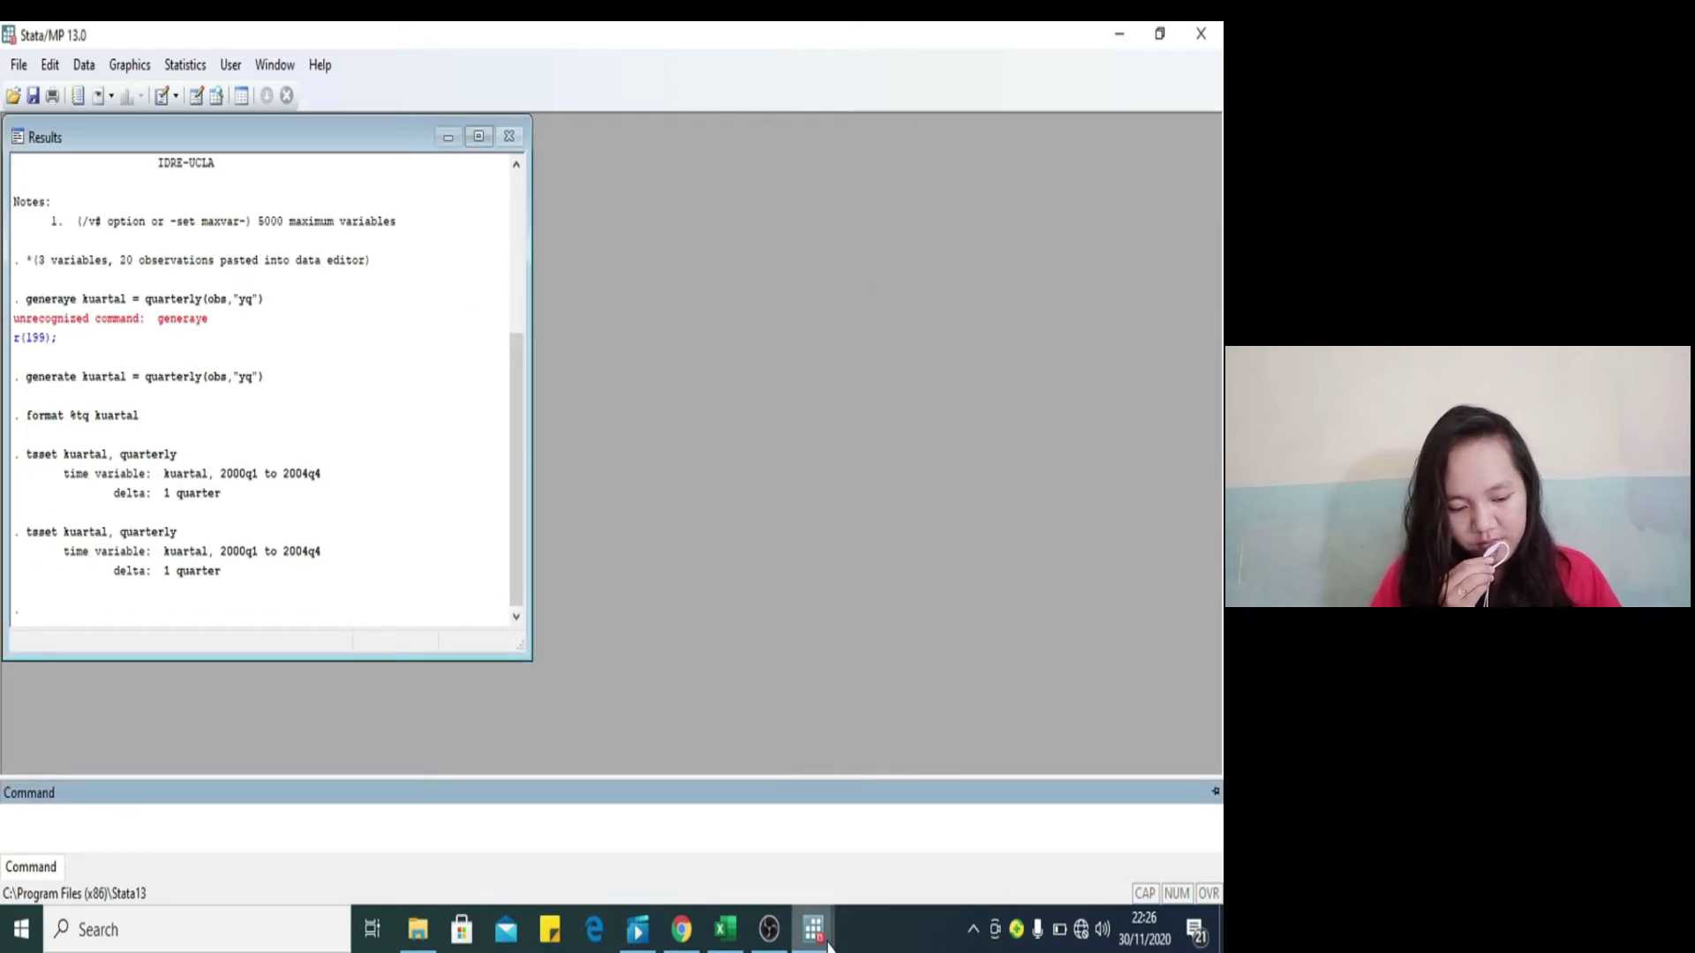
pyautogui.moveTo(827, 946)
pyautogui.click(881, 882)
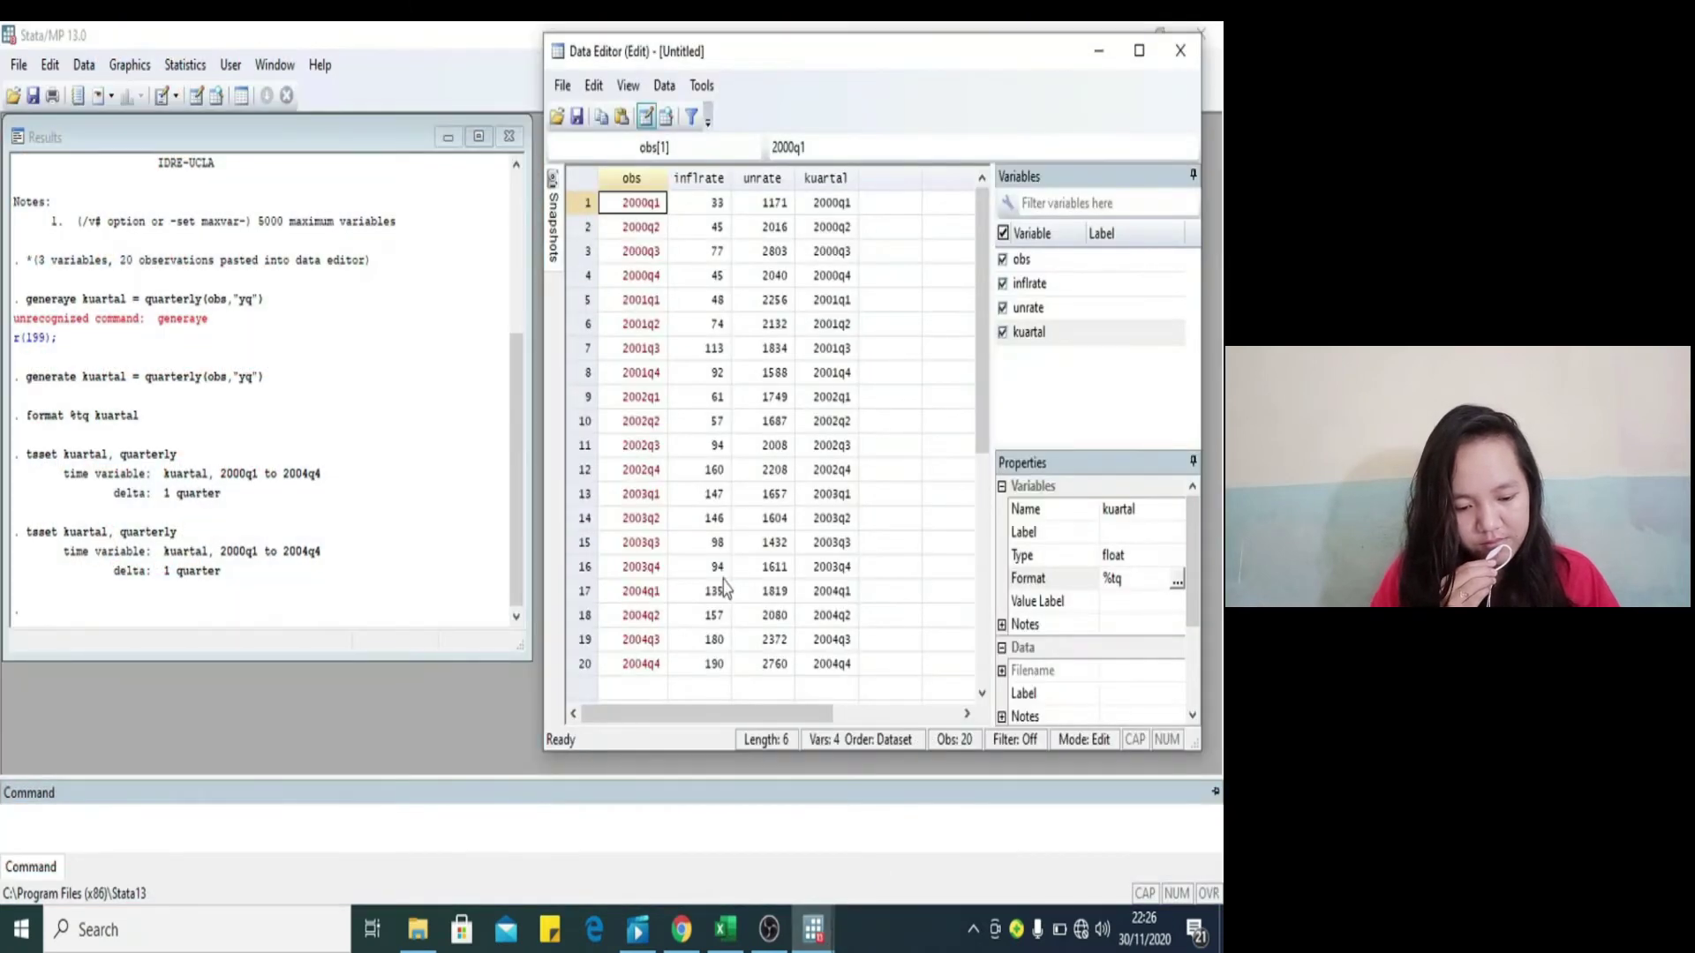
pyautogui.click(609, 446)
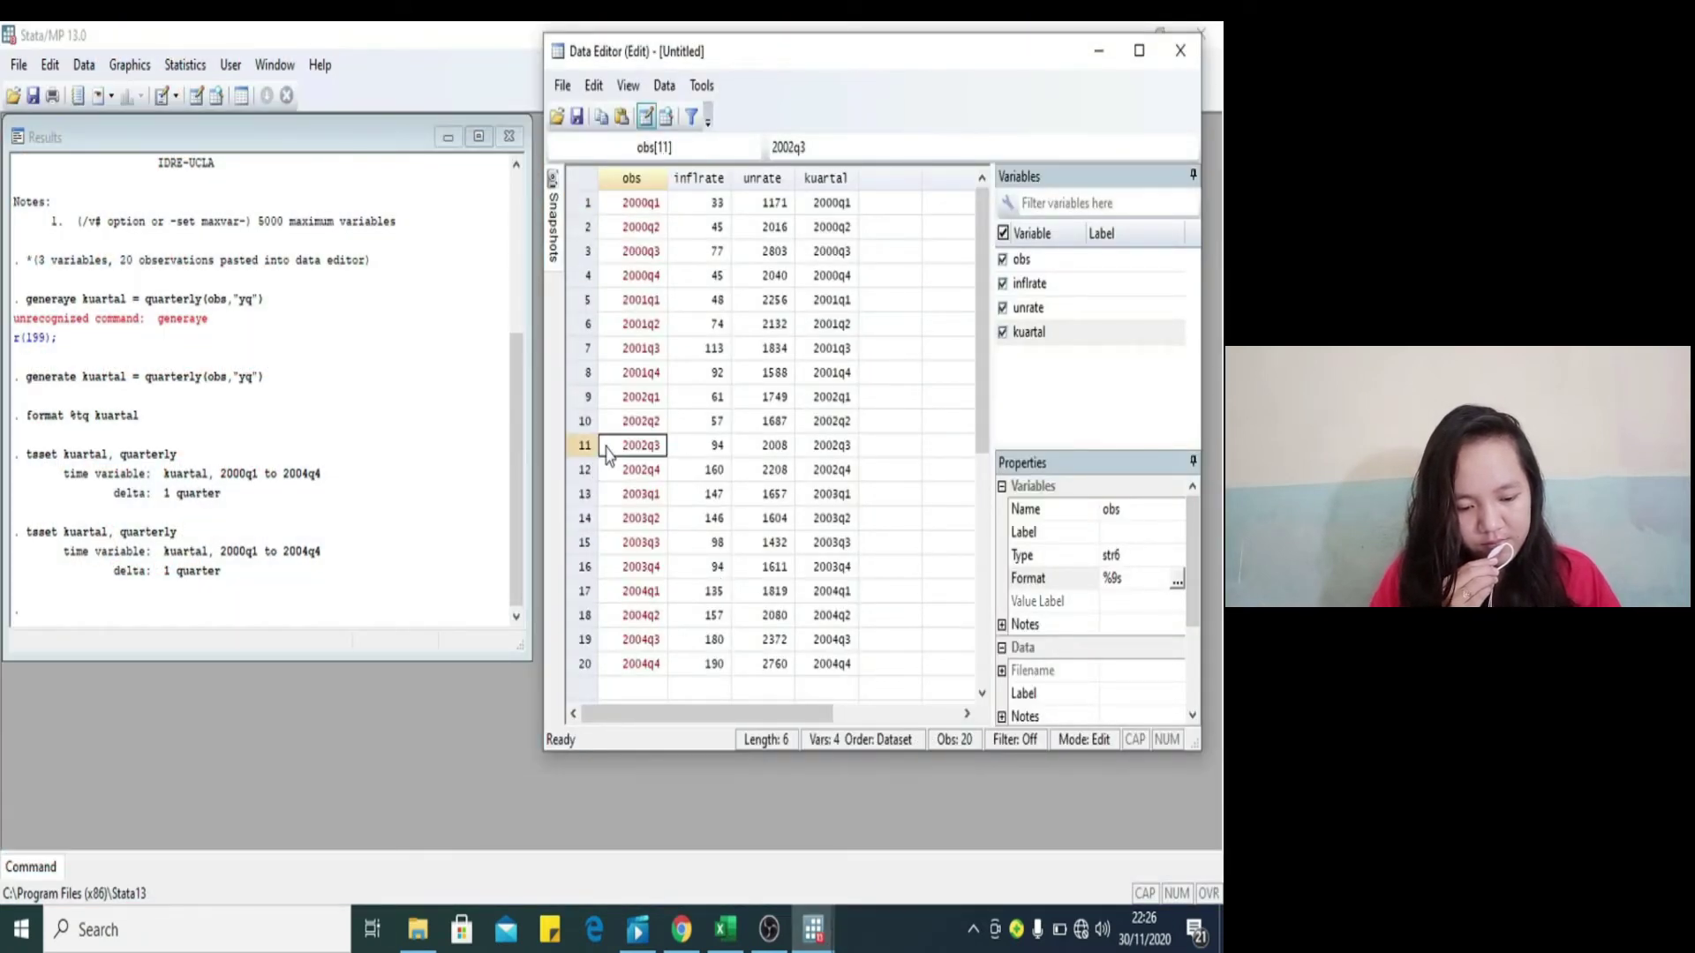
pyautogui.hotkey('shift', 'Right')
pyautogui.hotkey('shift', 'Right')
pyautogui.hotkey('shift', 'Right')
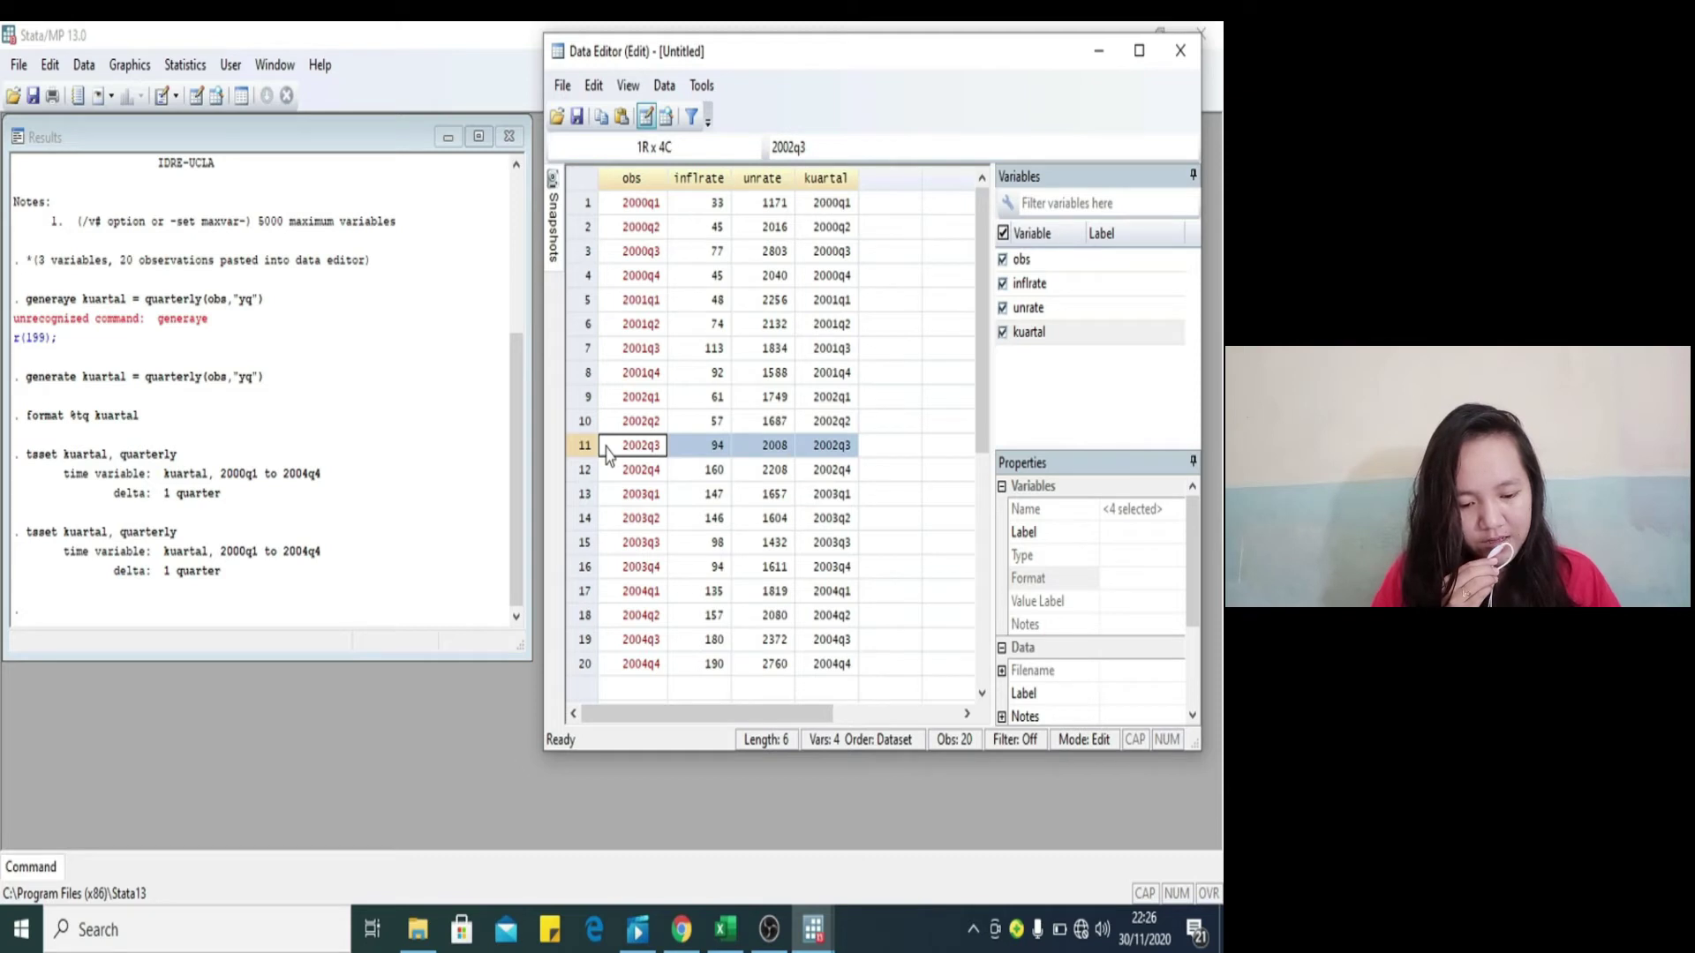
pyautogui.hotkey('shift', 'Down')
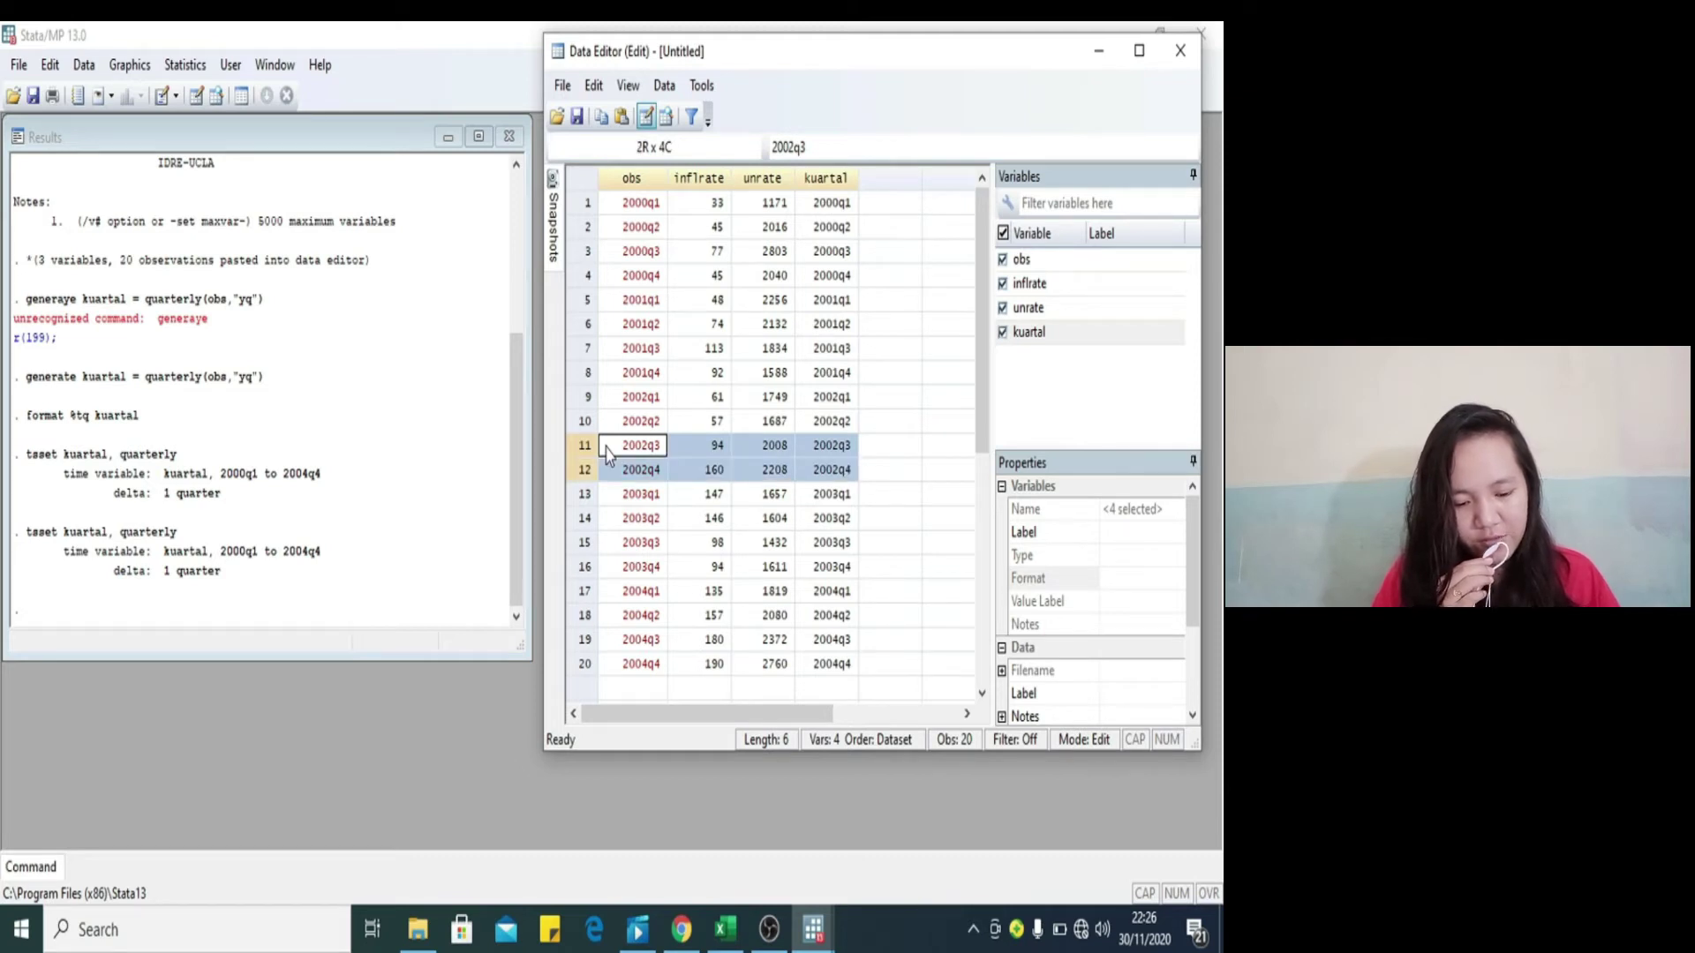
pyautogui.rightClick(588, 451)
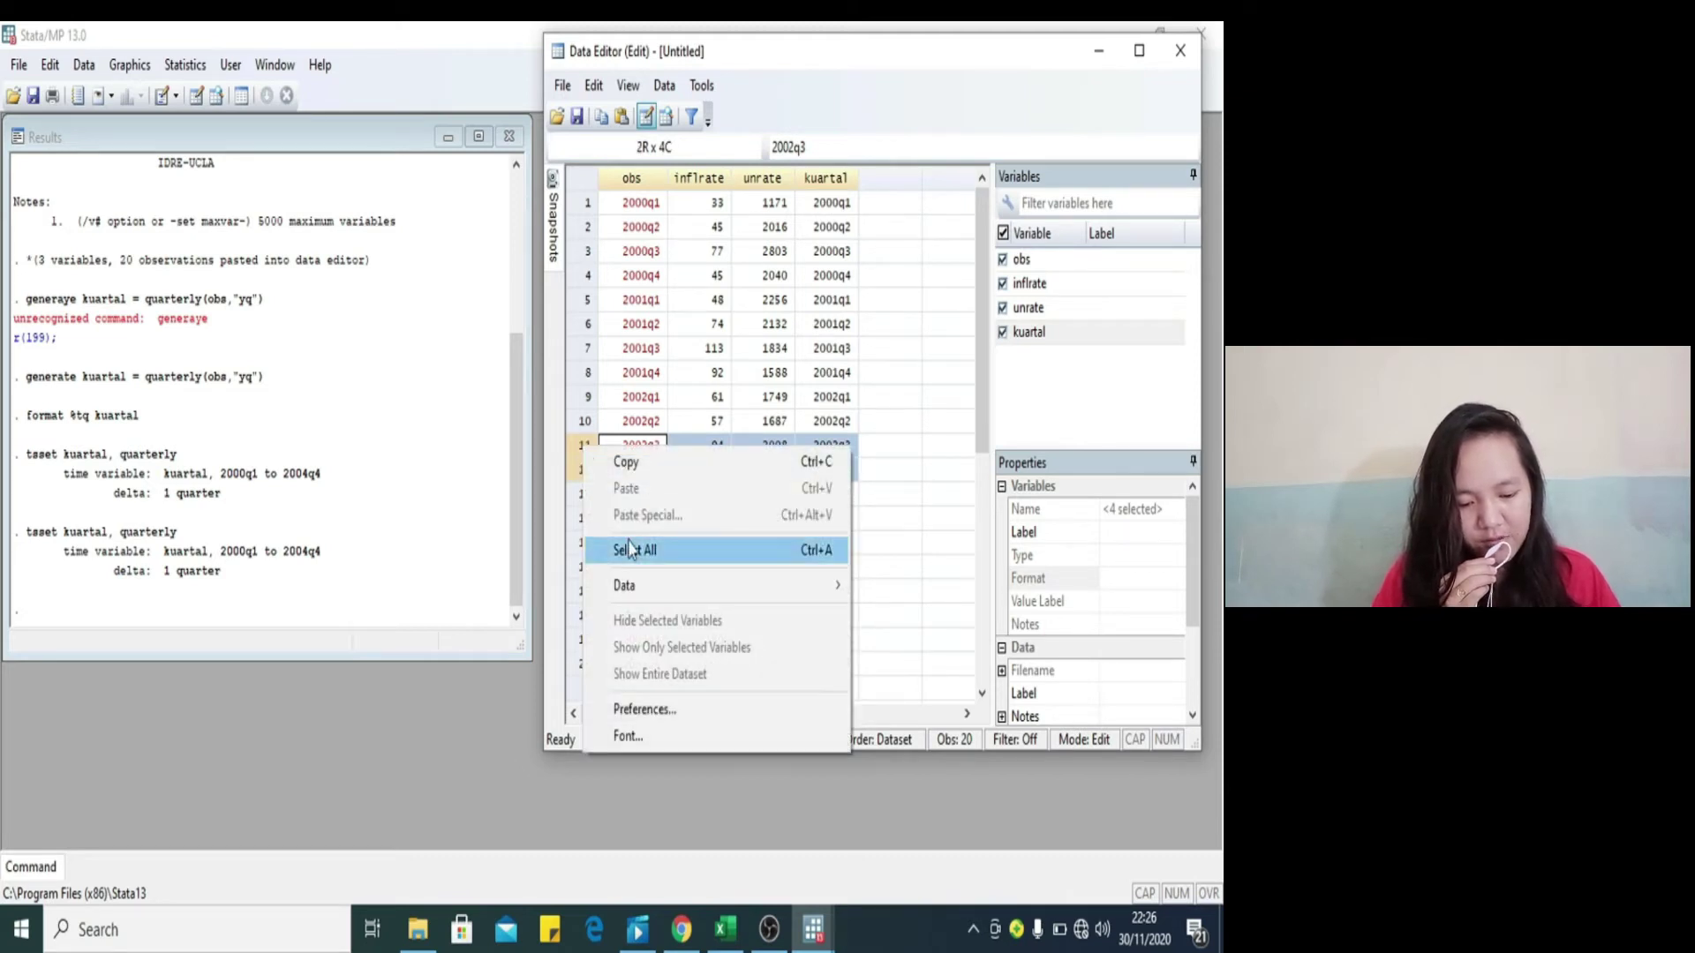
pyautogui.moveTo(639, 586)
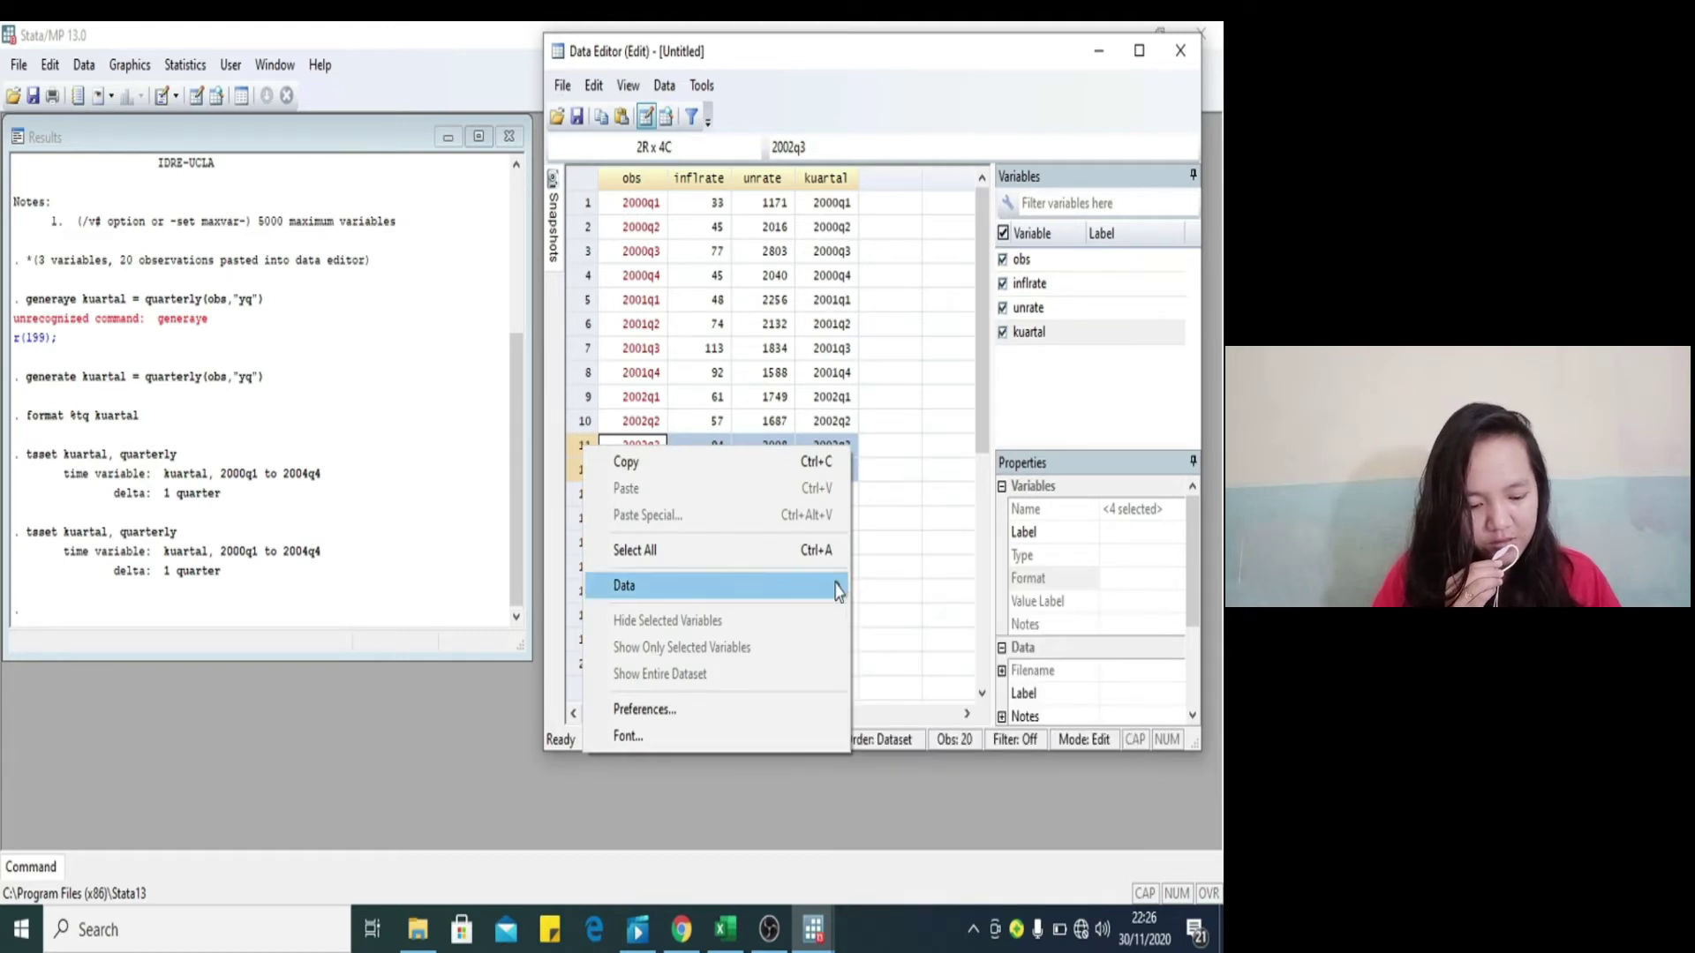
pyautogui.moveTo(837, 590)
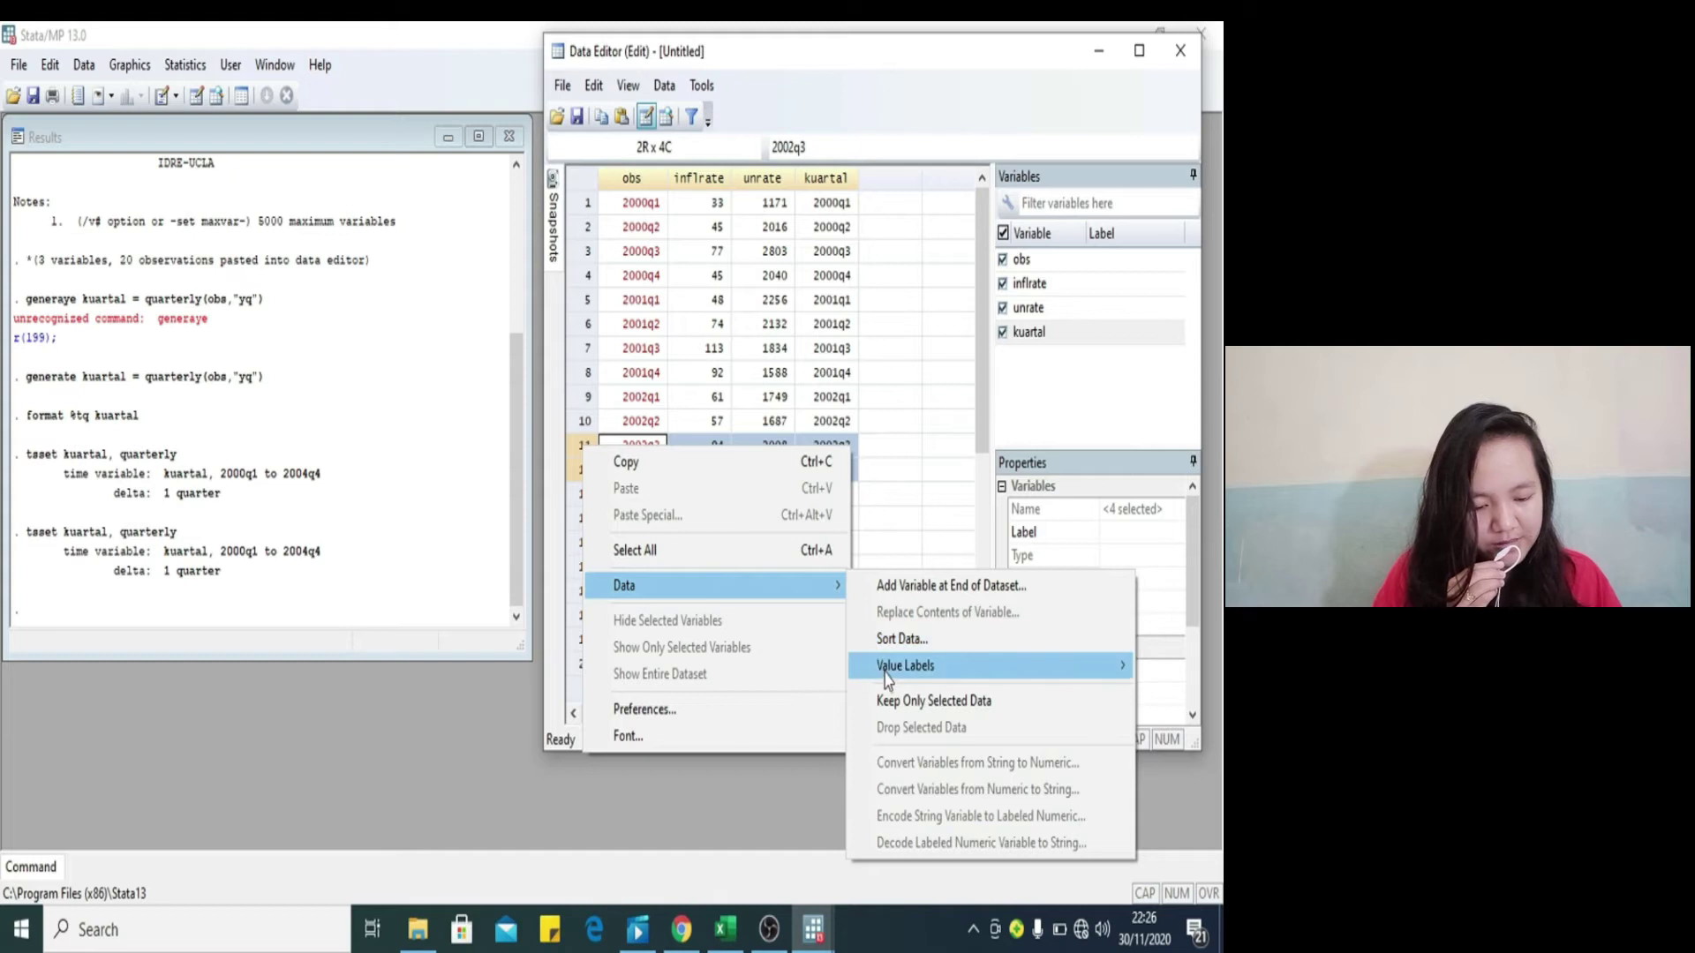
pyautogui.moveTo(886, 676)
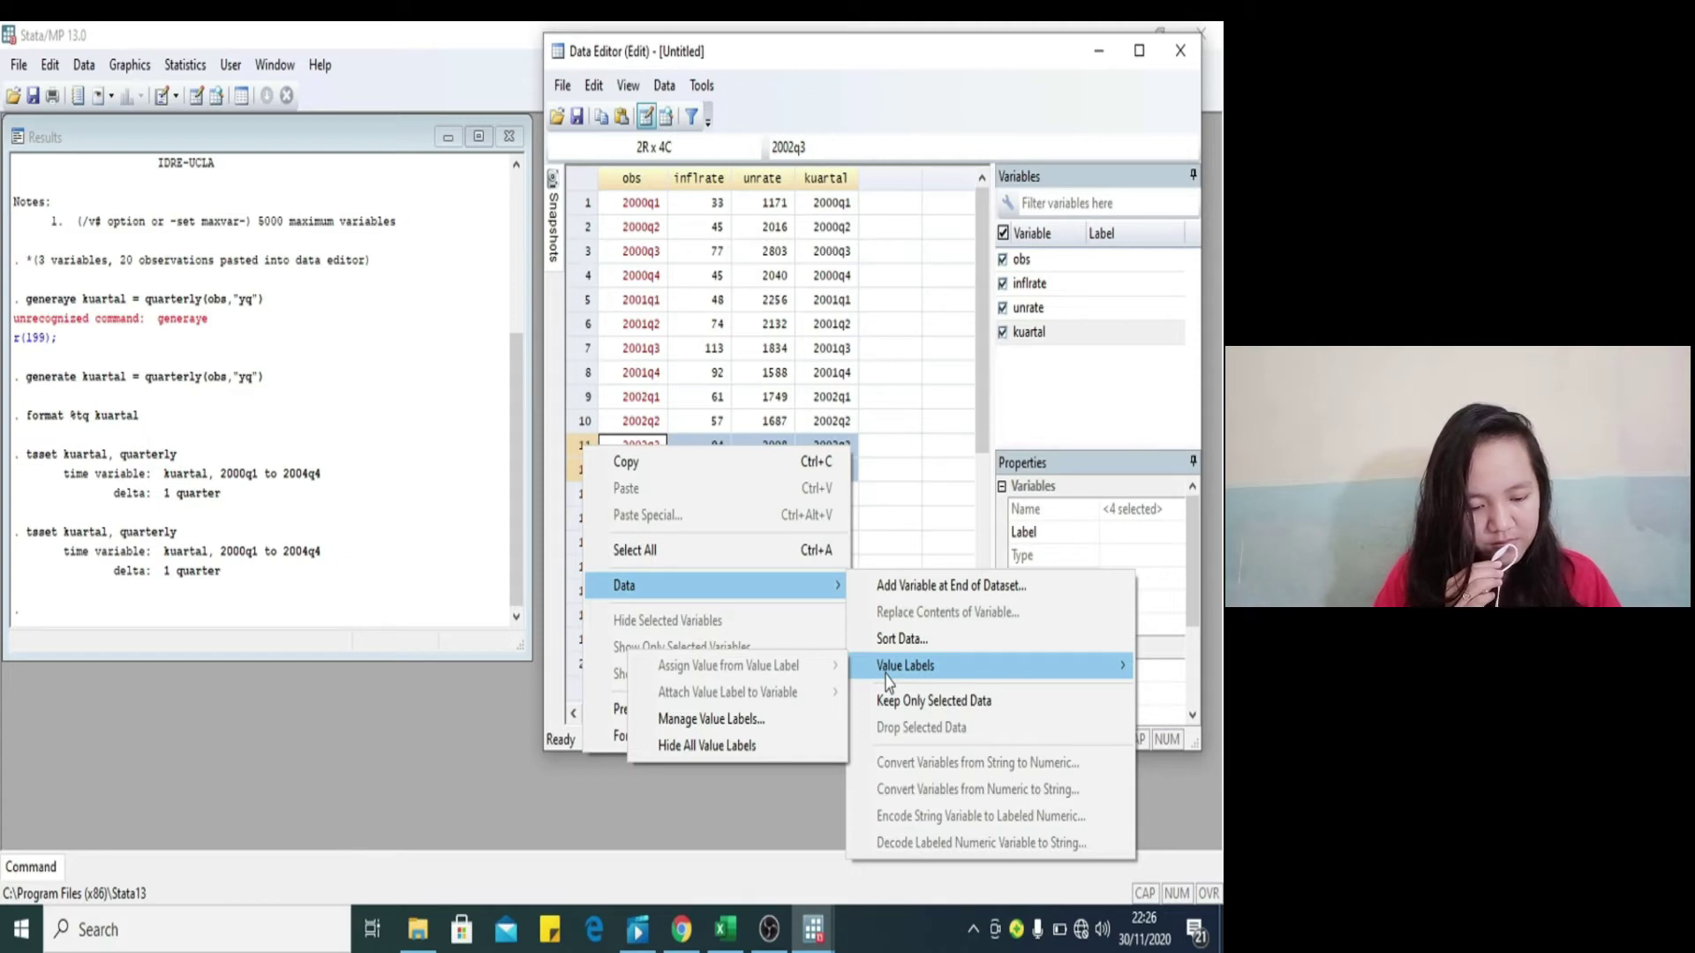
pyautogui.click(889, 493)
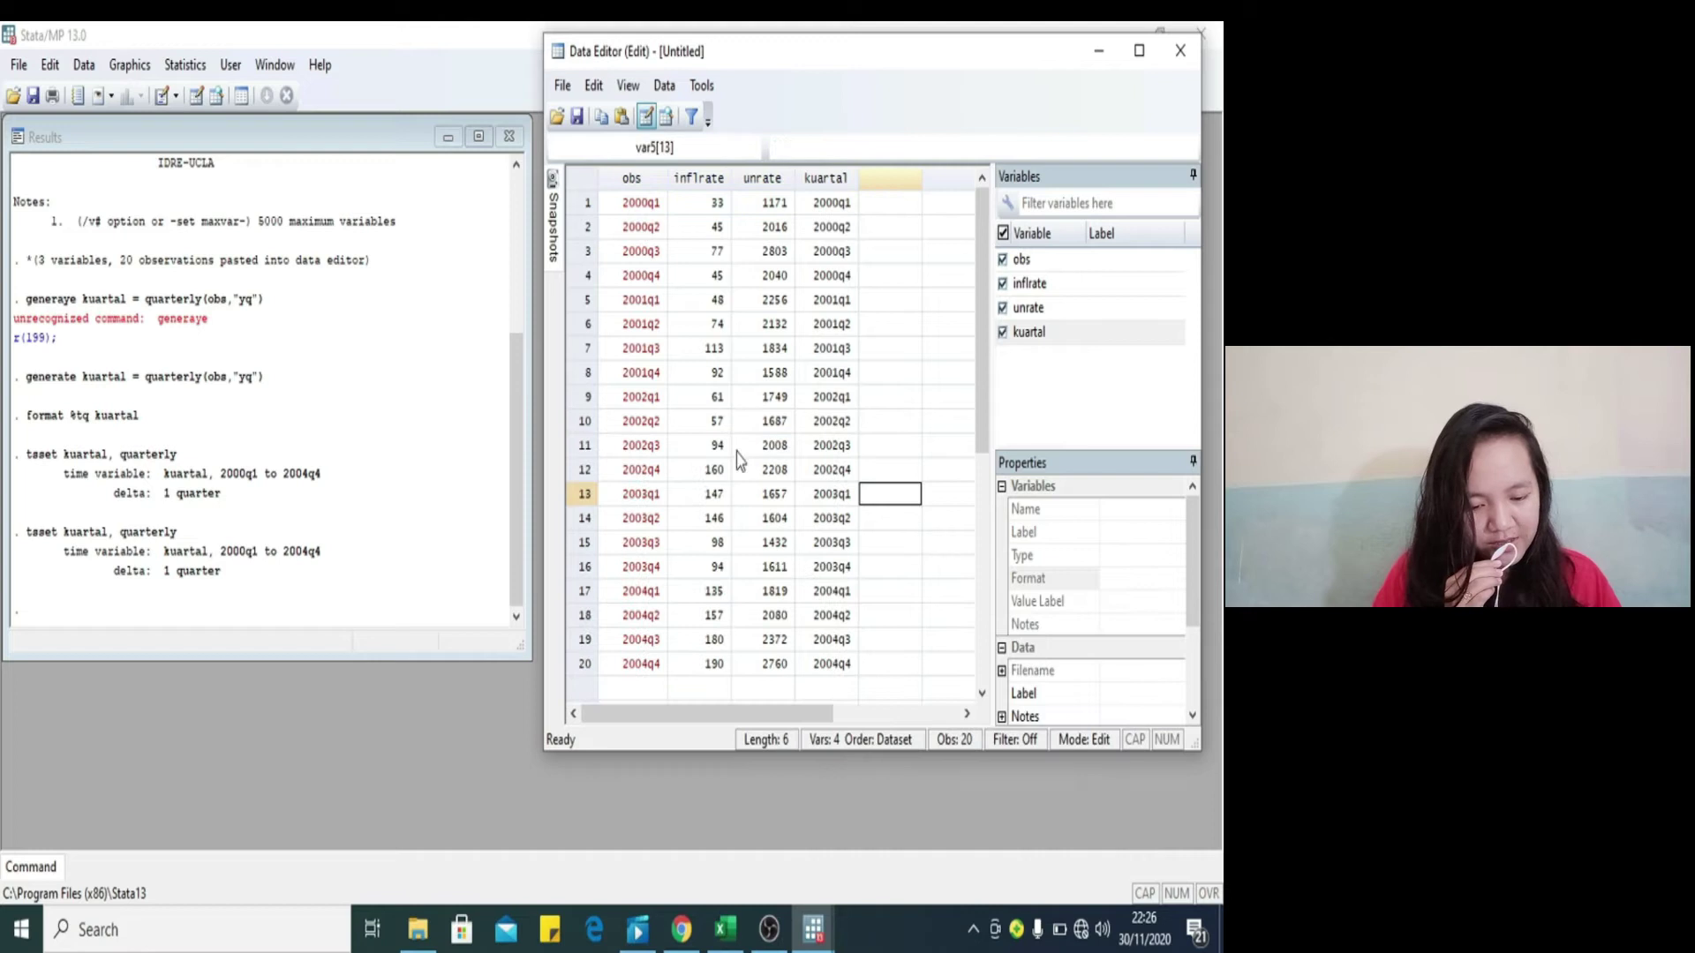
# Step: Drop observations 11 and 12 (2002q3 and 2002q4) from the dataset
pyautogui.click(579, 445)
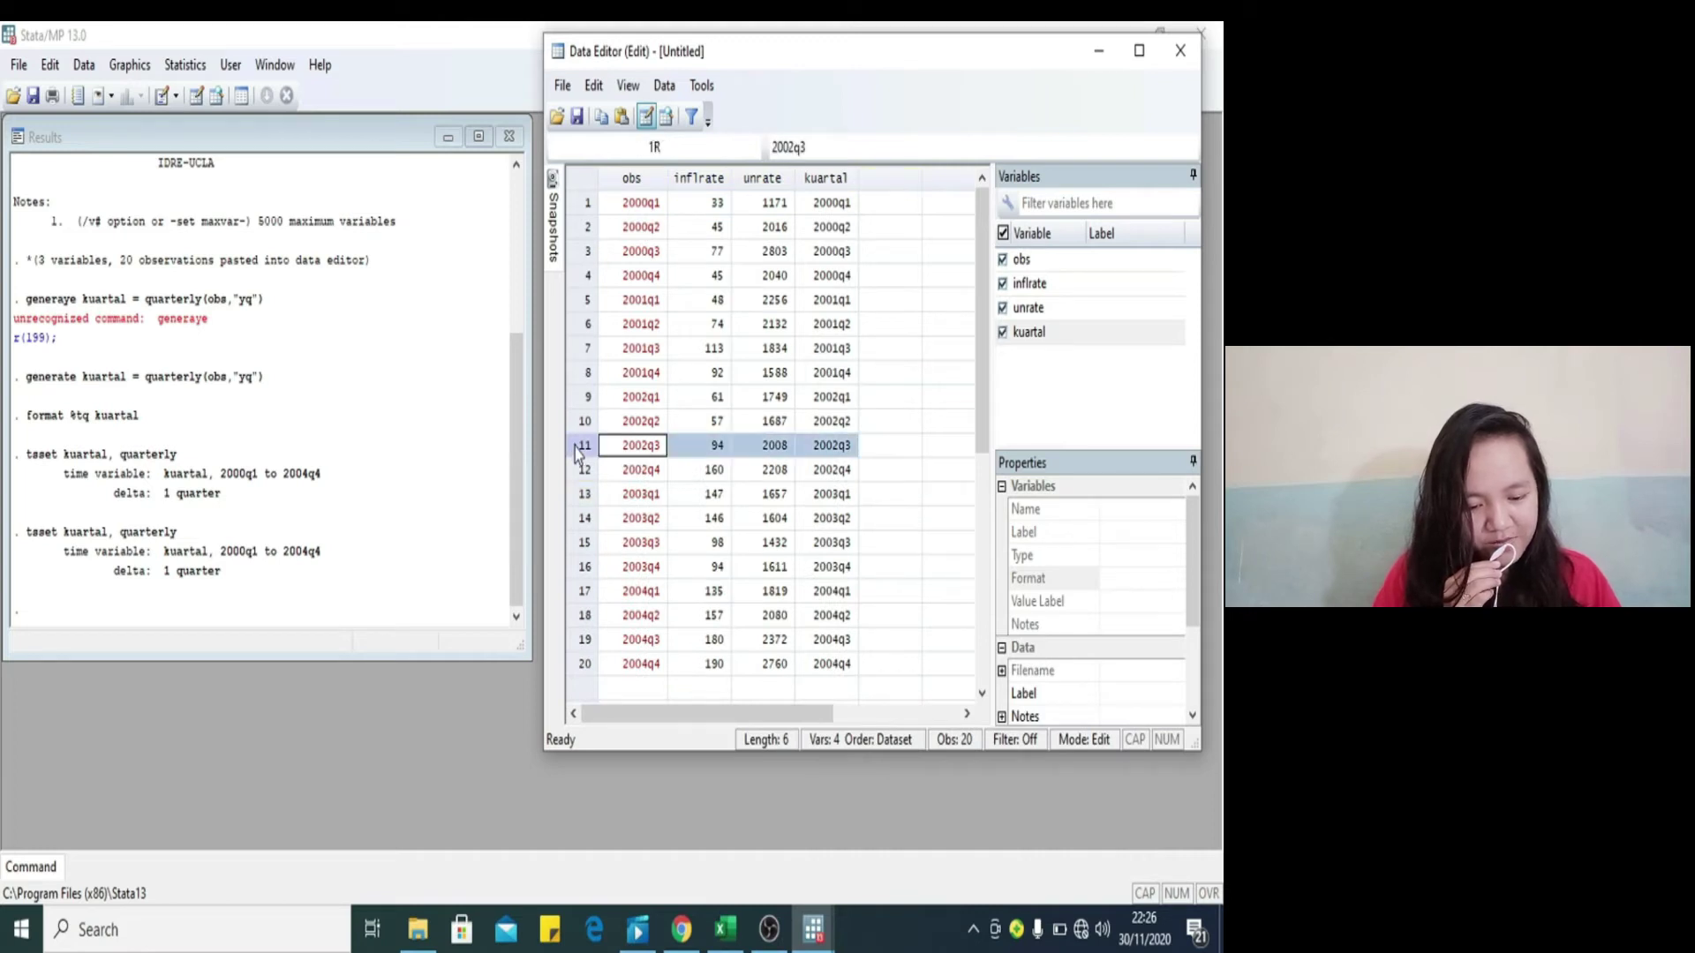
pyautogui.hotkey('shift', 'Down')
pyautogui.rightClick(576, 455)
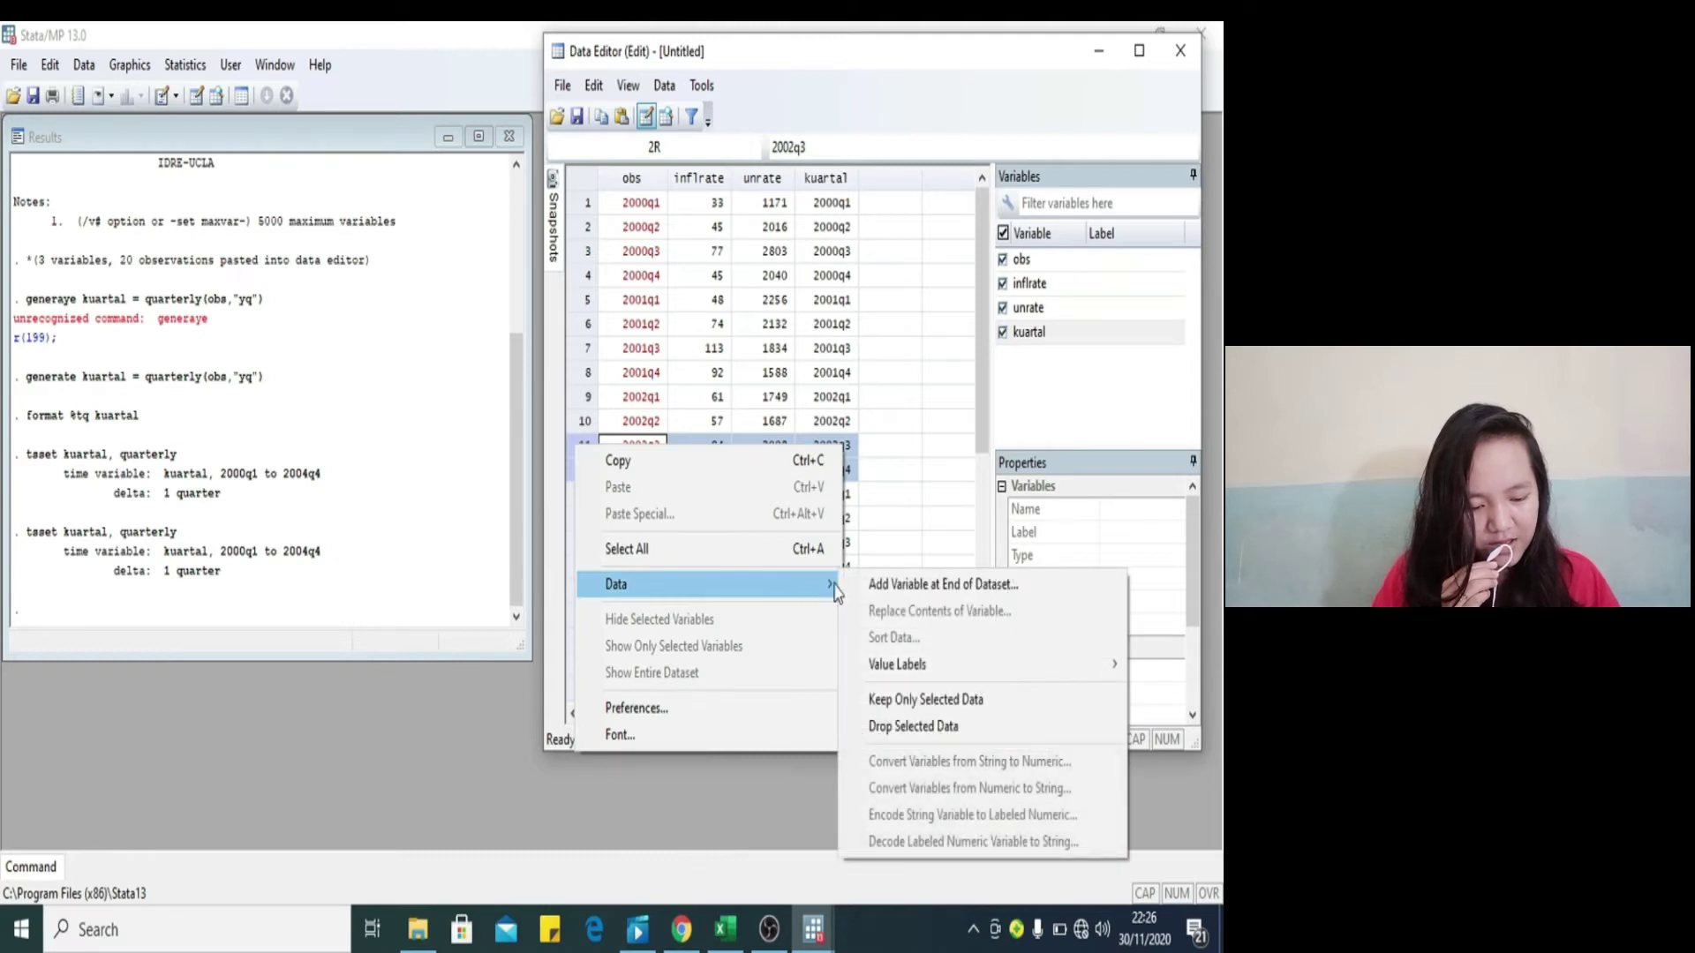
pyautogui.click(887, 729)
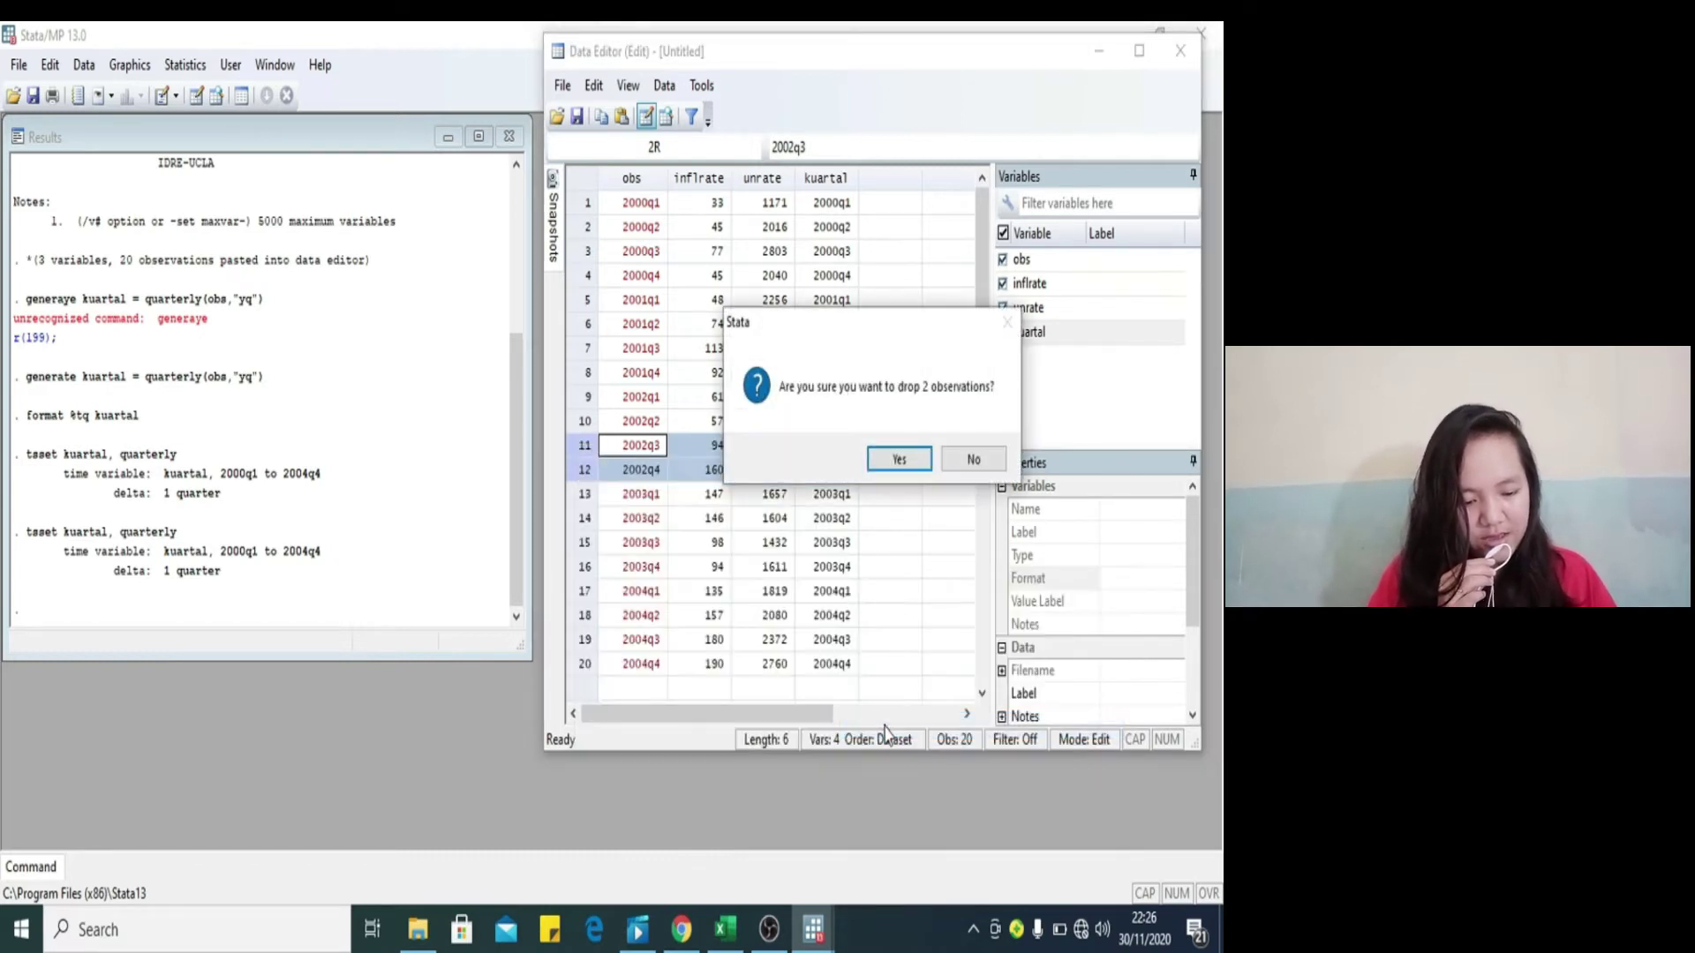
pyautogui.click(897, 460)
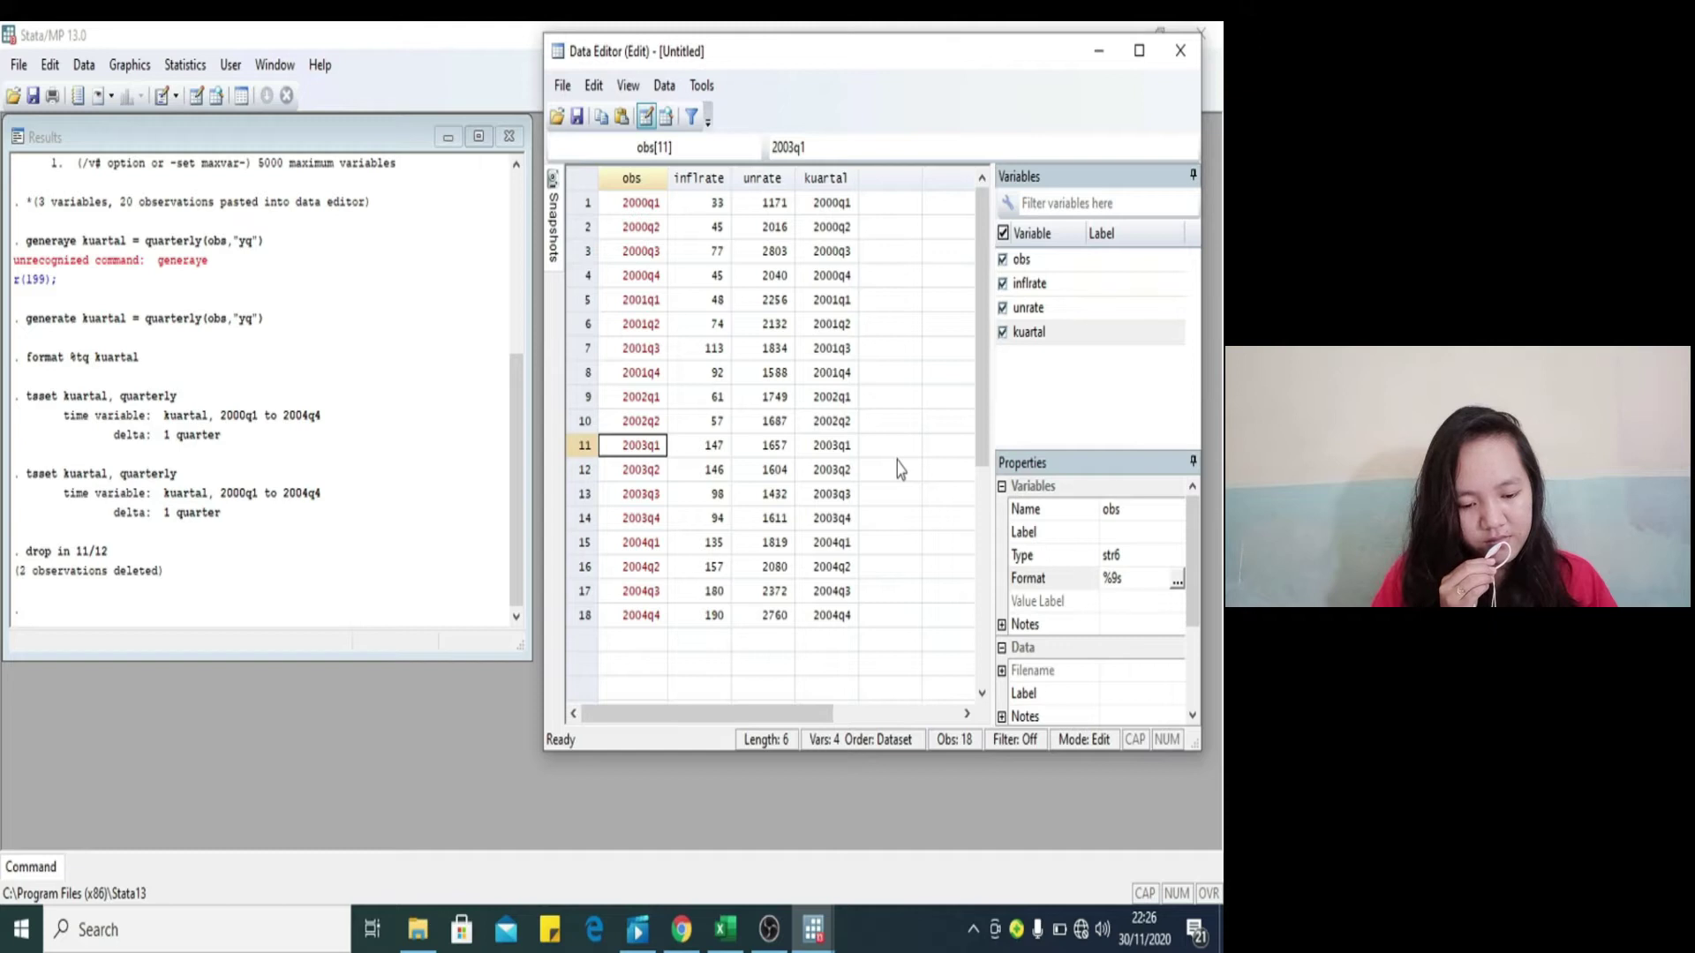
# Step: Fill in the gaps in the time variable, balancing values across panels, and bring up the Data Editor
pyautogui.click(196, 71)
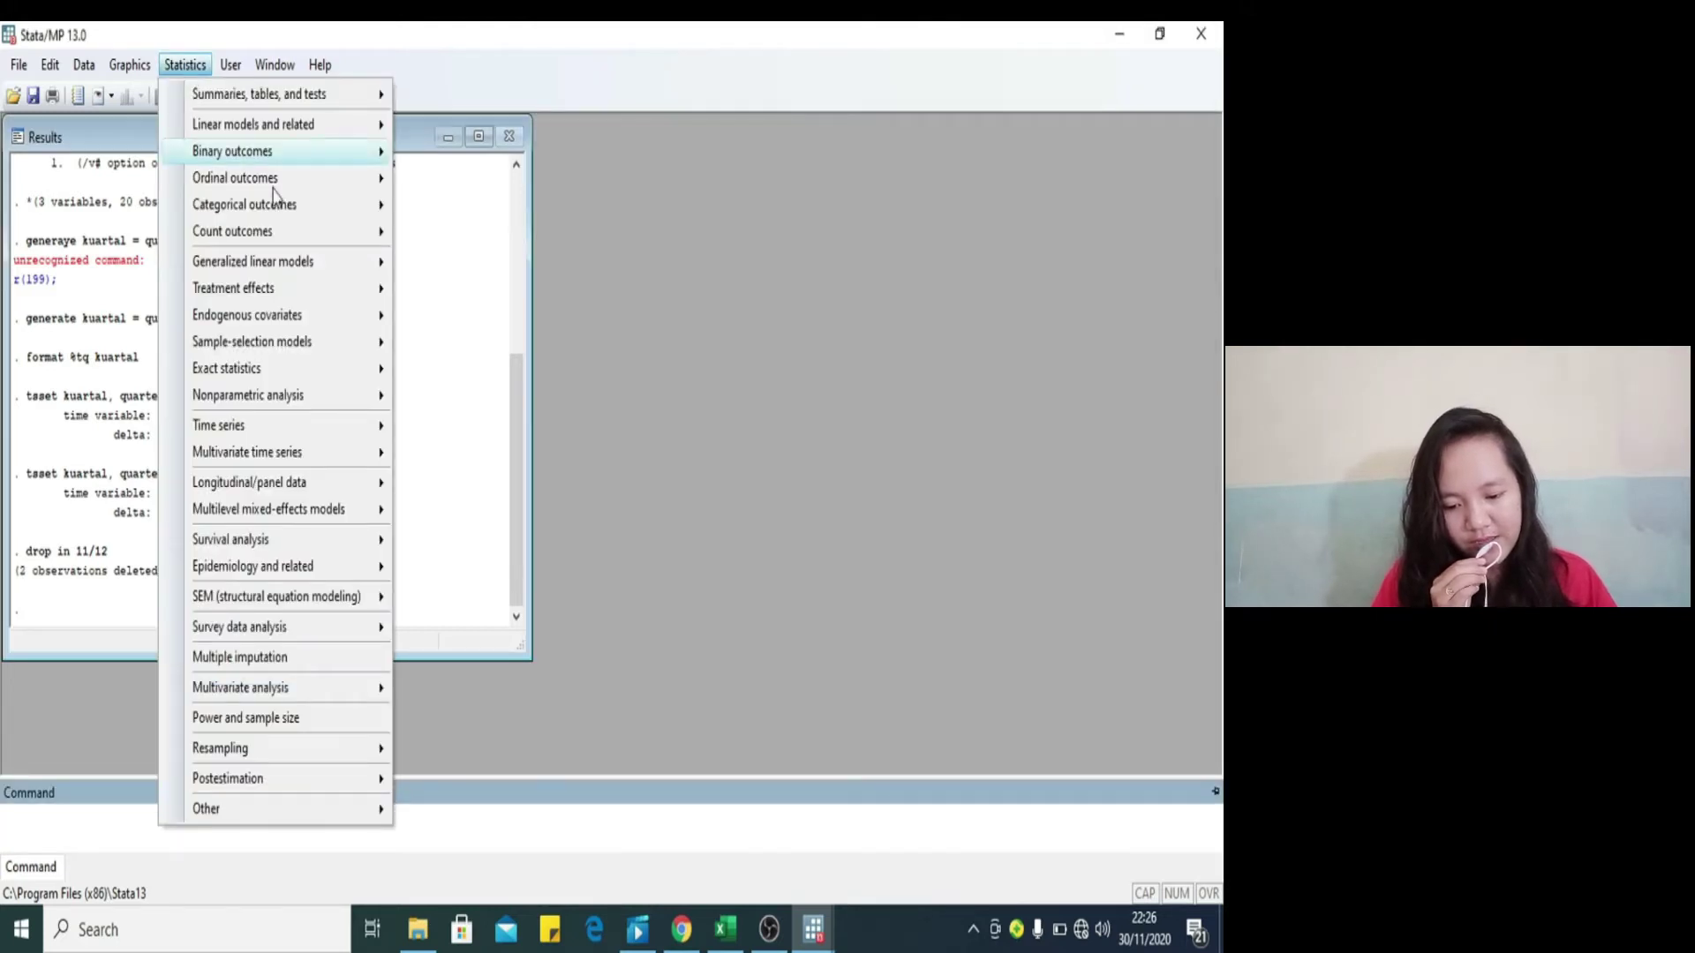
pyautogui.moveTo(322, 341)
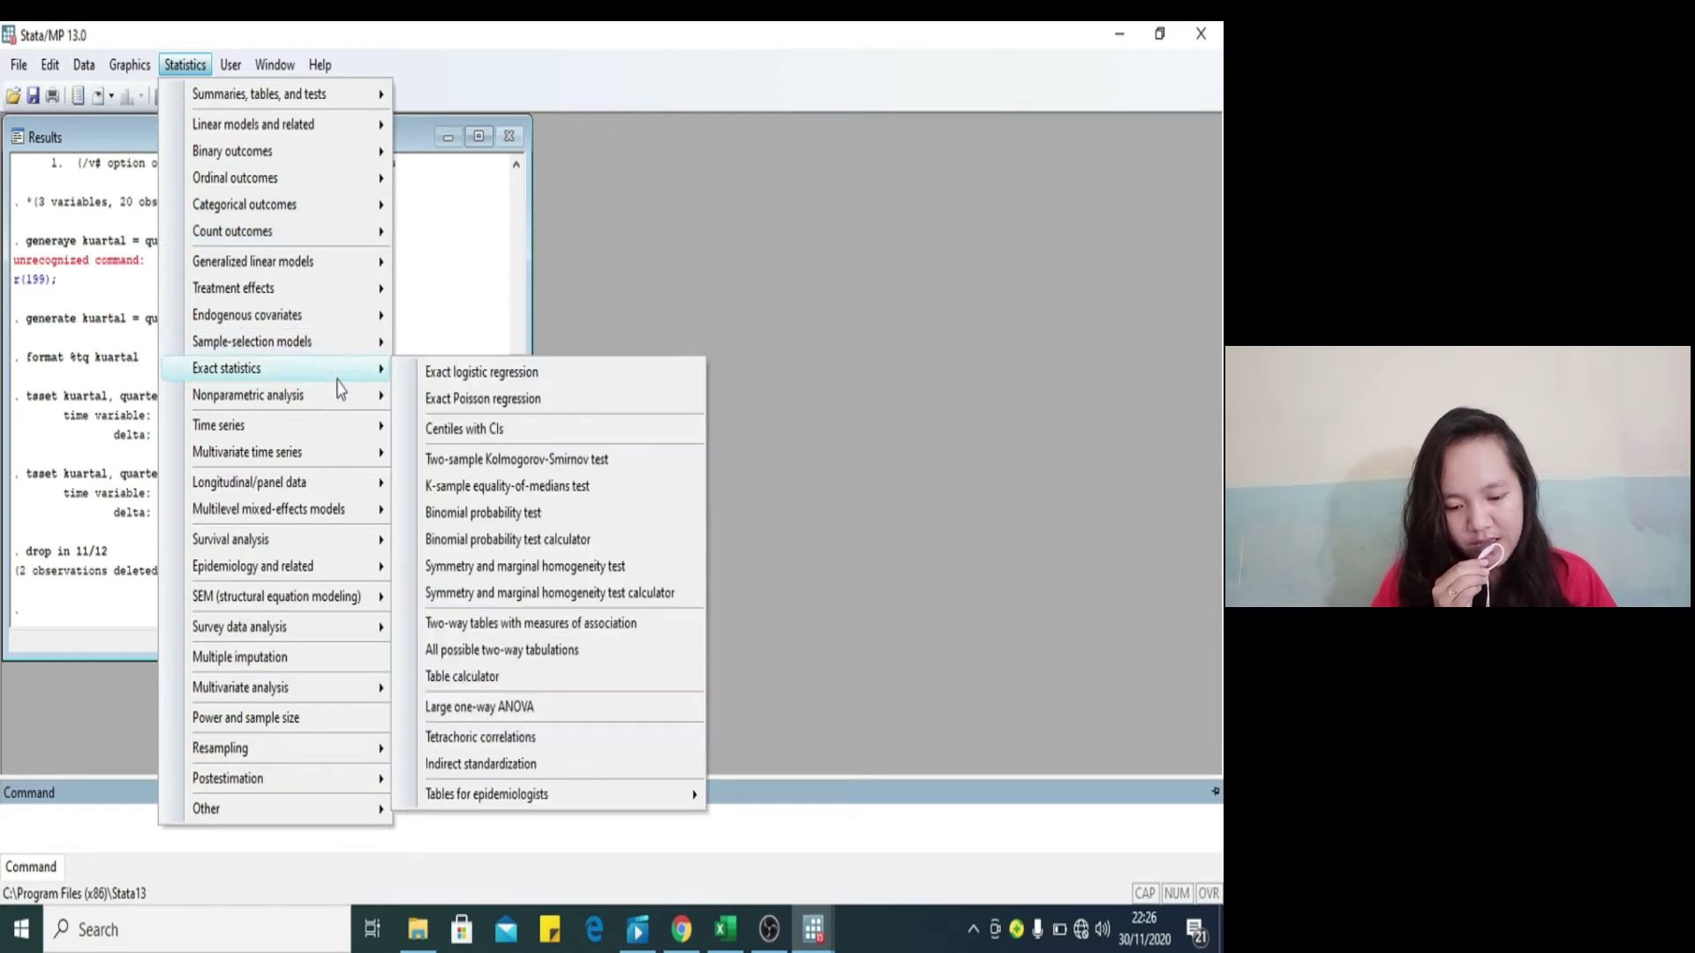
pyautogui.moveTo(360, 432)
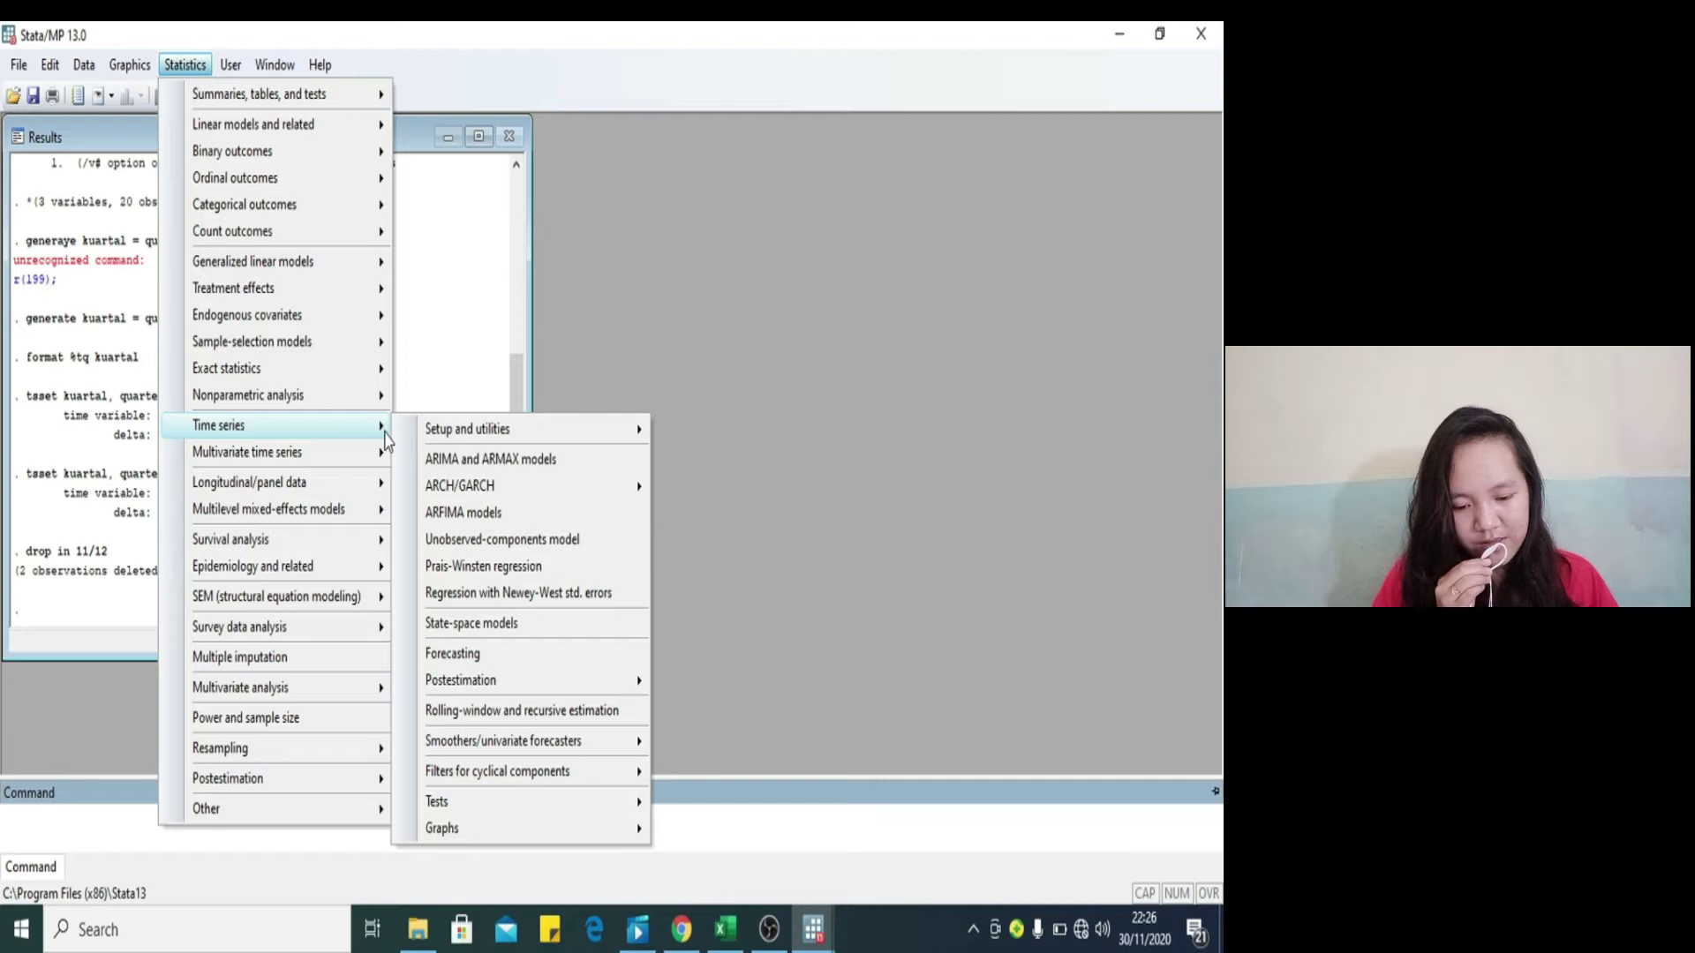
pyautogui.moveTo(554, 426)
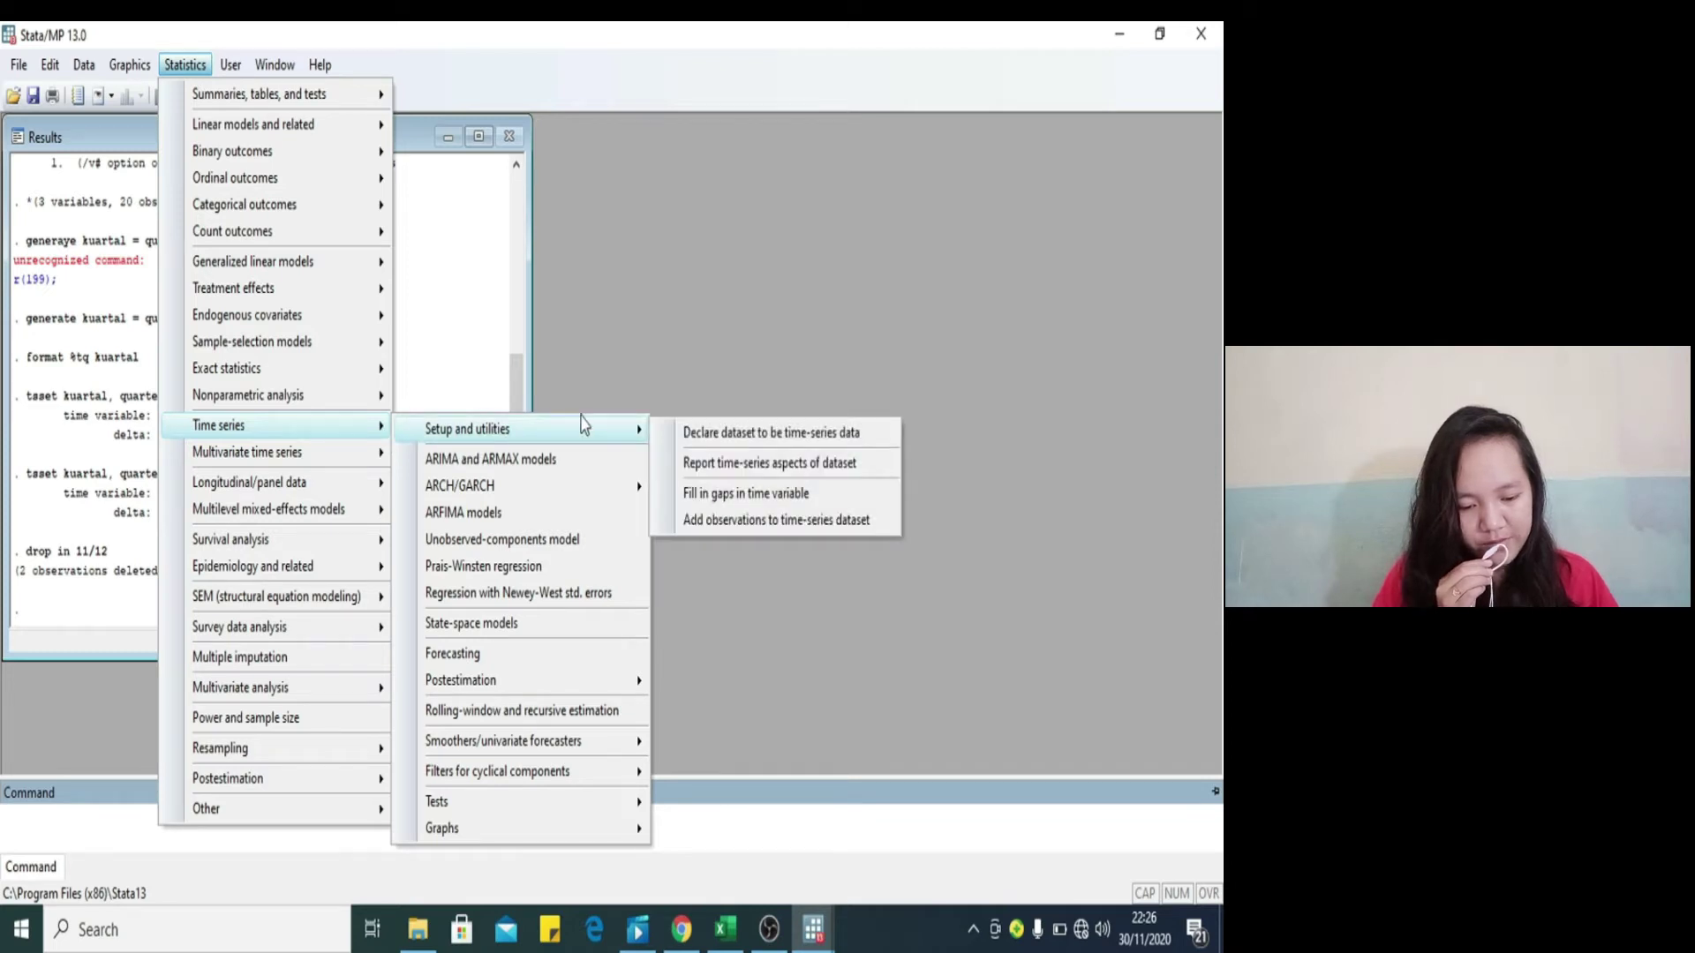
pyautogui.click(698, 497)
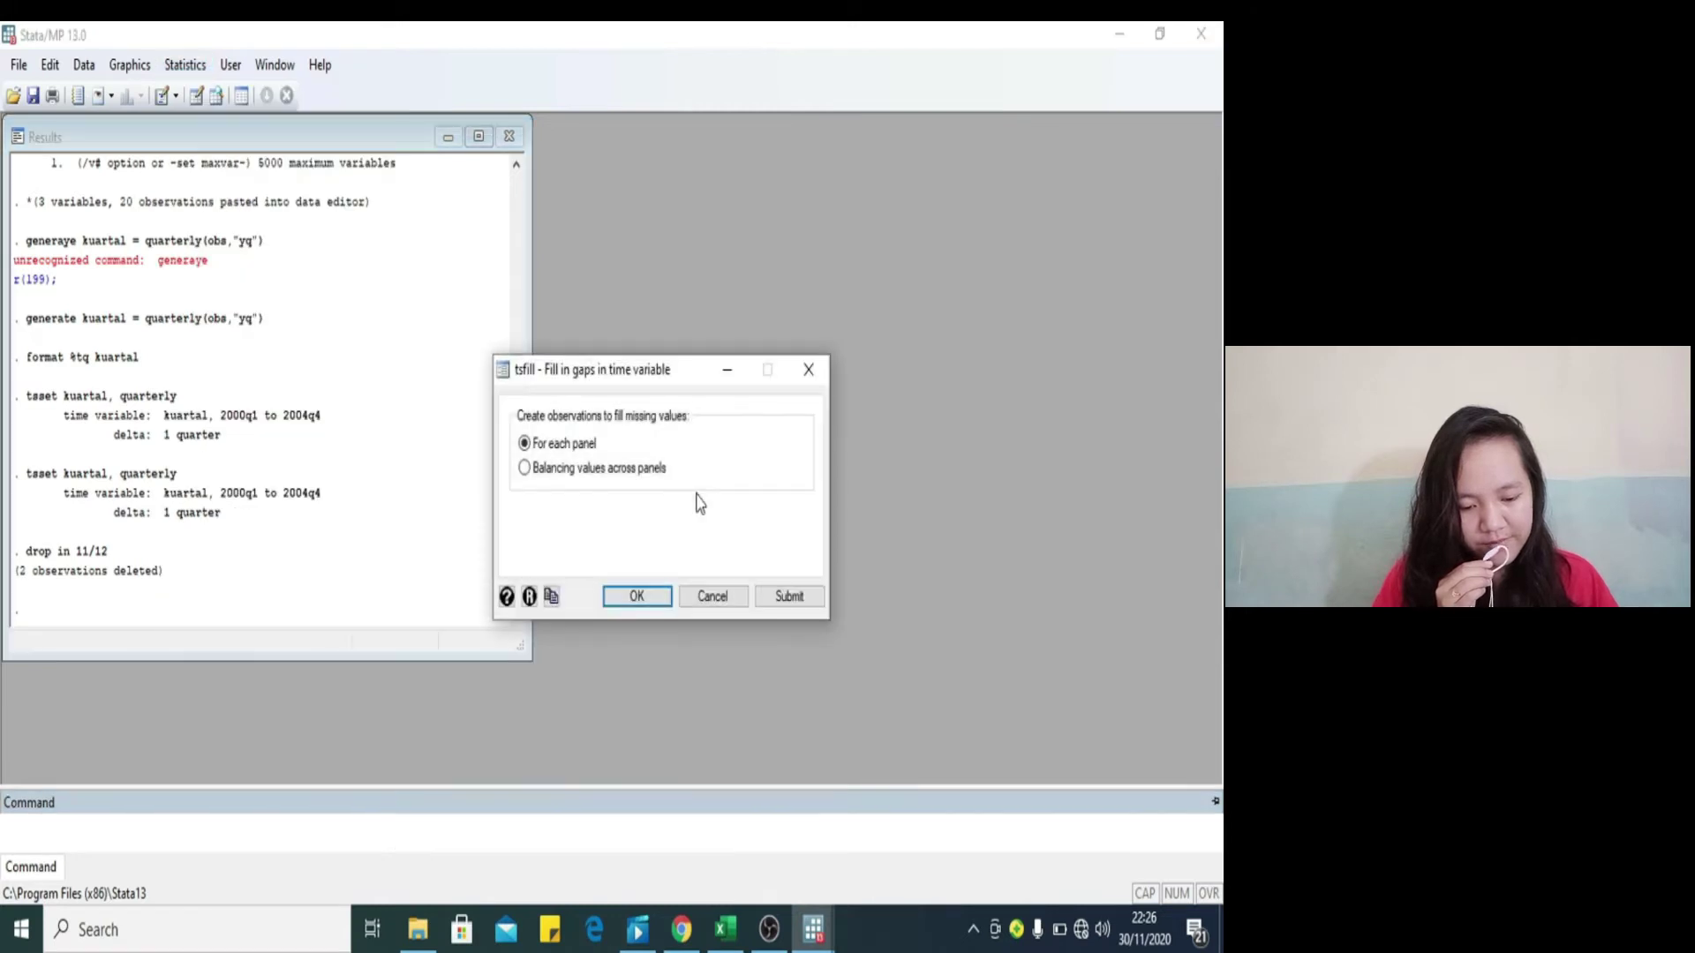
pyautogui.click(524, 468)
pyautogui.click(652, 601)
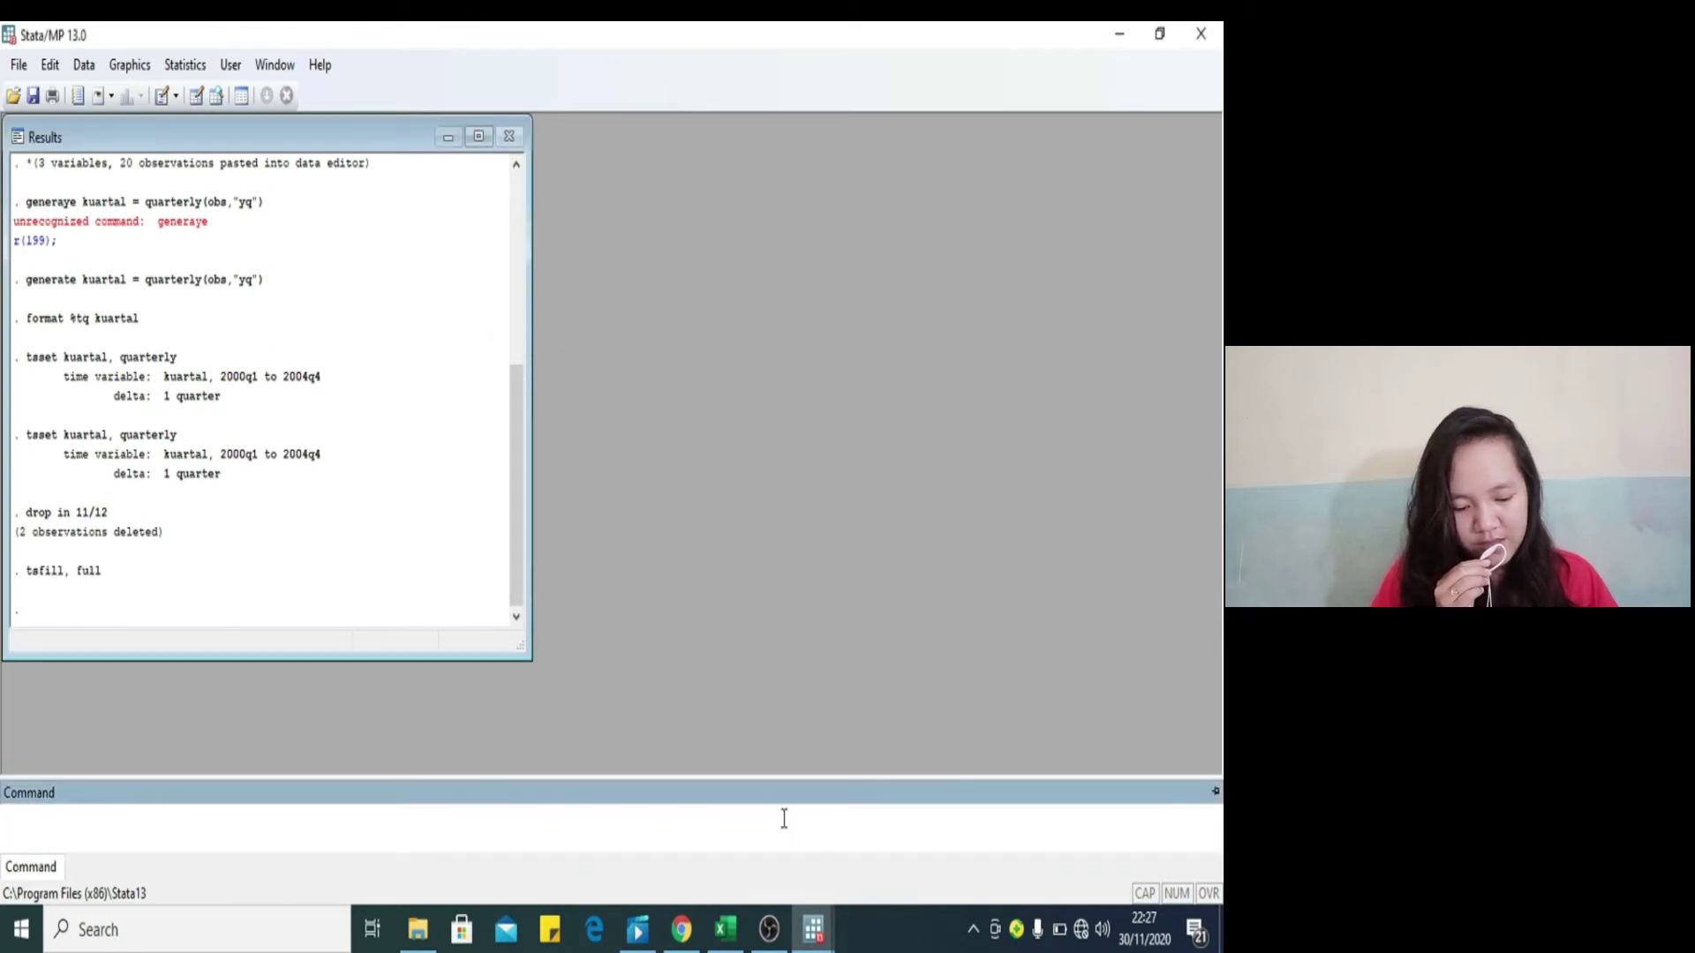
pyautogui.moveTo(825, 945)
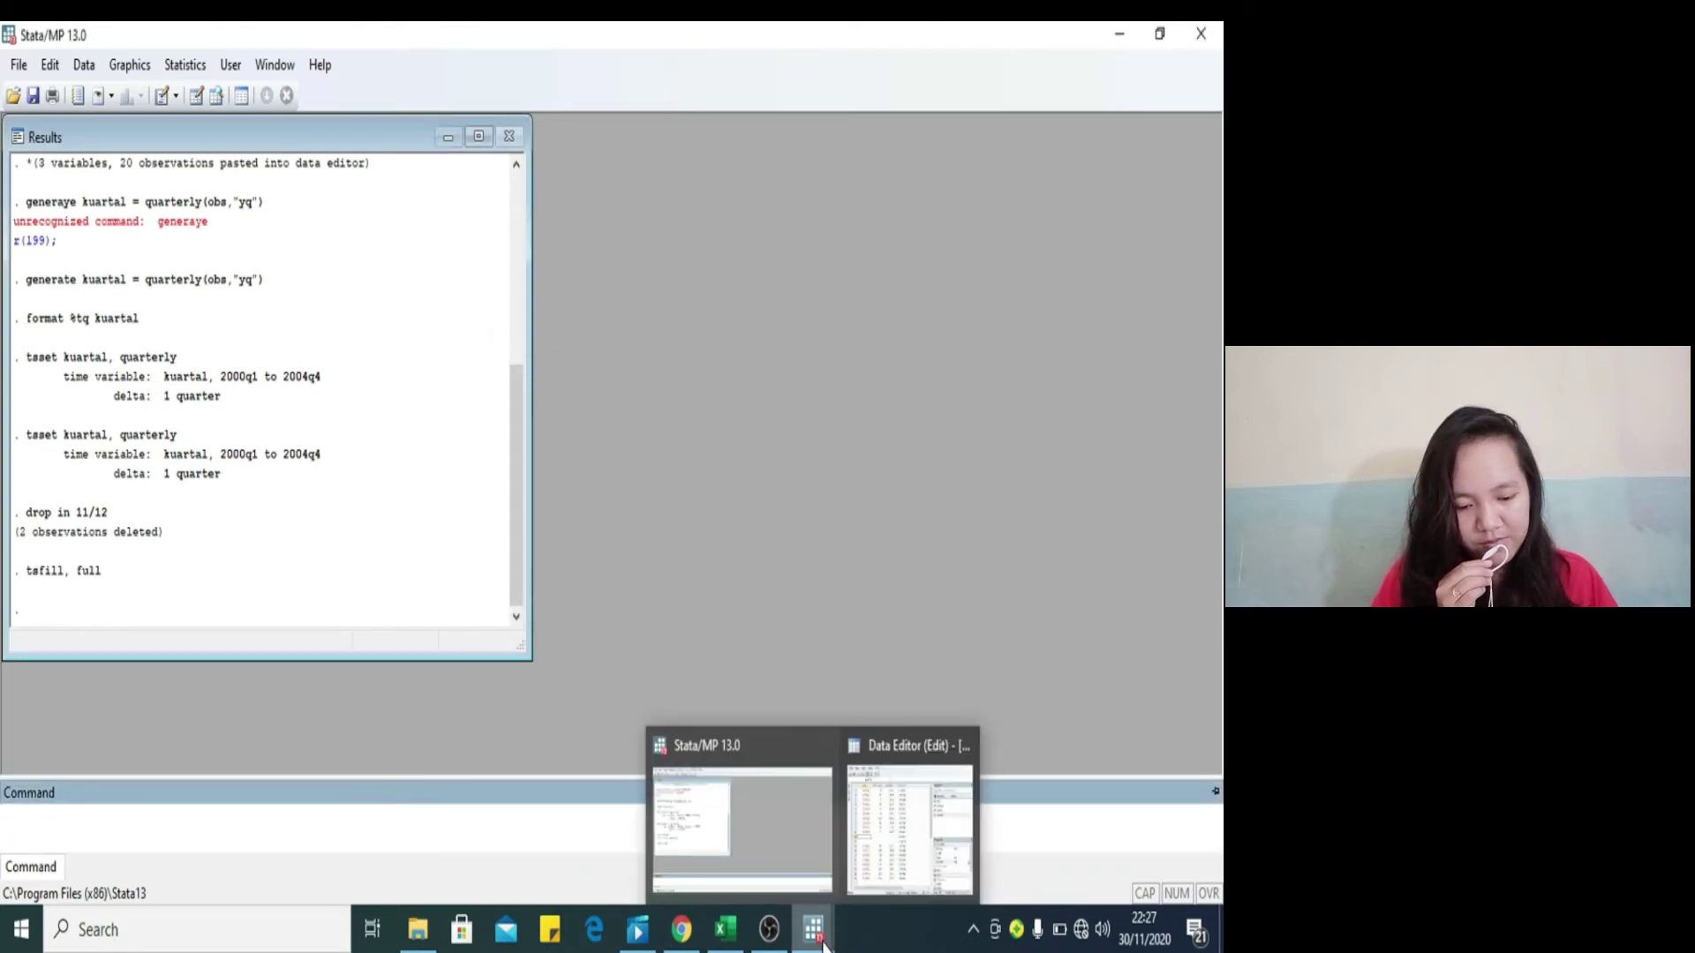
pyautogui.click(861, 889)
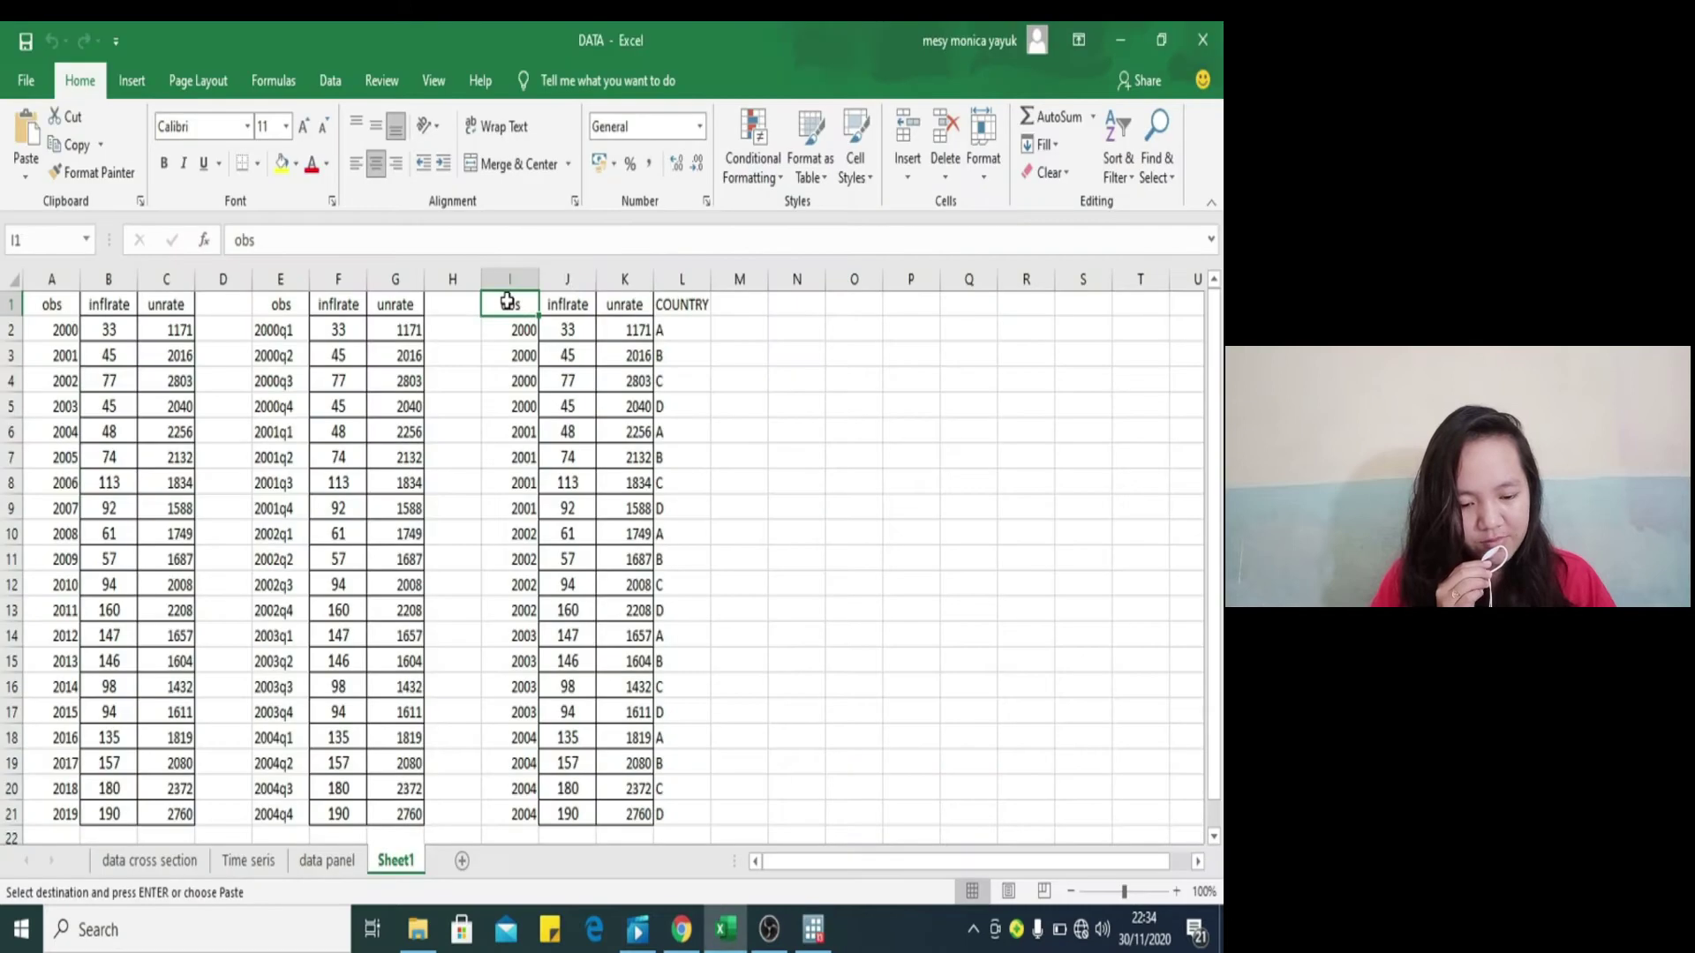
# Step: Copy the panel data table with obs, inflrate, unrate and COUNTRY from I1:L21 of Sheet1 and switch to Stata
pyautogui.hotkey('shift', 'Right')
pyautogui.hotkey('shift', 'Right')
pyautogui.hotkey('shift', 'Right')
pyautogui.hotkey('shift', 'Down')
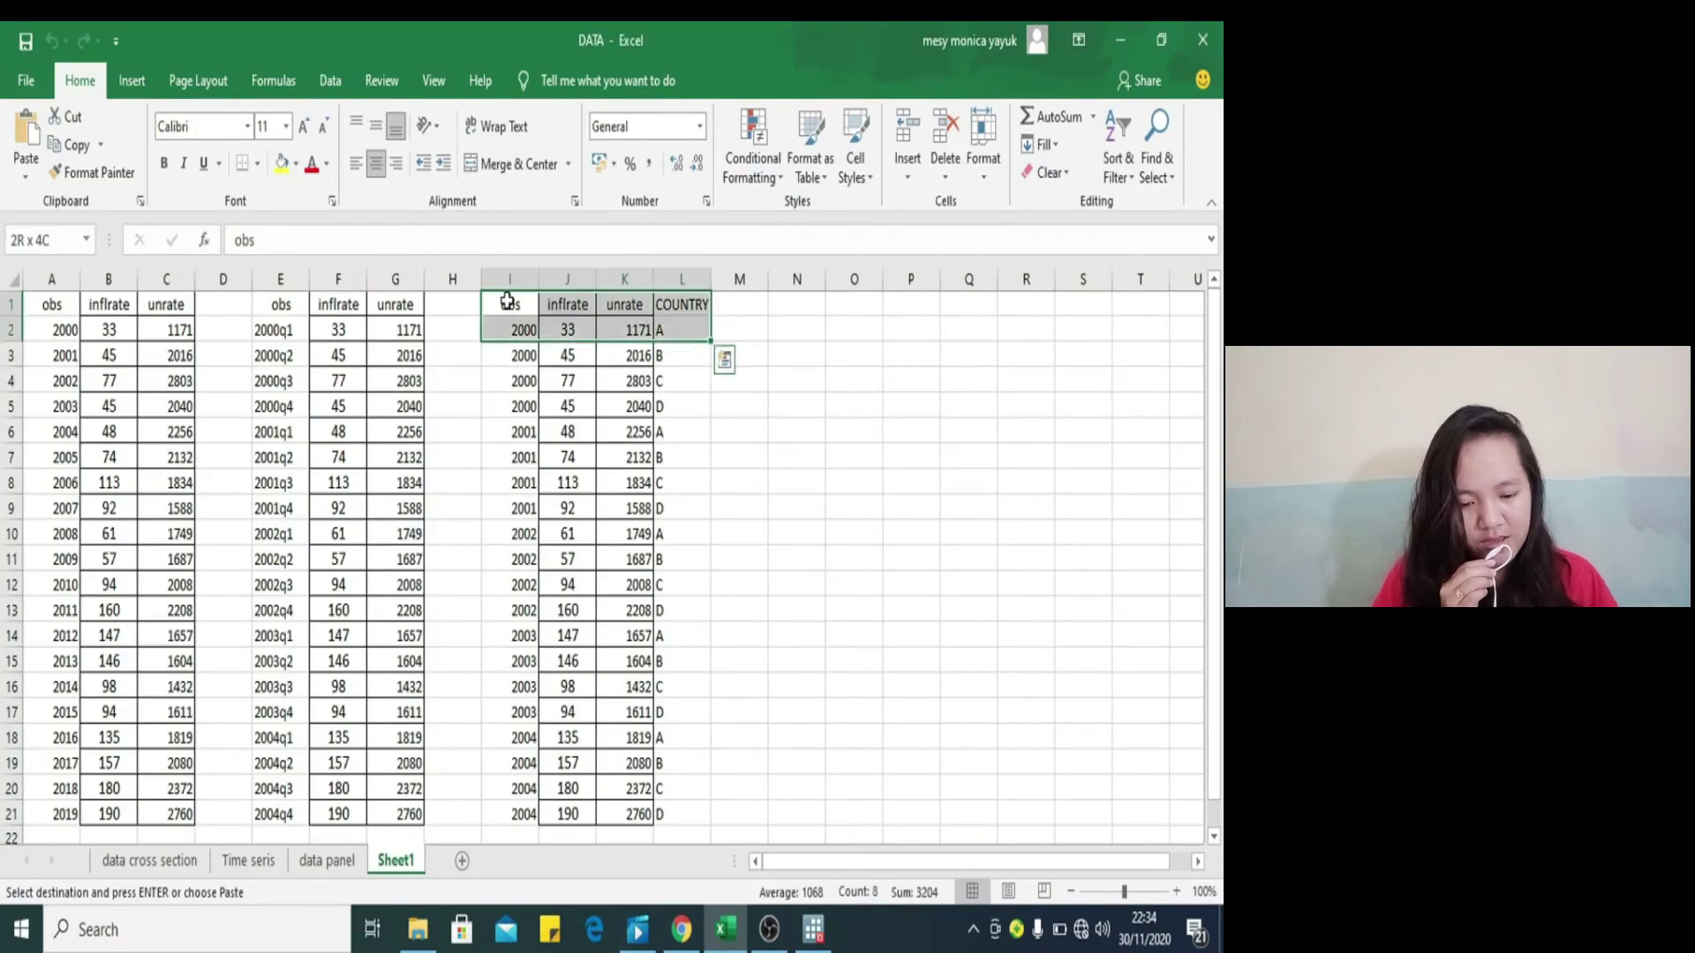
pyautogui.hotkey('shift', 'Down')
pyautogui.hotkey('shift', 'Down')
pyautogui.hotkey('shift', 'Down')
pyautogui.hotkey('shift', 'Down')
pyautogui.hotkey('shift', 'Down')
pyautogui.hotkey('shift', 'Down')
pyautogui.hotkey('shift', 'Down')
pyautogui.hotkey('shift', 'Down')
pyautogui.hotkey('shift', 'Down')
pyautogui.hotkey('shift', 'Down')
pyautogui.hotkey('shift', 'Down')
pyautogui.hotkey('shift', 'Down')
pyautogui.hotkey('shift', 'Down')
pyautogui.hotkey('shift', 'Down')
pyautogui.hotkey('shift', 'Down')
pyautogui.hotkey('shift', 'Down')
pyautogui.hotkey('shift', 'Down')
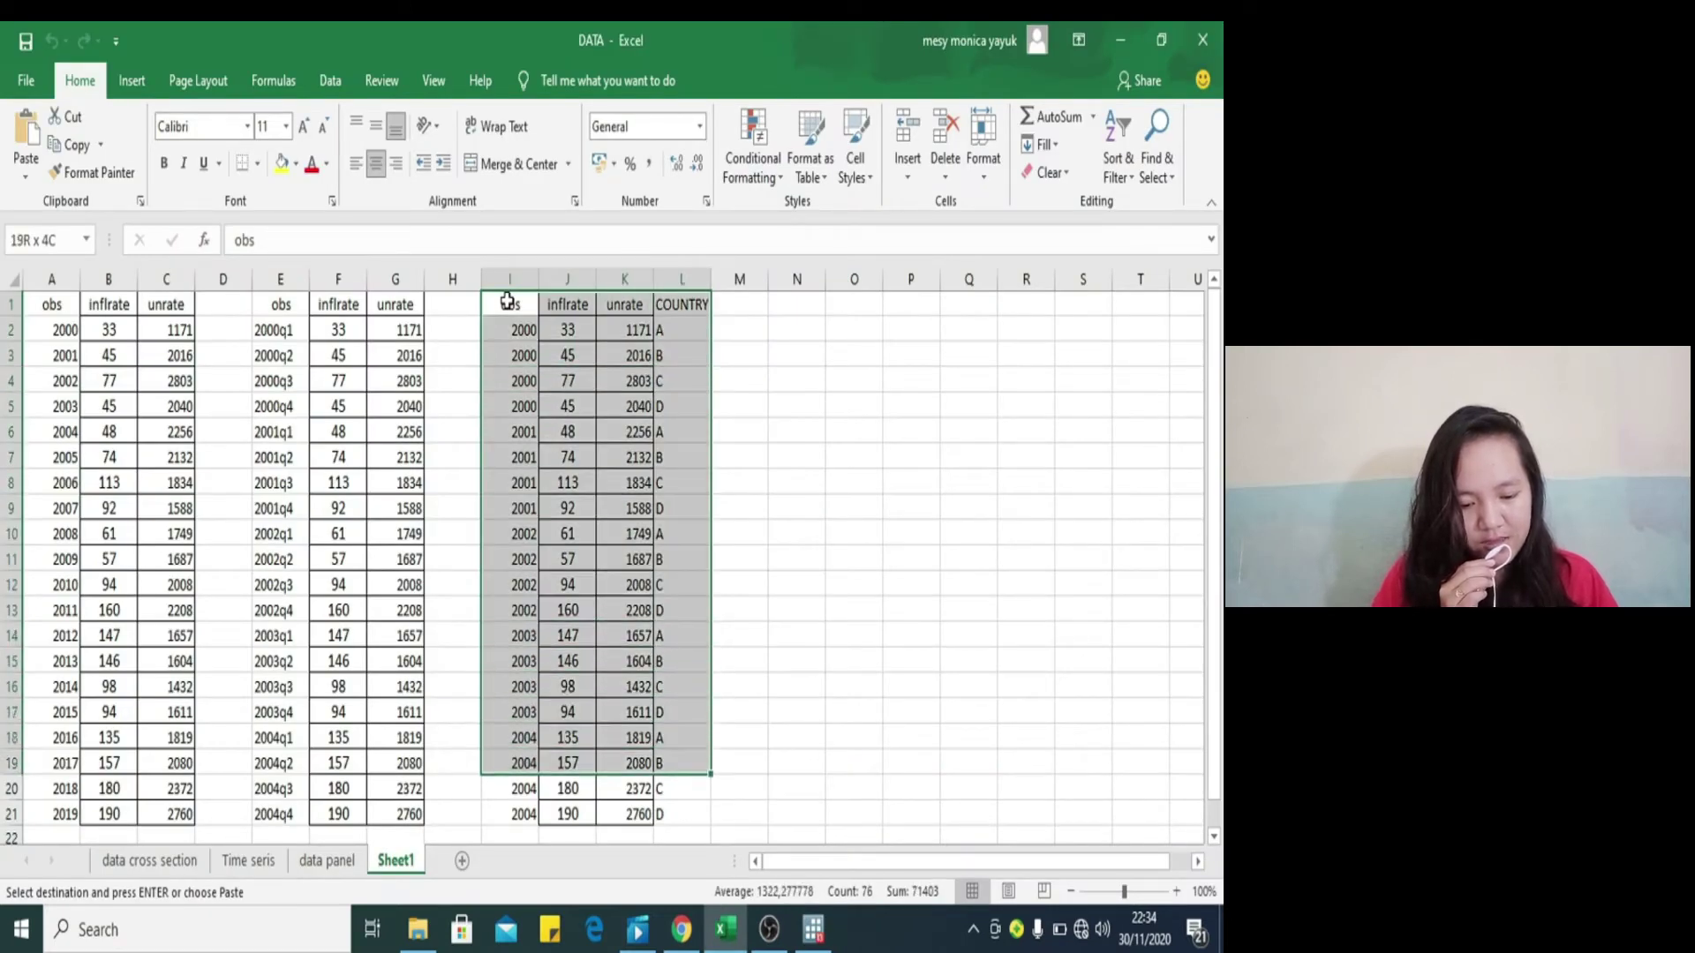
pyautogui.hotkey('shift', 'Down')
pyautogui.hotkey('shift', 'Down')
pyautogui.rightClick(507, 302)
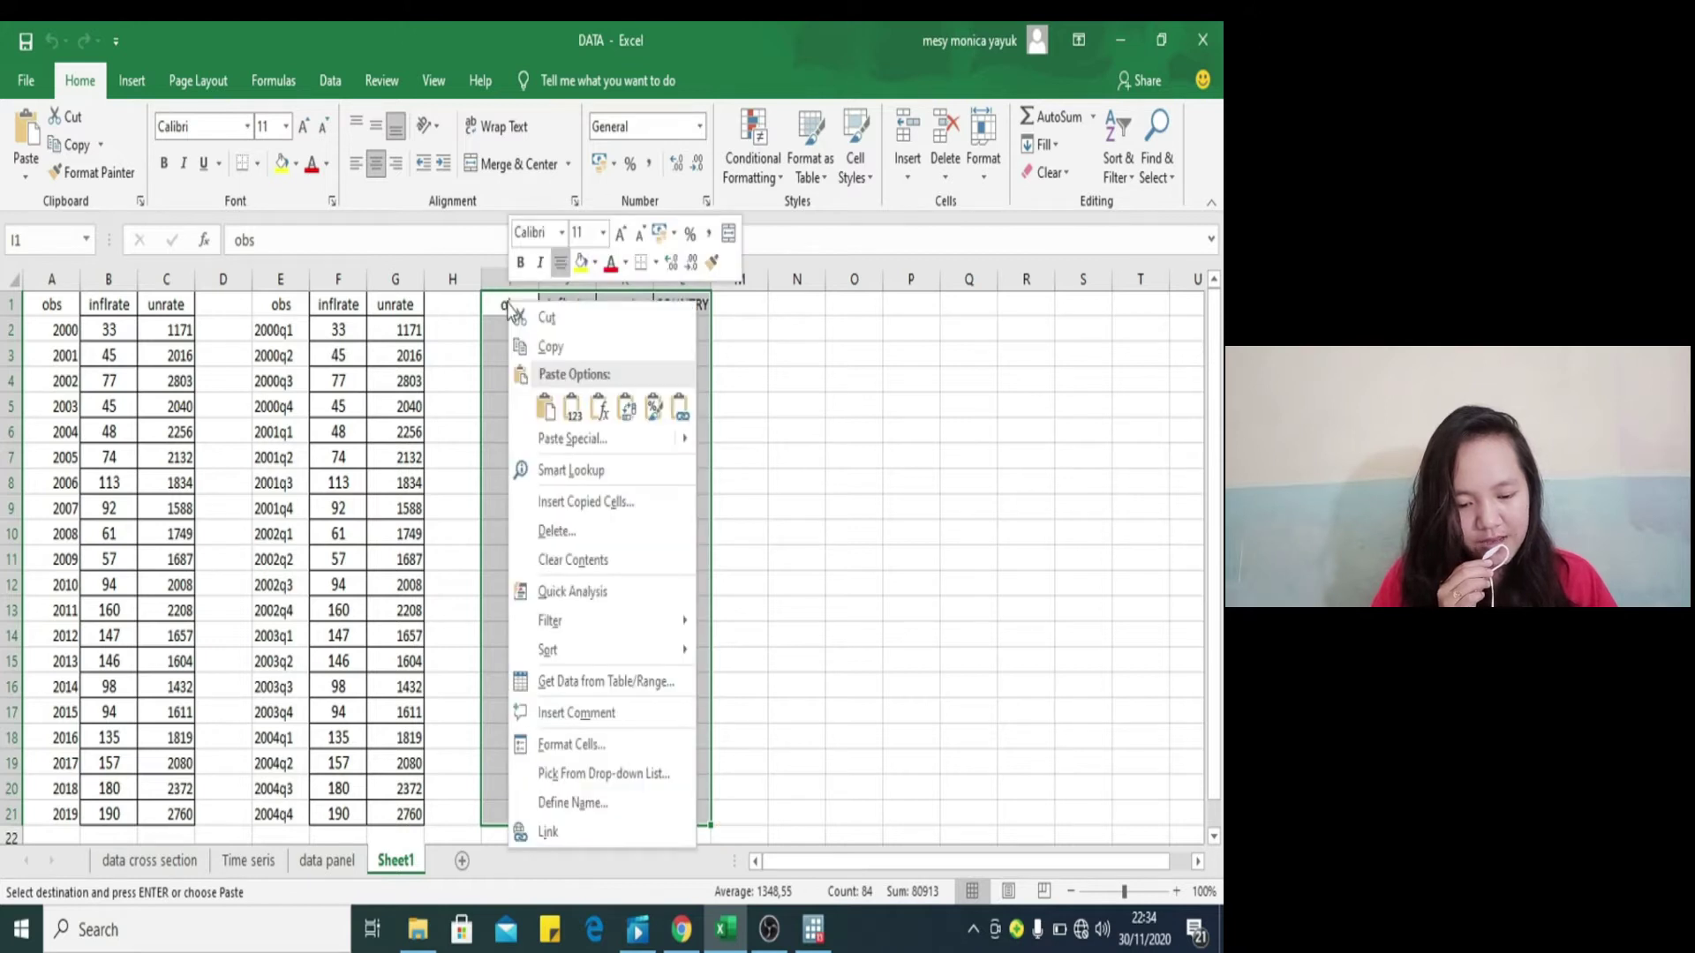
pyautogui.click(546, 349)
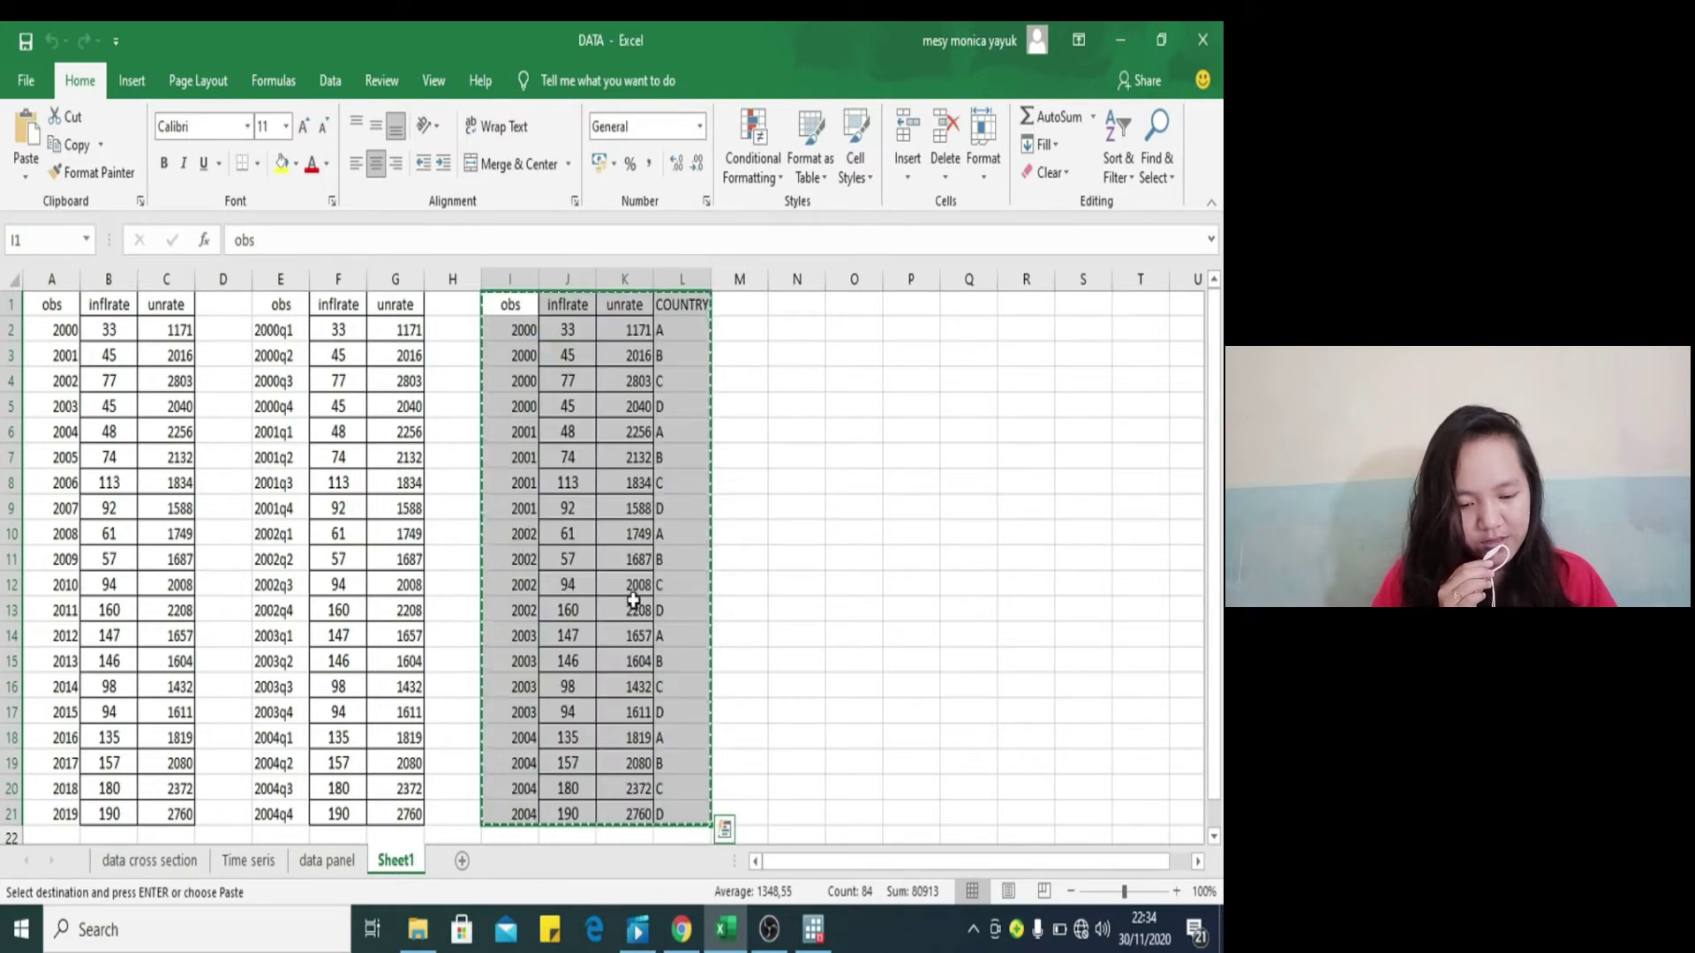
pyautogui.click(813, 929)
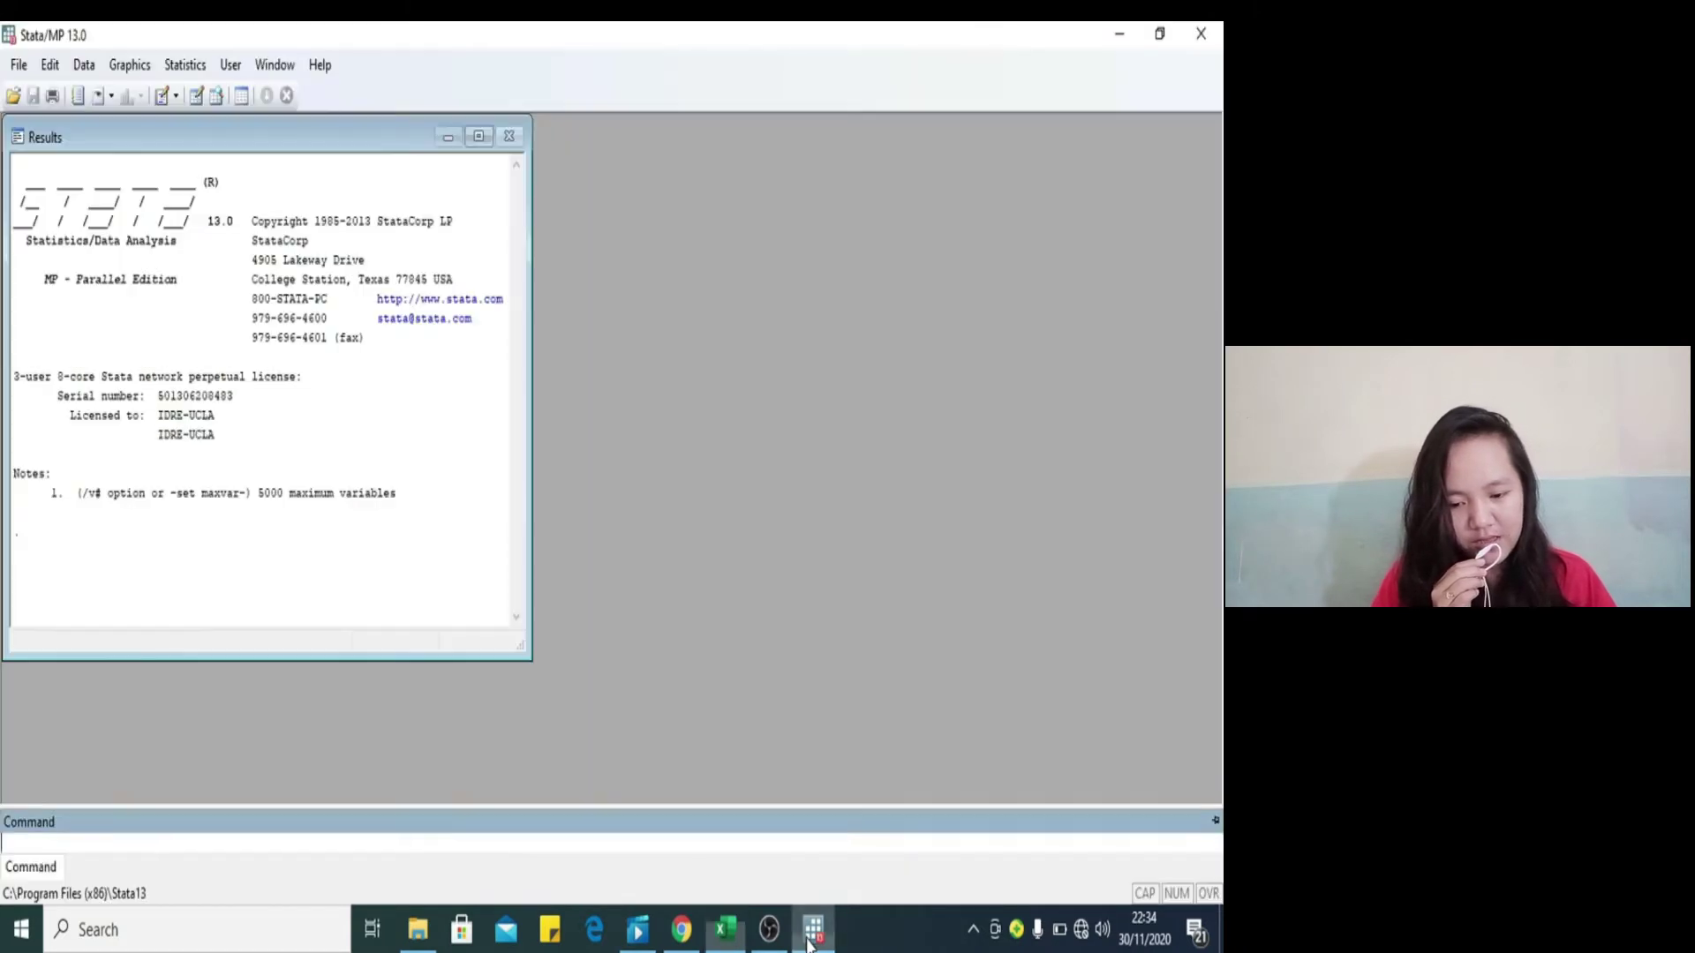
# Step: Paste the copied panel data into the empty Data Editor, treating the first row as variable names
pyautogui.click(195, 96)
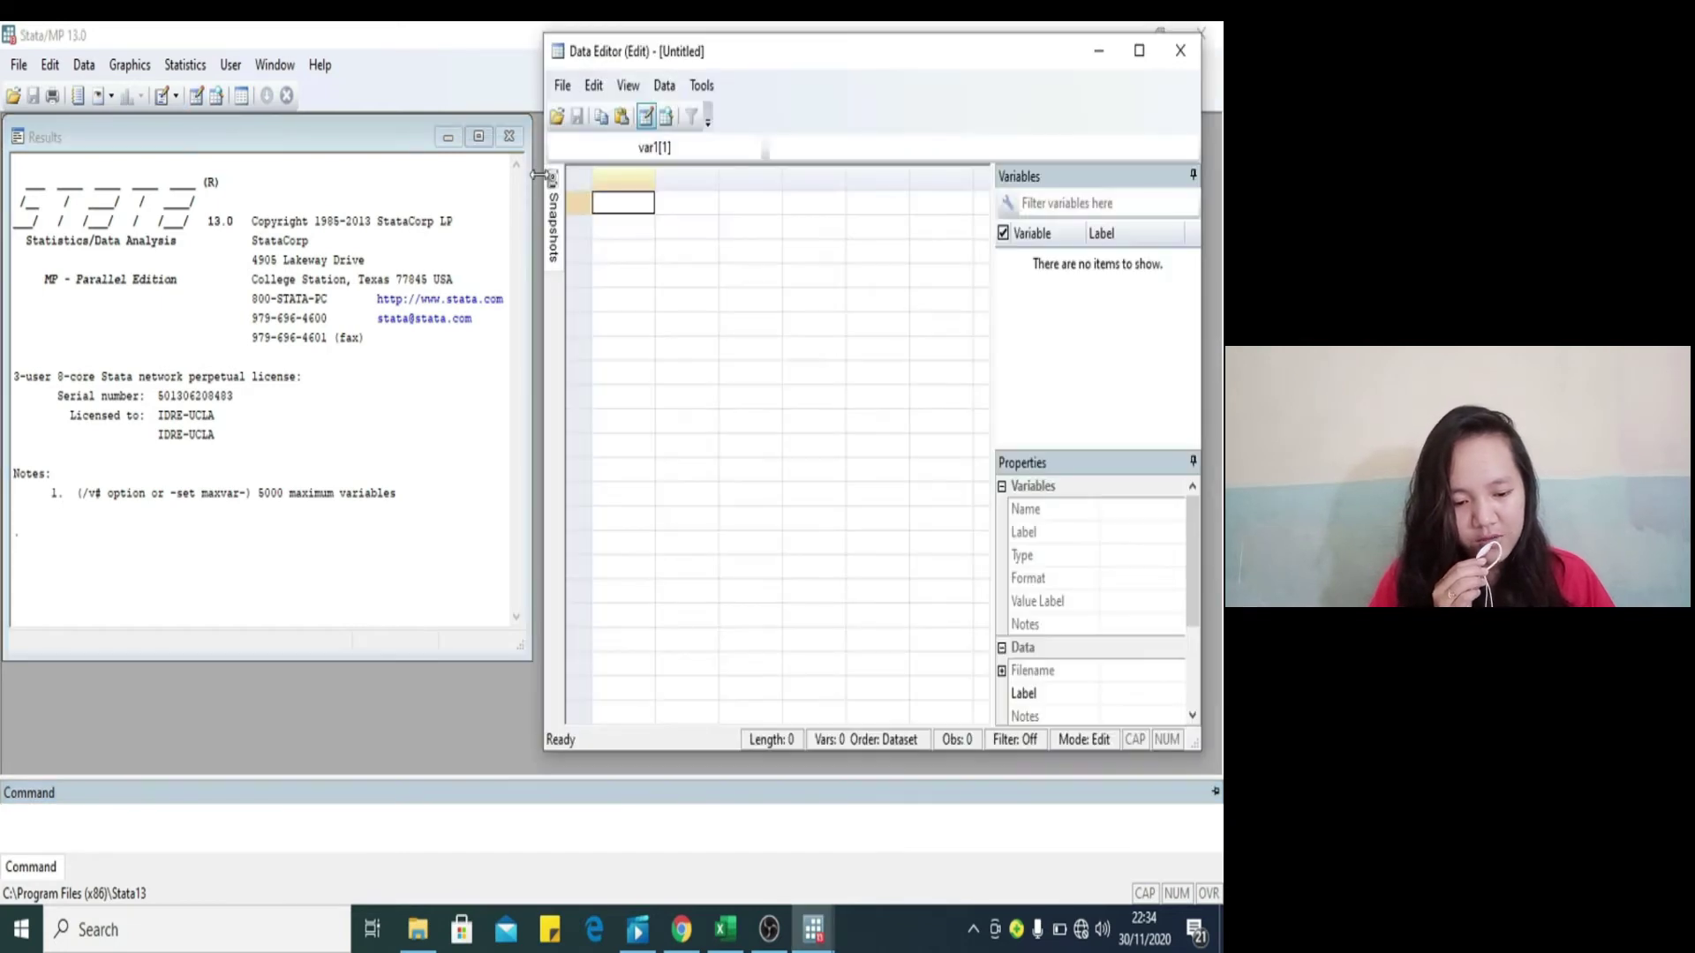
pyautogui.rightClick(613, 199)
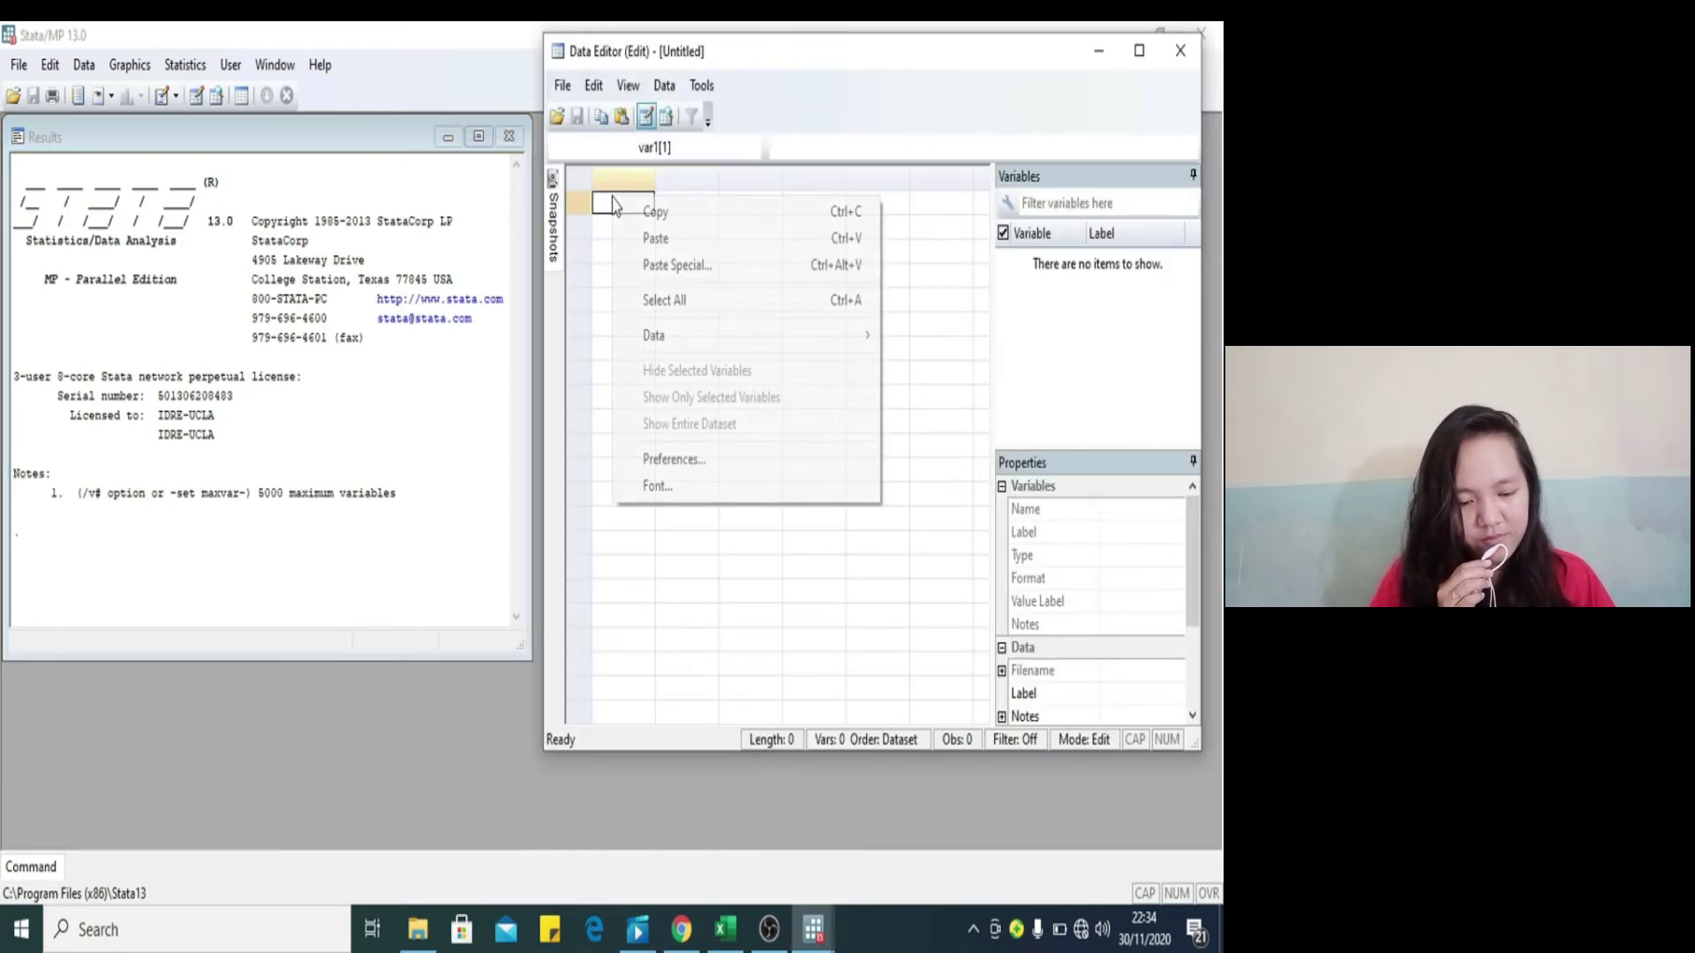
pyautogui.click(654, 241)
pyautogui.click(700, 490)
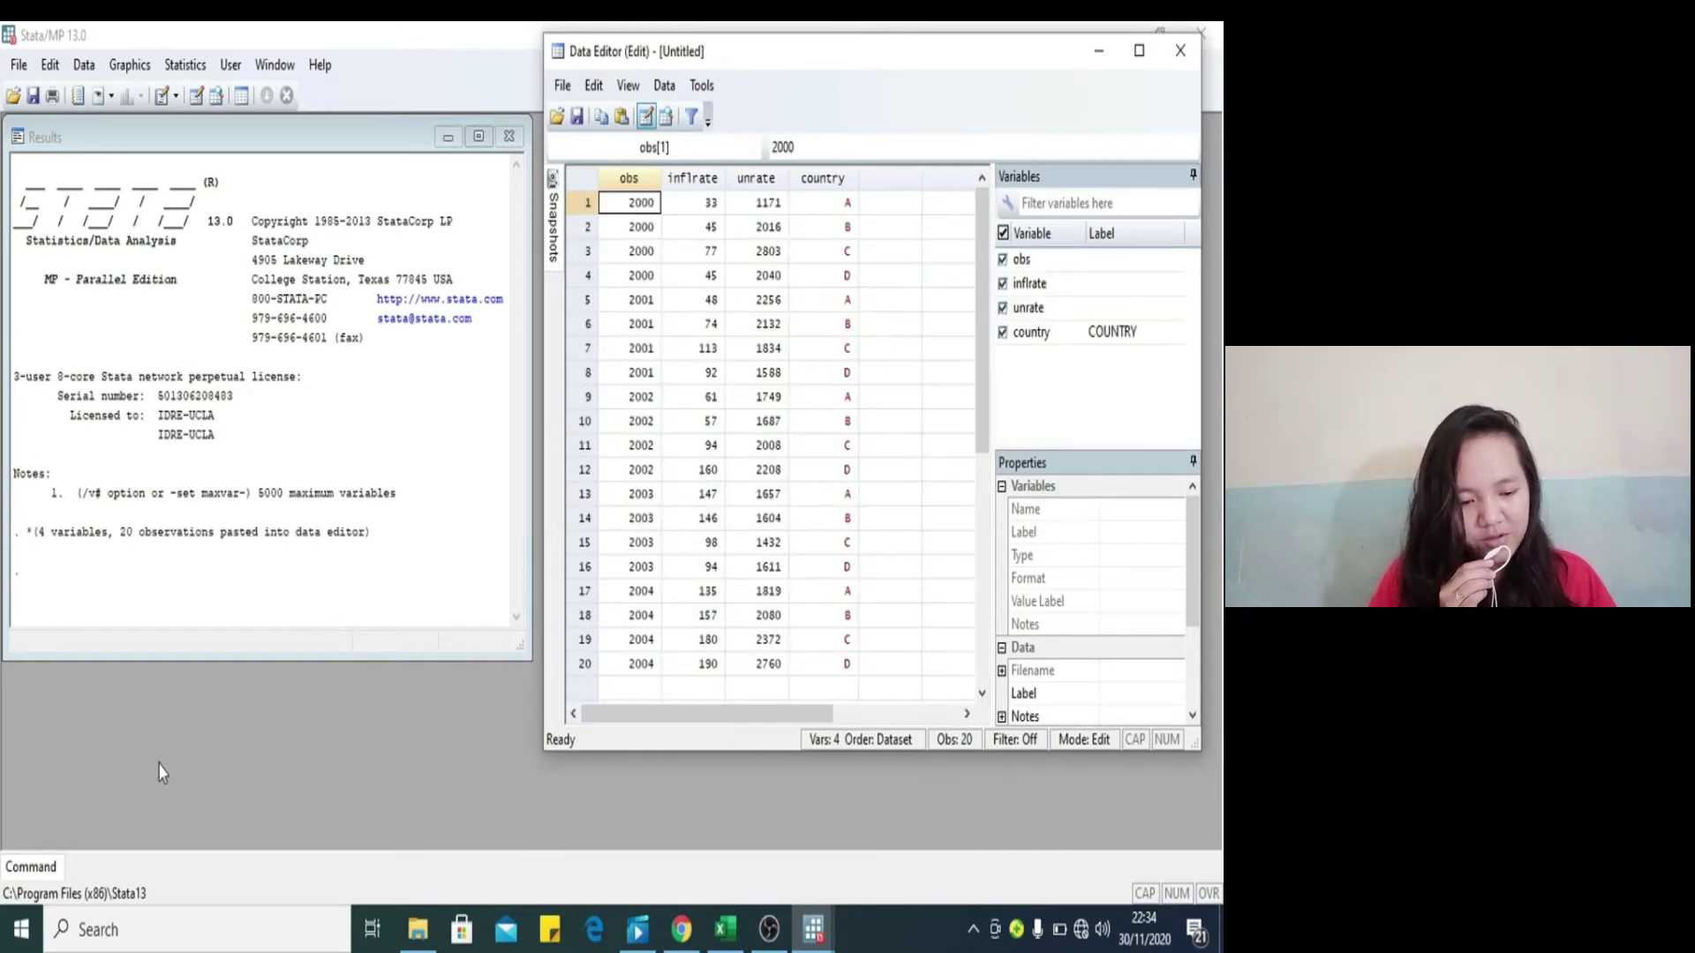
# Step: Try to fit a GLS random-effects panel regression with unrate as the dependent and inflrate as the independent variable
pyautogui.click(175, 64)
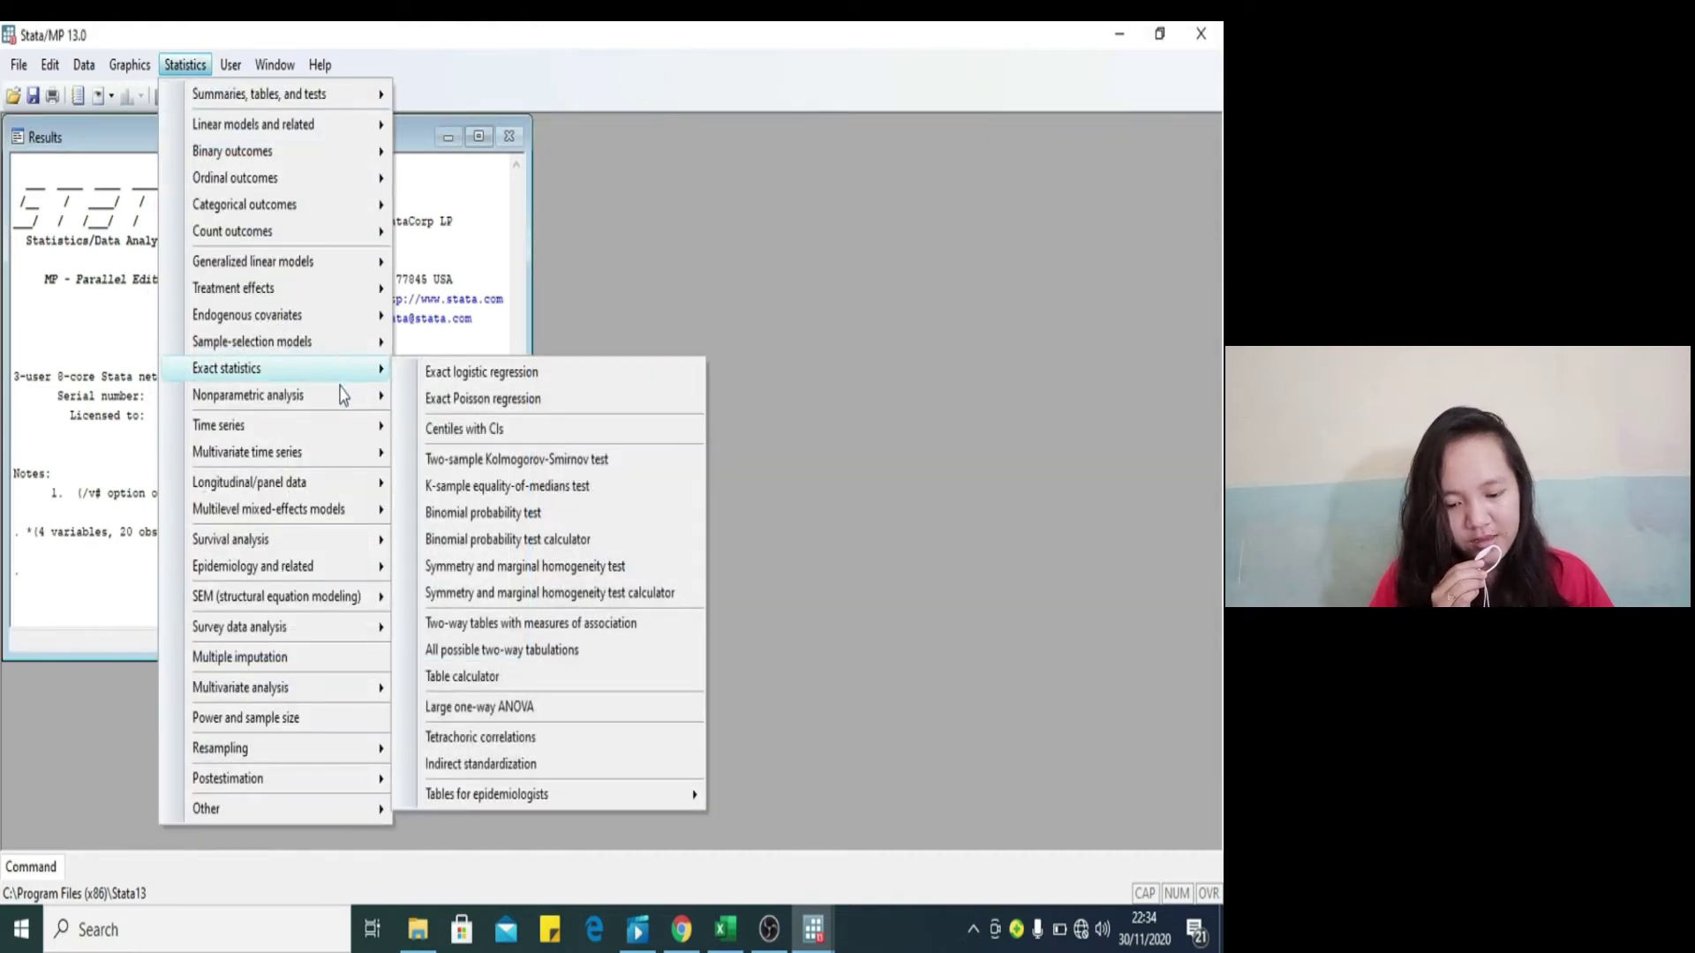
pyautogui.moveTo(359, 482)
pyautogui.moveTo(424, 501)
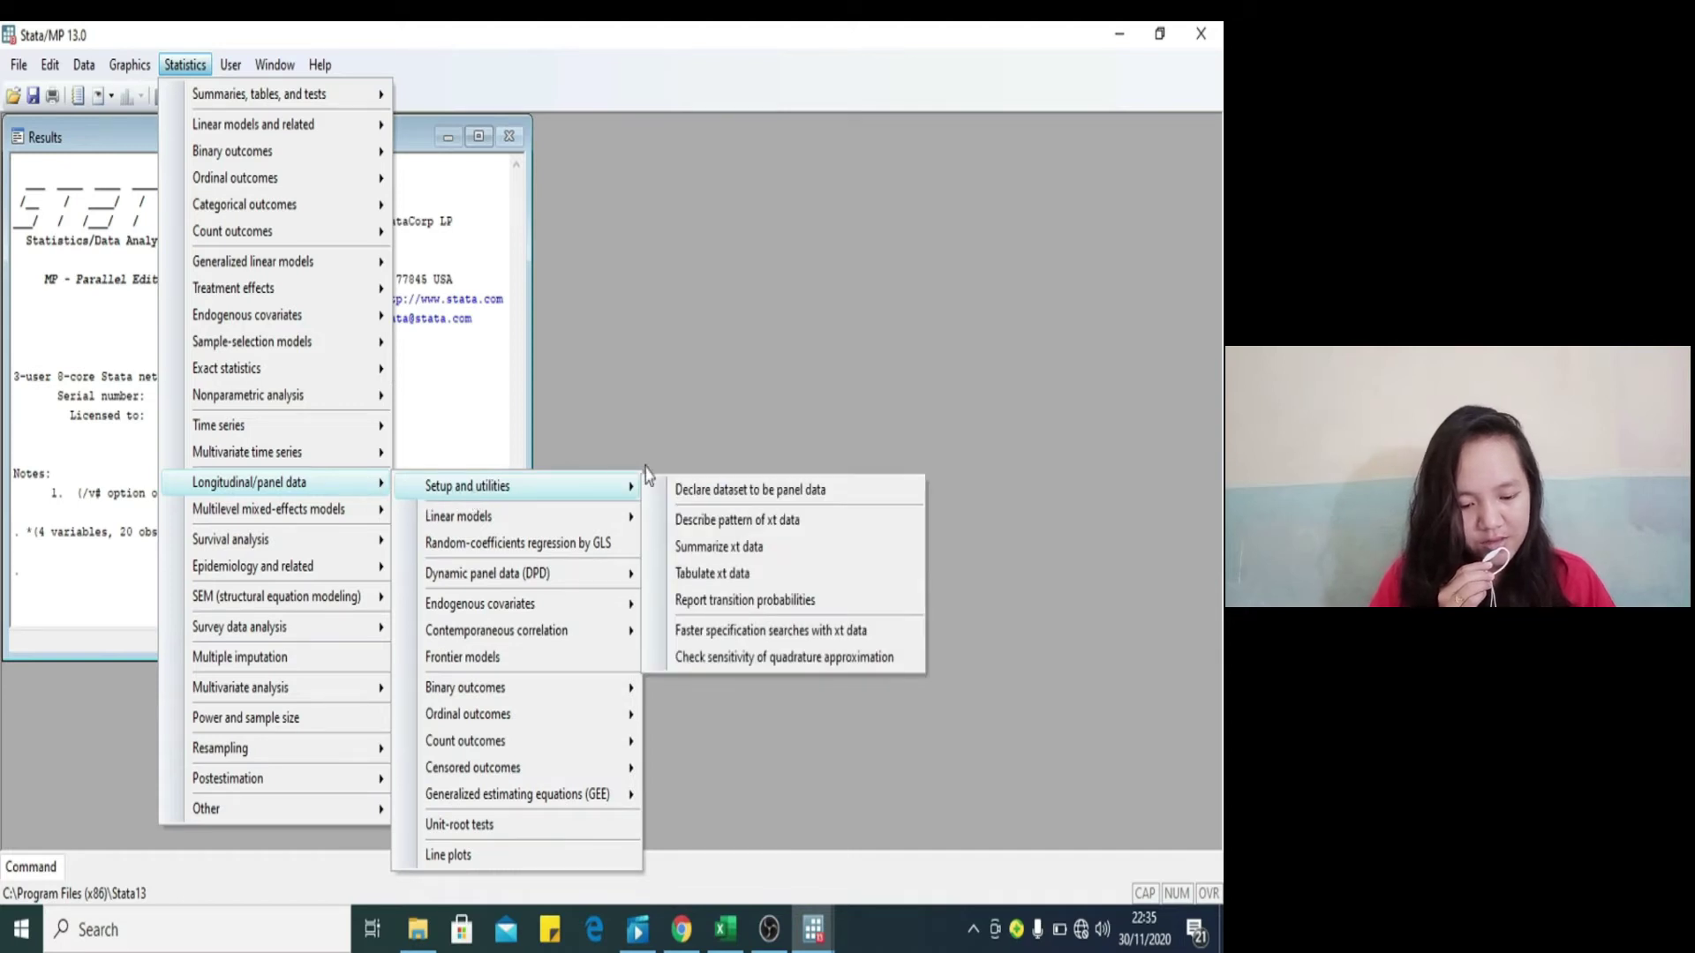
pyautogui.moveTo(624, 523)
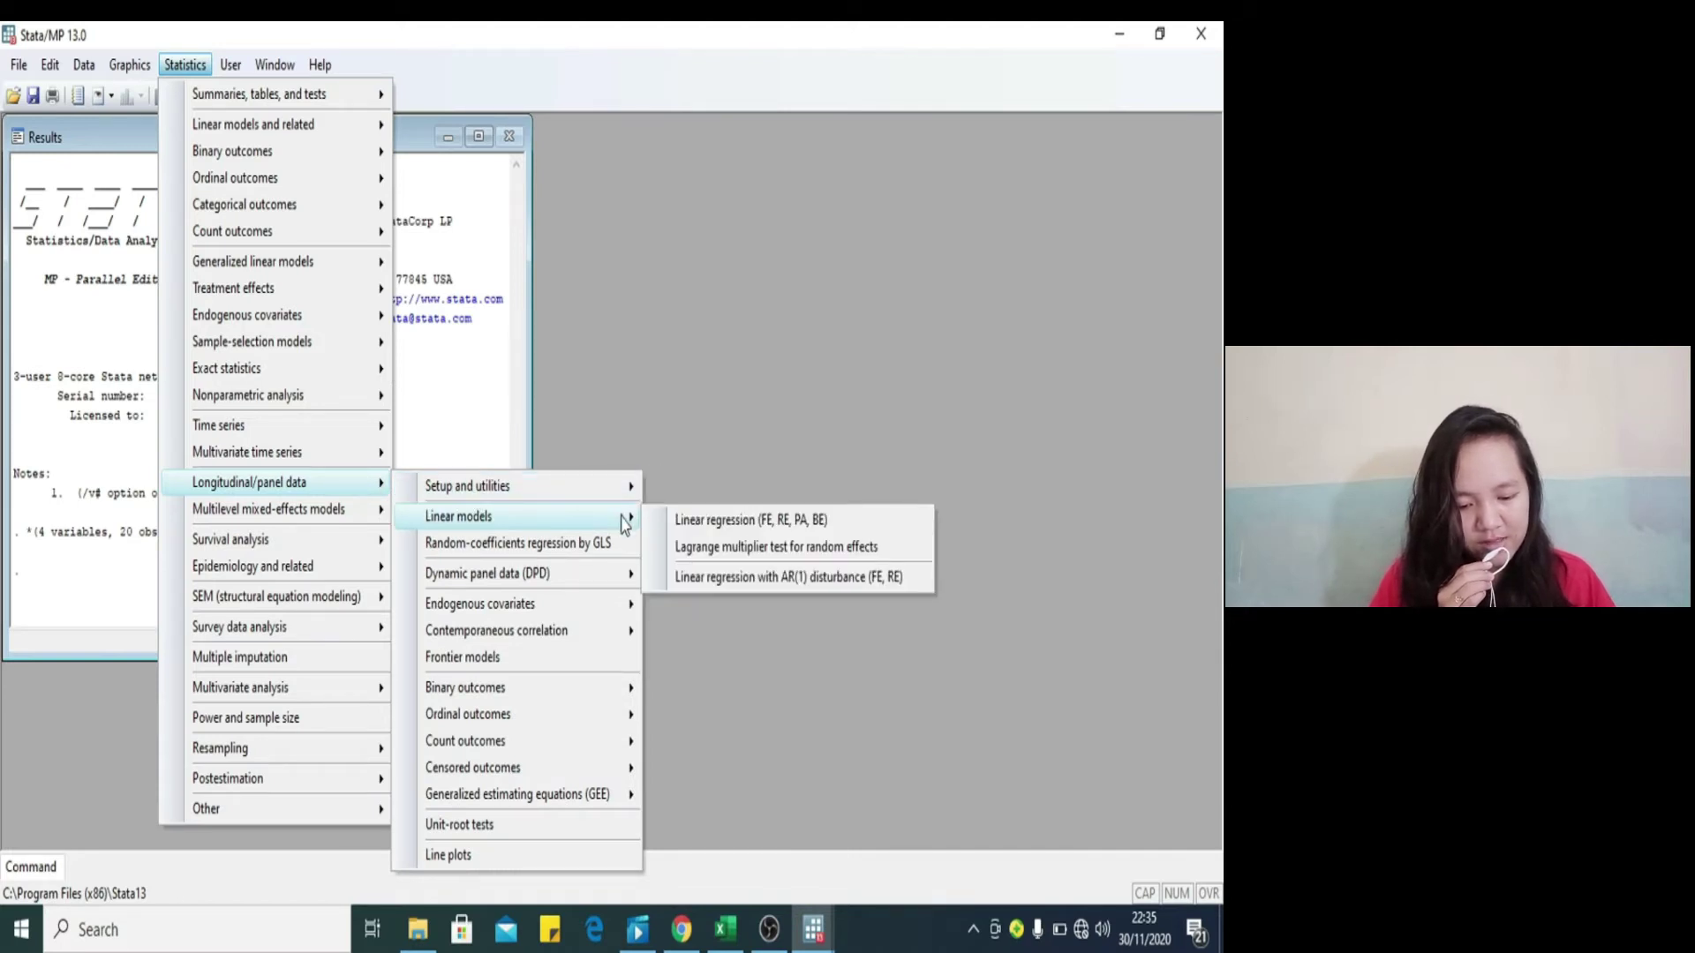
pyautogui.click(714, 522)
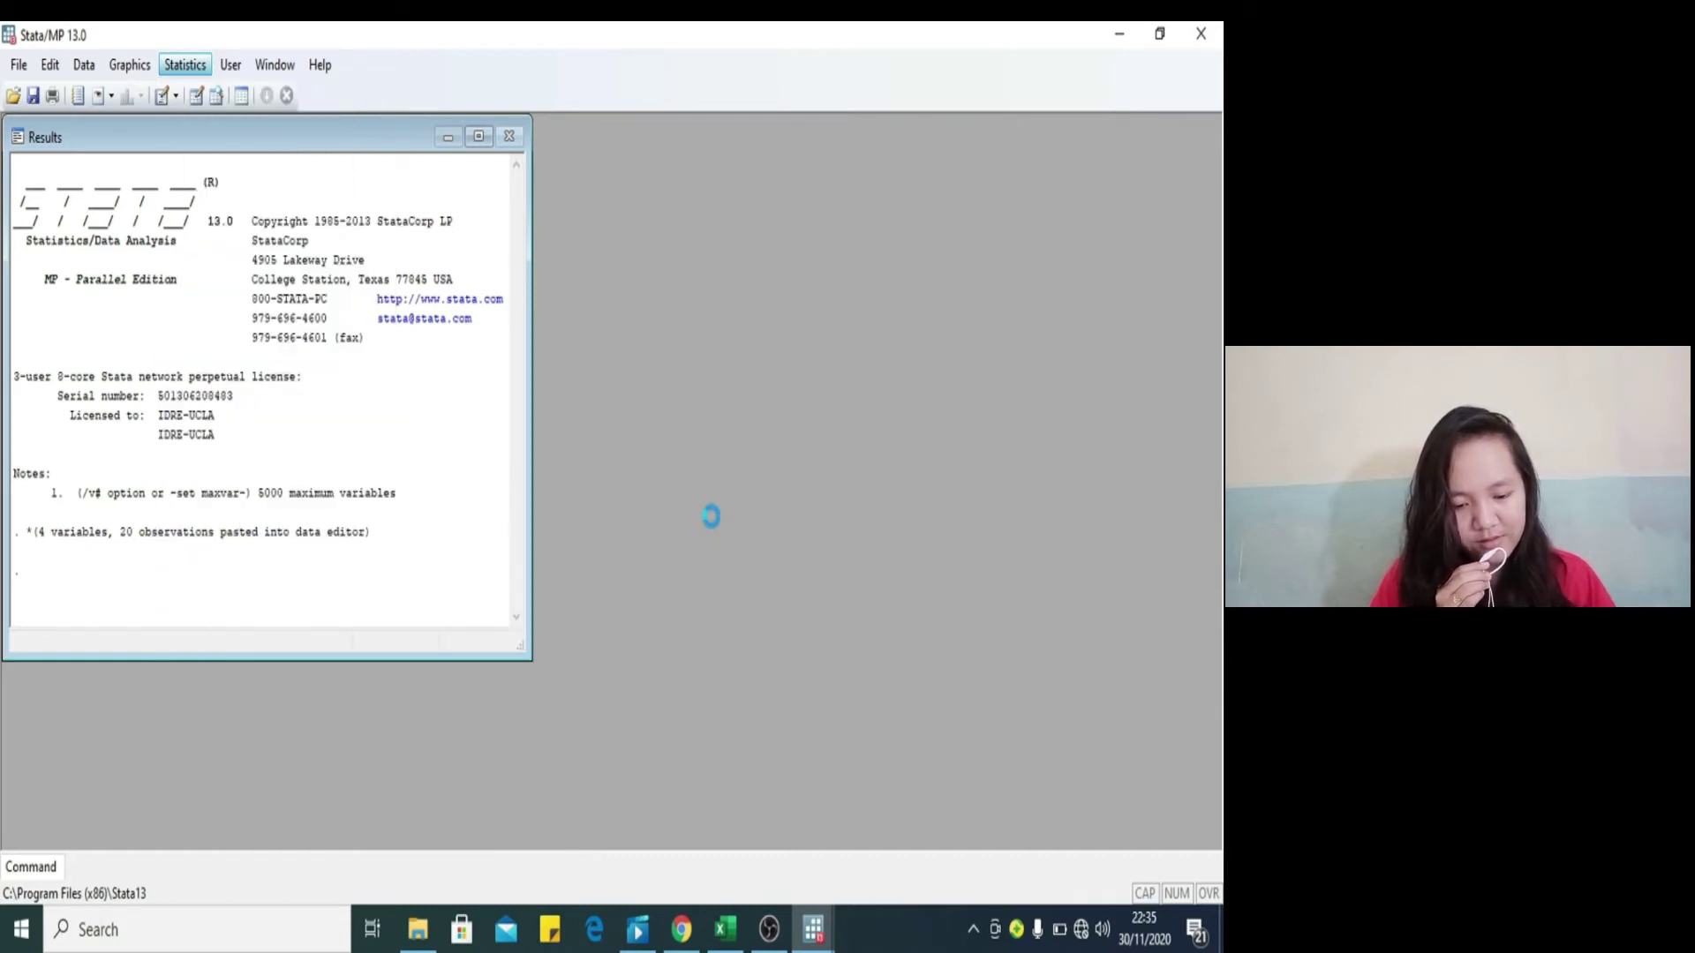
pyautogui.click(463, 360)
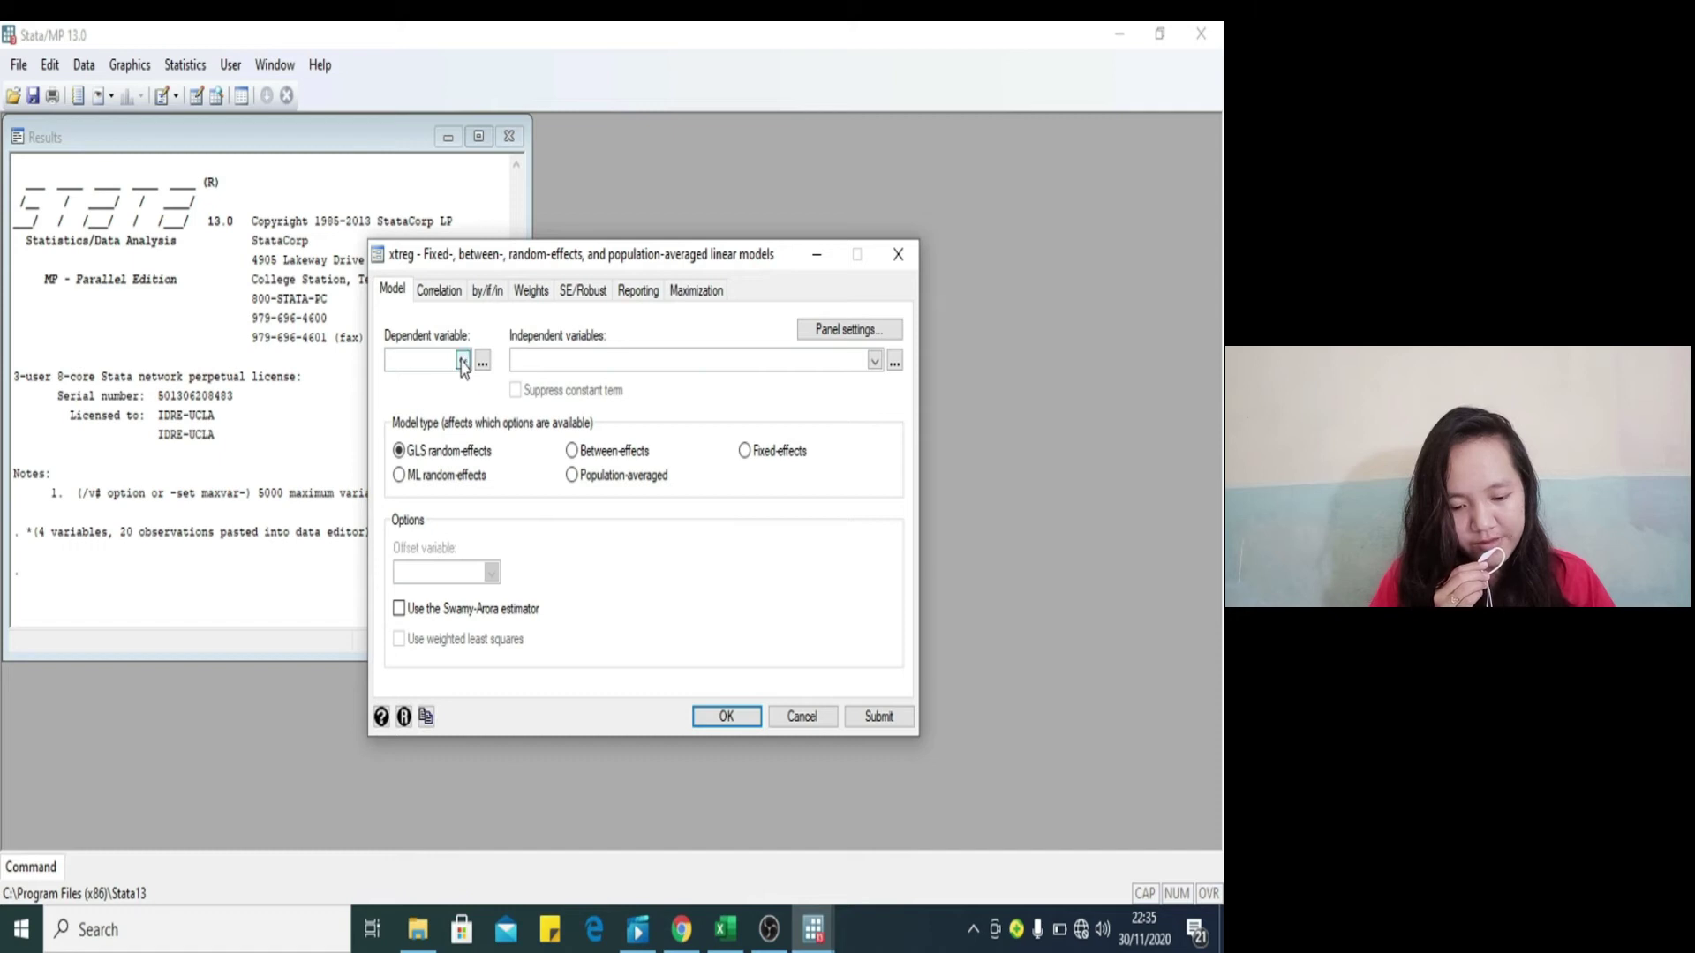
pyautogui.click(450, 411)
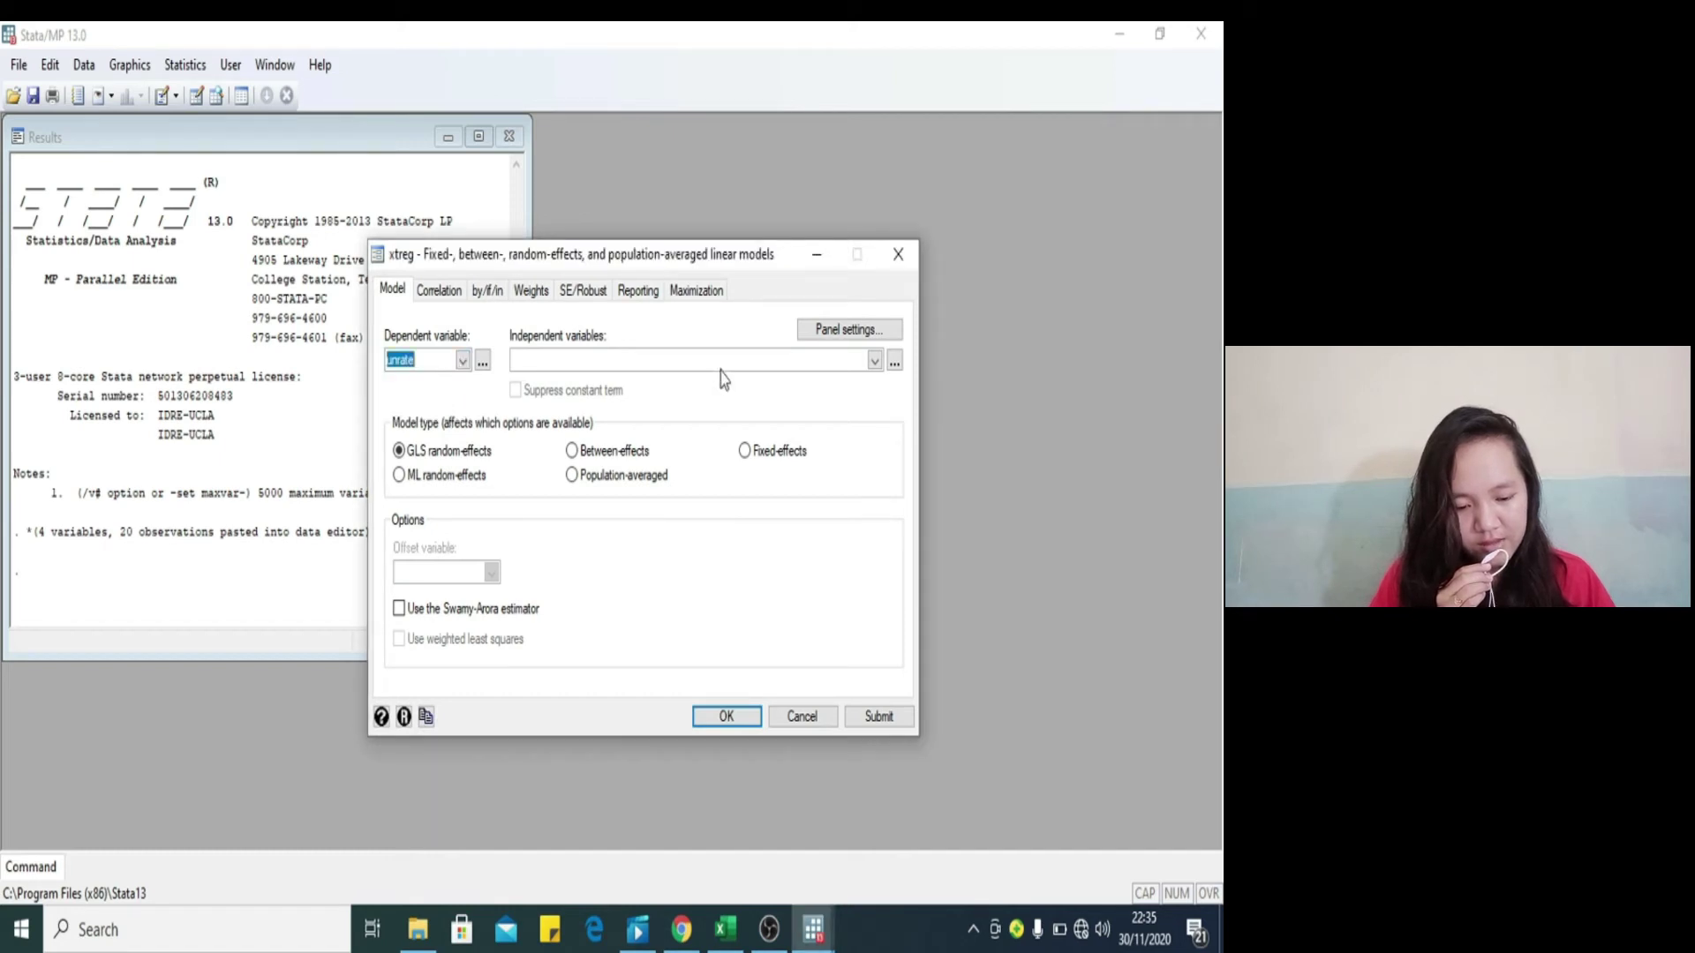
pyautogui.click(874, 361)
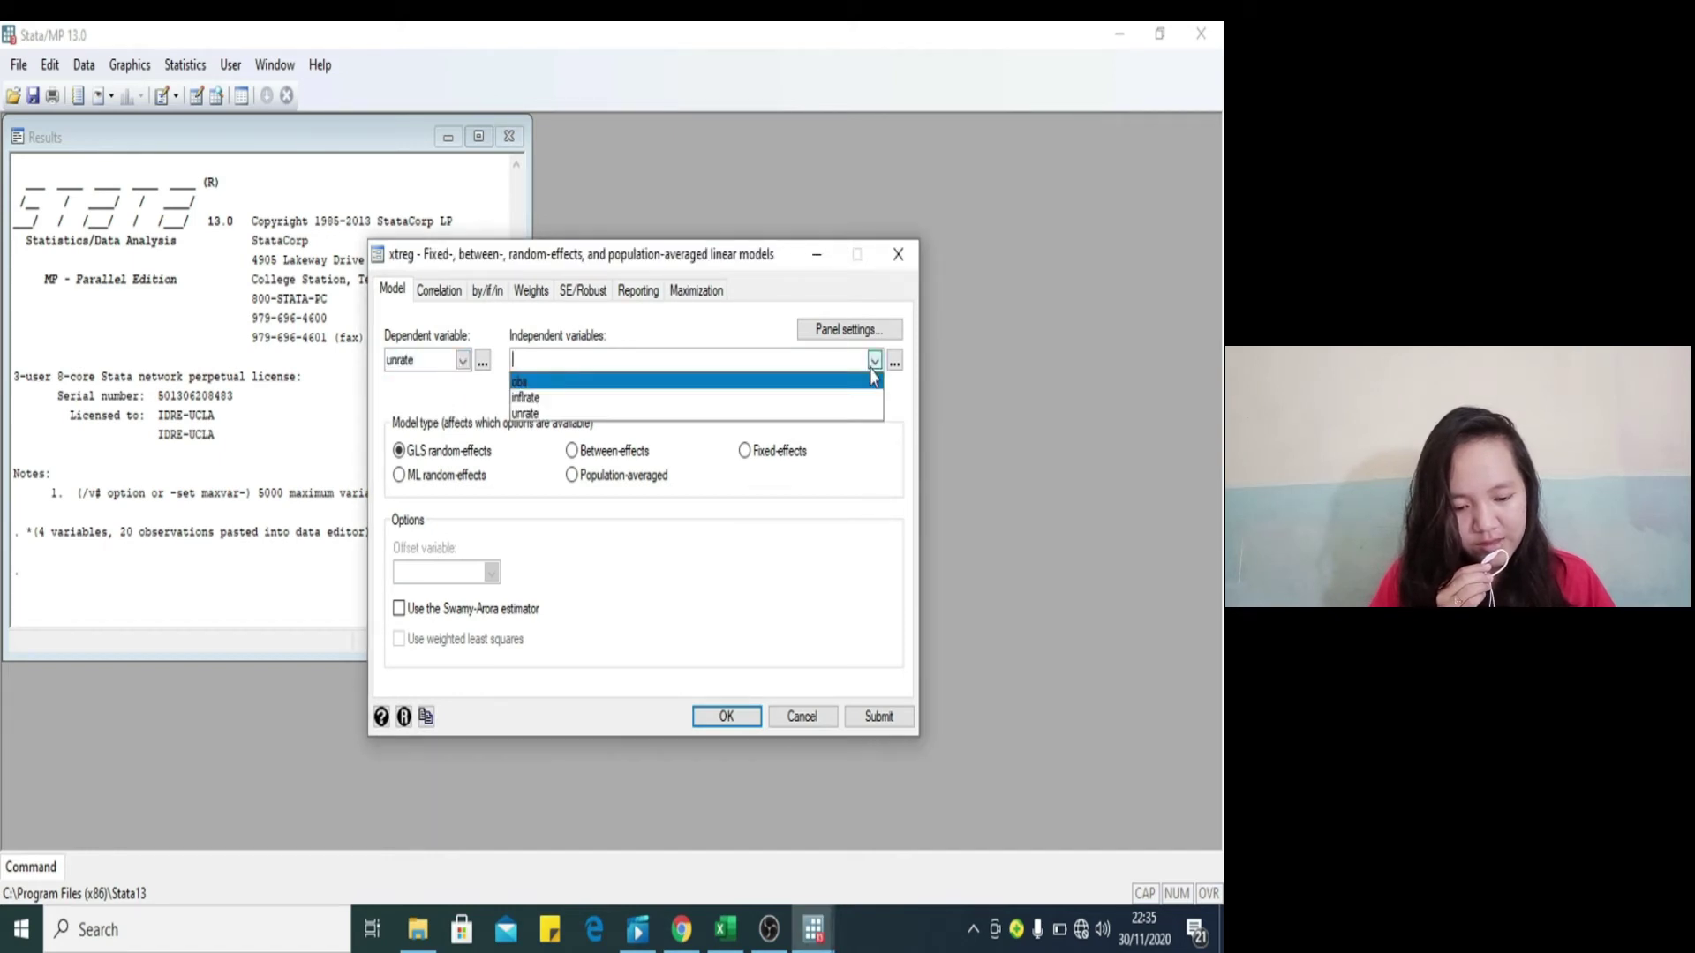
pyautogui.click(782, 399)
pyautogui.click(744, 715)
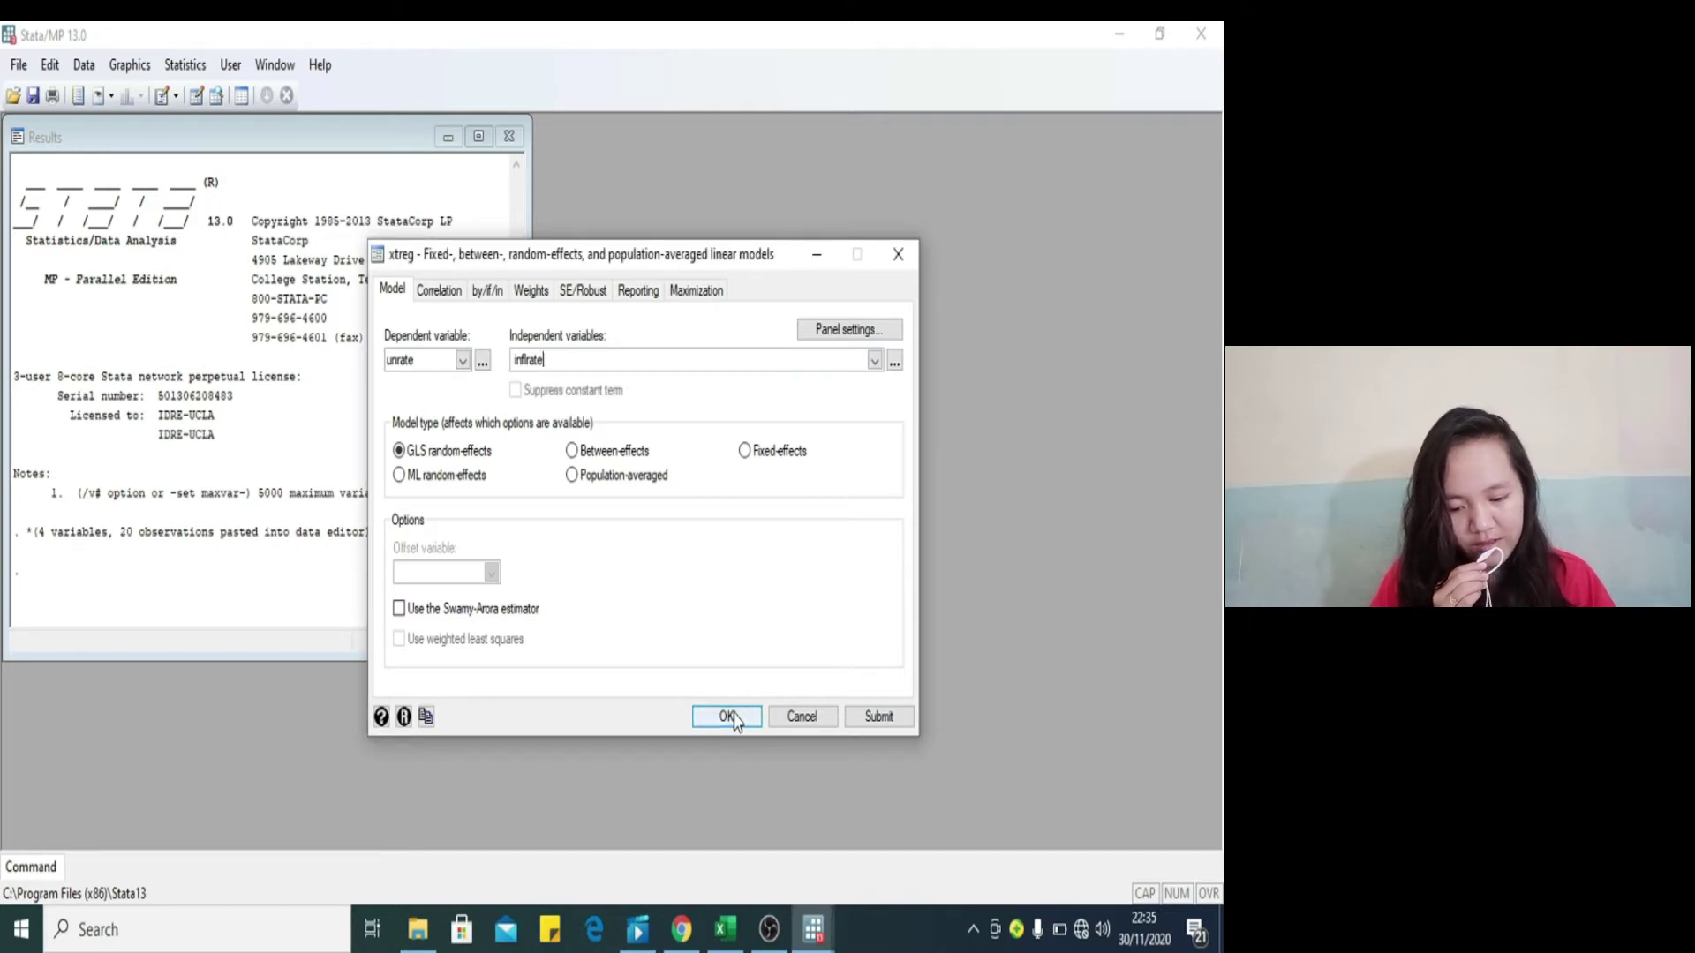
pyautogui.click(726, 716)
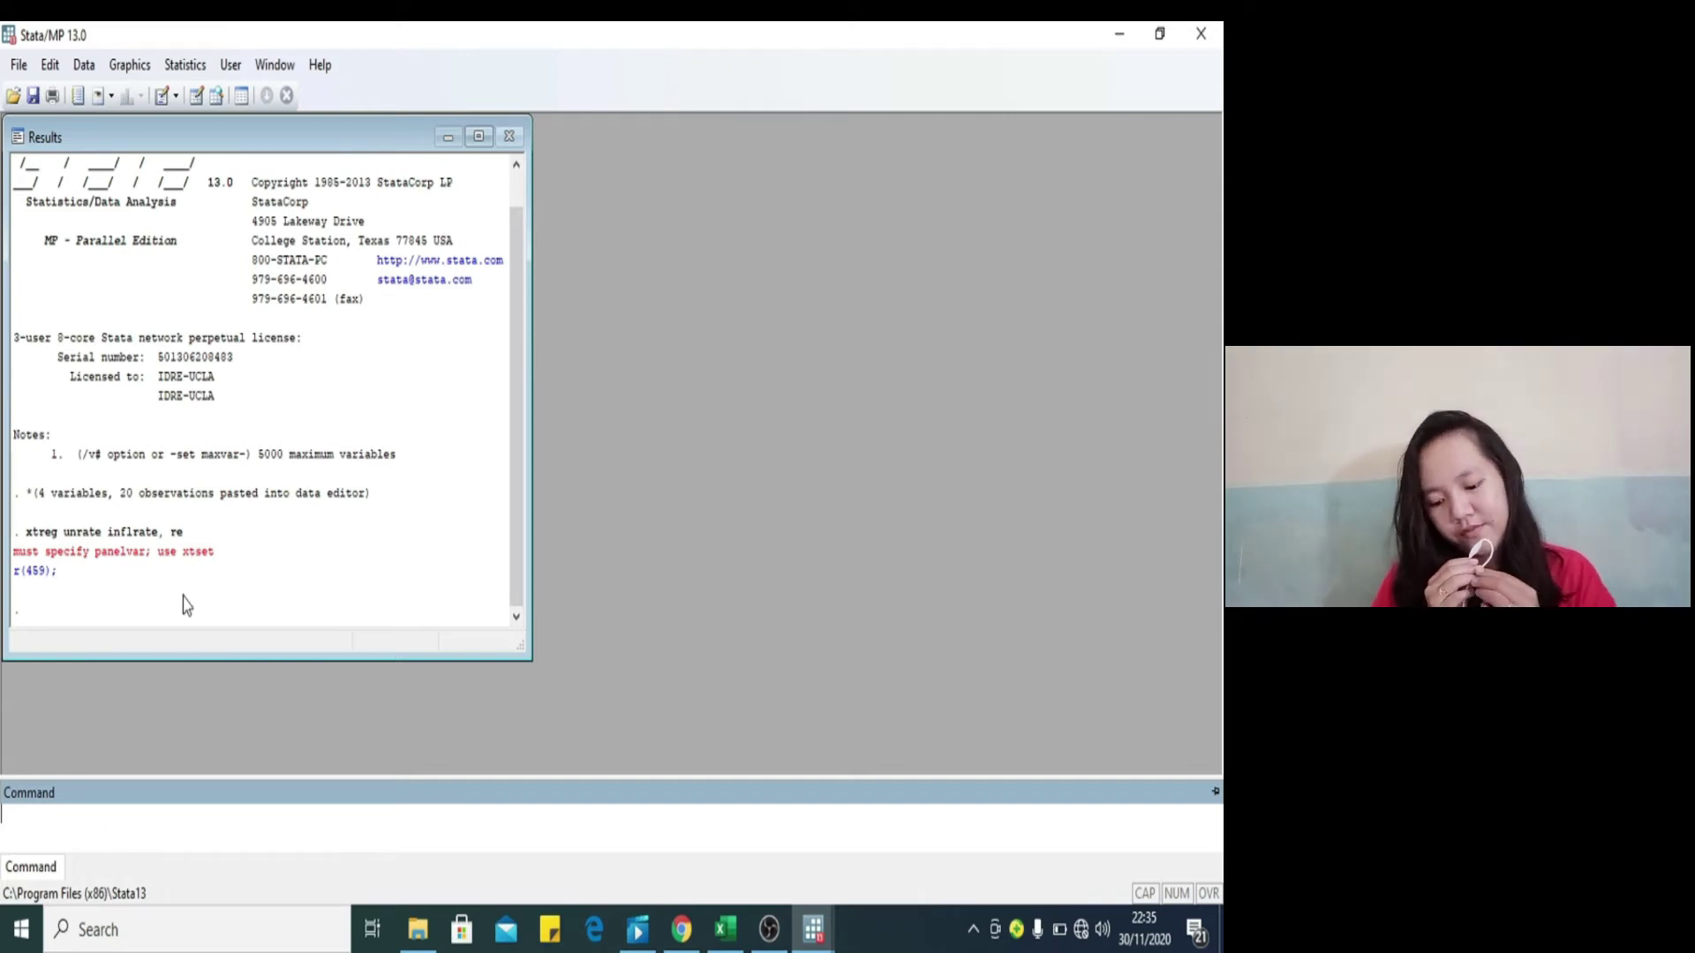
# Step: Generate a new variable tahun equal to obs and return to the Data Editor
pyautogui.write('ge')
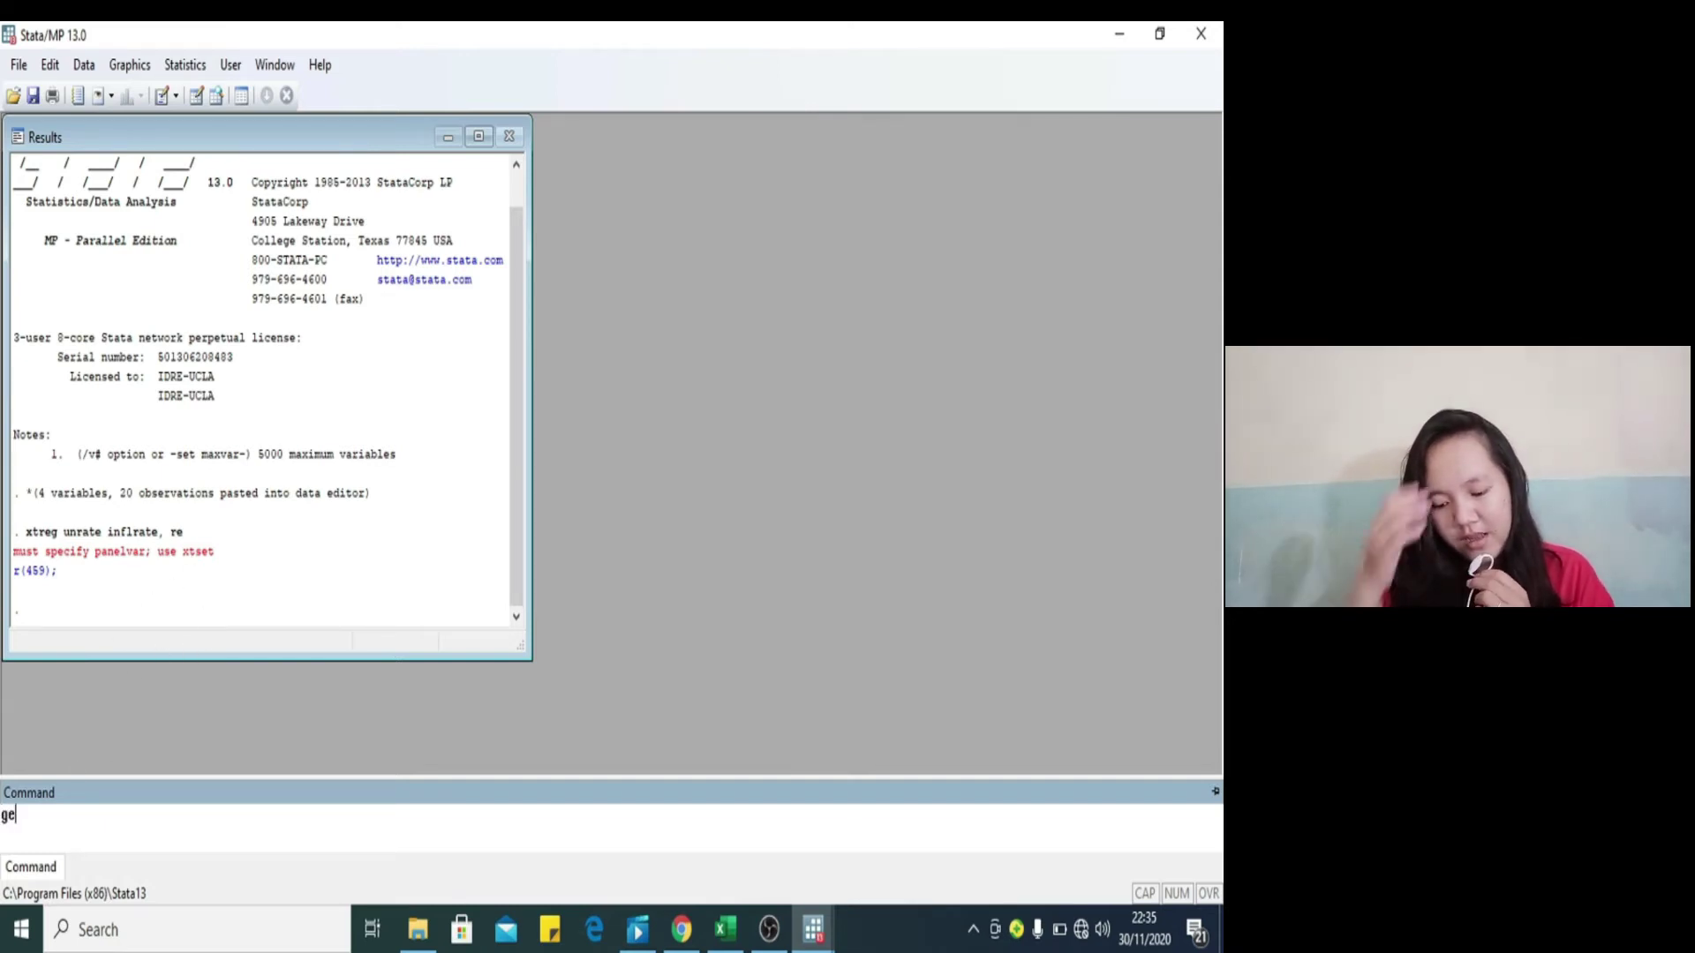
pyautogui.write('ne')
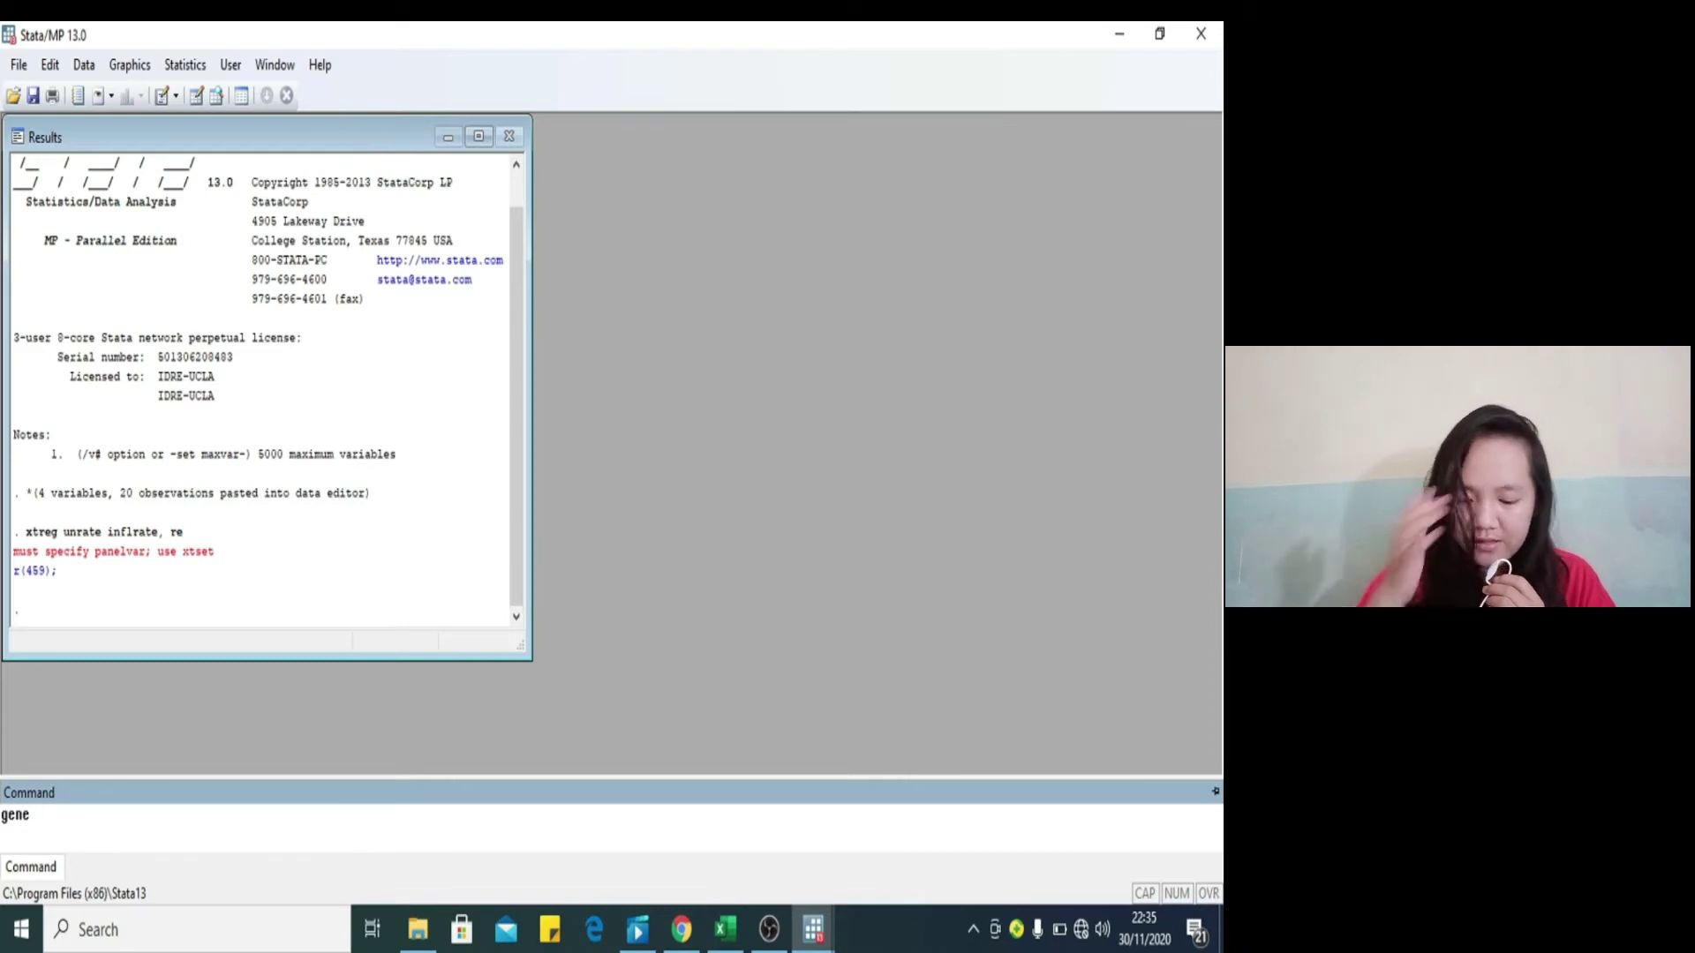
pyautogui.write('rate')
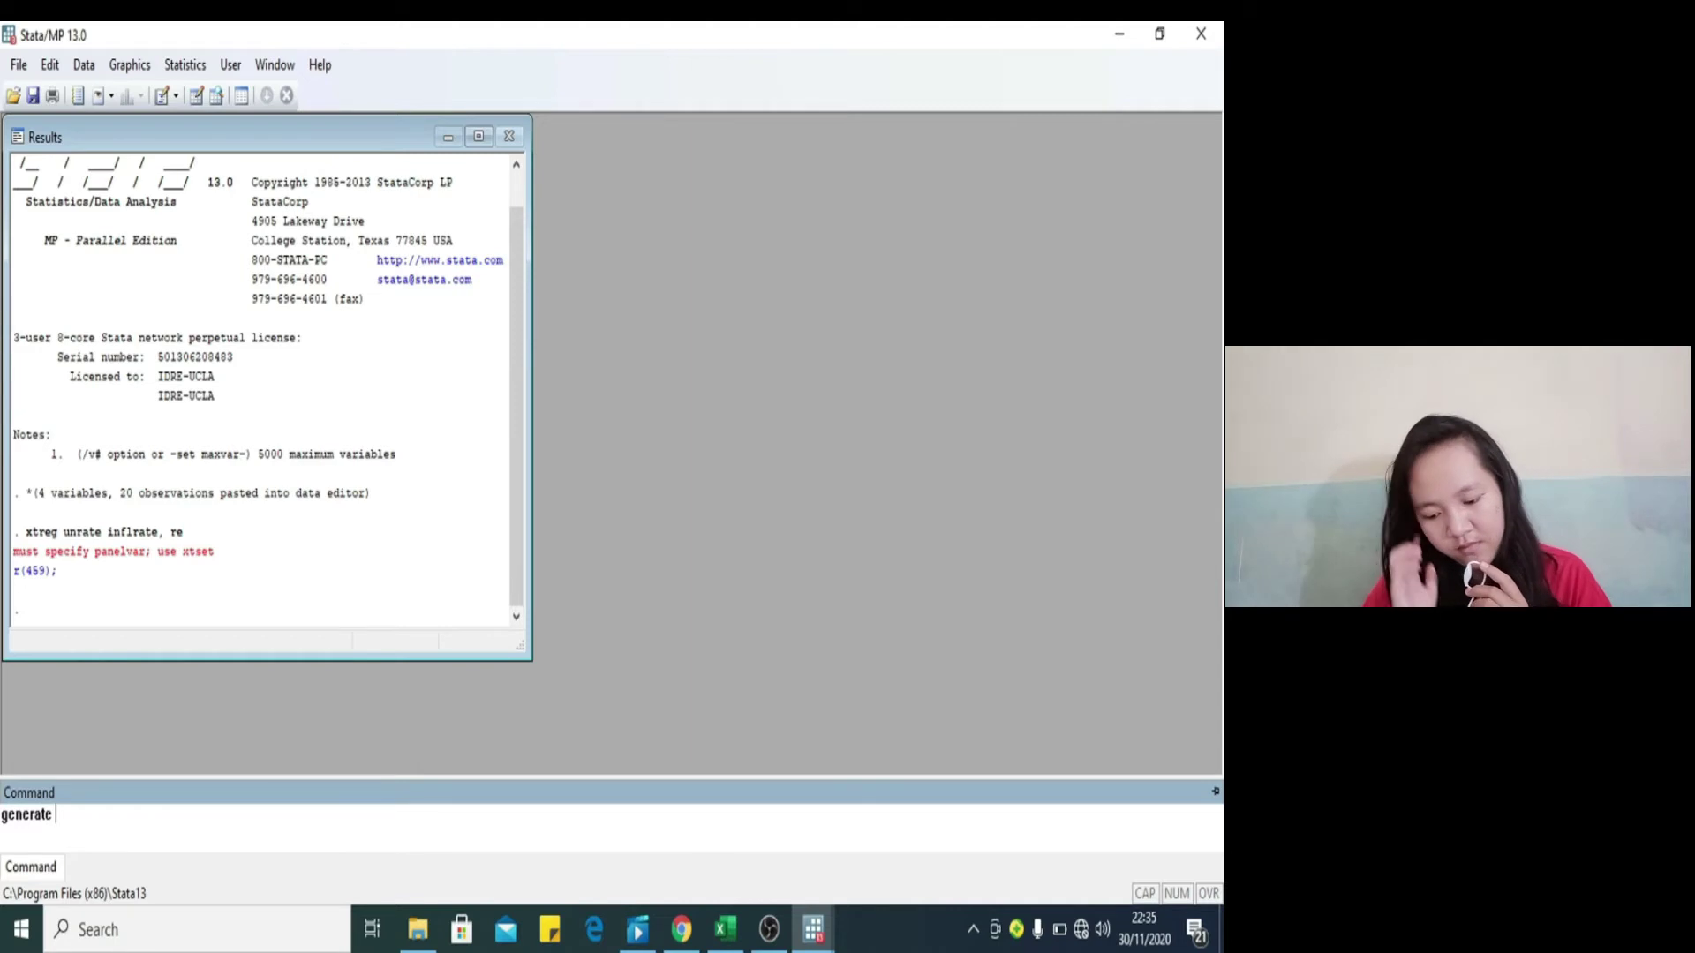
pyautogui.write(' tahun = obs')
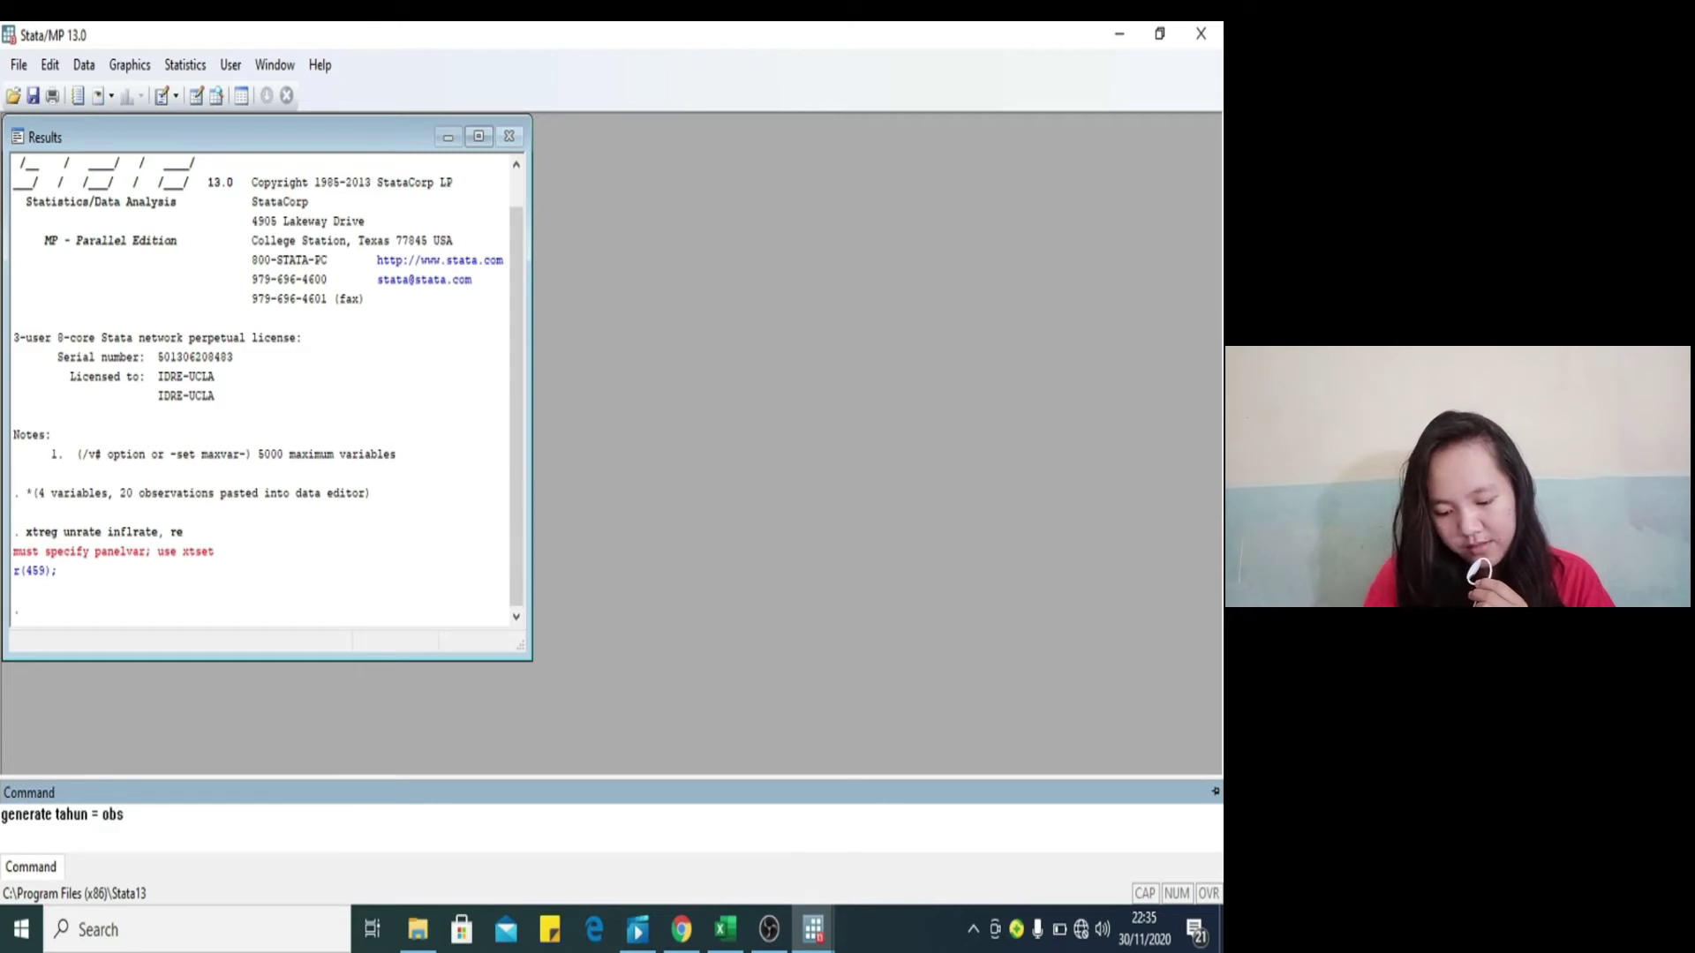
pyautogui.press('Return')
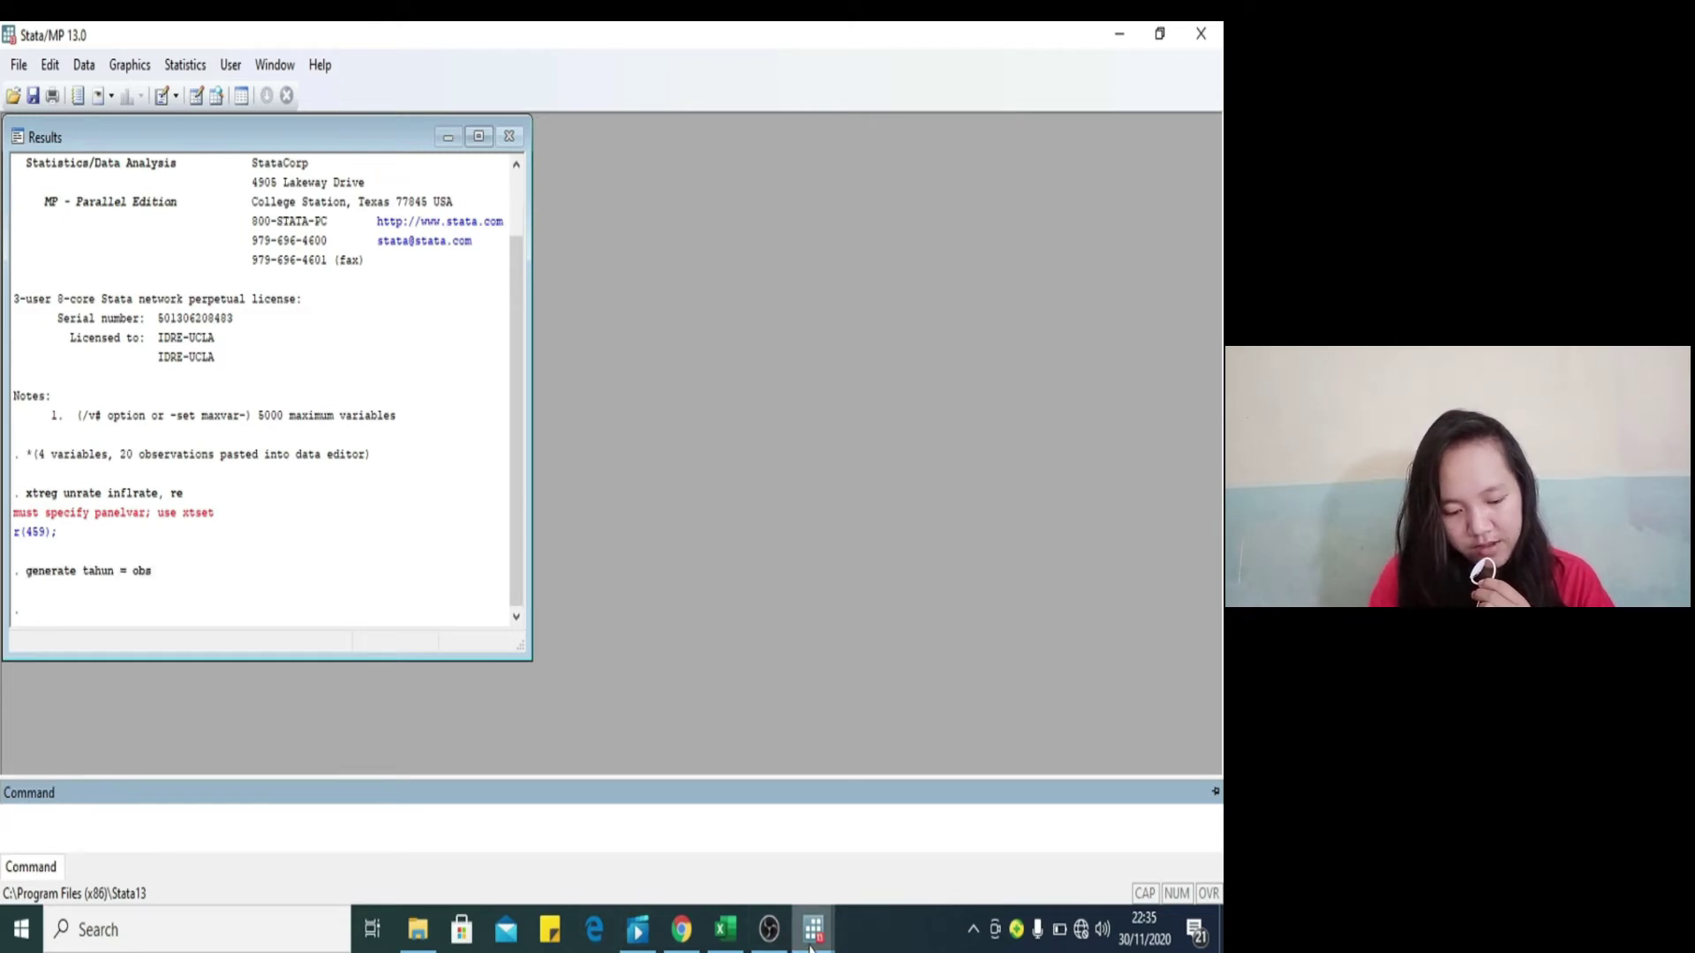
pyautogui.moveTo(811, 946)
pyautogui.click(897, 838)
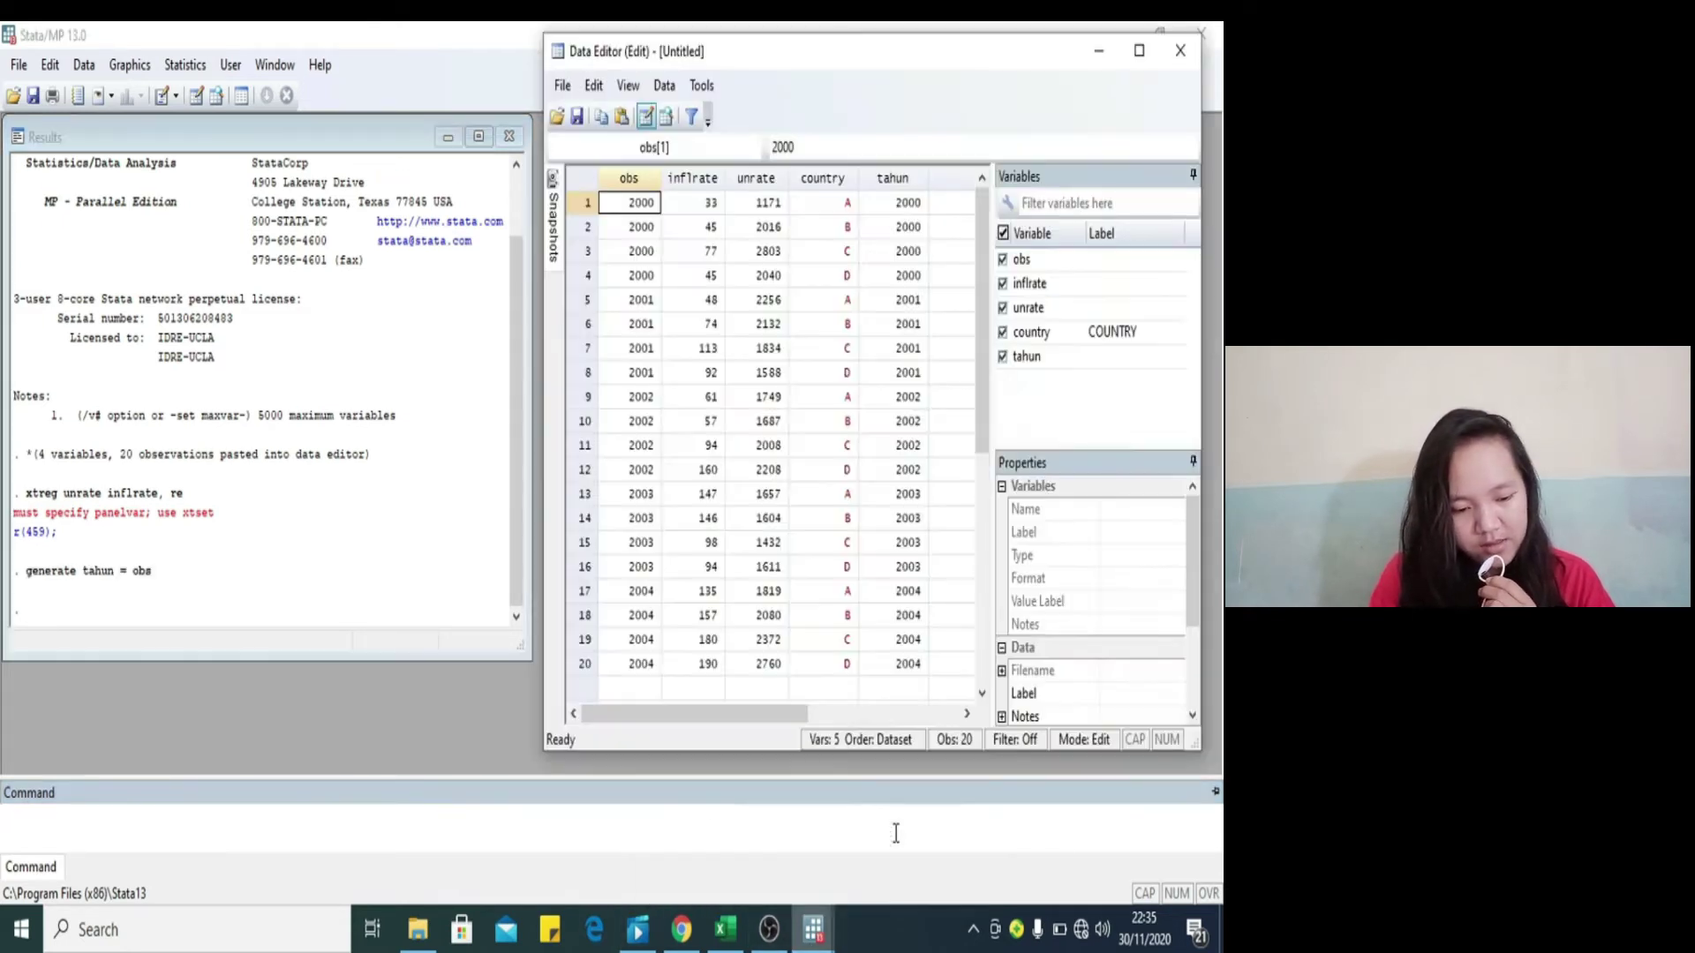
# Step: Look through the values of the tahun column from the first to the last observation and back
pyautogui.click(878, 212)
pyautogui.press('Down')
pyautogui.press('Down')
pyautogui.press('Down')
pyautogui.press('Down')
pyautogui.press('Down')
pyautogui.press('Down')
pyautogui.press('Down')
pyautogui.press('Down')
pyautogui.press('Down')
pyautogui.press('Down')
pyautogui.press('Down')
pyautogui.press('Down')
pyautogui.press('Down')
pyautogui.press('Down')
pyautogui.press('Down')
pyautogui.press('Down')
pyautogui.press('Down')
pyautogui.press('Down')
pyautogui.press('Down')
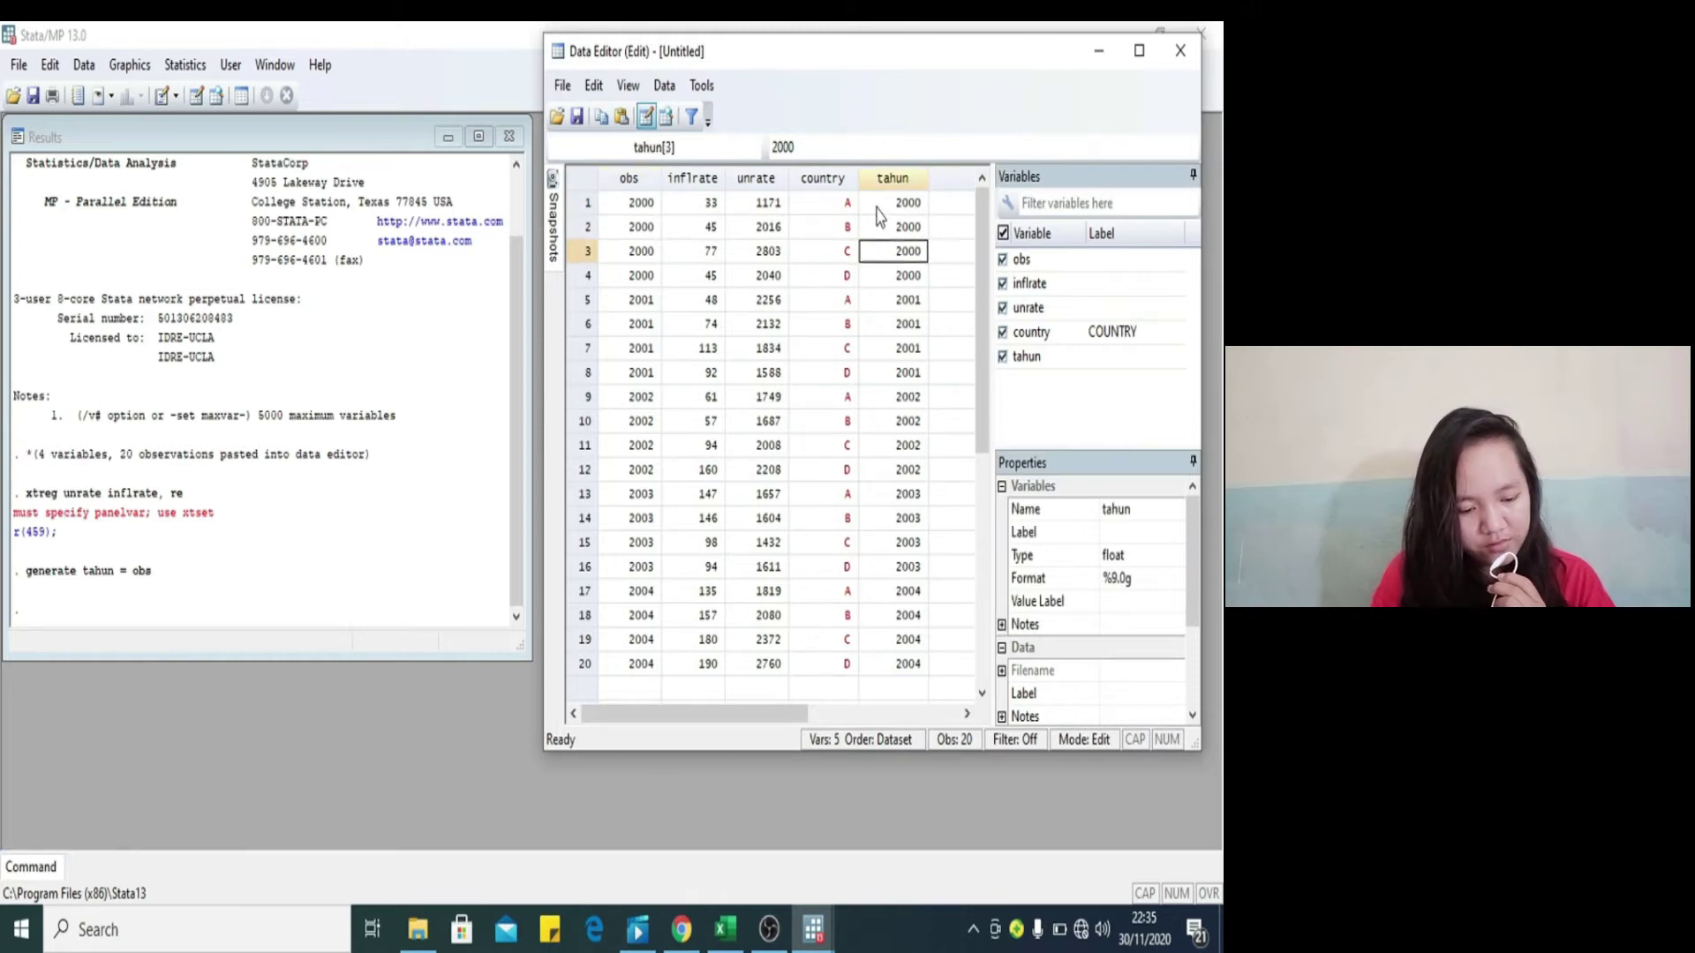
pyautogui.press('Up')
pyautogui.press('Up')
pyautogui.press('Up')
pyautogui.press('Up')
pyautogui.press('Up')
pyautogui.press('Up')
pyautogui.press('Up')
pyautogui.press('Up')
pyautogui.press('Up')
pyautogui.press('Up')
pyautogui.press('Up')
pyautogui.press('Up')
pyautogui.press('Up')
pyautogui.press('Up')
pyautogui.press('Up')
pyautogui.press('Up')
pyautogui.press('Up')
pyautogui.press('Up')
pyautogui.press('Up')
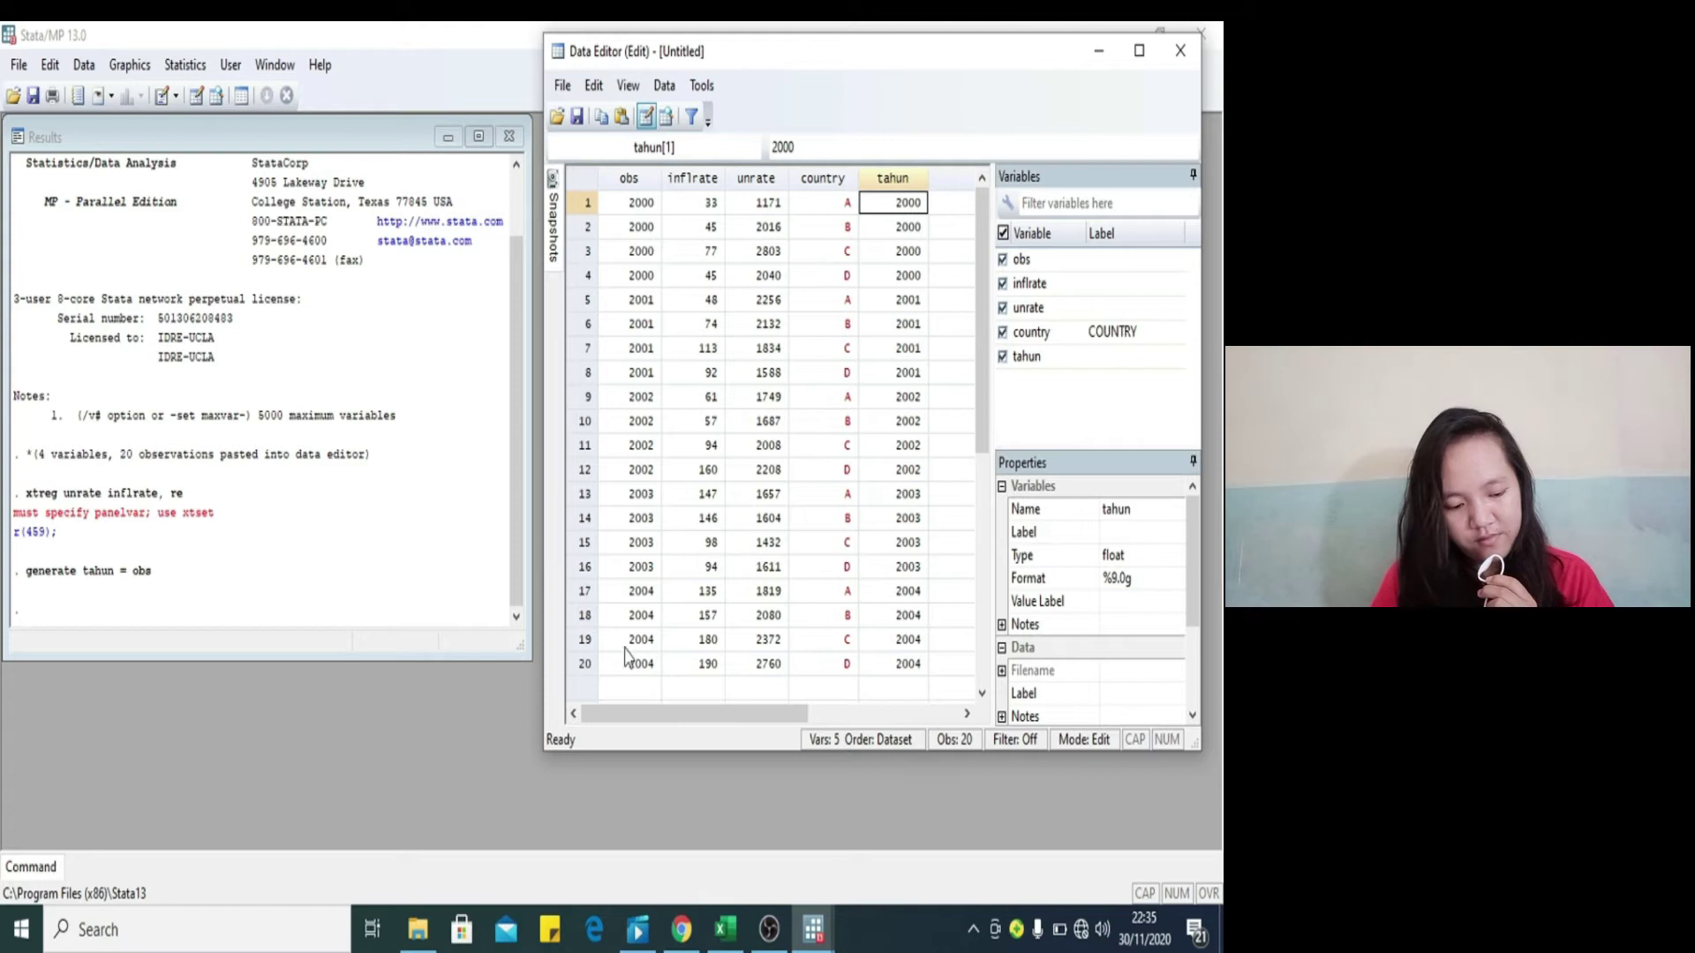
# Step: Change the display format of the tahun variable to Annual (years), %ty, with the plain 2009 sample style
pyautogui.click(1064, 357)
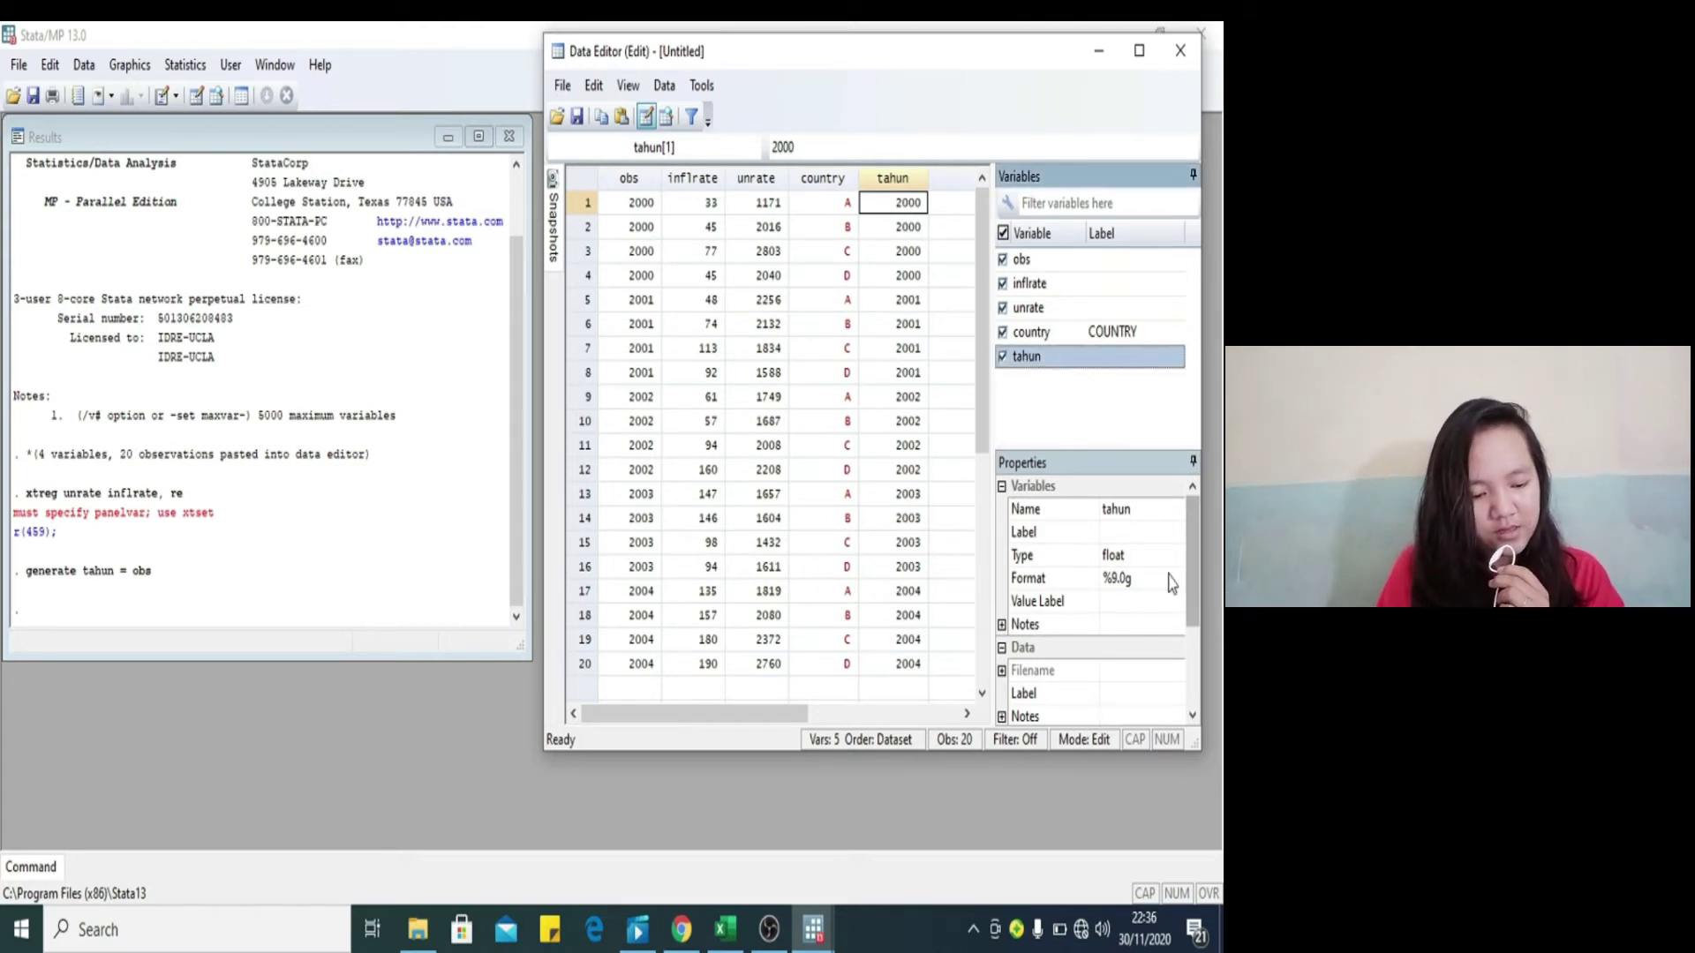
pyautogui.click(1174, 579)
pyautogui.click(1177, 582)
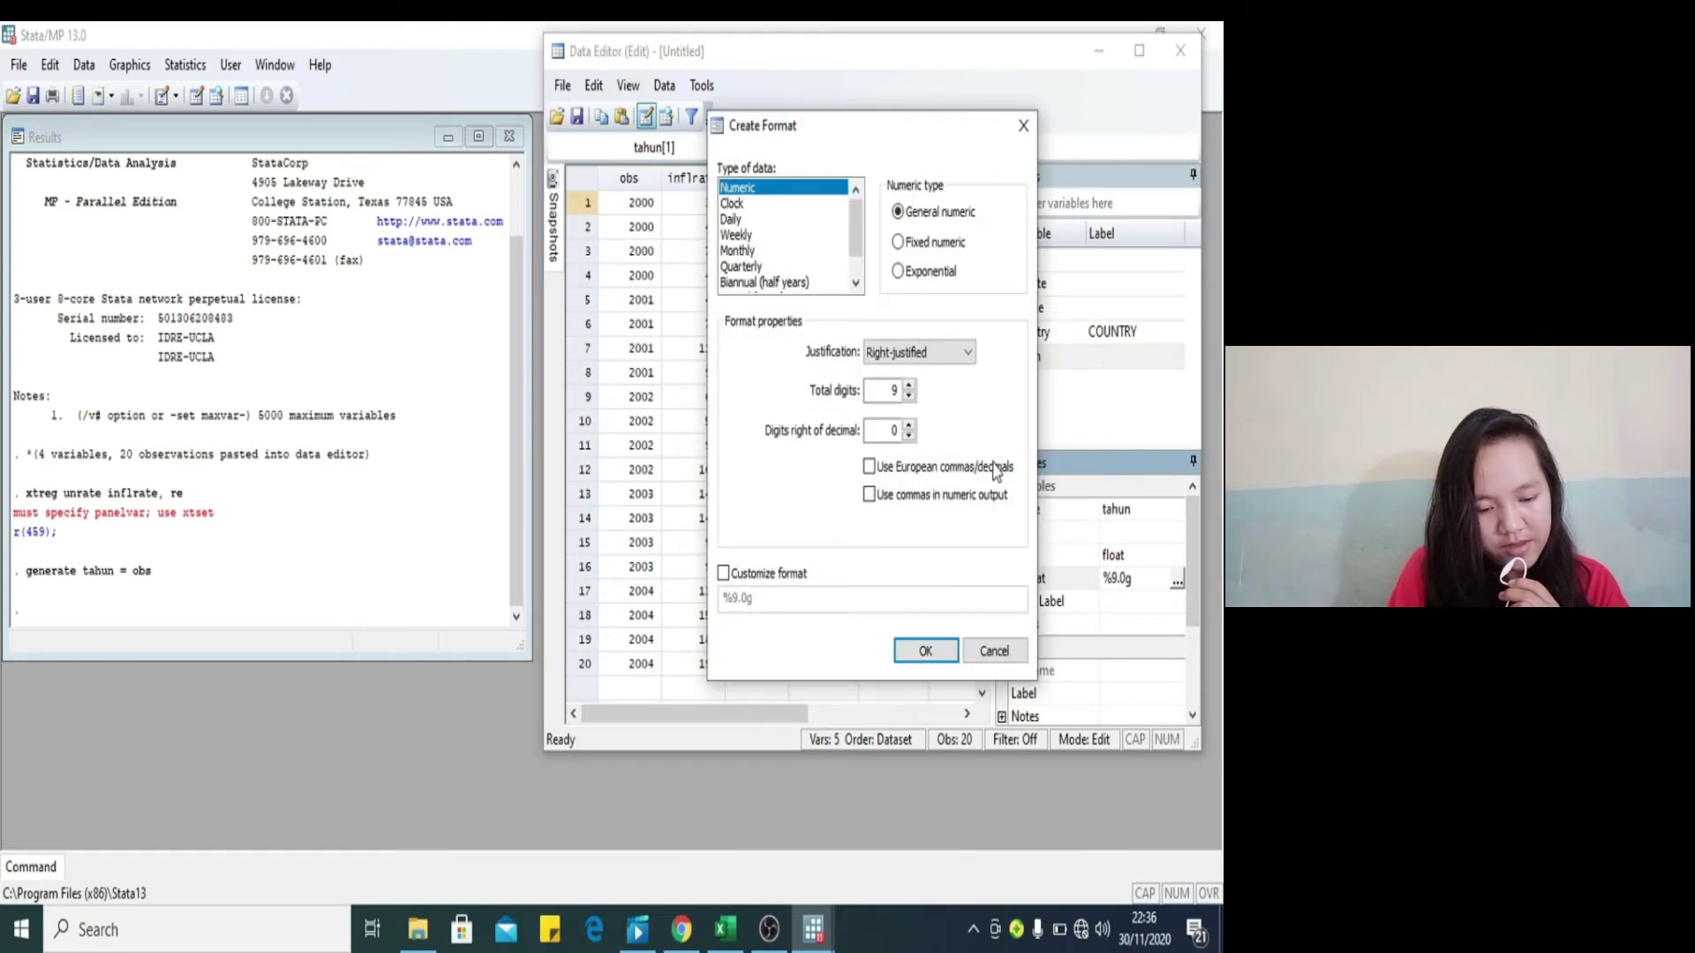
pyautogui.moveTo(858, 244); pyautogui.dragTo(858, 261)
pyautogui.click(781, 266)
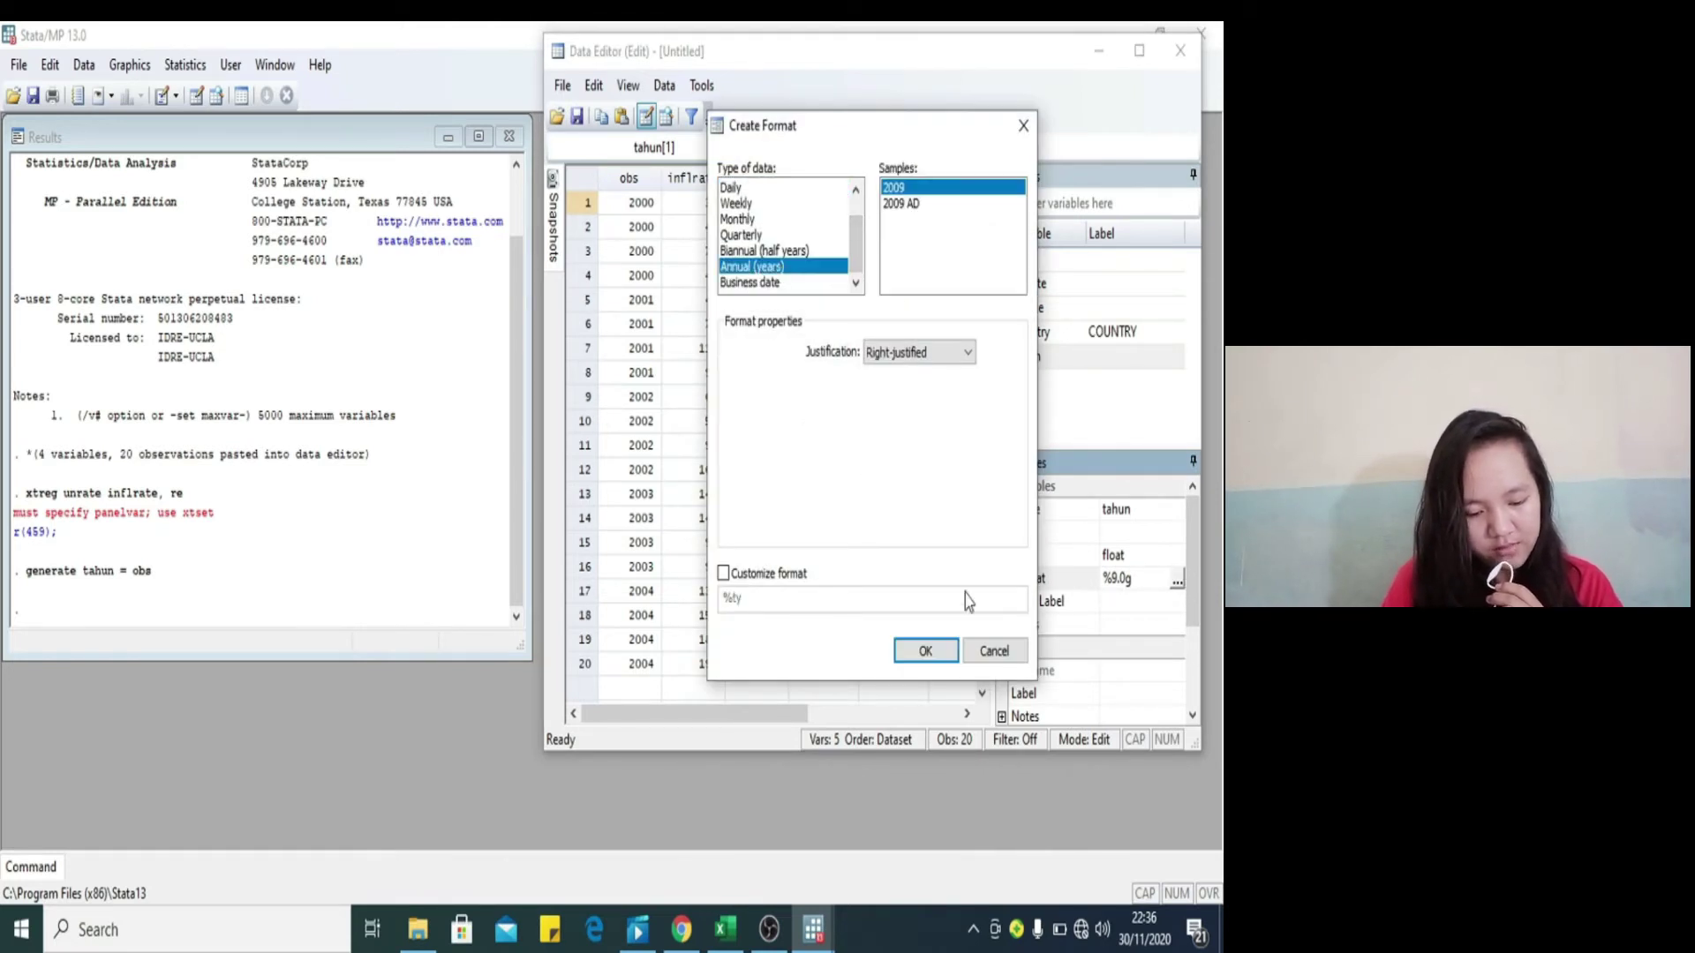
pyautogui.click(956, 653)
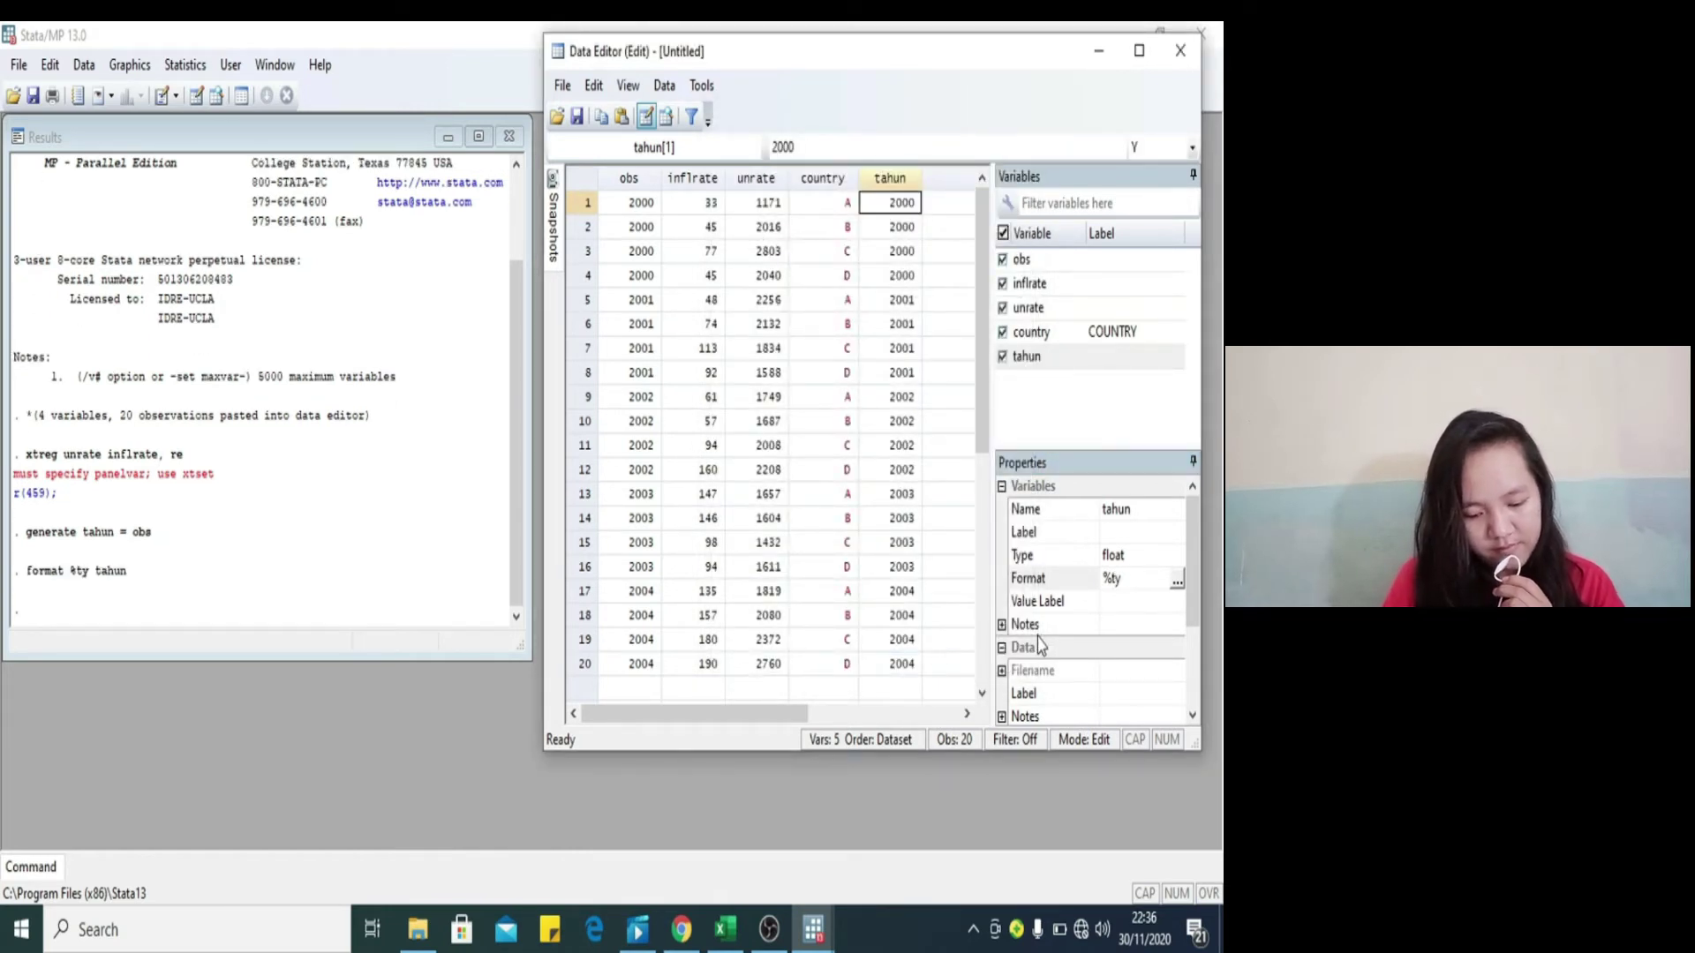
# Step: Generate a new variable cs filled with missing values using gen cs=. and return to the Data Editor
pyautogui.click(38, 869)
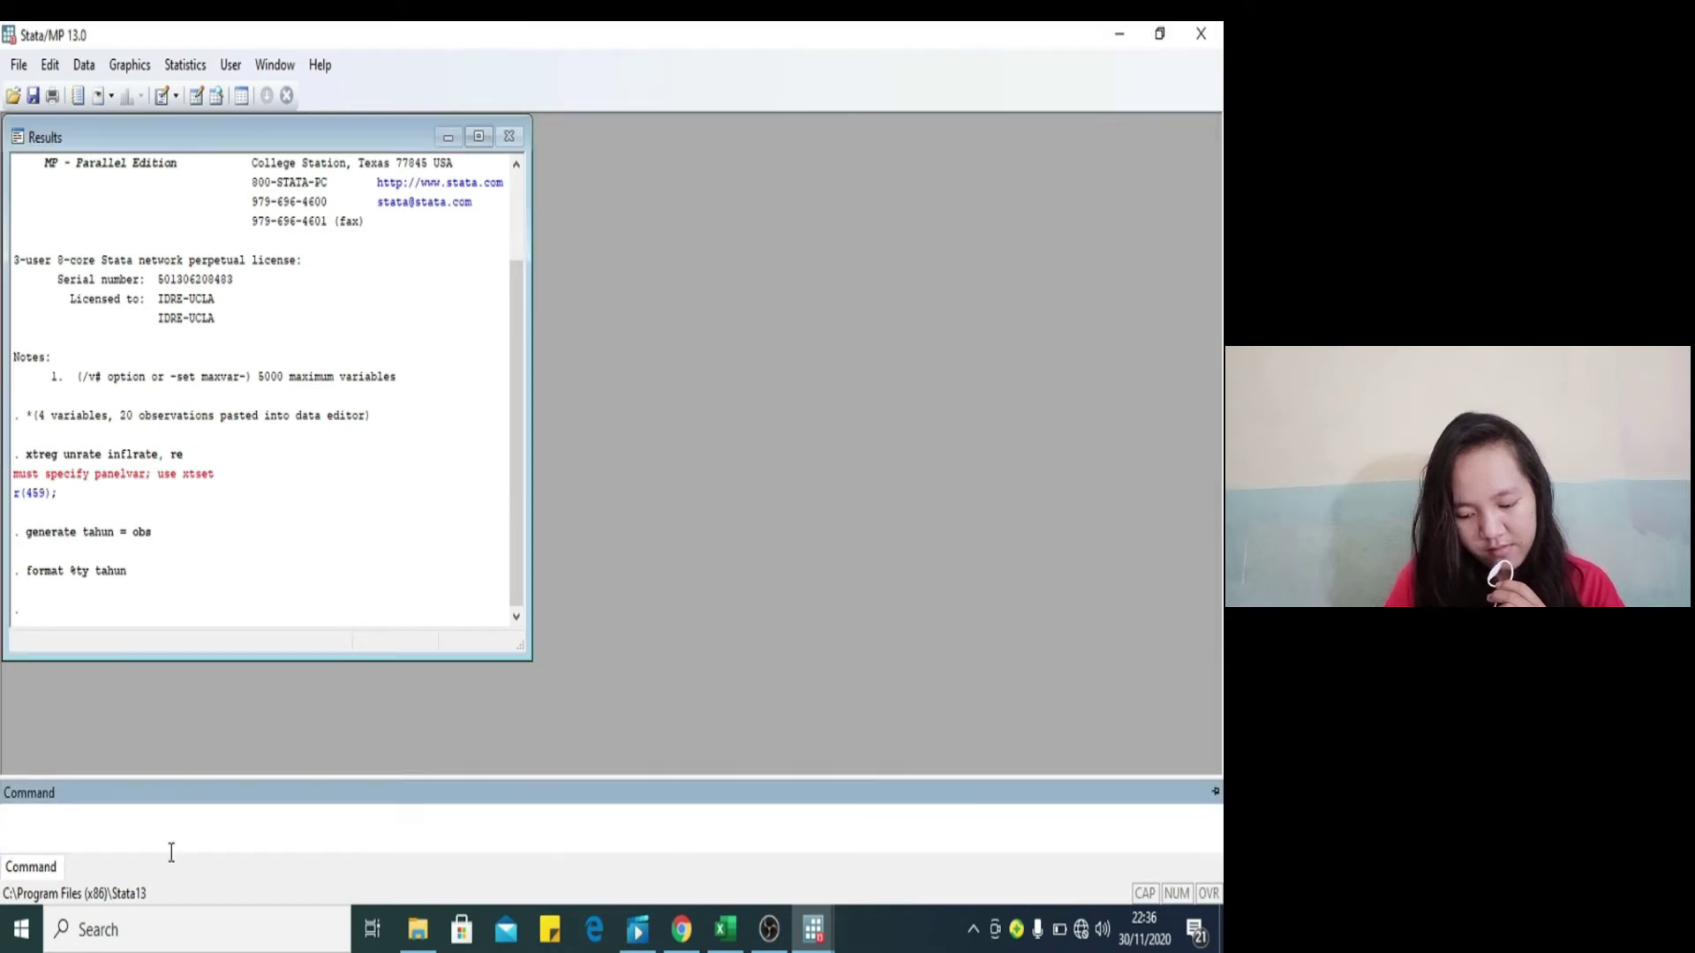
pyautogui.write('gen cs=.')
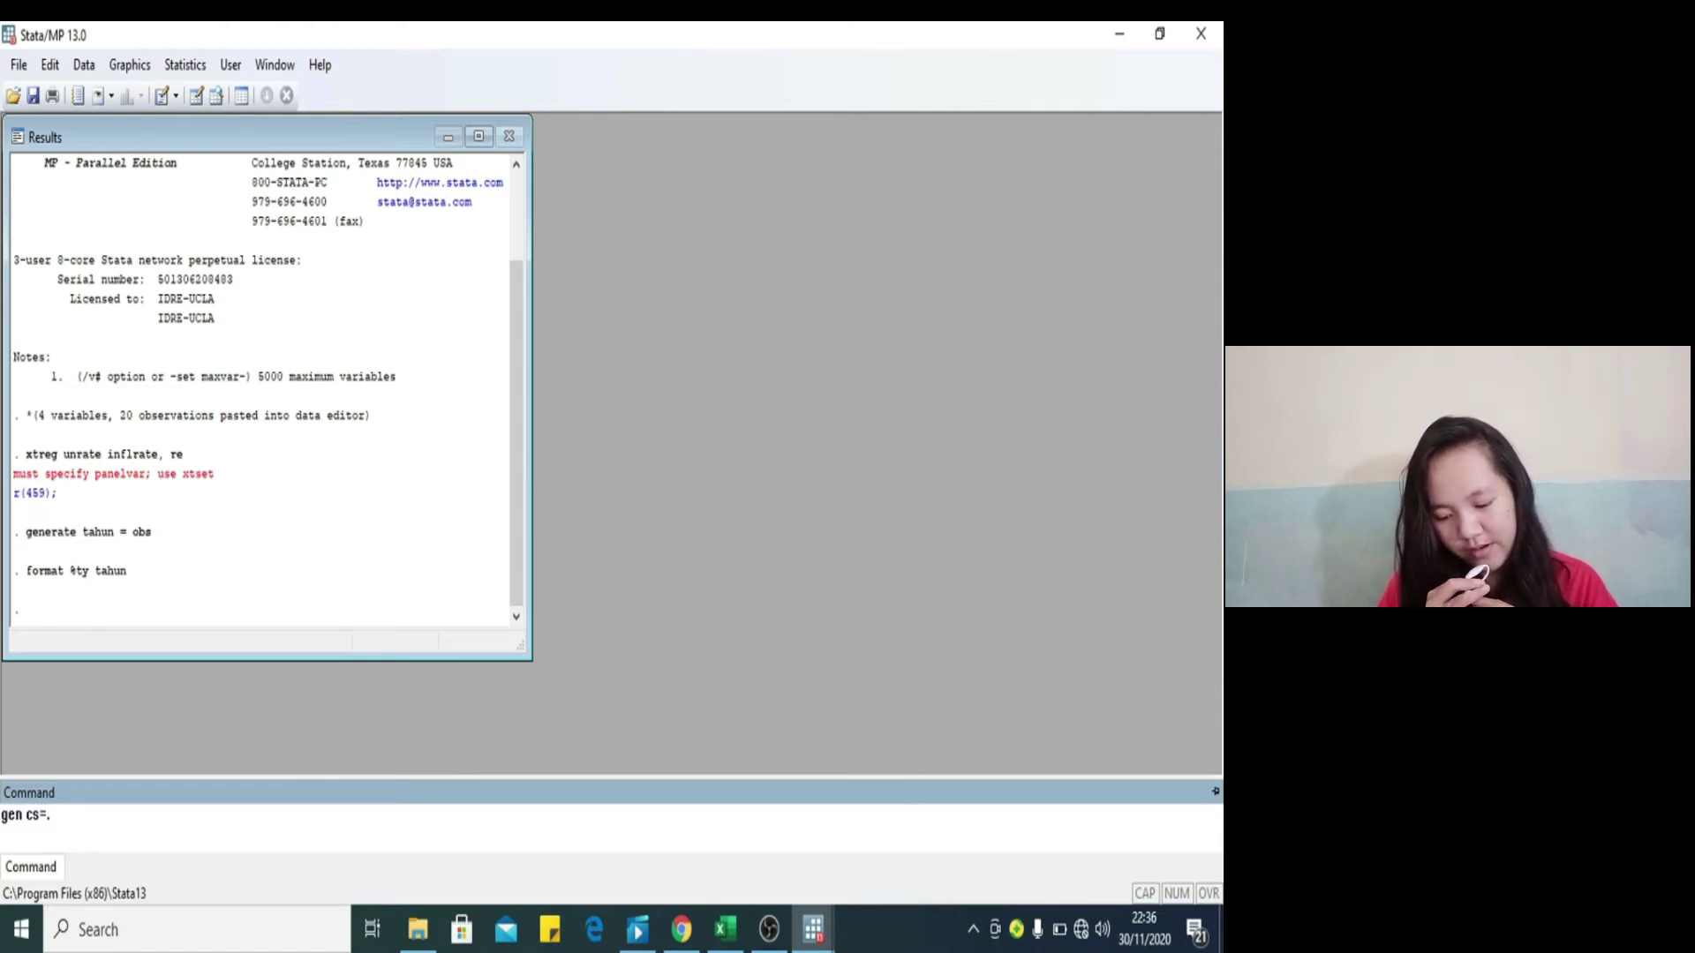
pyautogui.press('Return')
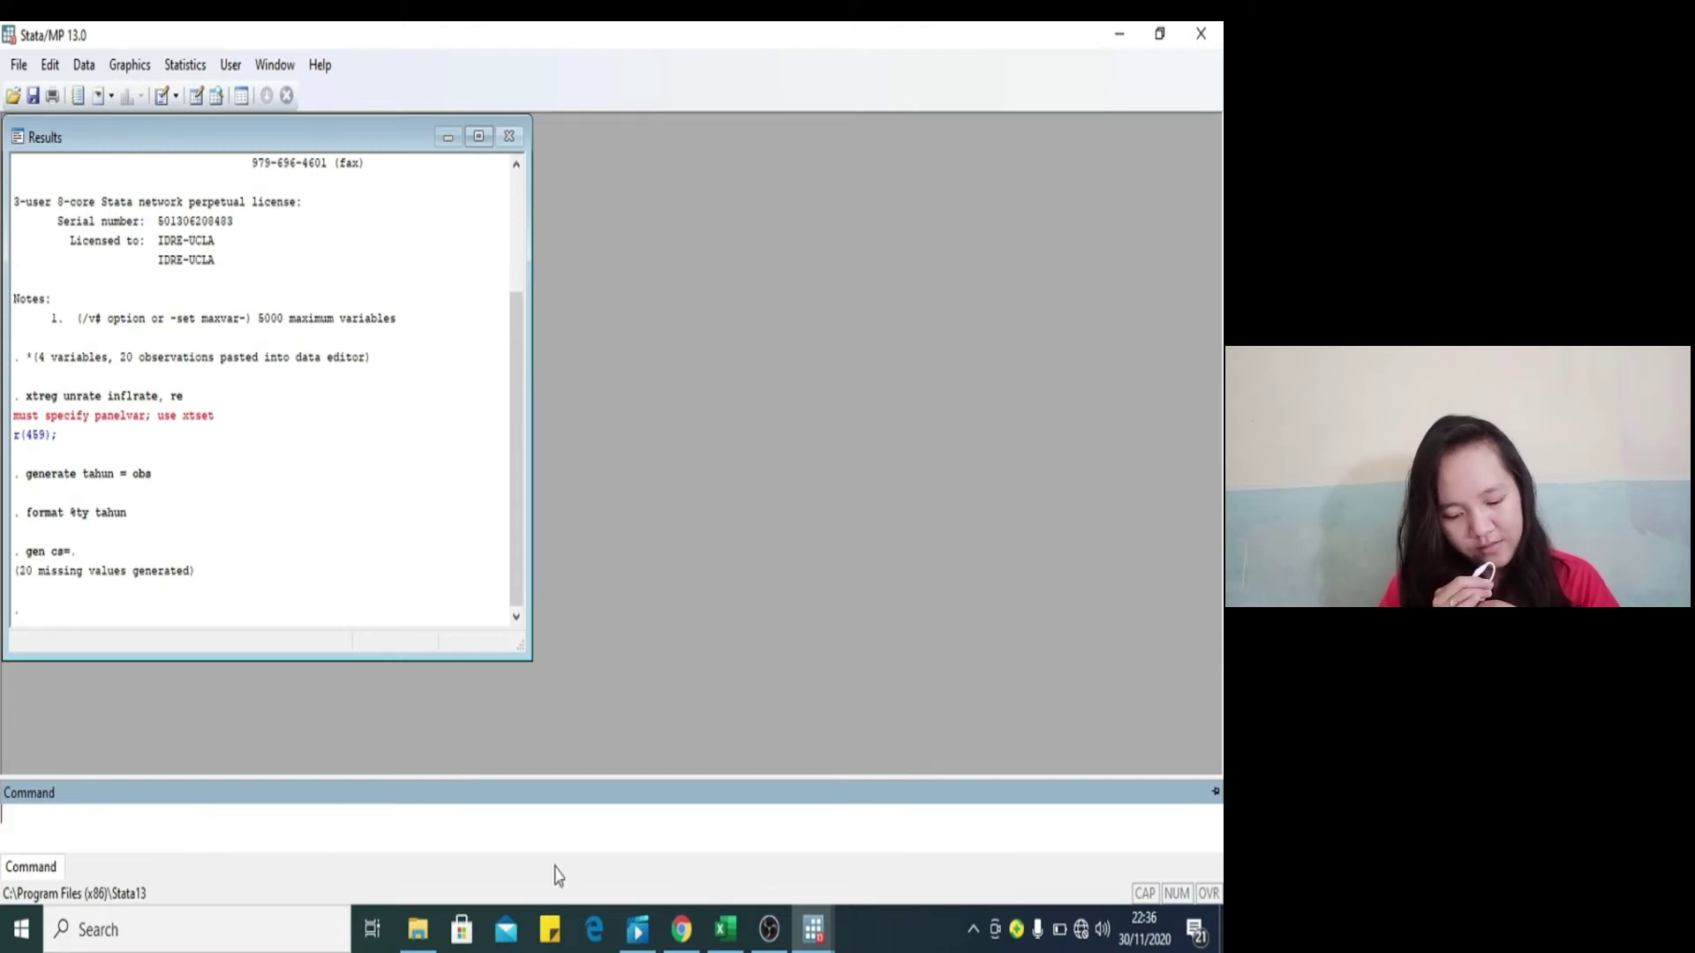
pyautogui.click(813, 929)
pyautogui.click(864, 852)
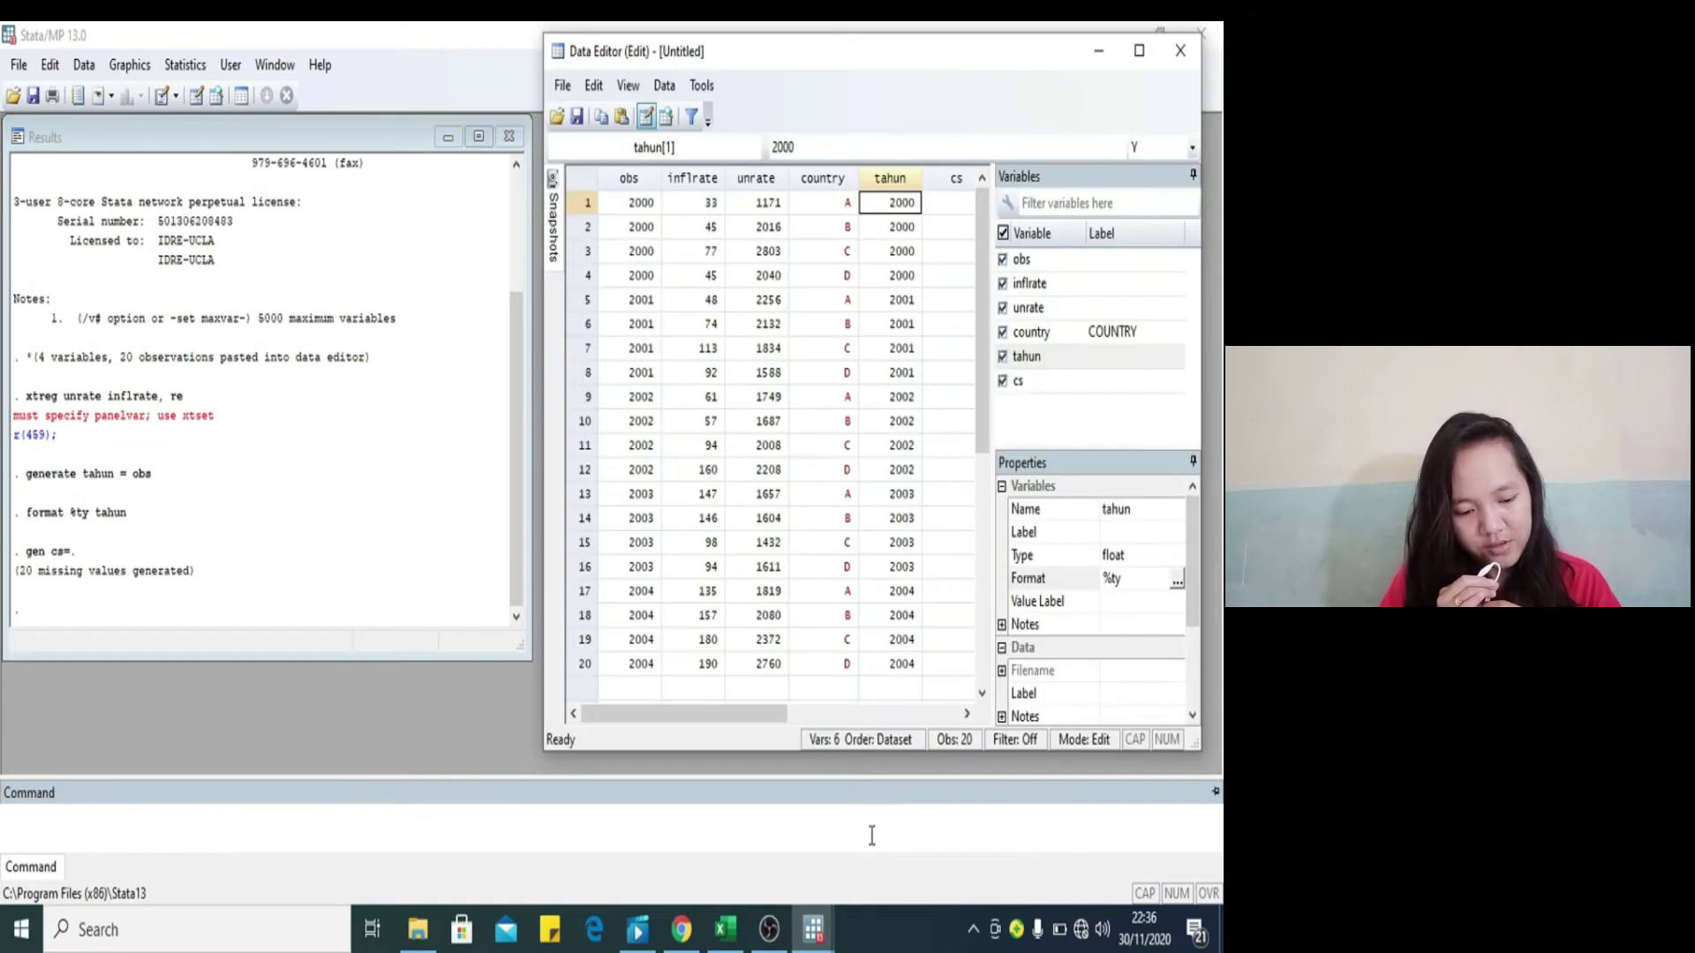
# Step: Examine the cs column across all 20 observations alongside country and tahun in the Data Editor
pyautogui.moveTo(766, 713); pyautogui.dragTo(803, 713)
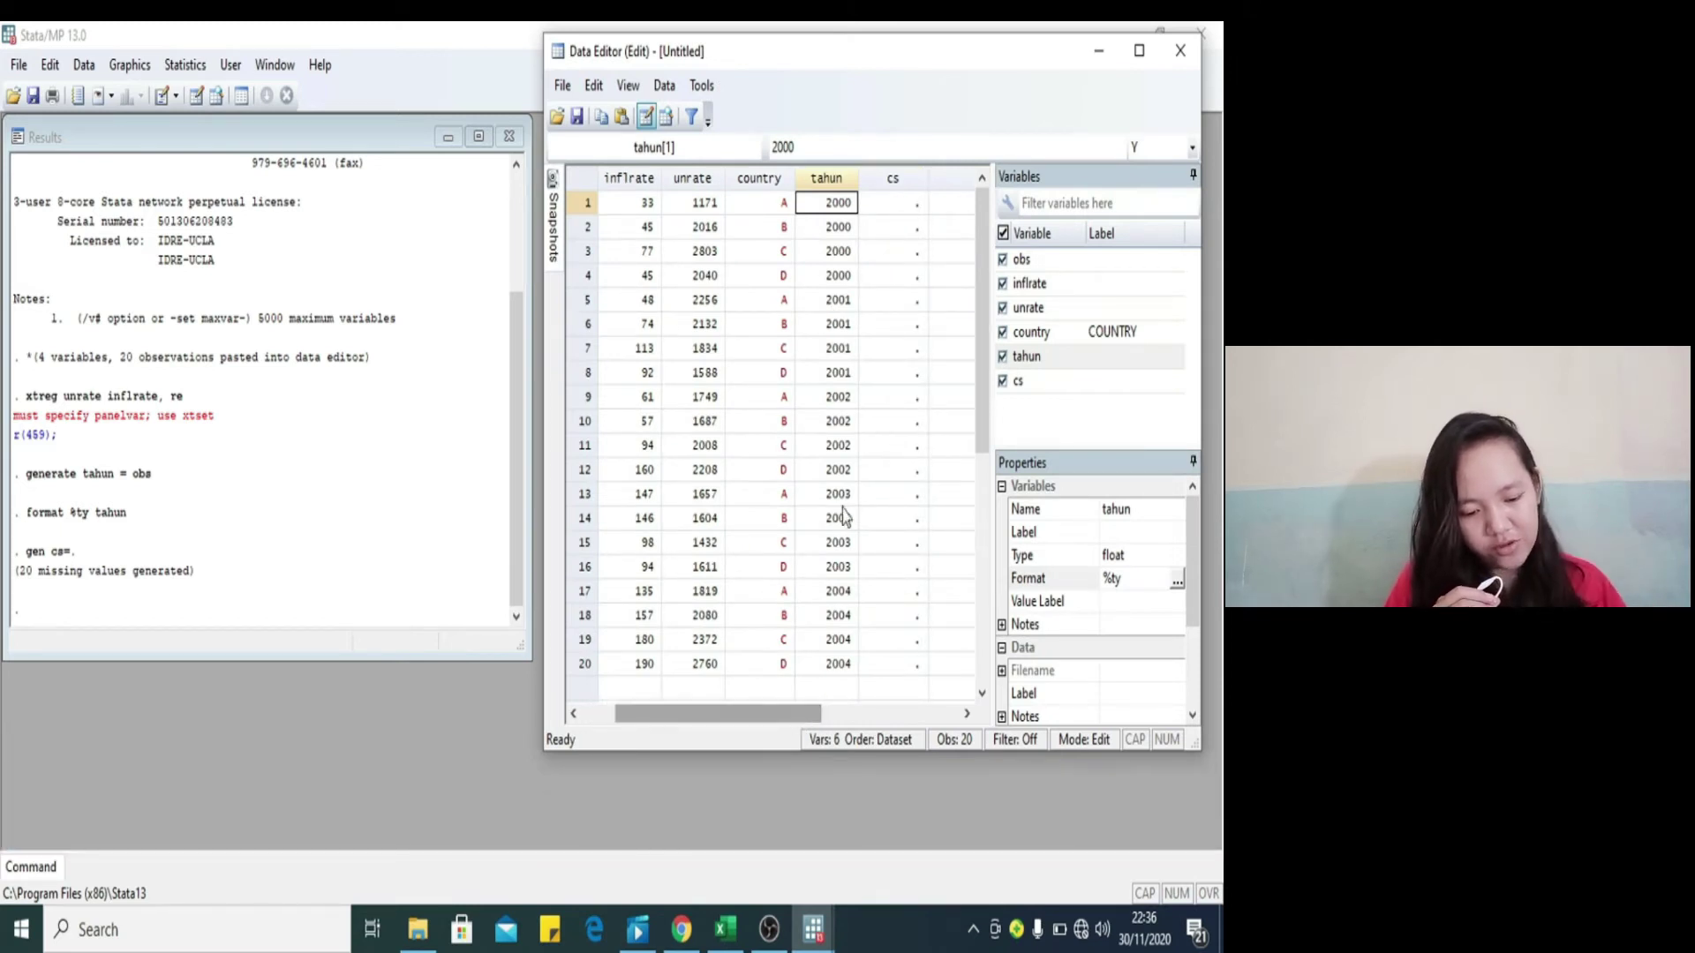
pyautogui.click(890, 208)
pyautogui.press('Down')
pyautogui.press('Down')
pyautogui.press('Down')
pyautogui.press('Down')
pyautogui.press('Down')
pyautogui.press('Down')
pyautogui.press('Down')
pyautogui.press('Down')
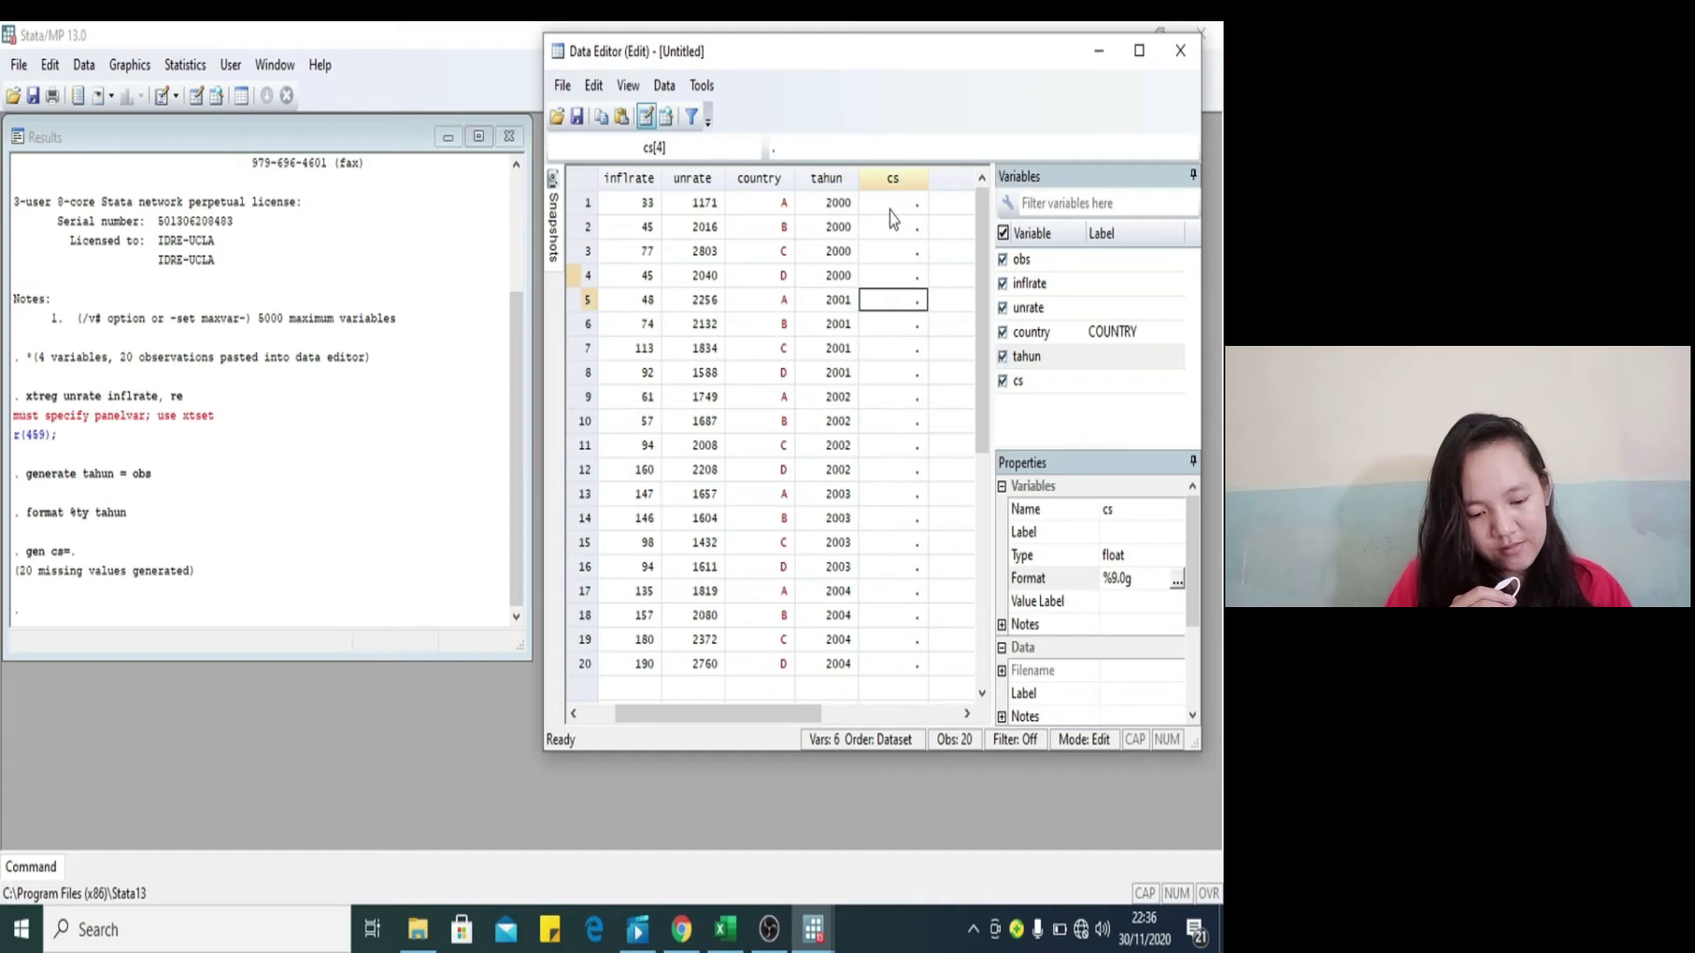
pyautogui.press('Down')
pyautogui.press('Down')
pyautogui.press('Down')
pyautogui.press('Down')
pyautogui.press('Down')
pyautogui.press('Down')
pyautogui.press('Down')
pyautogui.press('Down')
pyautogui.press('Down')
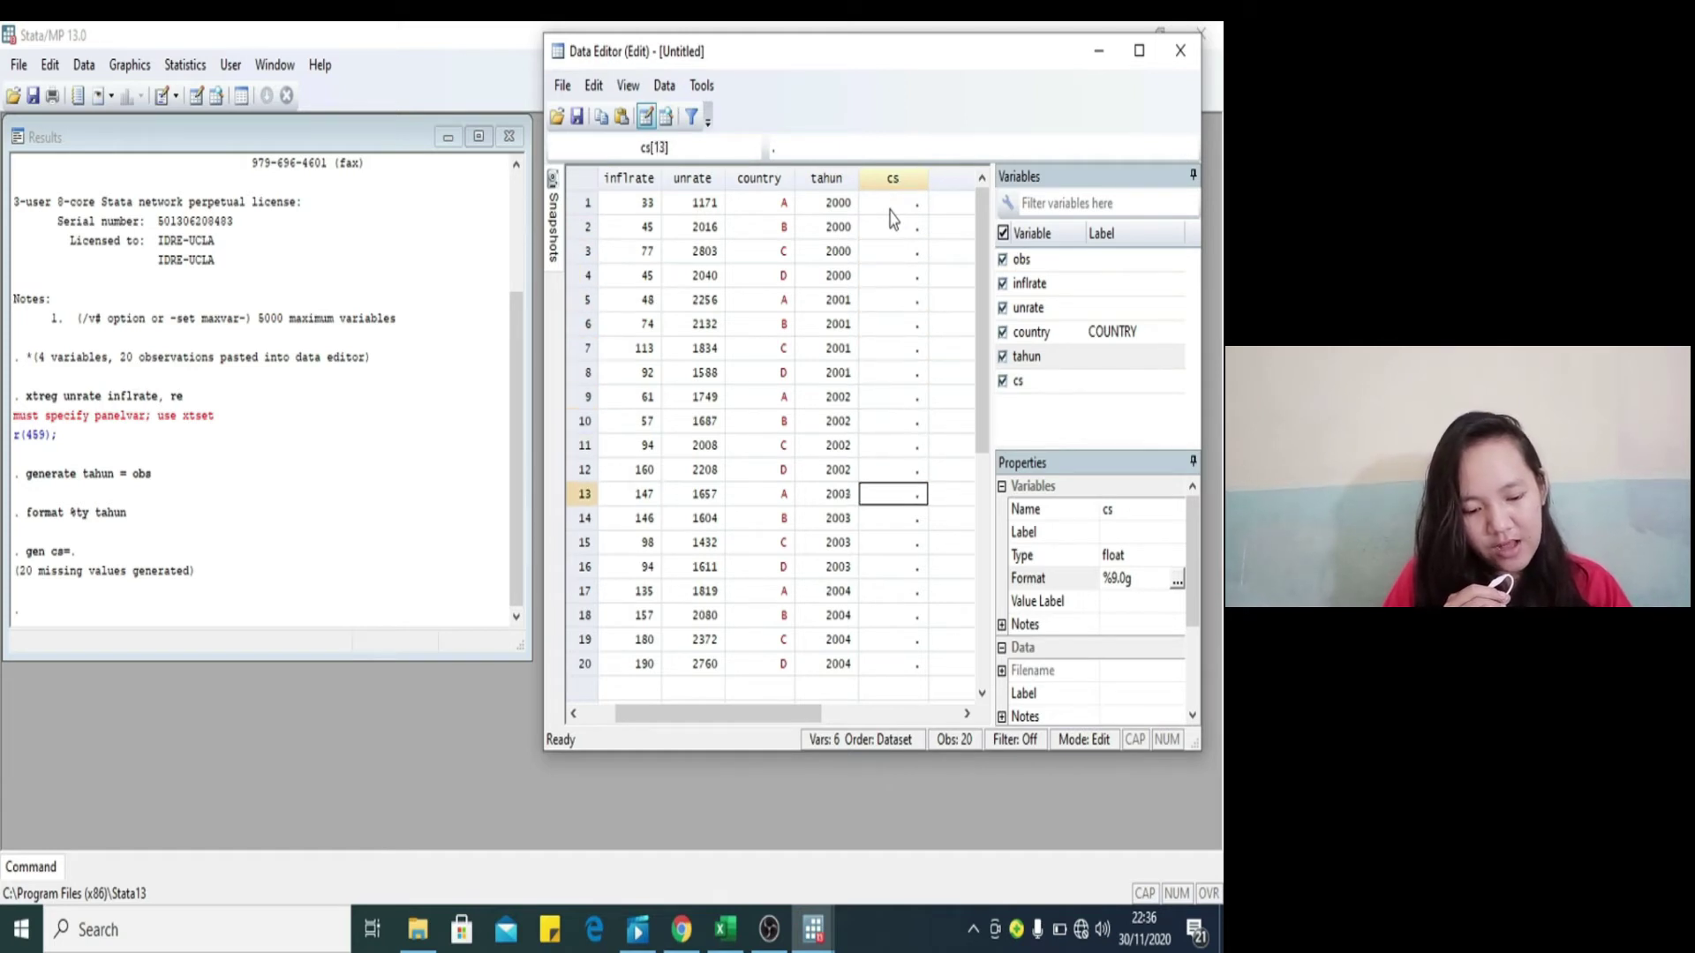
pyautogui.press('Down')
pyautogui.press('Down')
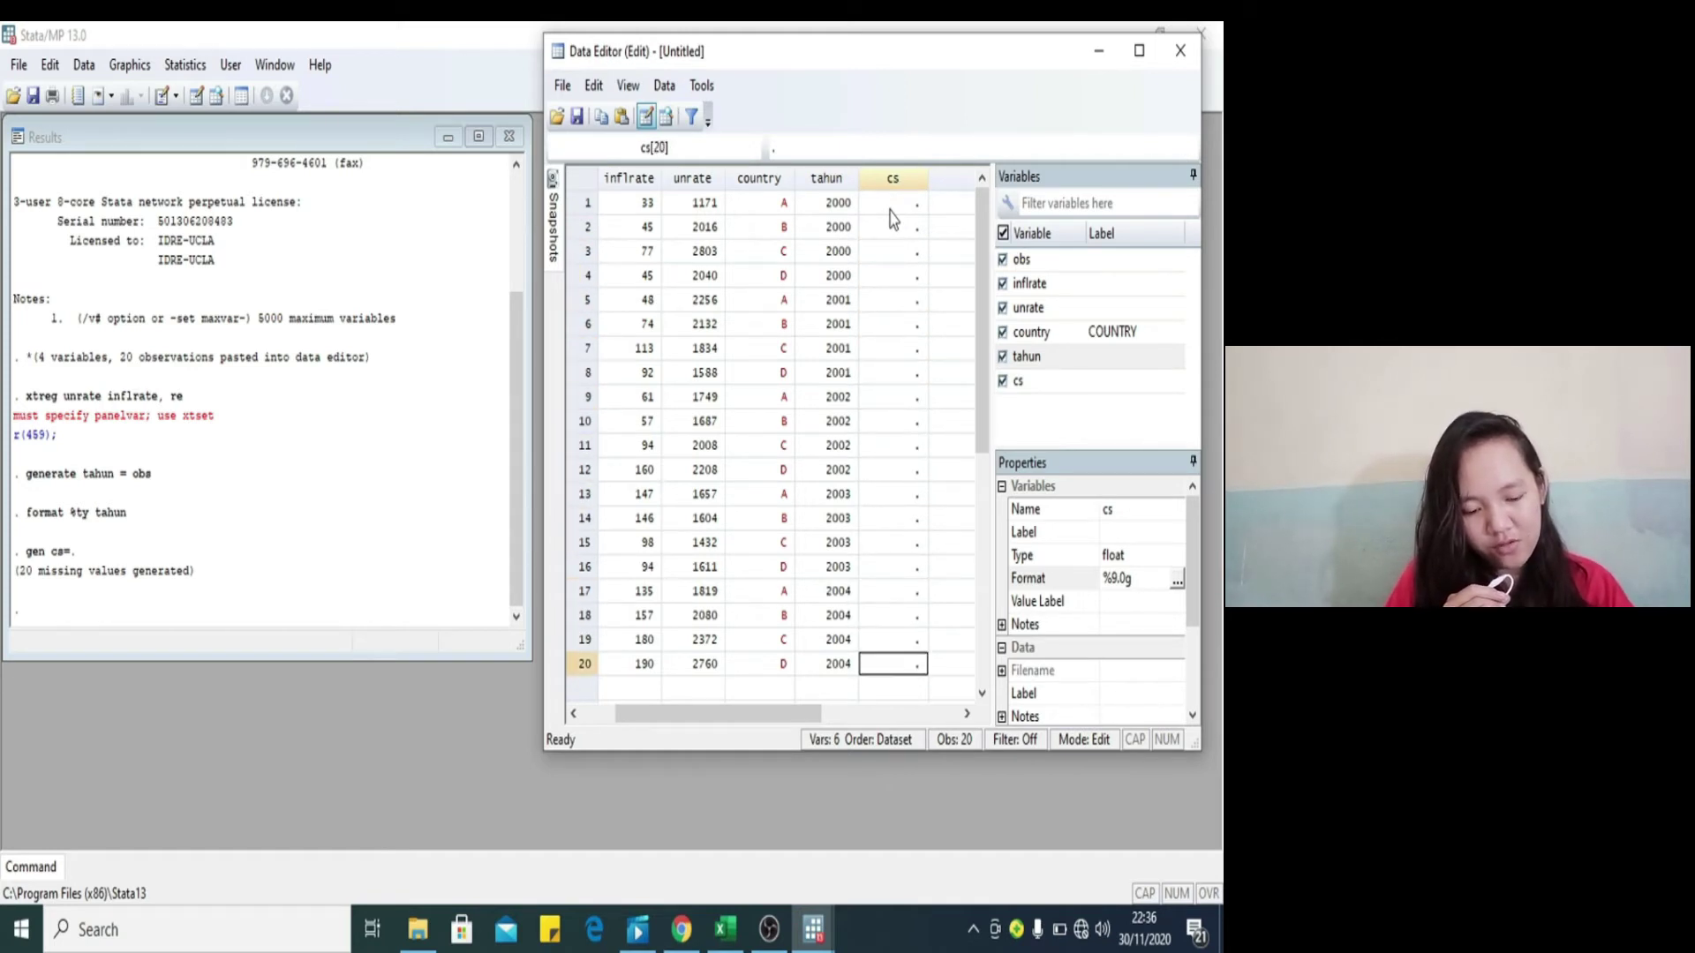
pyautogui.press('Up')
pyautogui.press('Up')
pyautogui.press('Up')
pyautogui.press('Up')
pyautogui.press('Up')
pyautogui.press('Up')
pyautogui.press('Up')
pyautogui.press('Up')
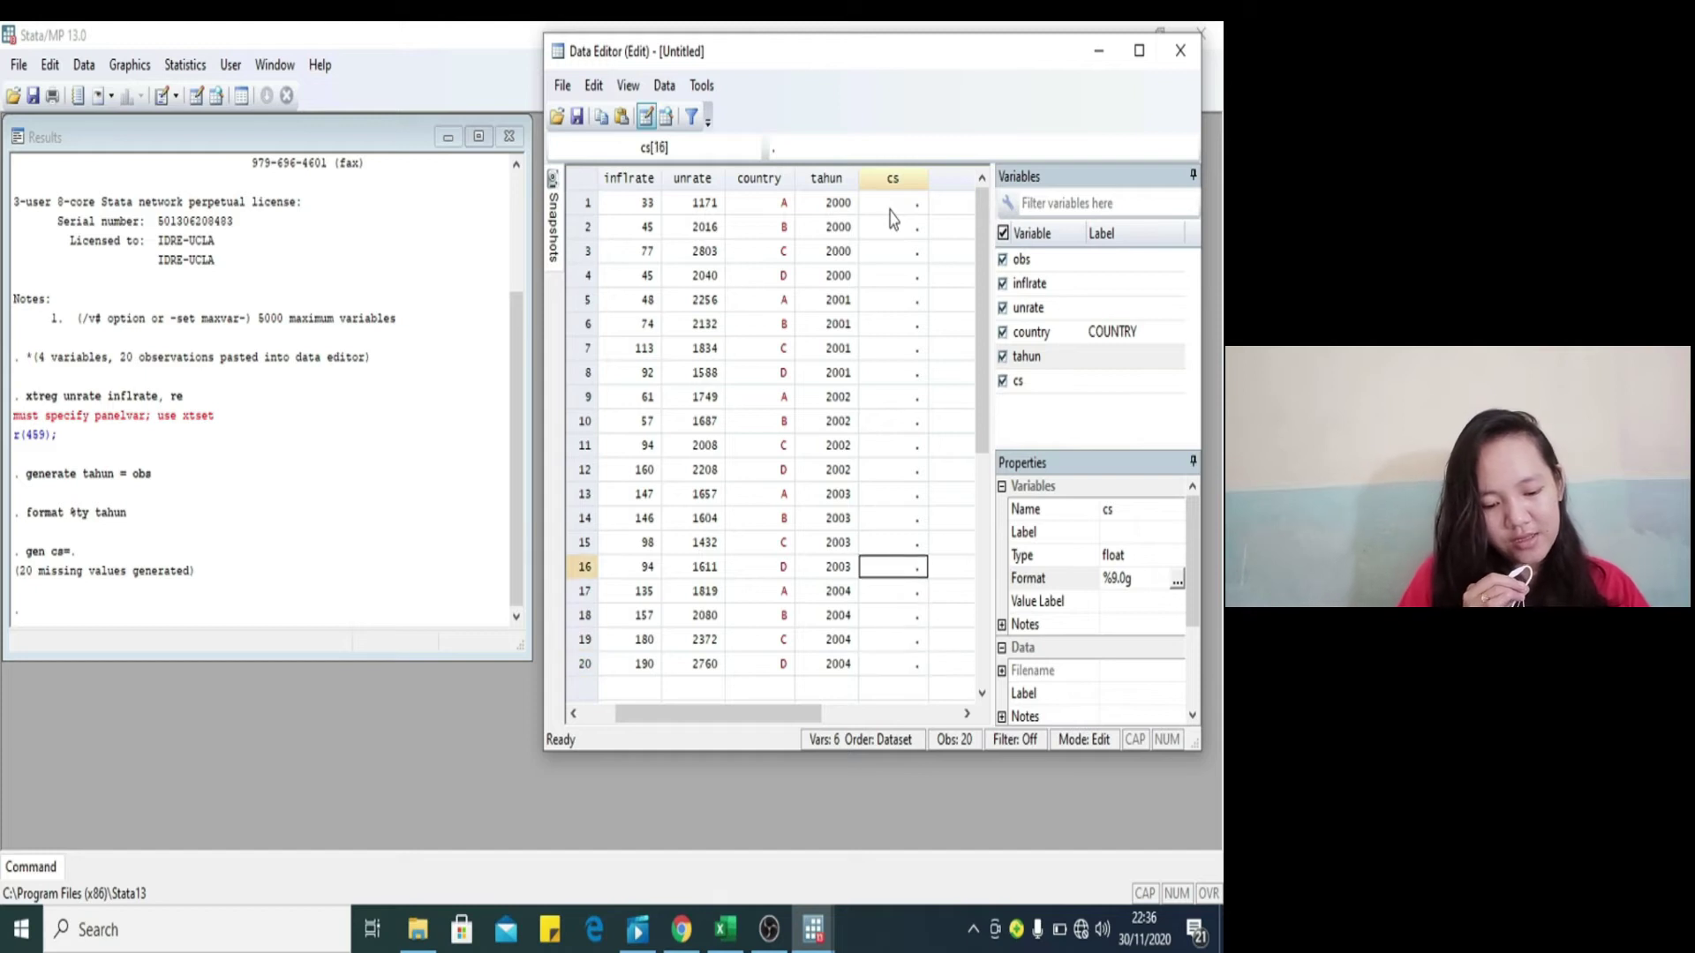
pyautogui.press('Up')
pyautogui.press('Up')
pyautogui.press('Up')
pyautogui.press('Up')
pyautogui.press('Up')
pyautogui.press('Up')
pyautogui.press('Up')
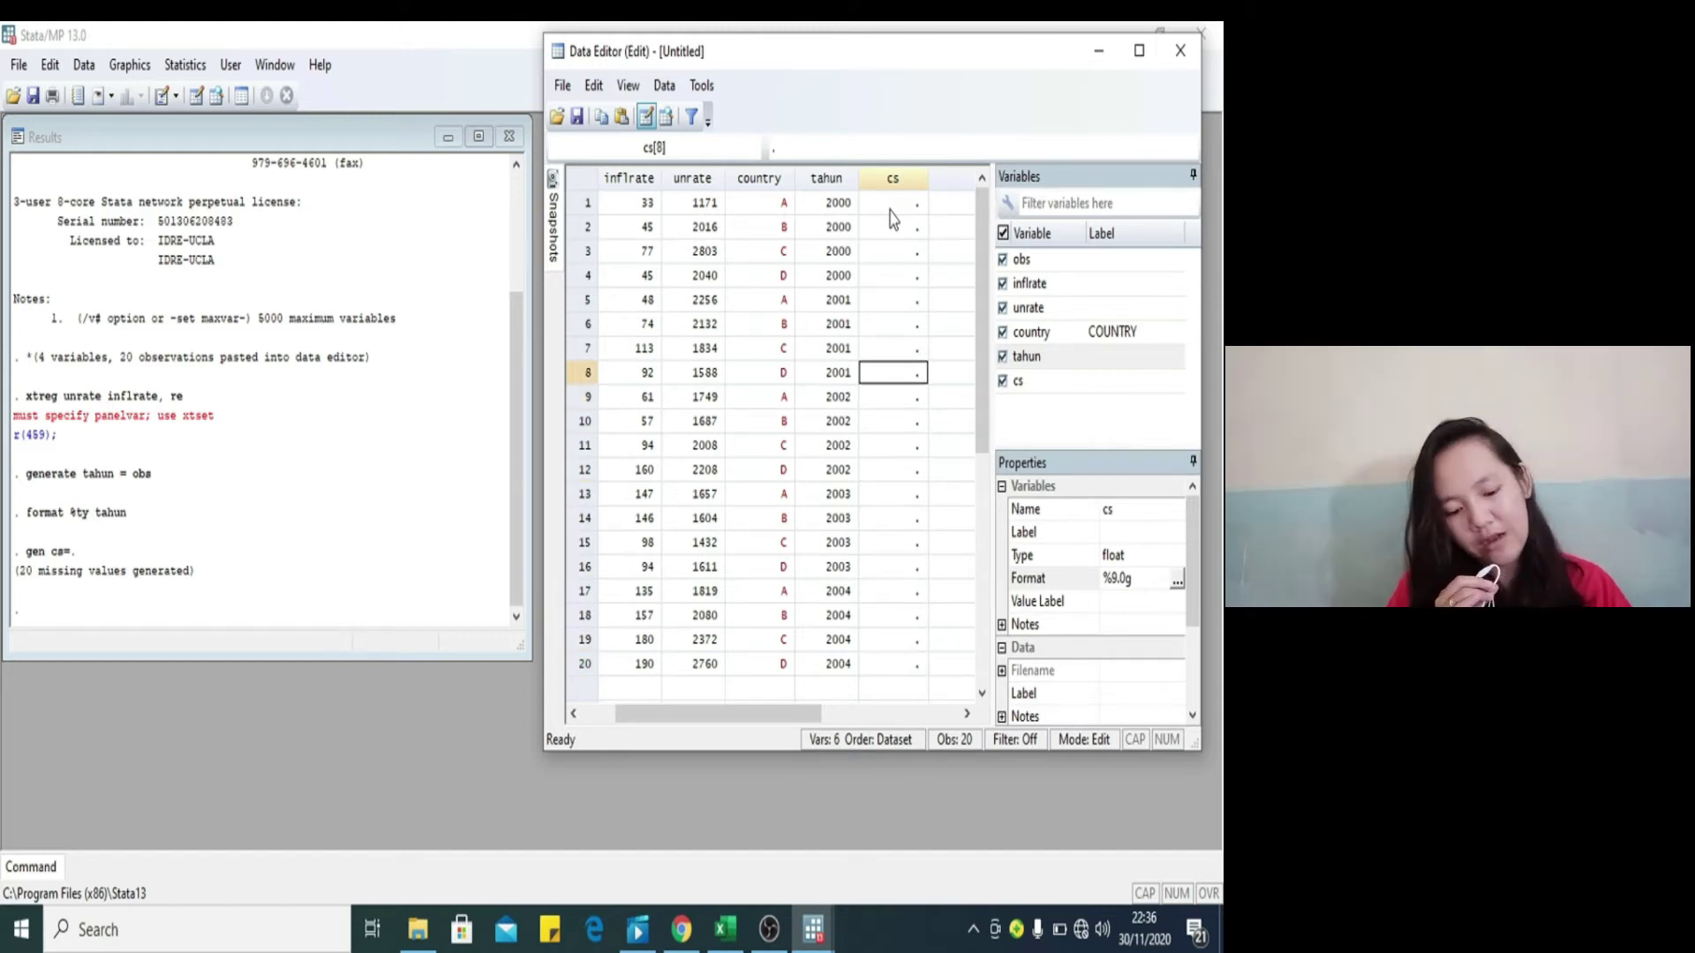
pyautogui.press('Up')
pyautogui.press('Up')
pyautogui.press('Up')
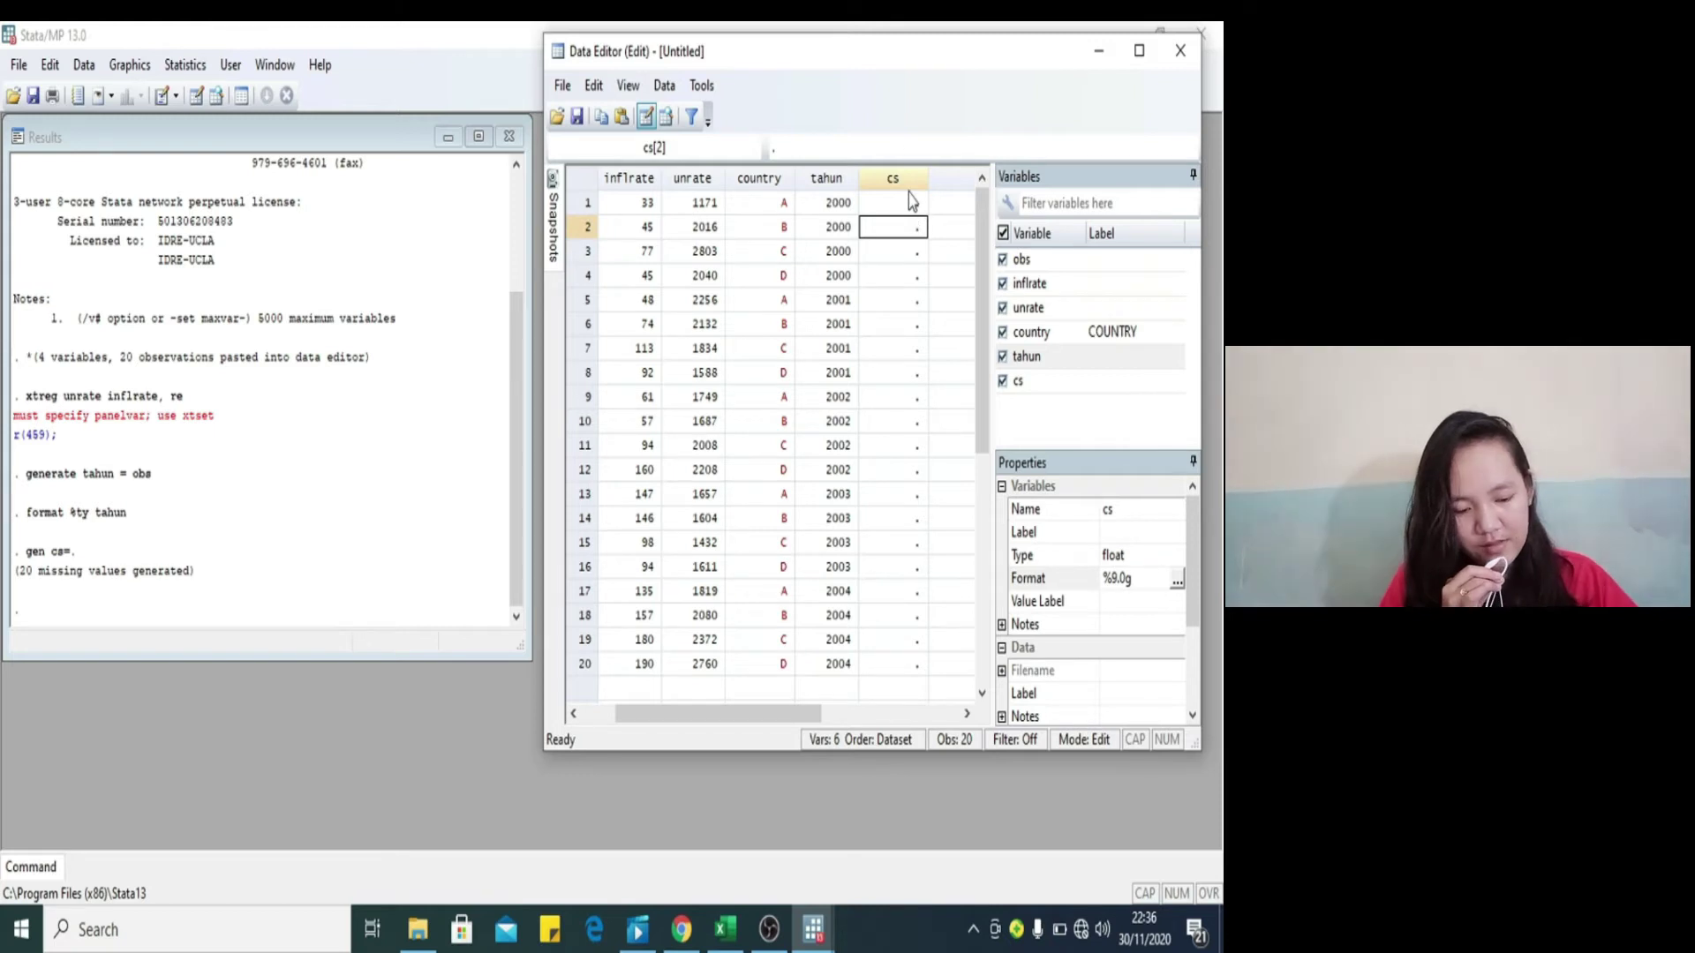
# Step: Run replace cs = 1 if country =="A" and check the cs column in the Data Editor
pyautogui.click(29, 872)
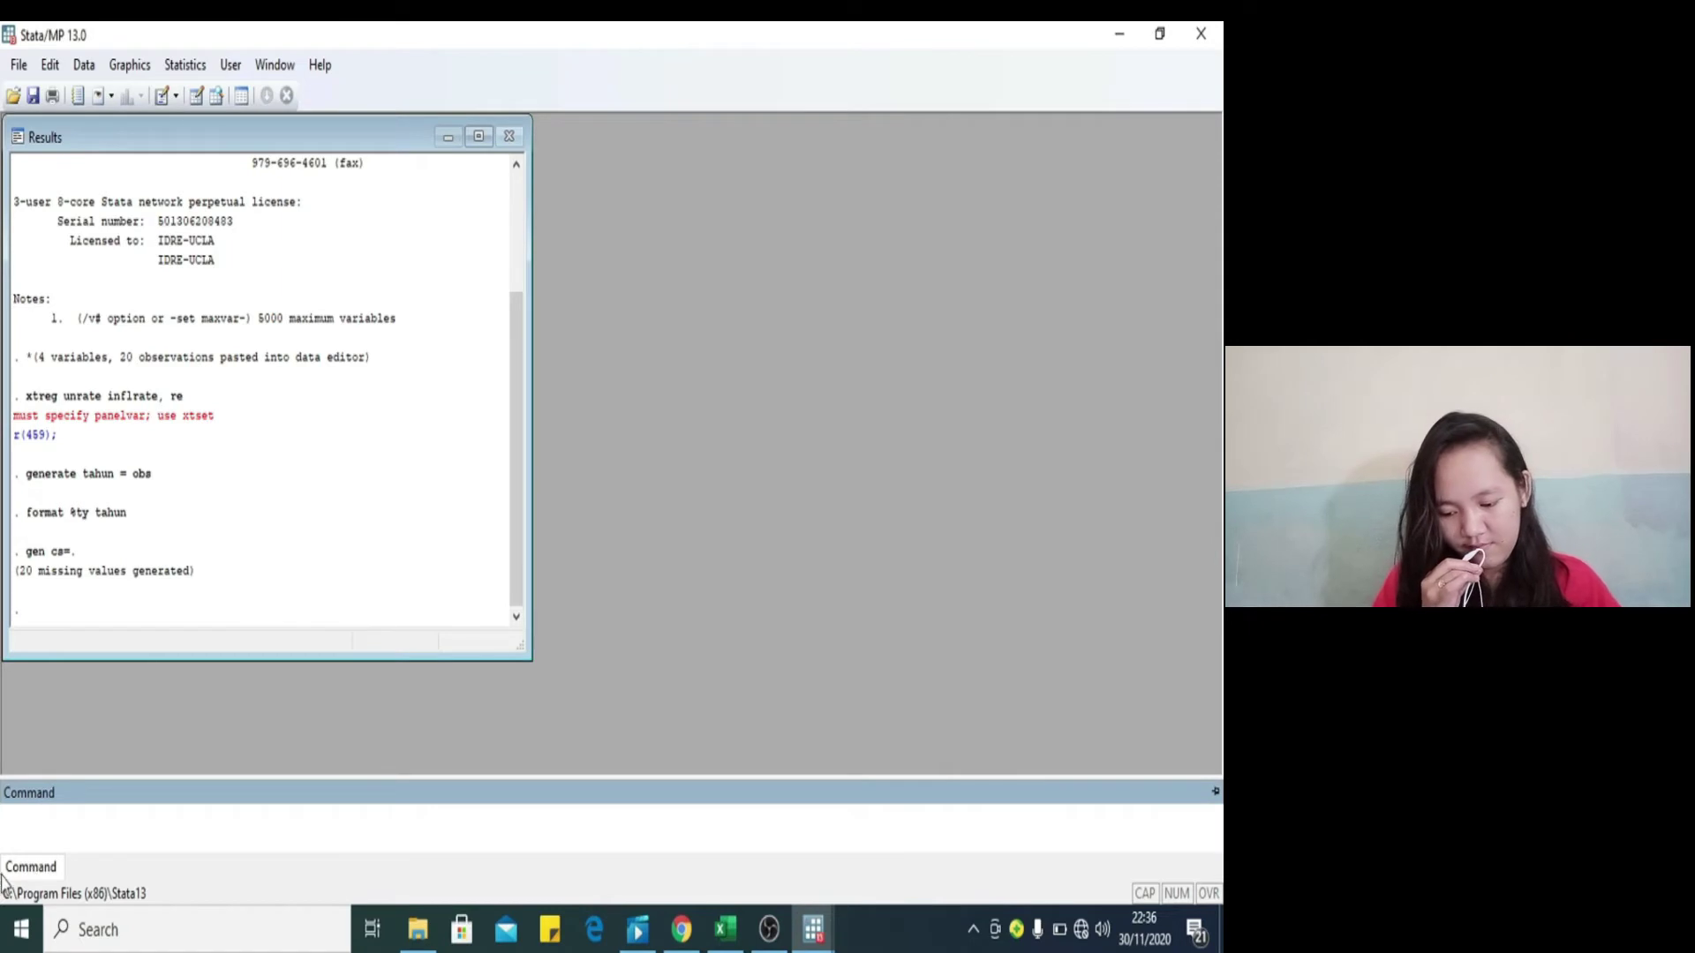
pyautogui.write('re')
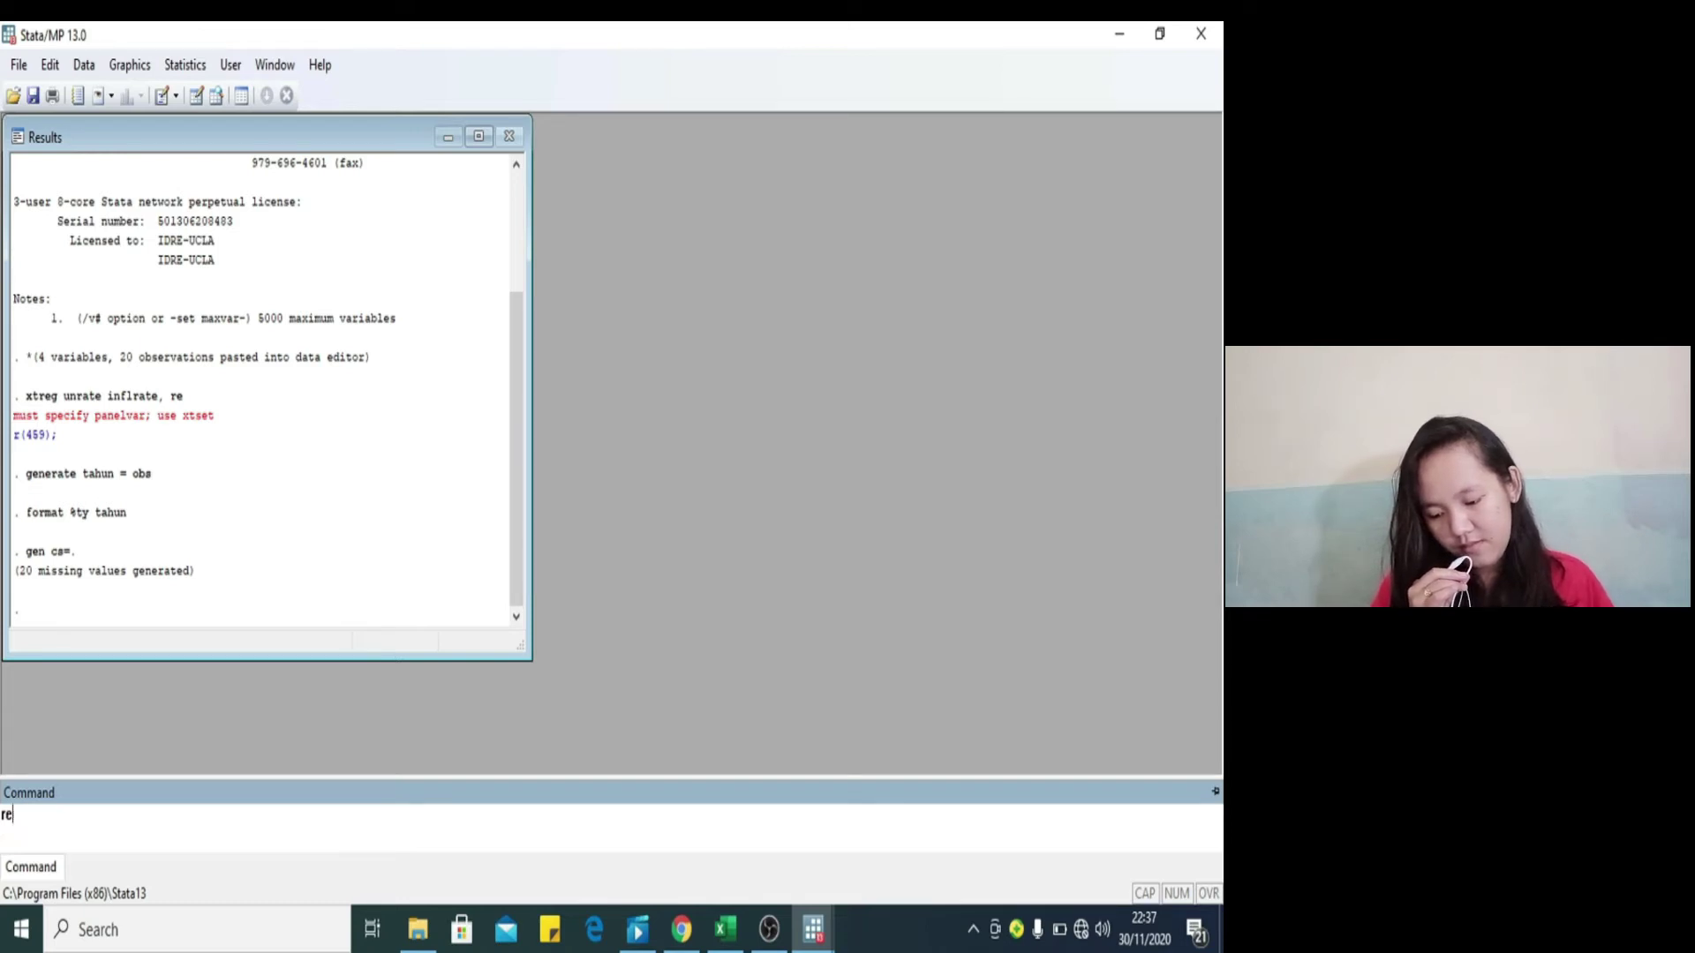
pyautogui.write('place cs = 1 if')
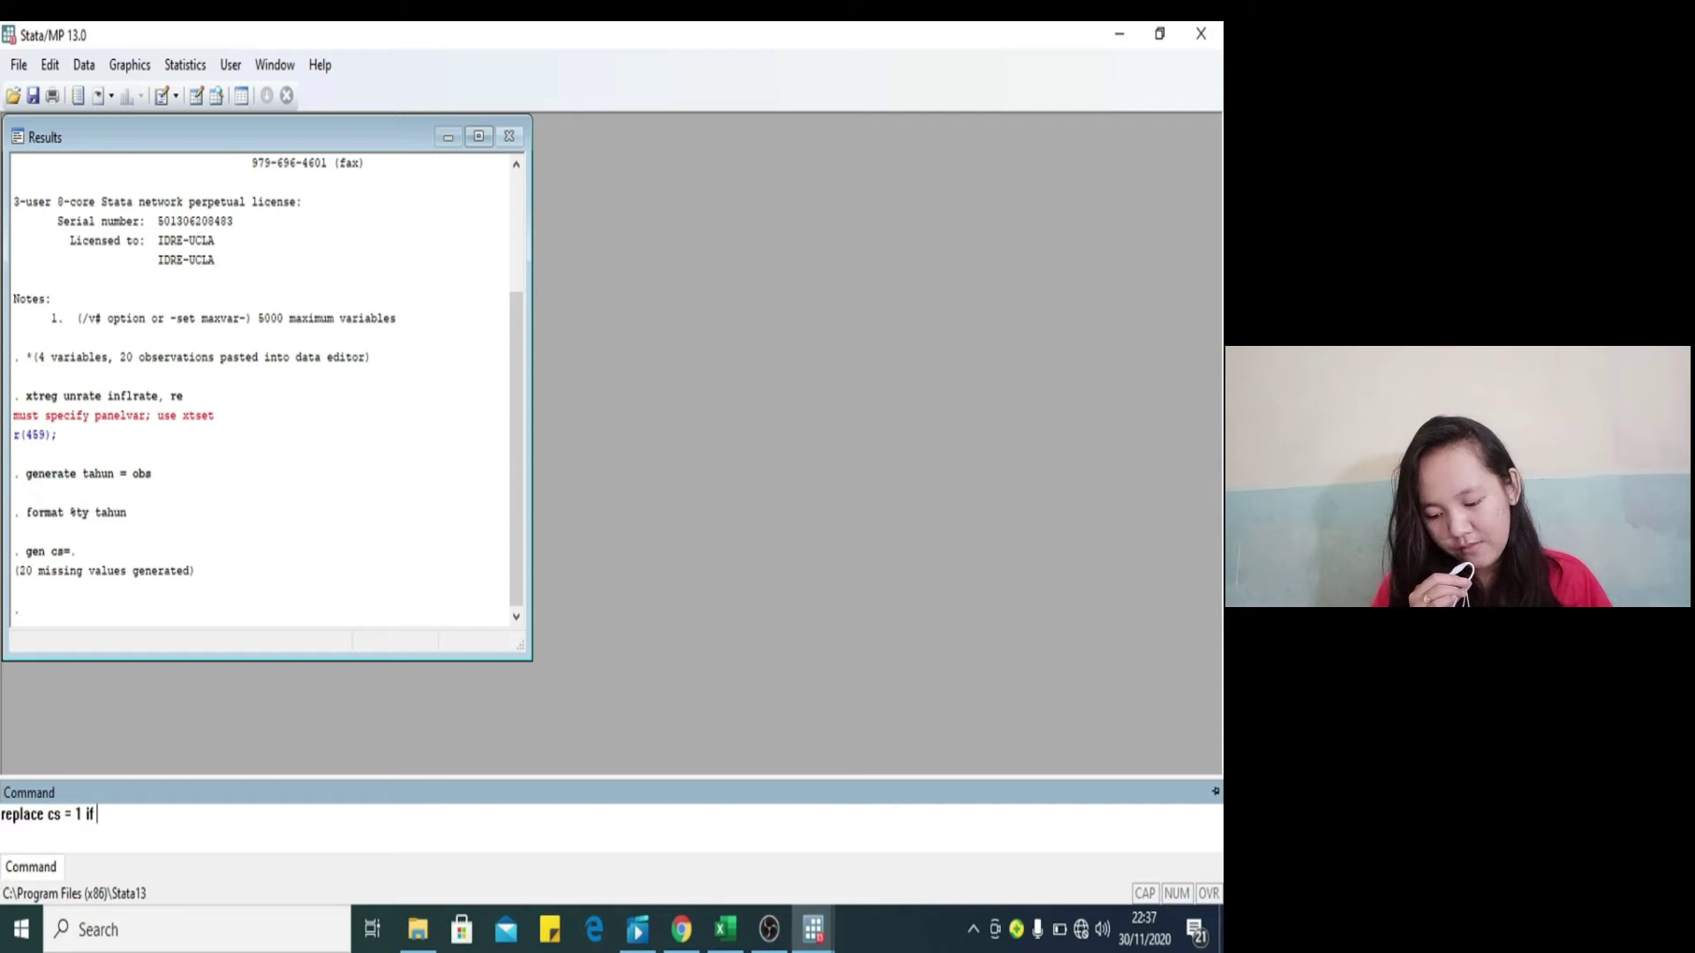
pyautogui.write('coun')
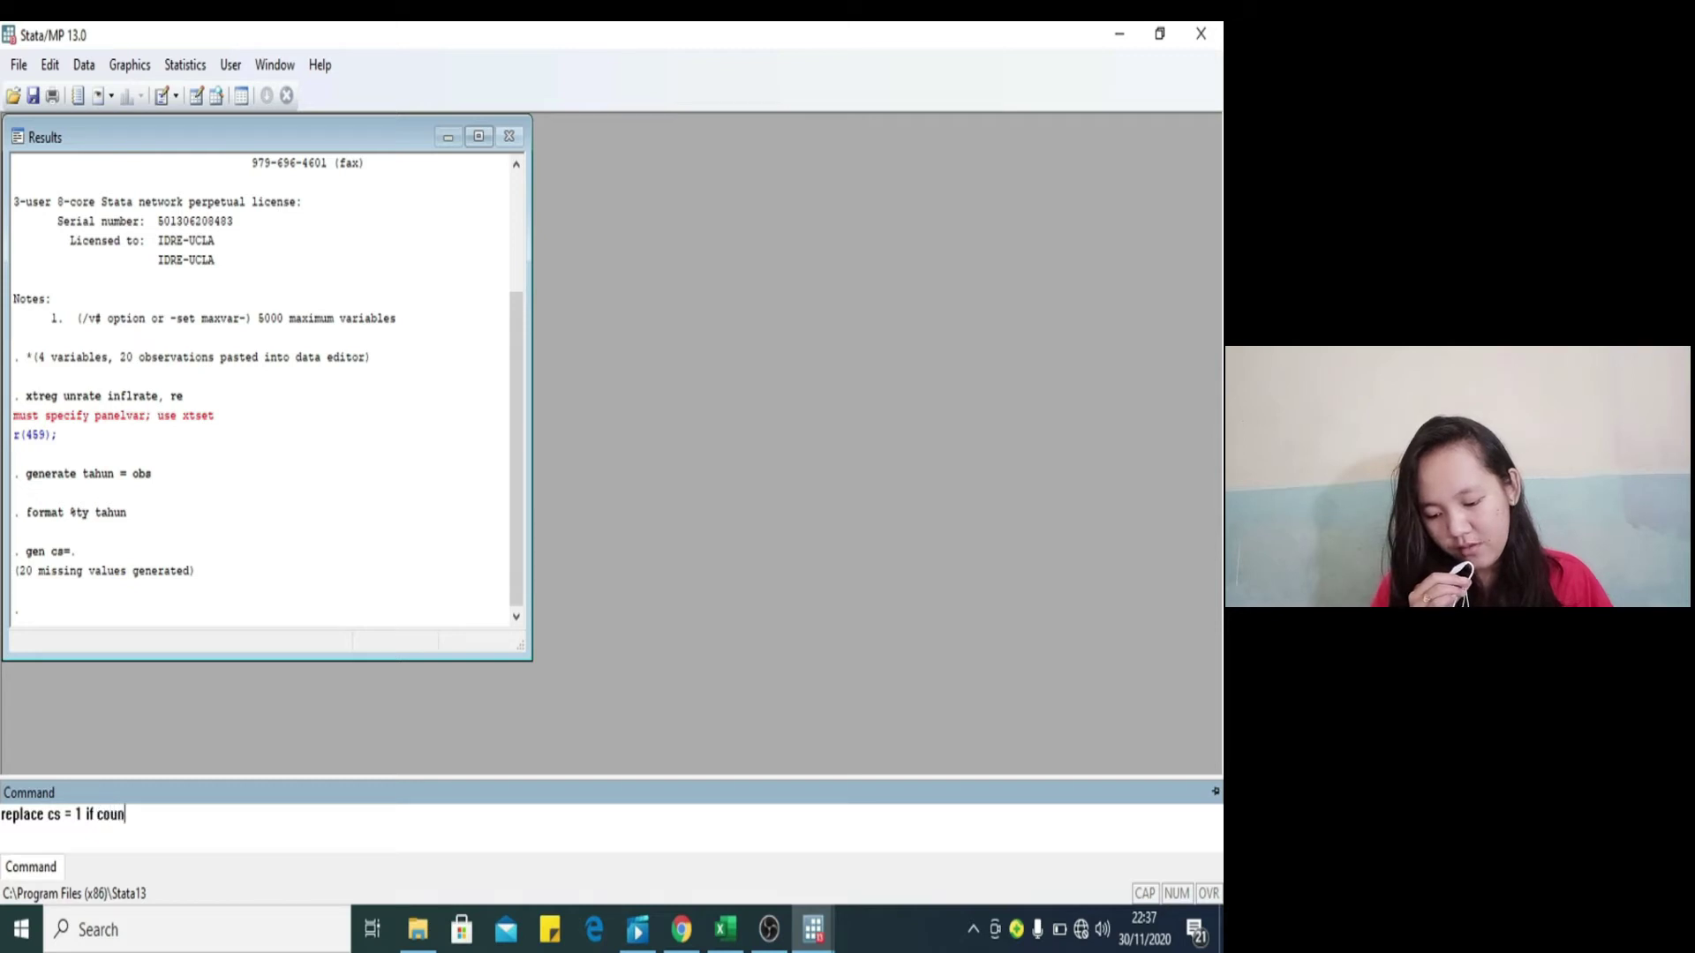
pyautogui.write('try ==')
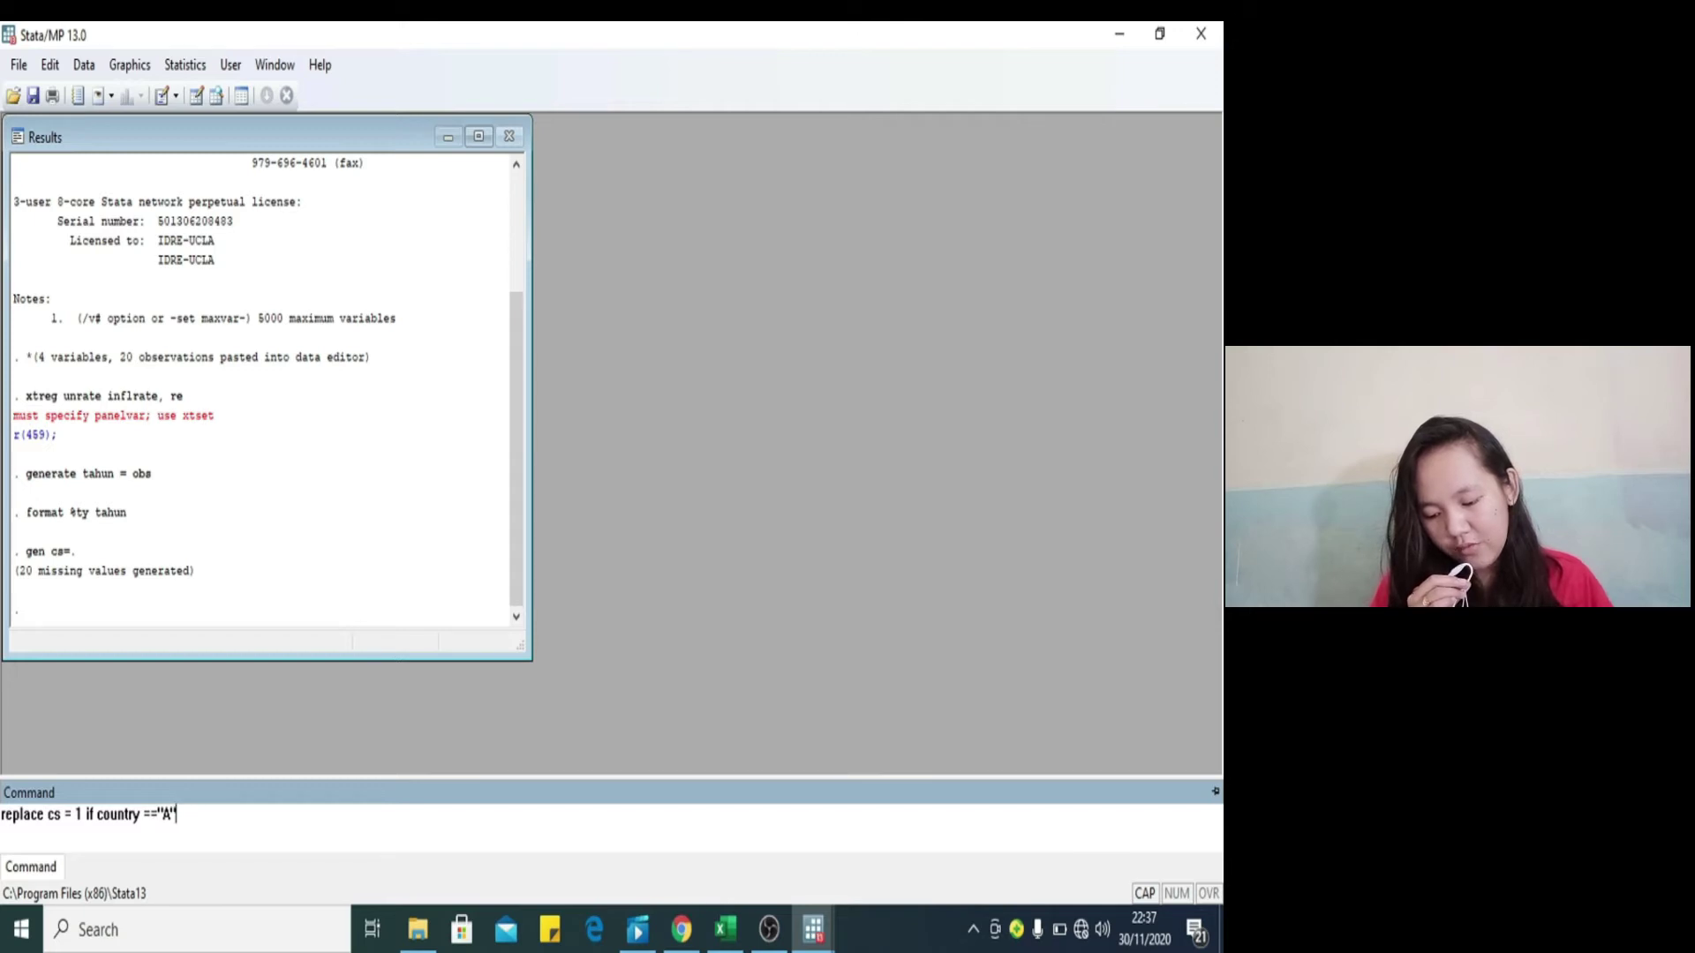
pyautogui.write('"A"')
pyautogui.press('Return')
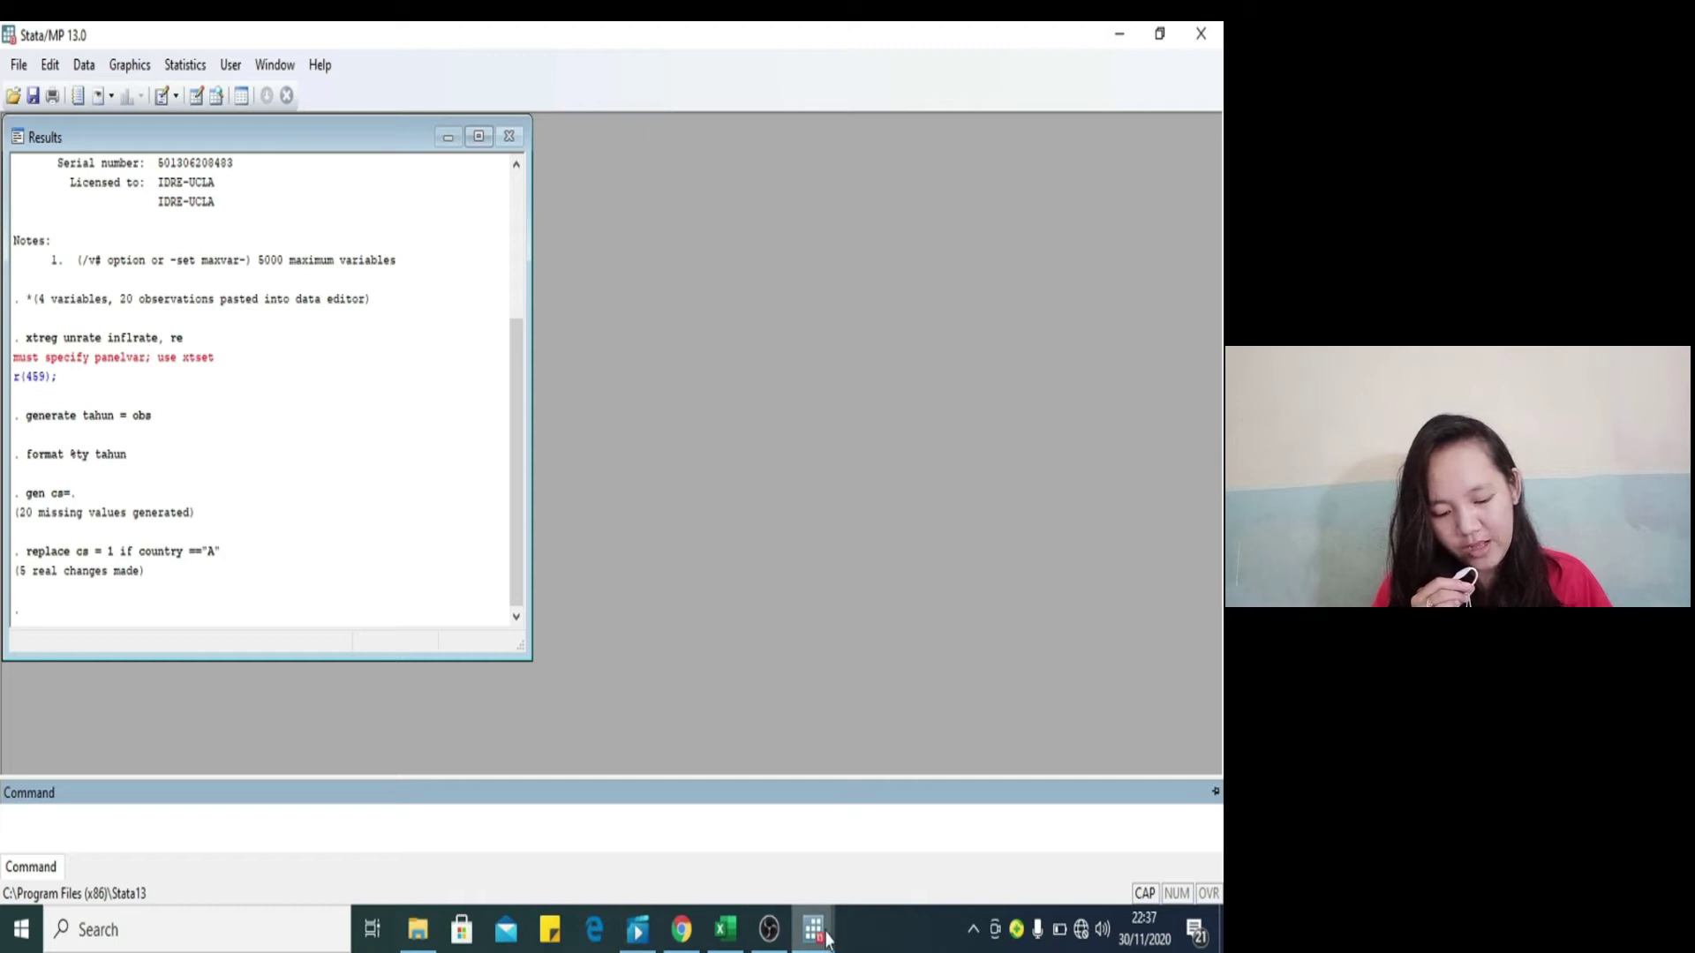
pyautogui.moveTo(827, 940)
pyautogui.click(880, 799)
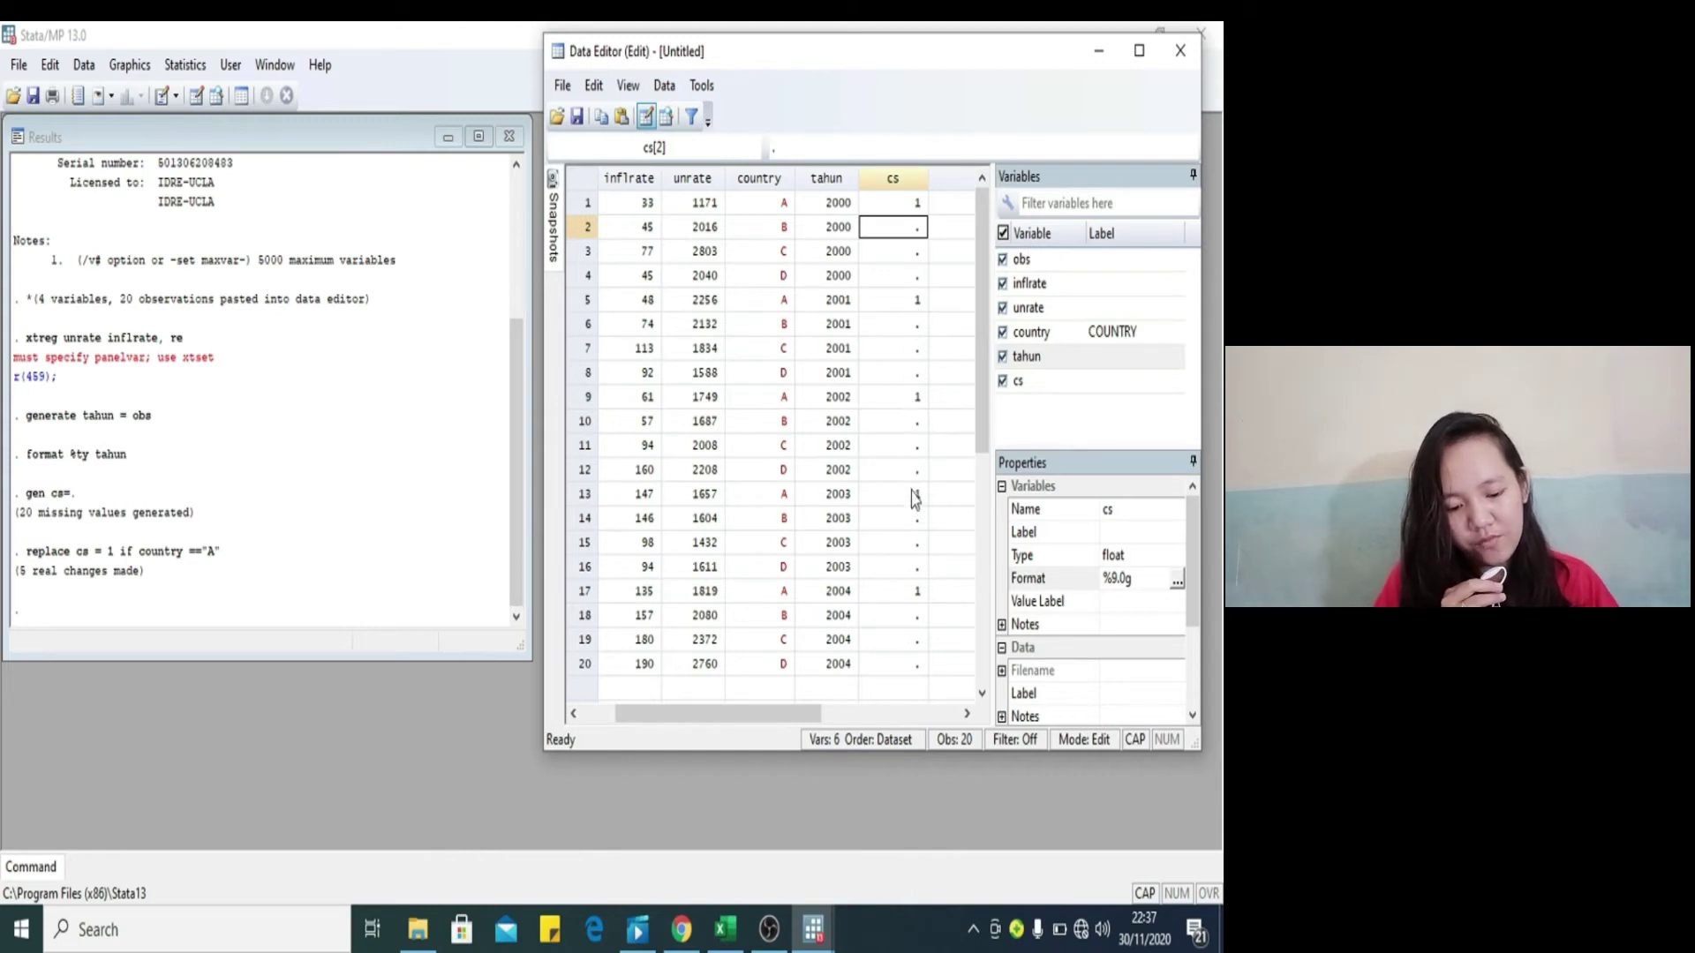
# Step: Reuse the country A replace command from the results to run replace cs = 2 if country =="B"
pyautogui.click(393, 713)
pyautogui.moveTo(15, 555); pyautogui.dragTo(26, 555)
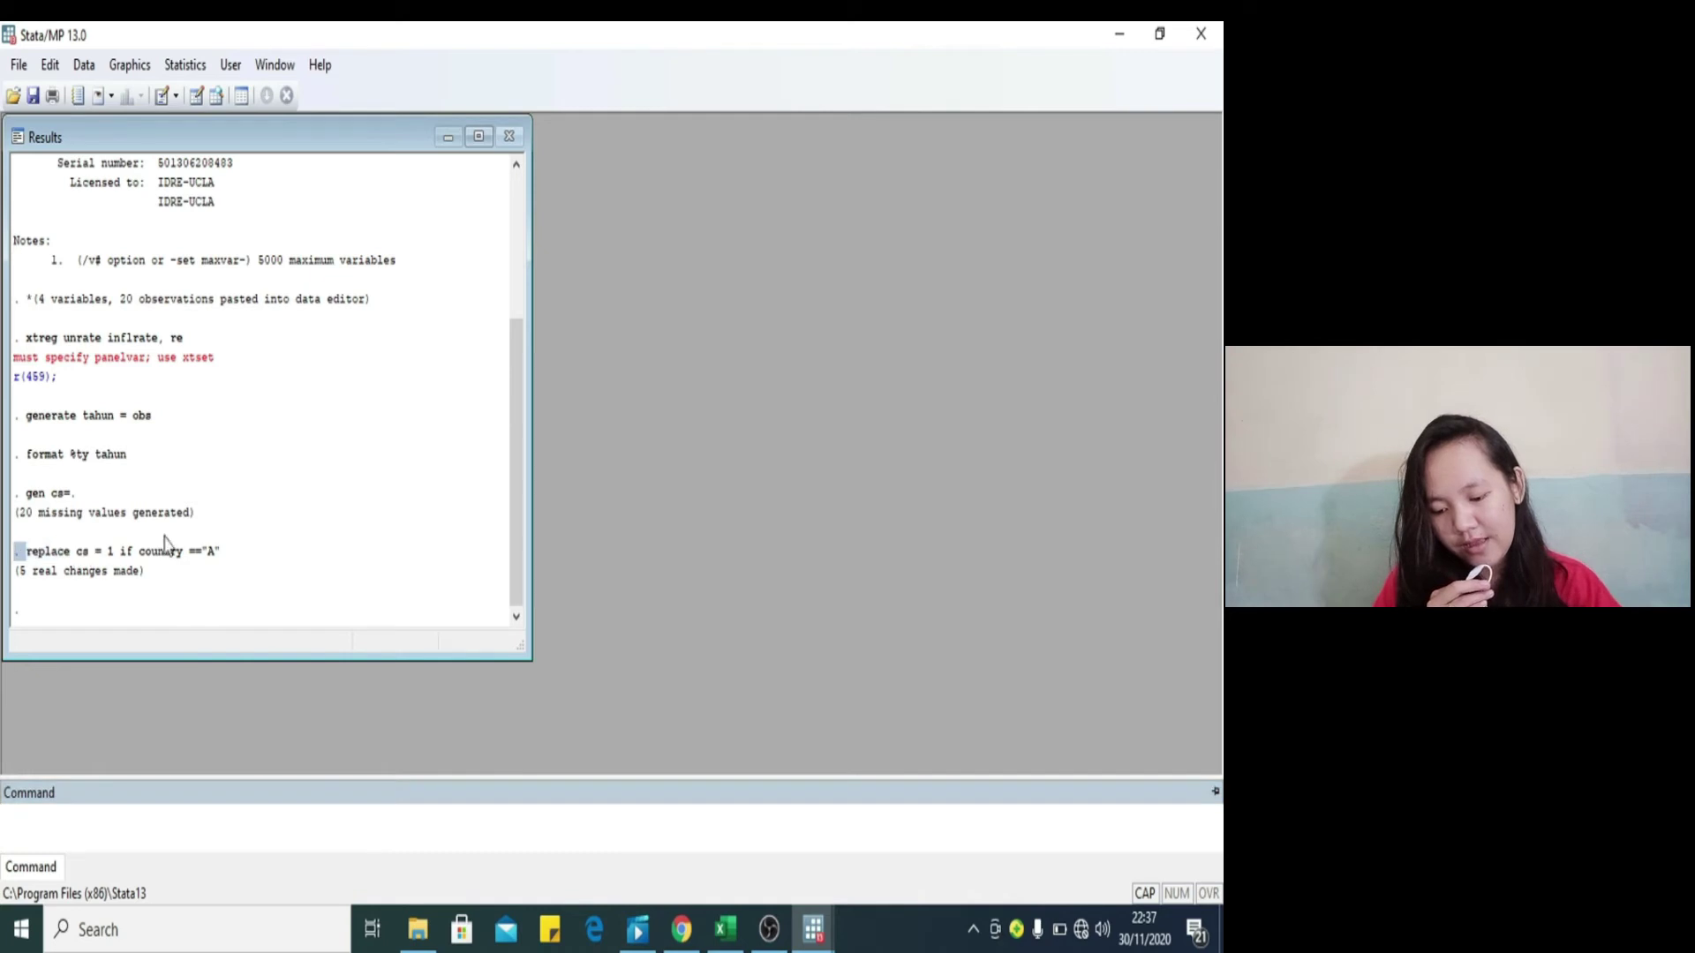
pyautogui.moveTo(251, 554); pyautogui.dragTo(239, 567)
pyautogui.hotkey('ctrl', 'c')
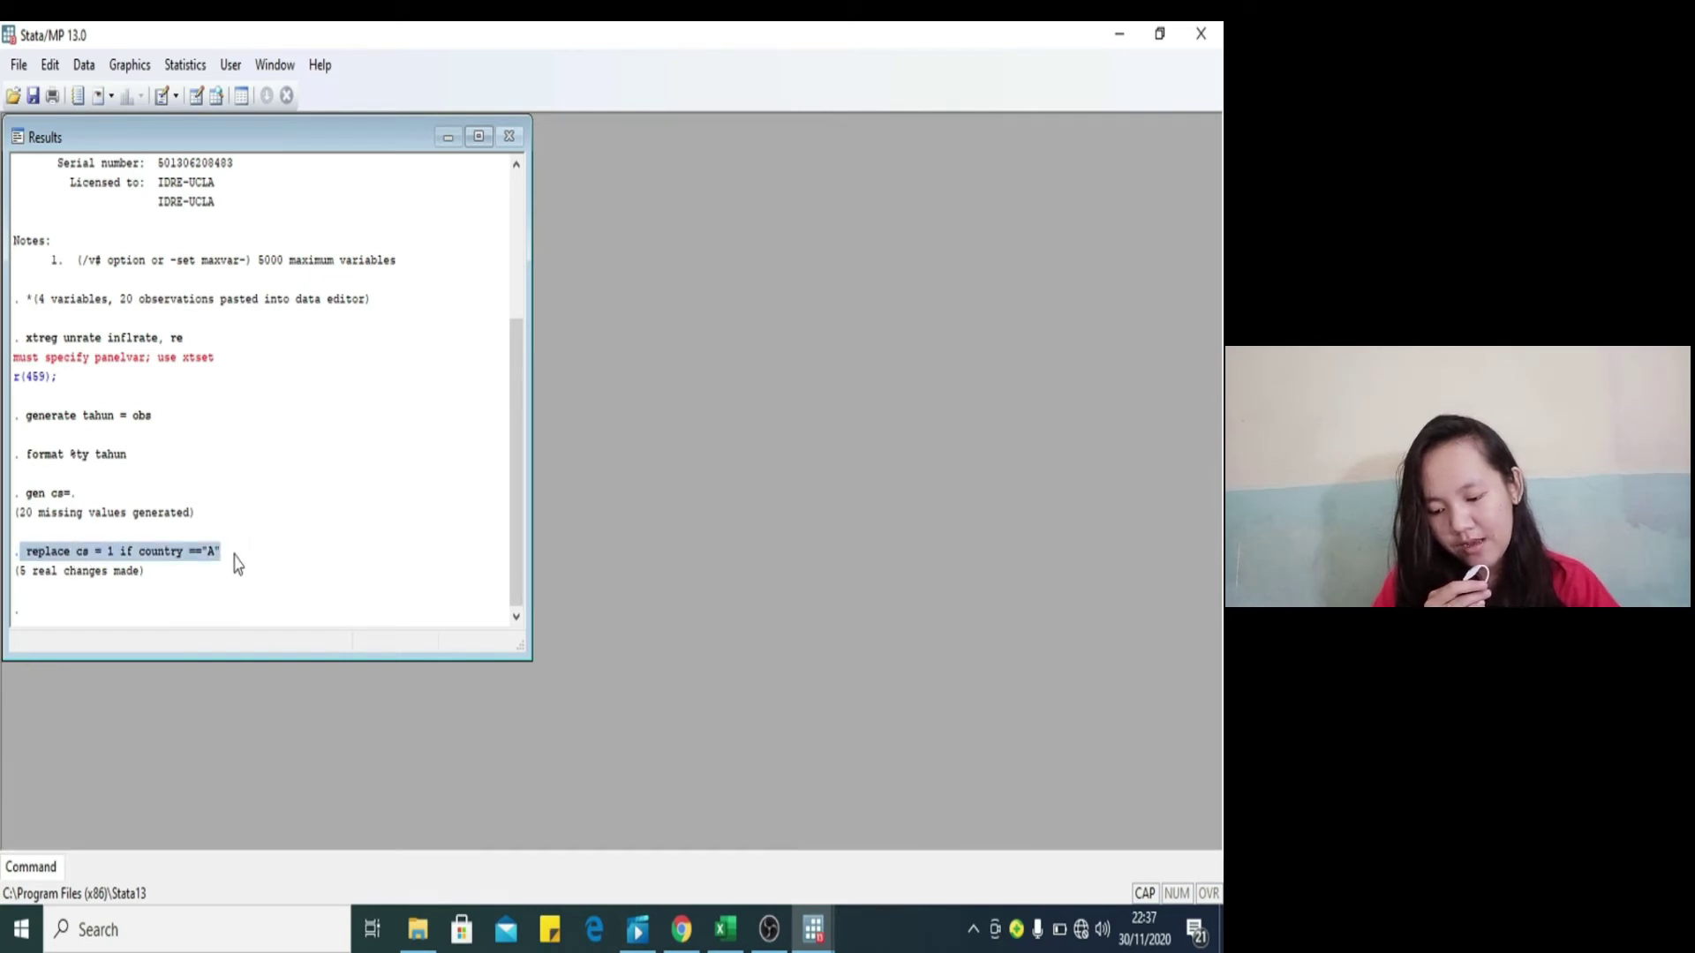
pyautogui.click(23, 869)
pyautogui.press('pageup')
pyautogui.click(85, 814)
pyautogui.press('BackSpace')
pyautogui.write('2')
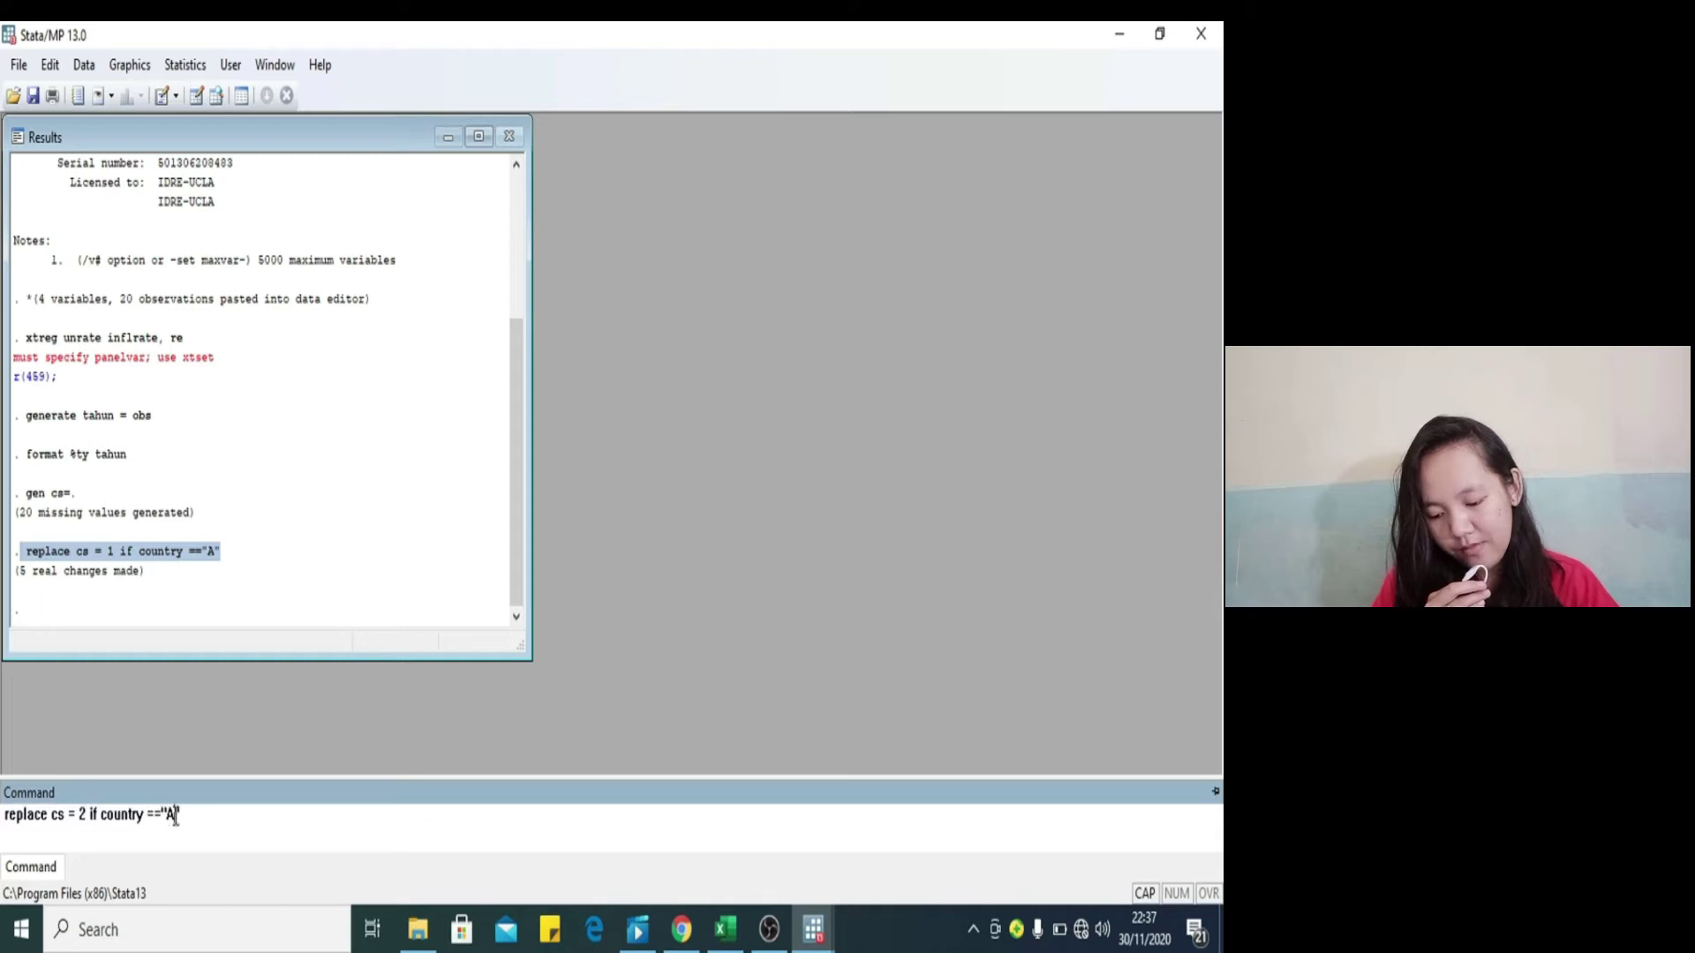
pyautogui.write('B')
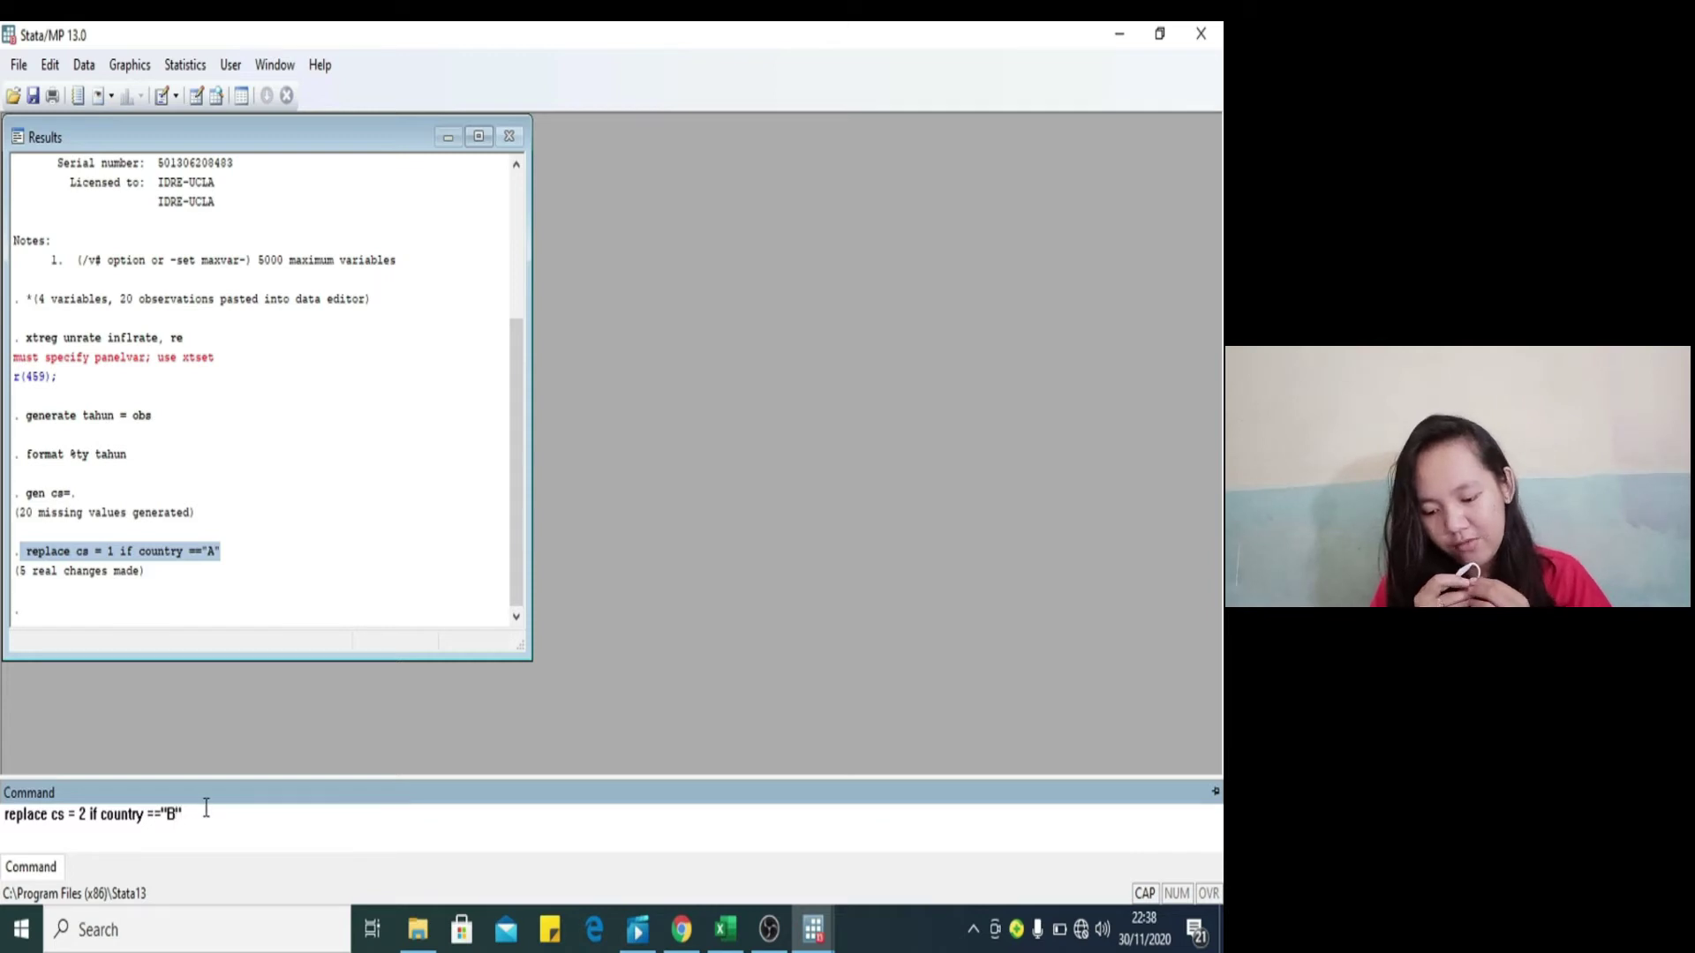
pyautogui.press('Return')
# Step: Adapt the copied replace command to assign cs = 3 where country =="C" and run it
pyautogui.hotkey('ctrl', 'v')
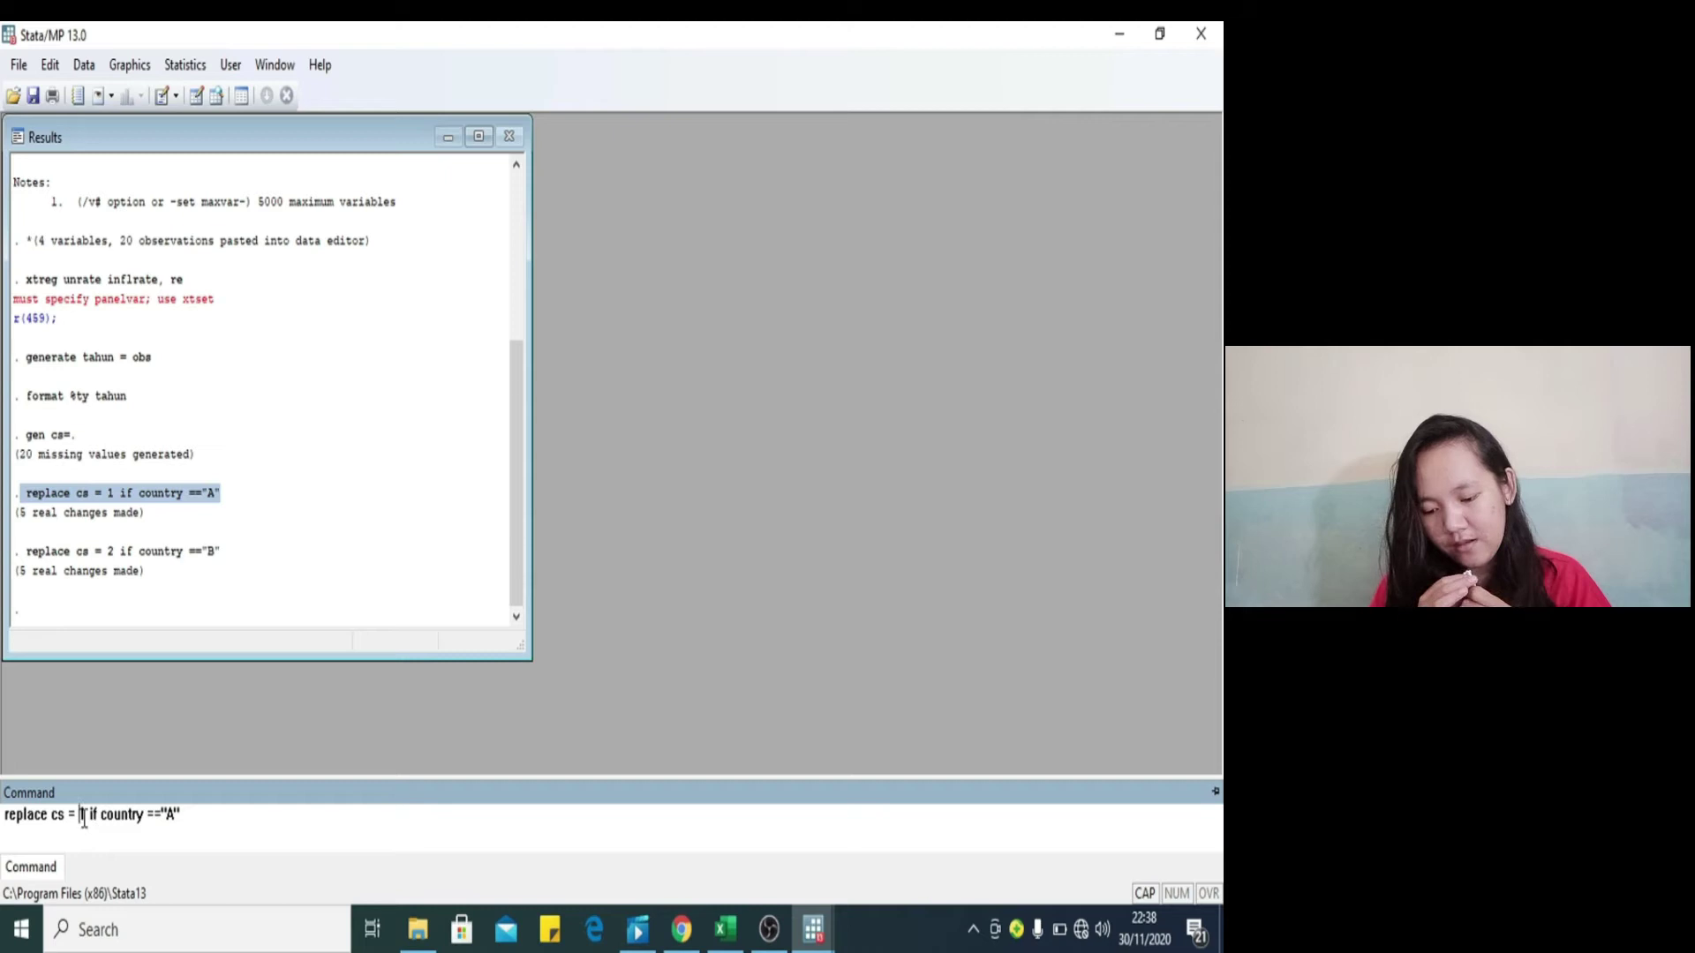
pyautogui.click(84, 819)
pyautogui.press('BackSpace')
pyautogui.write('3')
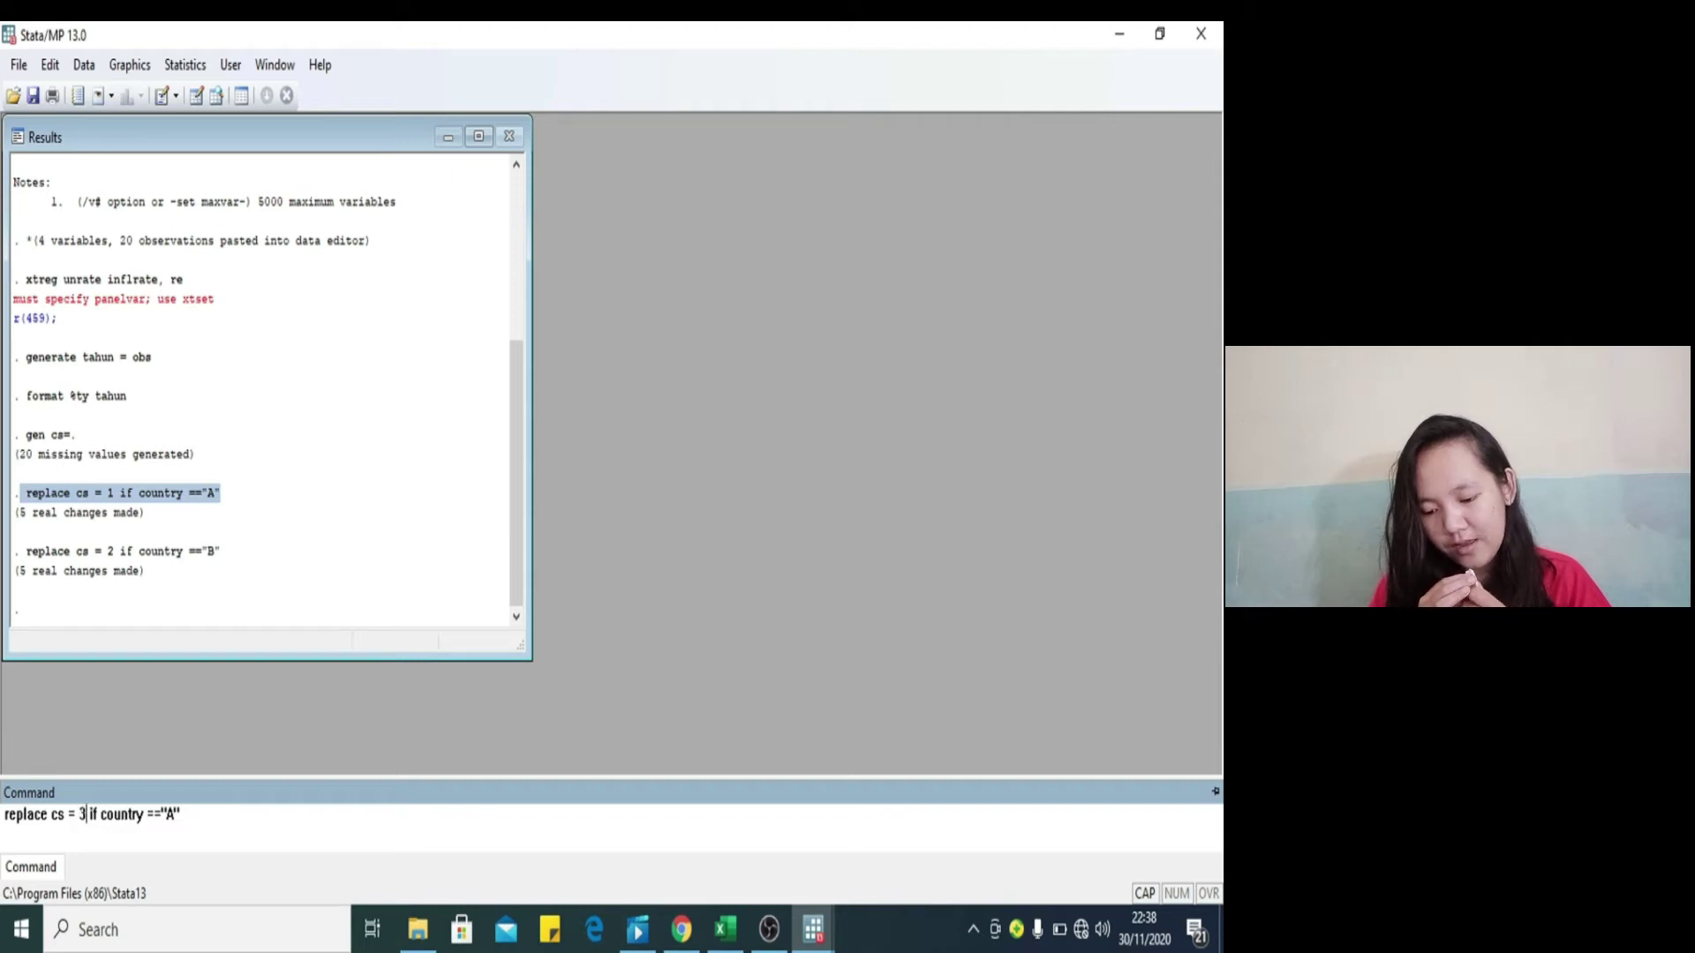
pyautogui.click(173, 816)
pyautogui.press('BackSpace')
pyautogui.write('C')
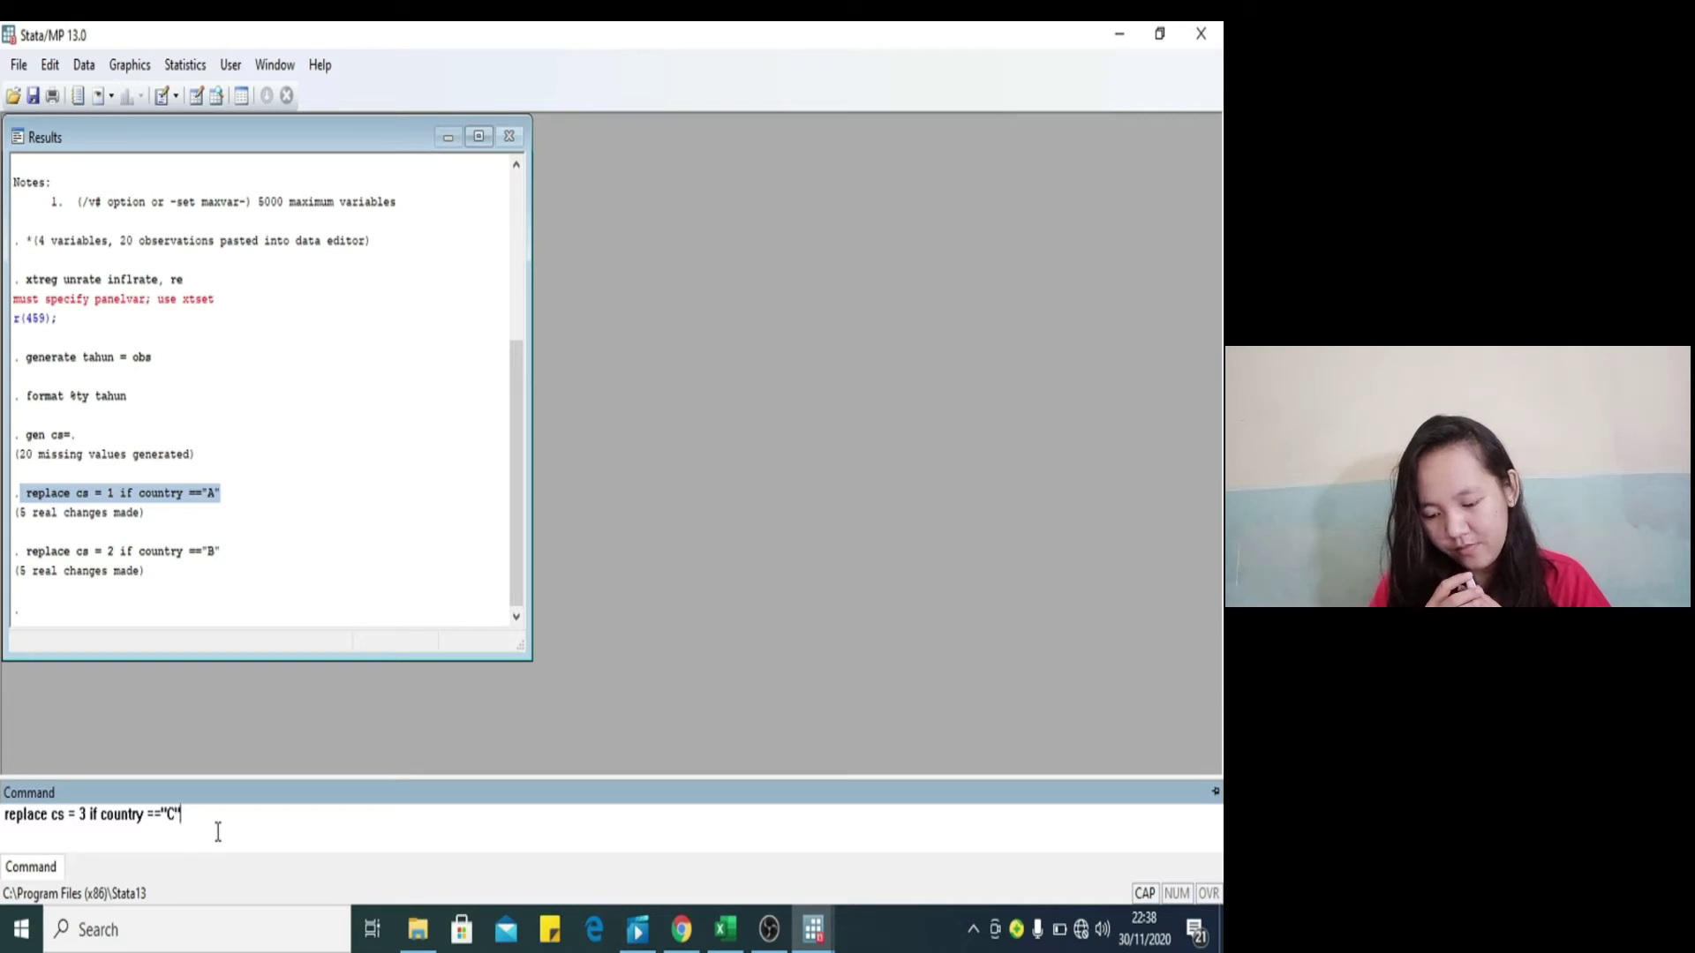
pyautogui.press('Return')
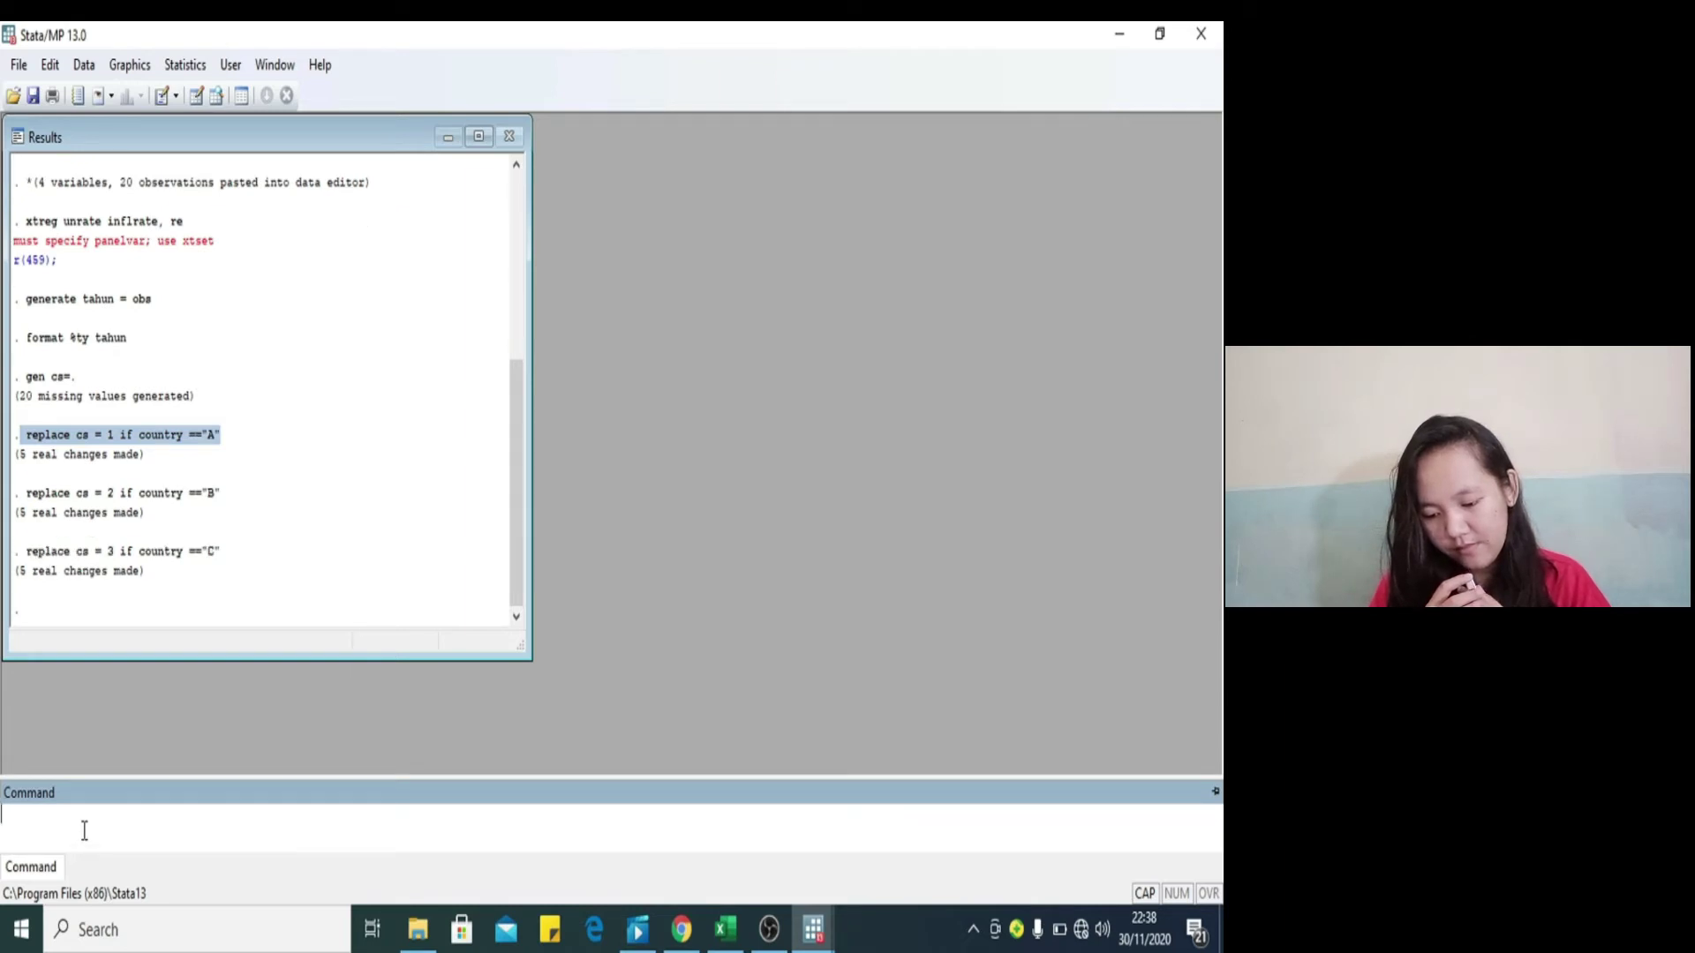
# Step: Run replace cs = 4 if country =="D" from the copied command and check the cs column in the Data Editor
pyautogui.hotkey('ctrl', 'v')
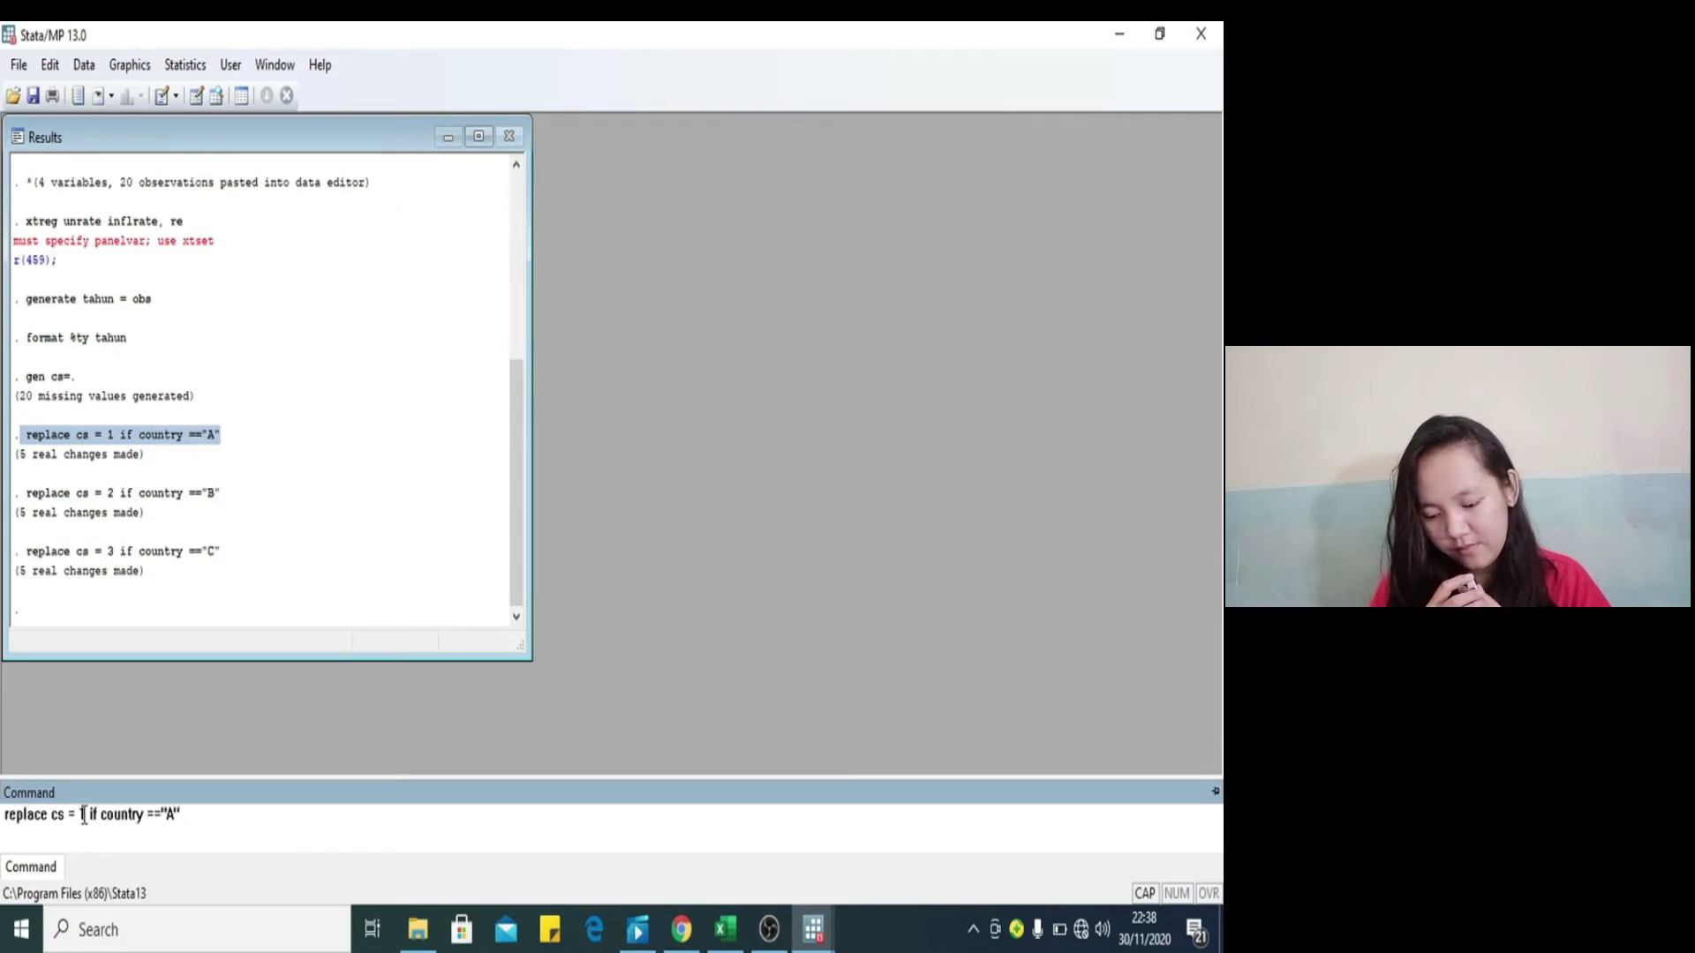
pyautogui.doubleClick(84, 814)
pyautogui.write('2')
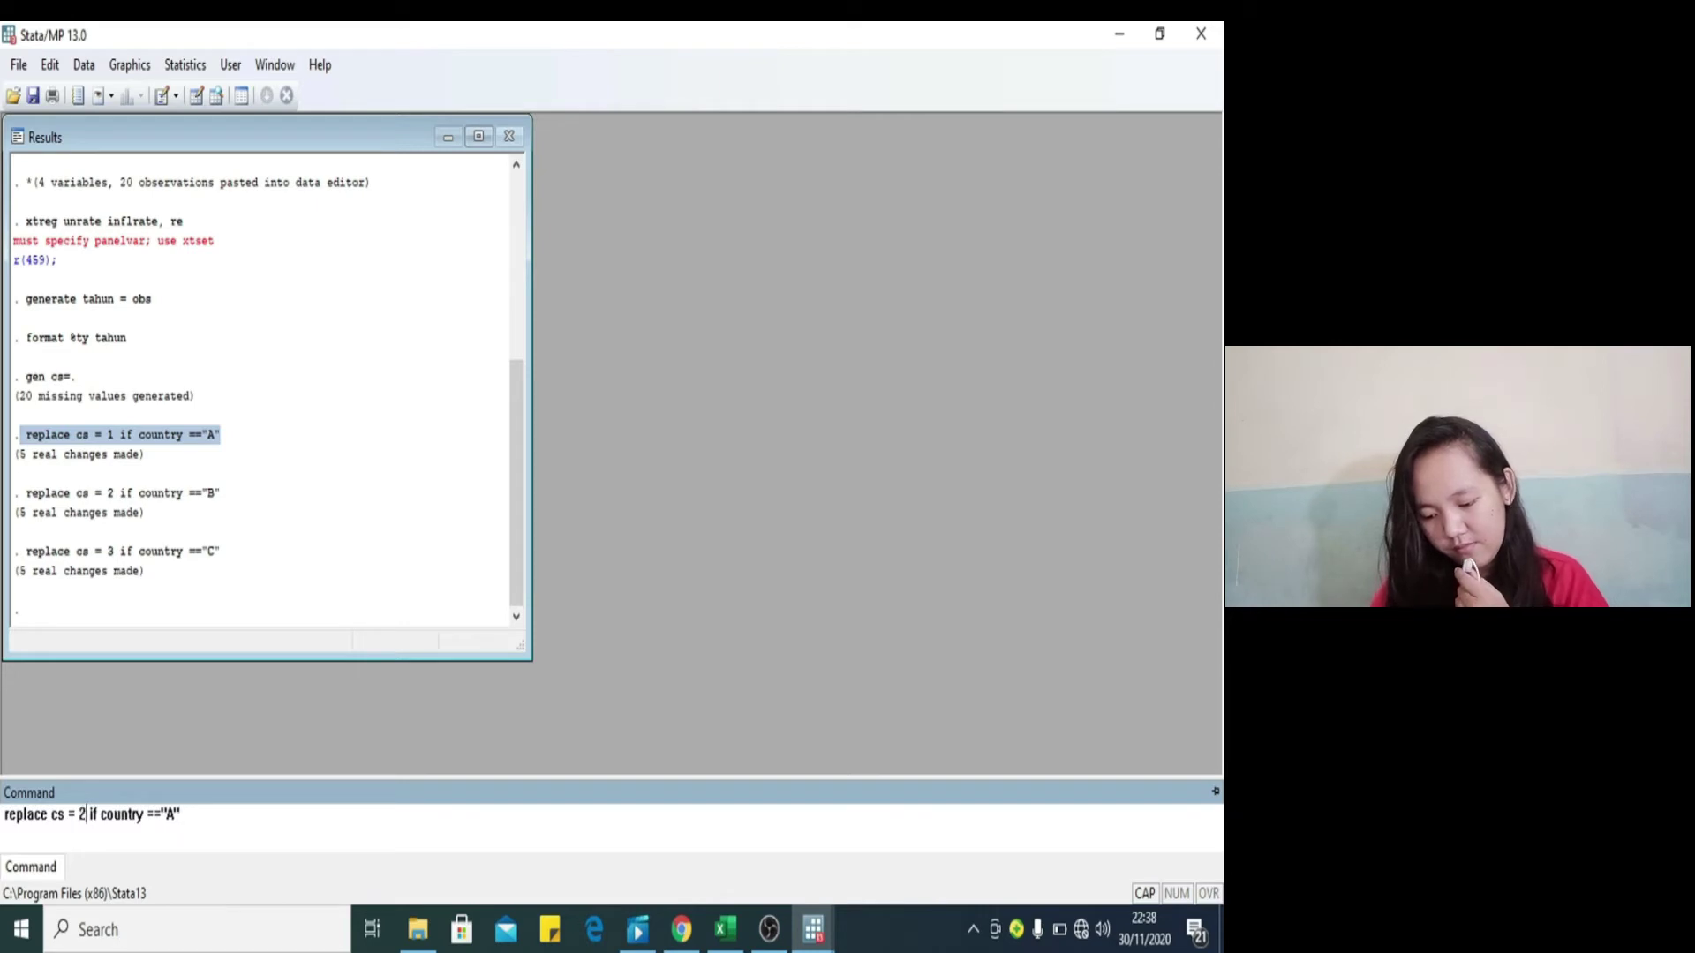
pyautogui.press('BackSpace')
pyautogui.write('4')
pyautogui.click(174, 813)
pyautogui.press('BackSpace')
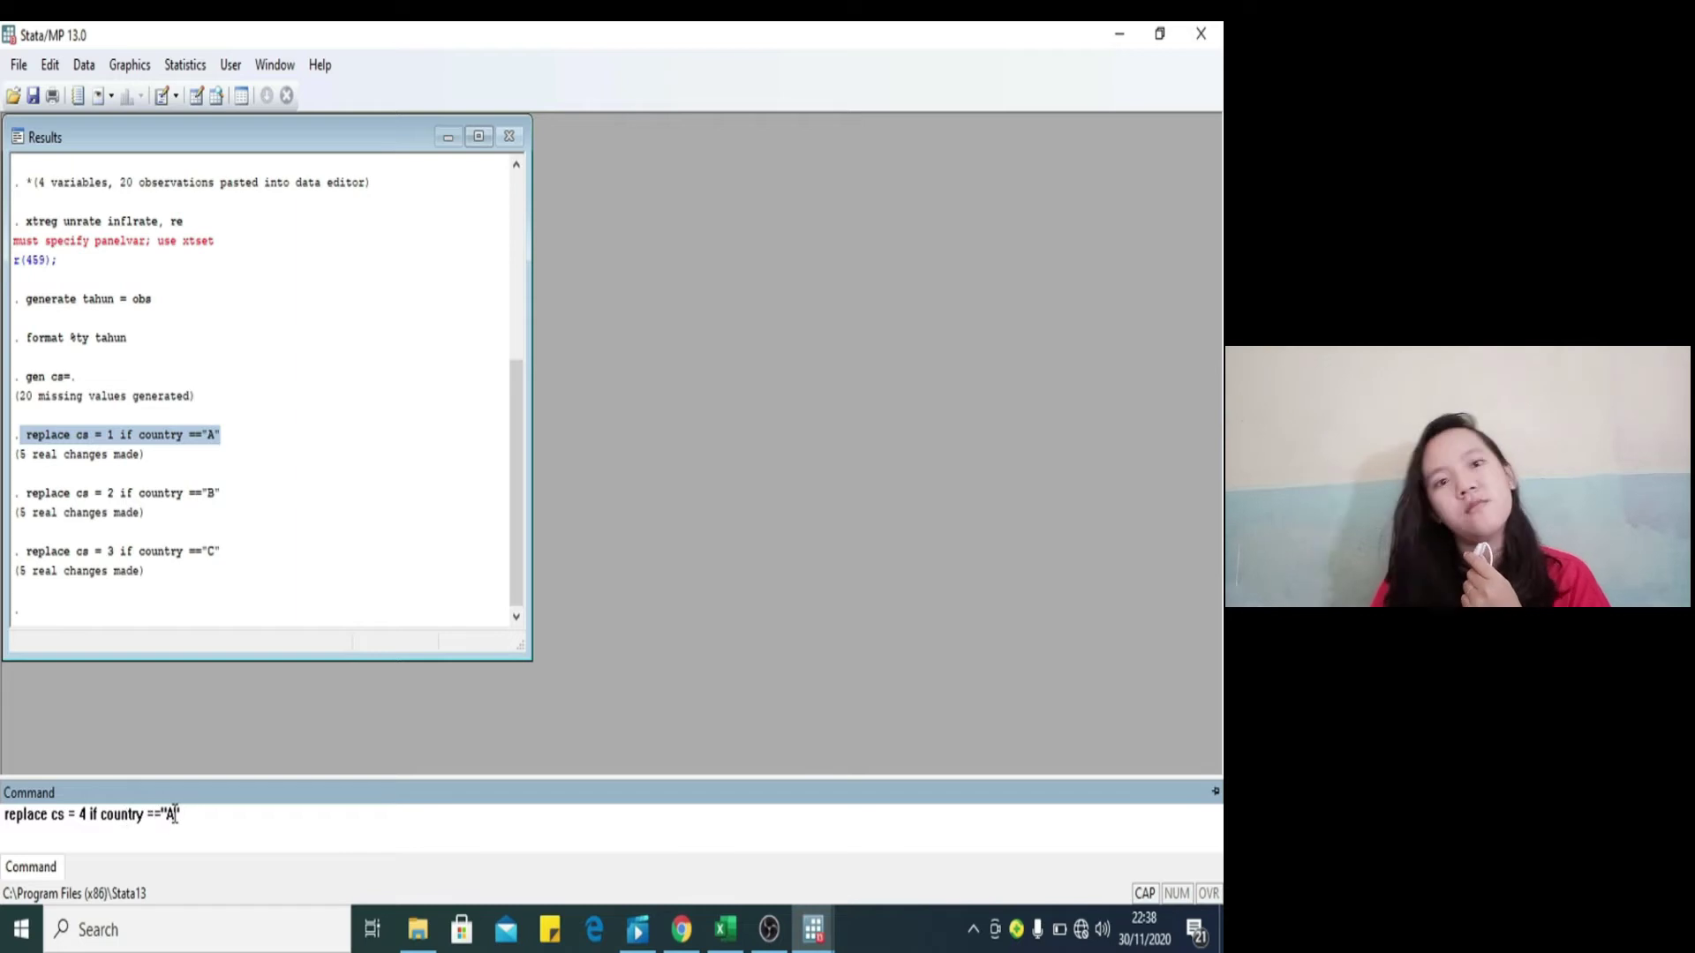
pyautogui.write('D')
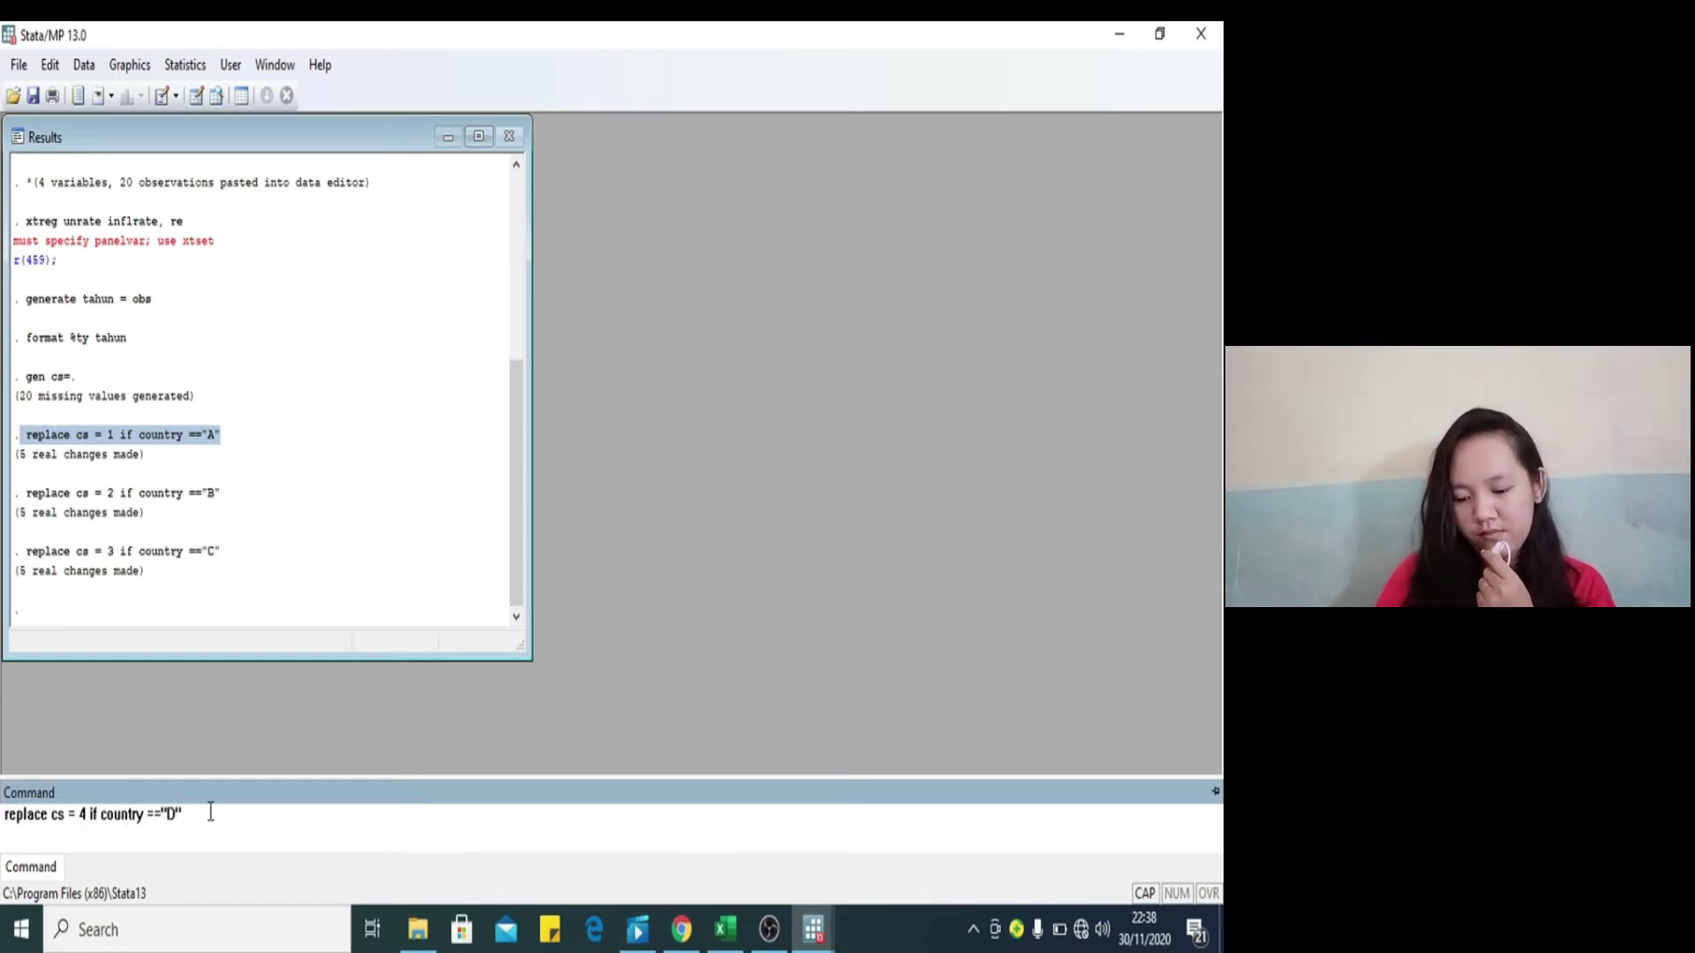
pyautogui.press('Return')
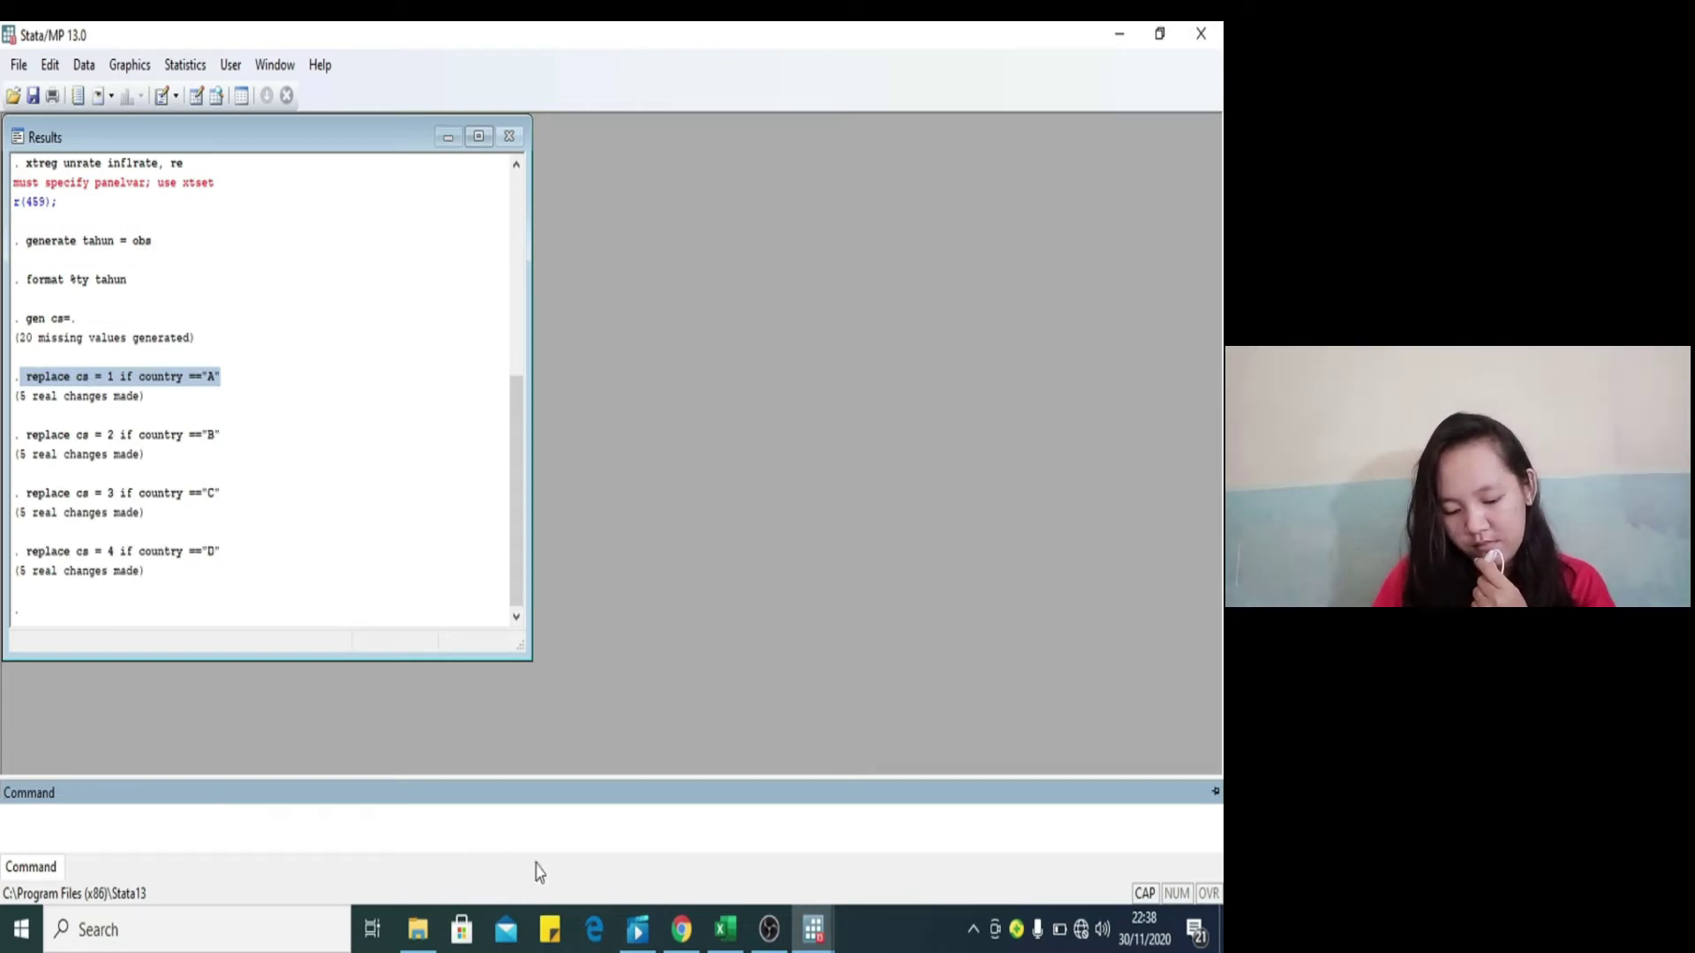
pyautogui.moveTo(773, 933)
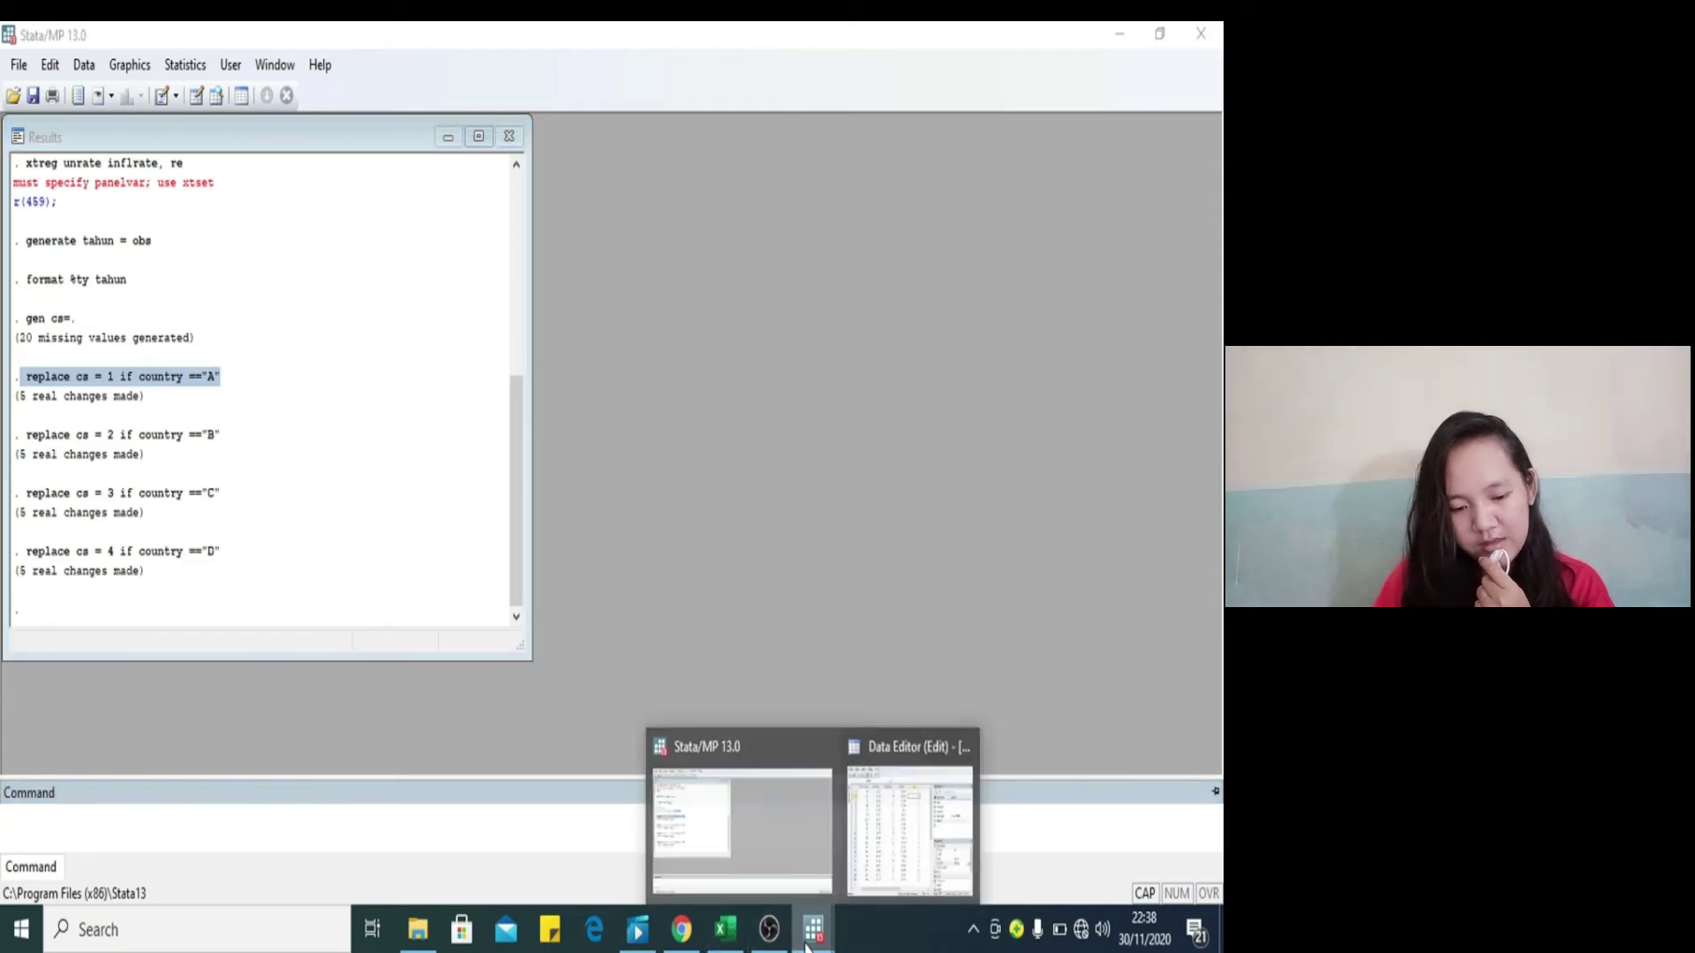
pyautogui.click(874, 839)
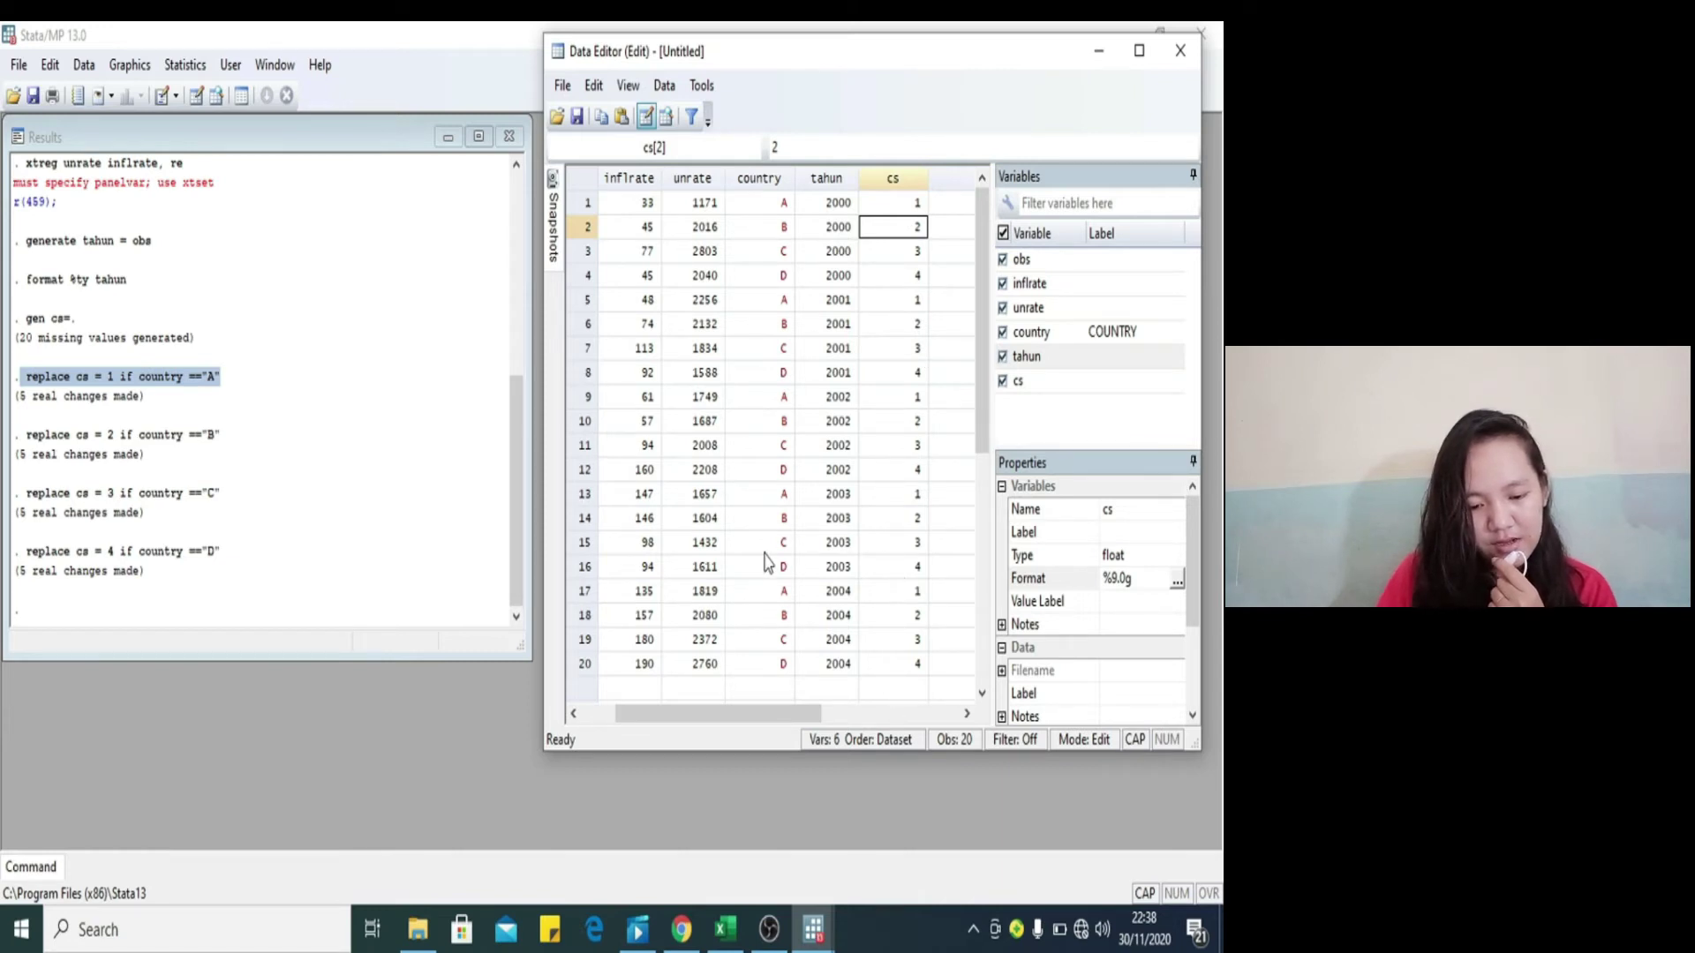
# Step: Declare the dataset as panel data with cs as the panel ID, tahun as the time variable and a yearly time unit
pyautogui.click(176, 68)
pyautogui.click(176, 68)
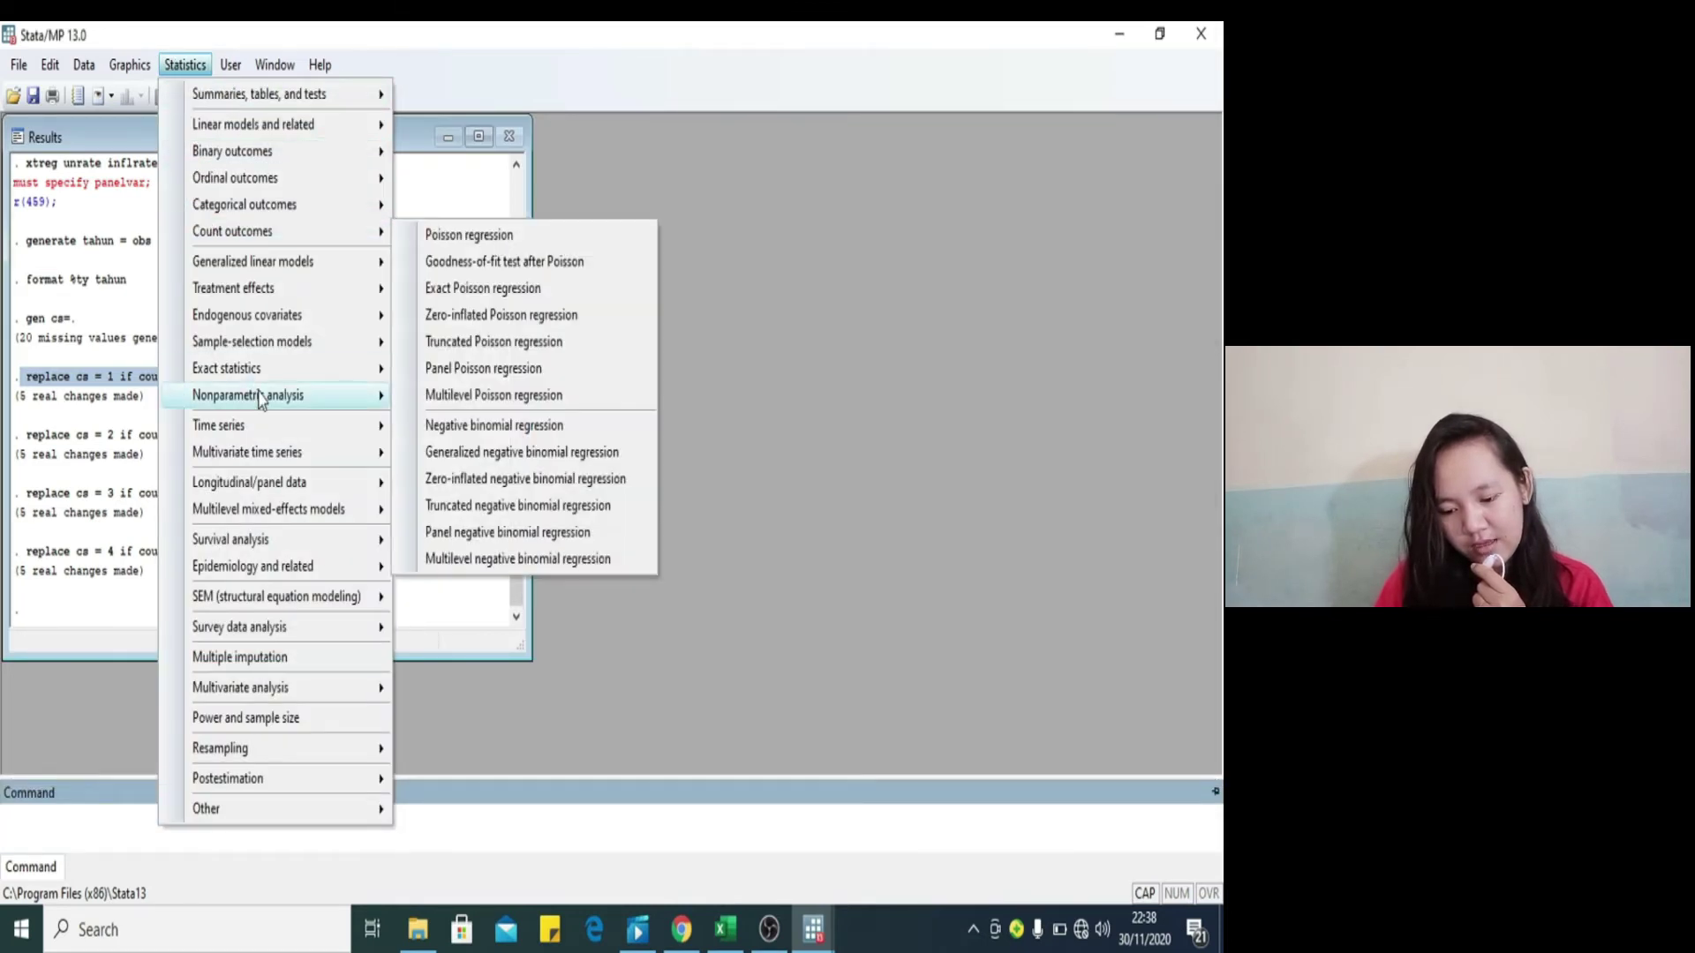
pyautogui.moveTo(324, 487)
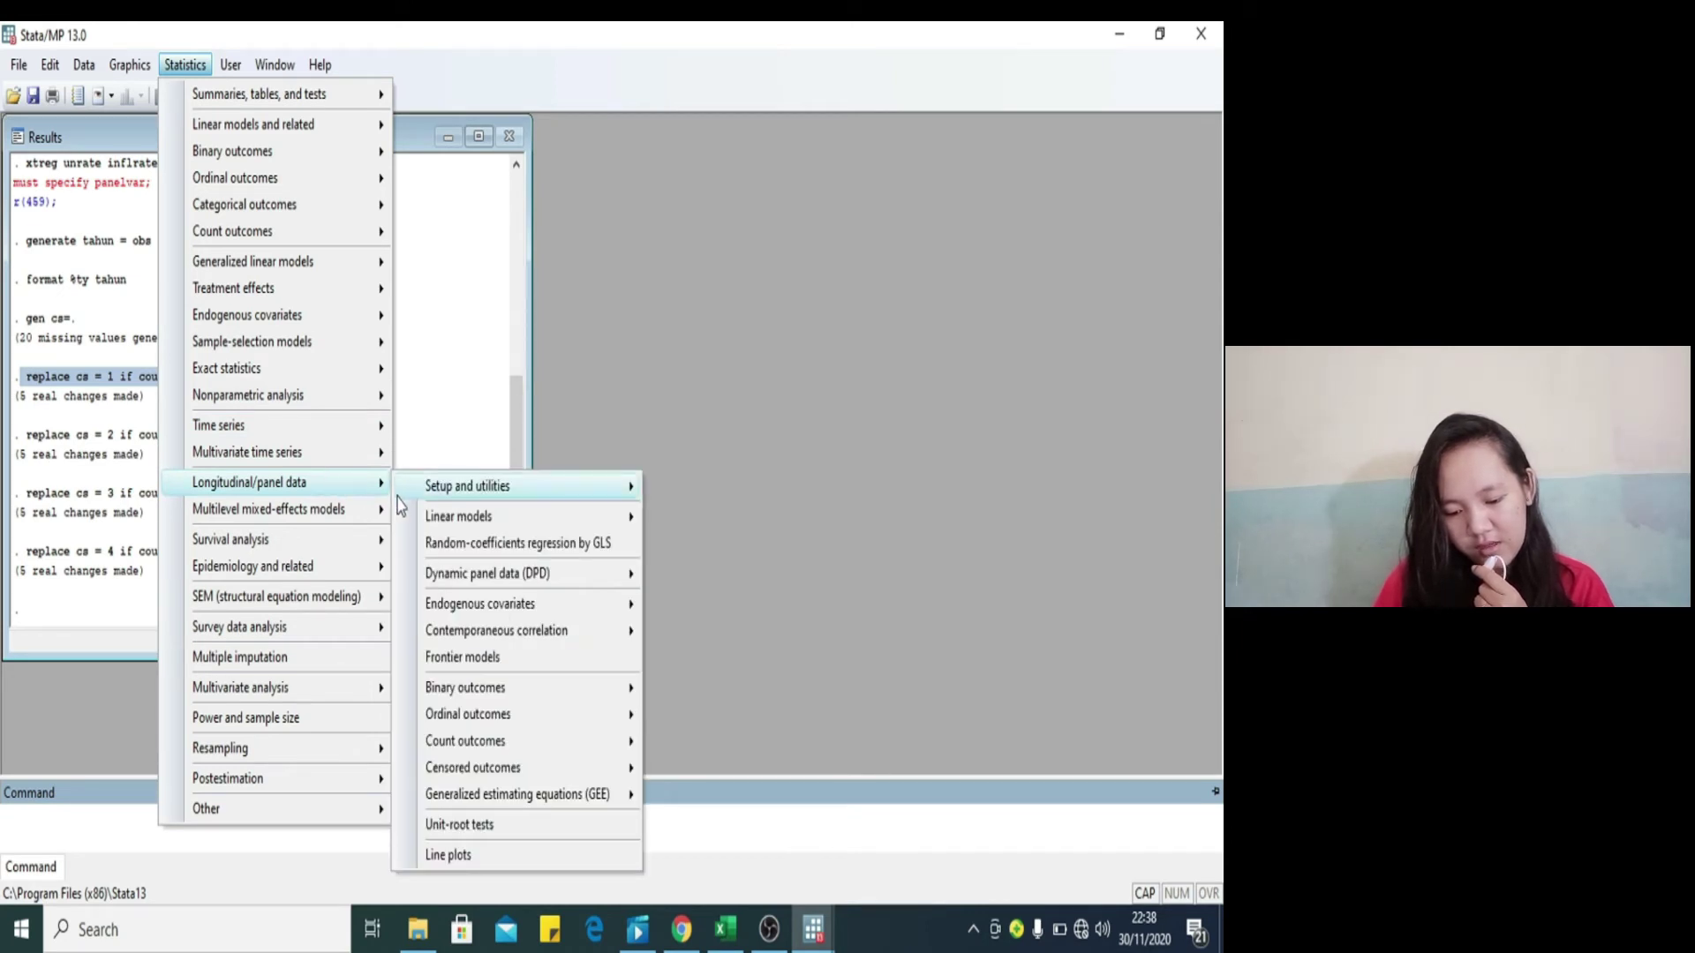
pyautogui.moveTo(477, 495)
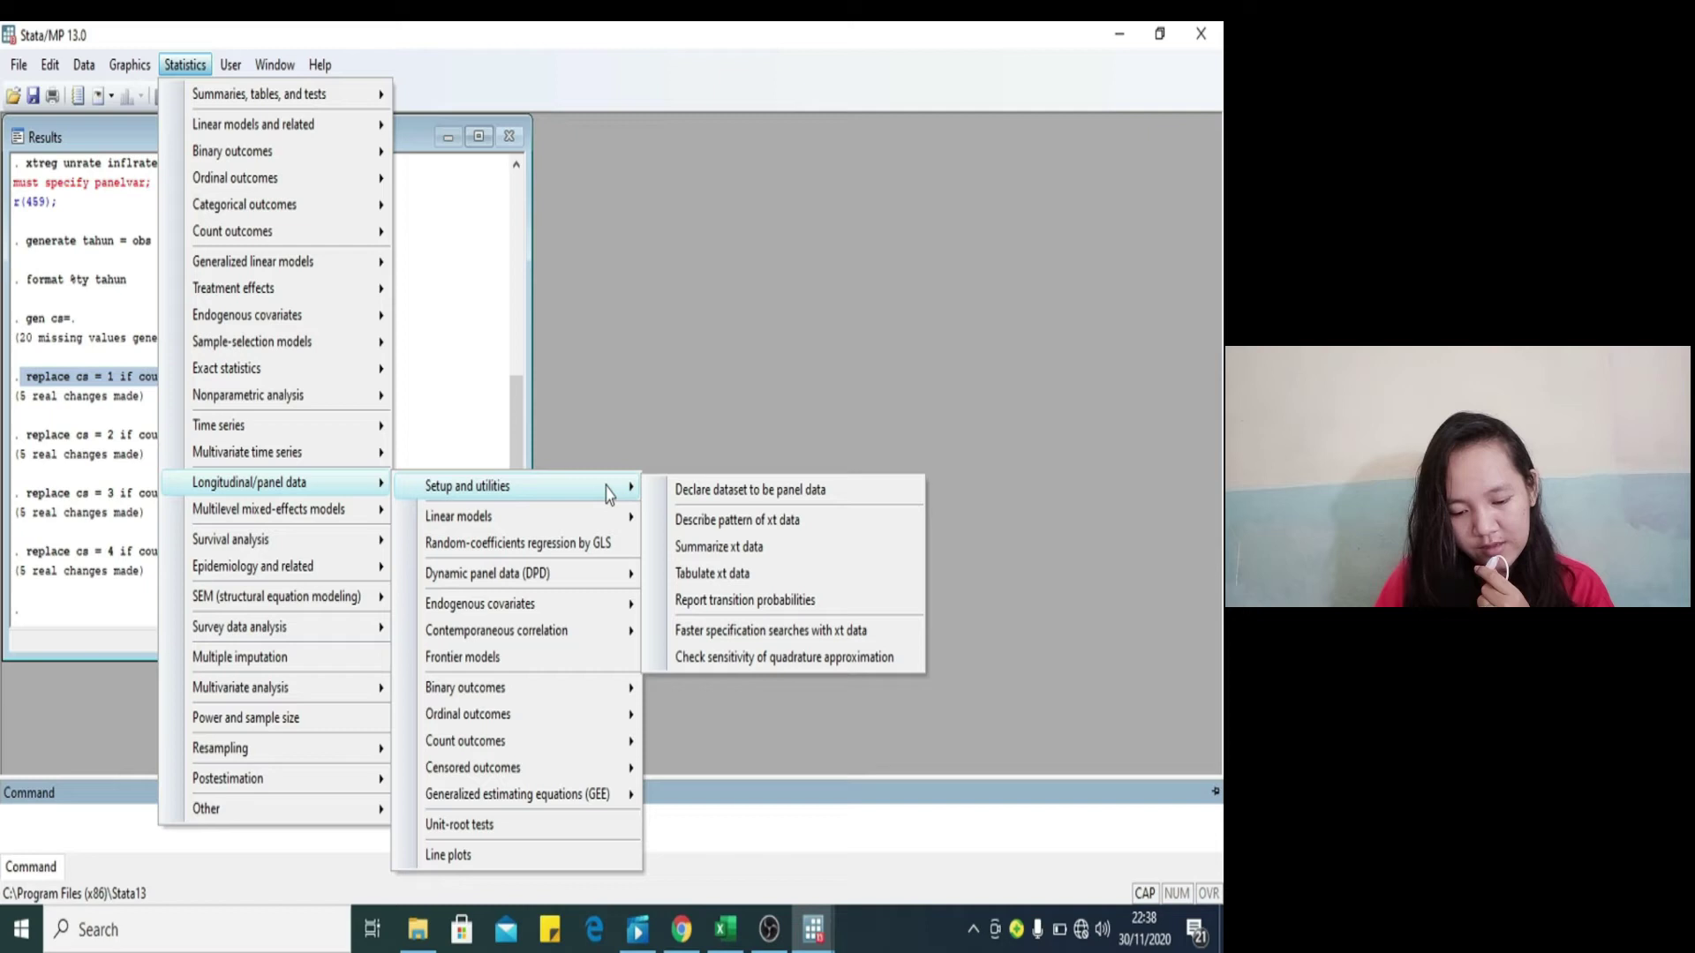
pyautogui.click(703, 494)
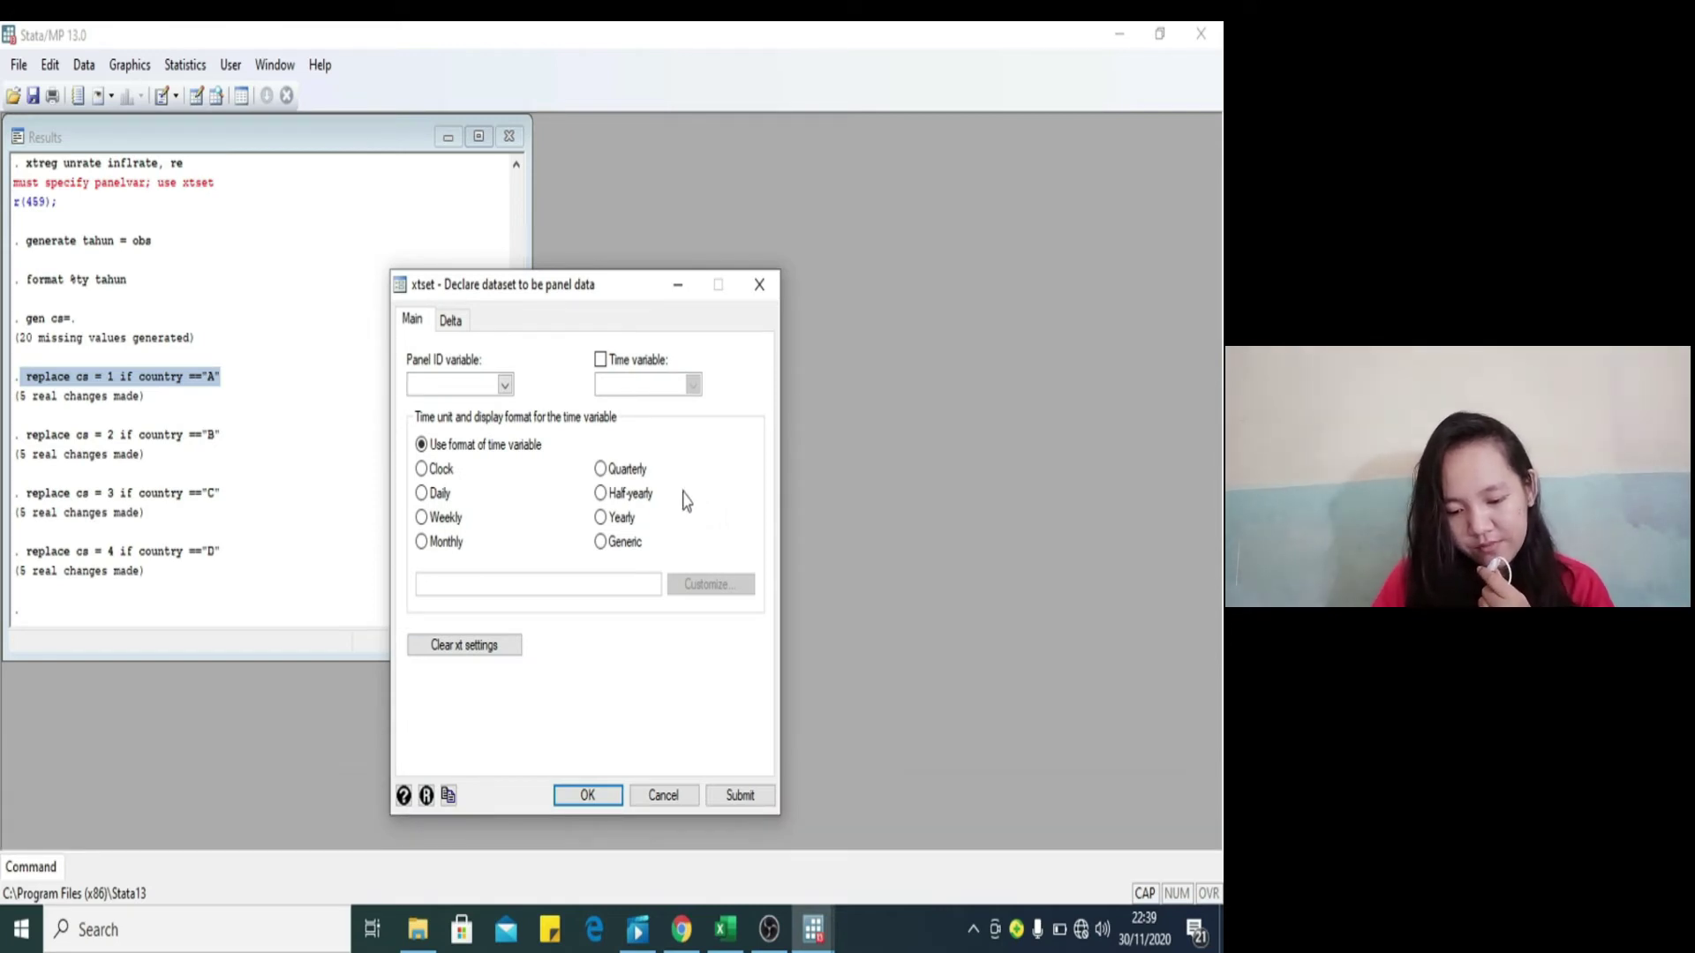
pyautogui.click(505, 384)
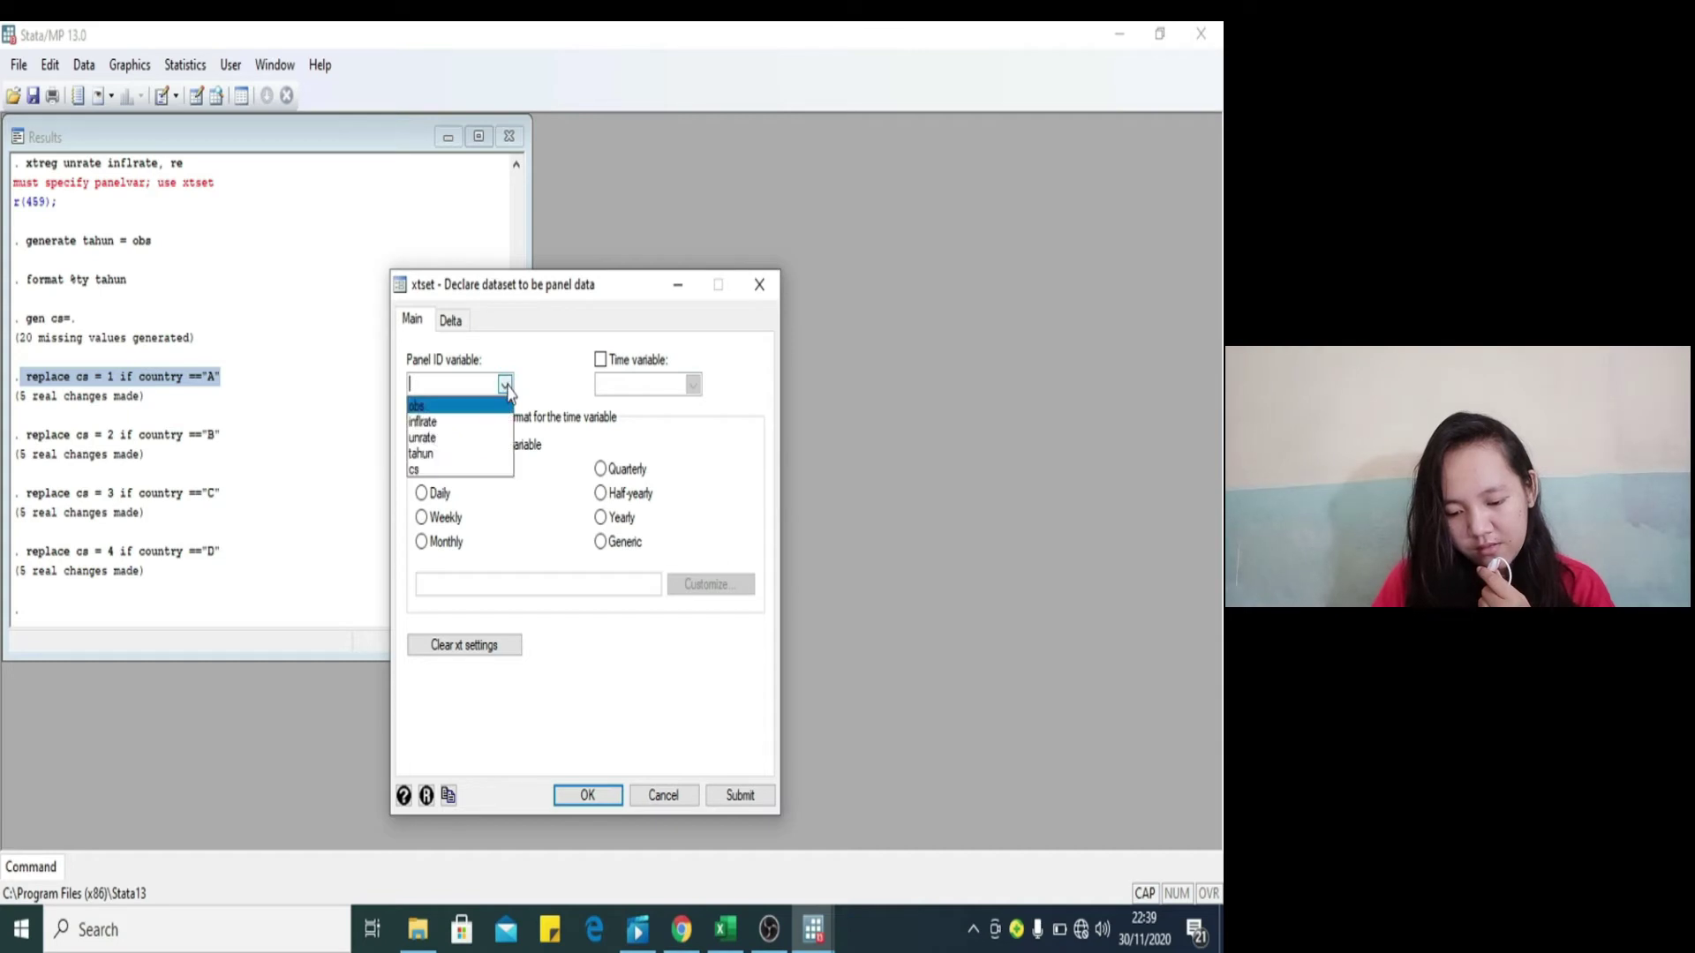
pyautogui.click(441, 469)
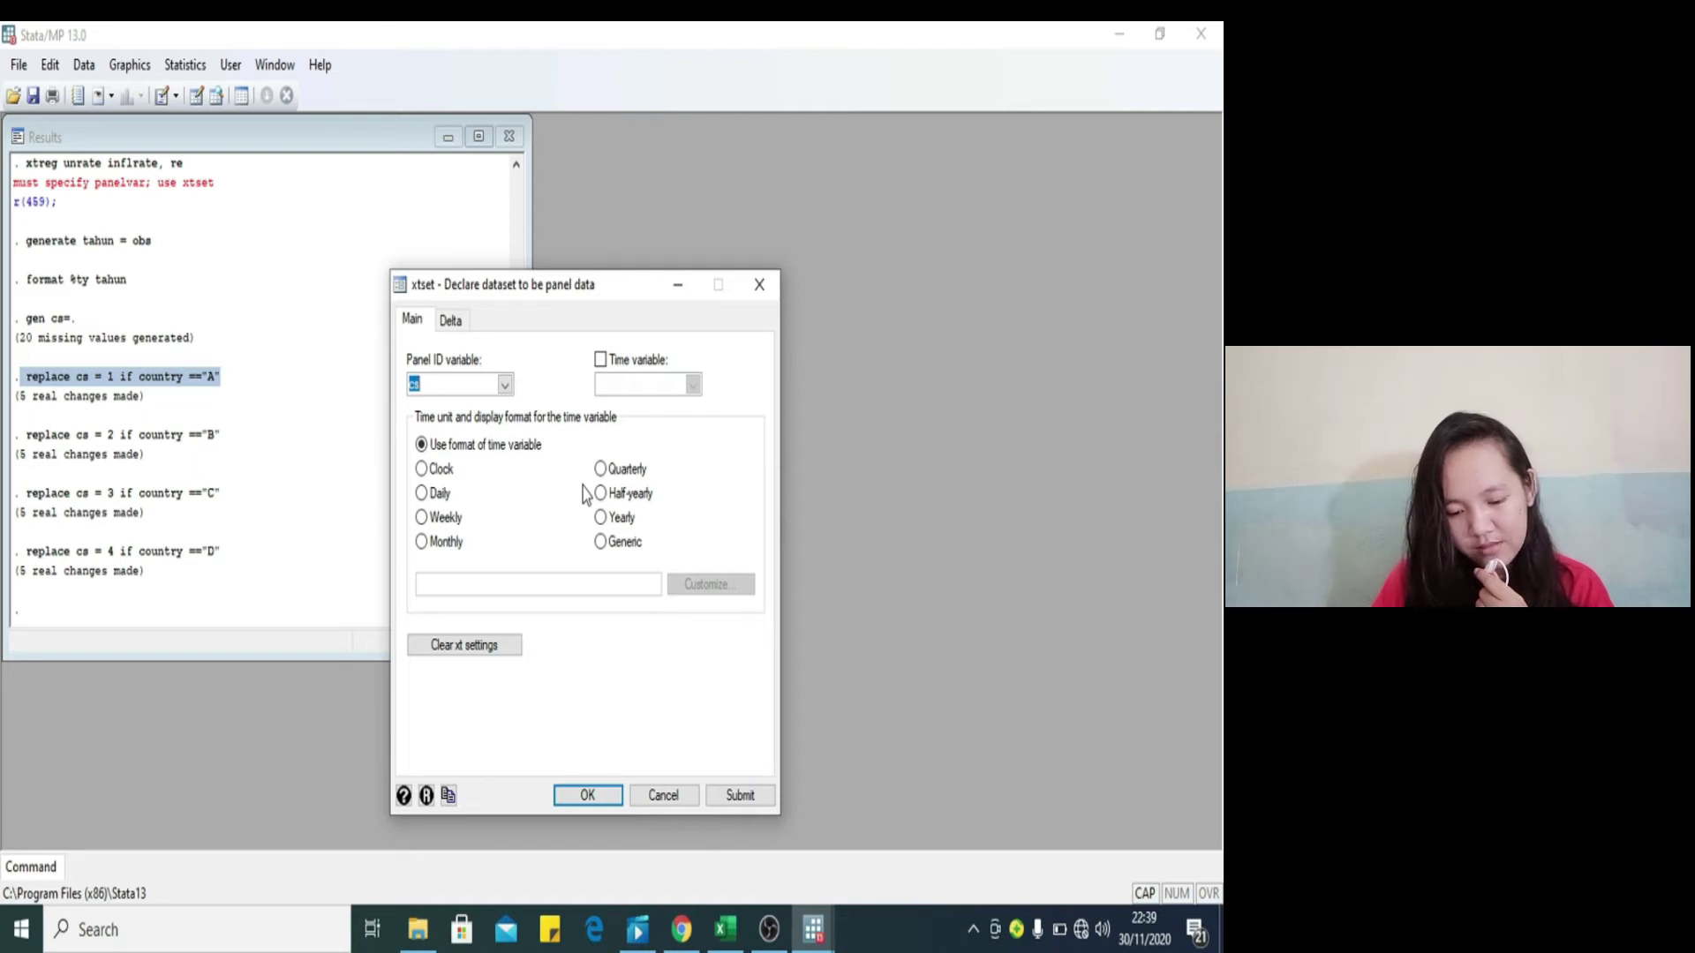
pyautogui.click(606, 362)
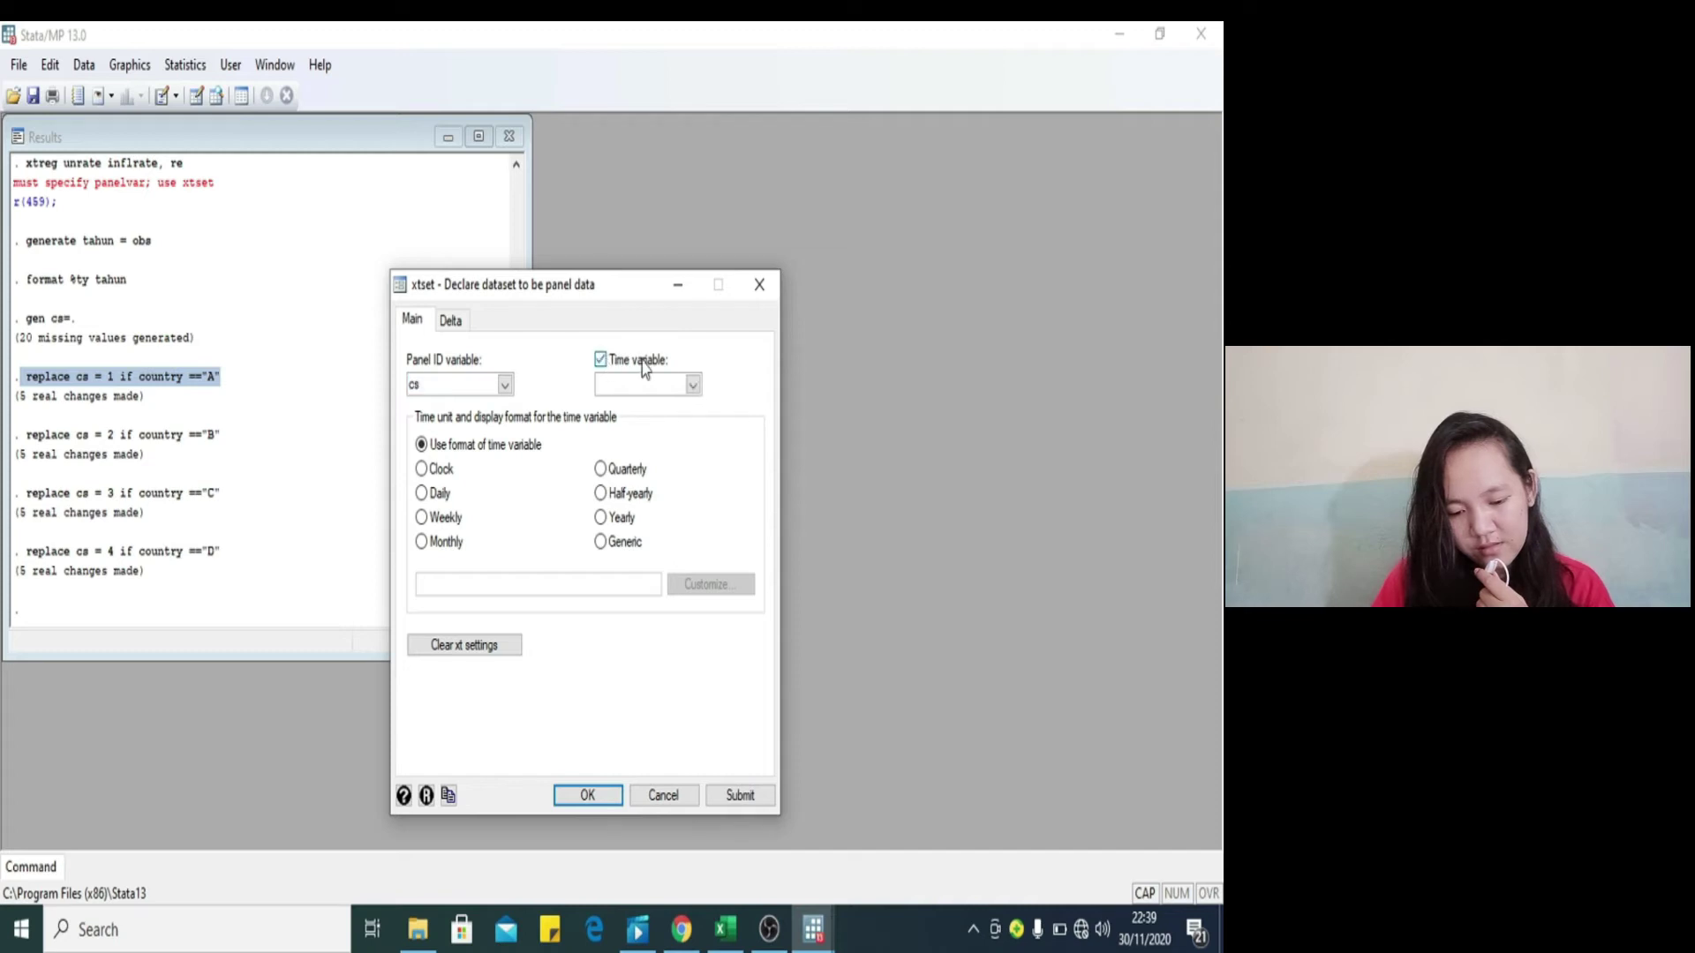
pyautogui.click(692, 386)
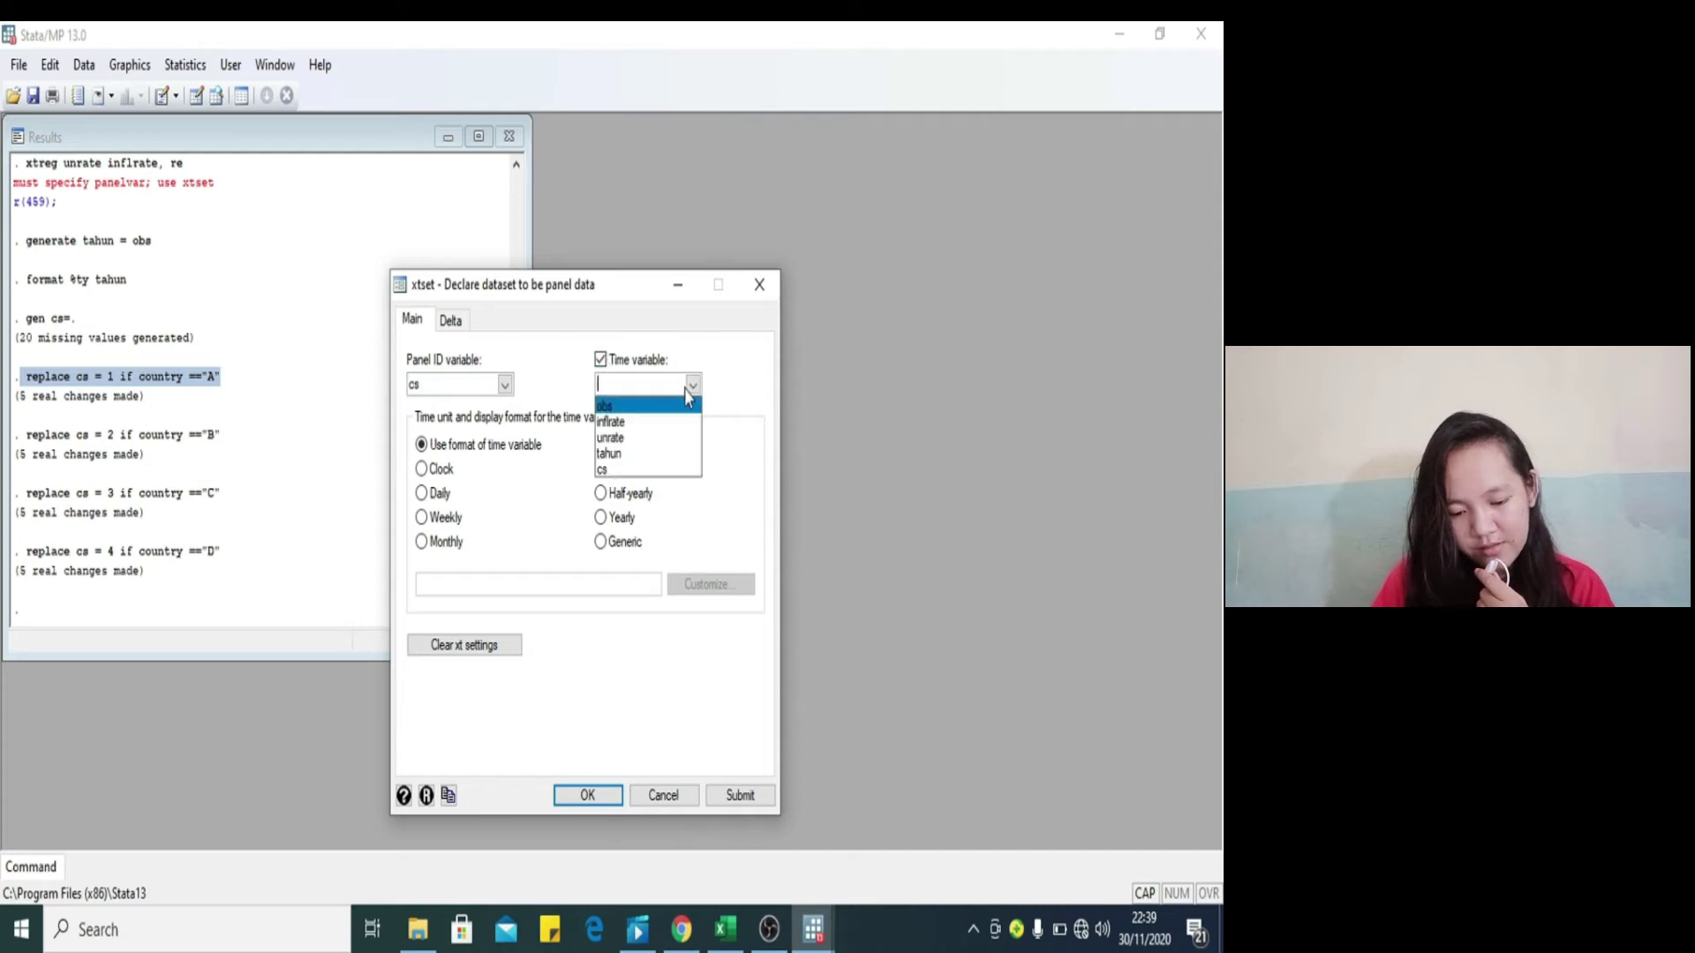
pyautogui.click(637, 454)
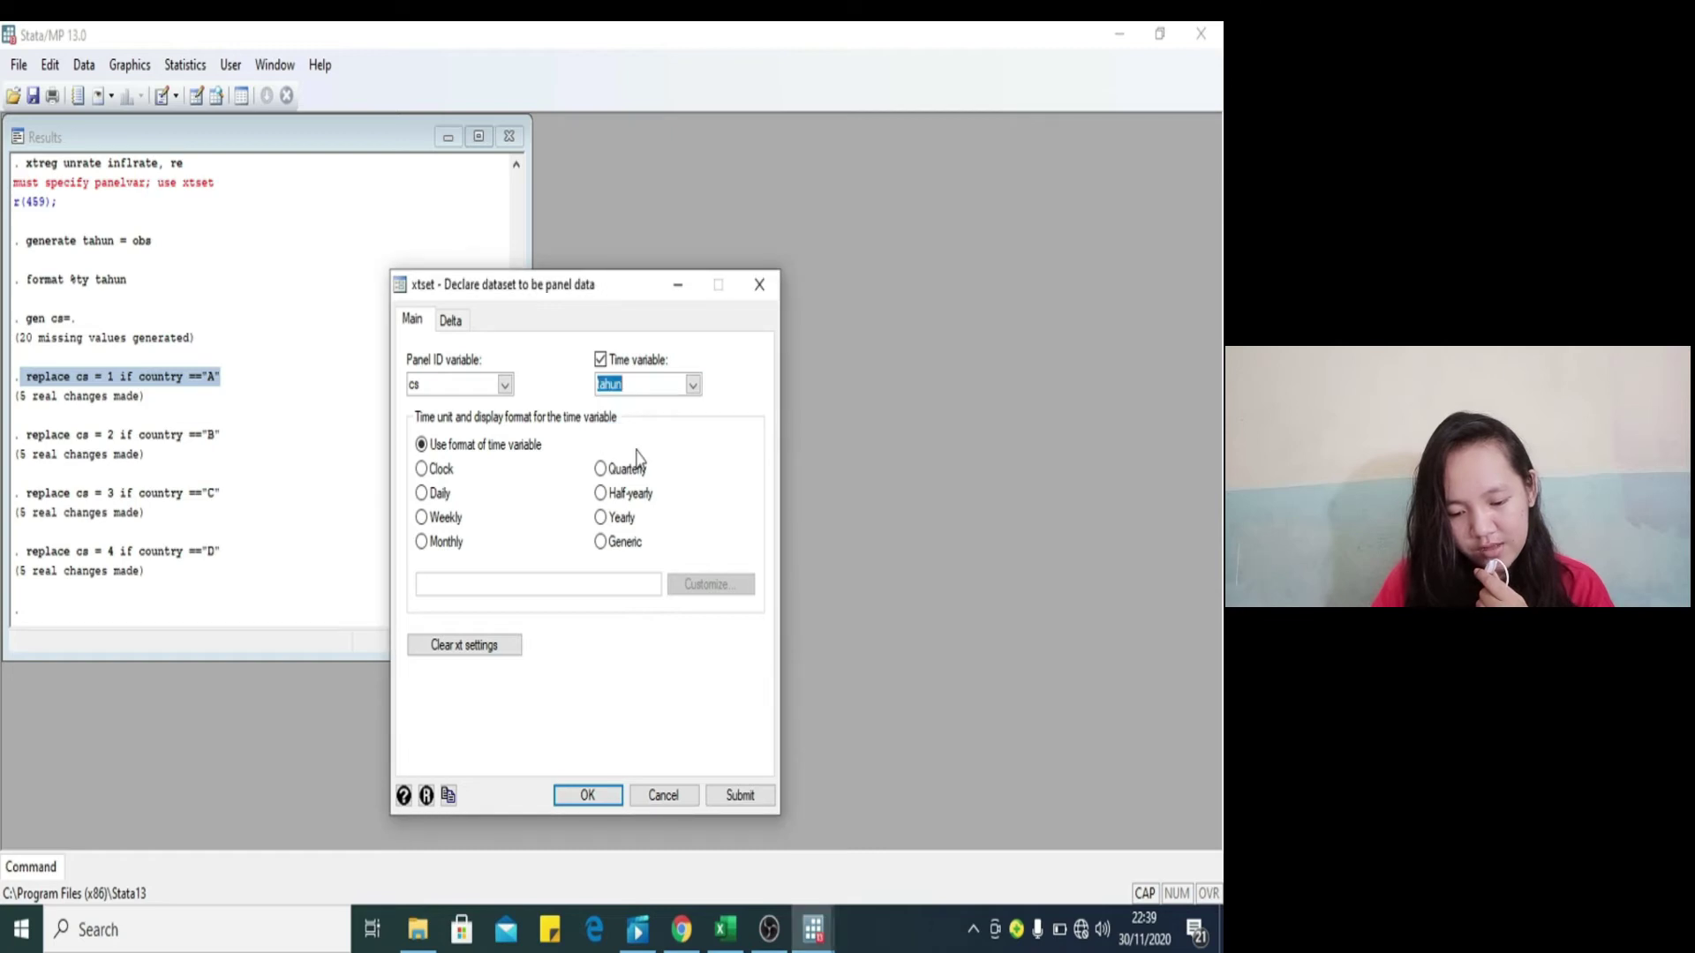
pyautogui.click(604, 520)
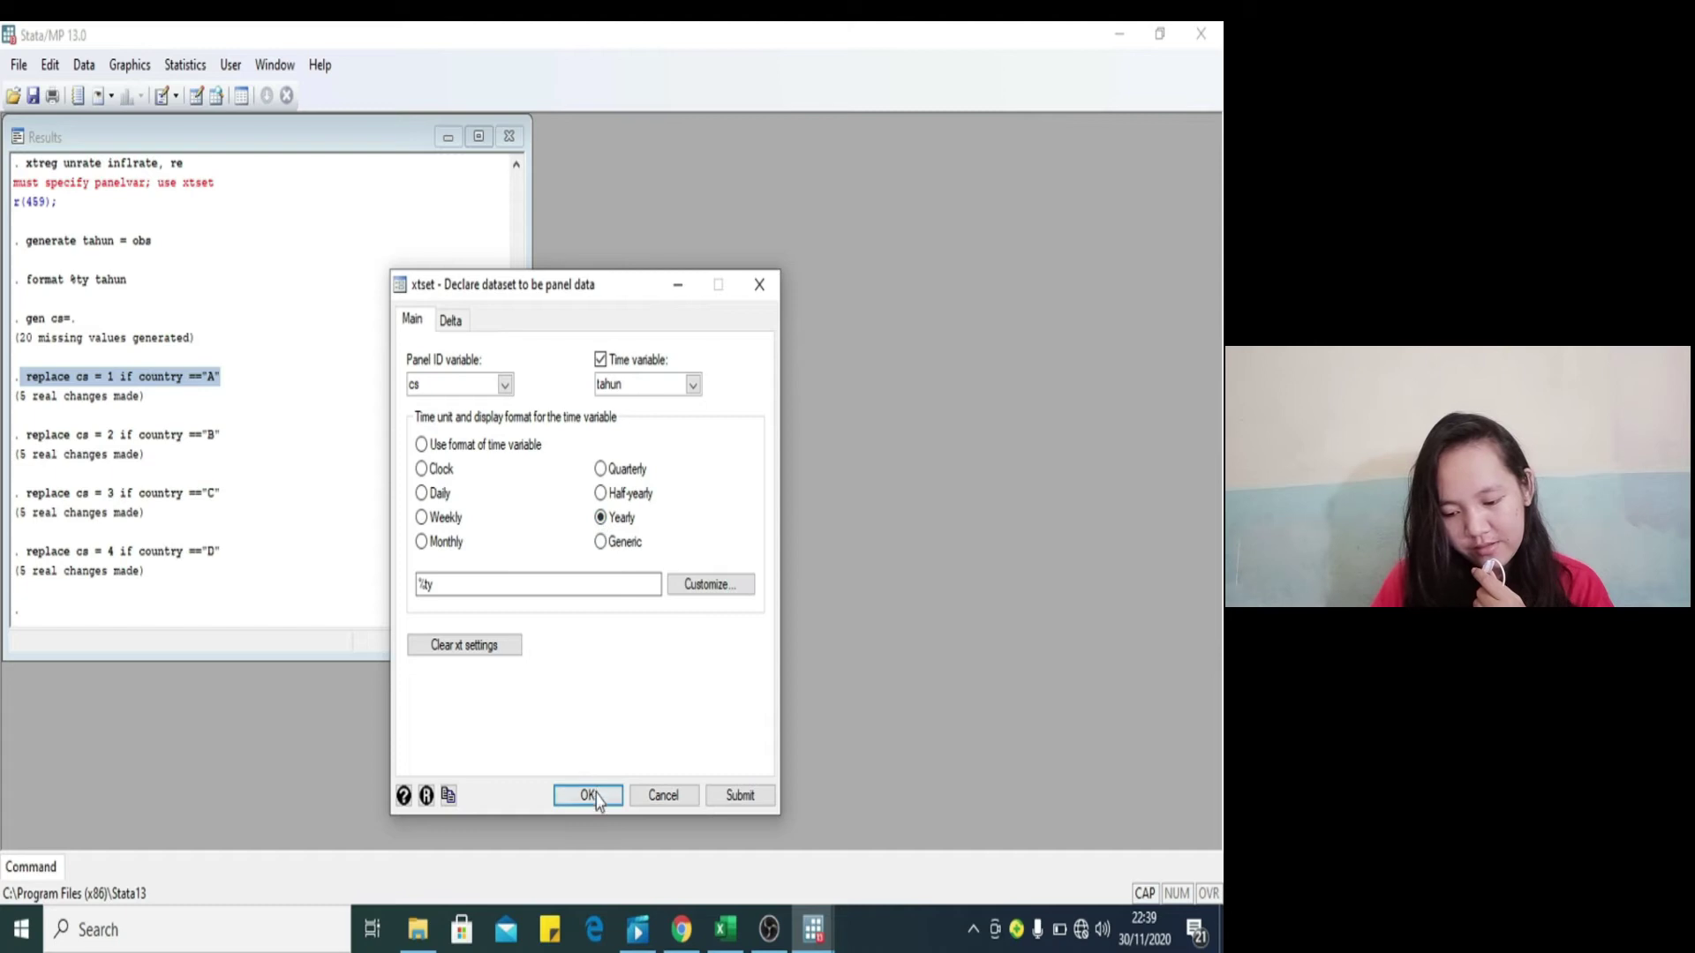
pyautogui.click(588, 795)
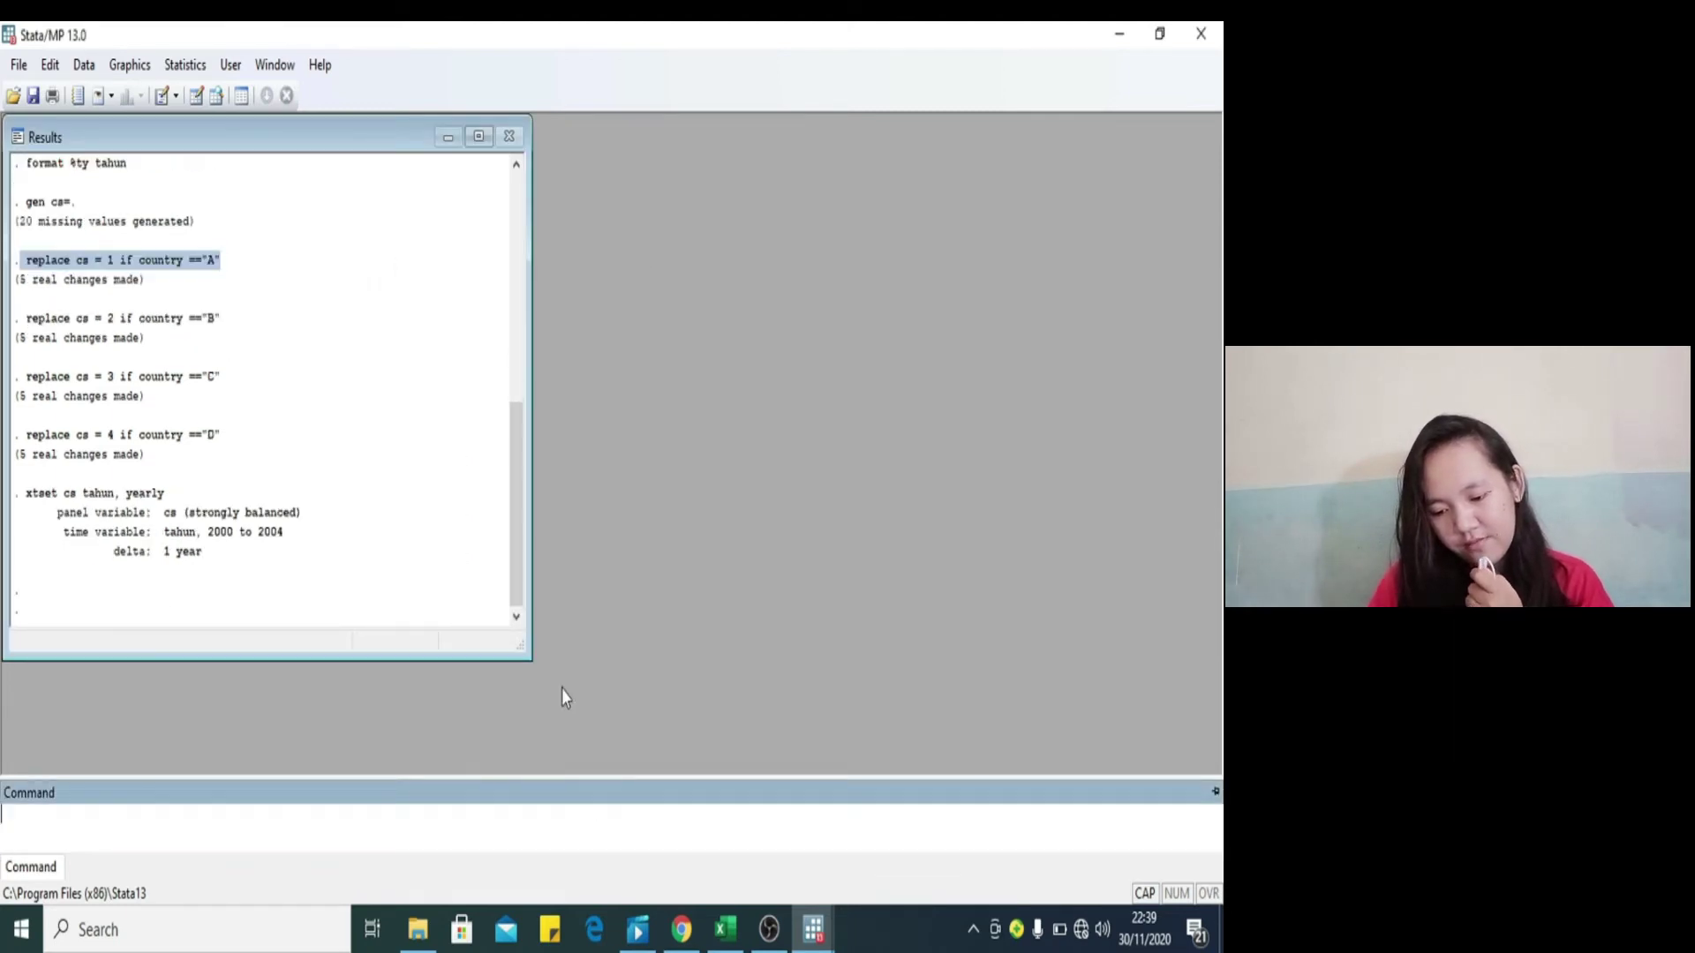
# Step: Run a GLS random-effects panel regression with unrate as dependent and inflrate as independent variable, and maximize the Results window
pyautogui.click(188, 67)
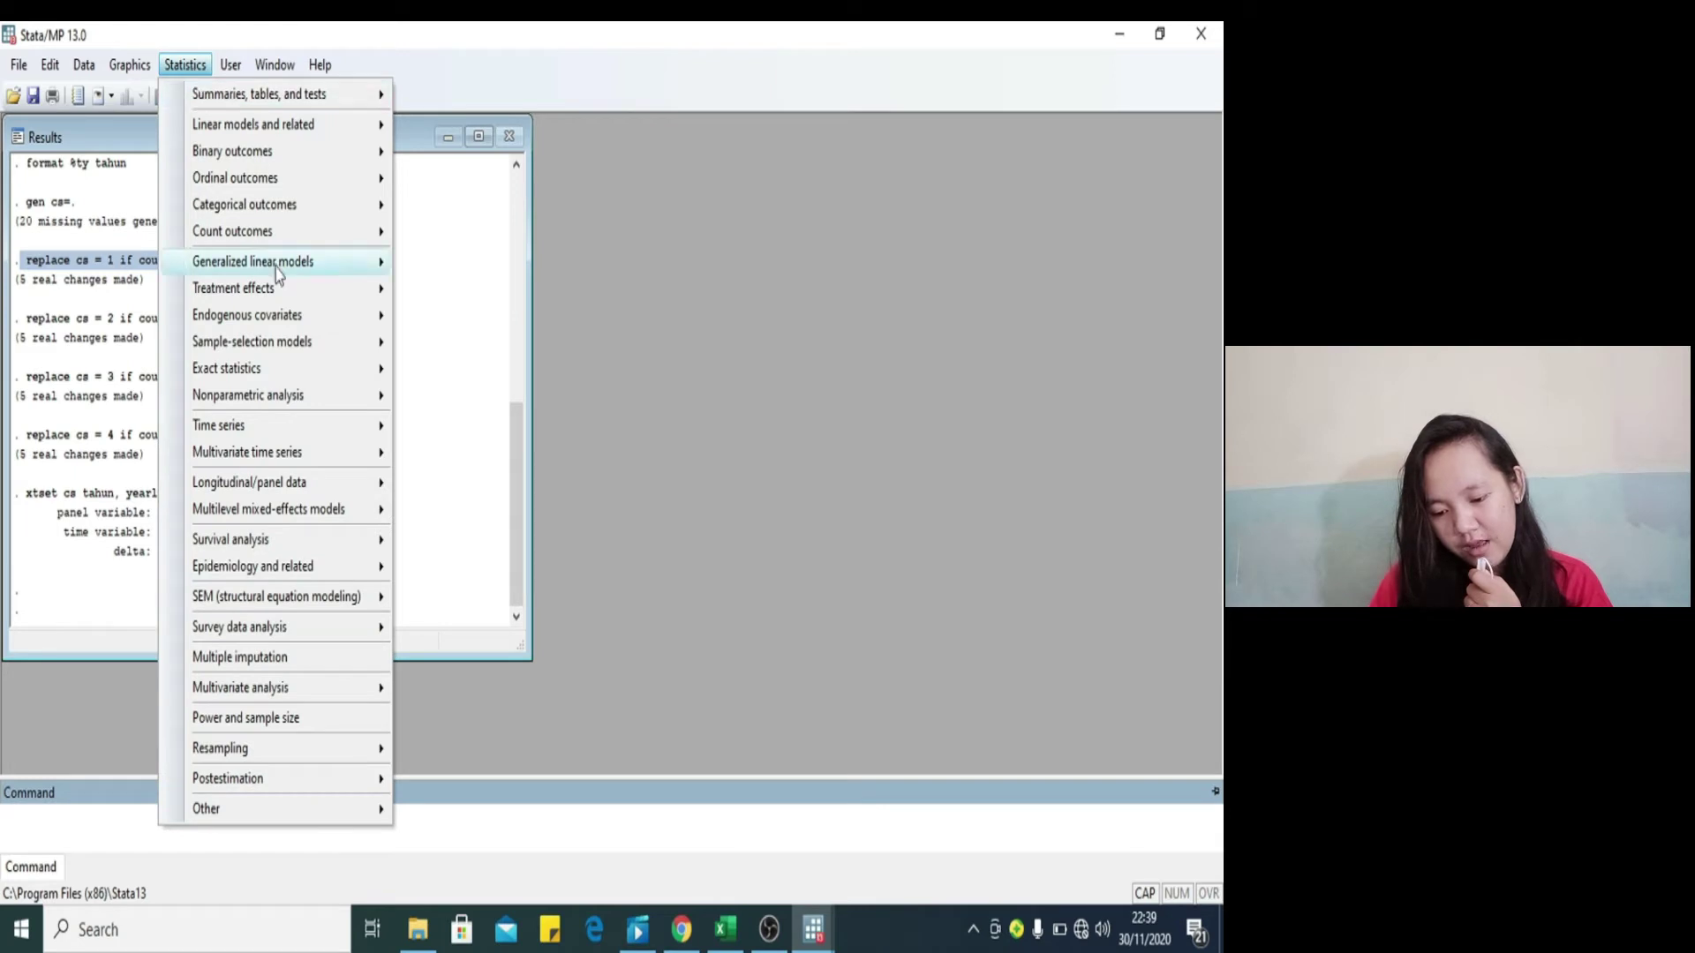
pyautogui.moveTo(380, 494)
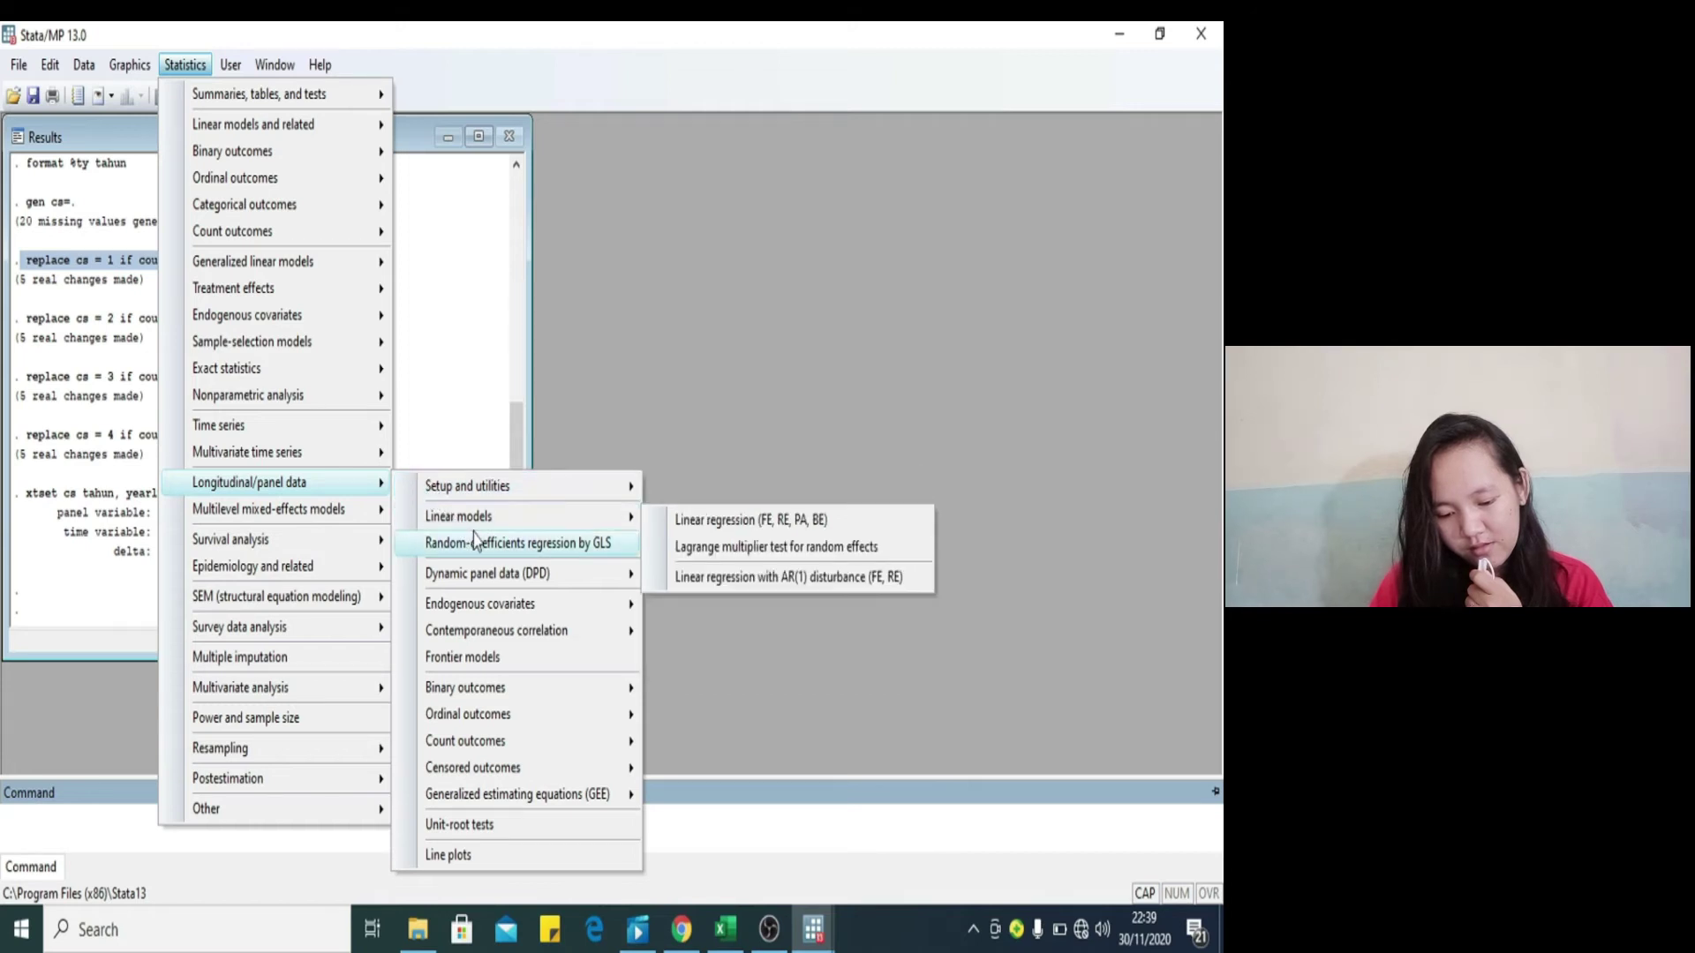
pyautogui.click(675, 523)
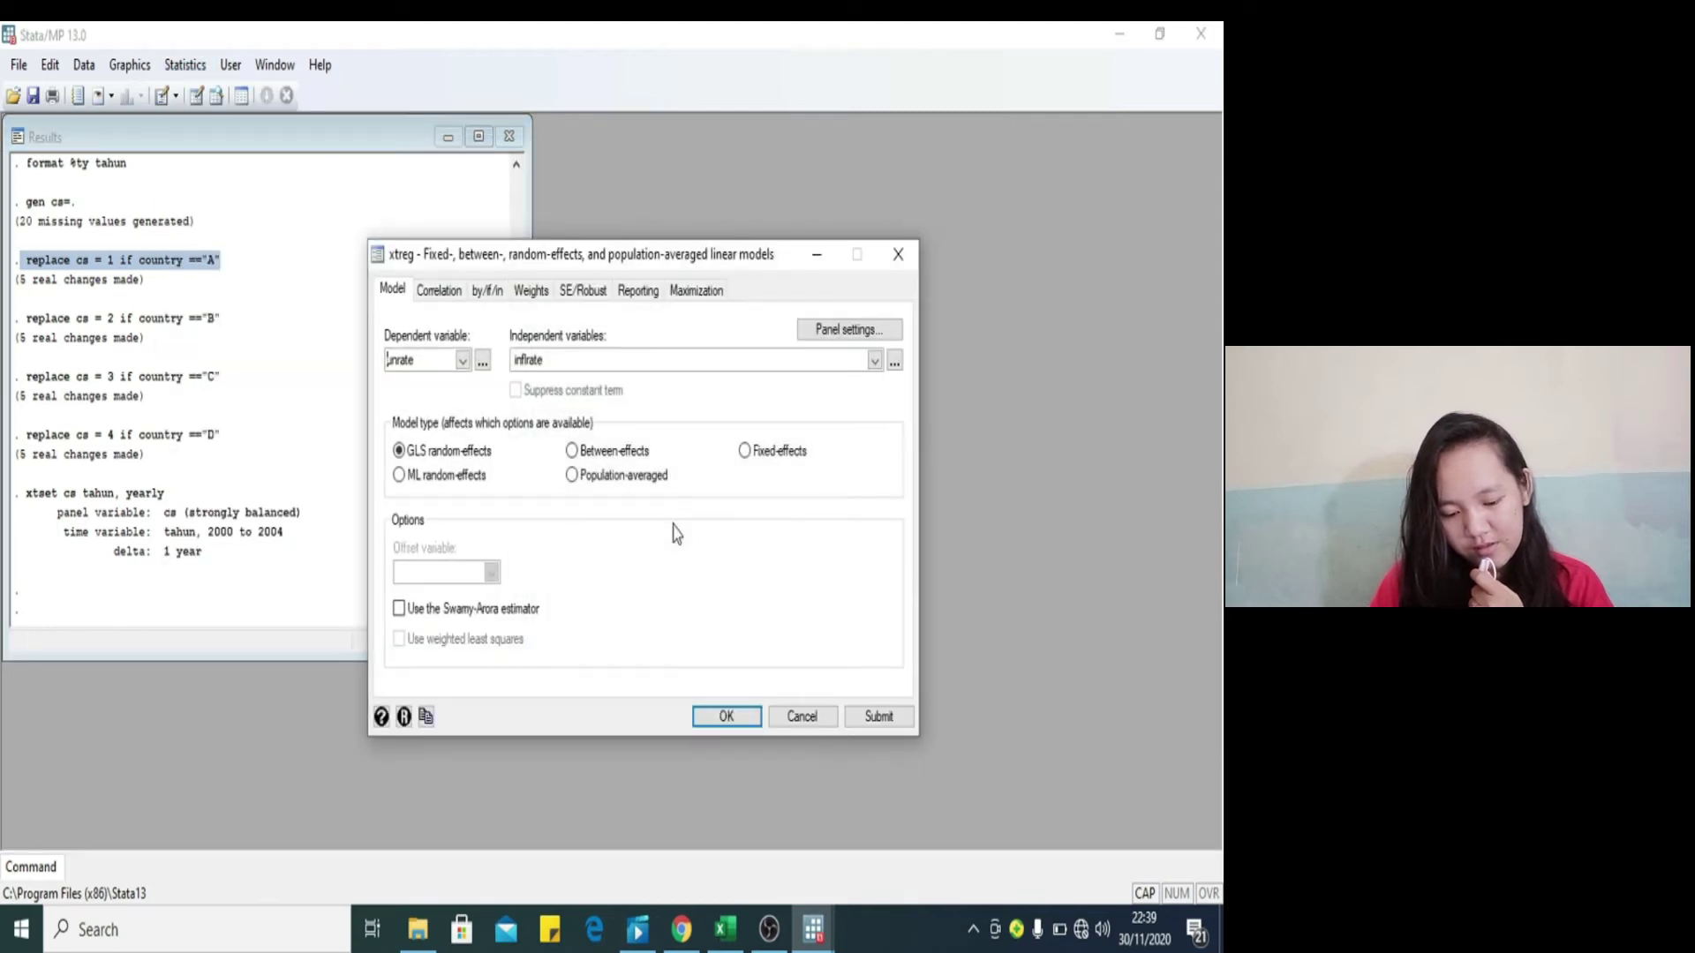
pyautogui.click(722, 717)
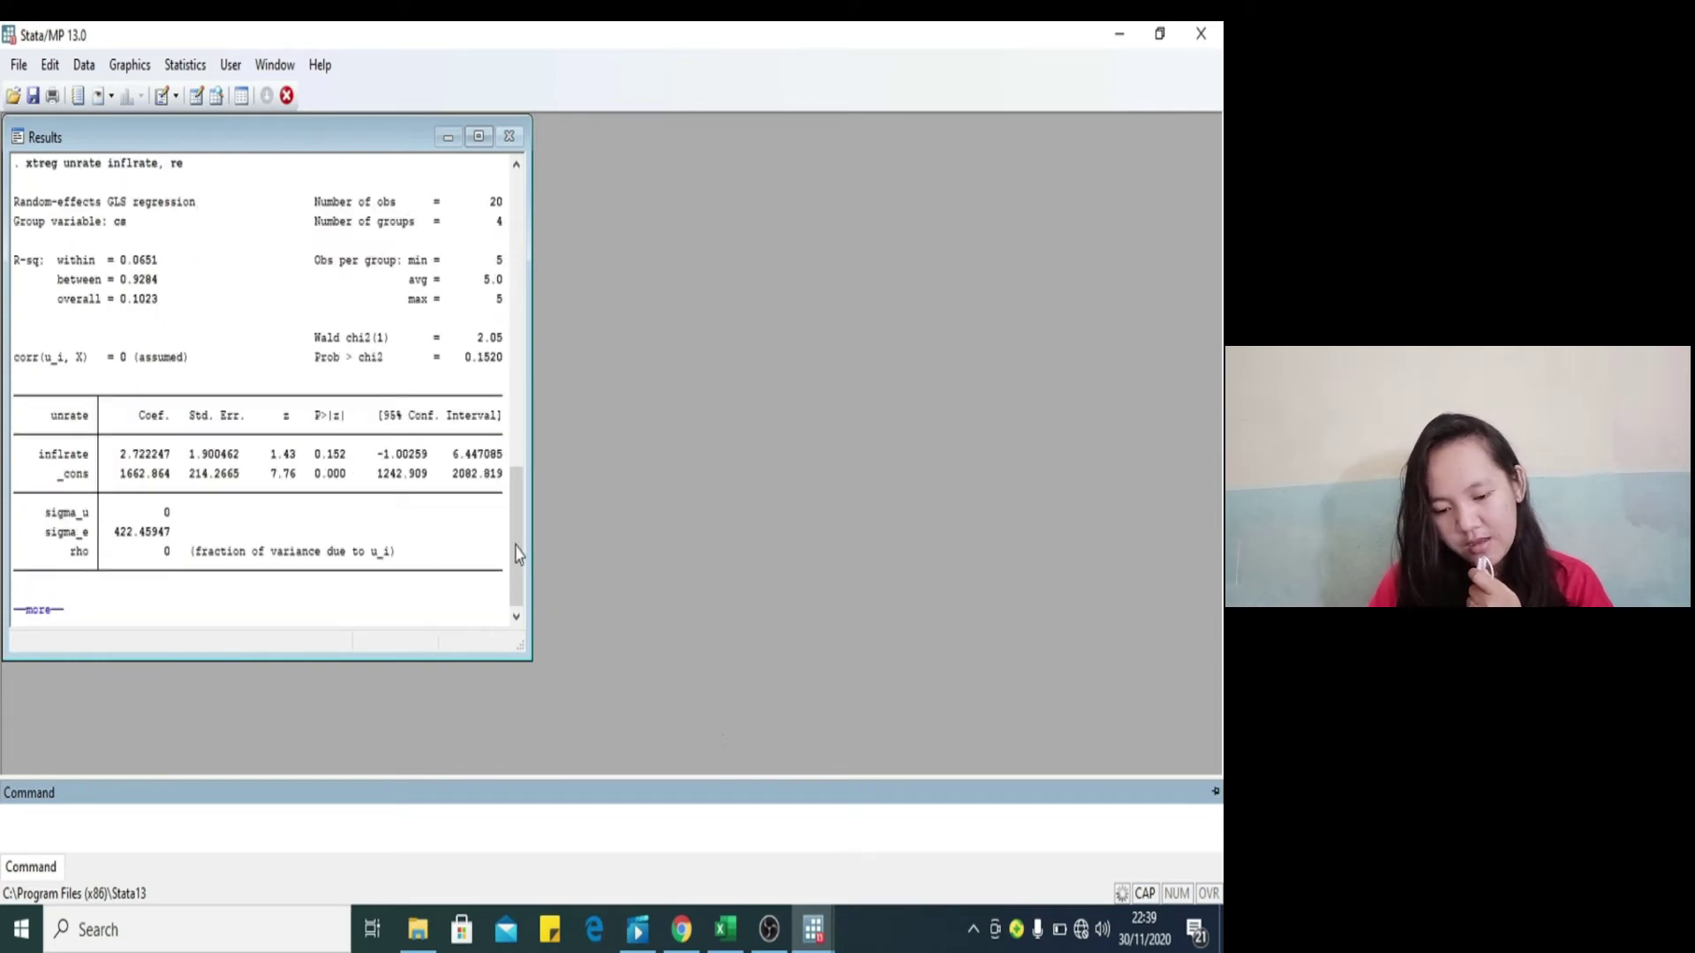
pyautogui.click(478, 137)
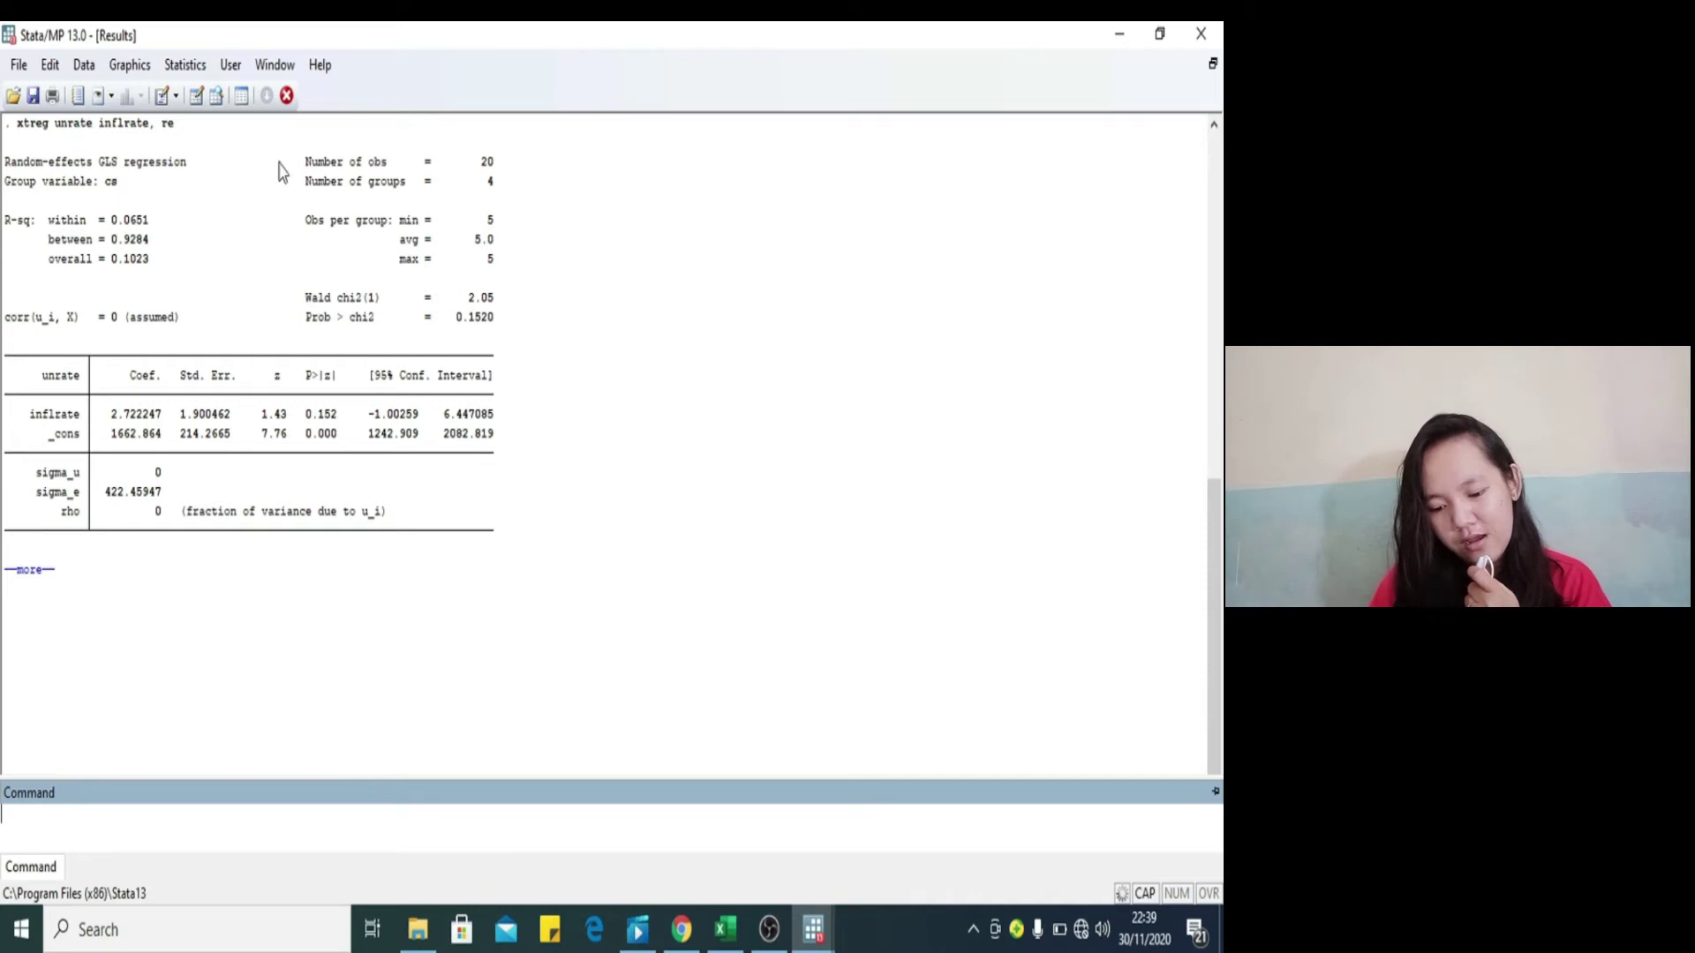
# Step: Switch to Excel and copy the yearly obs, inflrate, unrate, pcon and gdp table in A1:E21 of Sheet2
pyautogui.click(768, 929)
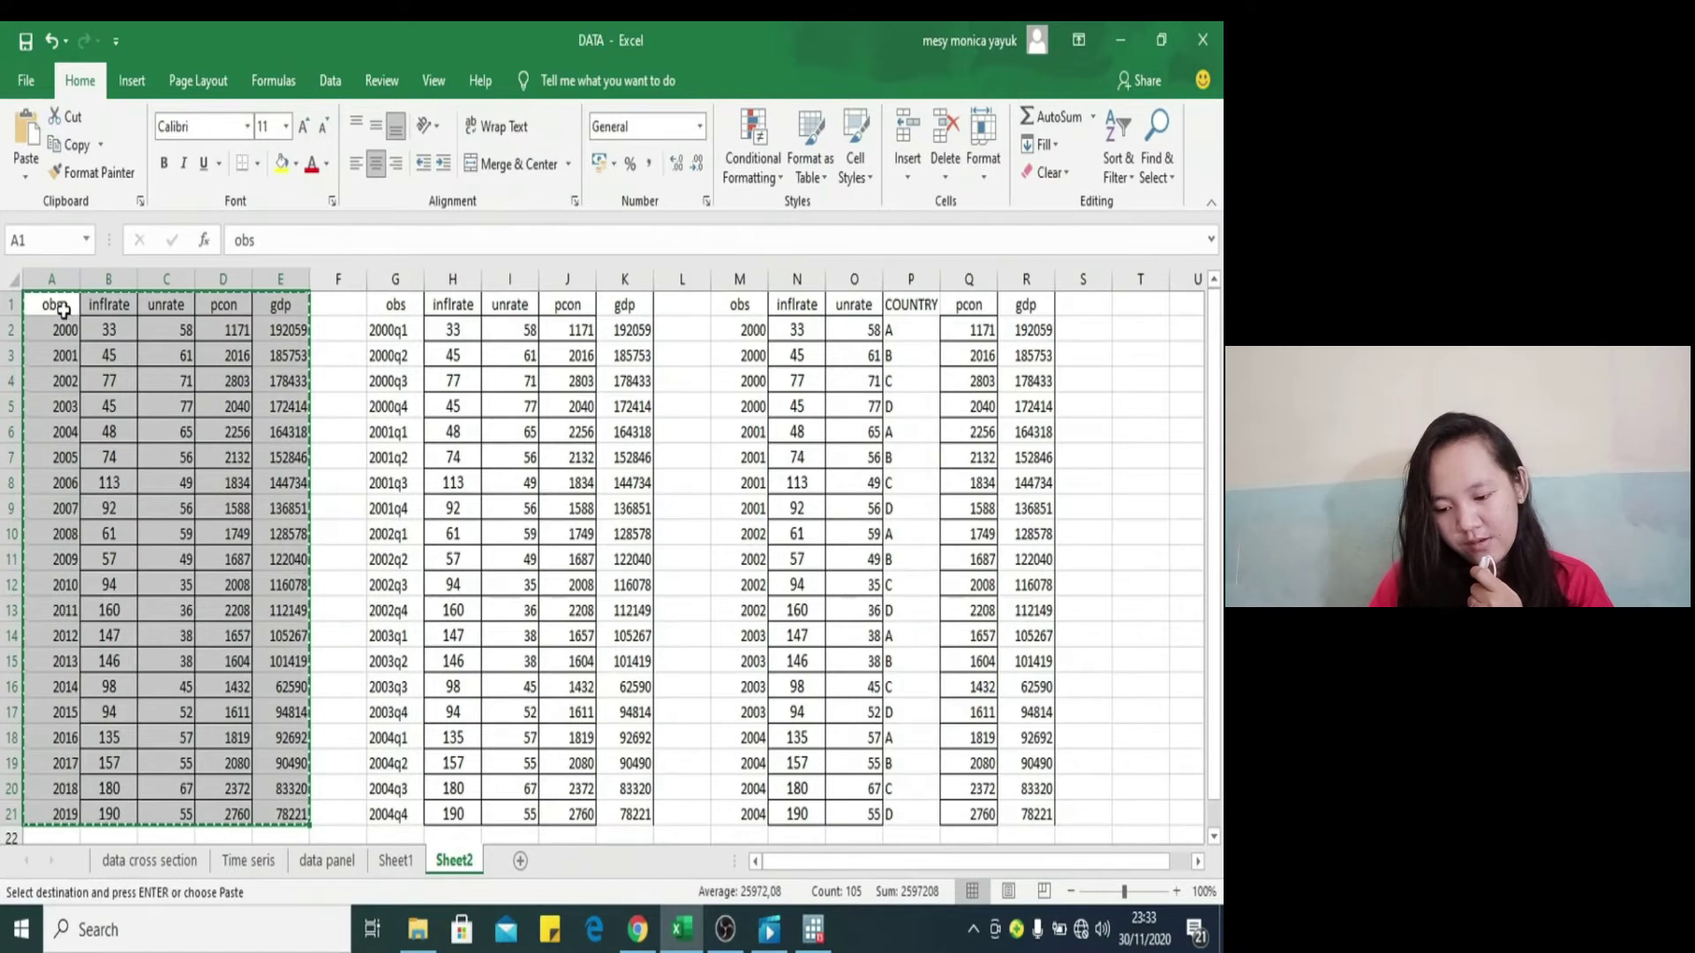
pyautogui.click(62, 309)
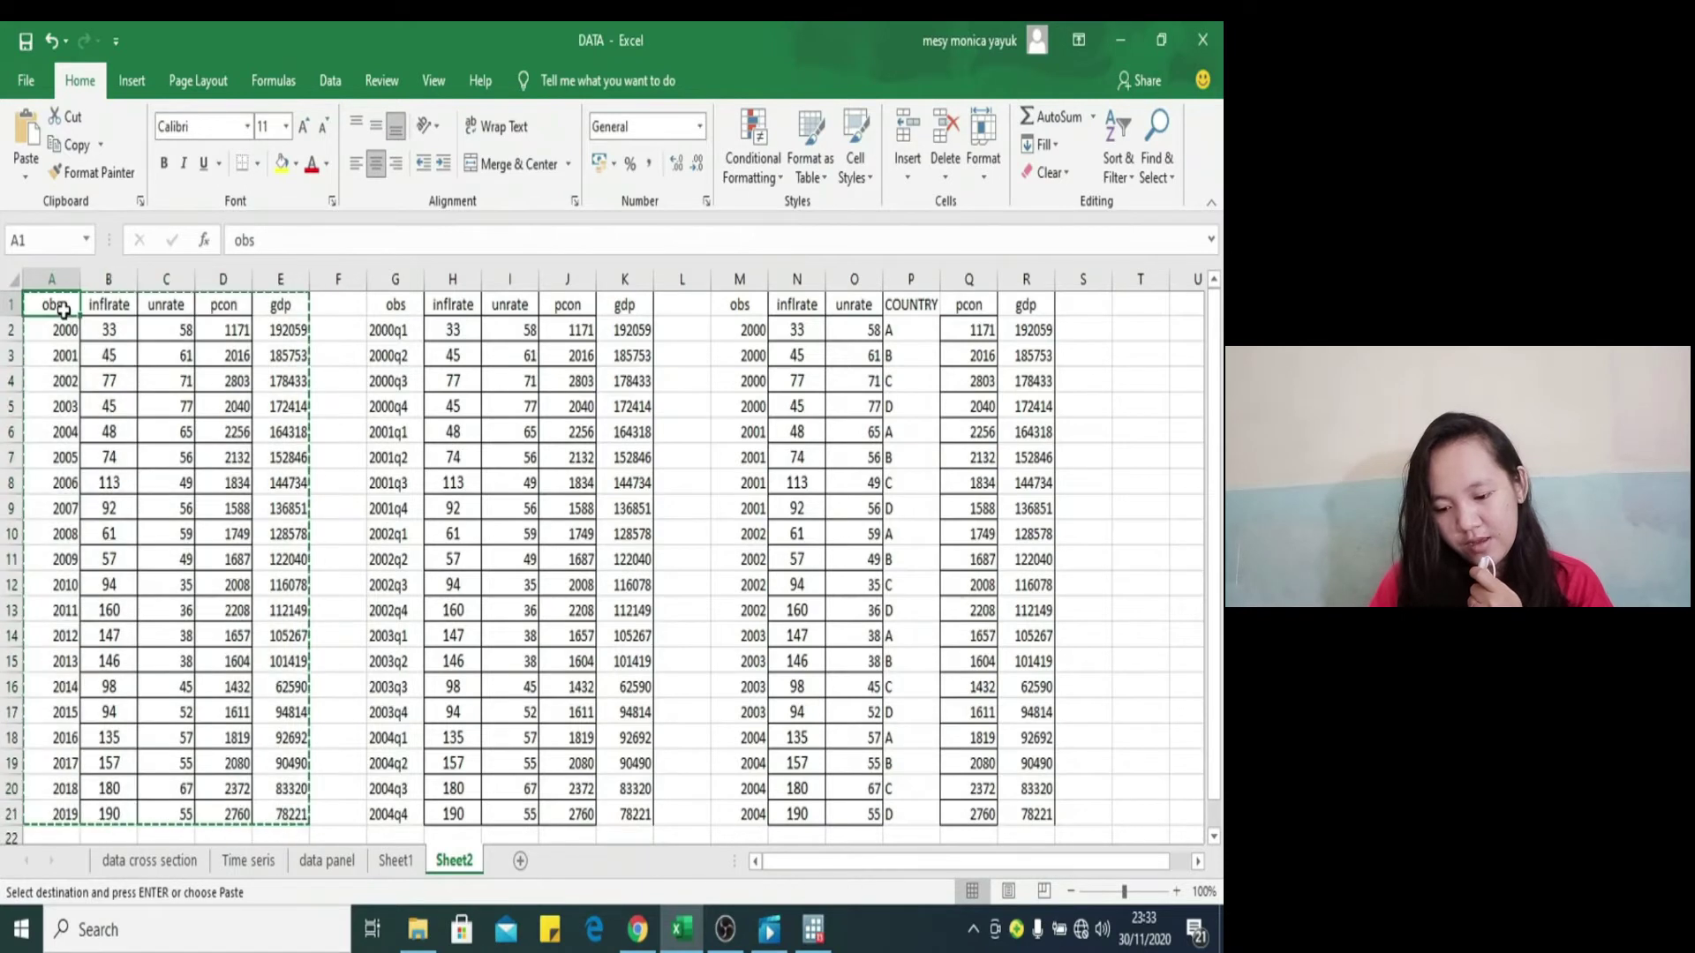
pyautogui.hotkey('shift', 'Right')
pyautogui.hotkey('shift', 'Right')
pyautogui.hotkey('shift', 'Right')
pyautogui.hotkey('shift', 'Right')
pyautogui.hotkey('shift', 'Down')
pyautogui.hotkey('shift', 'Down')
pyautogui.hotkey('shift', 'Down')
pyautogui.hotkey('shift', 'Down')
pyautogui.hotkey('shift', 'Down')
pyautogui.hotkey('shift', 'Down')
pyautogui.hotkey('shift', 'Down')
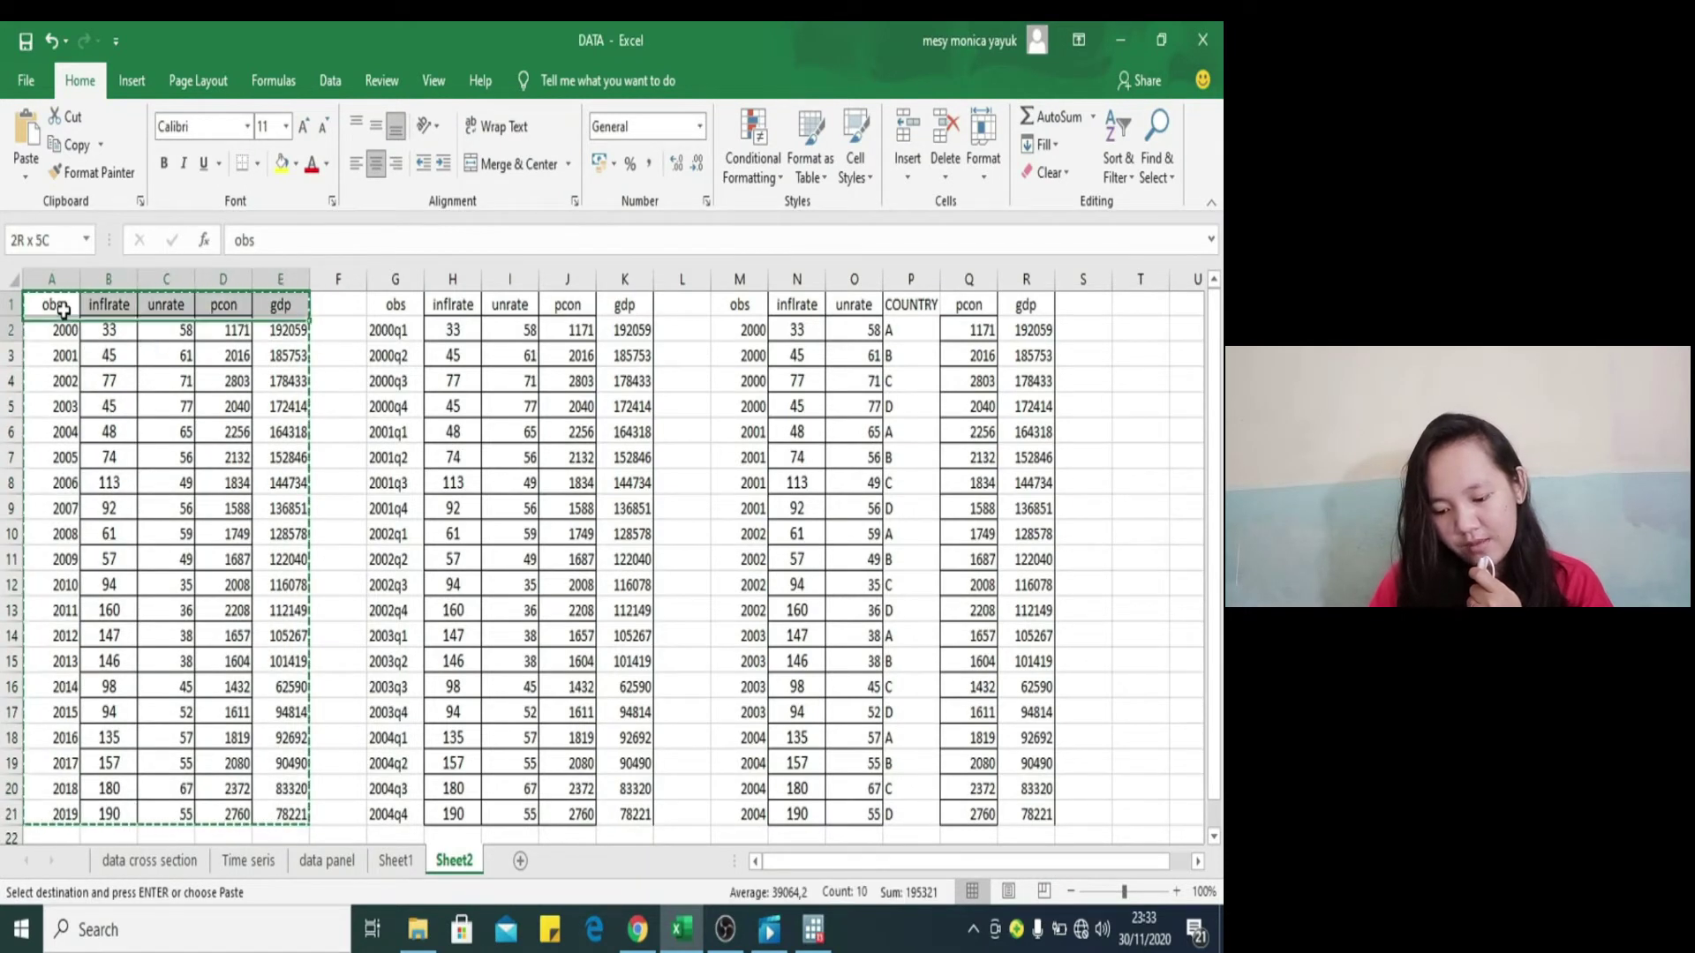
pyautogui.hotkey('shift', 'Down')
pyautogui.hotkey('shift', 'Down')
pyautogui.hotkey('shift', 'Down')
pyautogui.hotkey('shift', 'Down')
pyautogui.hotkey('shift', 'Down')
pyautogui.hotkey('shift', 'Down')
pyautogui.hotkey('shift', 'Down')
pyautogui.hotkey('shift', 'Down')
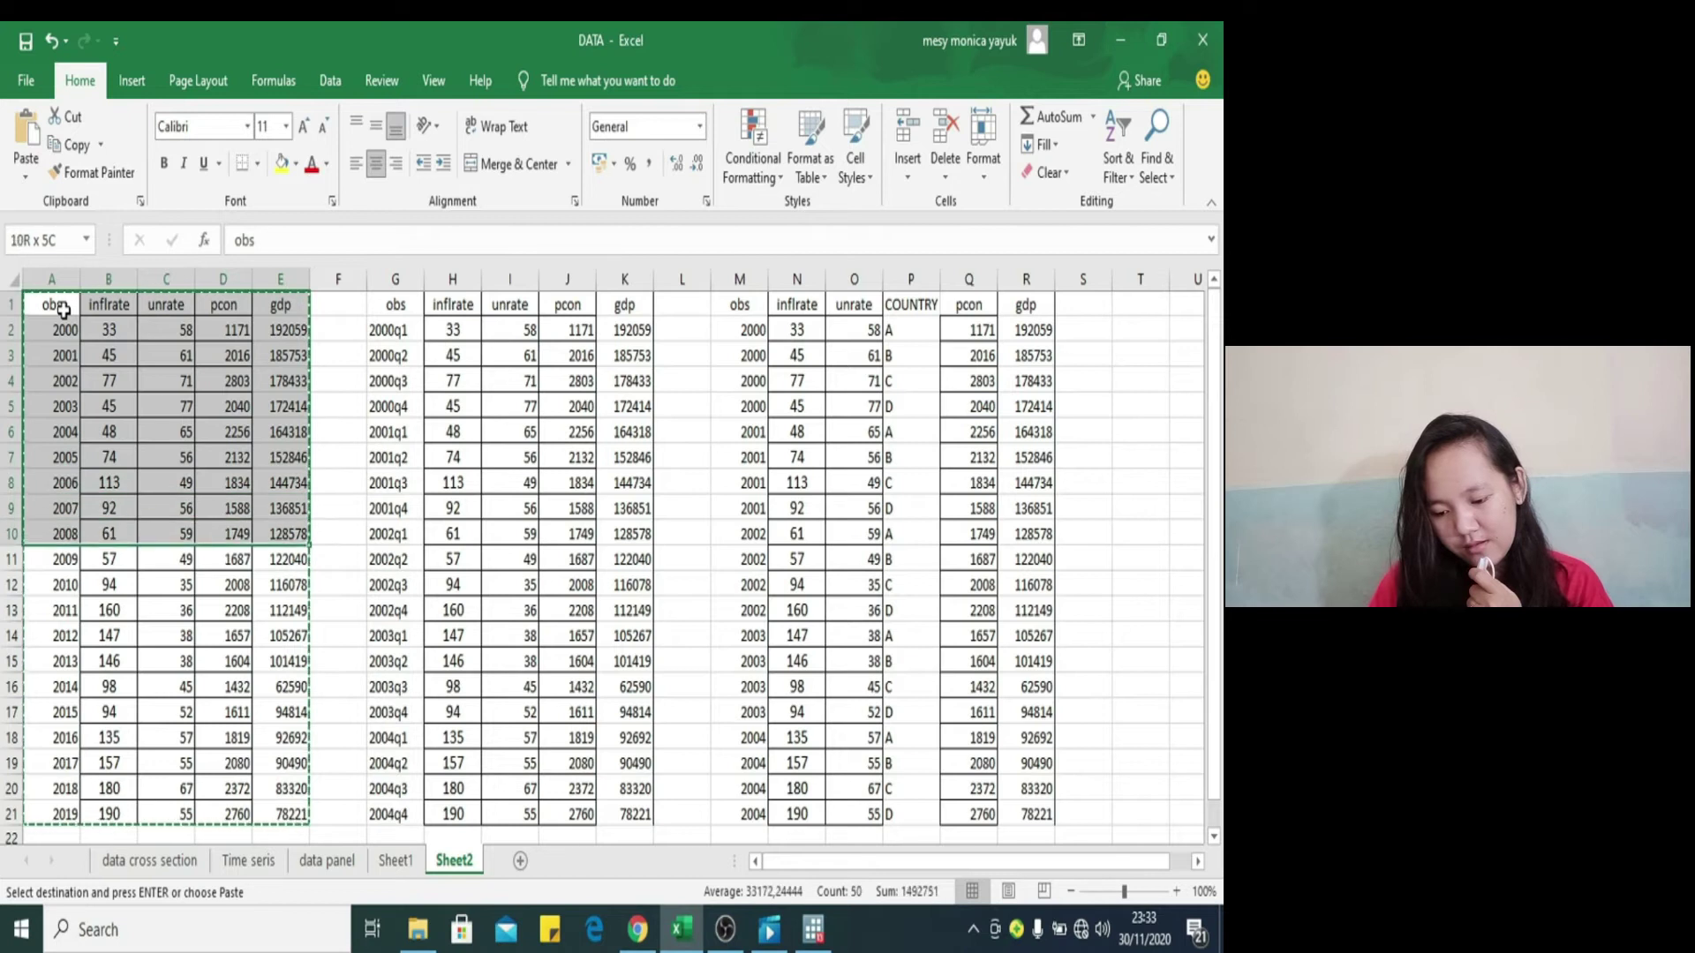
pyautogui.hotkey('shift', 'Down')
pyautogui.hotkey('shift', 'Down')
pyautogui.hotkey('shift', 'Down')
pyautogui.hotkey('shift', 'Down')
pyautogui.hotkey('shift', 'Down')
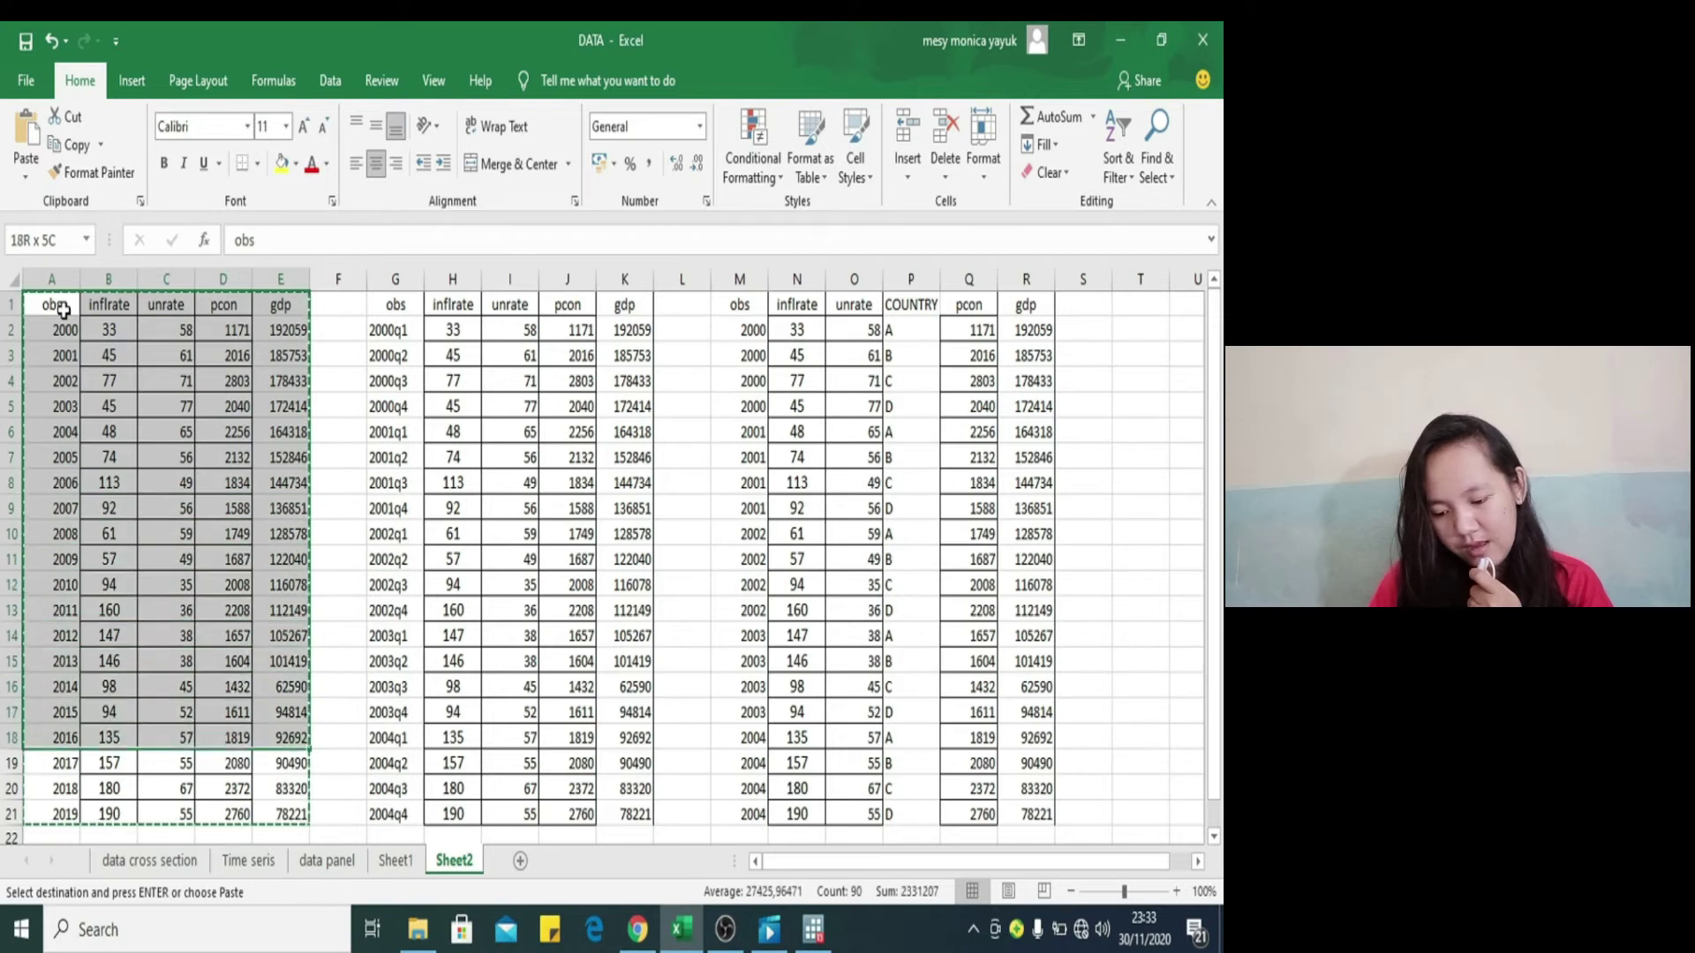
pyautogui.hotkey('ctrl', 'v')
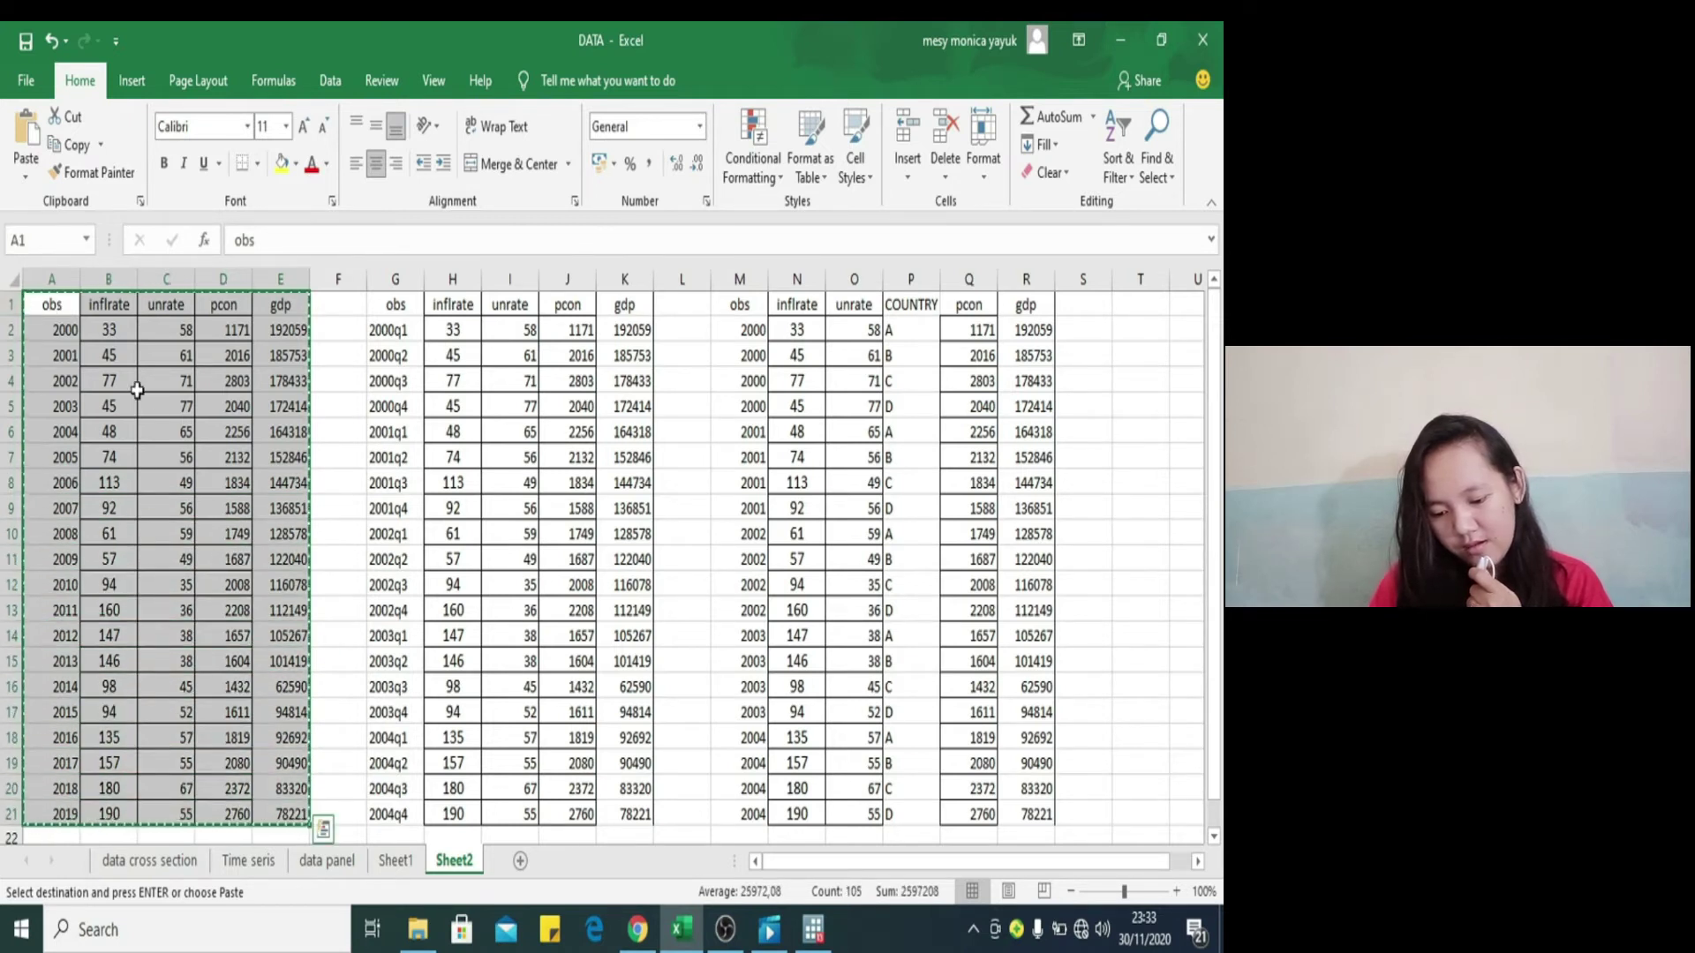
pyautogui.rightClick(174, 446)
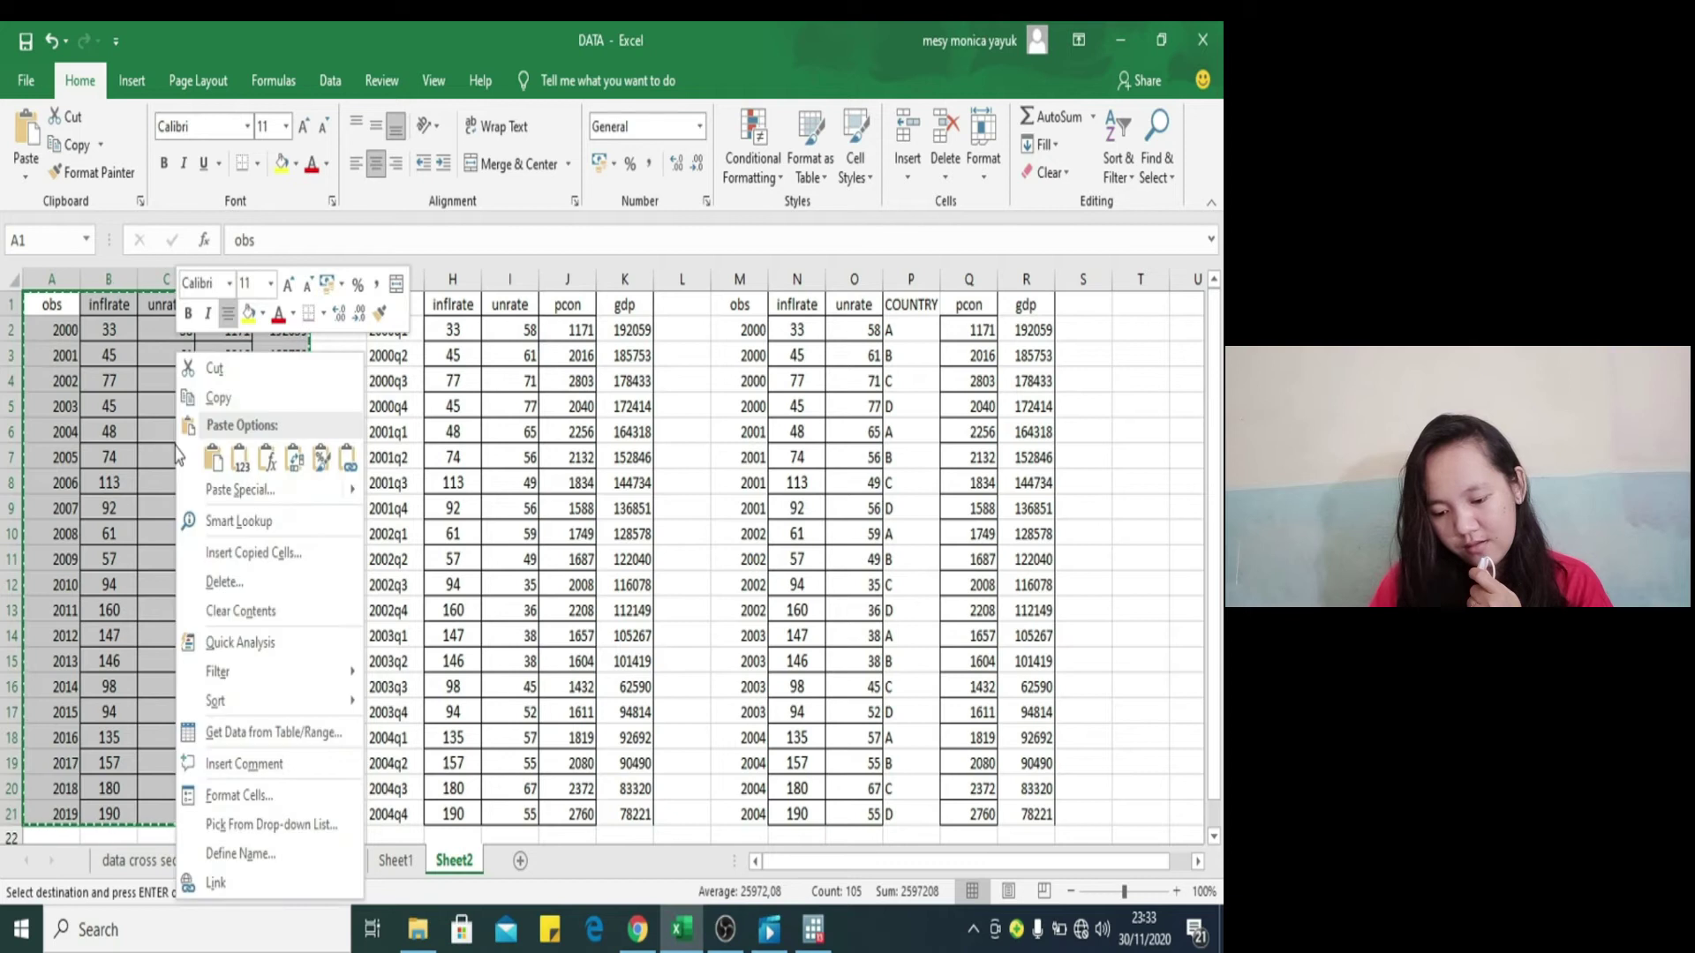
pyautogui.click(211, 397)
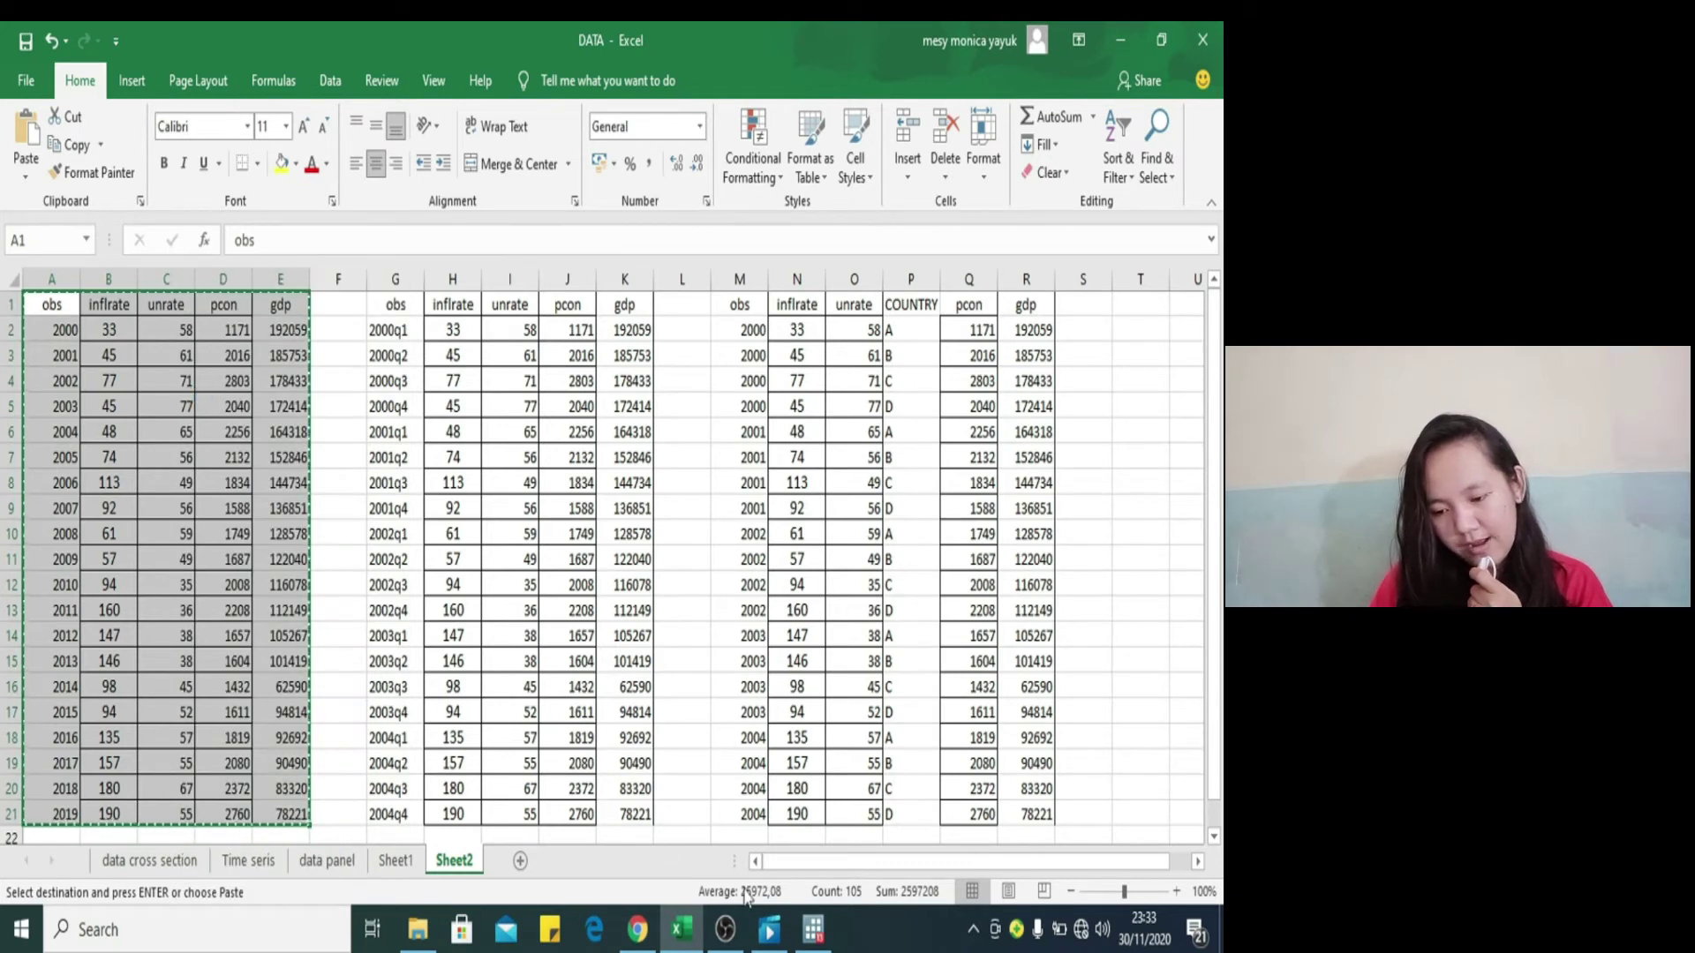
# Step: Switch to Stata and paste the copied table into the empty Data Editor, treating the first row as variable names
pyautogui.click(810, 932)
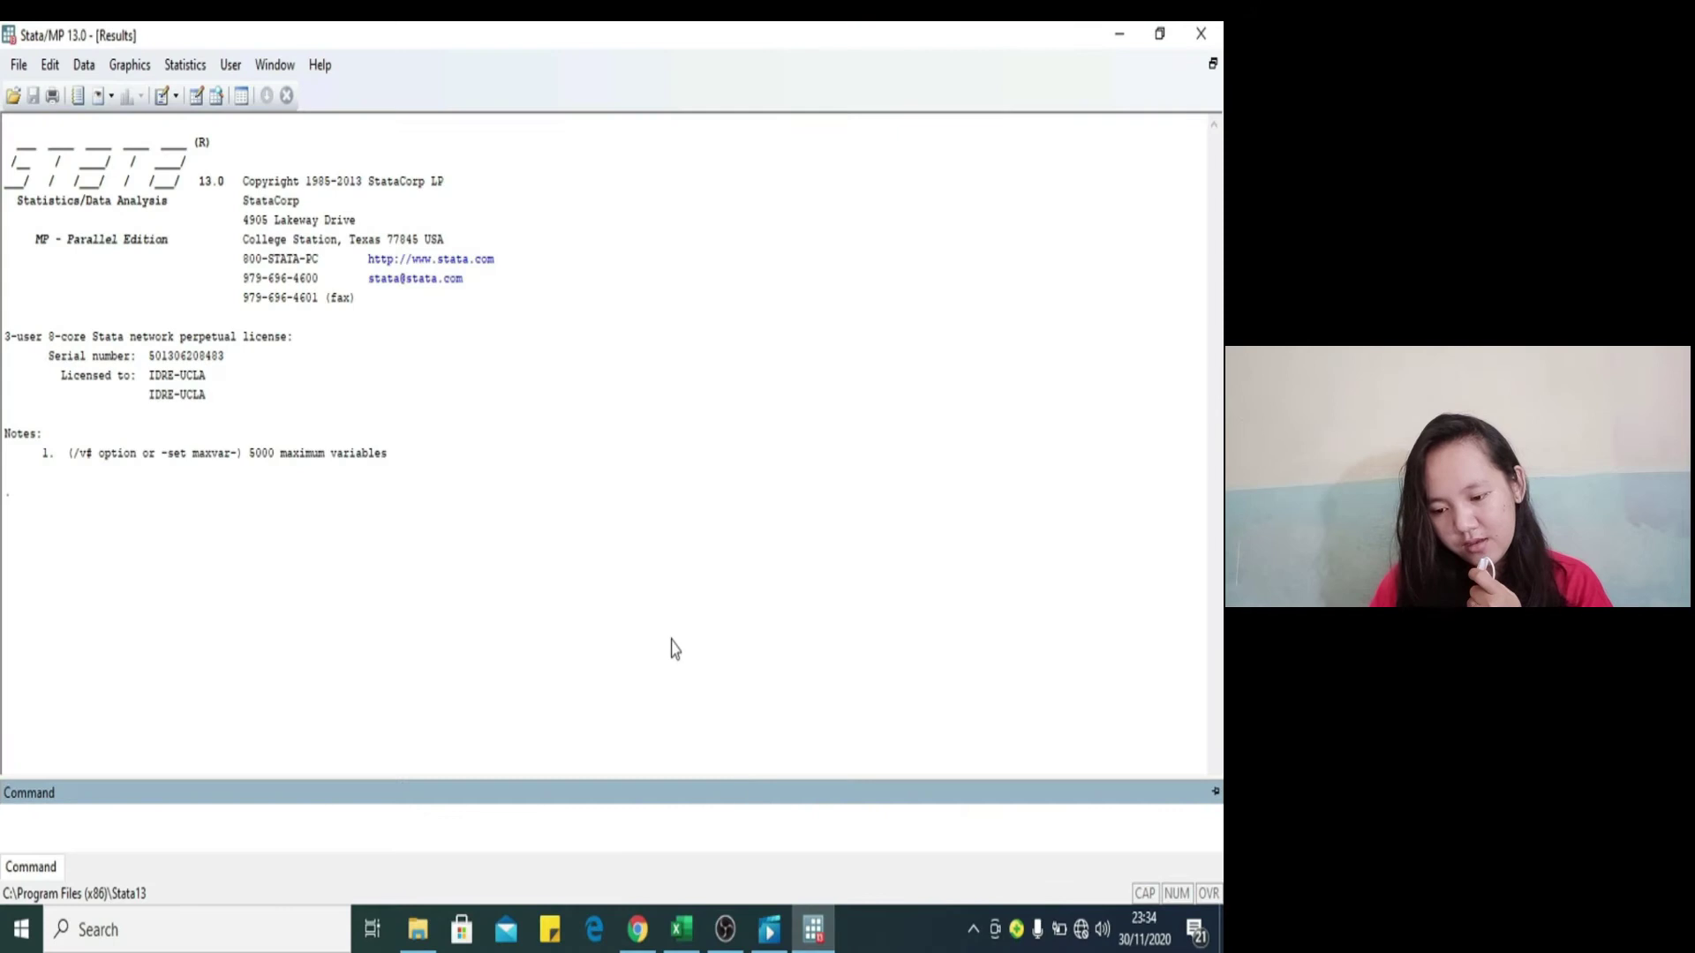
pyautogui.click(197, 99)
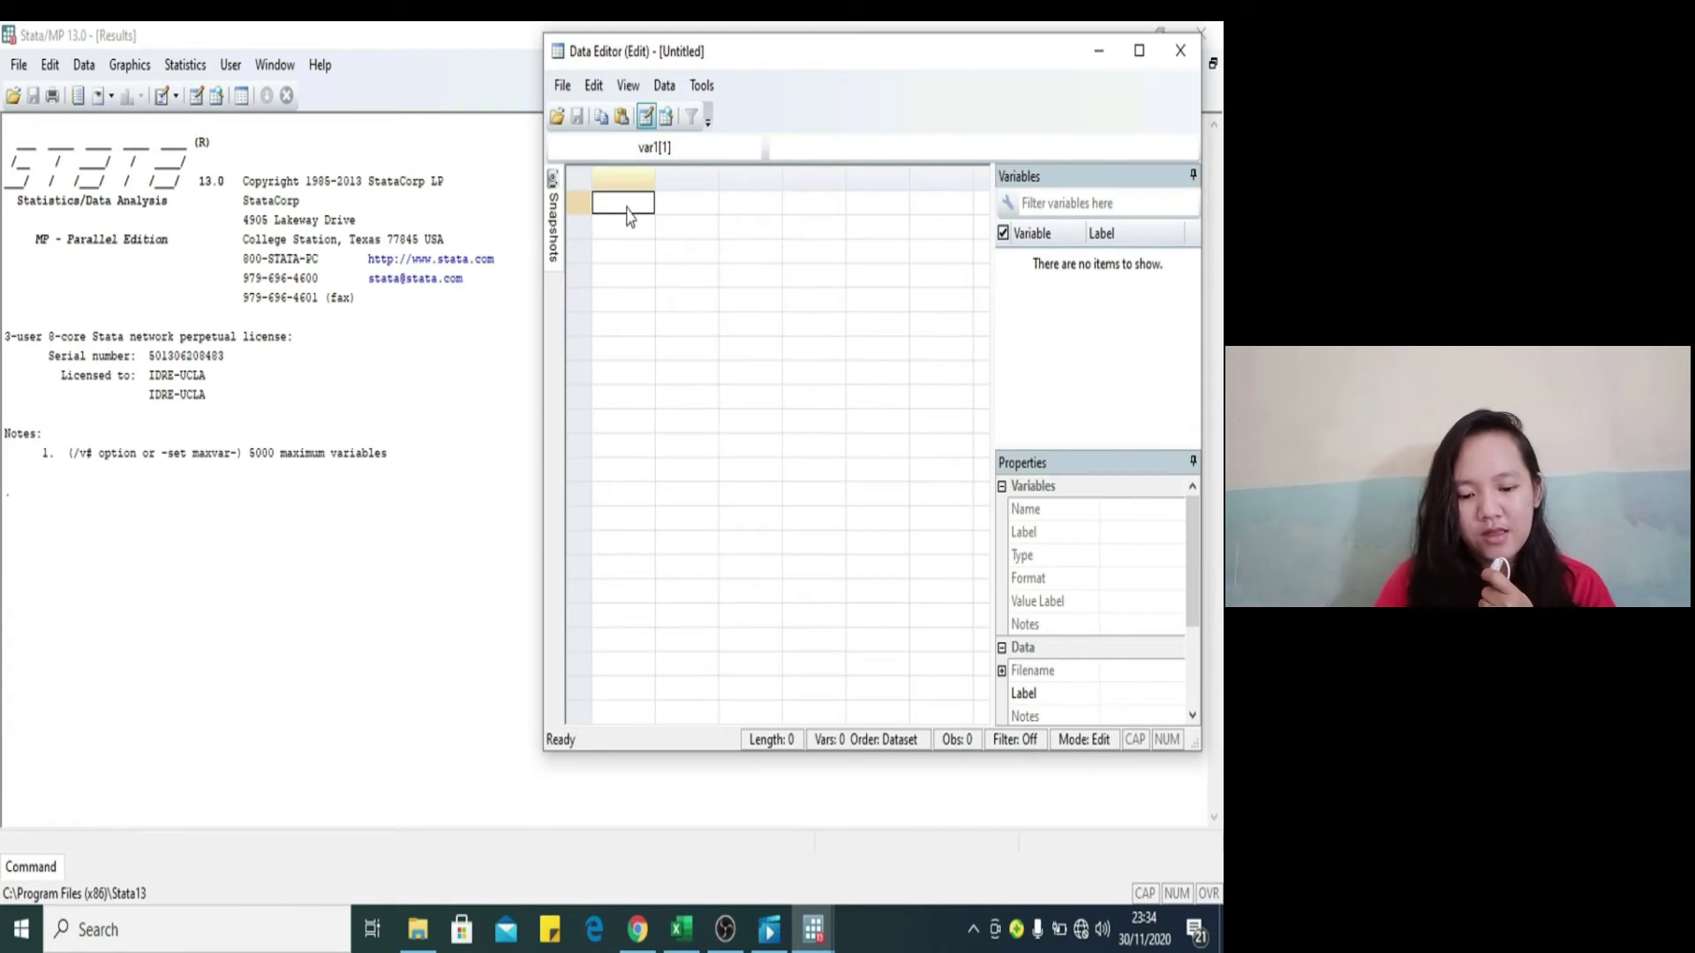
pyautogui.rightClick(625, 207)
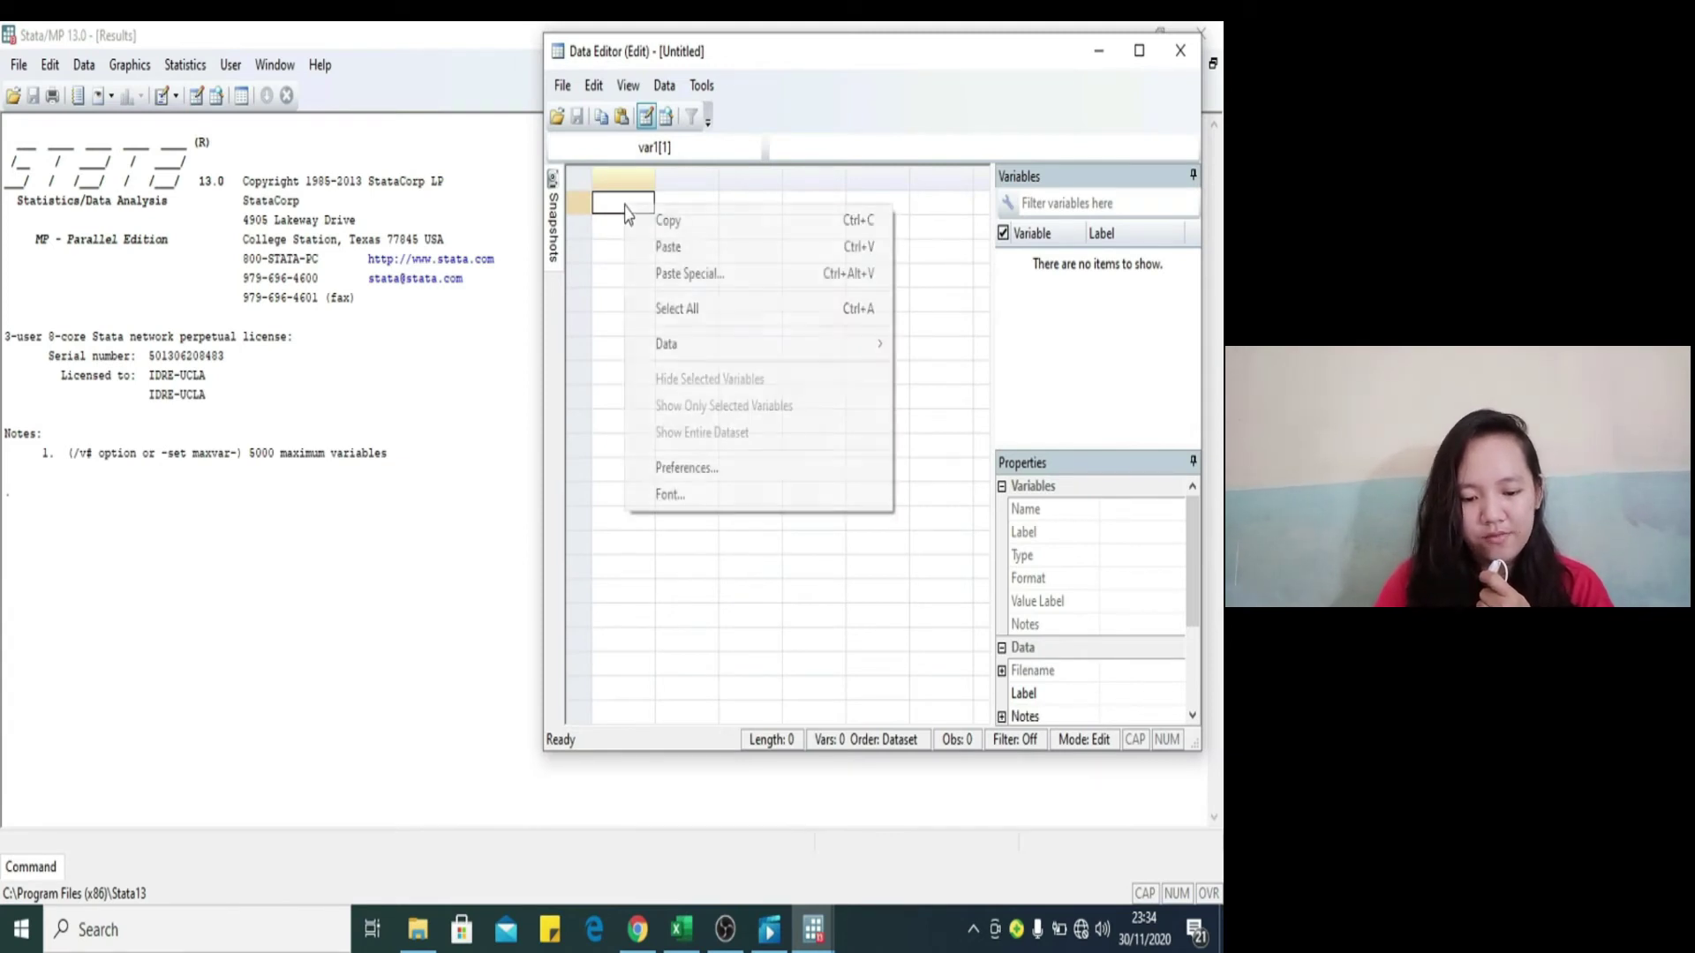
pyautogui.click(666, 249)
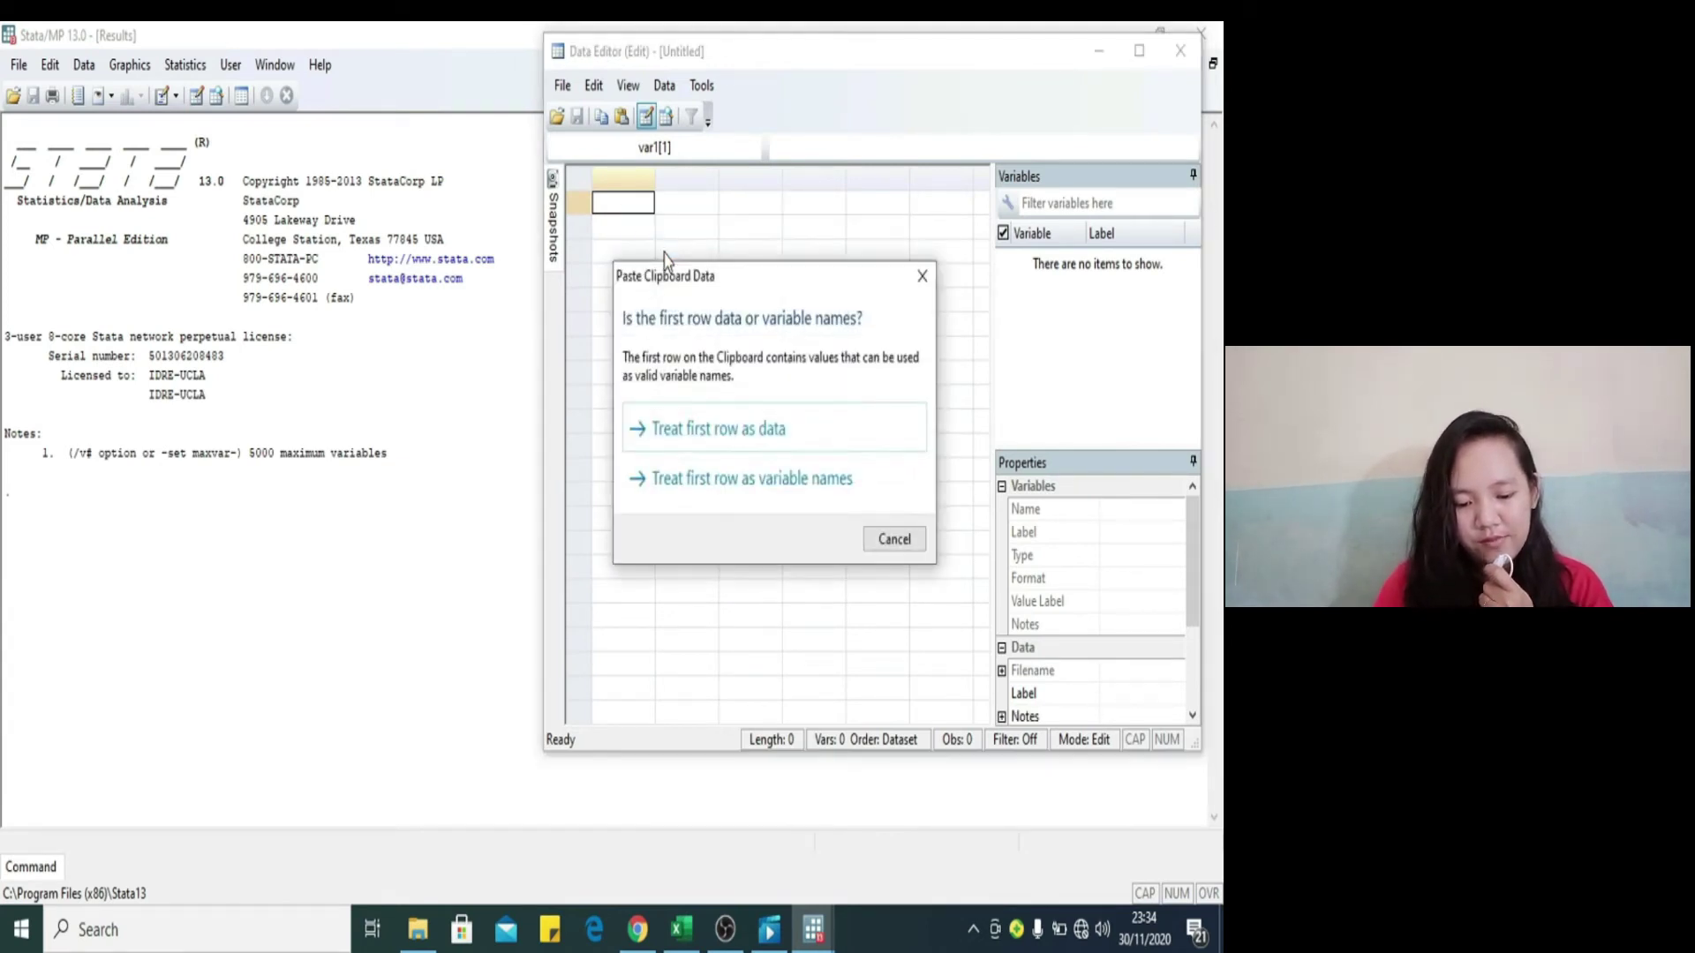
pyautogui.click(738, 488)
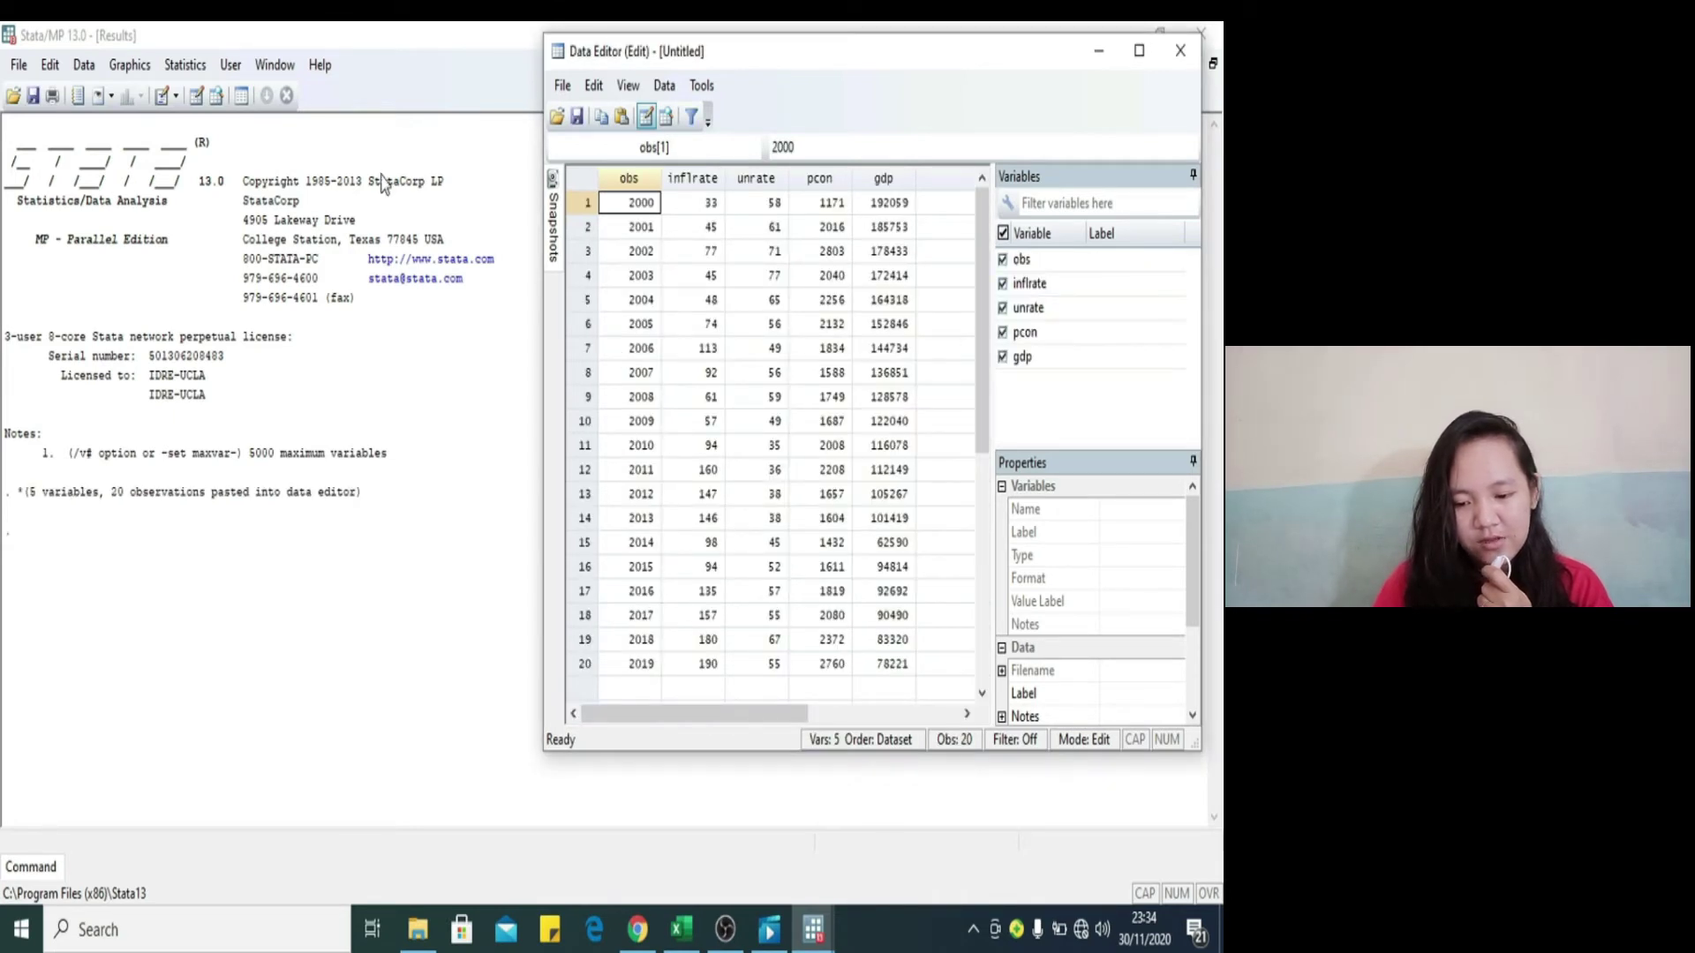
# Step: Set up a linear regression with inflrate as dependent variable and inflrate, pcon and gdp as independent variables
pyautogui.click(184, 65)
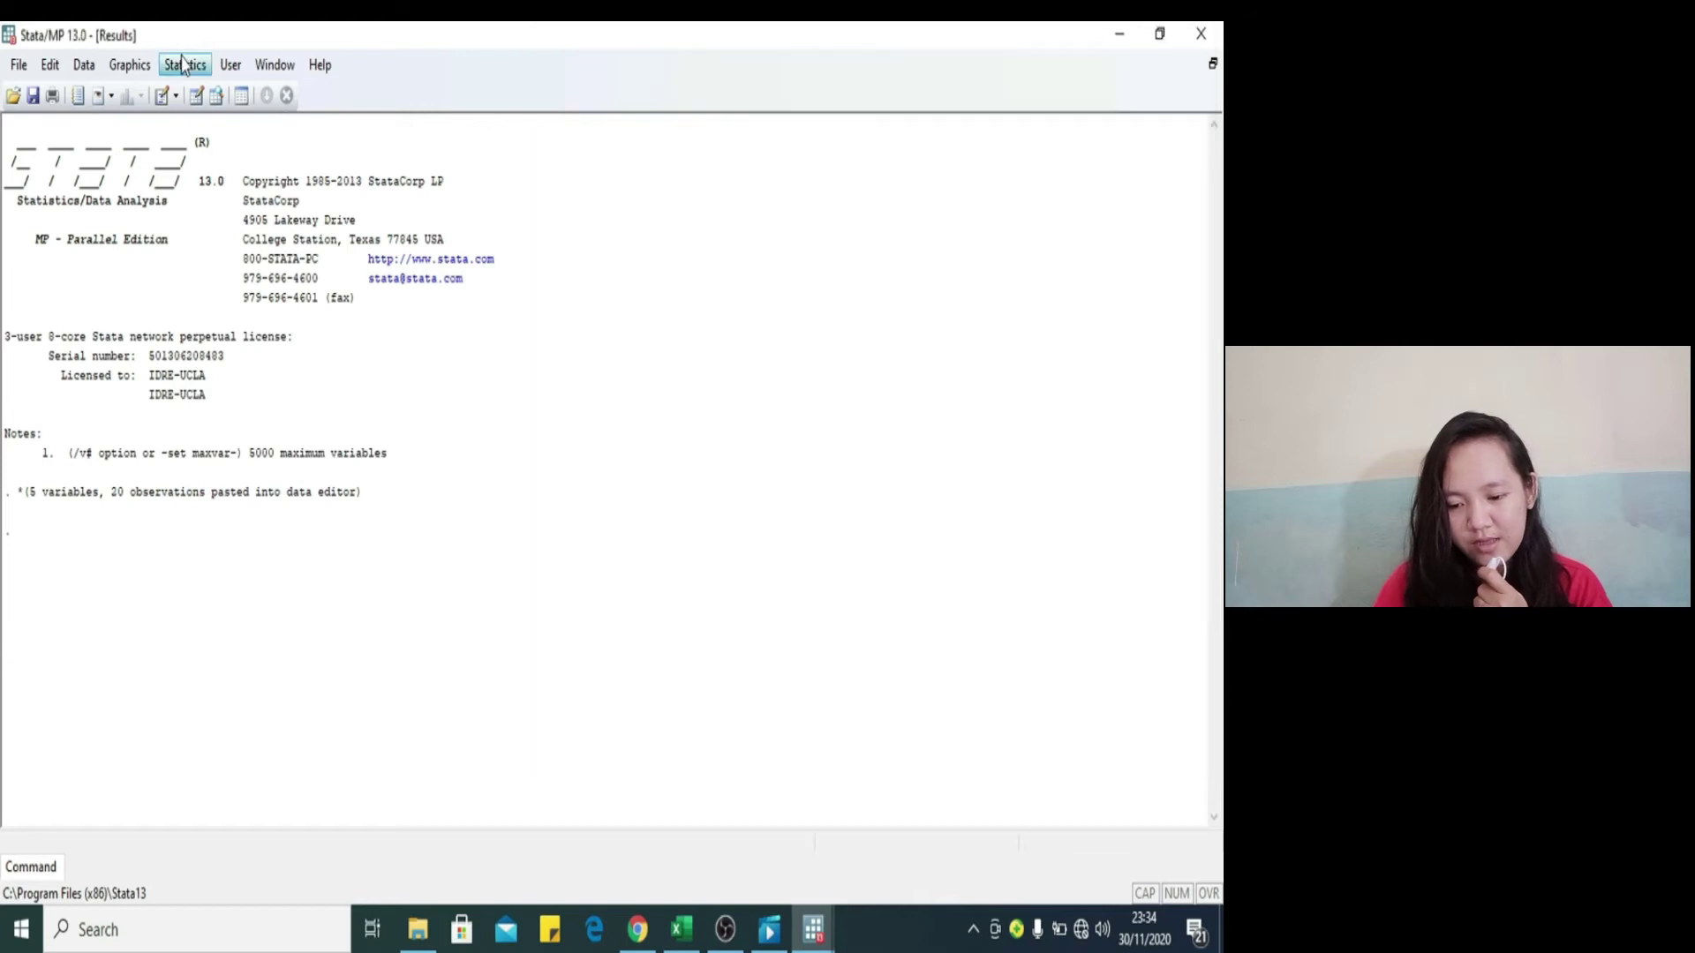
pyautogui.moveTo(272, 99)
pyautogui.moveTo(300, 124)
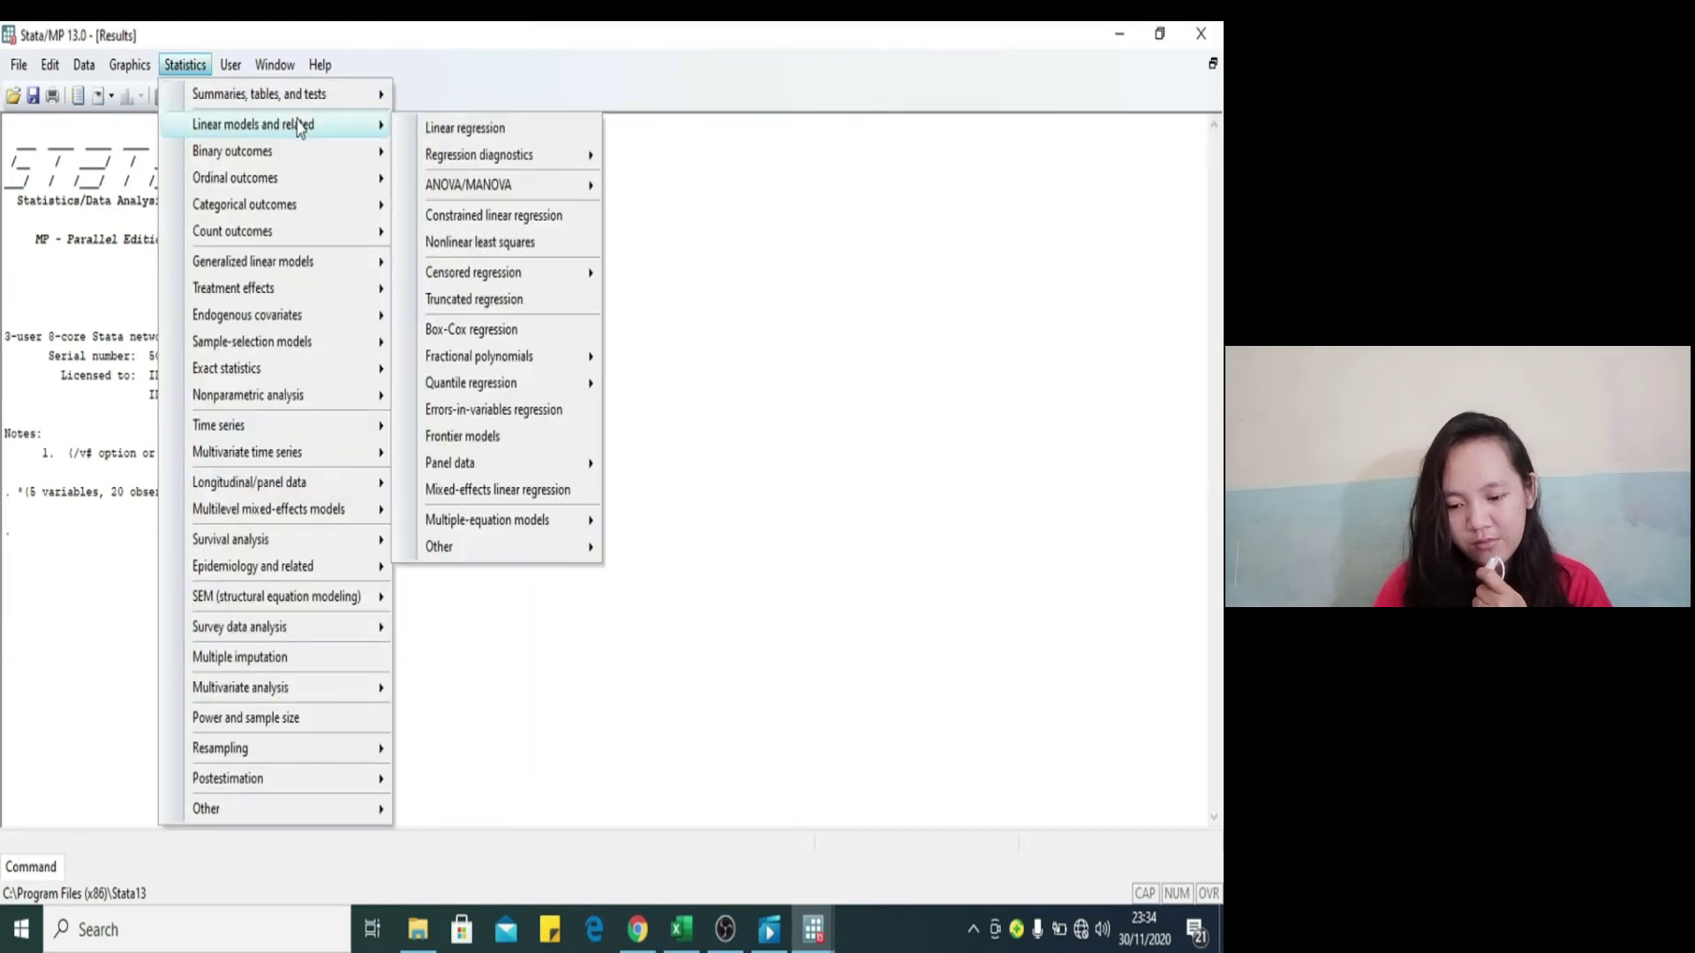
pyautogui.click(417, 128)
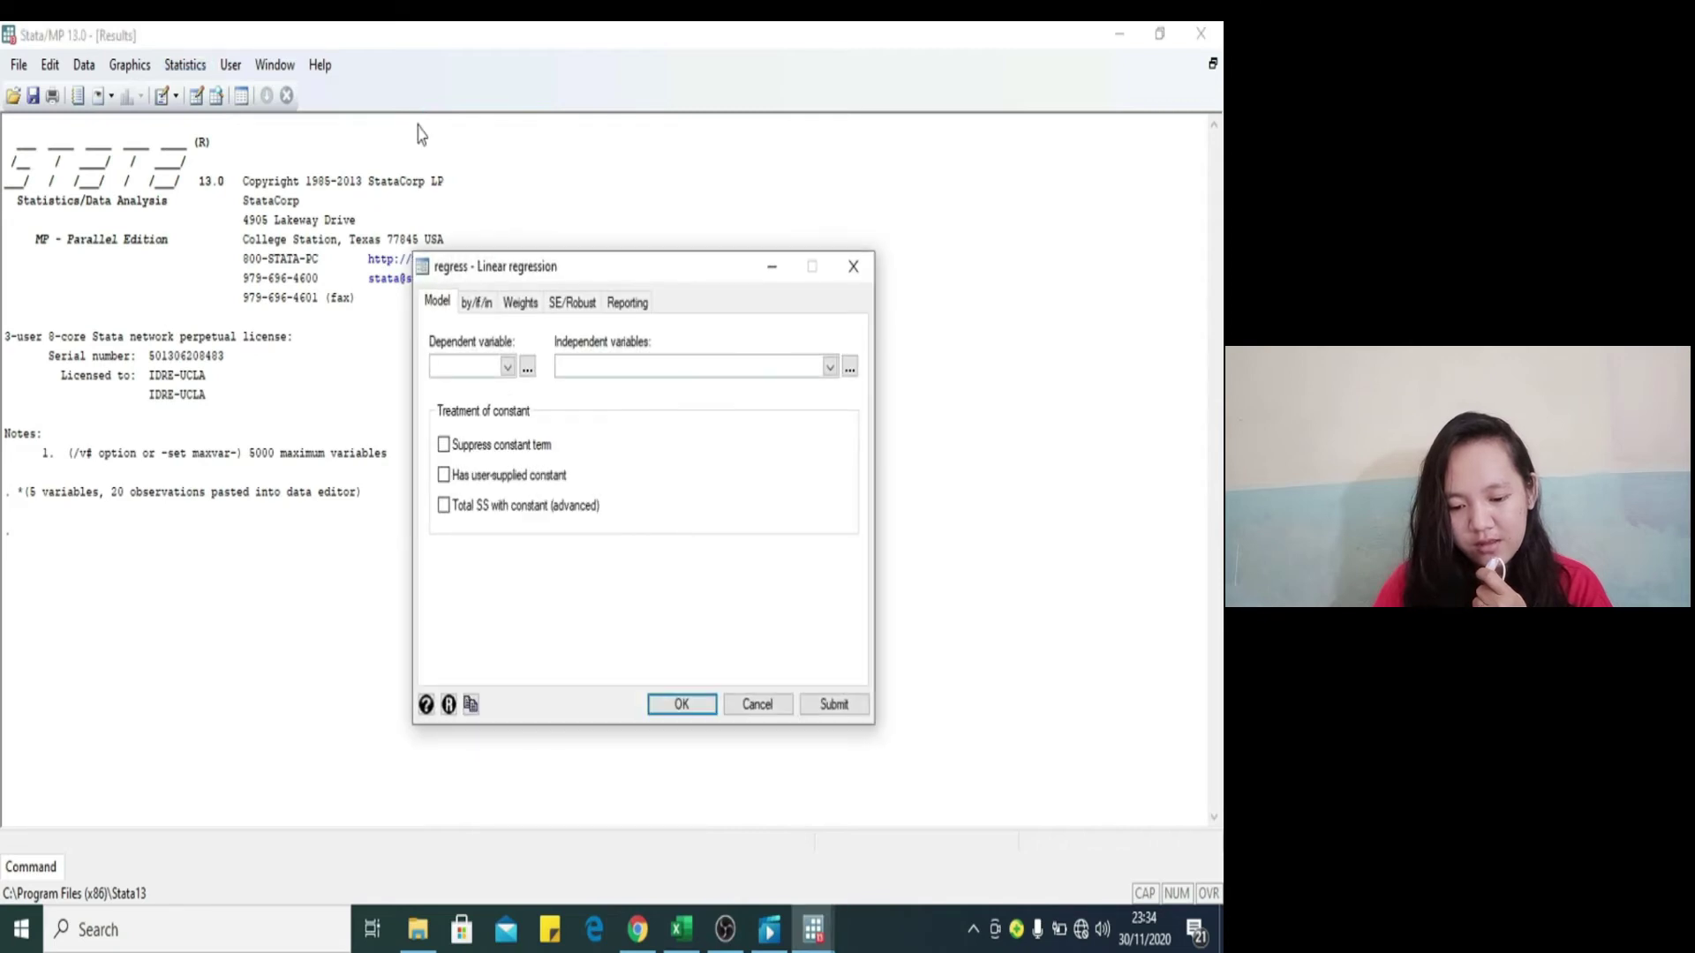
pyautogui.click(508, 366)
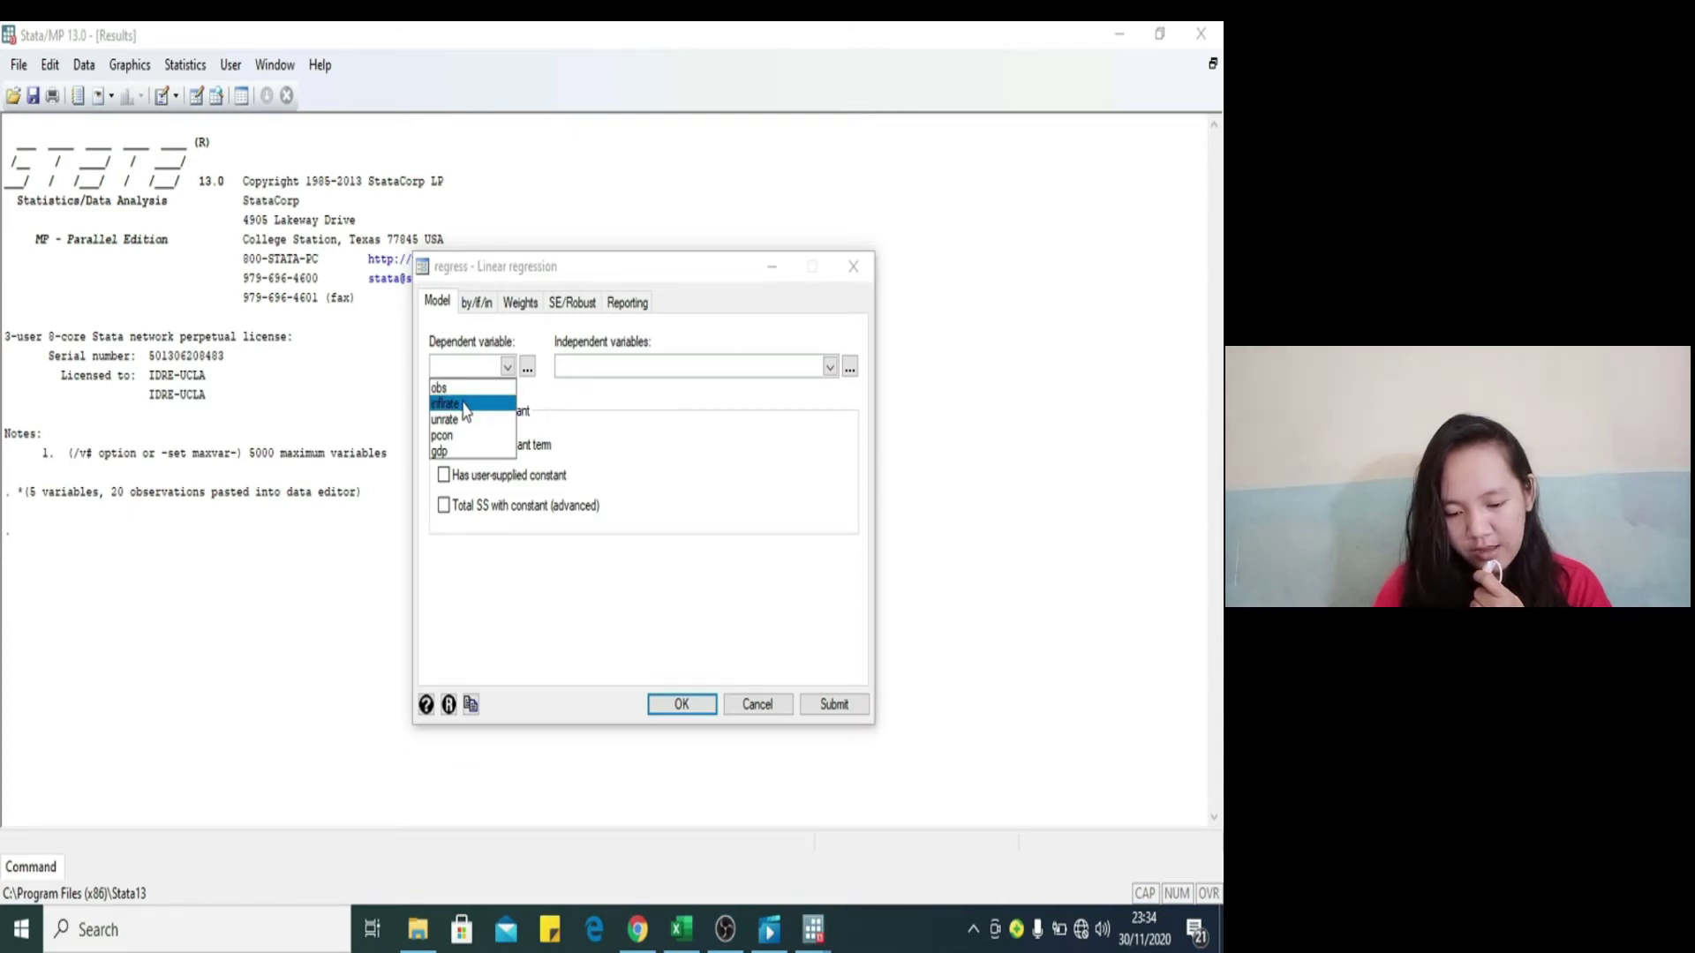
pyautogui.click(466, 405)
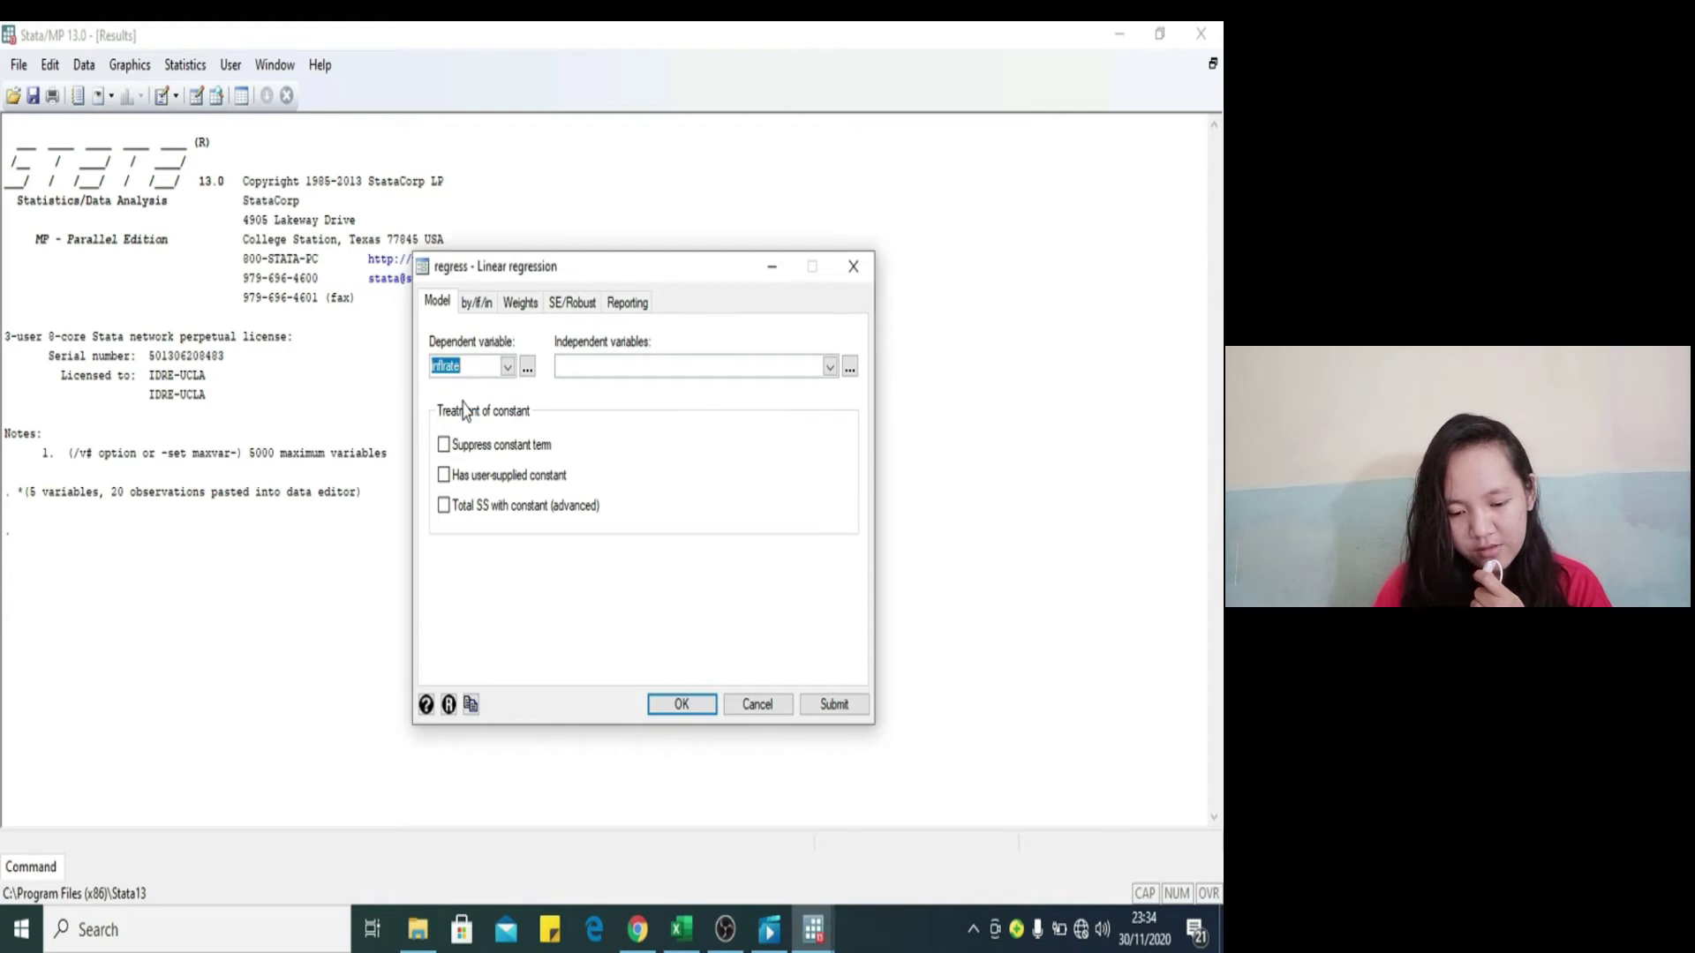
pyautogui.click(830, 367)
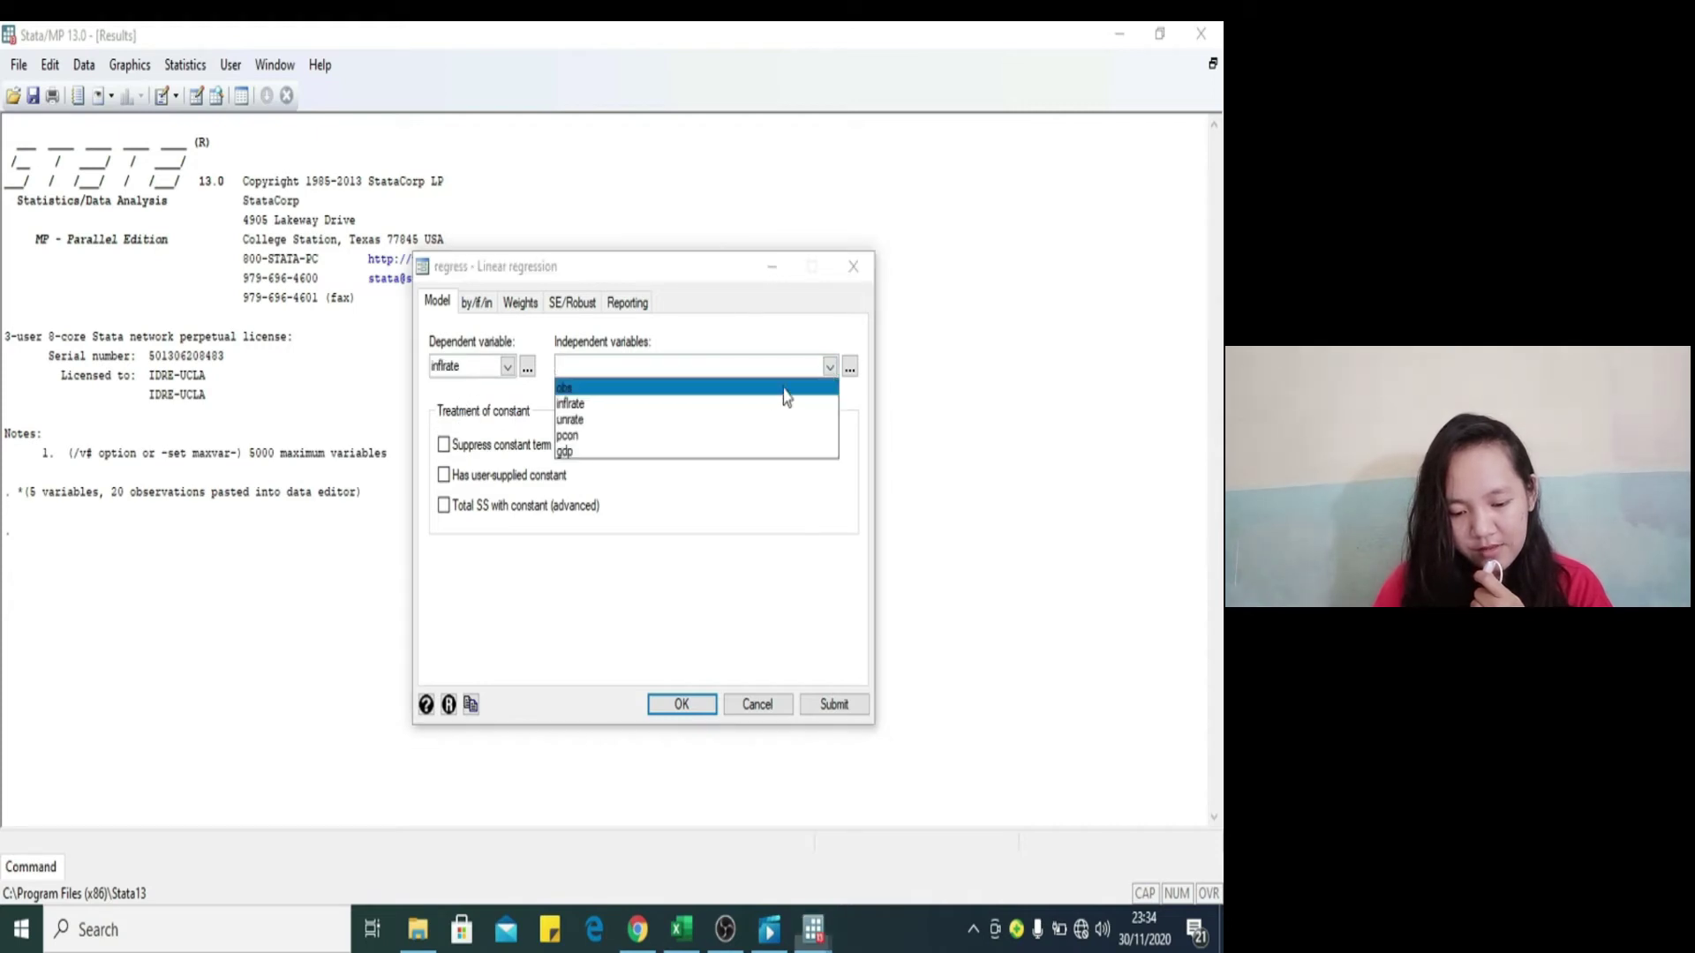
pyautogui.click(622, 405)
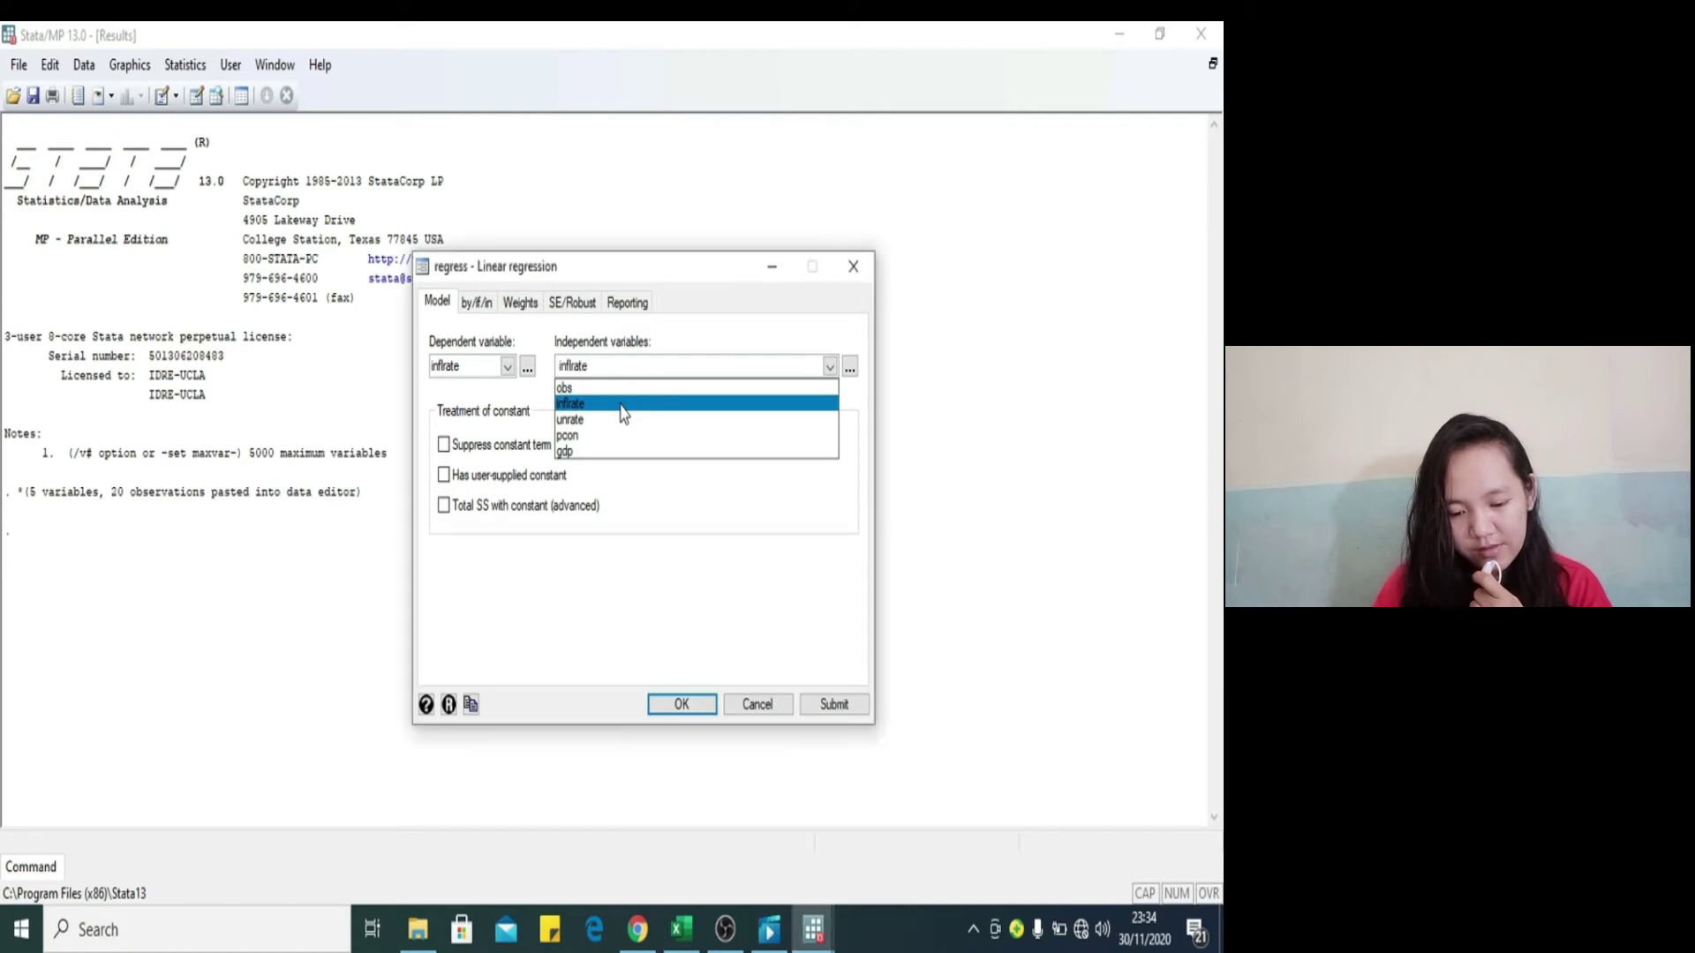
pyautogui.click(581, 437)
pyautogui.click(569, 452)
# Step: Change the regression's dependent variable to unrate and run the model
pyautogui.click(508, 367)
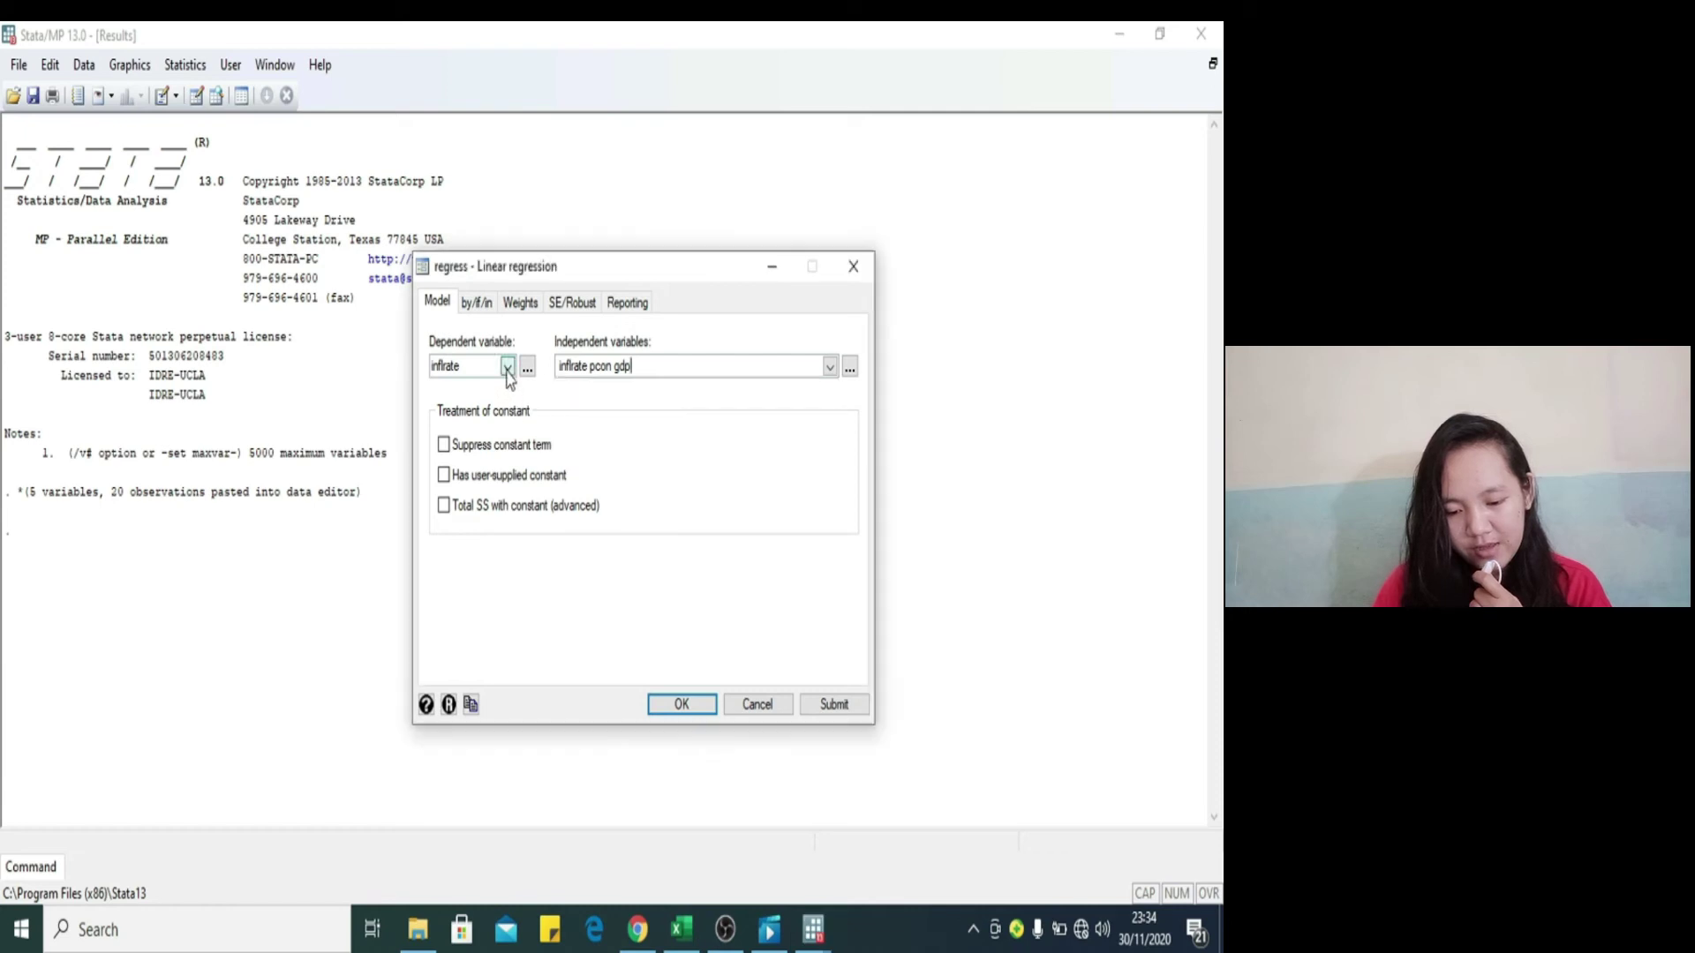
pyautogui.click(507, 367)
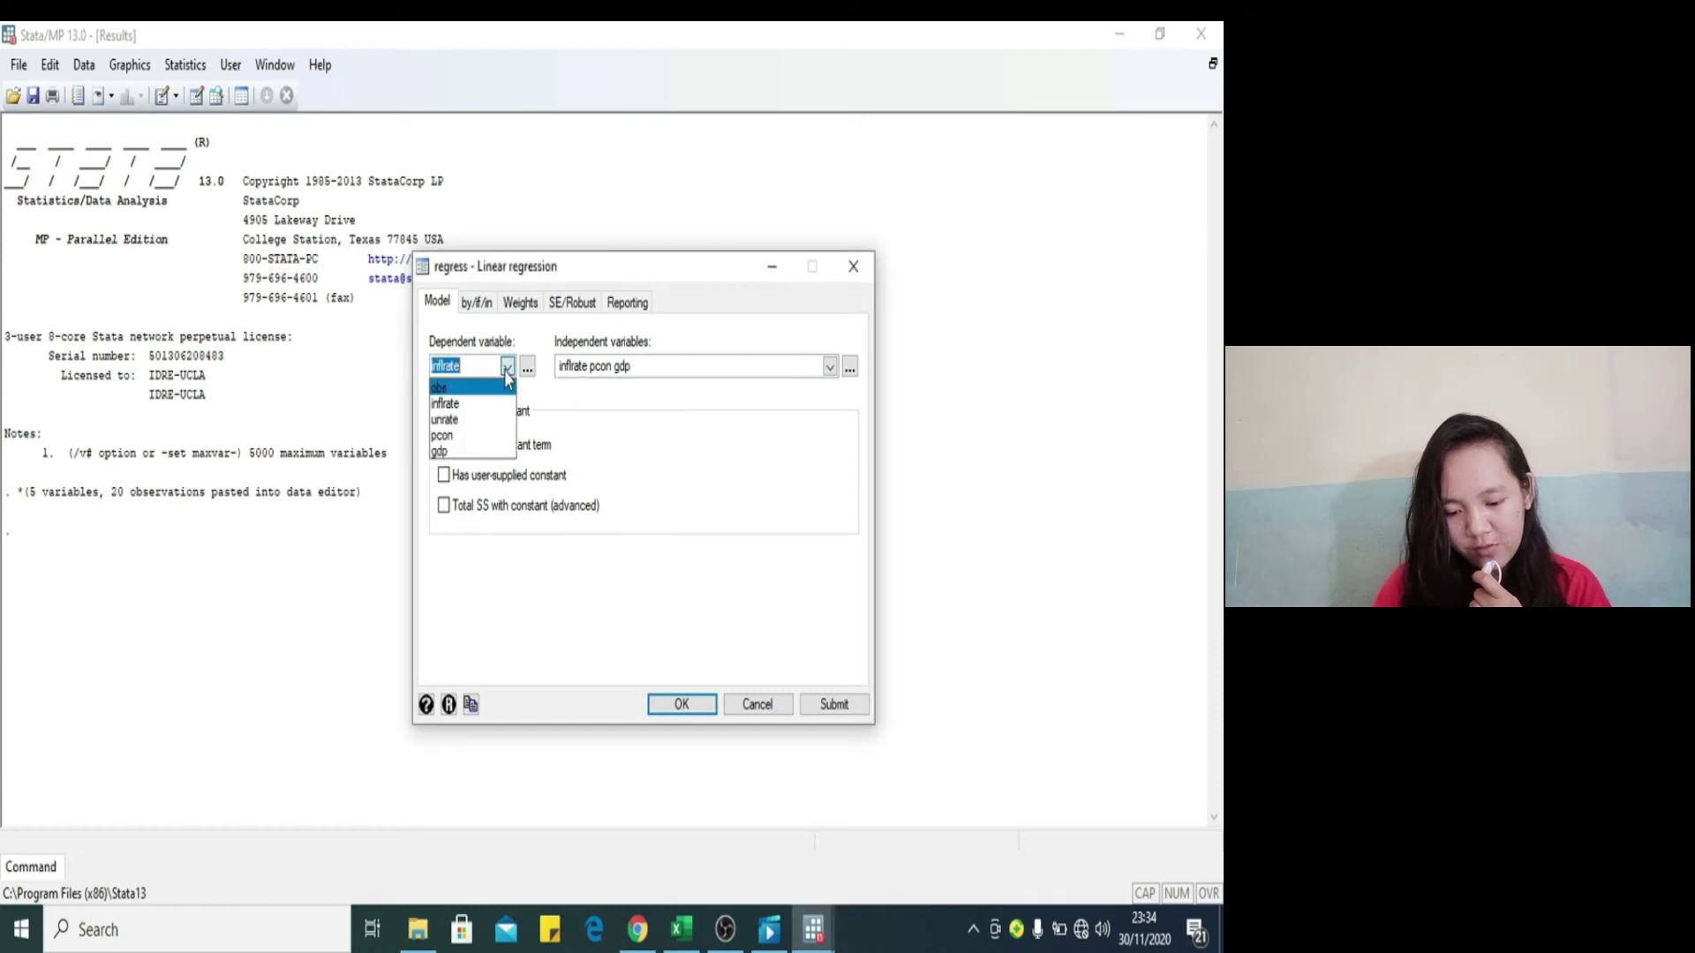
pyautogui.click(463, 420)
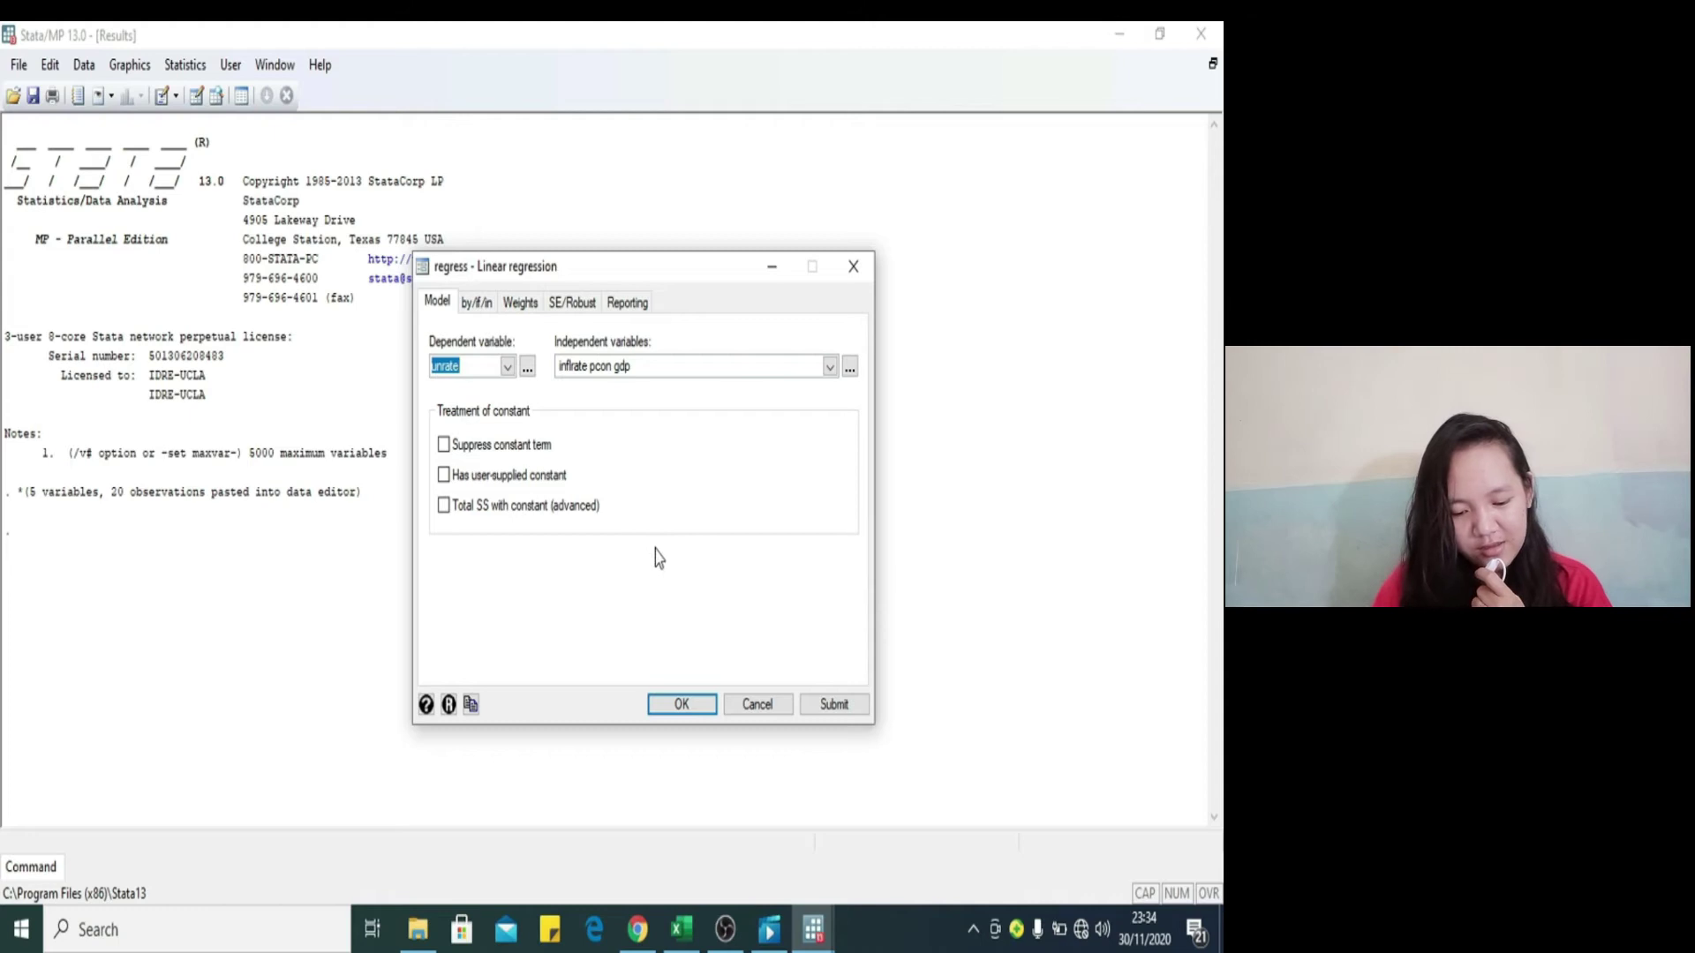
pyautogui.click(697, 708)
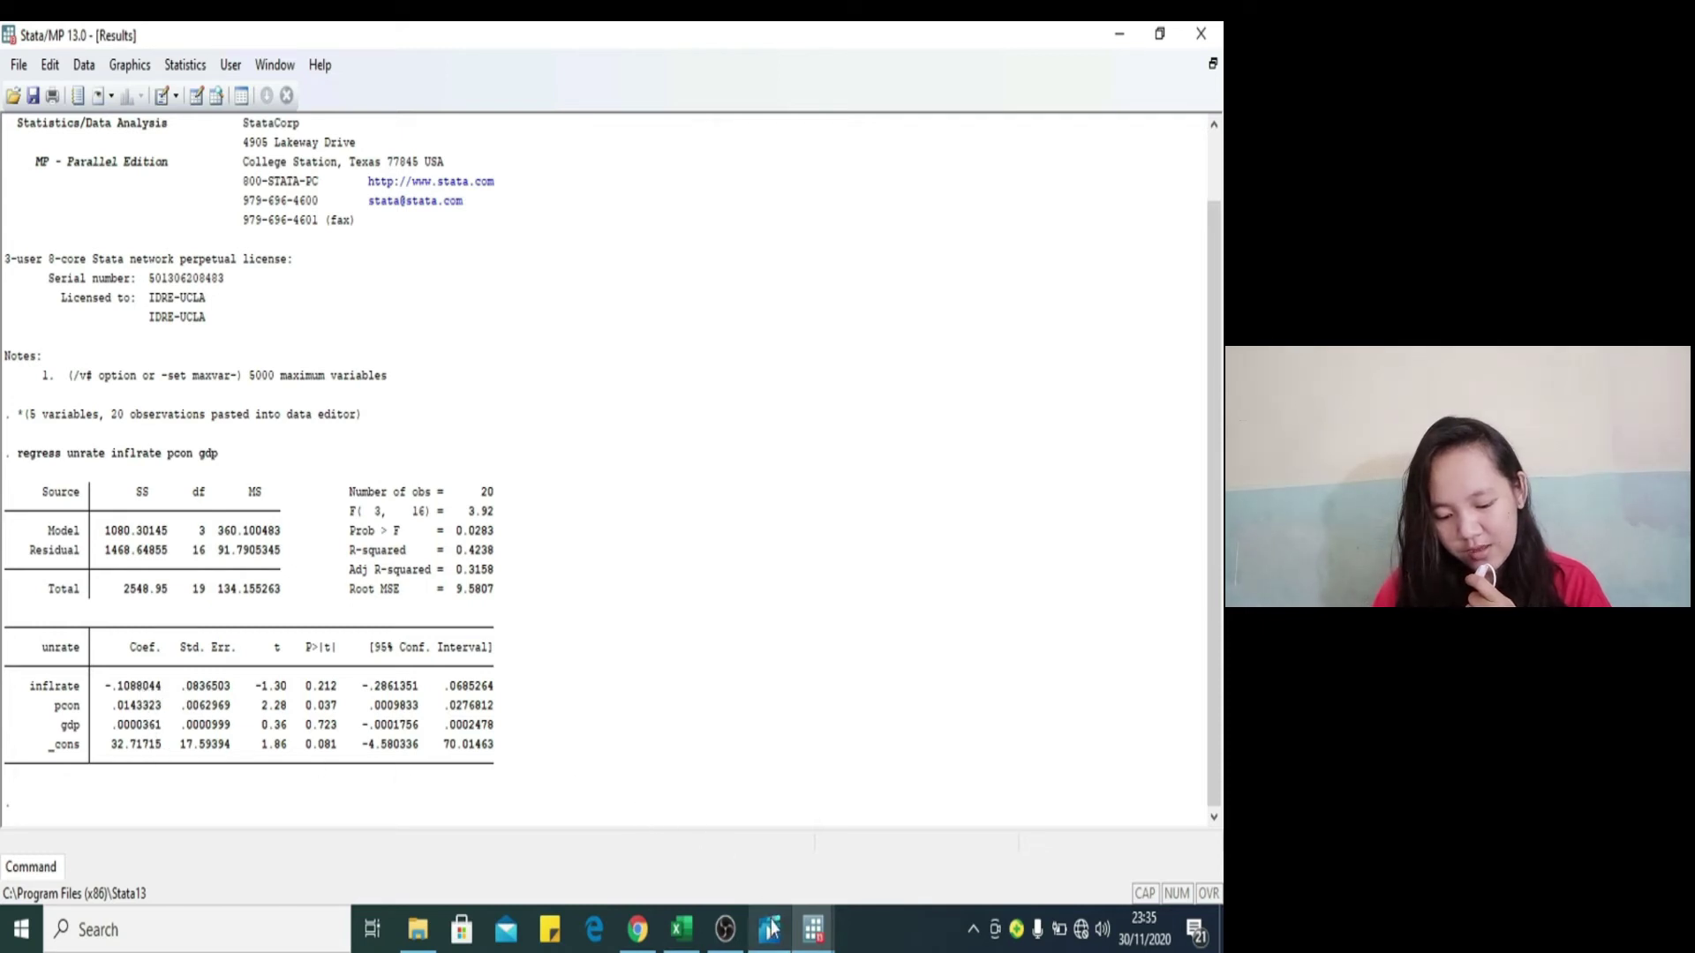
# Step: Open a new do-file and enter the comment "//regresi cross section" on its first line
pyautogui.click(813, 932)
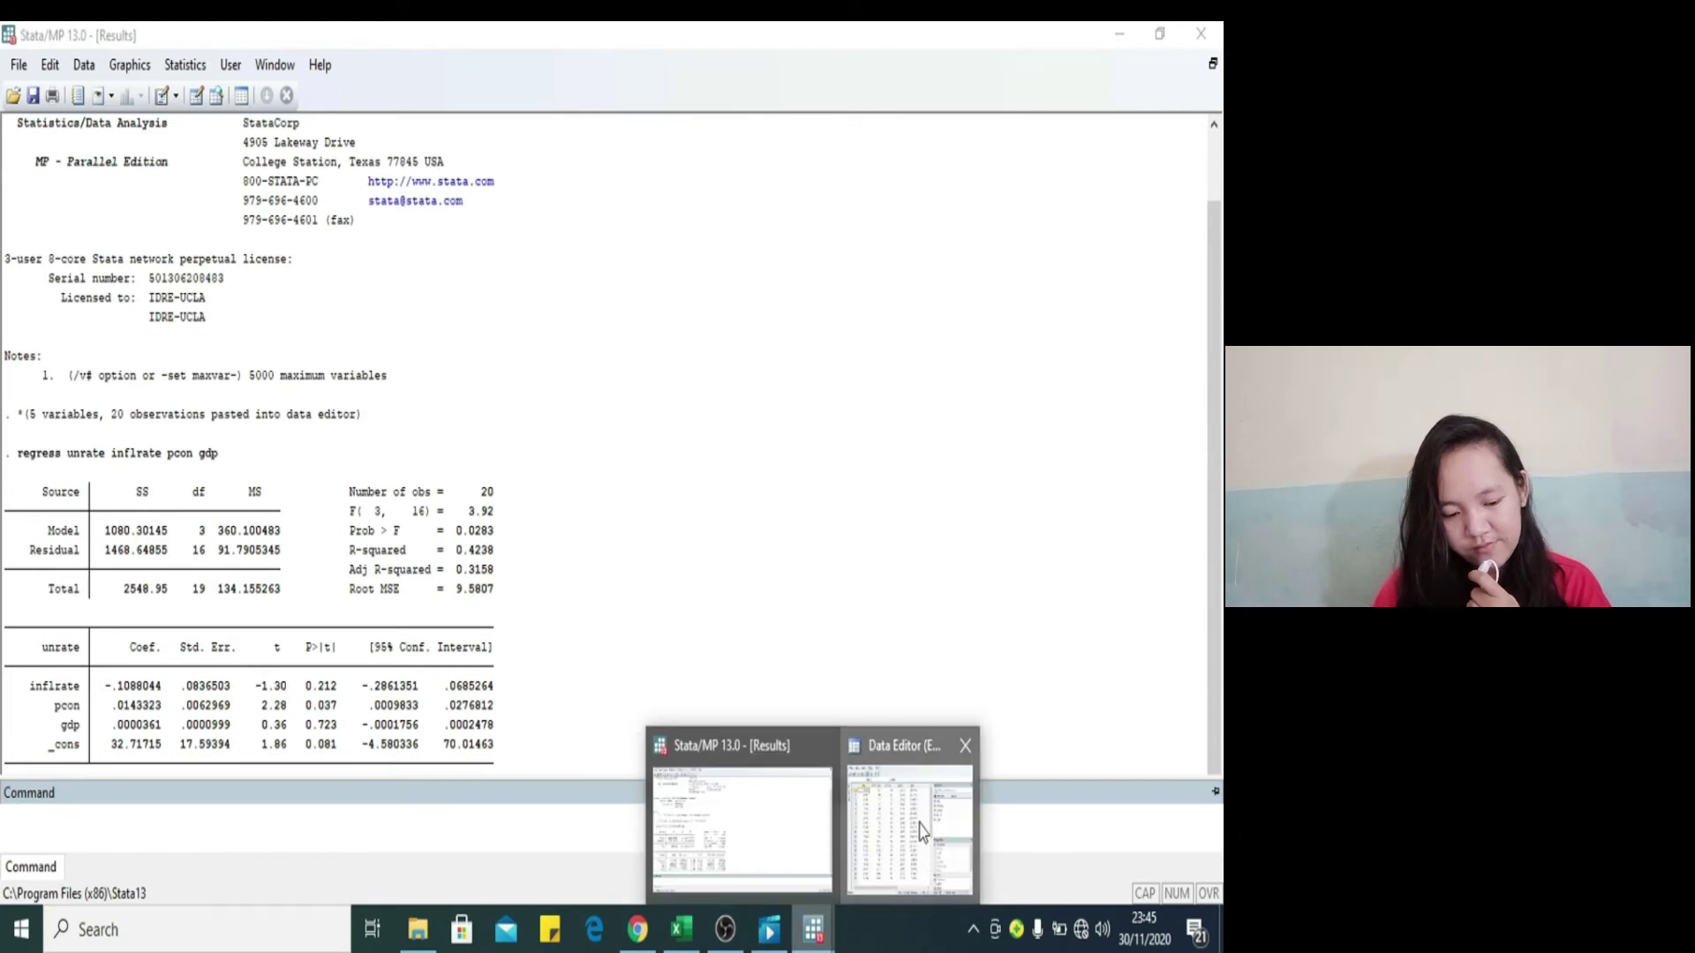
pyautogui.click(922, 810)
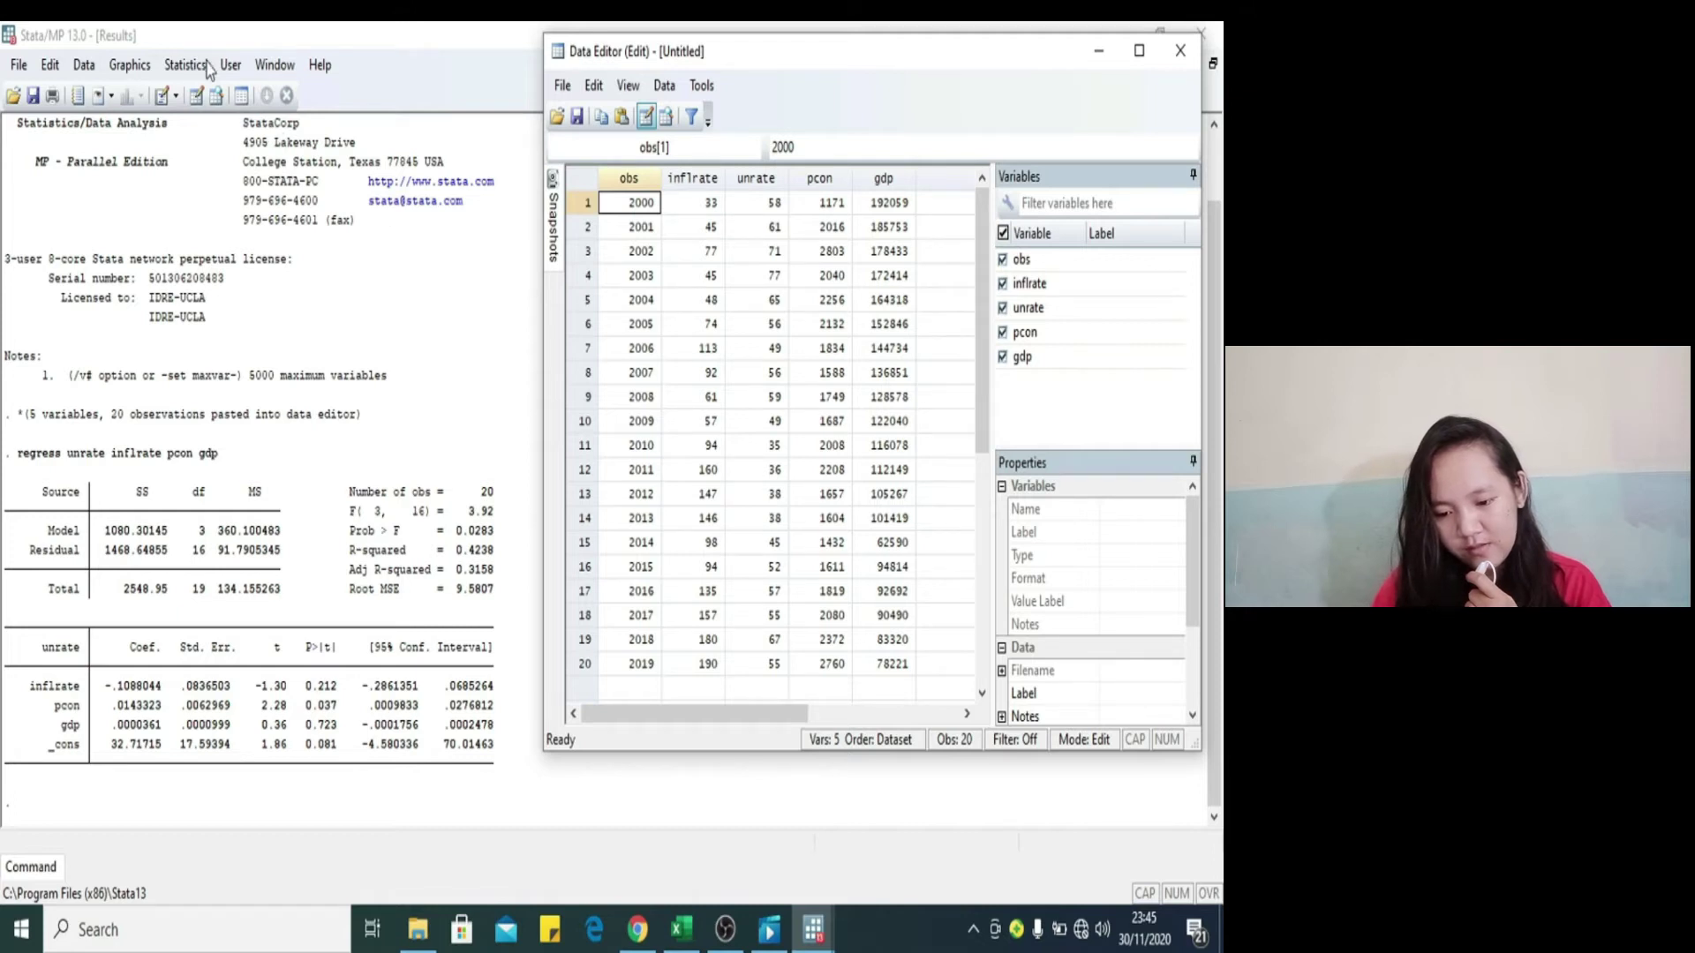
pyautogui.click(265, 71)
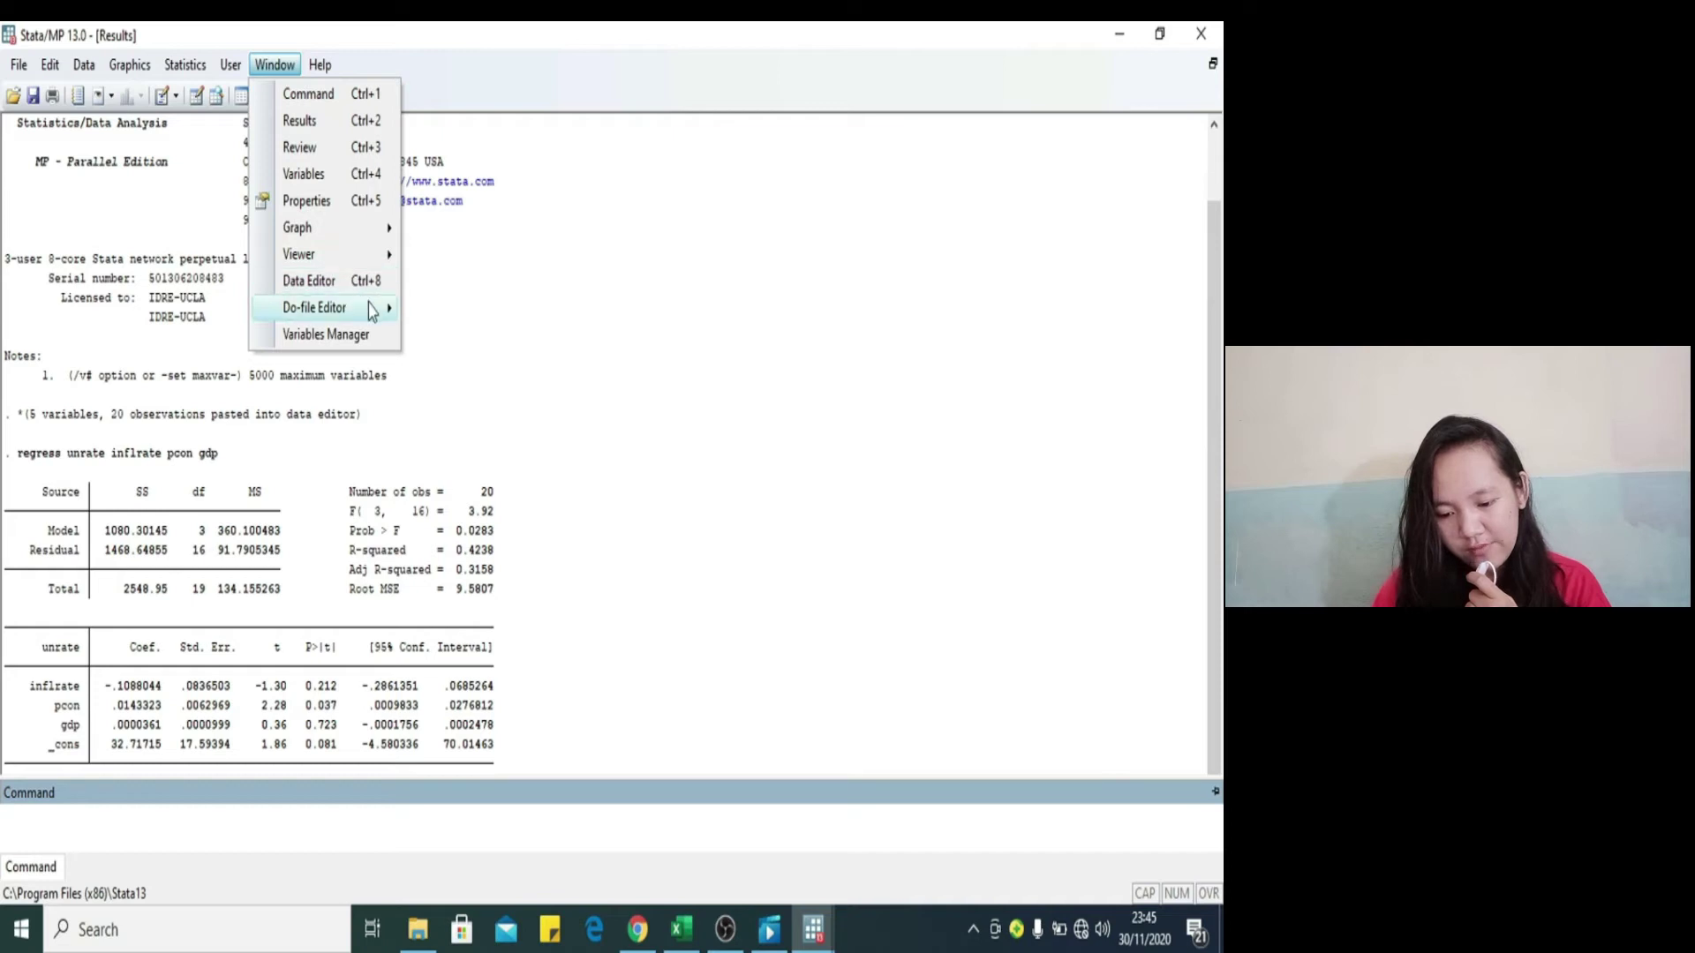
pyautogui.moveTo(369, 309)
pyautogui.click(432, 313)
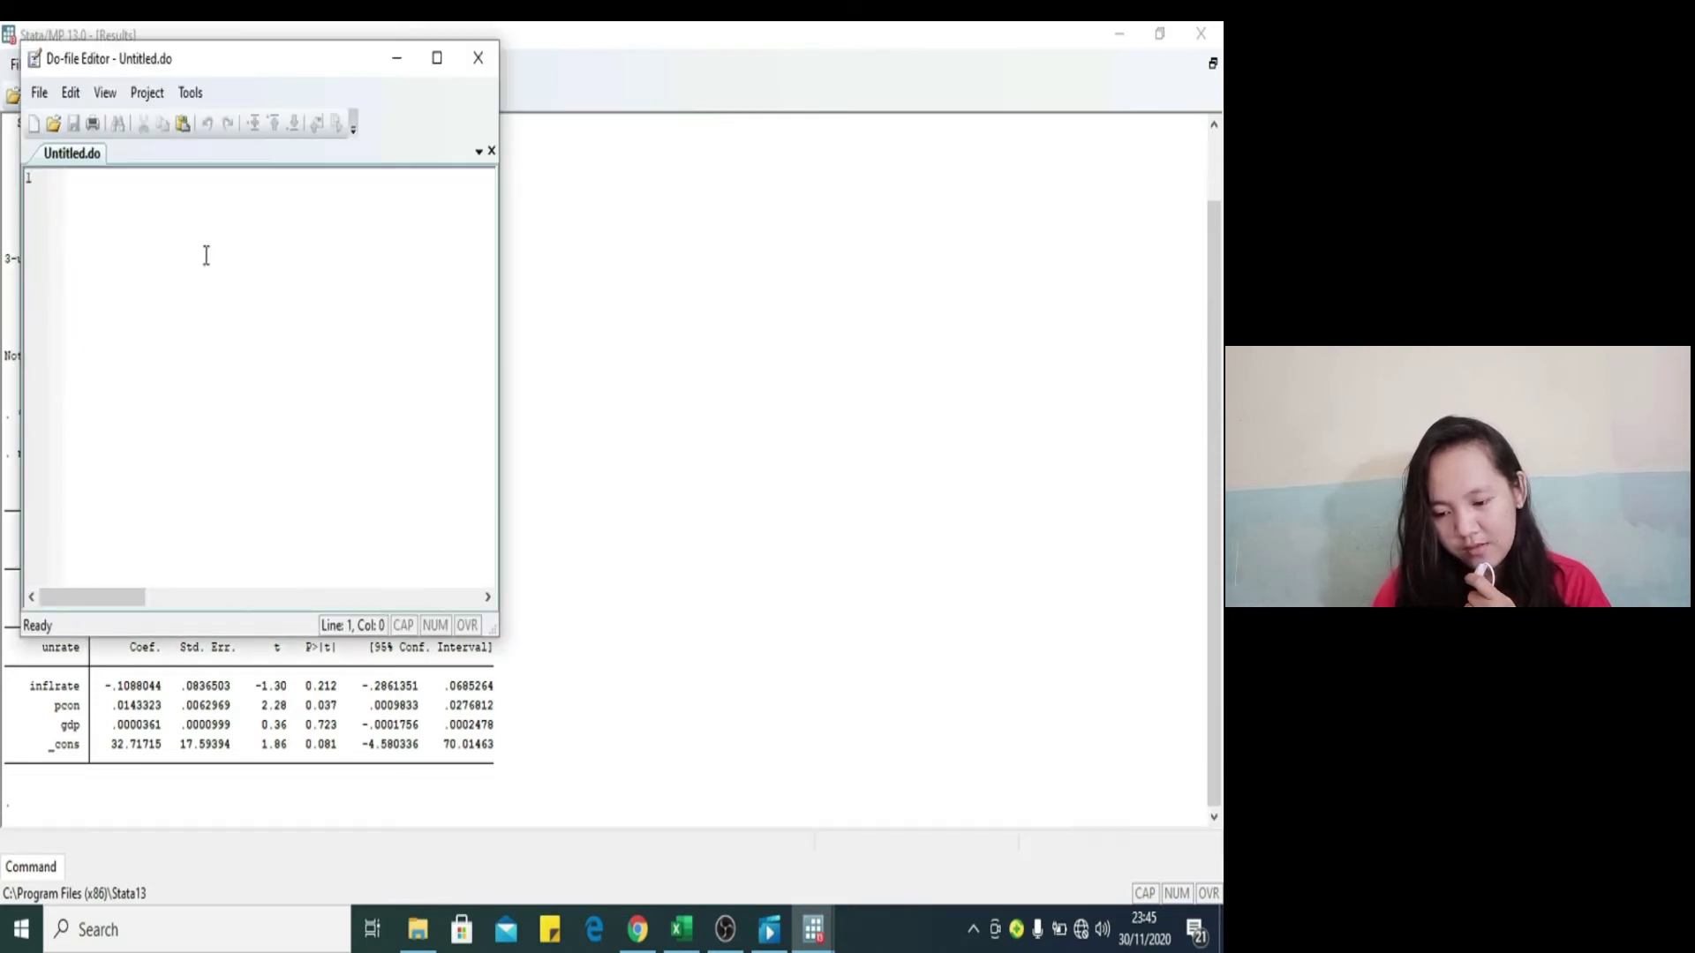
pyautogui.write('//re')
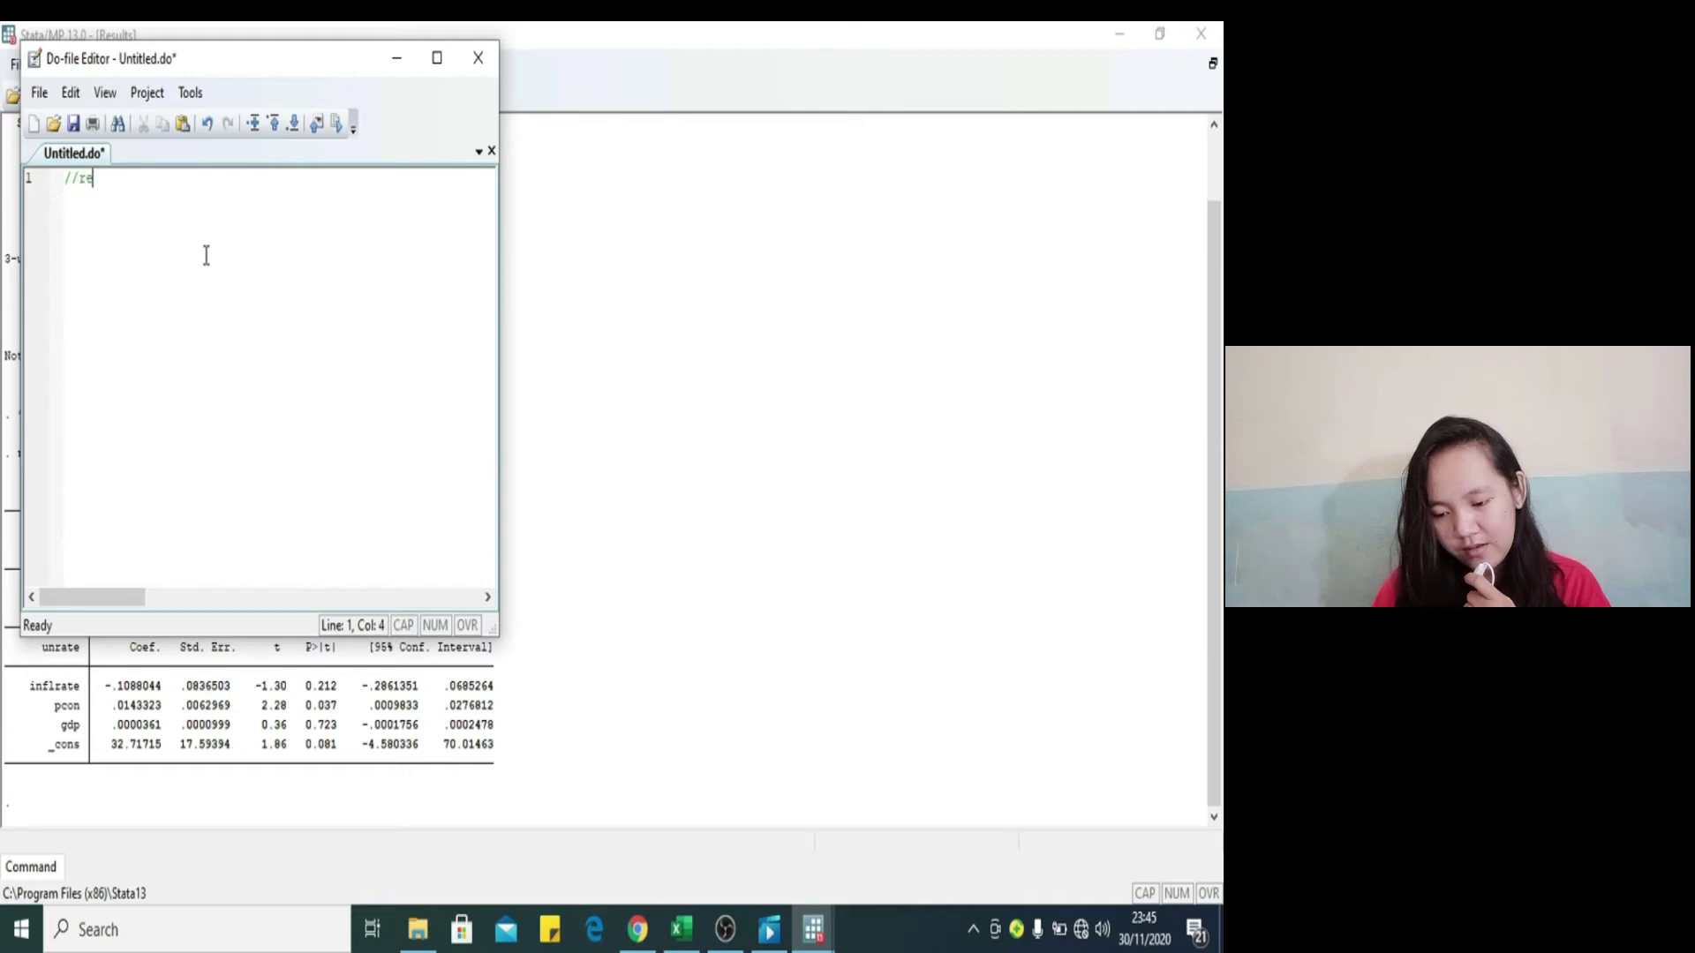
pyautogui.write('gresi')
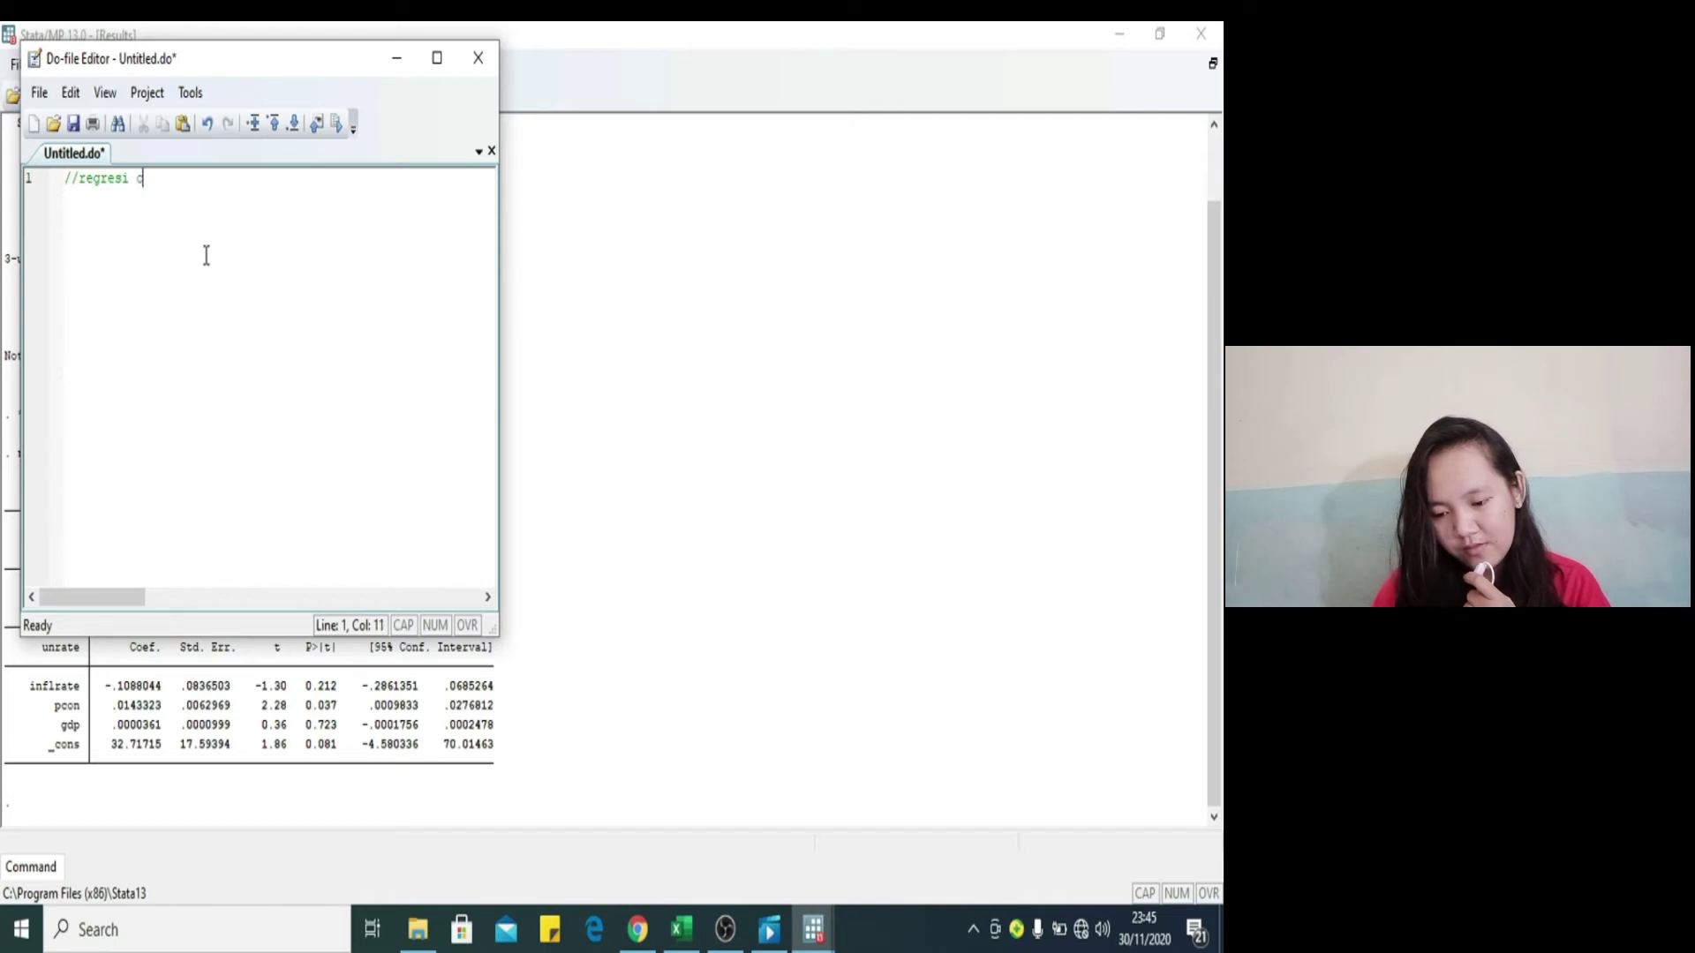
pyautogui.write('cross section')
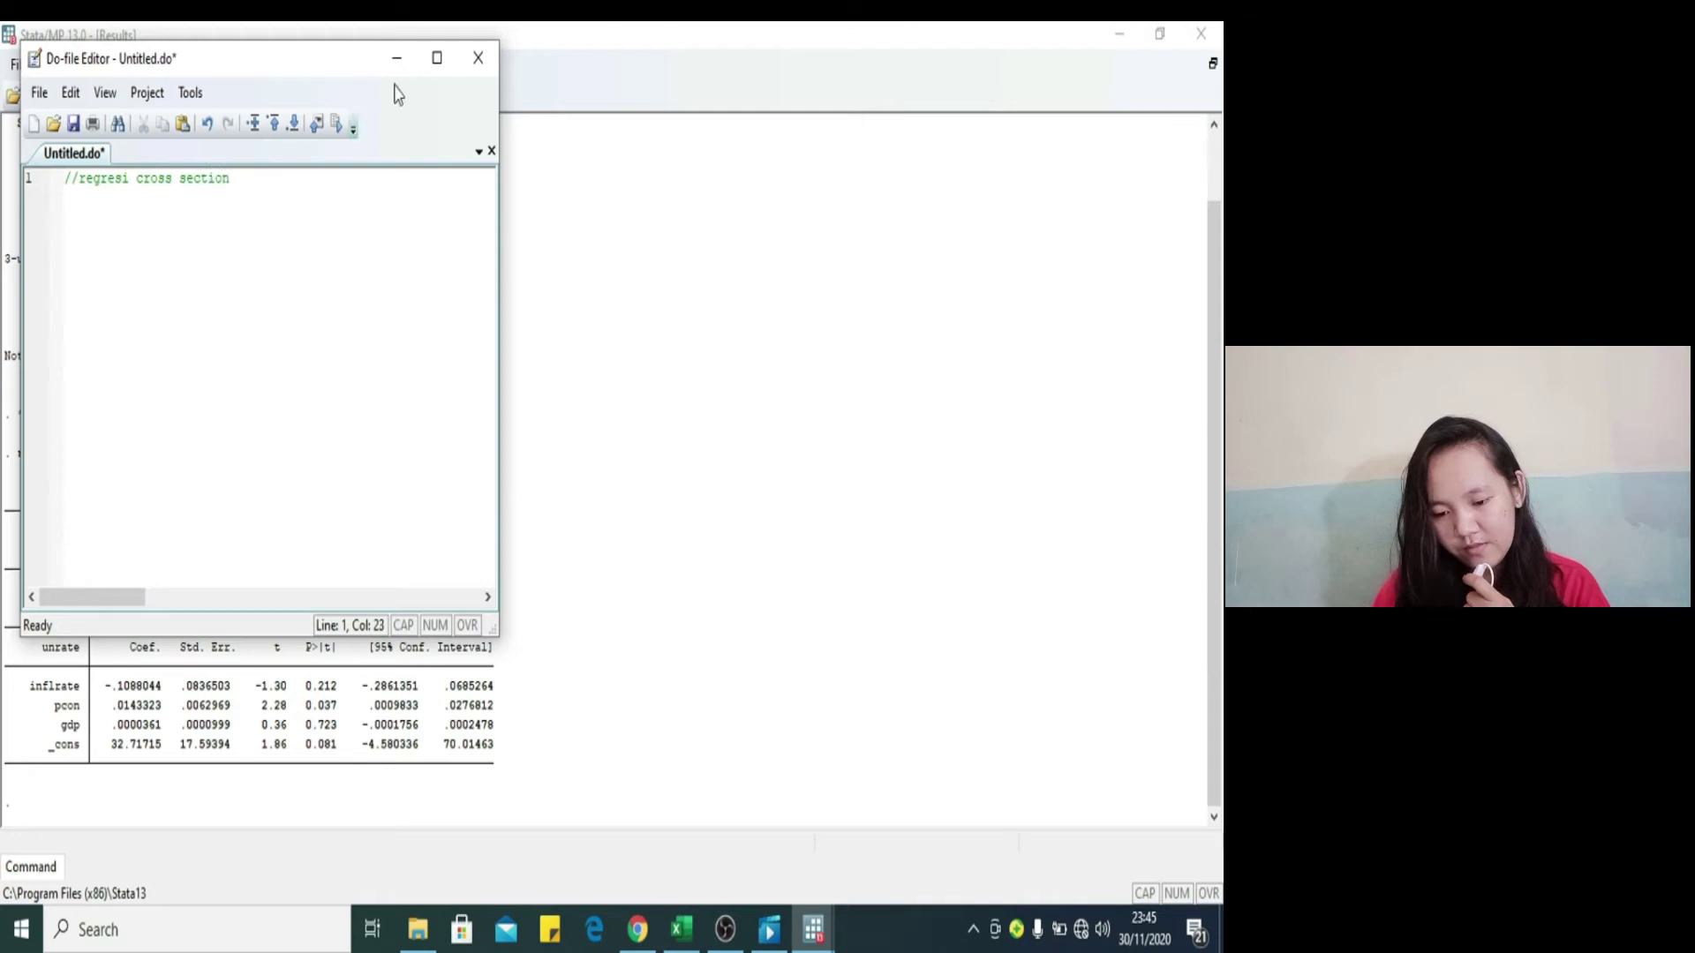
# Step: Copy the command "regress unrate inflrate pcon gdp" from the results into line 2 of the do-file
pyautogui.moveTo(362, 62); pyautogui.dragTo(880, 70)
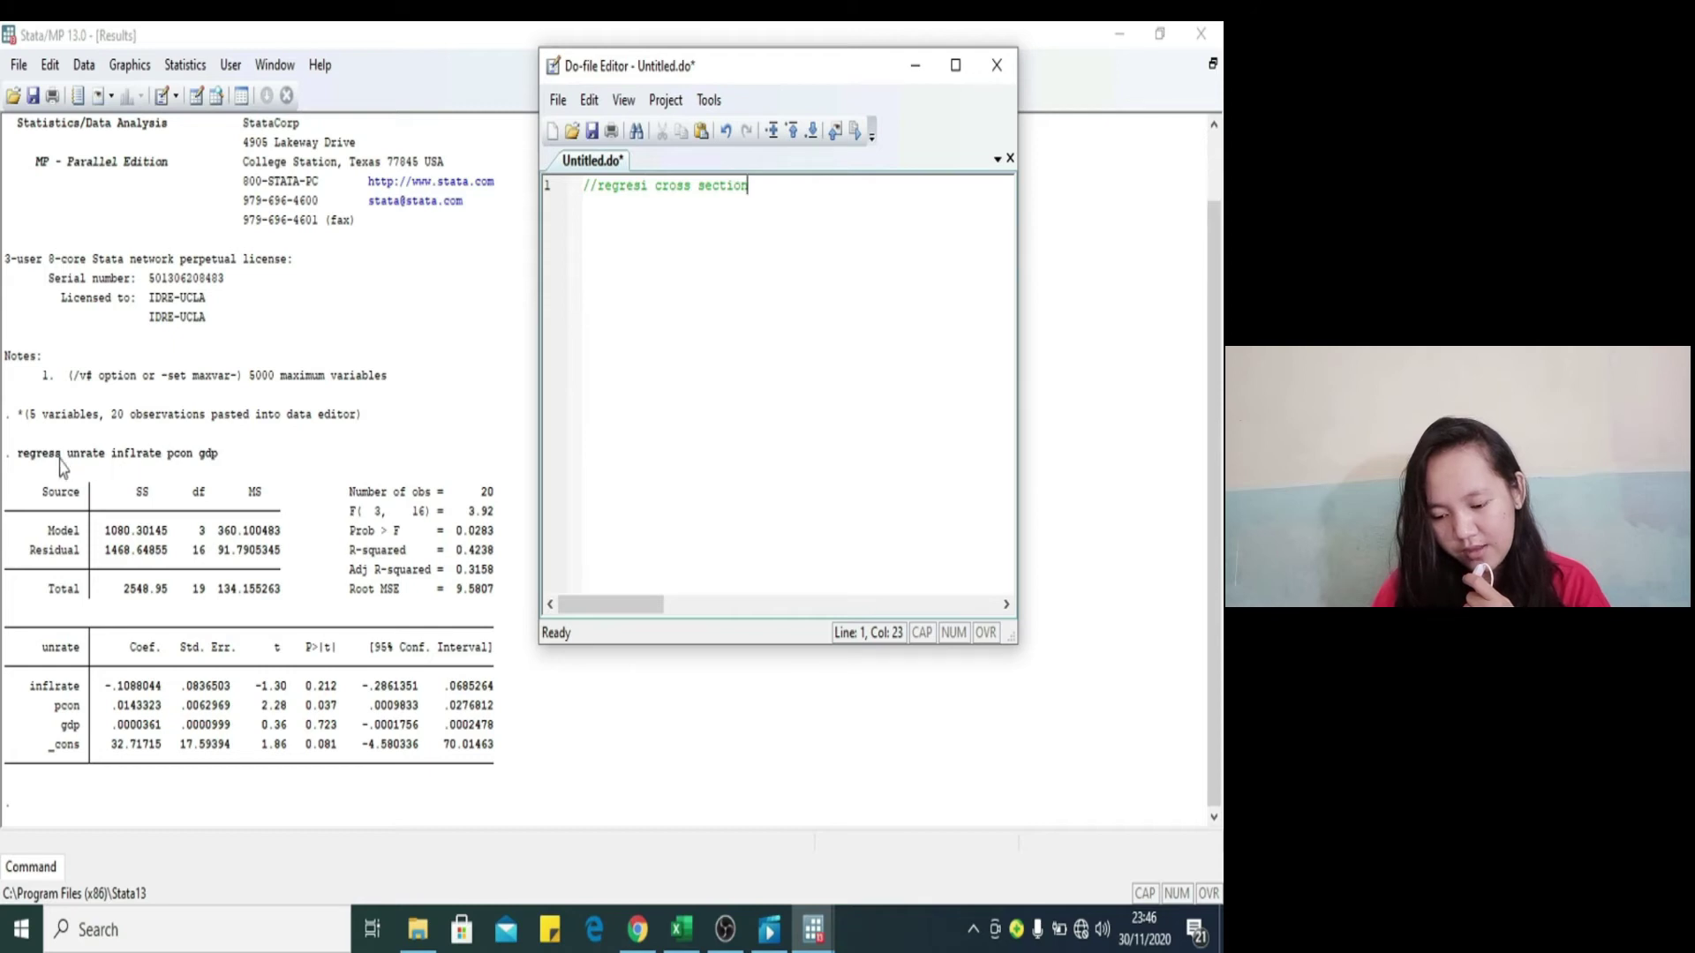
pyautogui.moveTo(17, 455); pyautogui.dragTo(221, 455)
pyautogui.hotkey('ctrl', 'c')
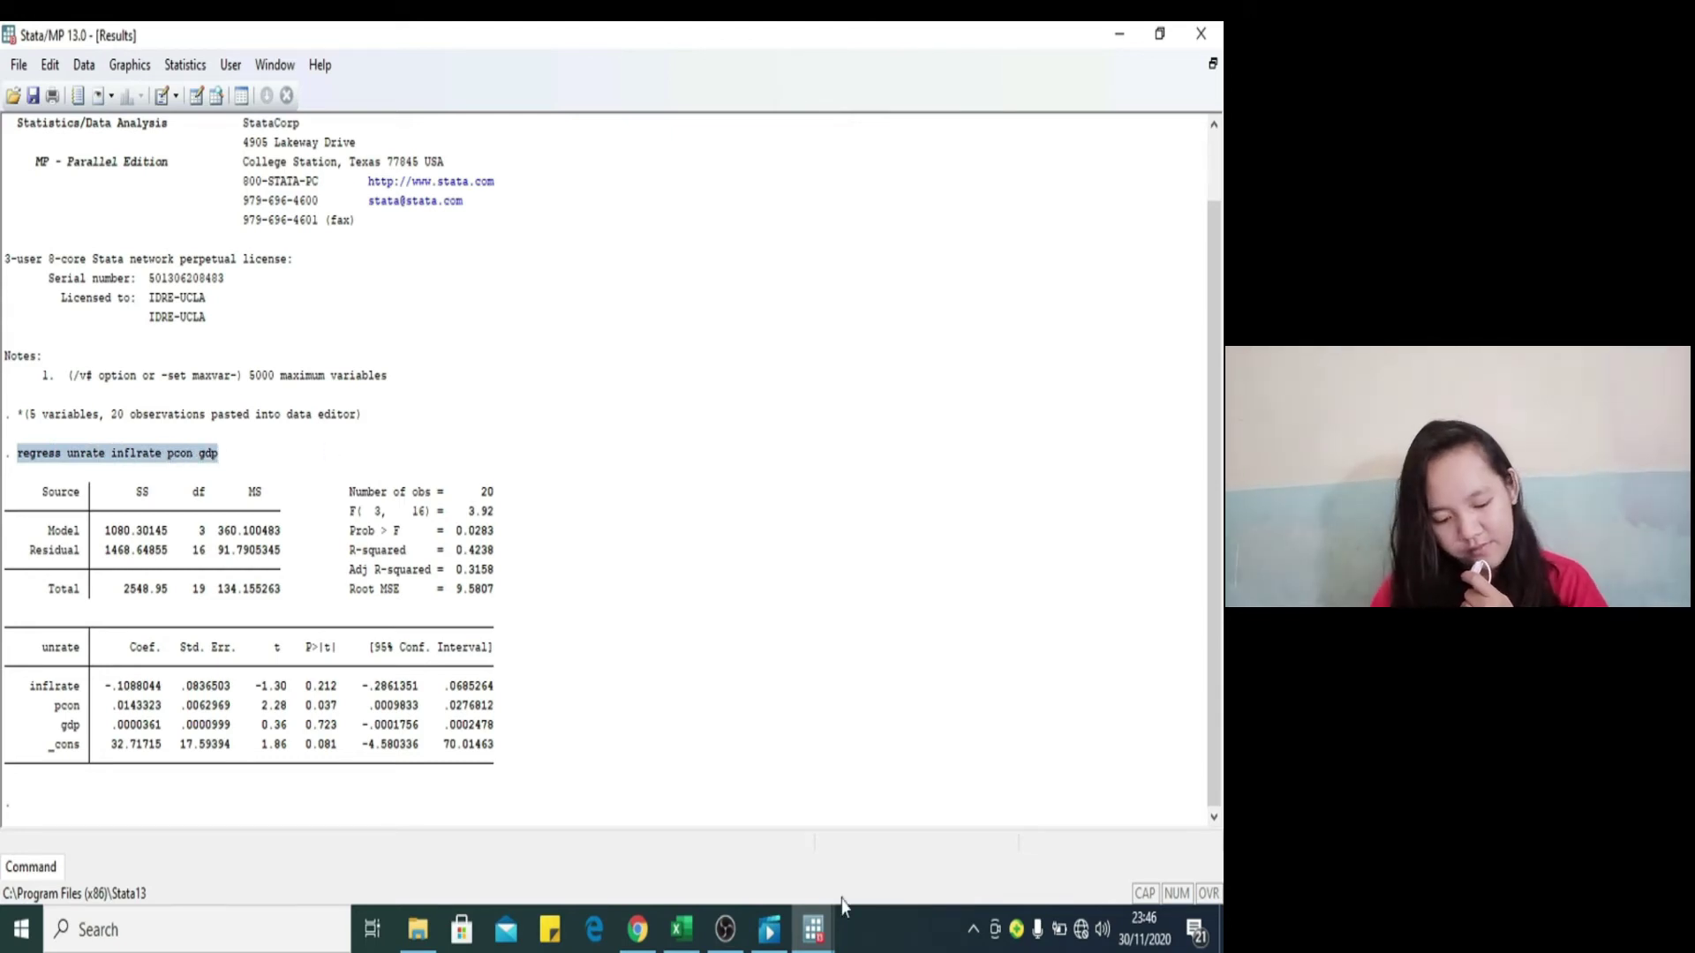
pyautogui.moveTo(822, 909)
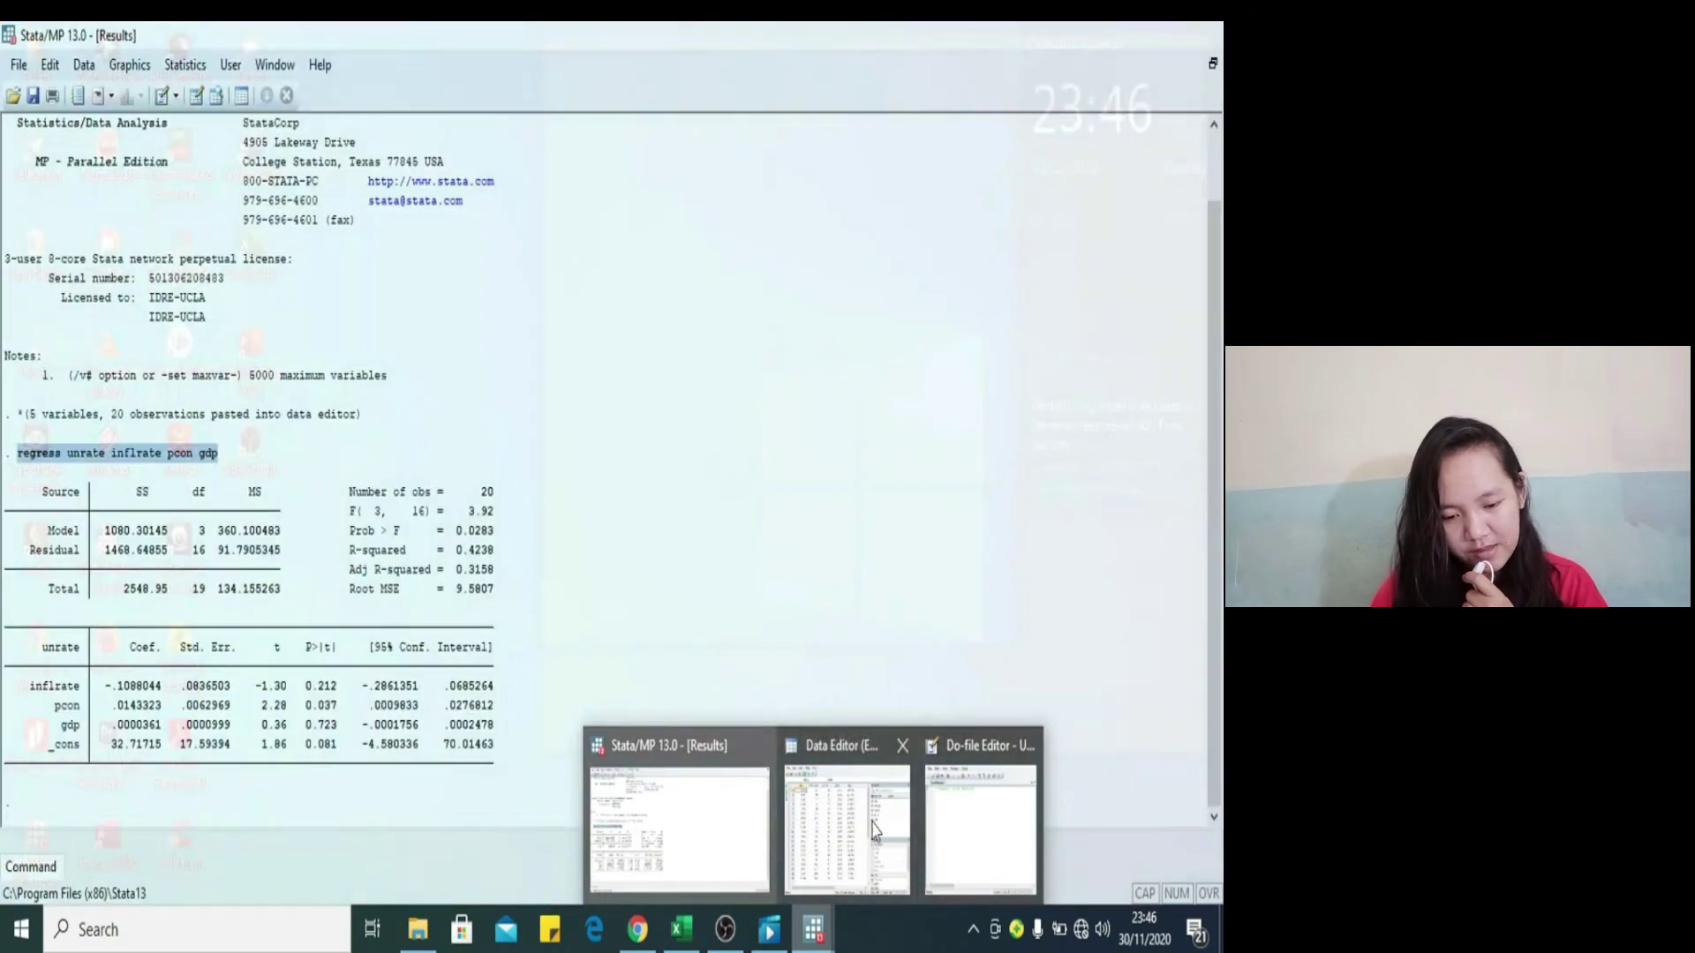
pyautogui.click(935, 814)
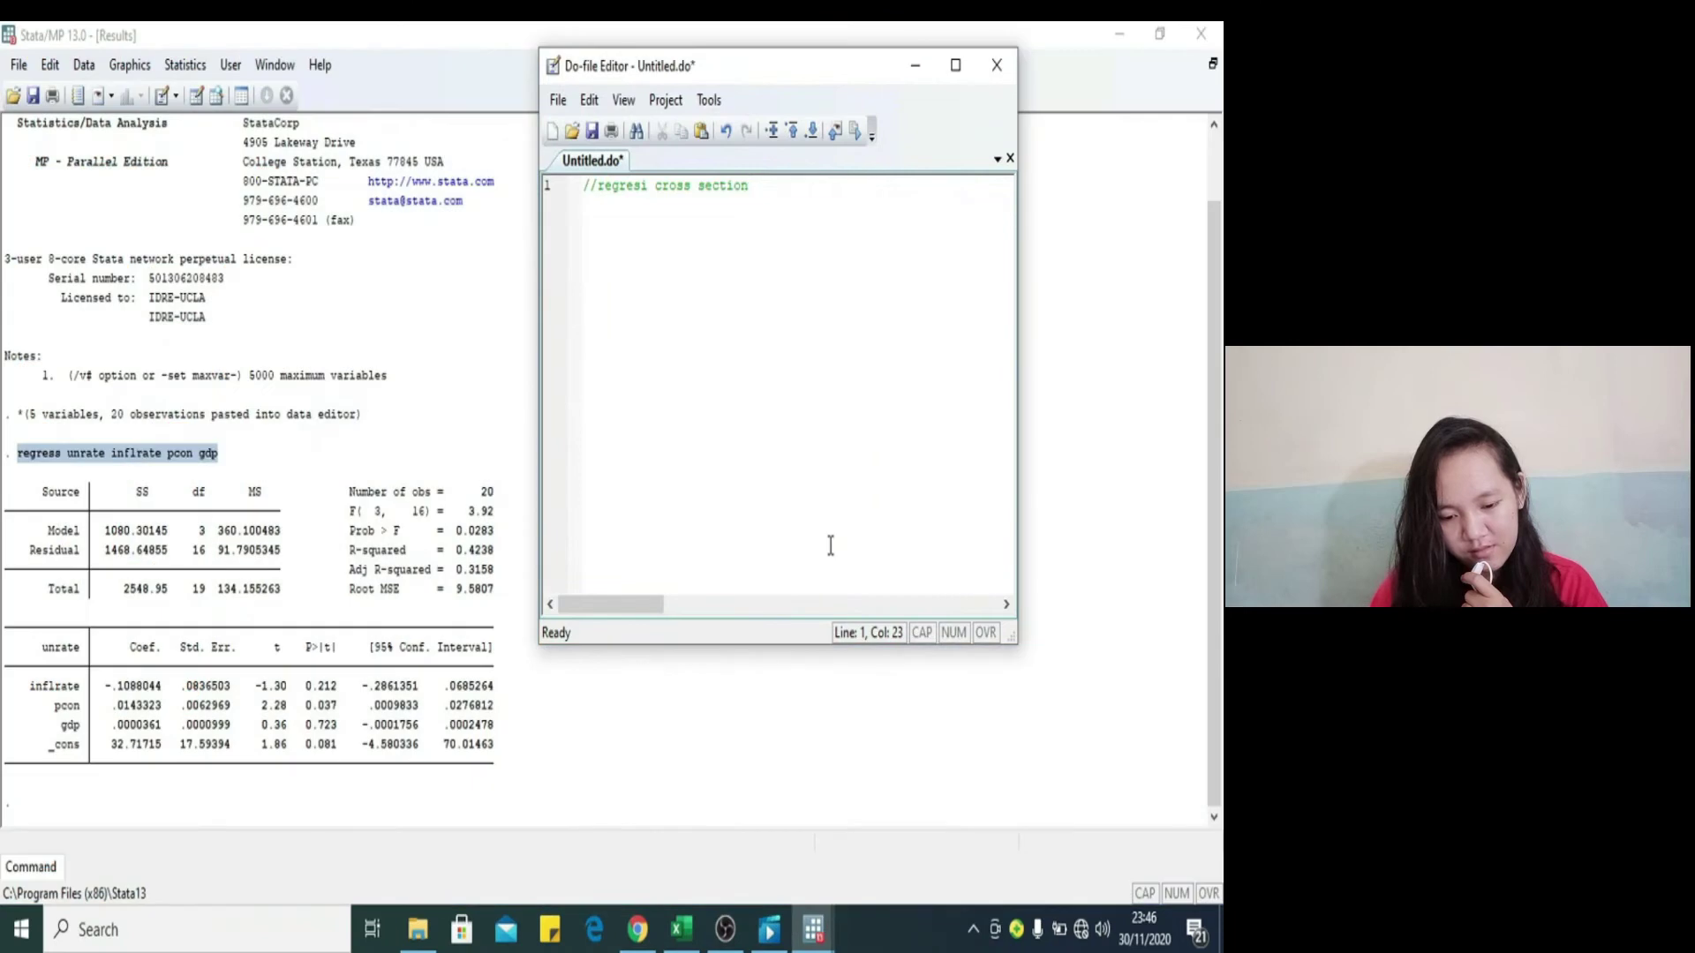
pyautogui.press('Return')
pyautogui.hotkey('ctrl', 'v')
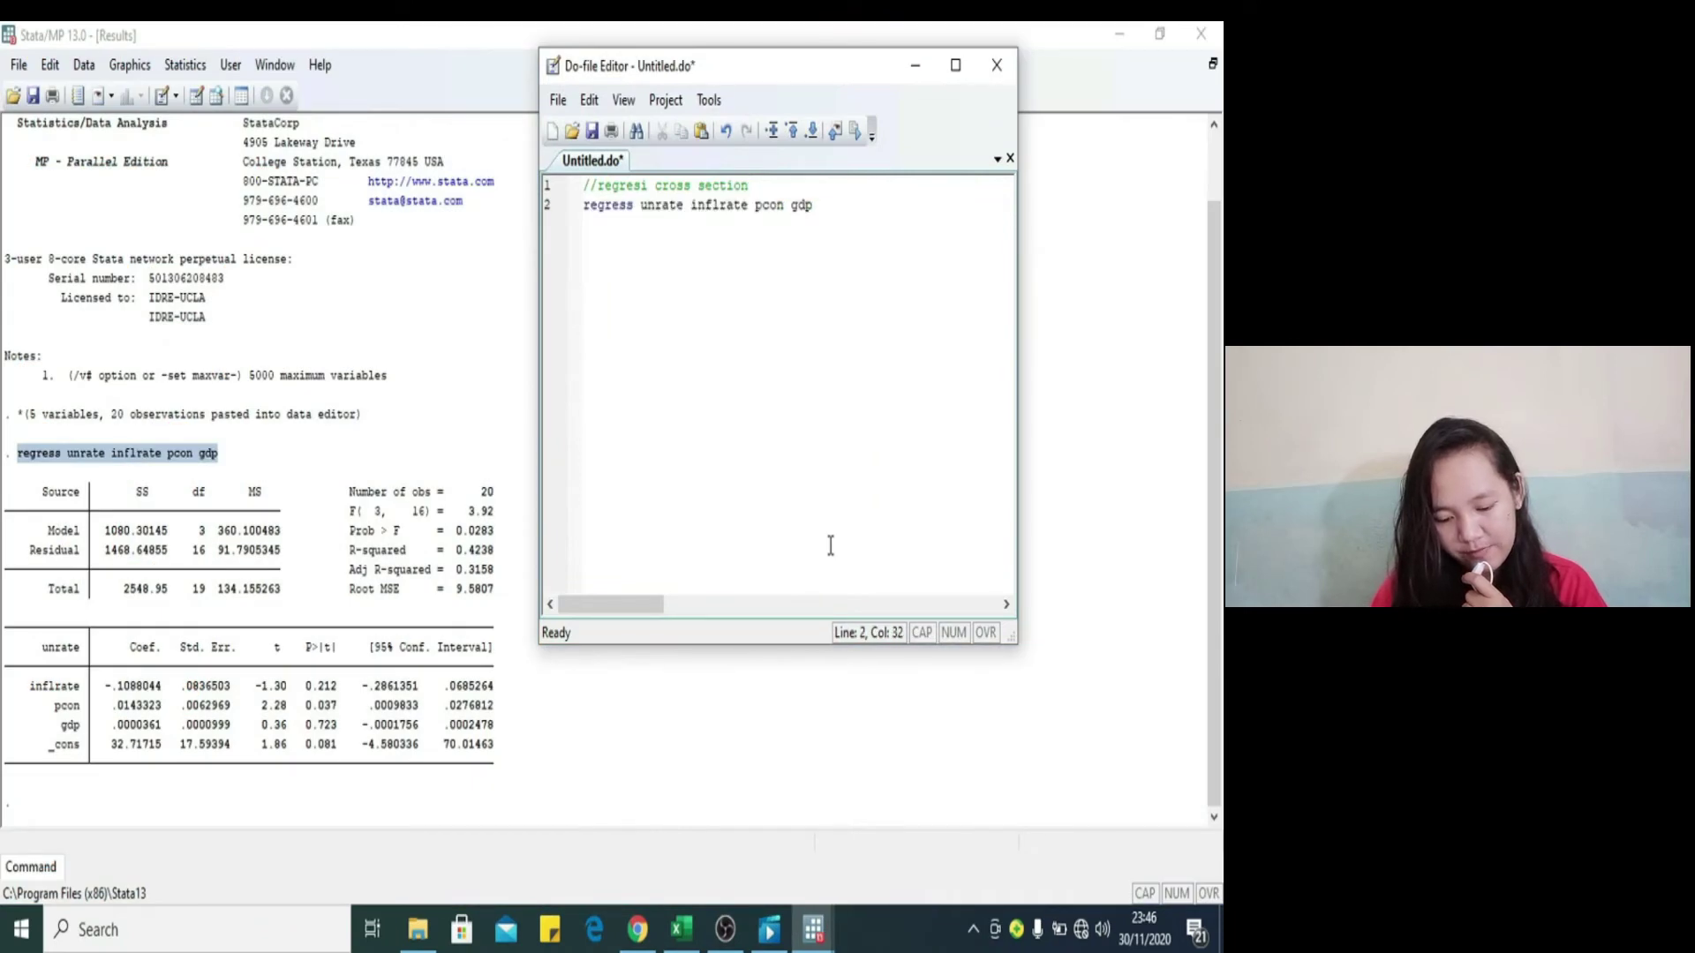
# Step: Run the Breusch-Pagan/Cook-Weisberg heteroskedasticity test (hettest) on the fitted values of the unrate regression
pyautogui.click(810, 931)
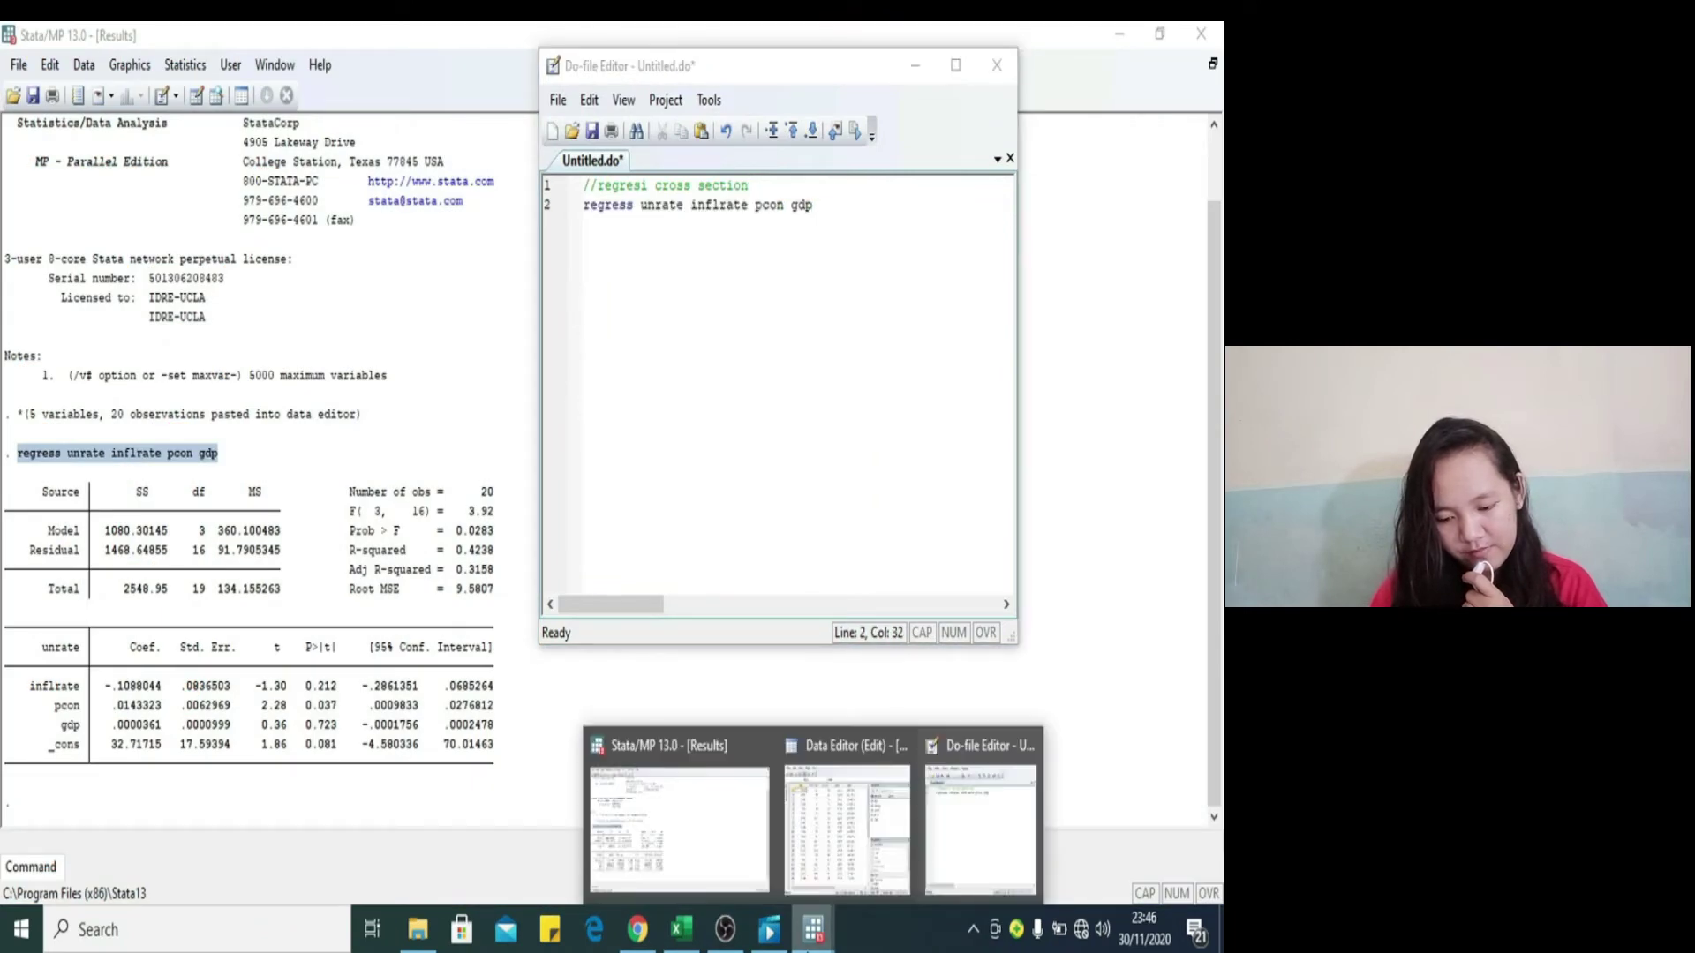
pyautogui.moveTo(775, 882)
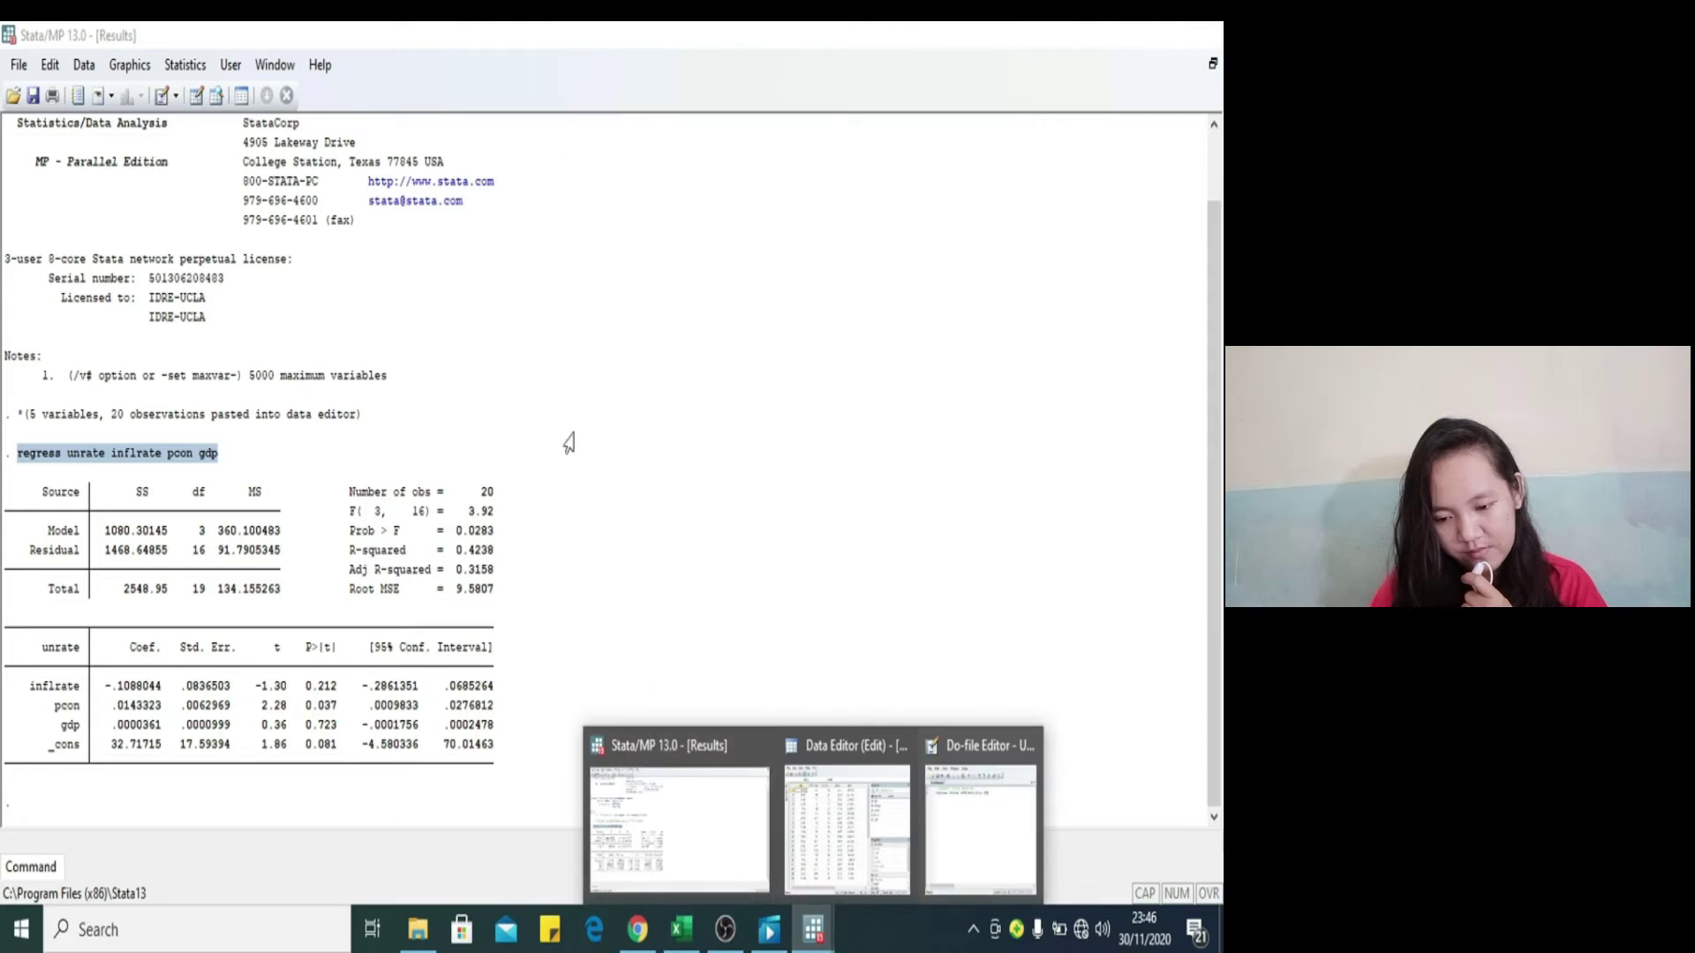
pyautogui.click(173, 66)
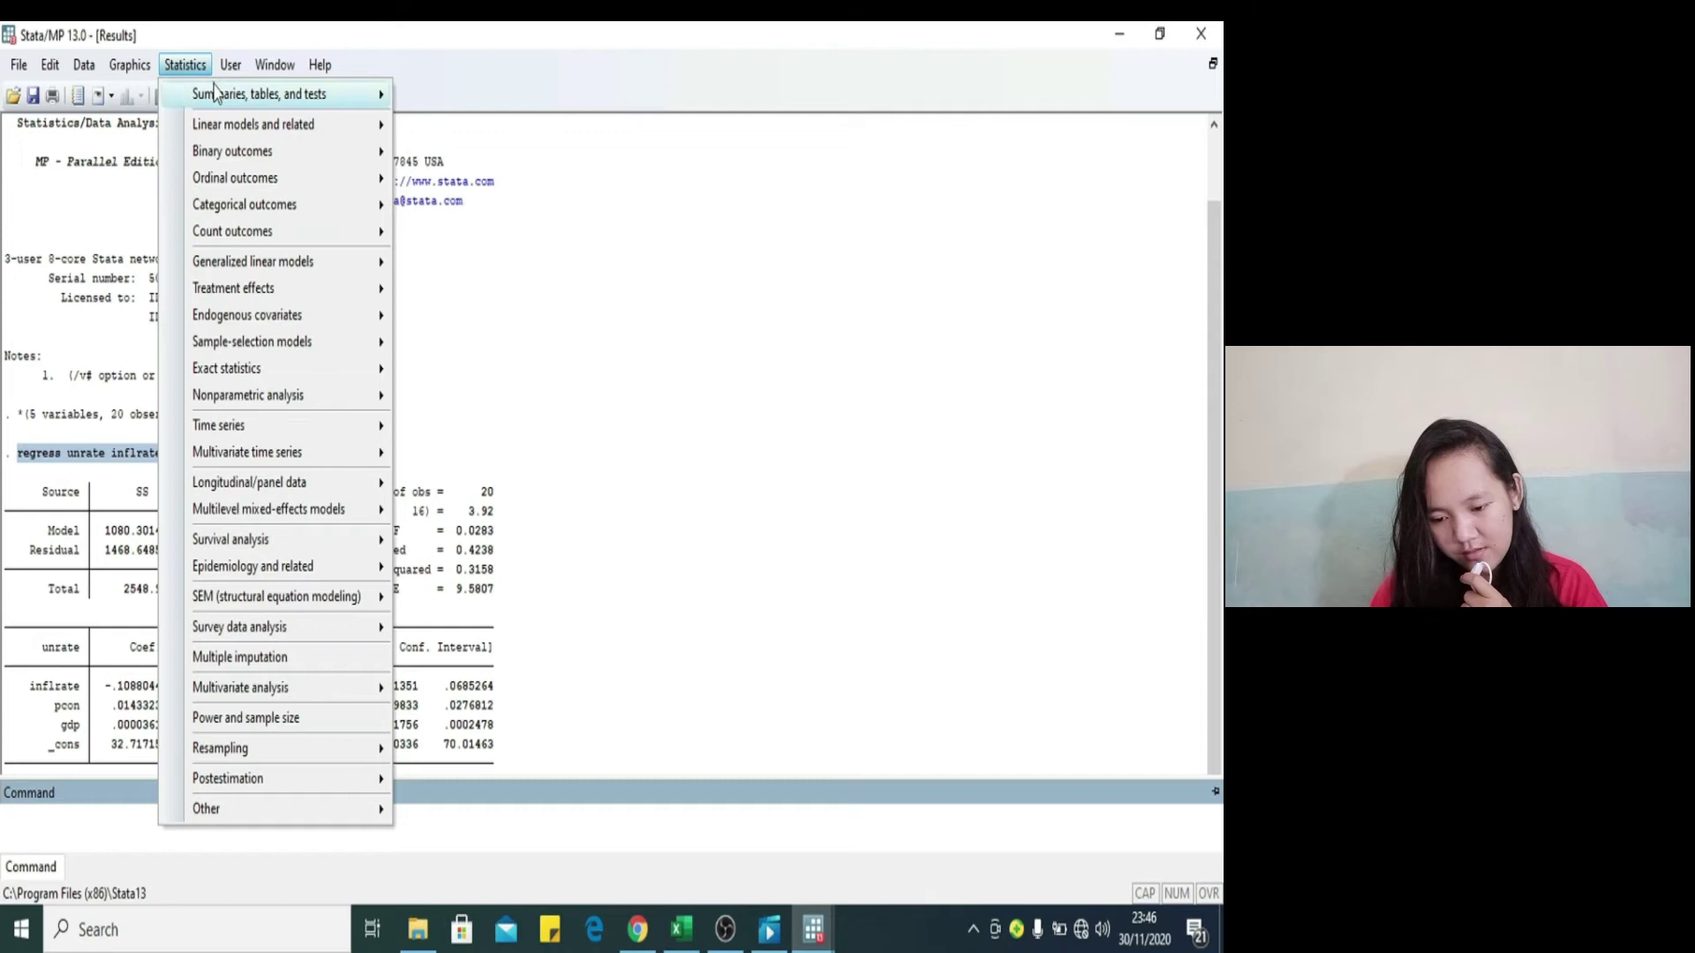
pyautogui.moveTo(255, 99)
pyautogui.moveTo(297, 126)
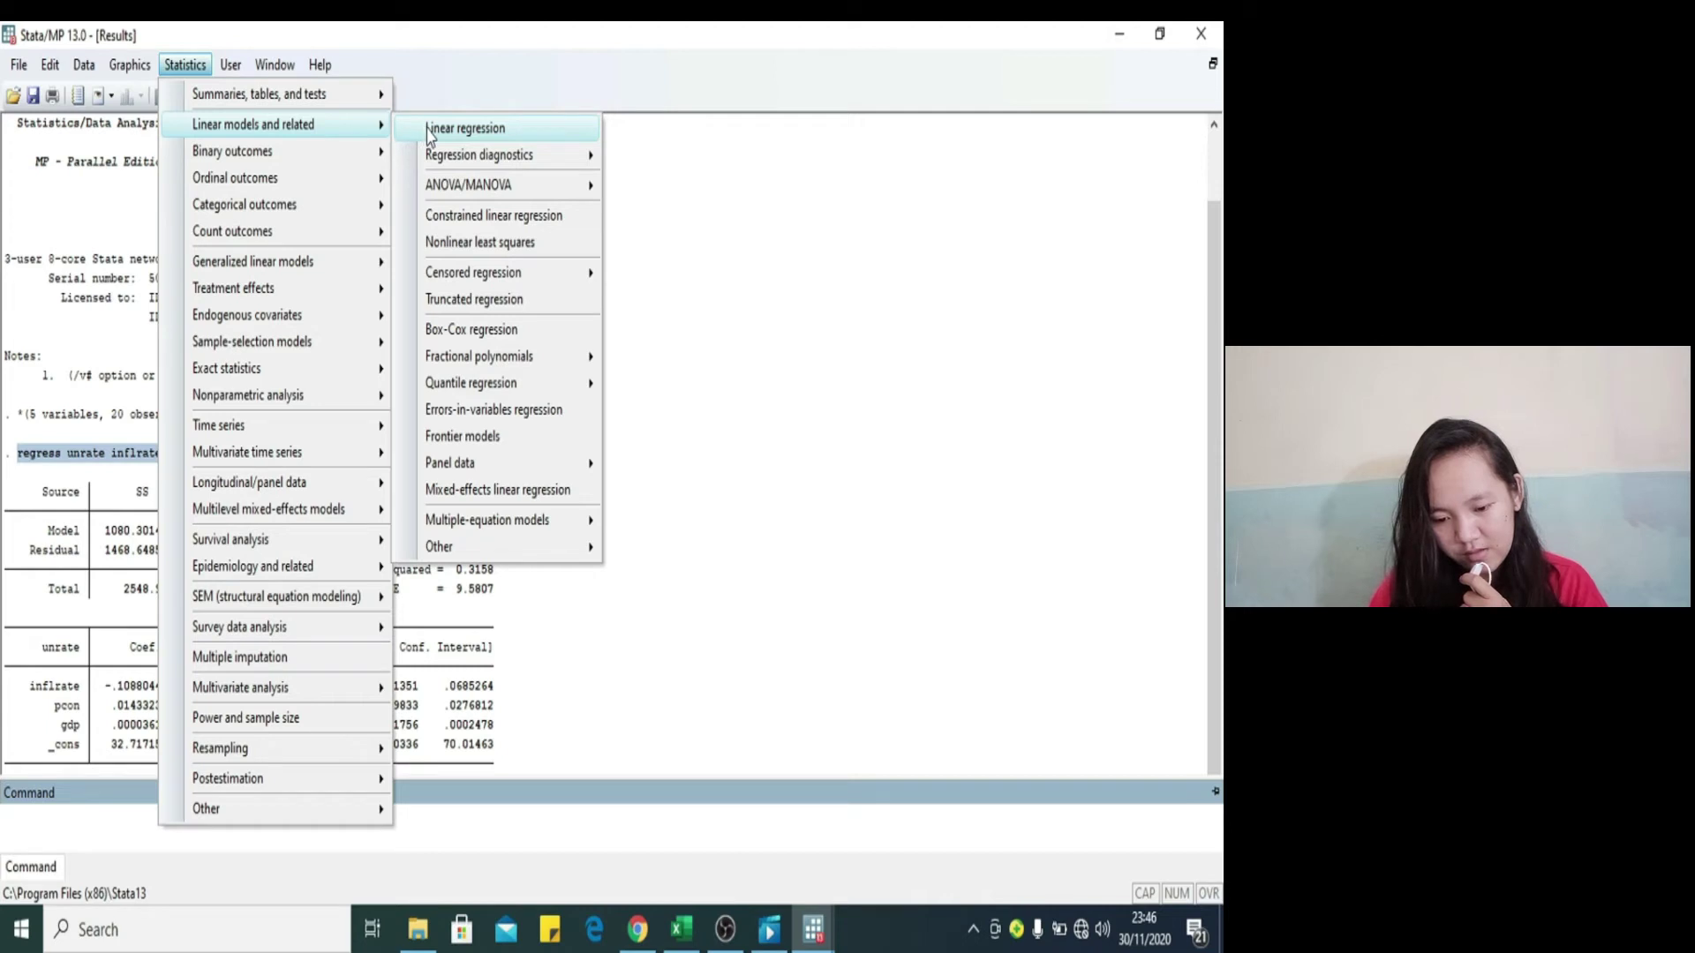
pyautogui.moveTo(517, 156)
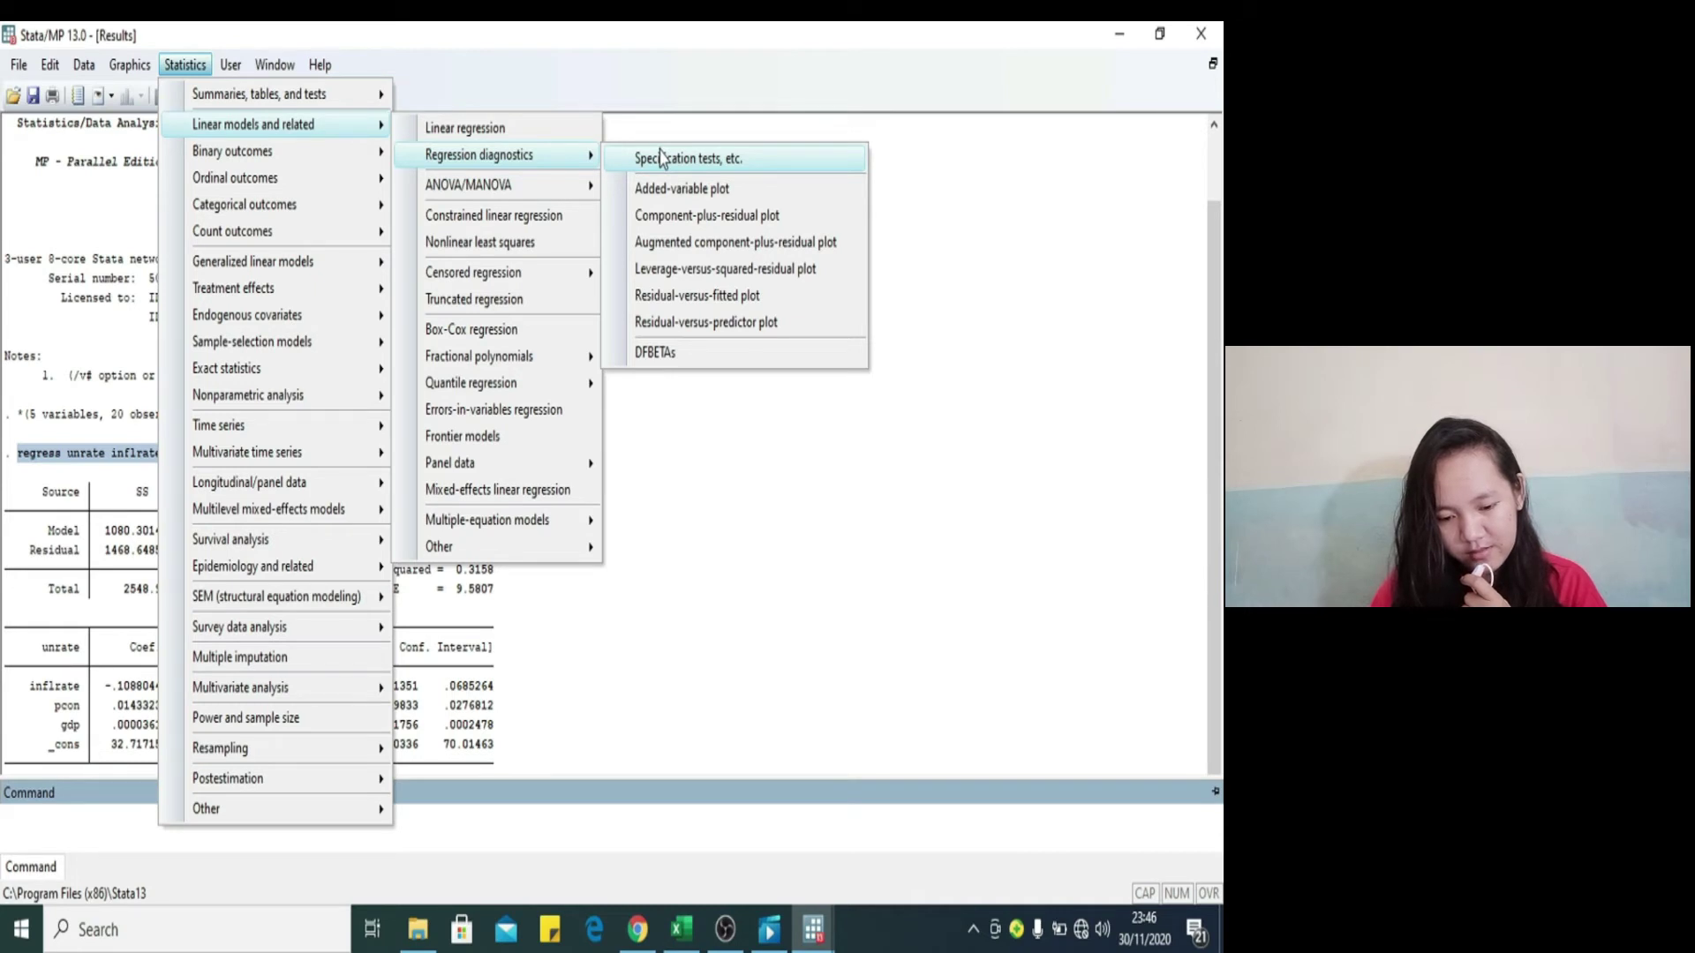
pyautogui.click(661, 159)
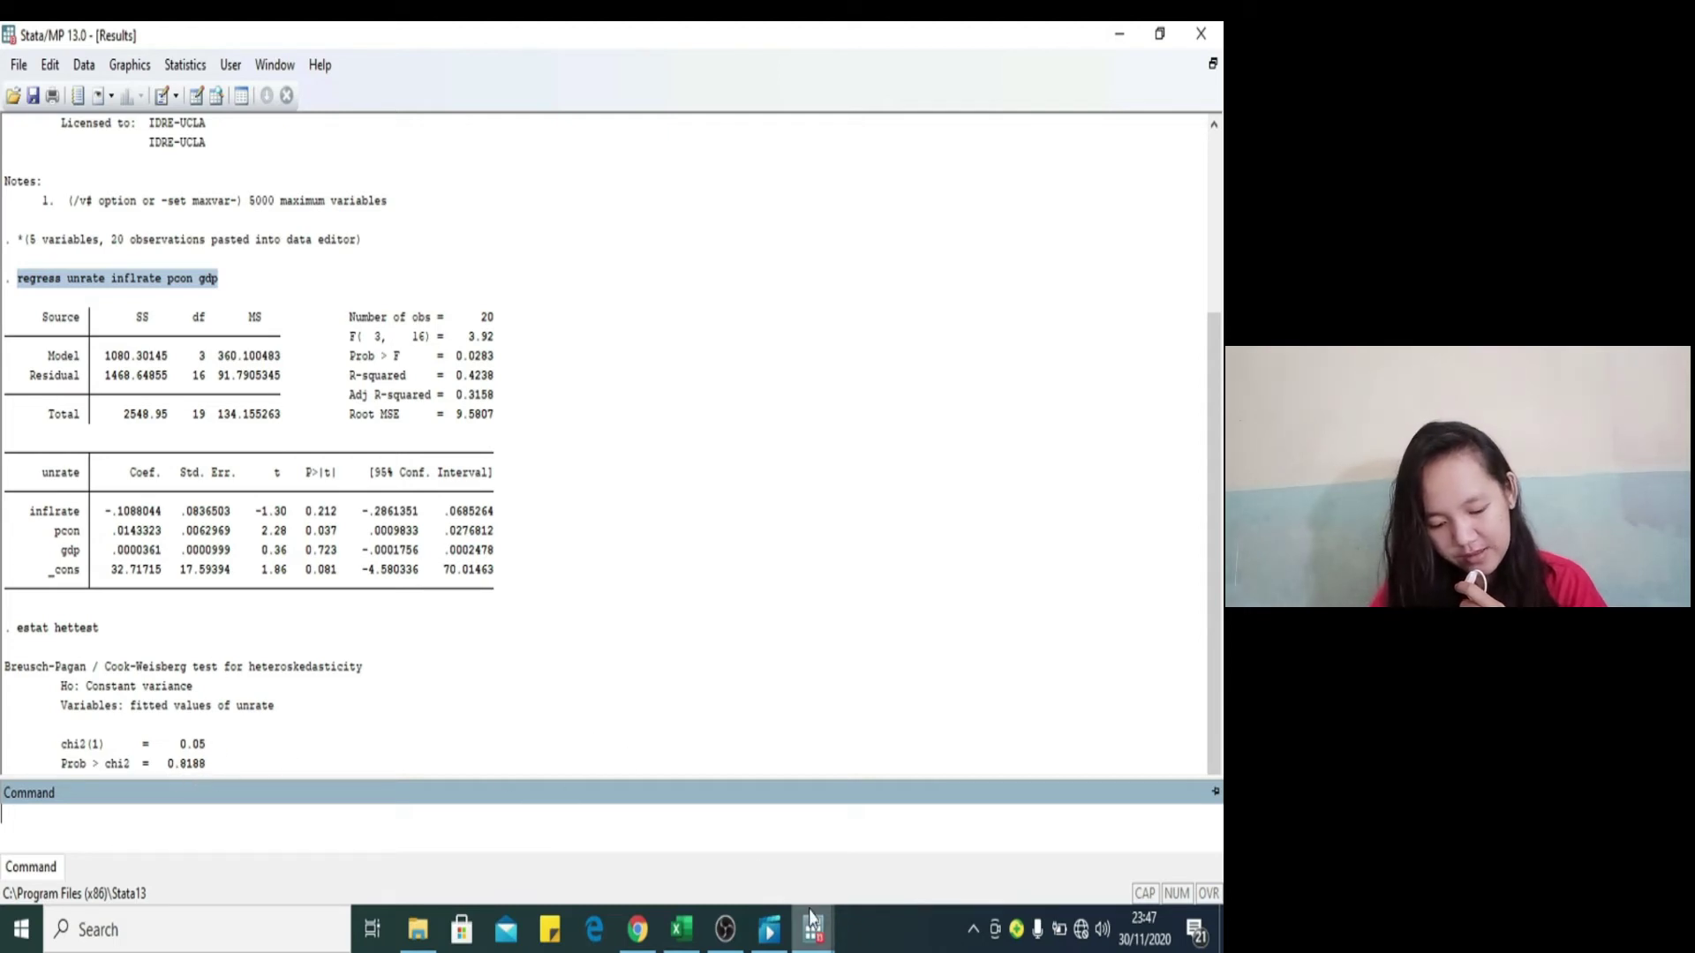
pyautogui.moveTo(814, 934)
pyautogui.moveTo(896, 854)
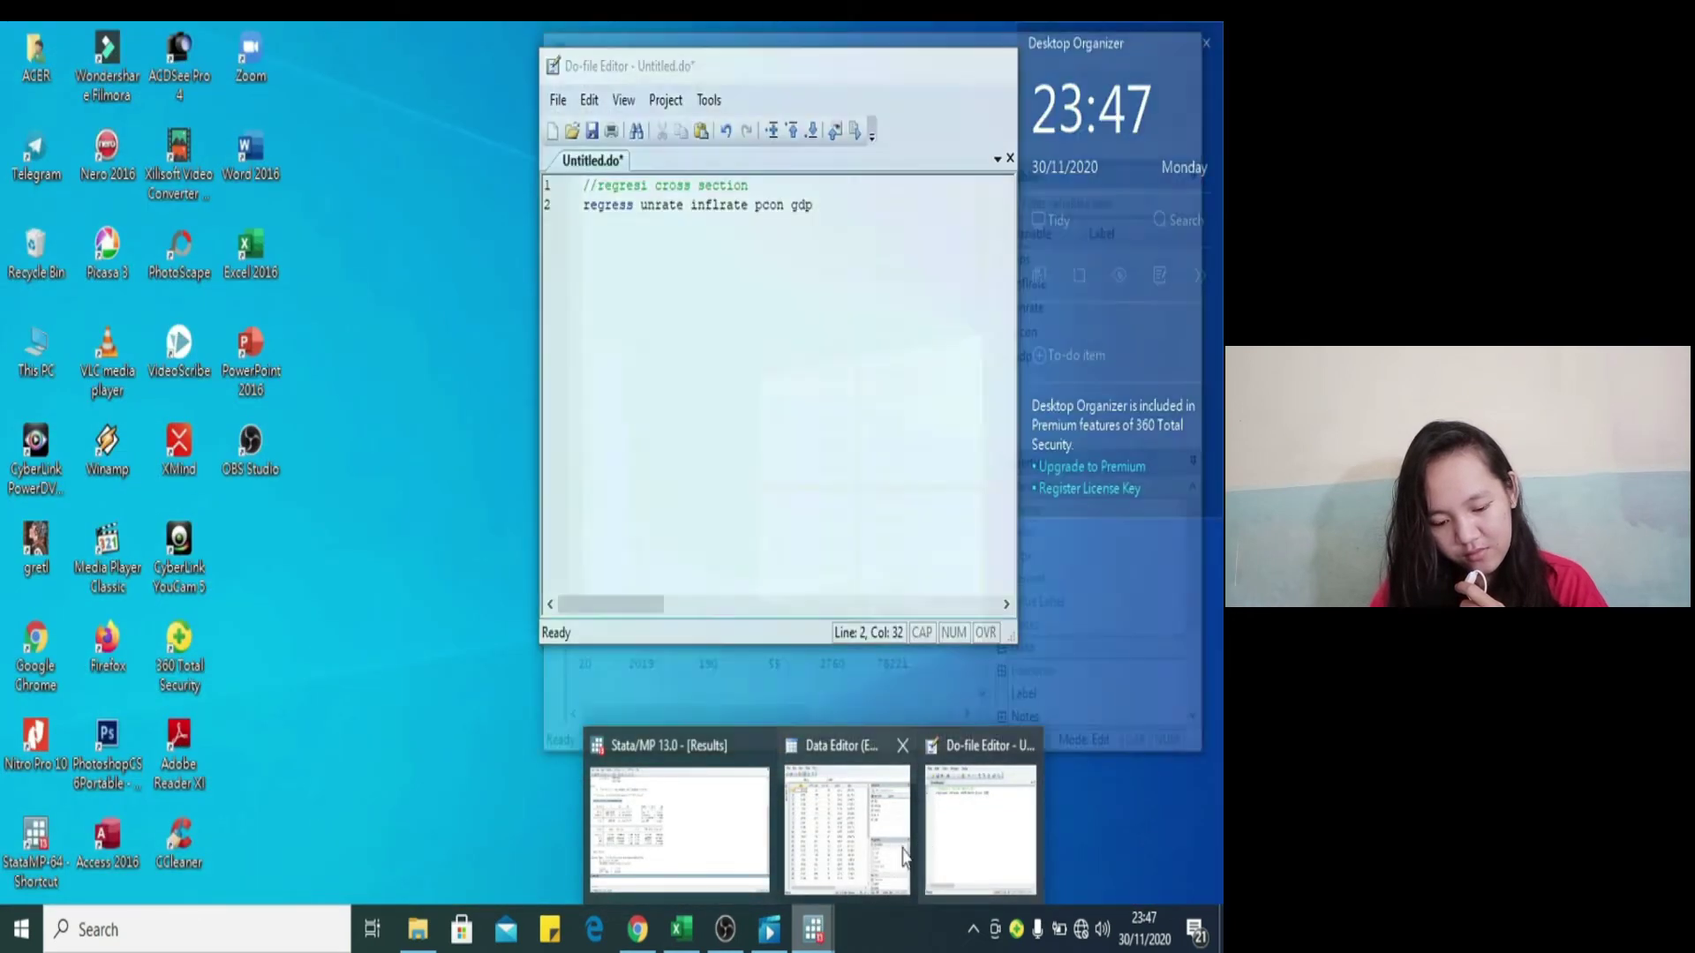
pyautogui.click(852, 856)
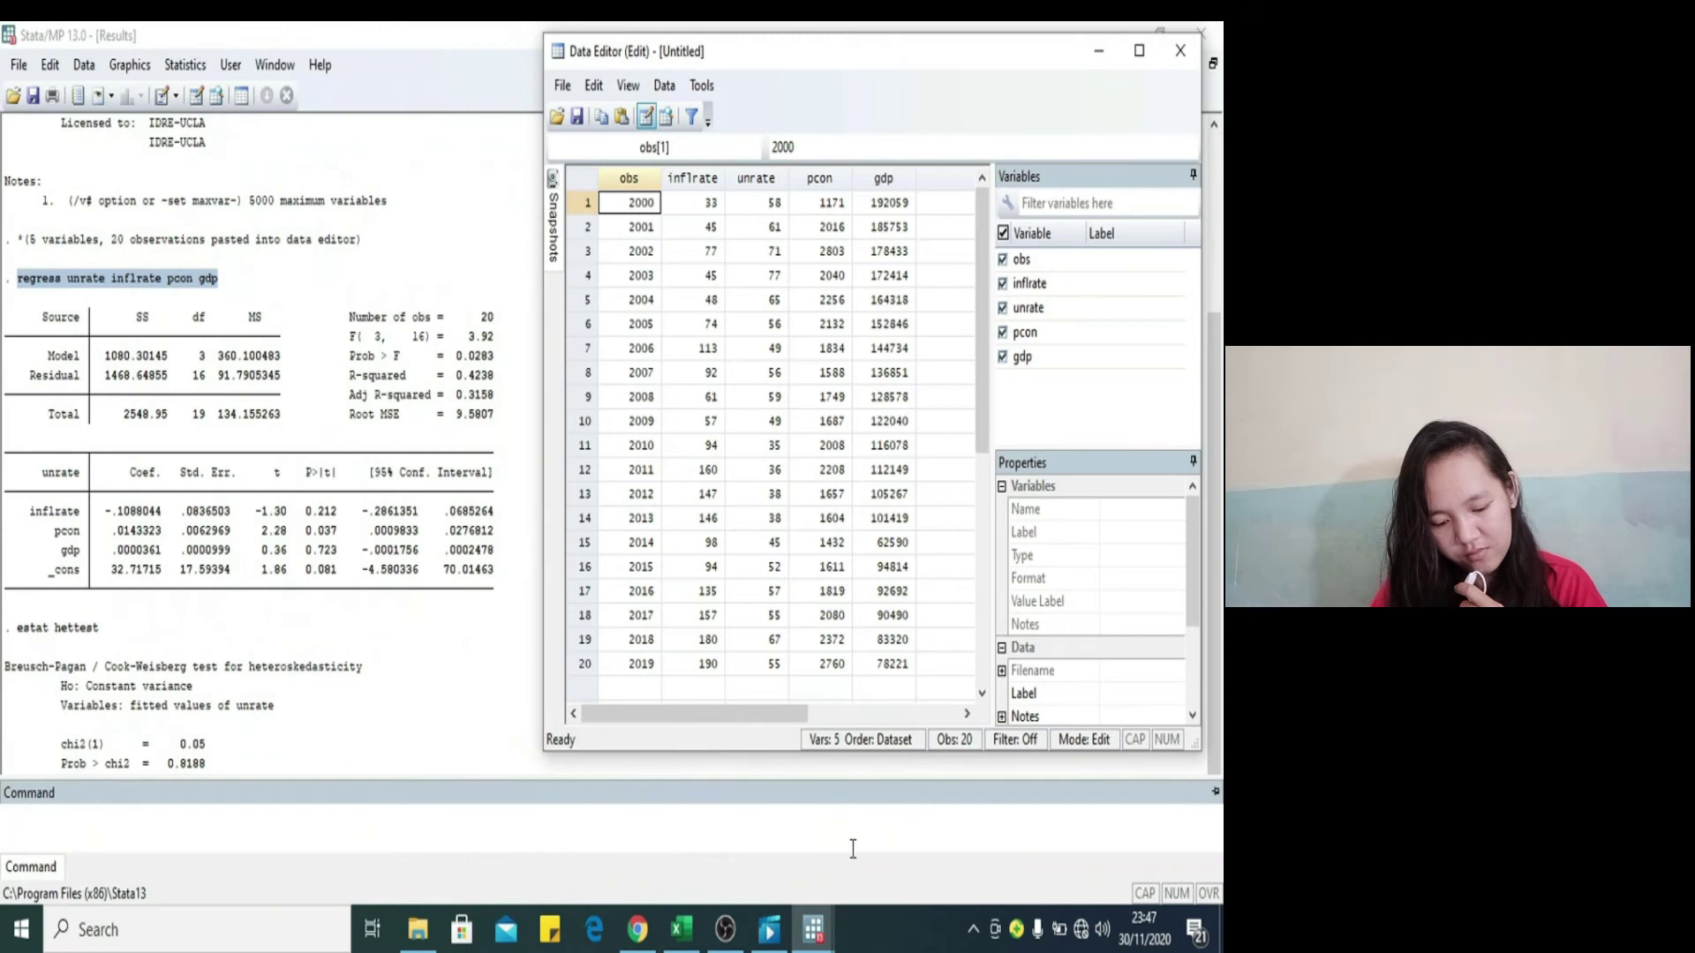
pyautogui.moveTo(814, 934)
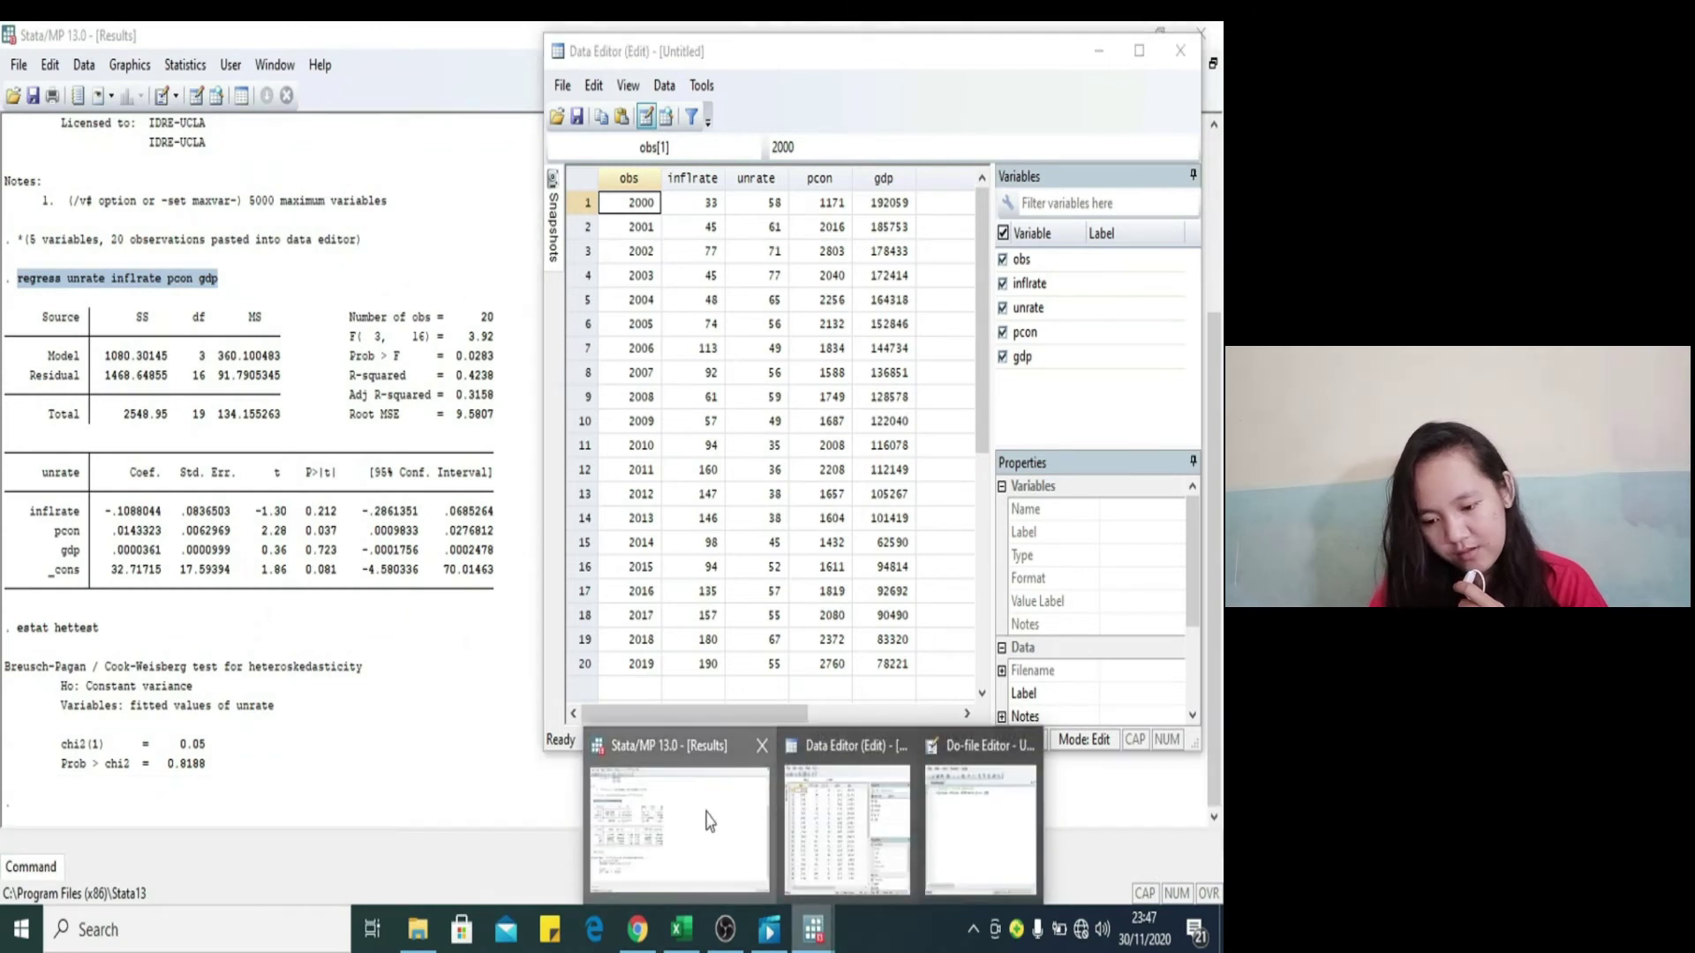
pyautogui.click(678, 821)
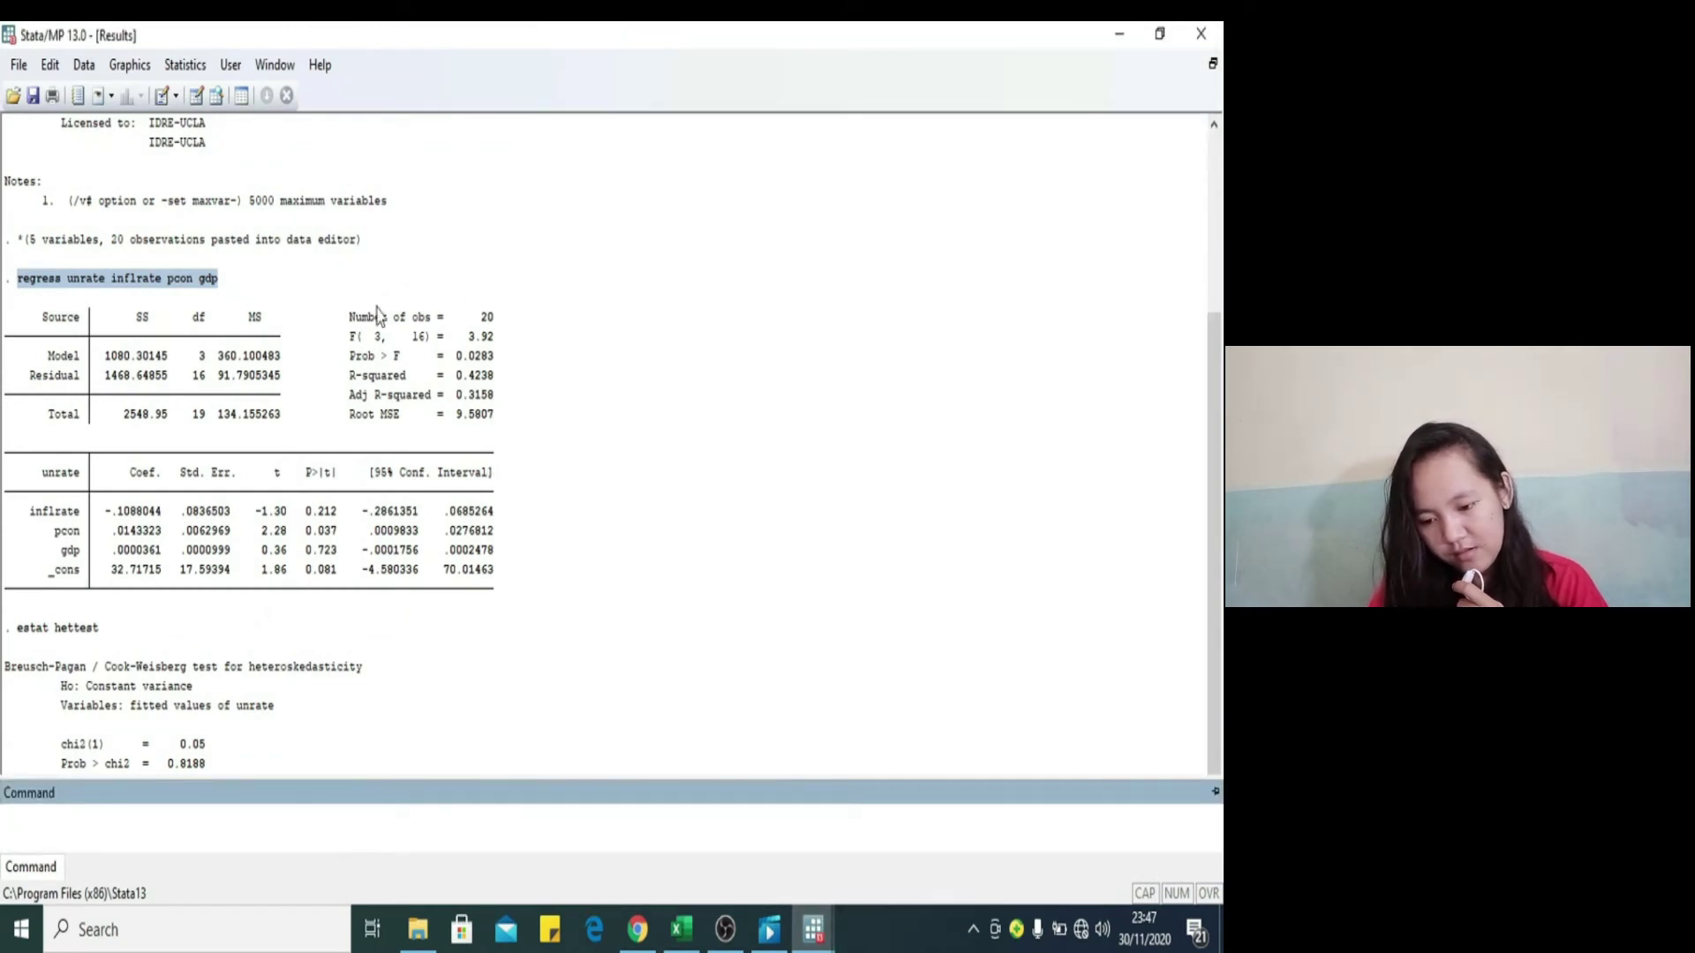
# Step: Run the heteroskedasticity test on the regression's fitted values using the N*R2 version of the score test
pyautogui.click(194, 70)
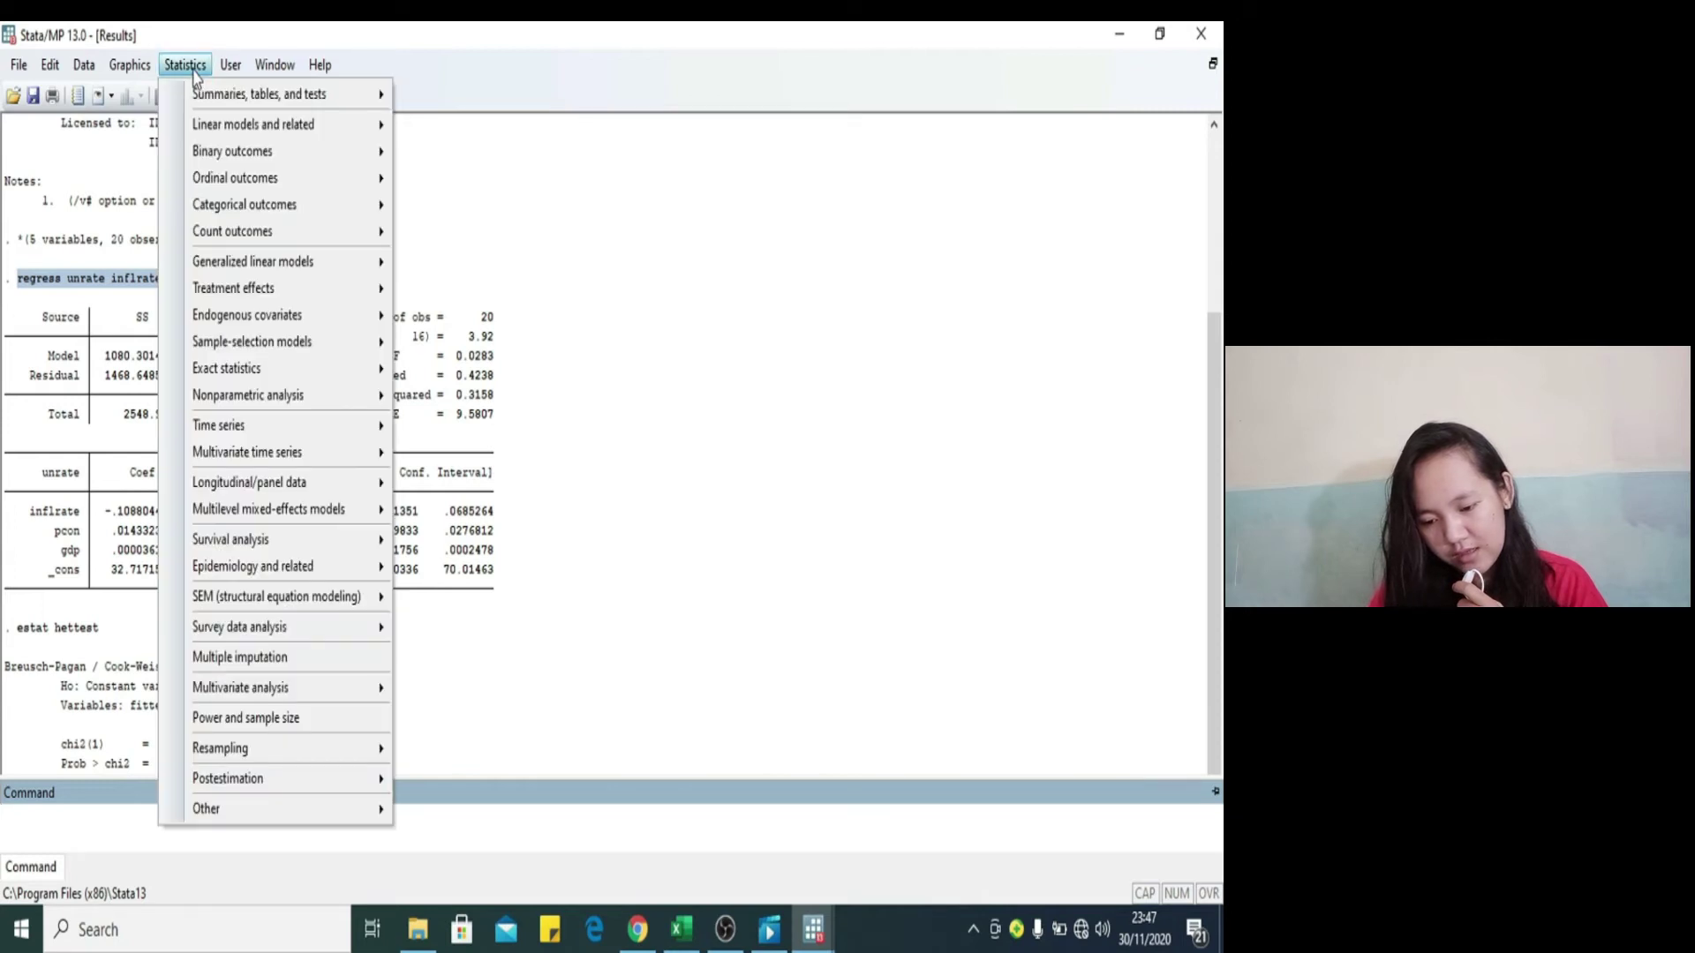
pyautogui.moveTo(270, 128)
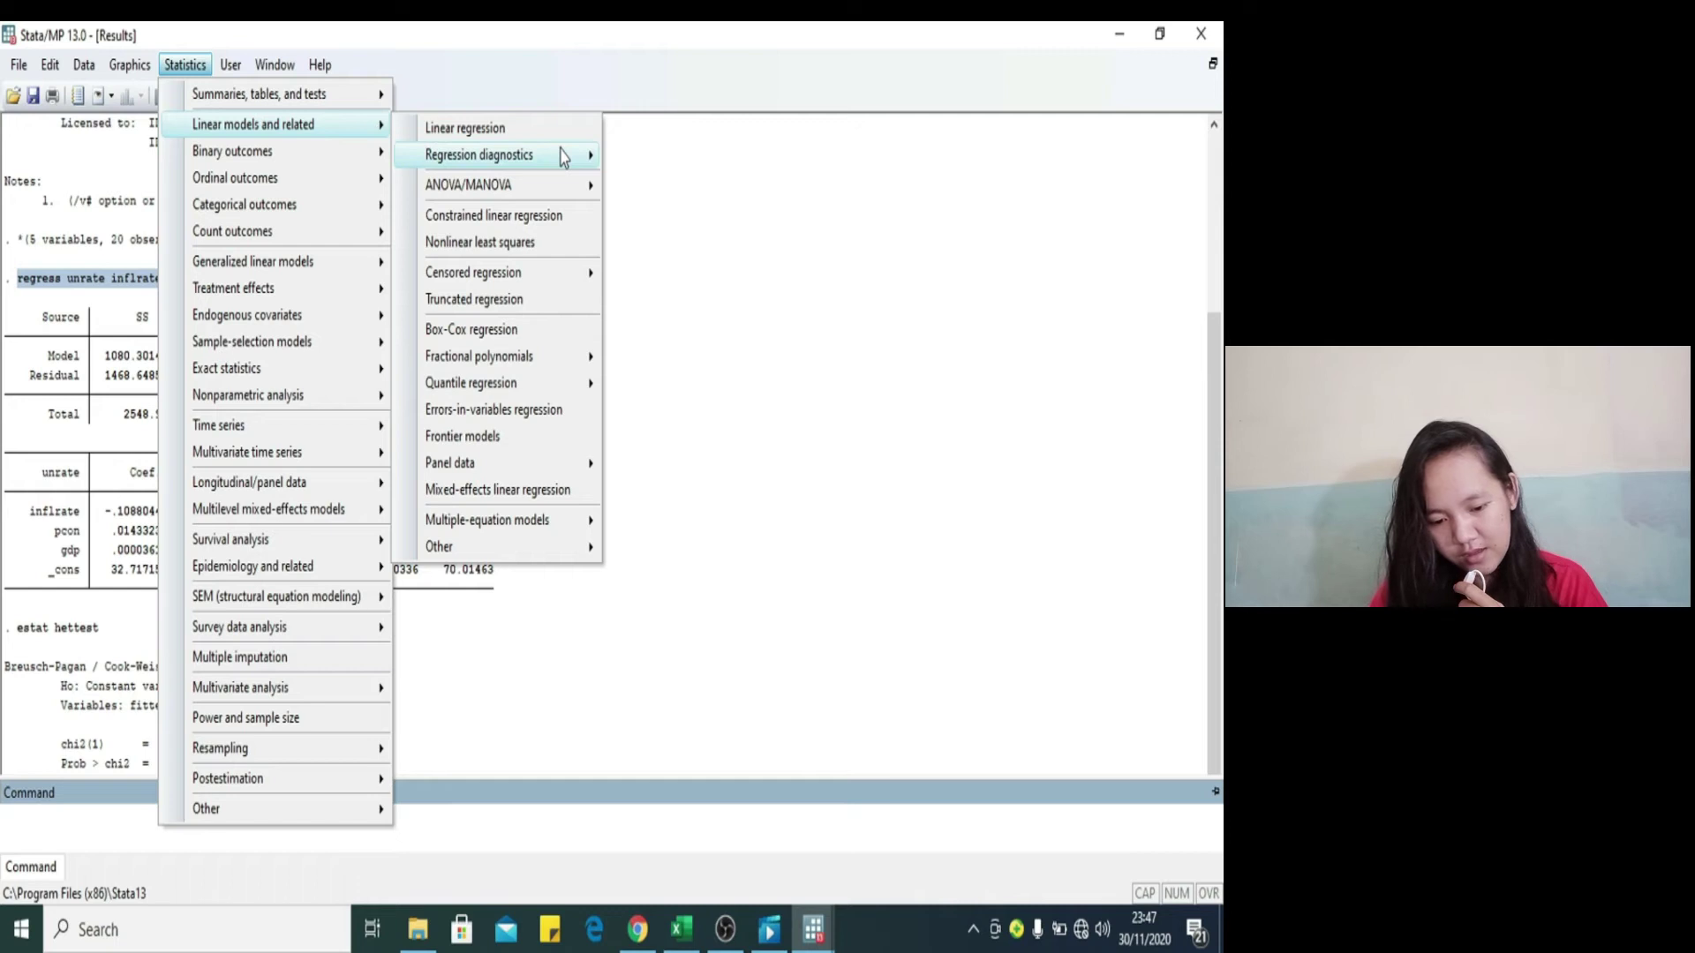
pyautogui.moveTo(581, 159)
pyautogui.click(666, 163)
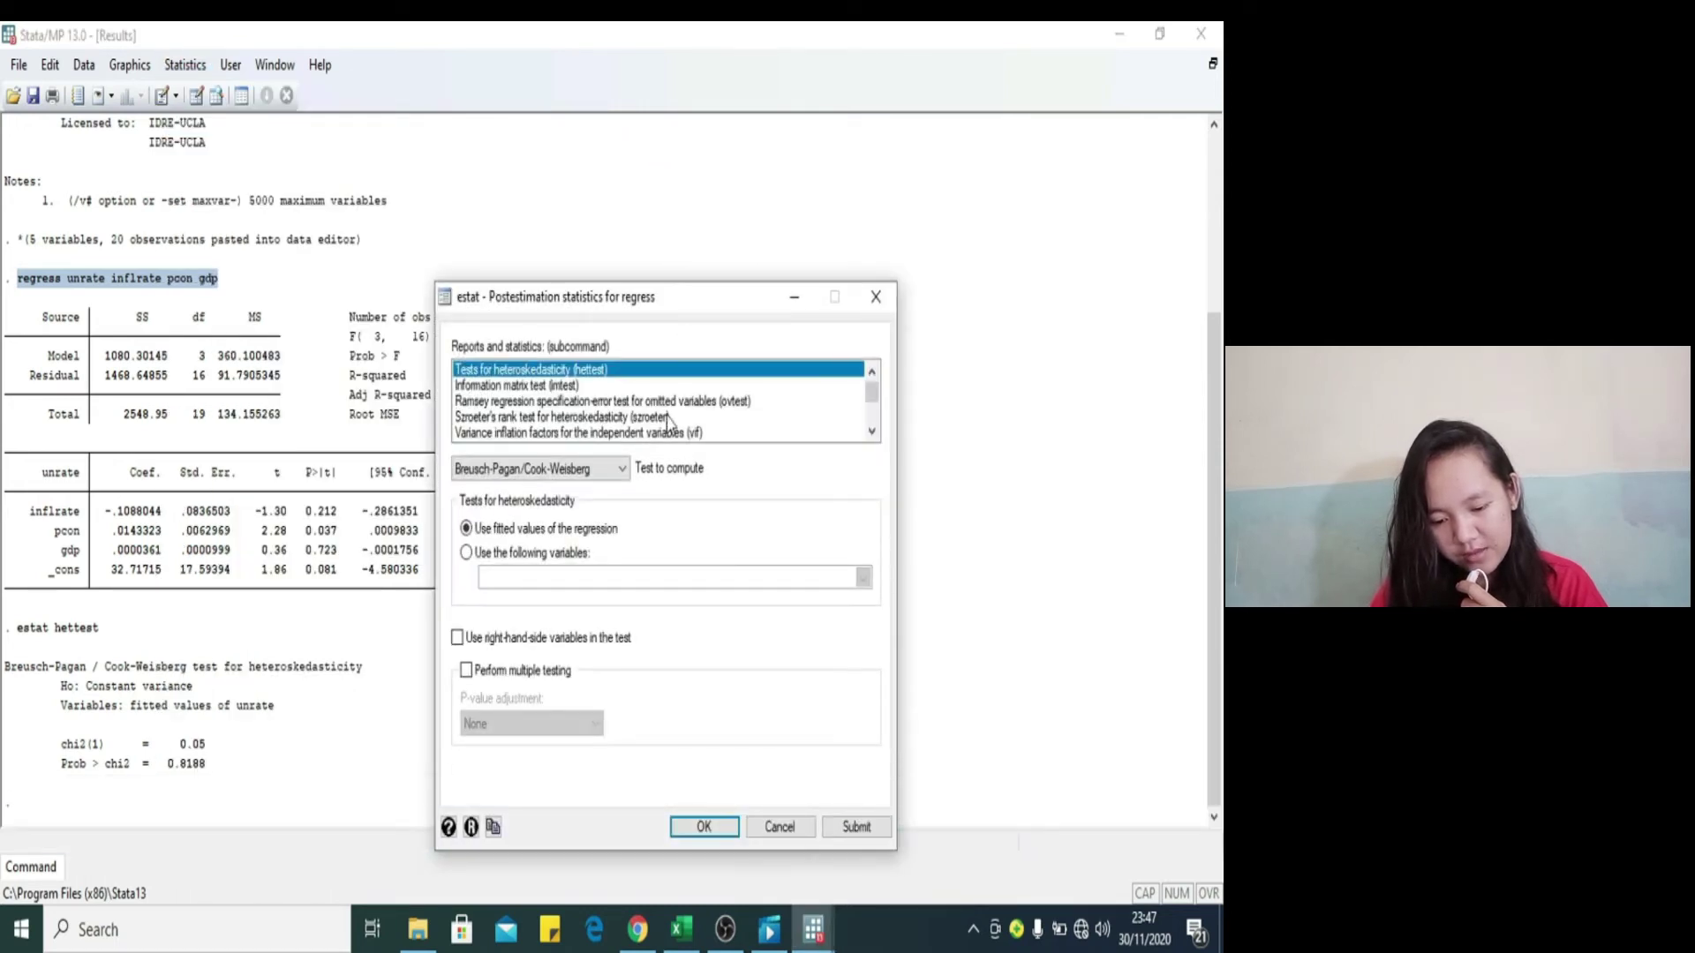
pyautogui.click(623, 471)
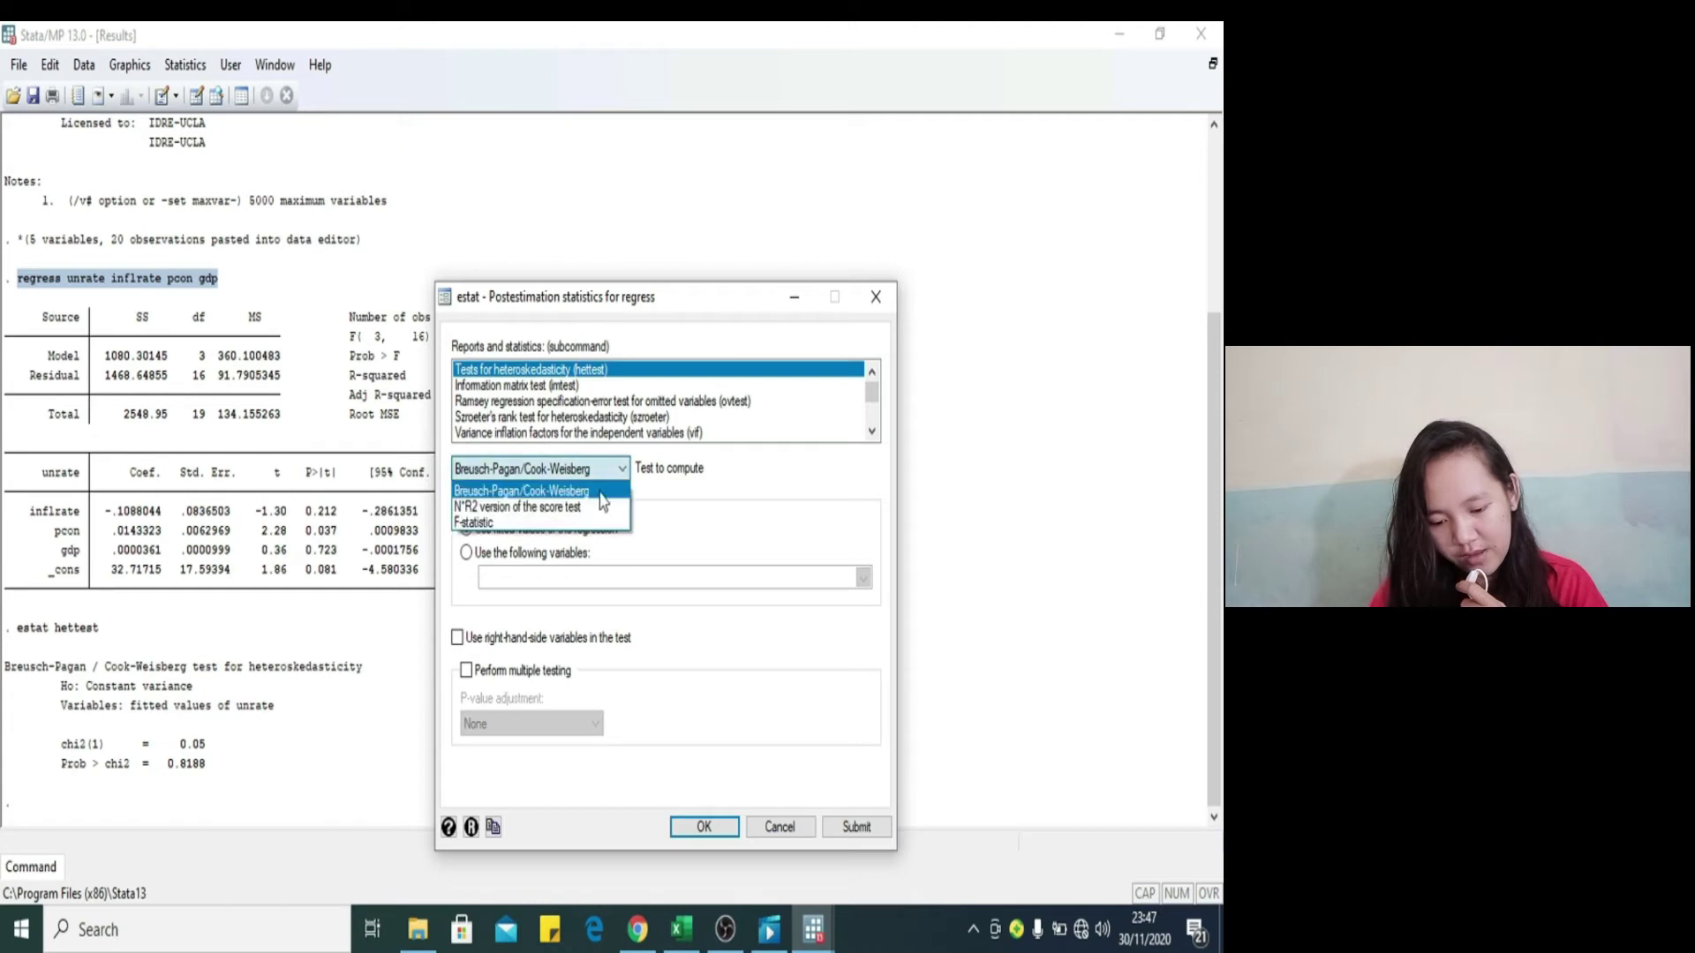
pyautogui.click(567, 508)
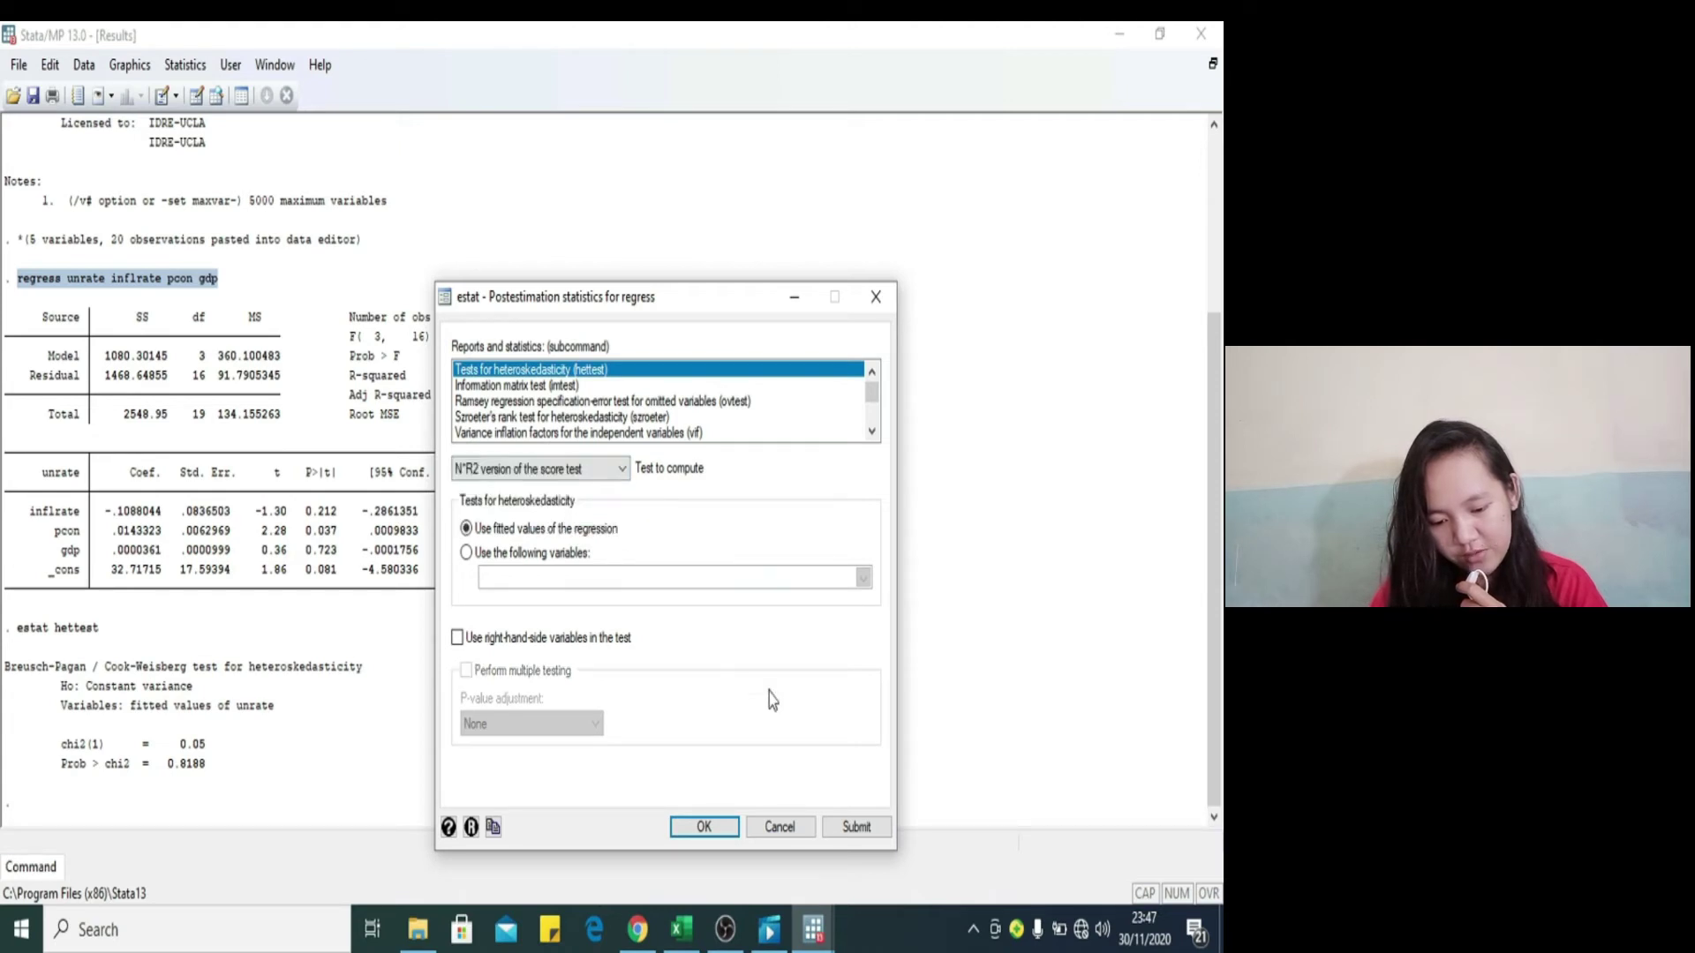
pyautogui.click(869, 831)
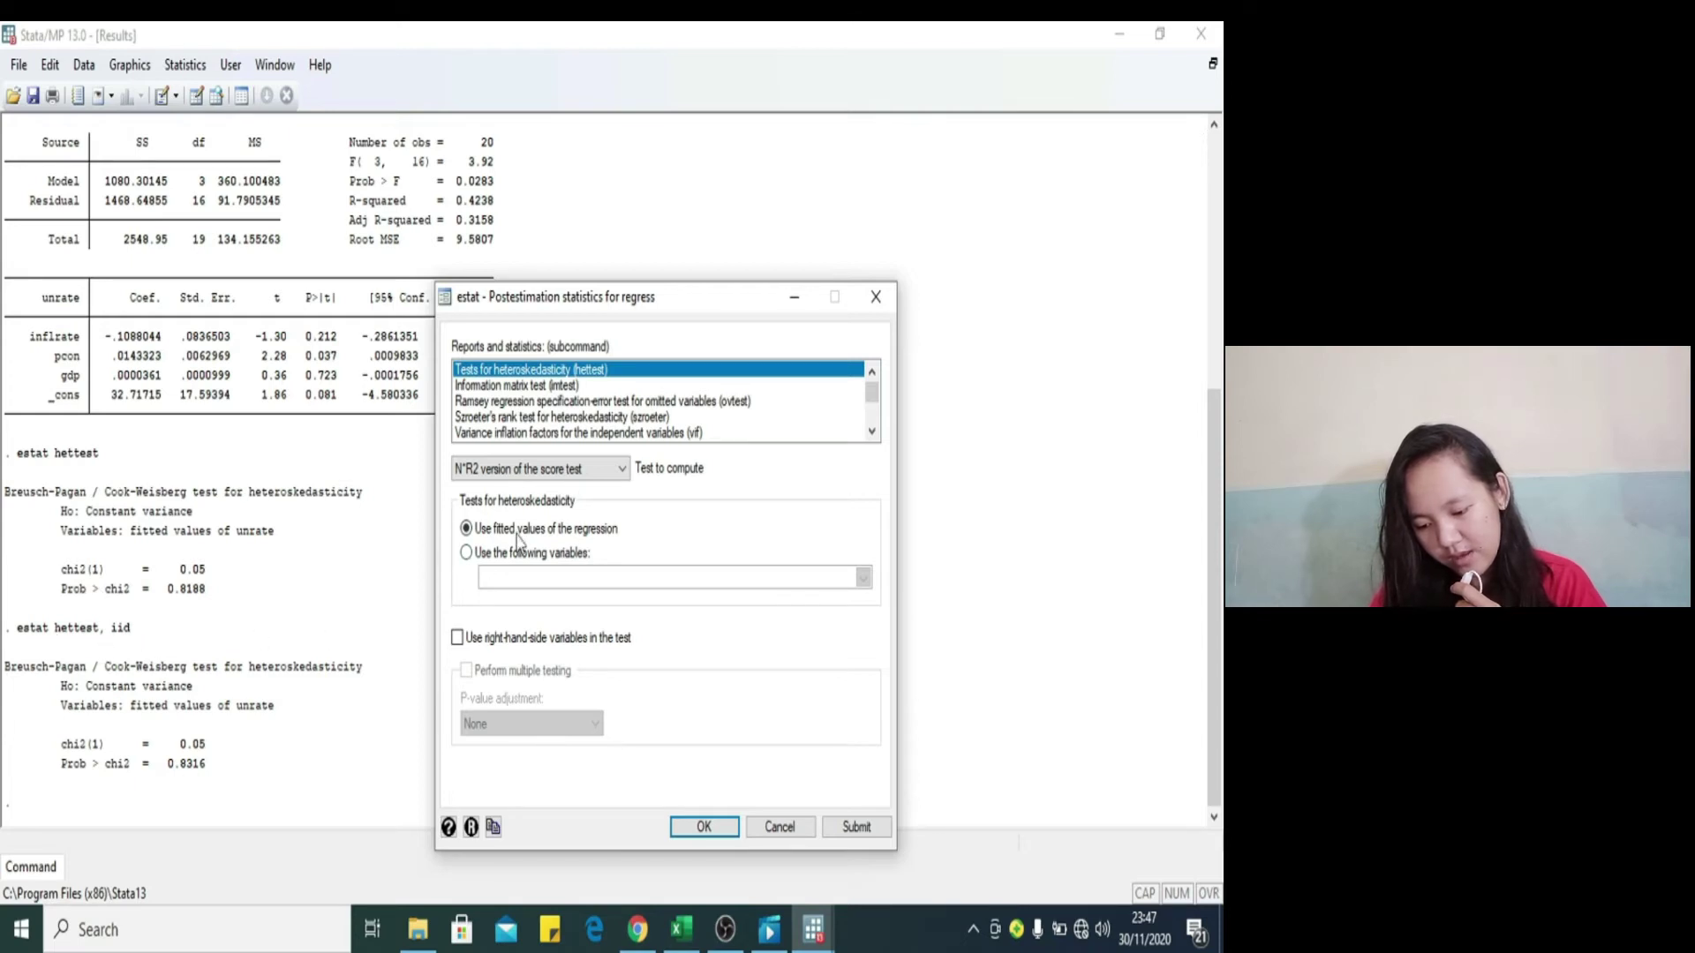
# Step: Change the heteroskedasticity test to the F-statistic version, run it and close the postestimation dialog
pyautogui.click(621, 469)
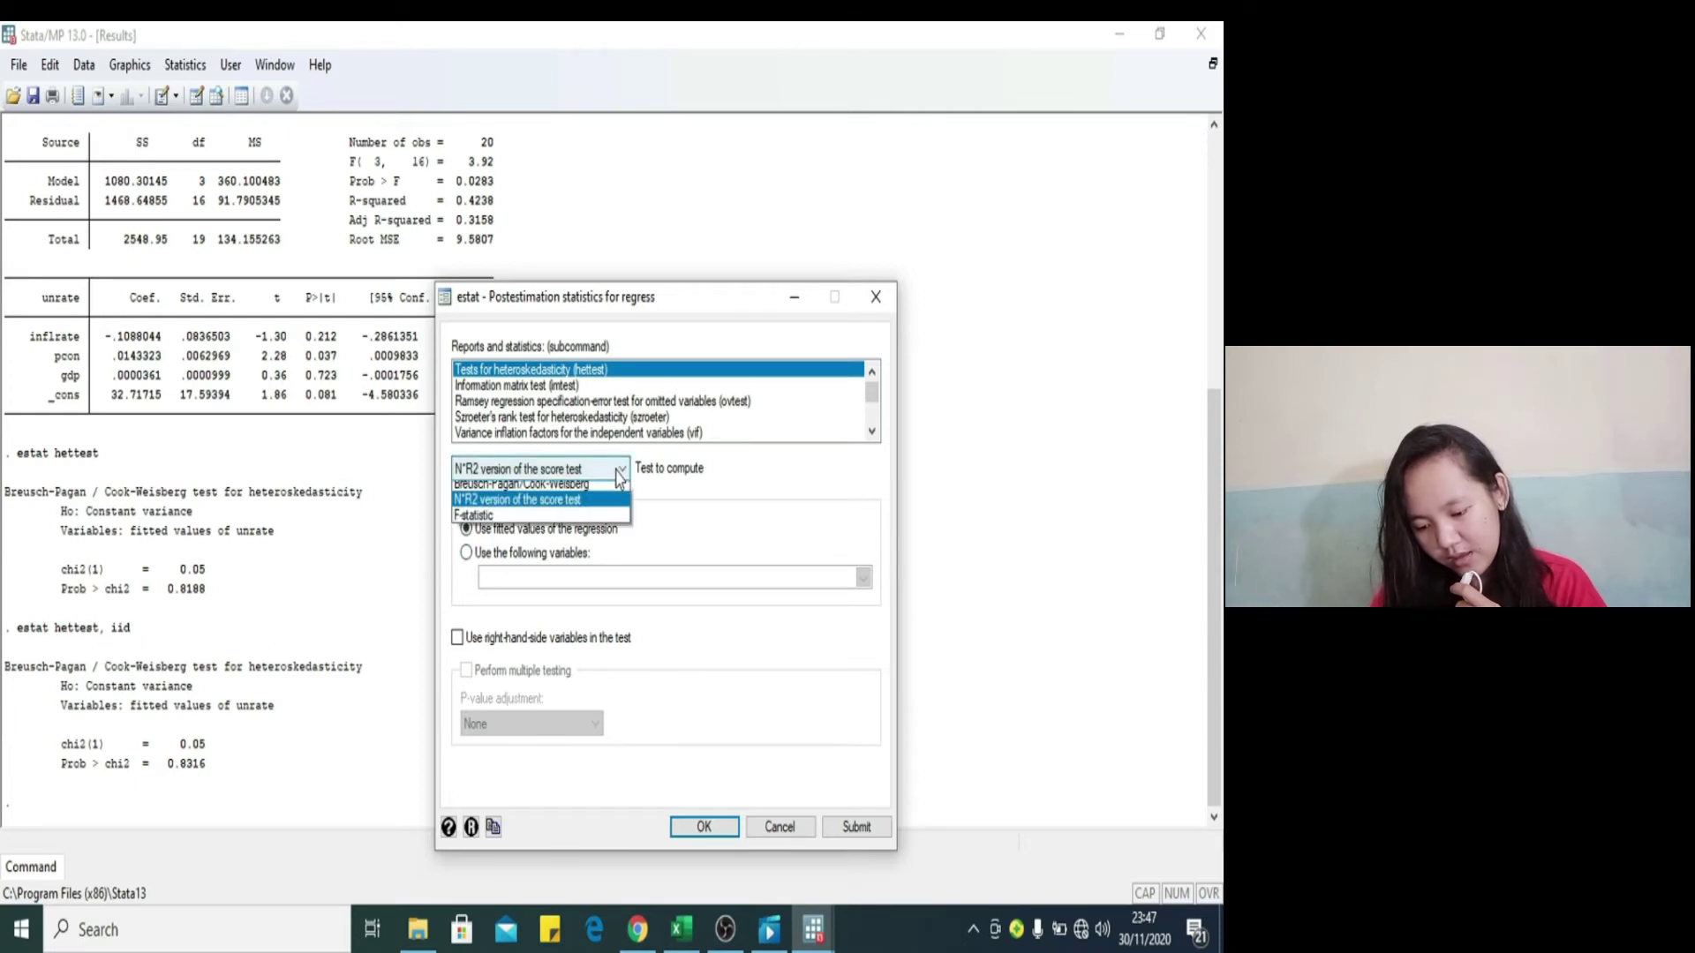
pyautogui.click(552, 524)
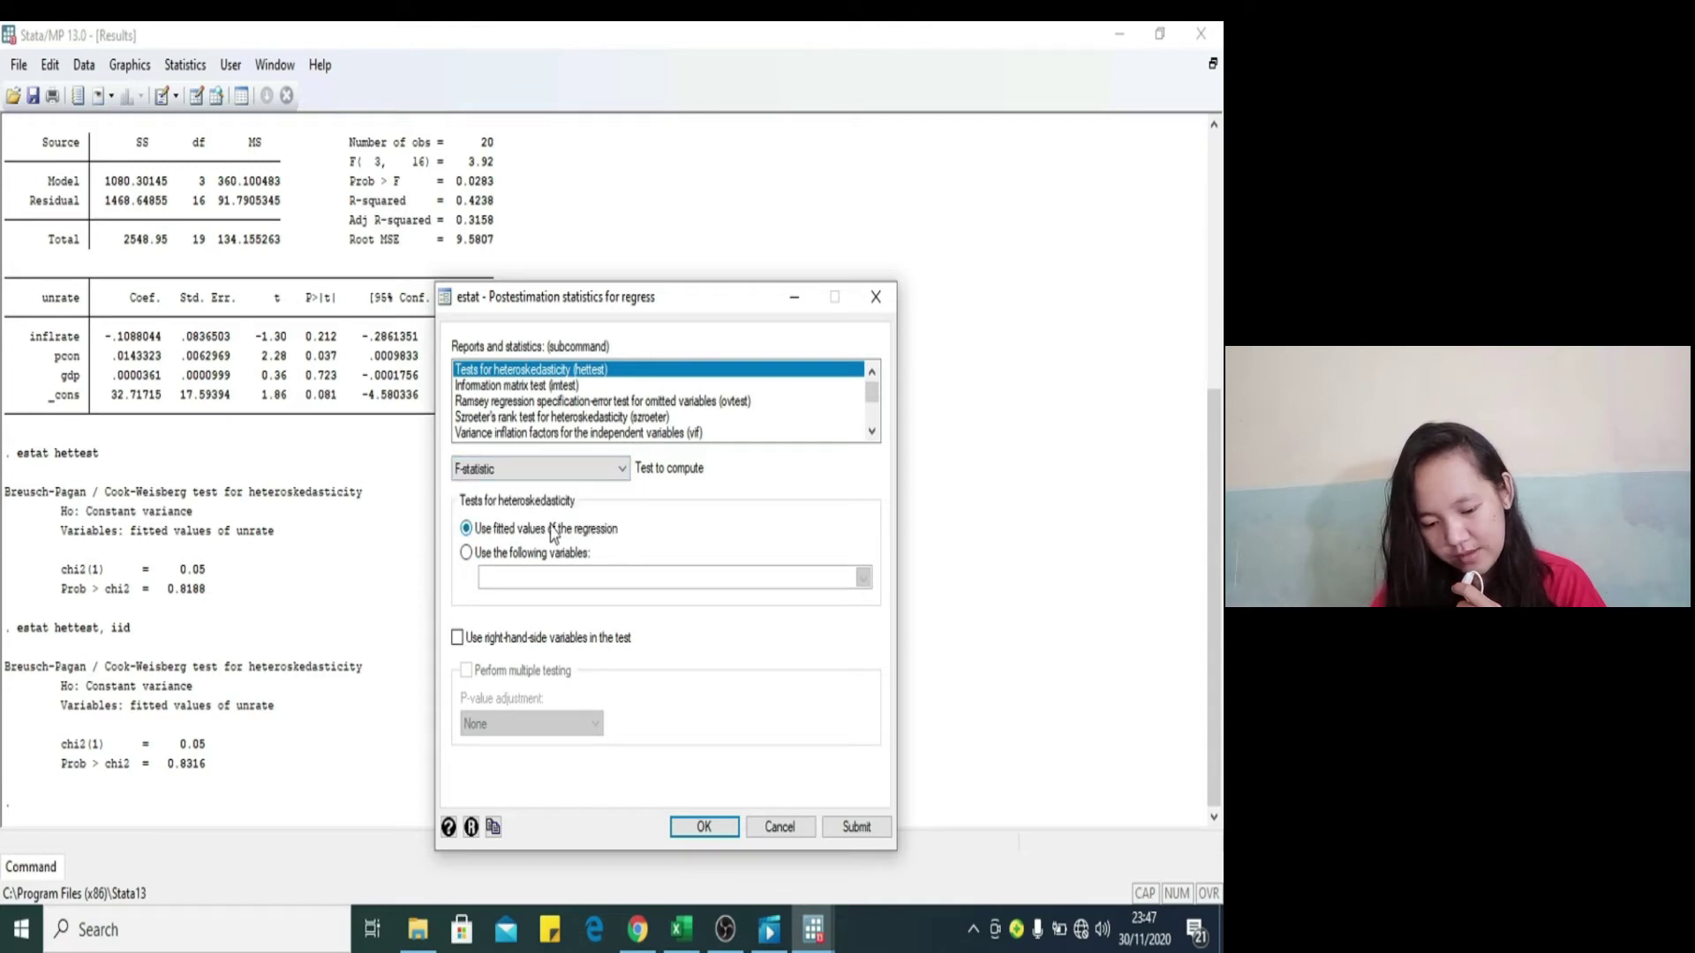
pyautogui.click(705, 827)
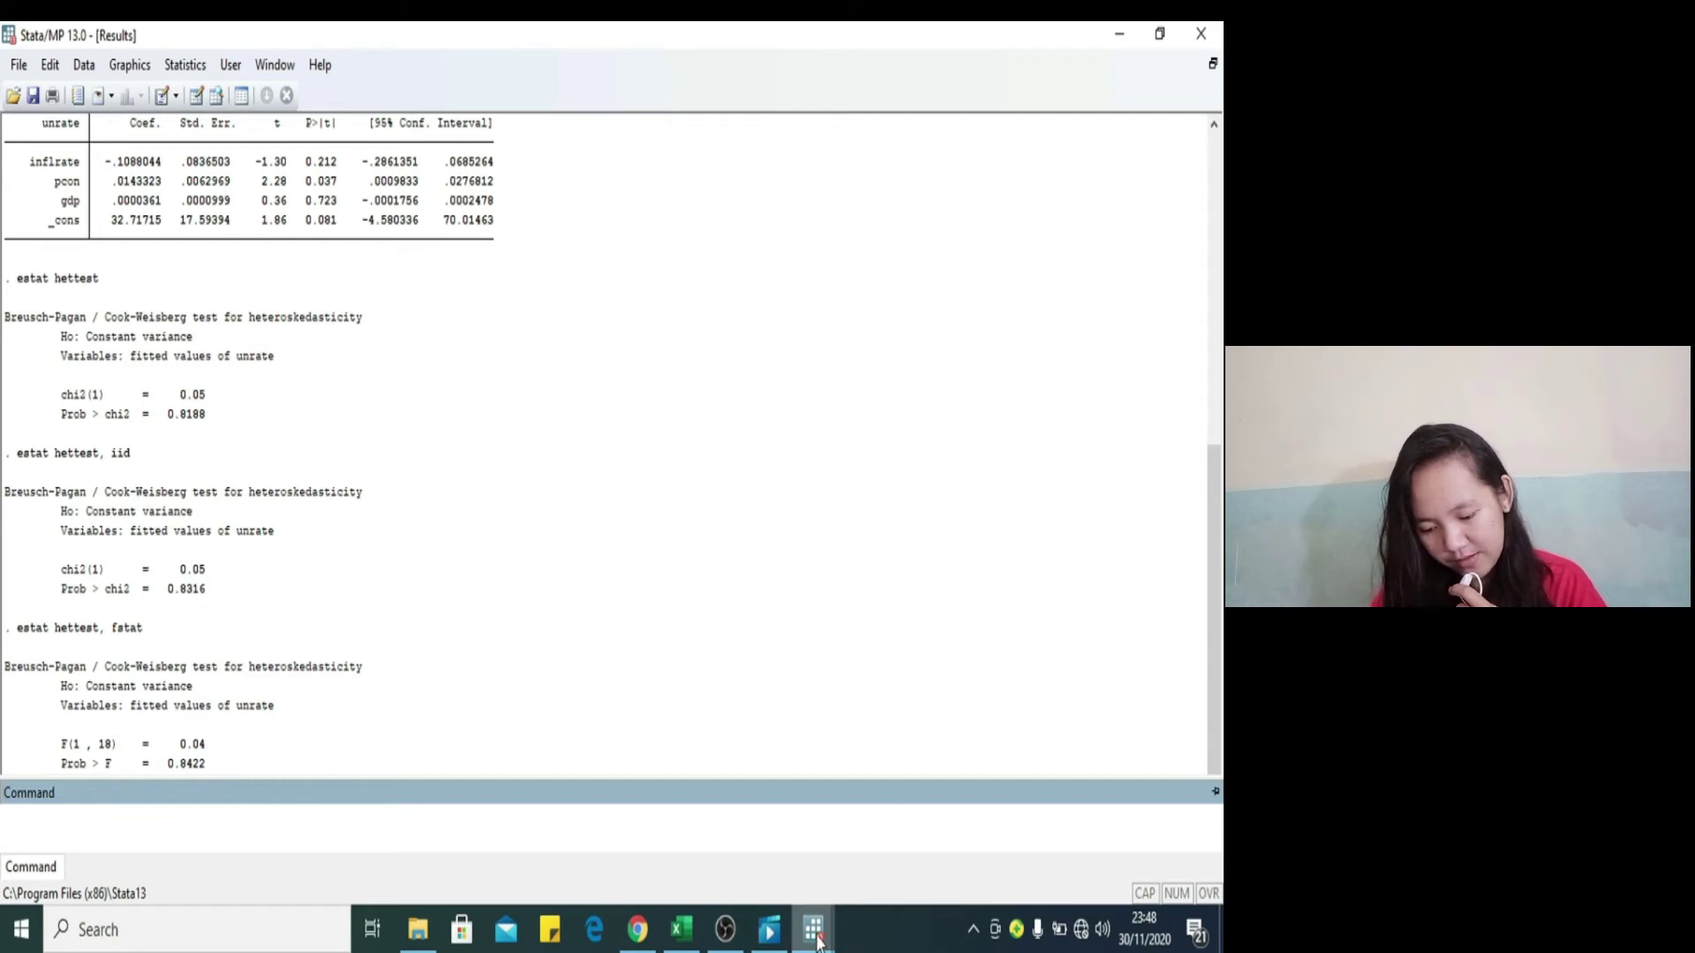
# Step: Leave a blank line below the regress command in the do-file and begin a "//" comment on line 4
pyautogui.moveTo(817, 941)
pyautogui.click(955, 838)
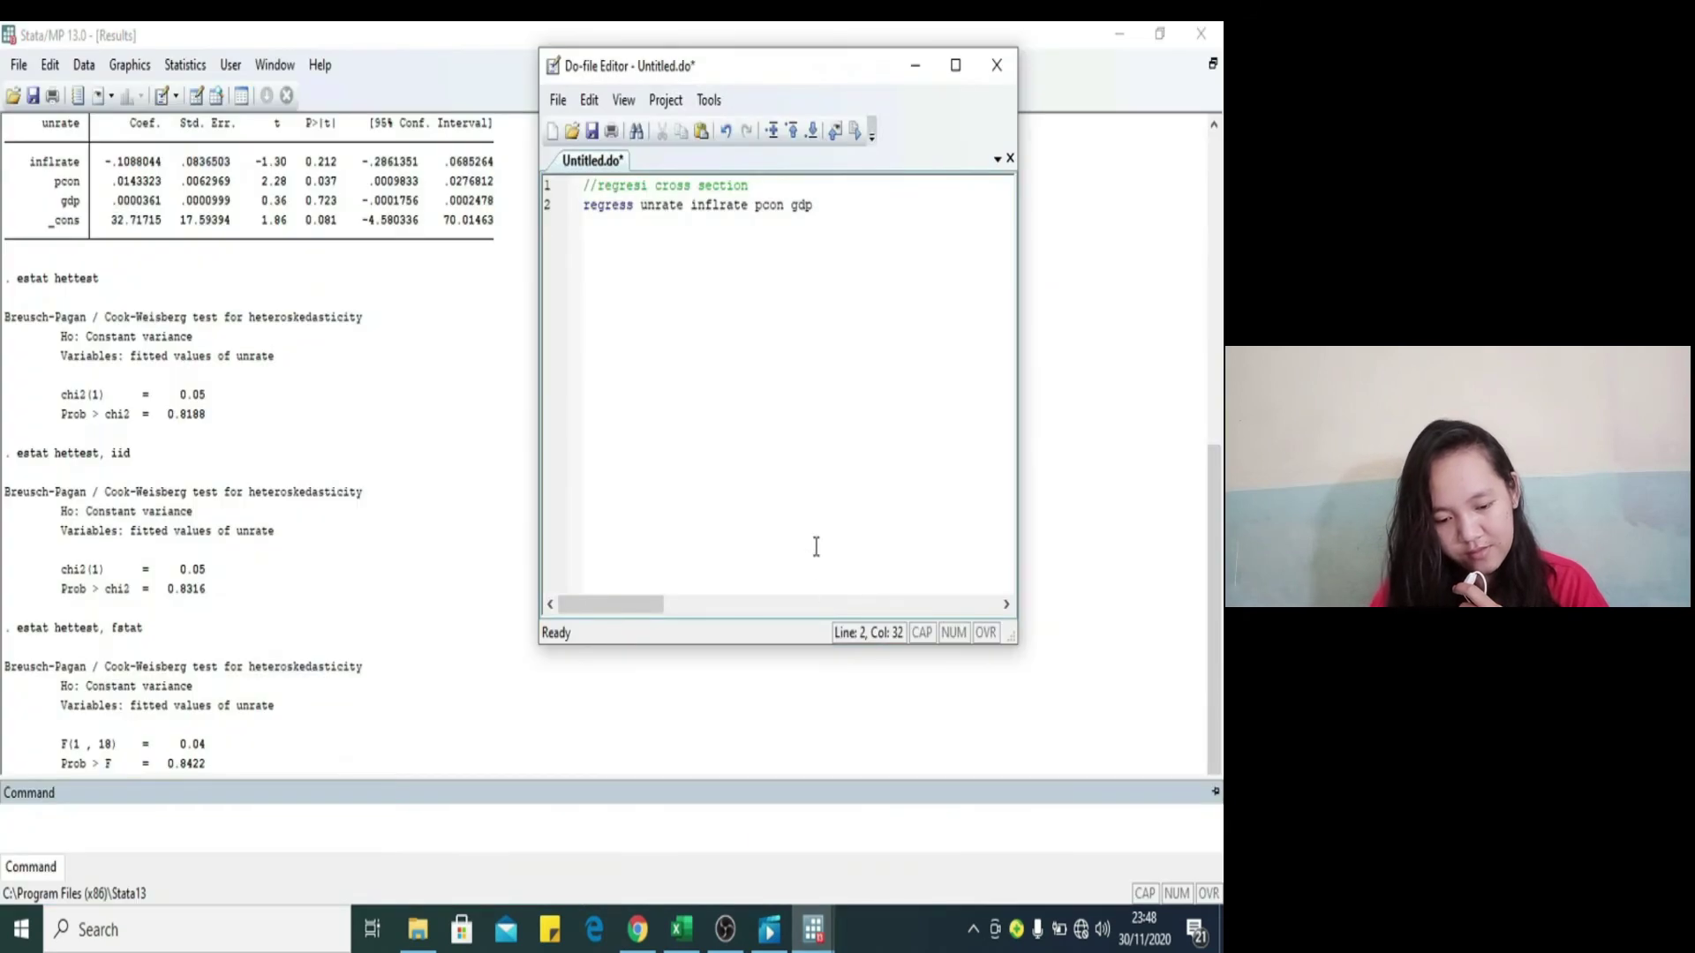
pyautogui.press('Return')
pyautogui.press('Return')
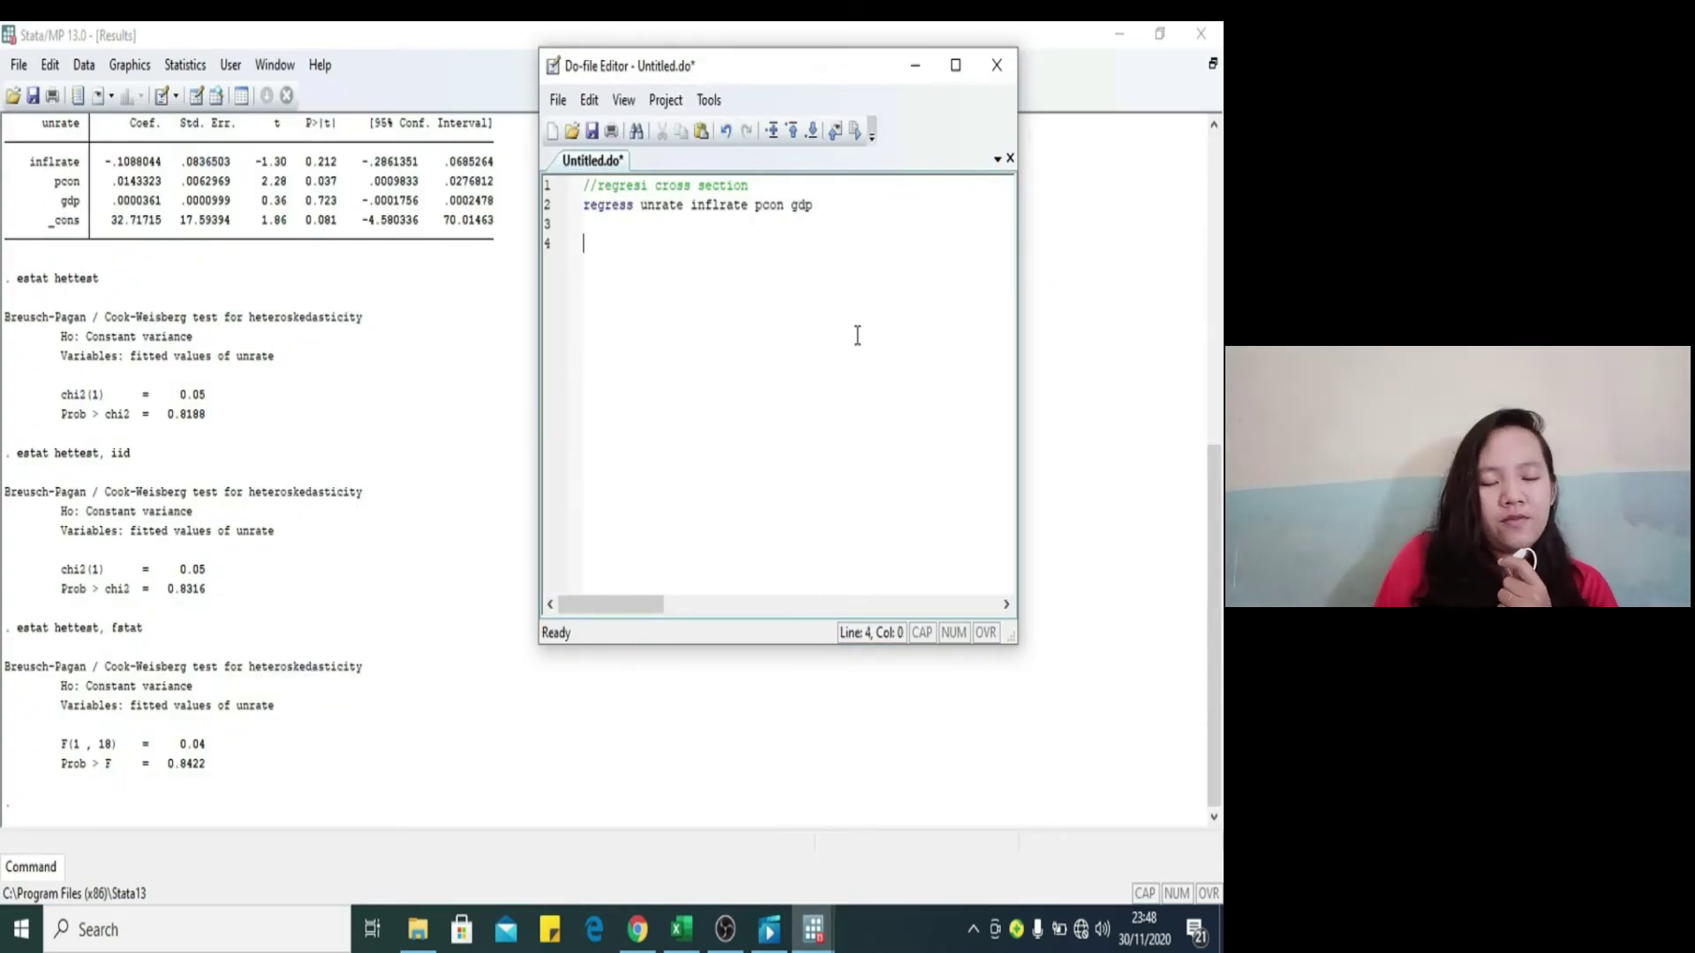
pyautogui.write('//')
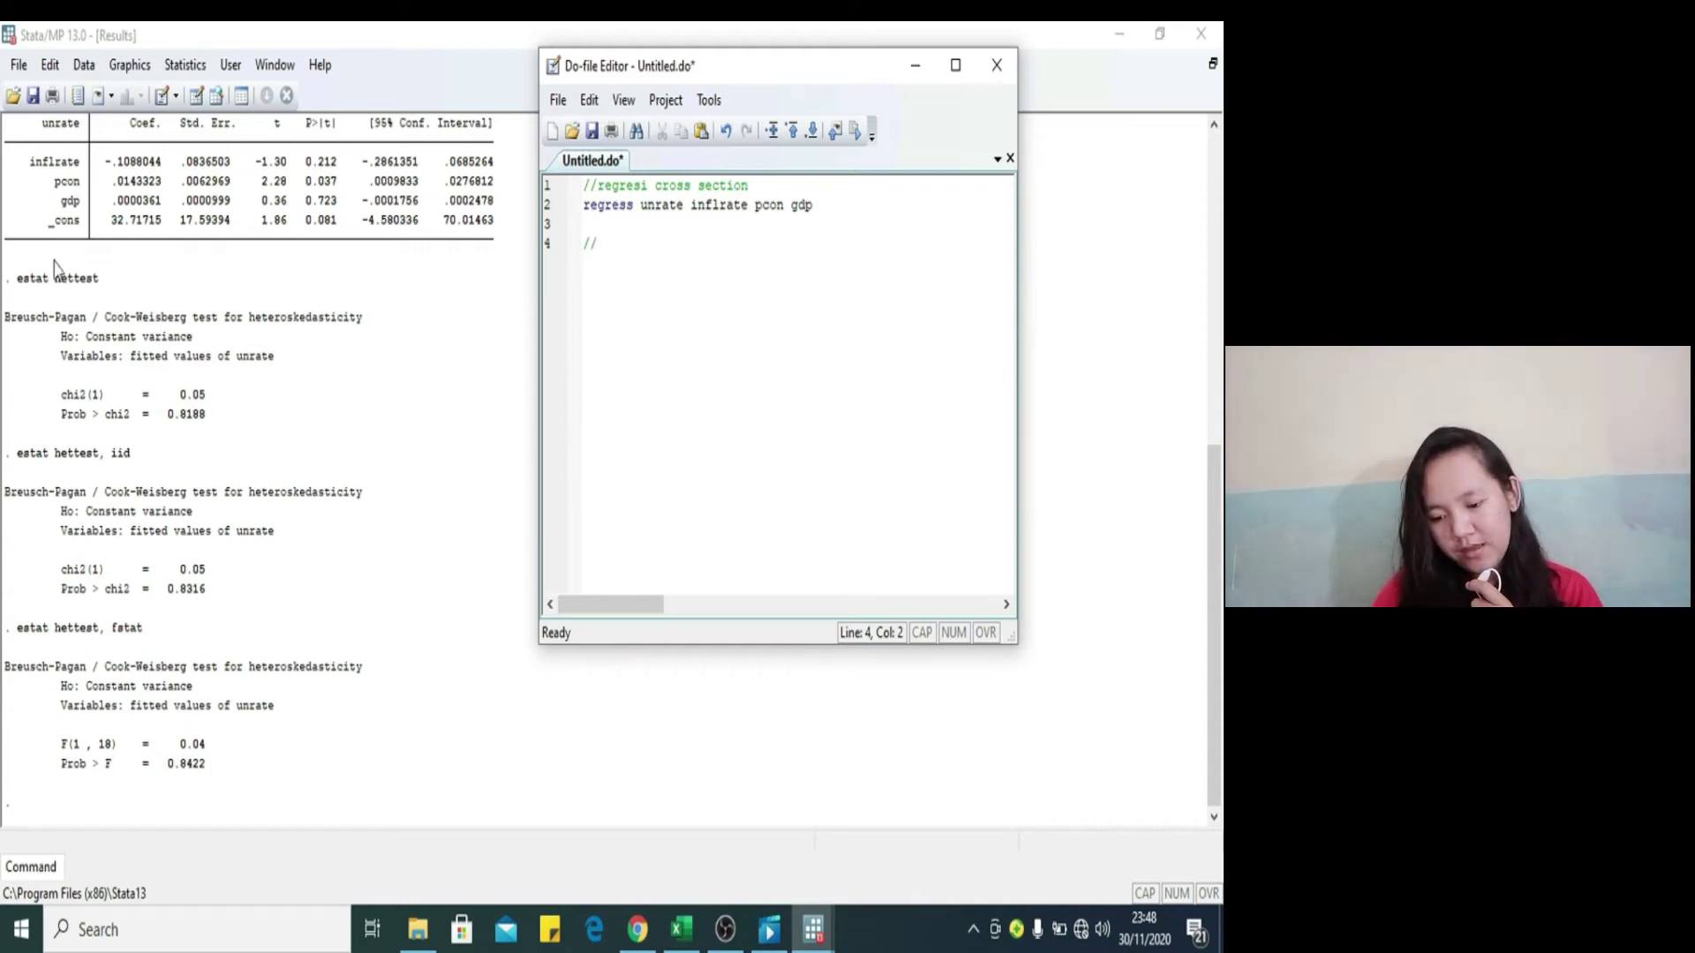
# Step: Copy the command "estat hettest" from the results into line 5 of the do-file
pyautogui.moveTo(19, 285); pyautogui.dragTo(95, 289)
pyautogui.hotkey('ctrl', 'c')
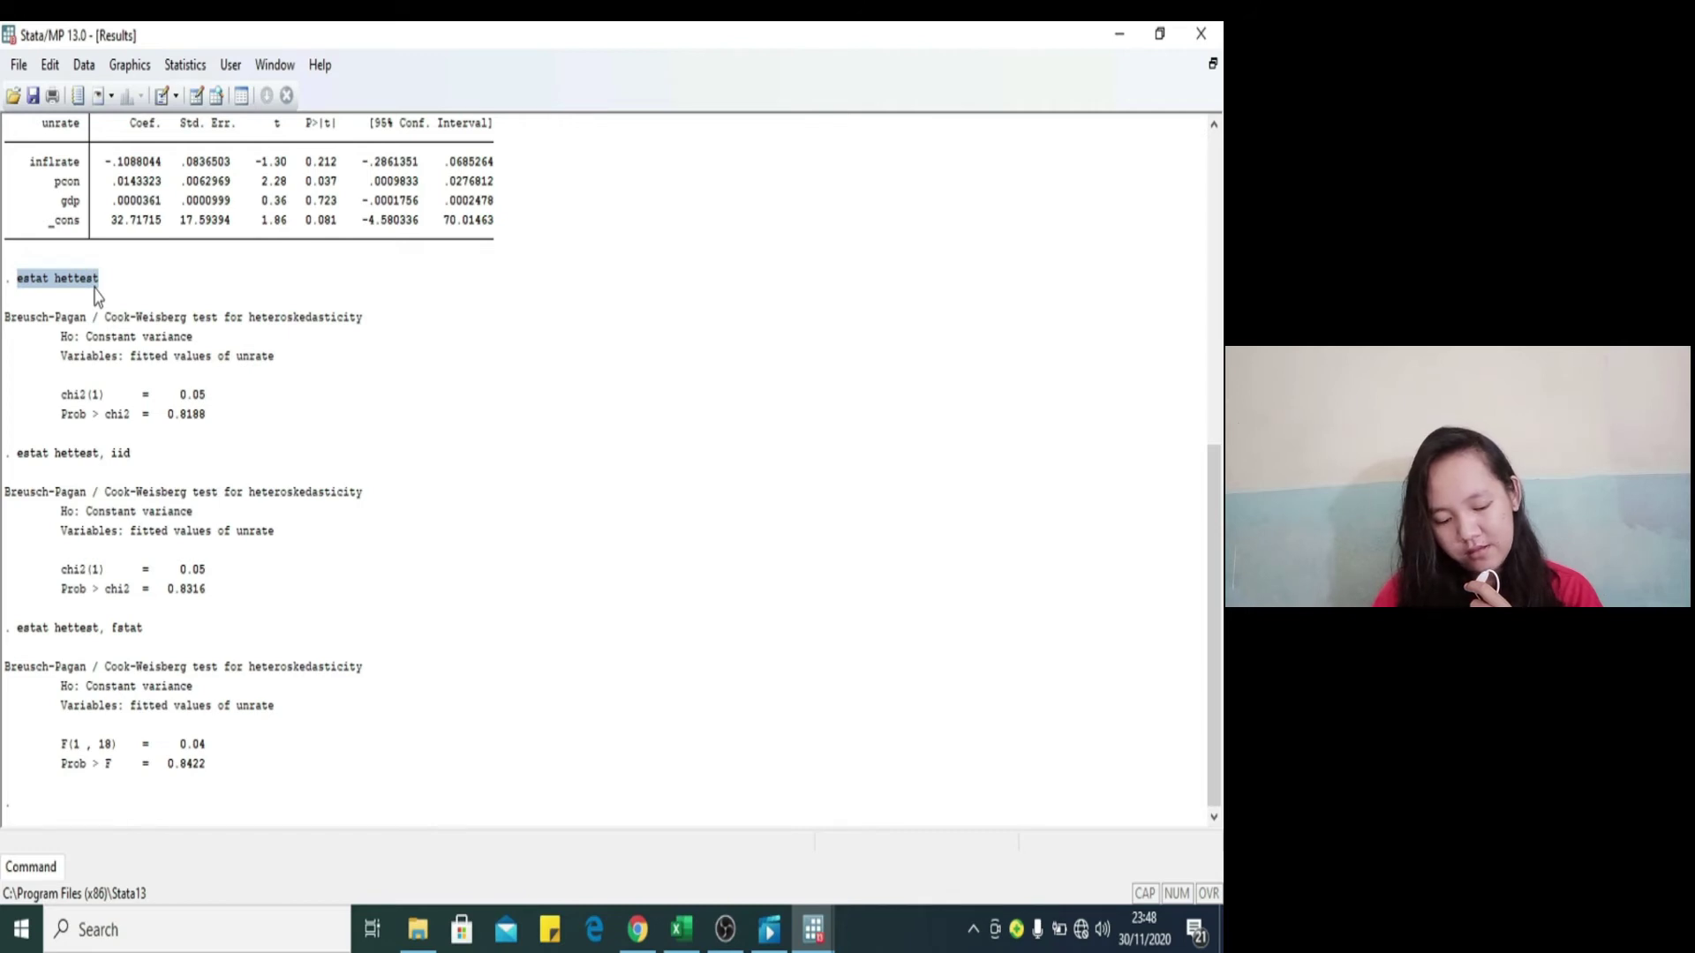
pyautogui.click(815, 934)
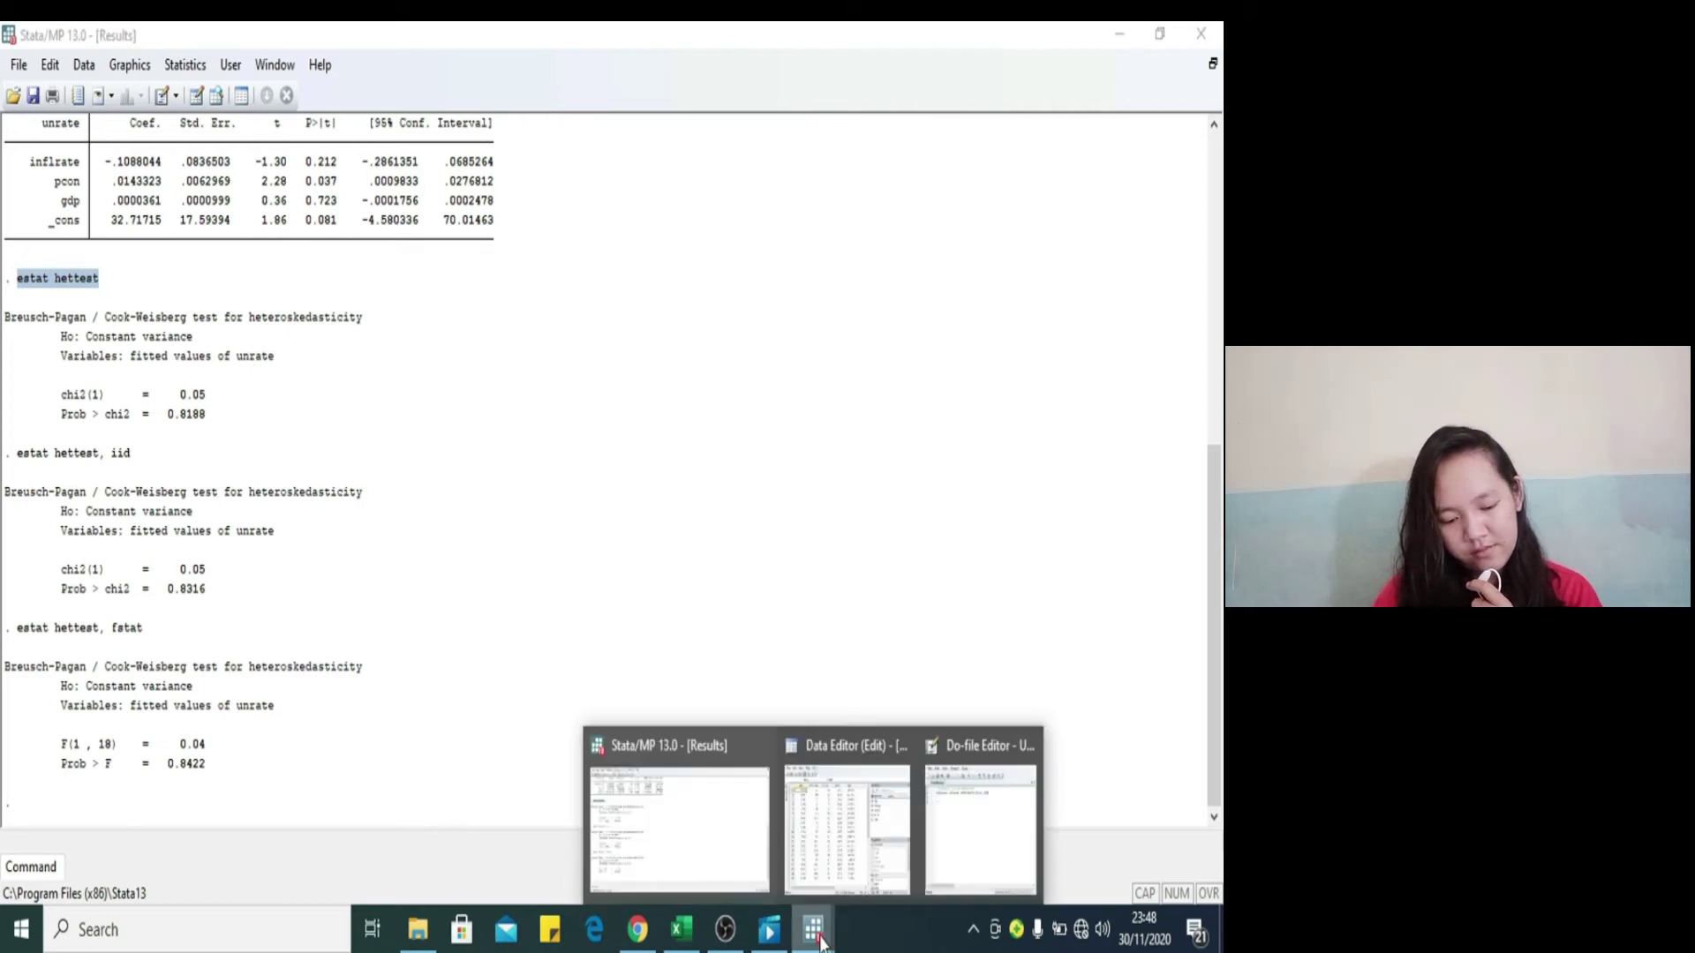
pyautogui.click(938, 810)
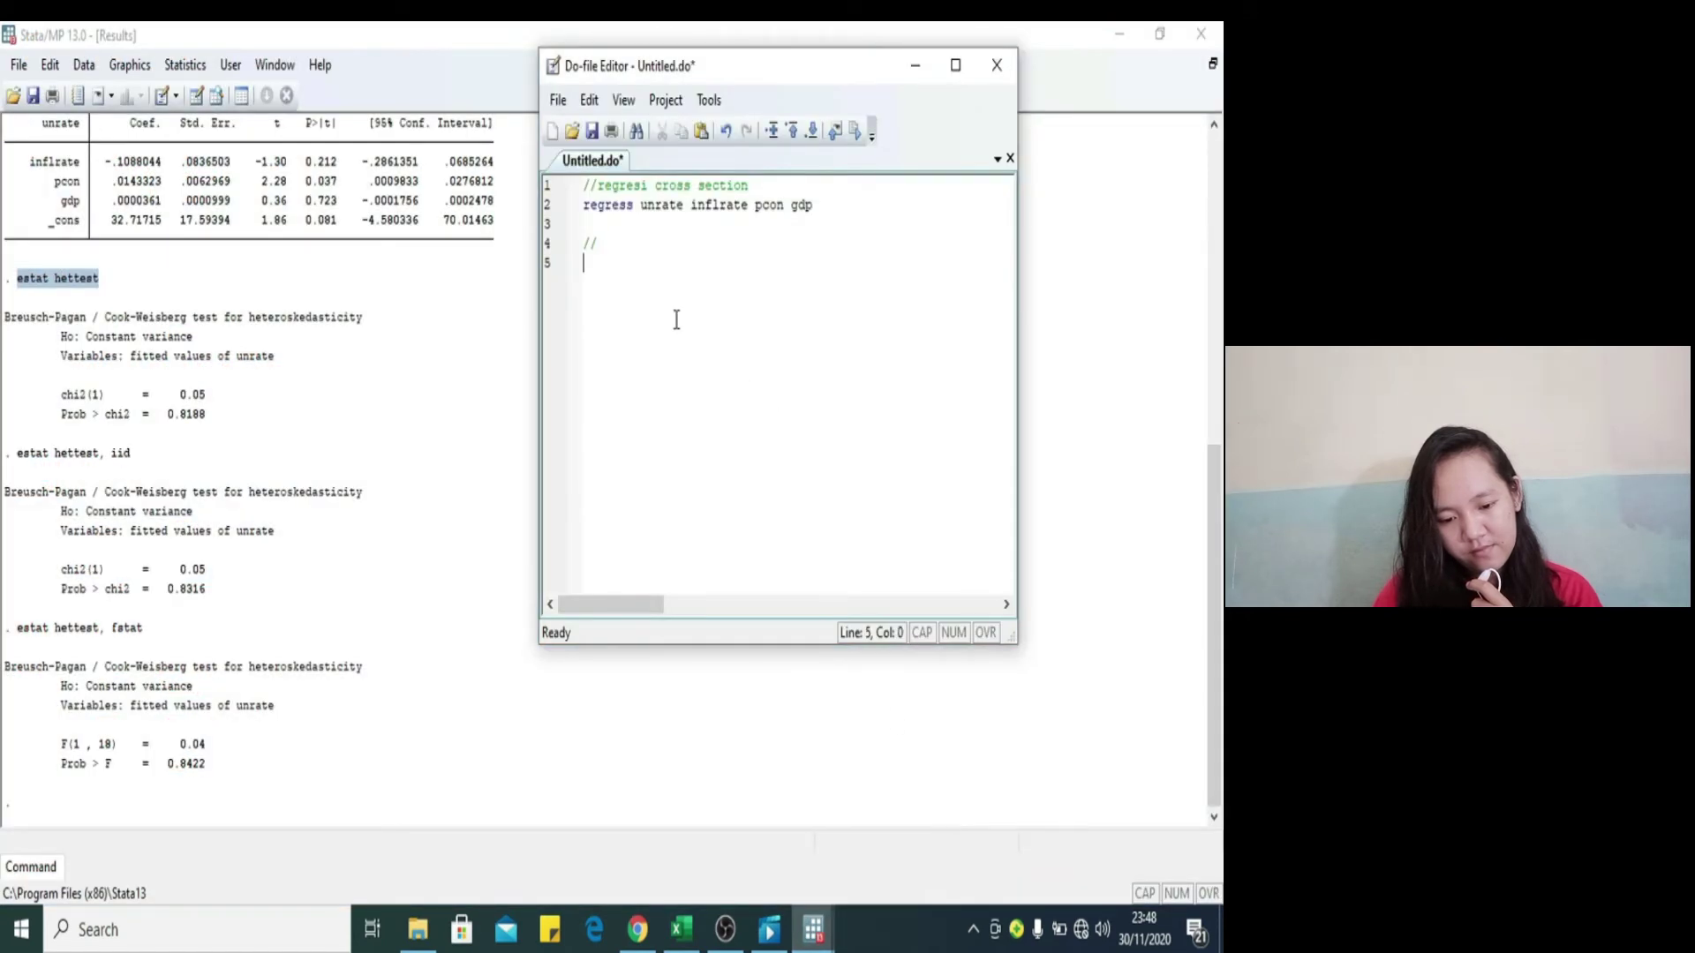
pyautogui.hotkey('ctrl', 'v')
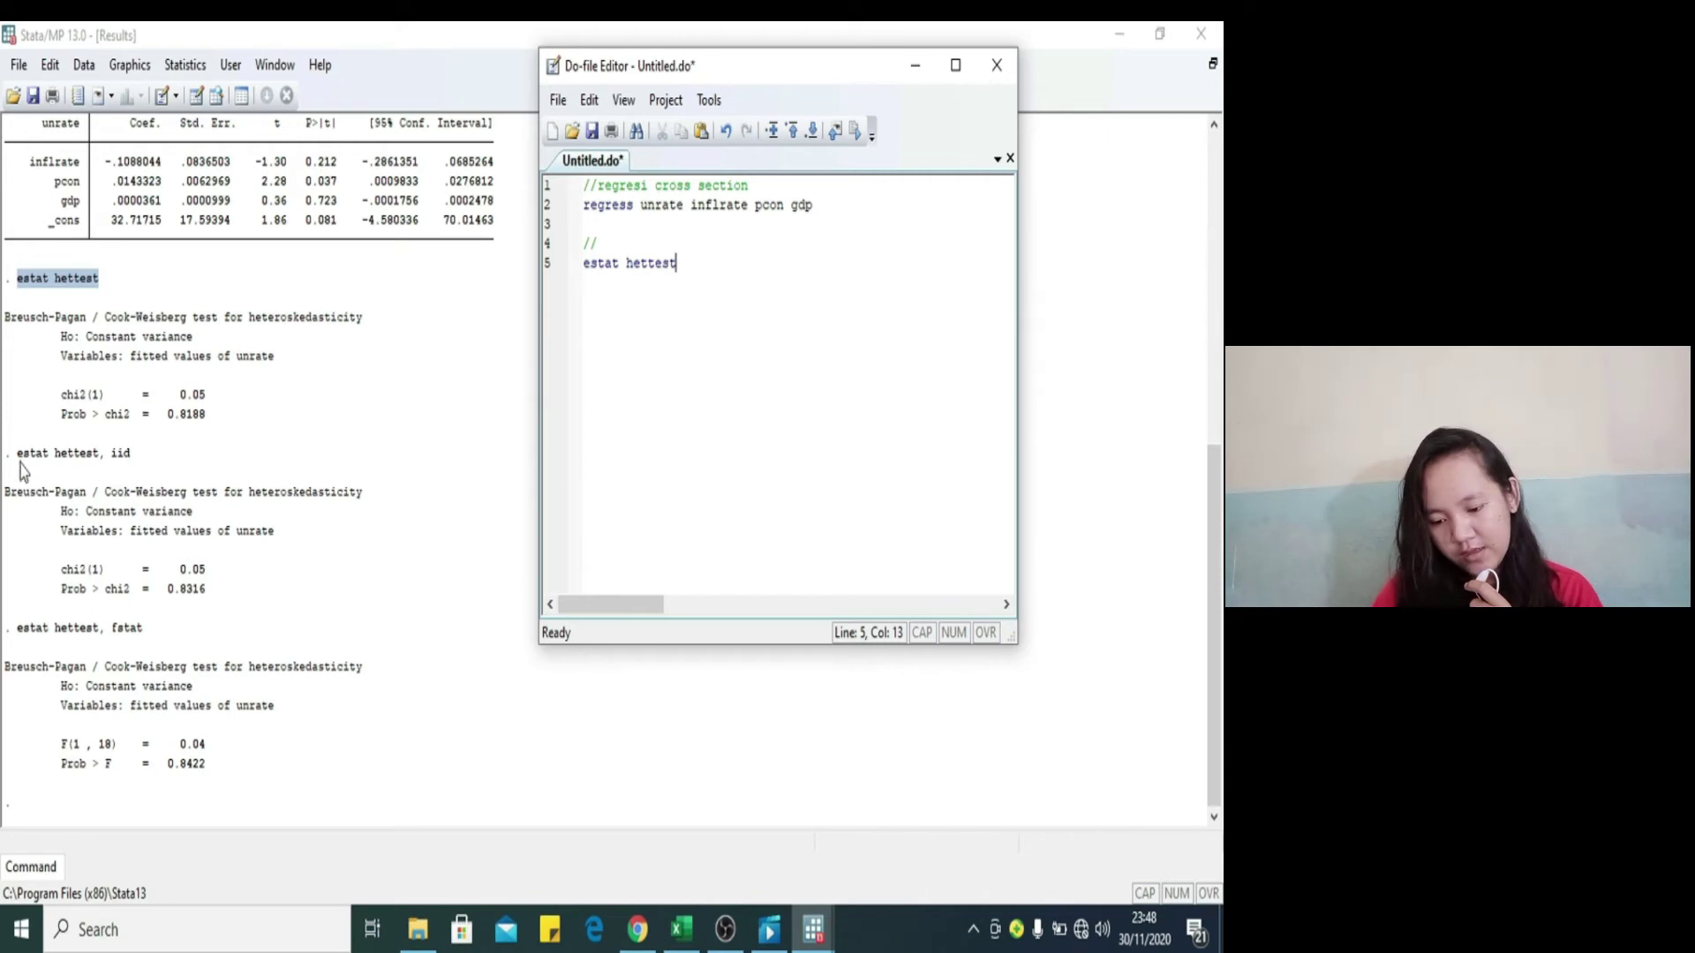
# Step: Copy the command "estat hettest, iid" from the results into line 6 of the do-file
pyautogui.moveTo(18, 455); pyautogui.dragTo(129, 456)
pyautogui.hotkey('ctrl', 'c')
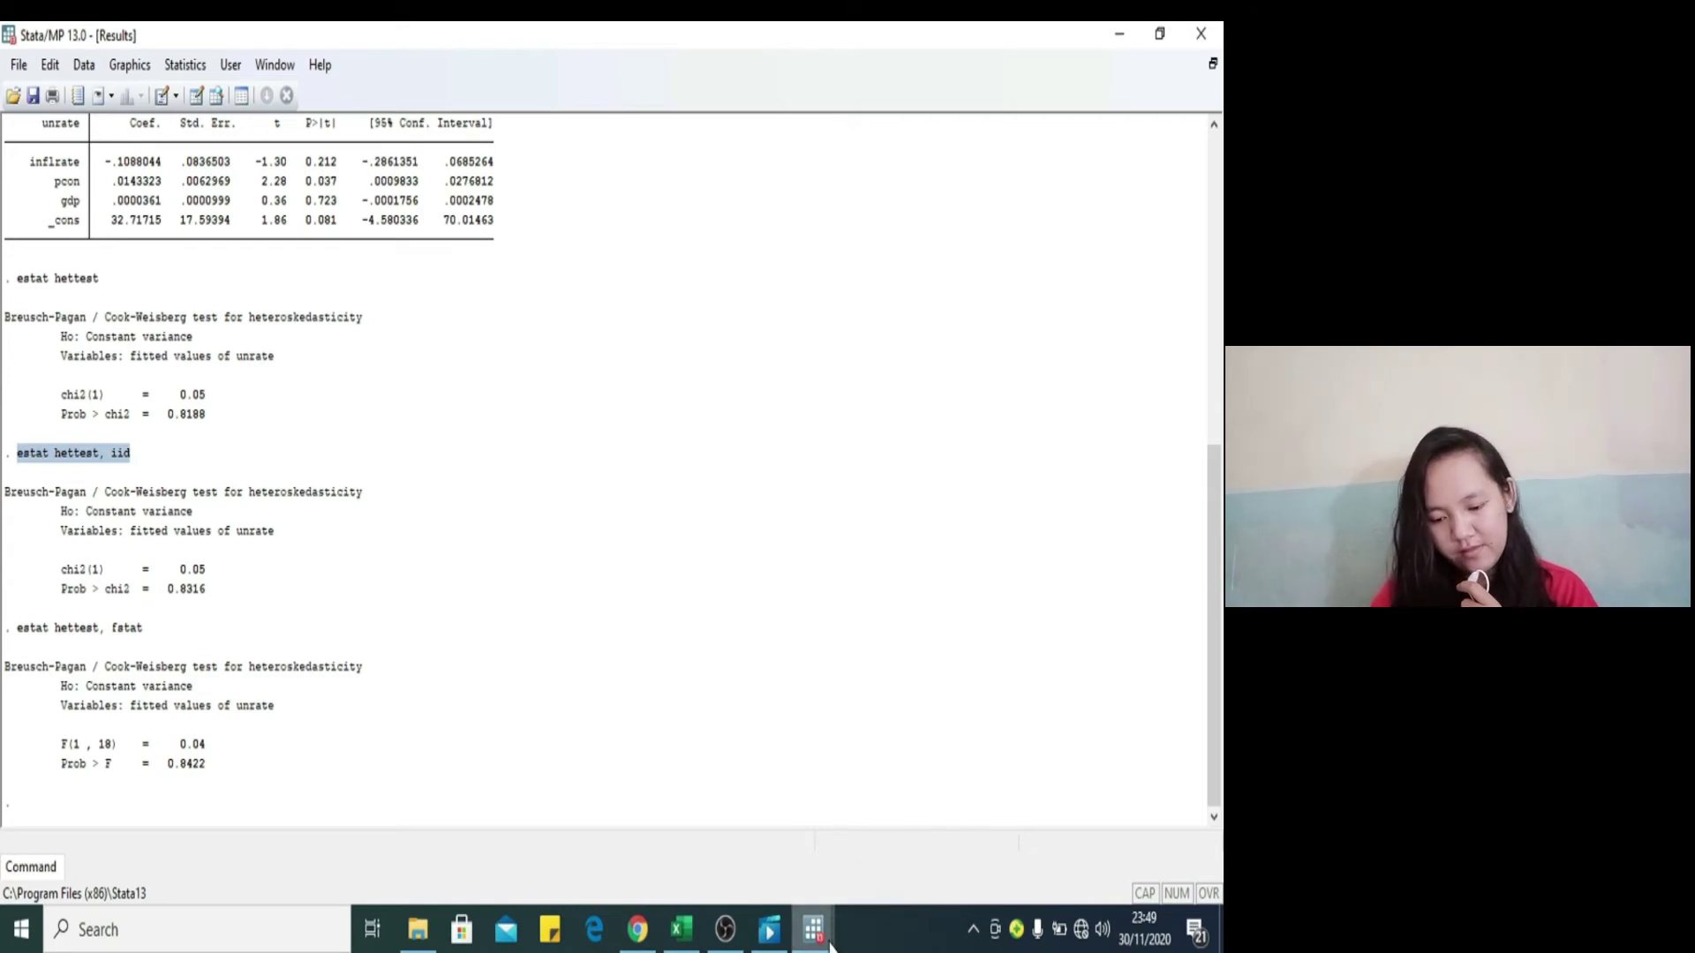
pyautogui.moveTo(830, 945)
pyautogui.click(965, 838)
pyautogui.press('Return')
pyautogui.hotkey('ctrl', 'v')
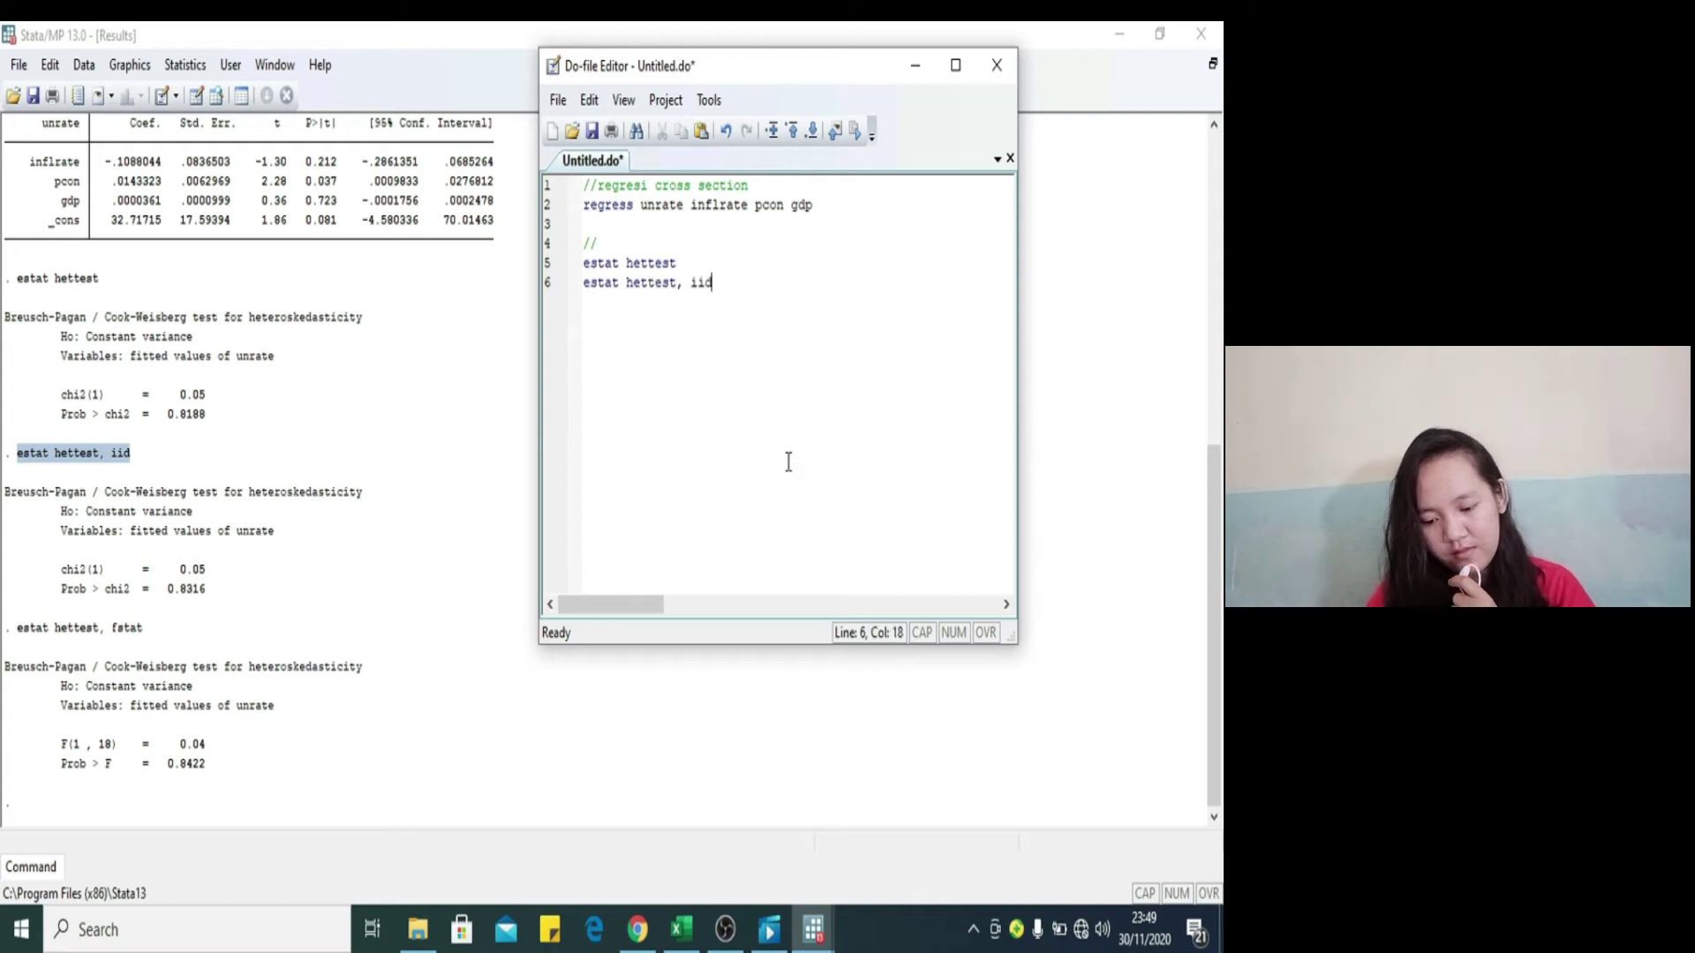
# Step: Copy the command "estat hettest, fstat" from the results into line 7 of the do-file and remove its leading space
pyautogui.moveTo(11, 630); pyautogui.dragTo(148, 643)
pyautogui.hotkey('ctrl', 'c')
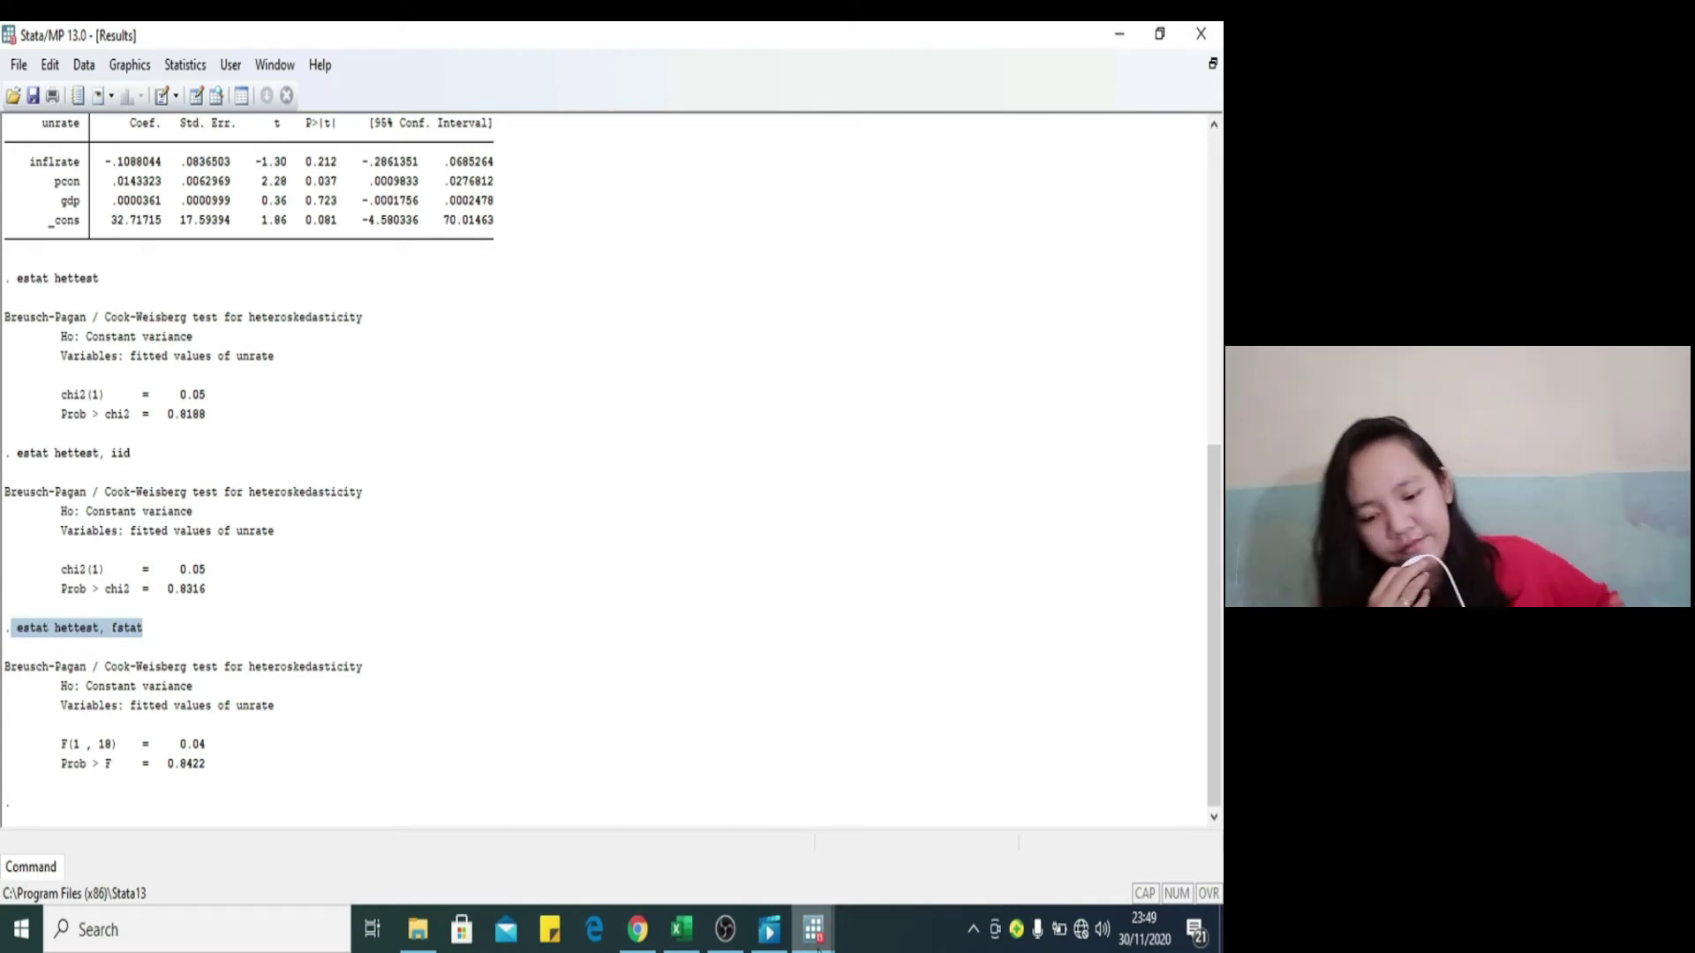
pyautogui.moveTo(813, 926)
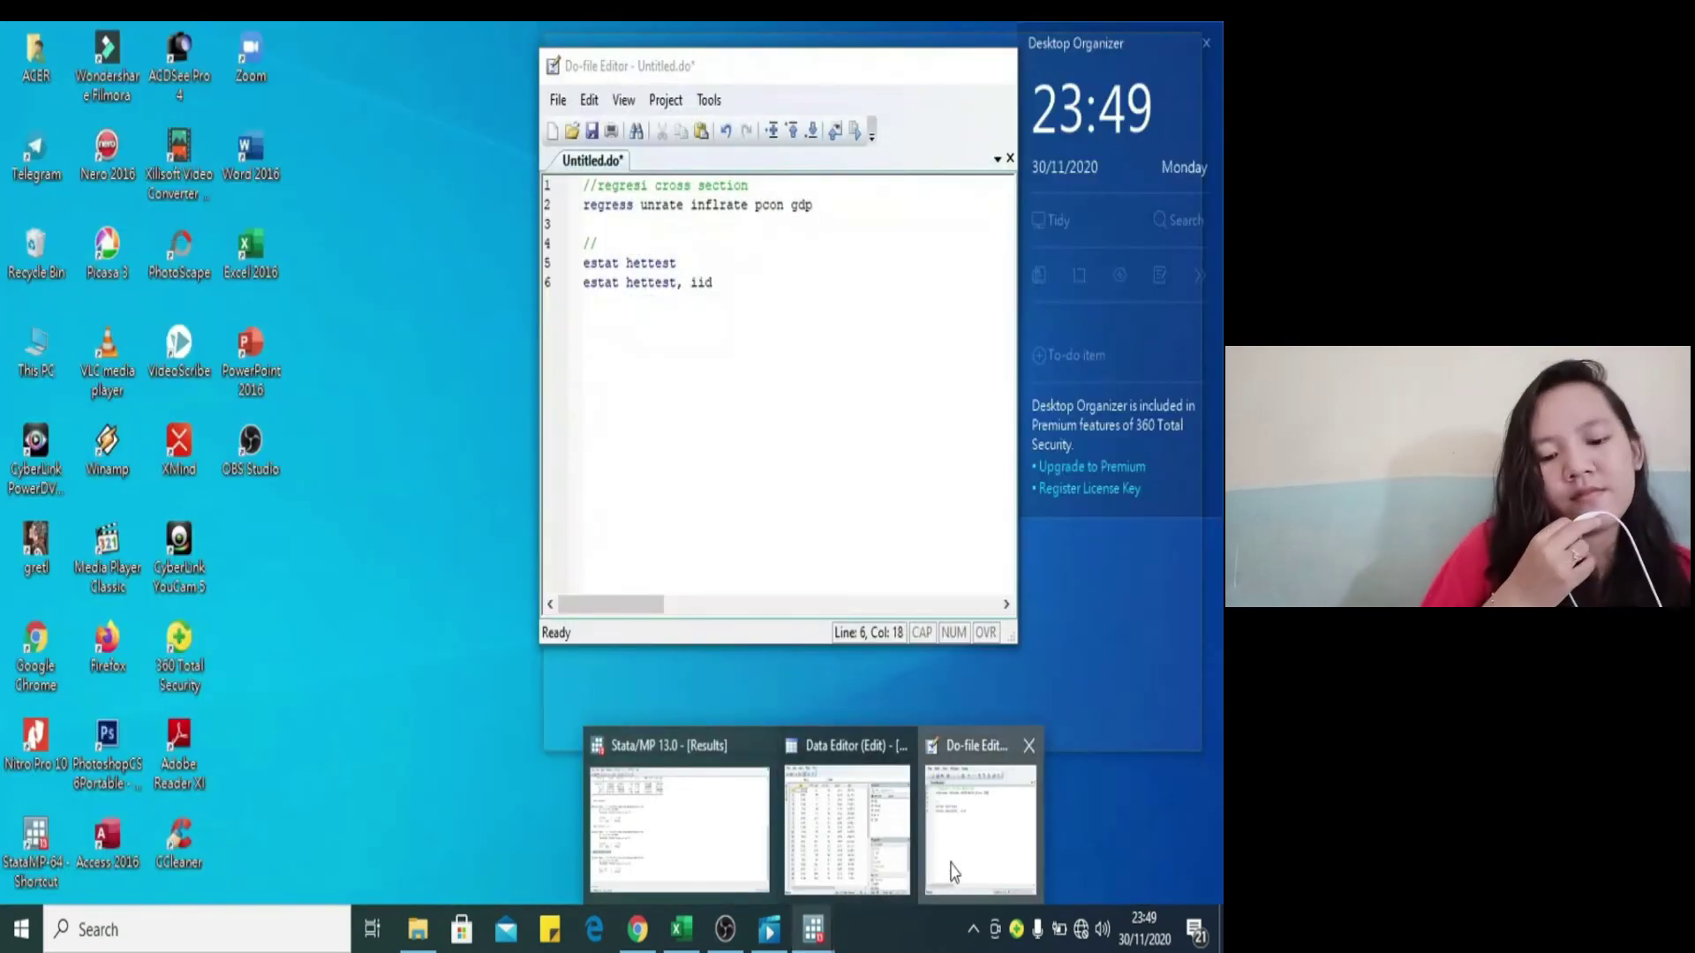
pyautogui.click(945, 872)
pyautogui.press('Return')
pyautogui.hotkey('ctrl', 'v')
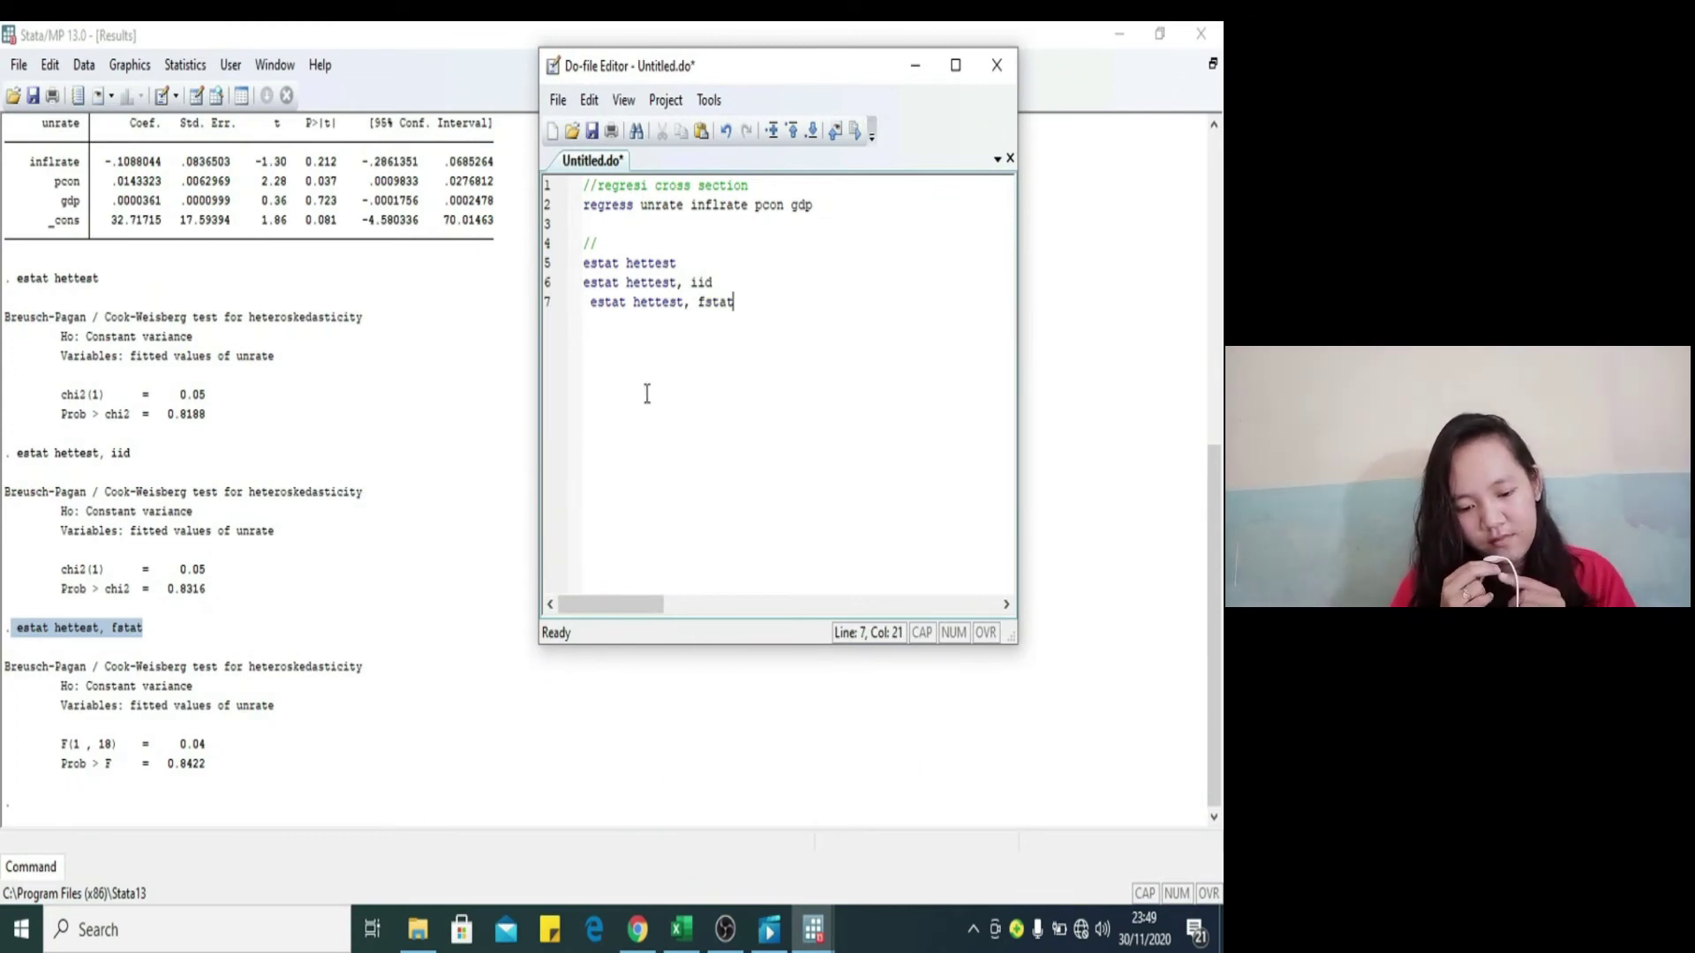
pyautogui.click(592, 309)
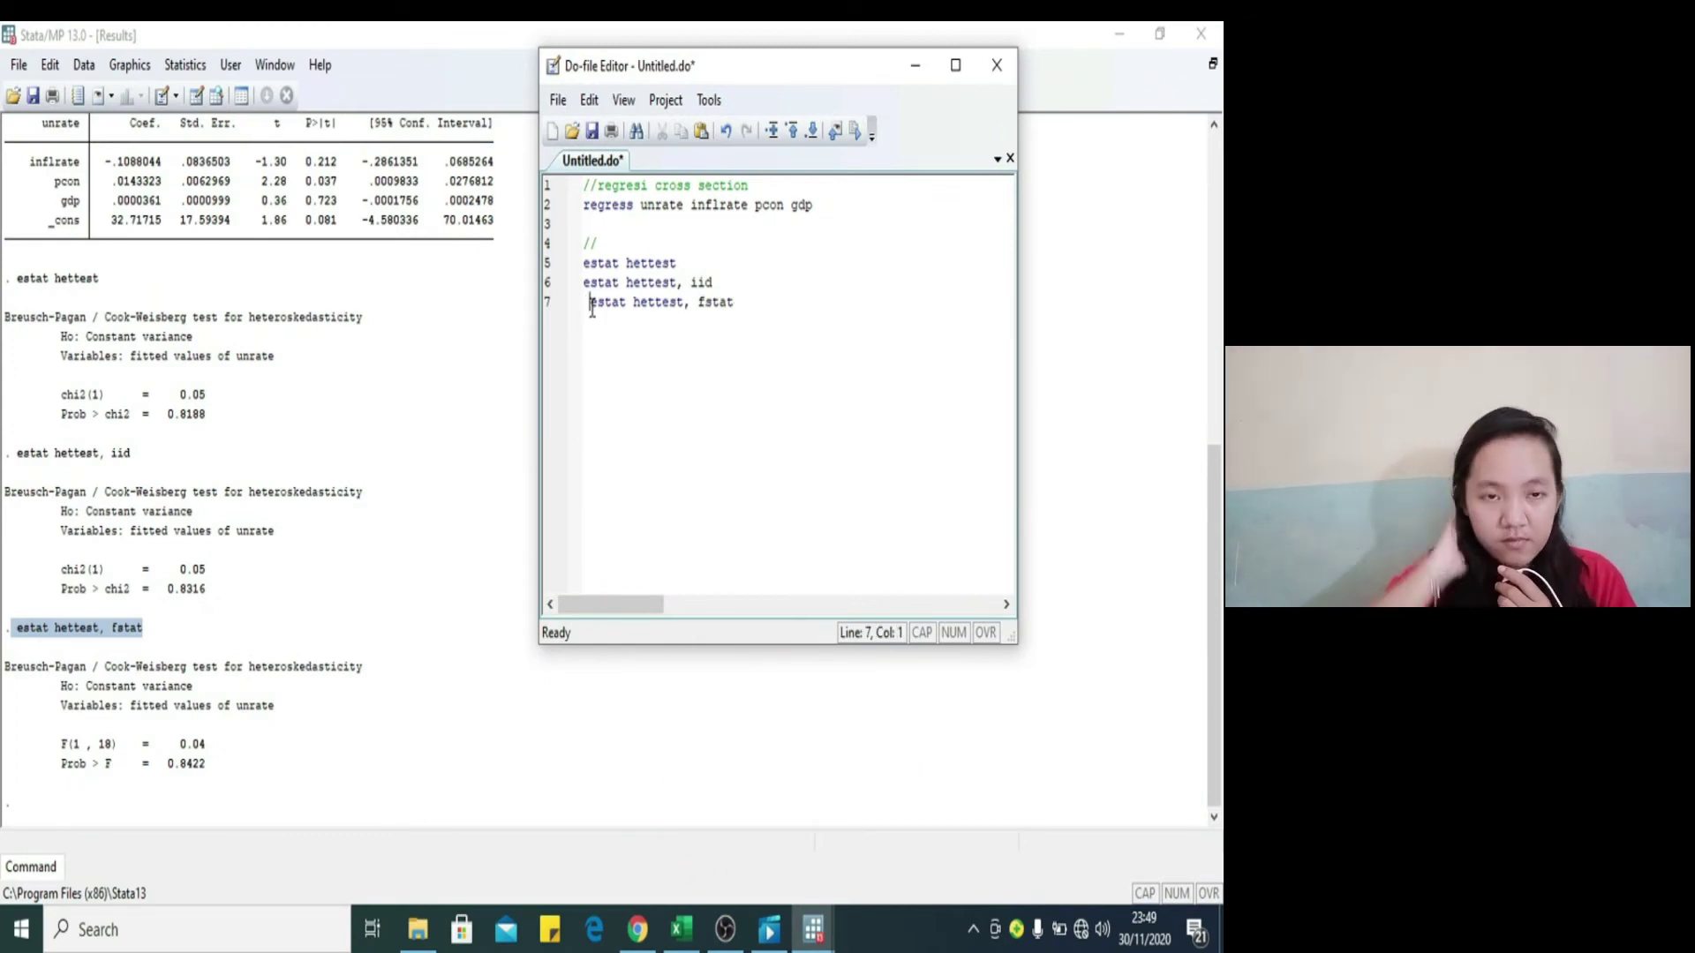
pyautogui.press('BackSpace')
pyautogui.click(750, 315)
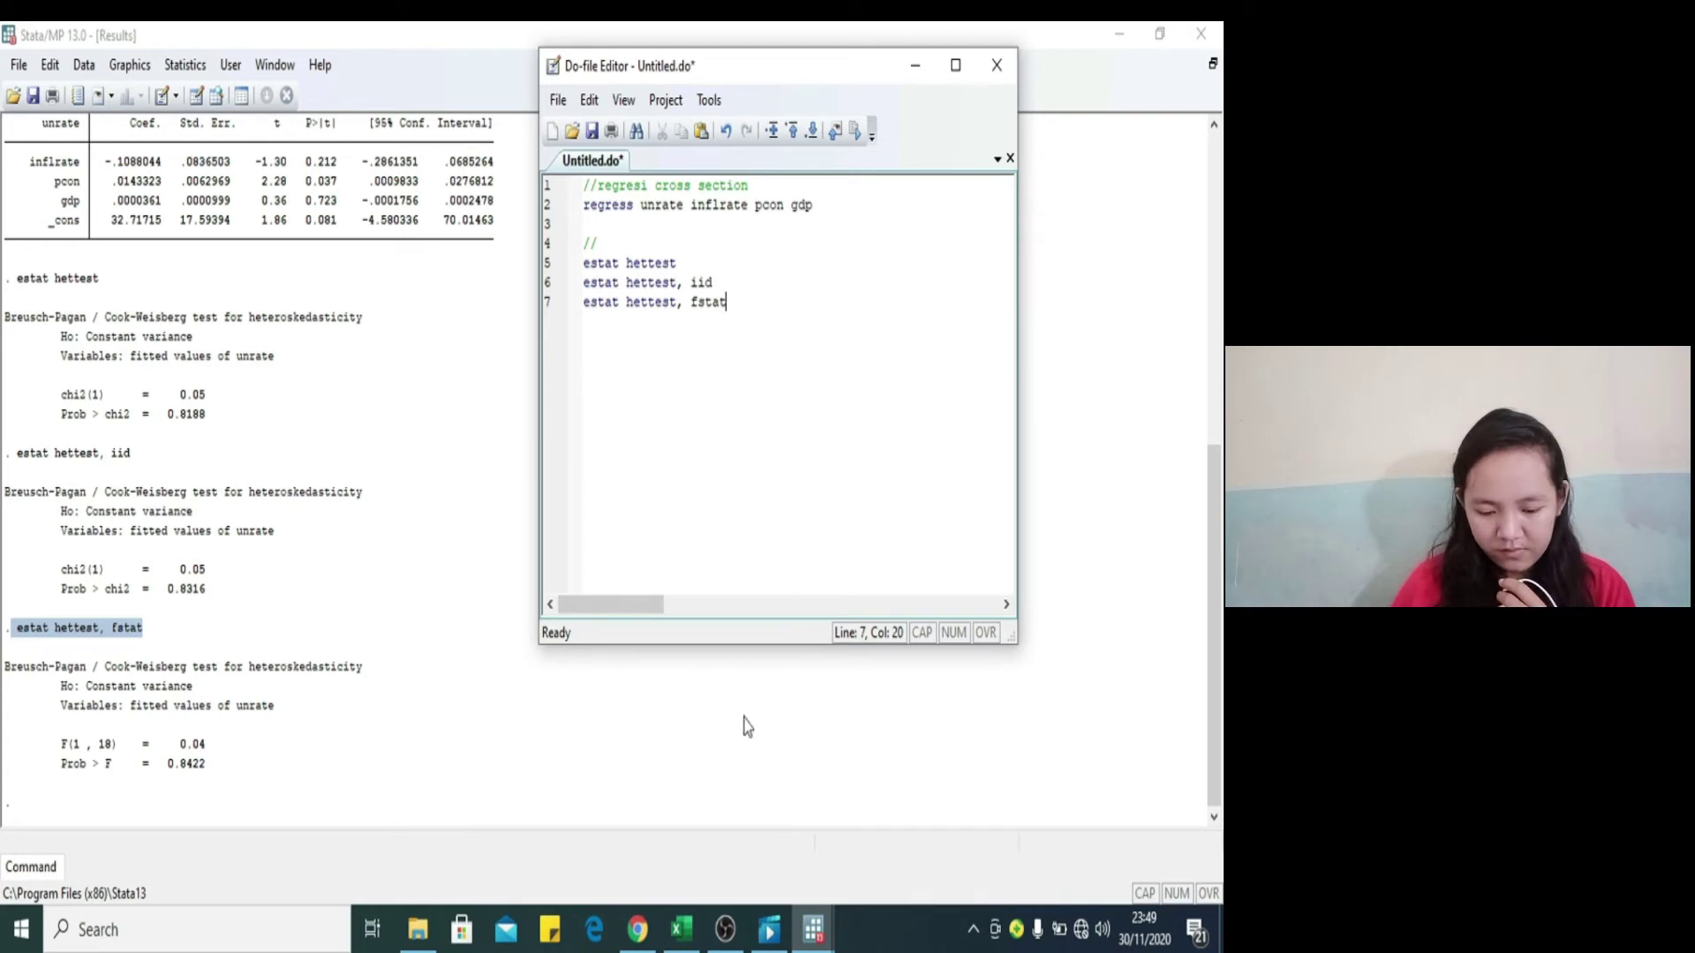
# Step: Complete the comment on line 4 of the do-file as "//uji heteroskedastisitas"
pyautogui.click(810, 931)
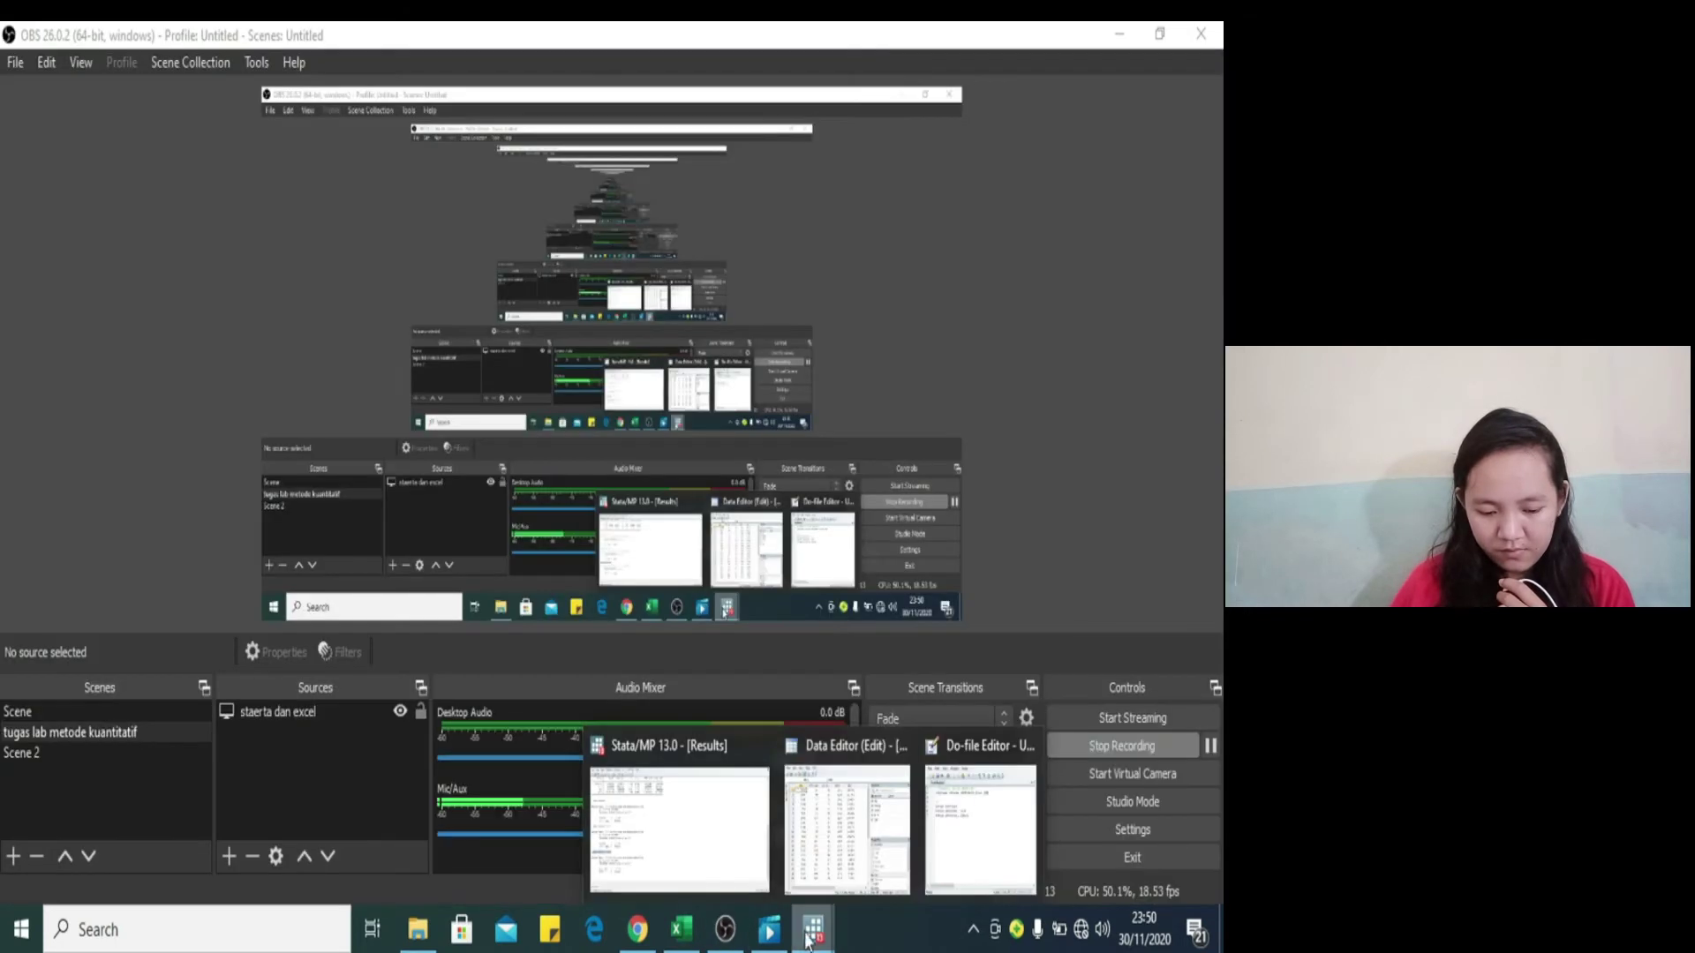
pyautogui.click(940, 833)
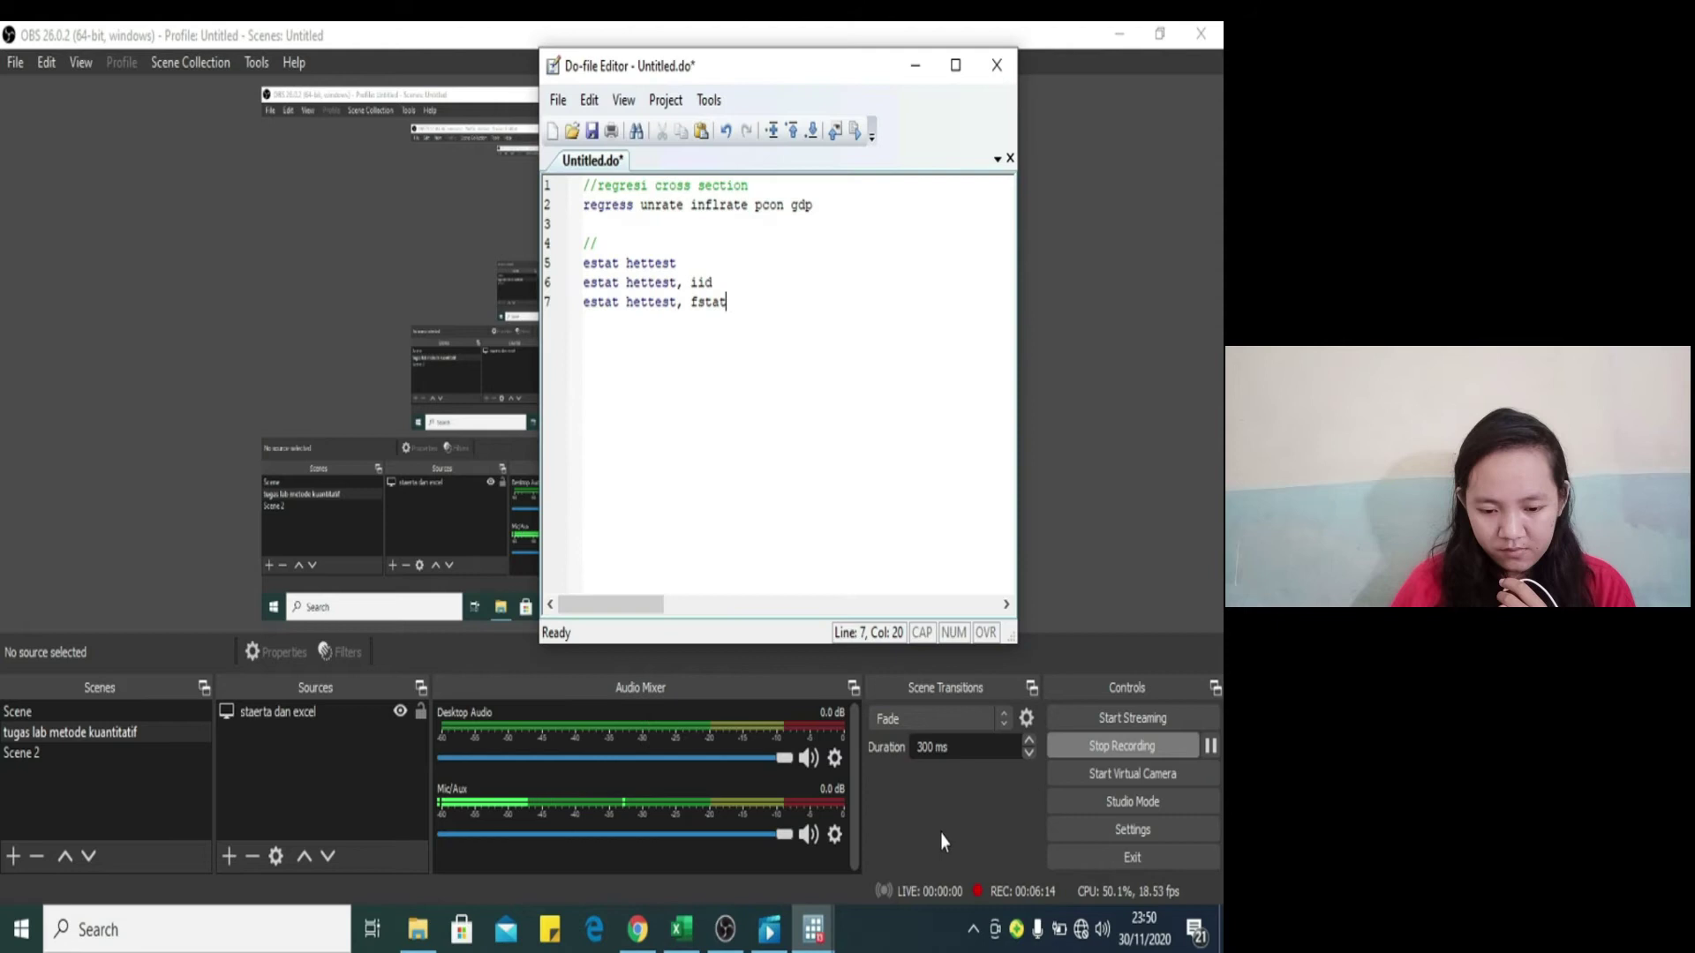
pyautogui.click(689, 251)
pyautogui.write('uji')
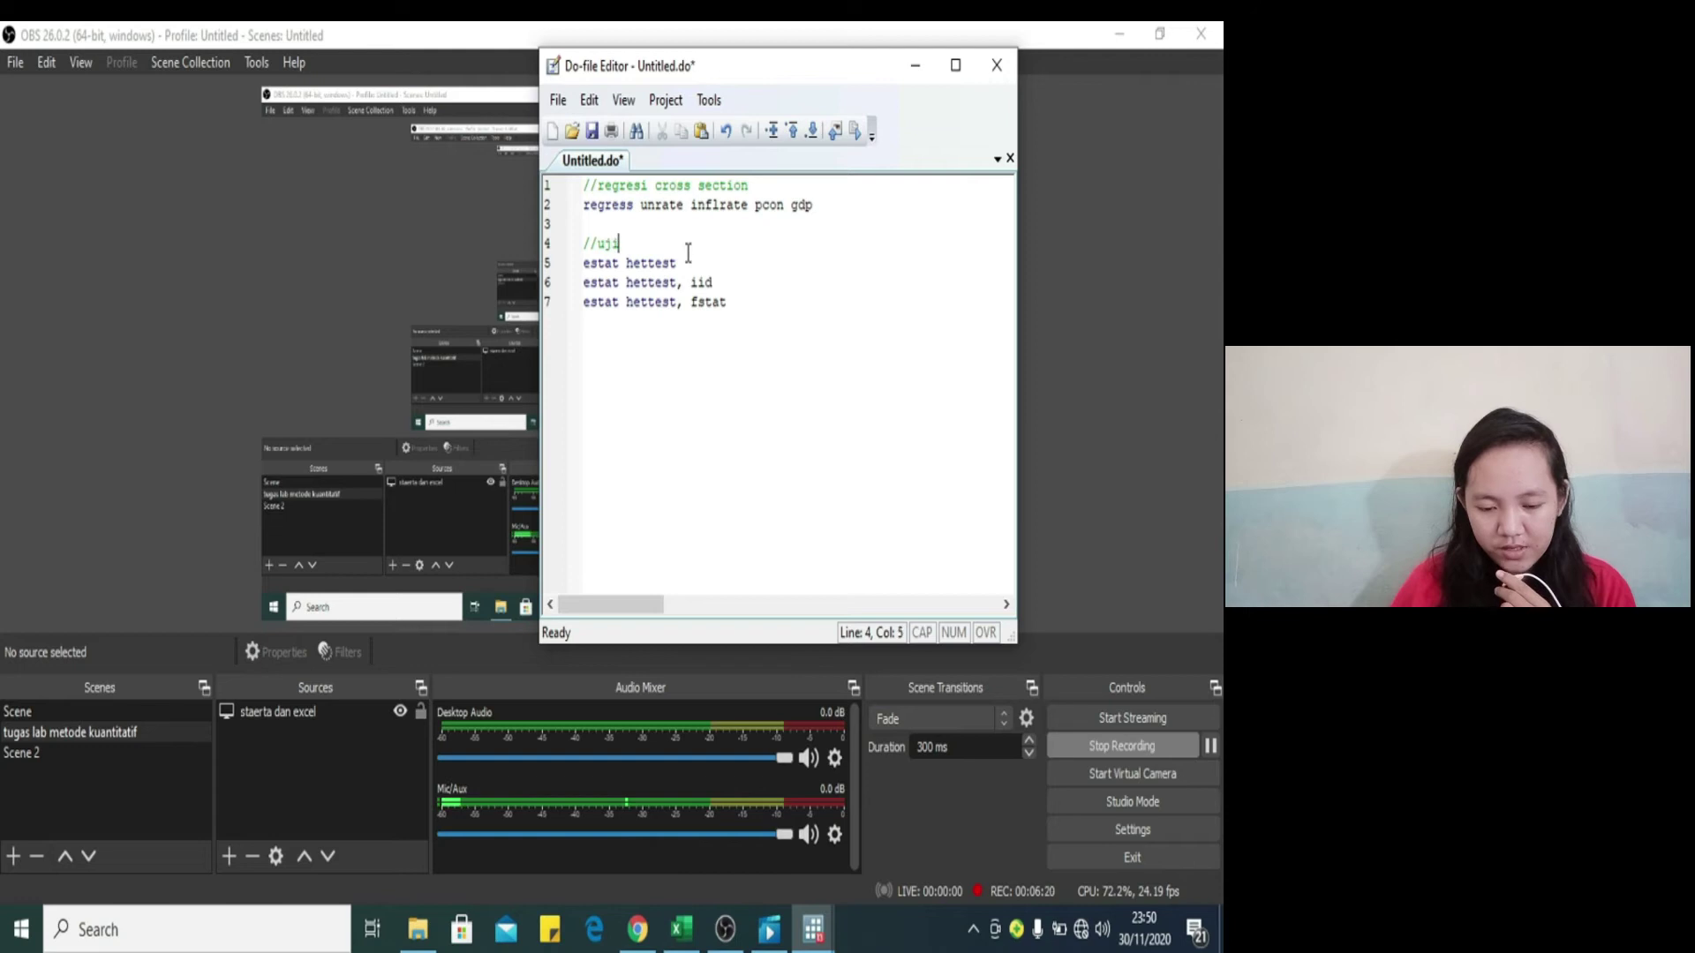
pyautogui.write(' heter')
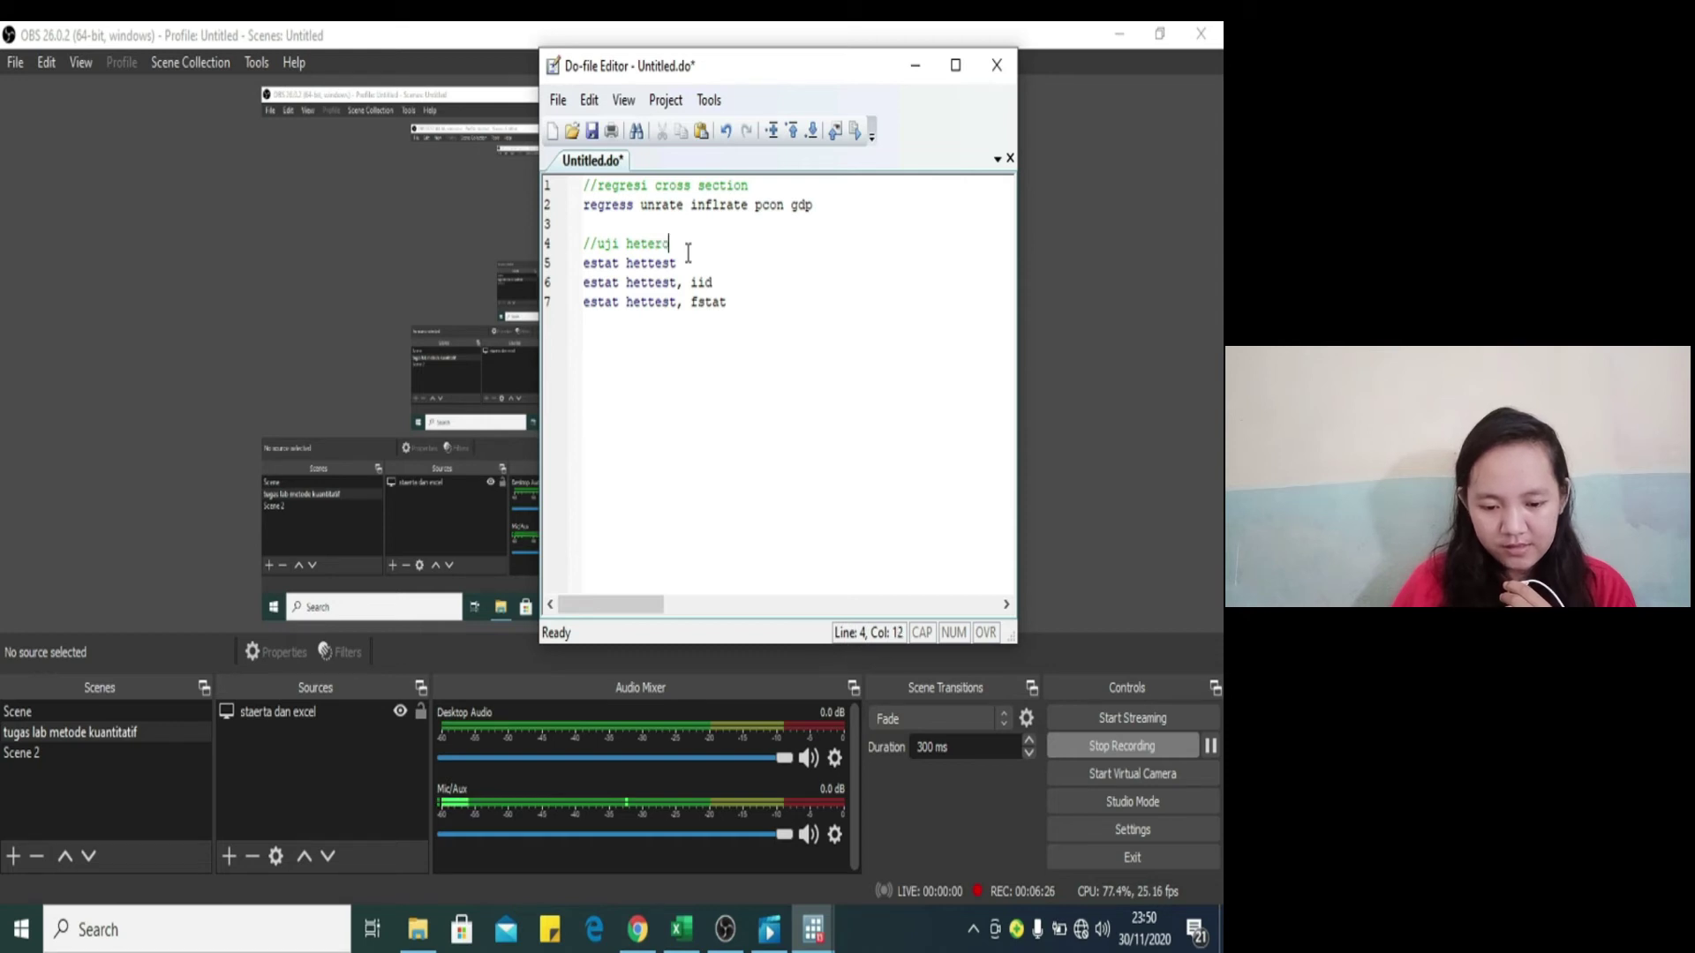
pyautogui.write('os')
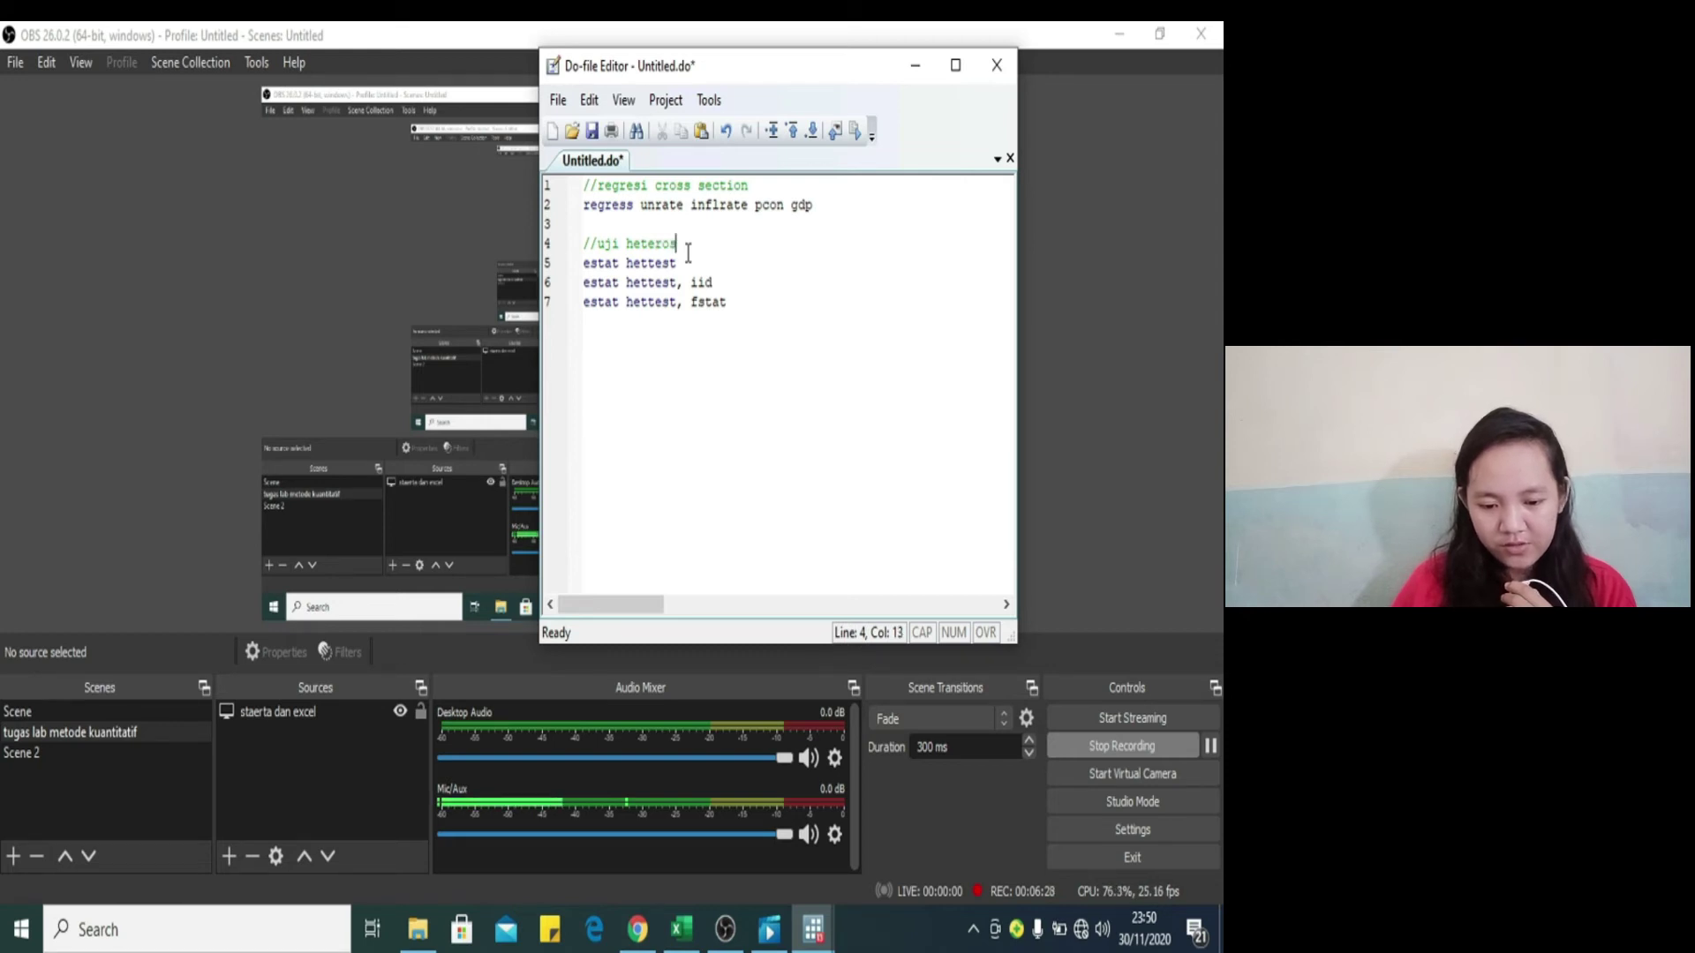
pyautogui.write('kedas')
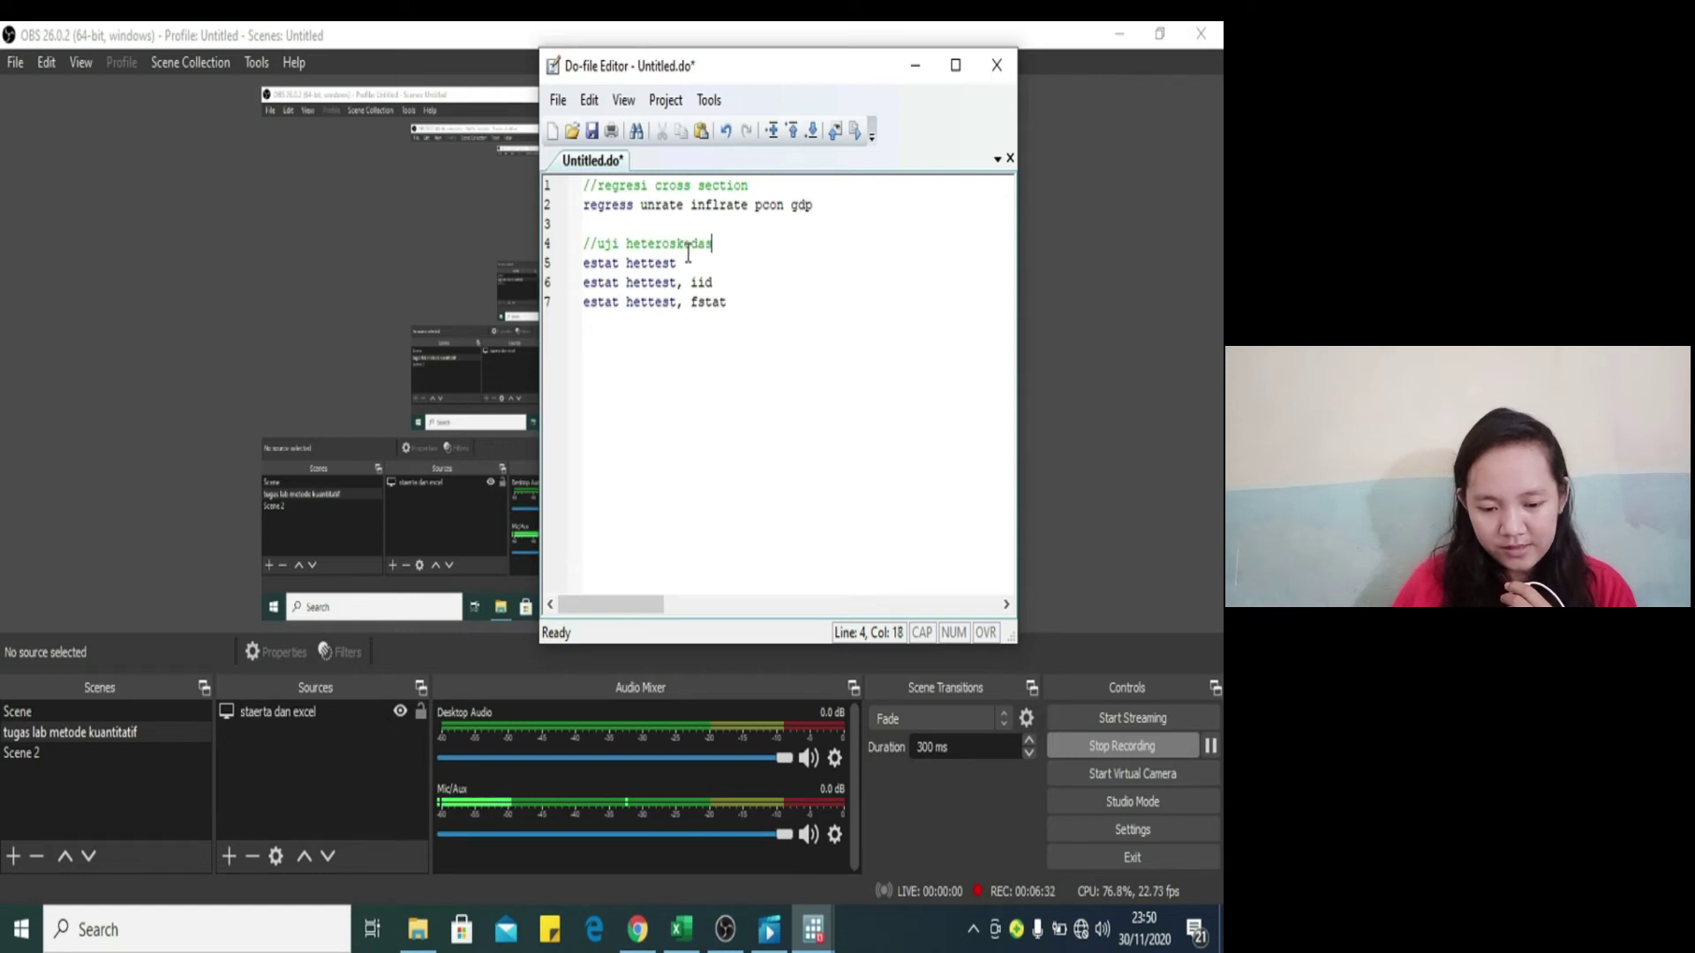
pyautogui.write('tisitas')
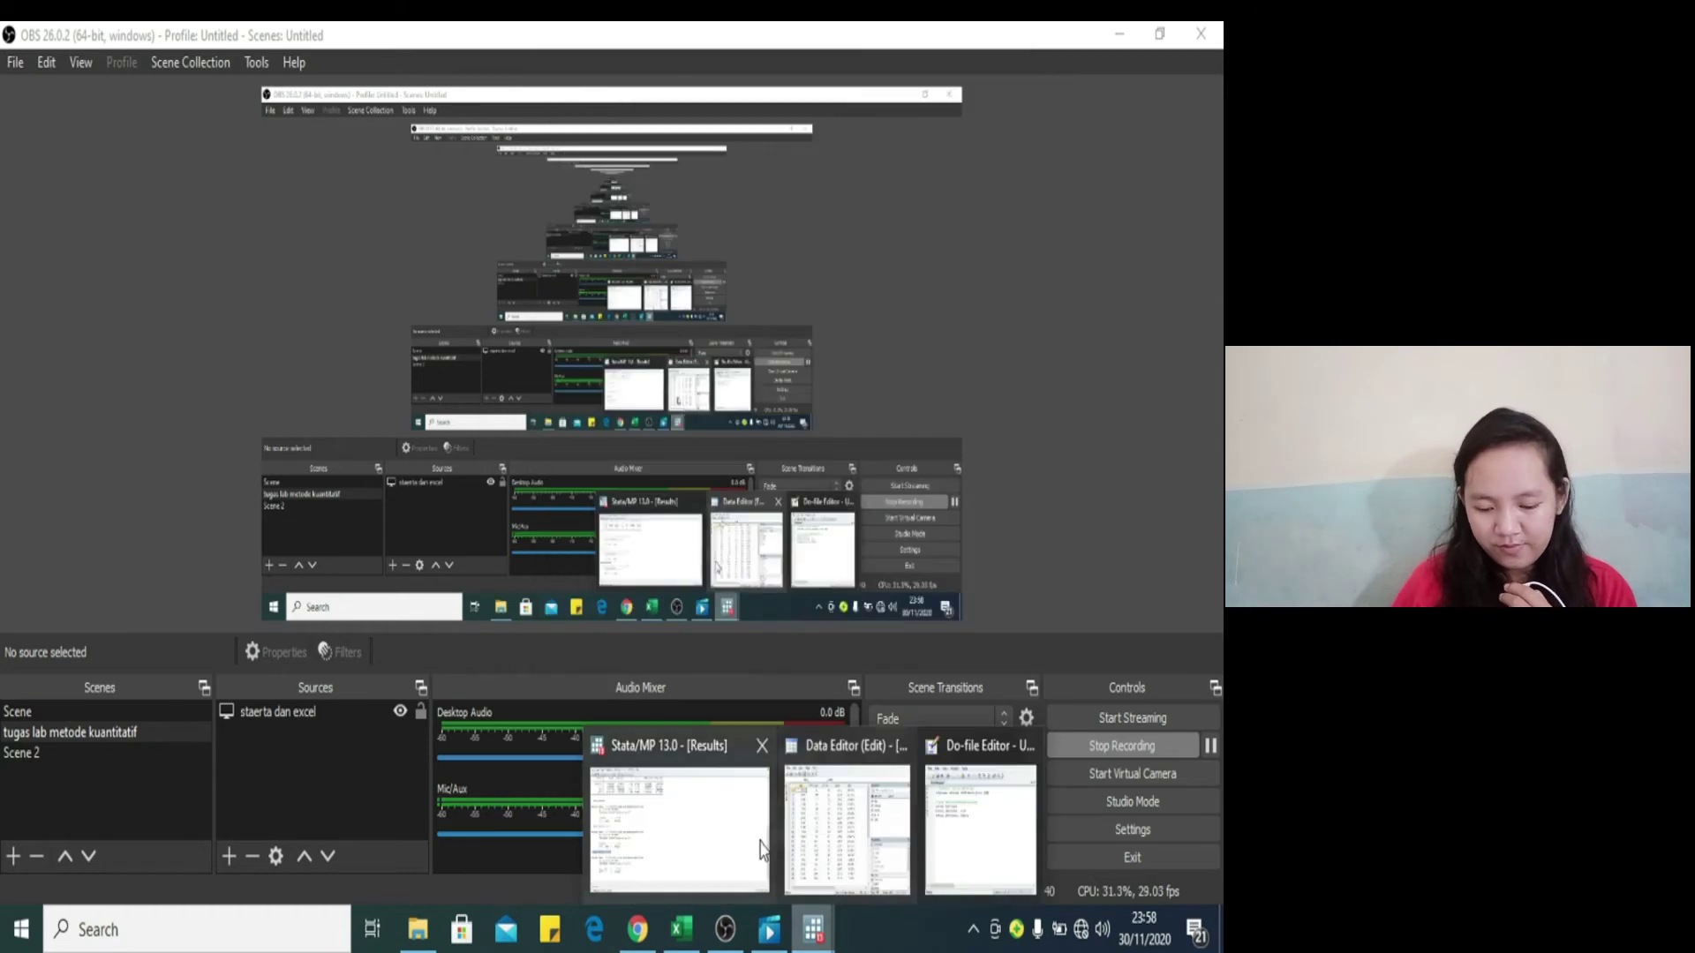
# Step: Run the centered variance inflation factors (vif) report for the independent variables of the unrate regression
pyautogui.click(750, 834)
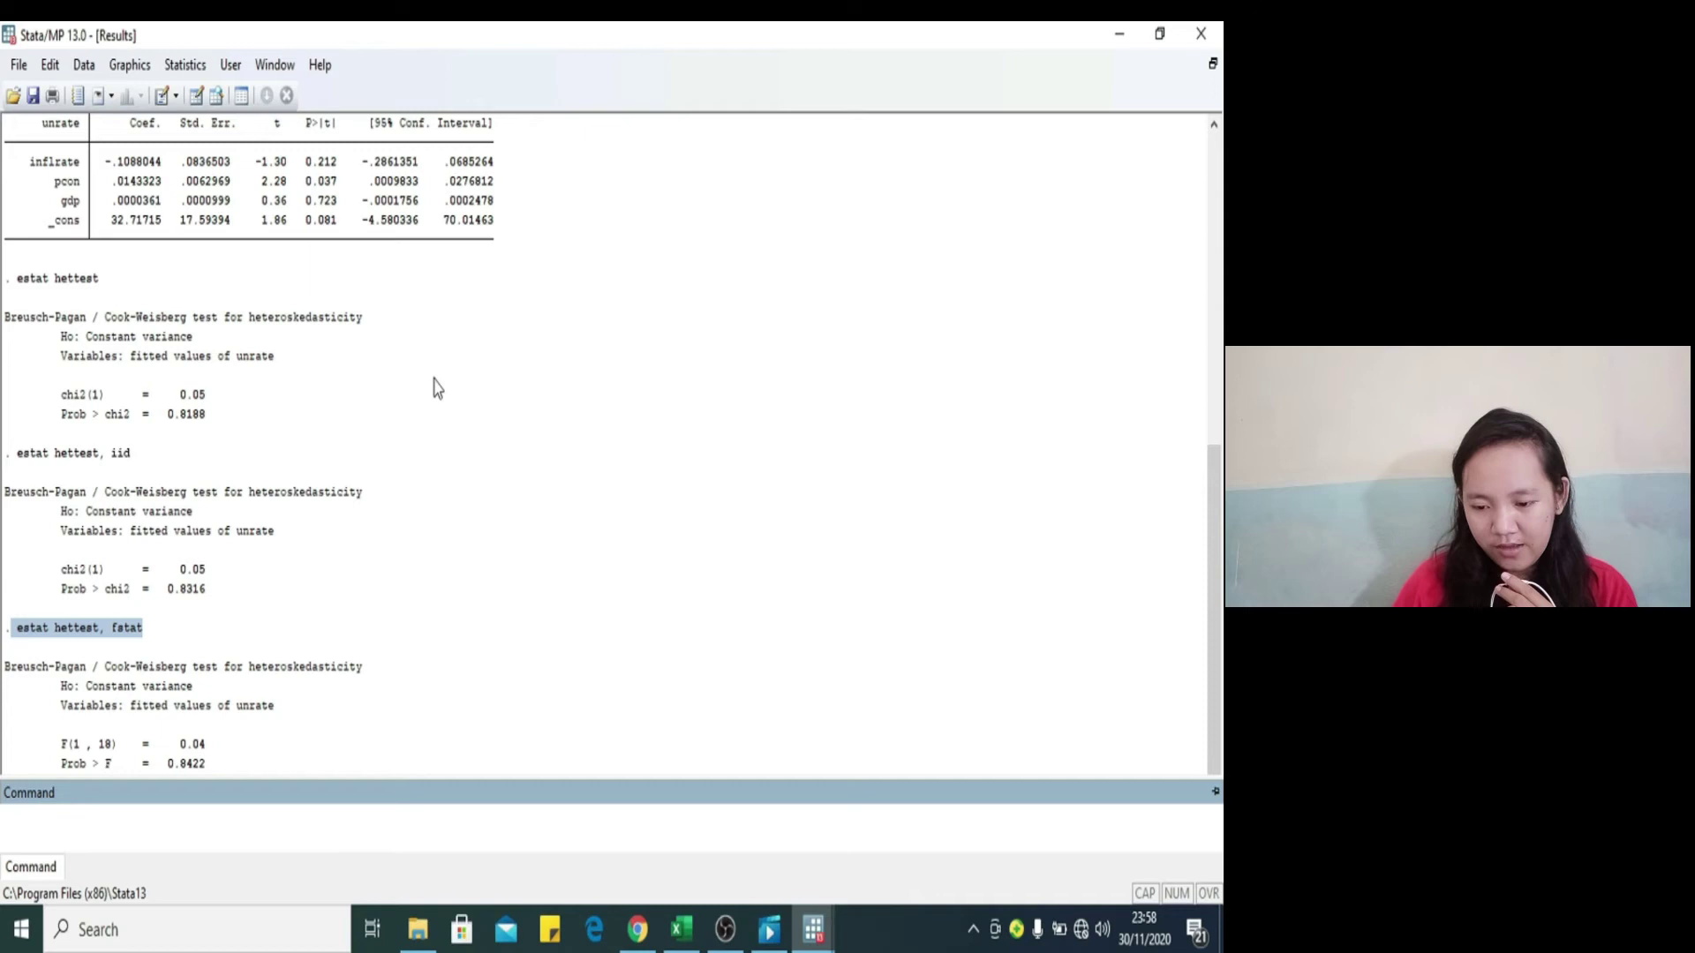
pyautogui.click(195, 74)
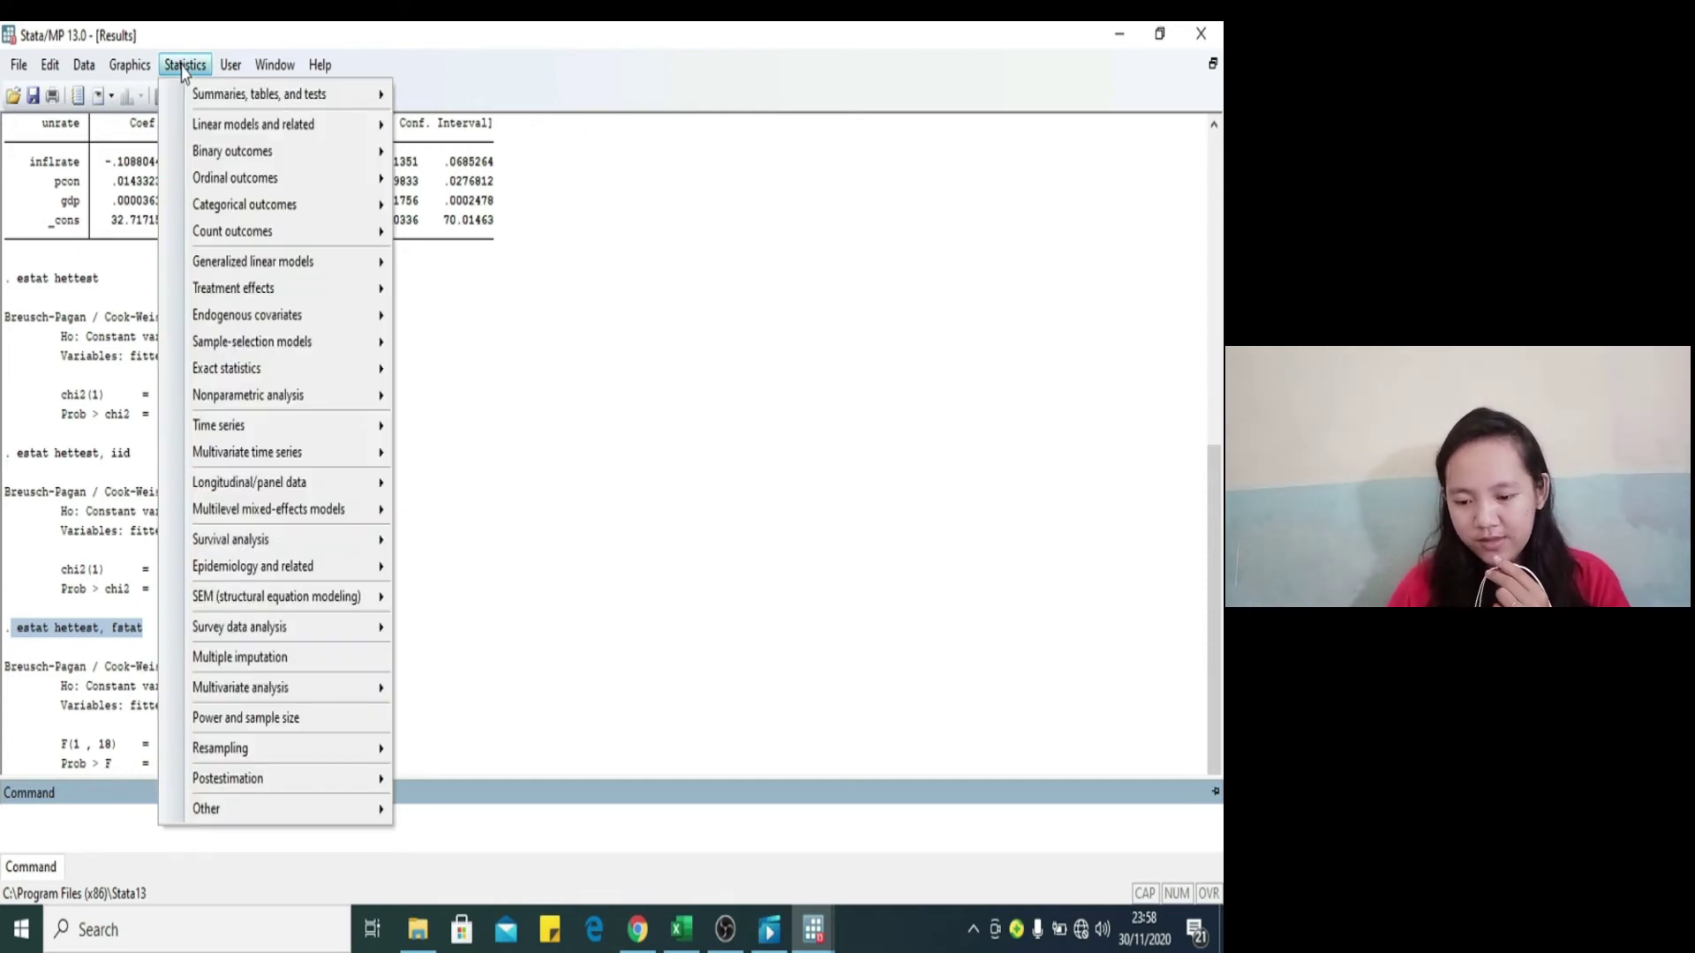
pyautogui.moveTo(234, 132)
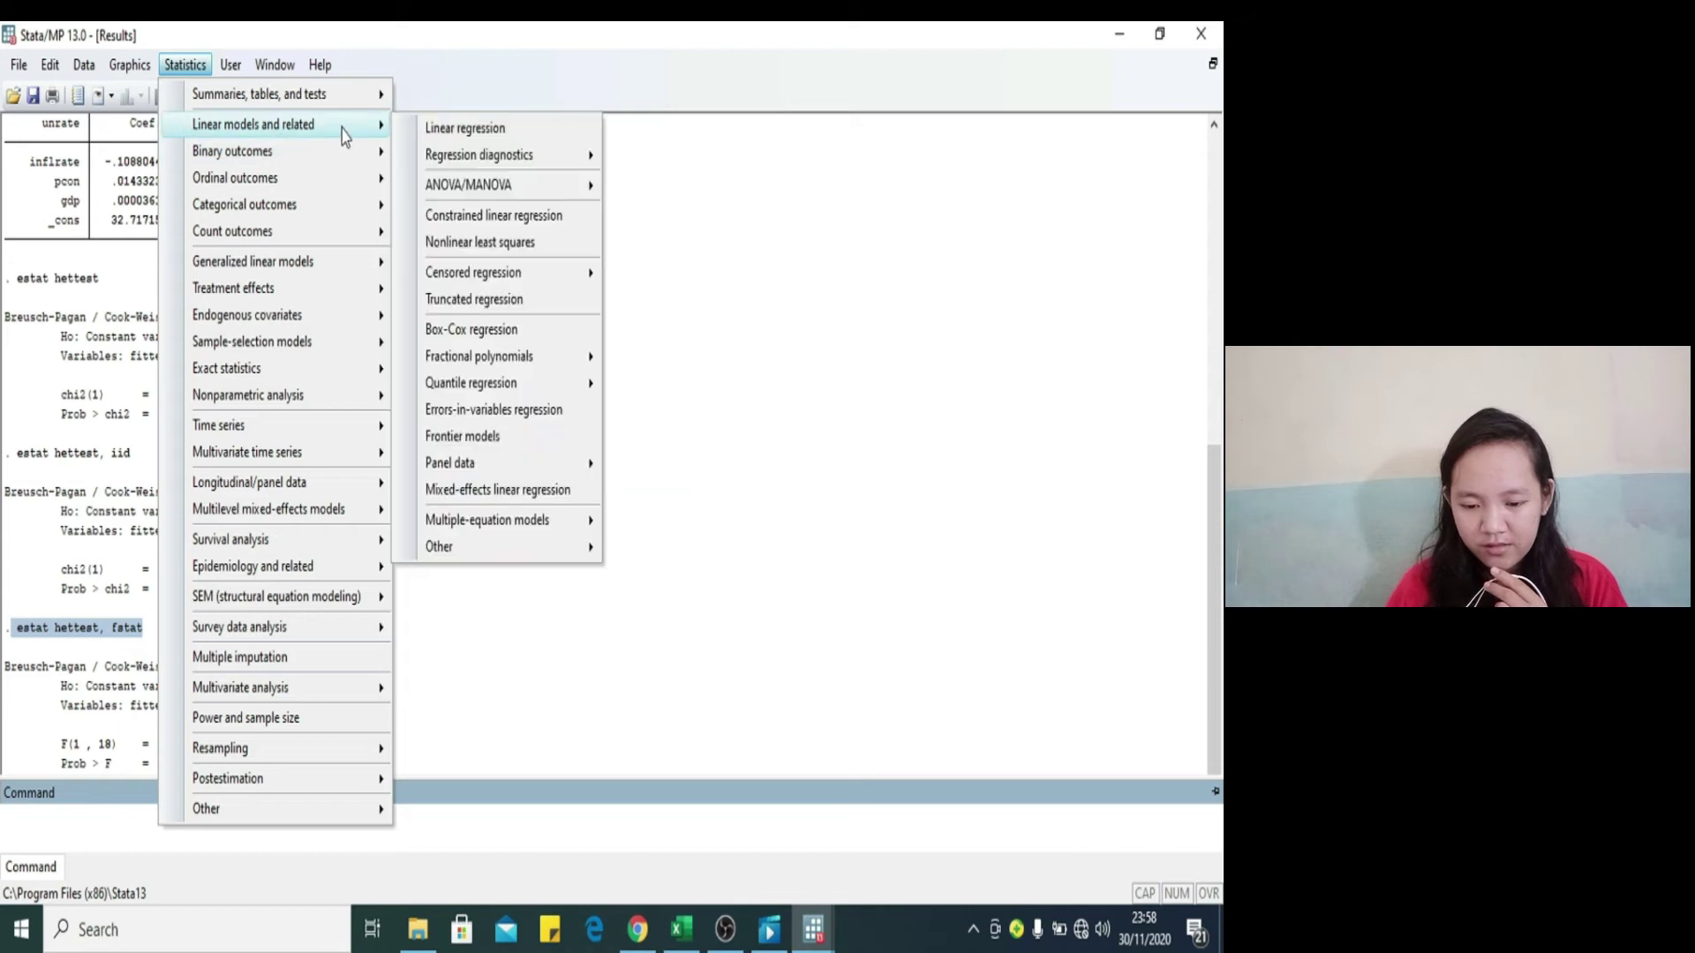
pyautogui.moveTo(554, 157)
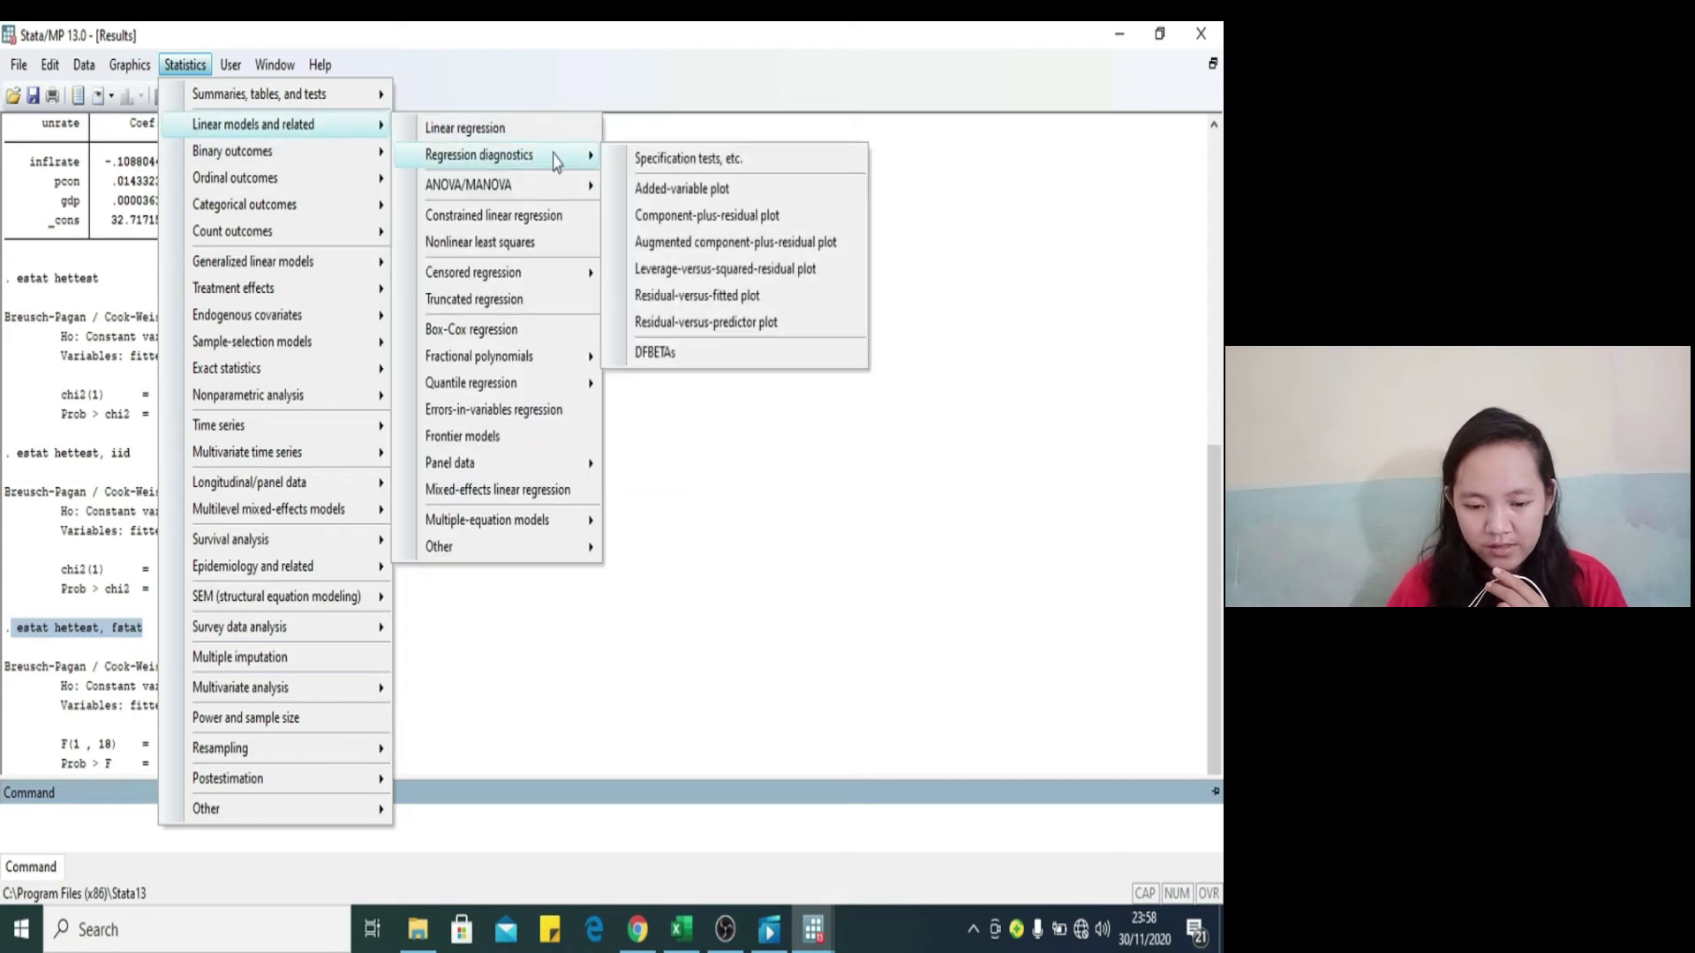
pyautogui.click(645, 163)
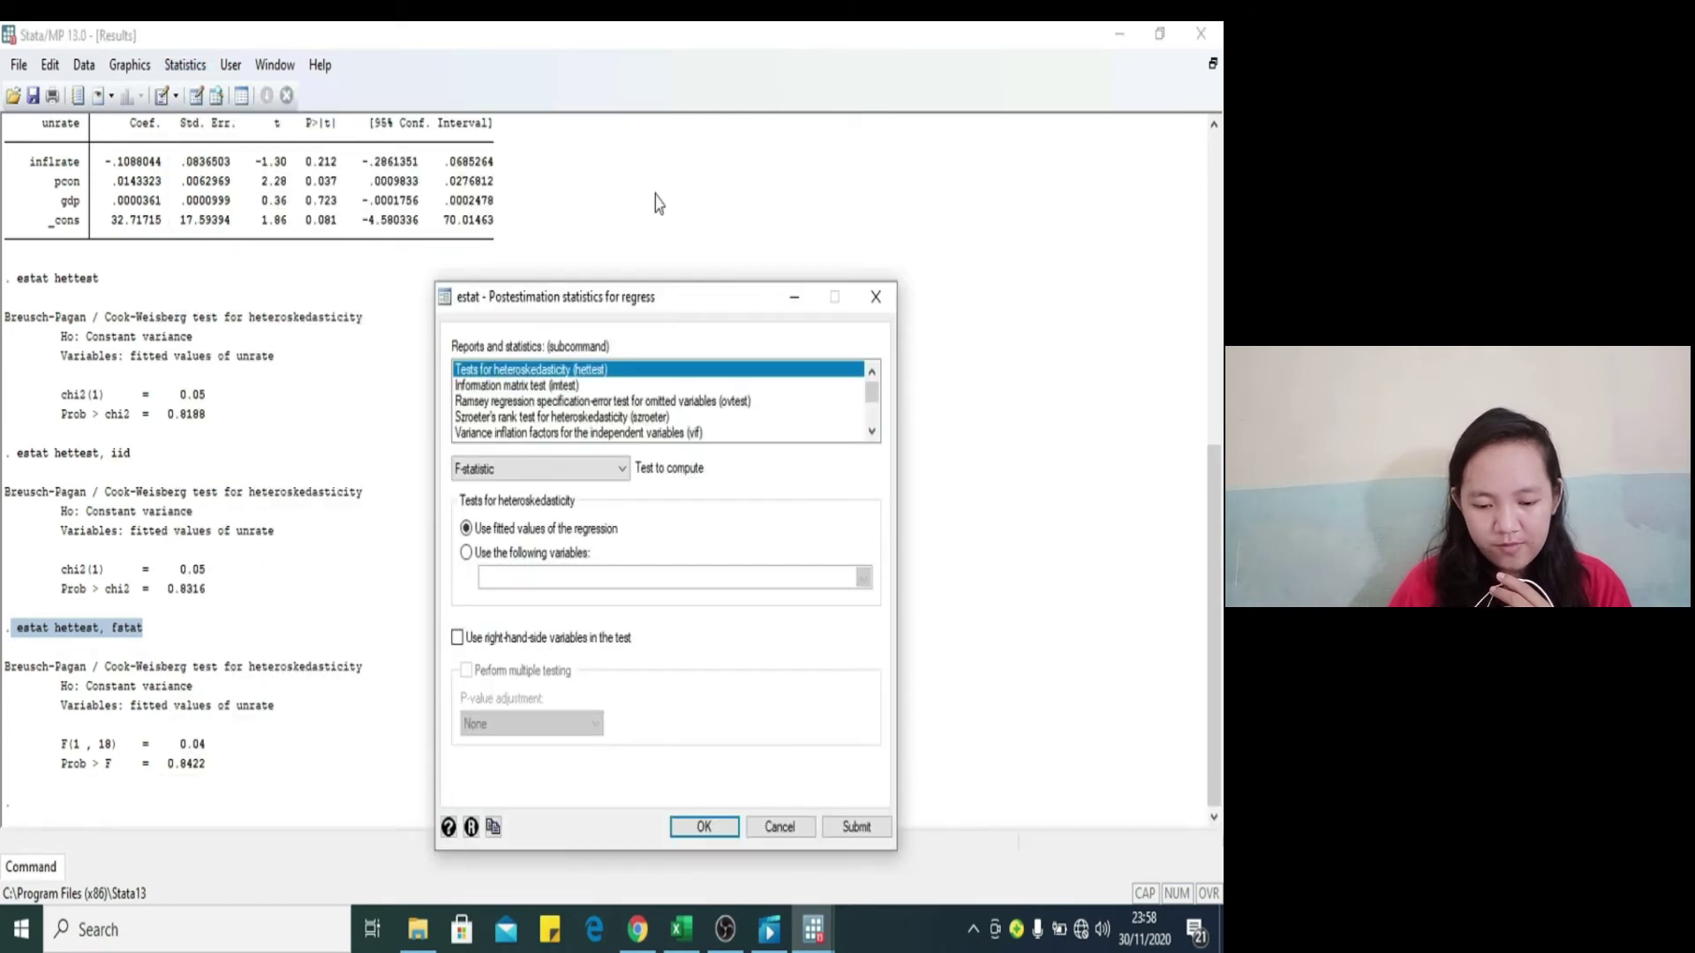
pyautogui.moveTo(694, 309); pyautogui.dragTo(812, 202)
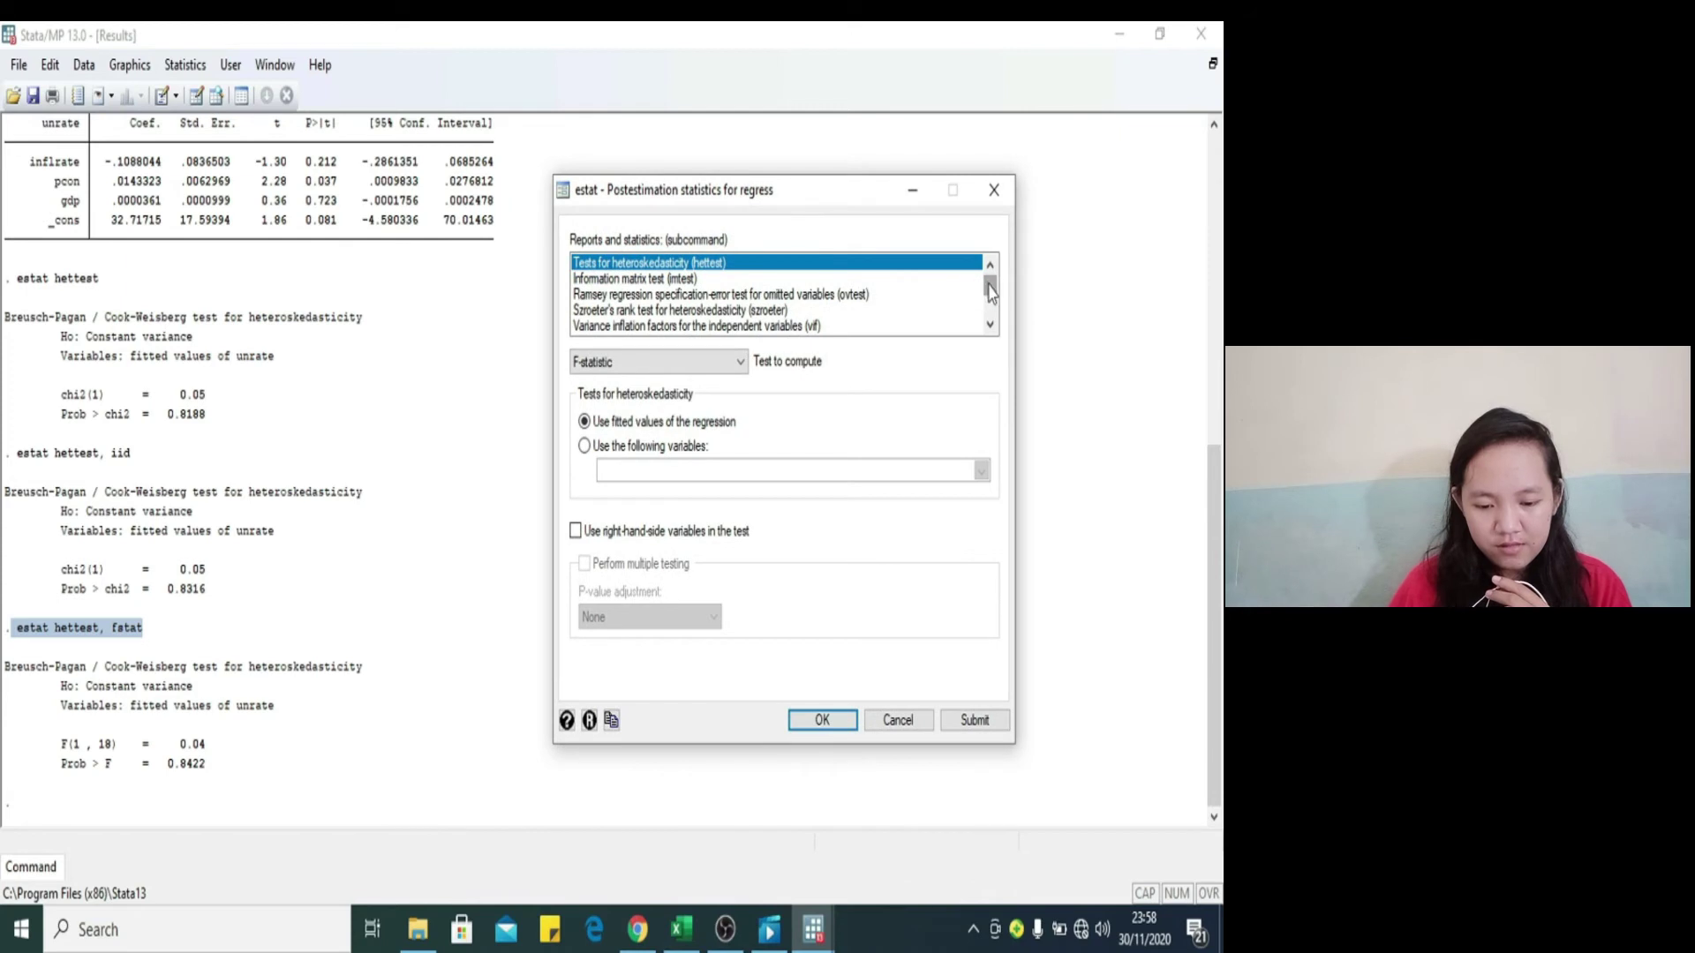
pyautogui.moveTo(990, 292); pyautogui.dragTo(990, 305)
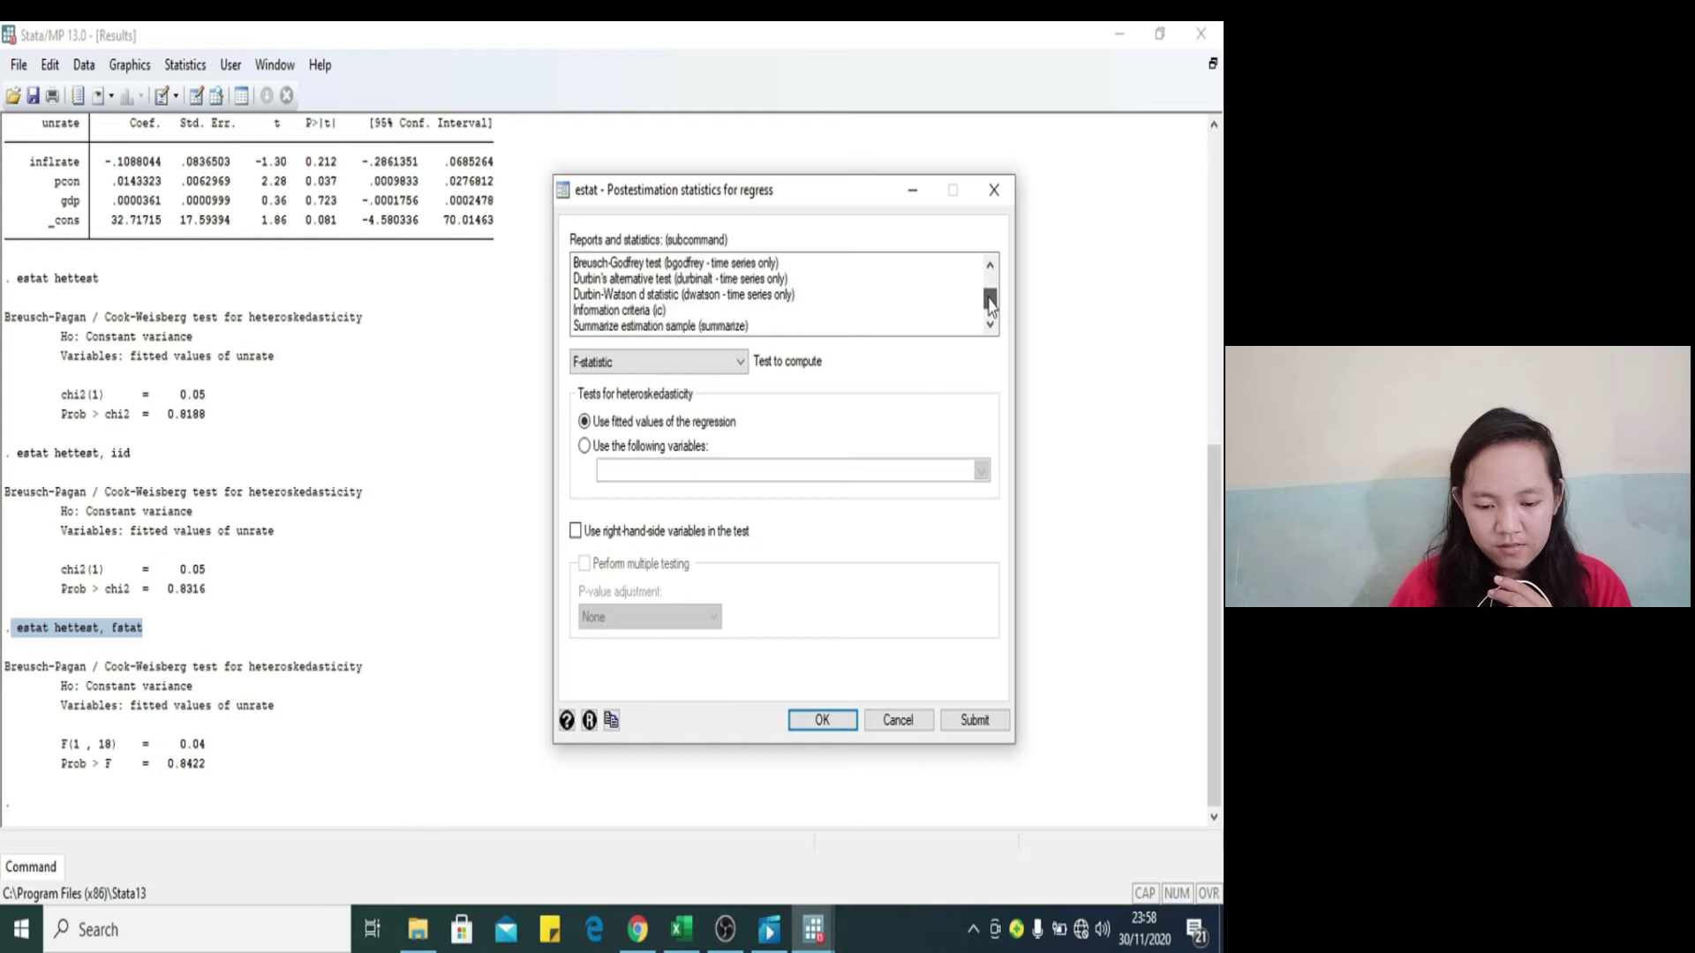
pyautogui.moveTo(989, 304); pyautogui.dragTo(989, 278)
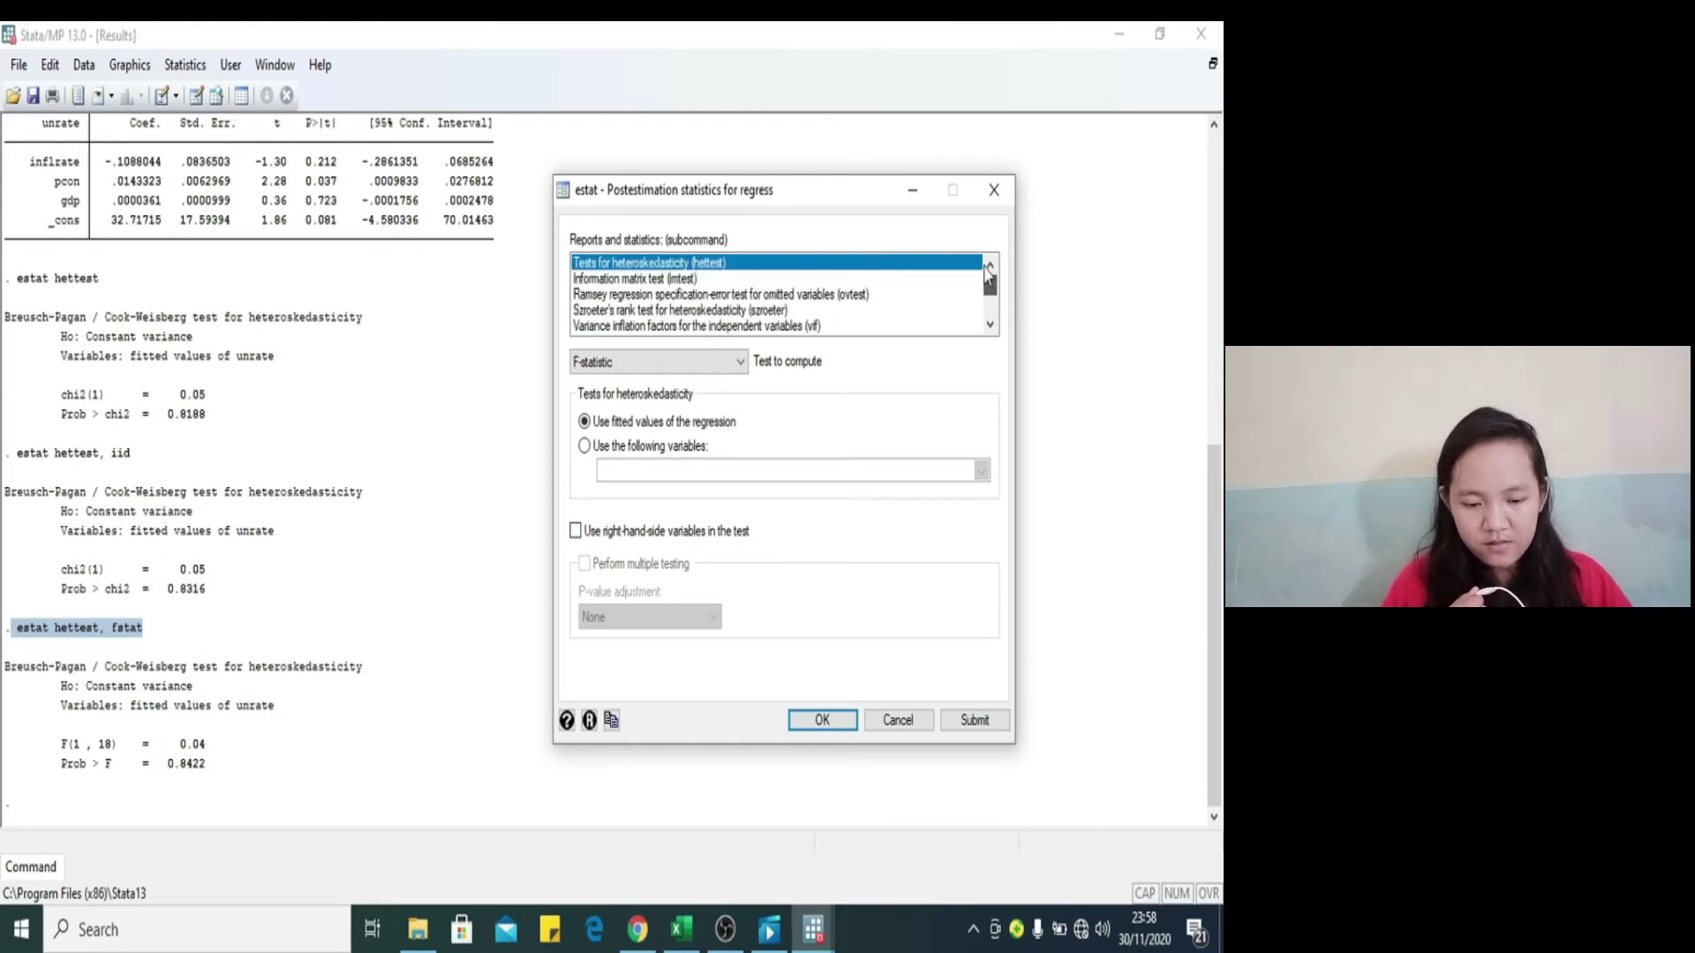
pyautogui.click(656, 326)
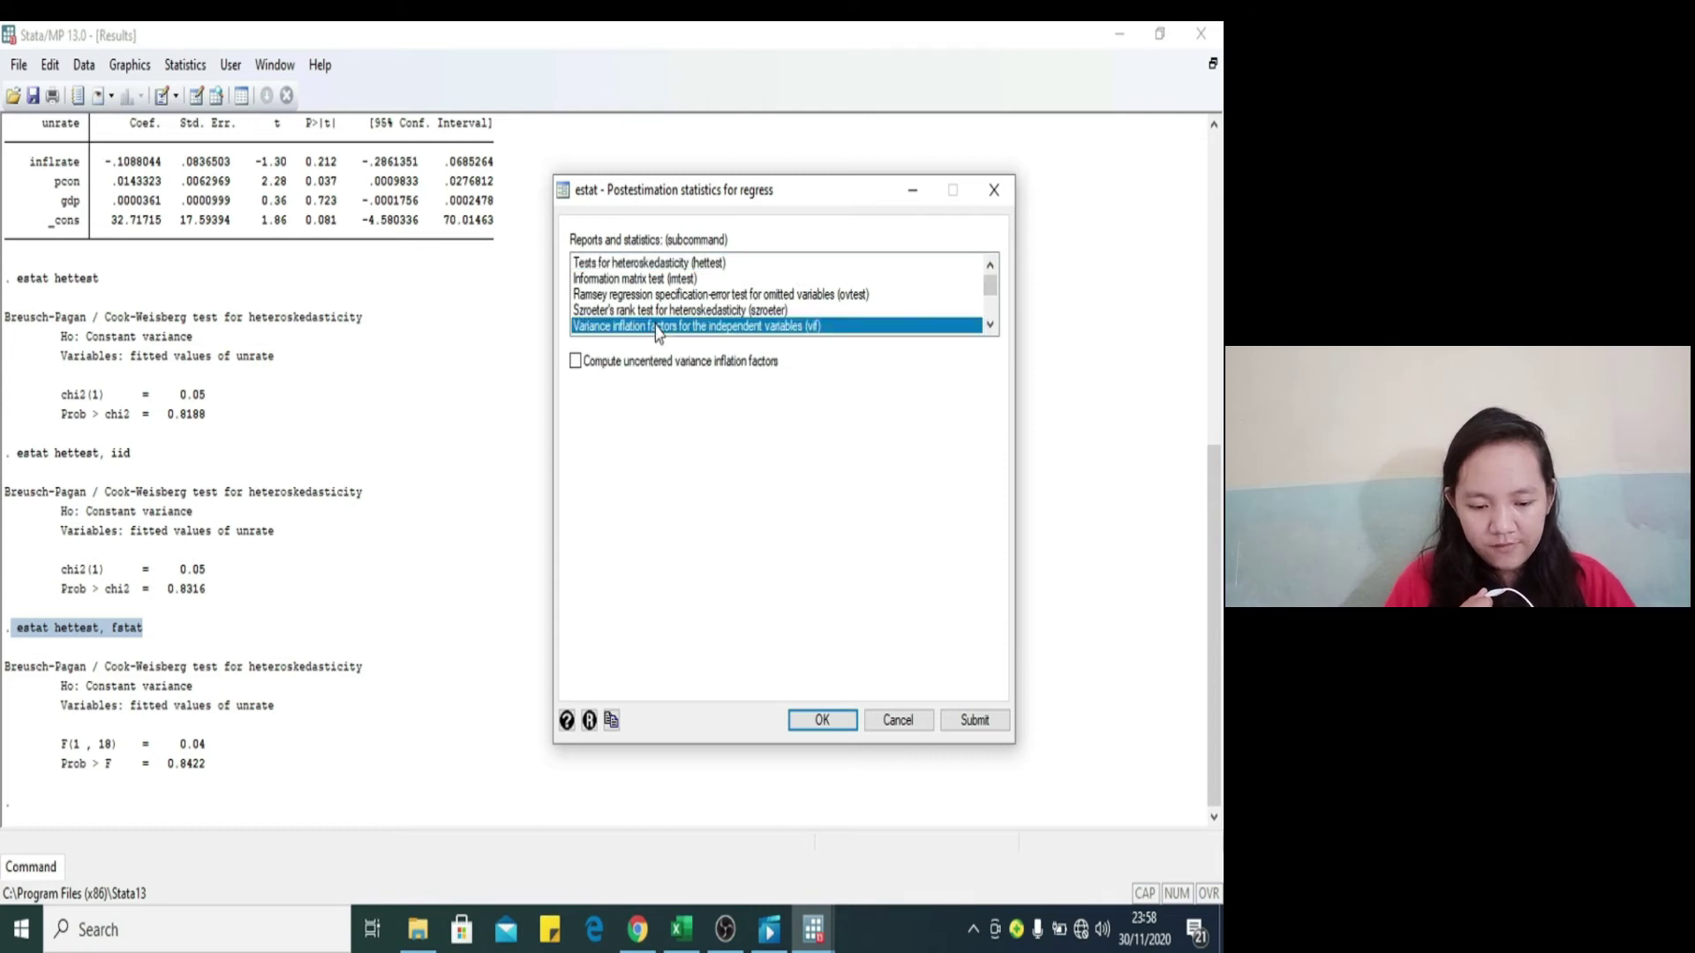
pyautogui.click(818, 720)
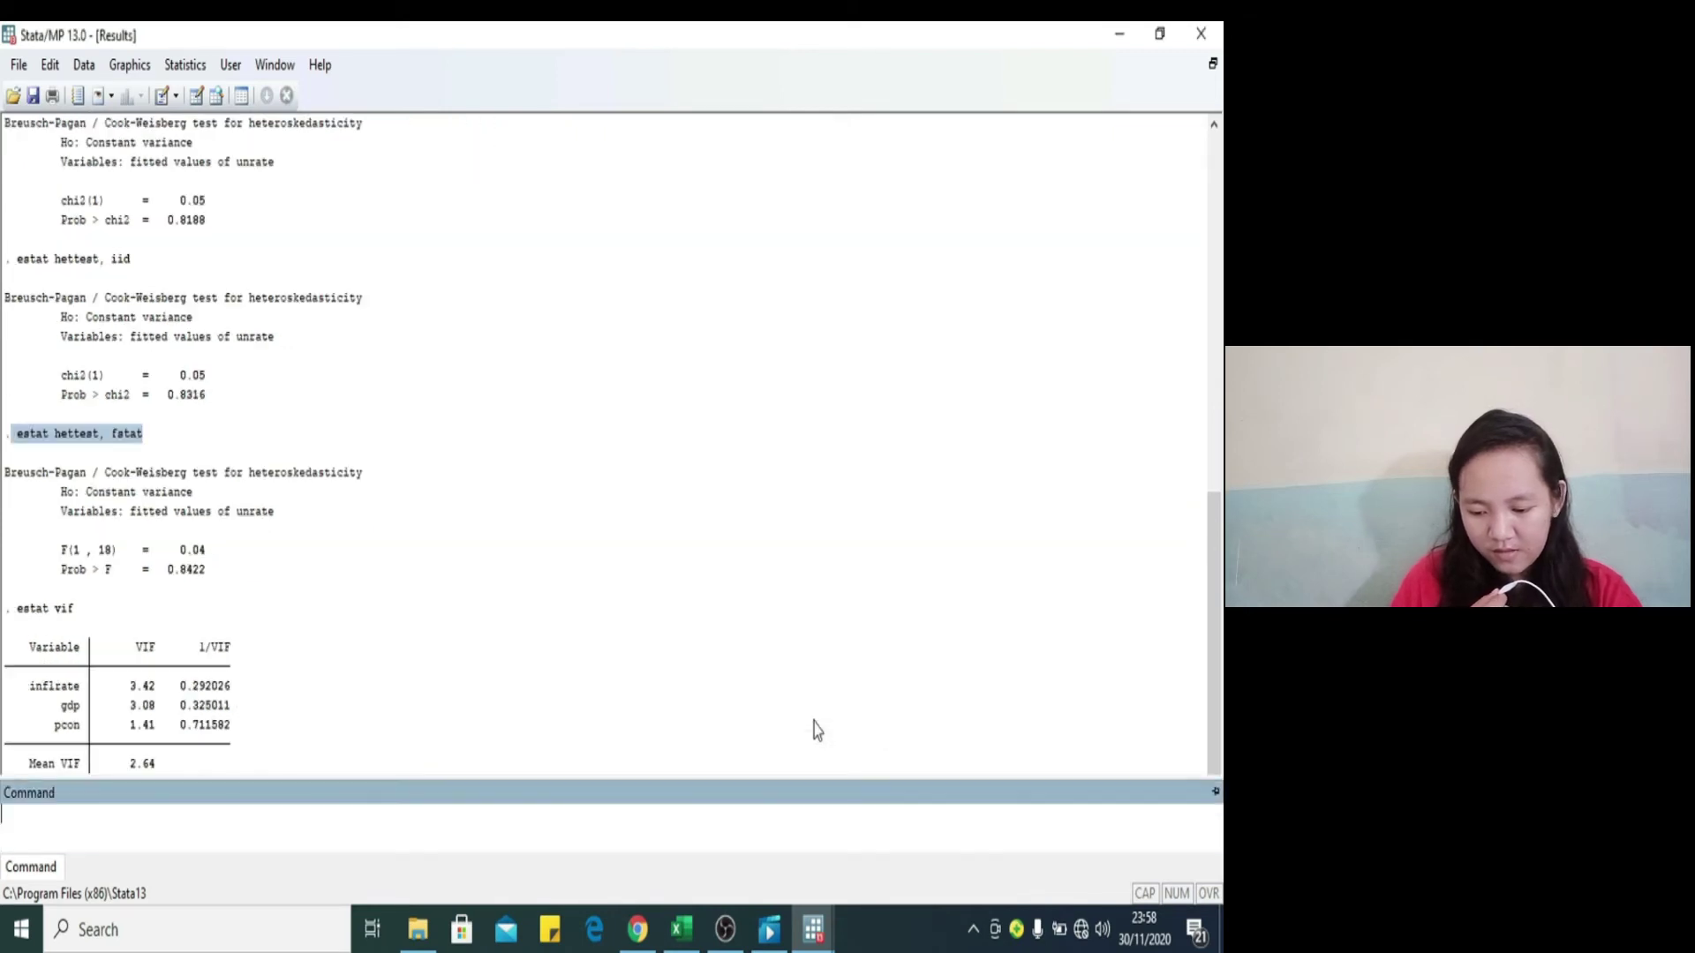
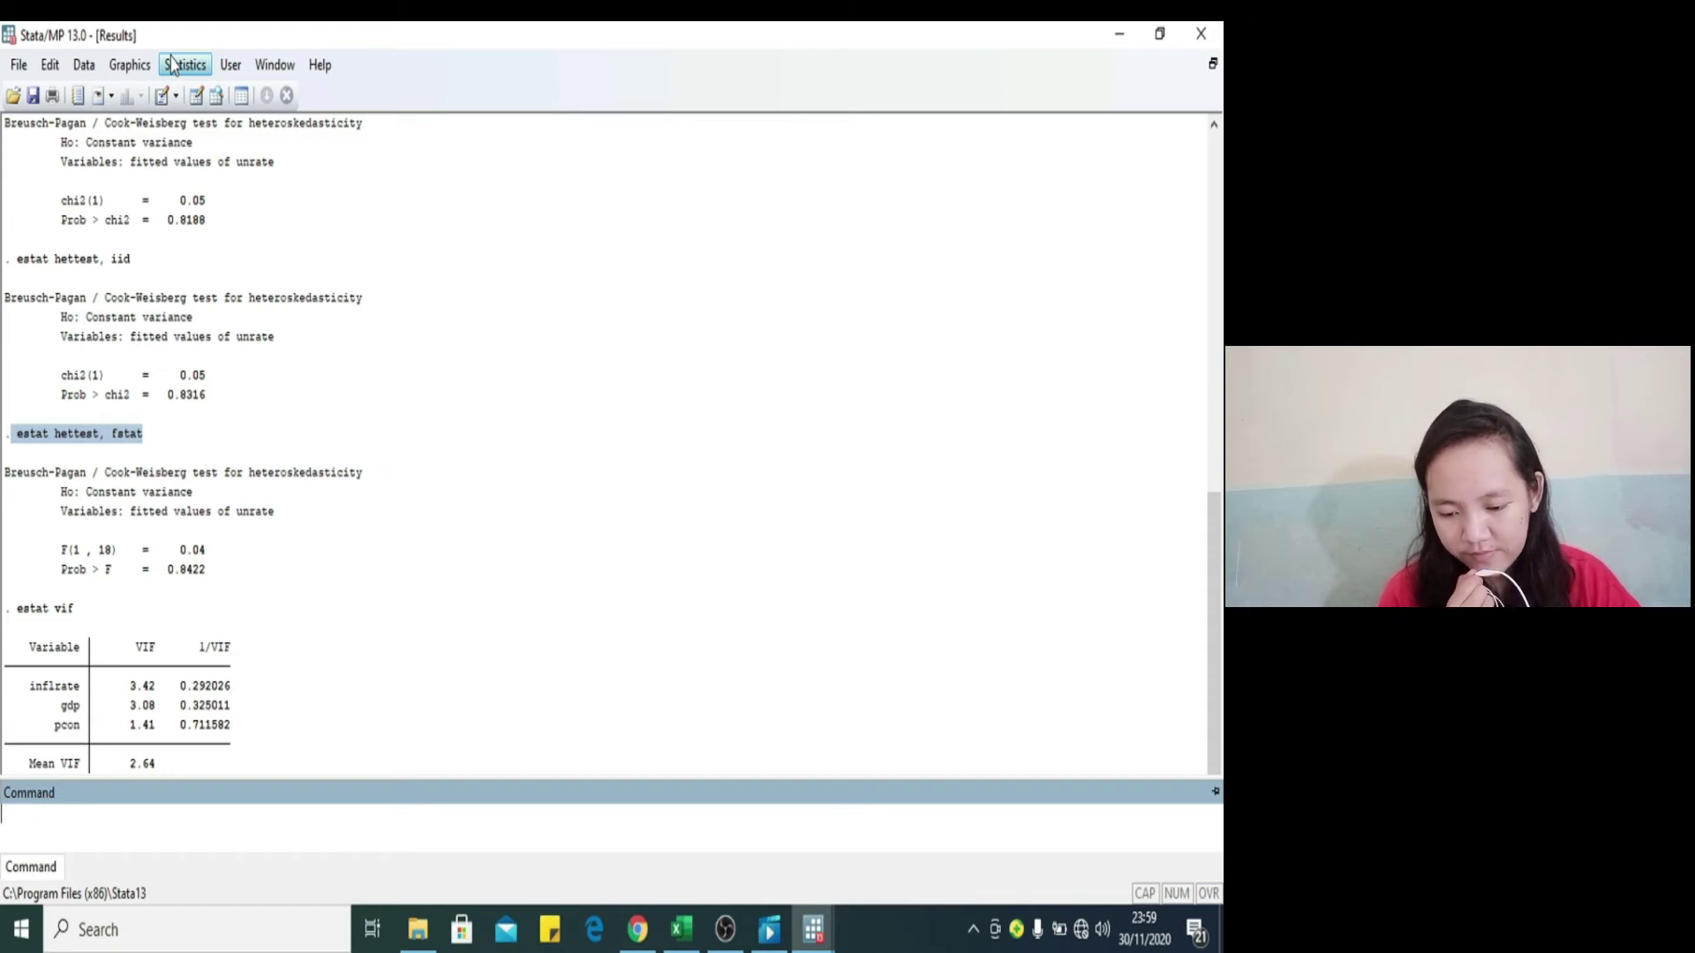
# Step: Try to run the Durbin-Watson d statistic (dwatson) postestimation report for the unrate regression
pyautogui.click(173, 64)
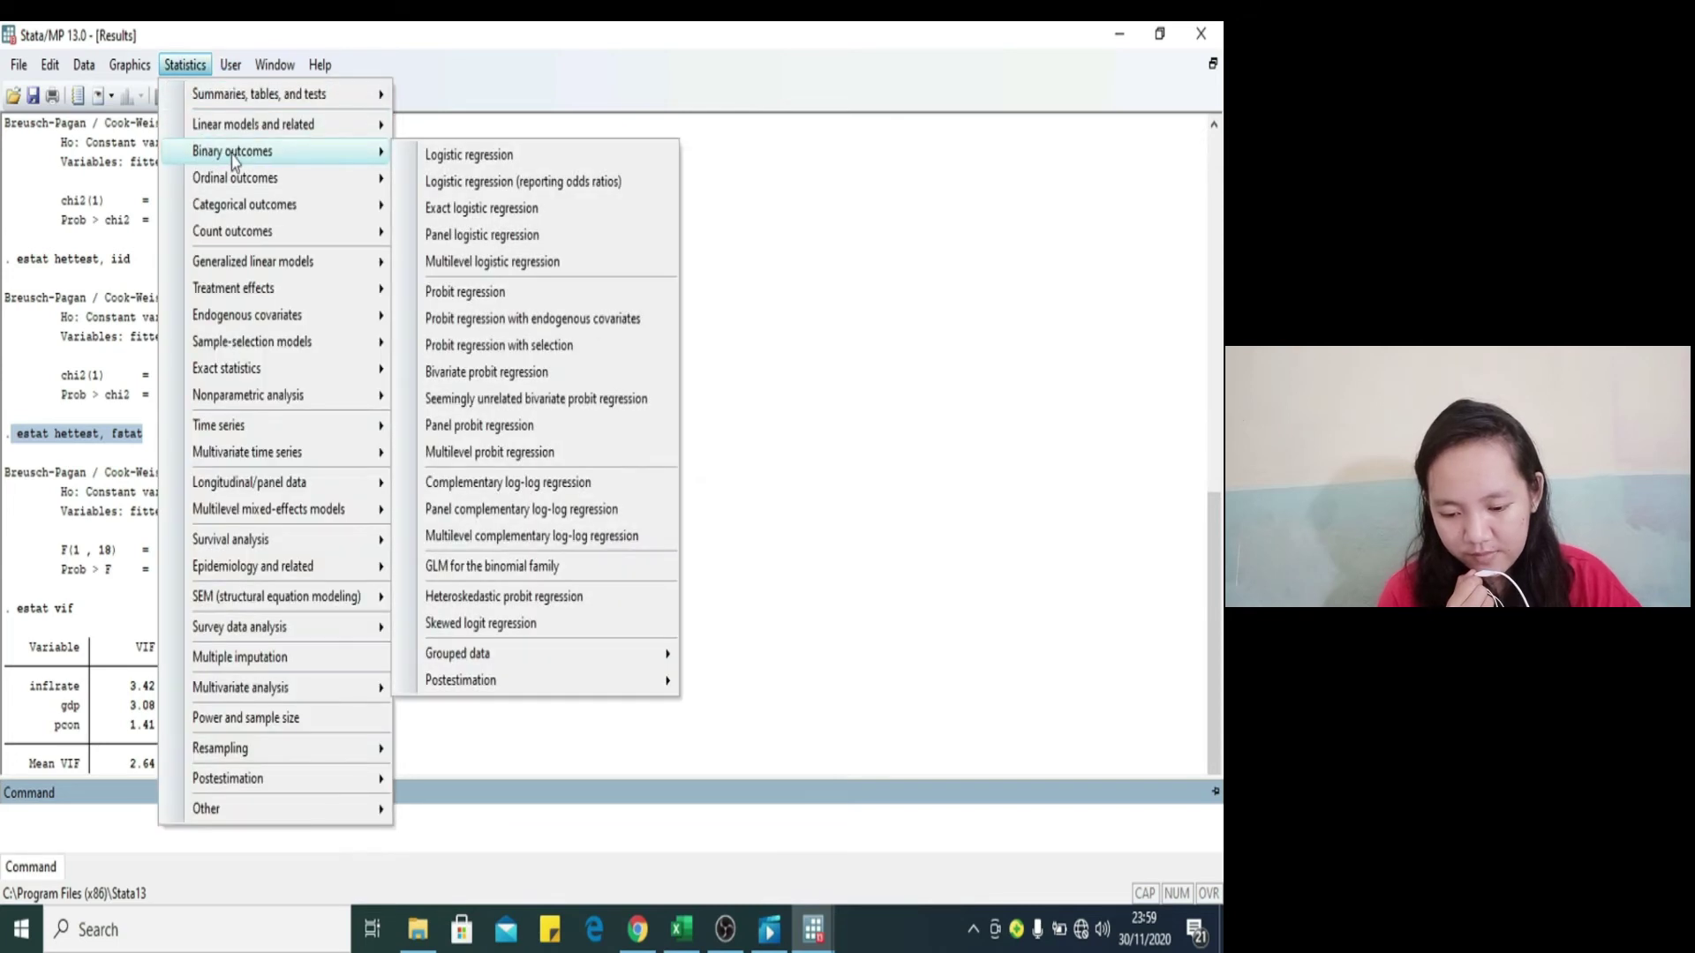
pyautogui.moveTo(347, 129)
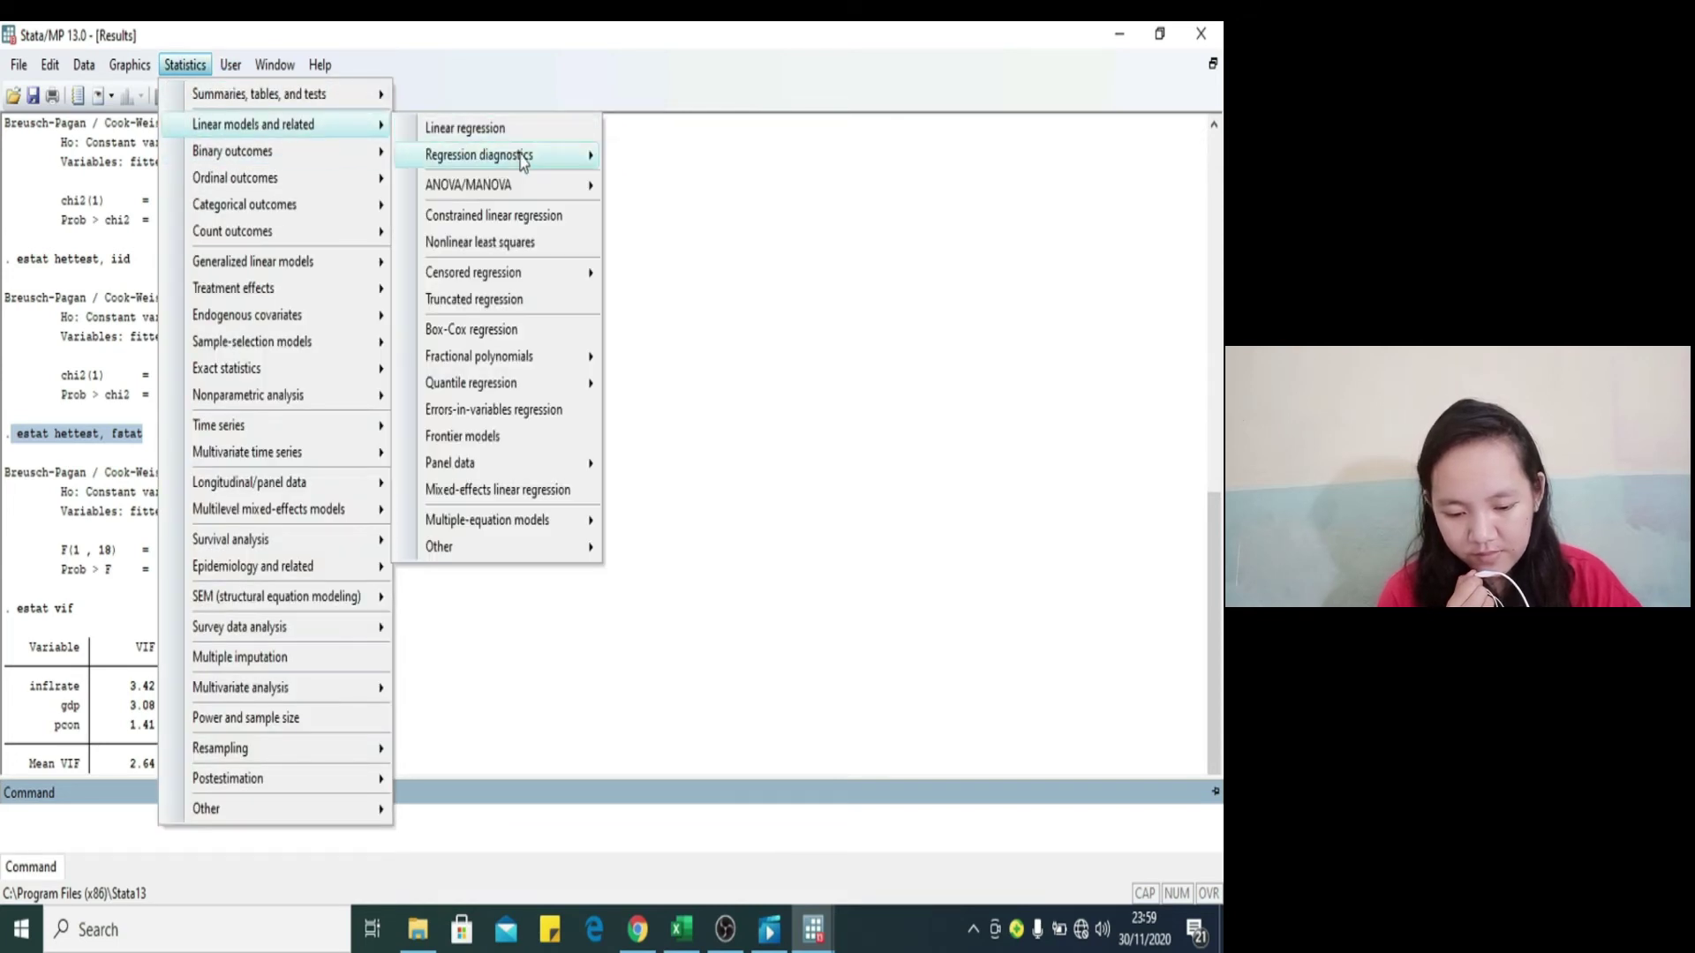
pyautogui.moveTo(541, 159)
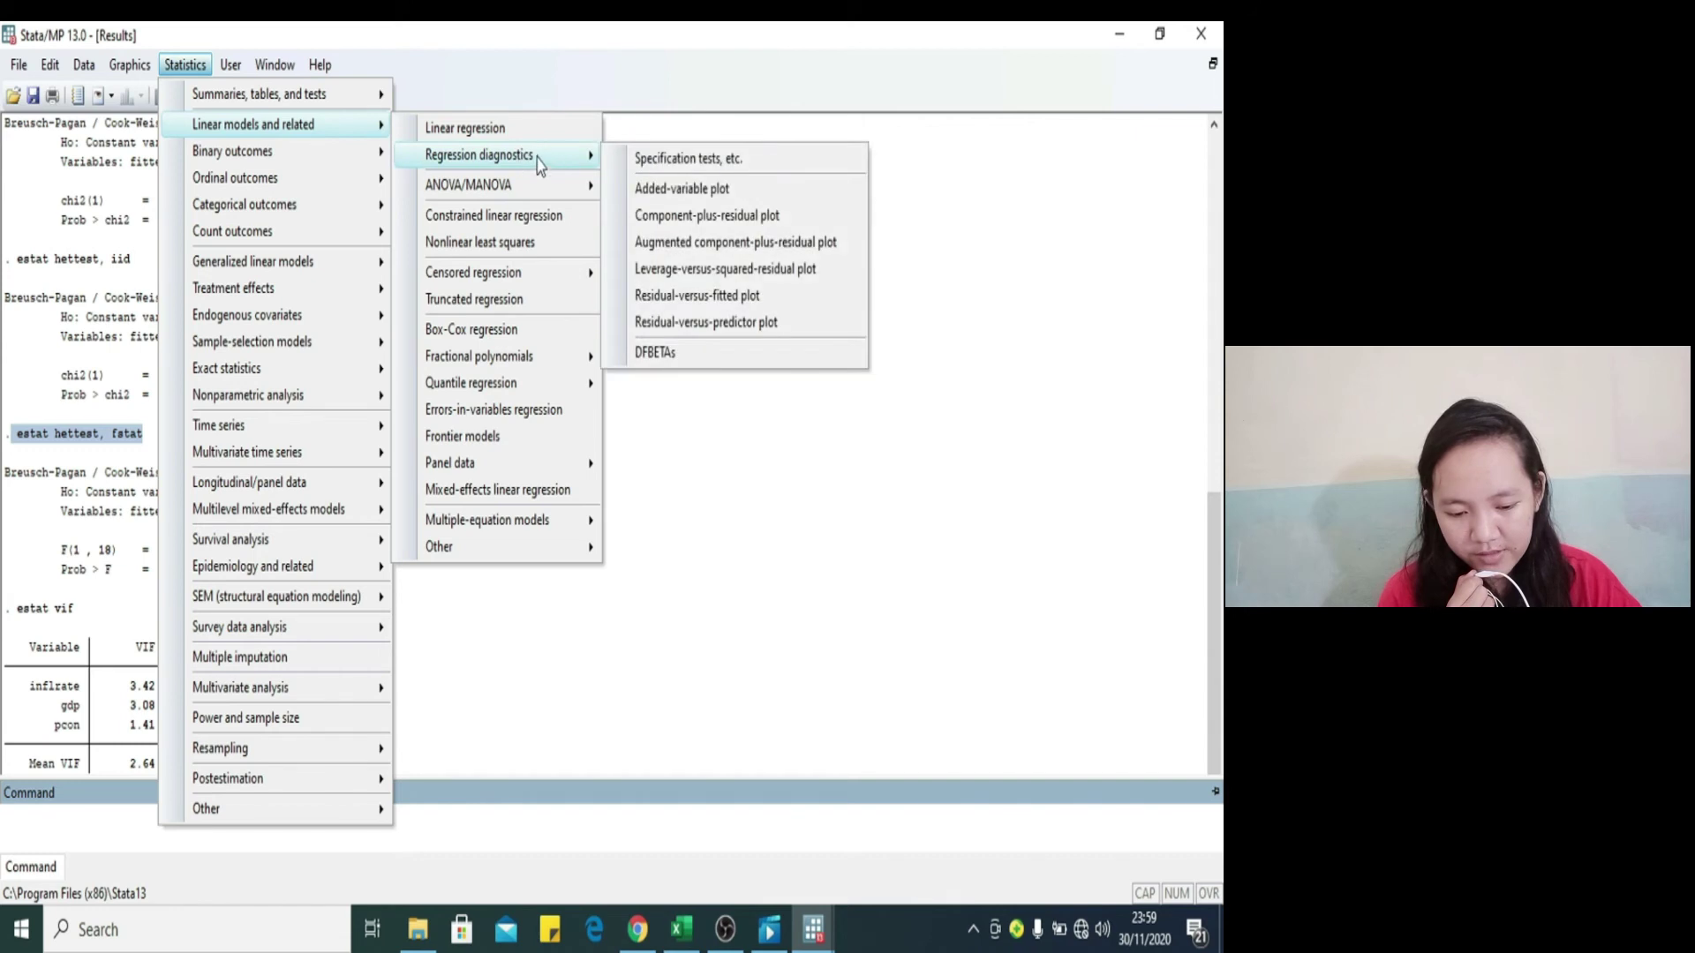
pyautogui.click(649, 161)
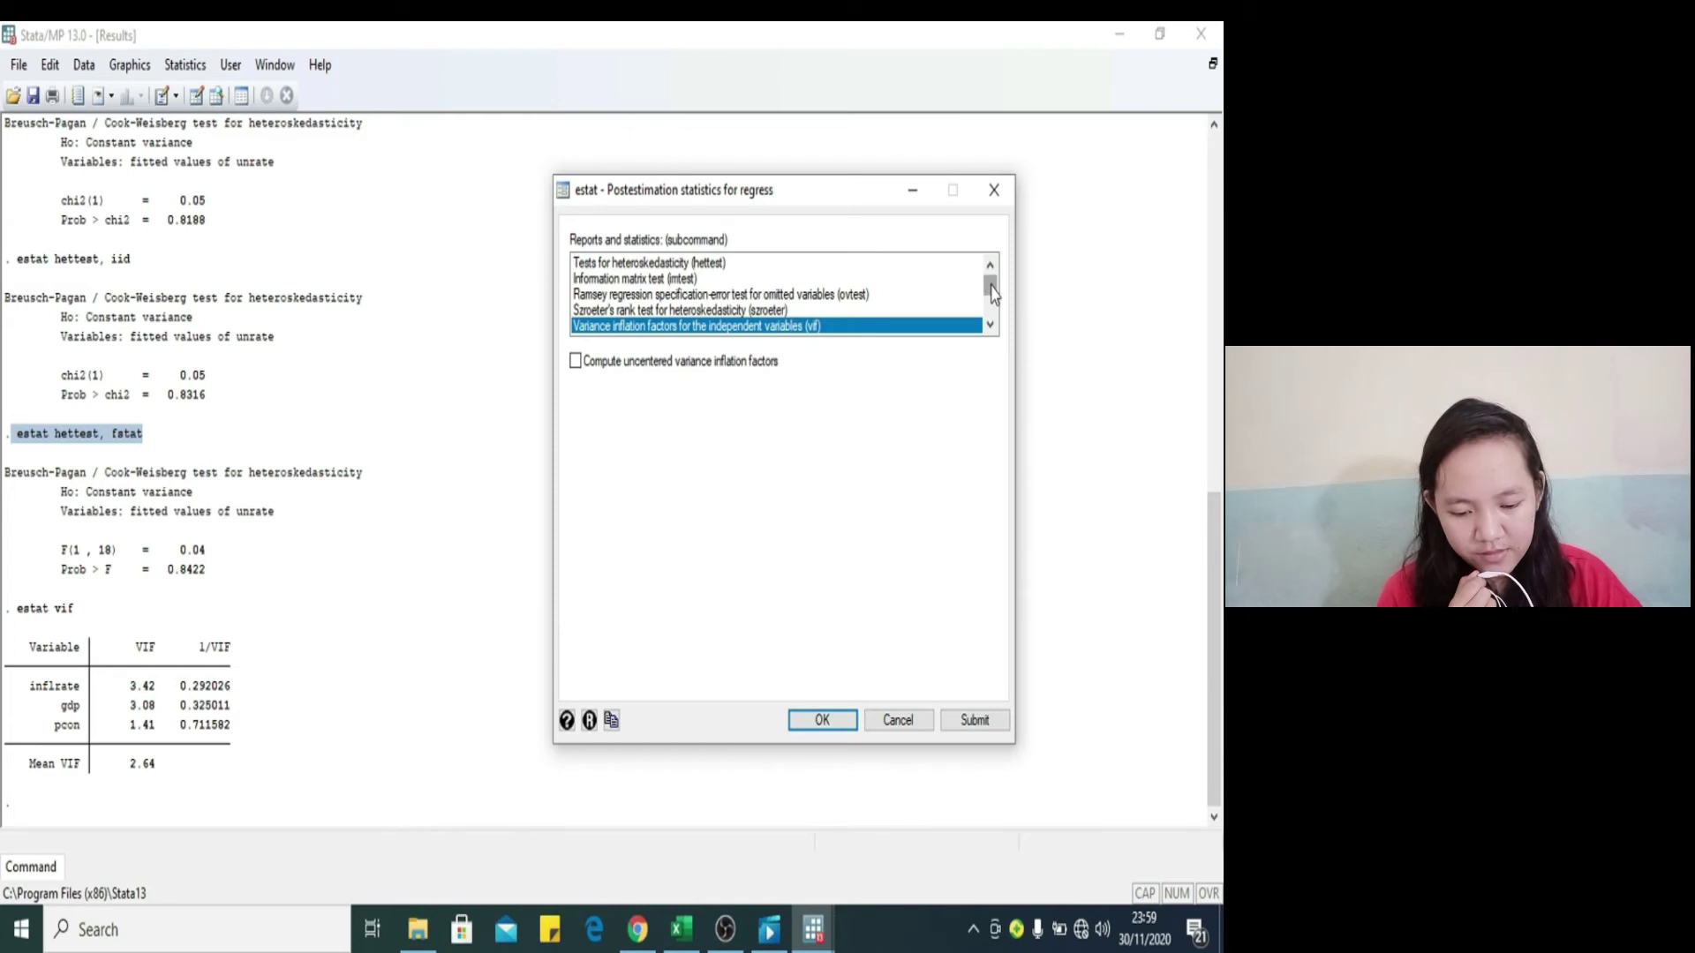
pyautogui.moveTo(993, 294); pyautogui.dragTo(994, 305)
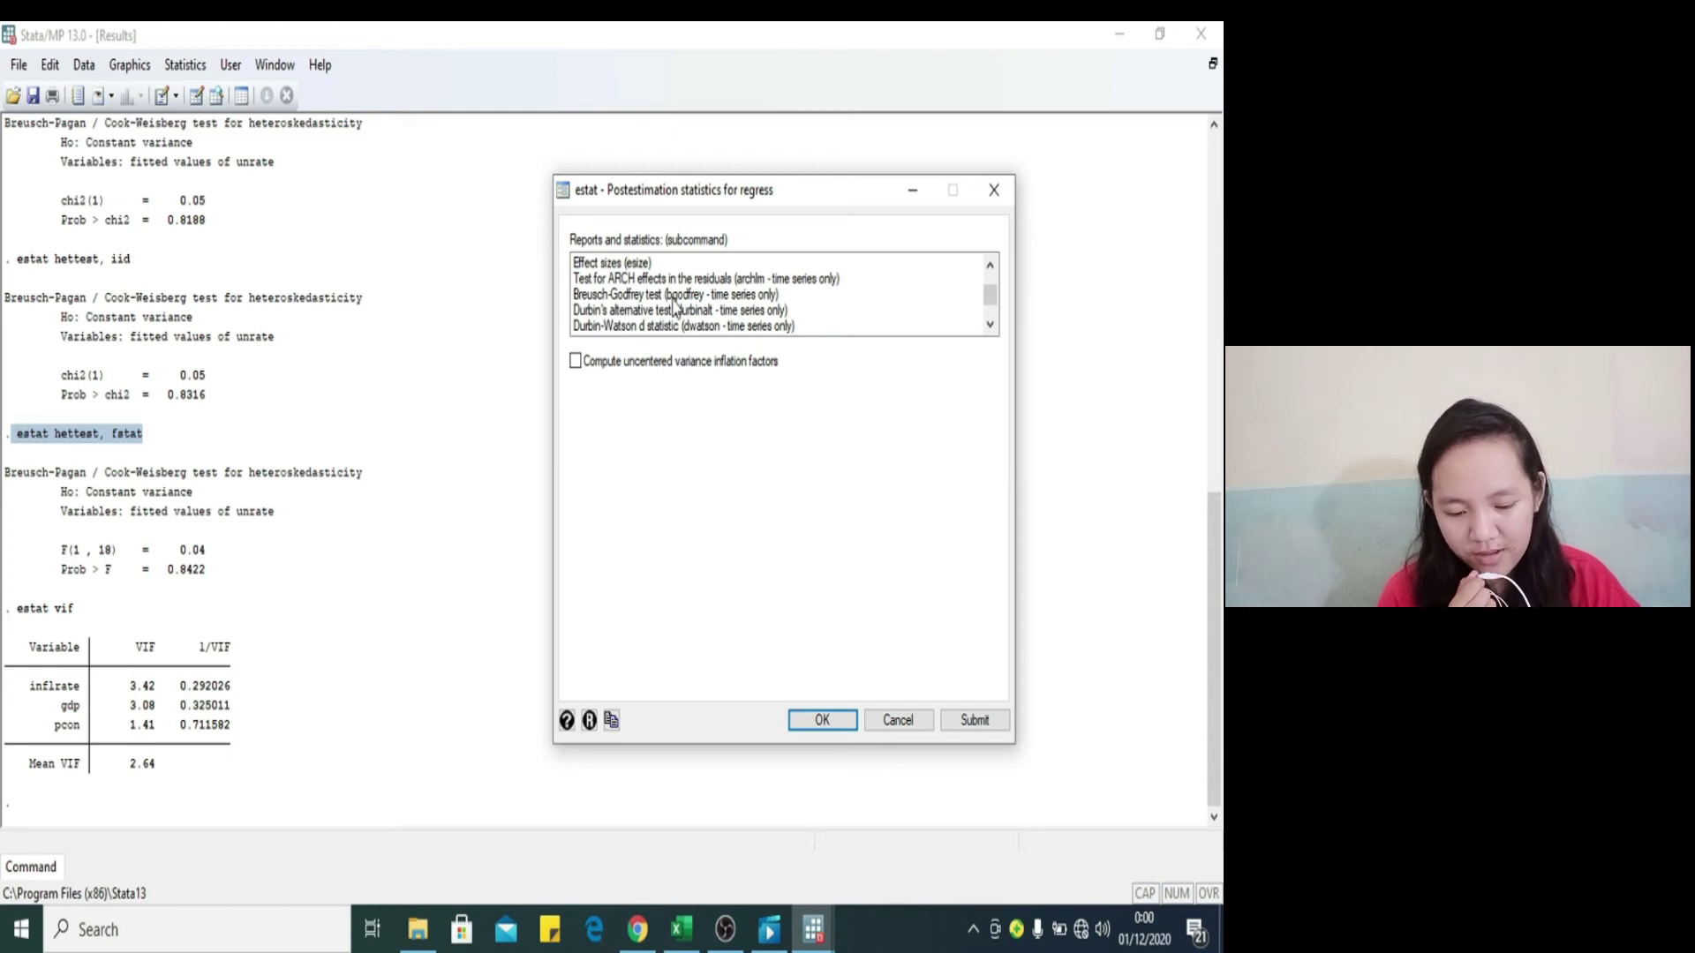
pyautogui.click(621, 326)
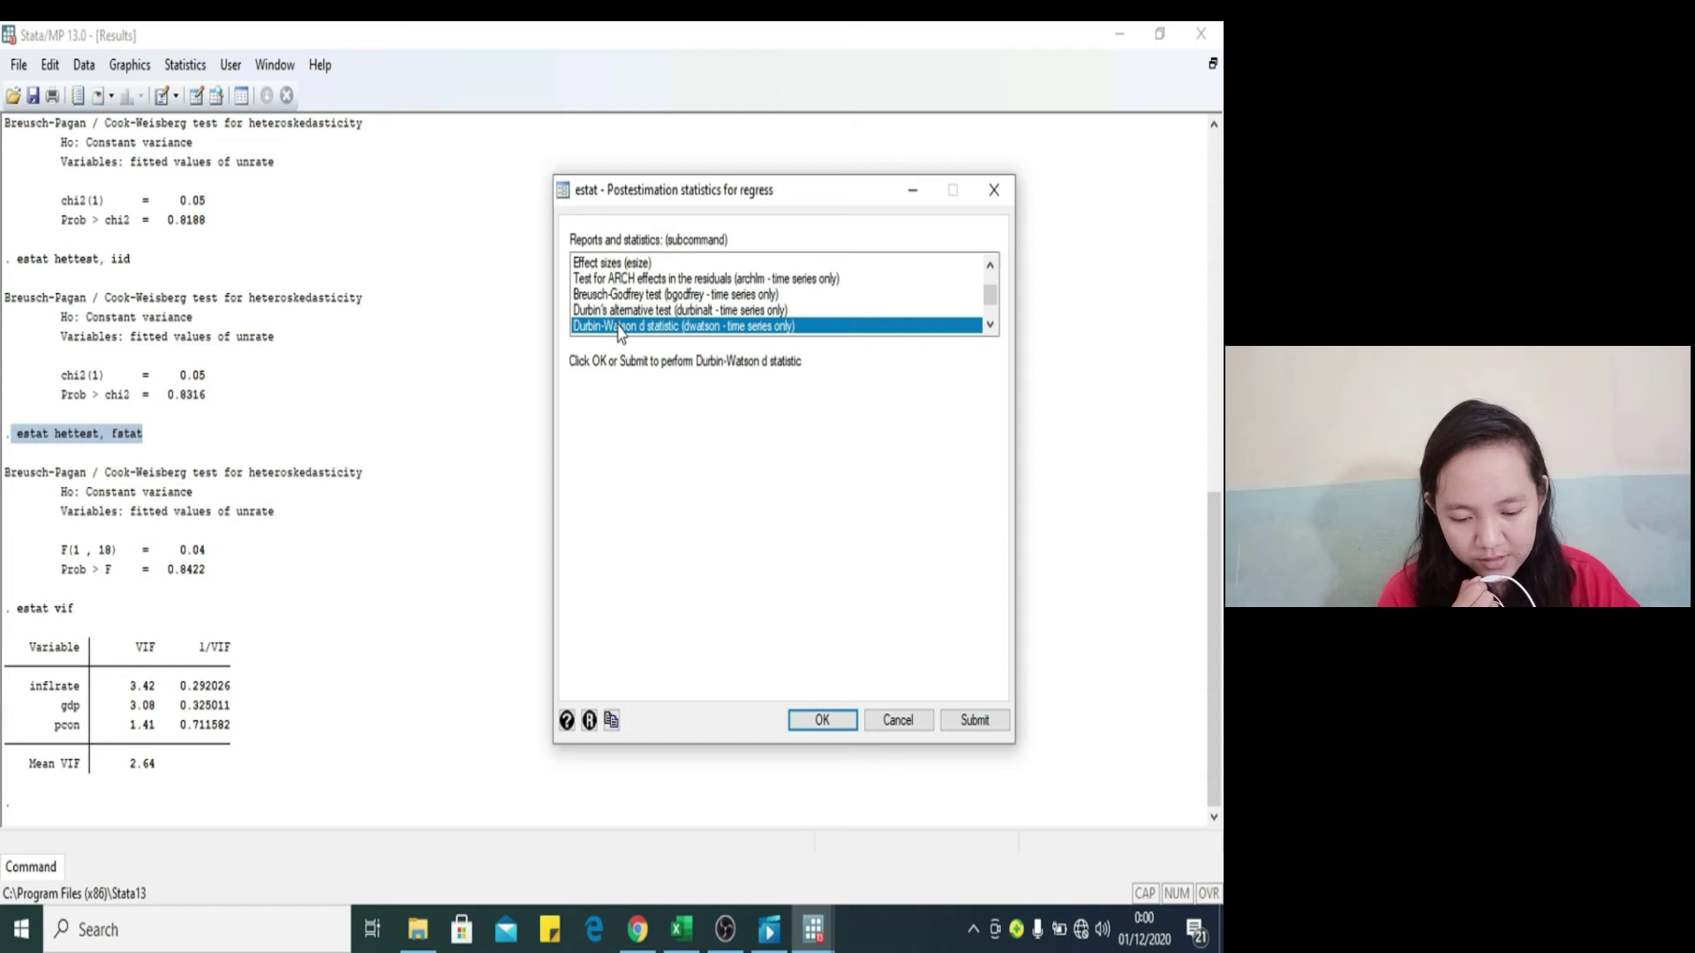
pyautogui.click(823, 722)
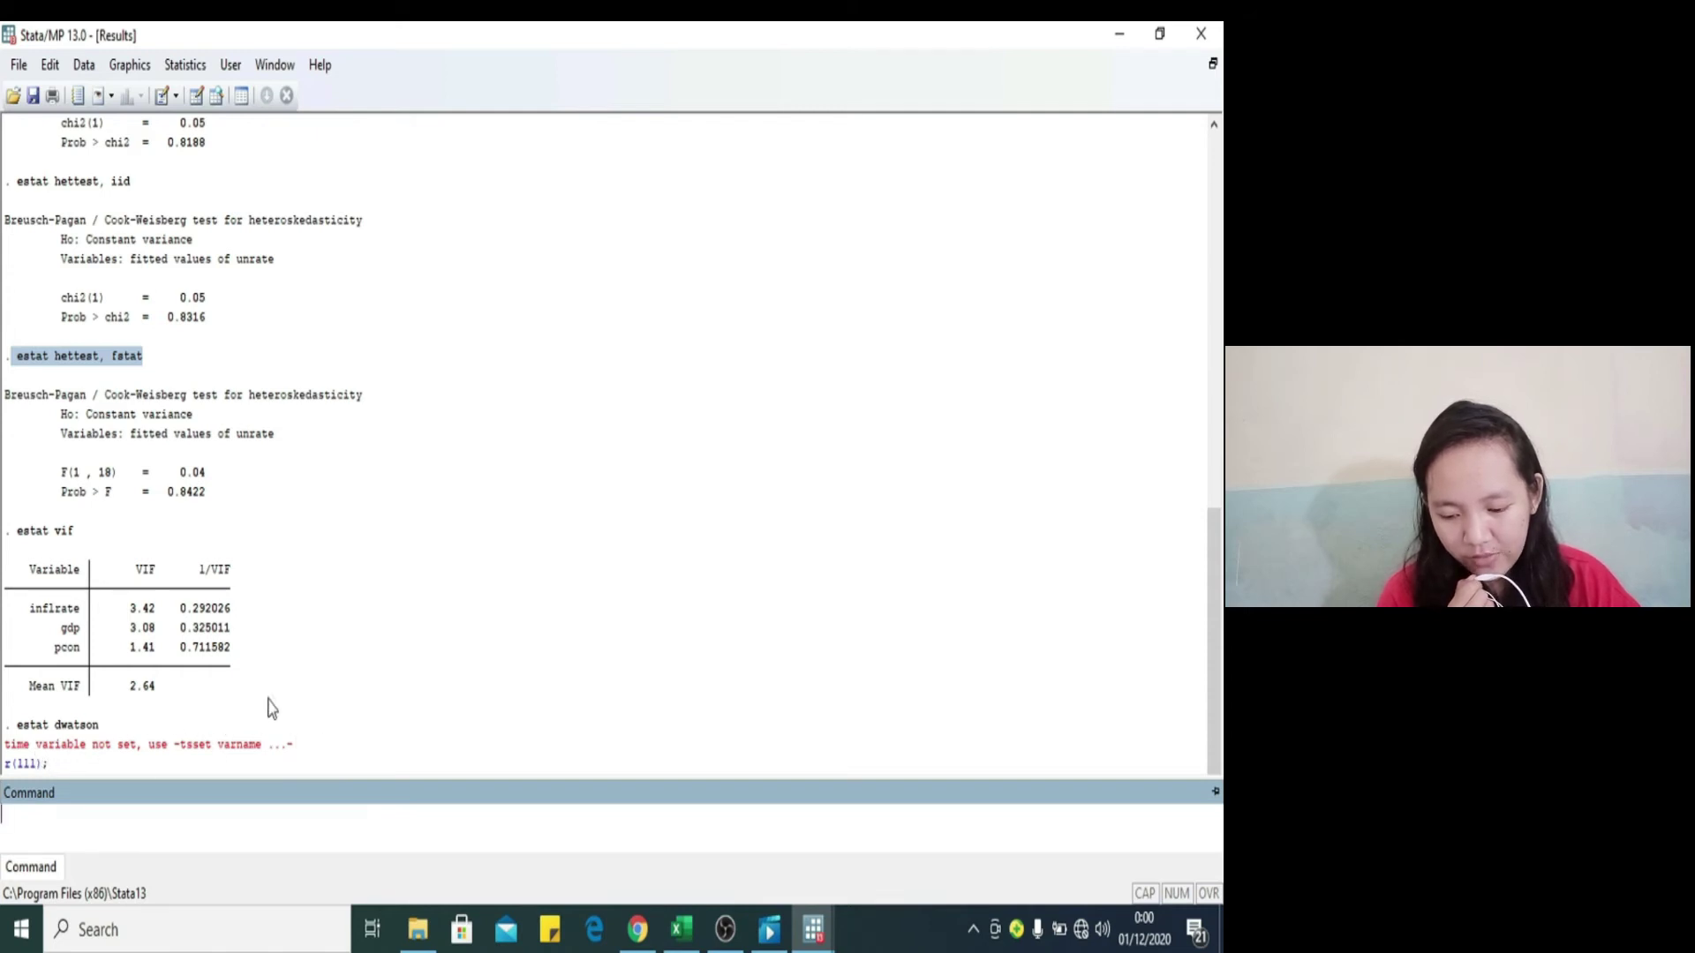
# Step: Reopen the postestimation statistics dialog from the specification tests of the linear regression diagnostics
pyautogui.click(182, 68)
pyautogui.moveTo(227, 71)
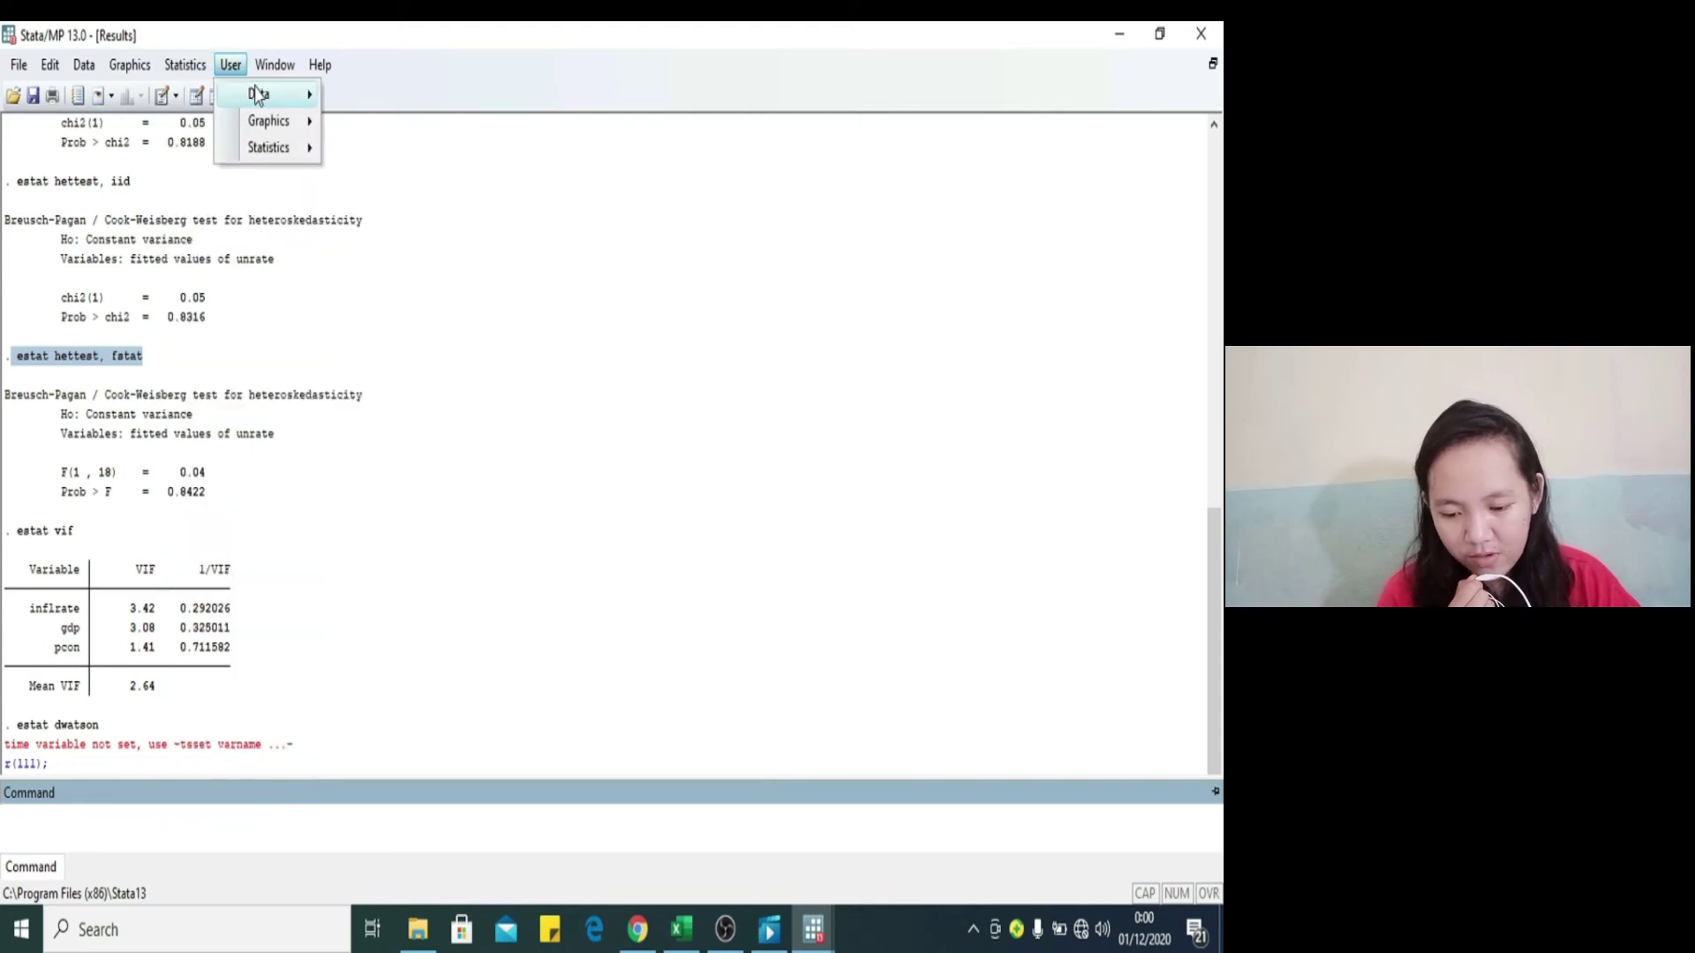
pyautogui.moveTo(298, 97)
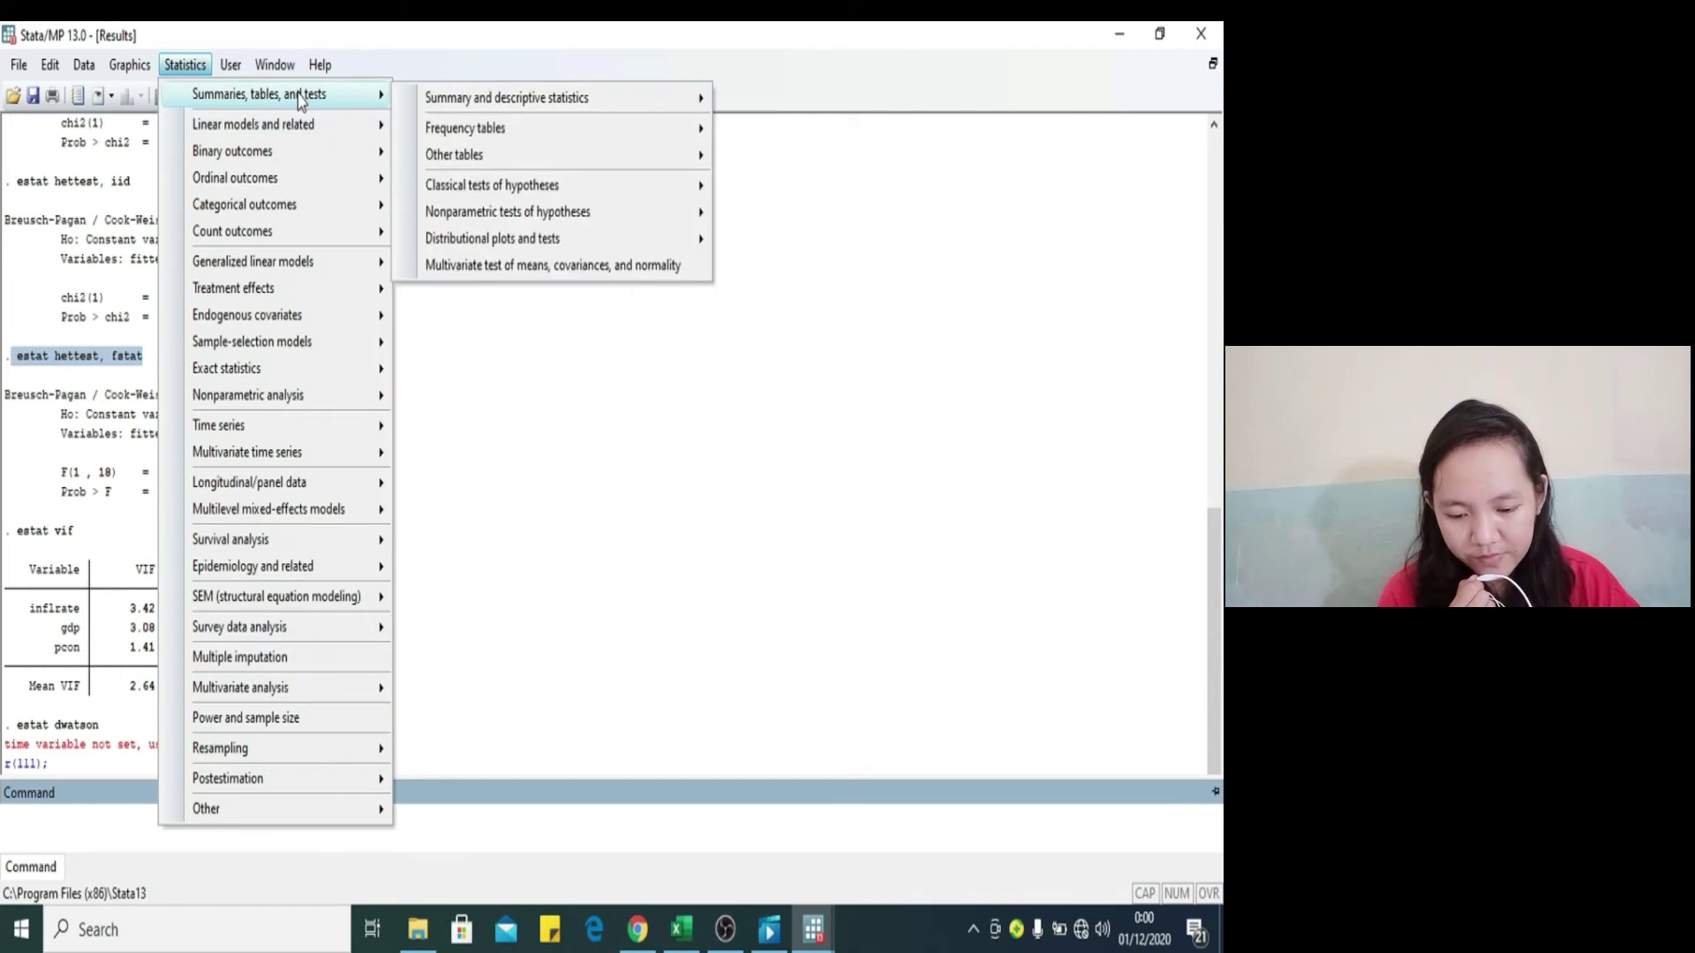
pyautogui.moveTo(353, 129)
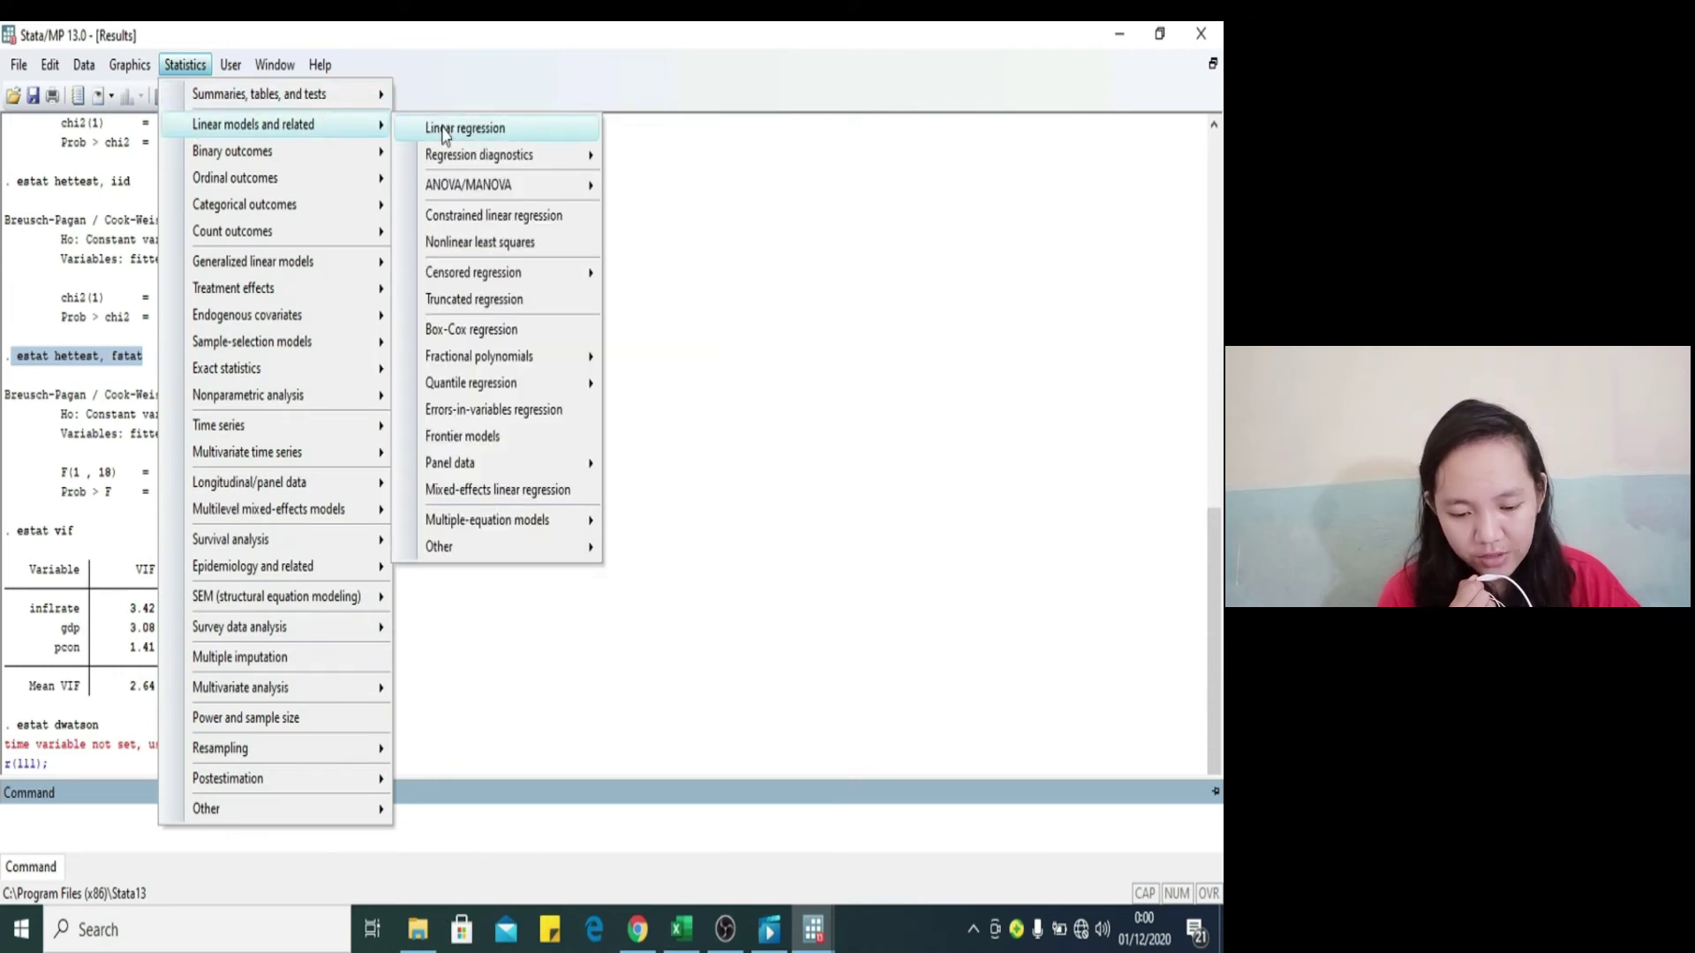
pyautogui.moveTo(564, 164)
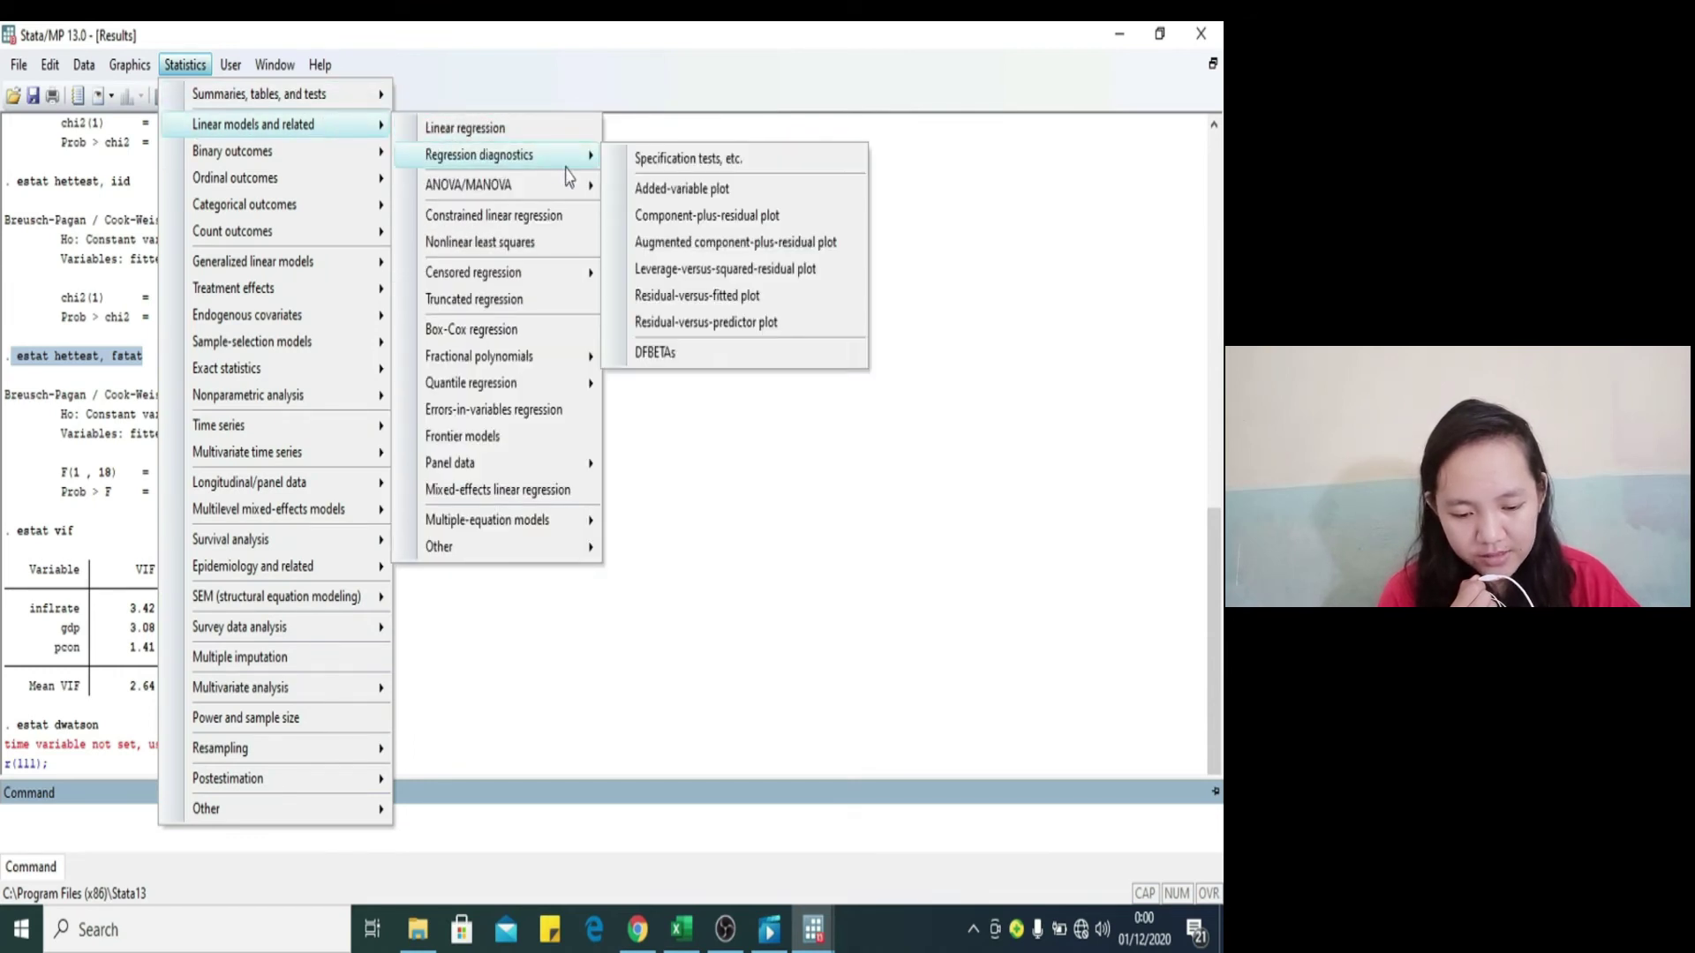
pyautogui.click(659, 160)
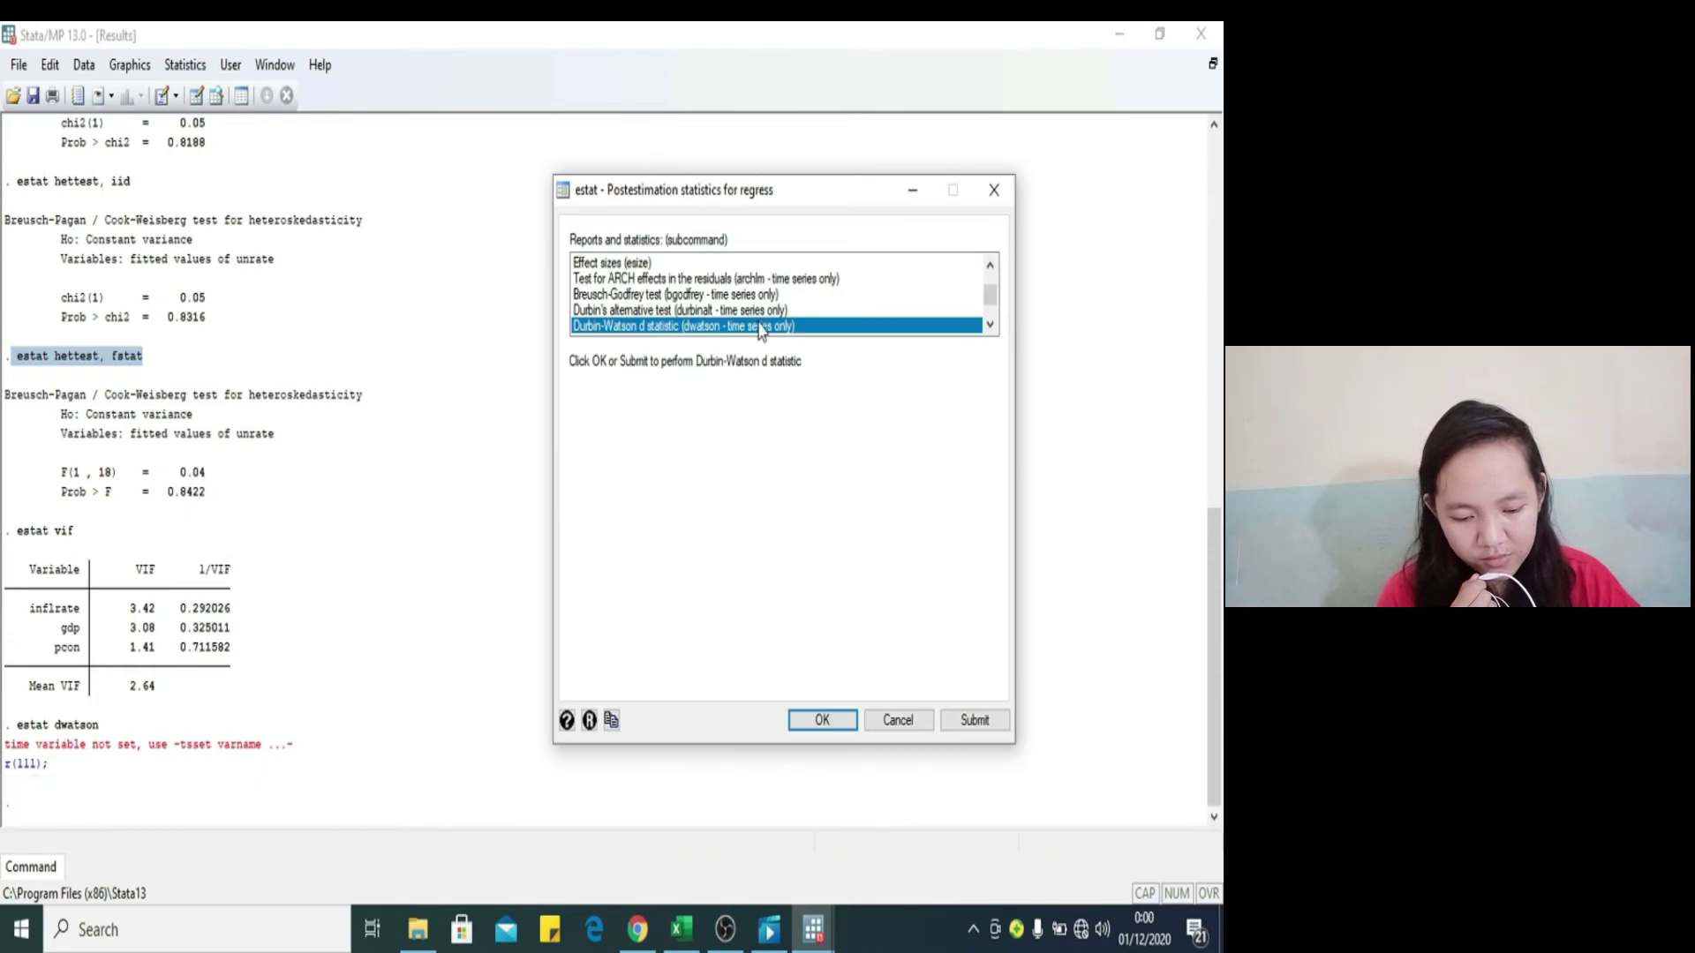
# Step: Try to run the Breusch-Godfrey test (bgodfrey) from the postestimation statistics for the regression, then close the dialog
pyautogui.click(990, 325)
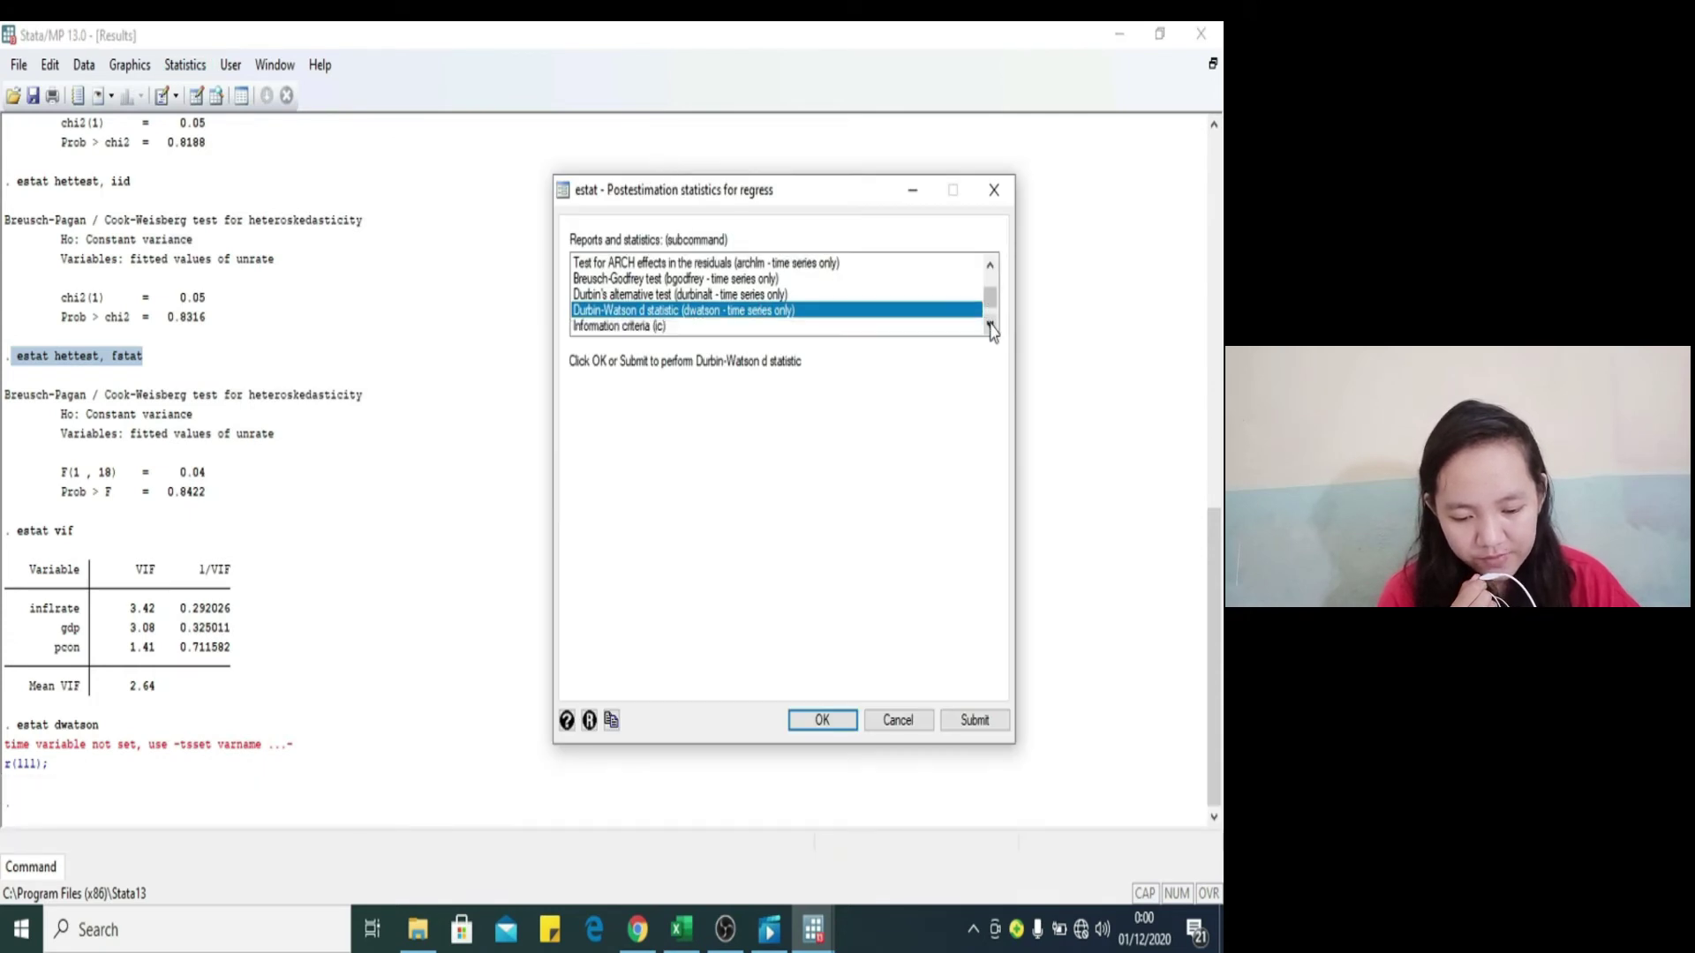
pyautogui.click(990, 325)
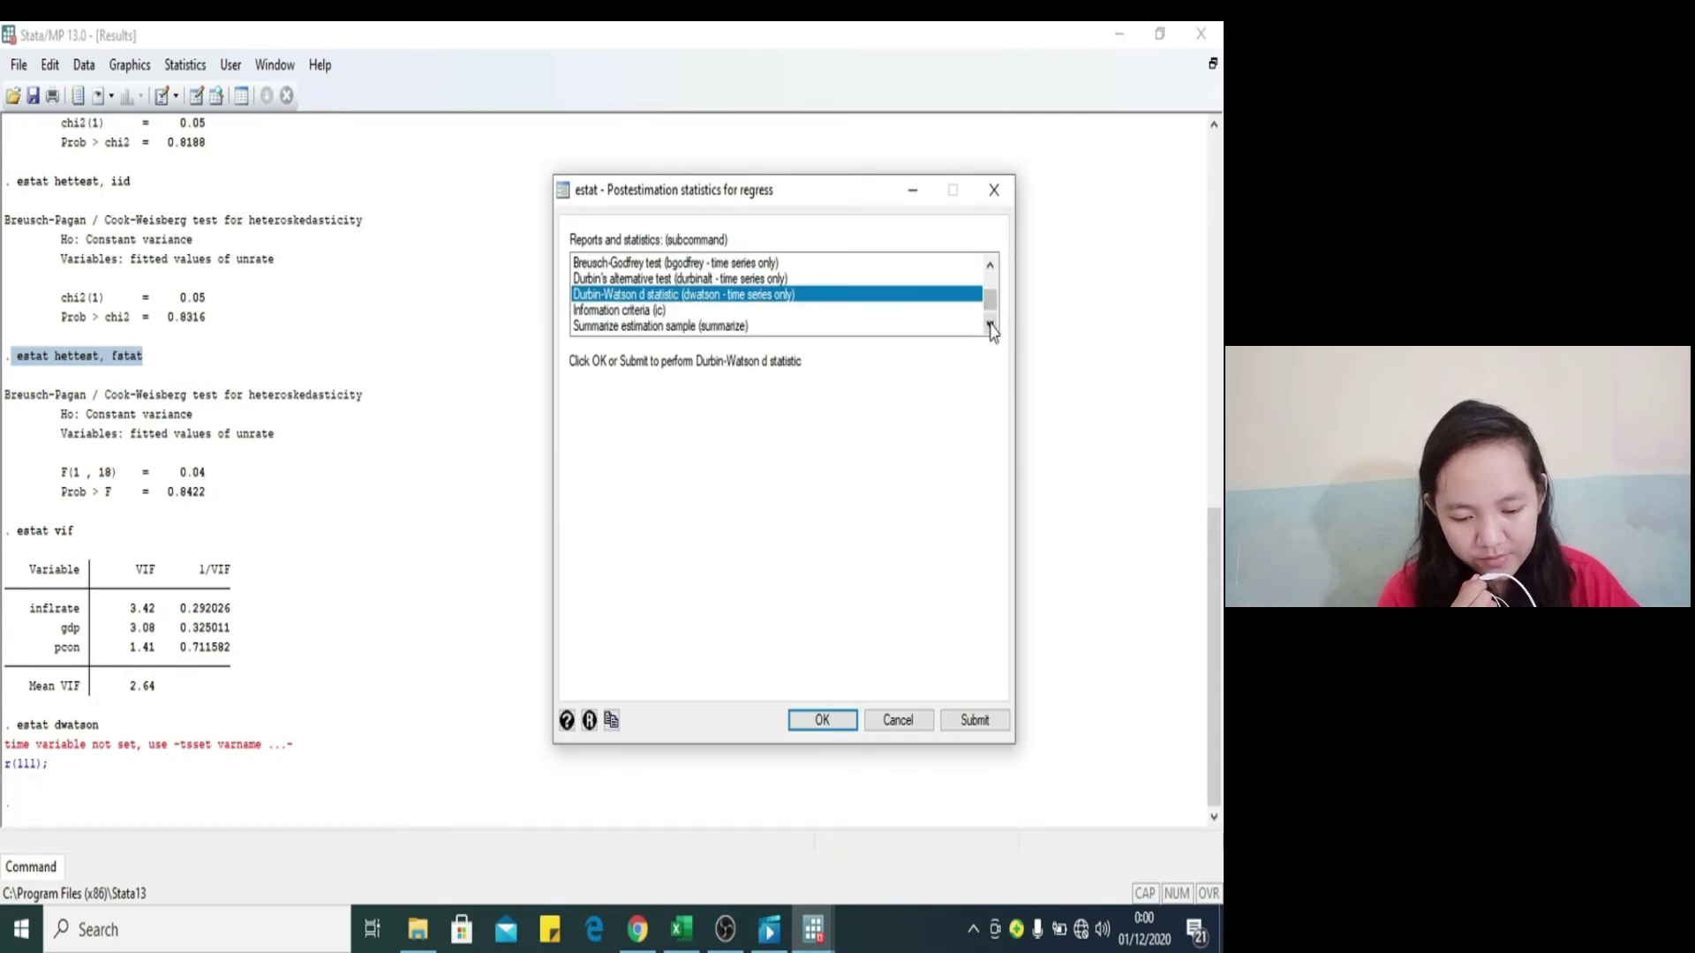
pyautogui.click(990, 266)
pyautogui.click(991, 266)
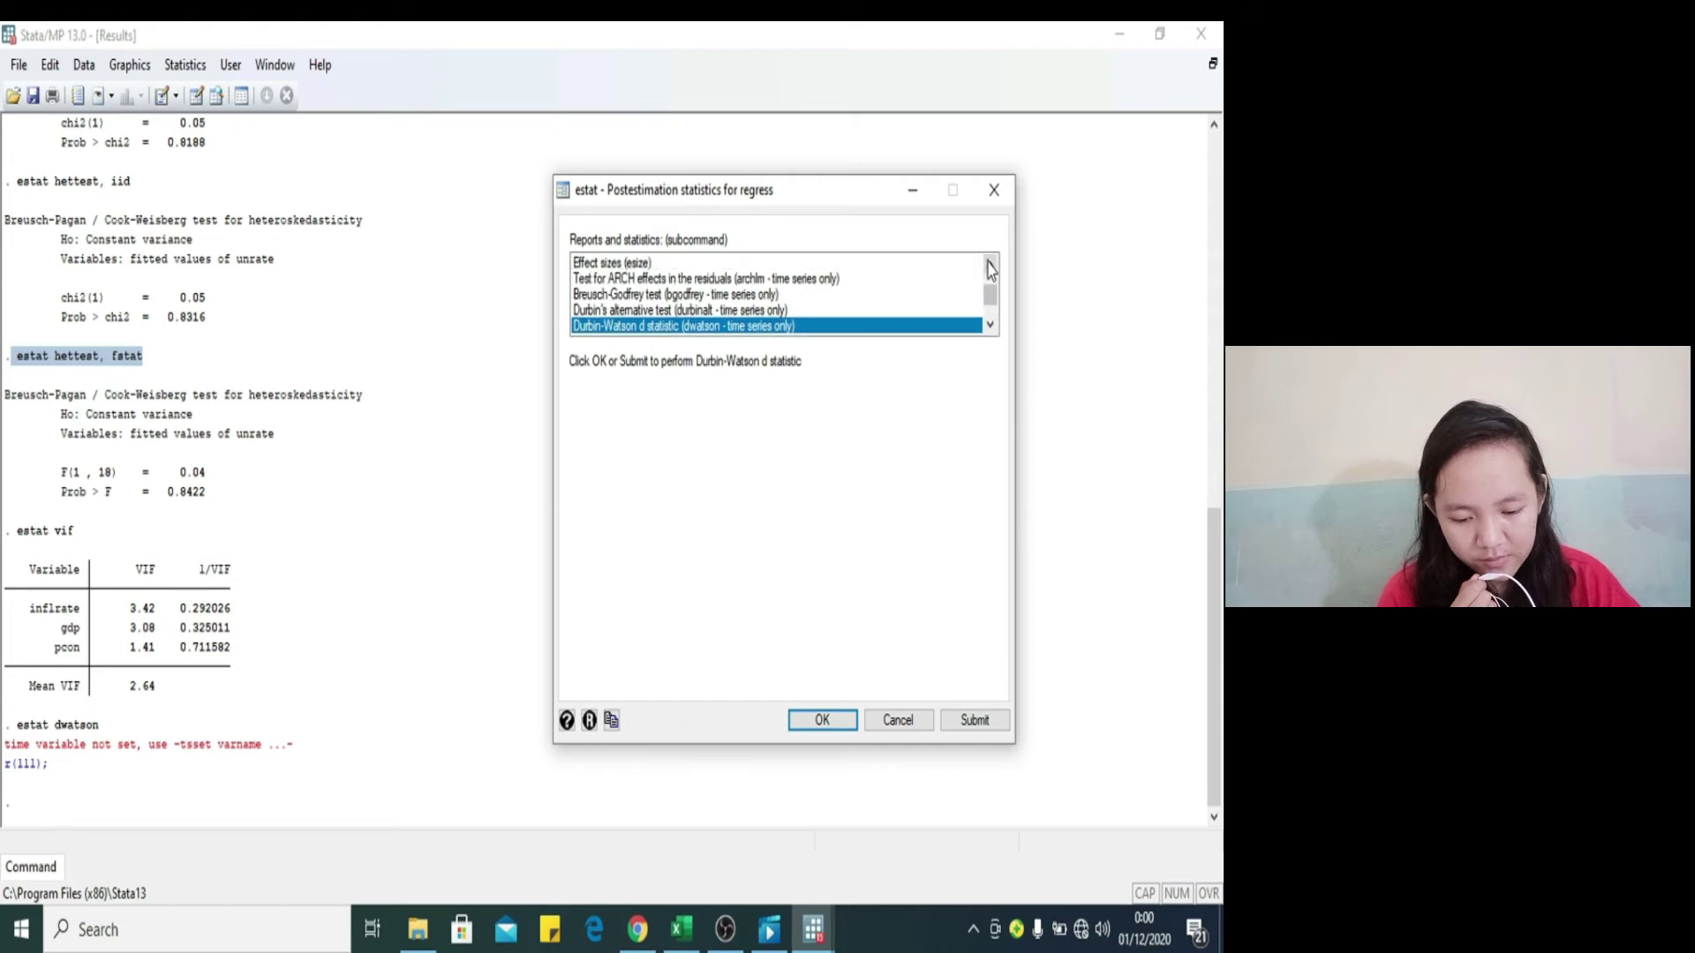
pyautogui.click(665, 282)
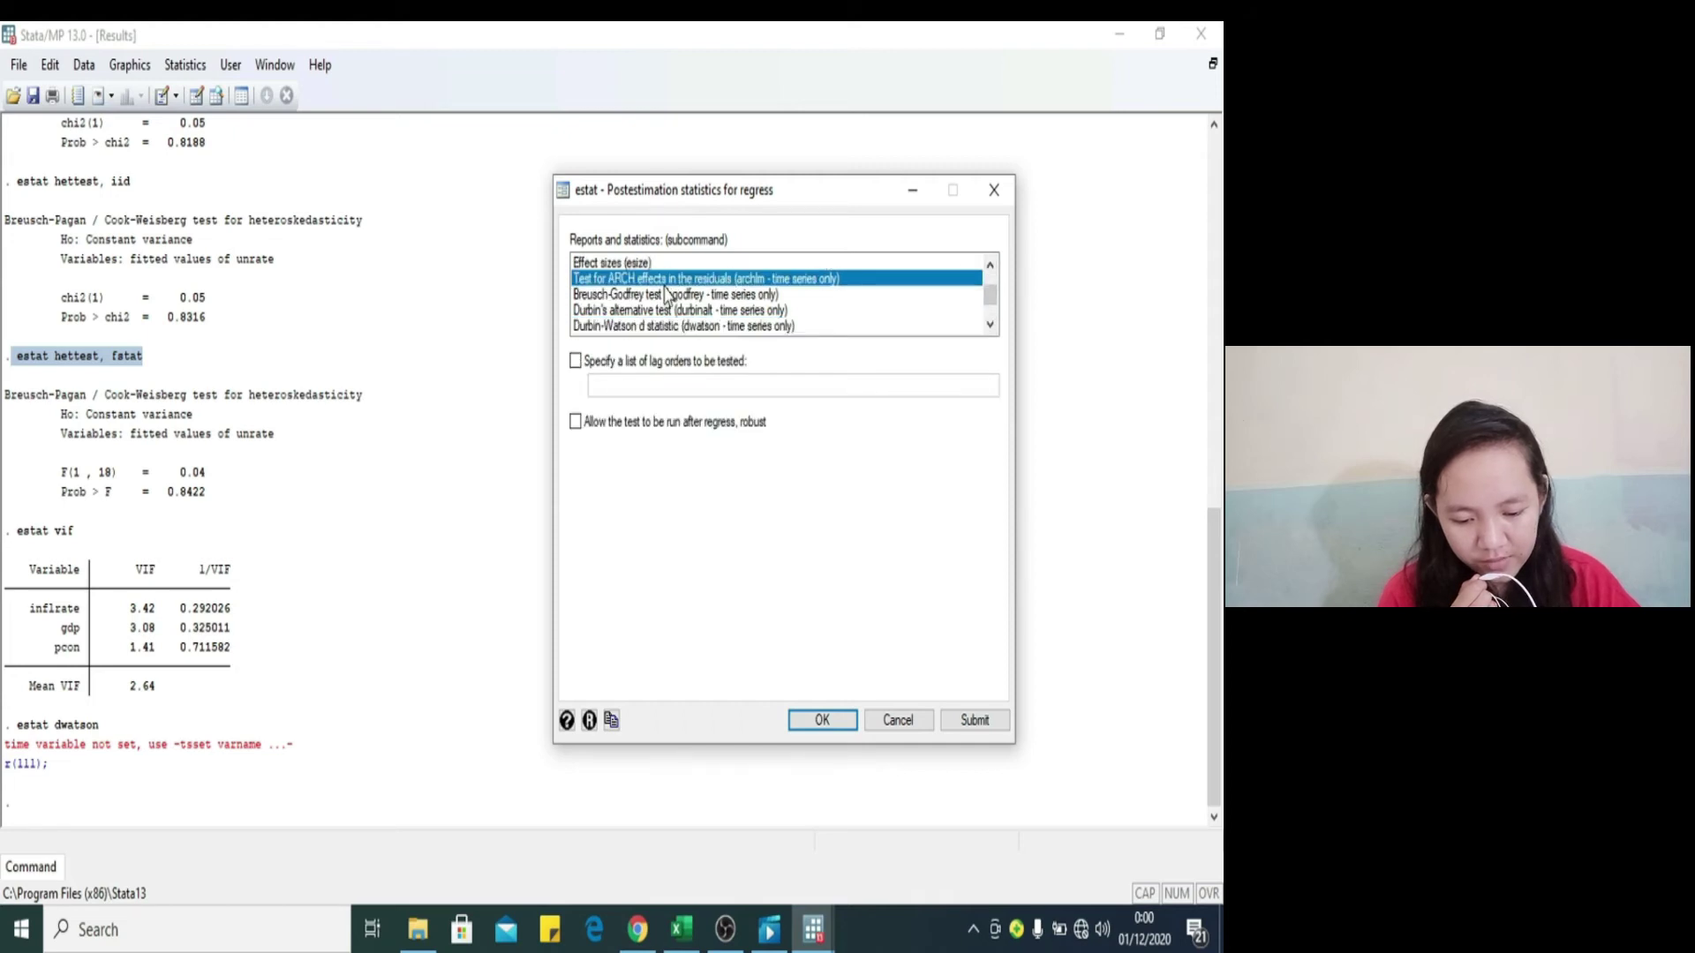
pyautogui.click(632, 296)
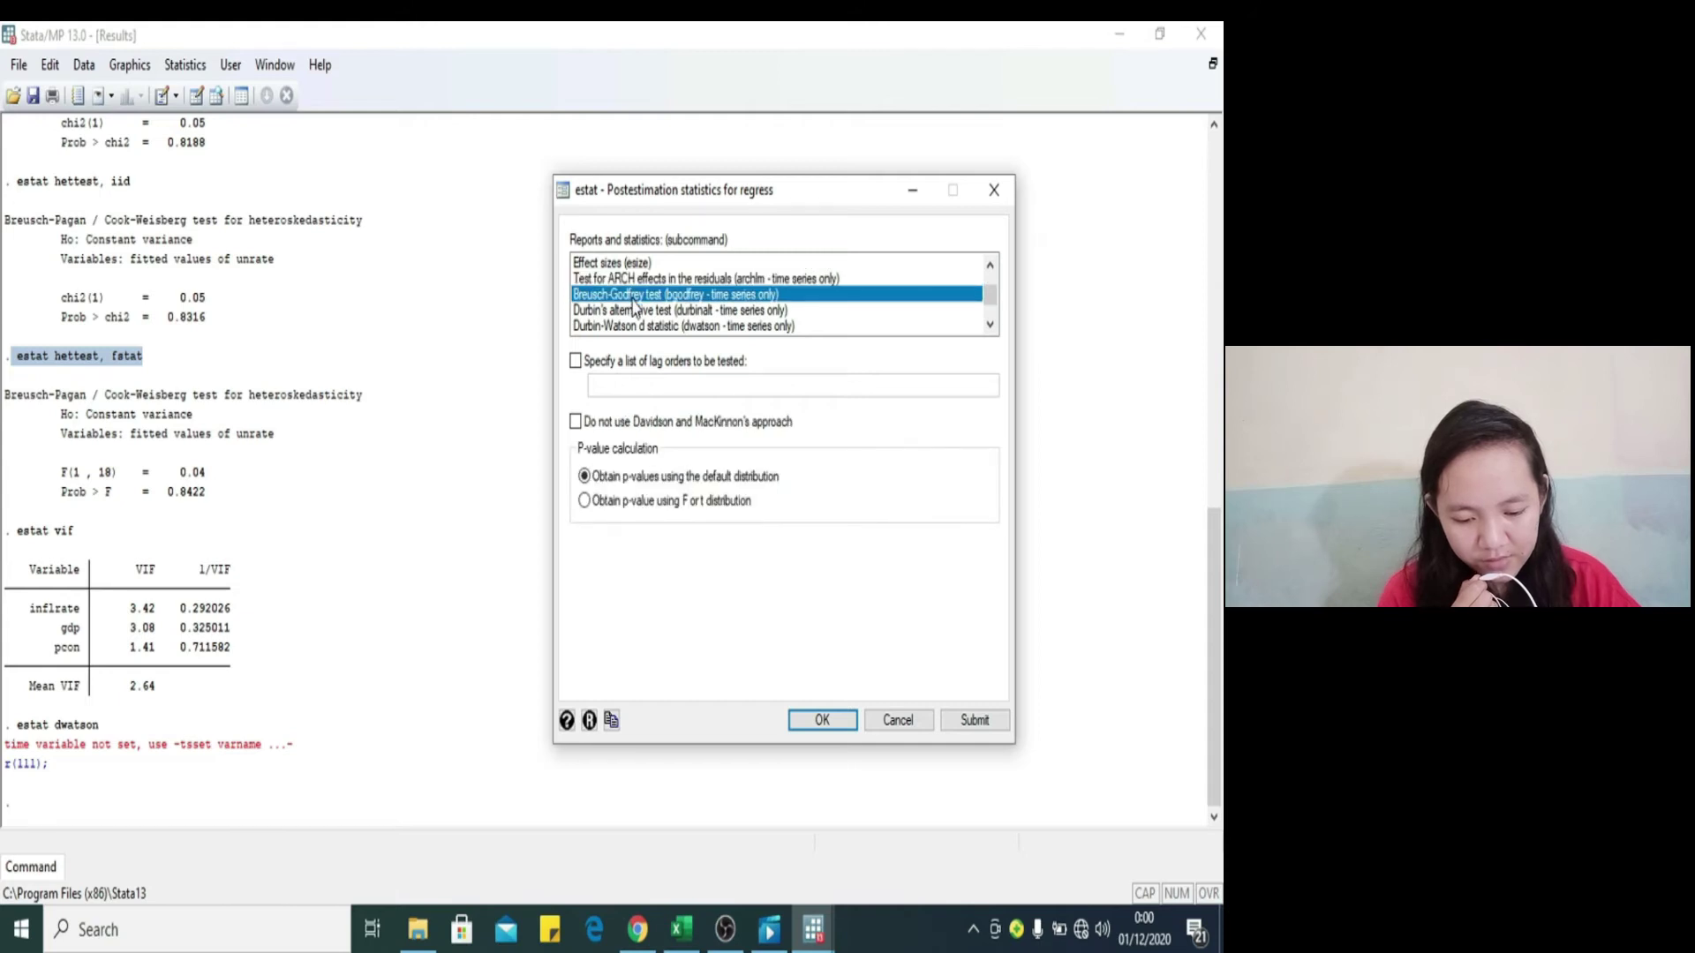
pyautogui.click(998, 721)
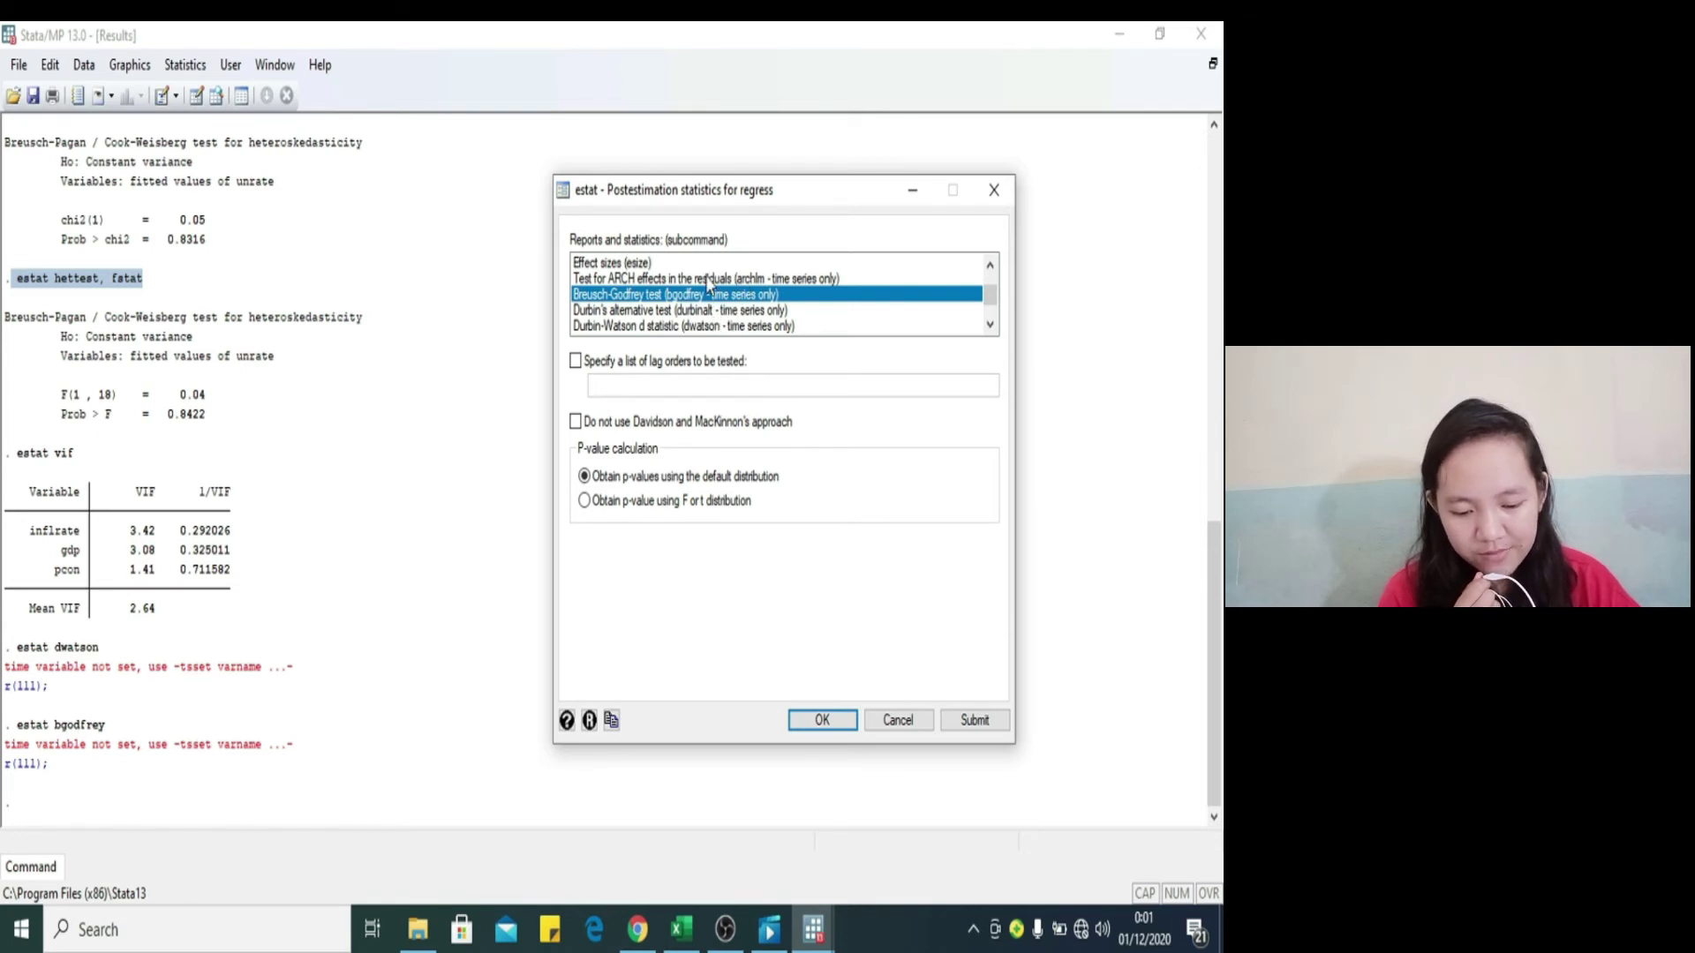
pyautogui.click(822, 720)
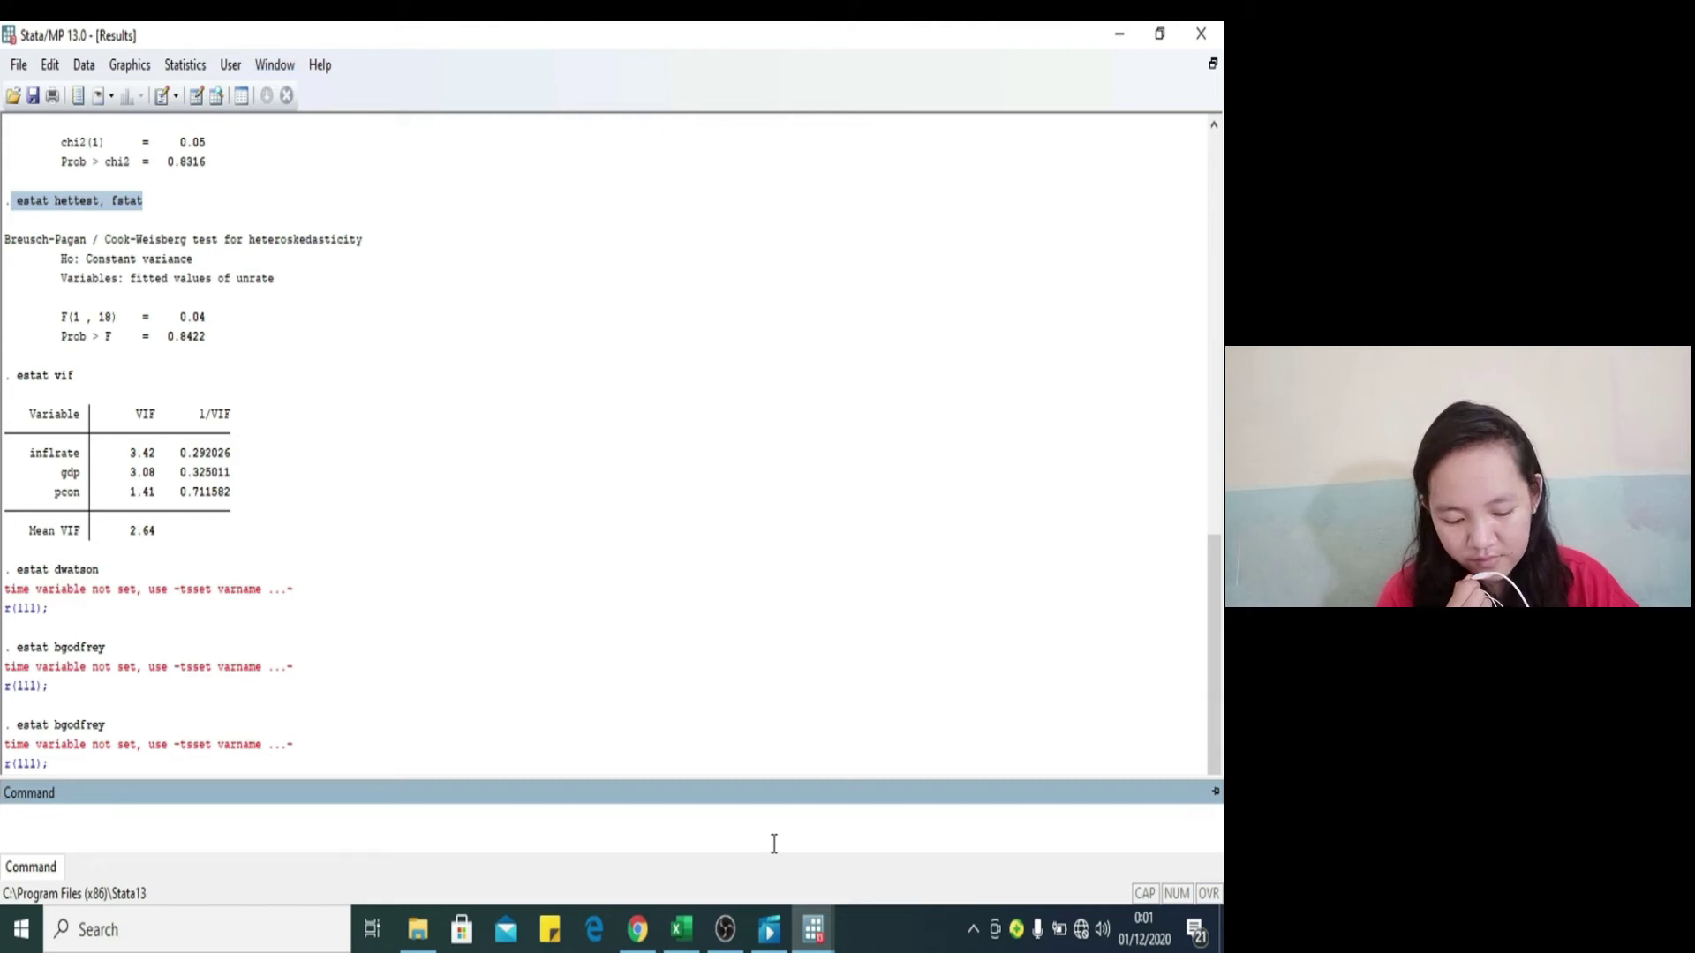
# Step: Add the comment "//regresi time series" below the heteroskedasticity commands in the do-file, leaving a blank line before it
pyautogui.moveTo(817, 935)
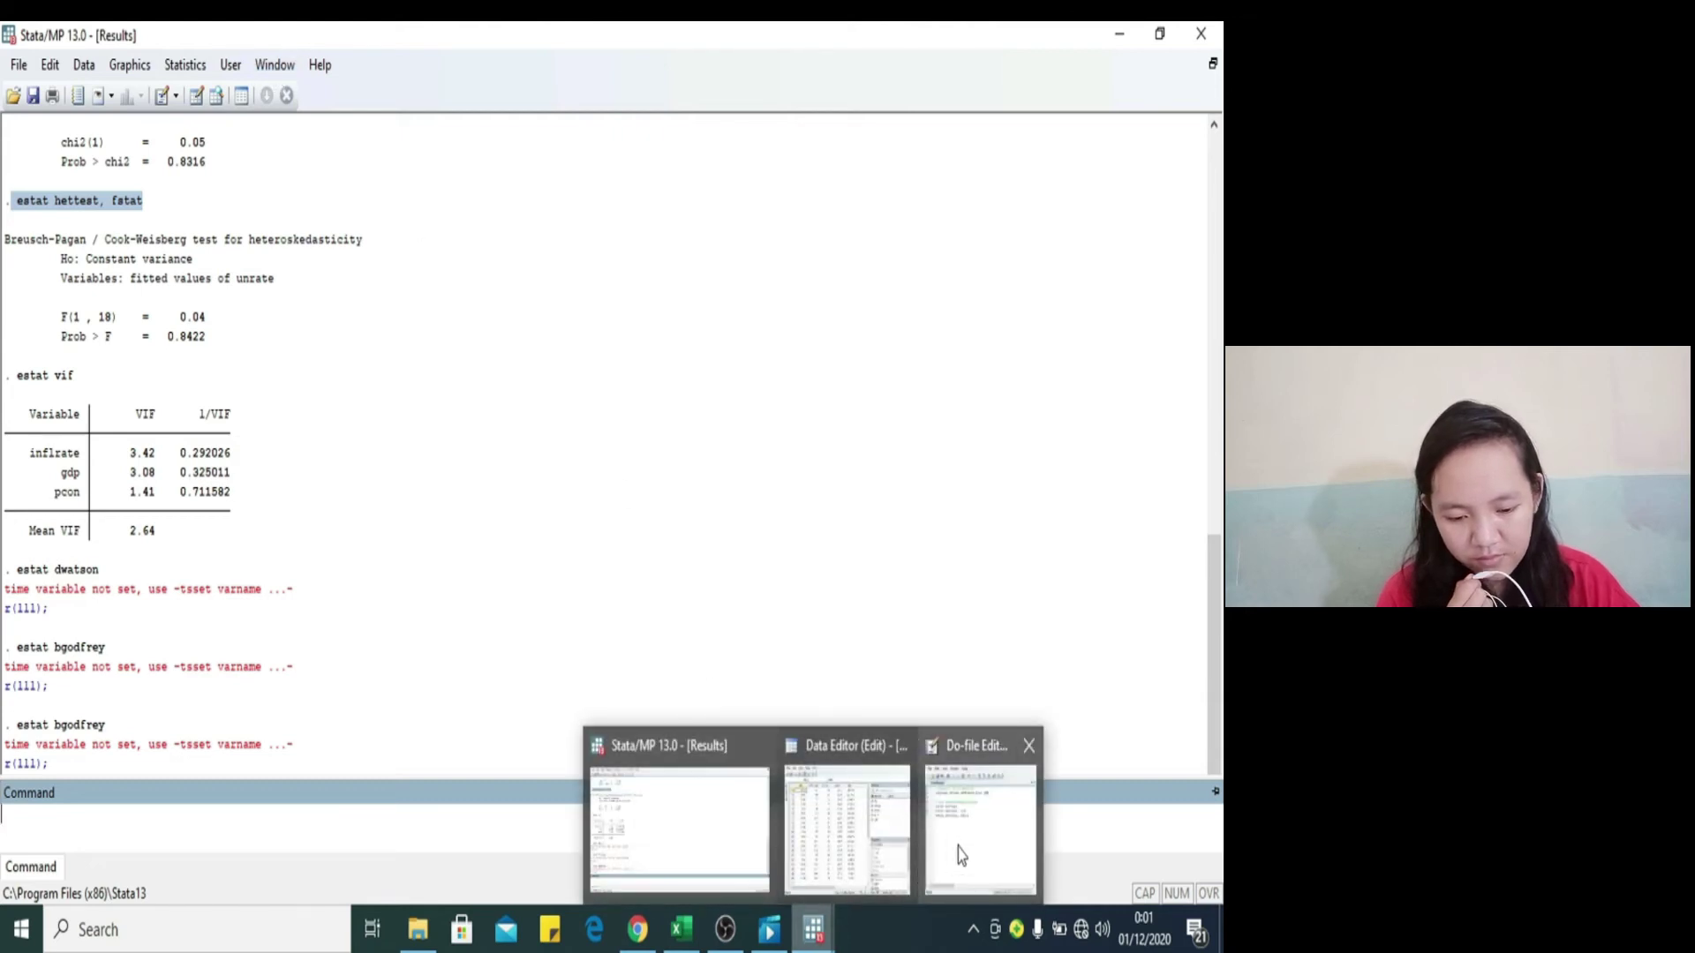
pyautogui.click(960, 847)
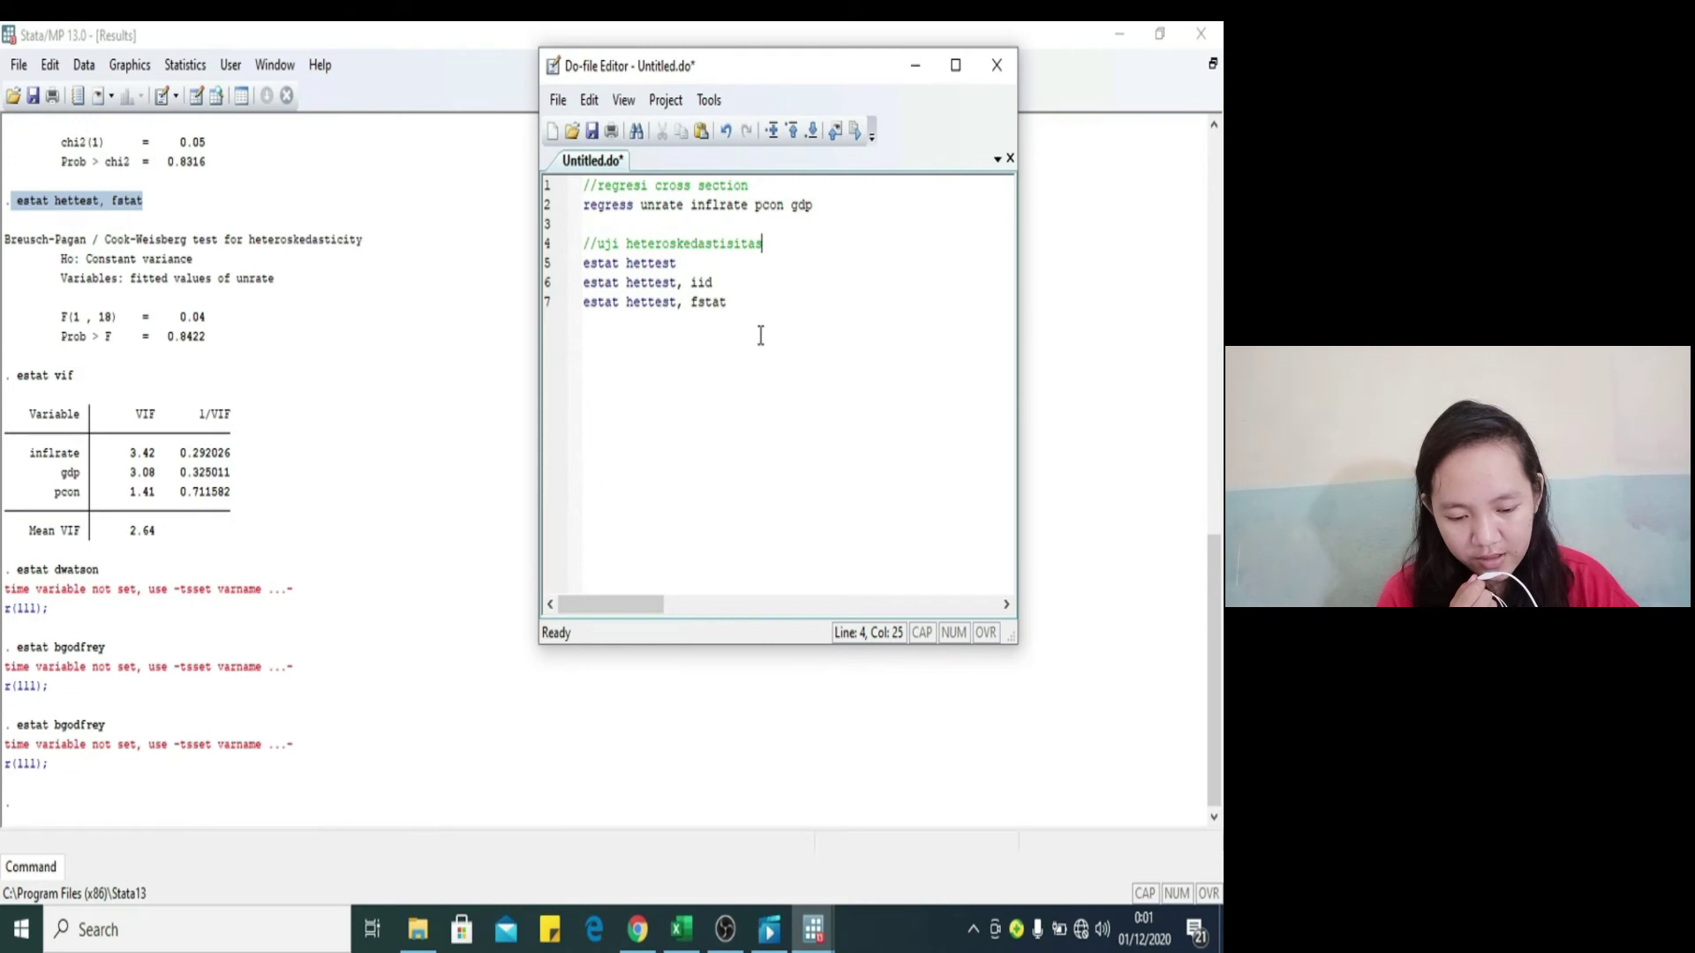
pyautogui.press('Return')
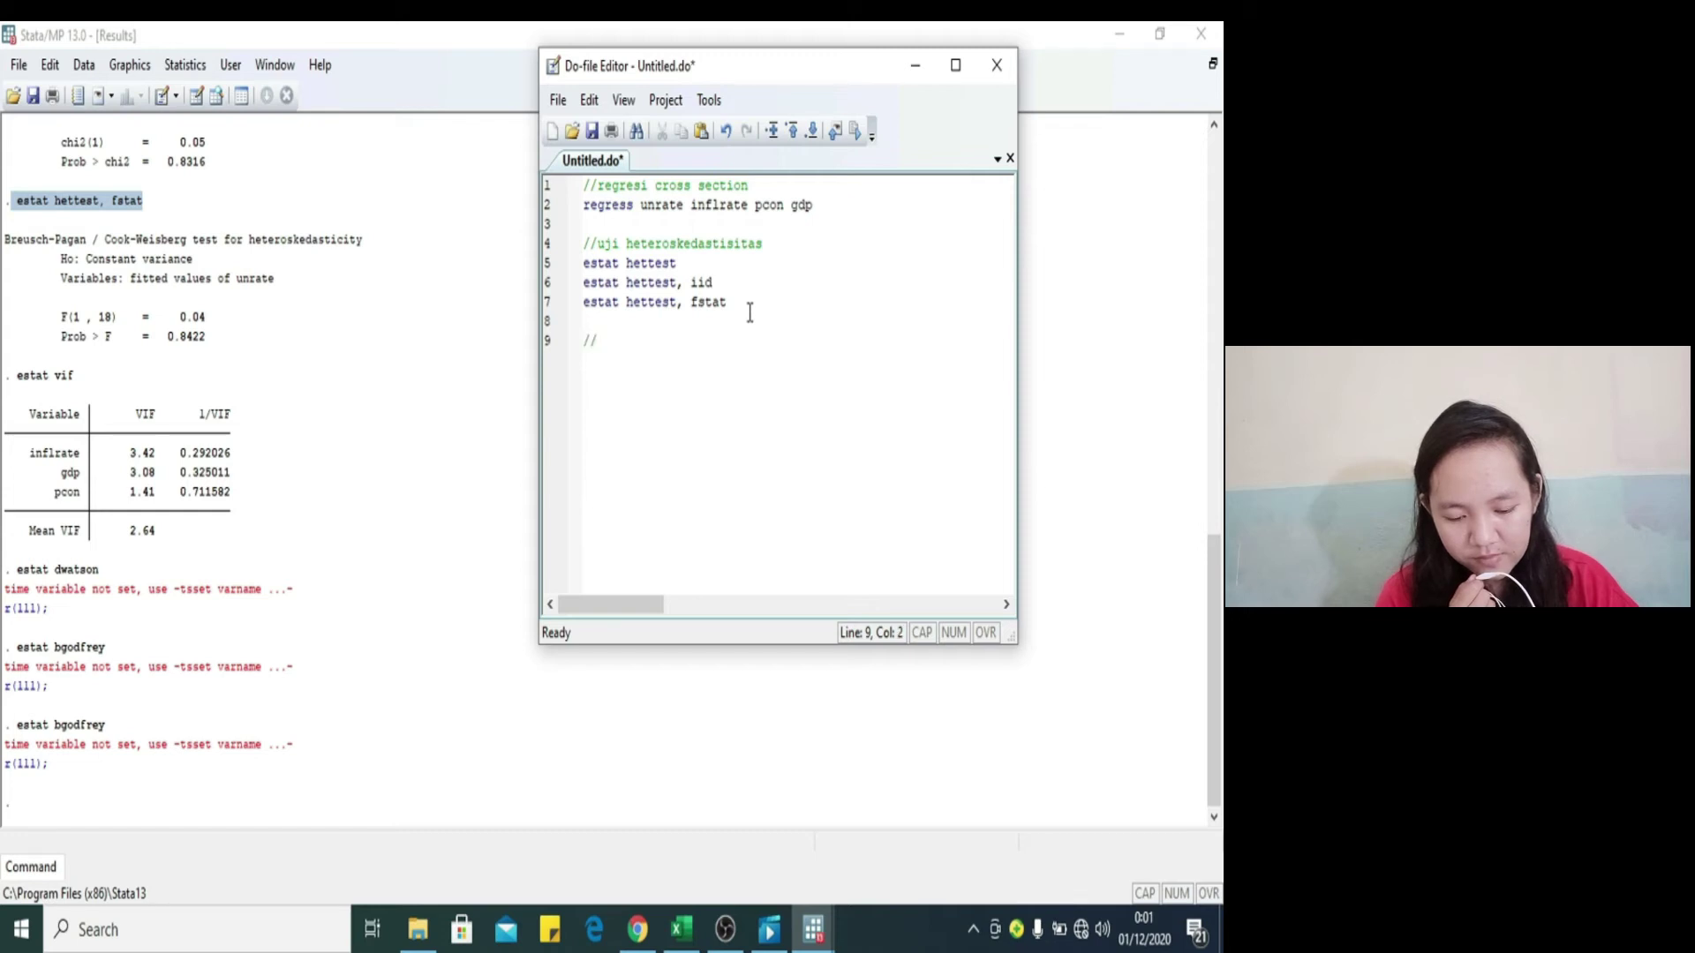
pyautogui.write('si ti')
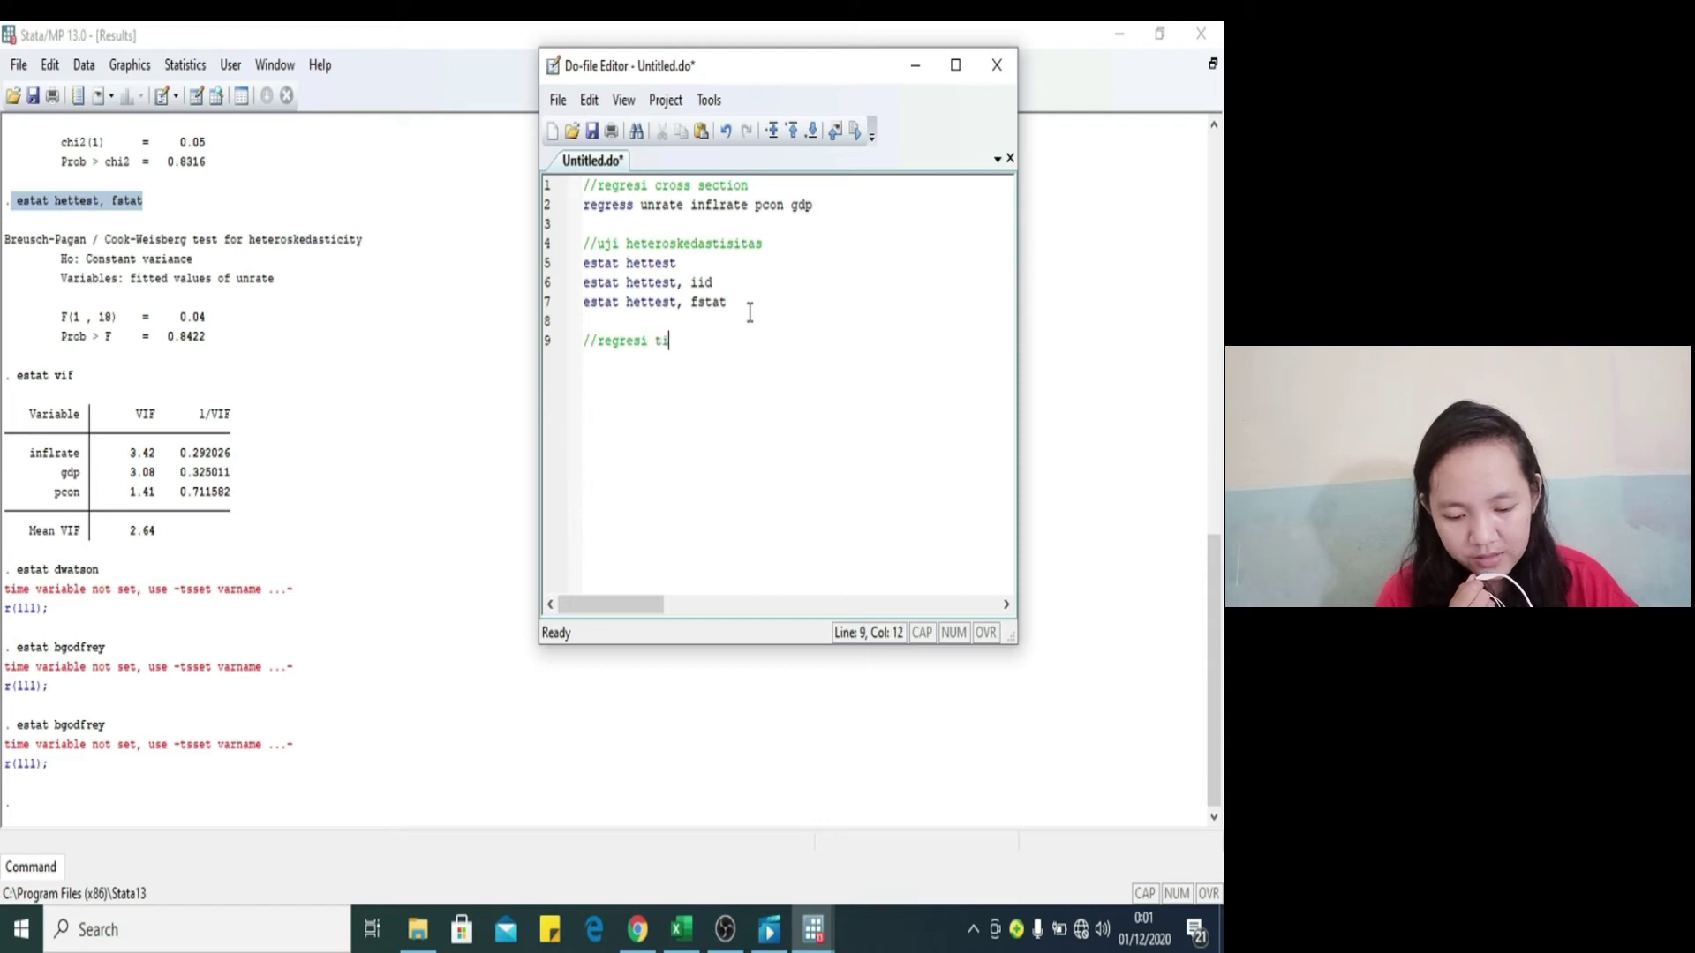
pyautogui.write('me series')
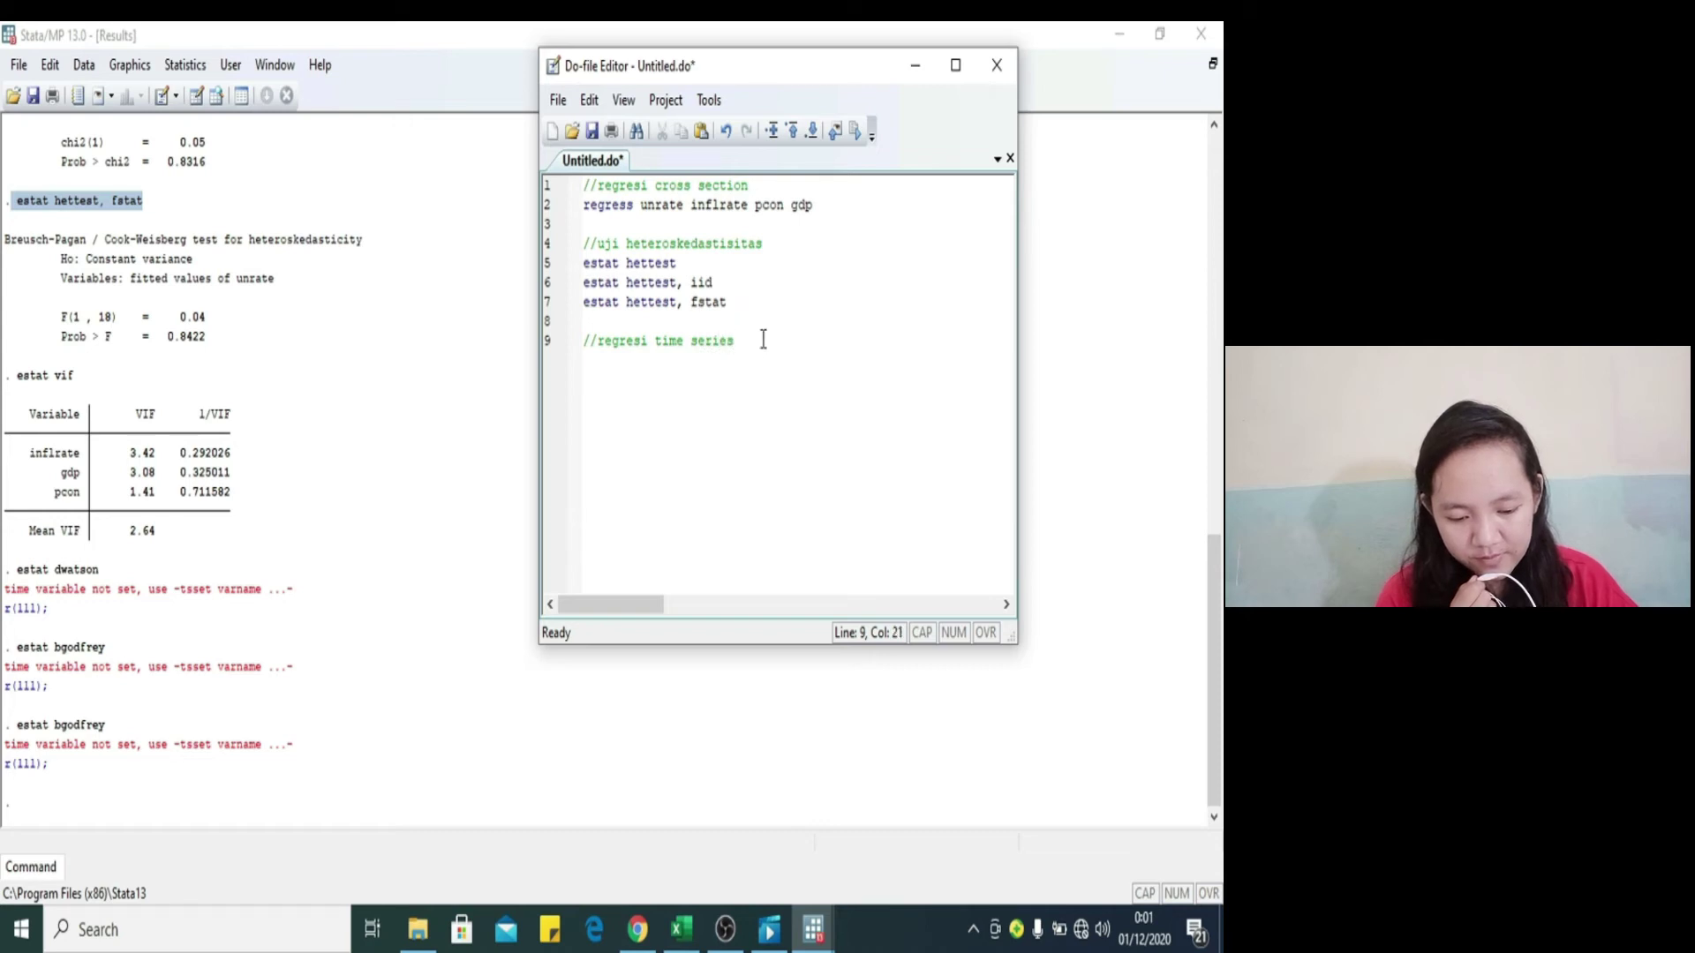
pyautogui.click(915, 65)
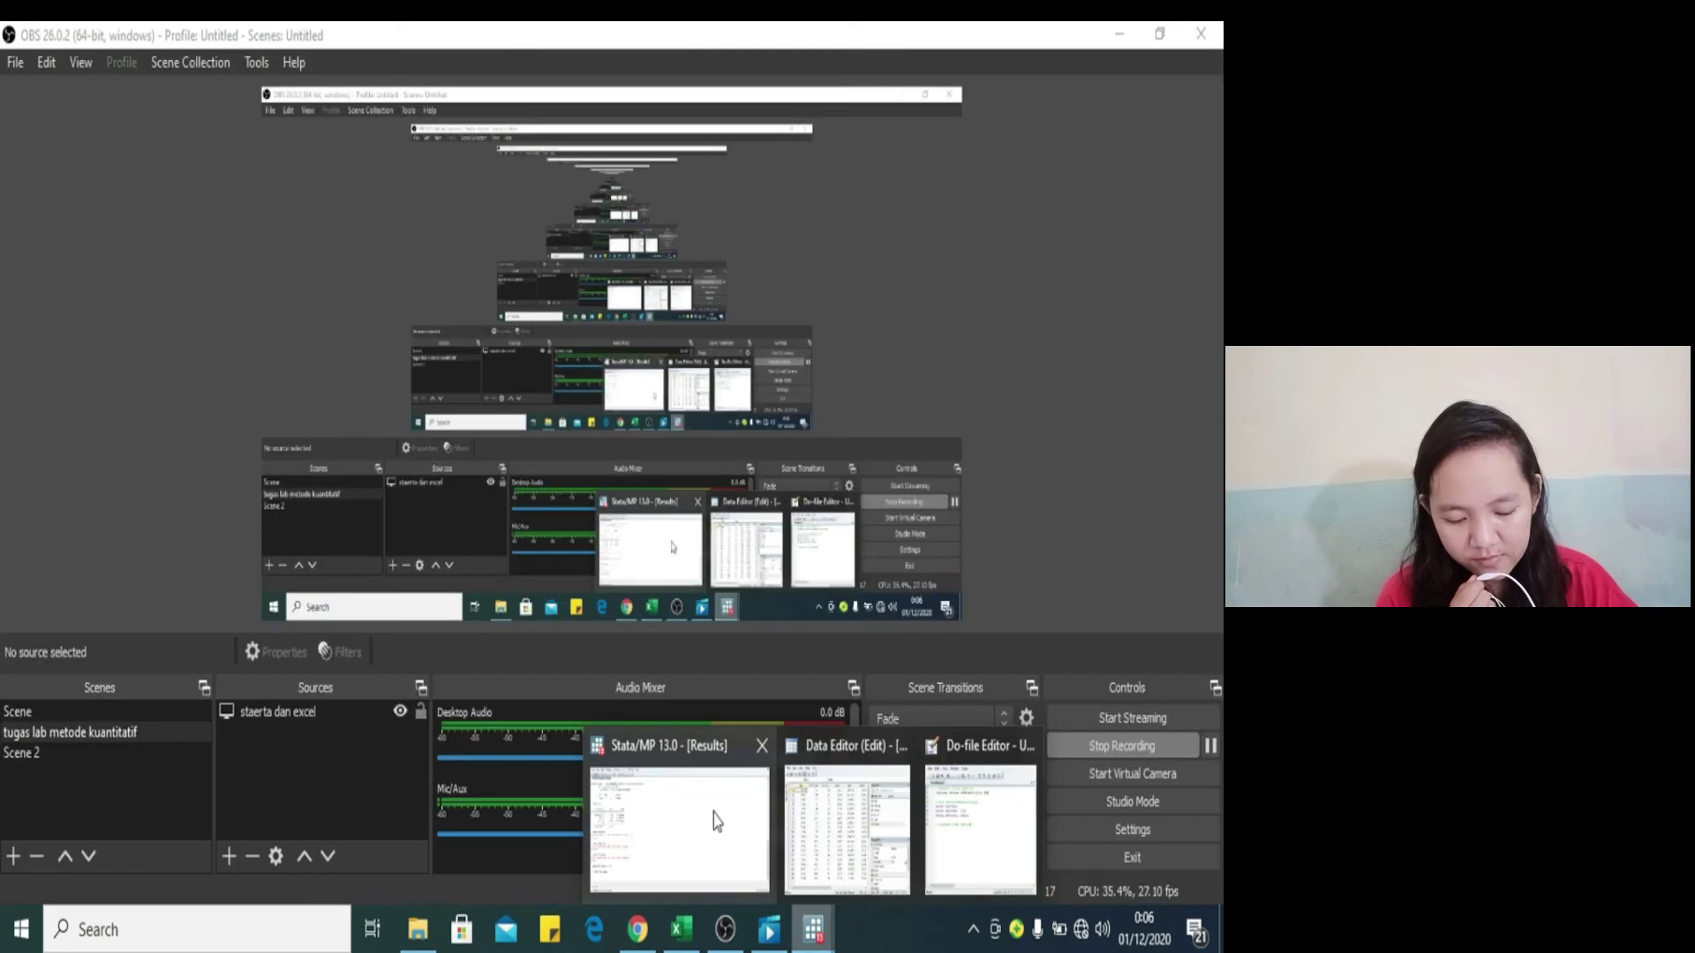
# Step: Switch from OBS to Stata and view the dataset, including the tahun variable, in the Data Editor
pyautogui.click(713, 814)
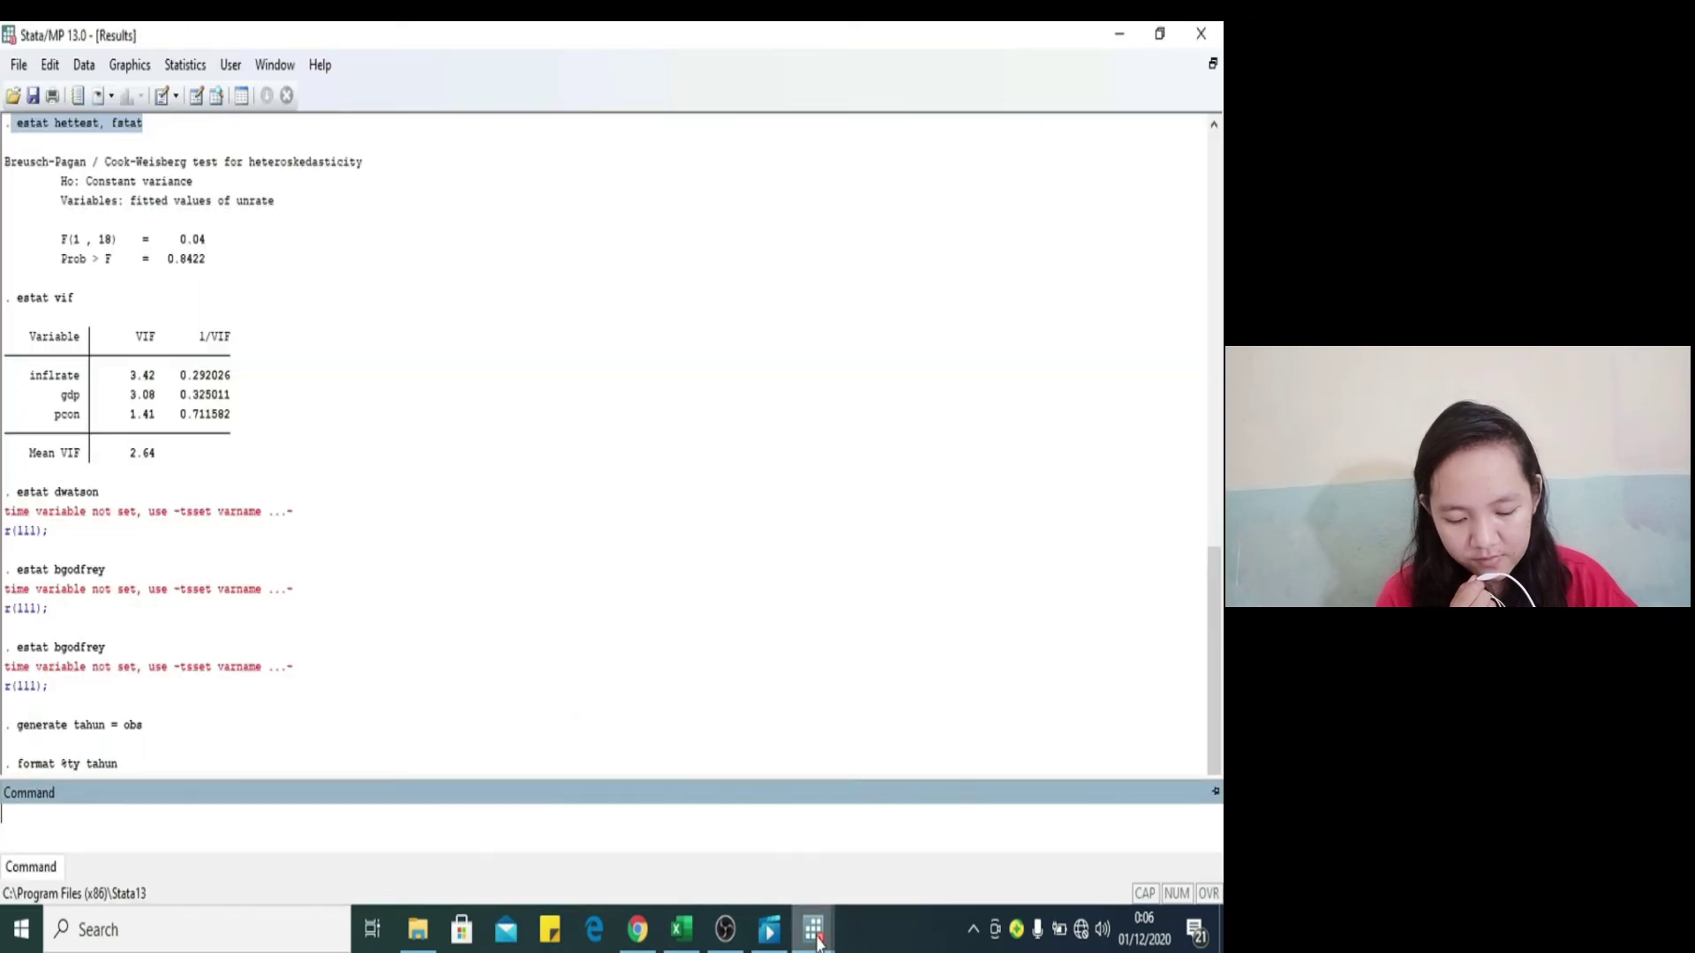
pyautogui.moveTo(819, 947)
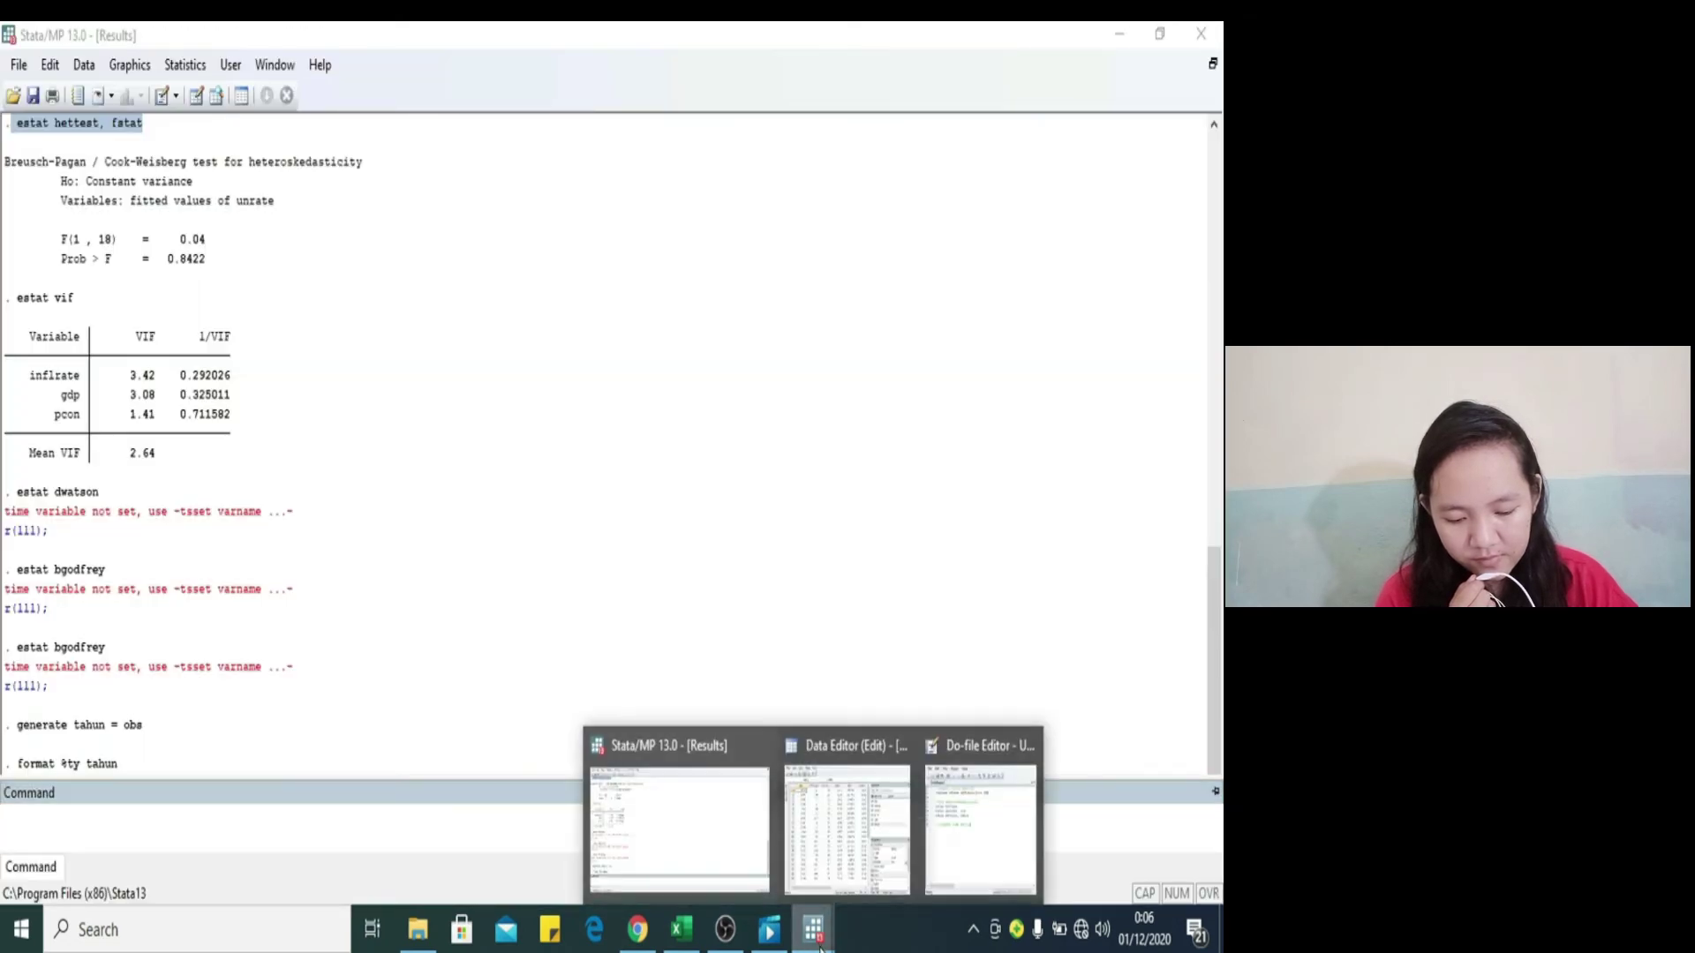
pyautogui.click(850, 847)
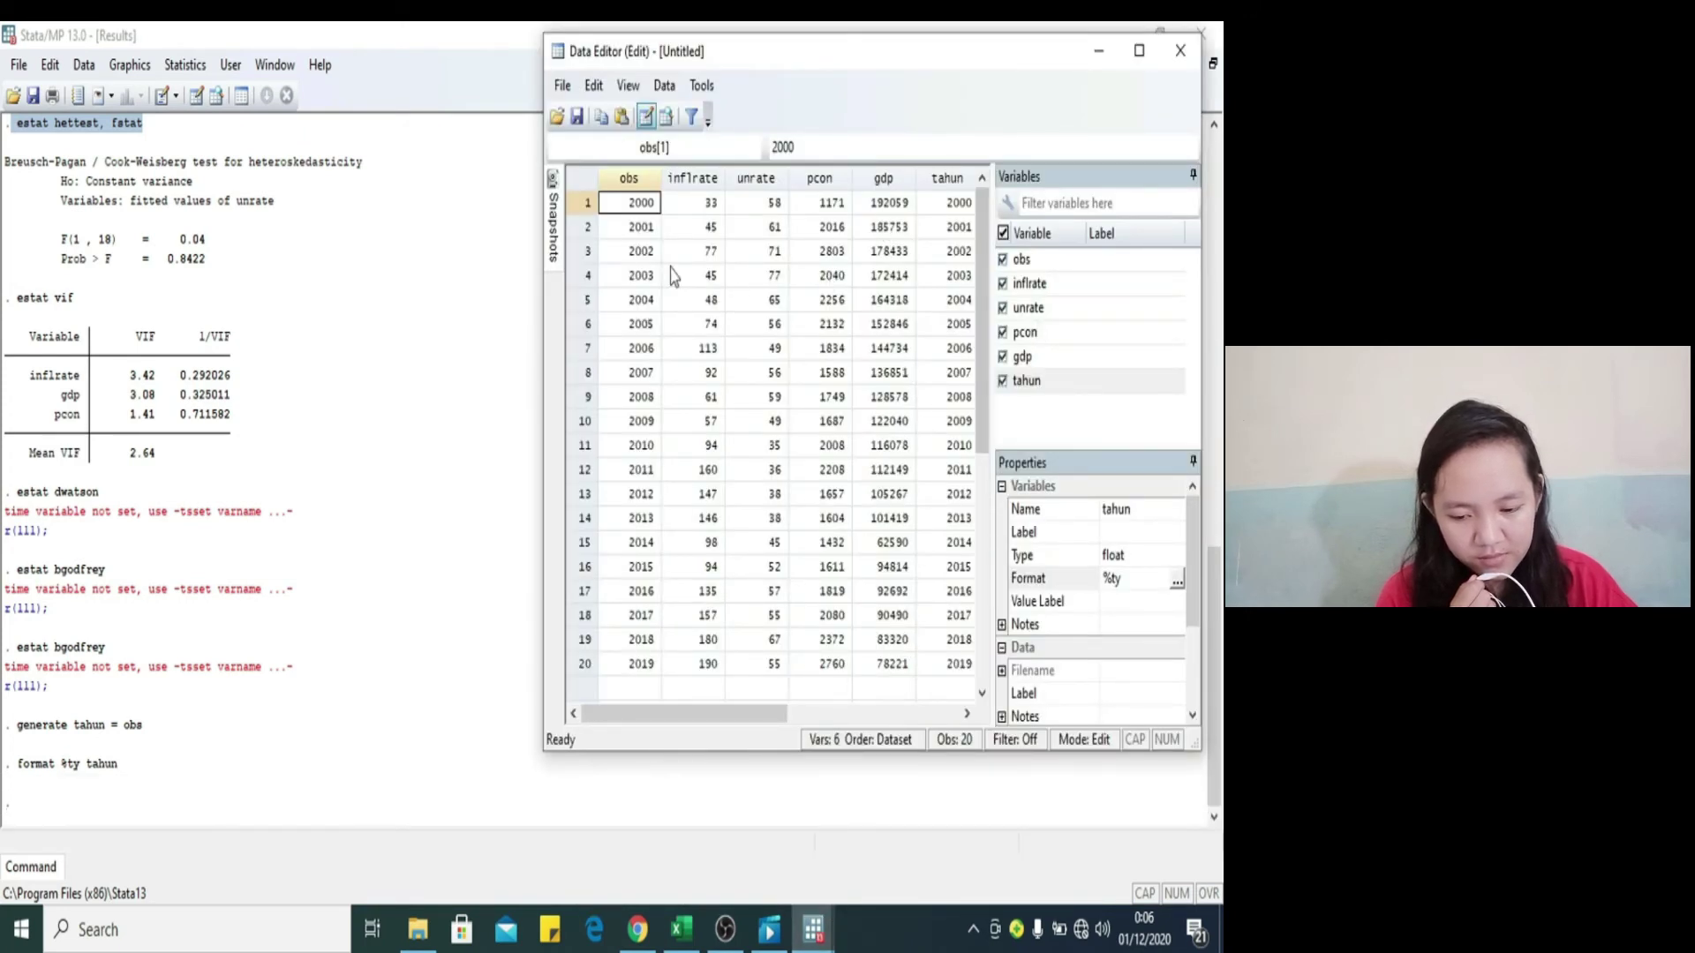
# Step: Declare the dataset to be time-series data with tahun as the time variable and a yearly time unit
pyautogui.click(174, 68)
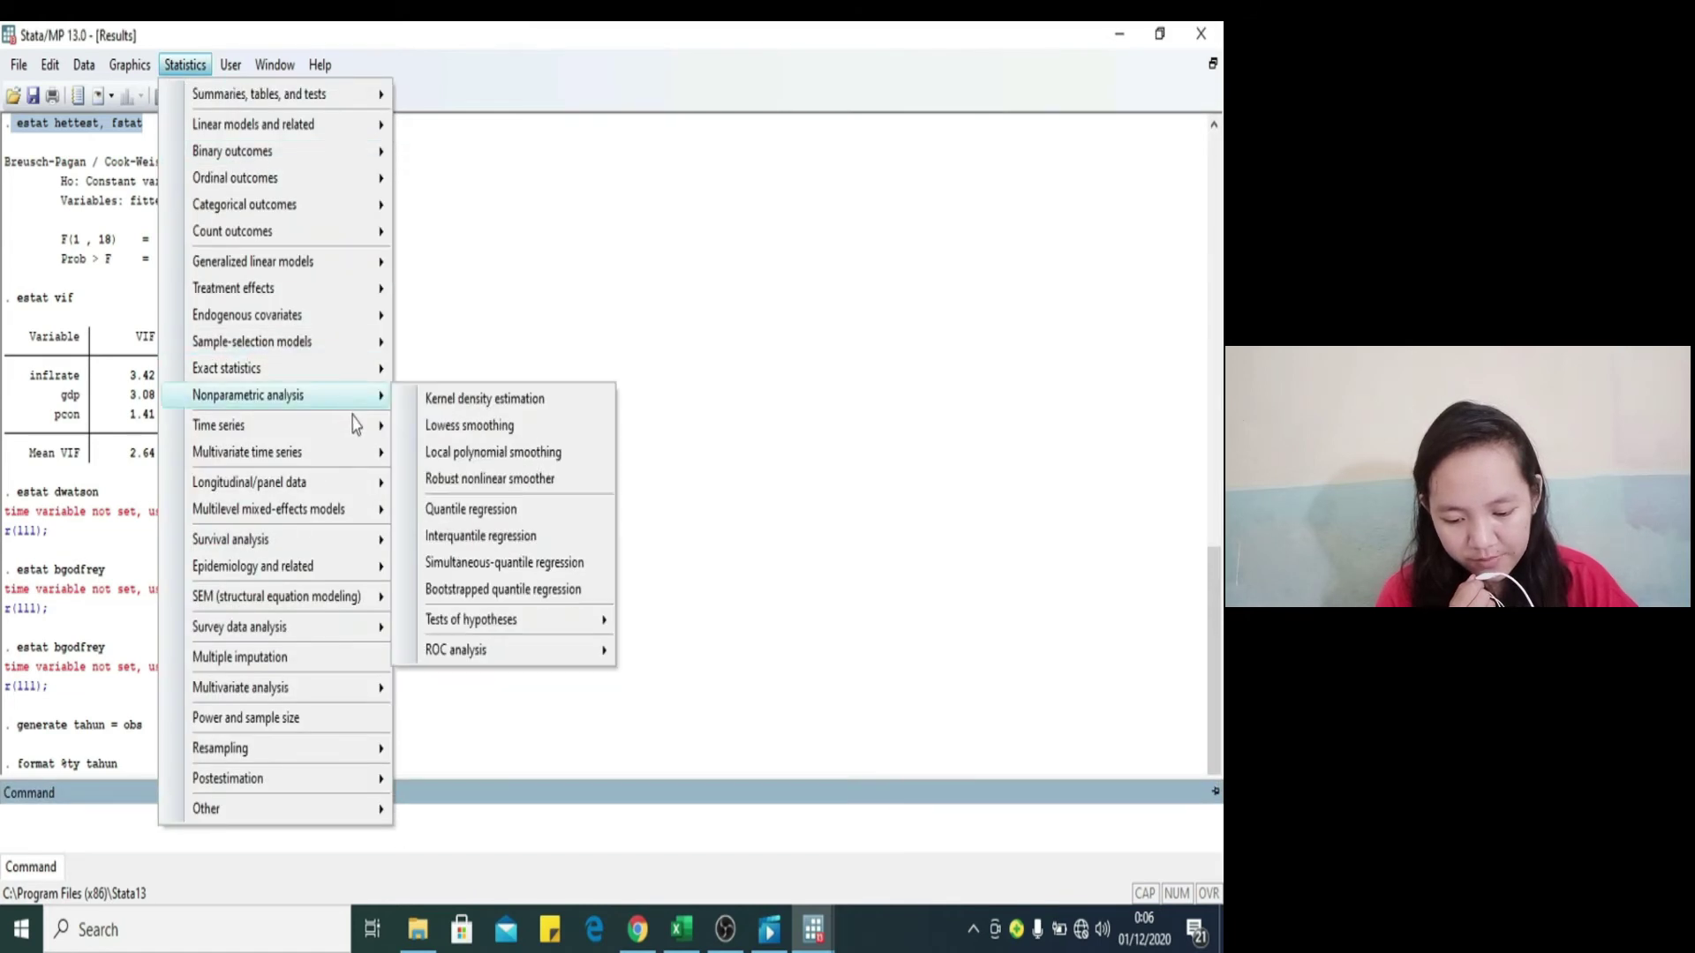
pyautogui.moveTo(358, 431)
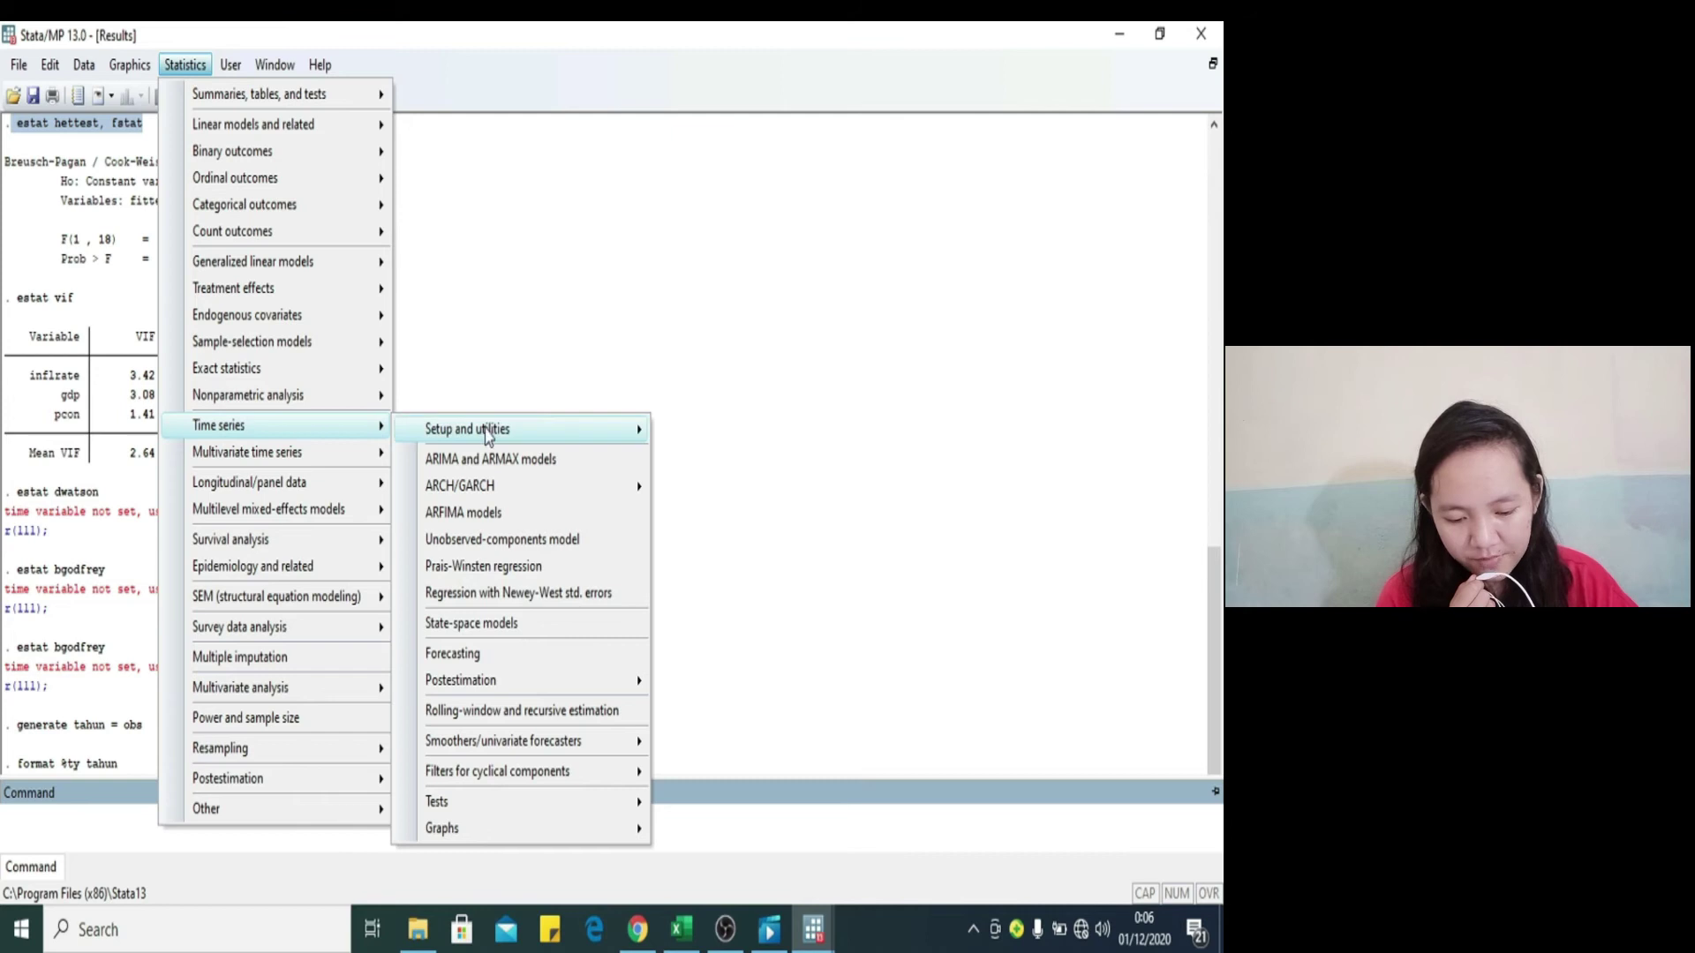
pyautogui.moveTo(486, 428)
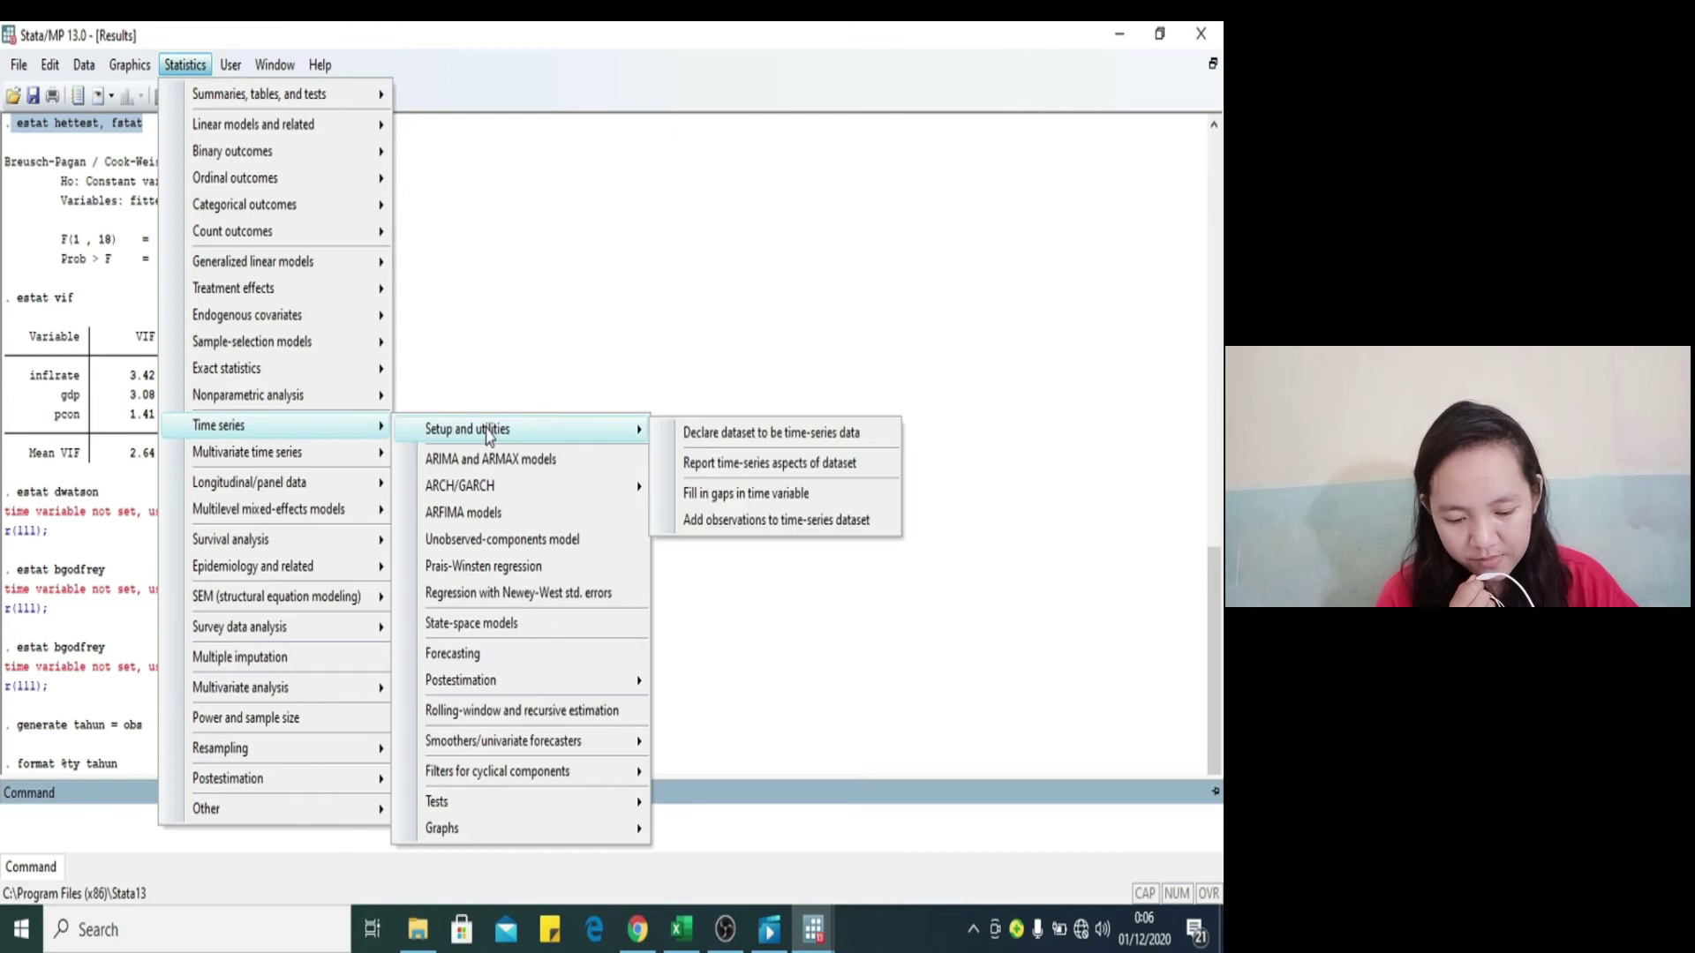
pyautogui.click(707, 435)
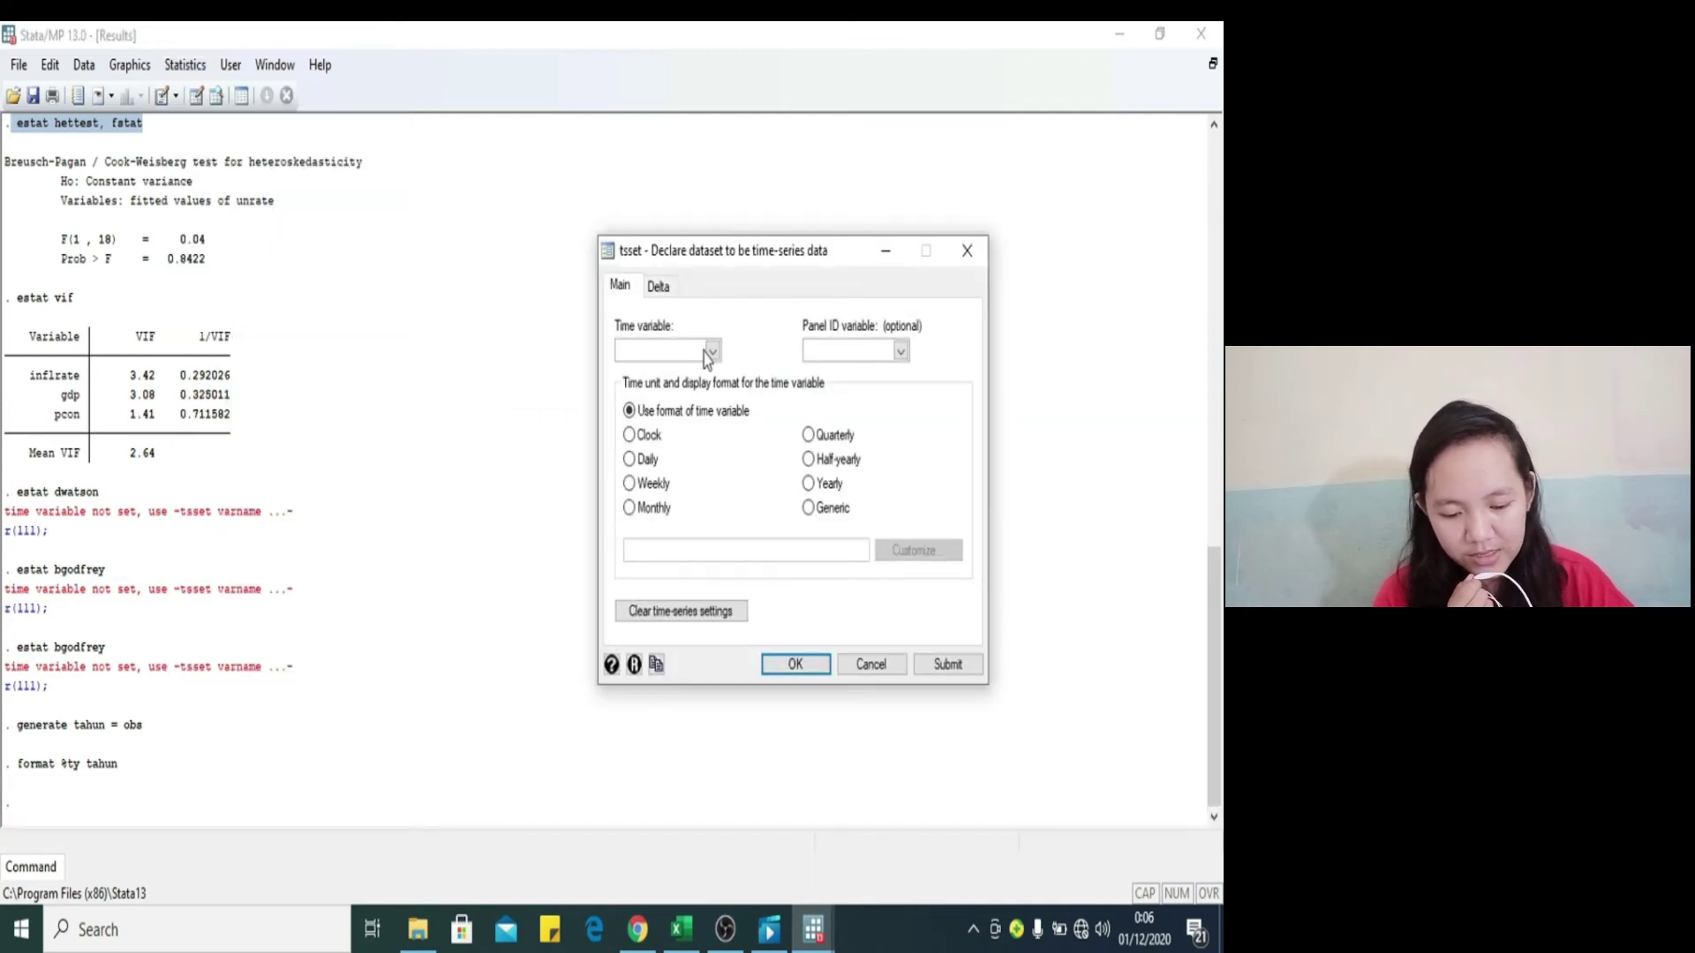
pyautogui.click(711, 351)
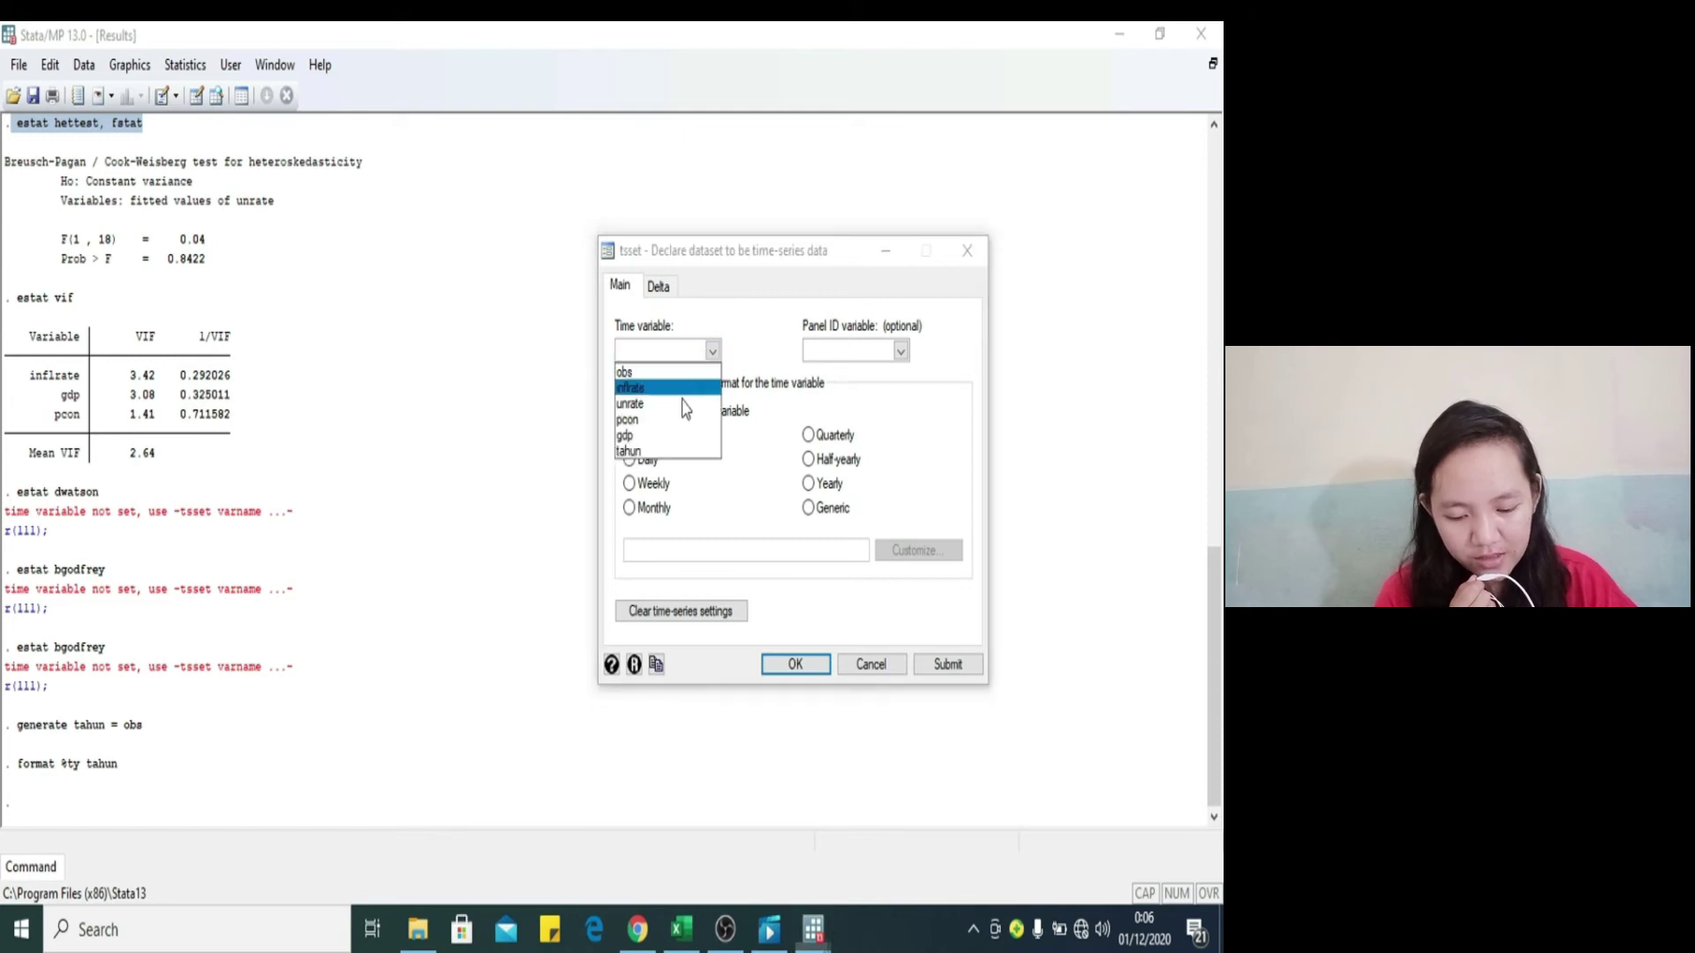
pyautogui.click(650, 454)
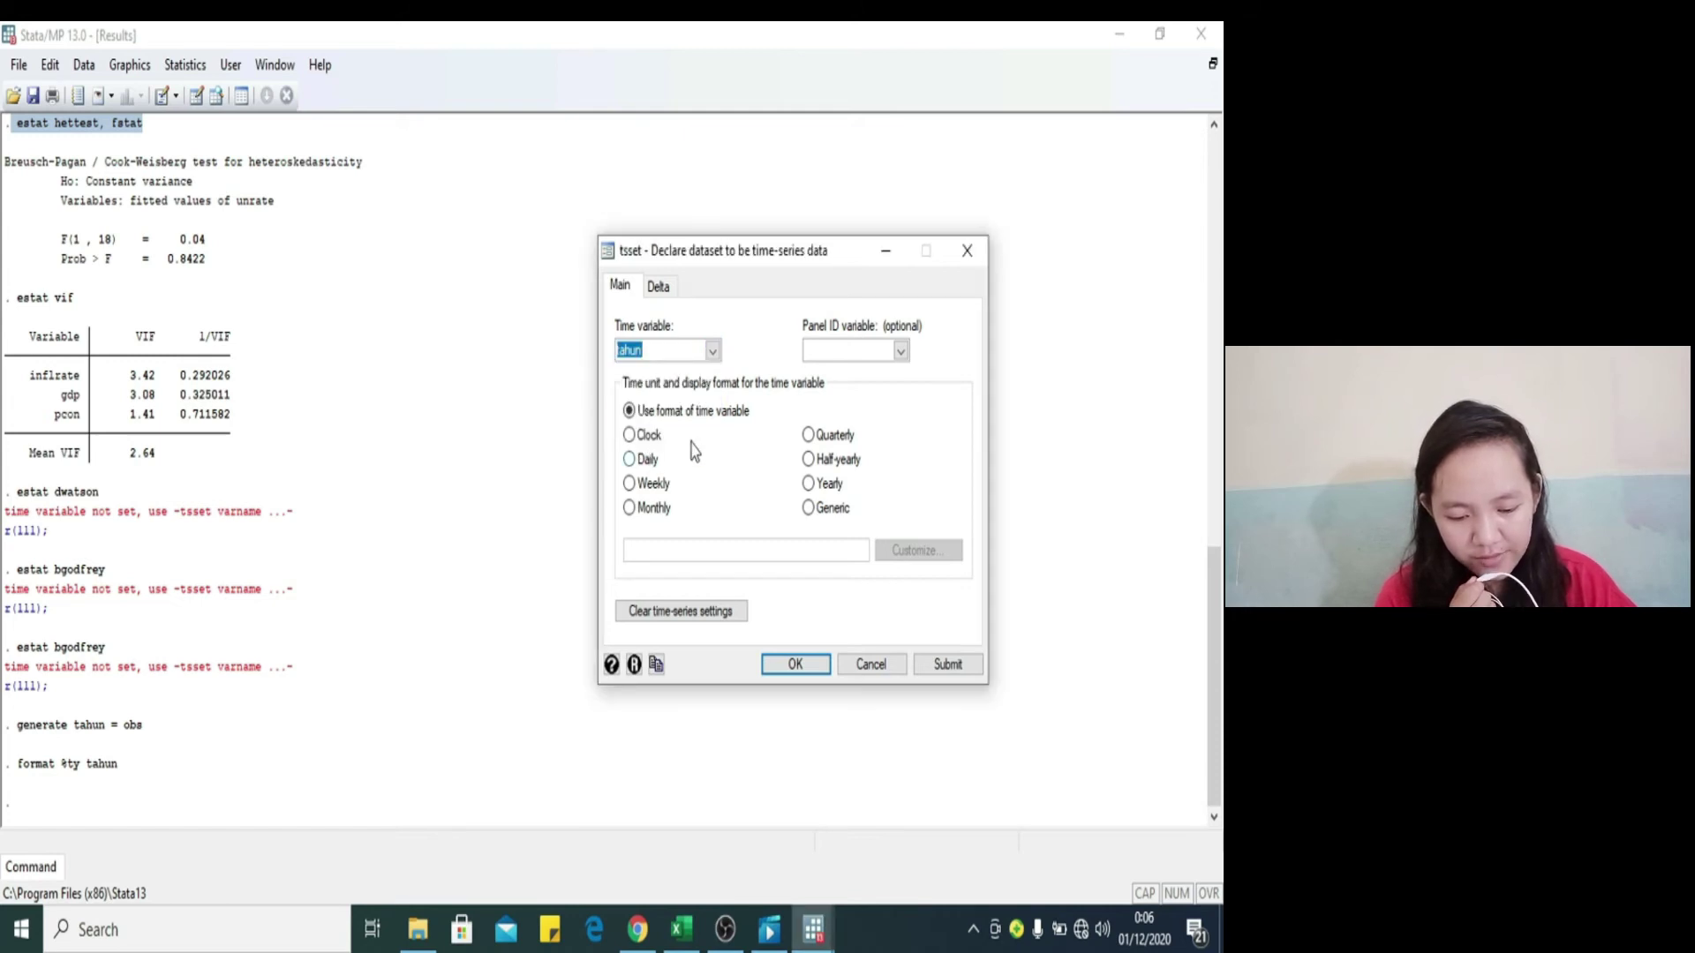
pyautogui.click(808, 483)
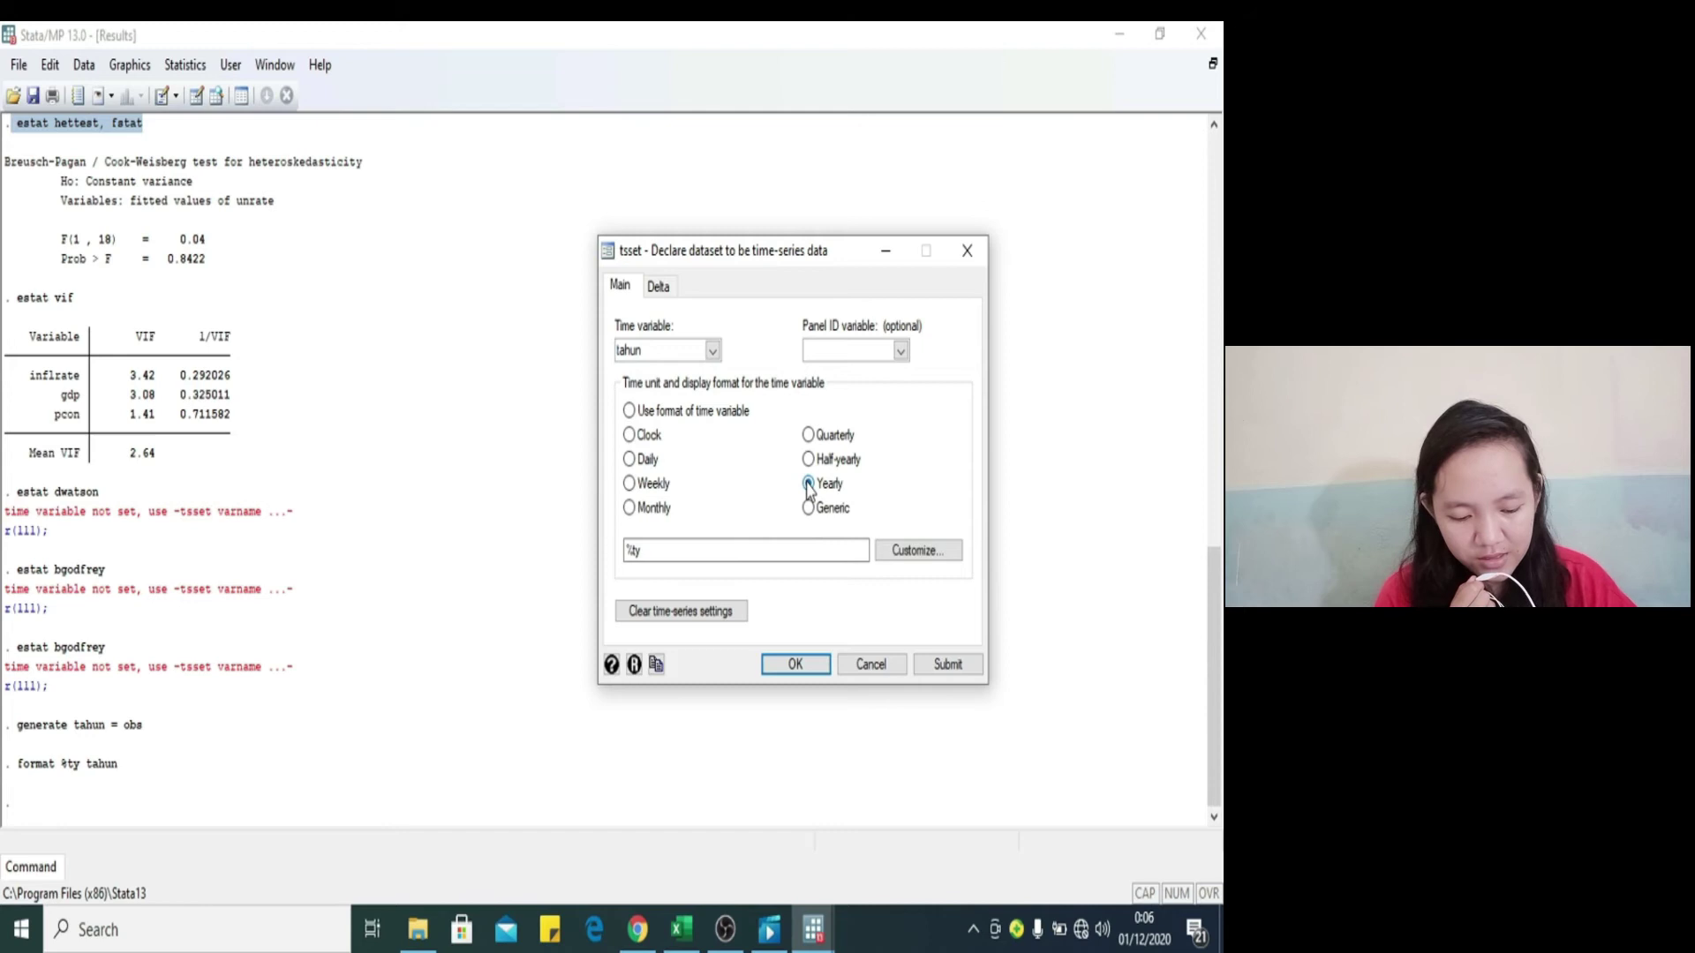
pyautogui.click(949, 666)
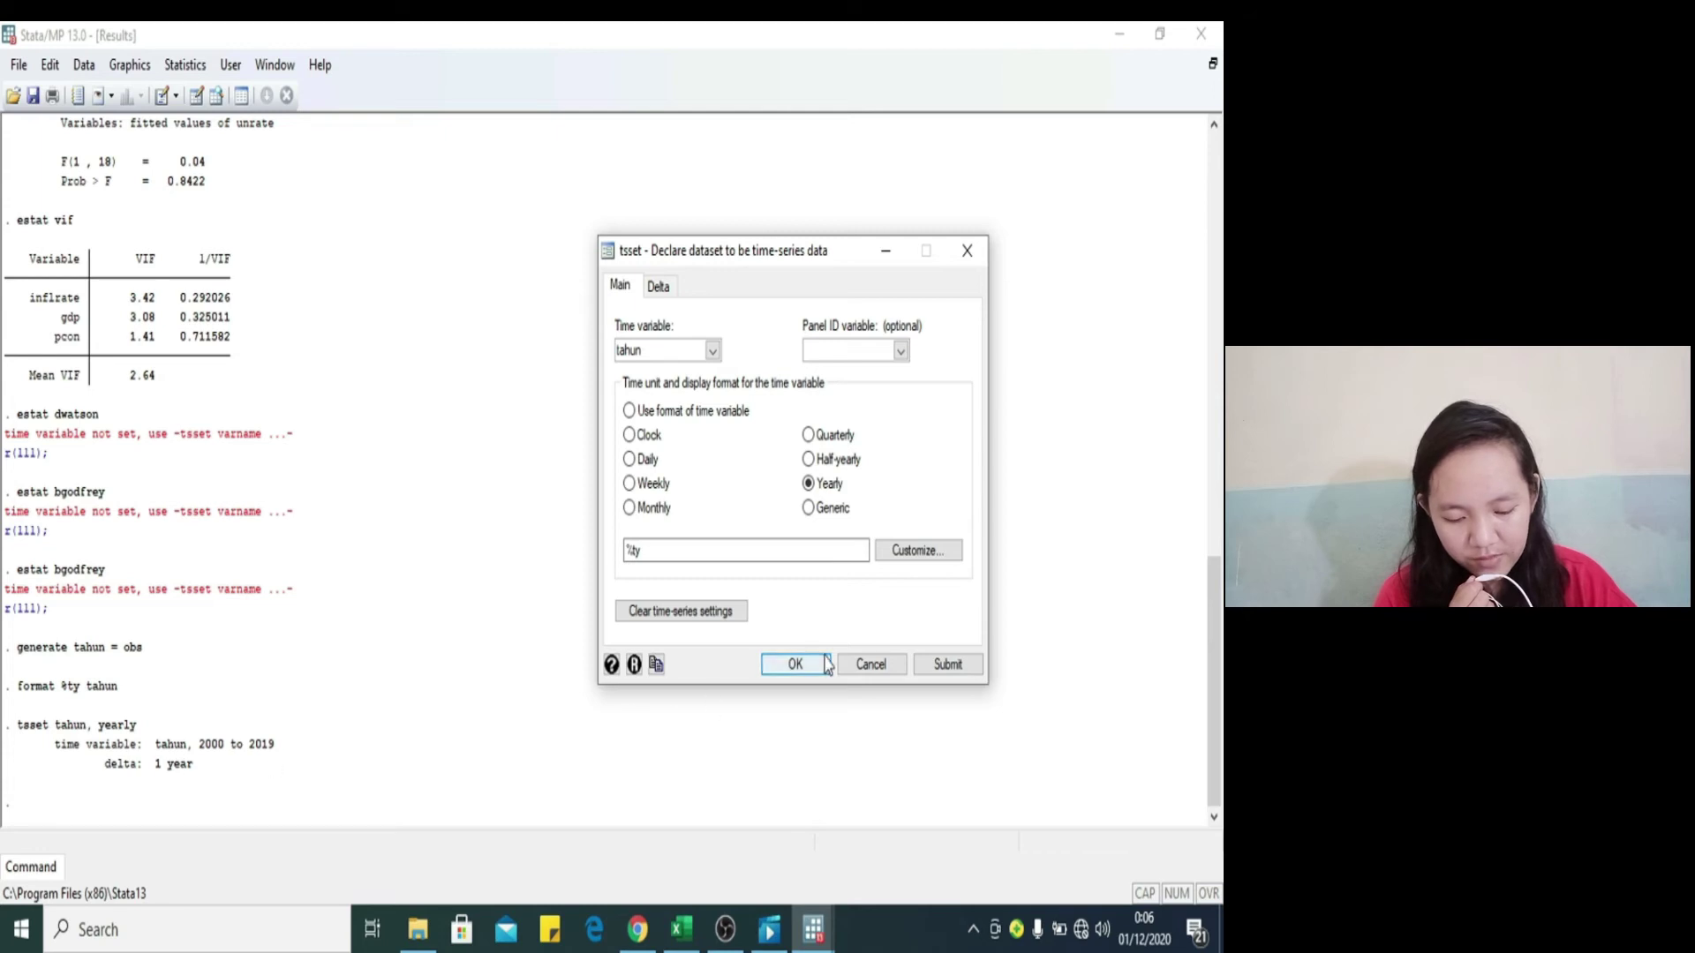
pyautogui.click(797, 666)
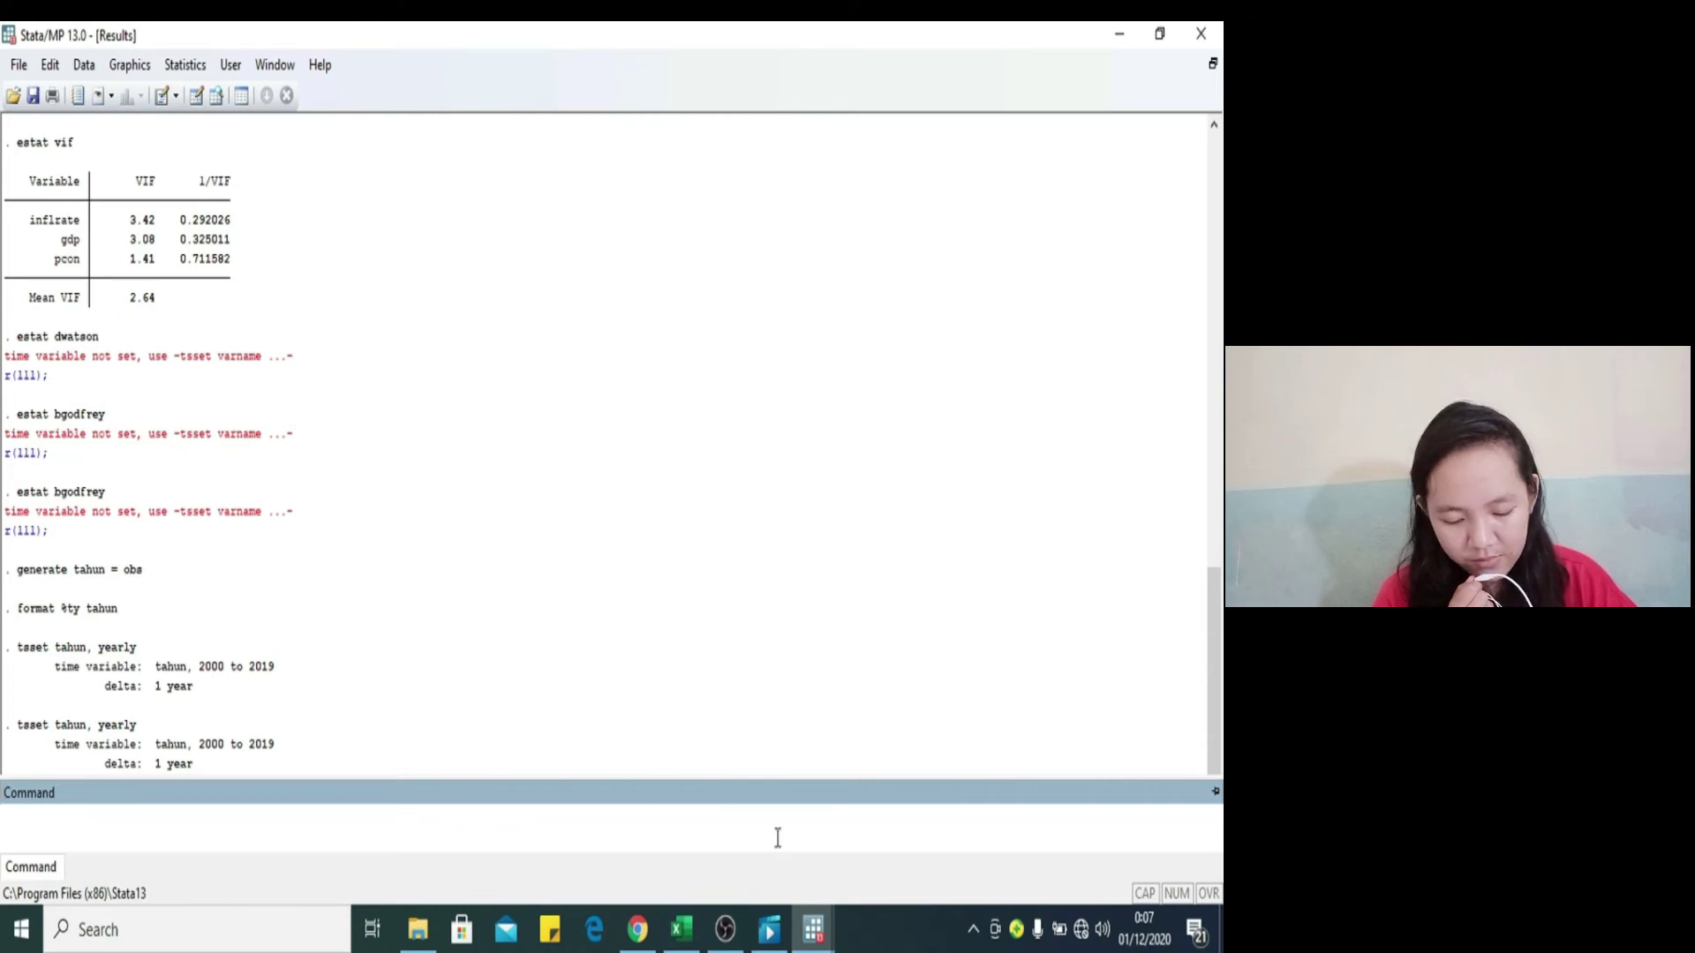
# Step: Copy the command "generate tahun = obs" from the results into the do-file under the "//regresi time series" comment
pyautogui.moveTo(814, 925)
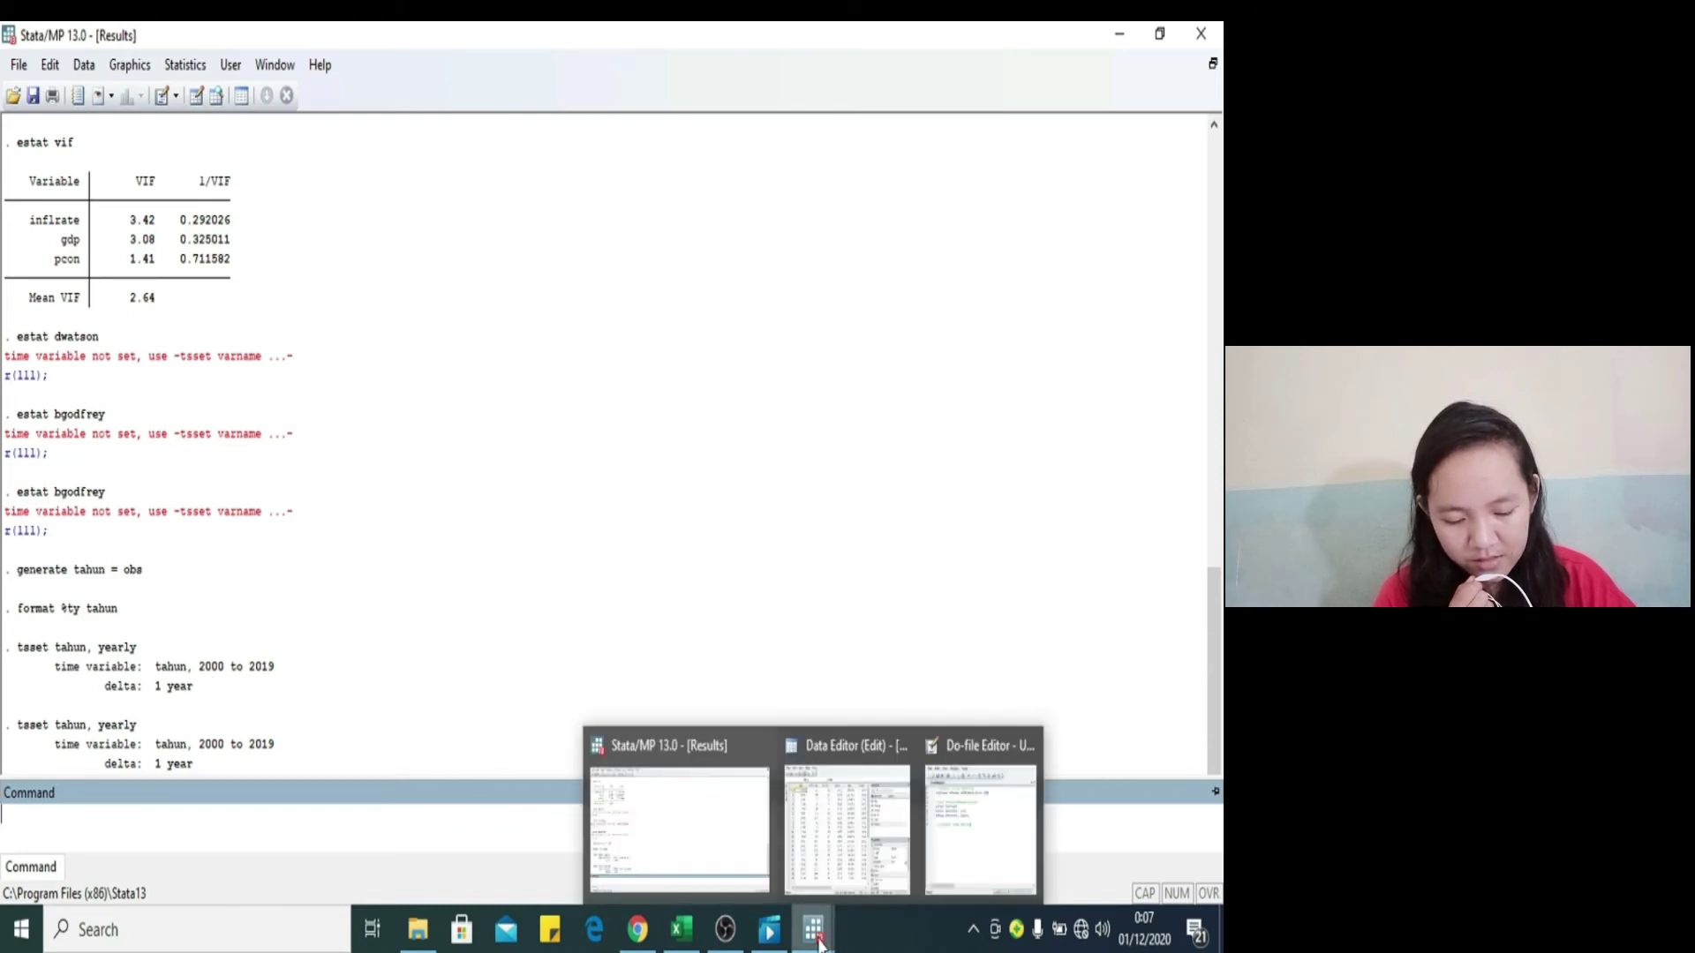
pyautogui.click(965, 843)
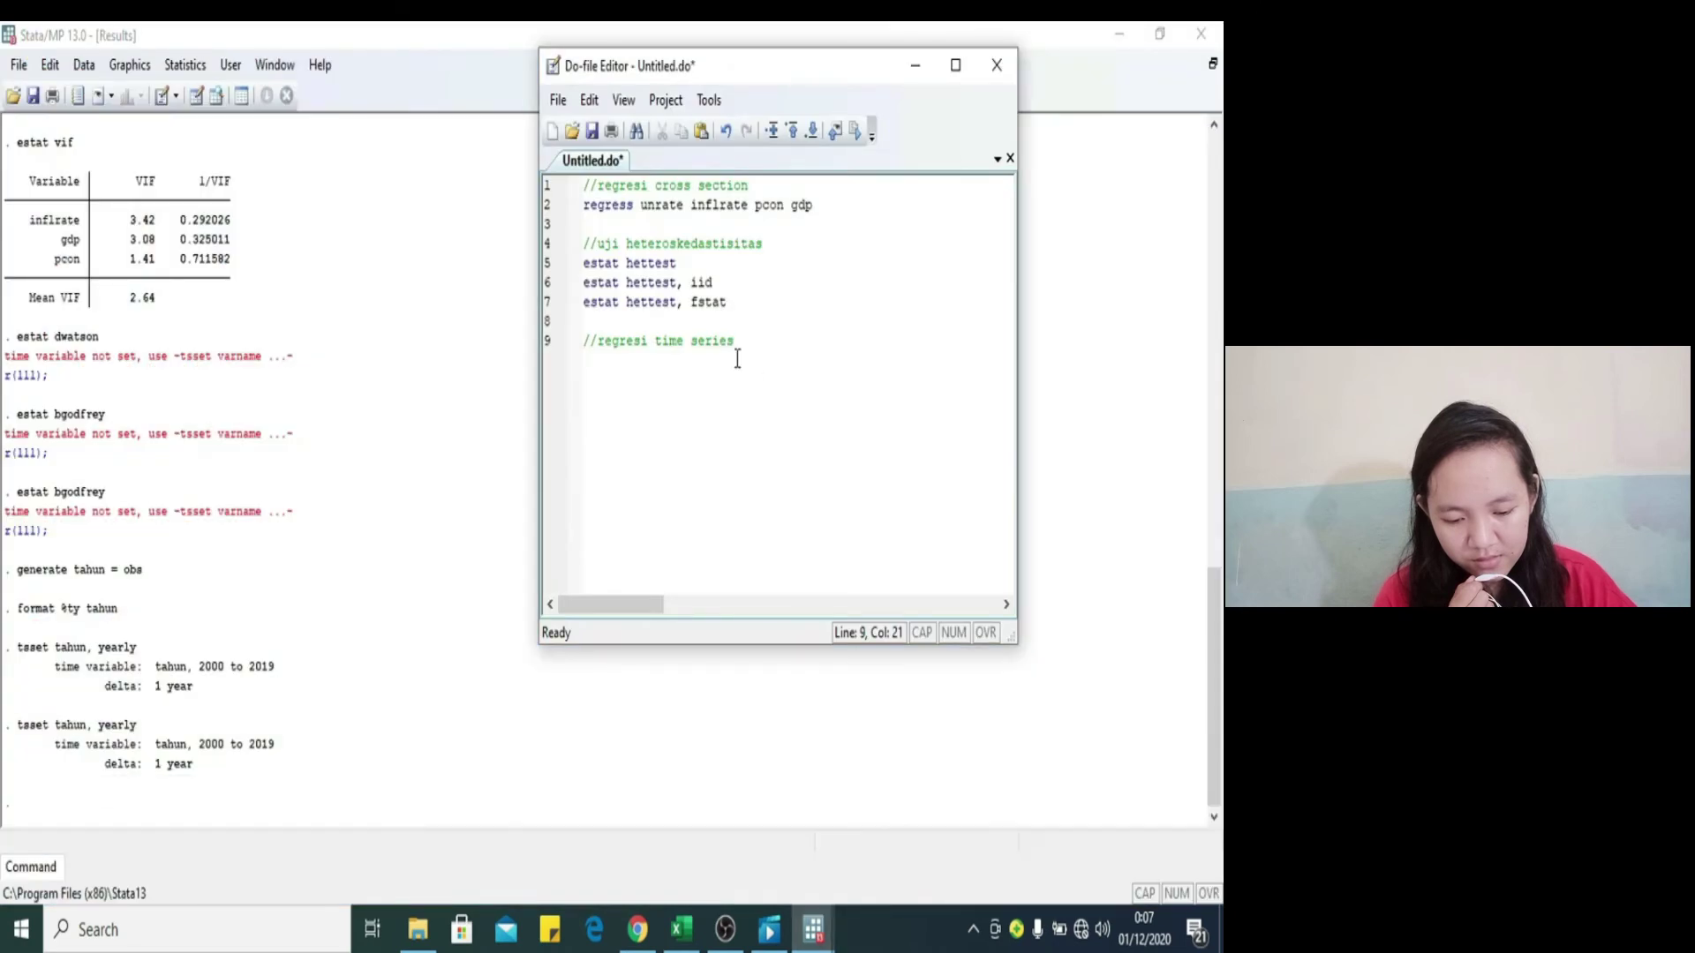
pyautogui.press('Return')
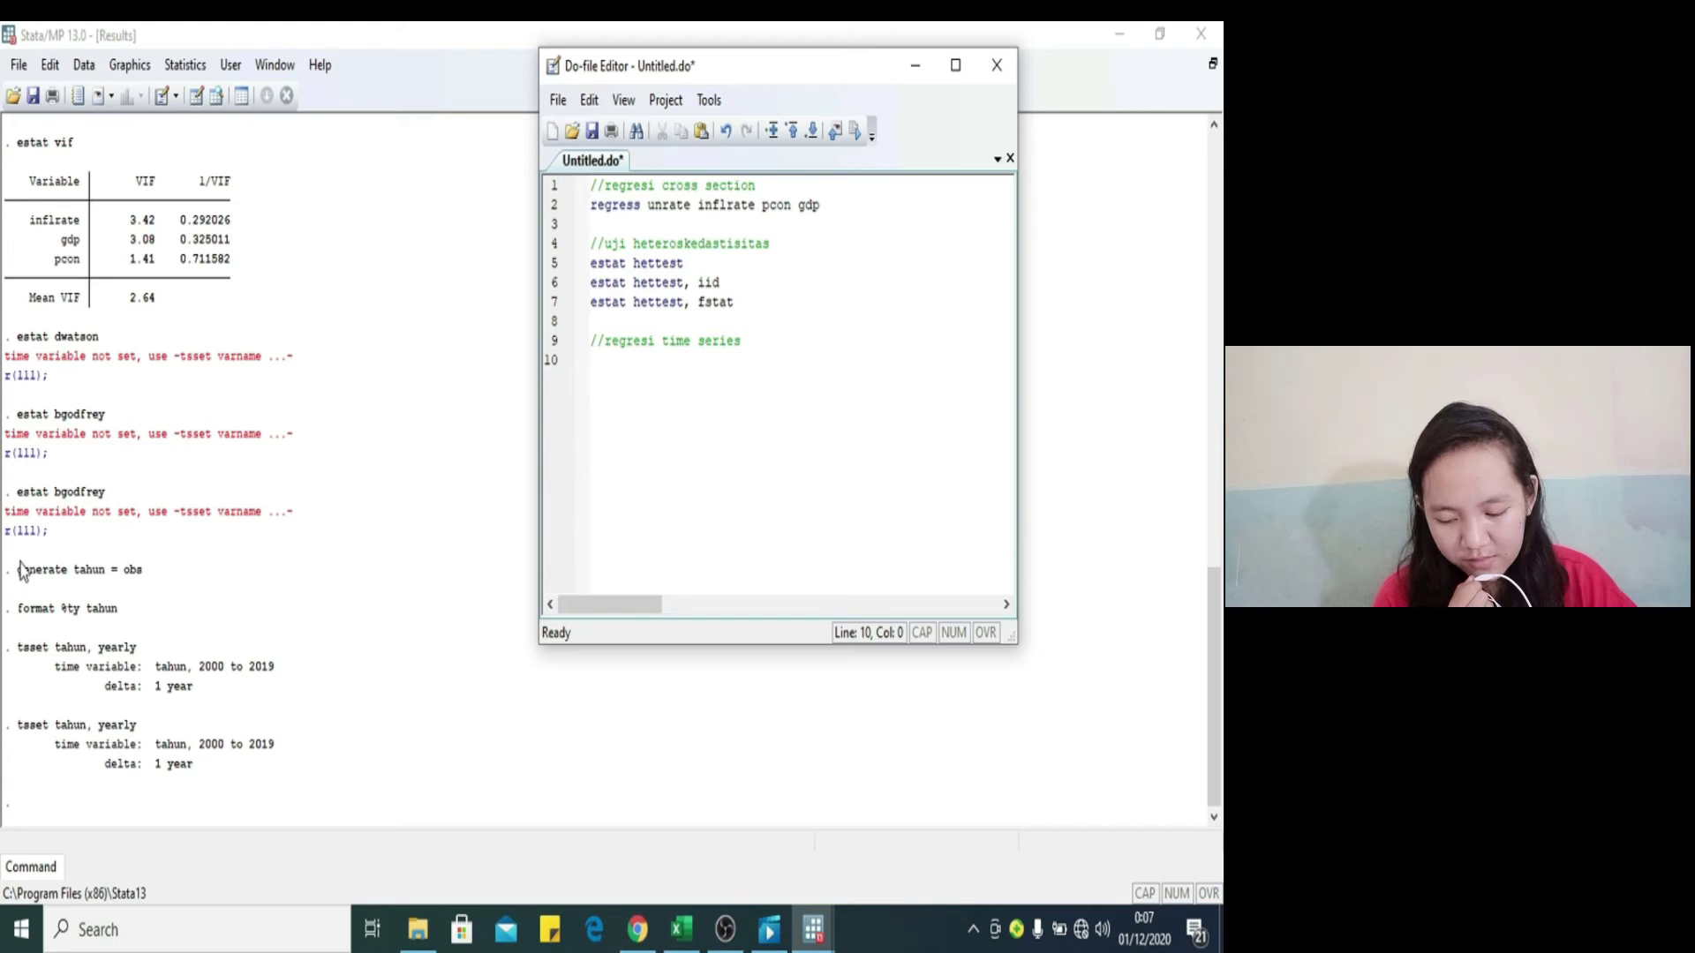
pyautogui.moveTo(19, 569); pyautogui.dragTo(138, 584)
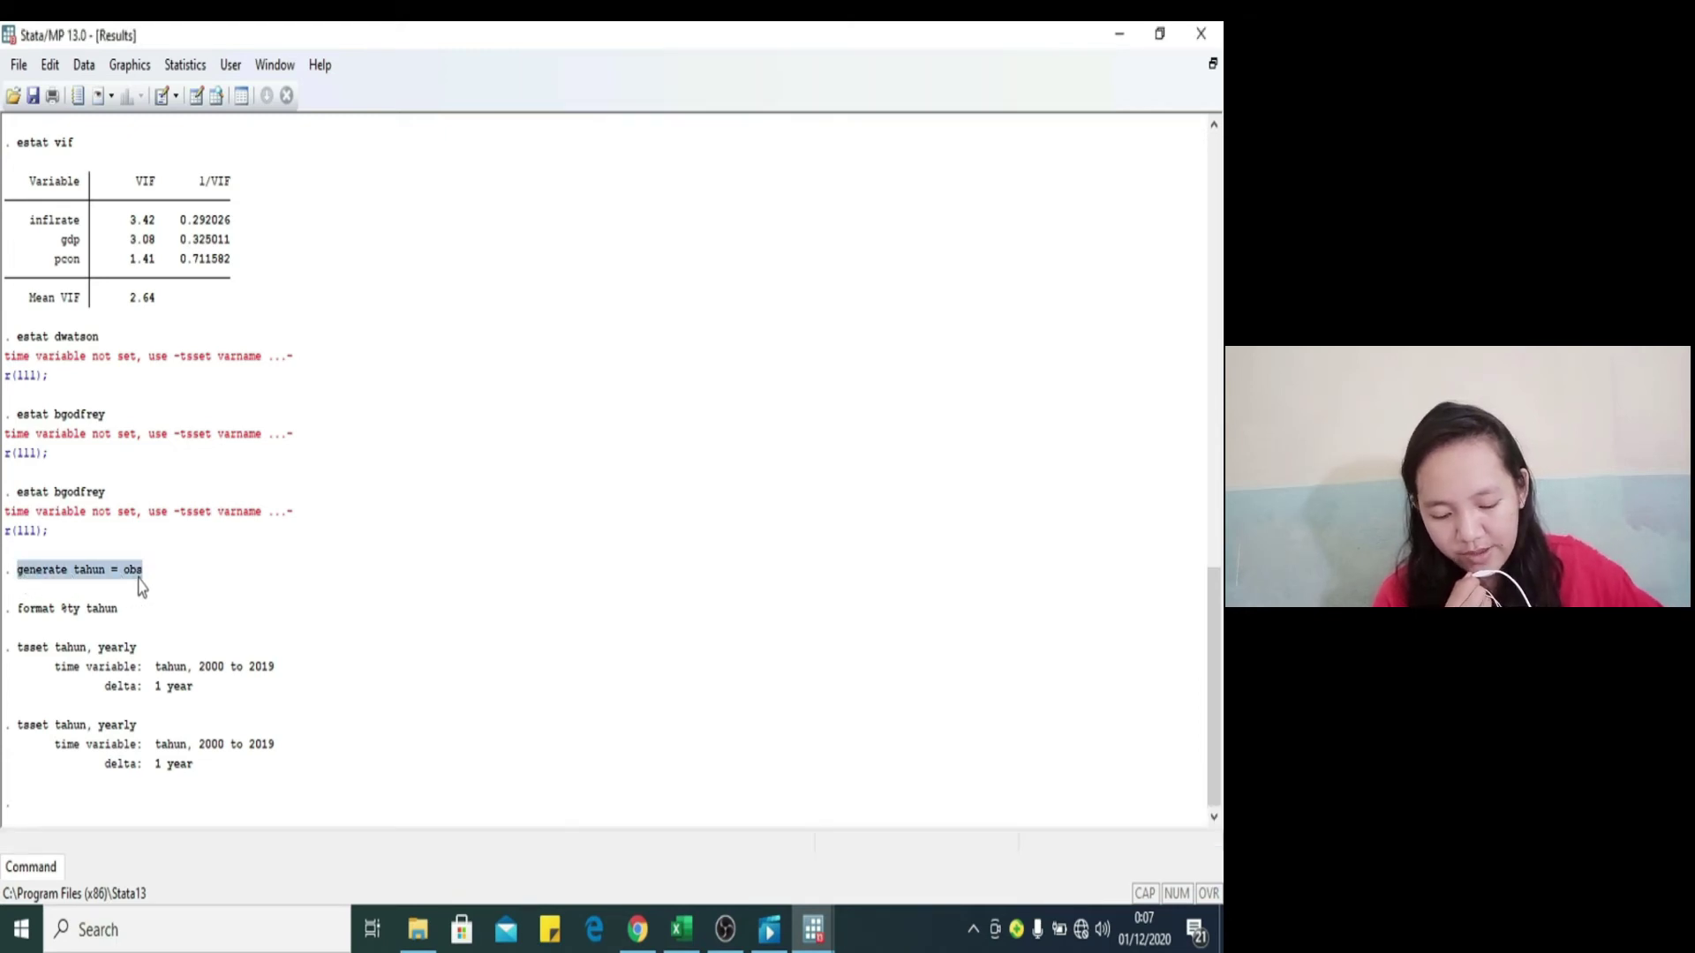
pyautogui.moveTo(821, 936)
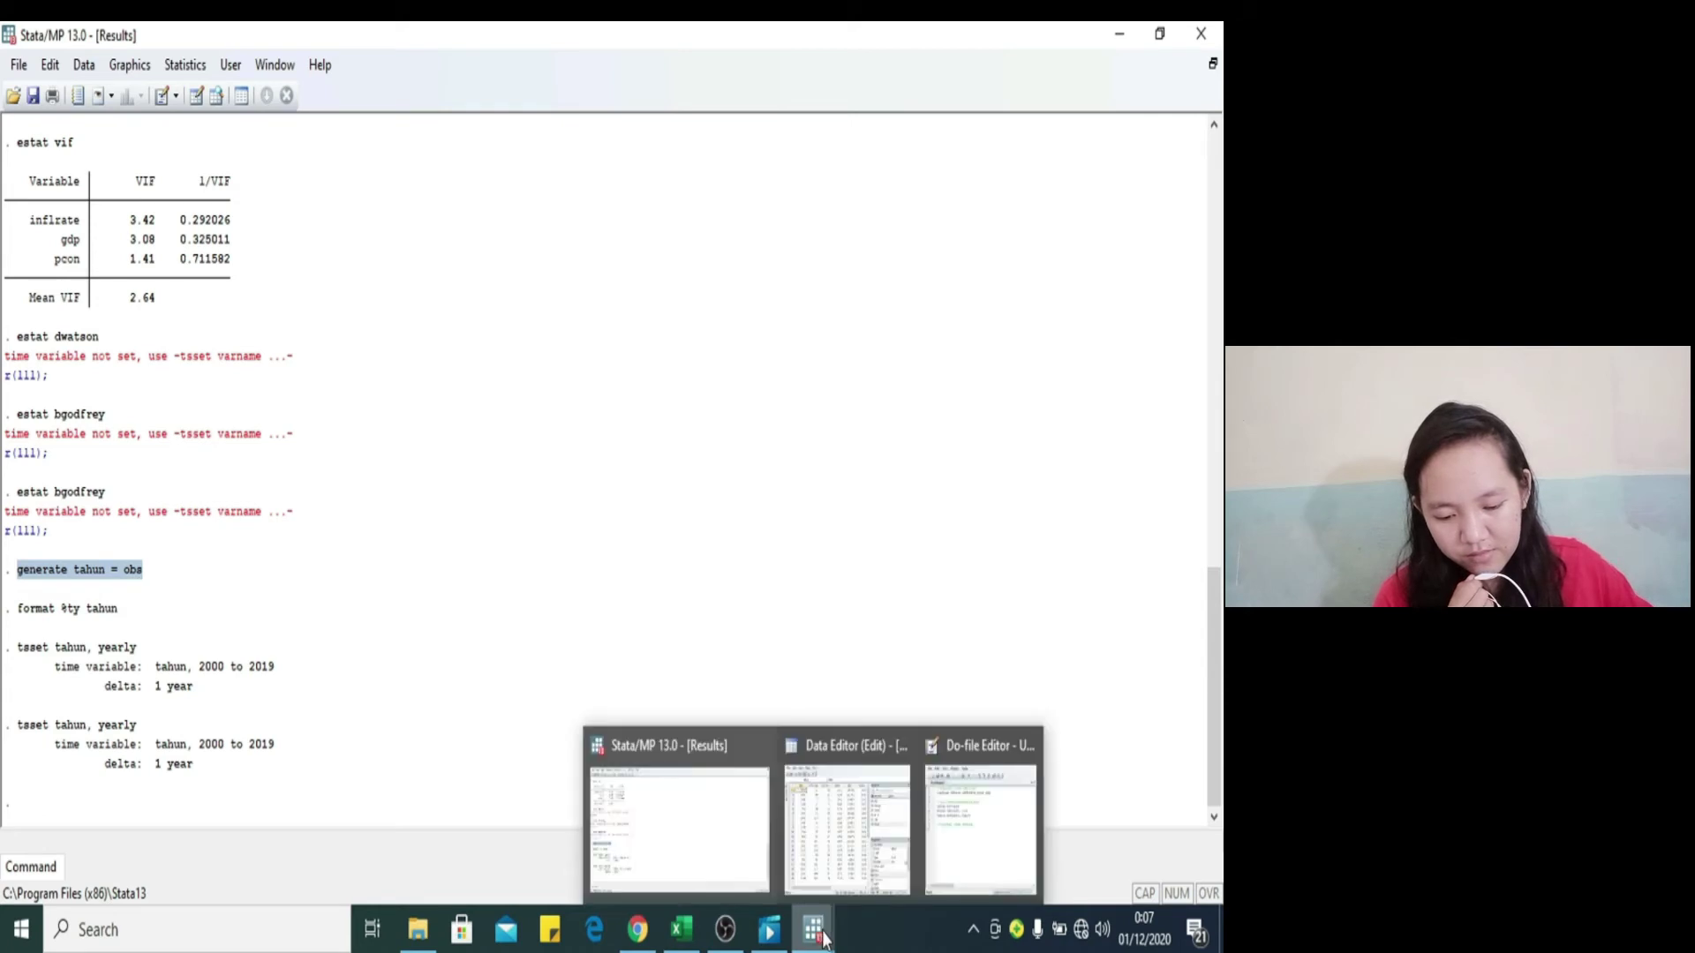
pyautogui.click(965, 814)
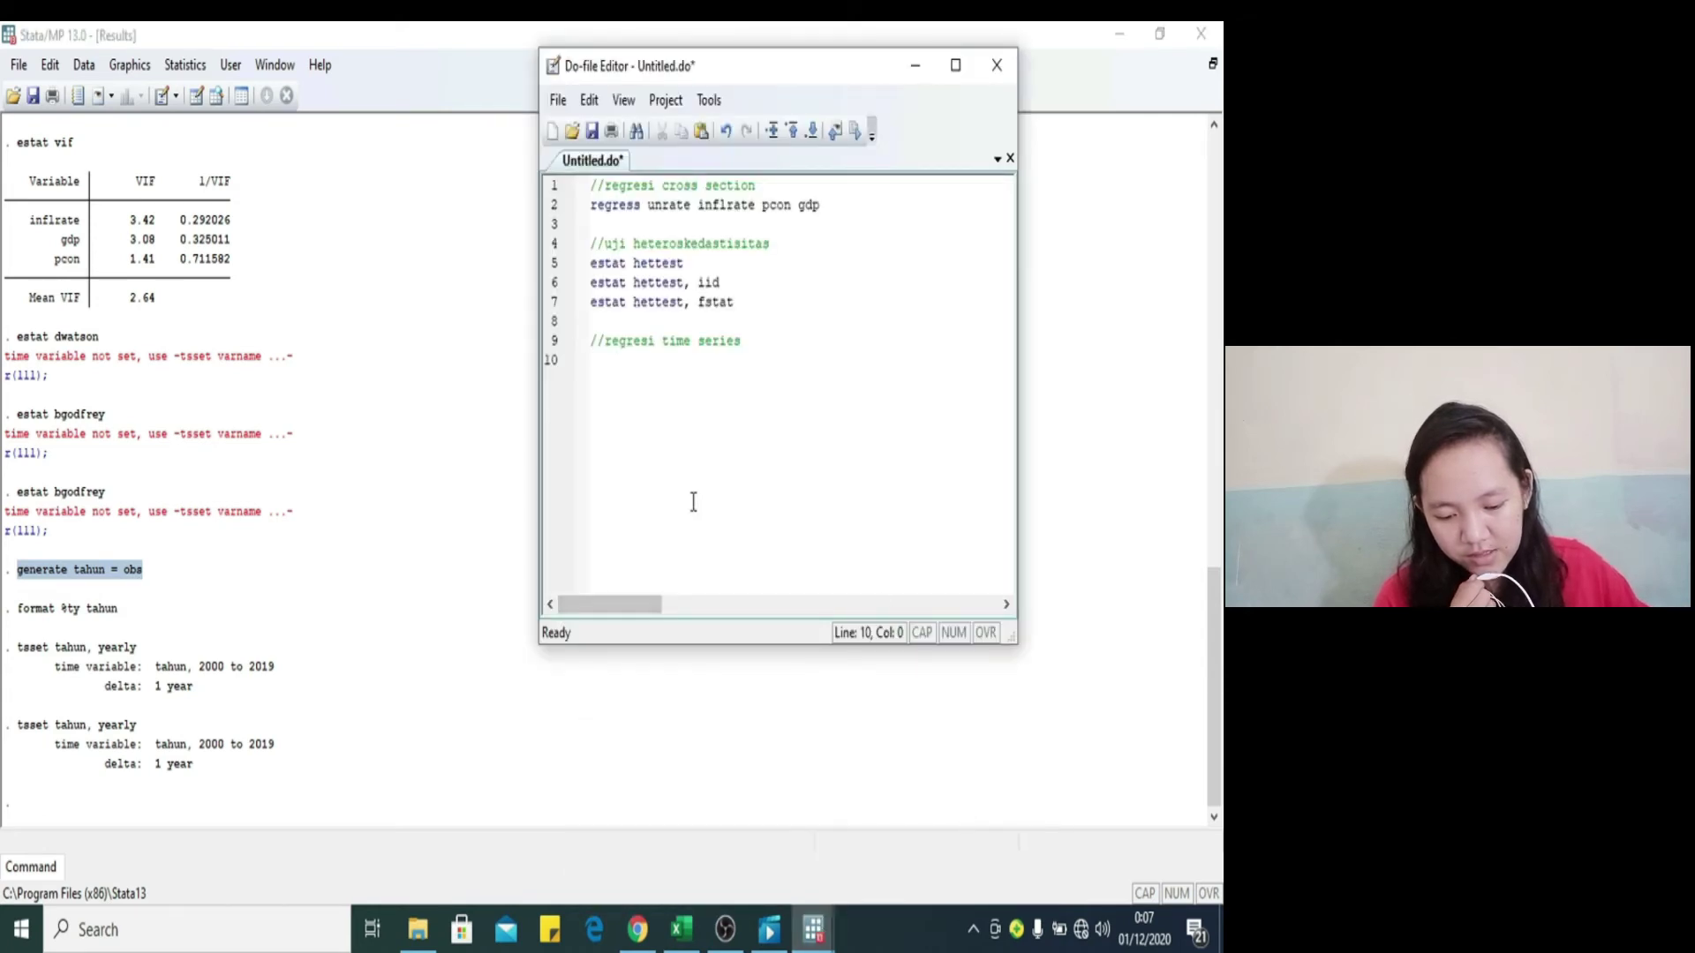
pyautogui.rightClick(608, 363)
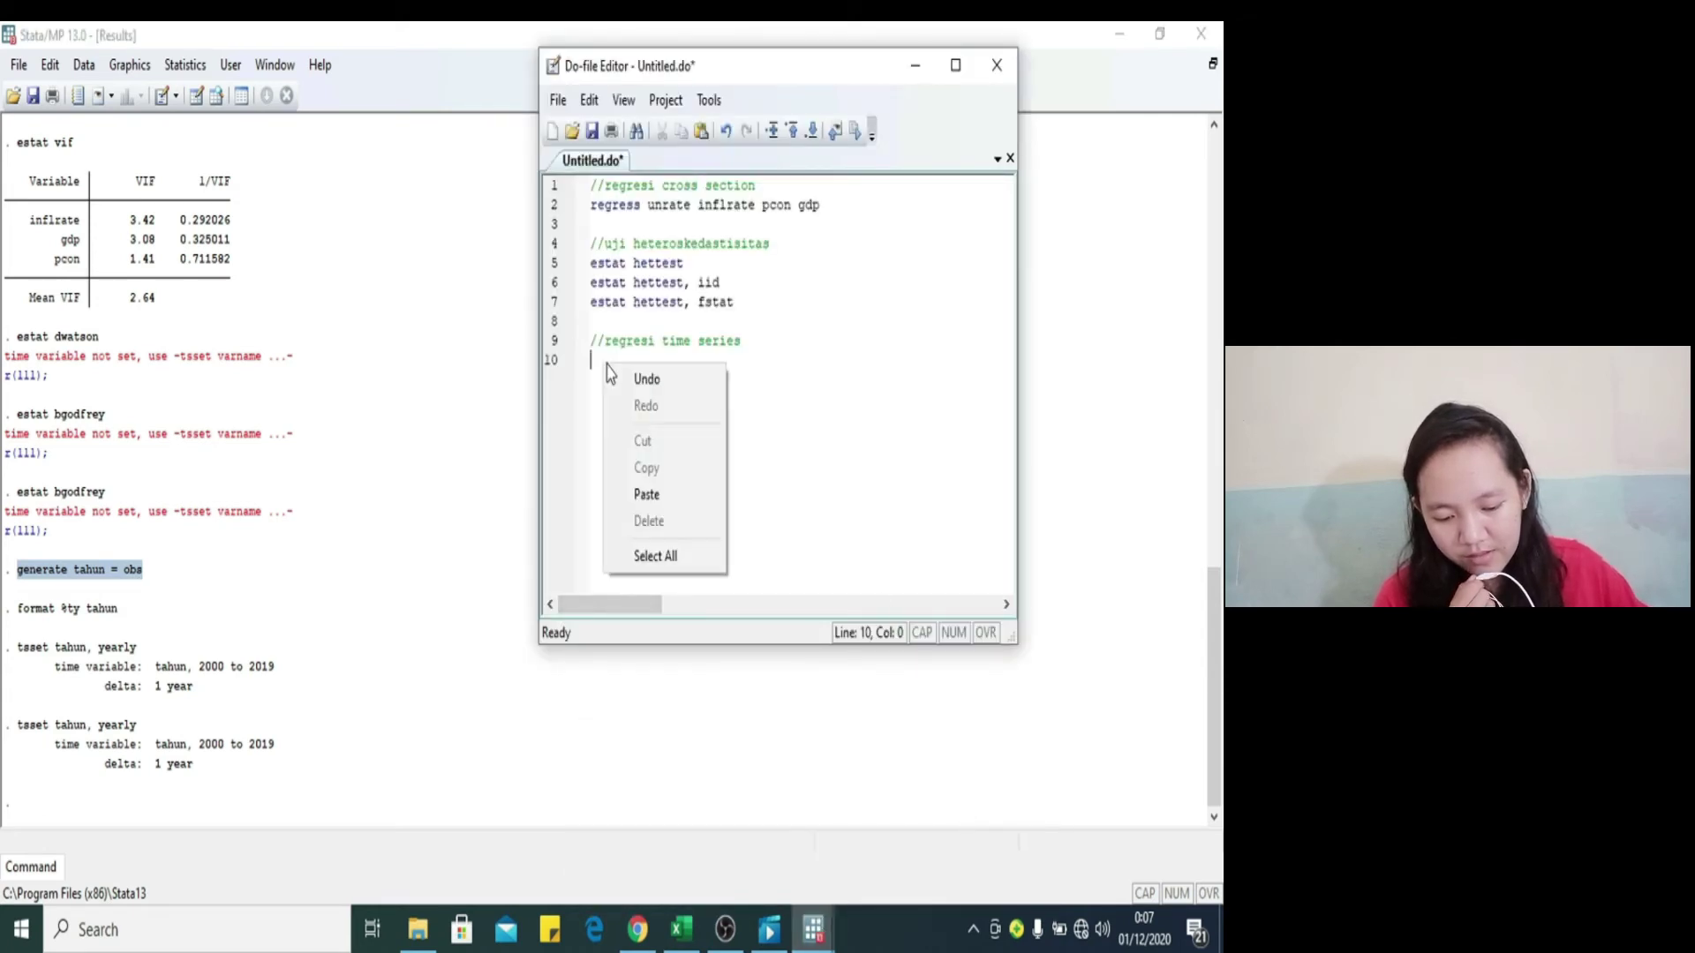
pyautogui.click(648, 496)
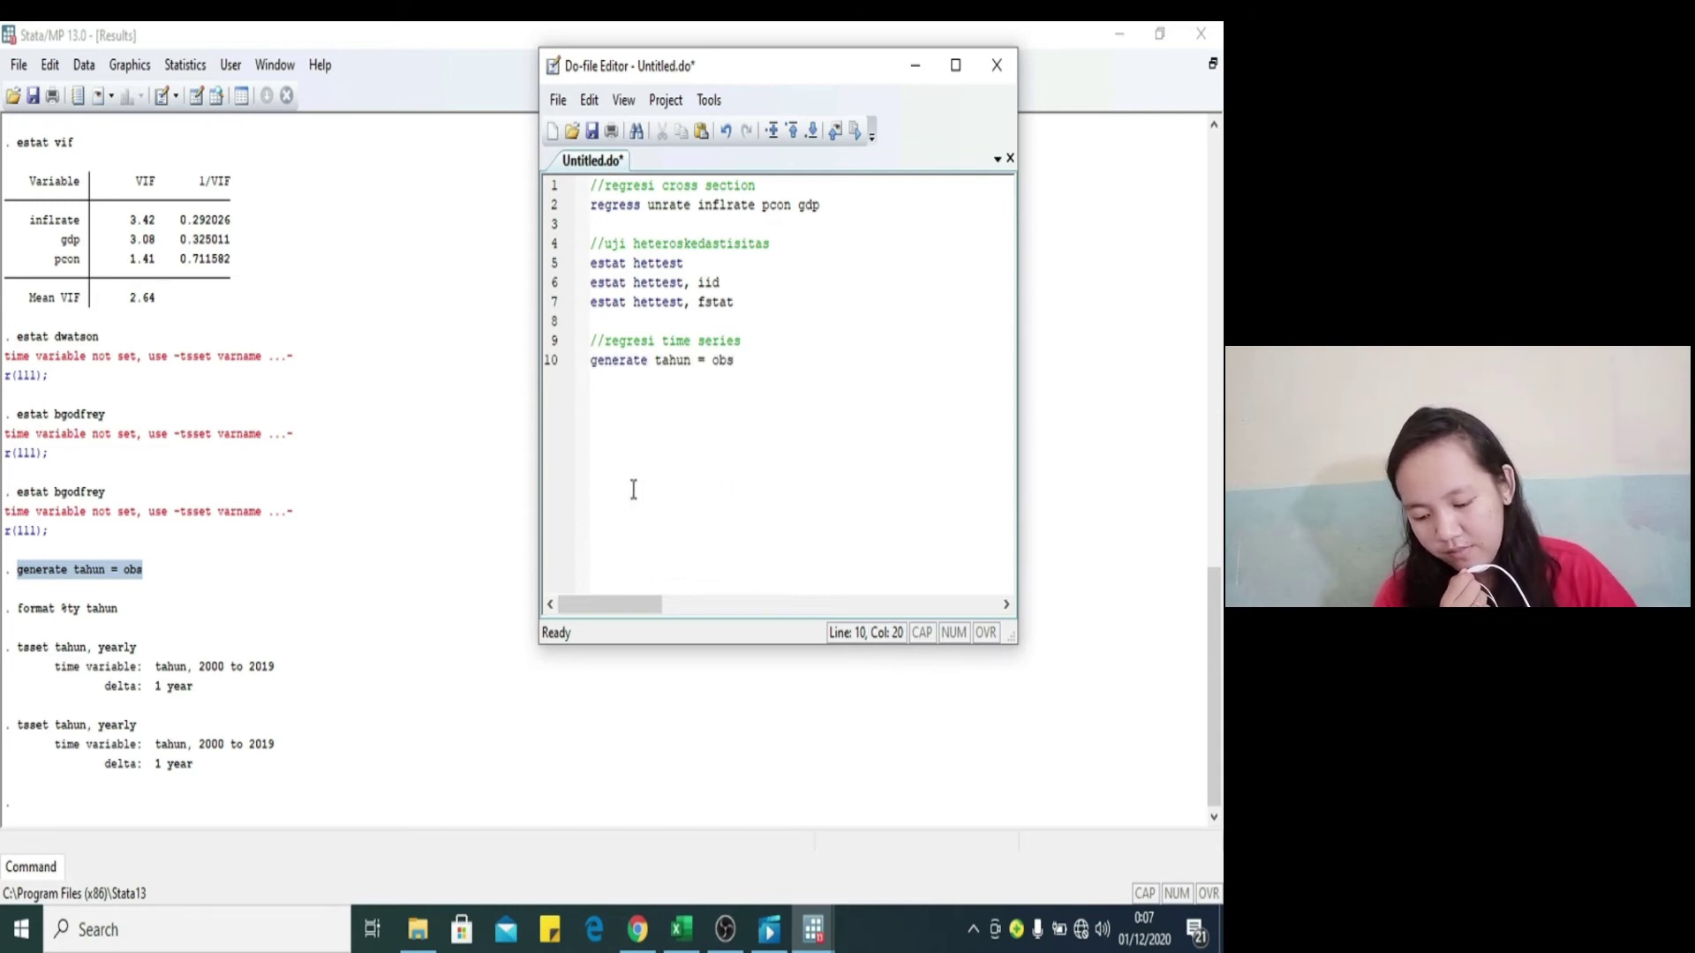
# Step: Copy the command "format %ty tahun" from the results into the do-file below "generate tahun = obs", without a leading space
pyautogui.moveTo(14, 609); pyautogui.dragTo(119, 622)
pyautogui.hotkey('ctrl', 'c')
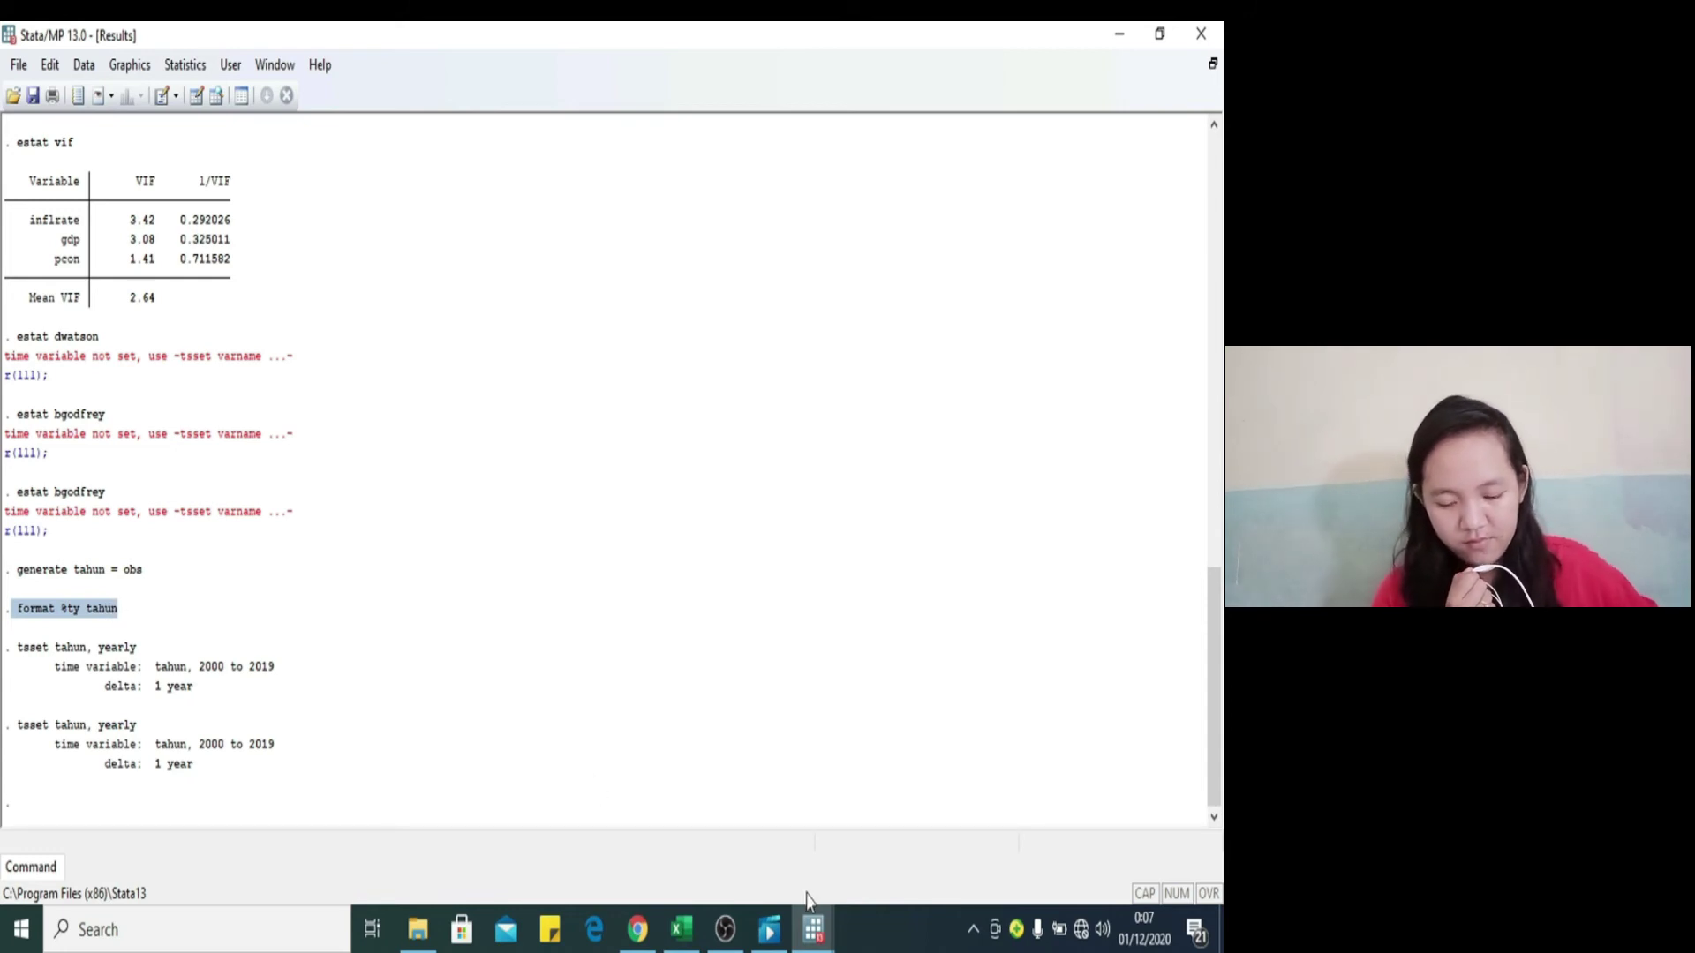
pyautogui.moveTo(819, 943)
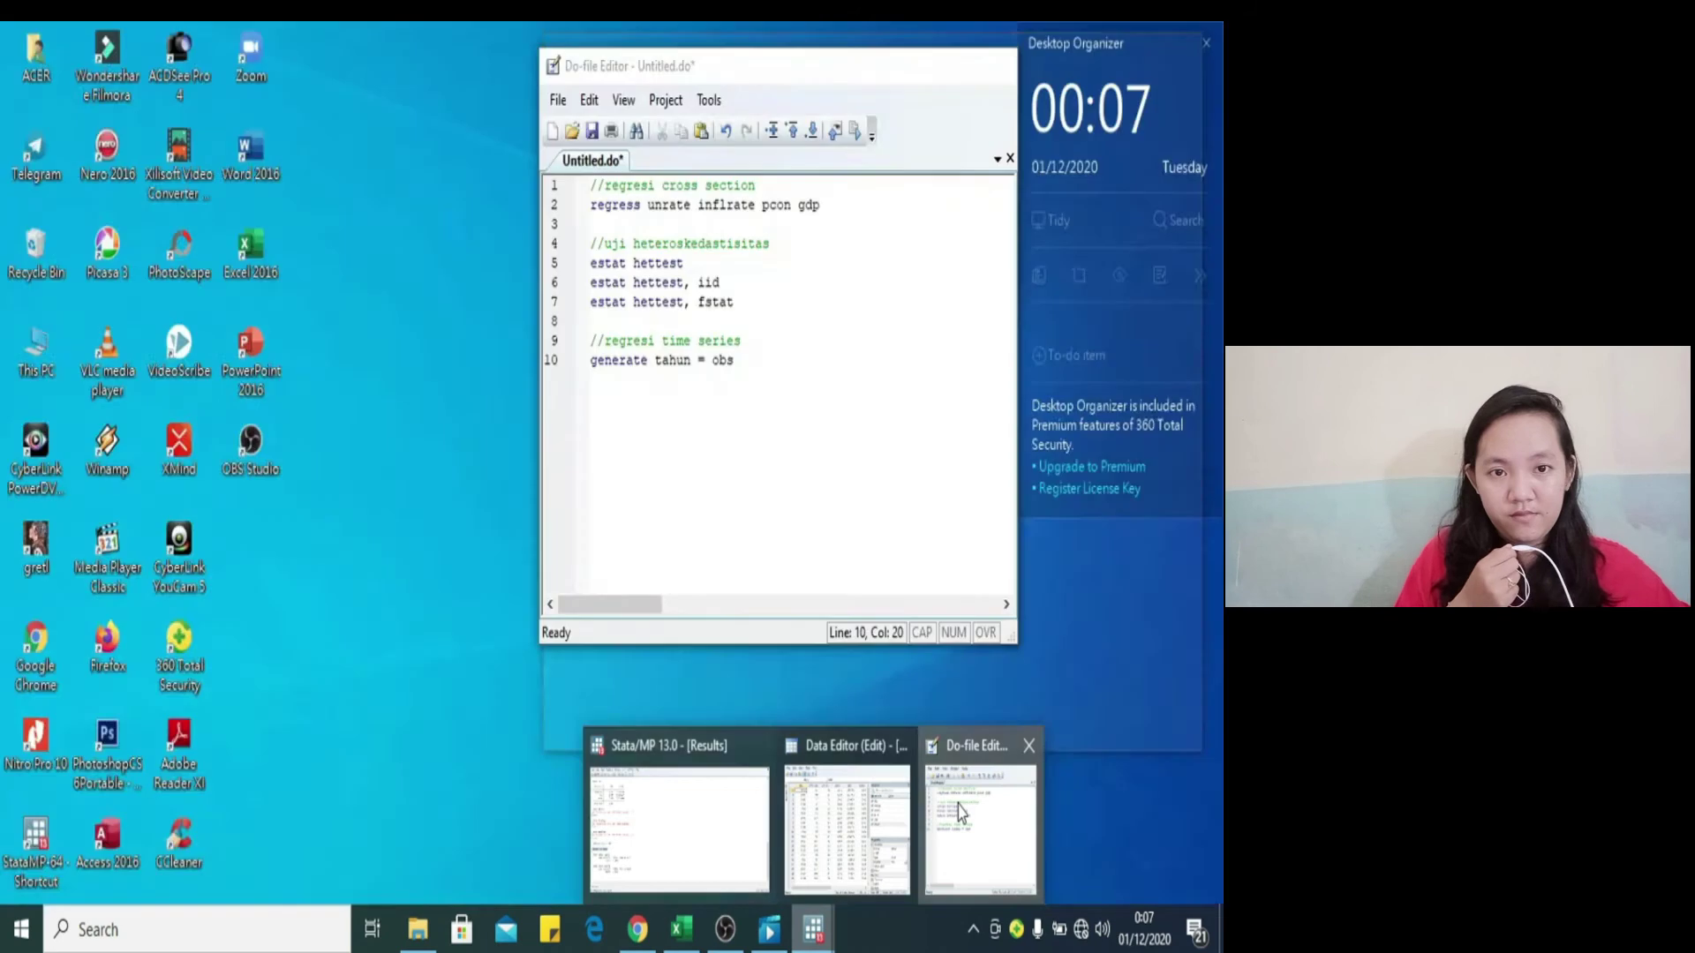
pyautogui.click(970, 816)
pyautogui.press('Return')
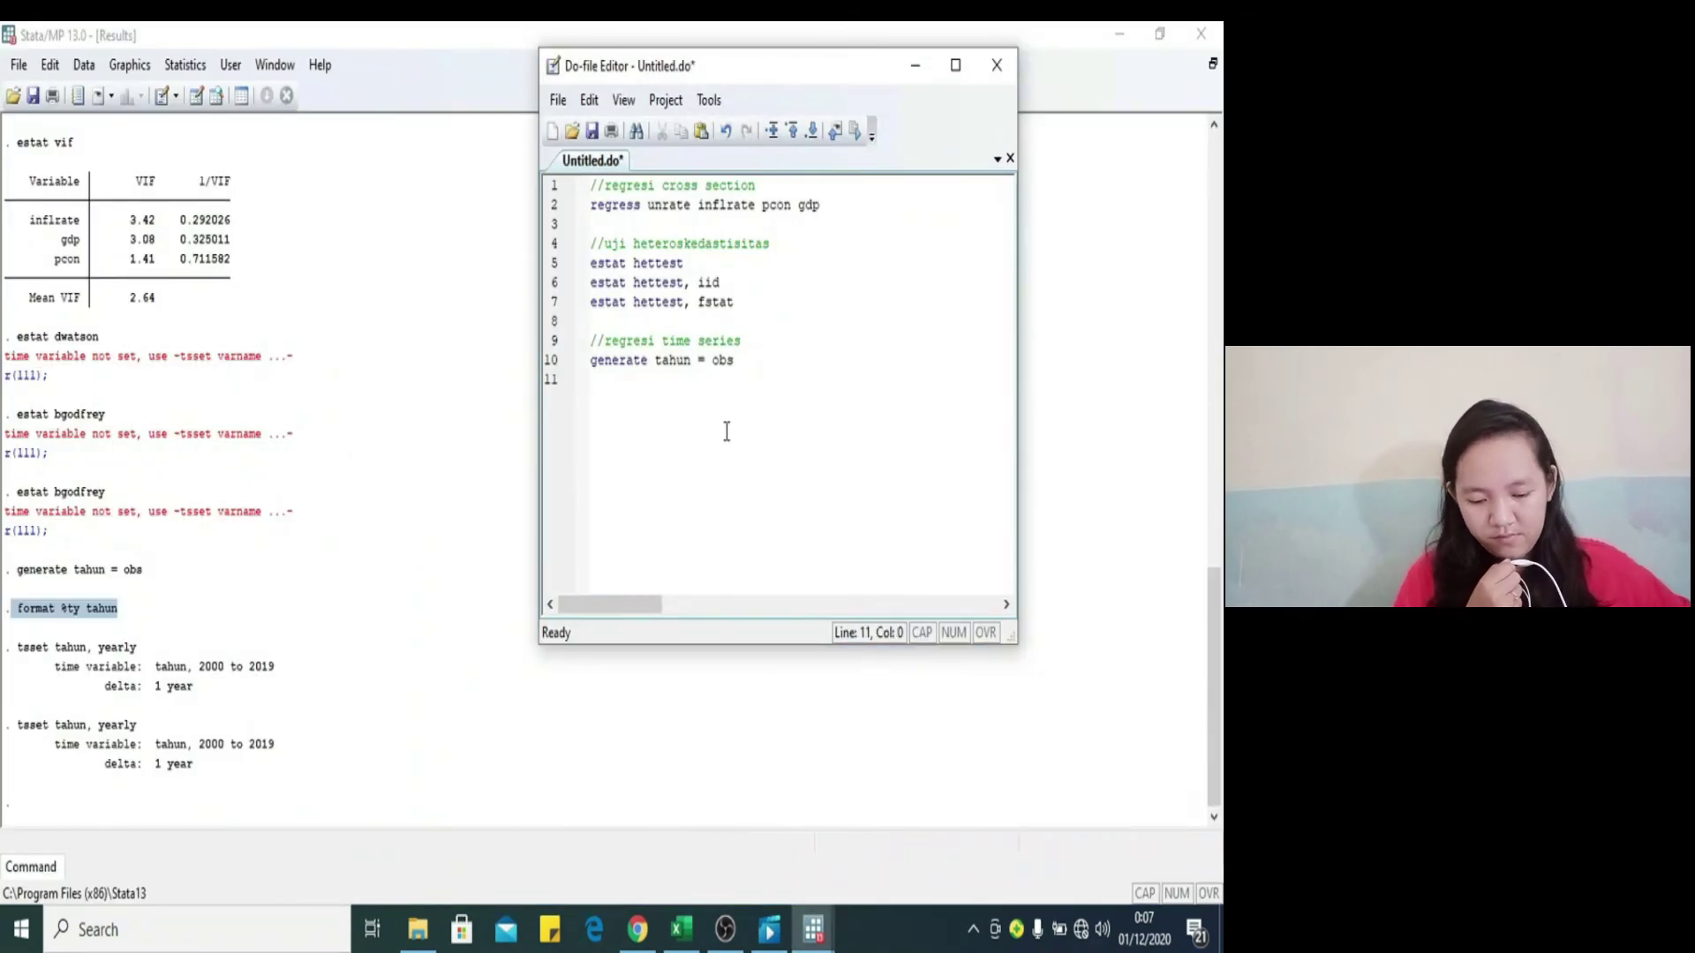
pyautogui.rightClick(611, 386)
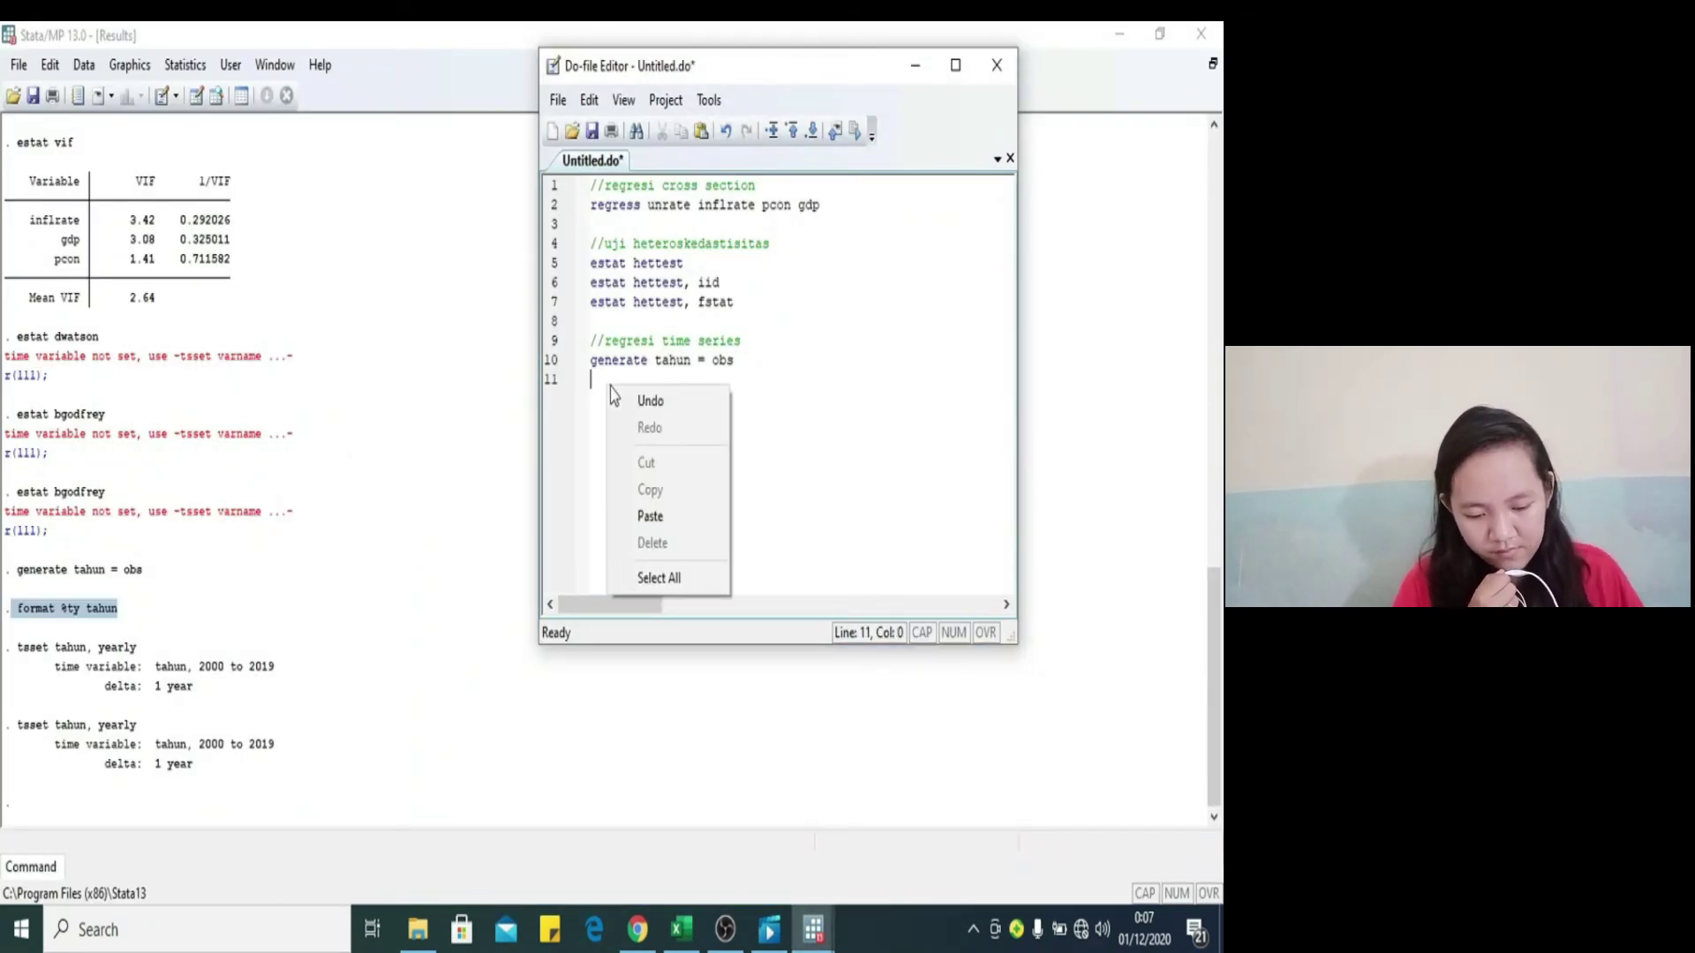
pyautogui.click(658, 514)
pyautogui.click(600, 380)
pyautogui.press('BackSpace')
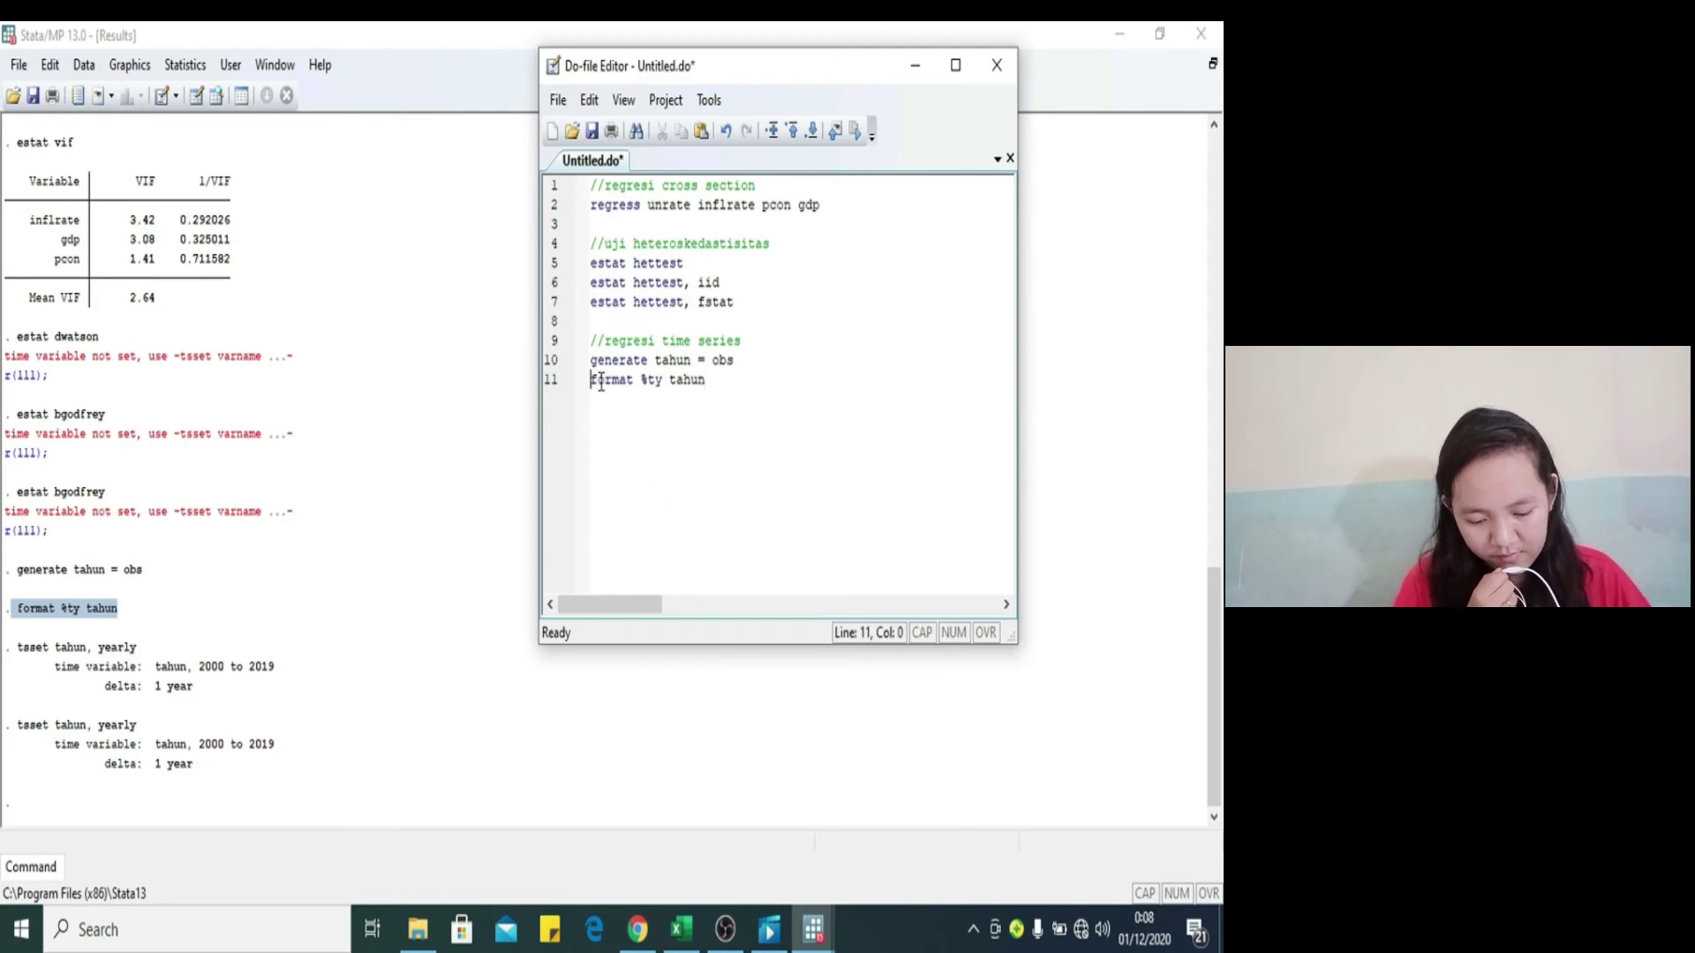
# Step: Copy "tsset tahun, yearly" from the results into the do-file's next line, start a "//" comment after a blank line, and minimize the editor
pyautogui.click(731, 383)
pyautogui.press('Return')
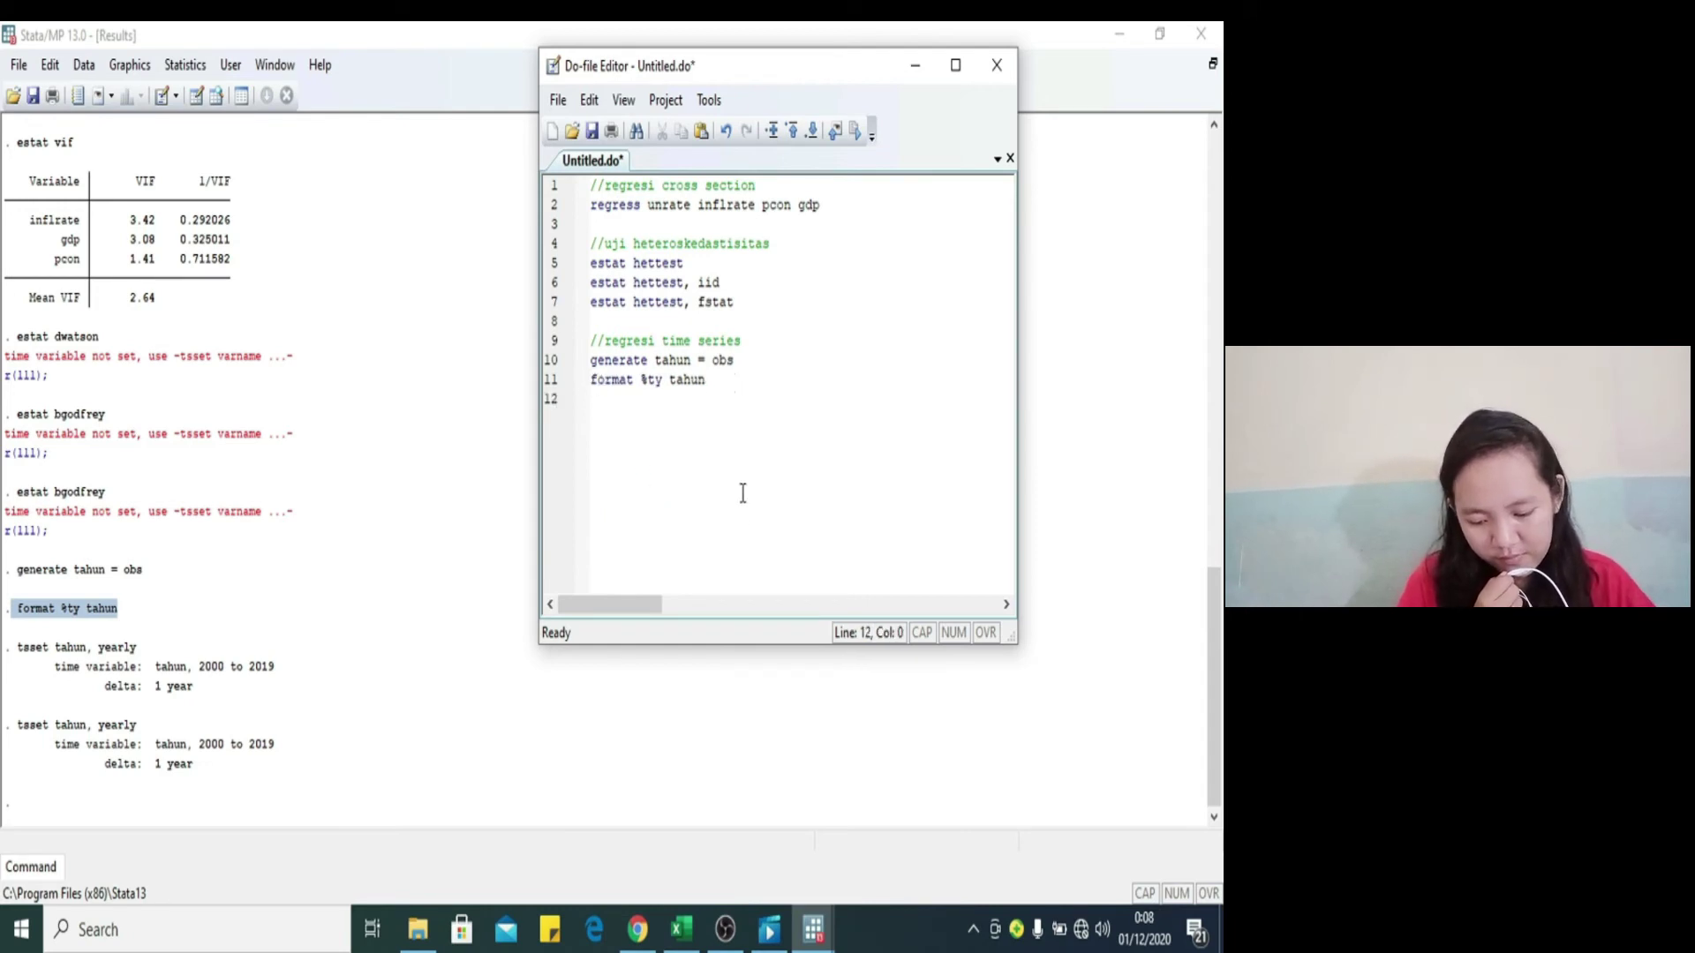
pyautogui.moveTo(17, 647); pyautogui.dragTo(137, 653)
pyautogui.hotkey('ctrl', 'c')
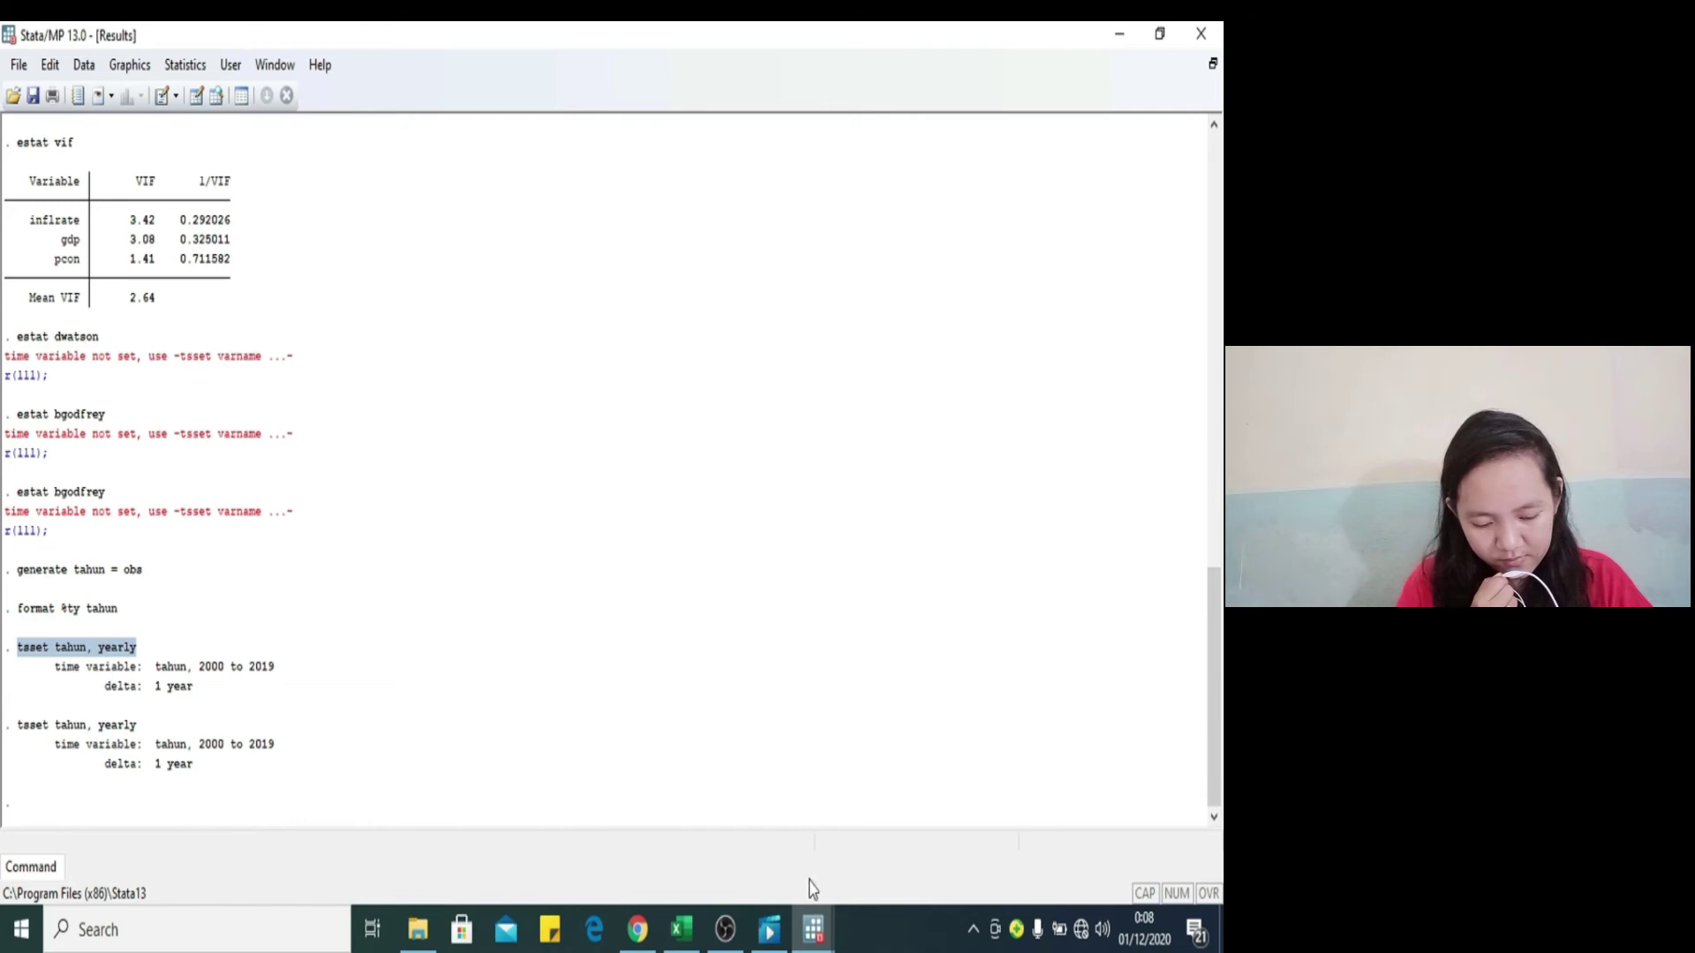
pyautogui.moveTo(813, 927)
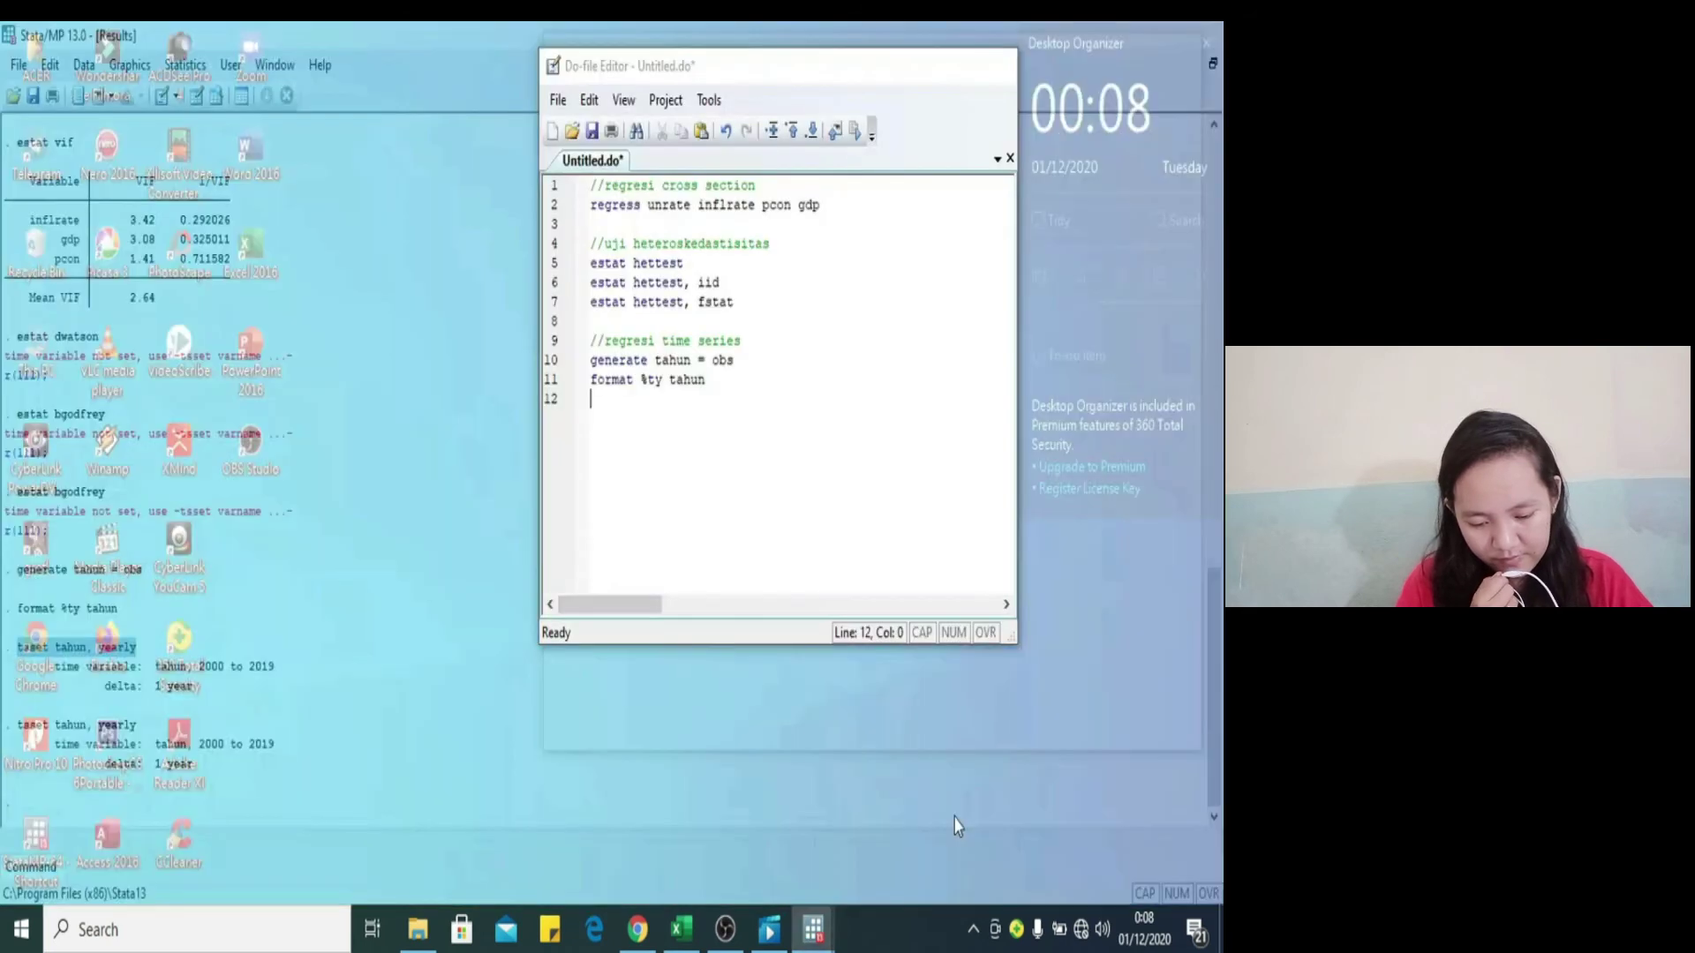
pyautogui.click(955, 822)
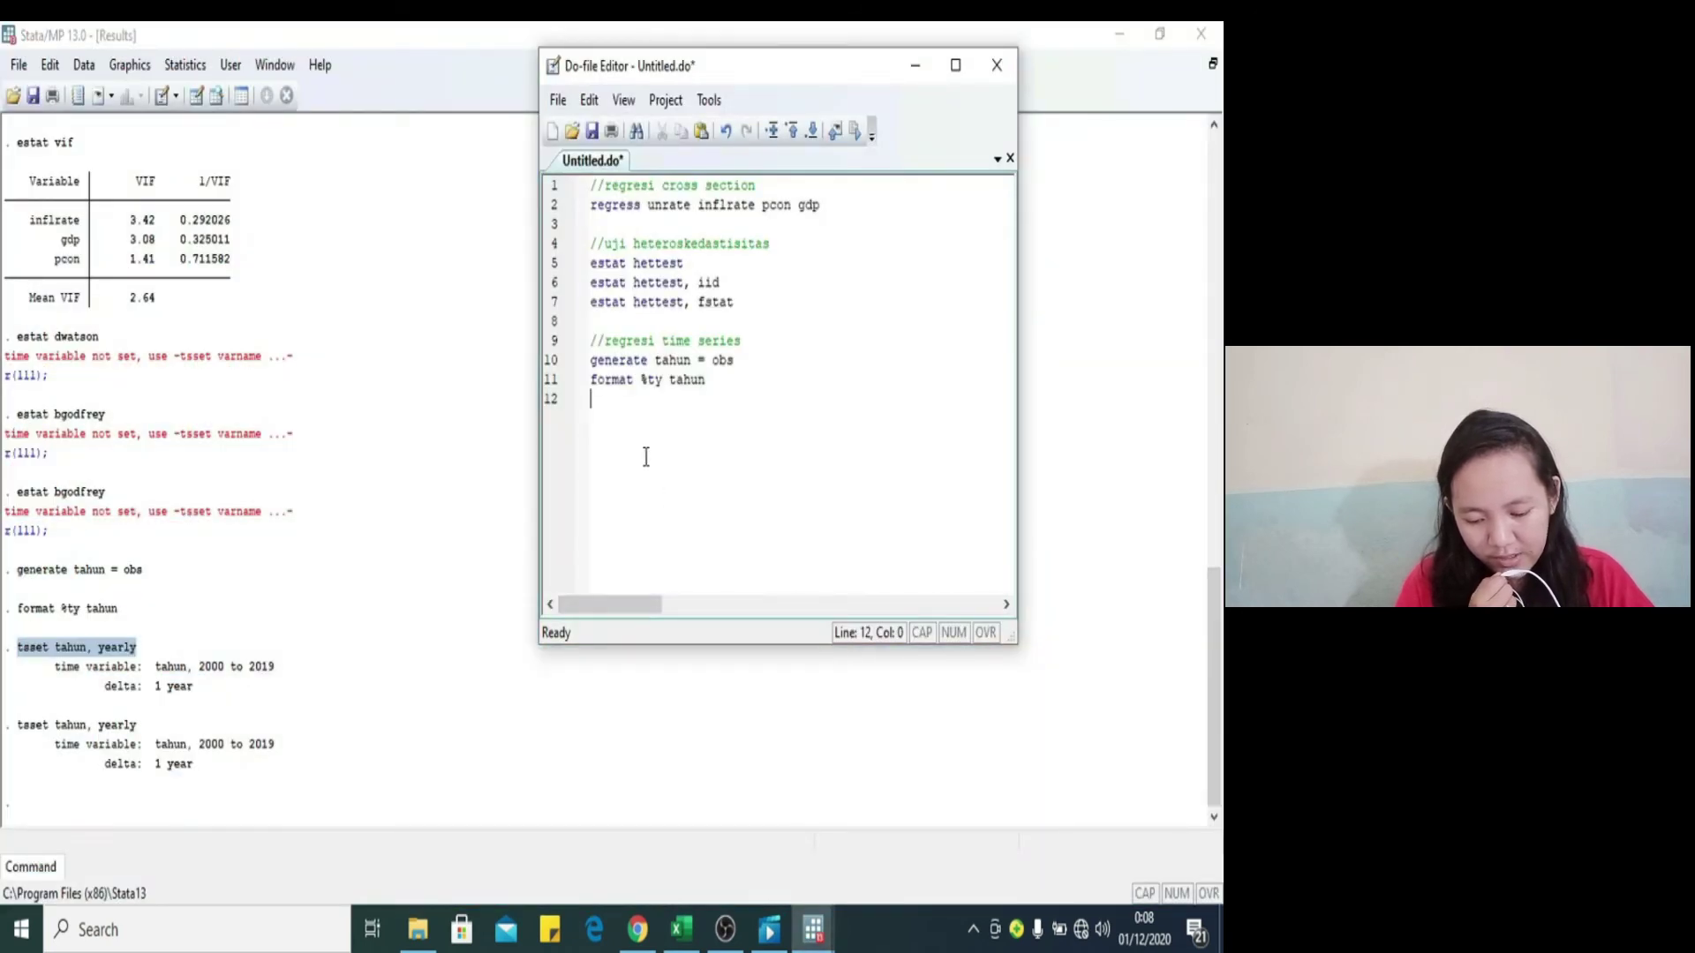
pyautogui.rightClick(606, 410)
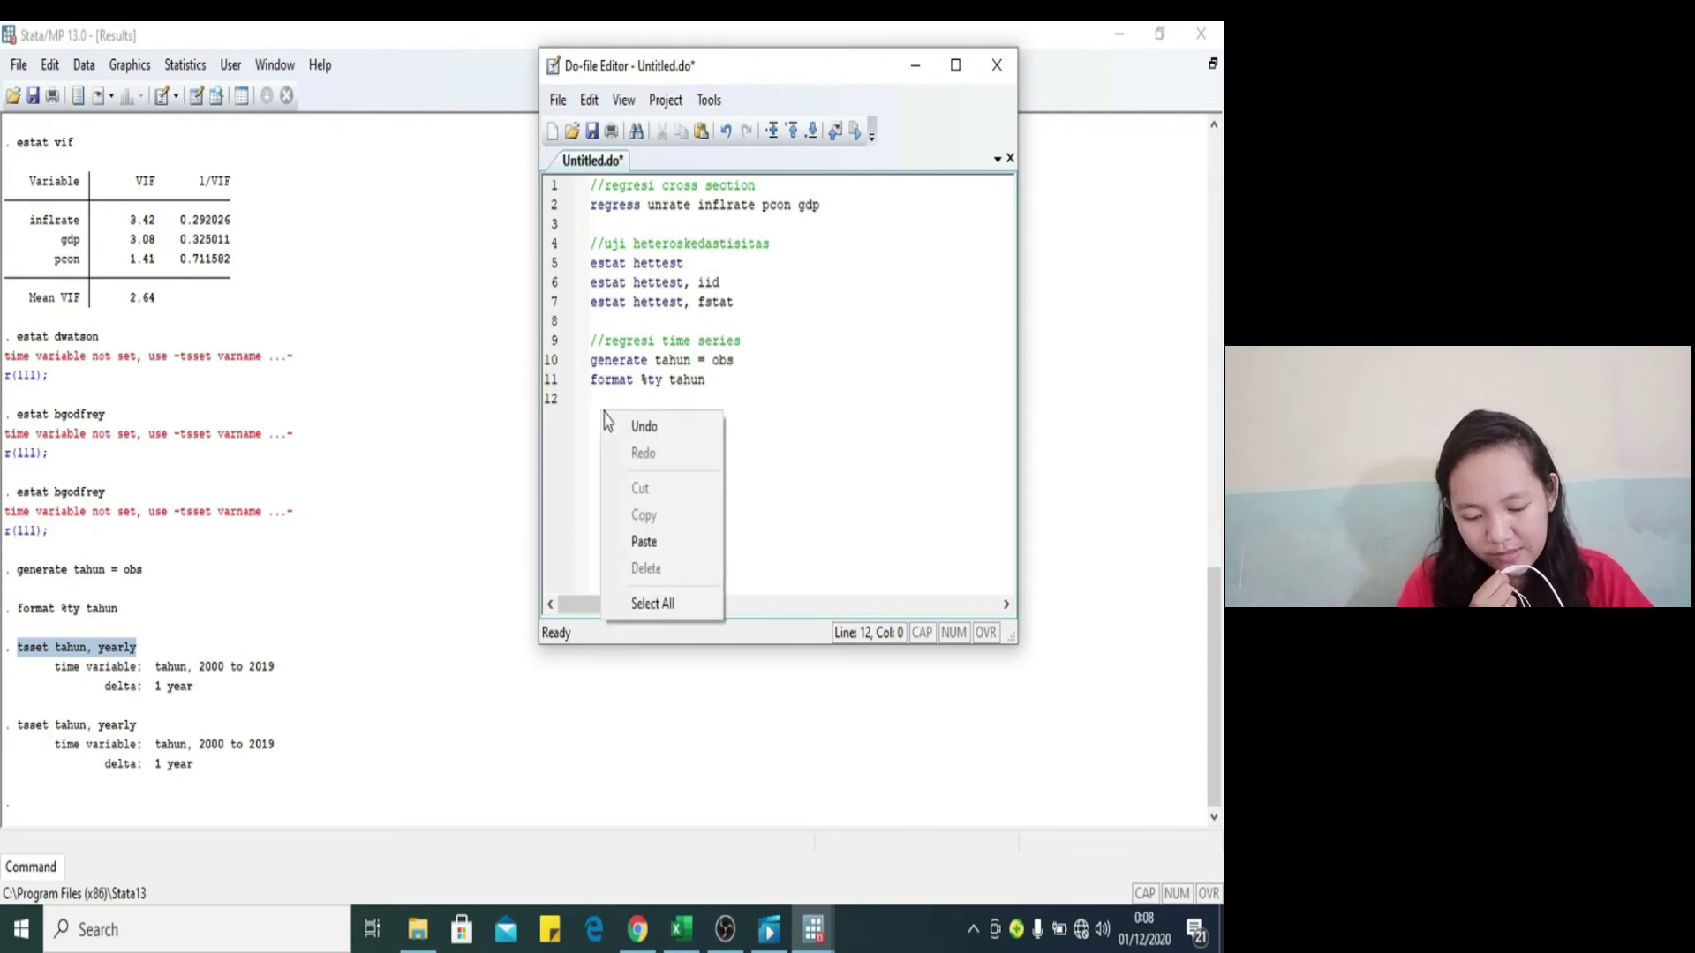
pyautogui.click(647, 539)
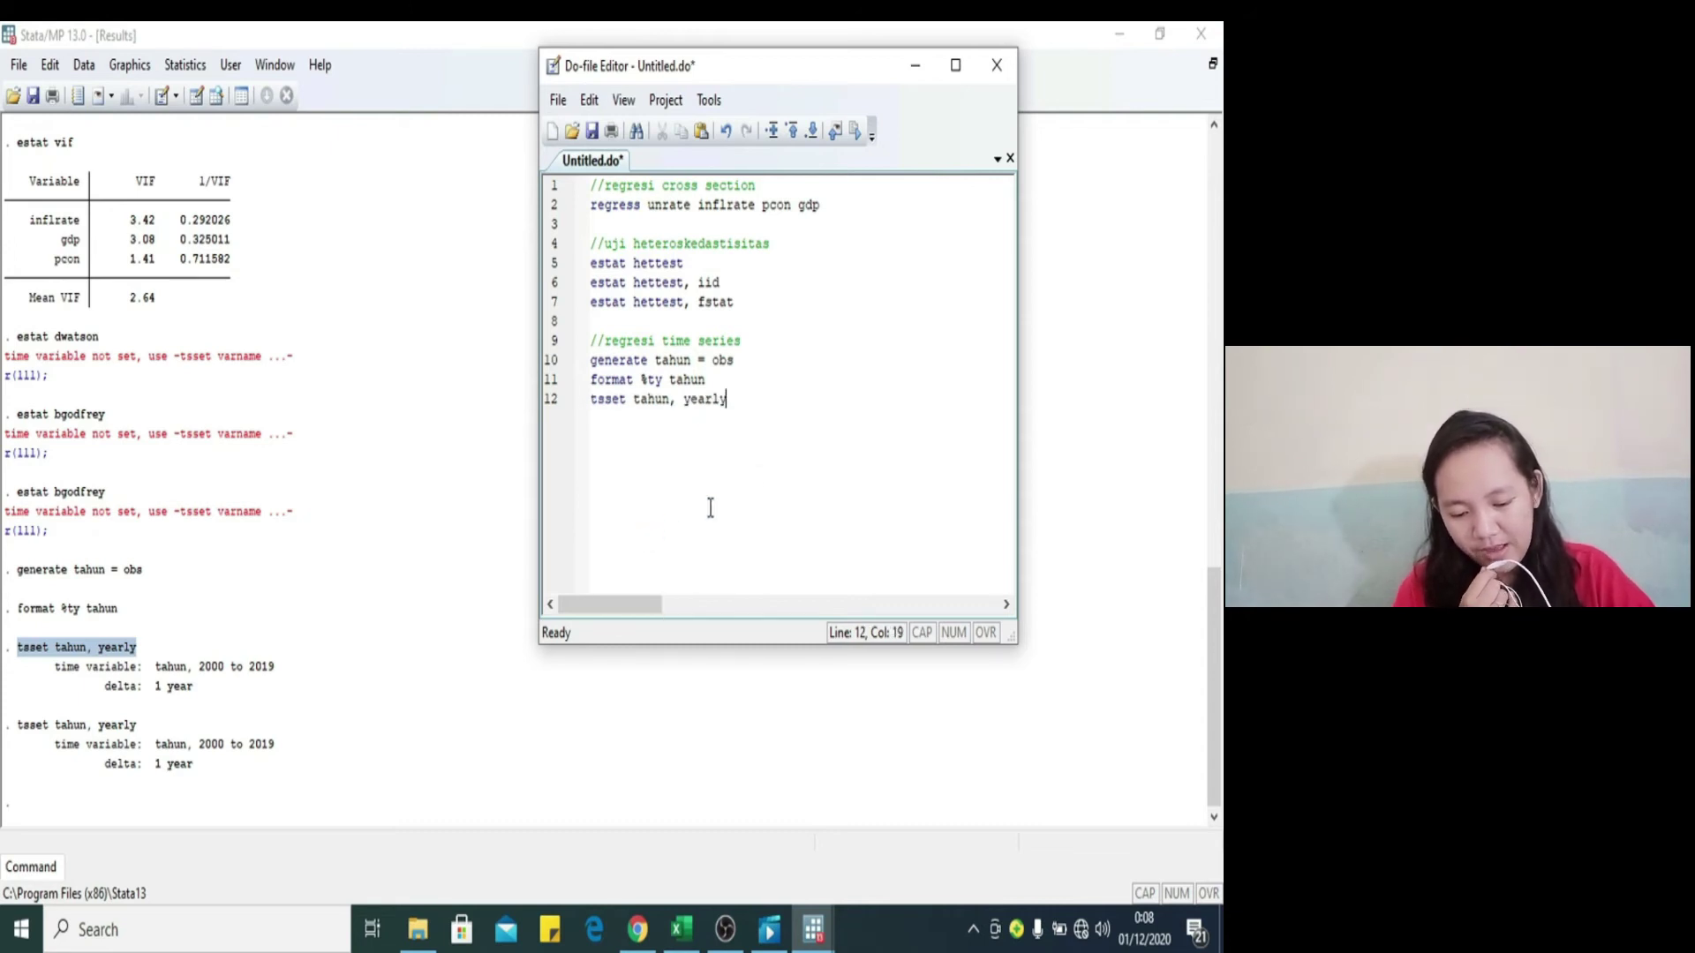
pyautogui.press('Return')
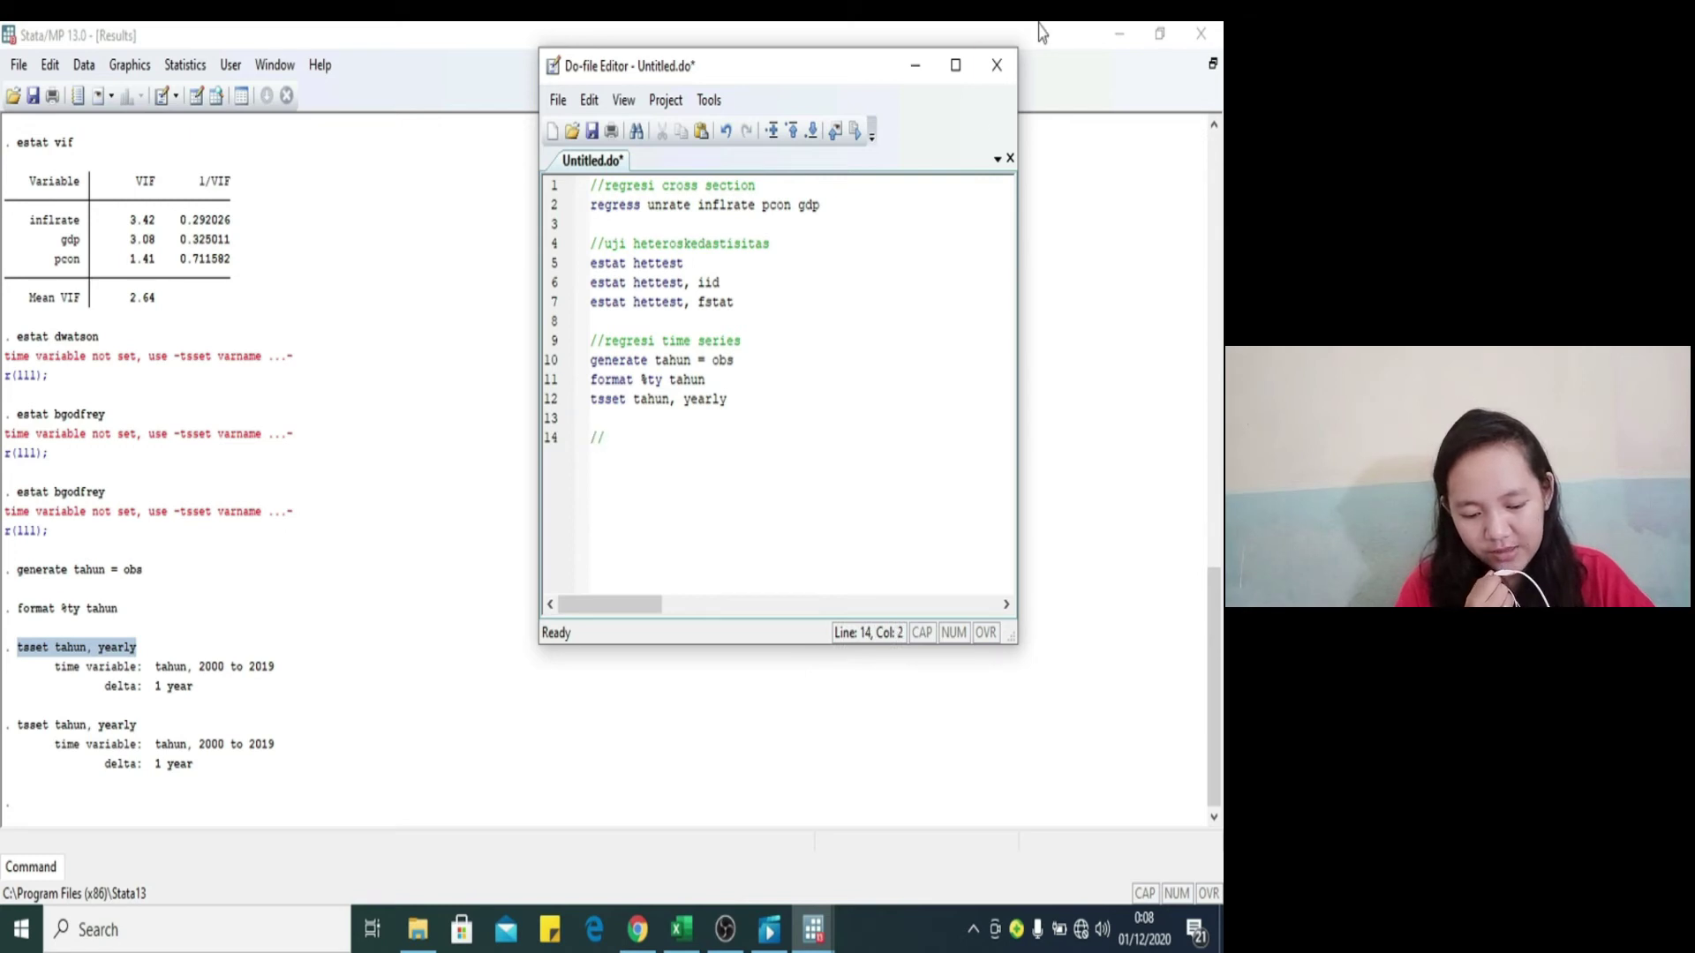
pyautogui.click(915, 64)
# Step: View the dataset with the tahun variable in the Data Editor
pyautogui.moveTo(813, 929)
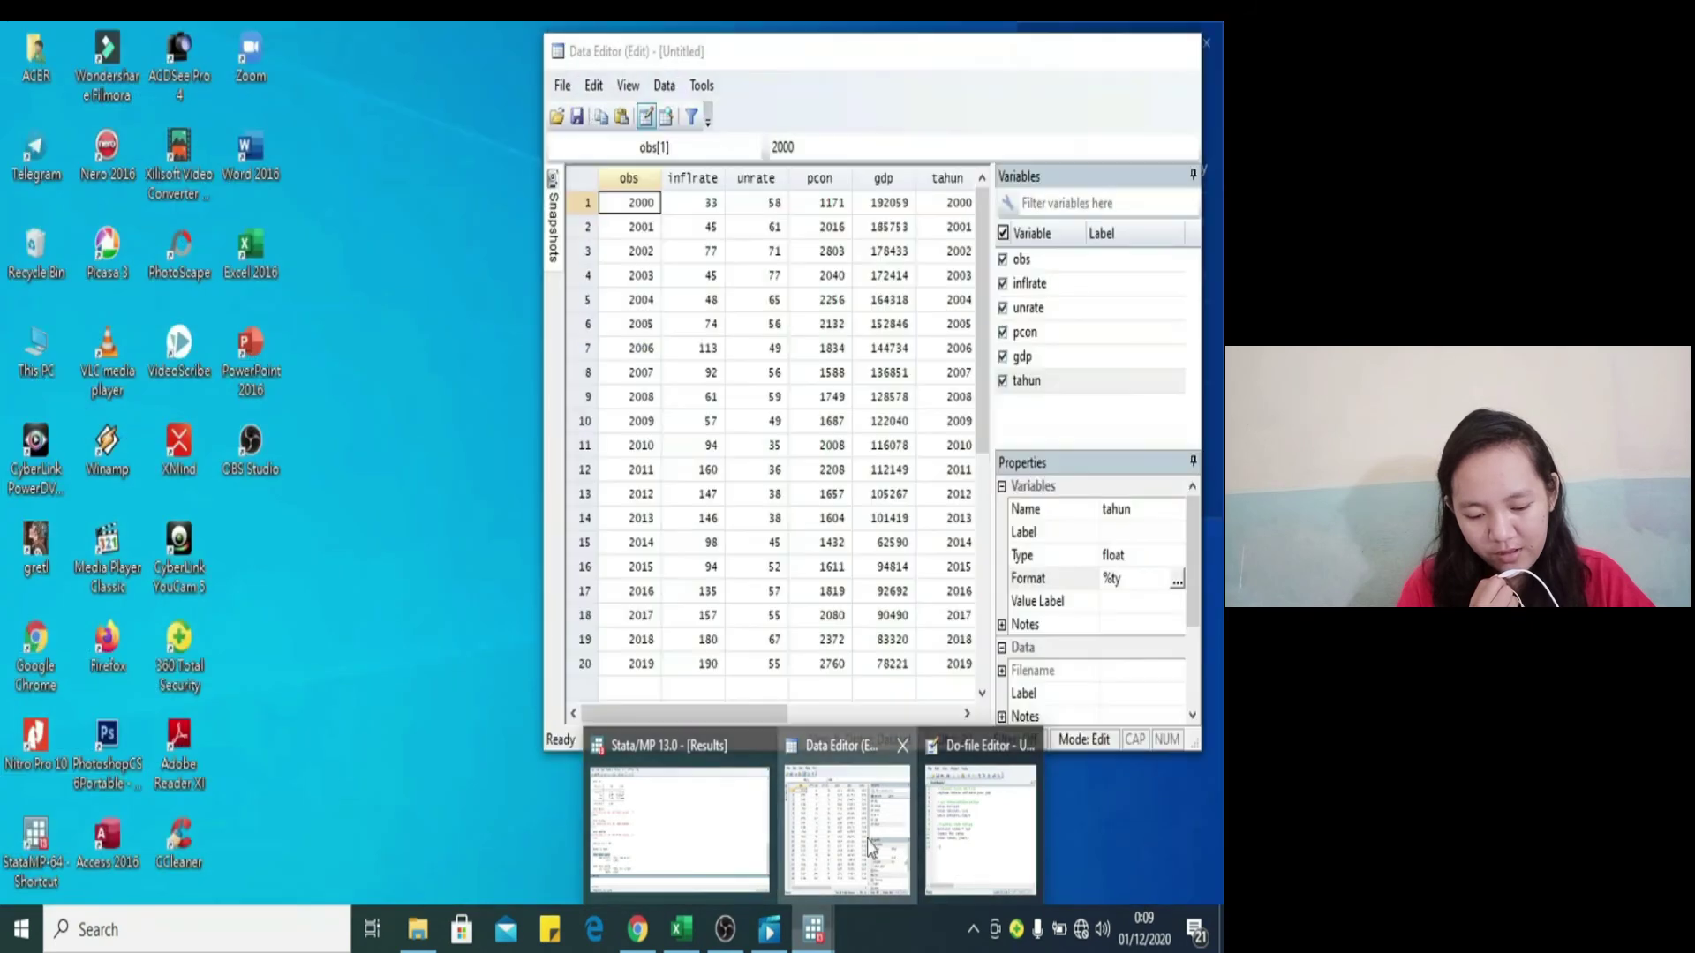
pyautogui.click(870, 845)
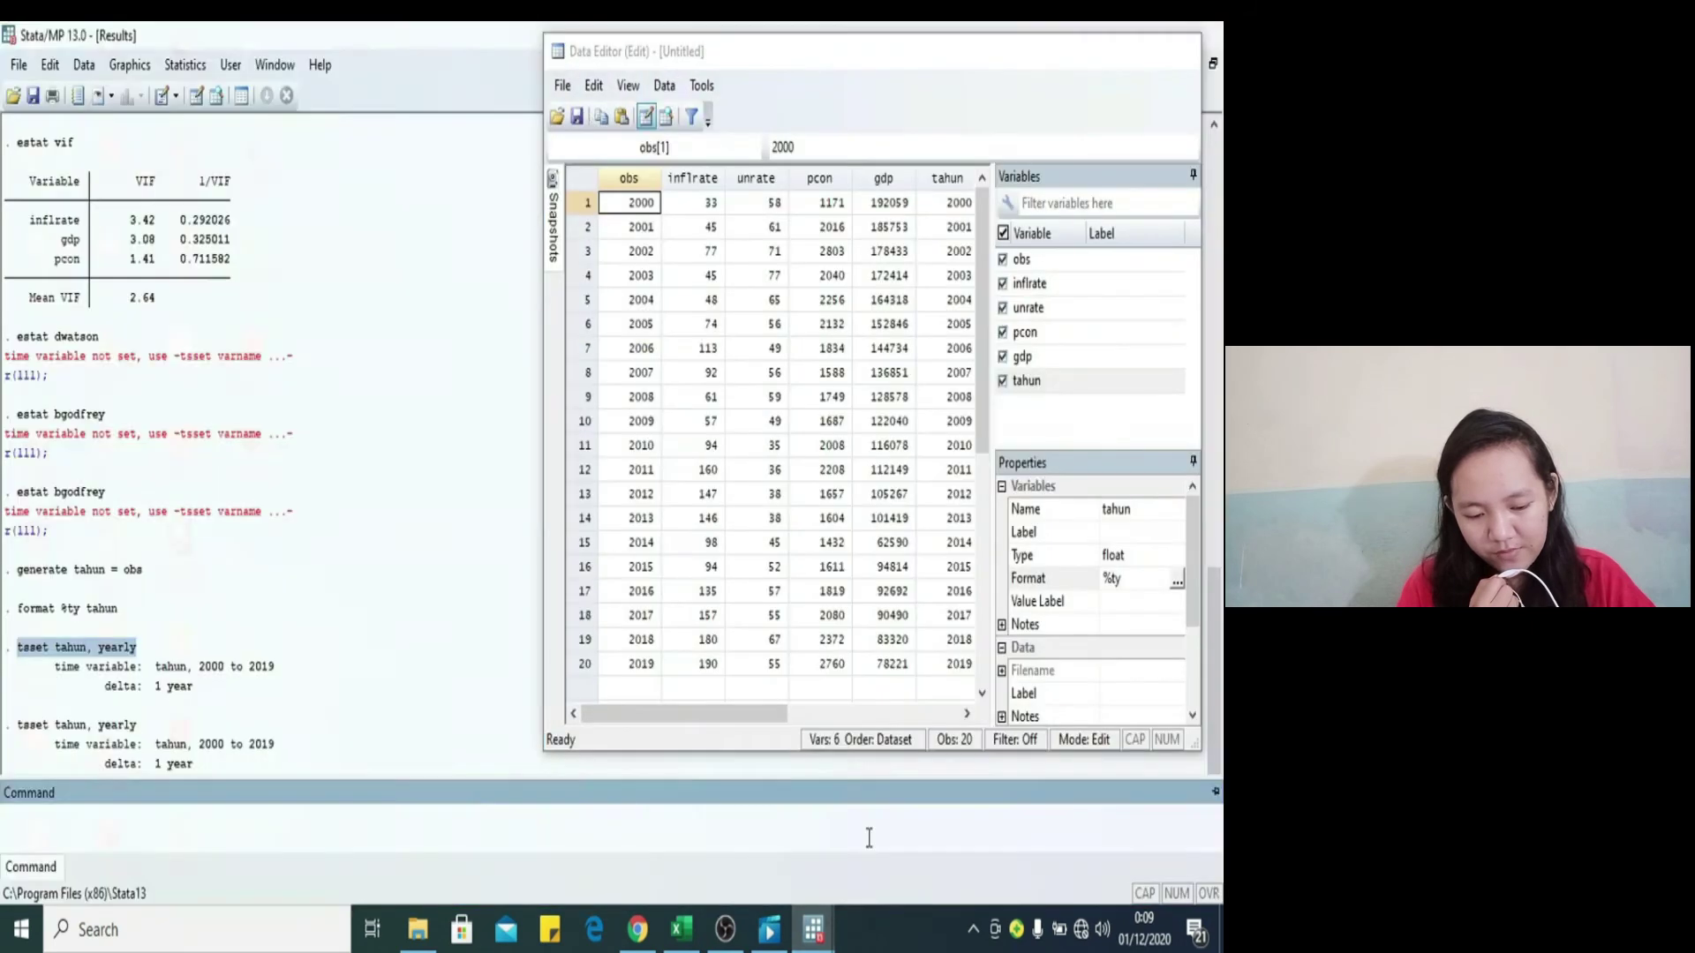
pyautogui.moveTo(984, 363); pyautogui.dragTo(975, 310)
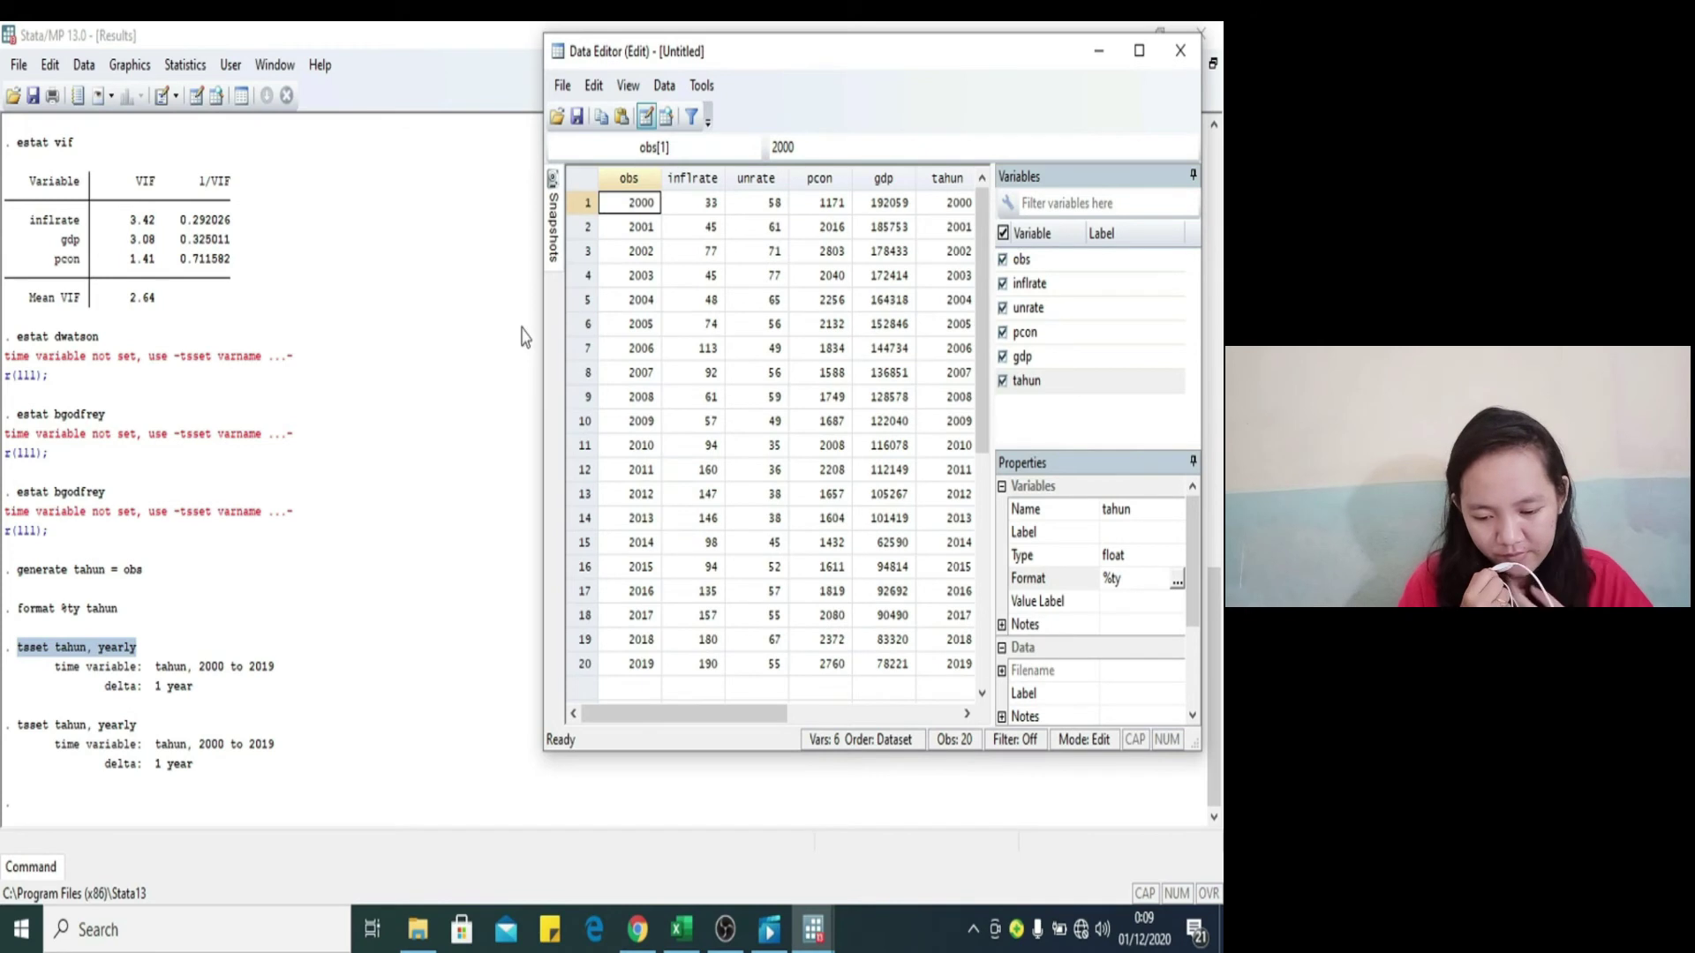
pyautogui.click(184, 67)
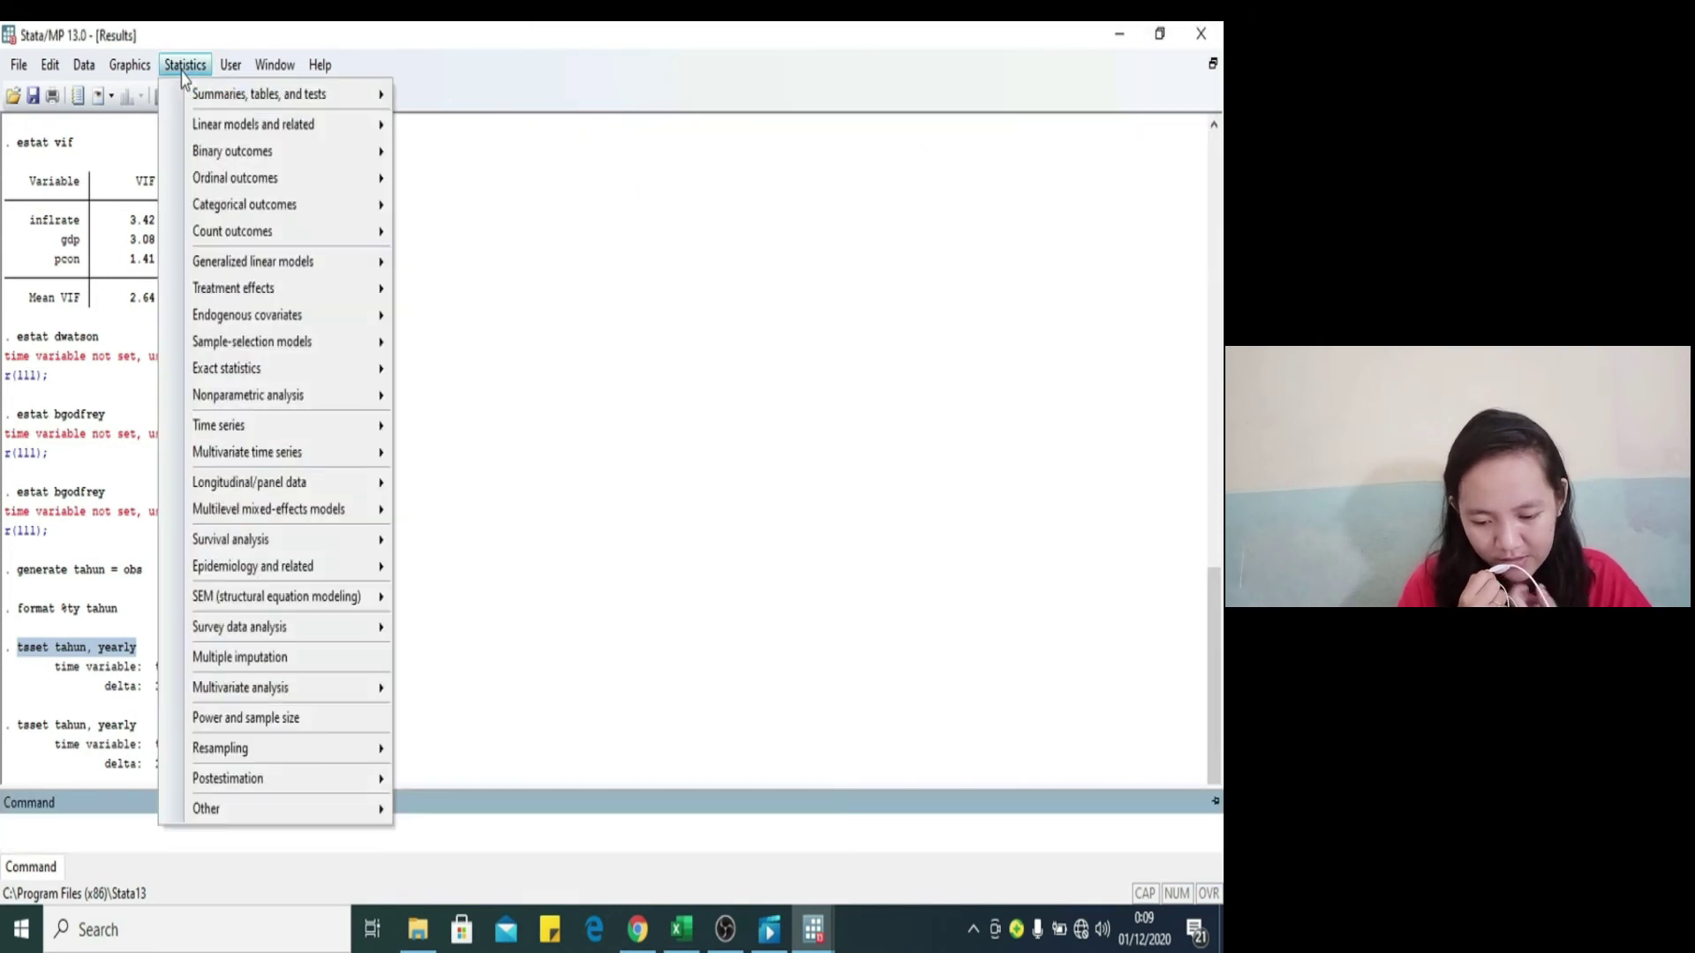
pyautogui.moveTo(313, 126)
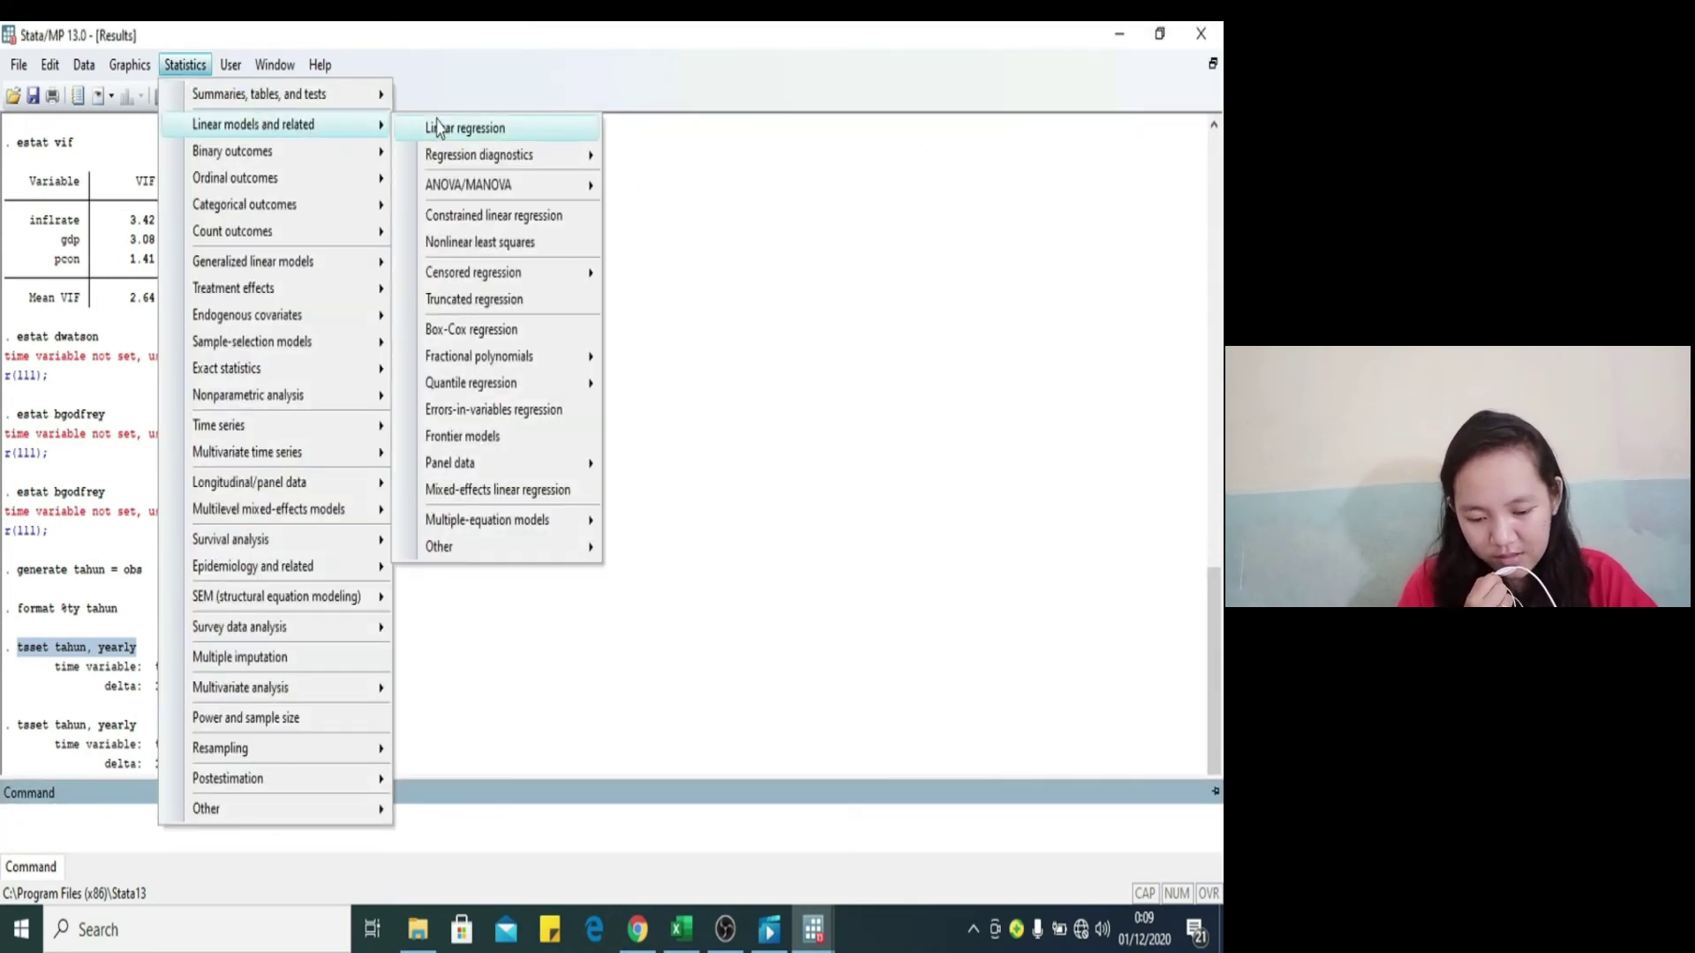
pyautogui.moveTo(583, 157)
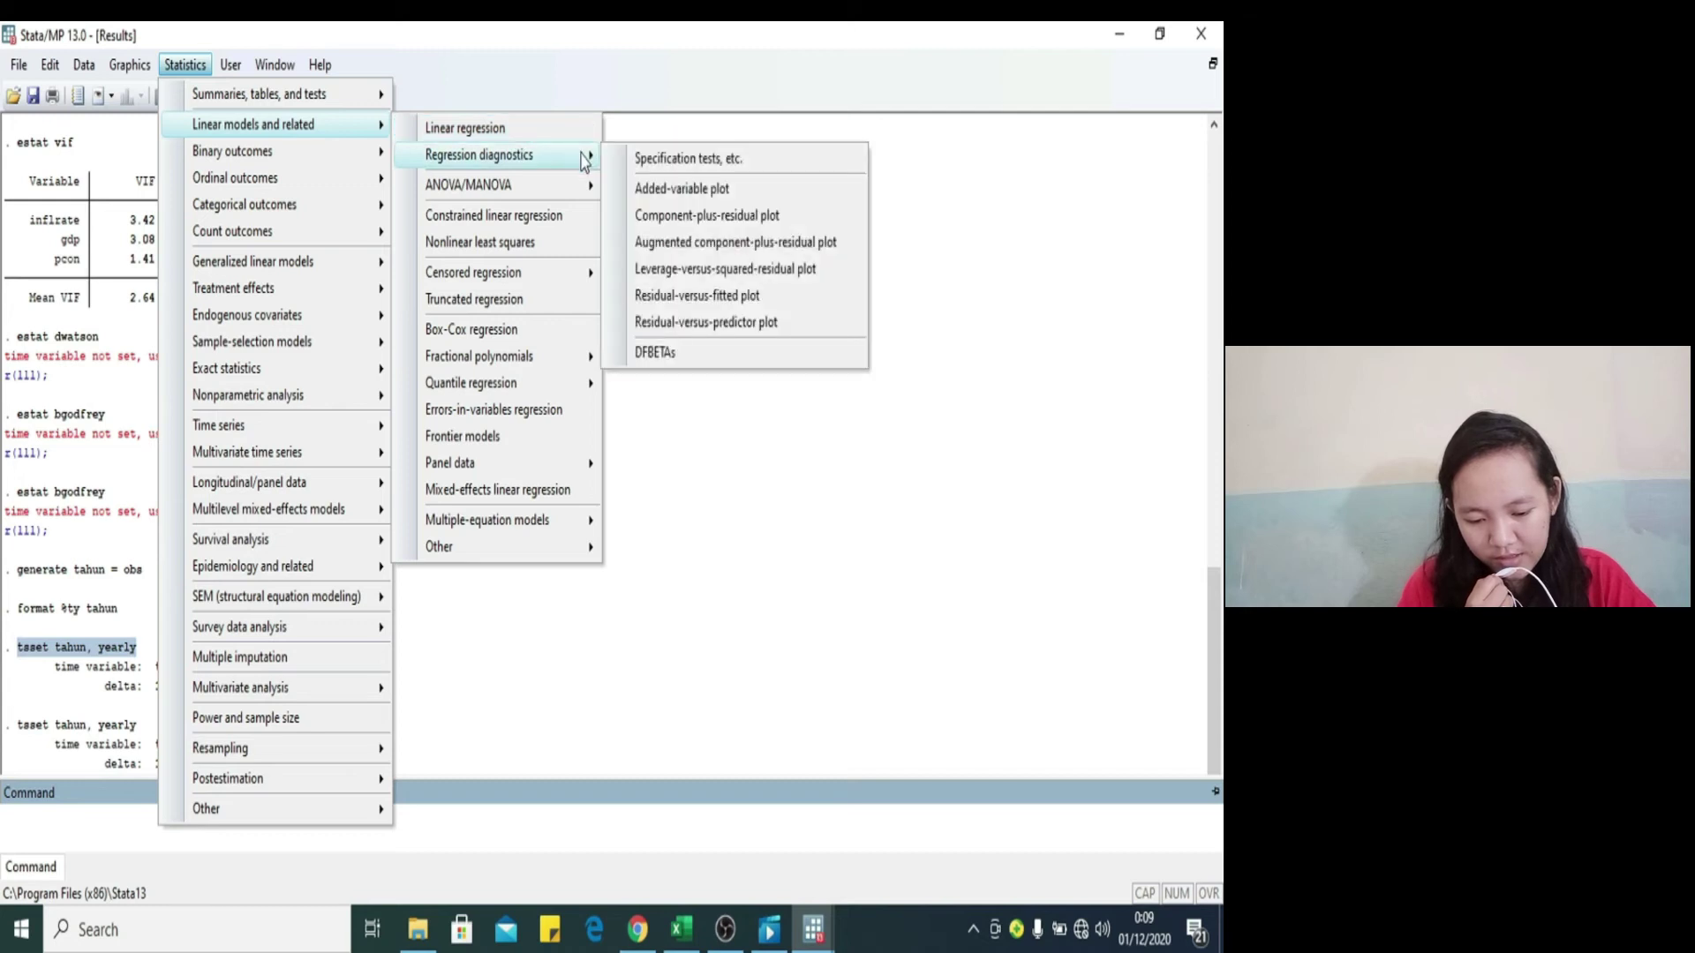
pyautogui.click(661, 159)
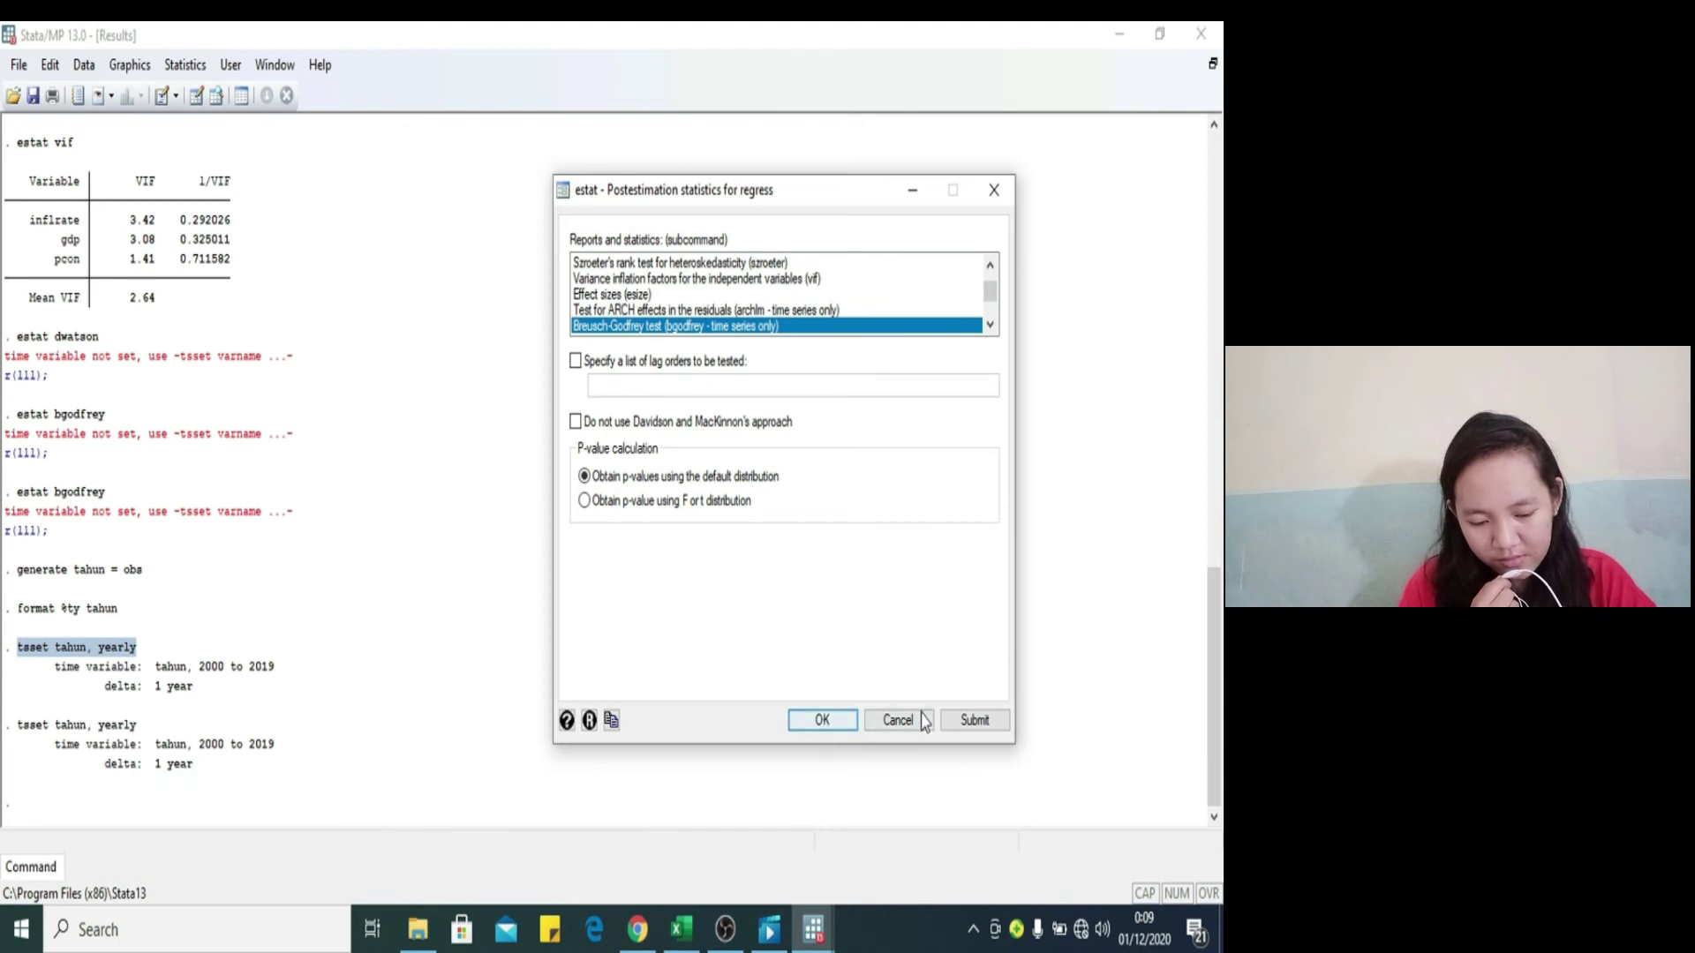
pyautogui.click(994, 190)
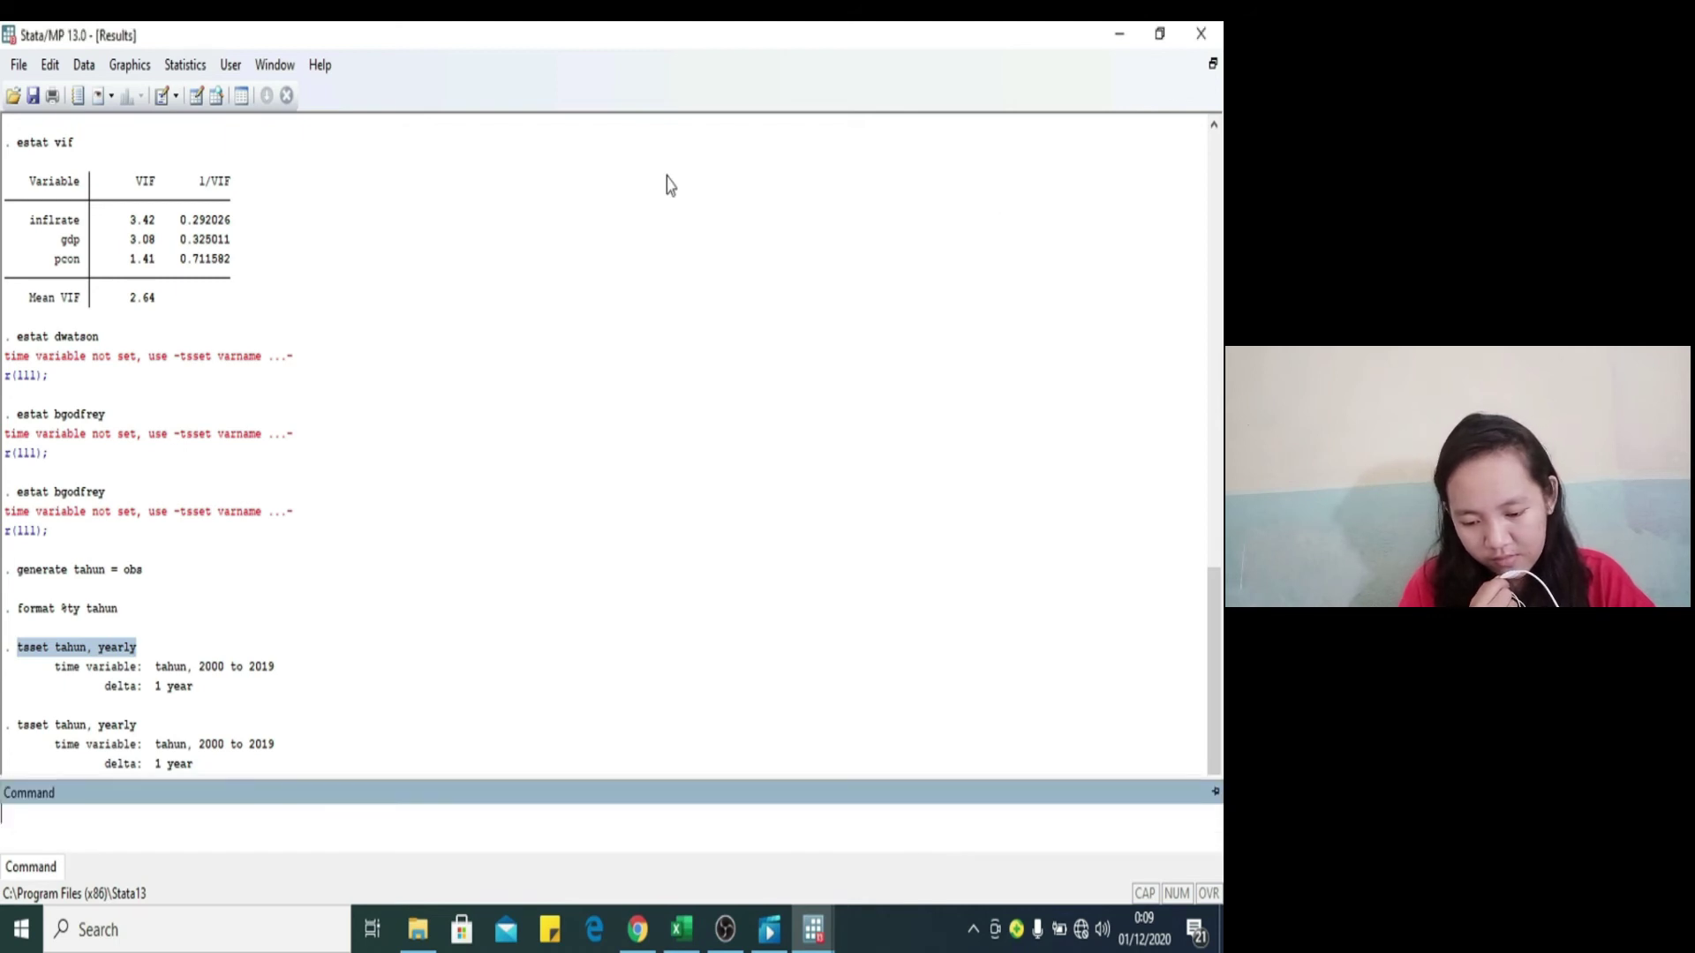
# Step: Run a linear regression of unrate on inflrate, pcon and gdp, and close the regression dialog
pyautogui.click(181, 67)
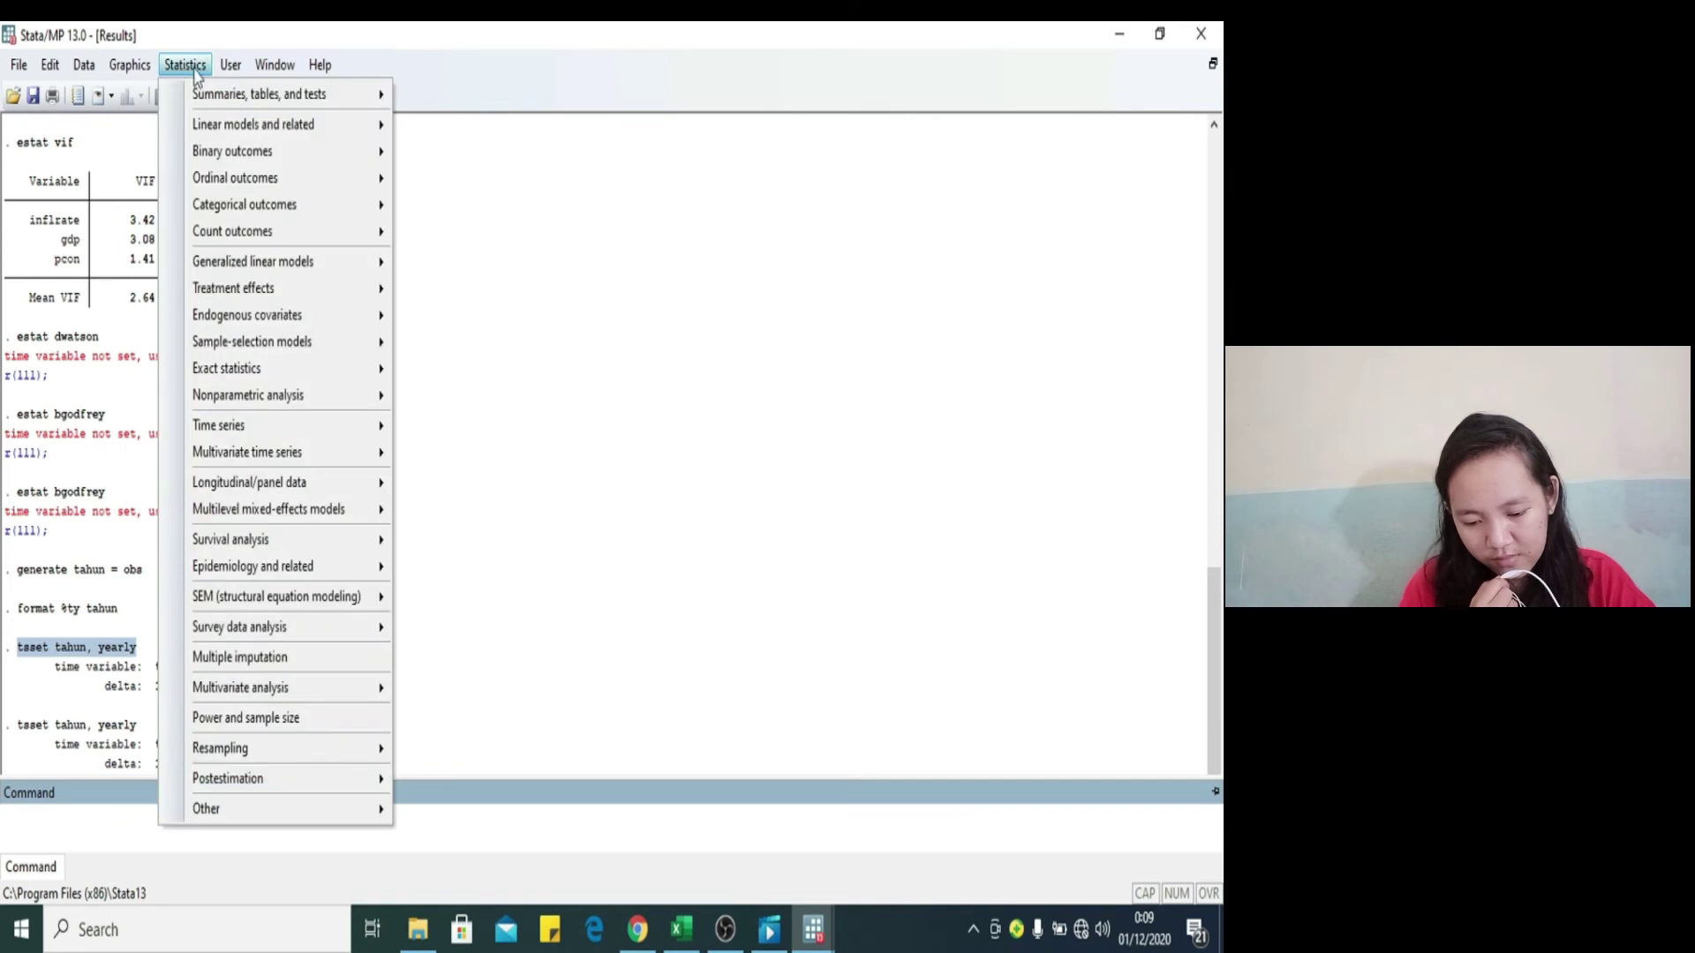
pyautogui.moveTo(282, 124)
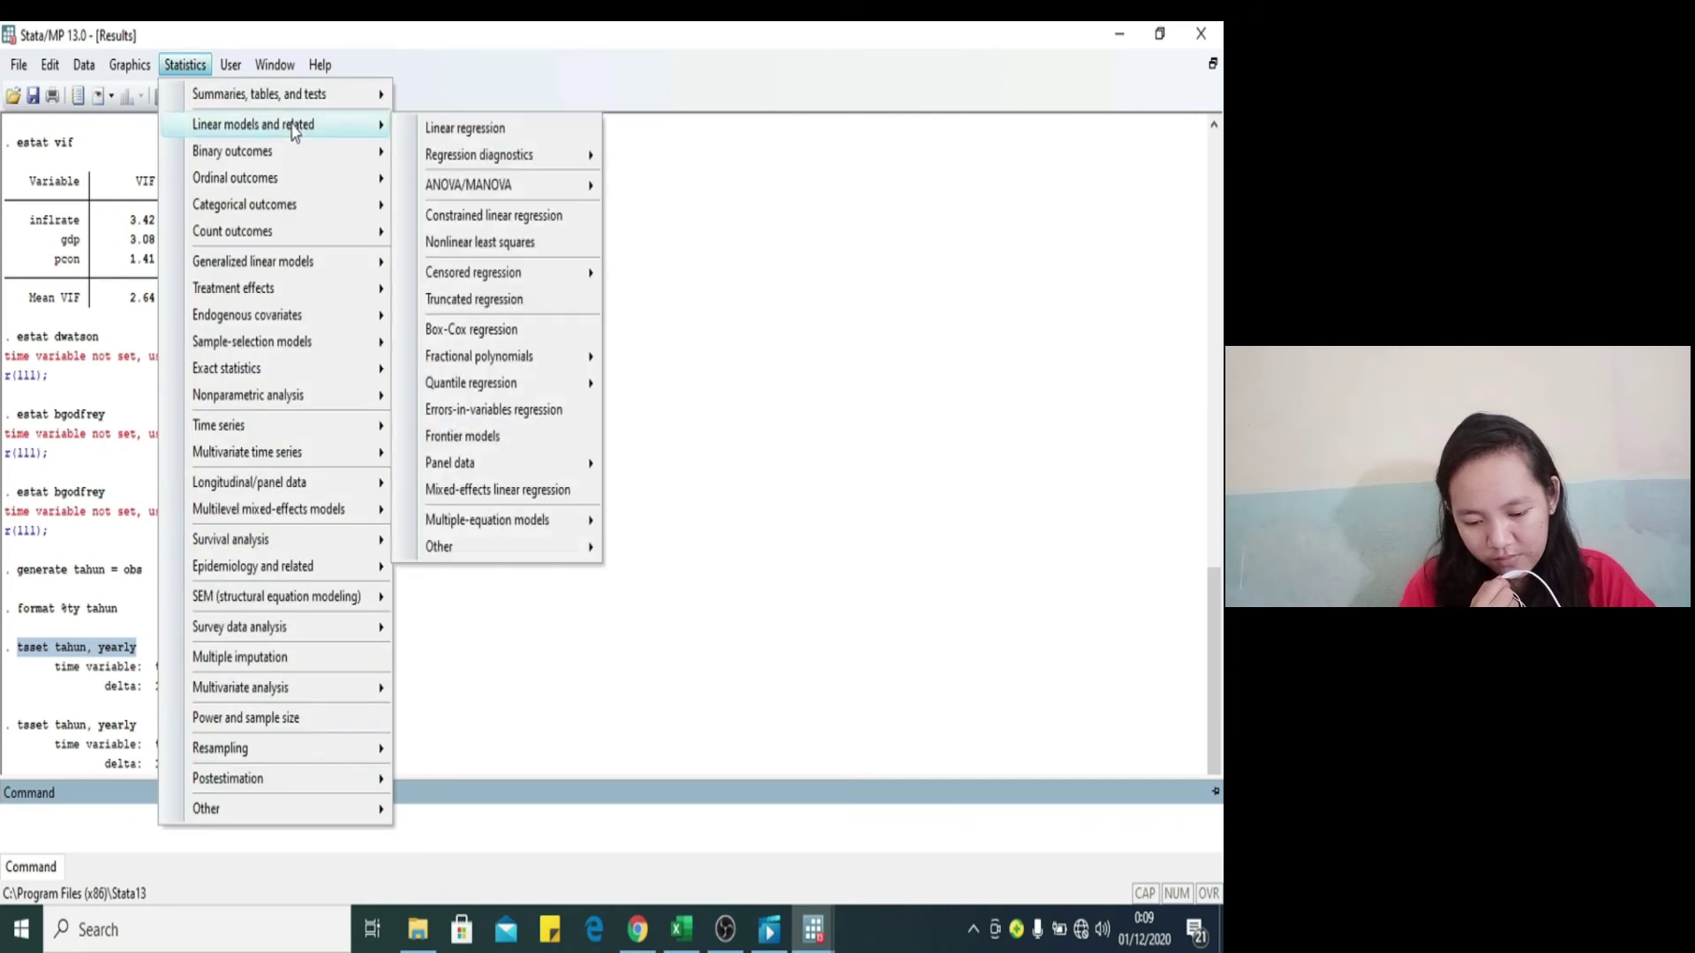
pyautogui.click(452, 130)
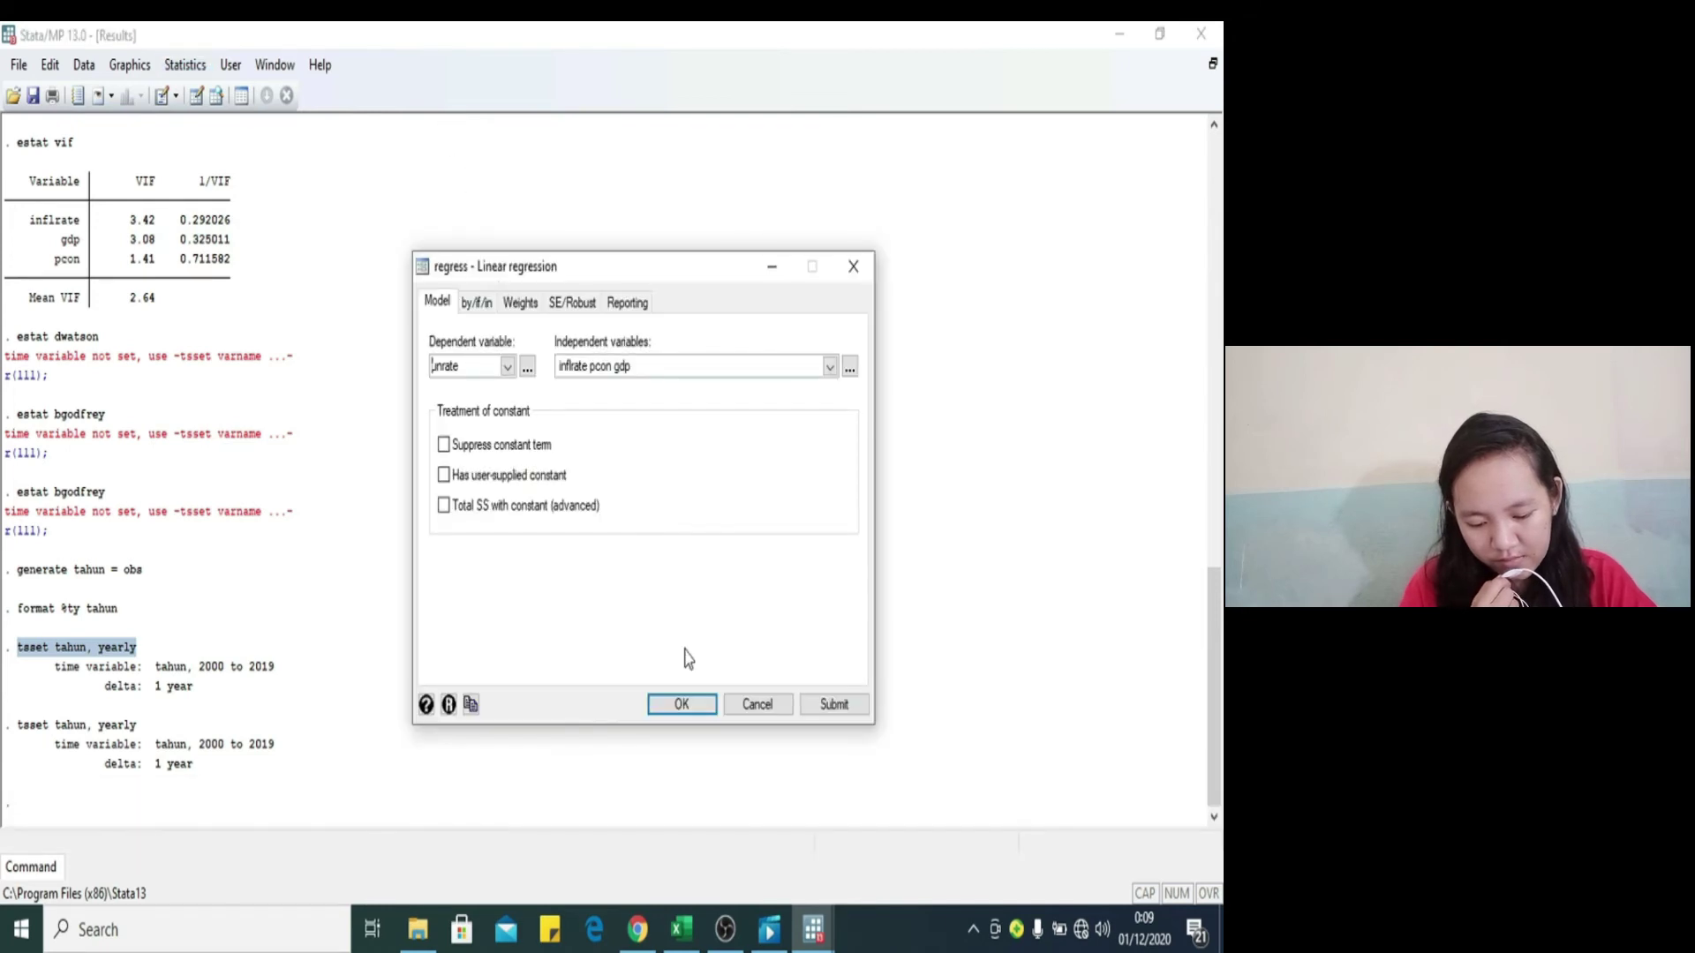
pyautogui.click(816, 706)
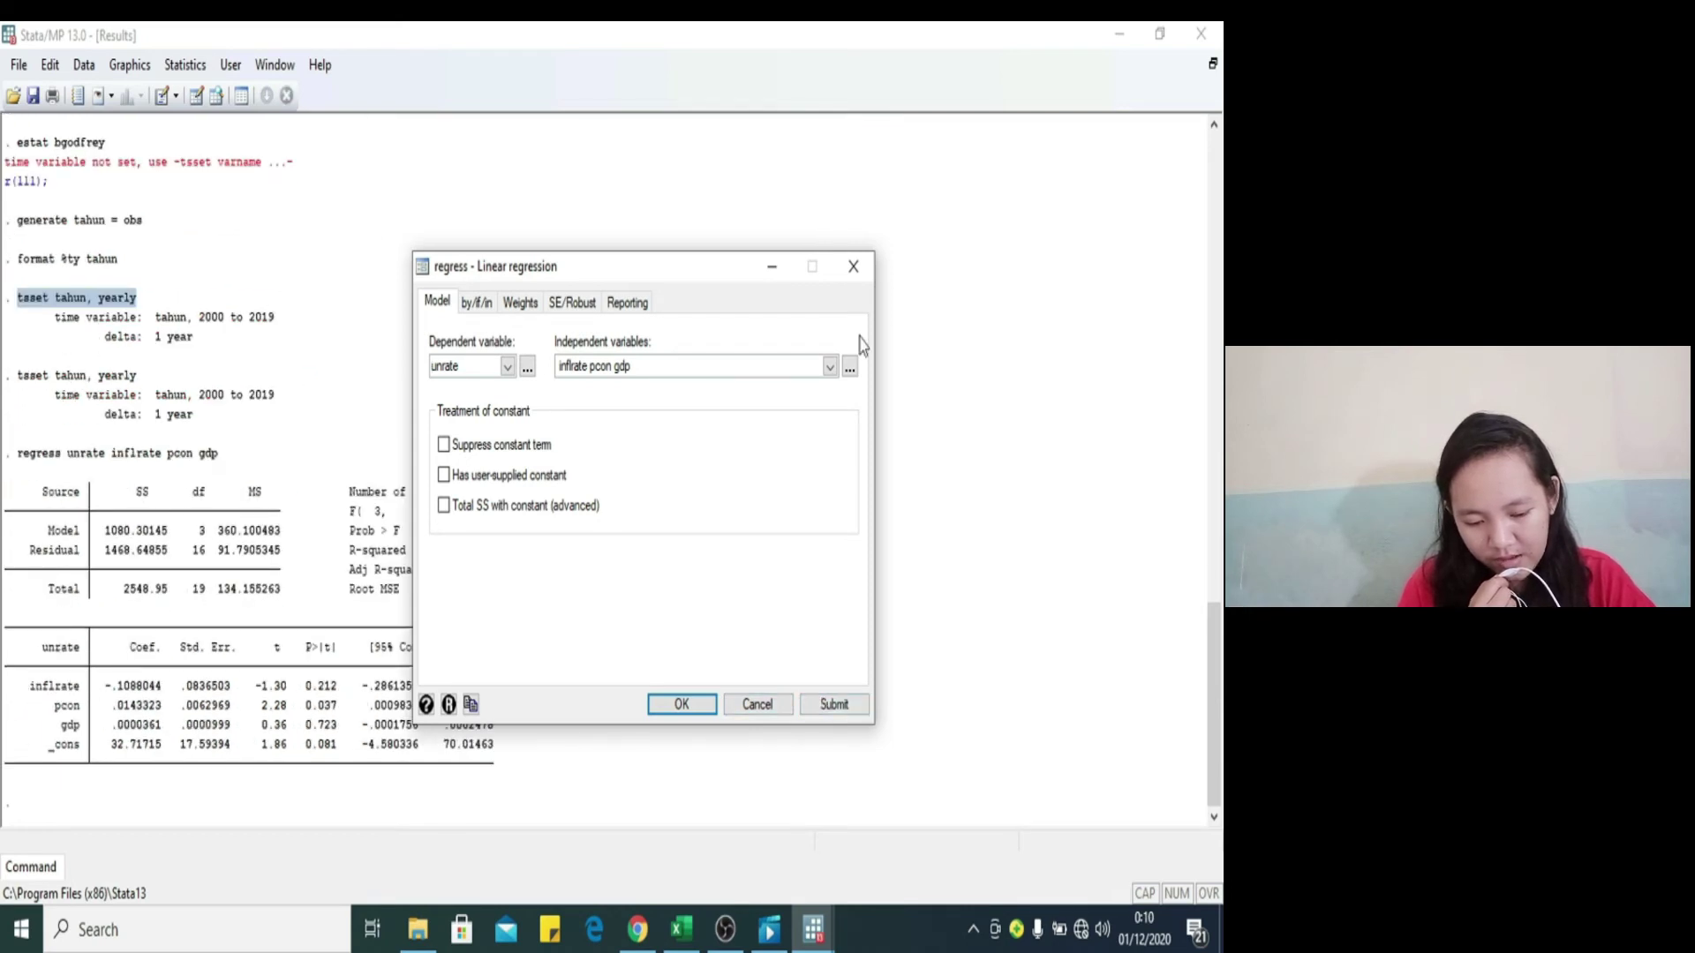
pyautogui.click(853, 268)
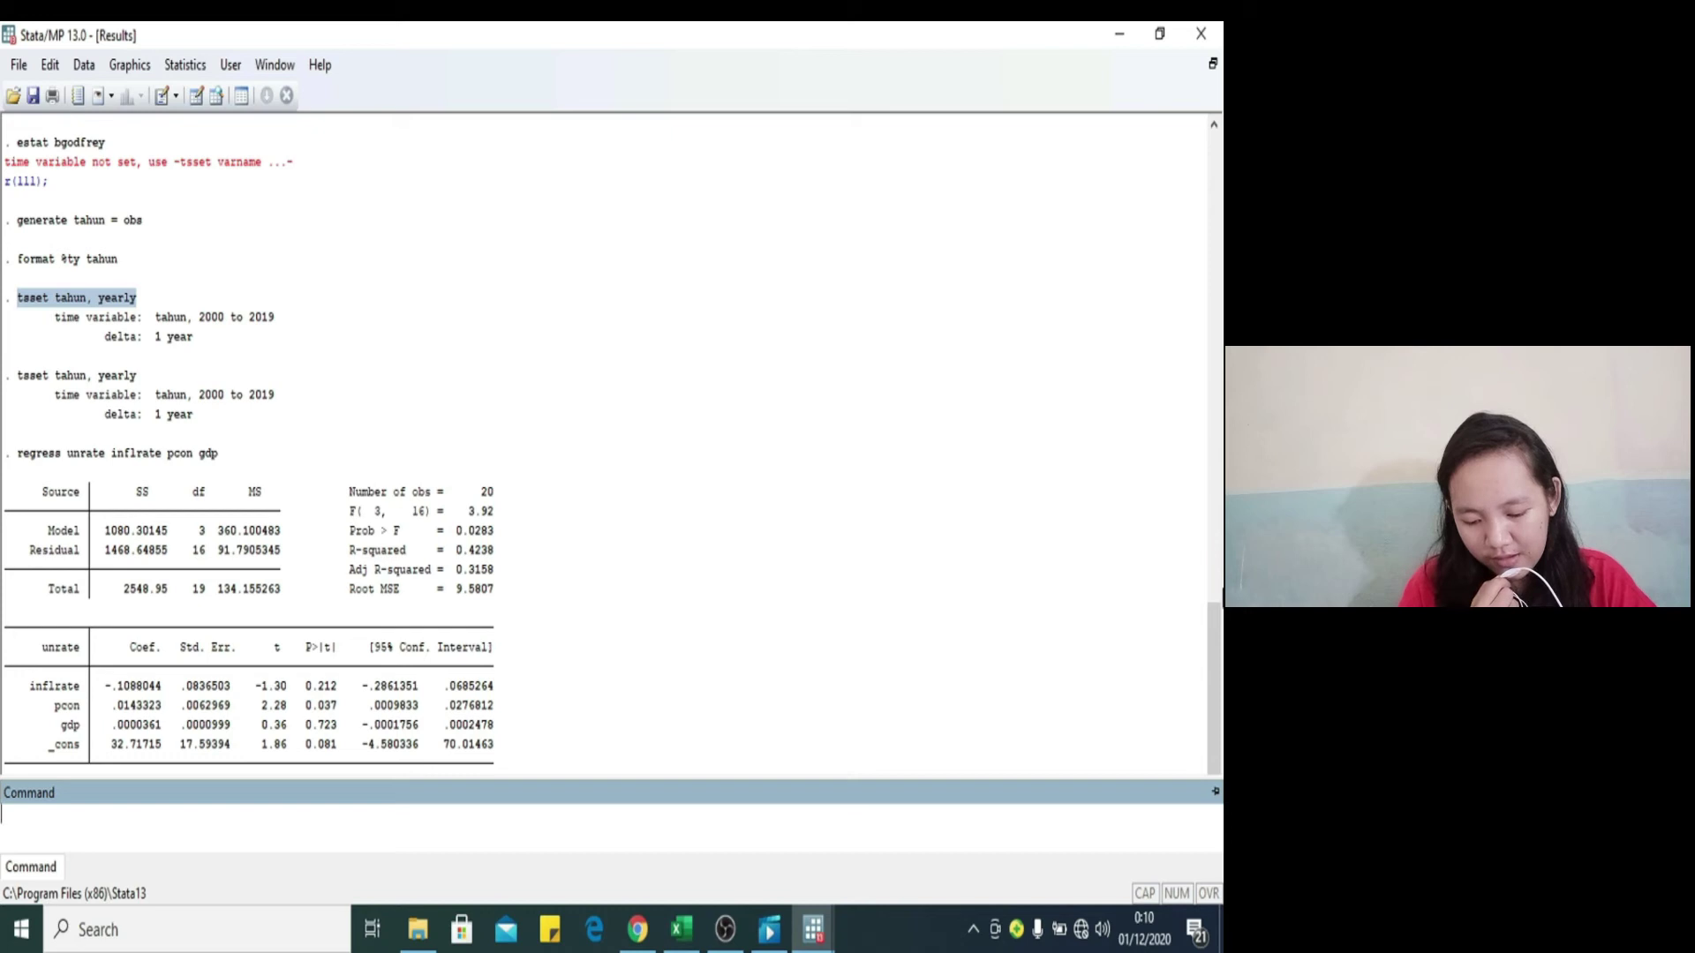
# Step: Compare the new regression output with the earlier regression results, and view the dataset in the Data Editor
pyautogui.moveTo(1216, 626); pyautogui.dragTo(1184, 276)
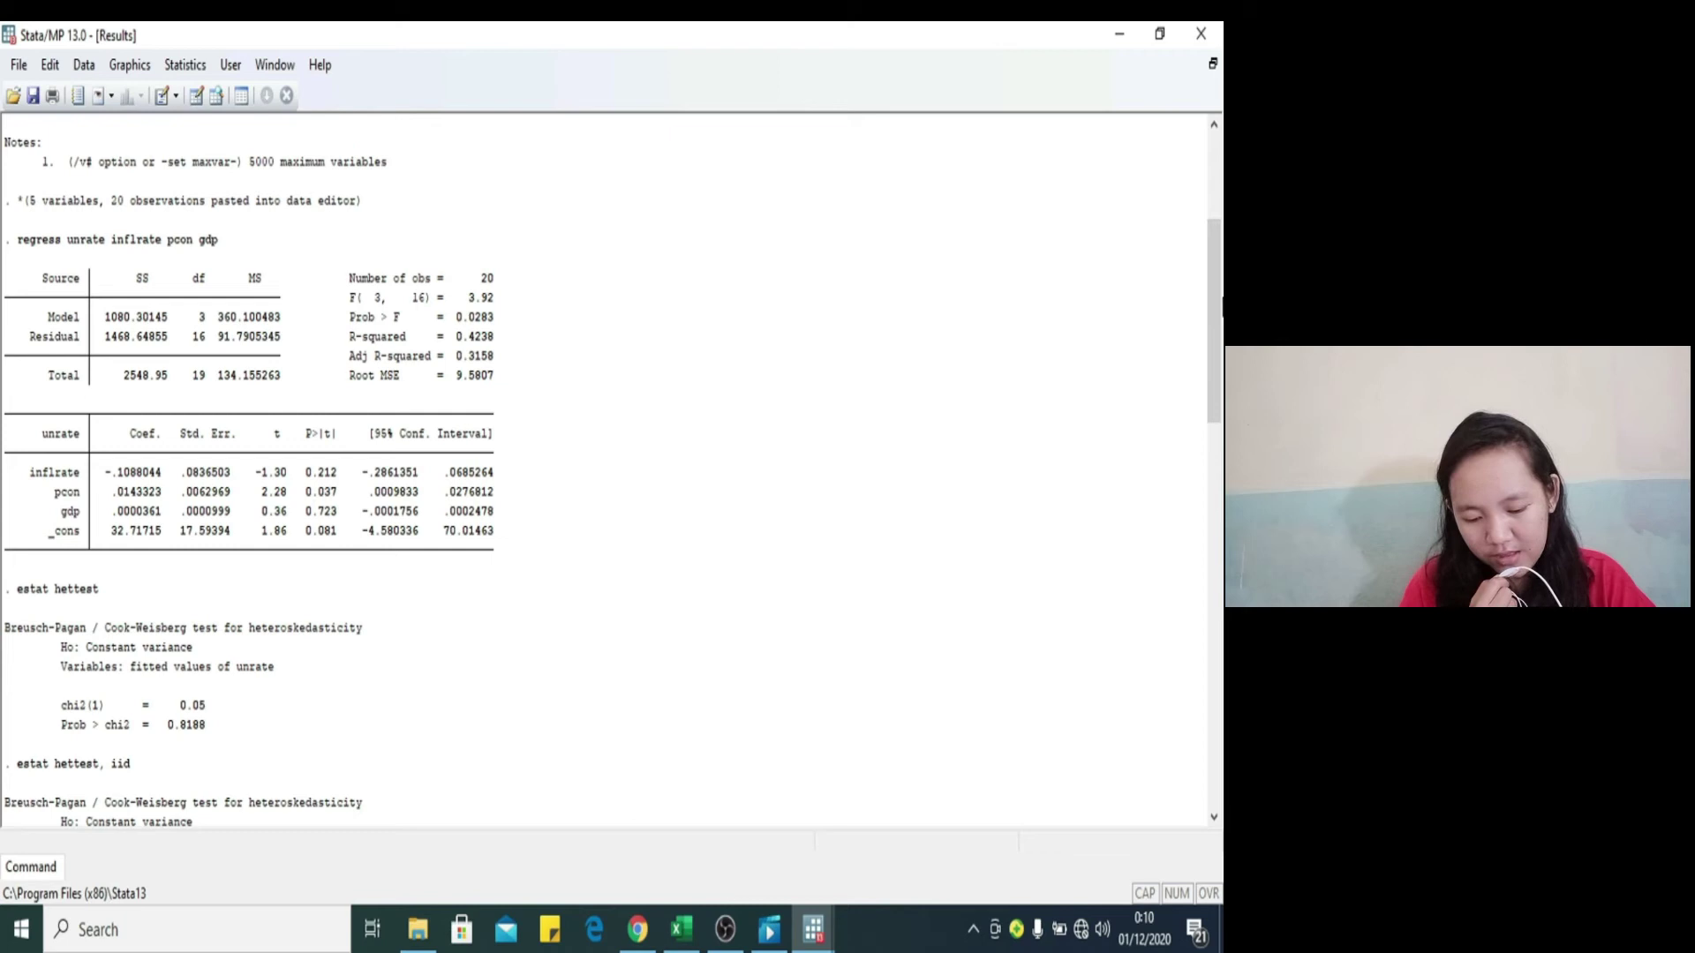
pyautogui.moveTo(1213, 323); pyautogui.dragTo(1222, 781)
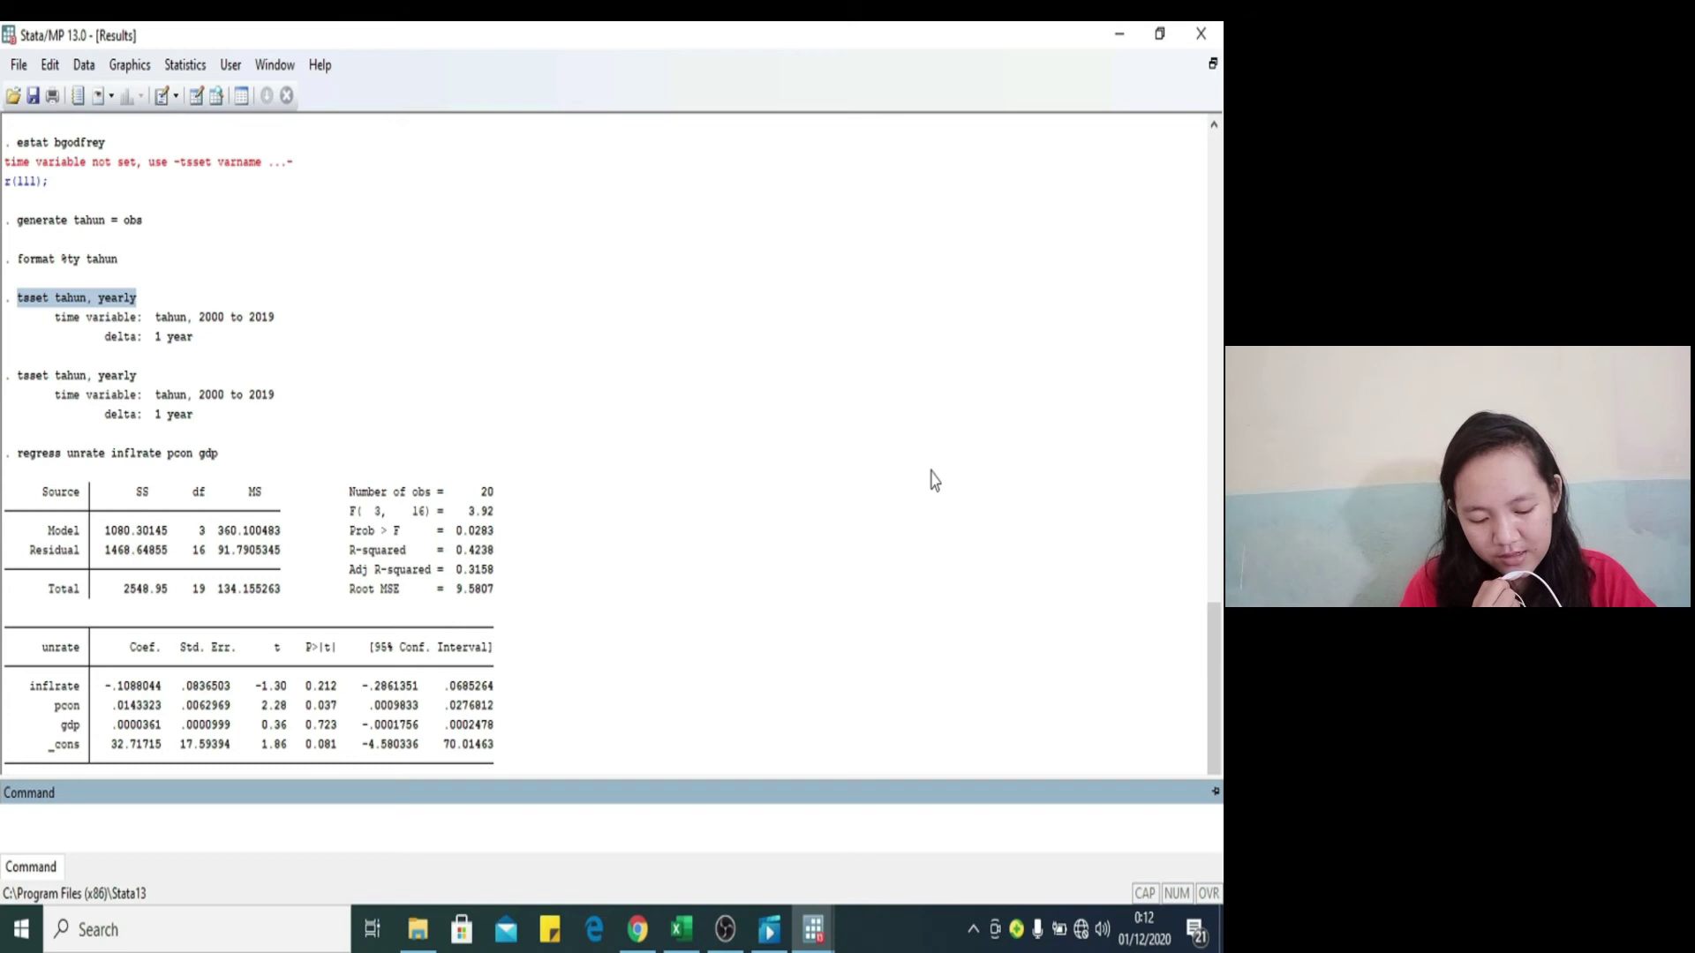
pyautogui.moveTo(813, 930)
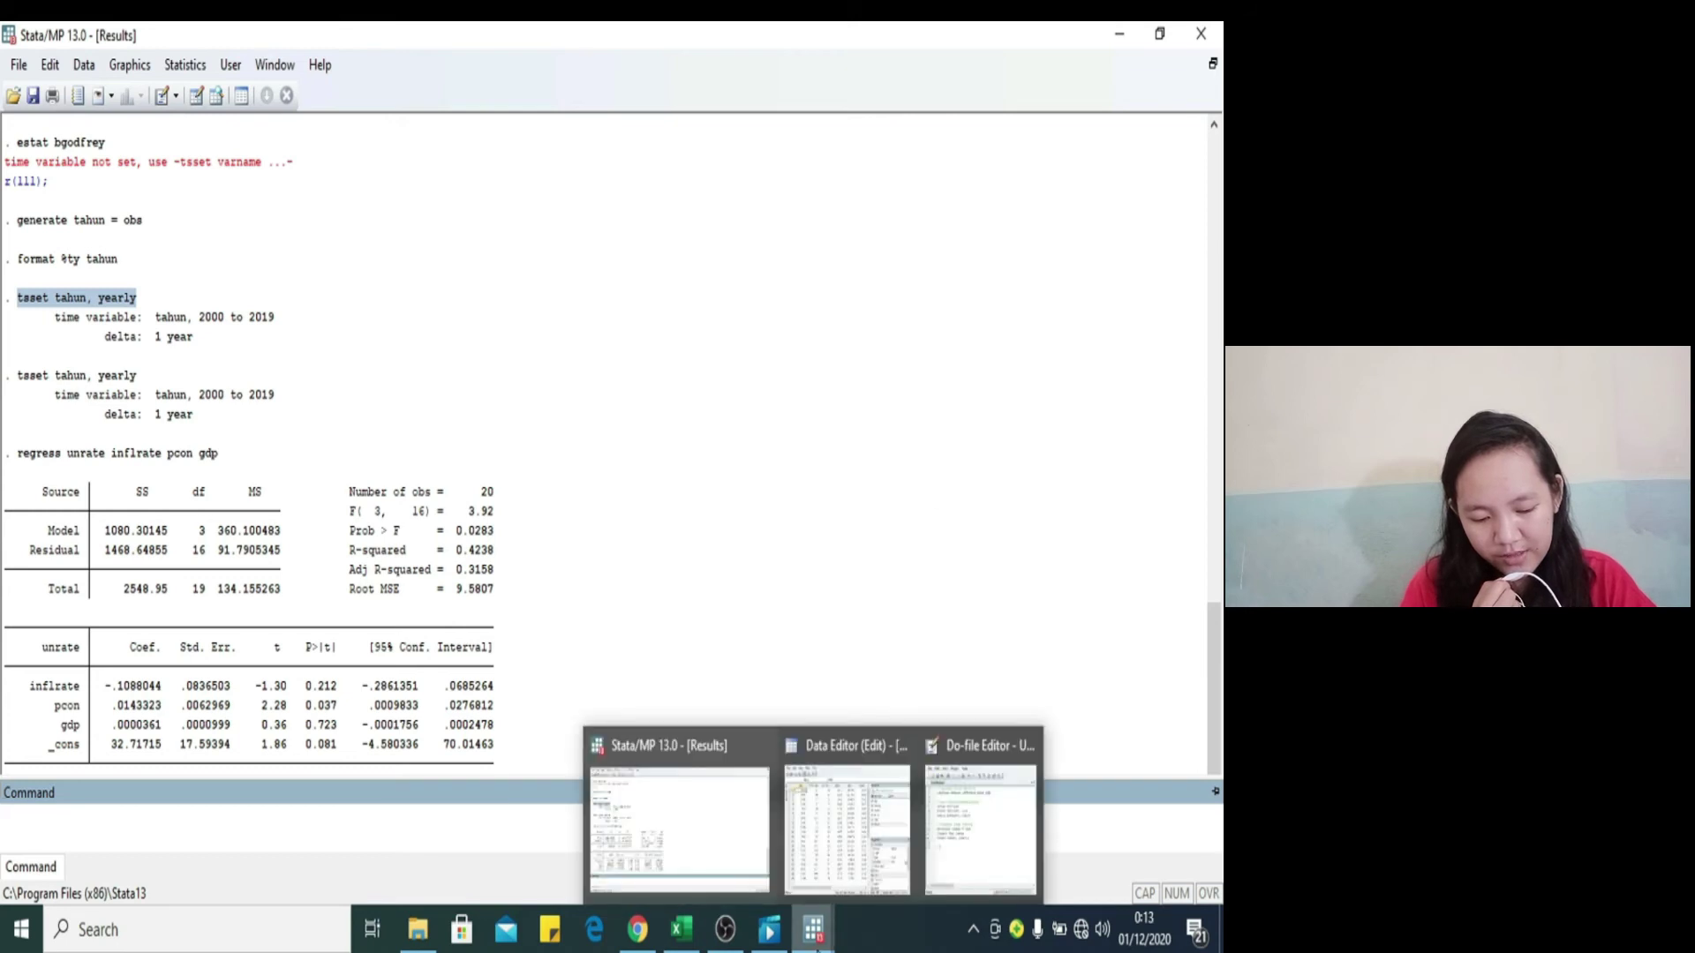
pyautogui.click(868, 843)
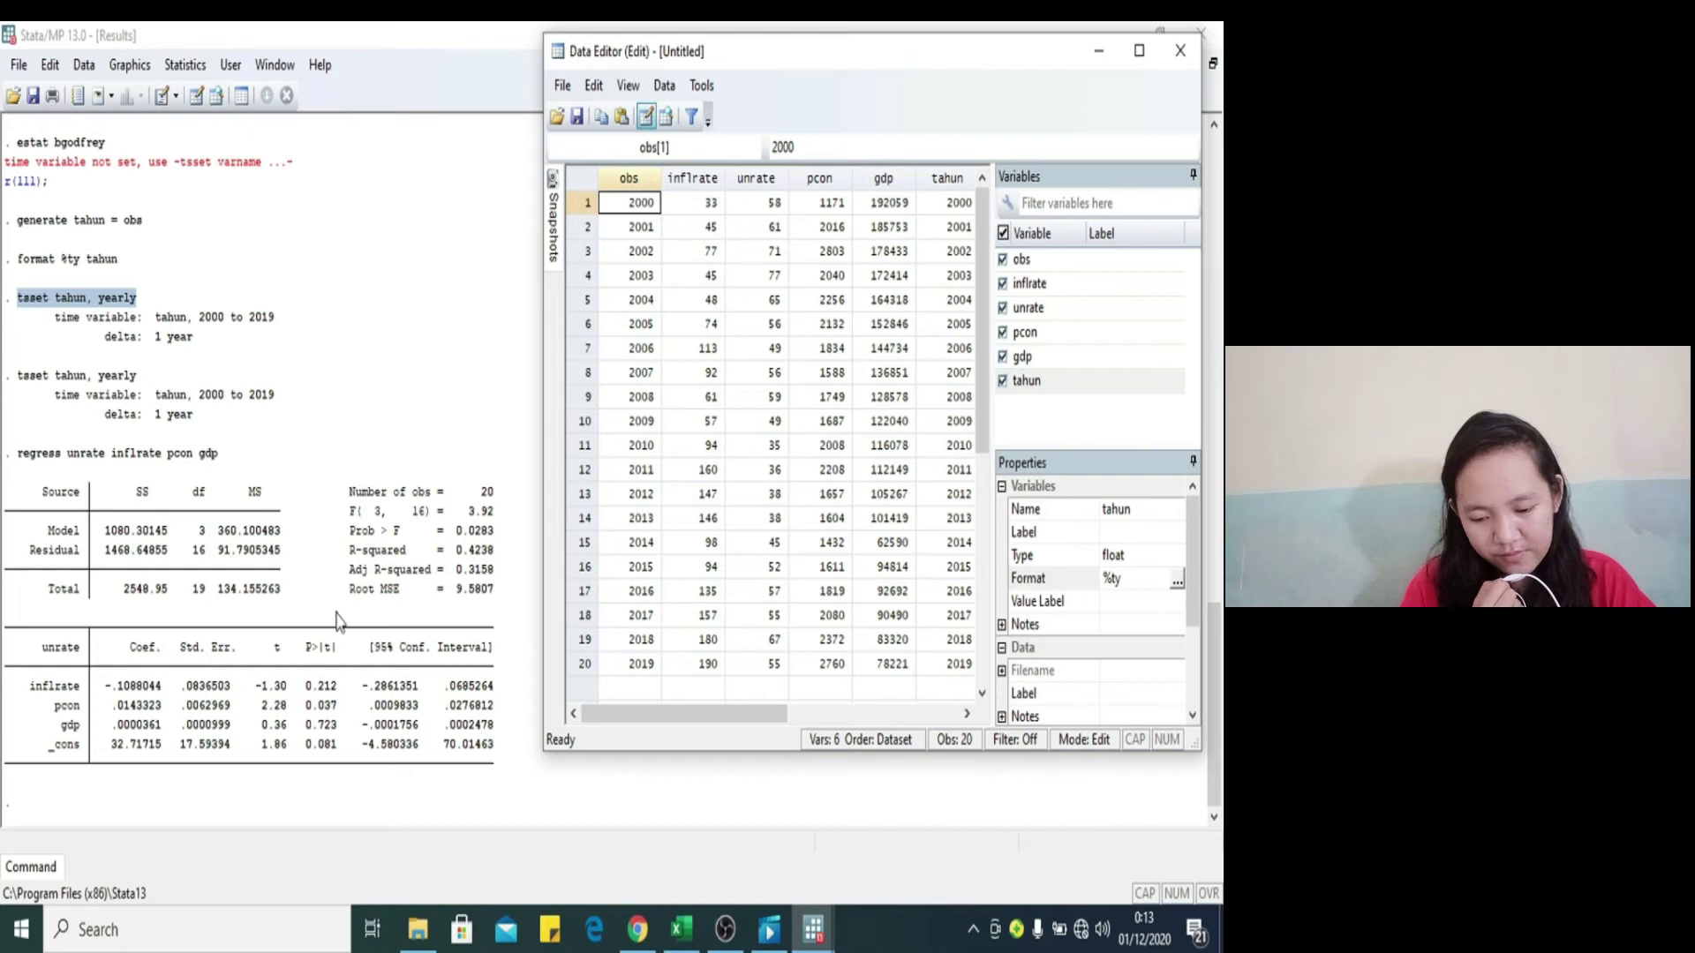
# Step: Run the Breusch-Godfrey autocorrelation test on the regression, using the default distribution for the p-values
pyautogui.click(185, 66)
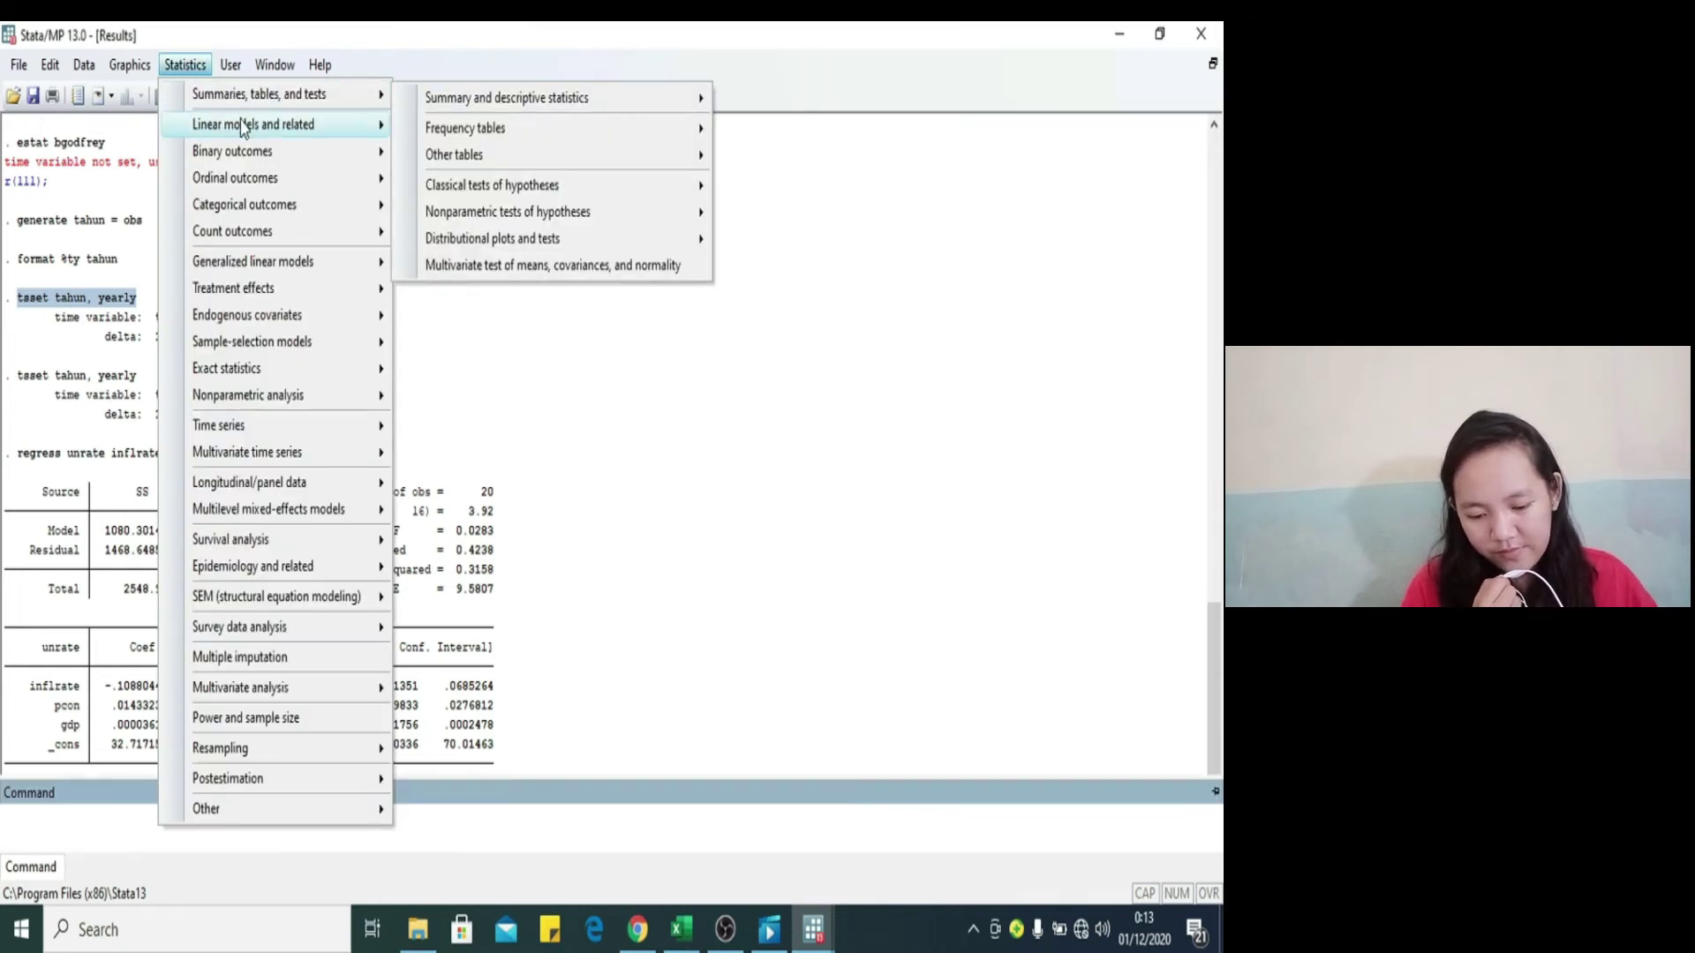
pyautogui.moveTo(251, 123)
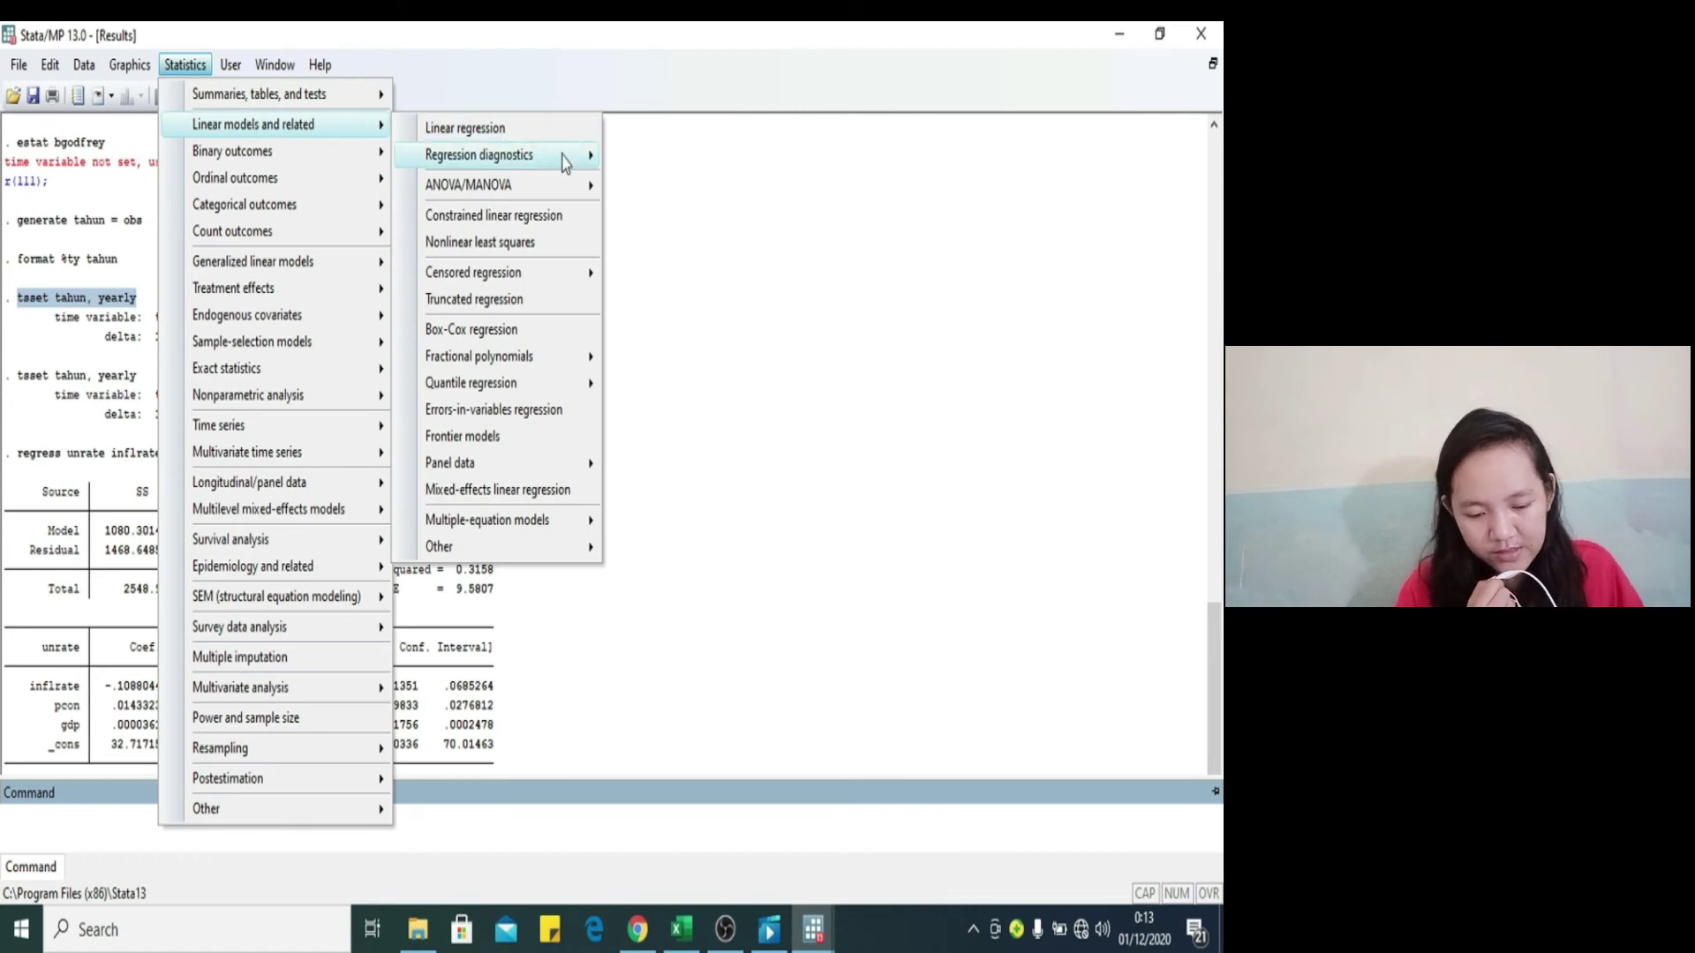
pyautogui.moveTo(574, 159)
pyautogui.click(642, 160)
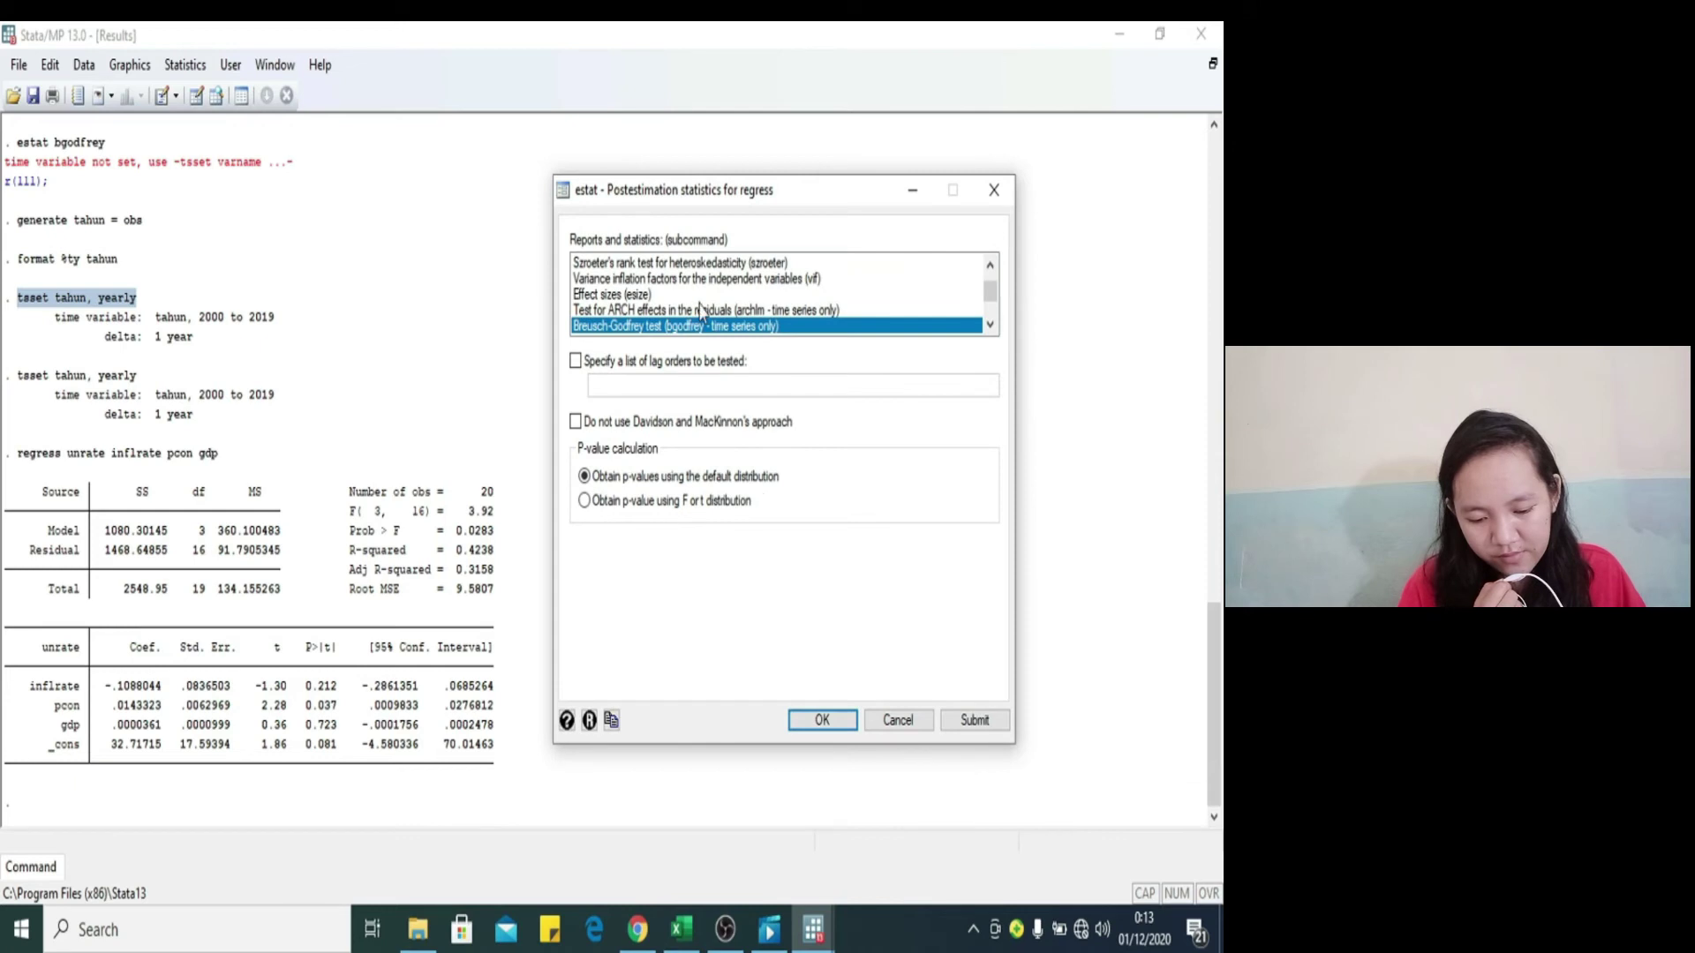
pyautogui.click(821, 722)
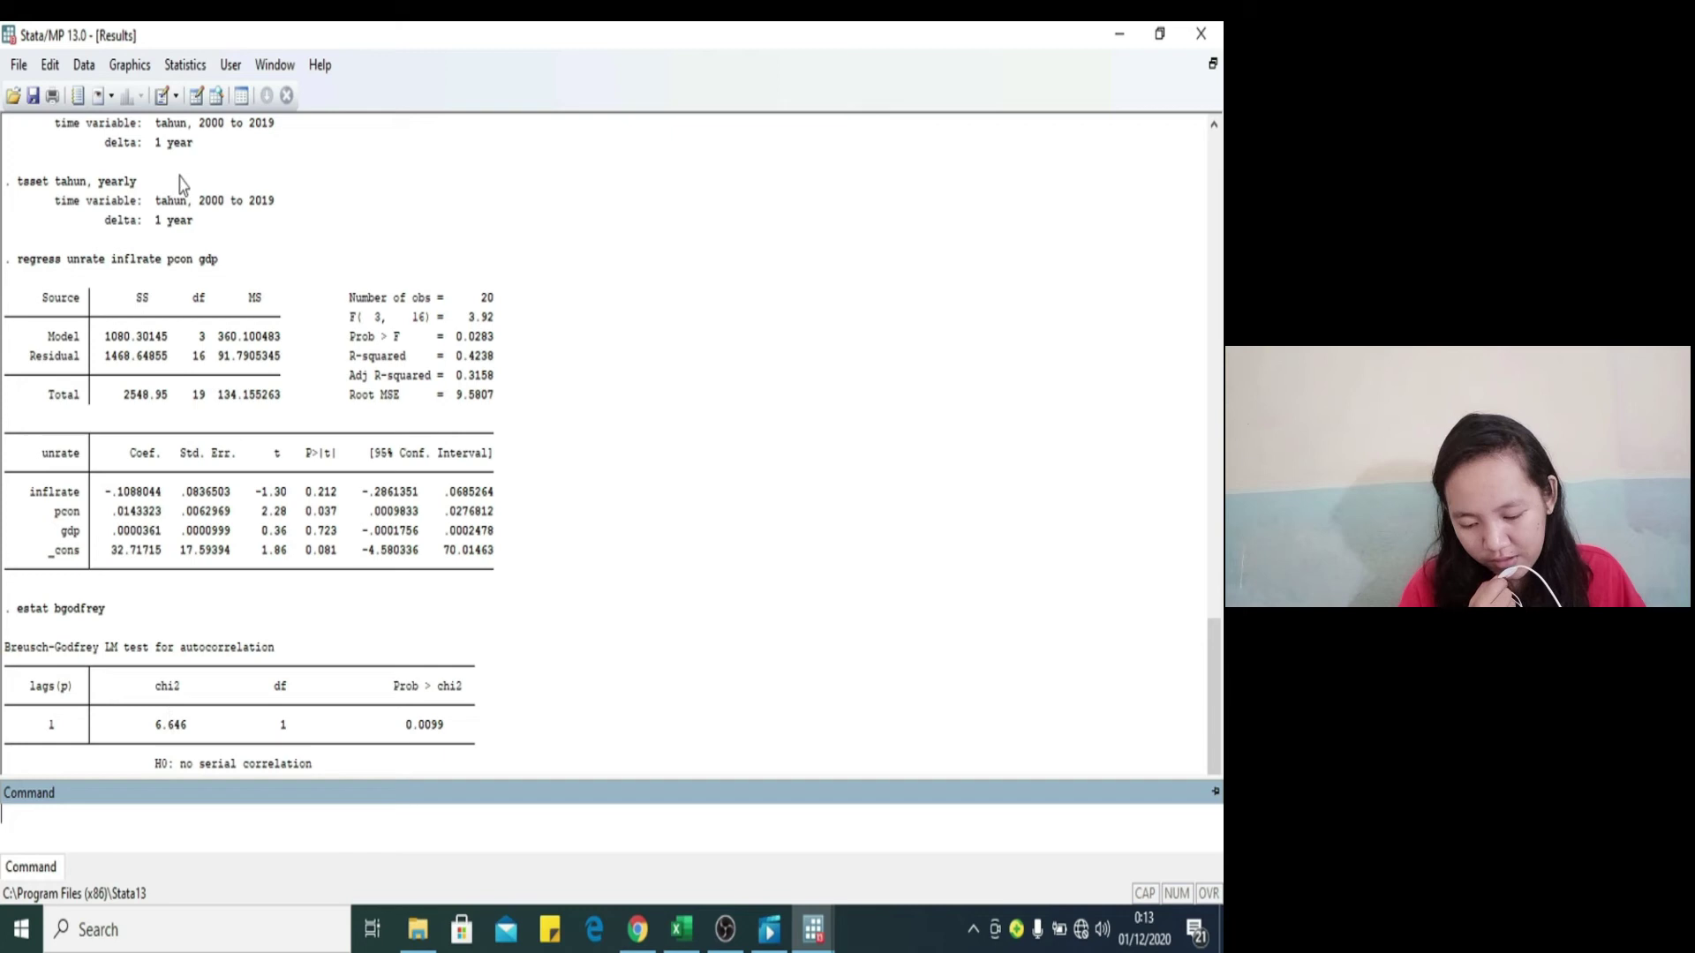
# Step: Run the Durbin-Watson d statistic test on the time-series regression from the regression postestimation statistics
pyautogui.click(185, 67)
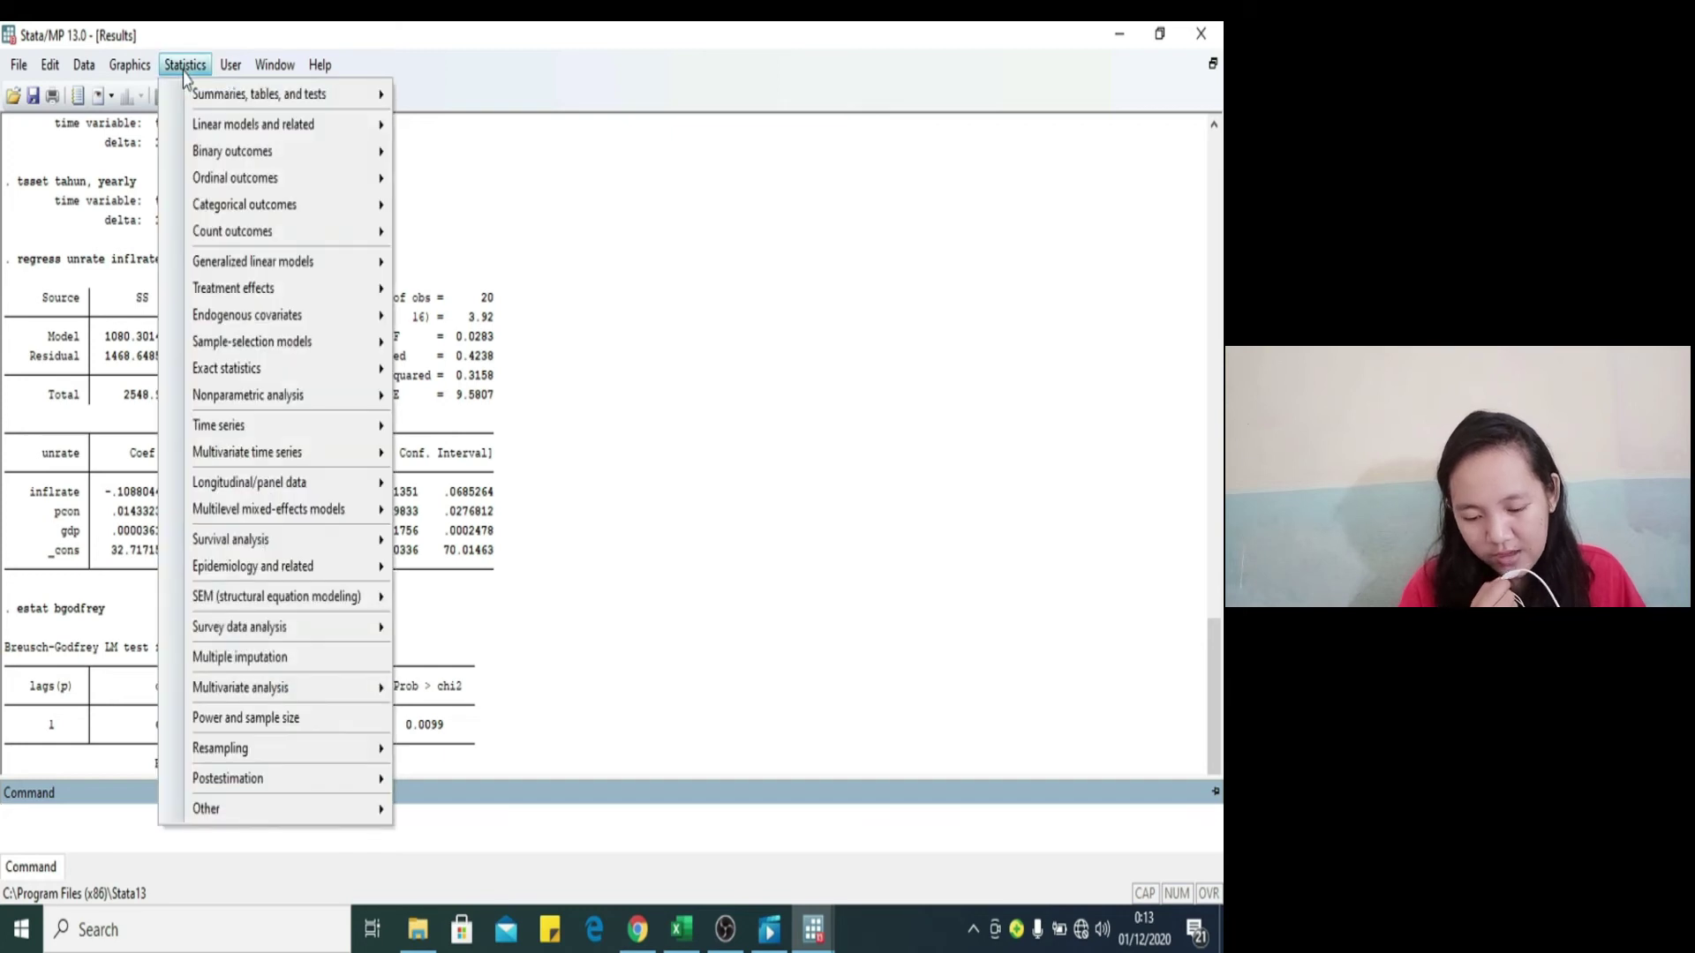
pyautogui.moveTo(309, 131)
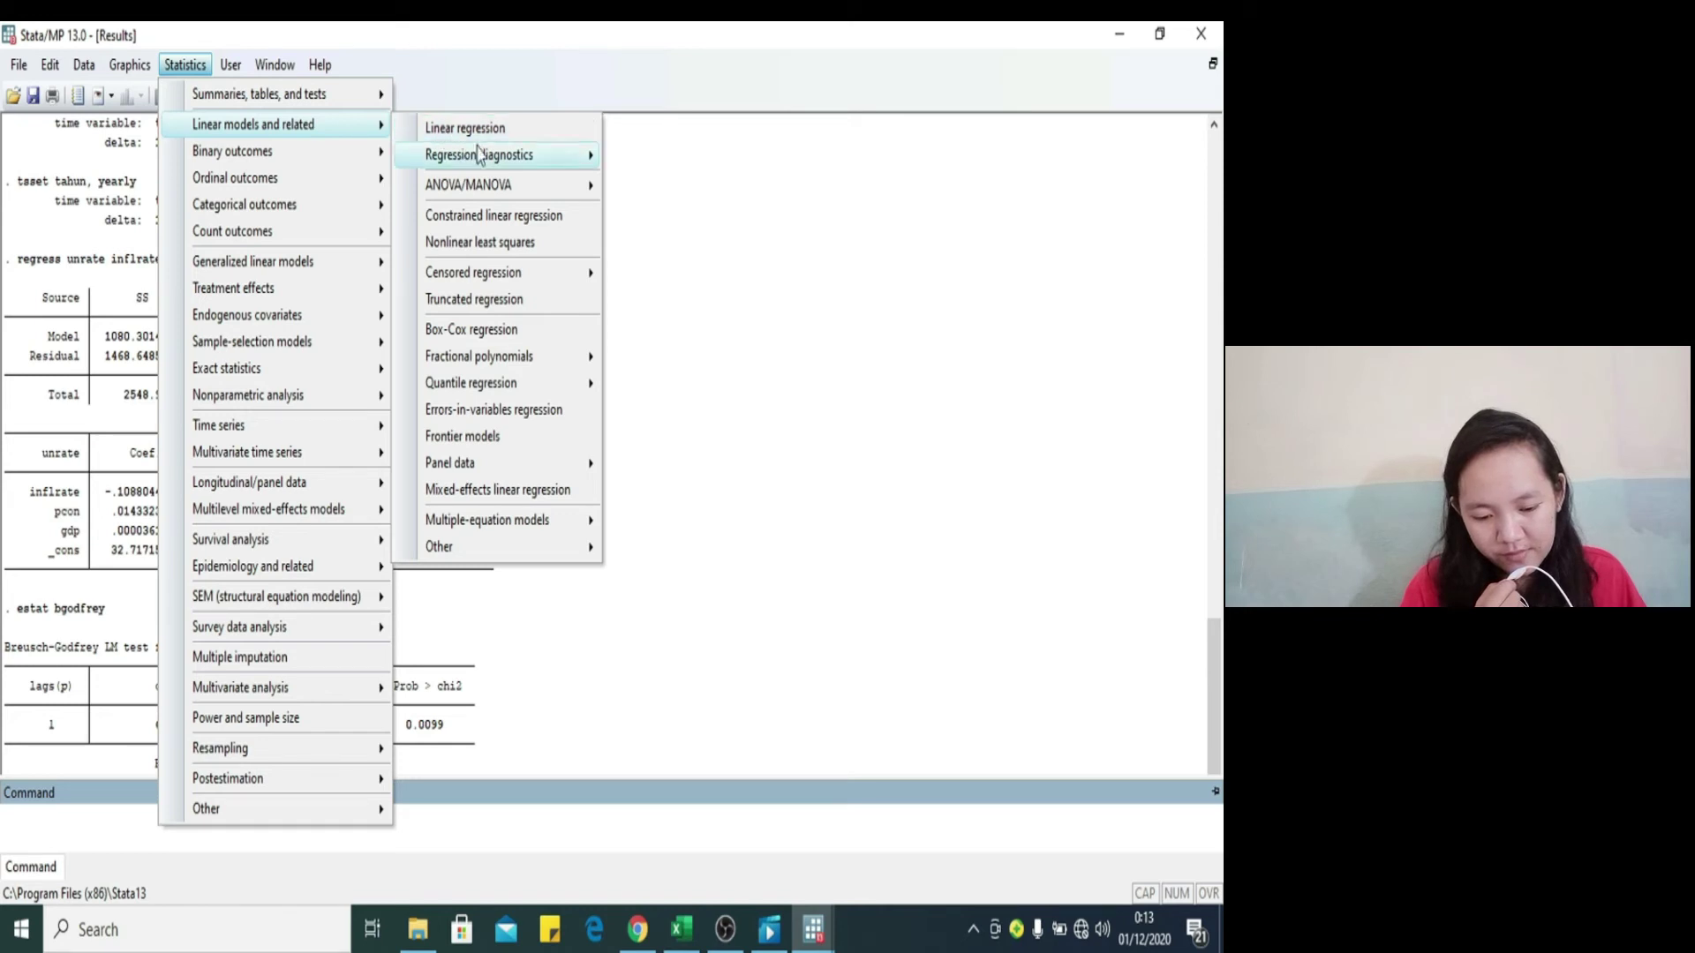
pyautogui.moveTo(516, 156)
pyautogui.click(641, 161)
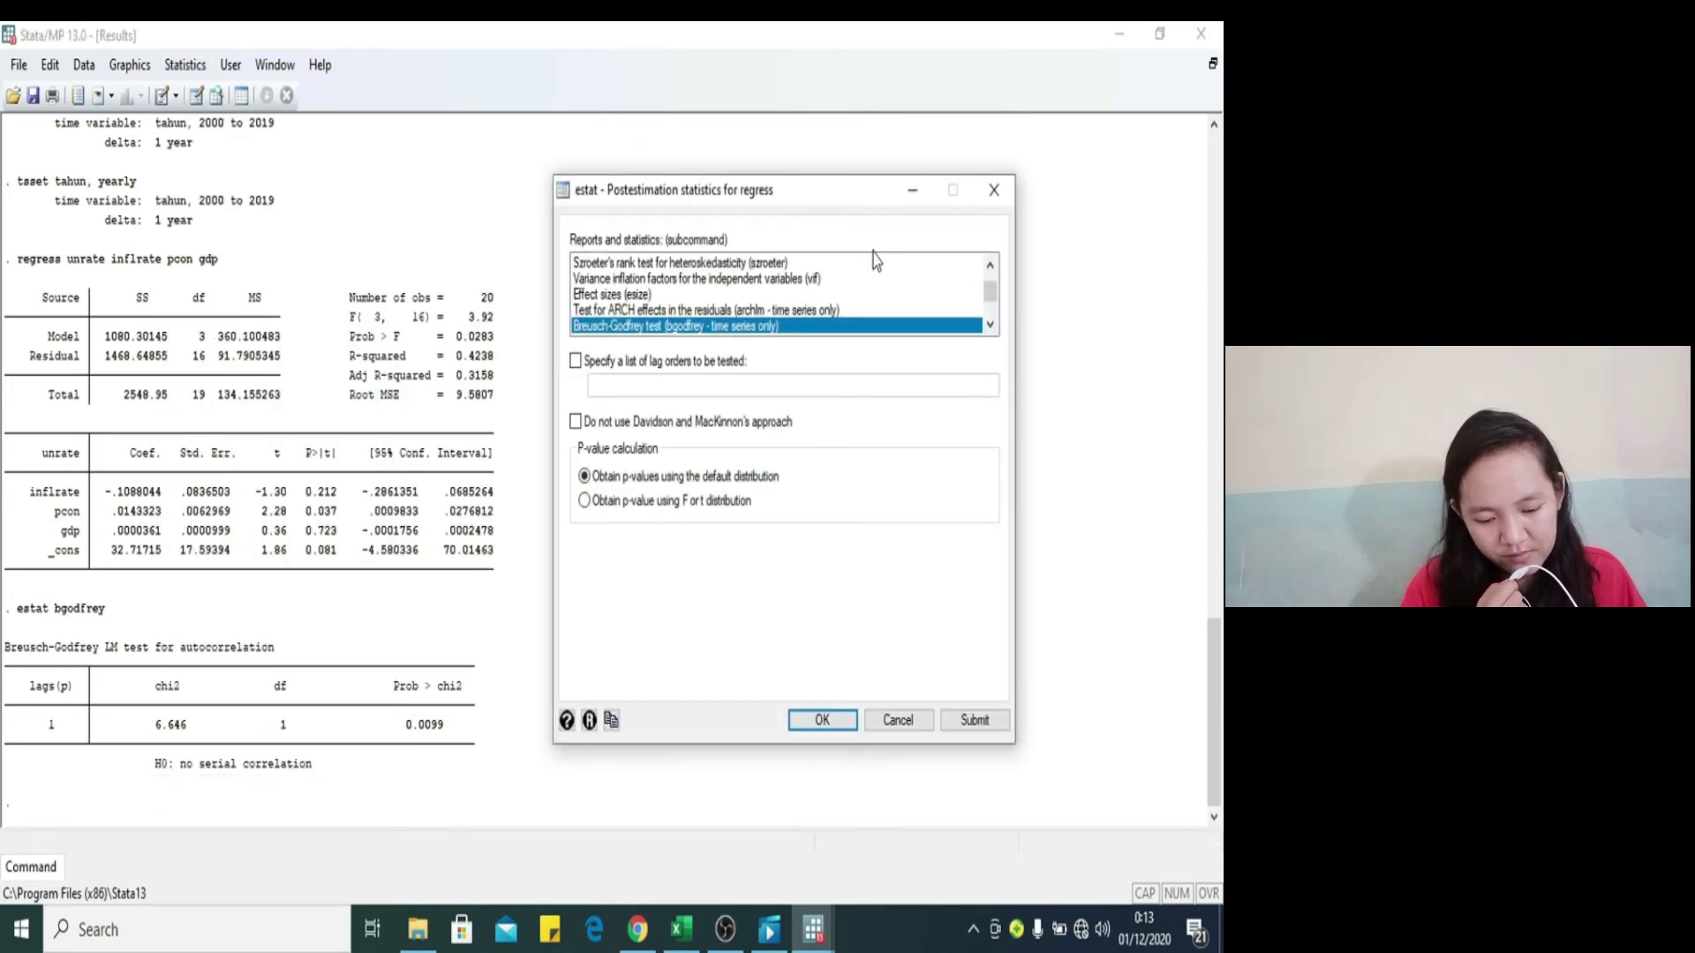
pyautogui.click(991, 326)
pyautogui.click(991, 326)
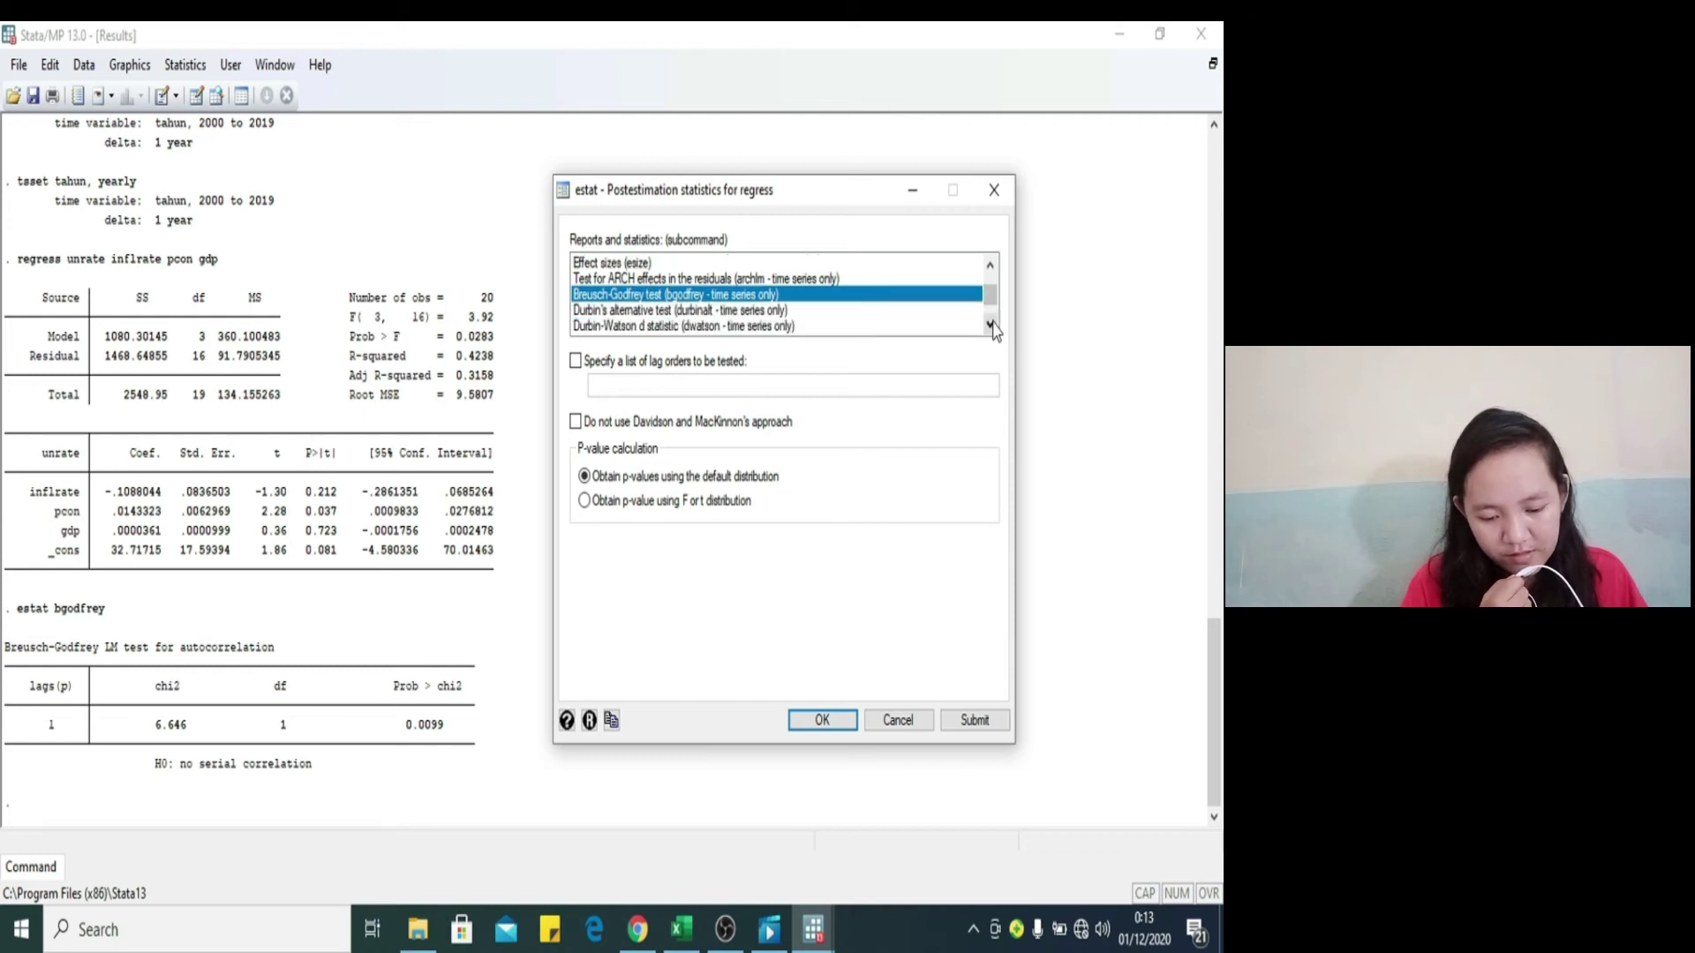
pyautogui.click(805, 327)
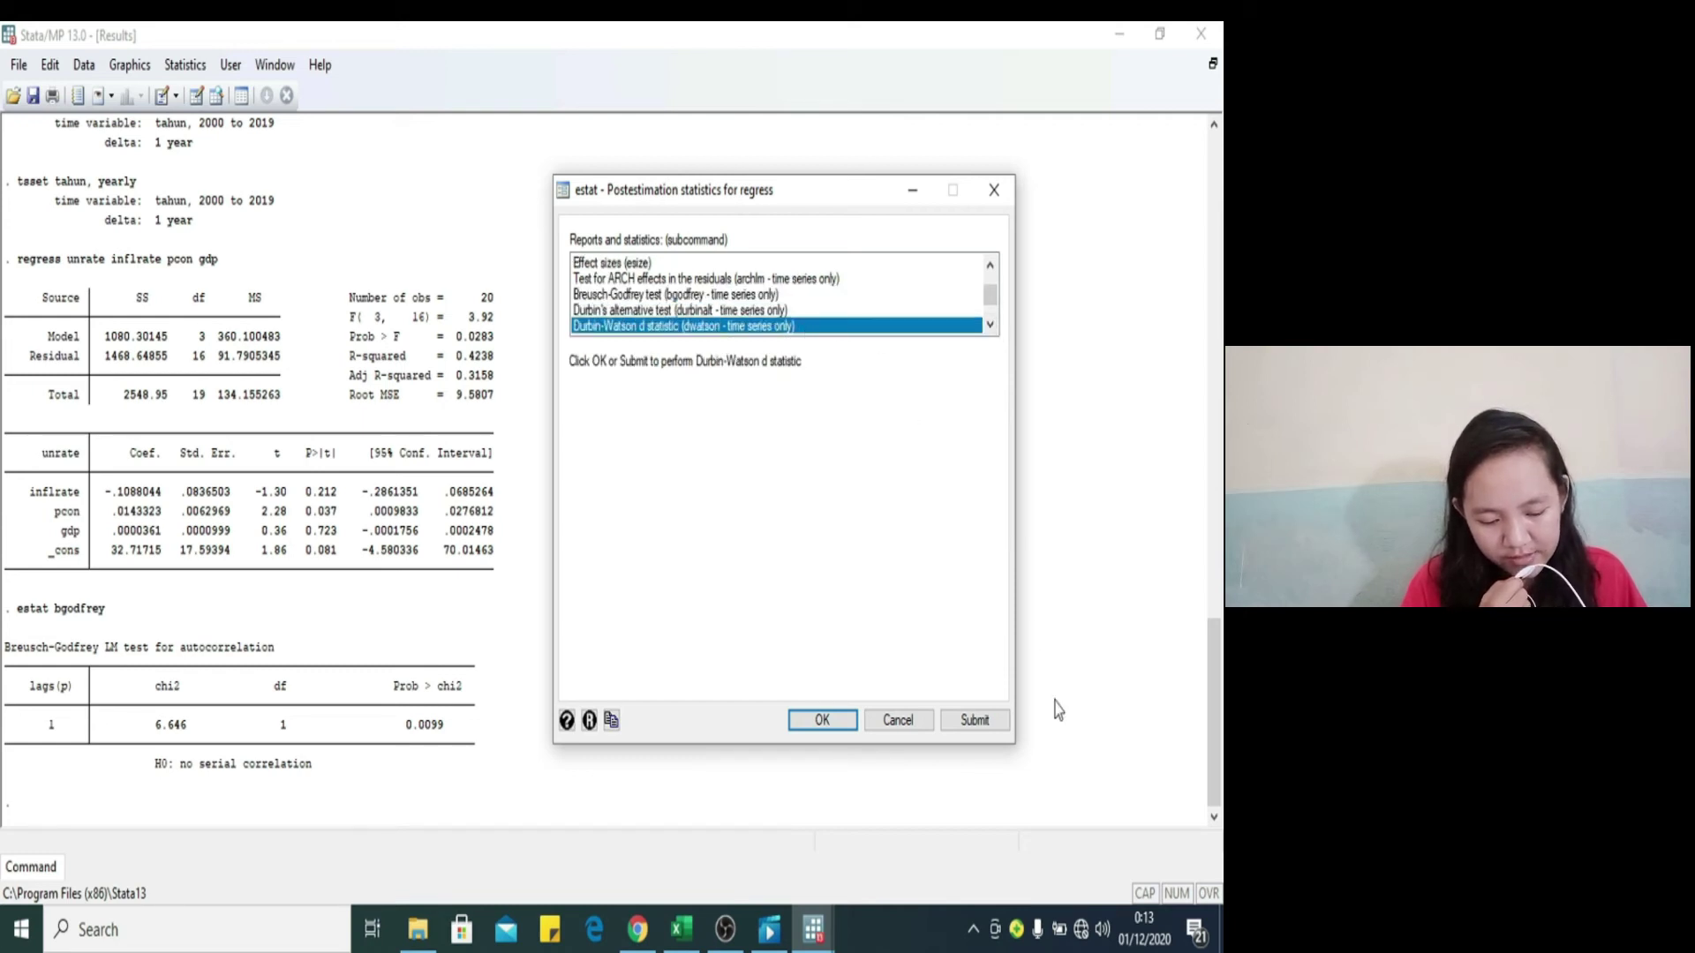
pyautogui.click(991, 722)
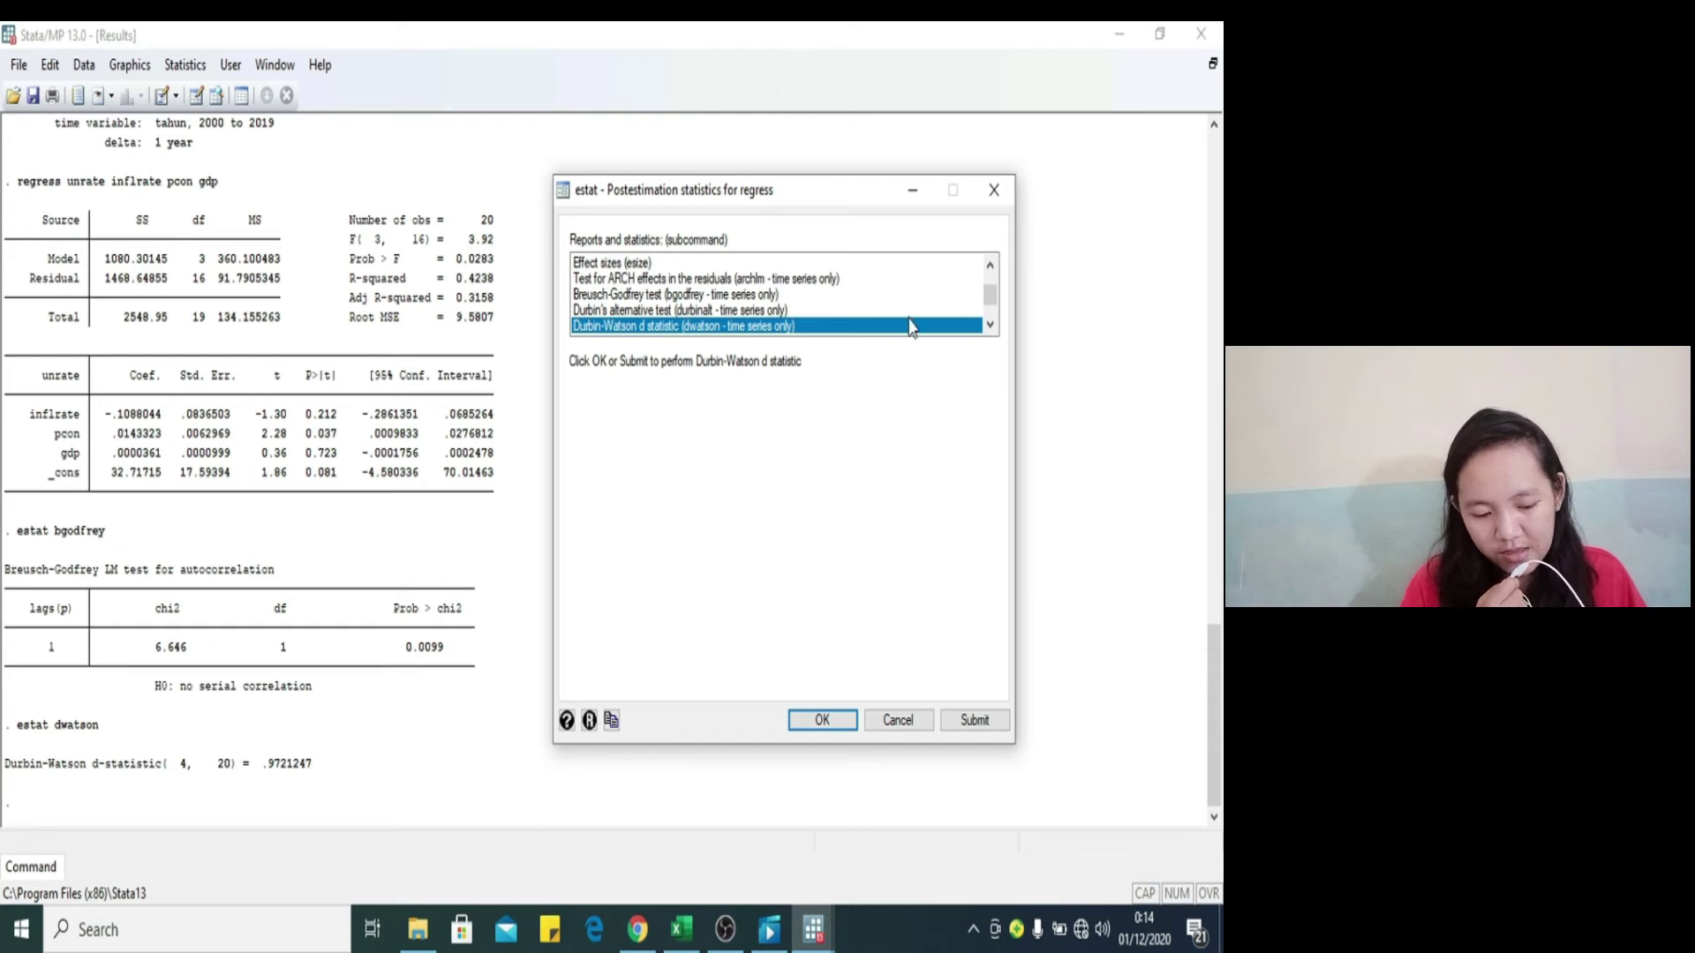
# Step: Compute the centered variance inflation factors (vif) for the regression's independent variables
pyautogui.click(991, 265)
pyautogui.click(990, 265)
pyautogui.click(991, 265)
pyautogui.click(990, 264)
pyautogui.click(990, 265)
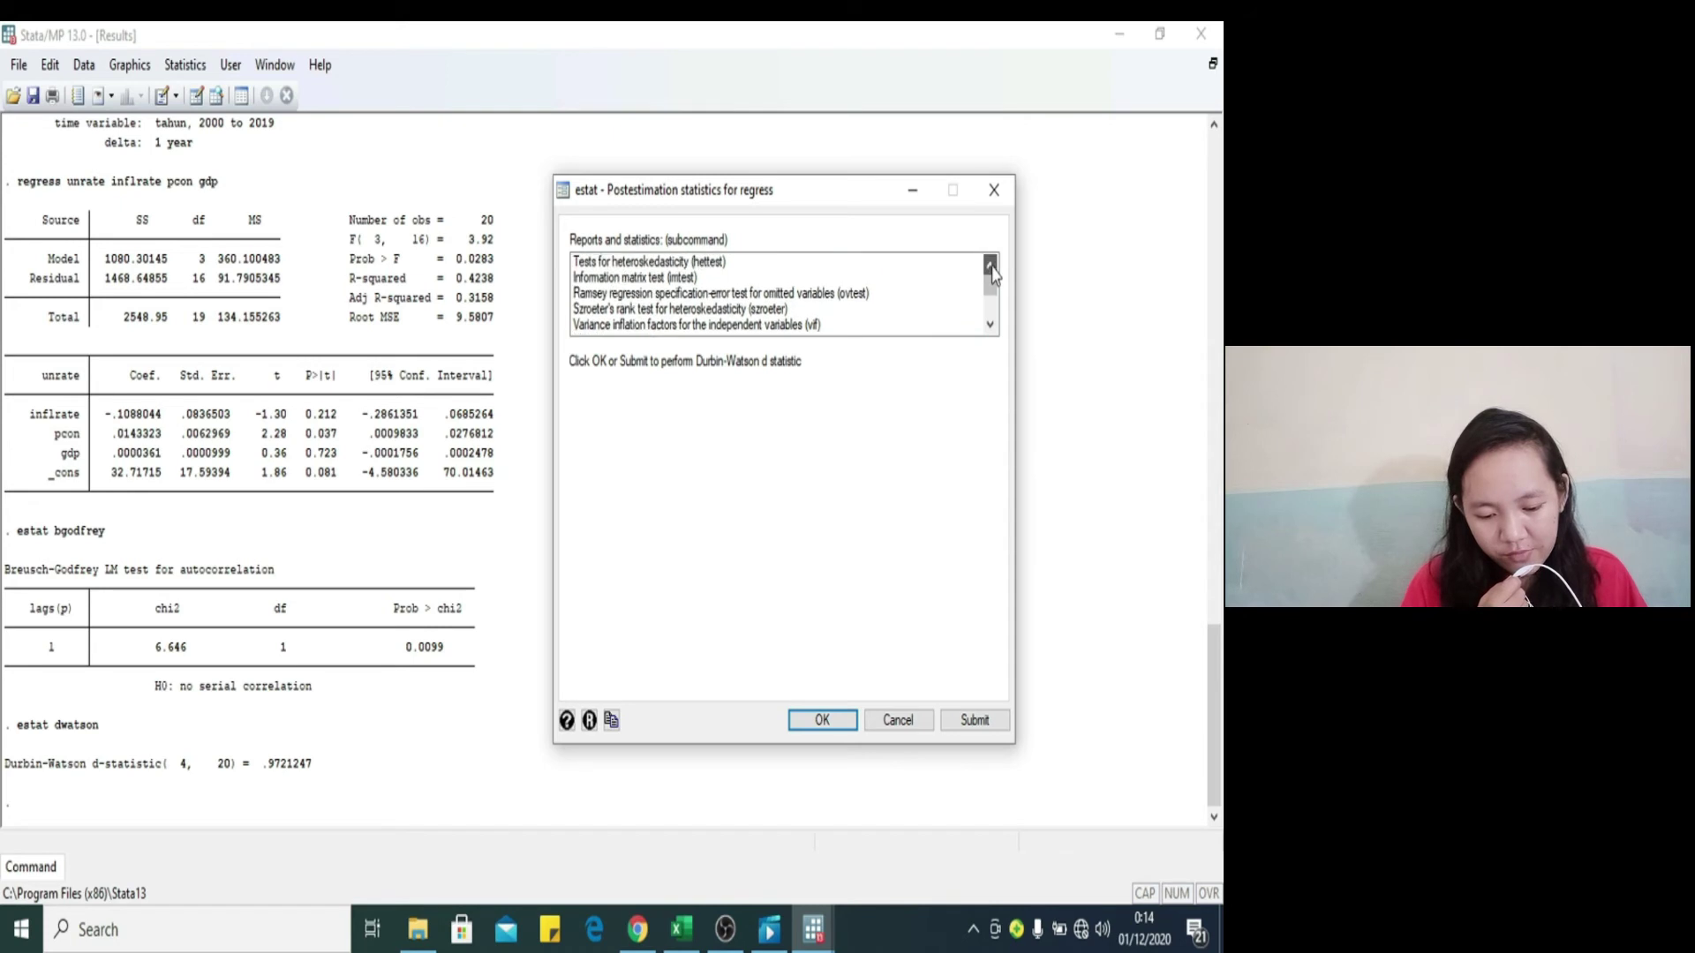
pyautogui.click(731, 329)
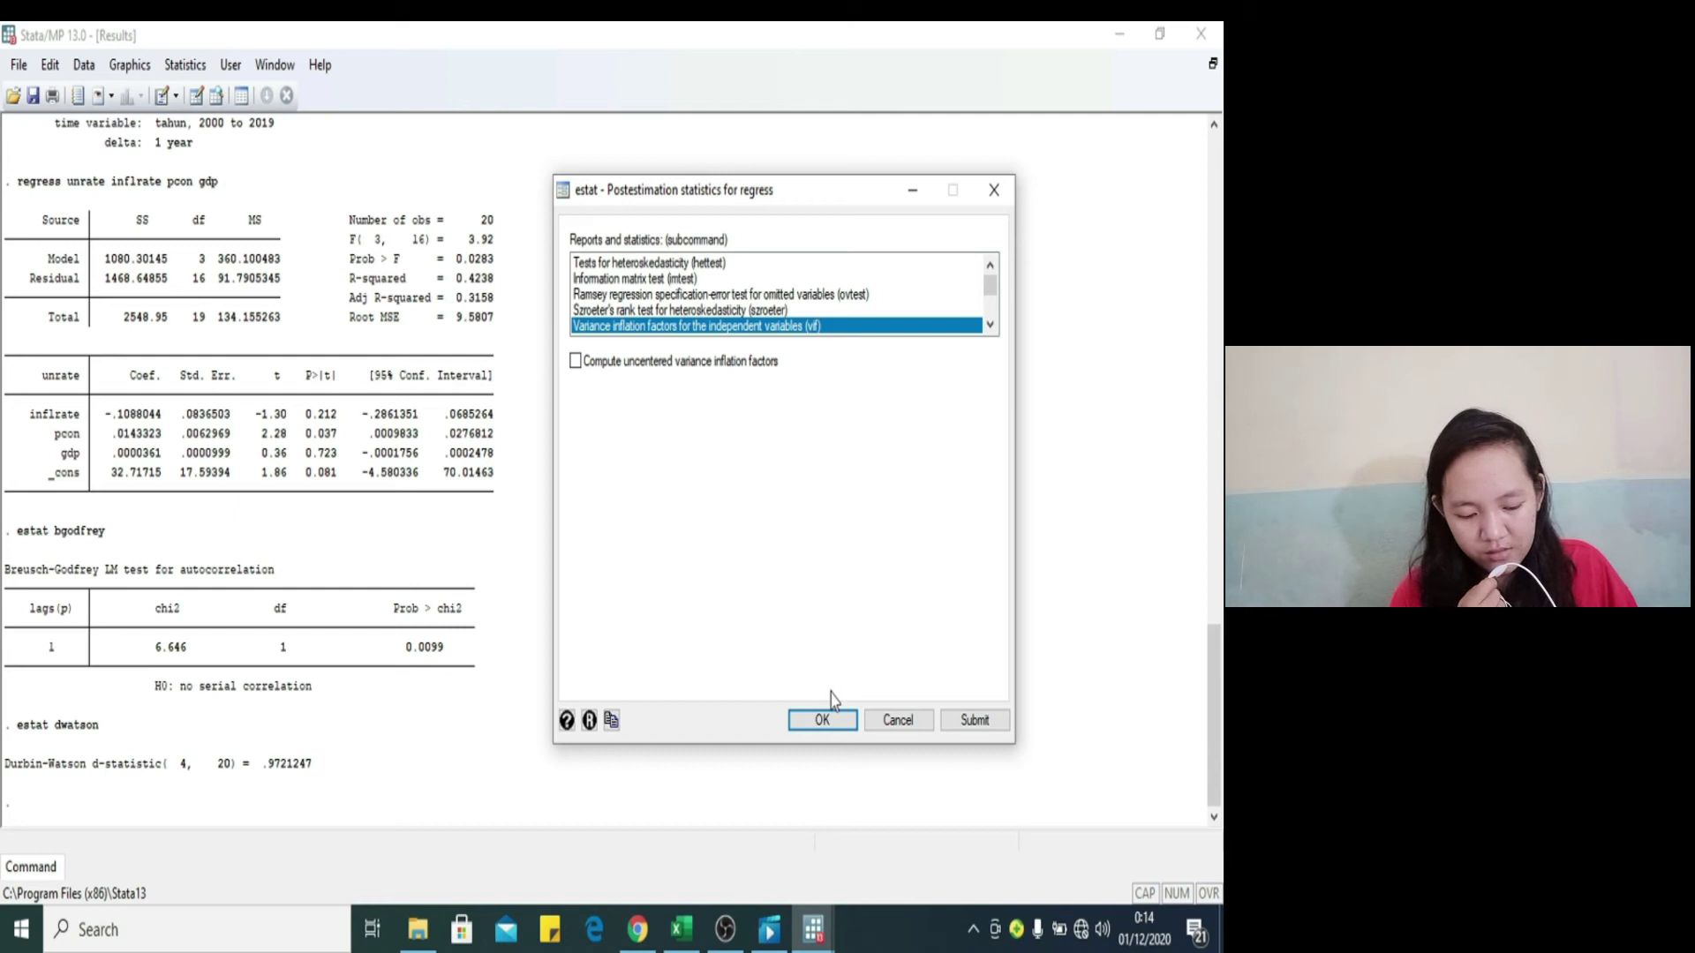
pyautogui.click(971, 721)
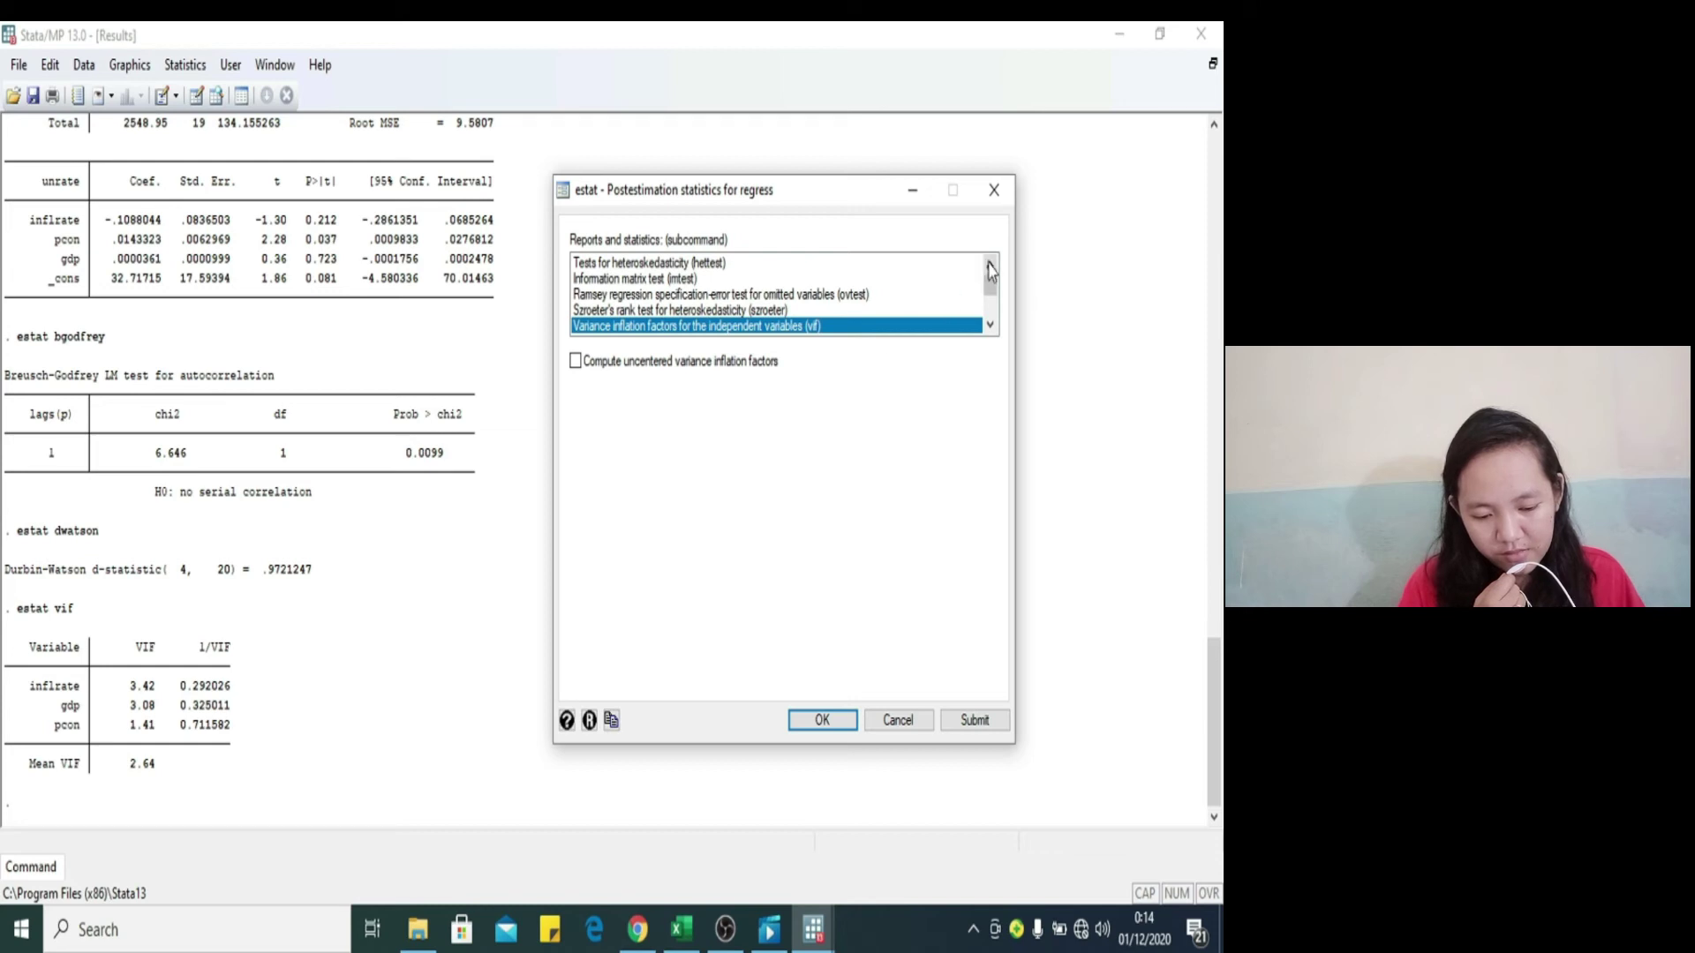
# Step: Run the Breusch-Pagan/Cook-Weisberg heteroskedasticity test (hettest) using the fitted values of the regression
pyautogui.click(729, 264)
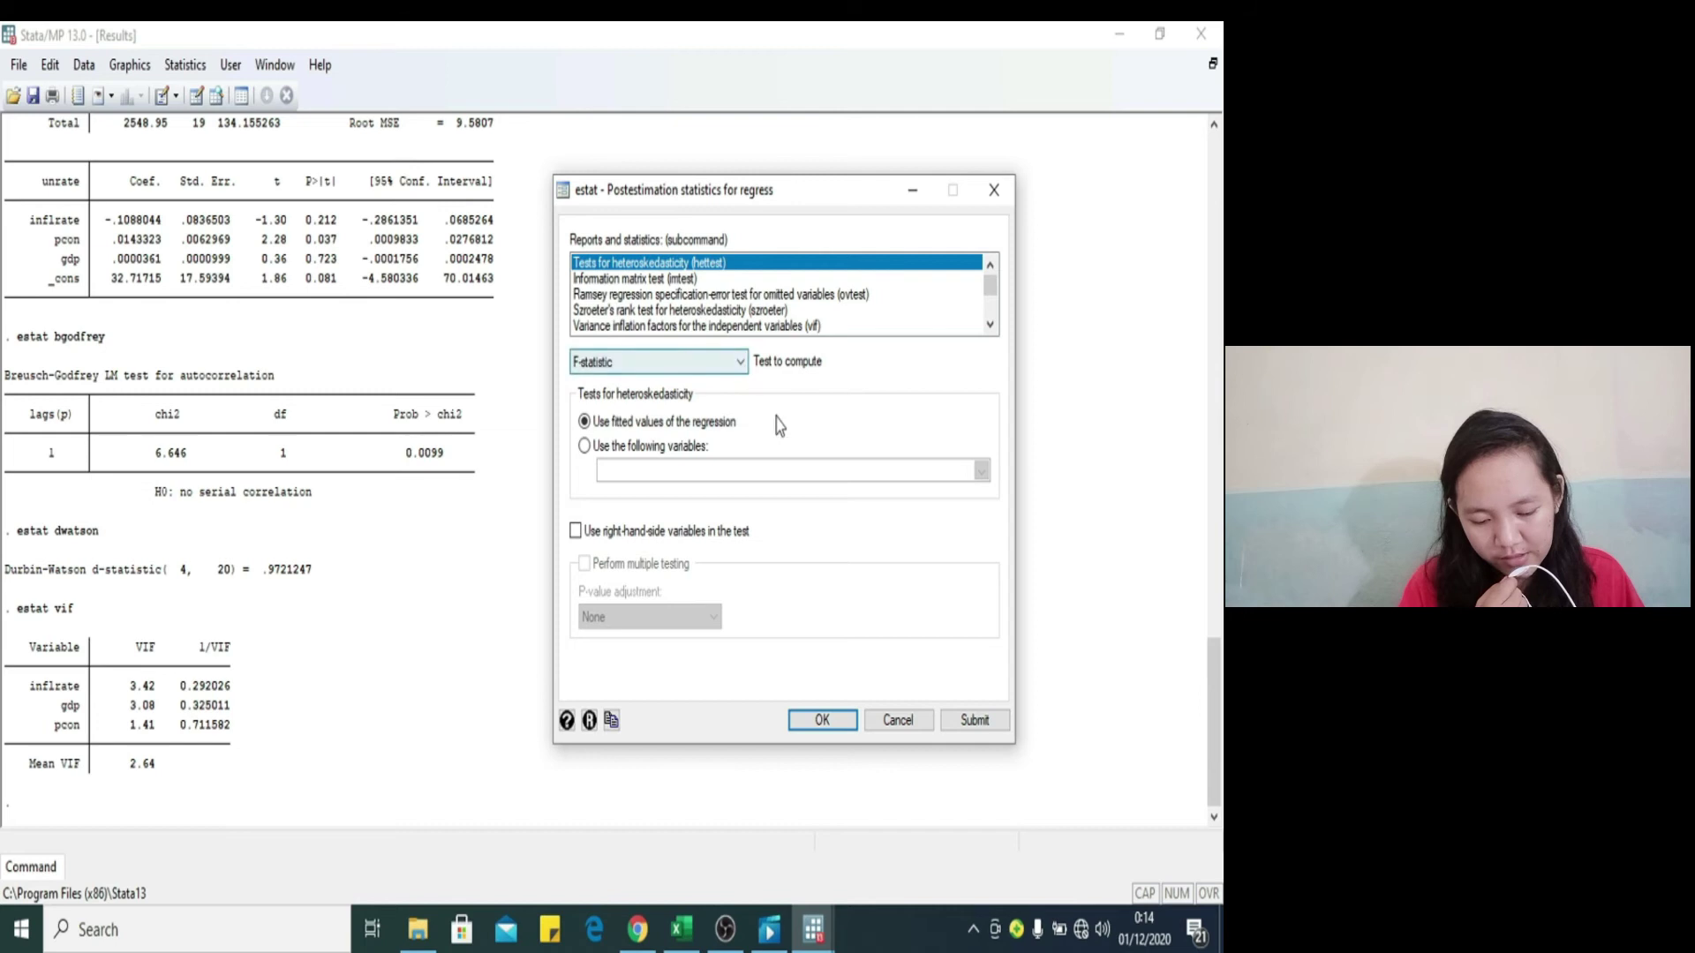
pyautogui.click(741, 363)
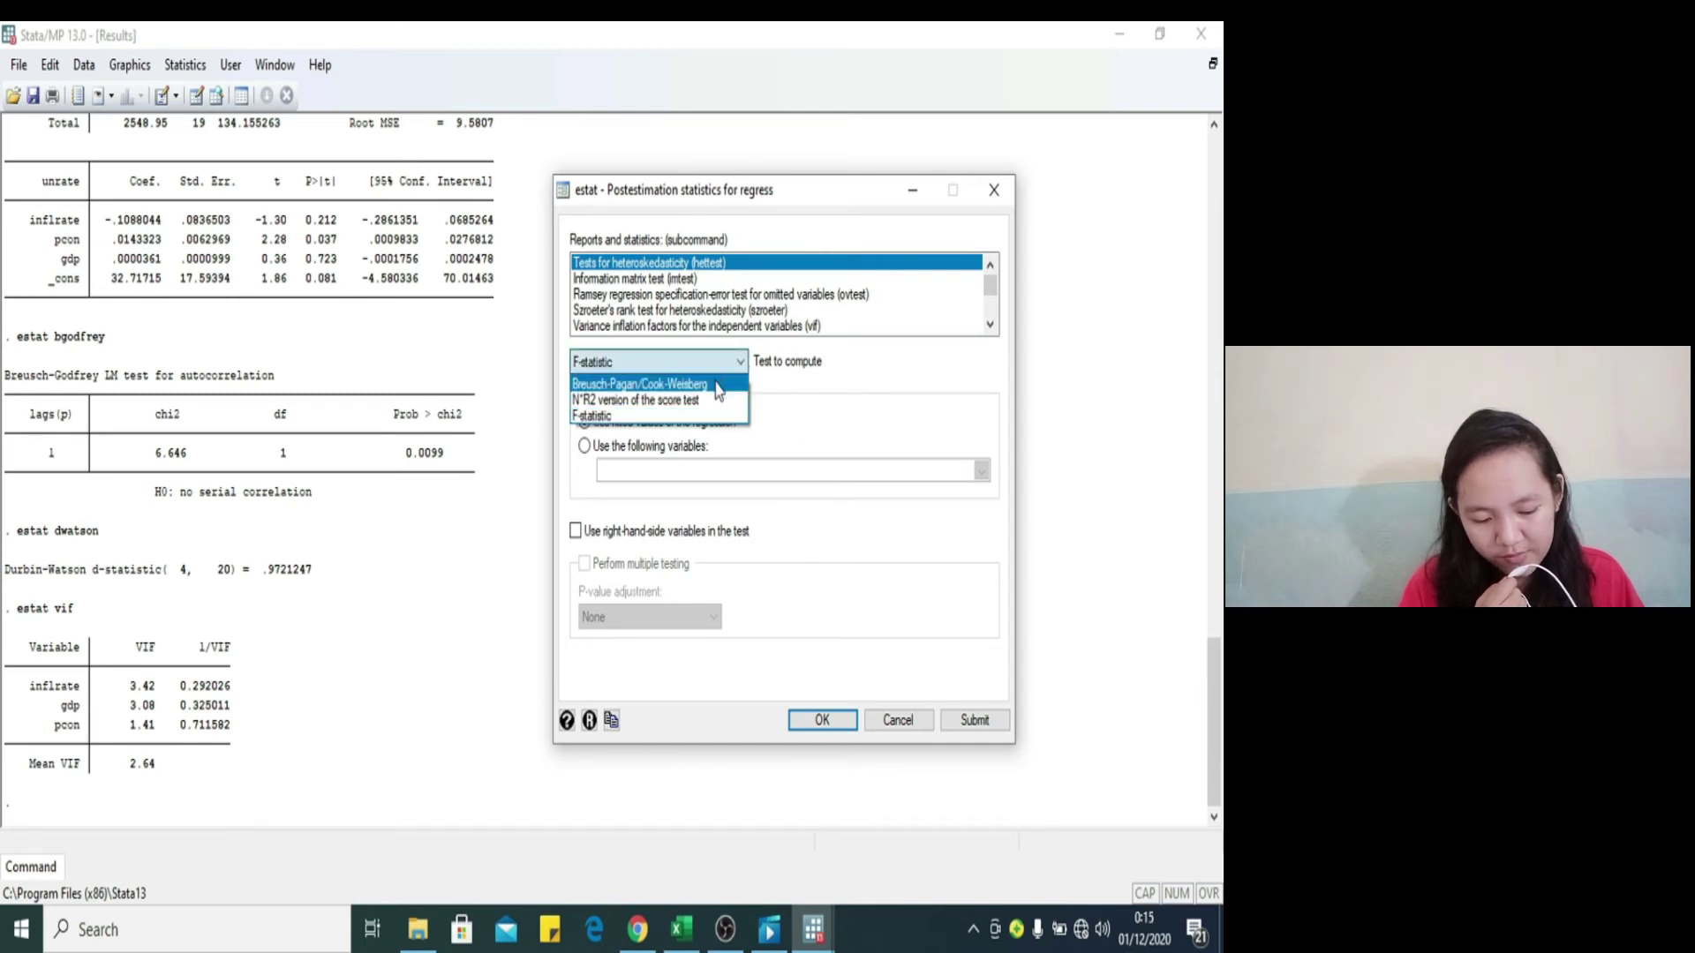
pyautogui.click(718, 385)
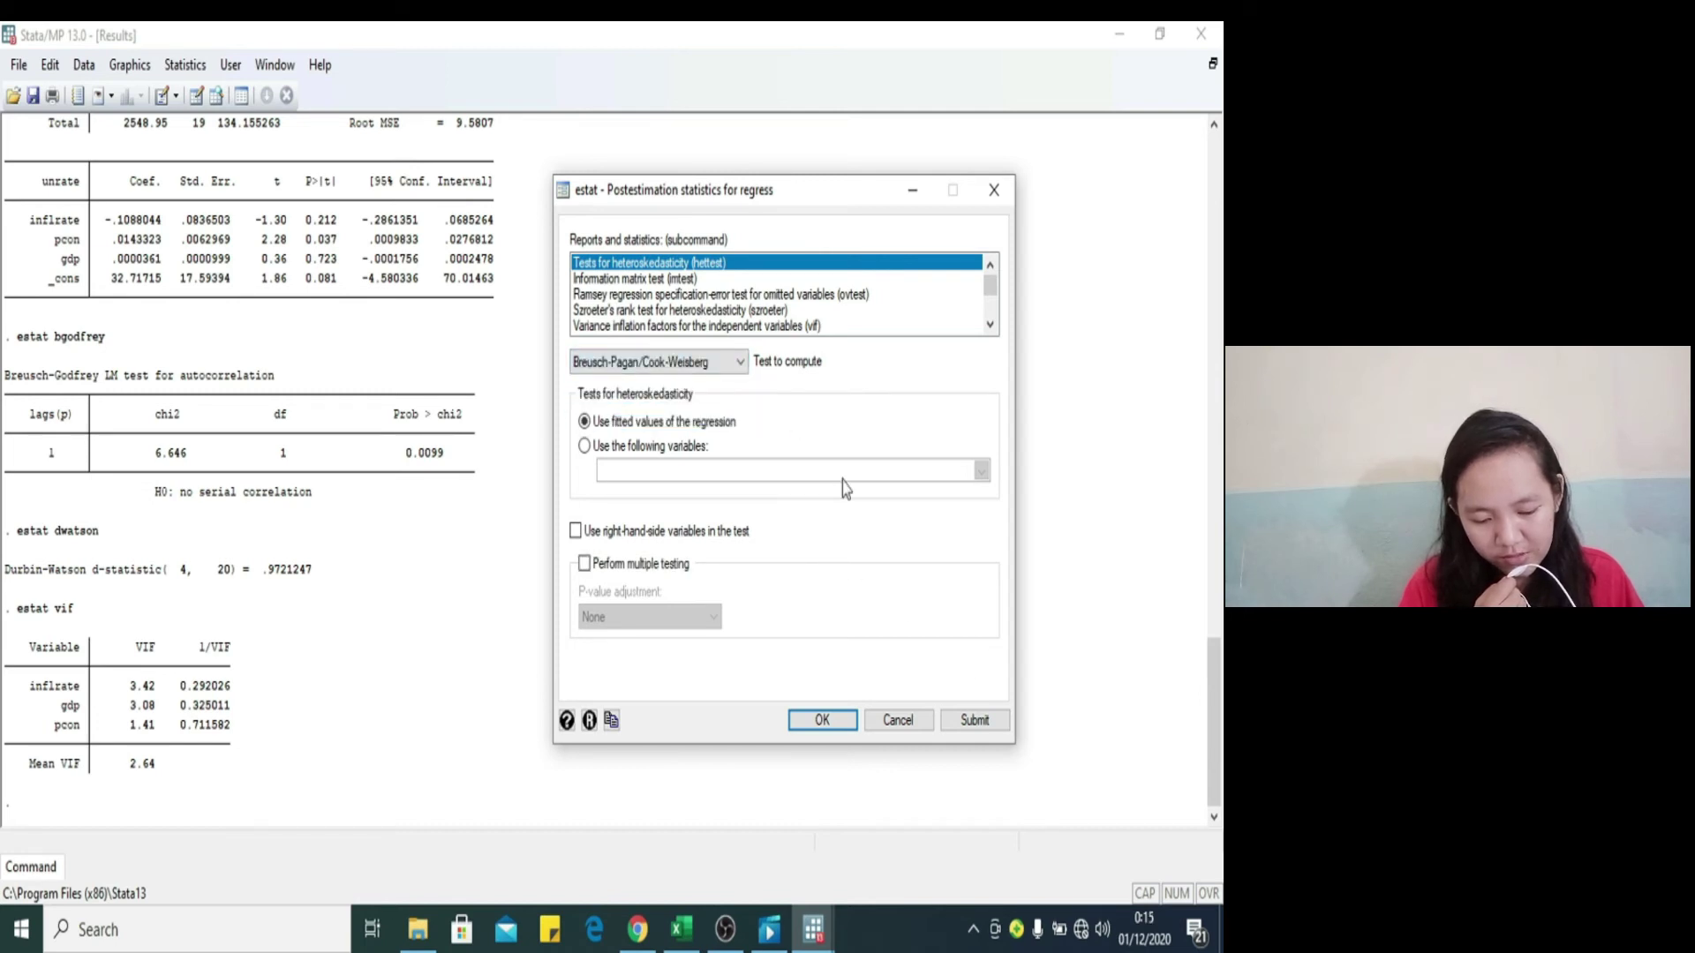
pyautogui.click(974, 720)
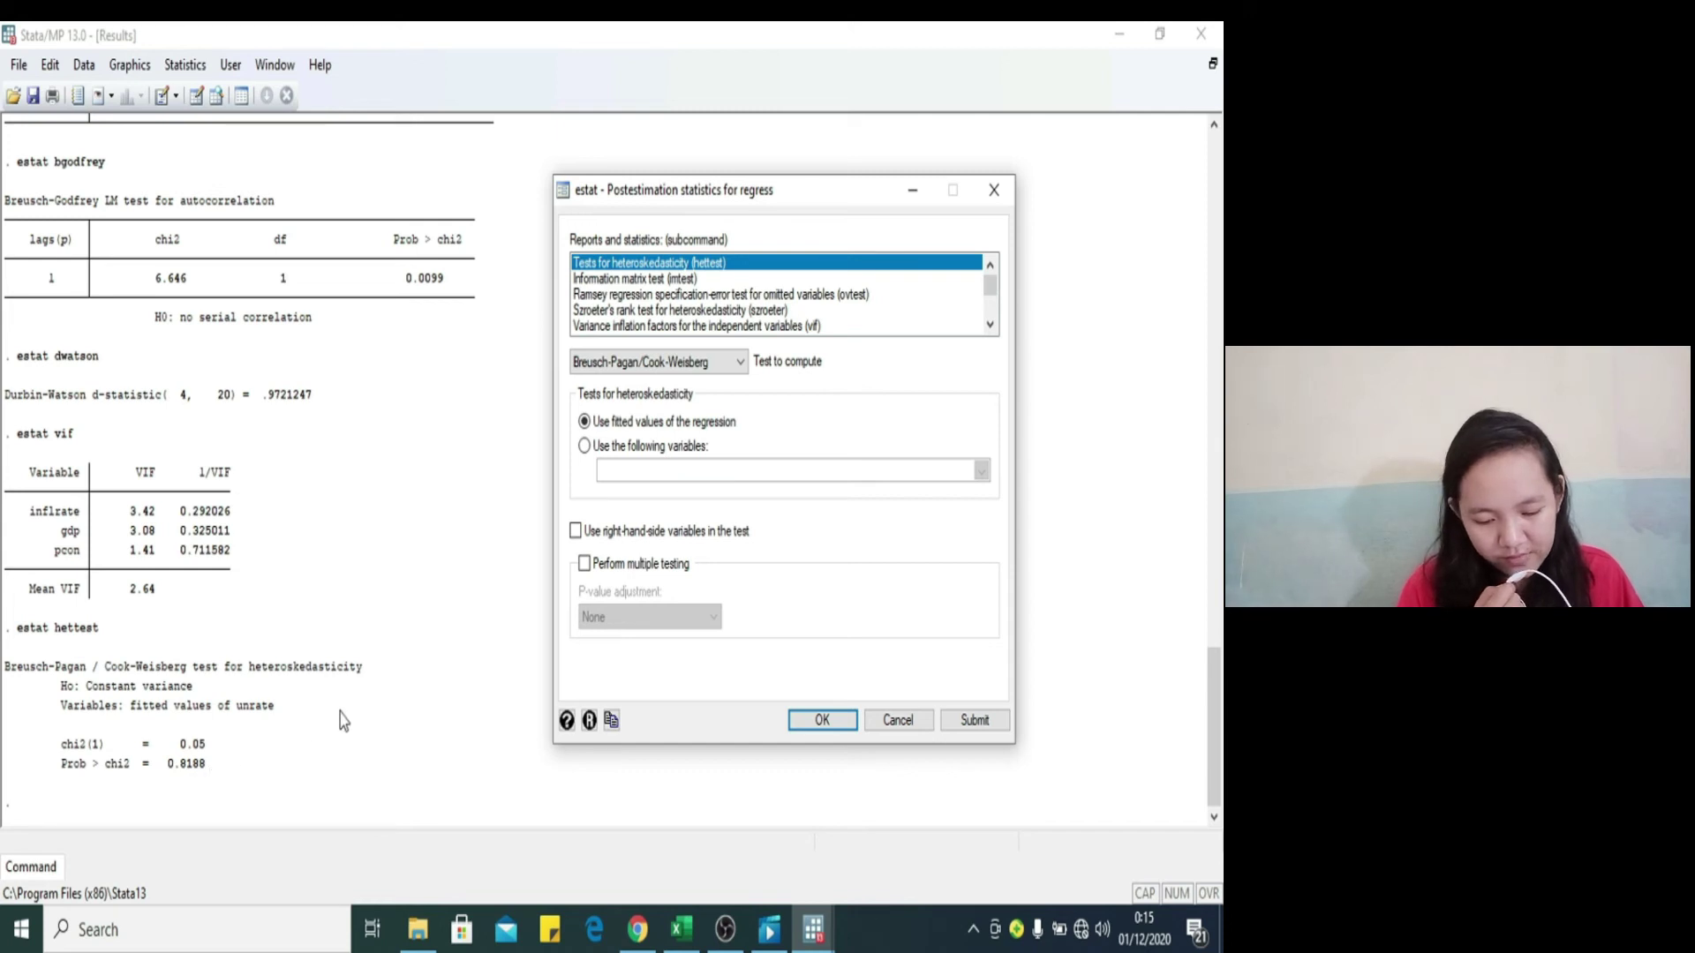
# Step: Run the heteroskedasticity test with the N*R2 version of the score test and with the F-statistic, and close the postestimation dialog
pyautogui.click(741, 363)
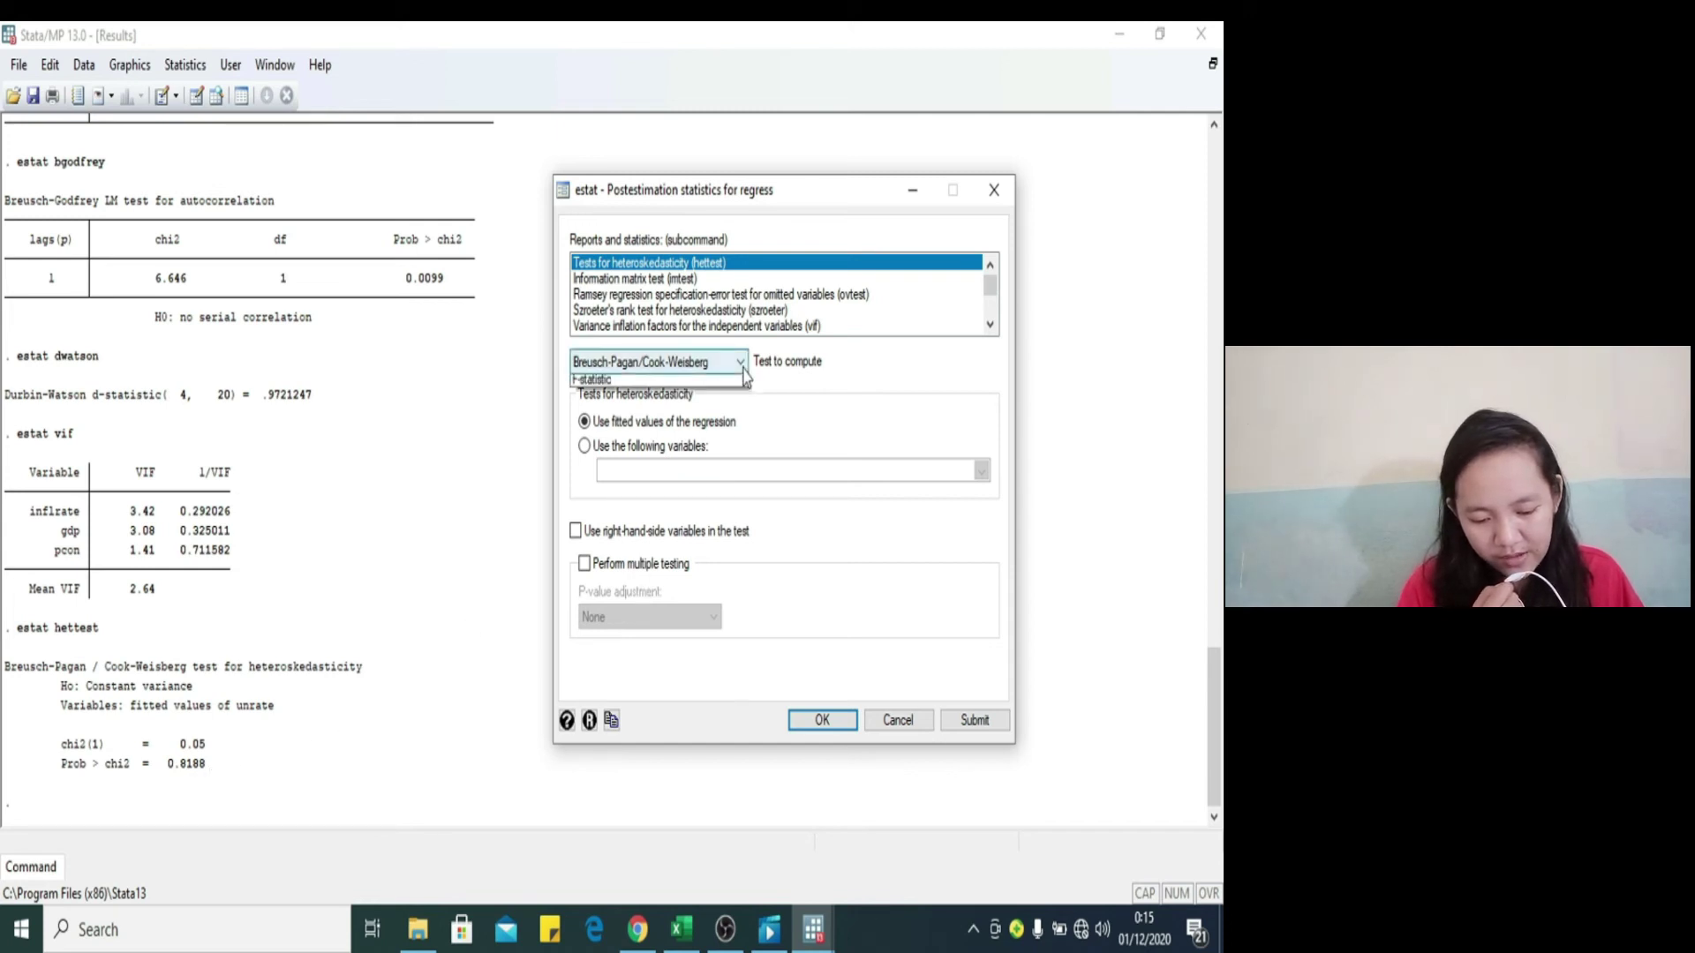
pyautogui.click(720, 403)
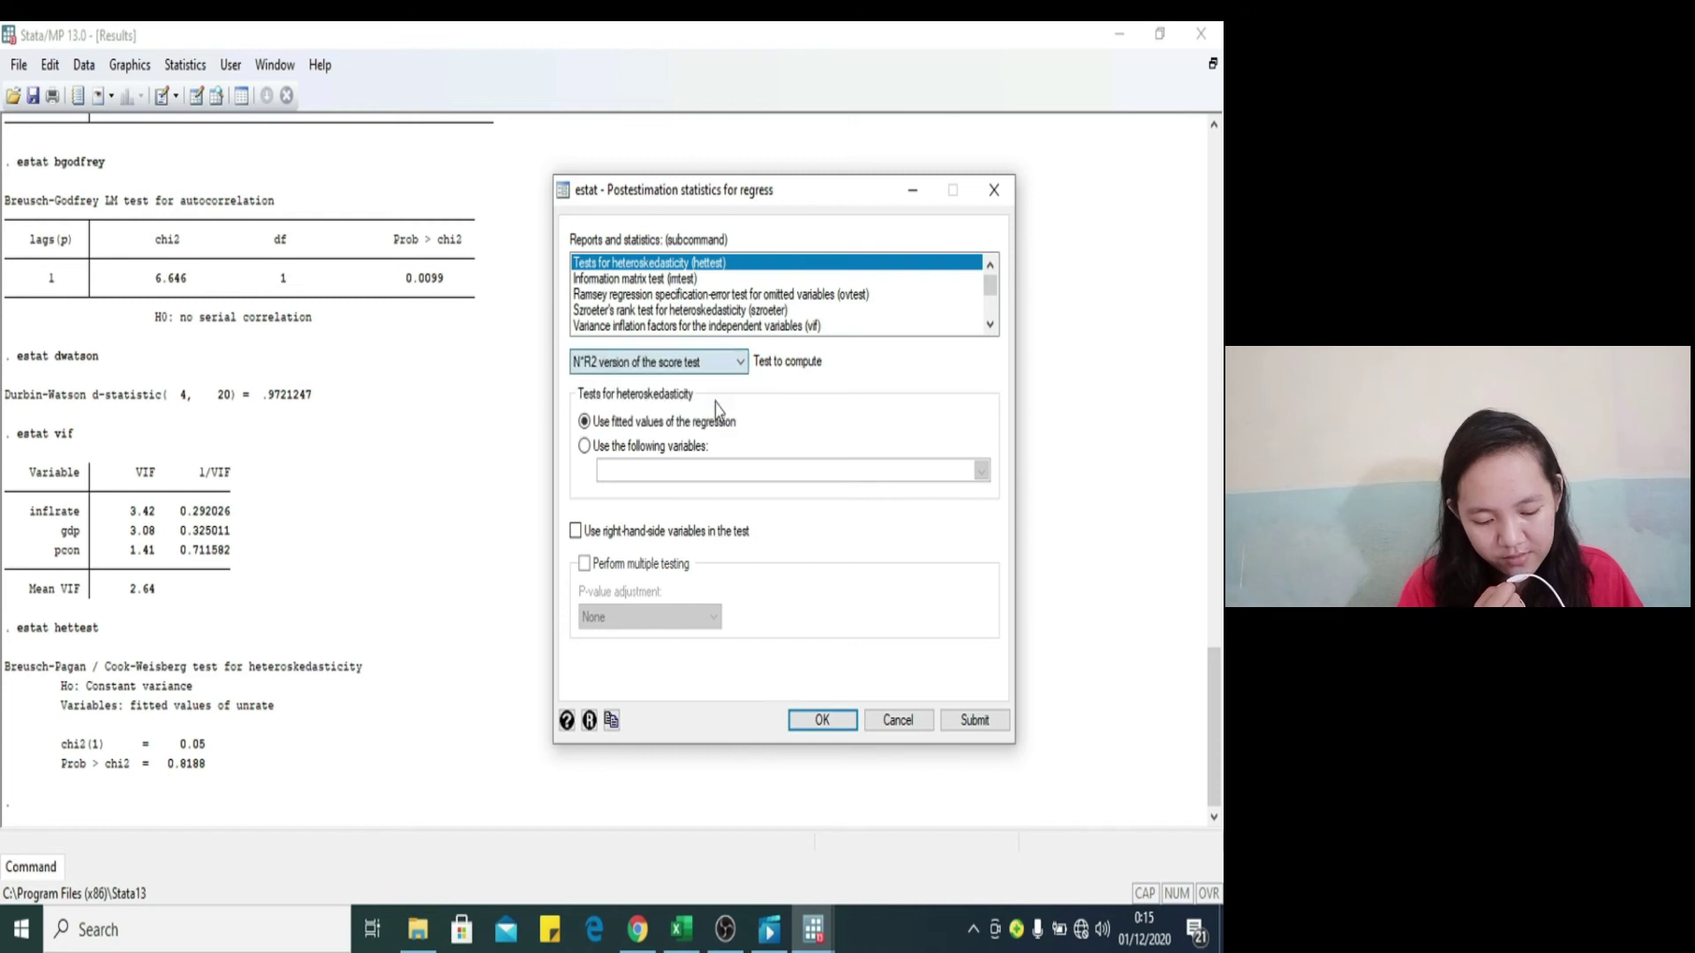
pyautogui.click(980, 725)
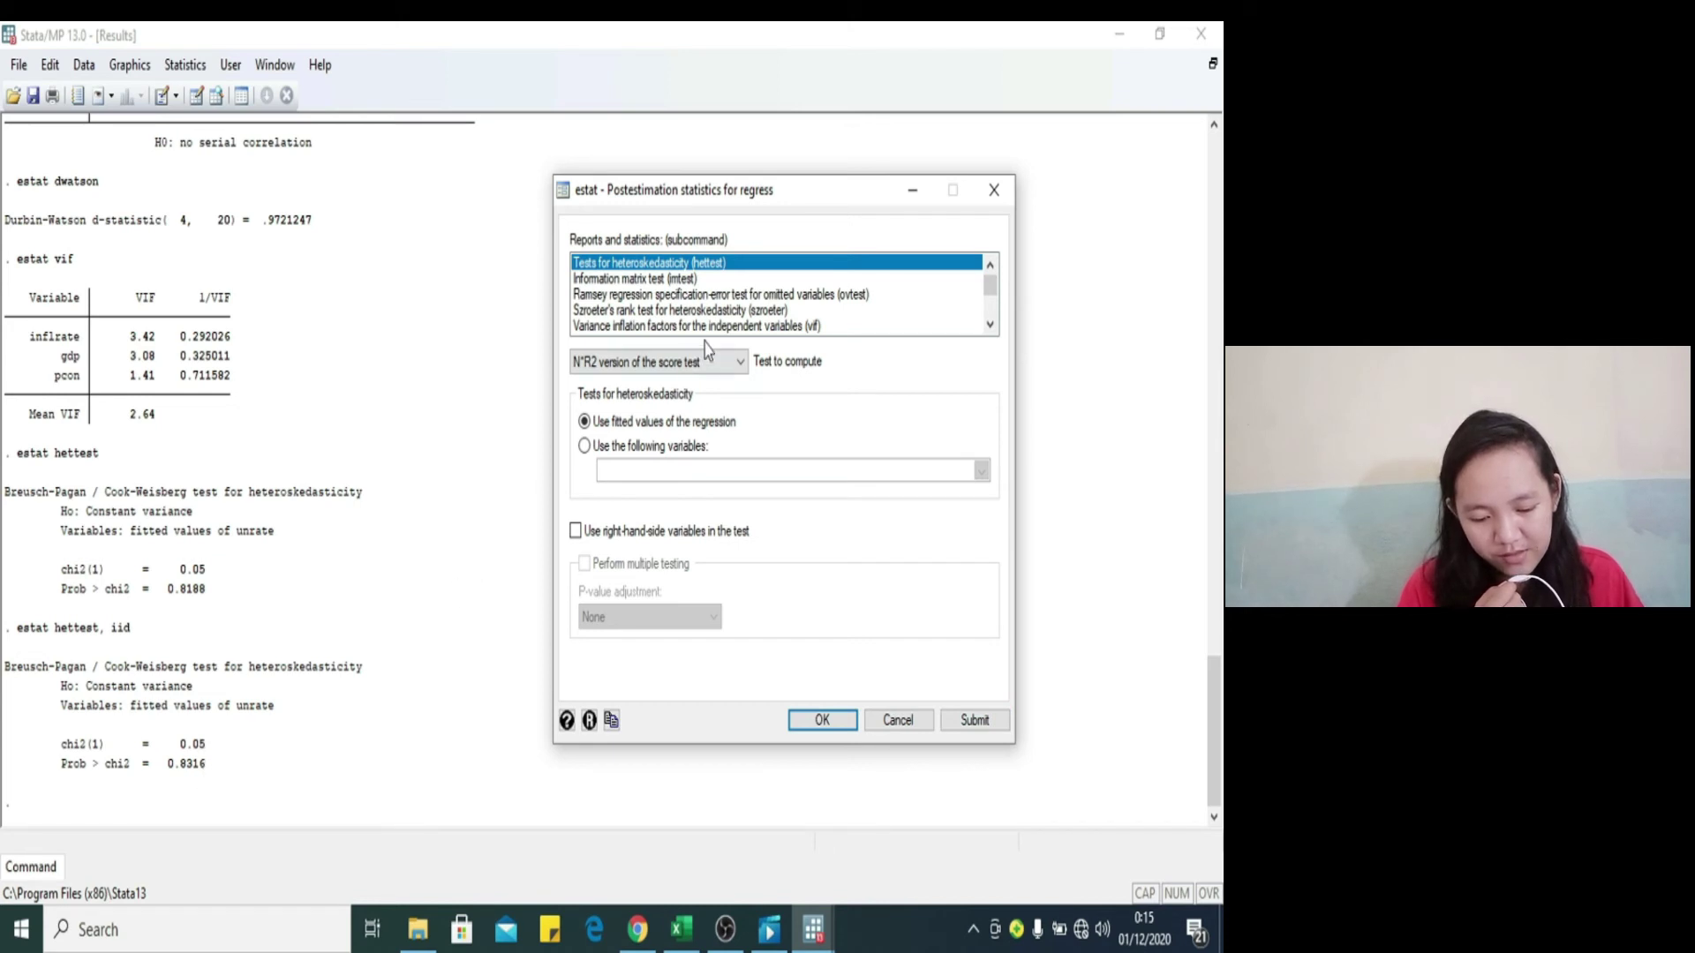
pyautogui.click(727, 362)
pyautogui.click(685, 417)
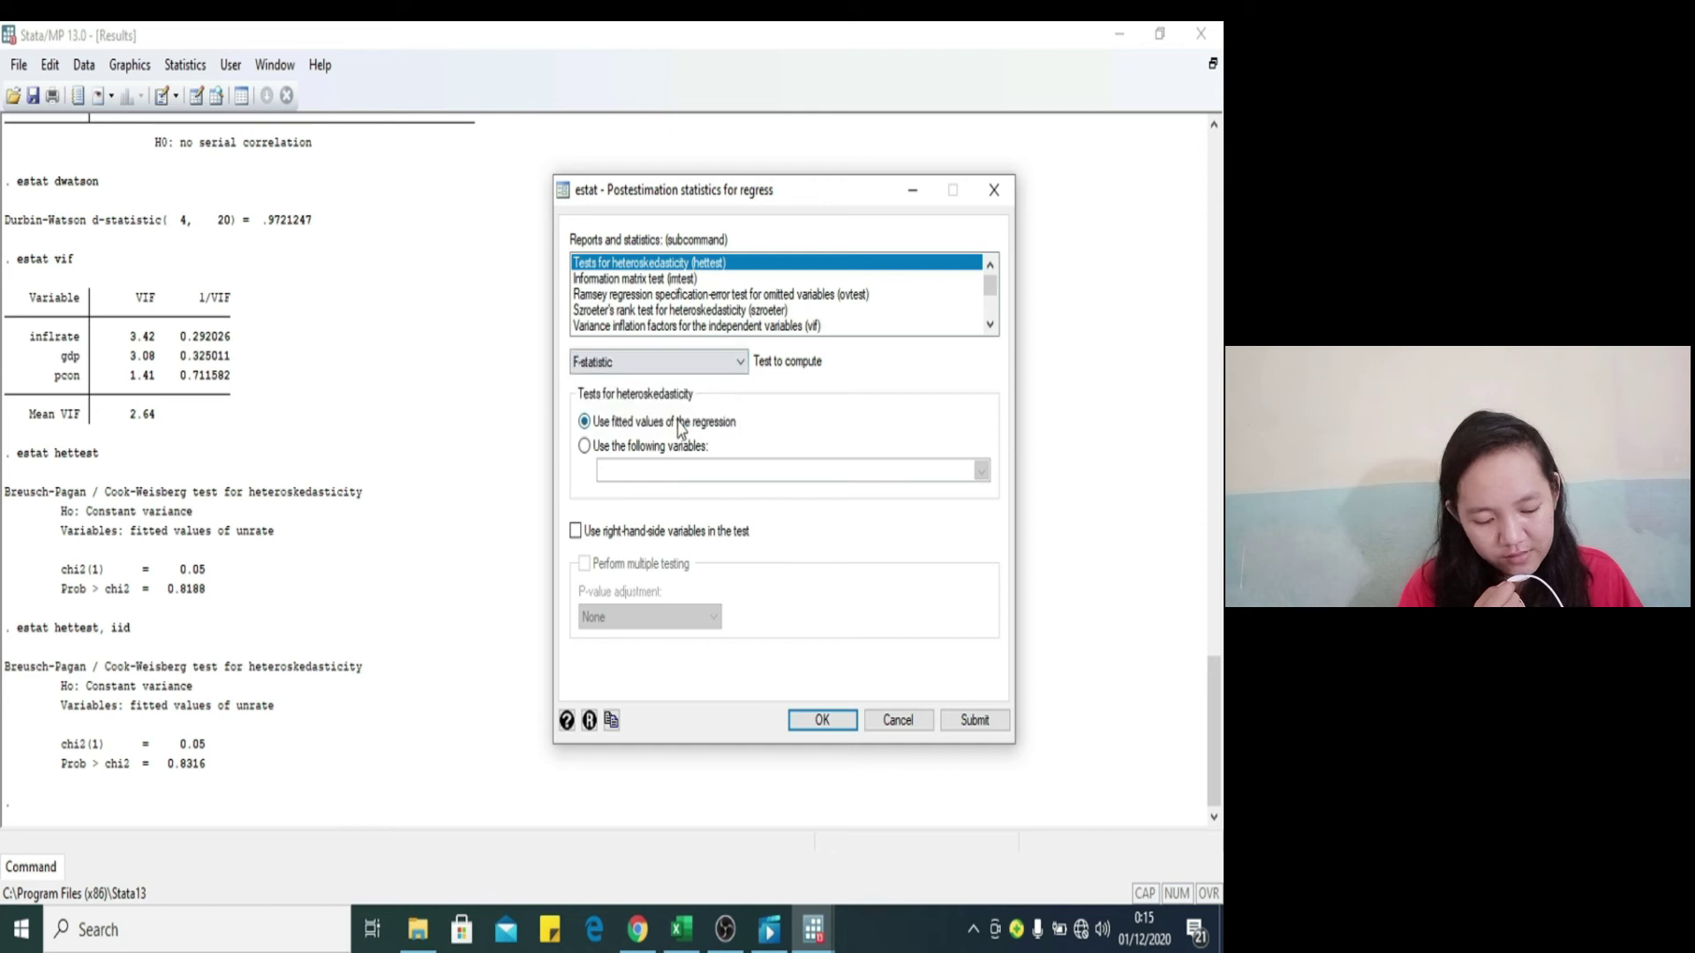
pyautogui.click(995, 723)
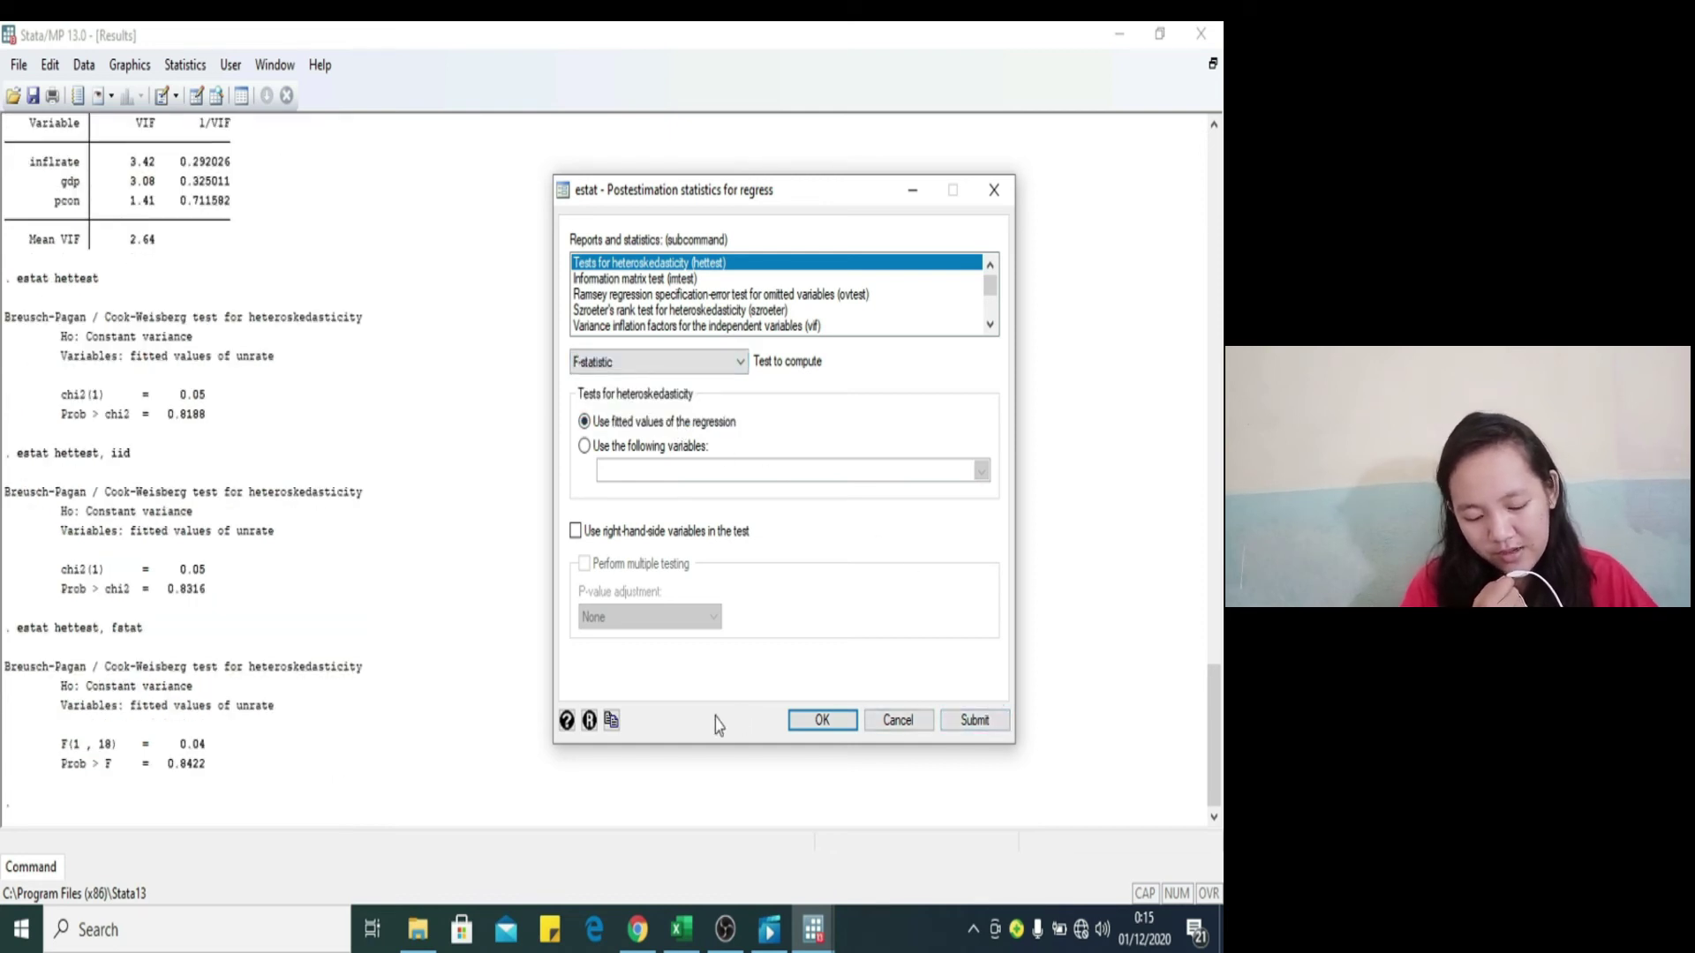
pyautogui.click(896, 718)
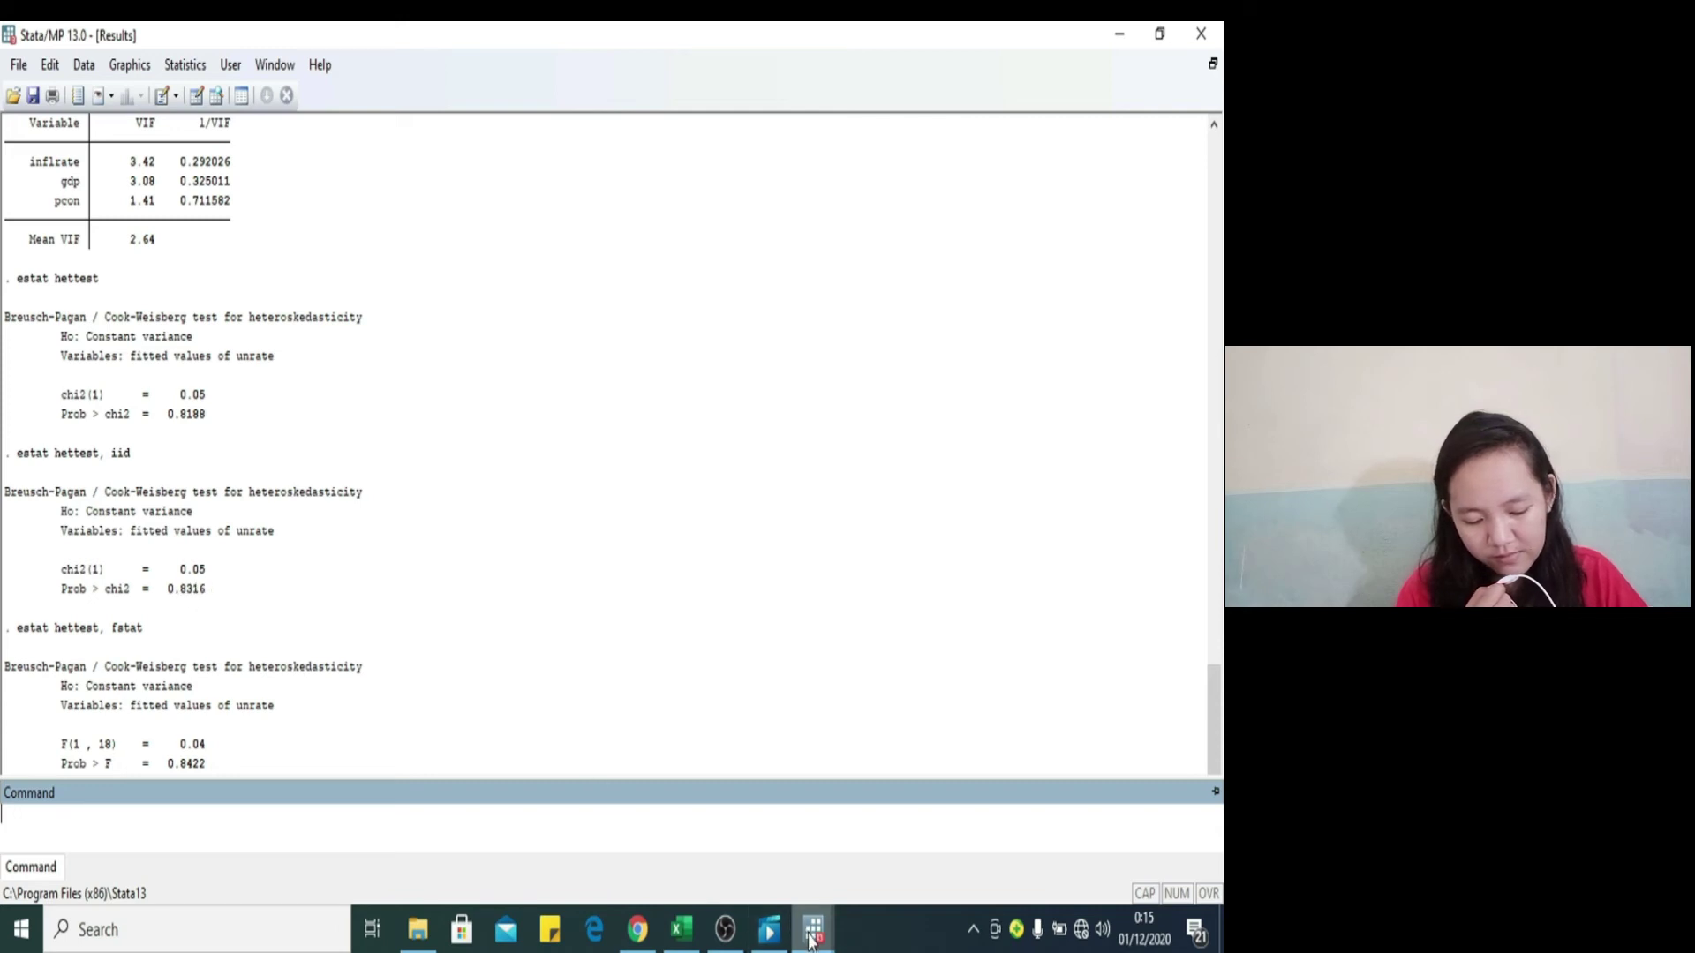
# Step: Copy the estat dwatson command from the results into line 14 of the do-file, without a leading space, and start a new line
pyautogui.moveTo(813, 936)
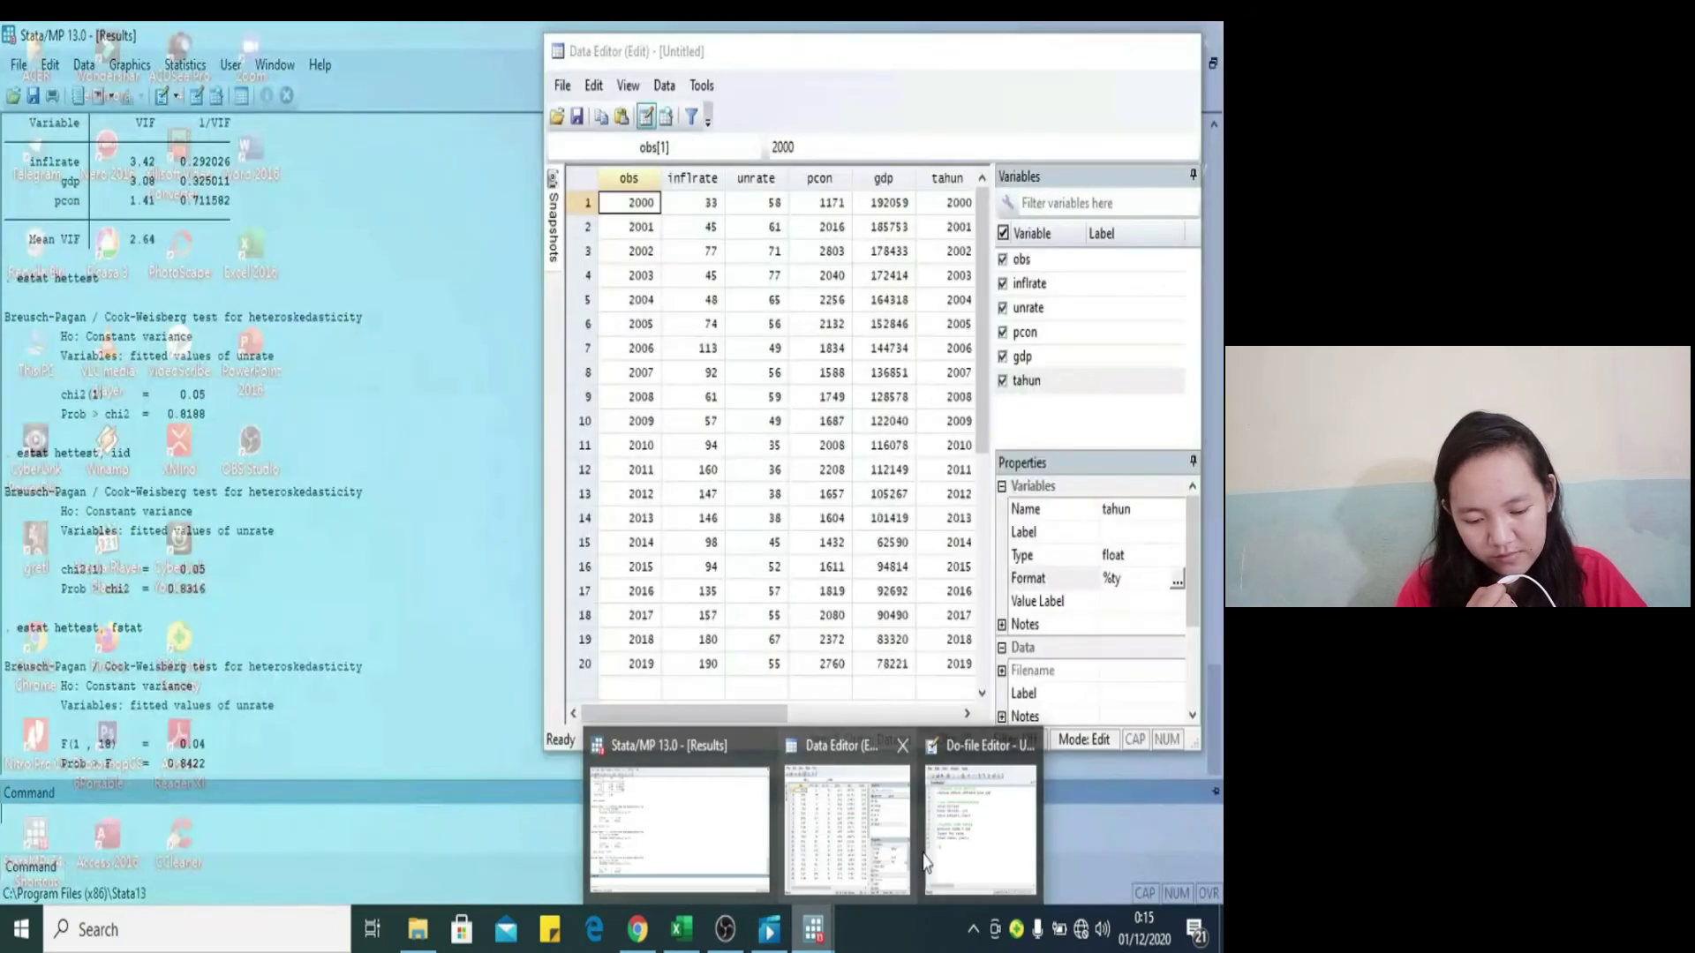
pyautogui.click(941, 863)
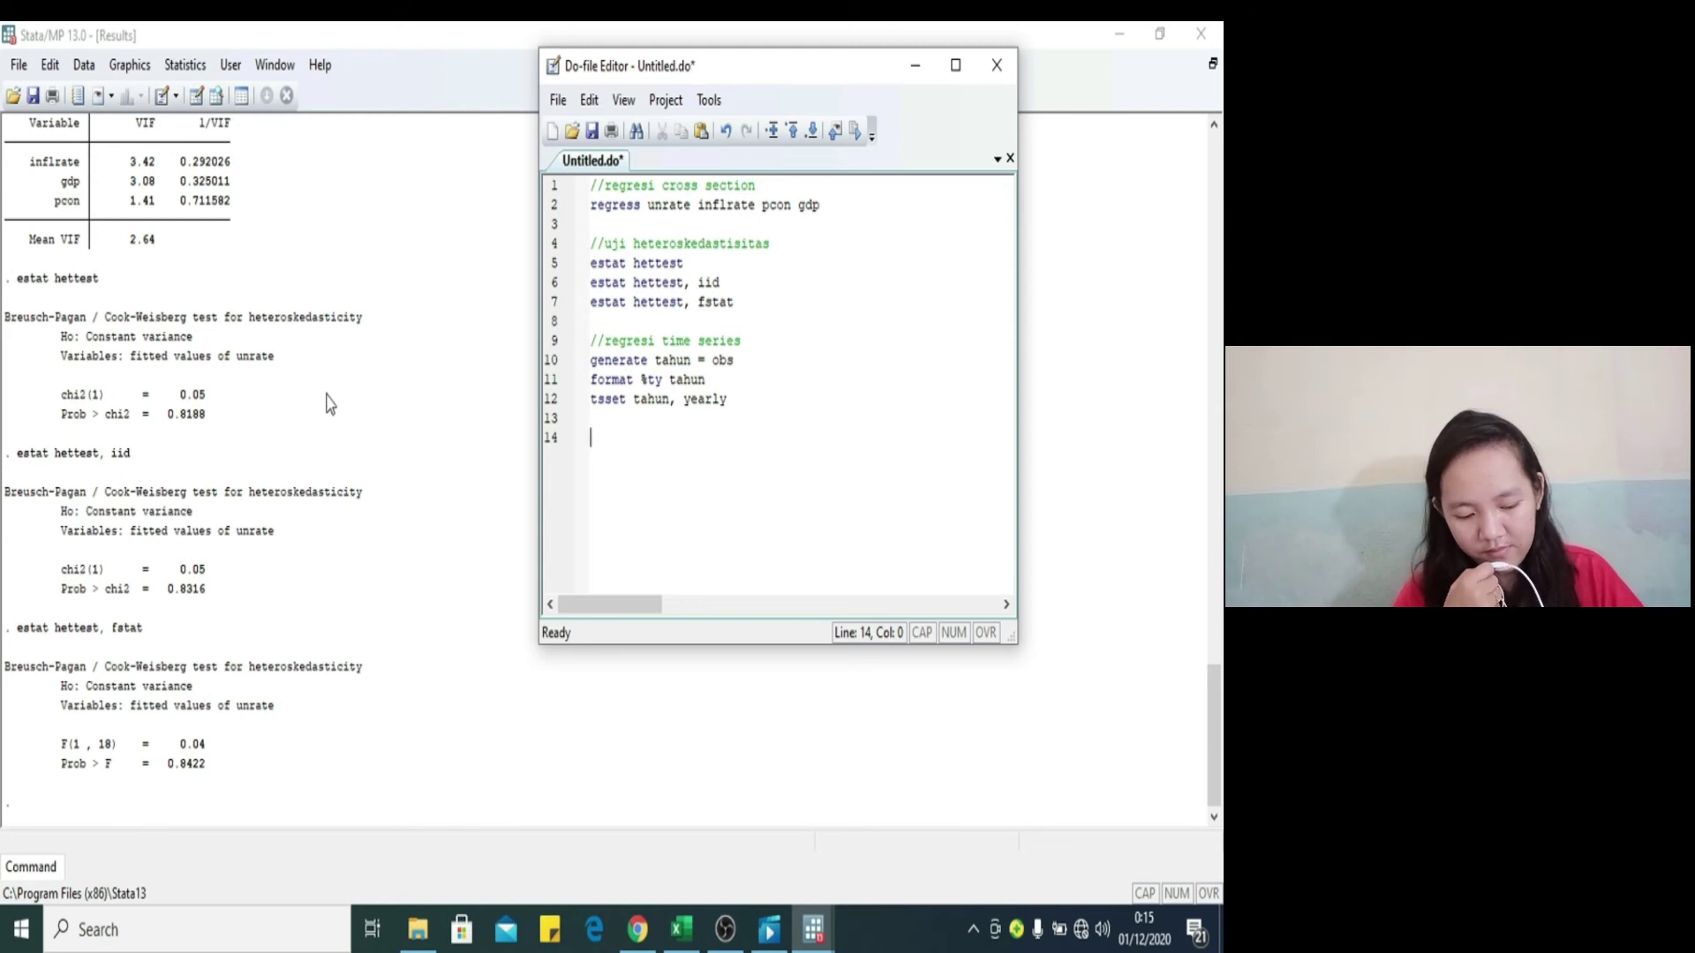
pyautogui.moveTo(1214, 702); pyautogui.dragTo(1210, 582)
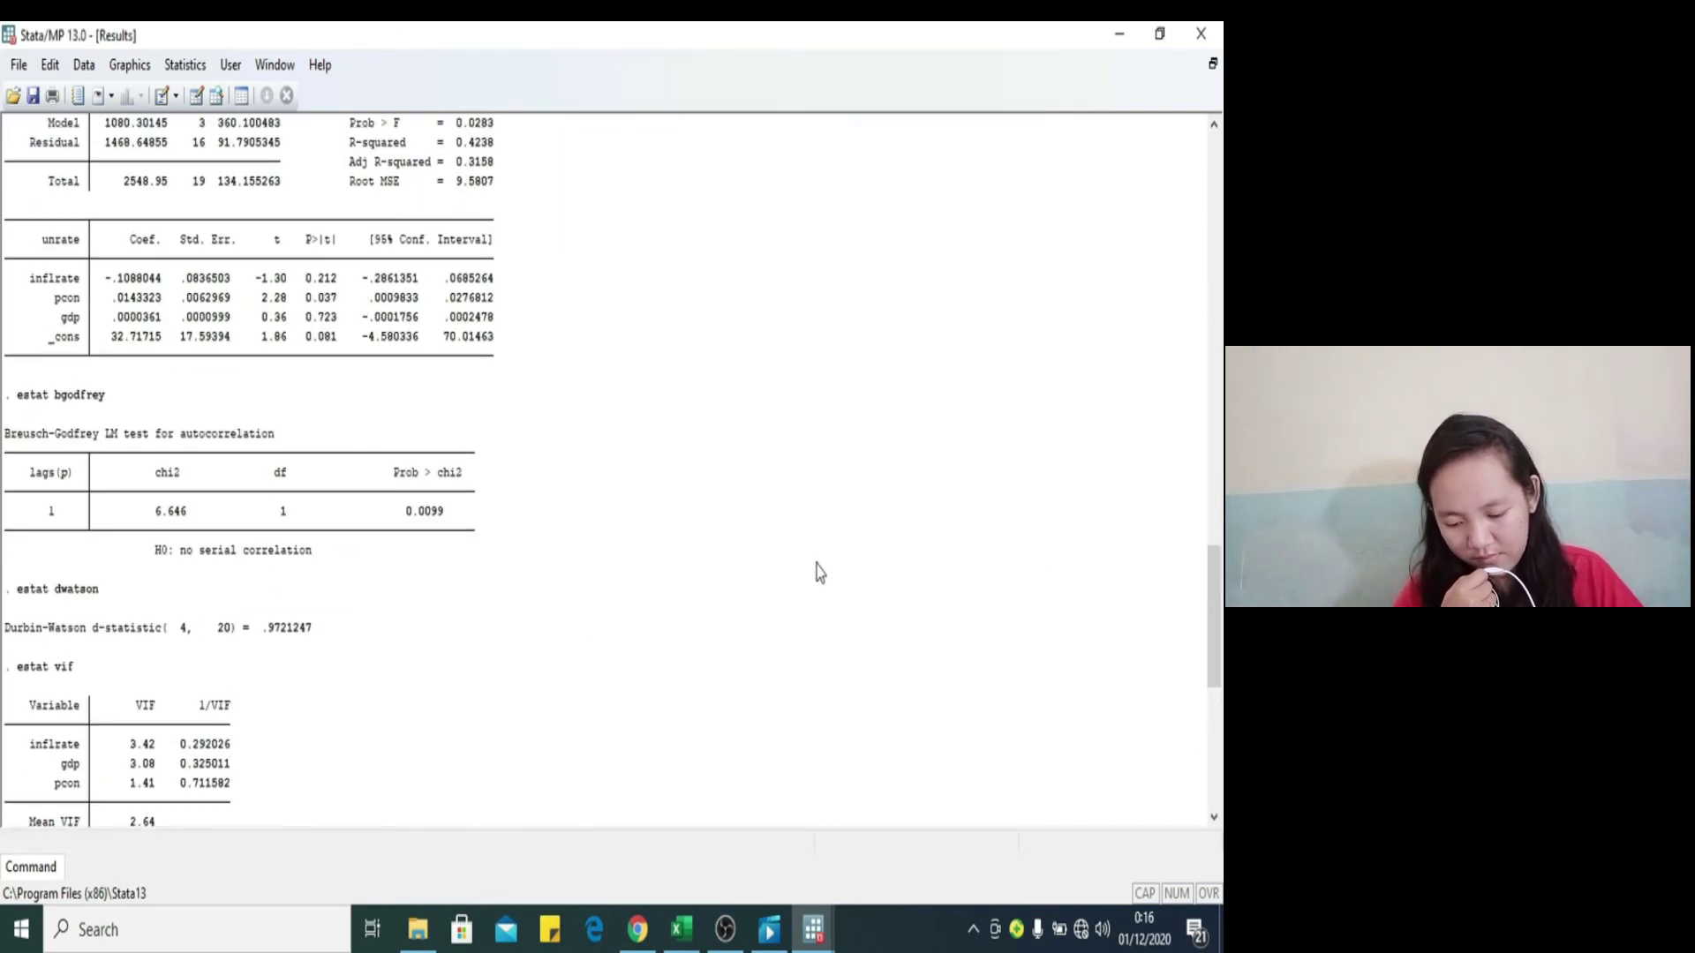
pyautogui.moveTo(10, 590); pyautogui.dragTo(95, 593)
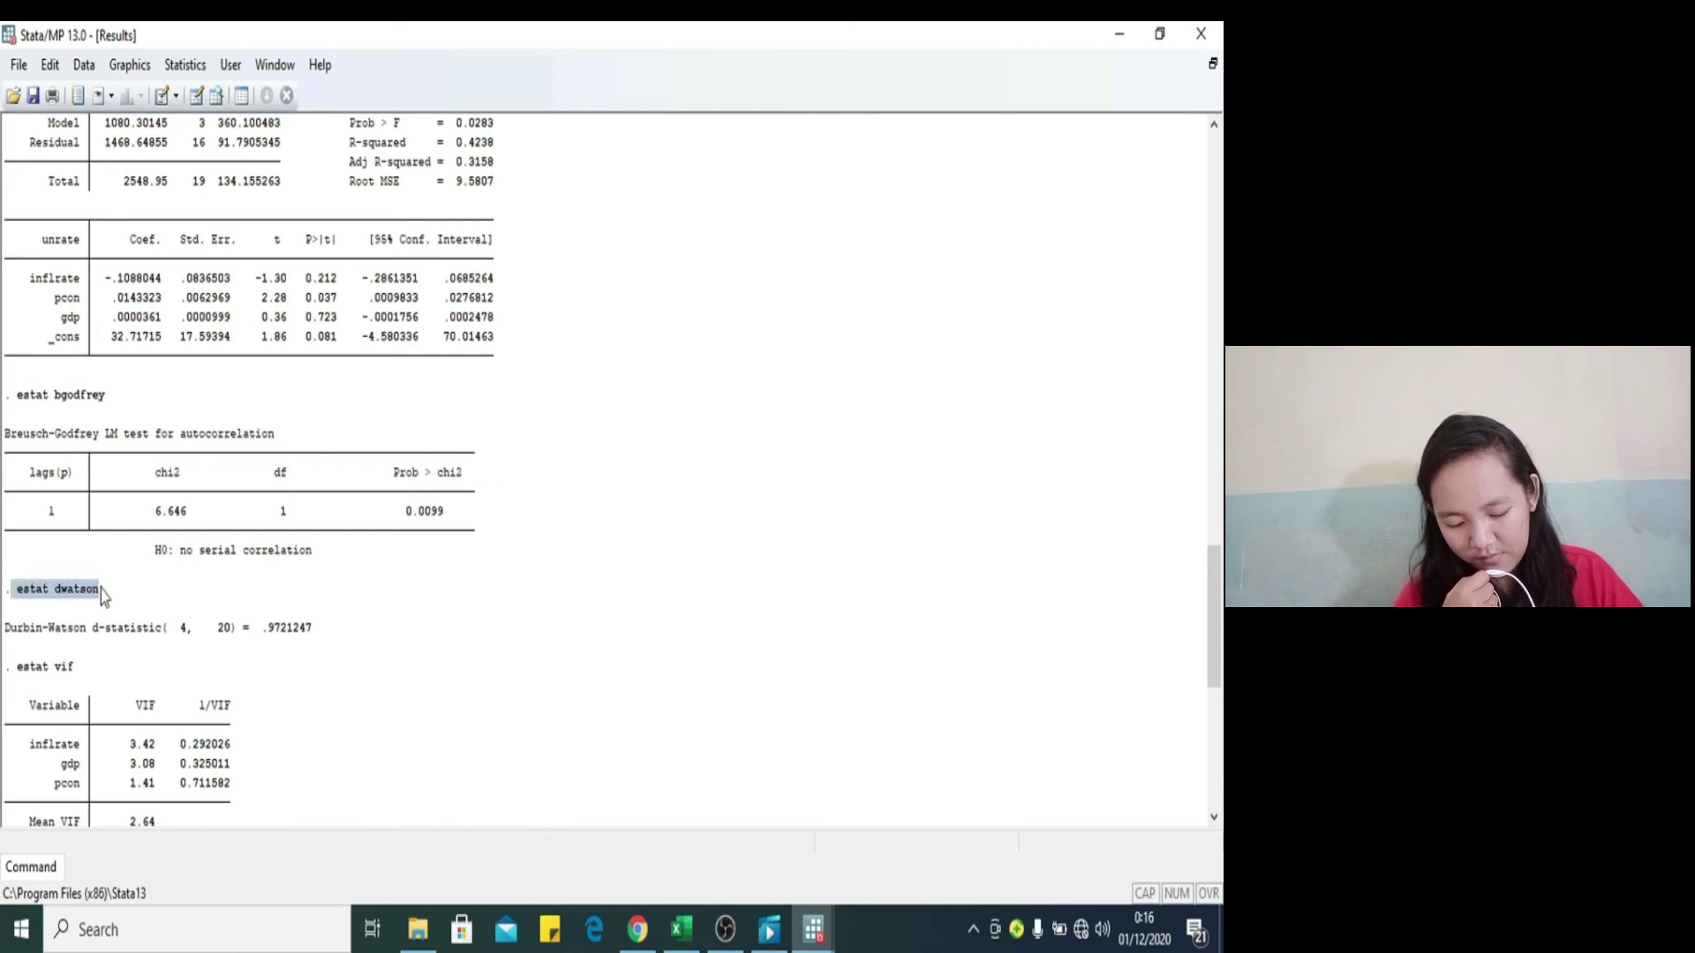
pyautogui.moveTo(824, 930)
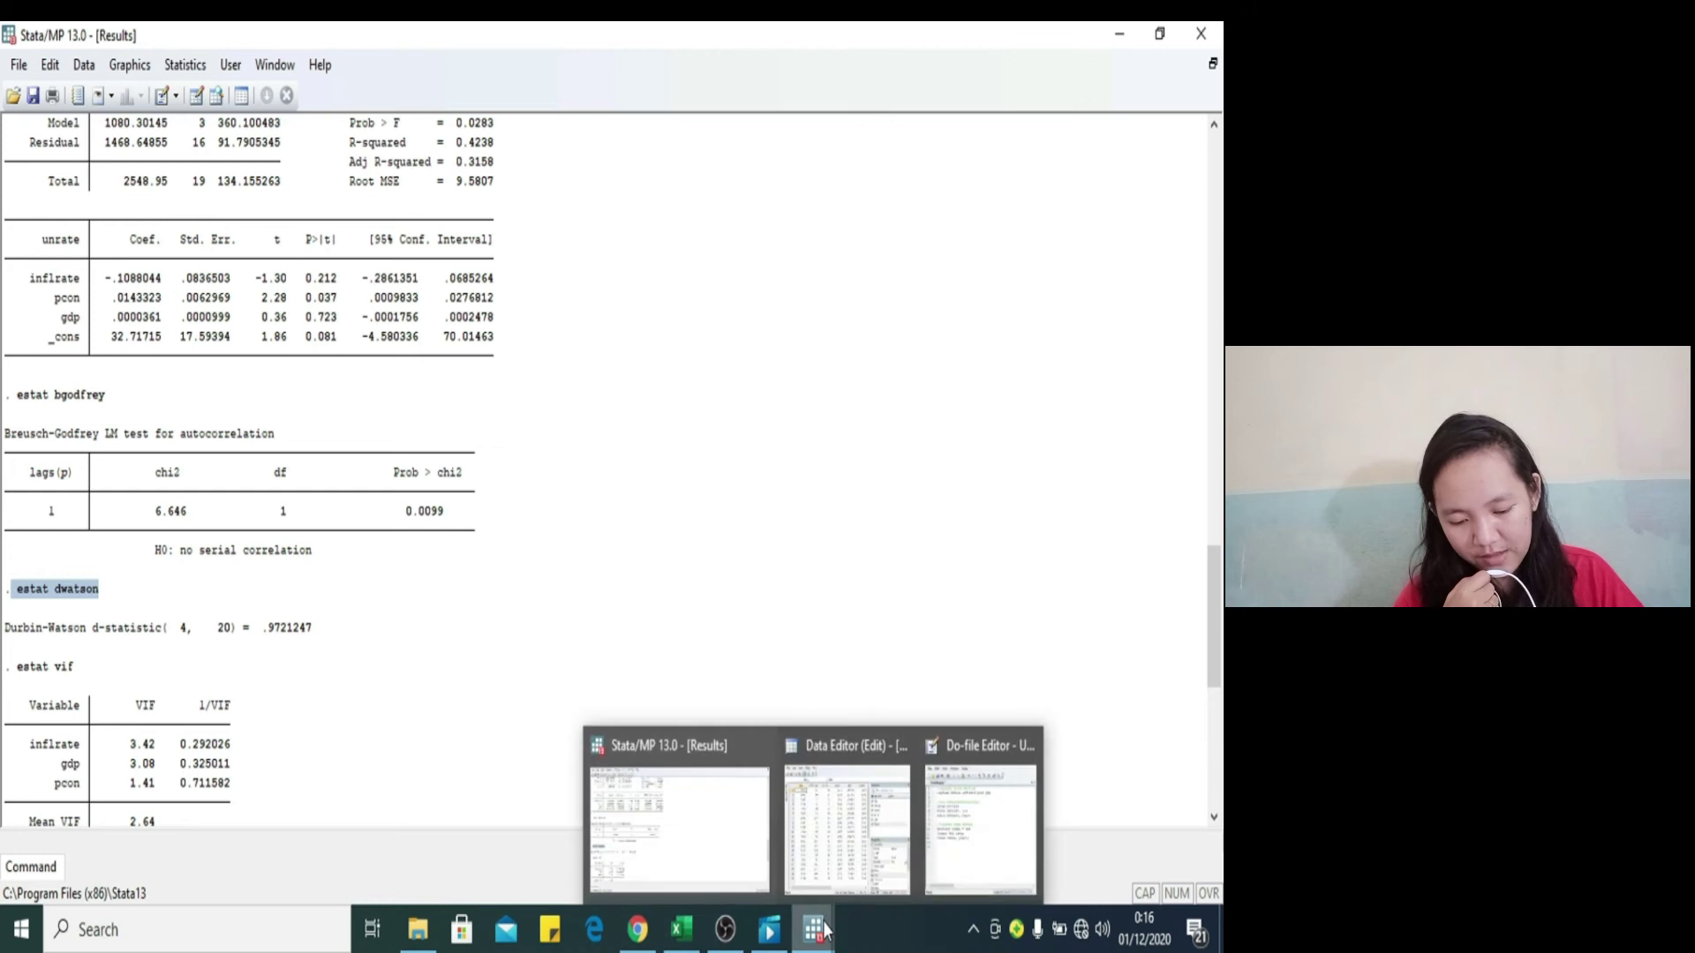
pyautogui.click(980, 817)
pyautogui.write('estat dwatson')
pyautogui.click(604, 441)
pyautogui.press('BackSpace')
pyautogui.click(692, 442)
pyautogui.press('Return')
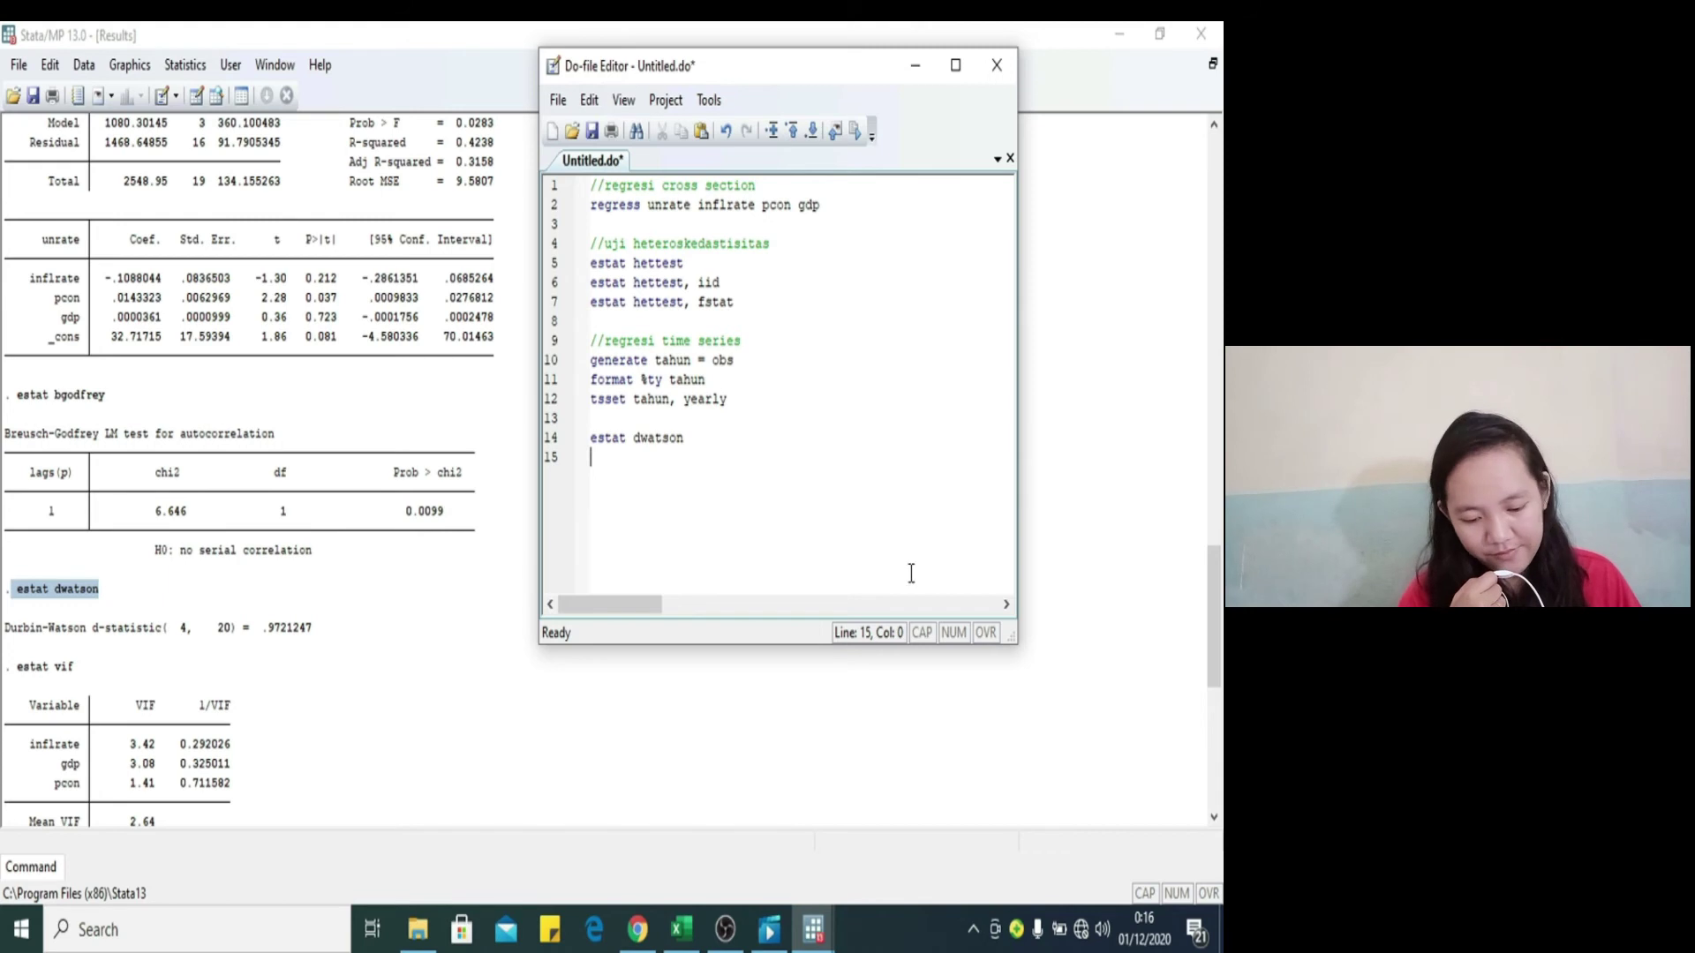
# Step: Copy the estat hettest command from the results into line 15 of the do-file, without a leading space, and start a new line
pyautogui.click(1220, 627)
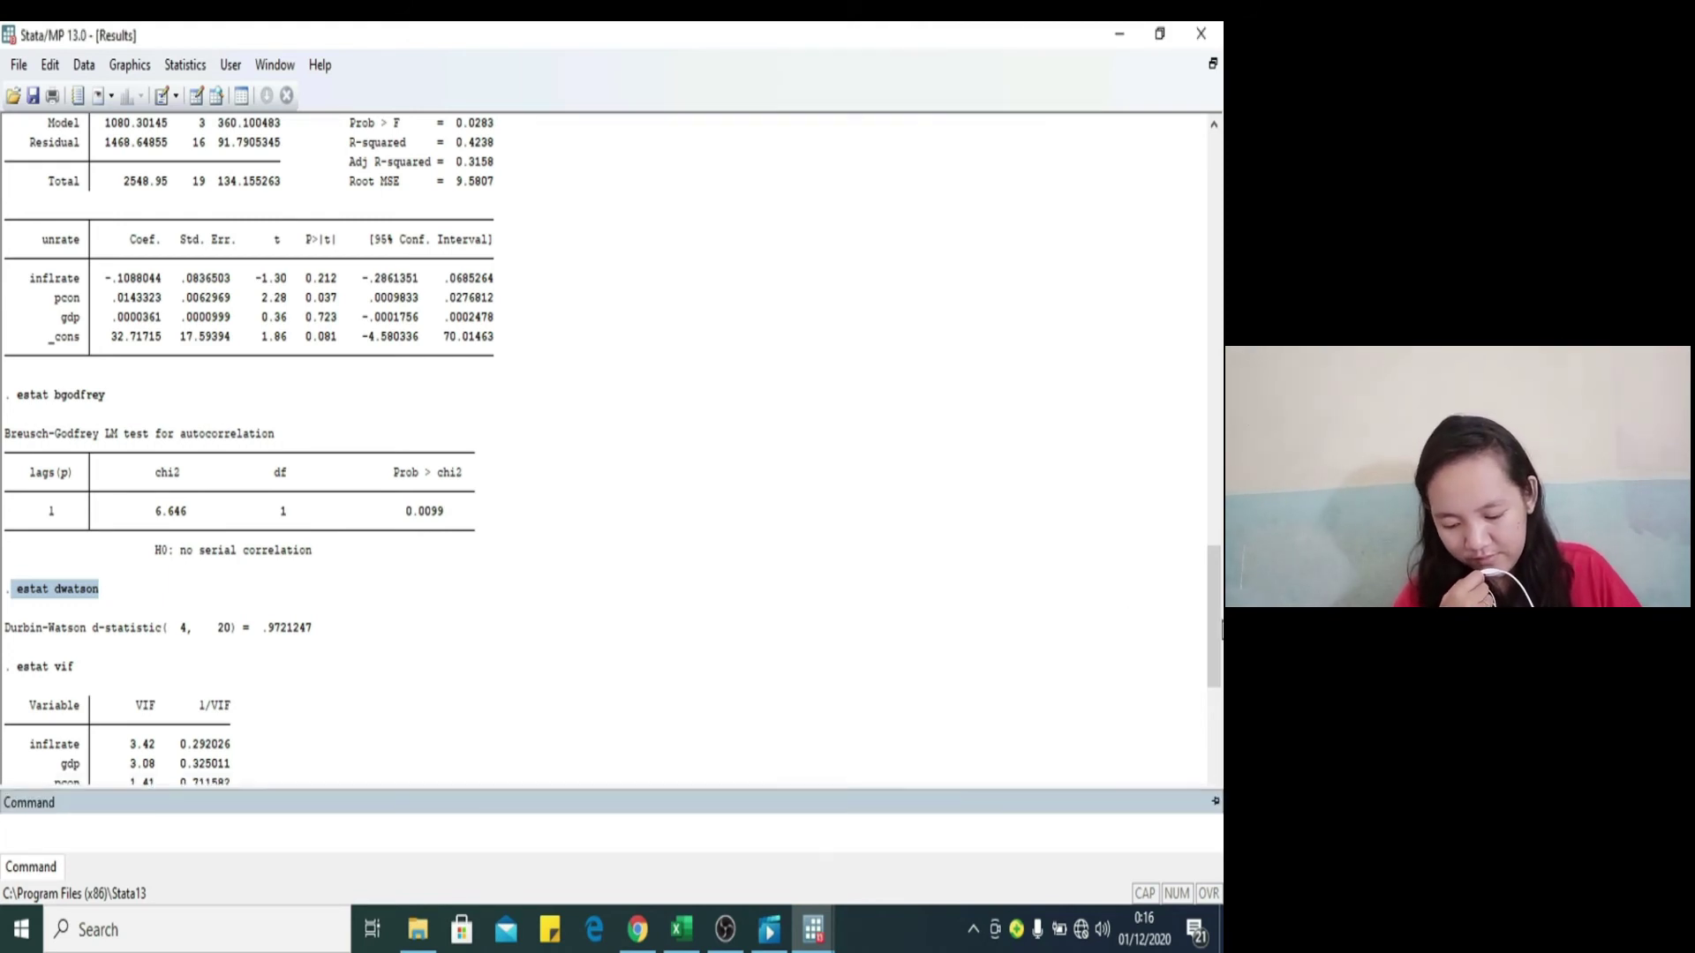
pyautogui.moveTo(1220, 603); pyautogui.dragTo(1217, 687)
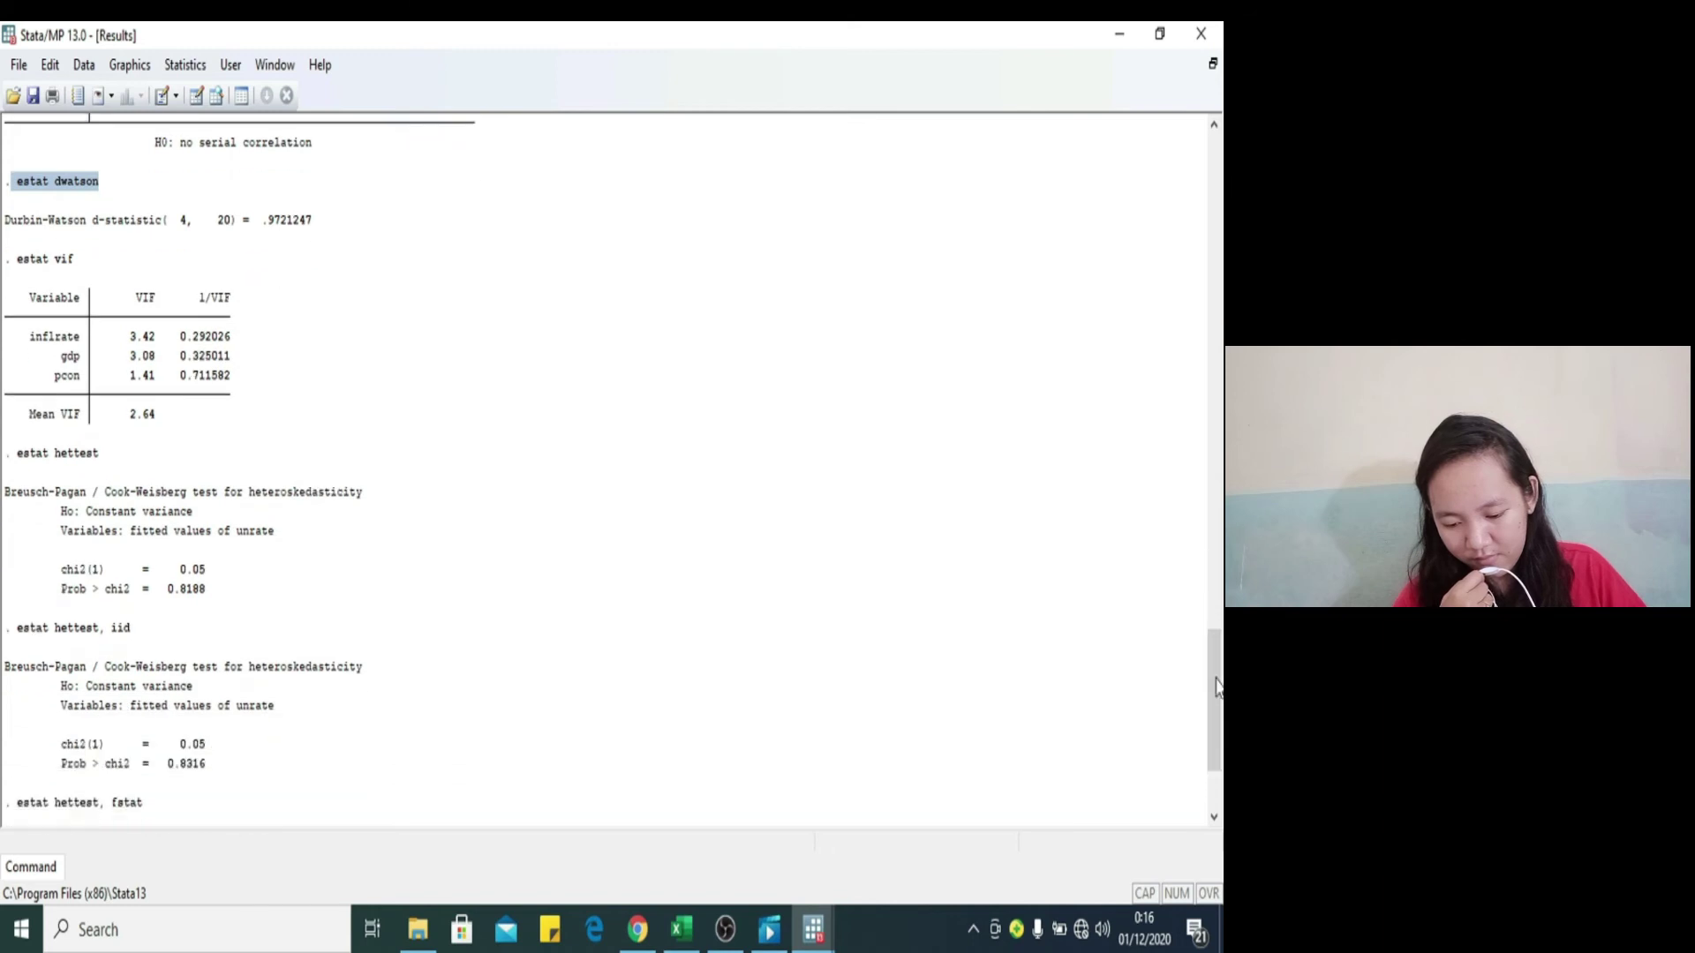
pyautogui.moveTo(13, 454); pyautogui.dragTo(104, 463)
pyautogui.hotkey('ctrl', 'c')
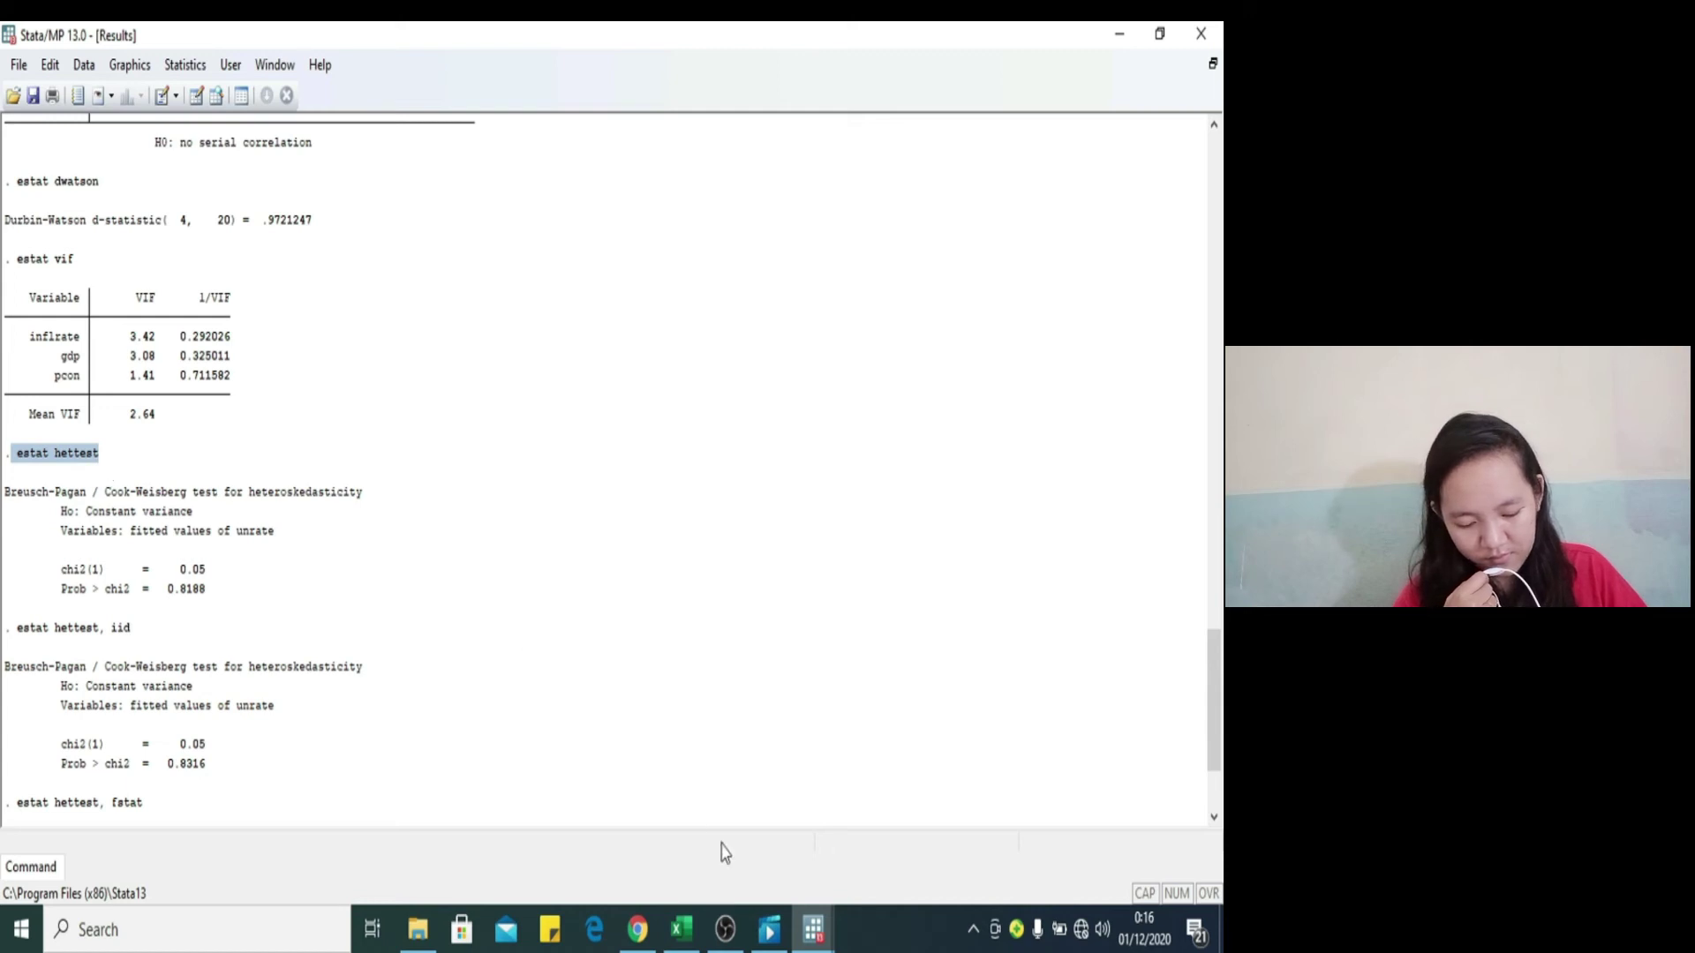
pyautogui.moveTo(821, 935)
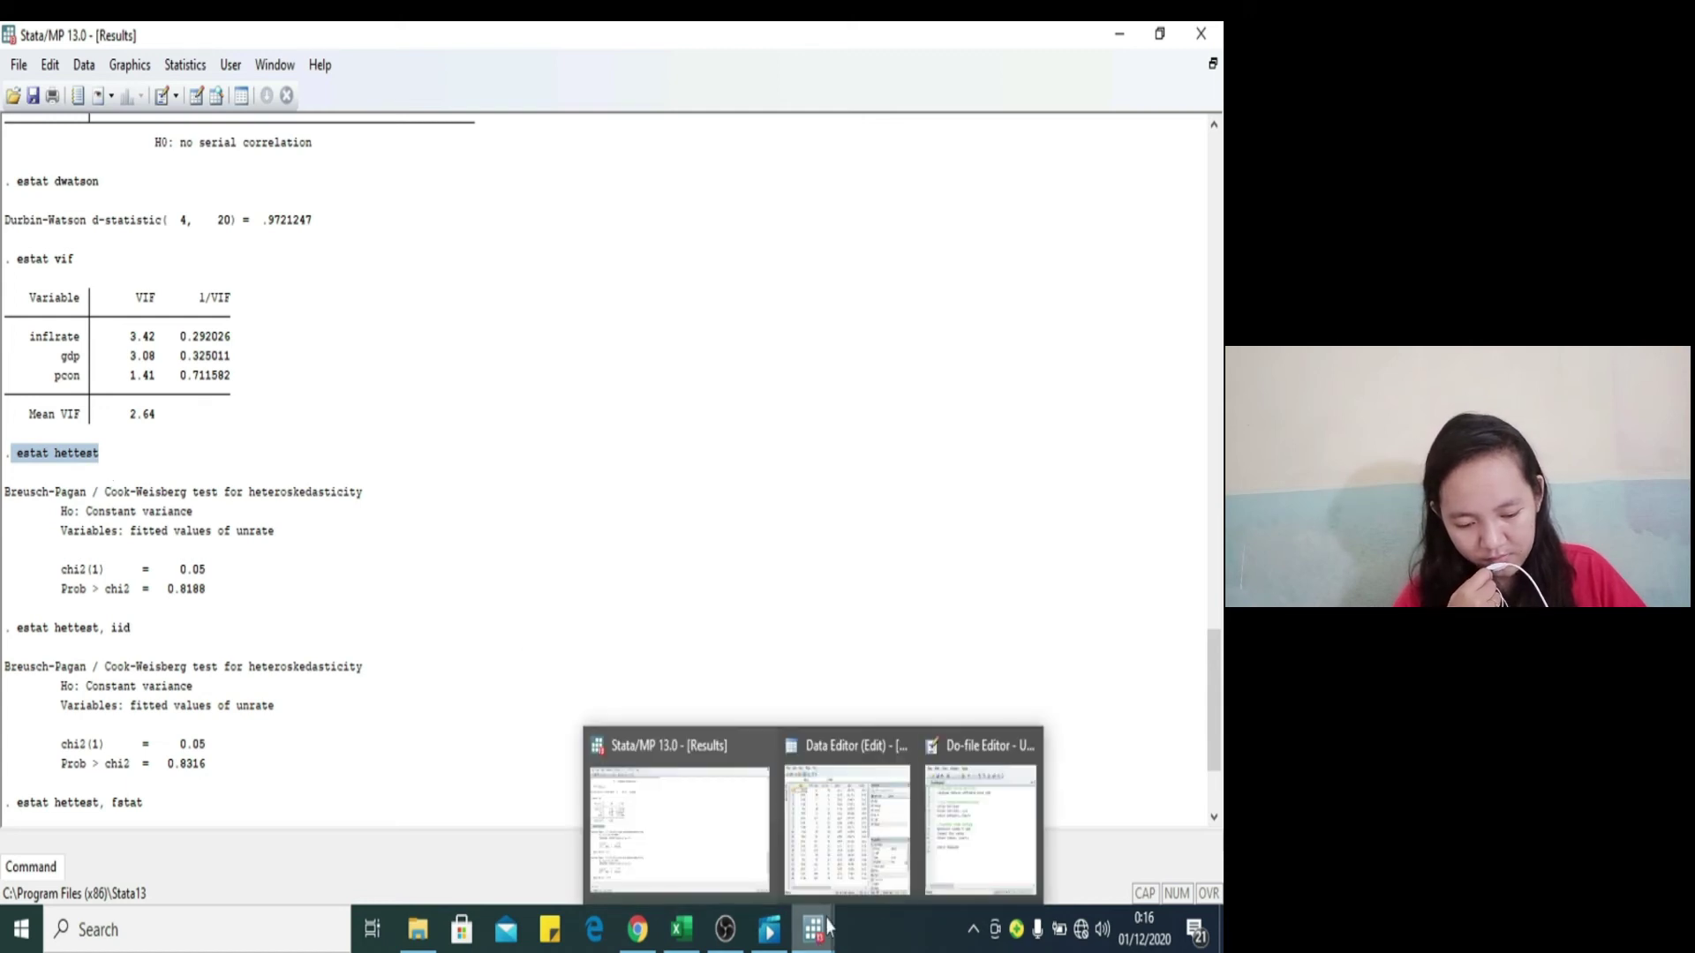
pyautogui.click(977, 808)
pyautogui.hotkey('ctrl', 'v')
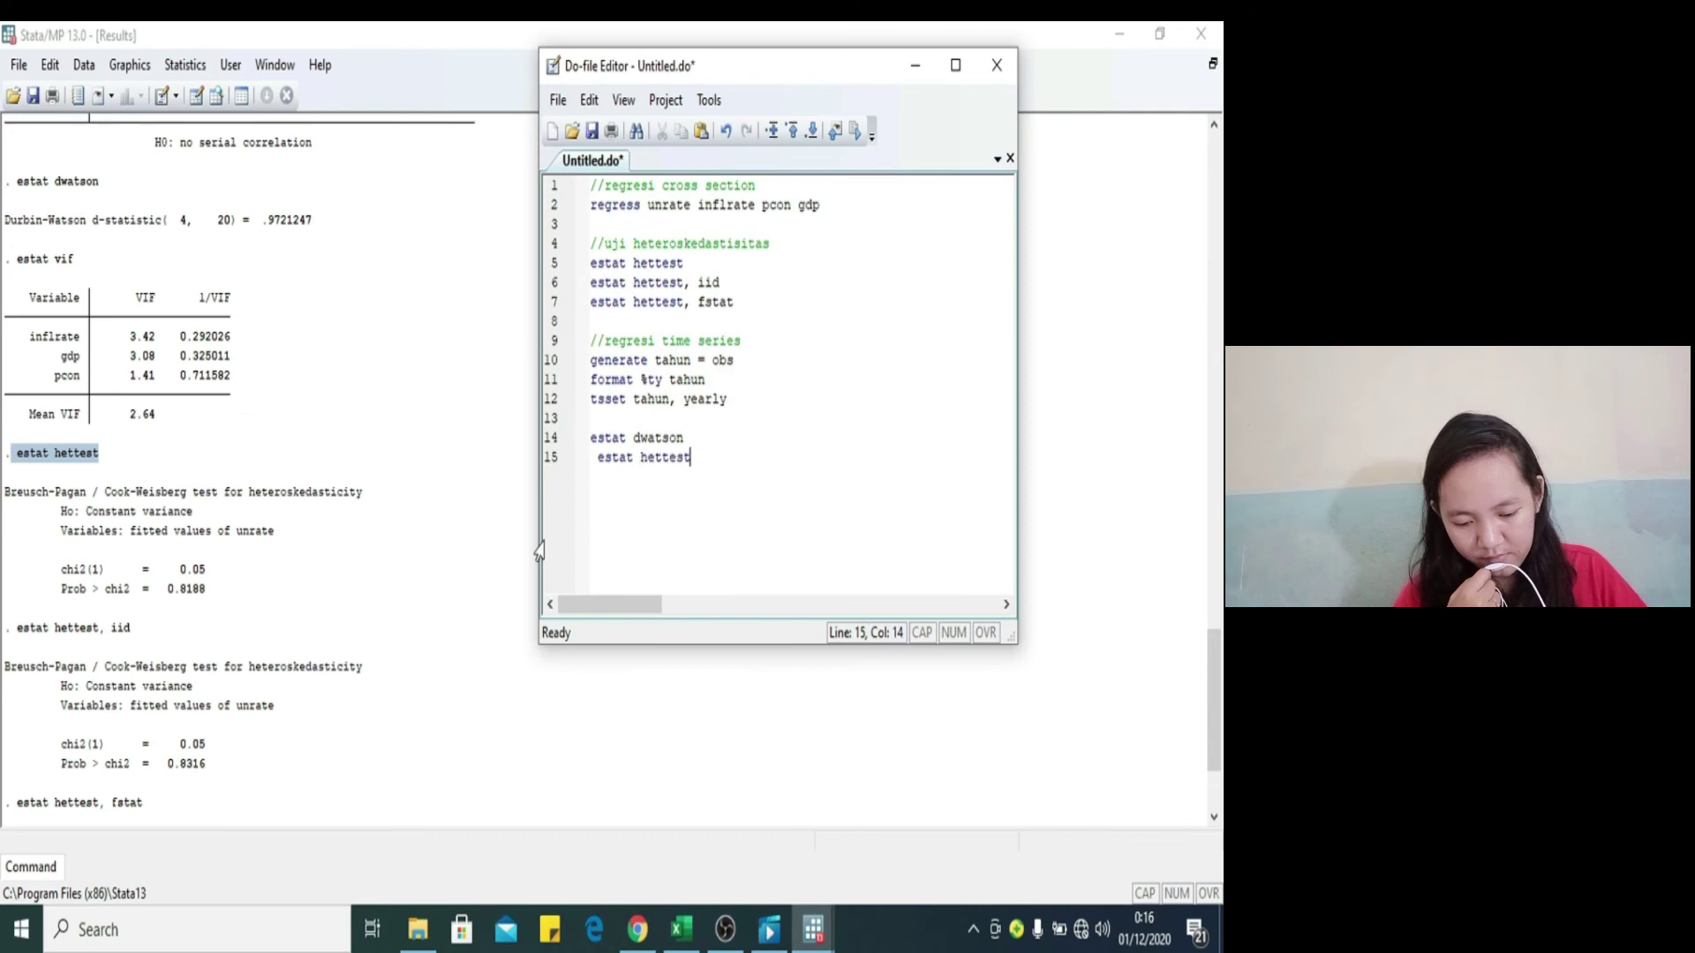
pyautogui.click(601, 460)
pyautogui.press('BackSpace')
pyautogui.click(703, 463)
pyautogui.press('Return')
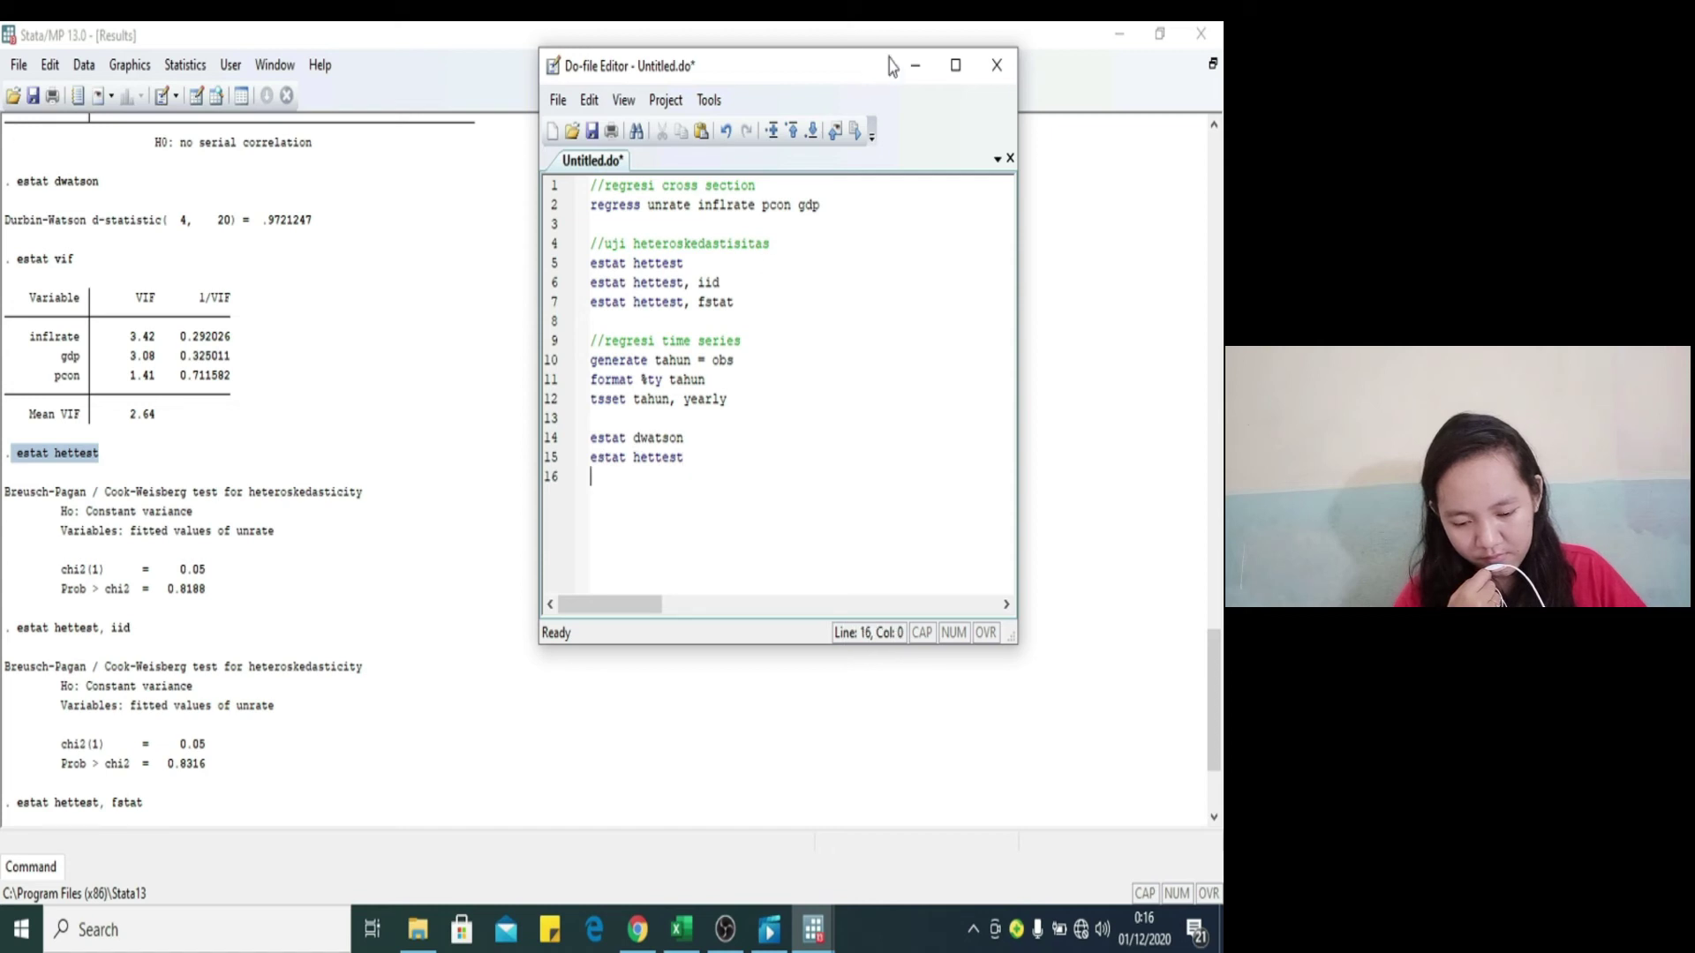
# Step: Copy the estat hettest, iid command from the results into line 16 of the do-file
pyautogui.click(915, 64)
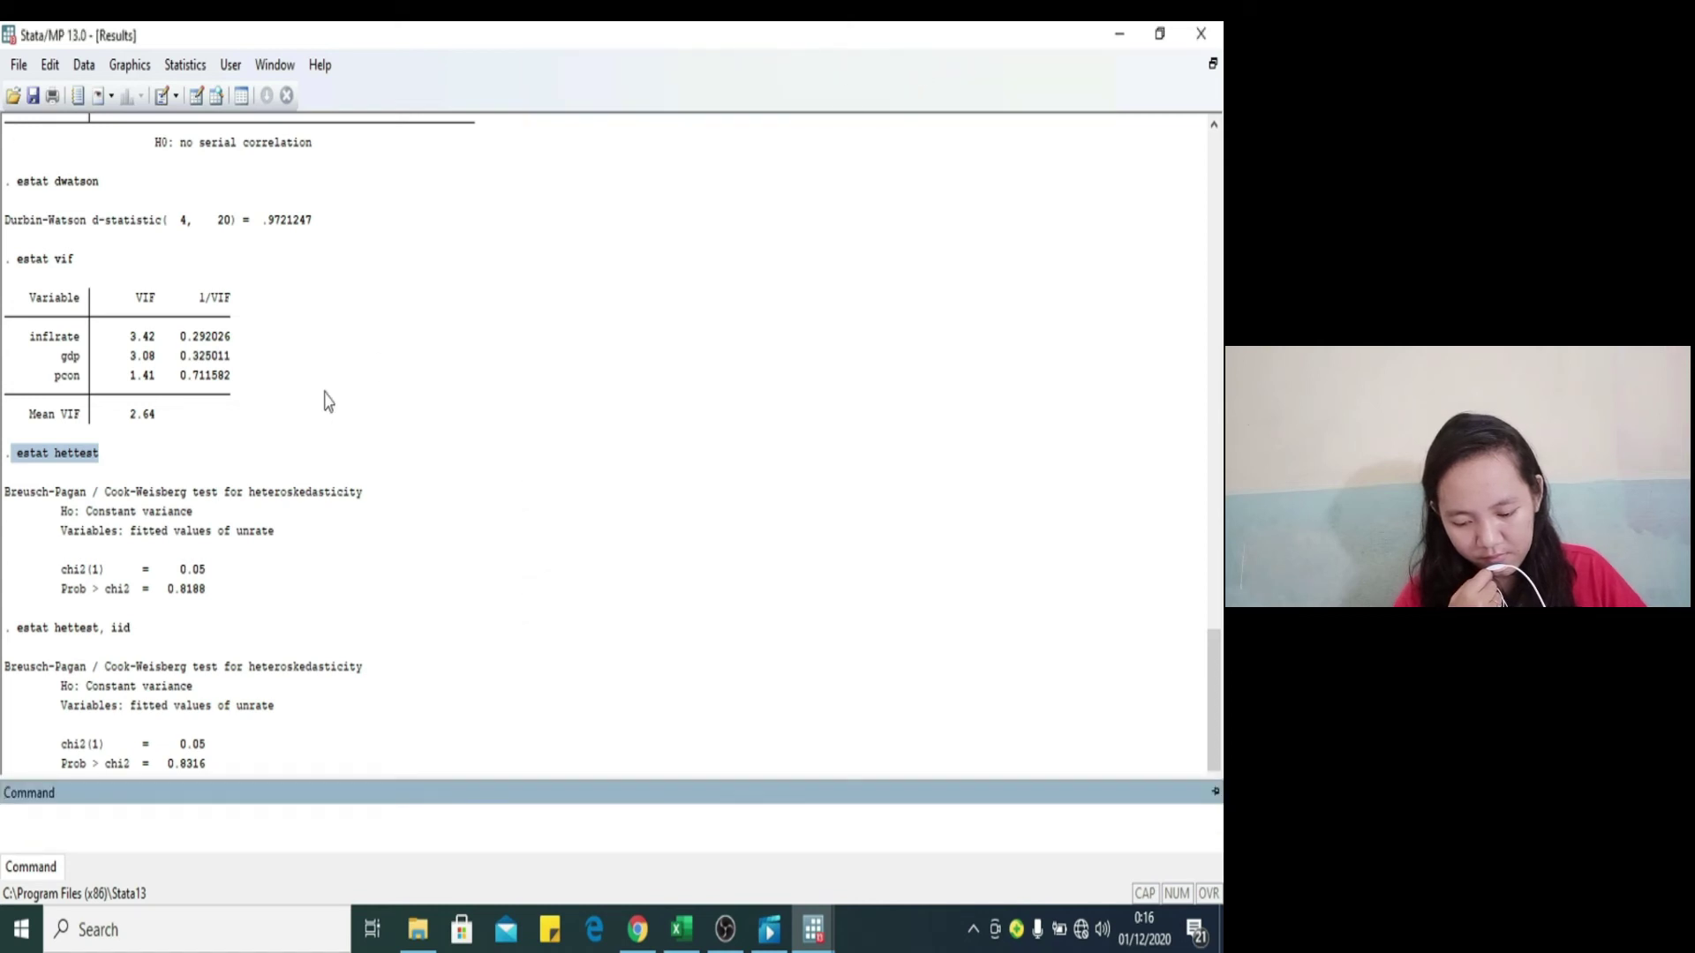
pyautogui.click(24, 632)
pyautogui.moveTo(39, 637); pyautogui.dragTo(132, 637)
pyautogui.hotkey('ctrl', 'c')
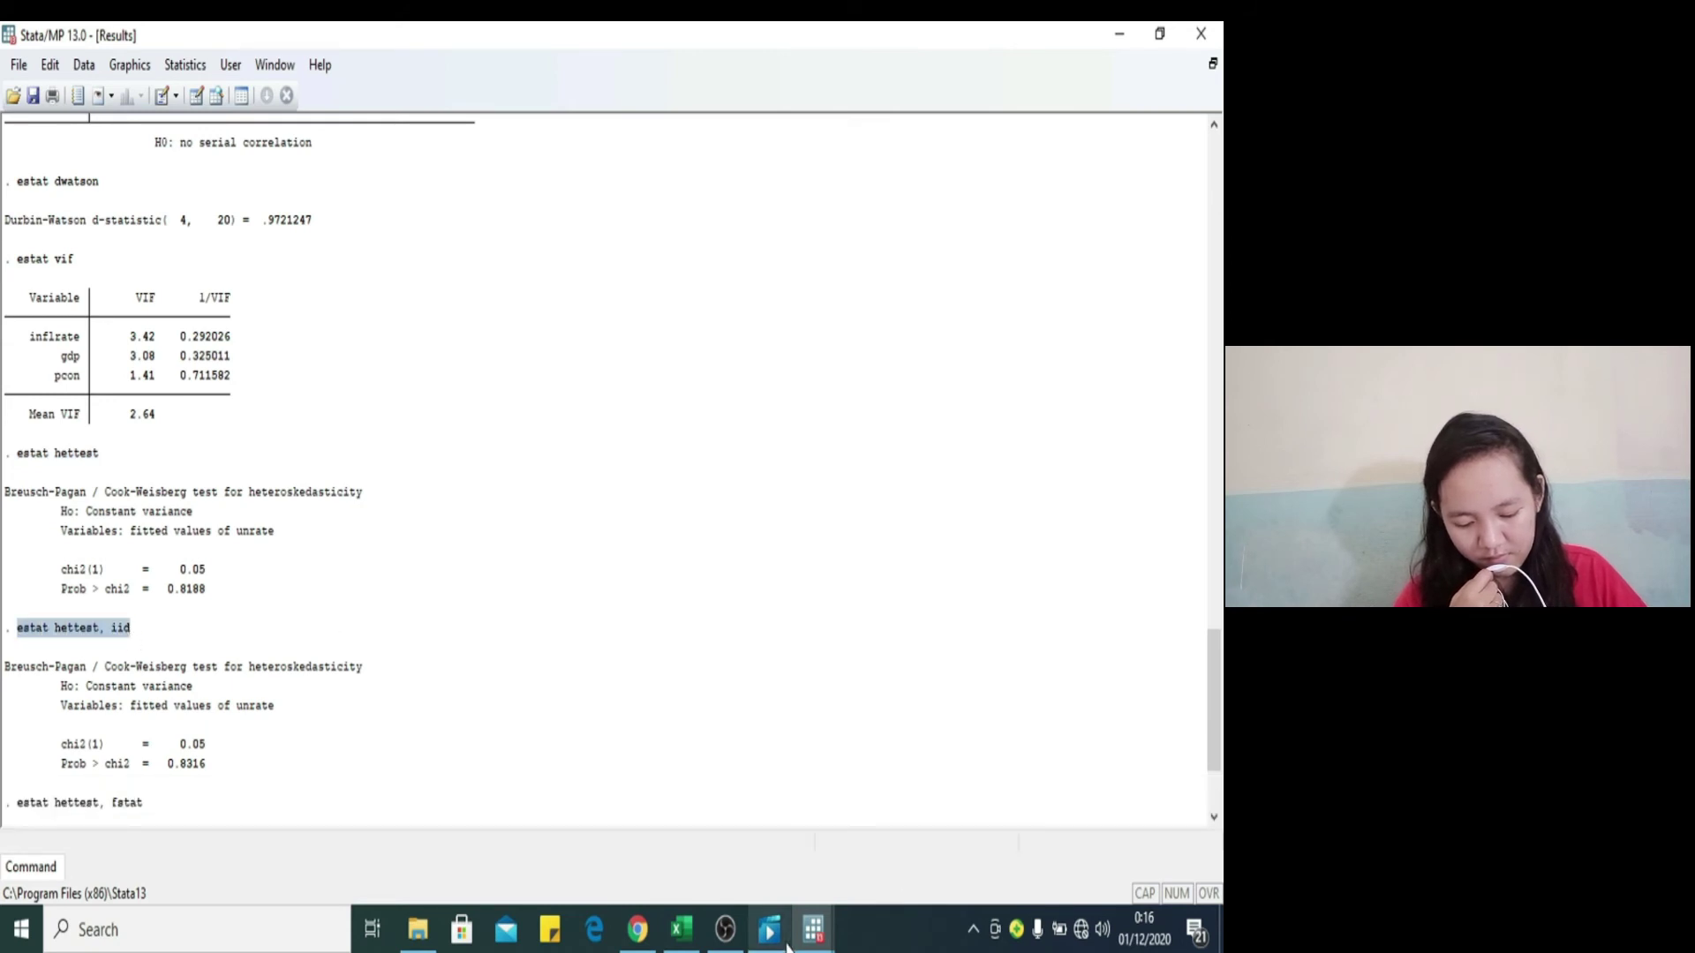
pyautogui.click(812, 934)
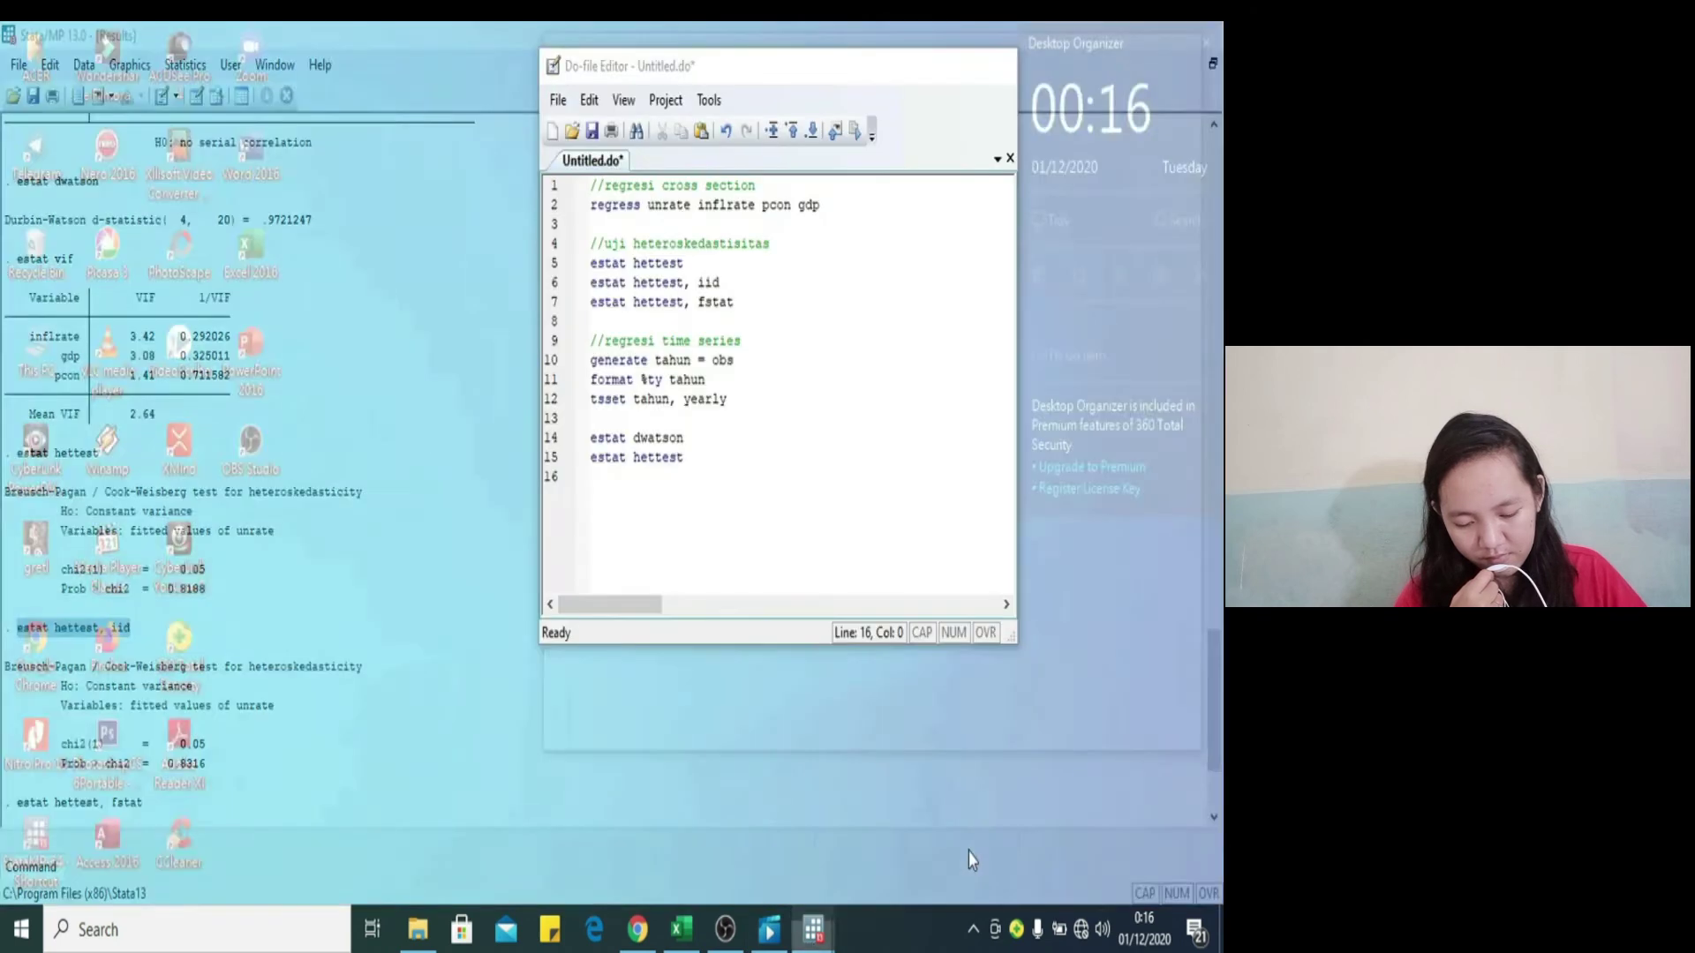
pyautogui.click(967, 854)
pyautogui.hotkey('ctrl', 'v')
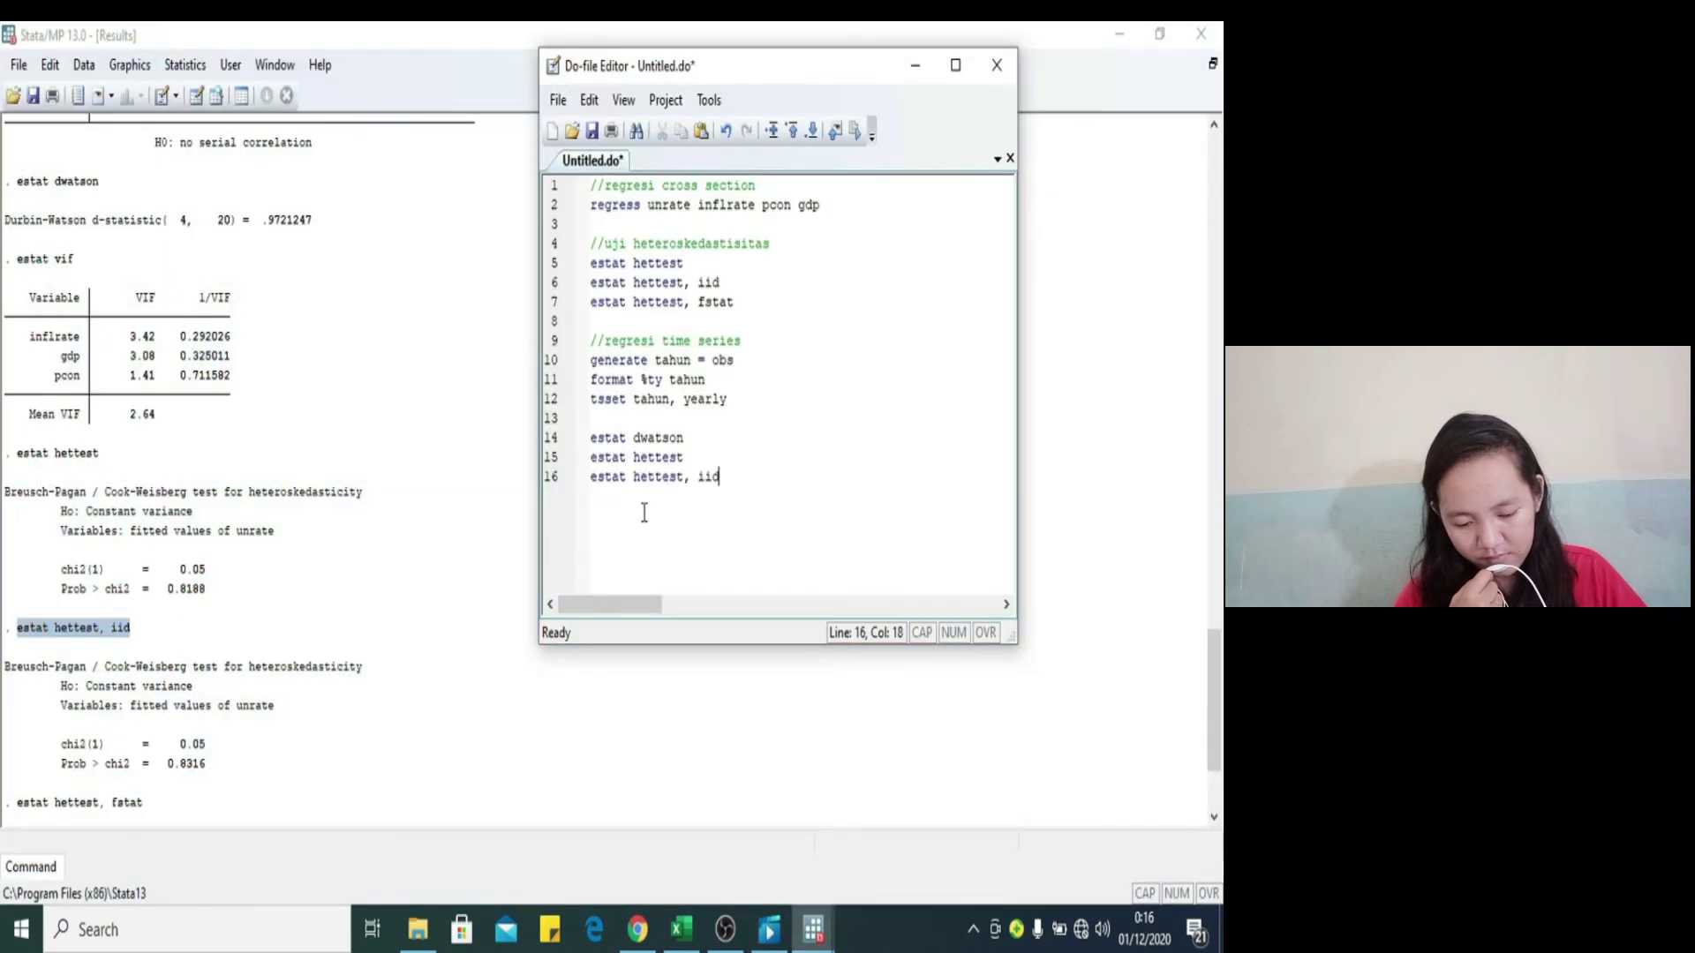
# Step: Copy the estat hettest, fstat command from the results into line 17 of the do-file and start a comment on line 19
pyautogui.press('Return')
pyautogui.moveTo(17, 803); pyautogui.dragTo(101, 658)
pyautogui.hotkey('ctrl', 'c')
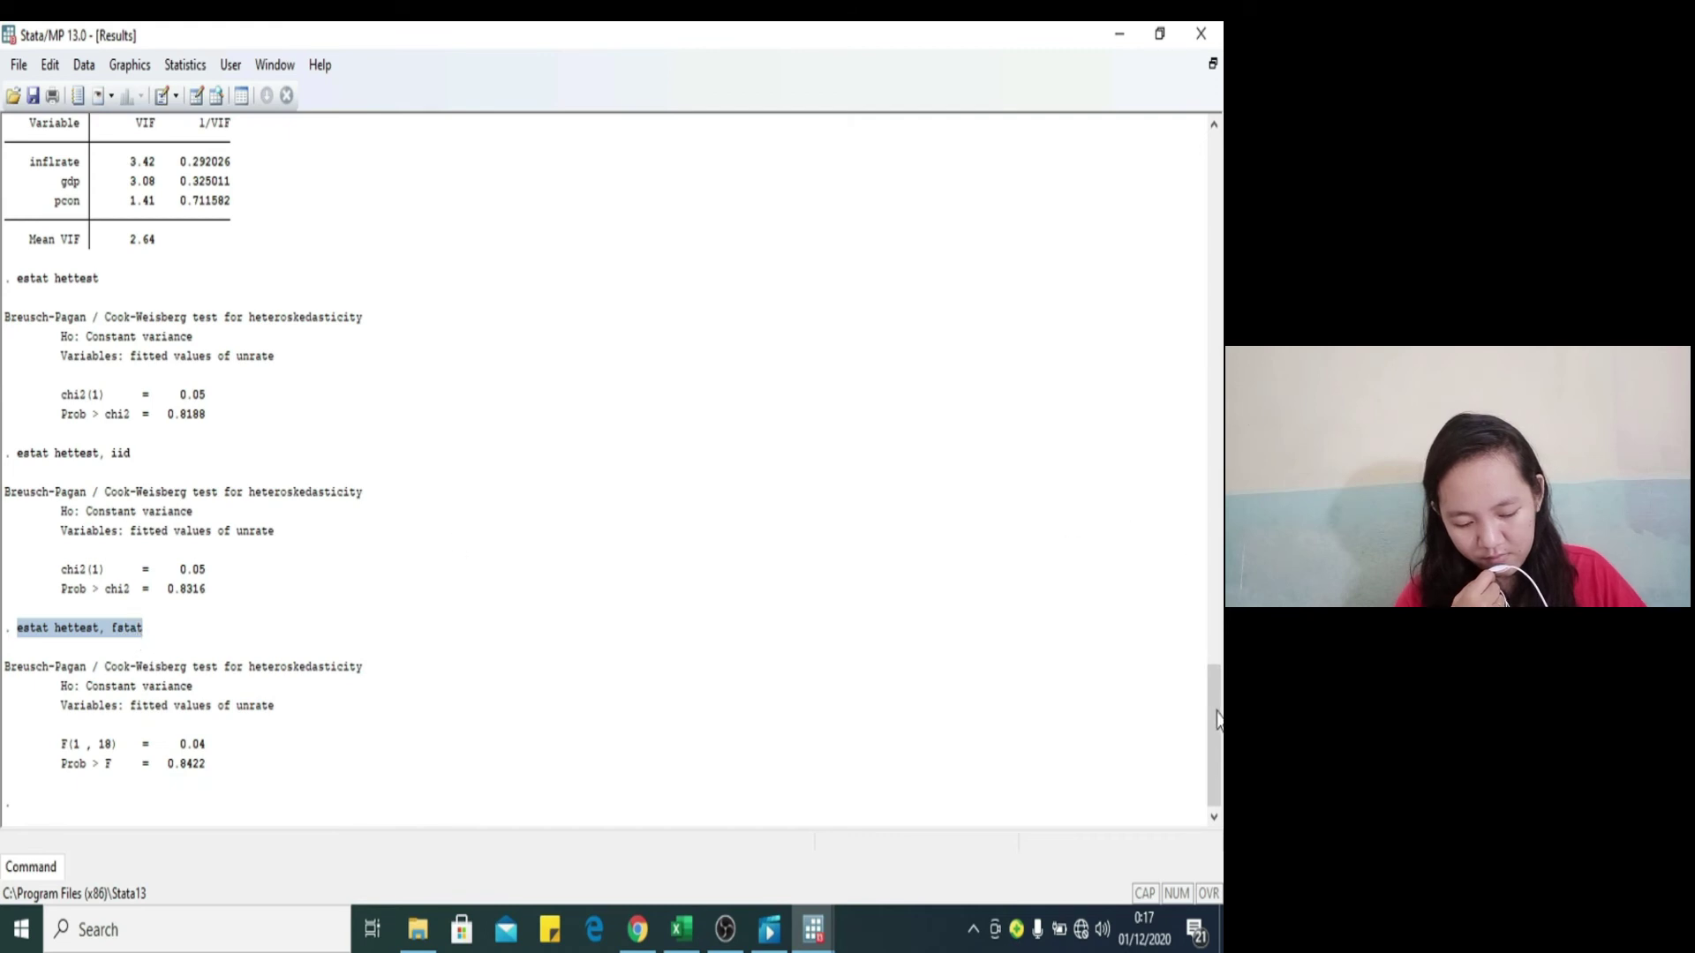
pyautogui.moveTo(817, 943)
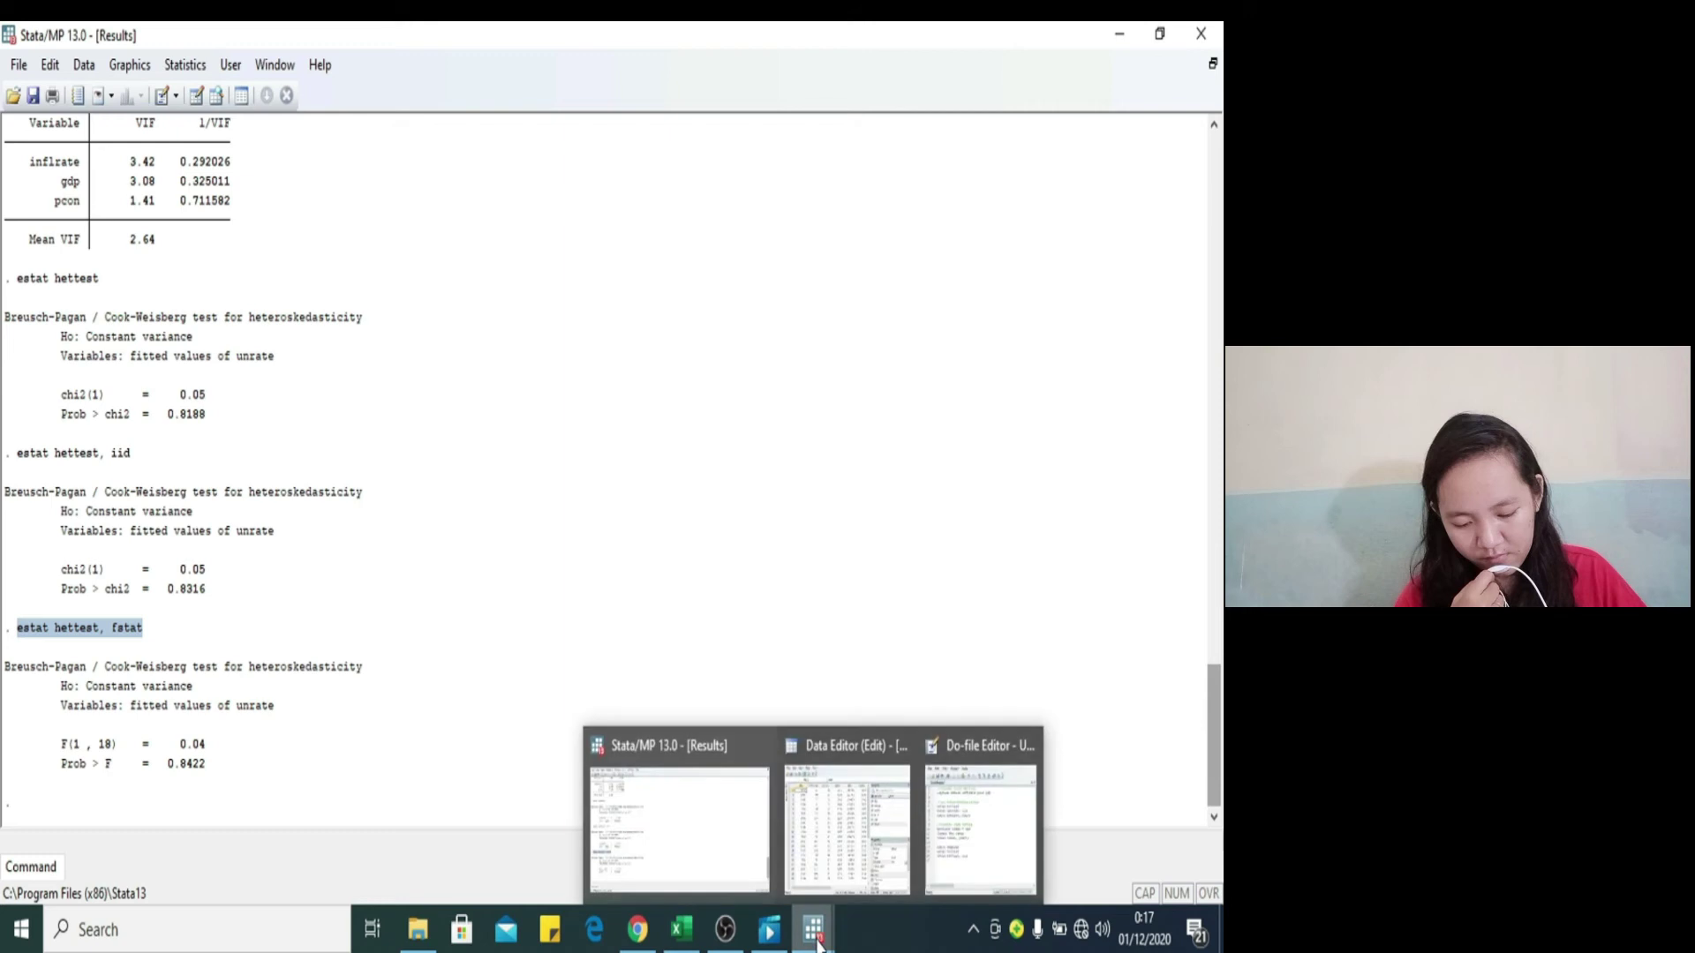
pyautogui.click(942, 843)
pyautogui.hotkey('ctrl', 'v')
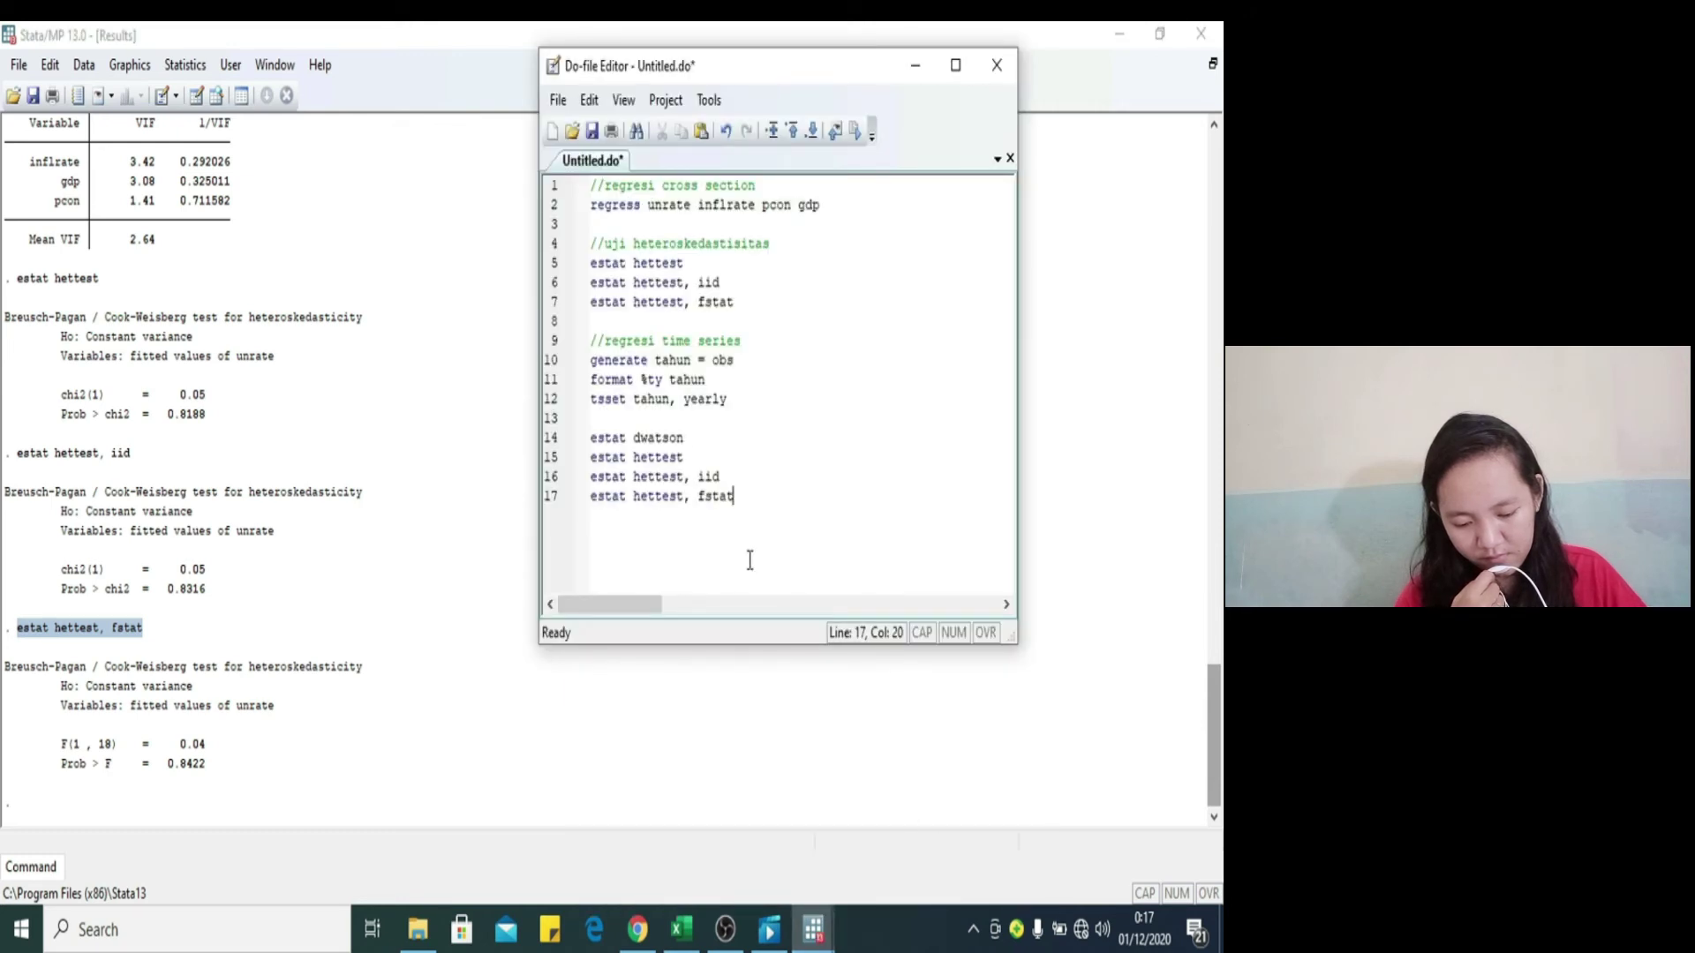
pyautogui.press('Return')
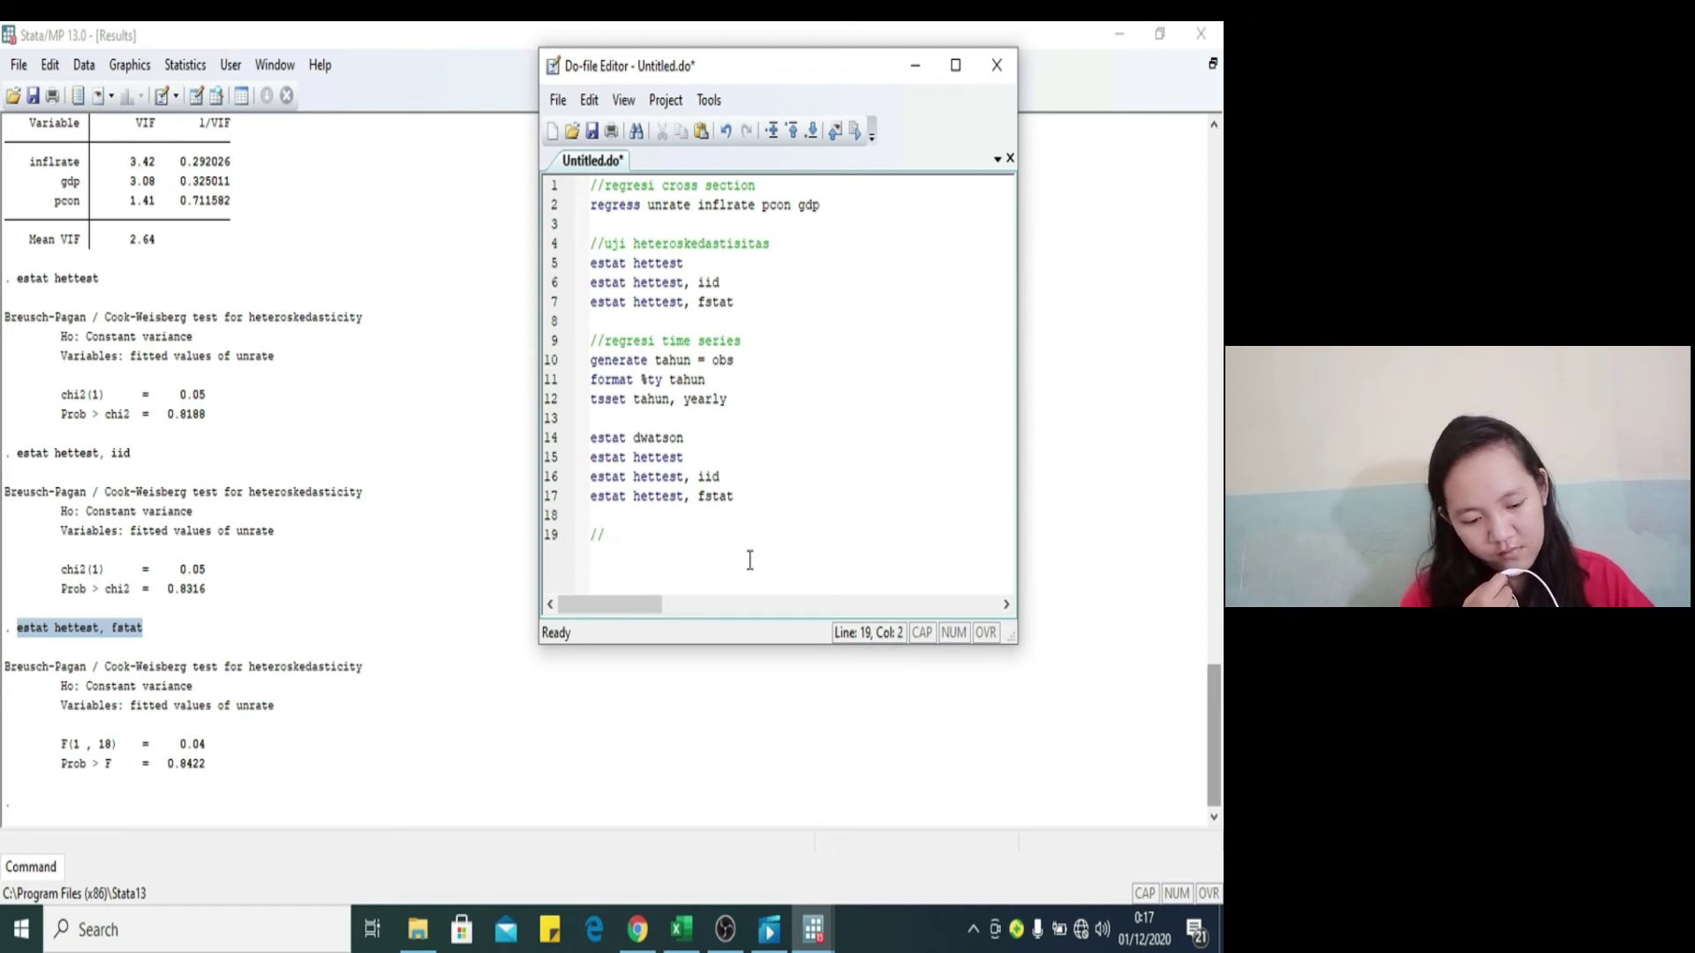
pyautogui.click(910, 64)
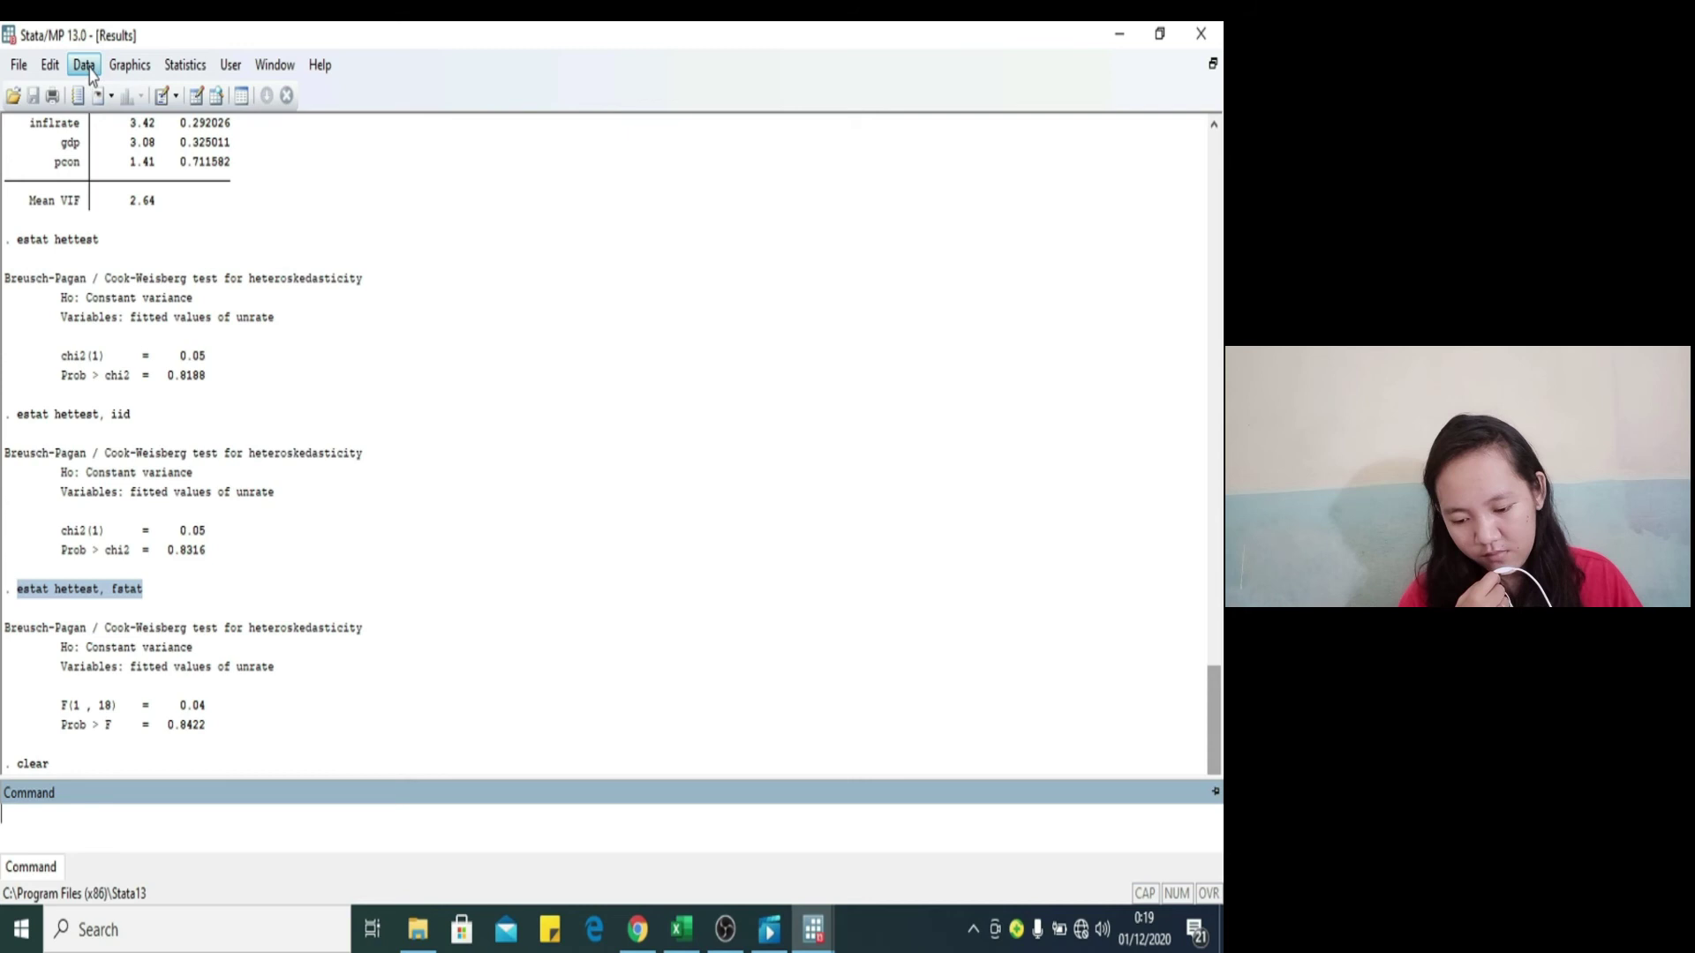
# Step: Open the Data Editor in edit mode
pyautogui.click(84, 64)
pyautogui.moveTo(220, 126)
pyautogui.click(279, 128)
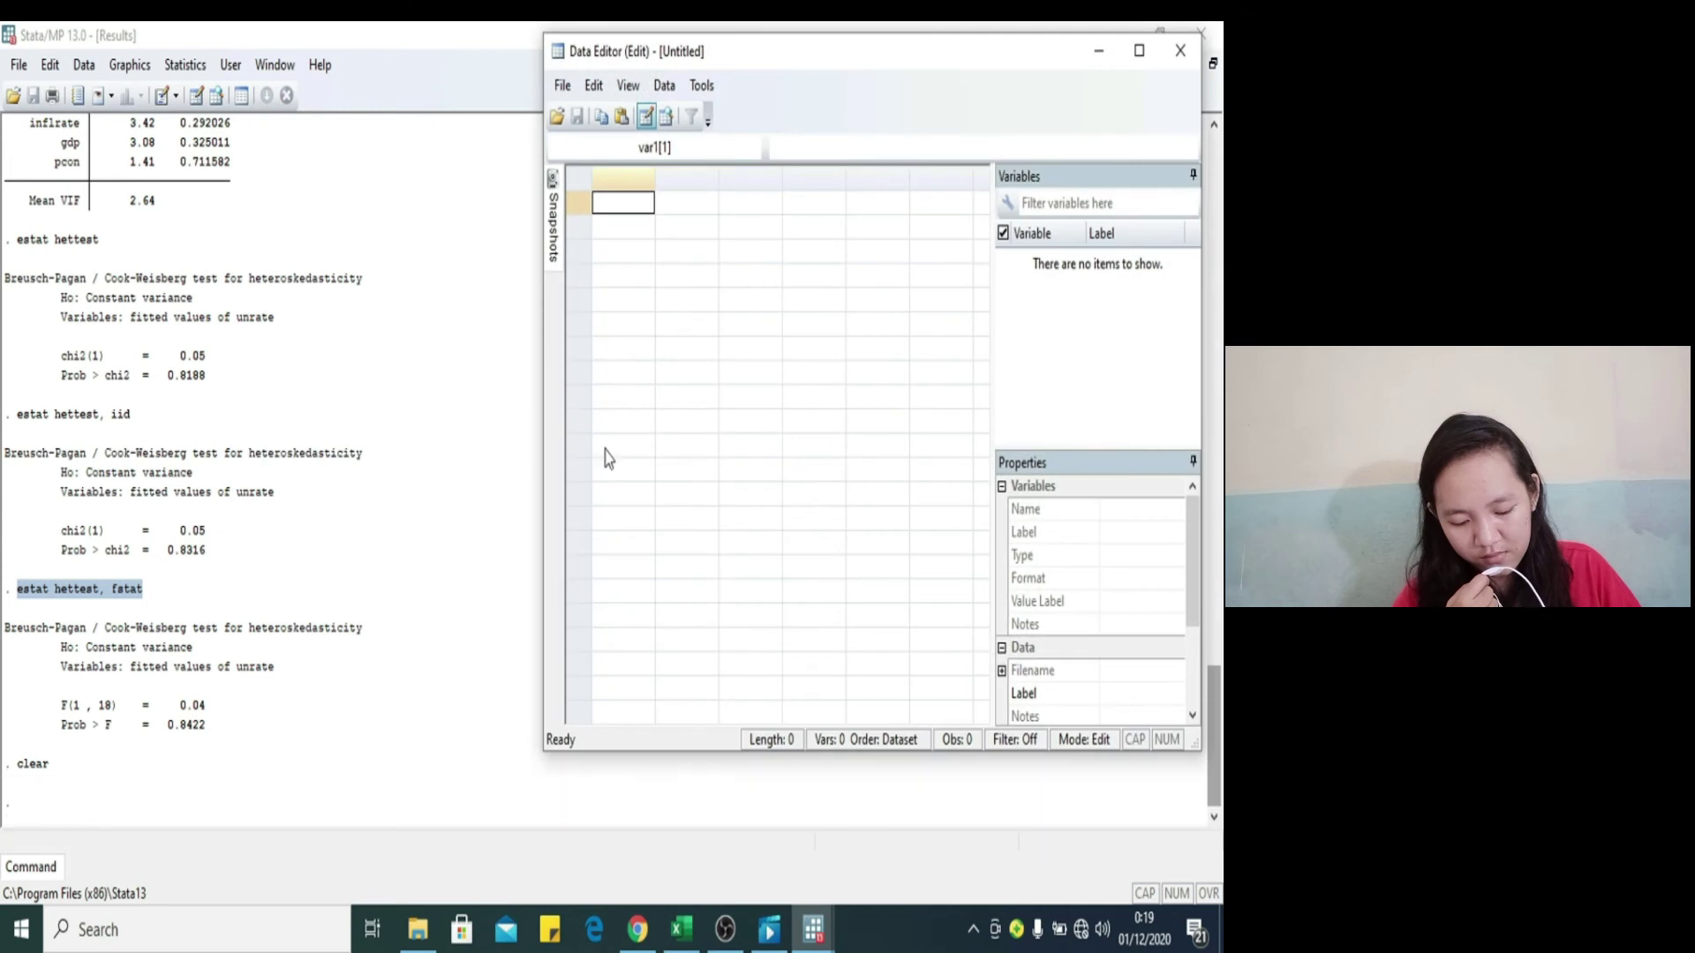
# Step: Switch to the Excel workbook and copy the panel data table with the COUNTRY column, M1:R21 on Sheet2
pyautogui.click(682, 928)
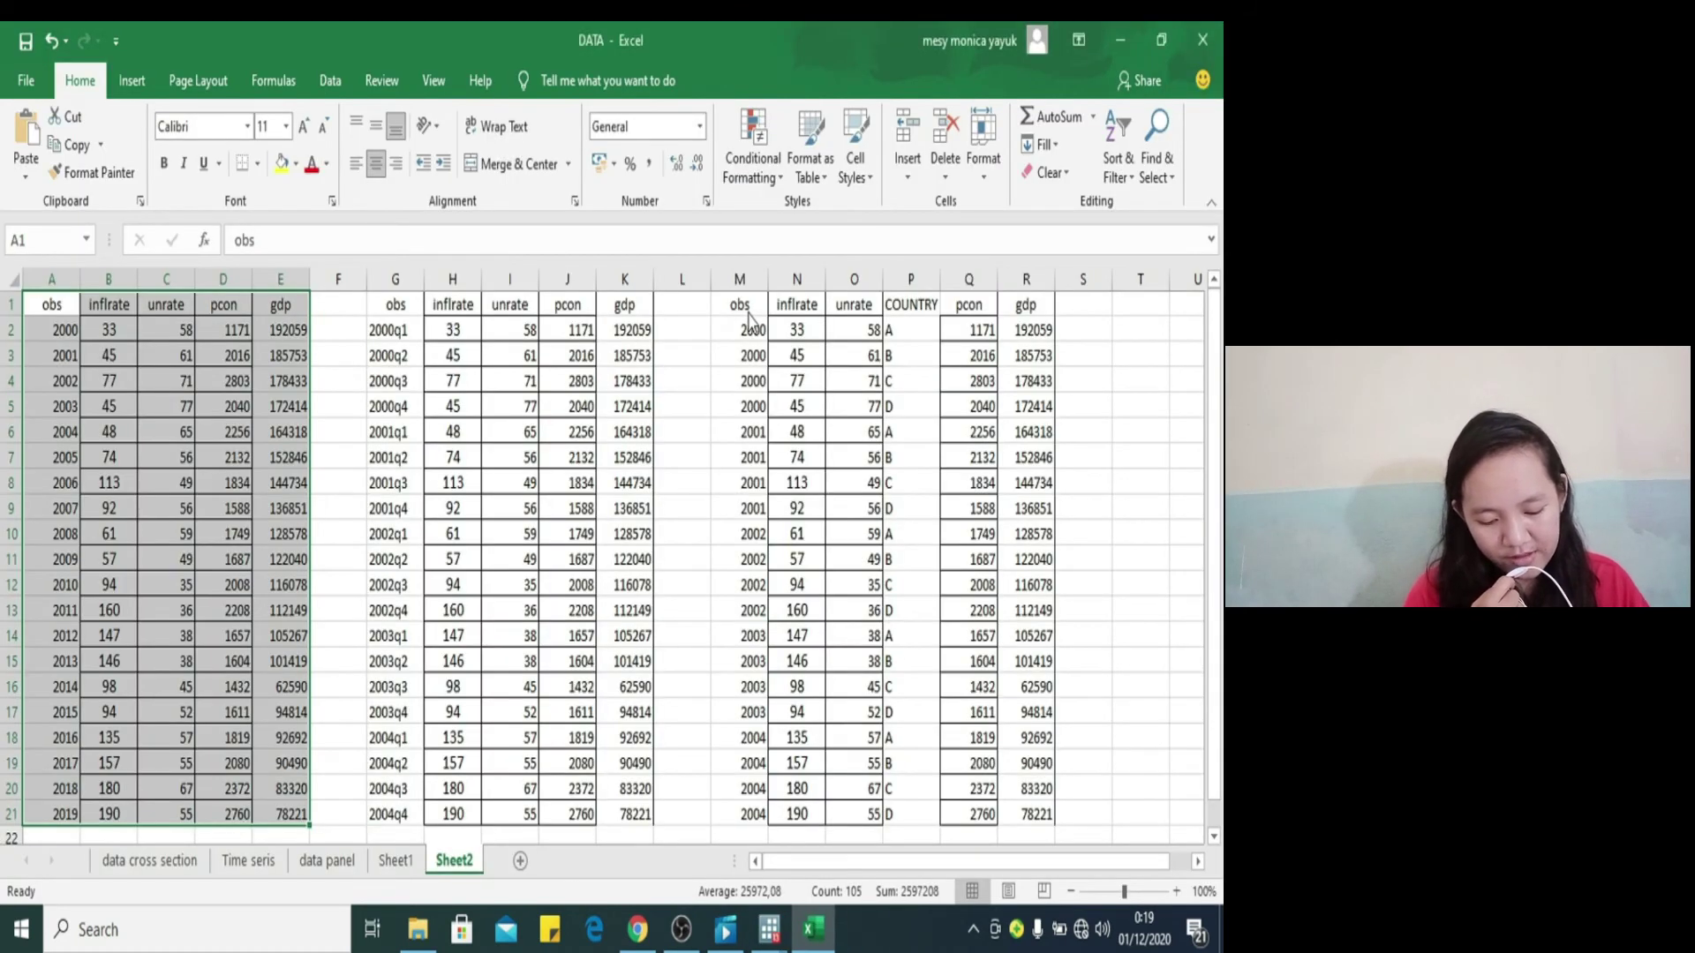
pyautogui.click(745, 307)
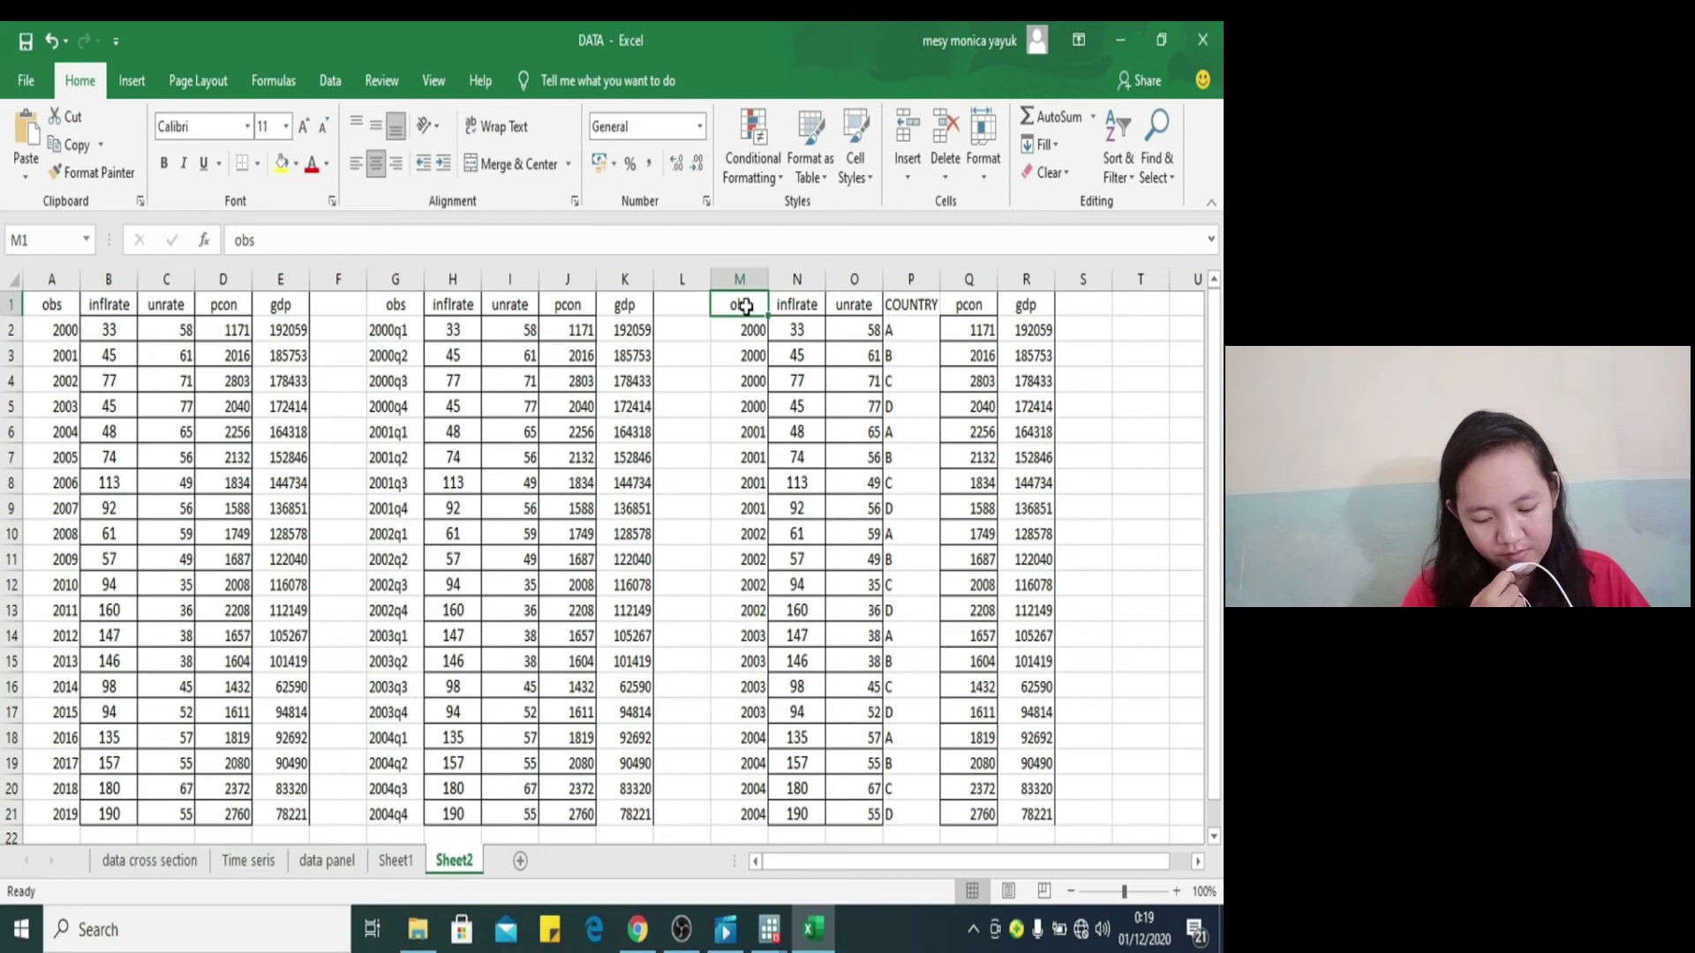
pyautogui.hotkey('shift', 'Right')
pyautogui.hotkey('shift', 'Right')
pyautogui.hotkey('shift', 'Right')
pyautogui.hotkey('shift', 'Right')
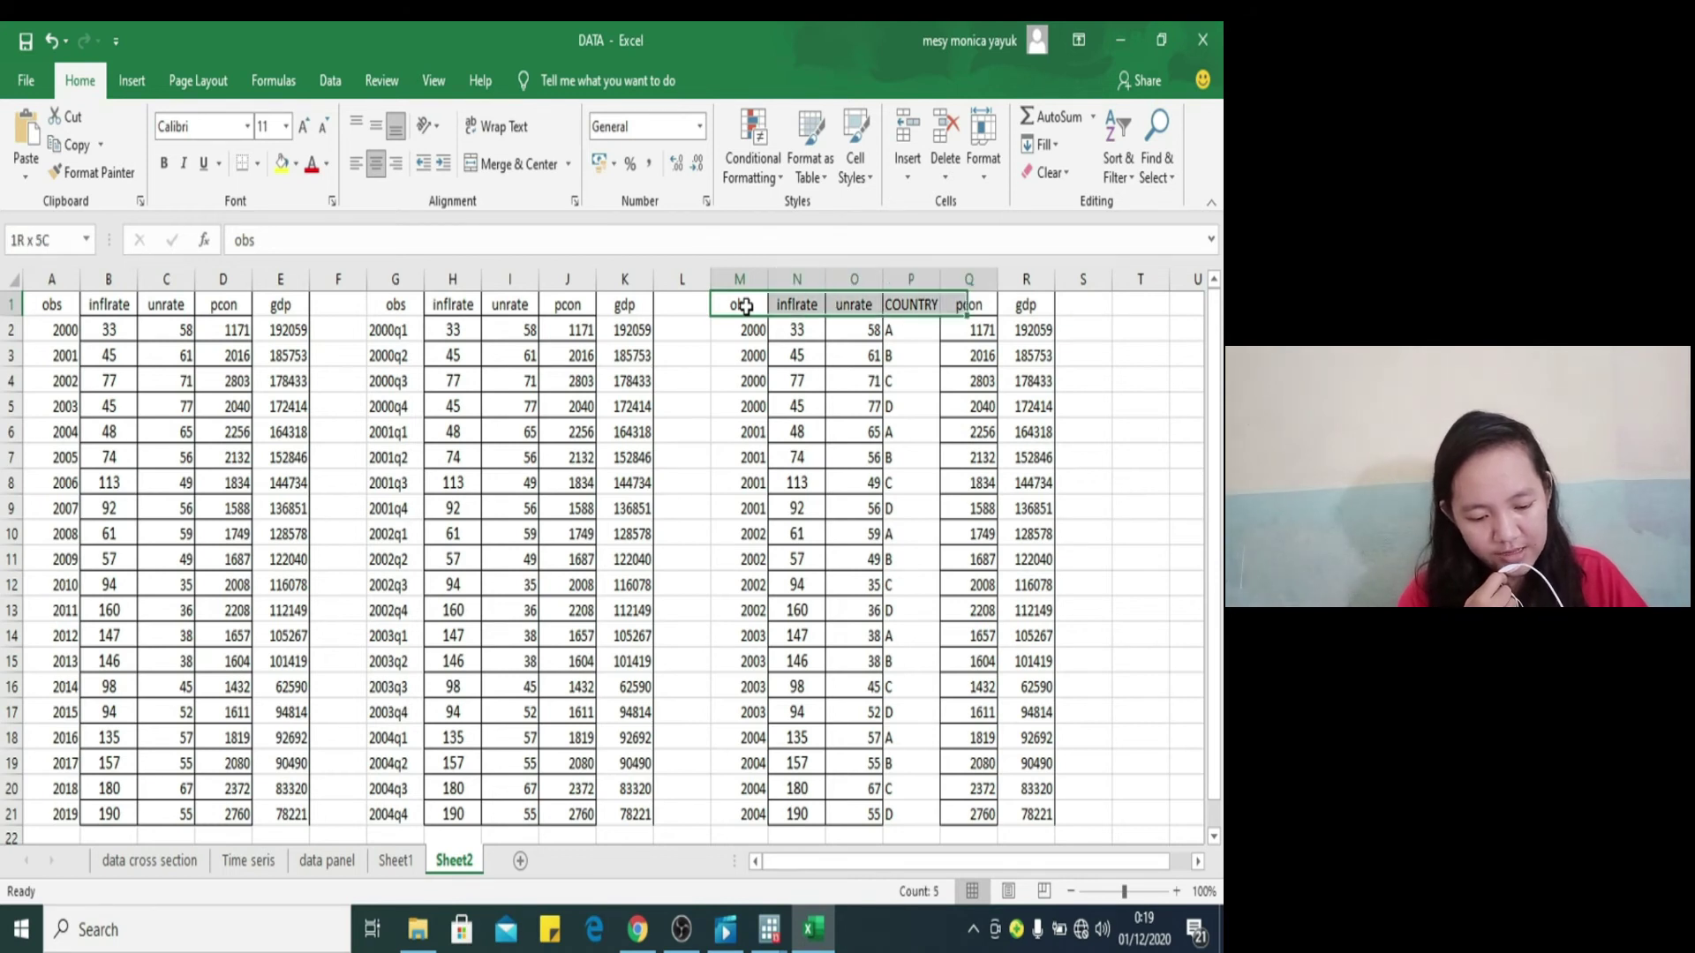
pyautogui.hotkey('shift', 'Right')
pyautogui.hotkey('shift', 'Down')
pyautogui.hotkey('shift', 'Down')
pyautogui.hotkey('shift', 'Down')
pyautogui.hotkey('shift', 'Down')
pyautogui.hotkey('shift', 'Down')
pyautogui.hotkey('shift', 'Down')
pyautogui.hotkey('shift', 'Down')
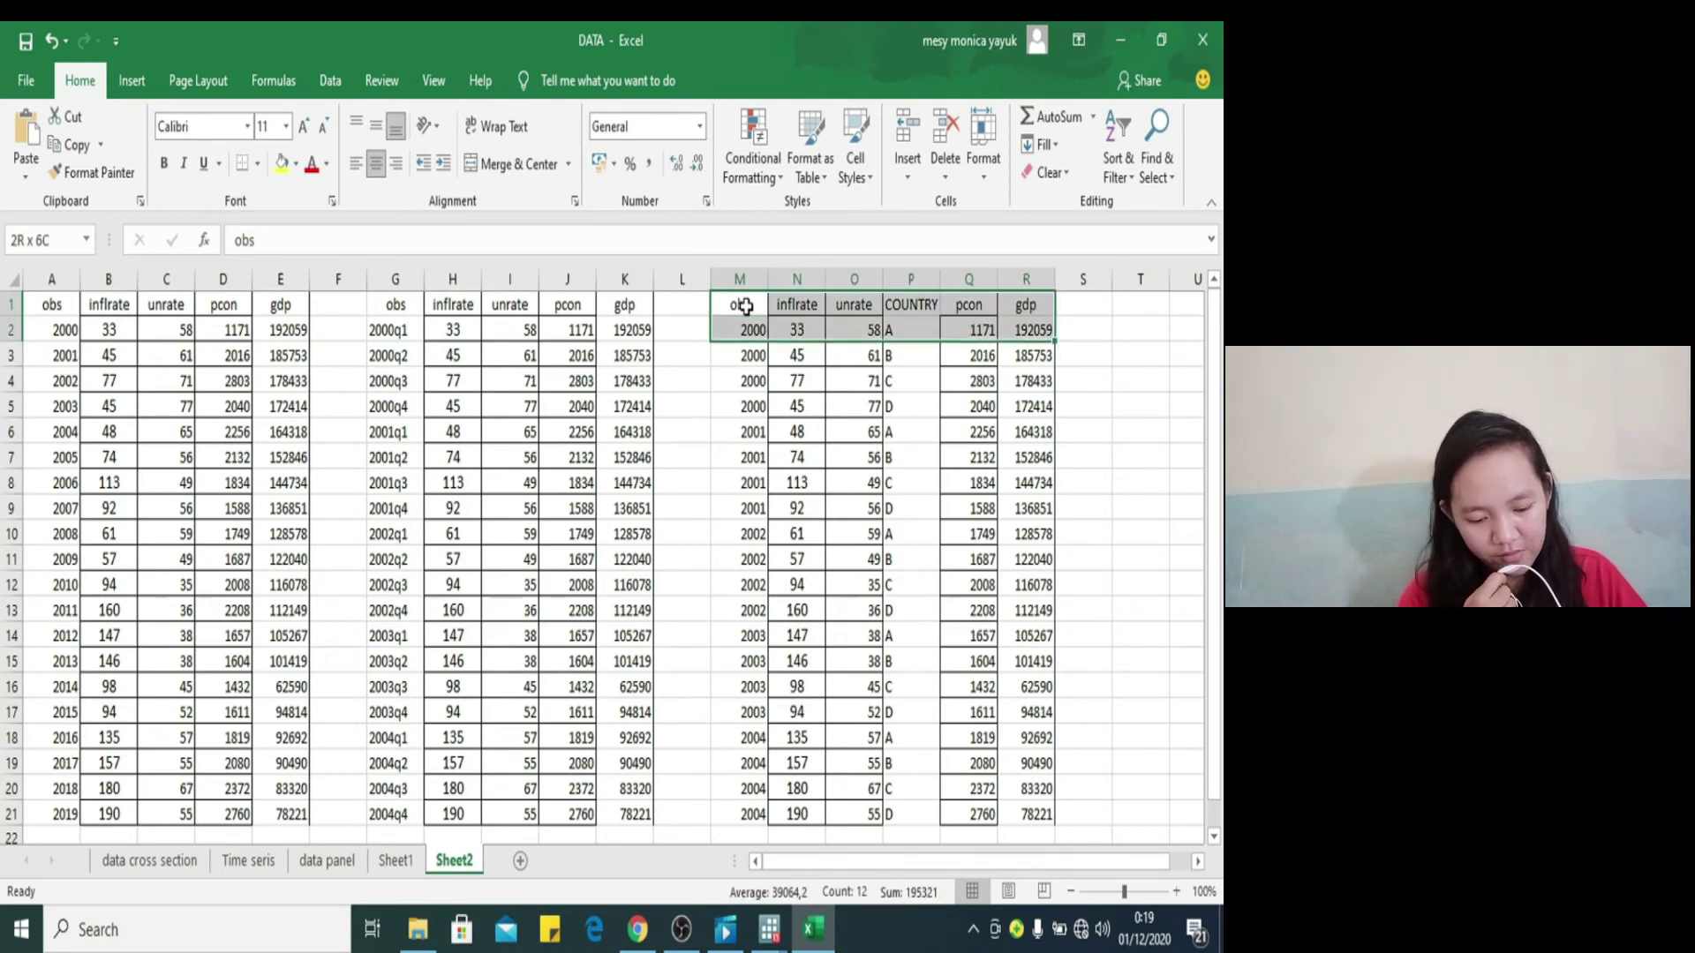
pyautogui.hotkey('shift', 'Down')
pyautogui.hotkey('shift', 'Down')
pyautogui.hotkey('shift', 'Down')
pyautogui.hotkey('shift', 'Down')
pyautogui.hotkey('shift', 'Down')
pyautogui.hotkey('shift', 'Down')
pyautogui.hotkey('shift', 'Down')
pyautogui.hotkey('shift', 'Down')
pyautogui.hotkey('shift', 'Down')
pyautogui.hotkey('shift', 'Down')
pyautogui.hotkey('shift', 'Down')
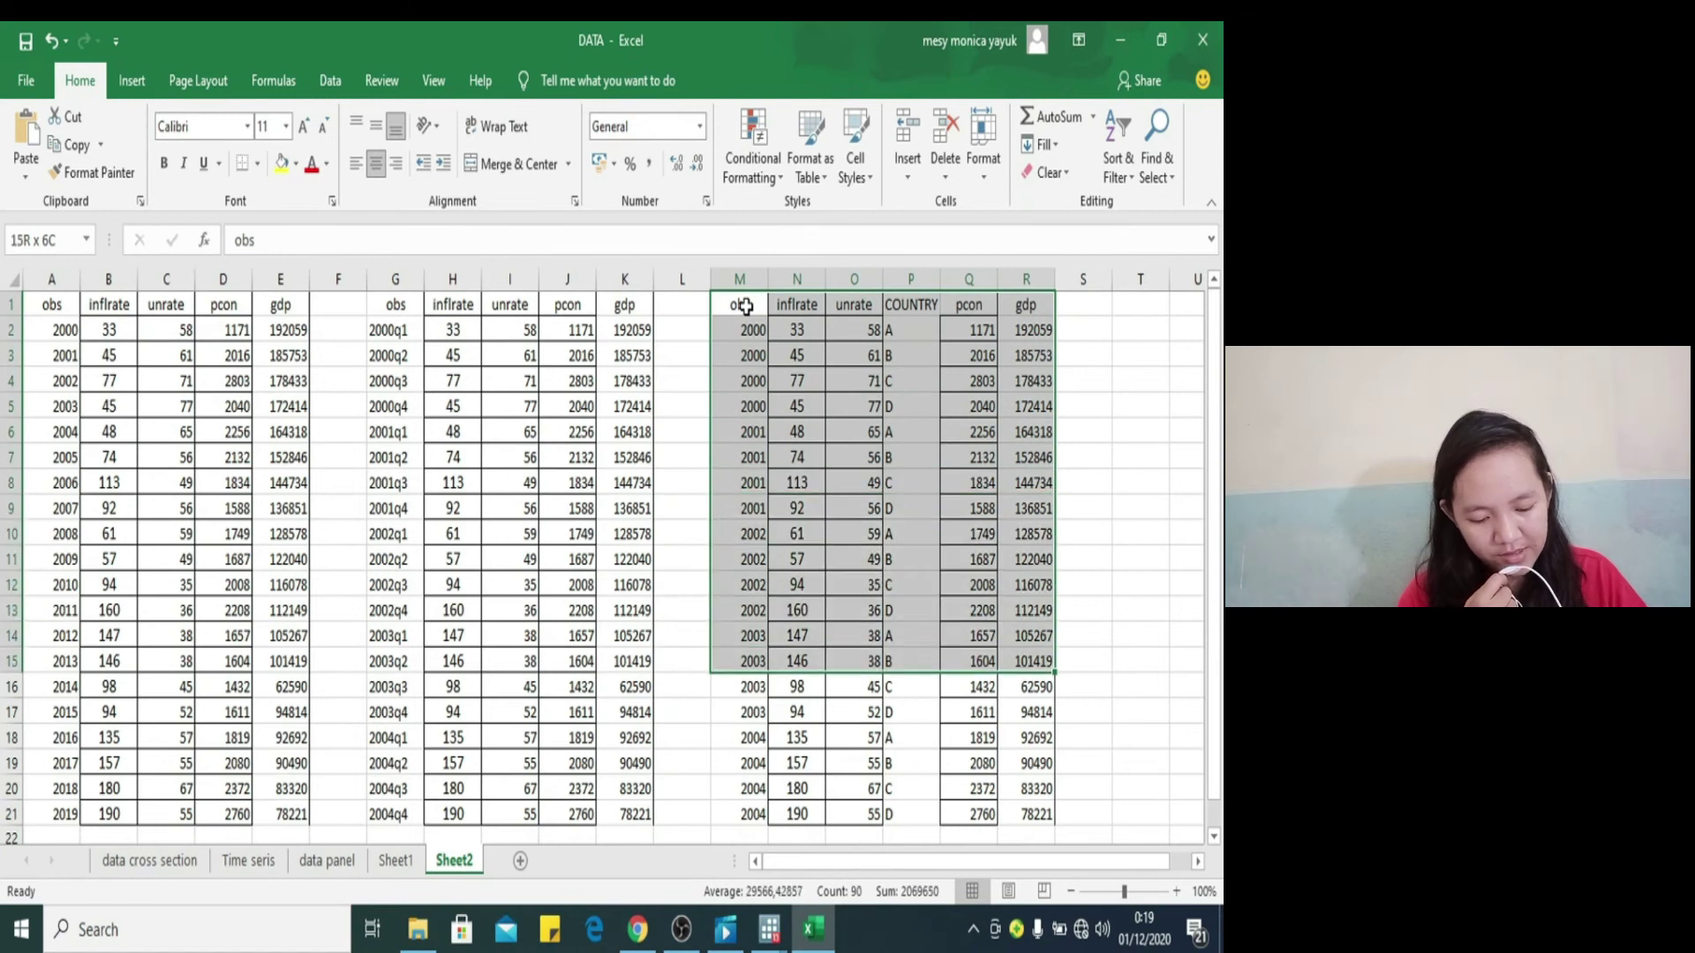
pyautogui.hotkey('shift', 'Down')
pyautogui.hotkey('shift', 'Down')
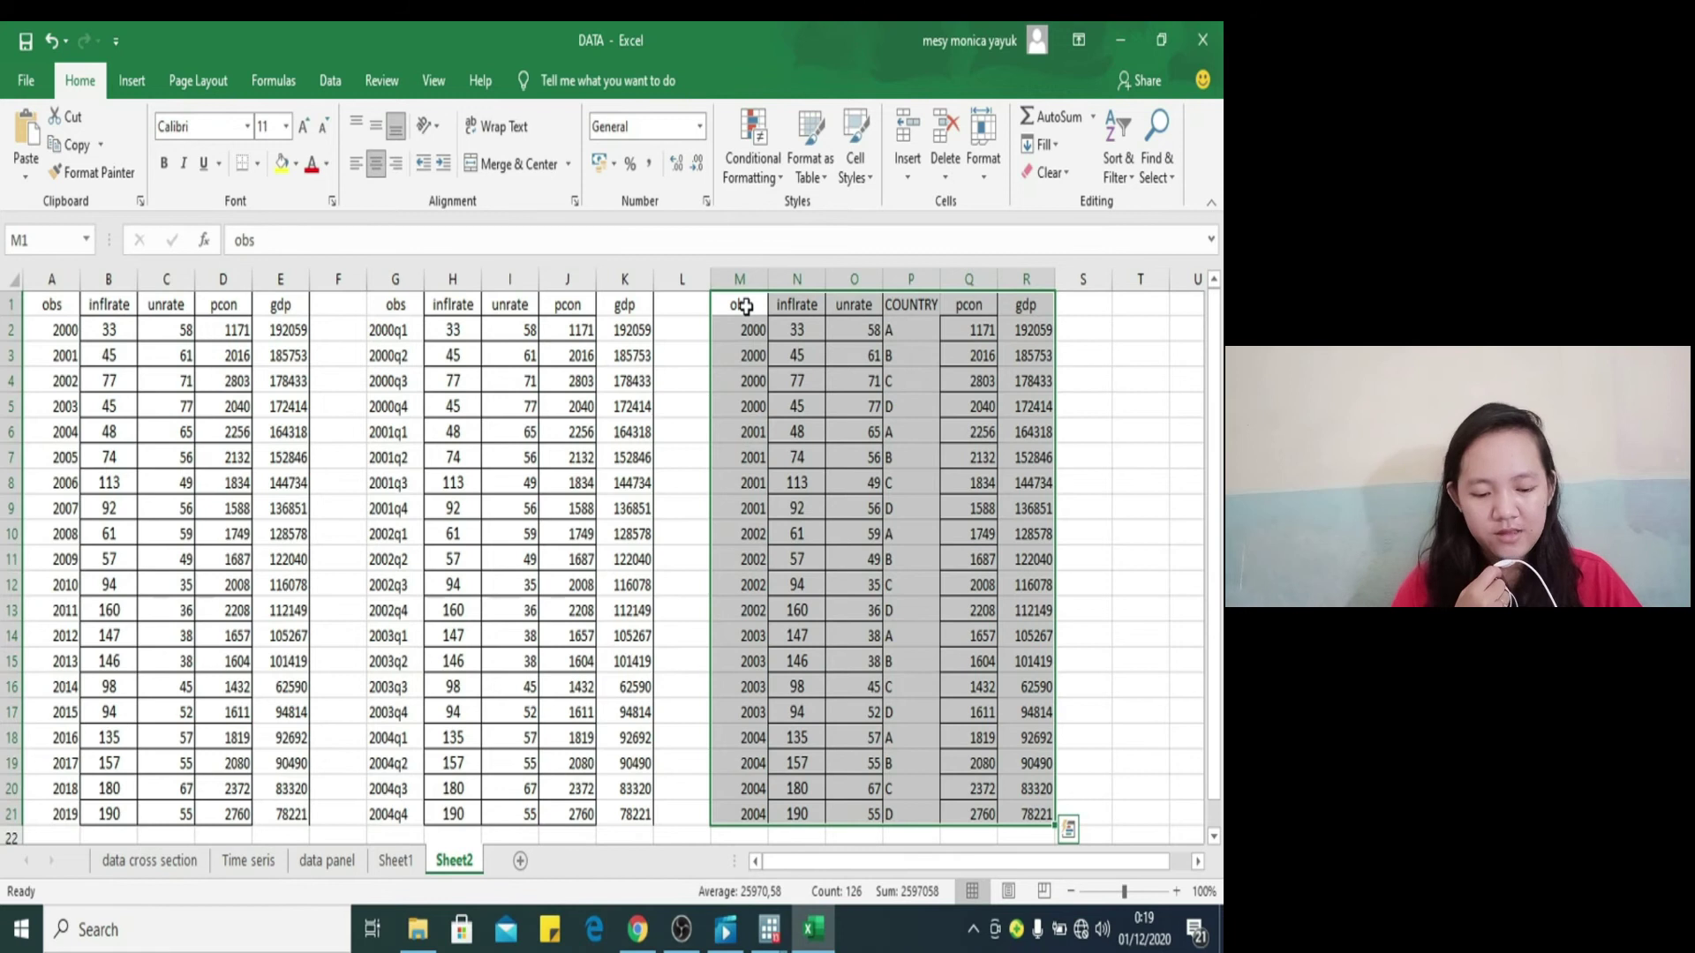
pyautogui.rightClick(785, 343)
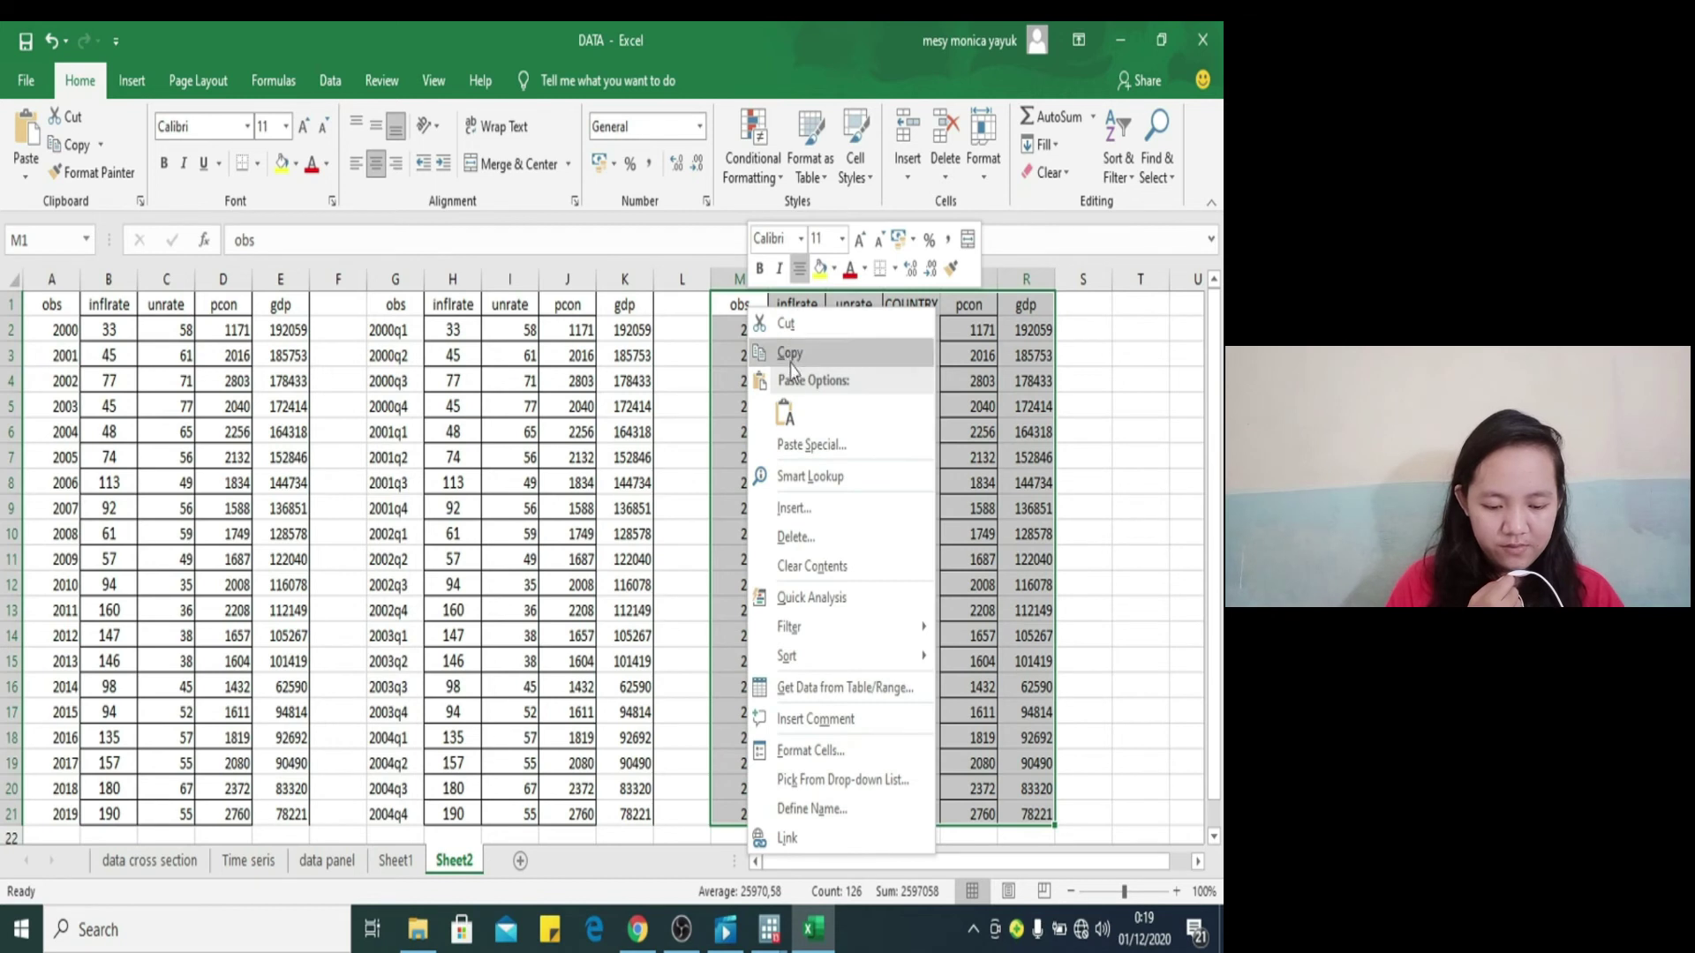
pyautogui.click(785, 354)
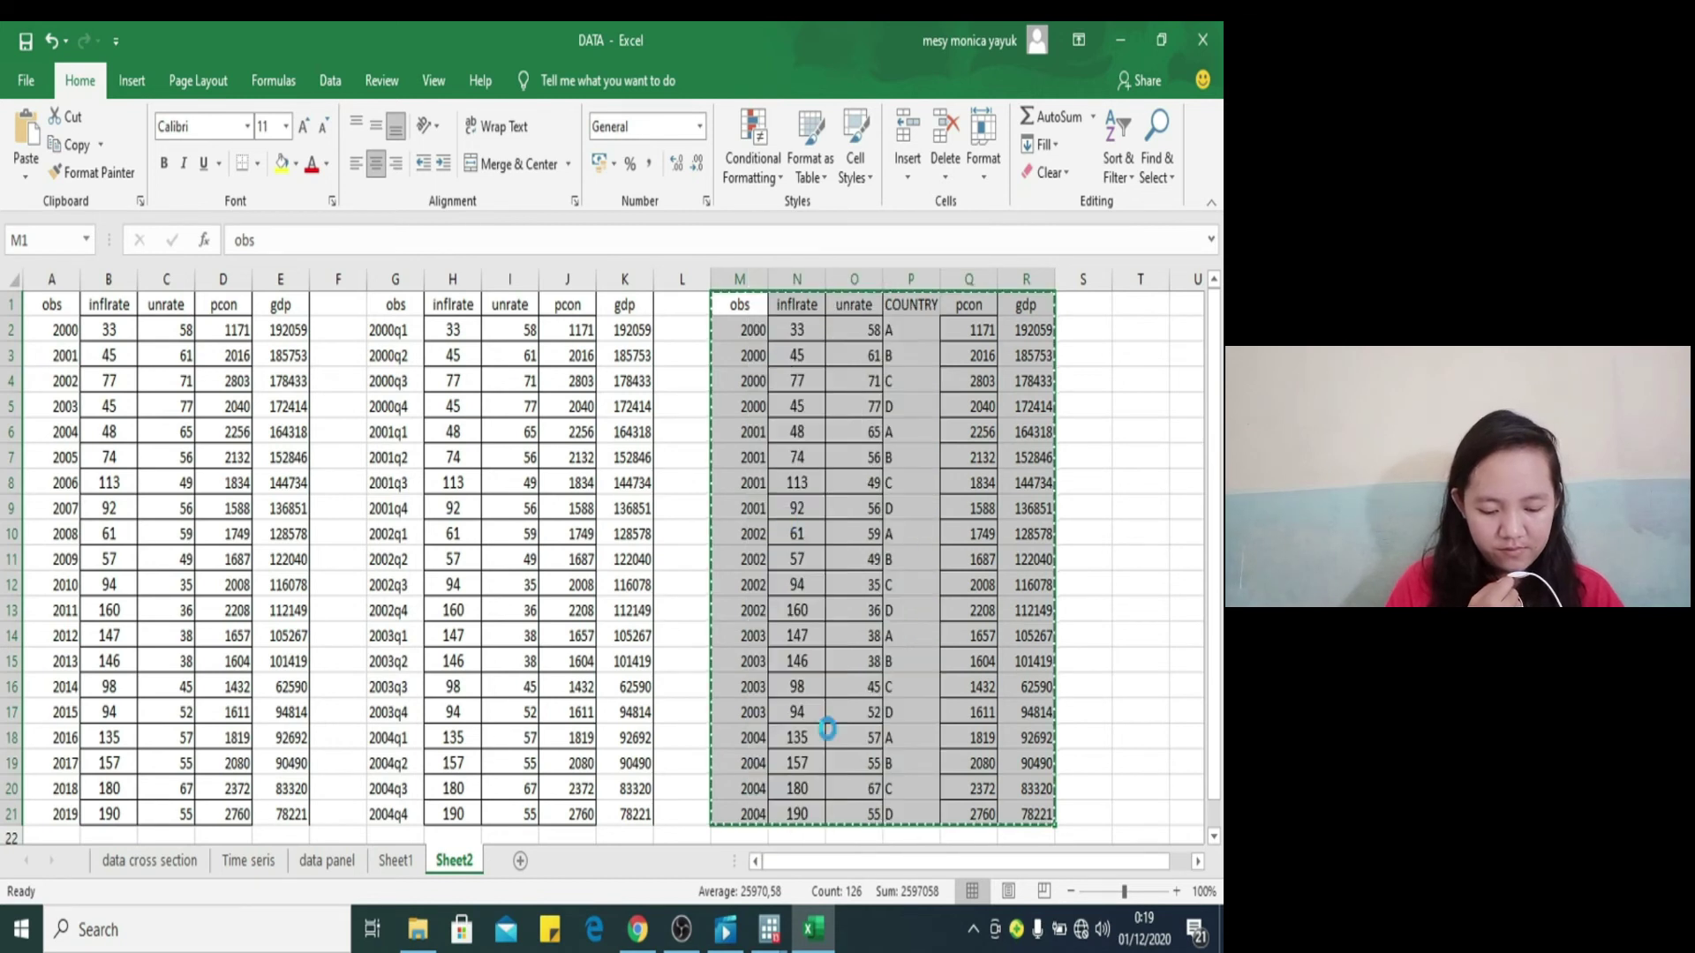
# Step: Paste the copied panel data into the first cell of Stata's Data Editor, treating the first row as variable names
pyautogui.moveTo(780, 934)
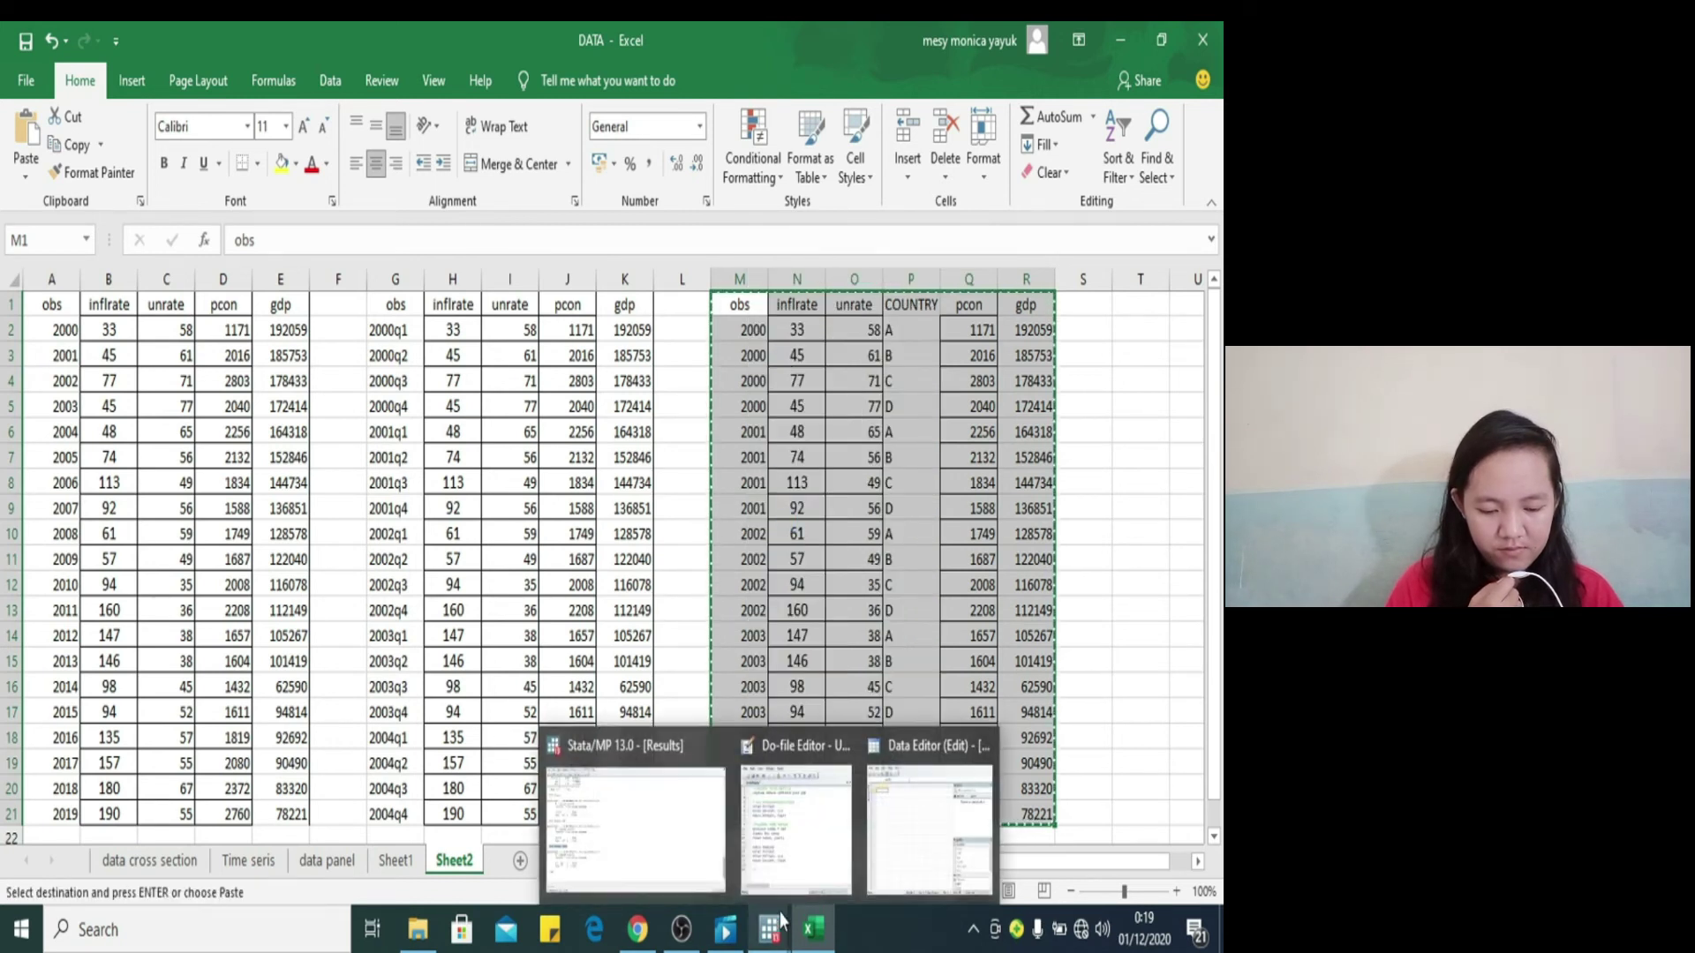
pyautogui.click(909, 819)
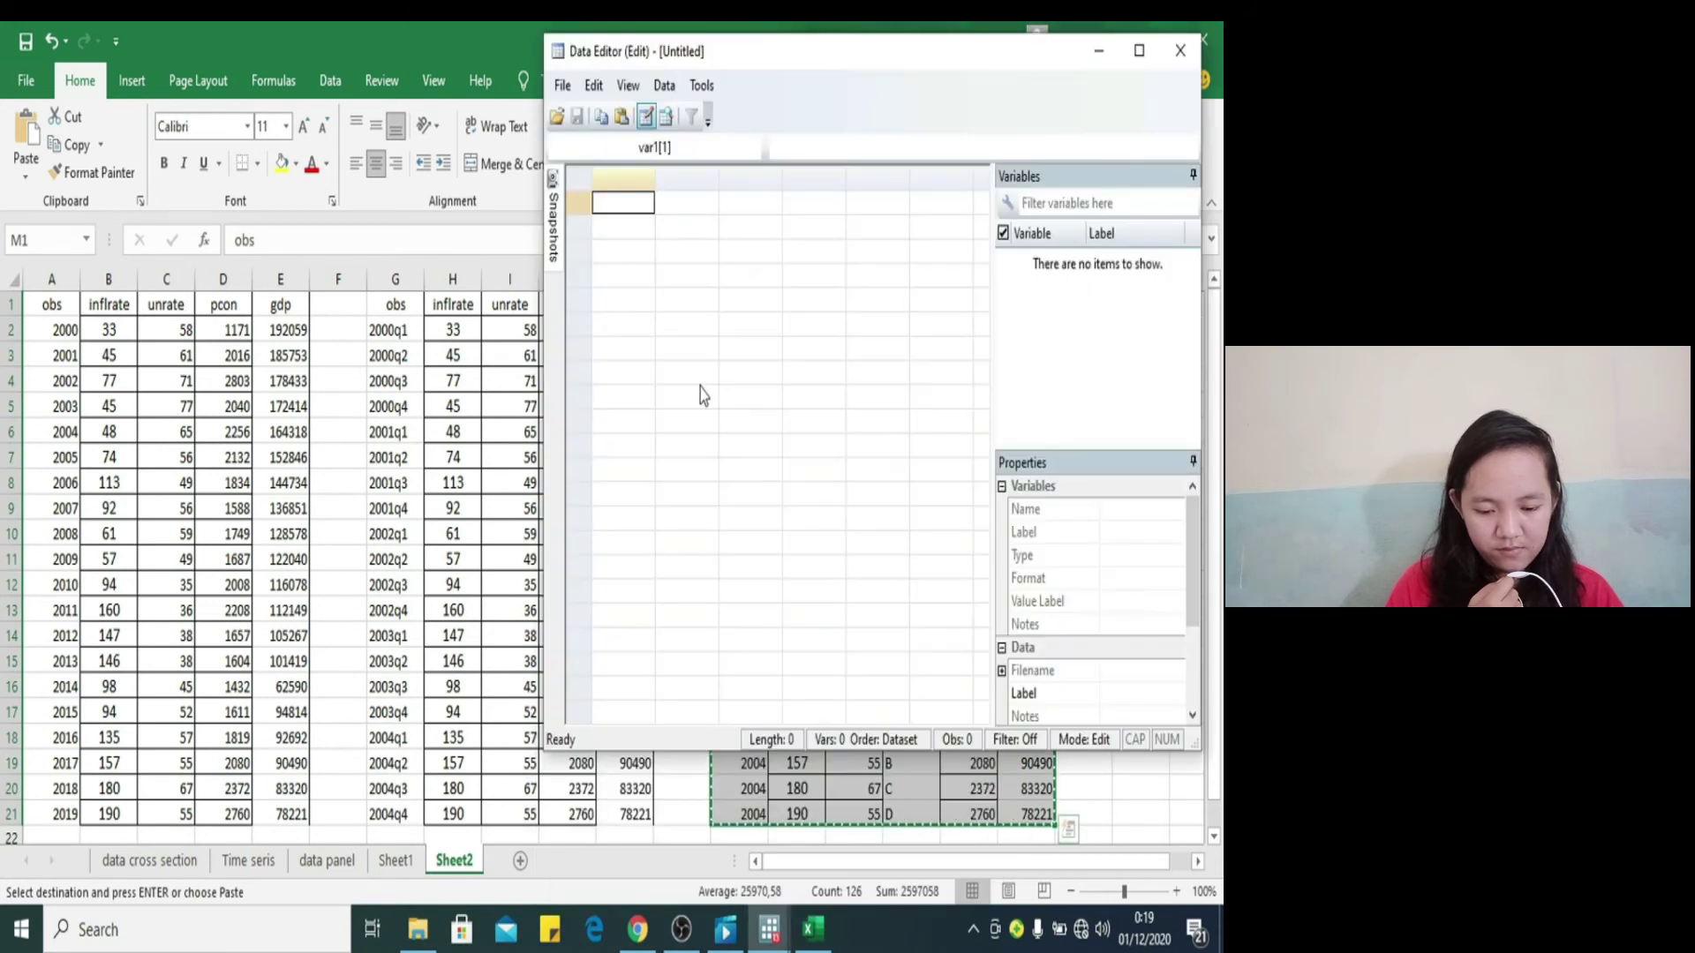
pyautogui.rightClick(619, 210)
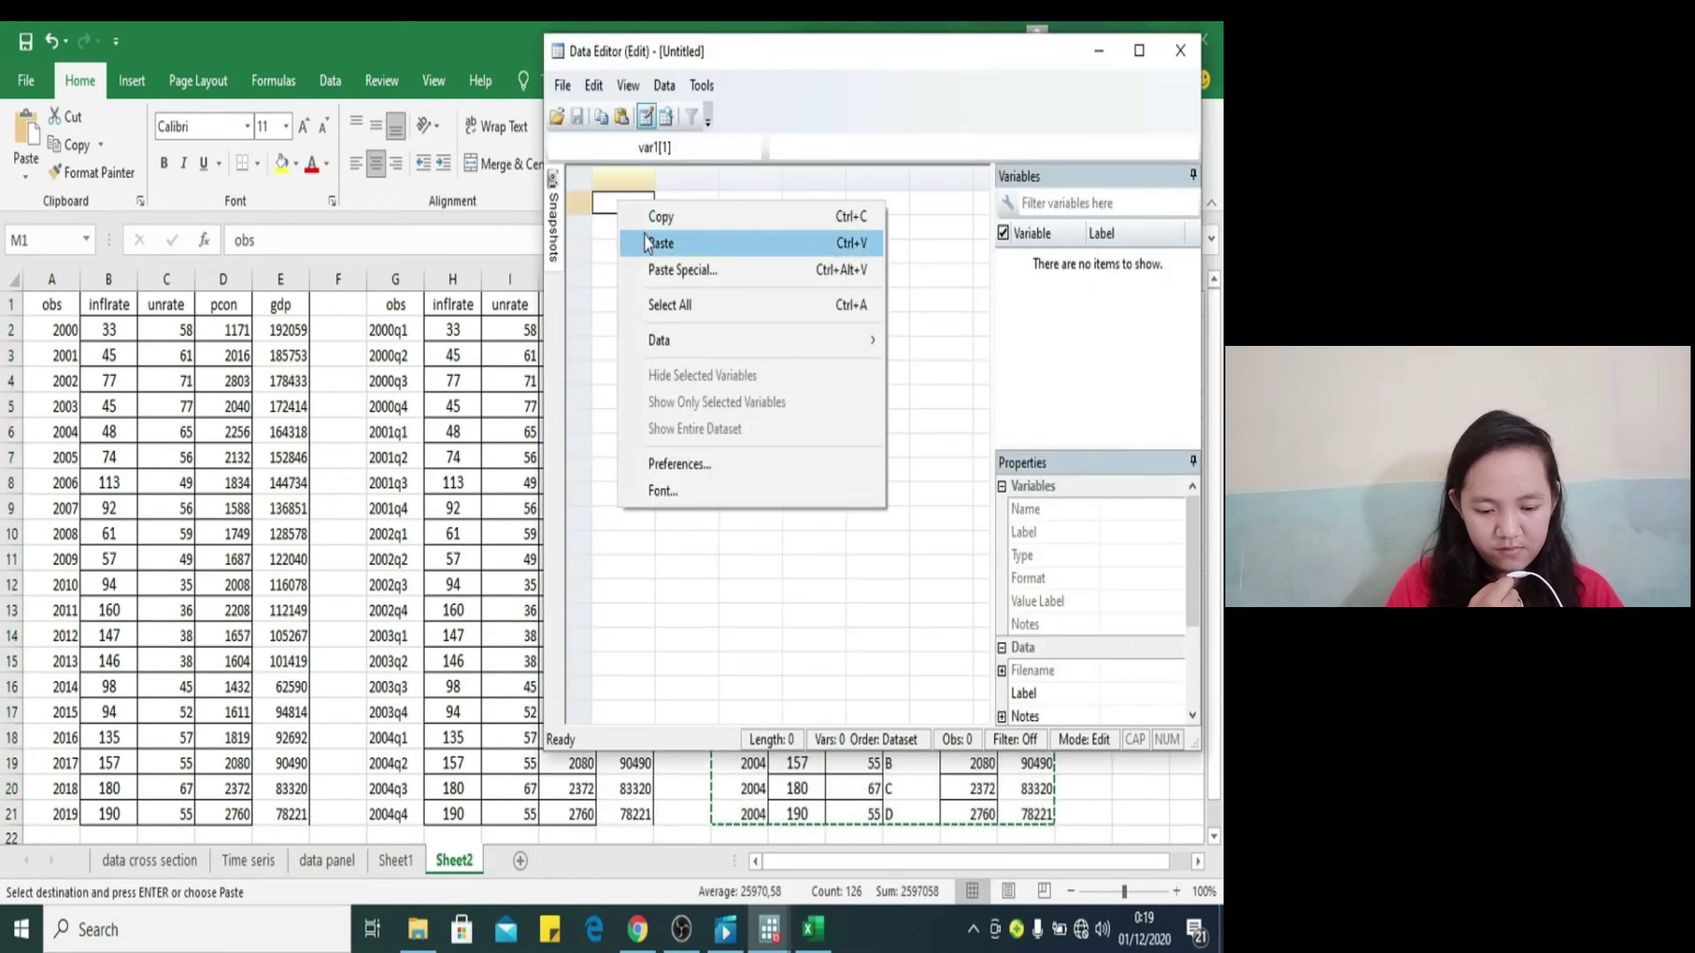
pyautogui.click(653, 243)
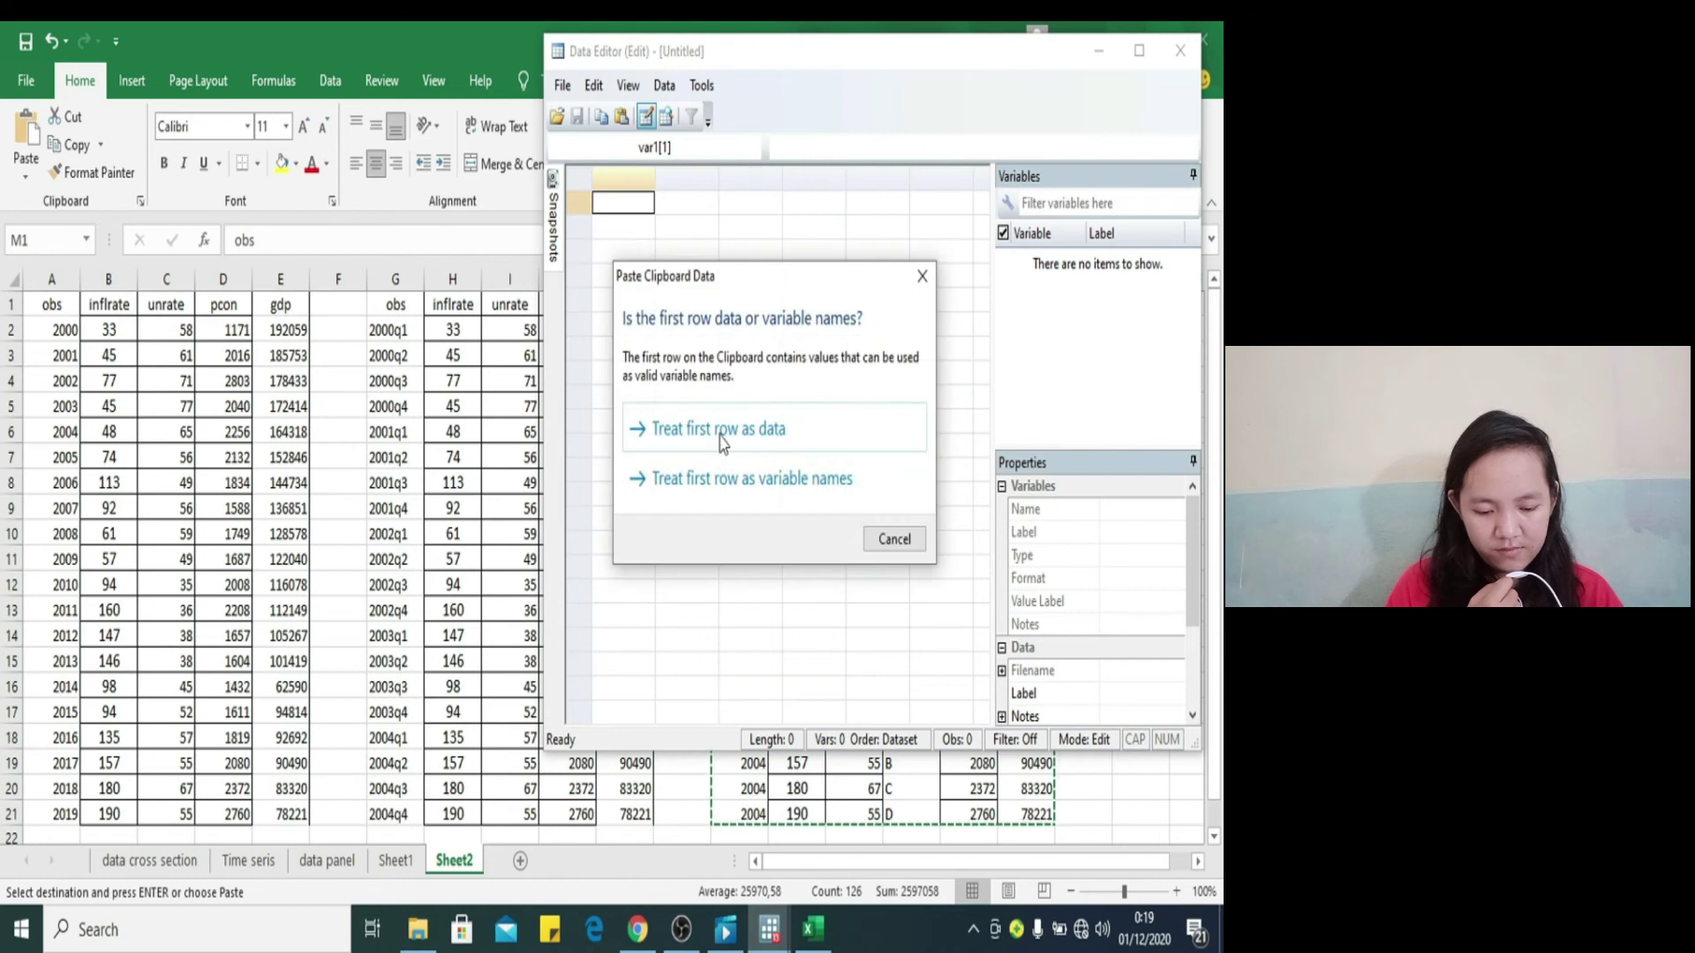
pyautogui.click(731, 477)
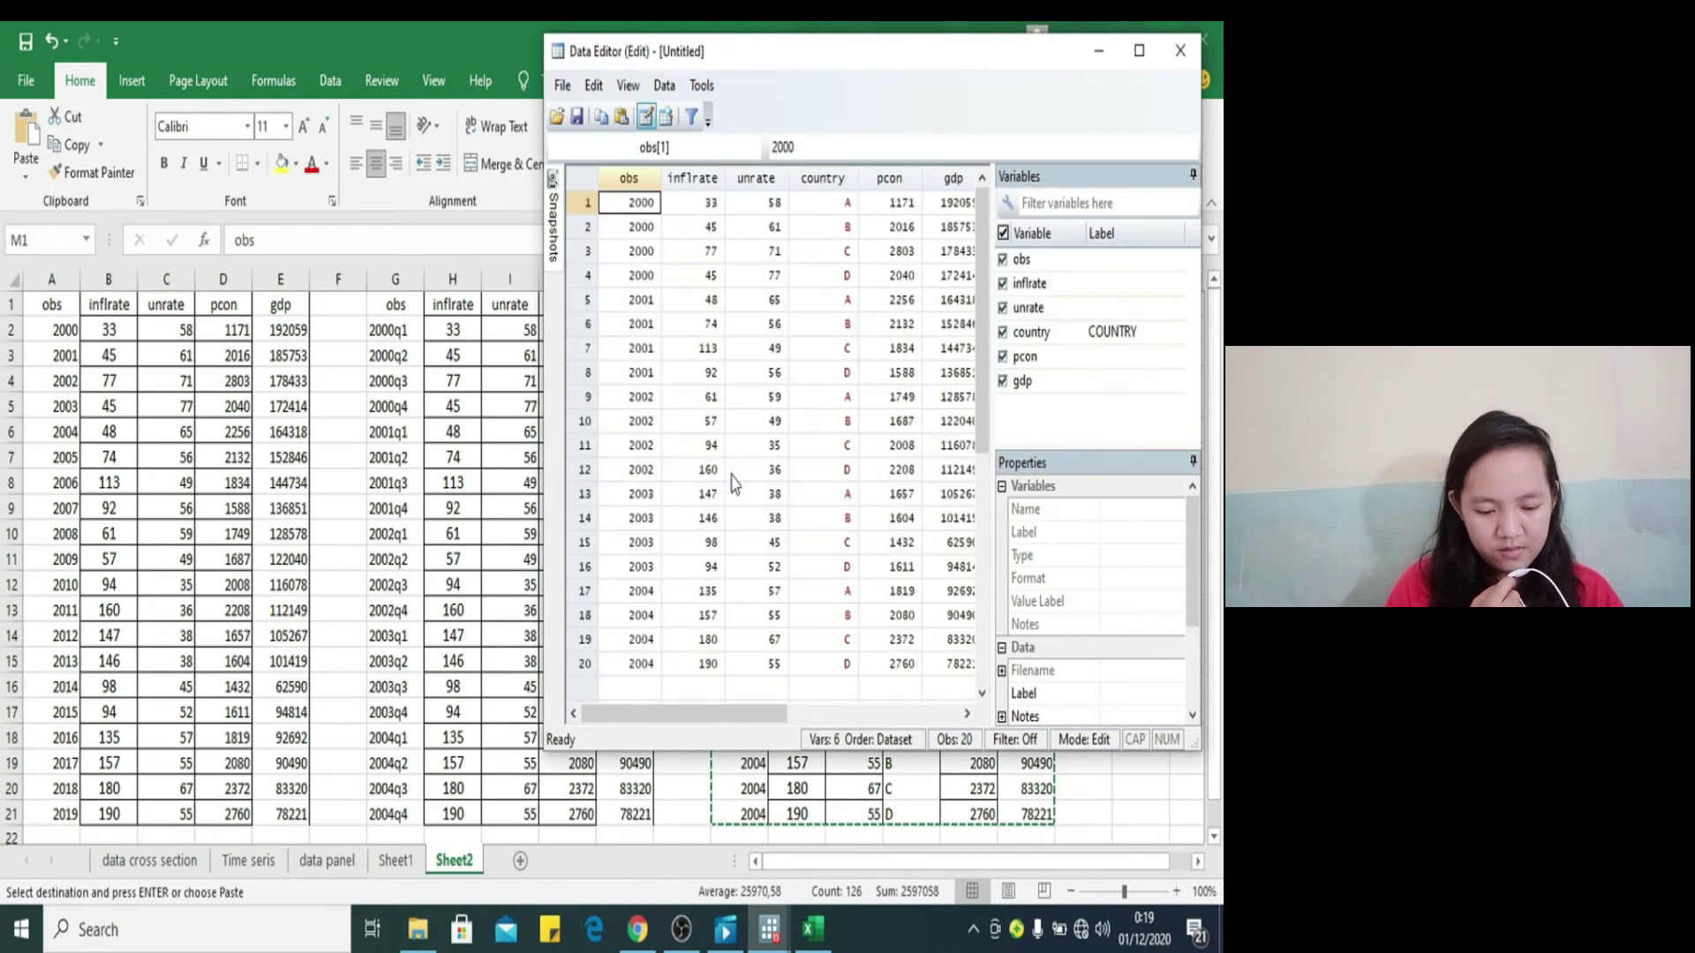
pyautogui.moveTo(697, 723)
pyautogui.mouseDown()
pyautogui.moveTo(869, 726)
pyautogui.moveTo(712, 715)
pyautogui.mouseUp()
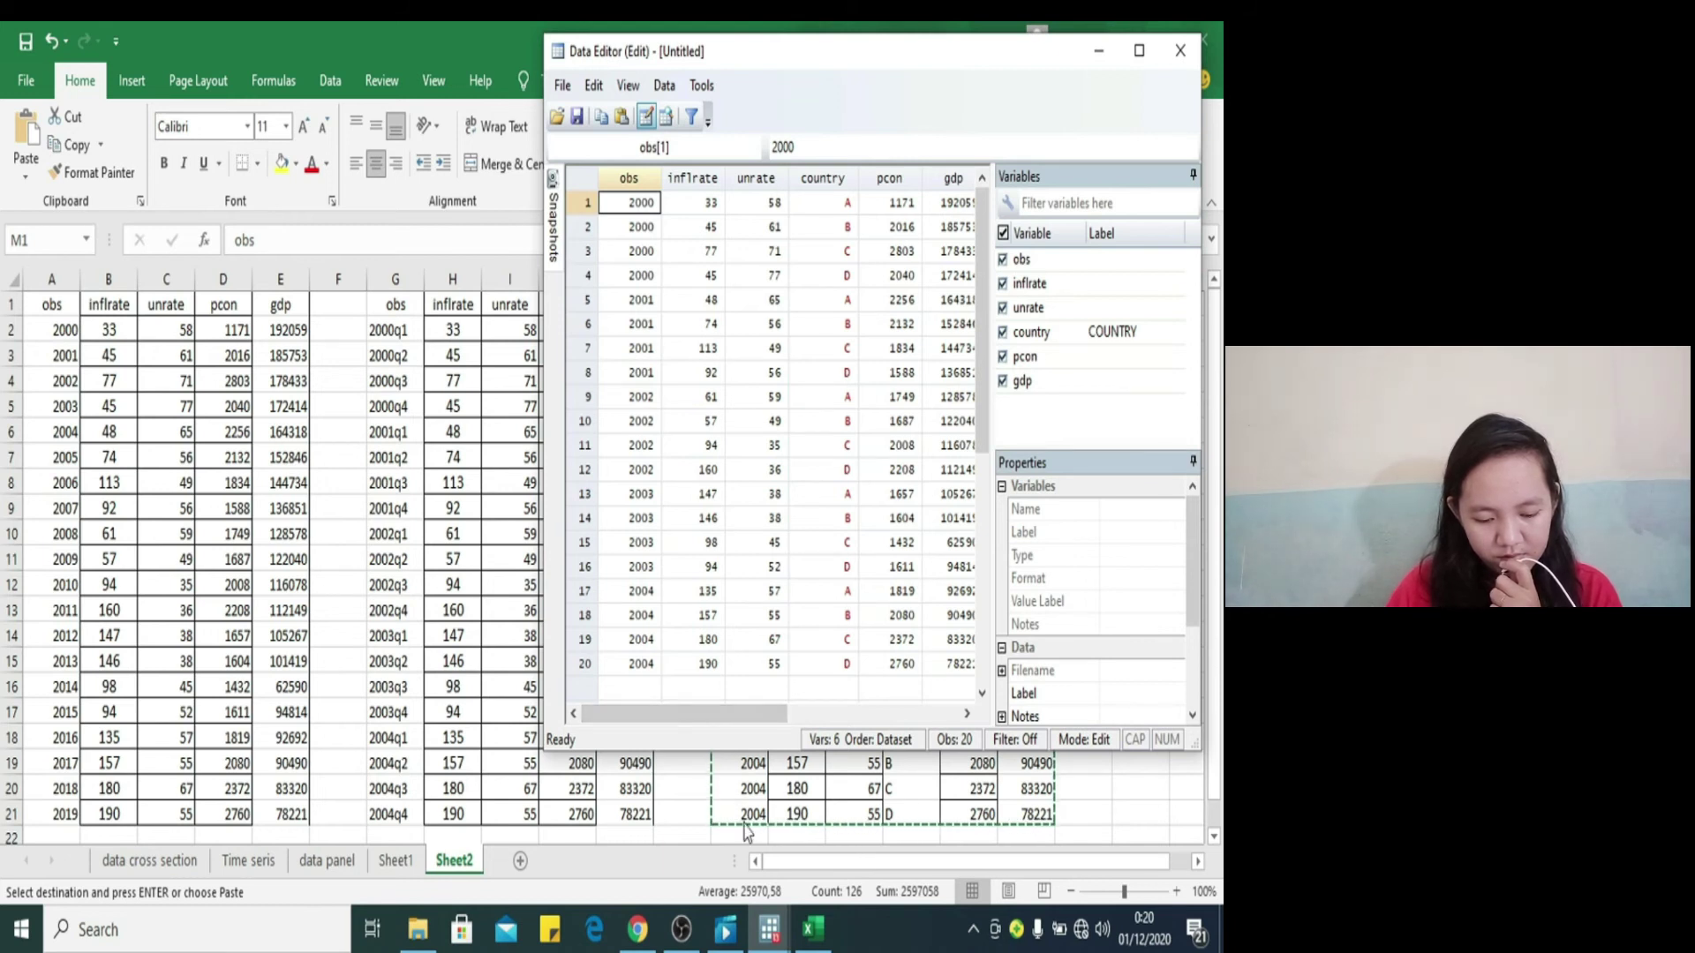
# Step: Copy the generate tahun = obs command from line 10 of the do-file and run it in Stata's main window
pyautogui.click(769, 928)
pyautogui.click(779, 855)
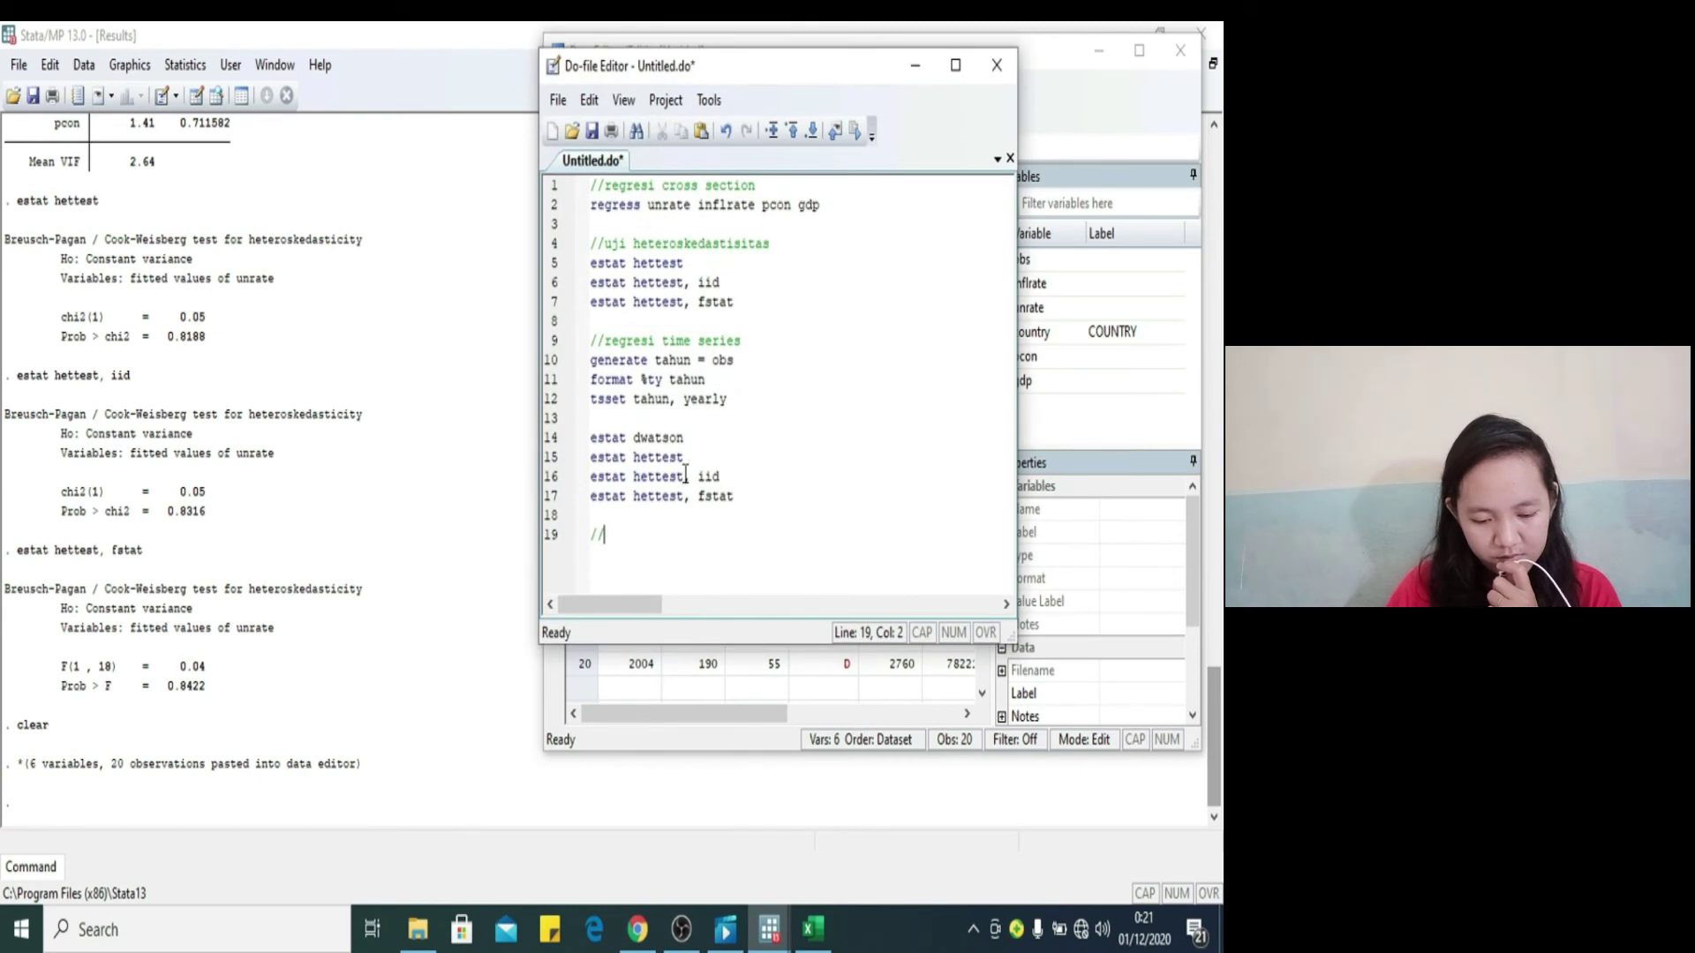
pyautogui.moveTo(591, 372); pyautogui.dragTo(655, 363)
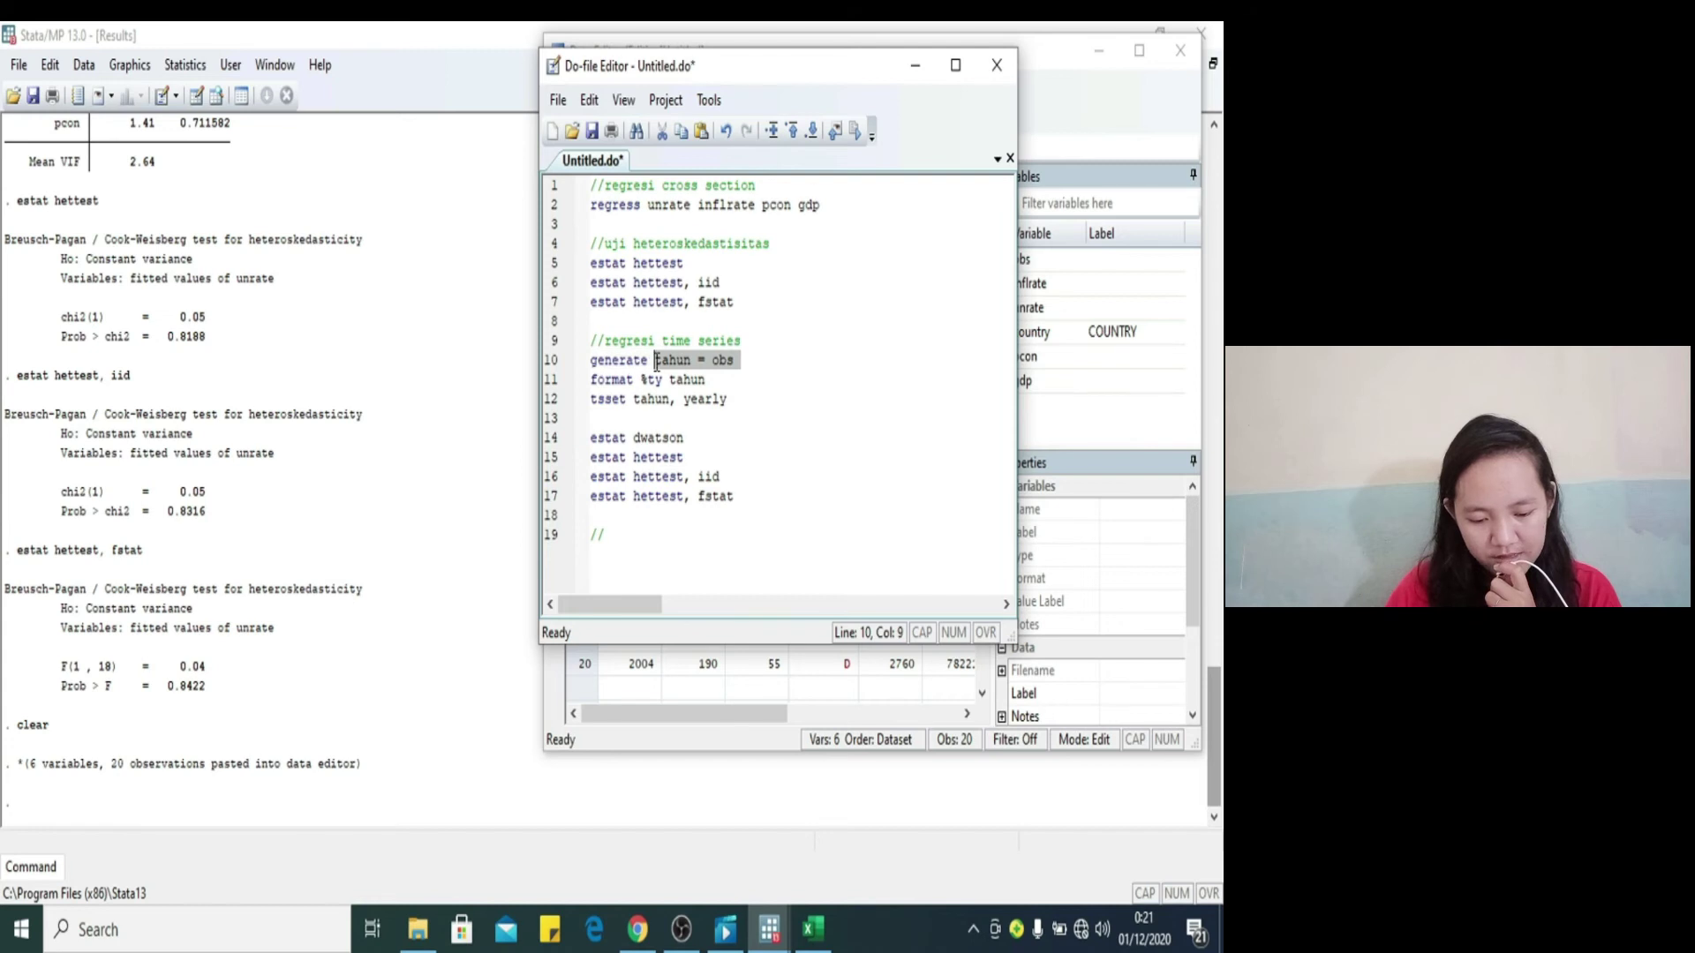
pyautogui.click(586, 371)
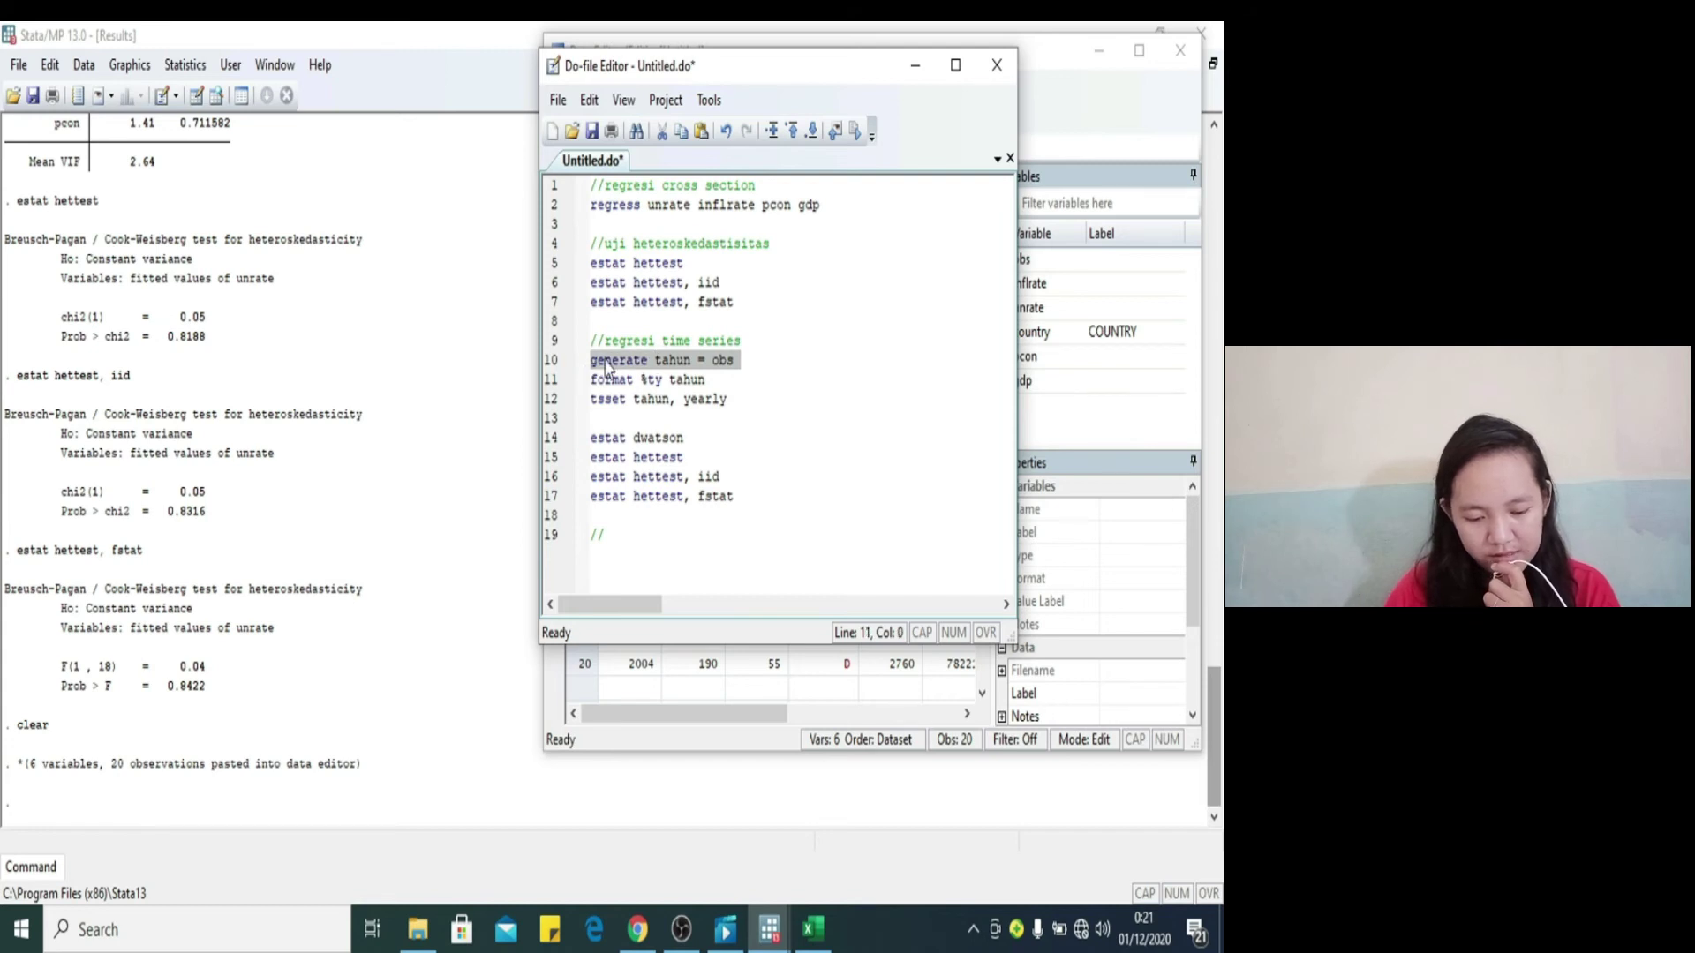
pyautogui.rightClick(642, 364)
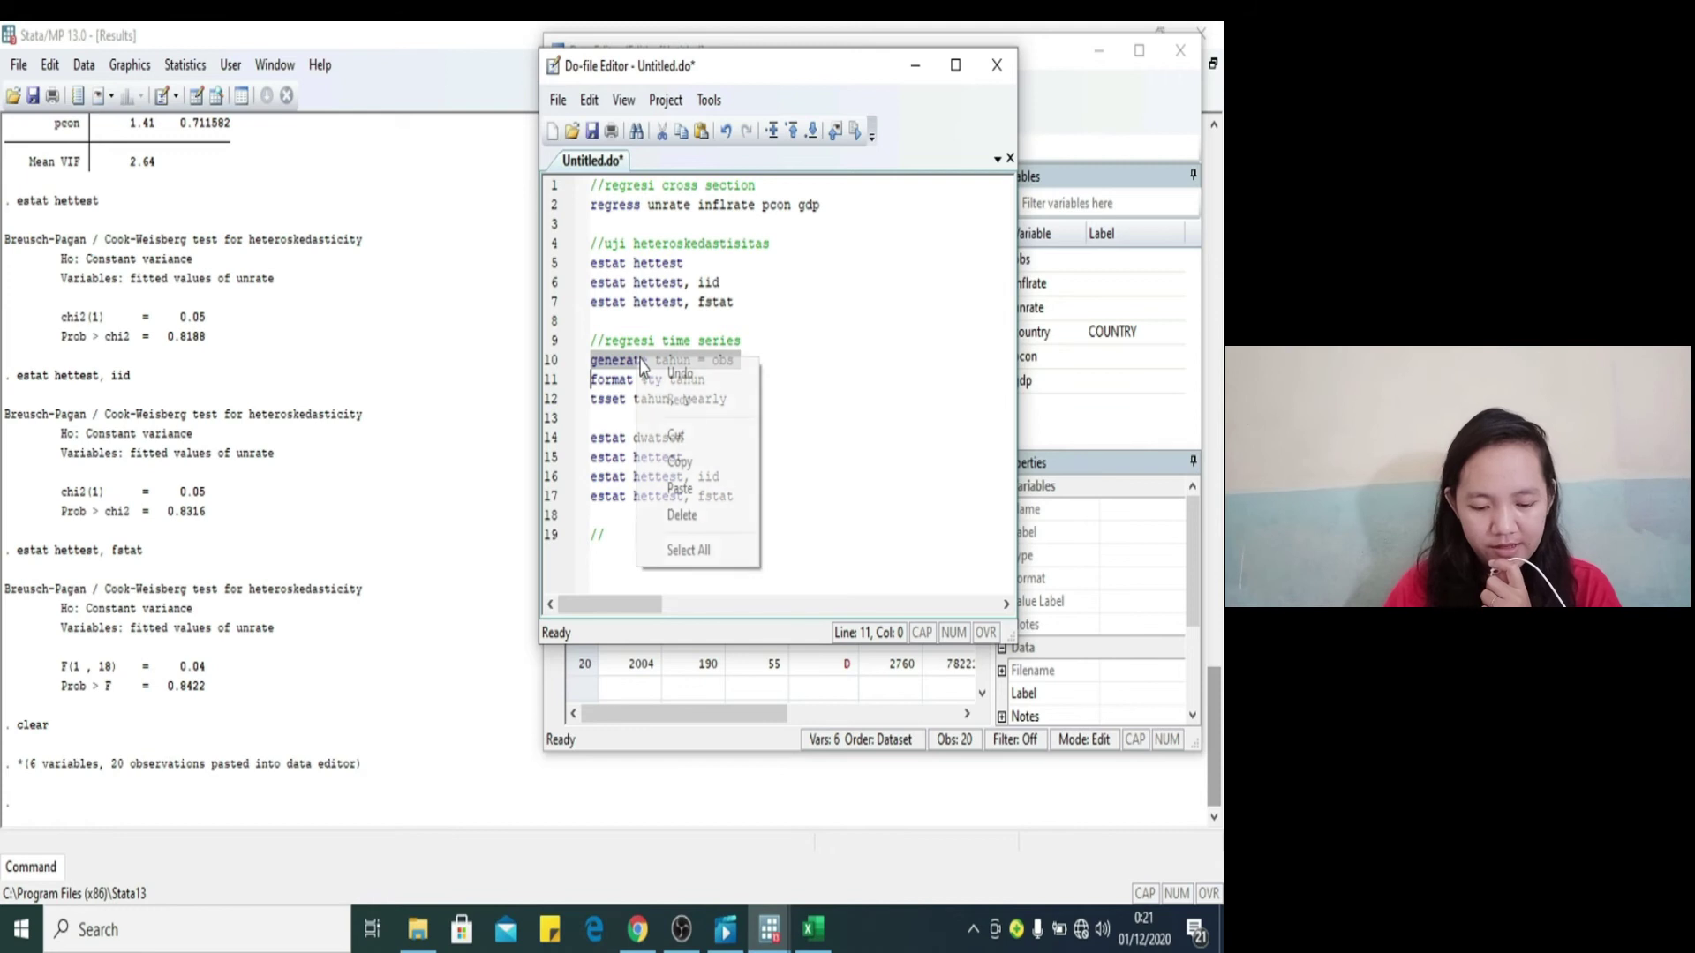
pyautogui.click(678, 463)
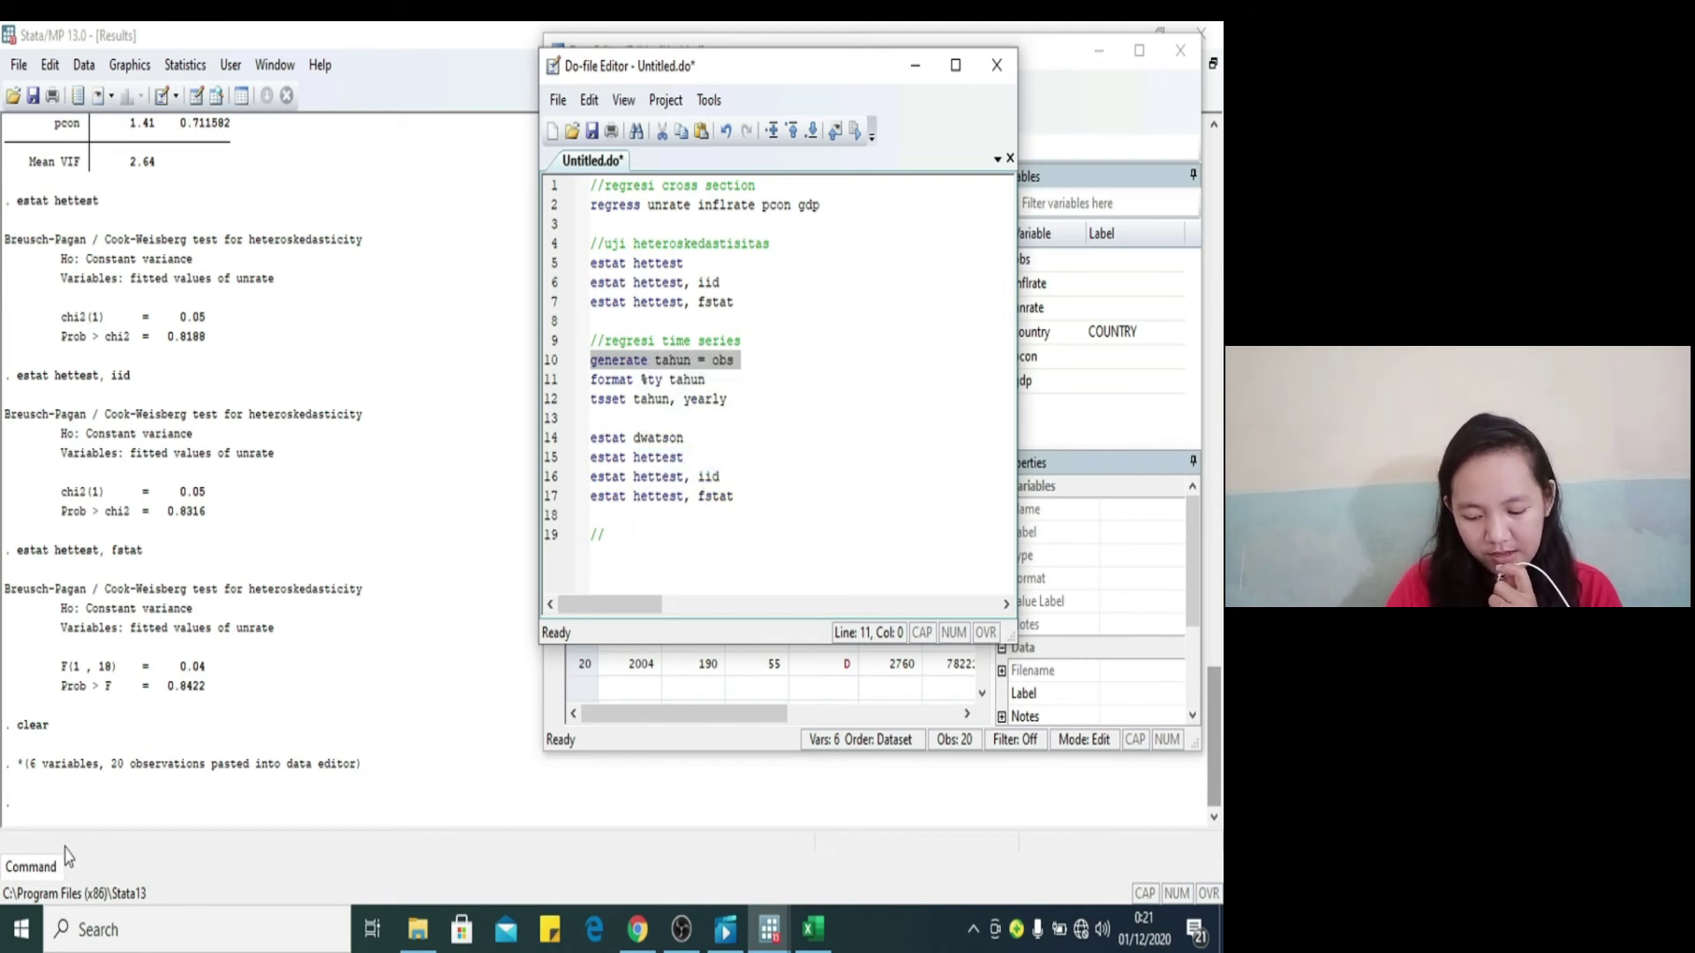
pyautogui.click(235, 847)
pyautogui.click(89, 817)
pyautogui.hotkey('ctrl', 'v')
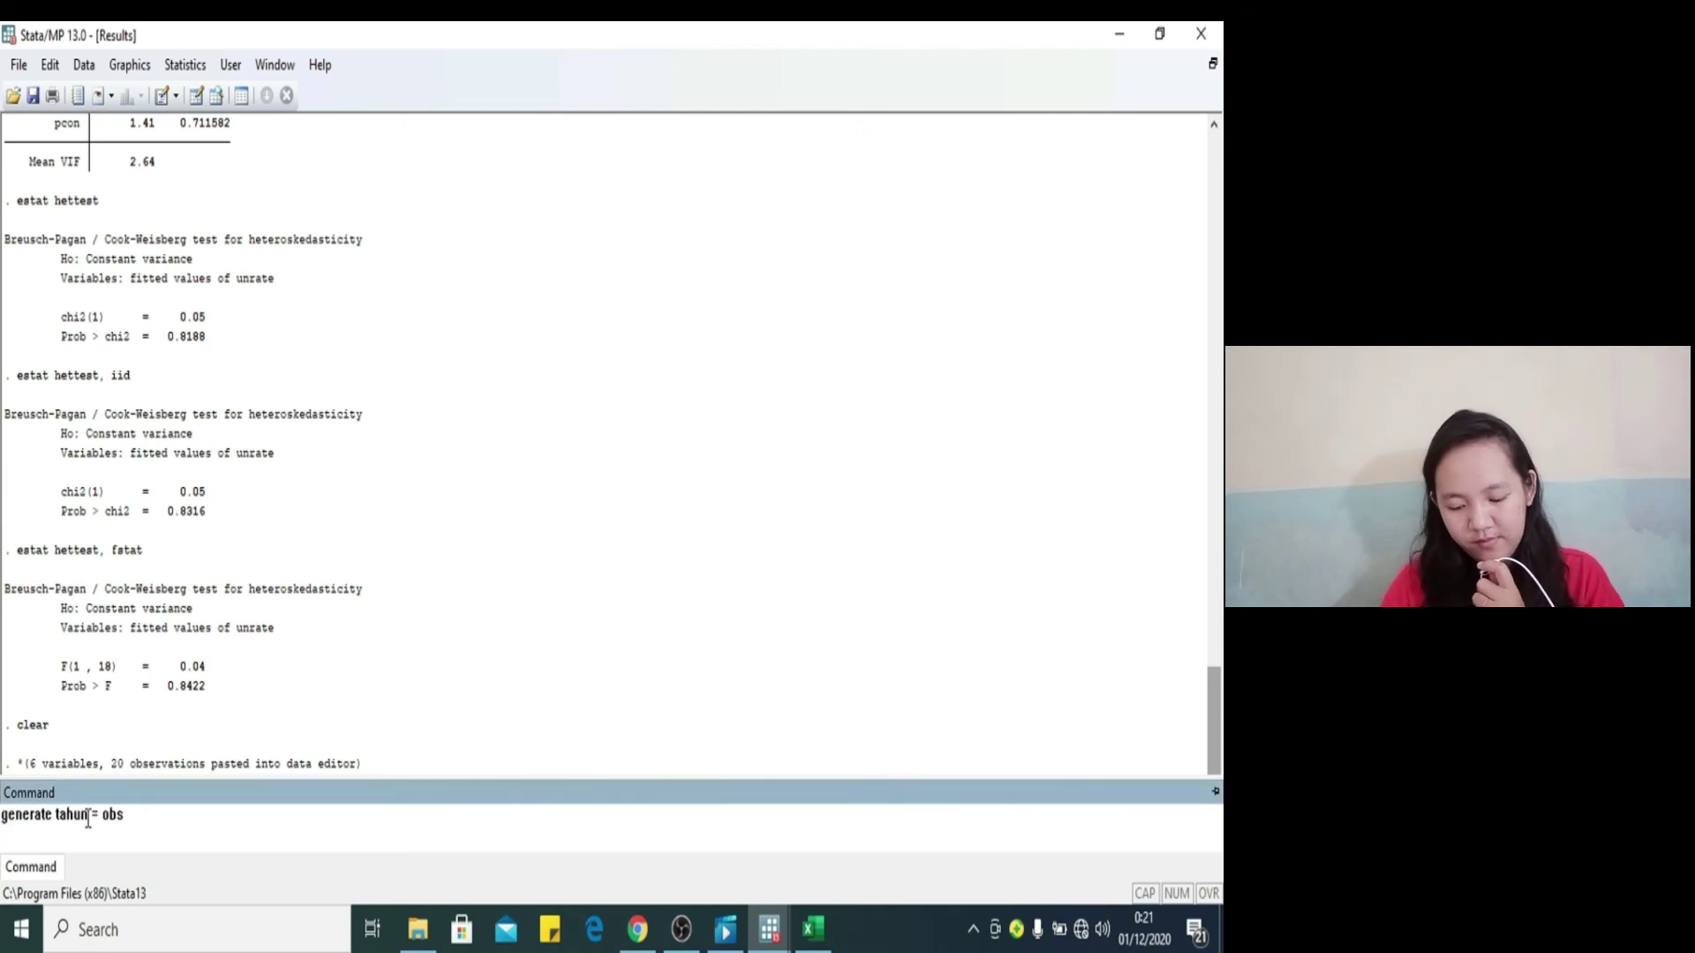
pyautogui.press('Return')
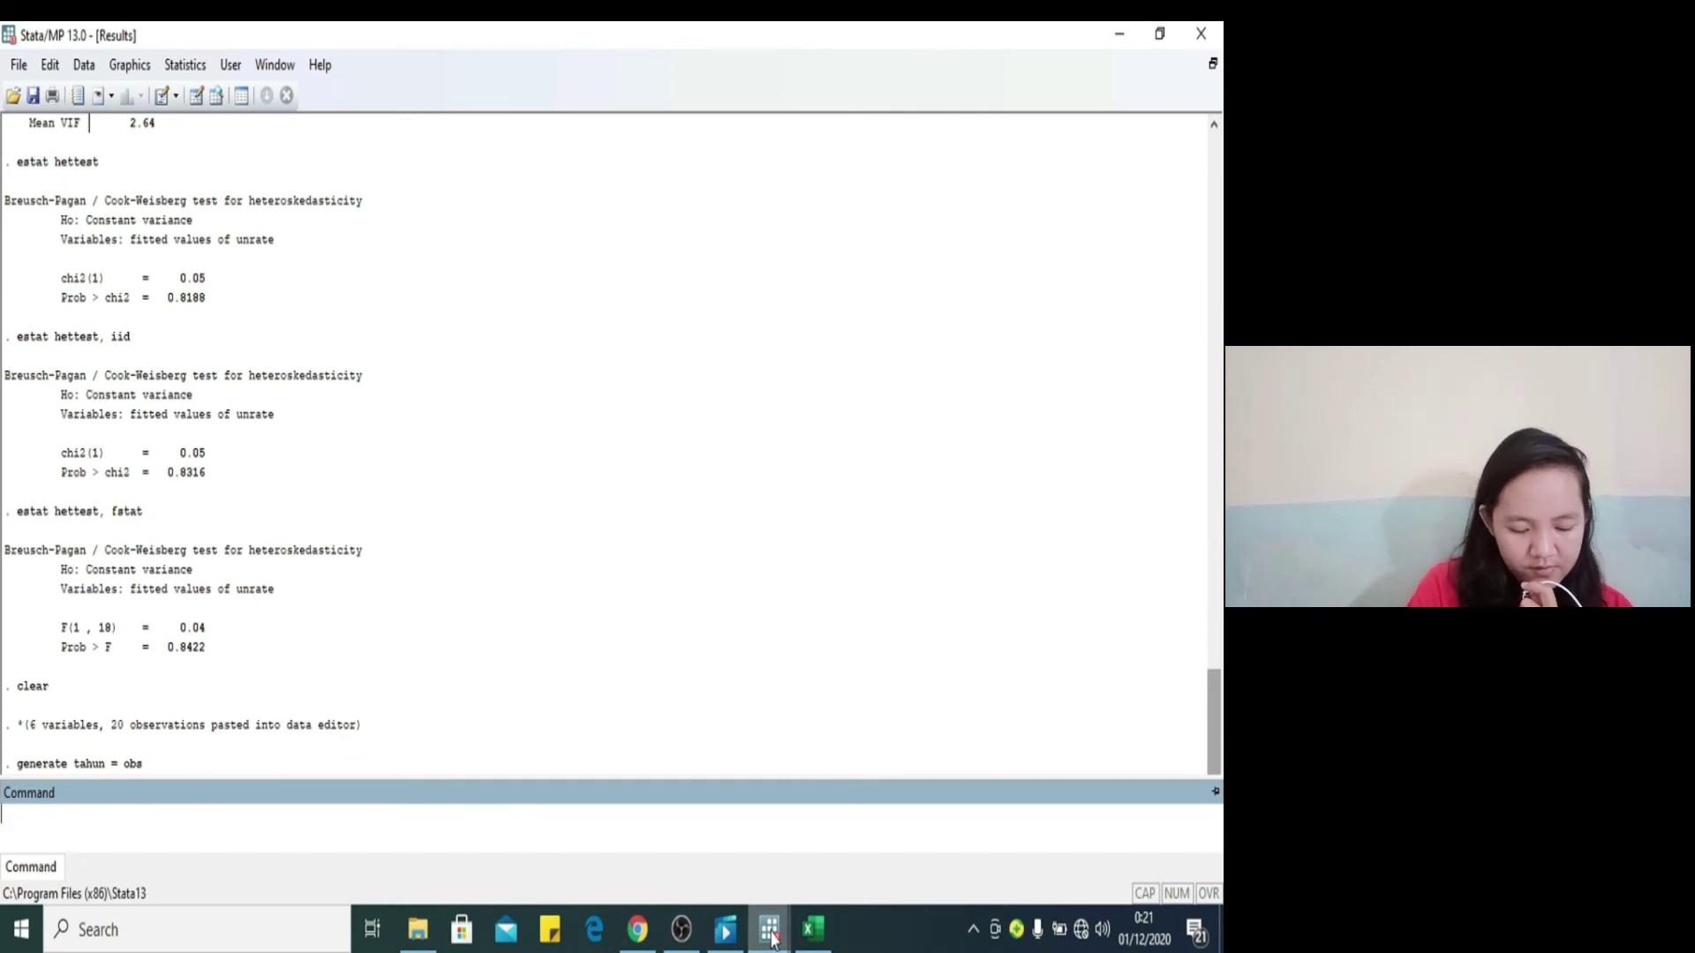
# Step: Check the tahun variable's properties and its column of values in the Data Editor
pyautogui.moveTo(769, 928)
pyautogui.click(900, 846)
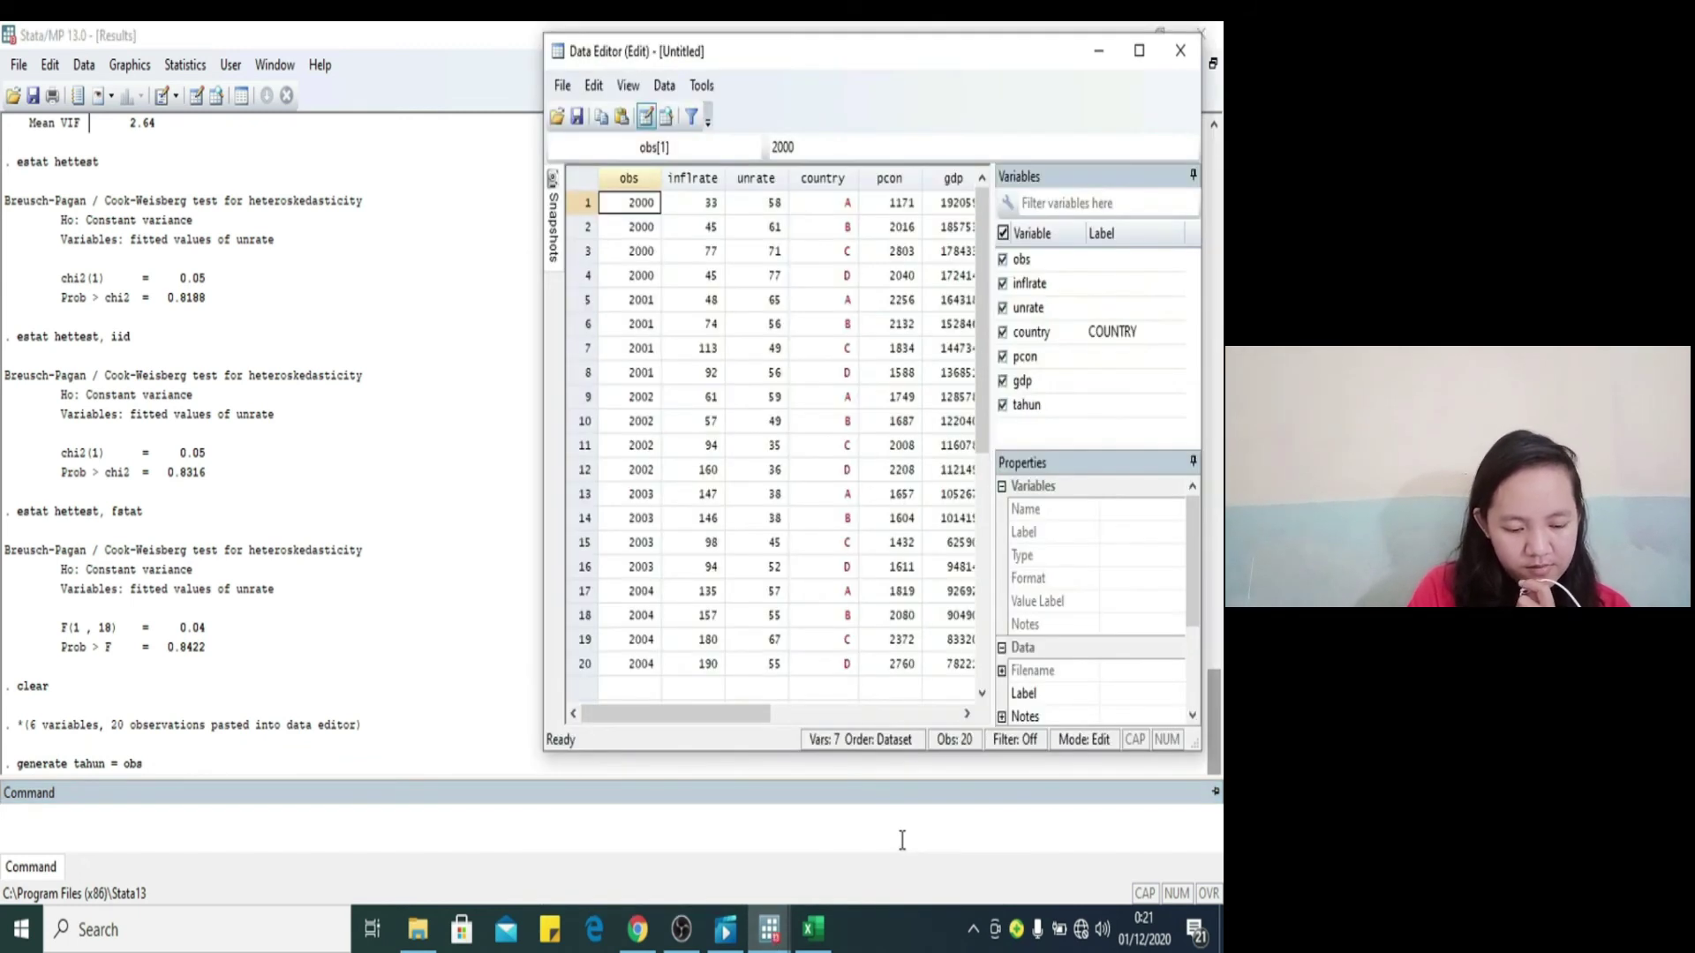
pyautogui.click(1030, 411)
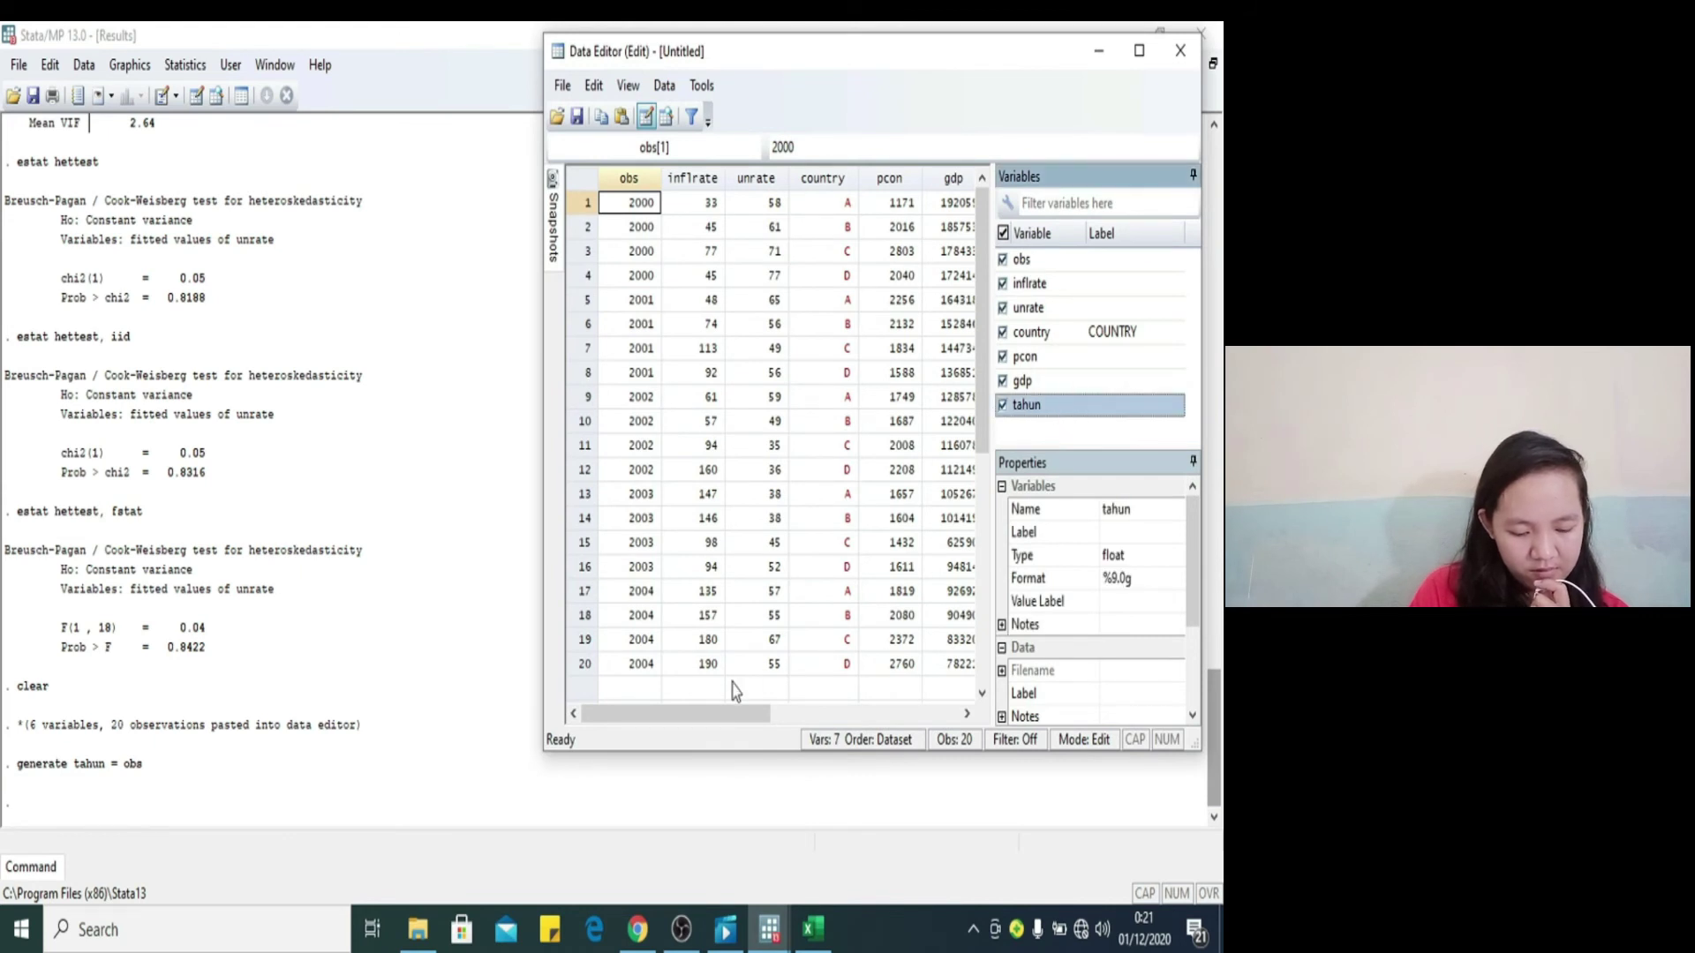
pyautogui.moveTo(692, 713); pyautogui.dragTo(748, 720)
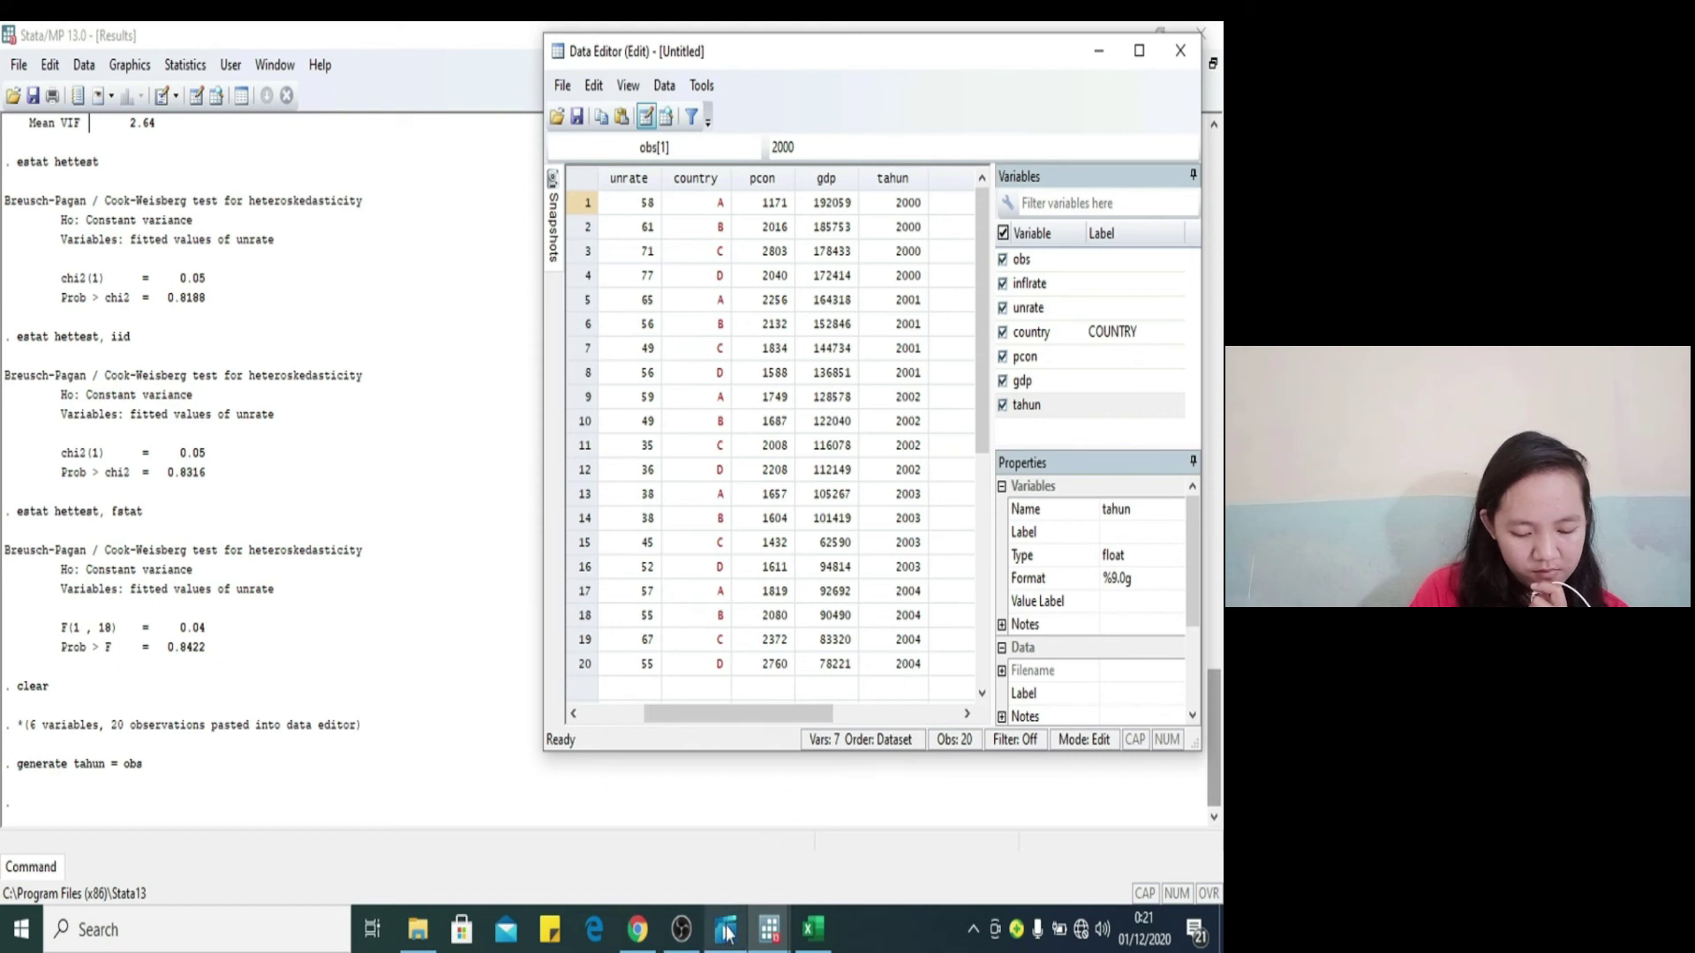
# Step: Try to execute the selected generate tahun = obs line directly from the do-file and inspect its output in the results
pyautogui.click(768, 940)
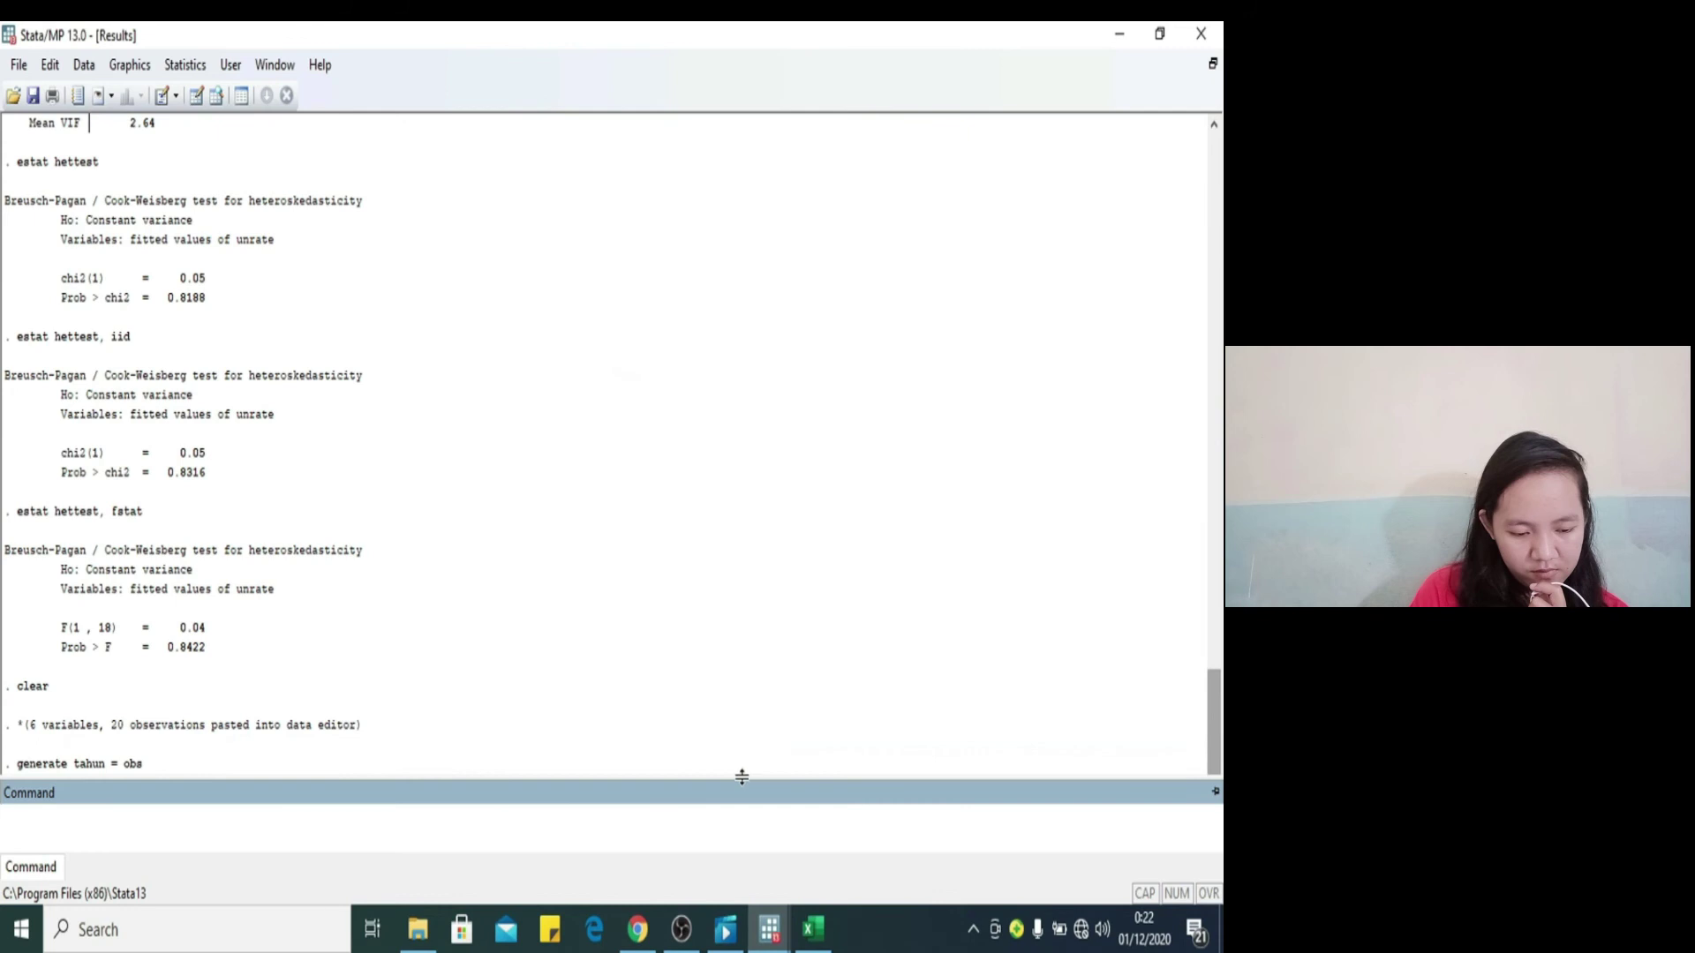
pyautogui.click(774, 943)
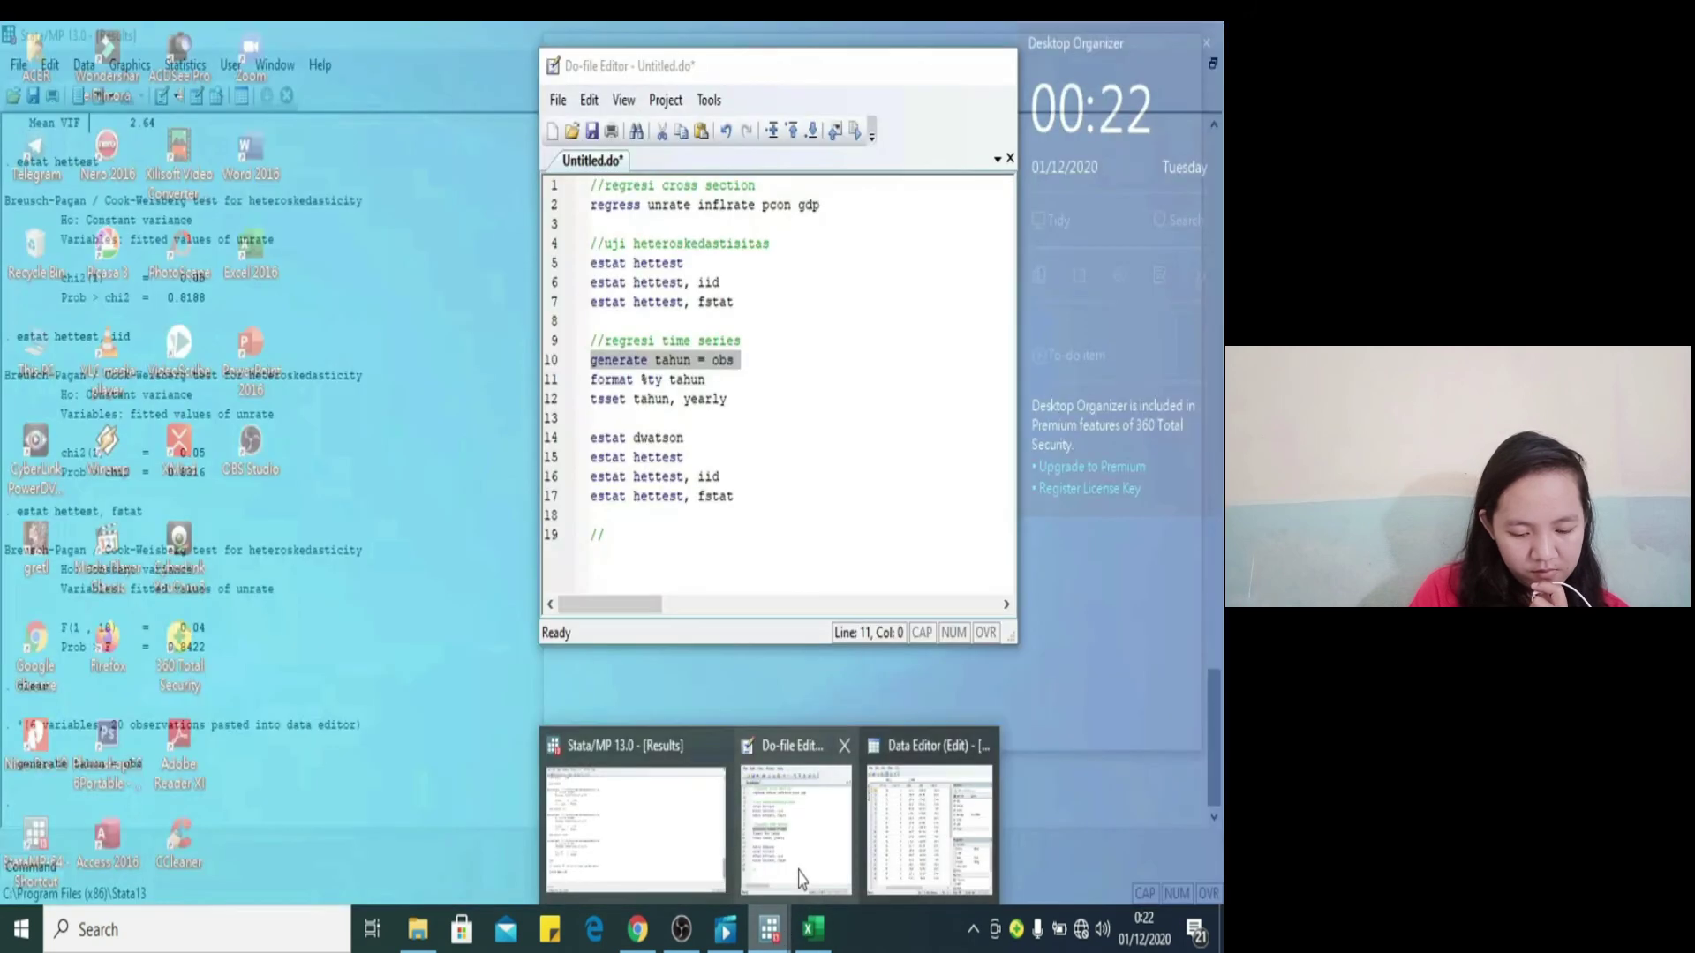
pyautogui.click(800, 879)
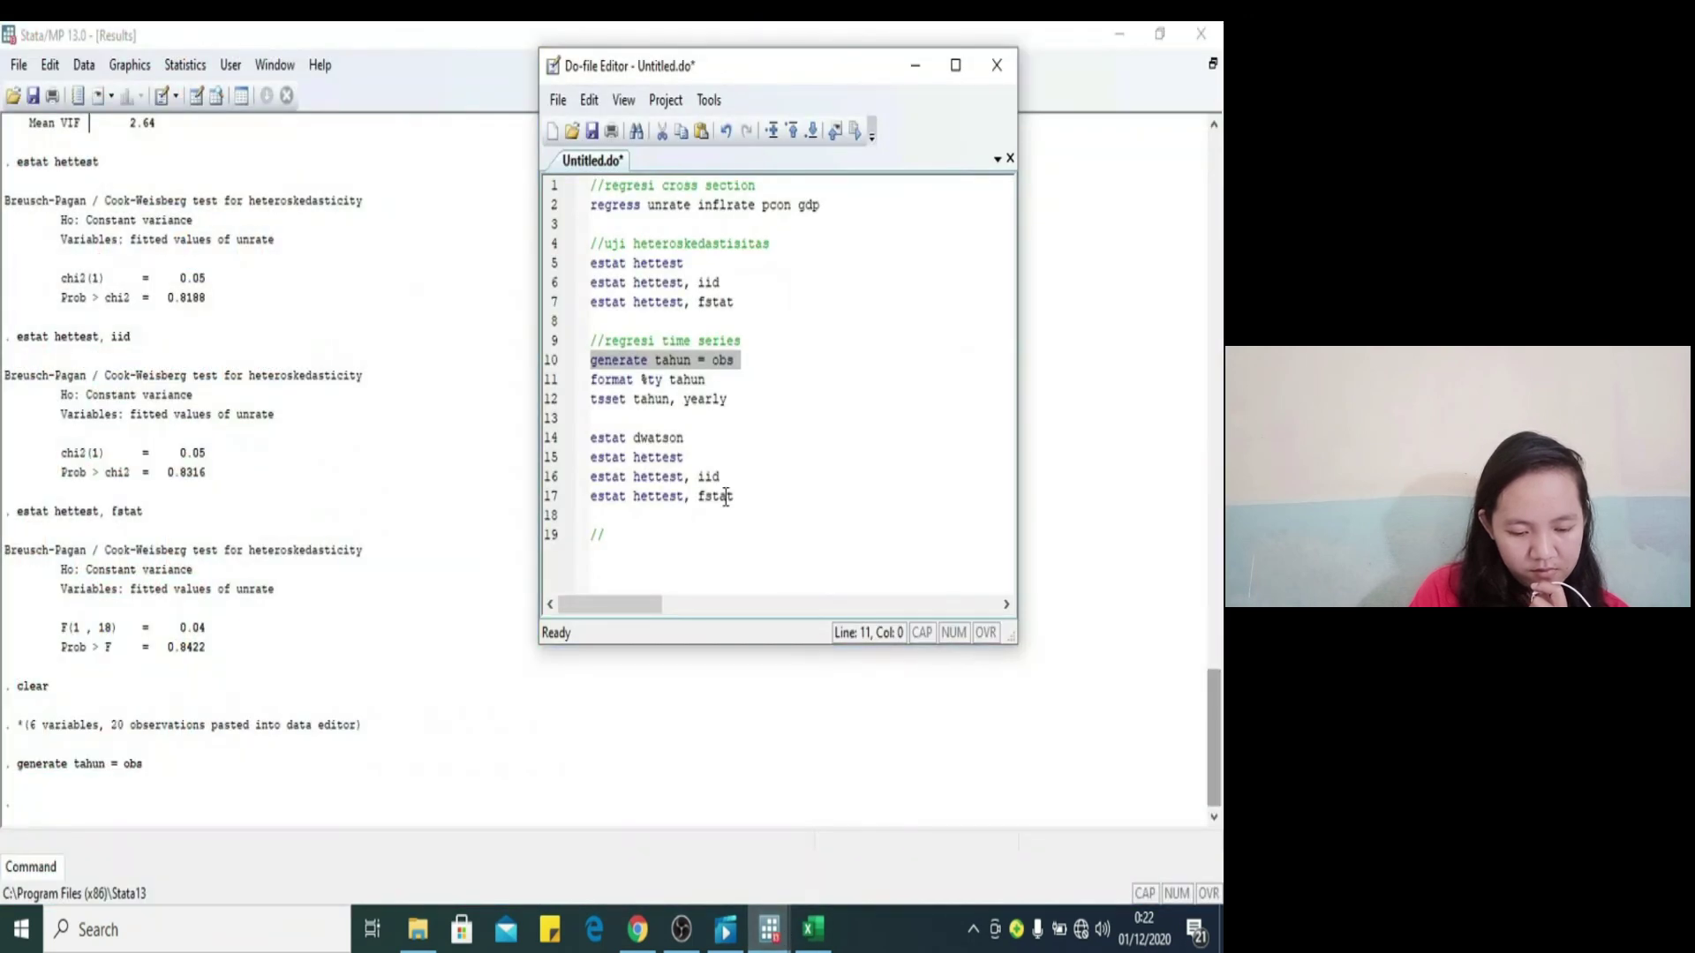
pyautogui.click(854, 134)
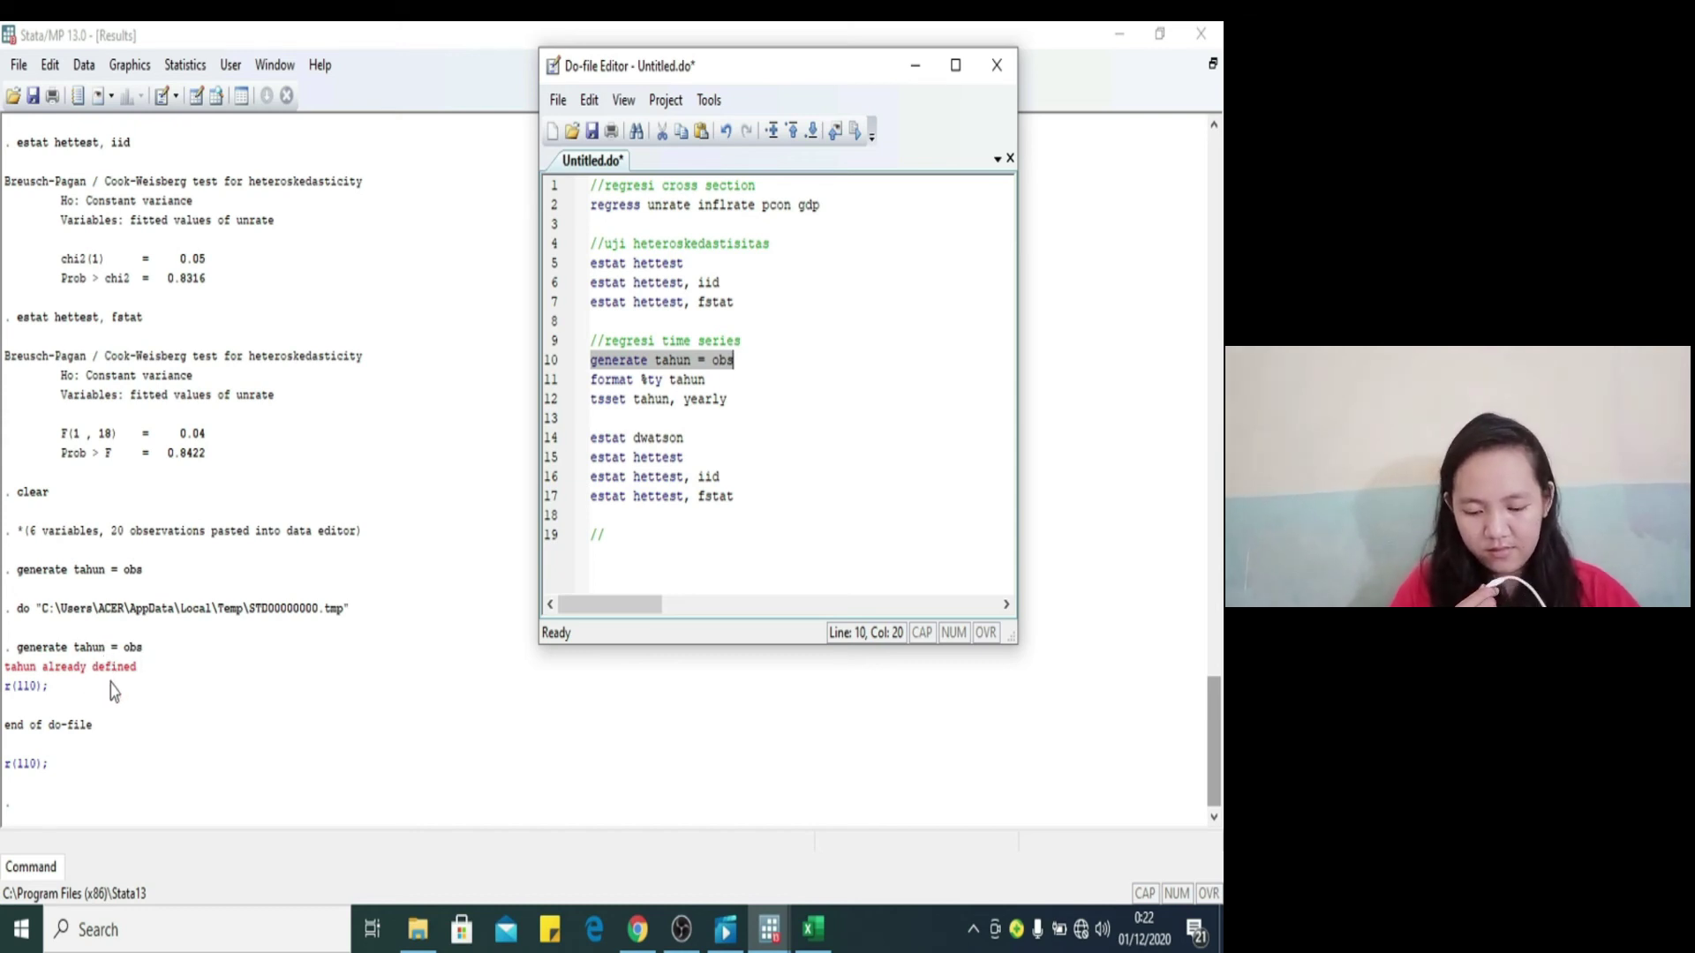
pyautogui.moveTo(4, 725); pyautogui.dragTo(77, 729)
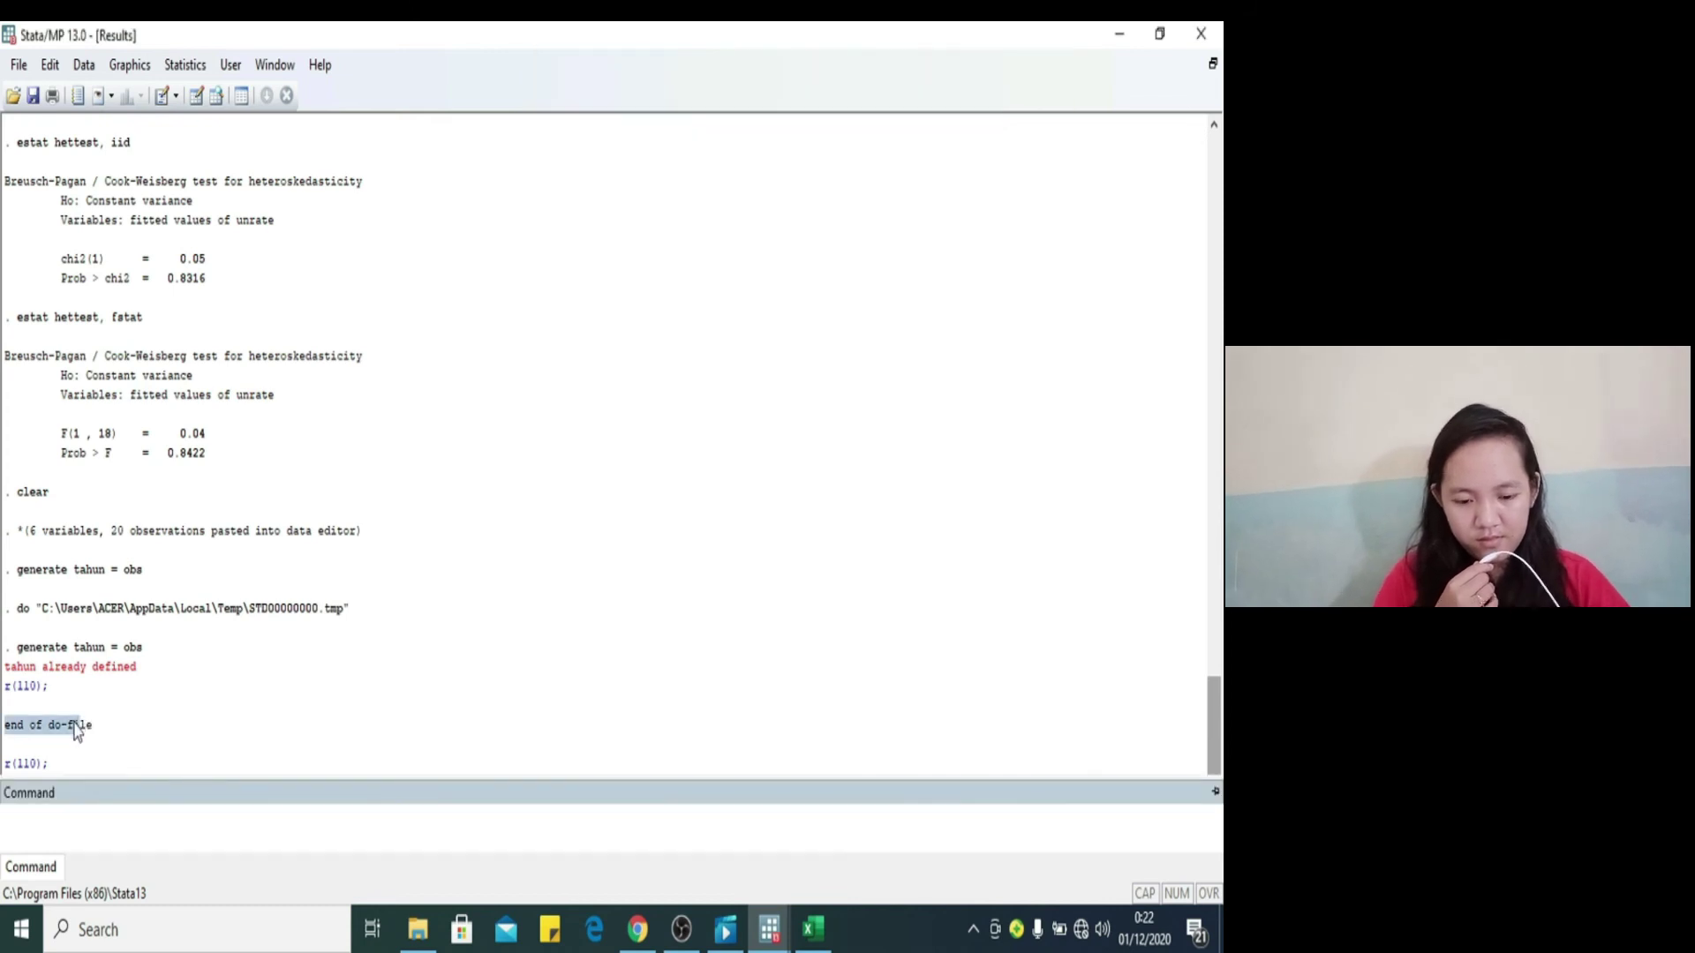
# Step: Set up a new float variable named tahun with the value 1 from the Data Editor
pyautogui.click(775, 944)
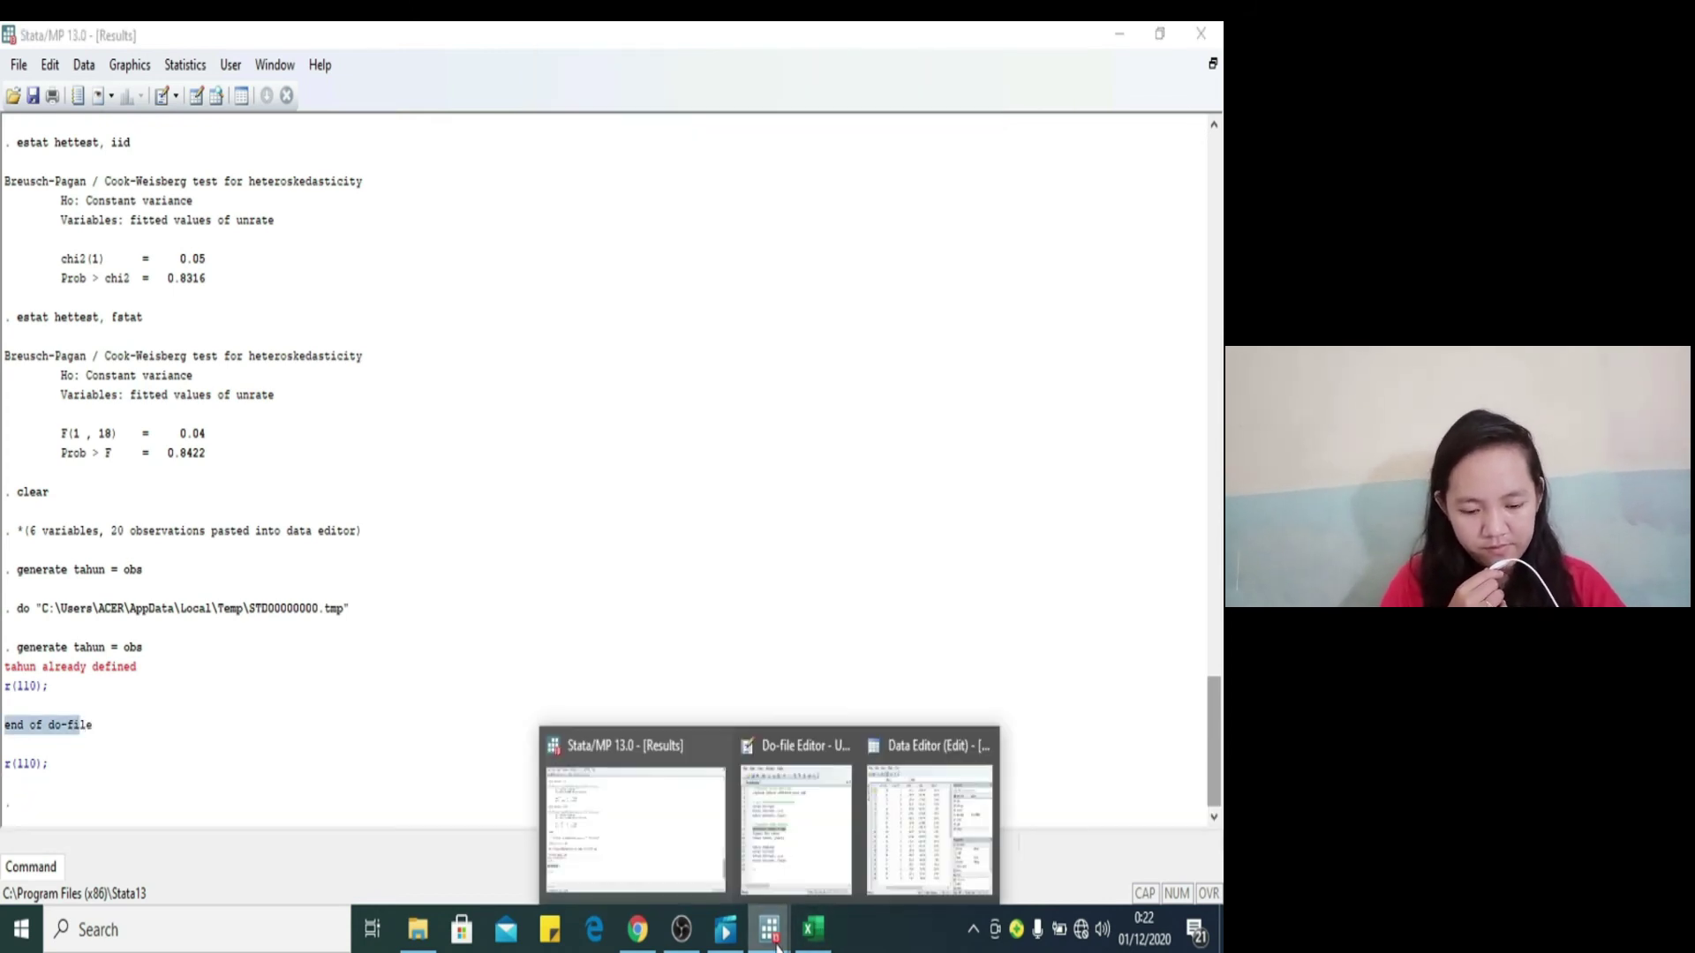
pyautogui.click(951, 846)
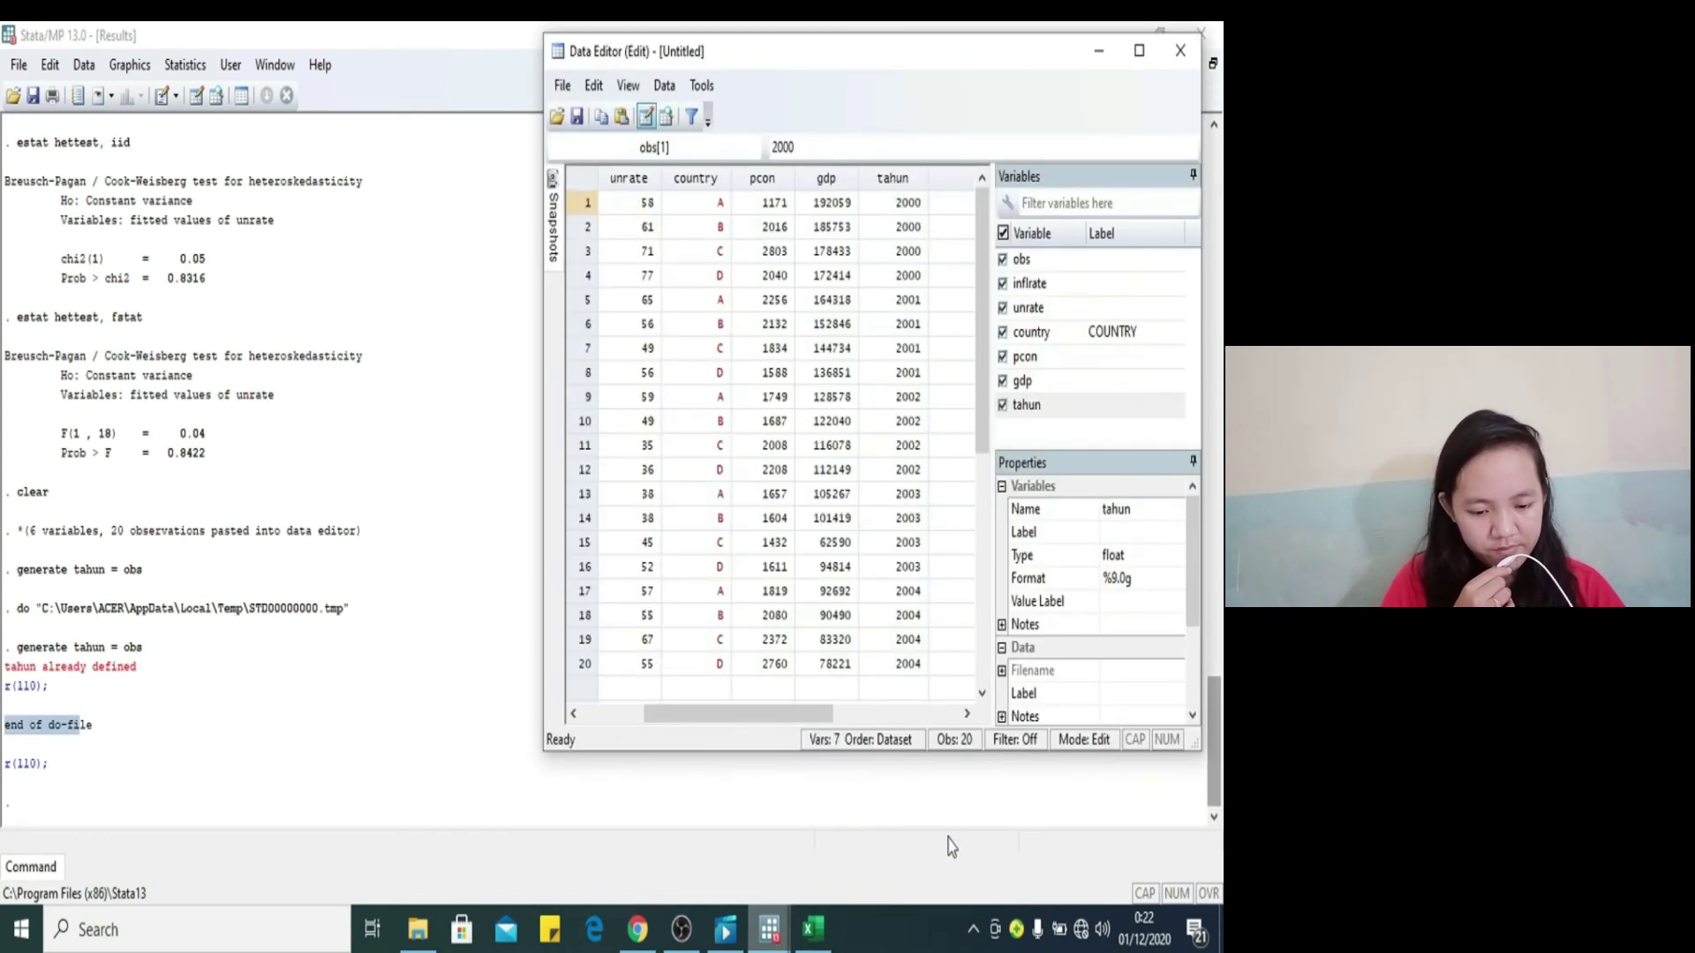
pyautogui.click(664, 88)
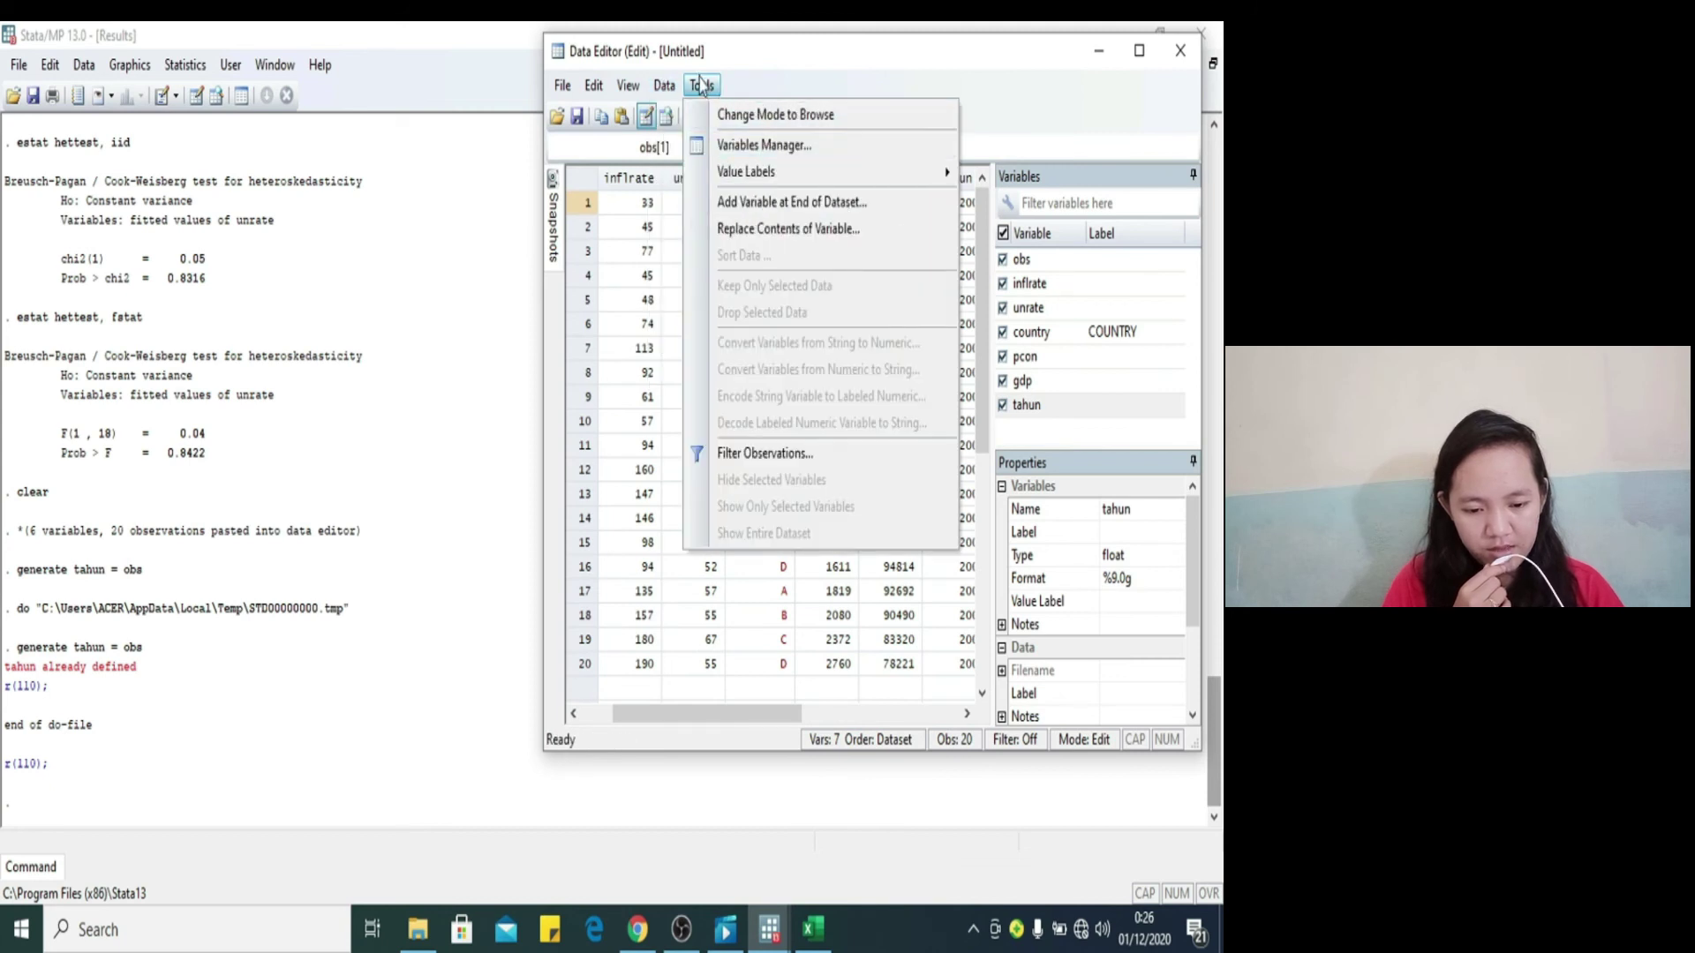
pyautogui.moveTo(757, 171)
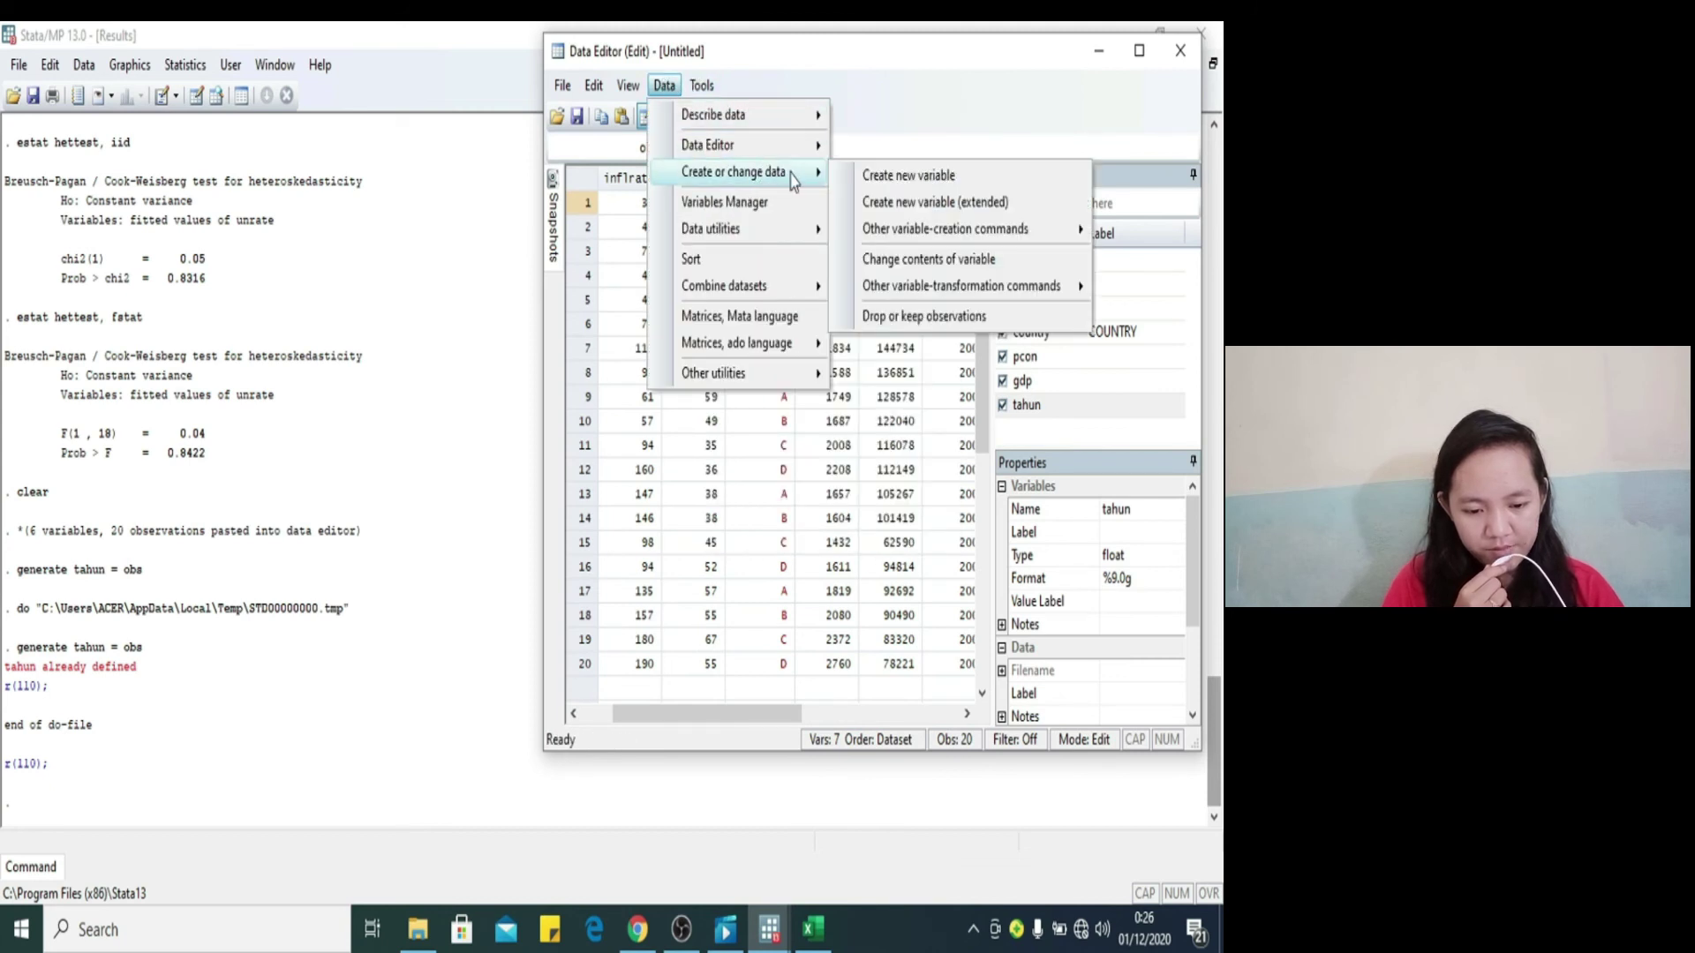
pyautogui.click(849, 177)
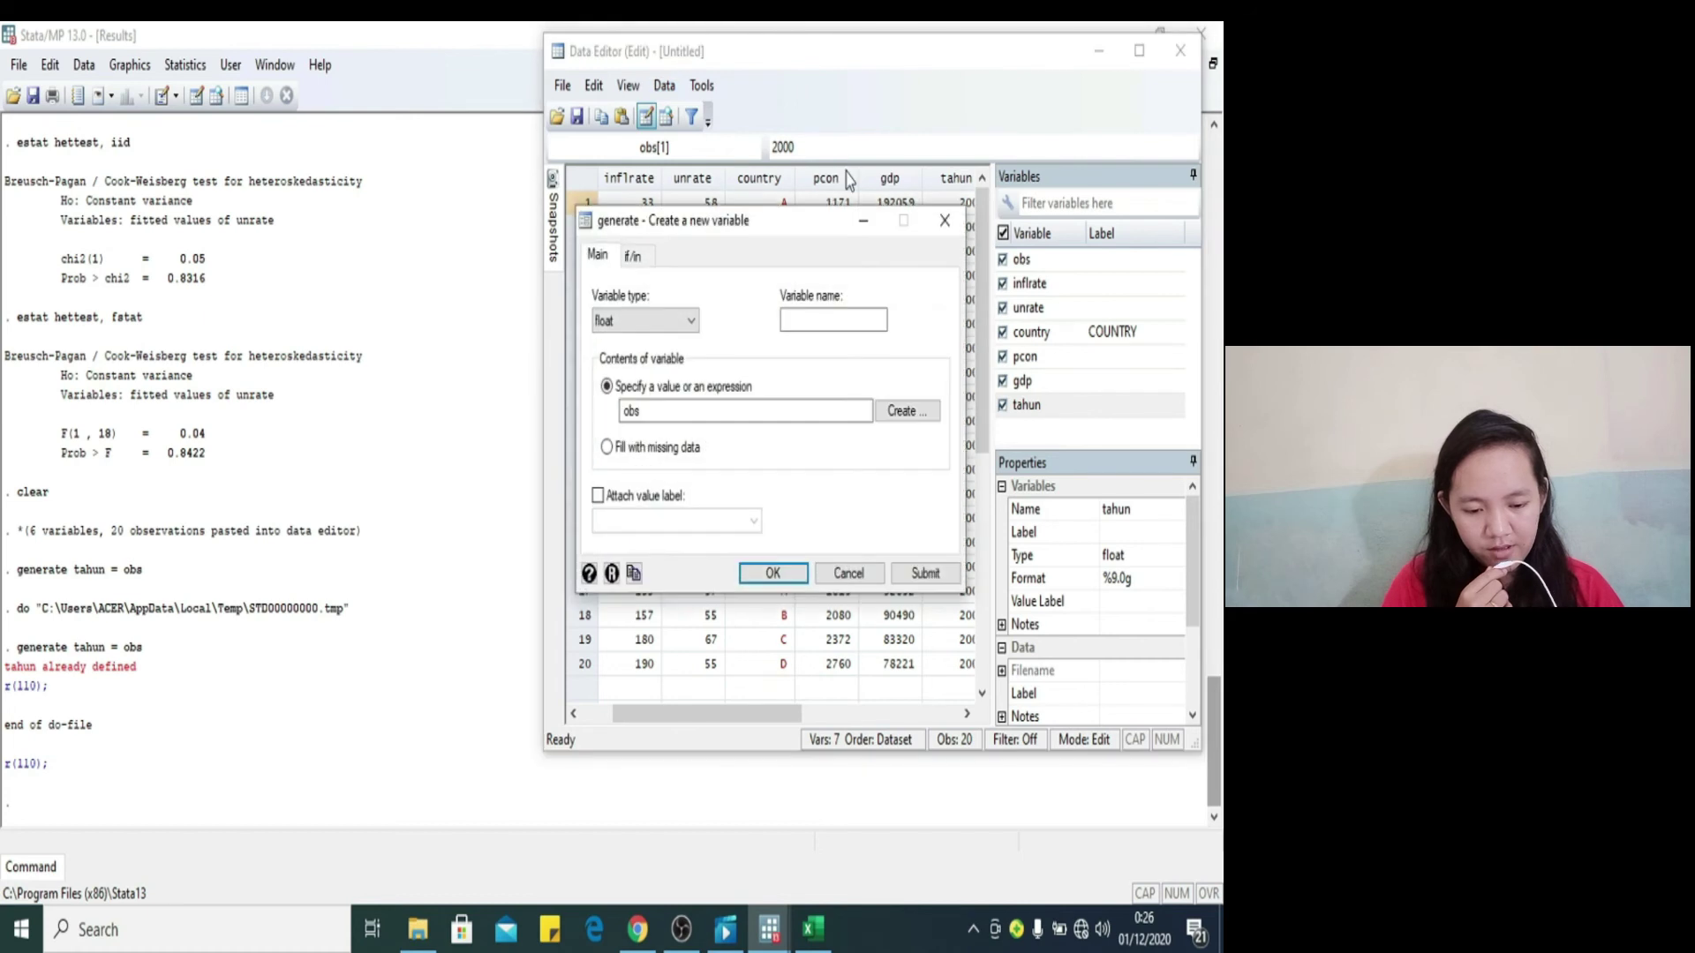
pyautogui.click(801, 323)
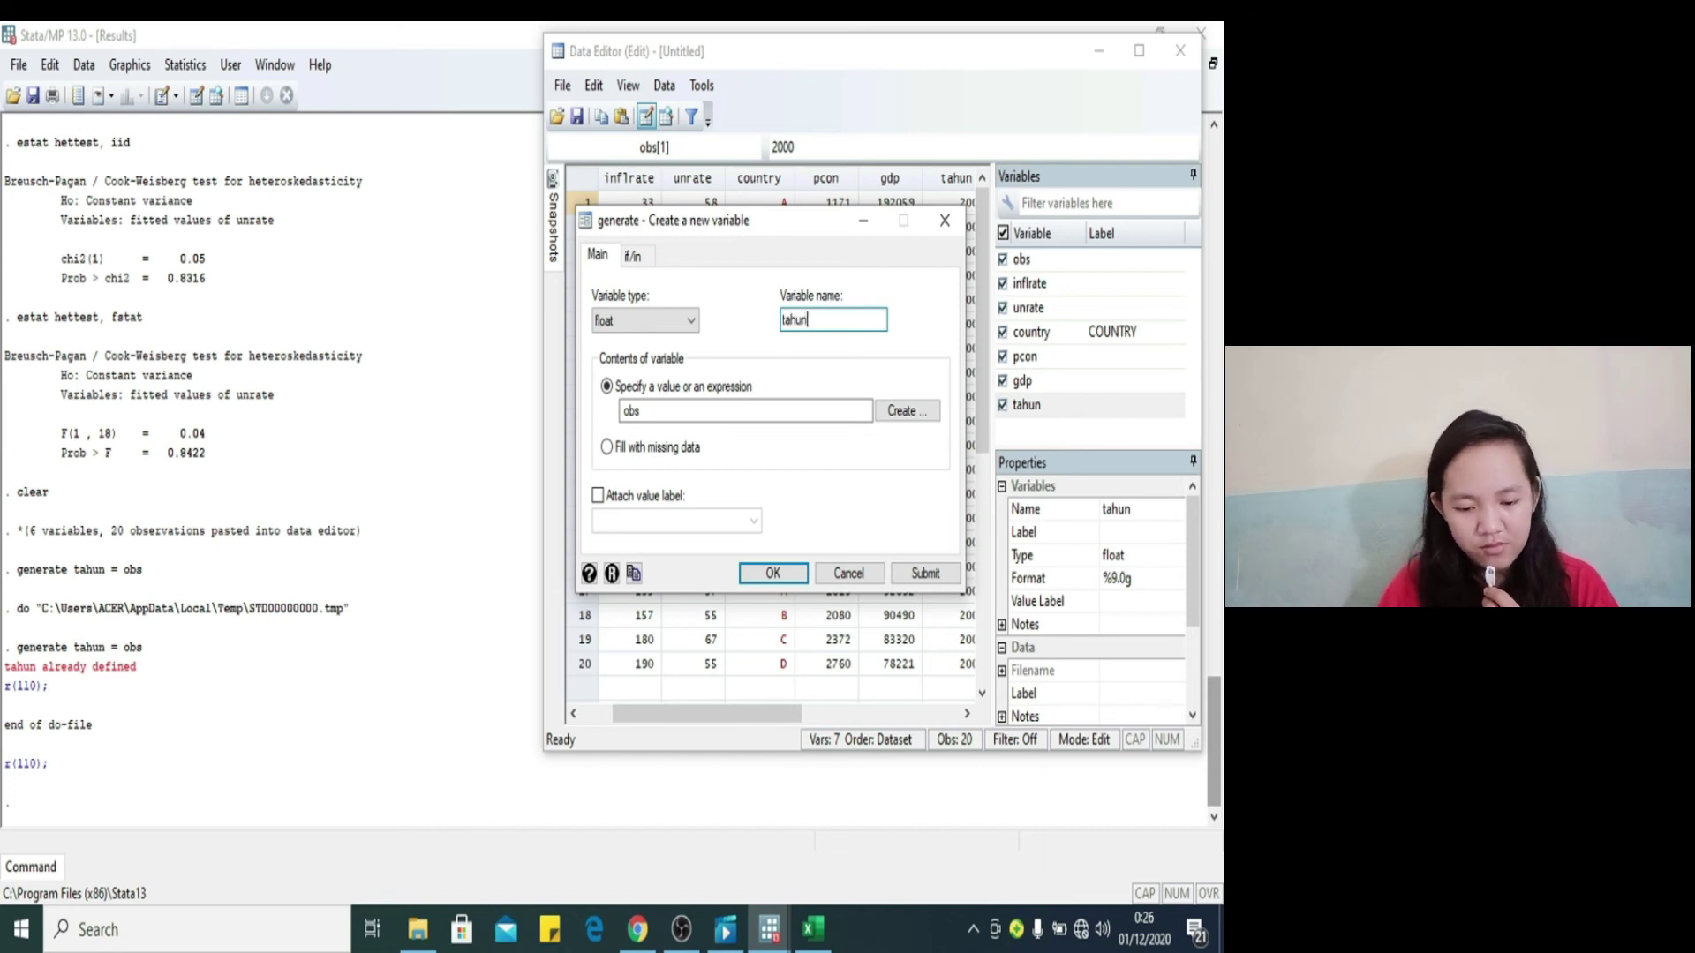
pyautogui.click(683, 412)
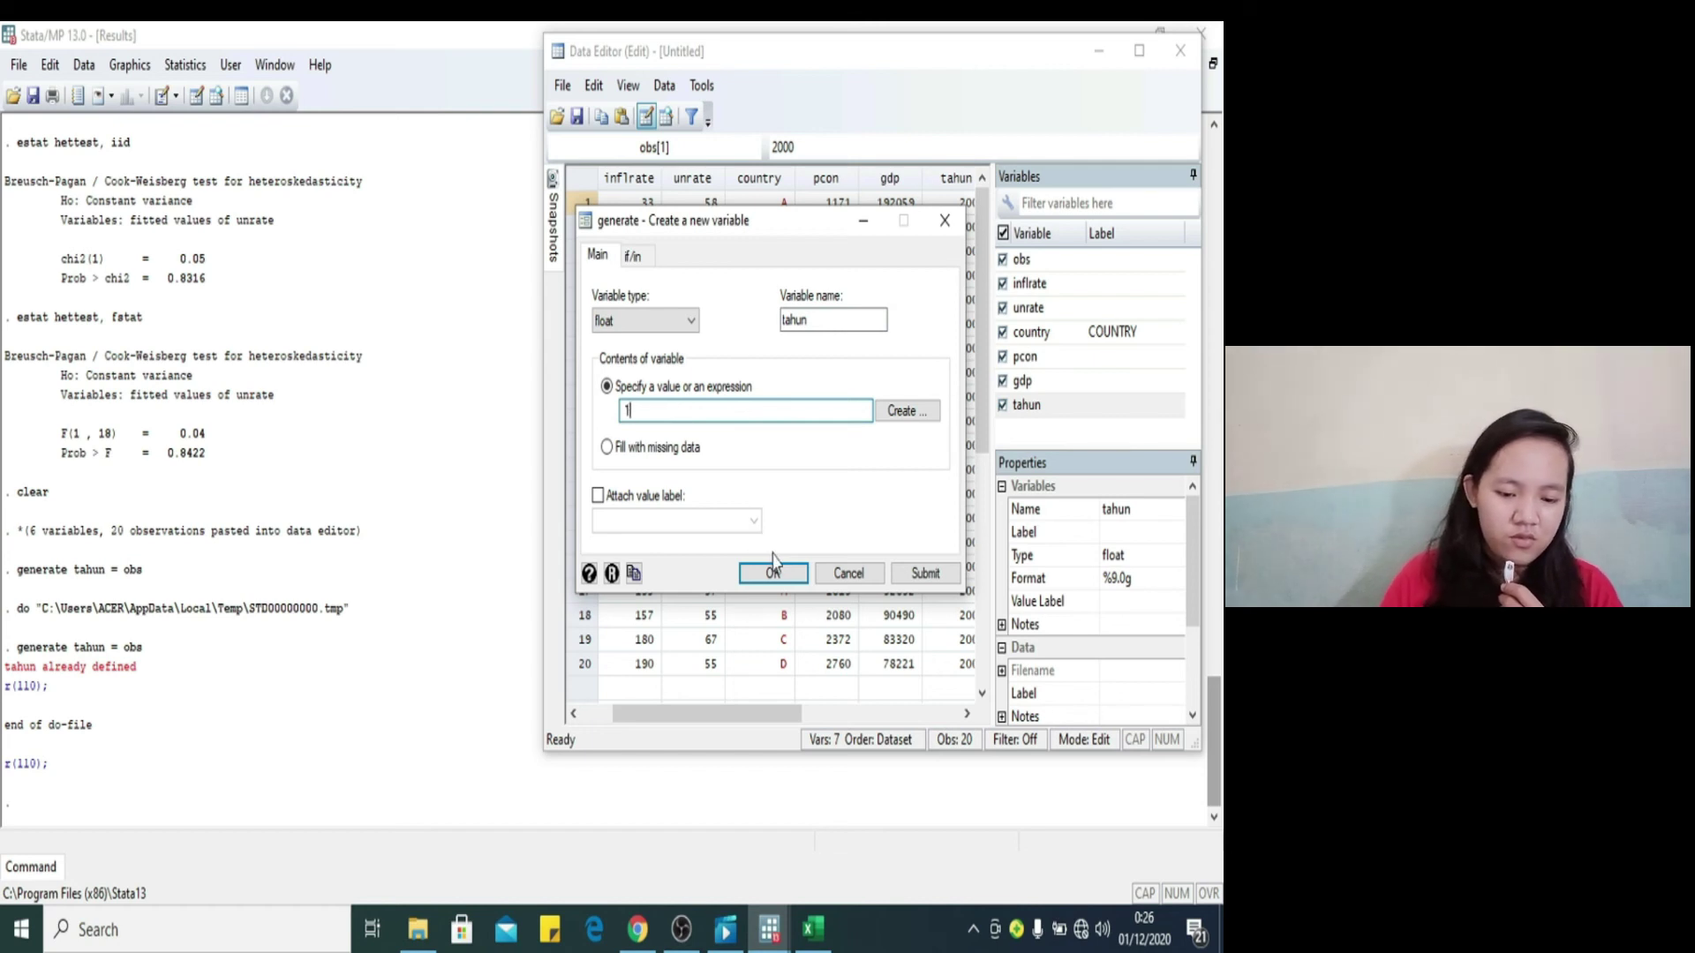
# Step: Restrict the new variable to observations where country =="A" using the expression builder, and try to submit it
pyautogui.click(633, 256)
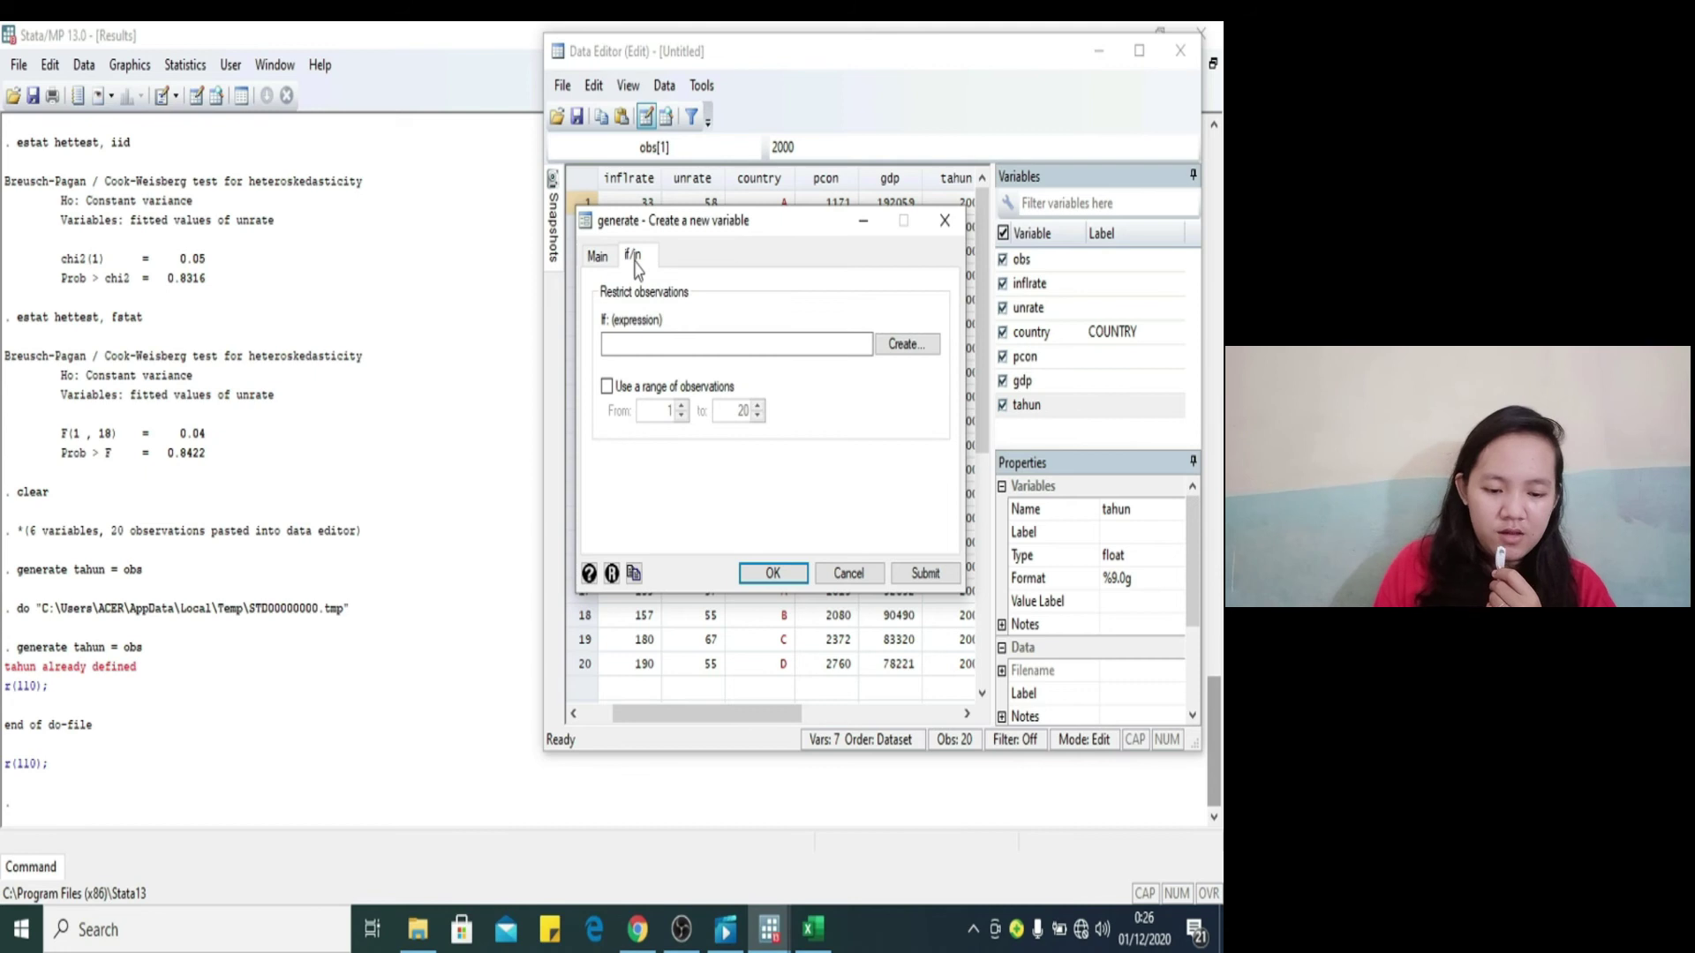
pyautogui.click(906, 344)
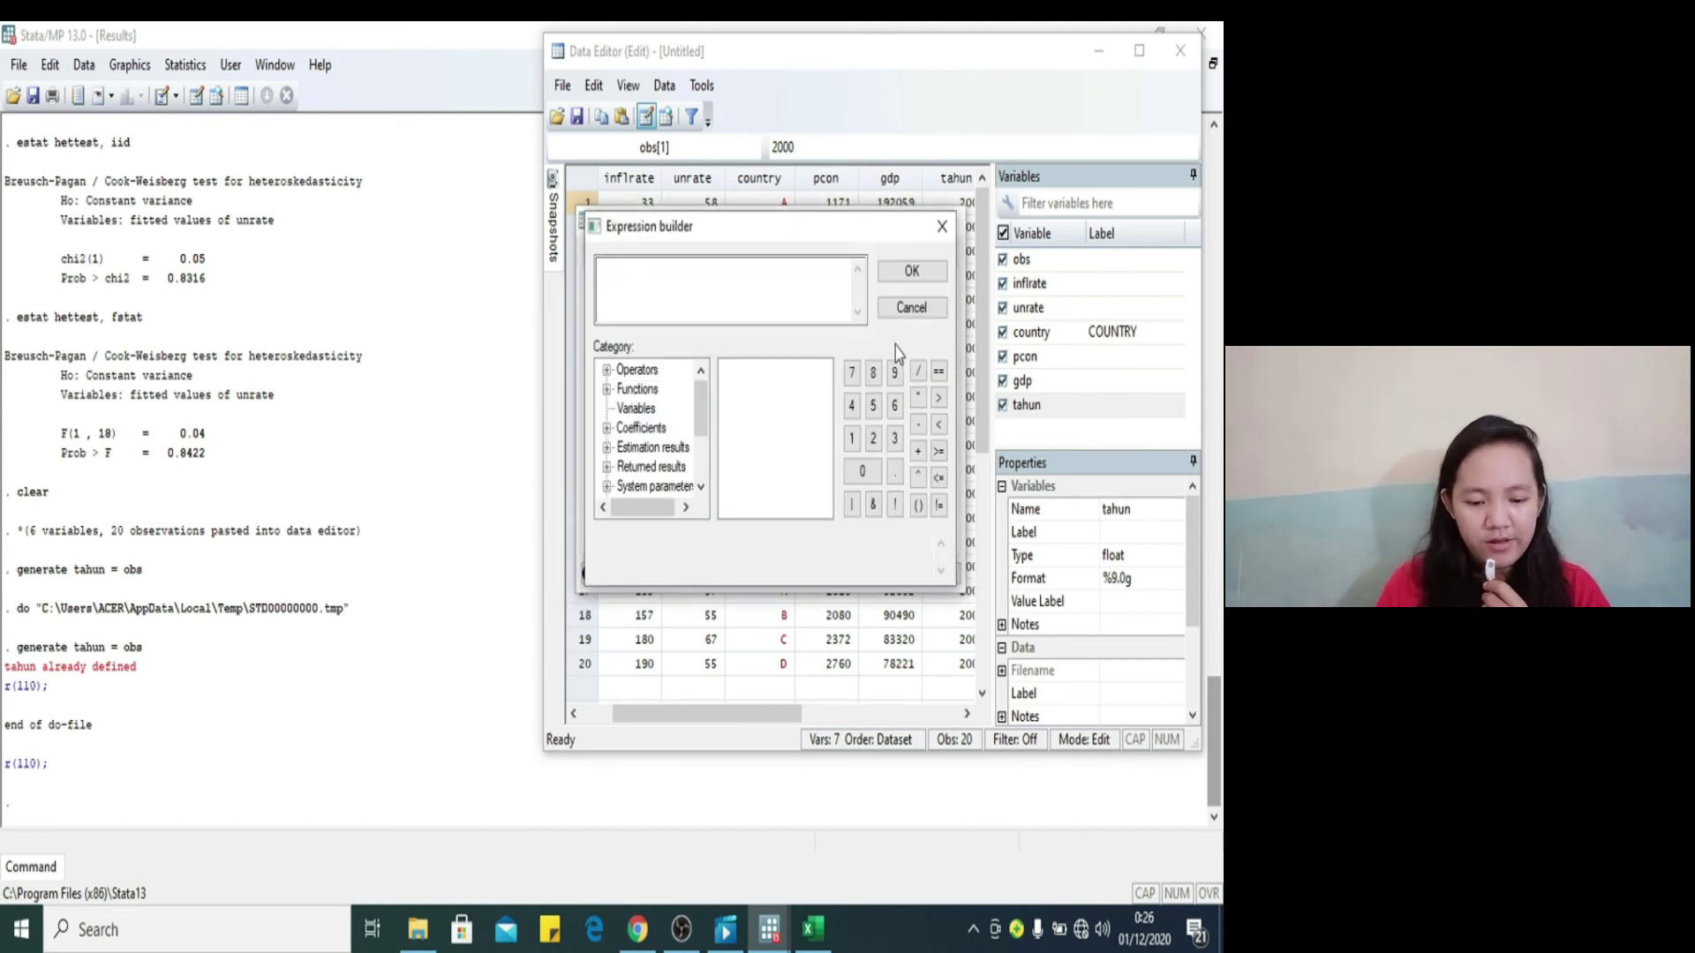
pyautogui.click(651, 411)
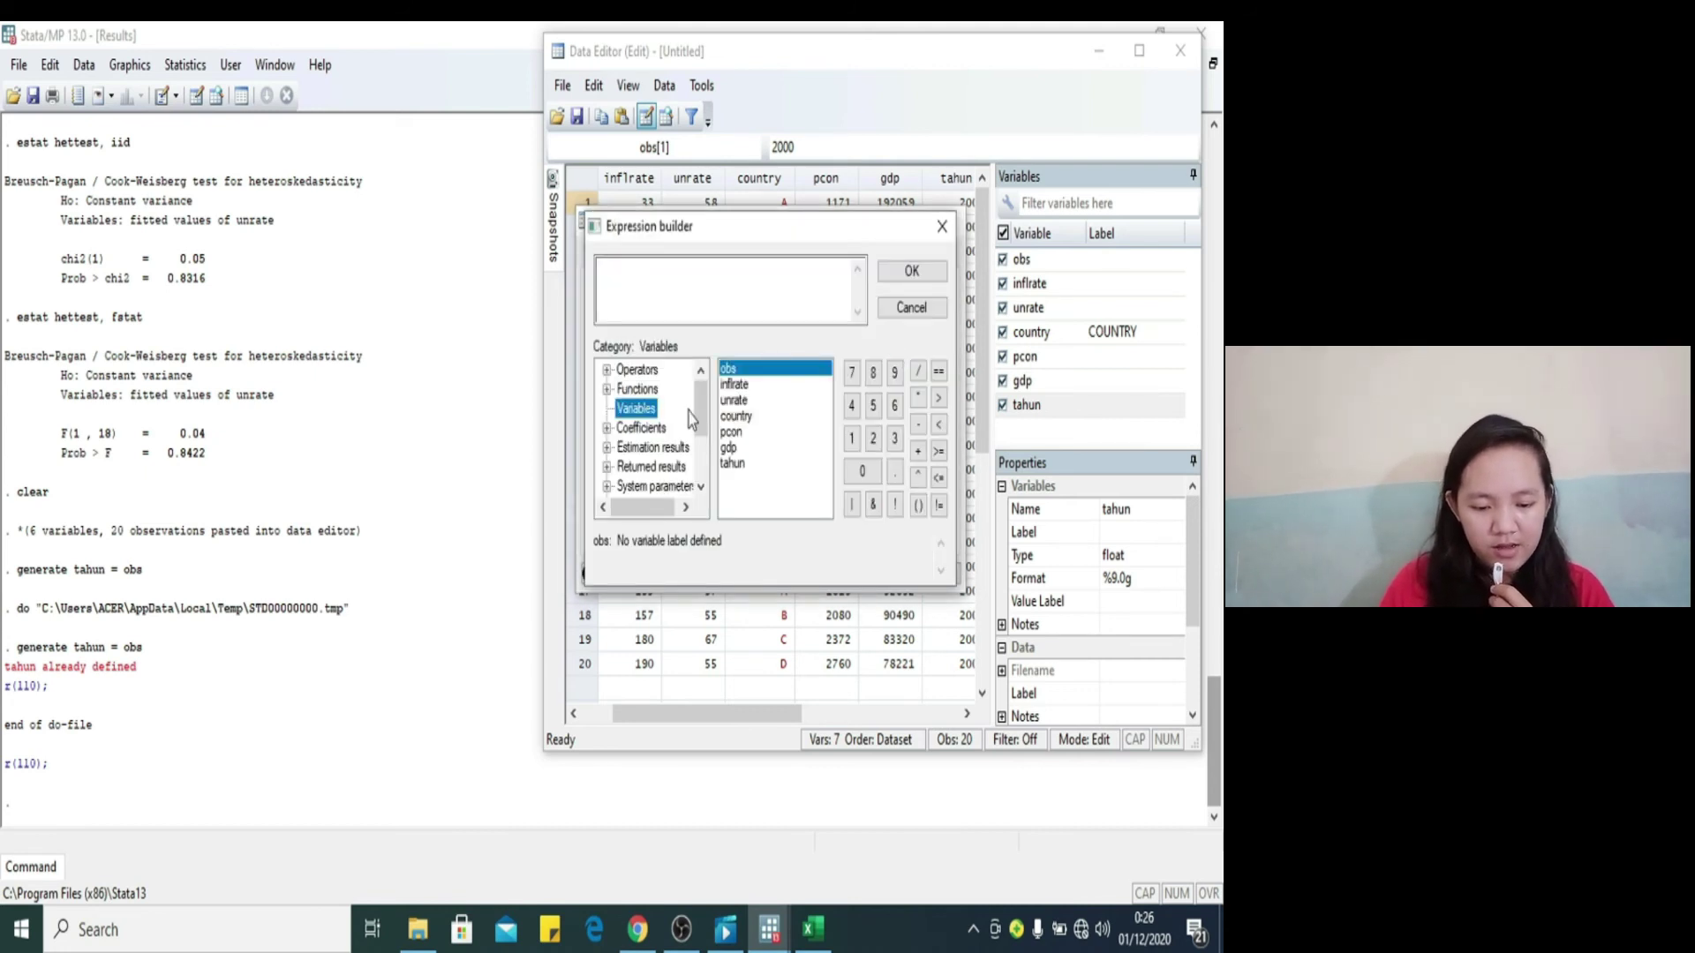
pyautogui.click(740, 416)
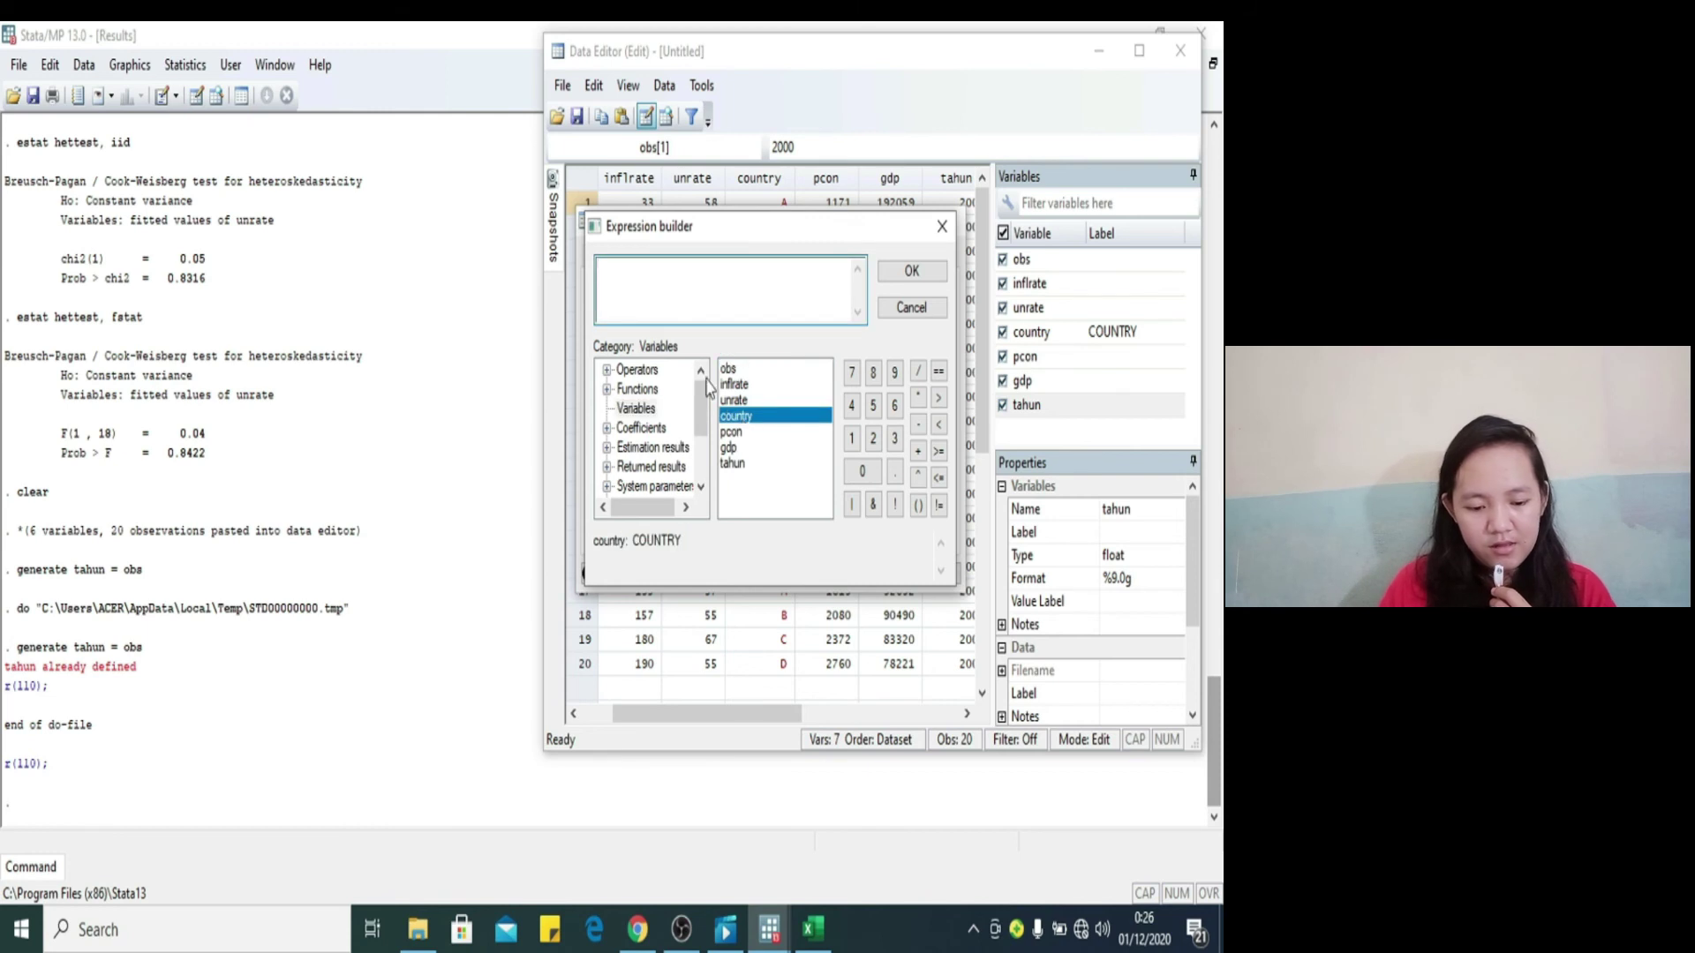
pyautogui.doubleClick(732, 422)
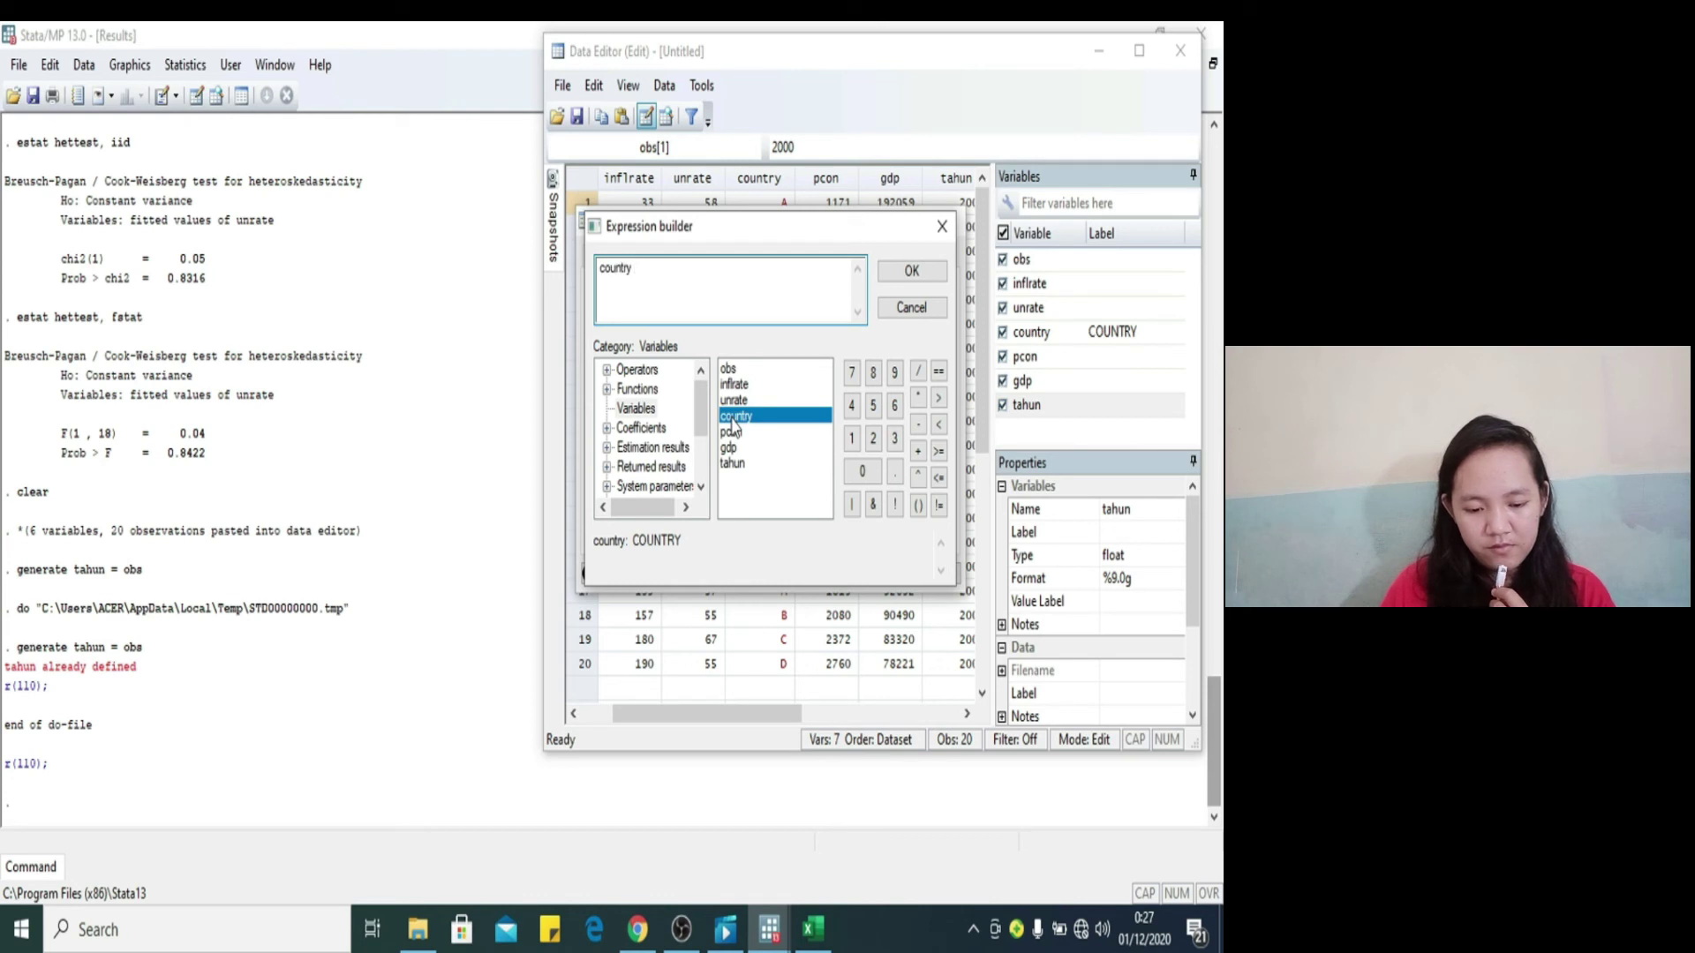
pyautogui.click(938, 371)
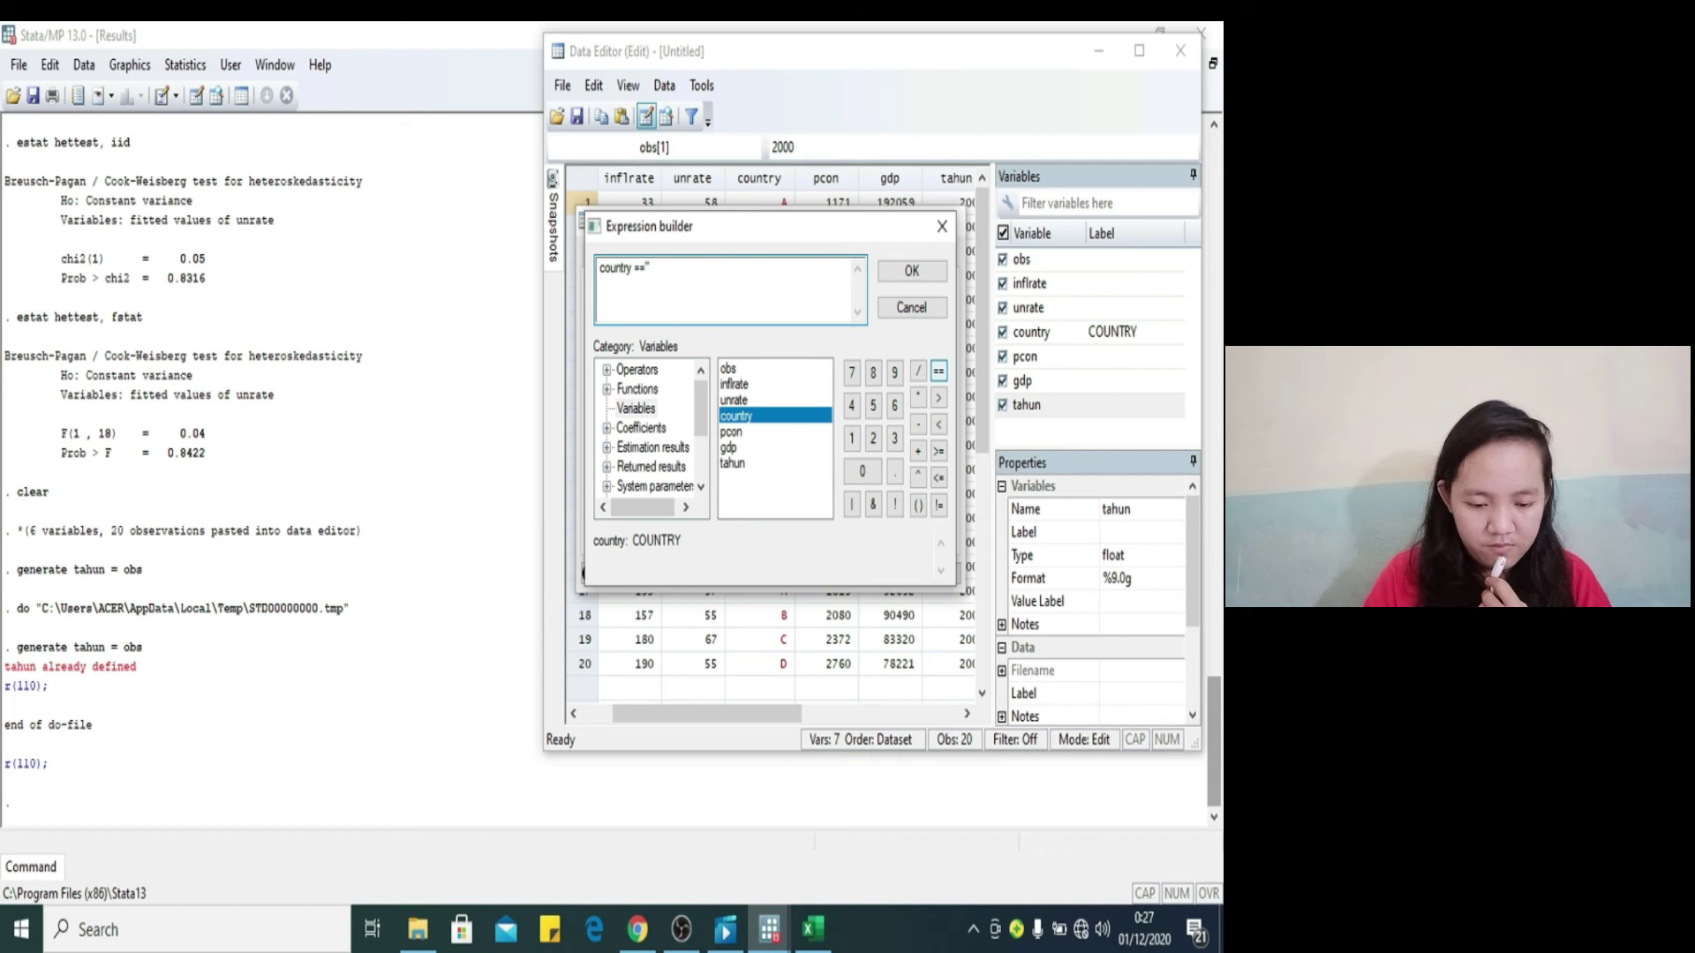
pyautogui.write('"')
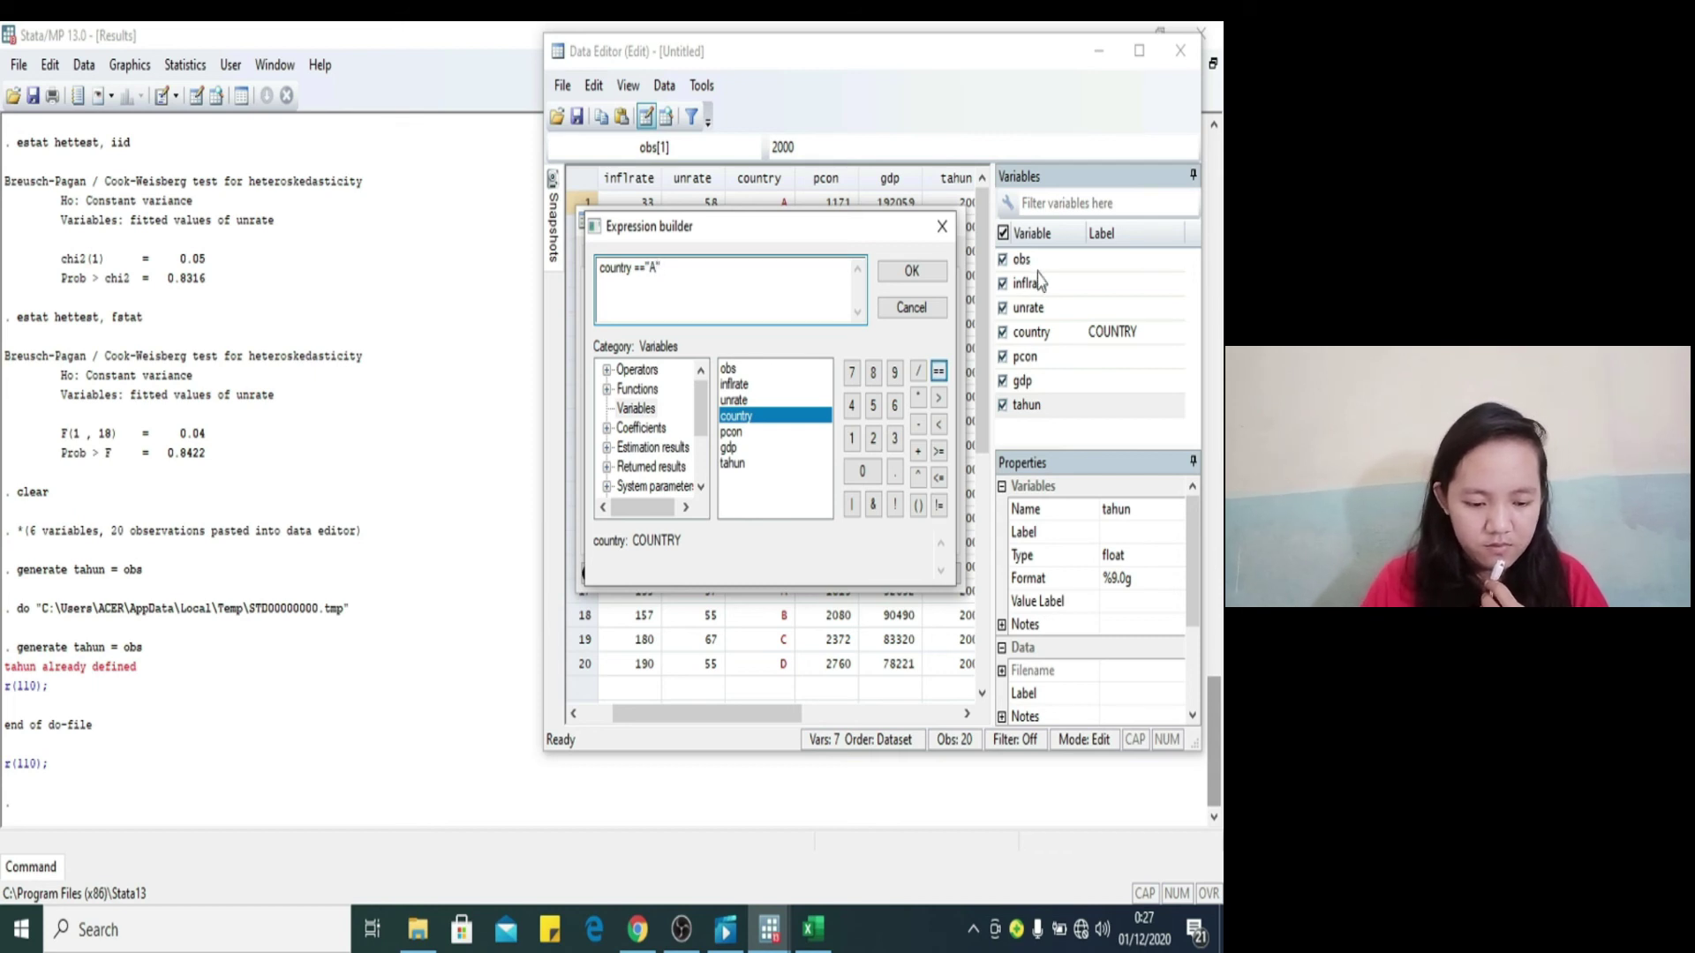
pyautogui.click(918, 273)
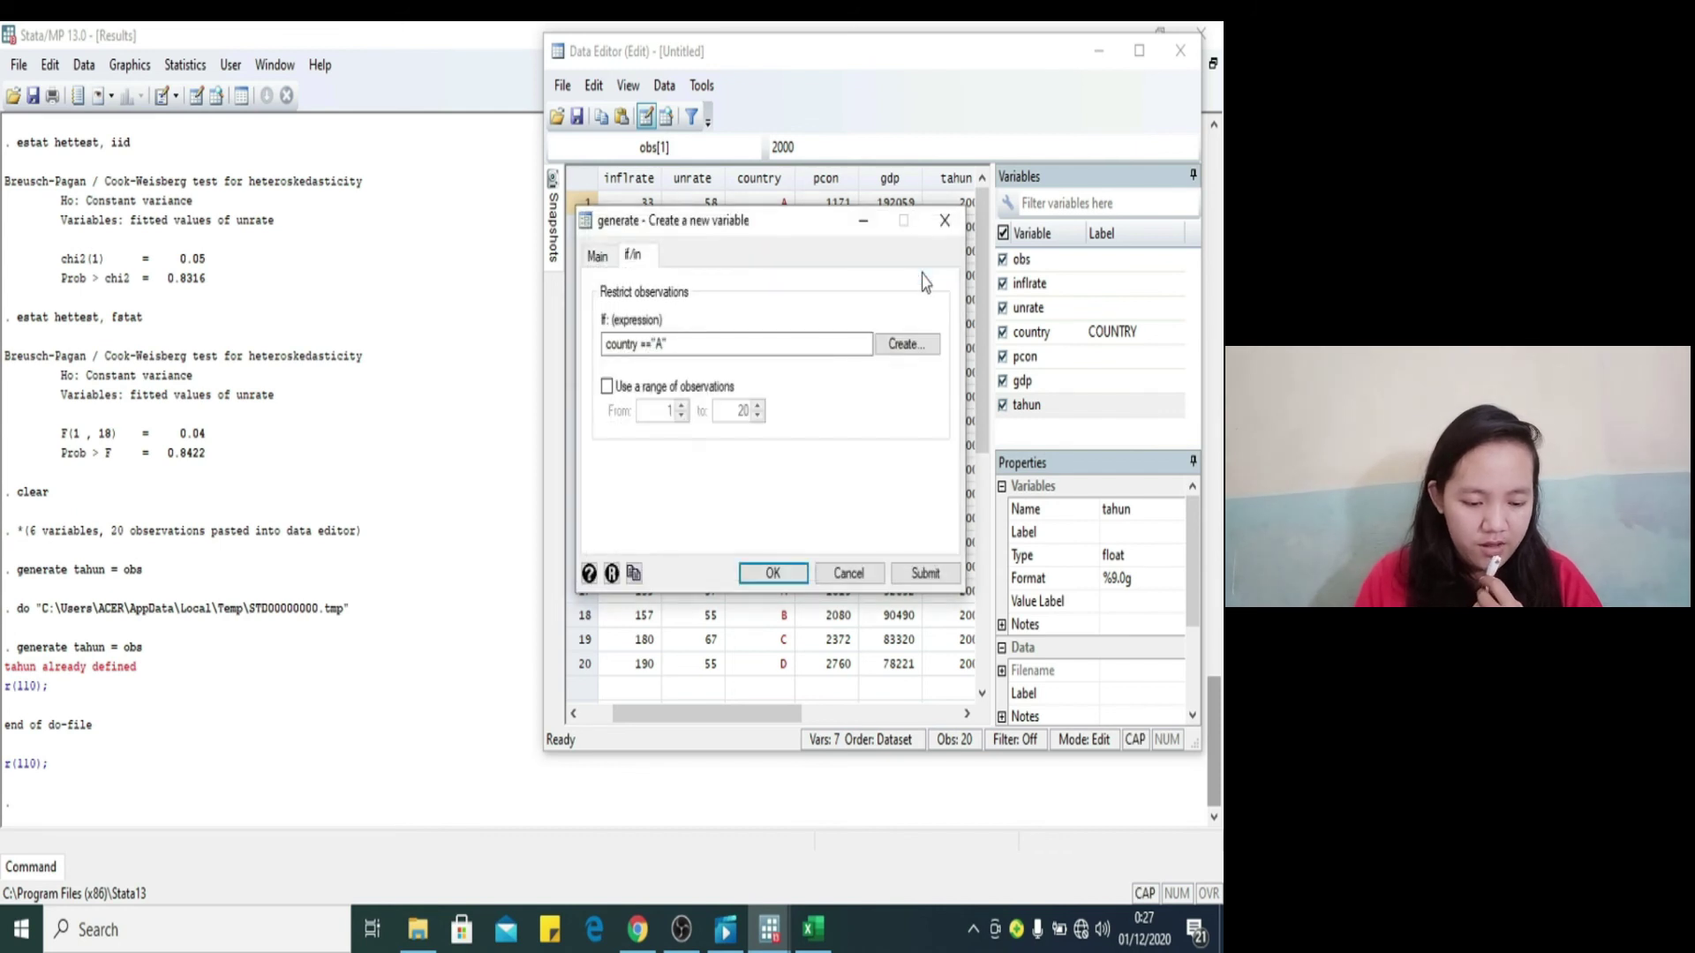
pyautogui.click(919, 574)
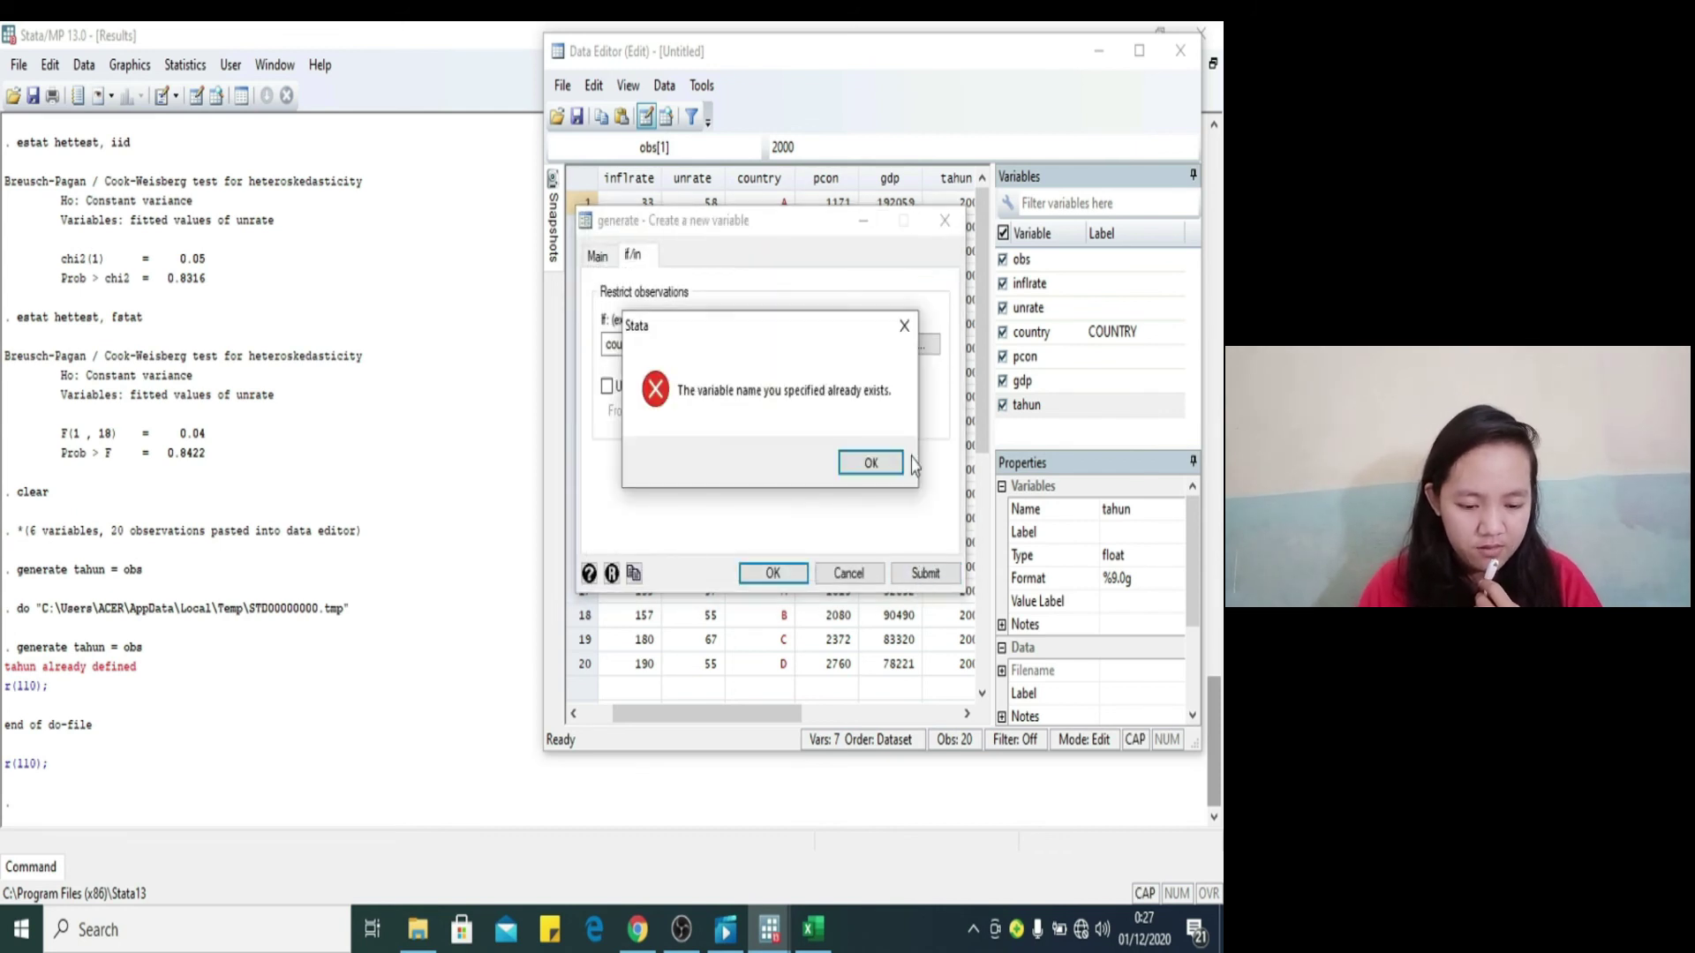
pyautogui.click(868, 463)
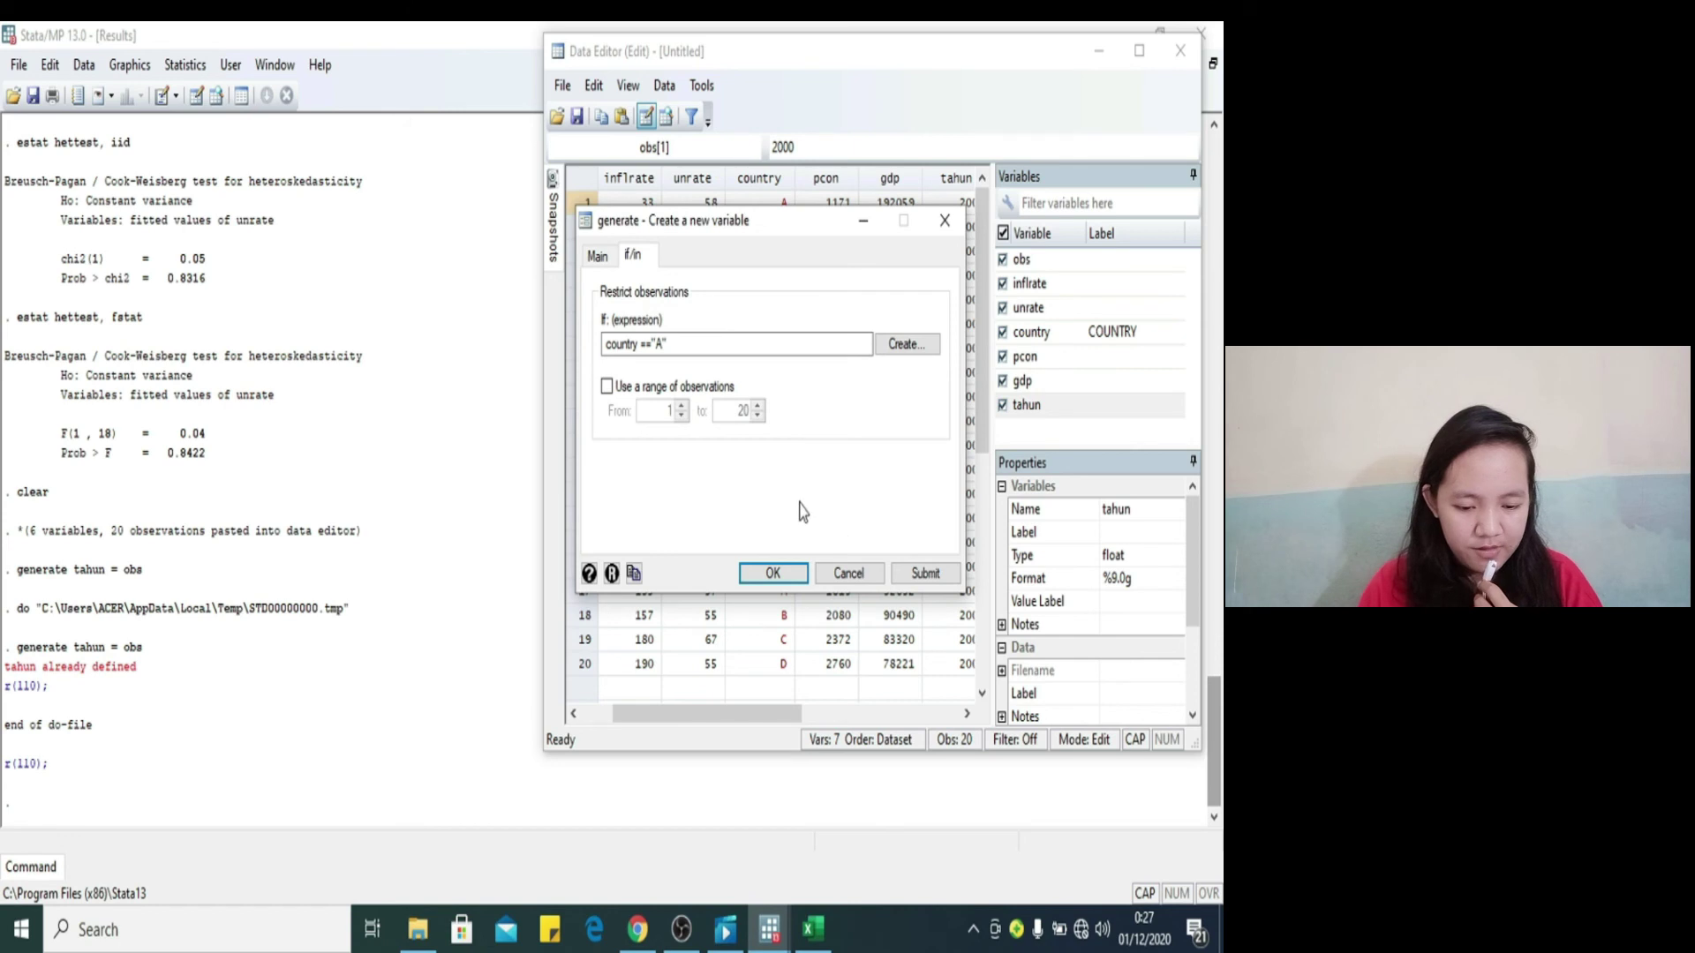
# Step: Change the name of the variable being generated to cs
pyautogui.click(641, 344)
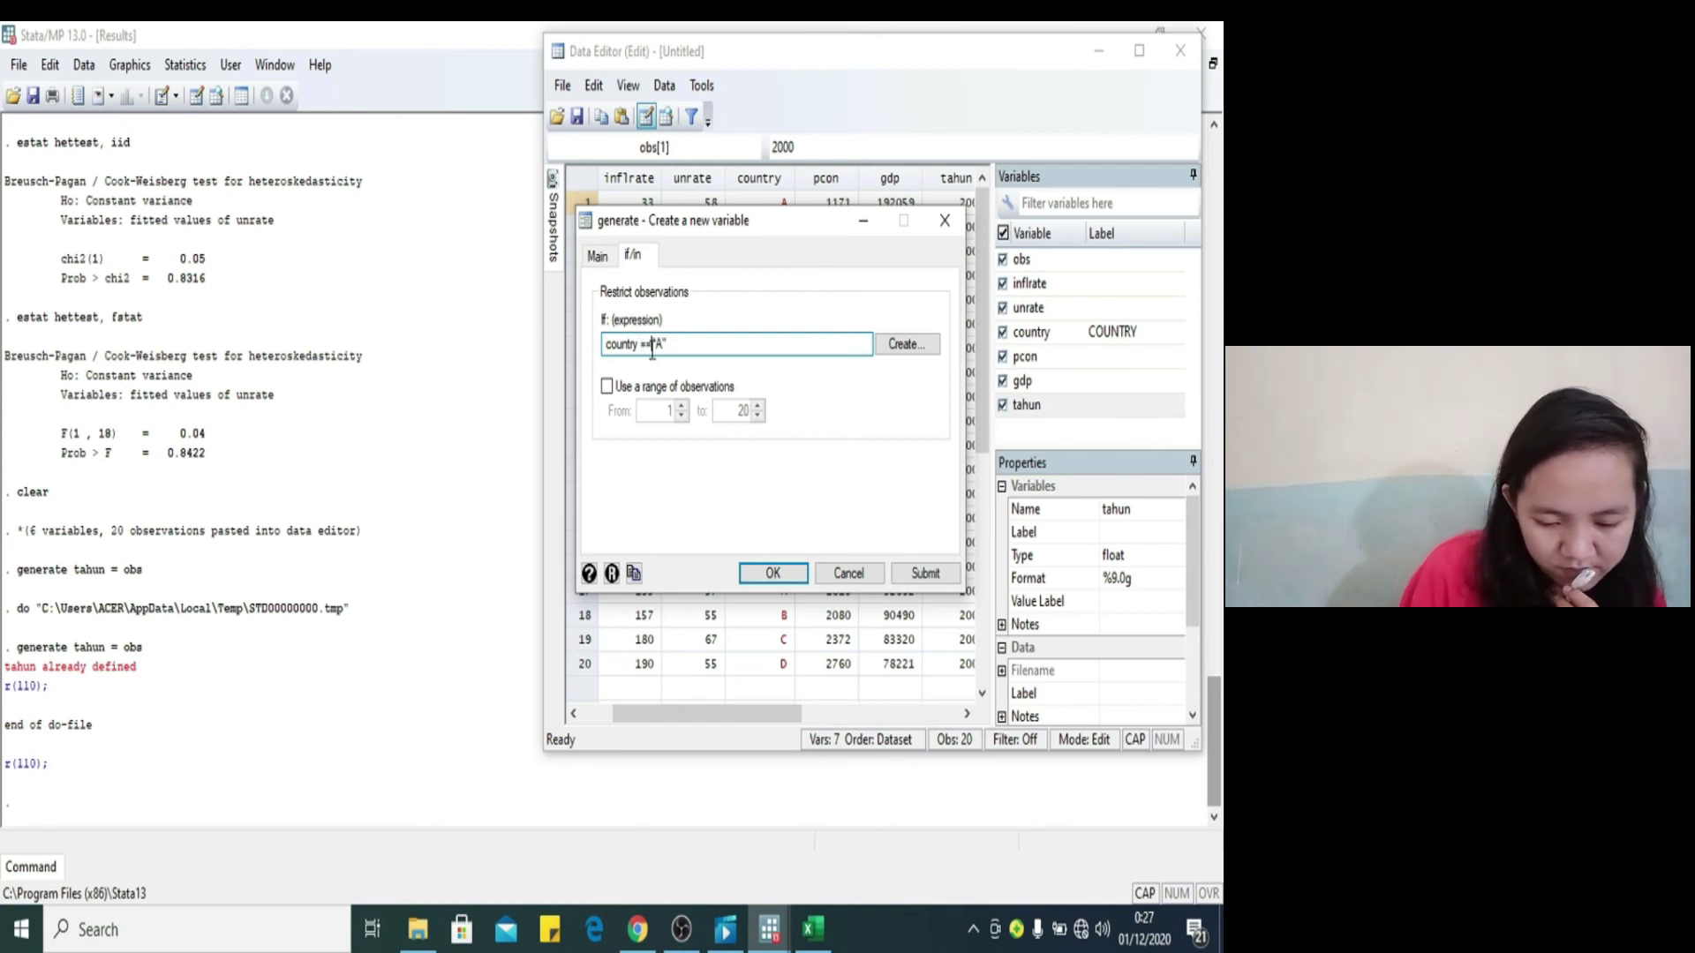
pyautogui.click(590, 256)
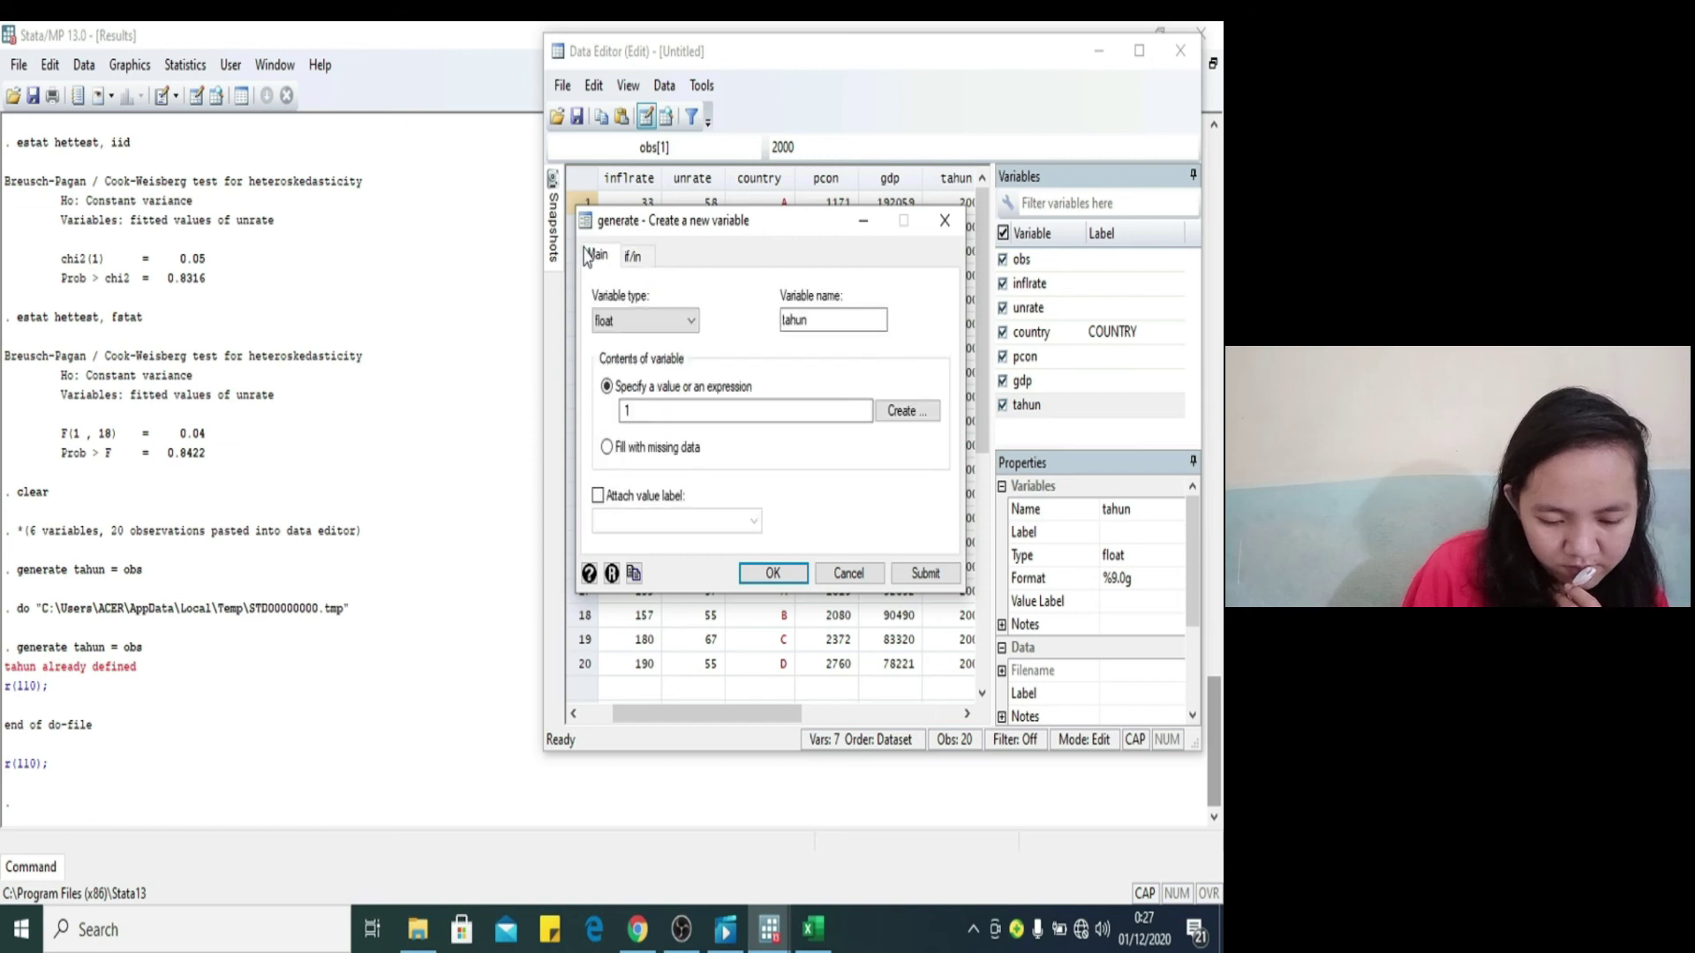
pyautogui.click(823, 324)
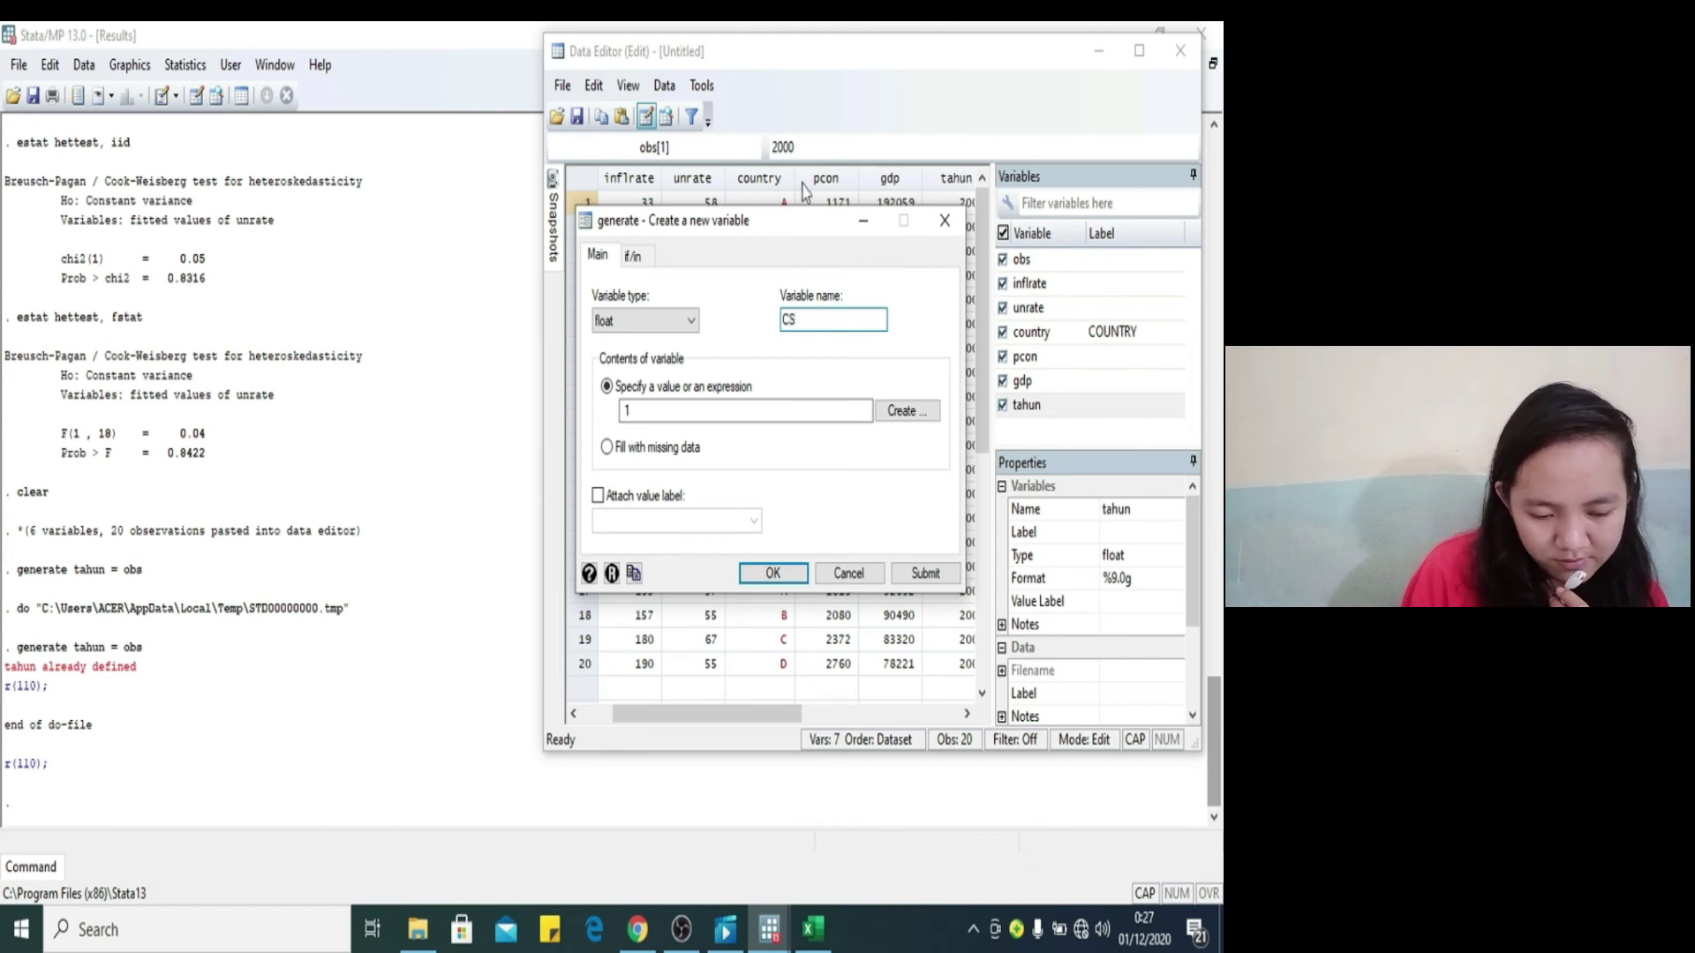
pyautogui.click(634, 257)
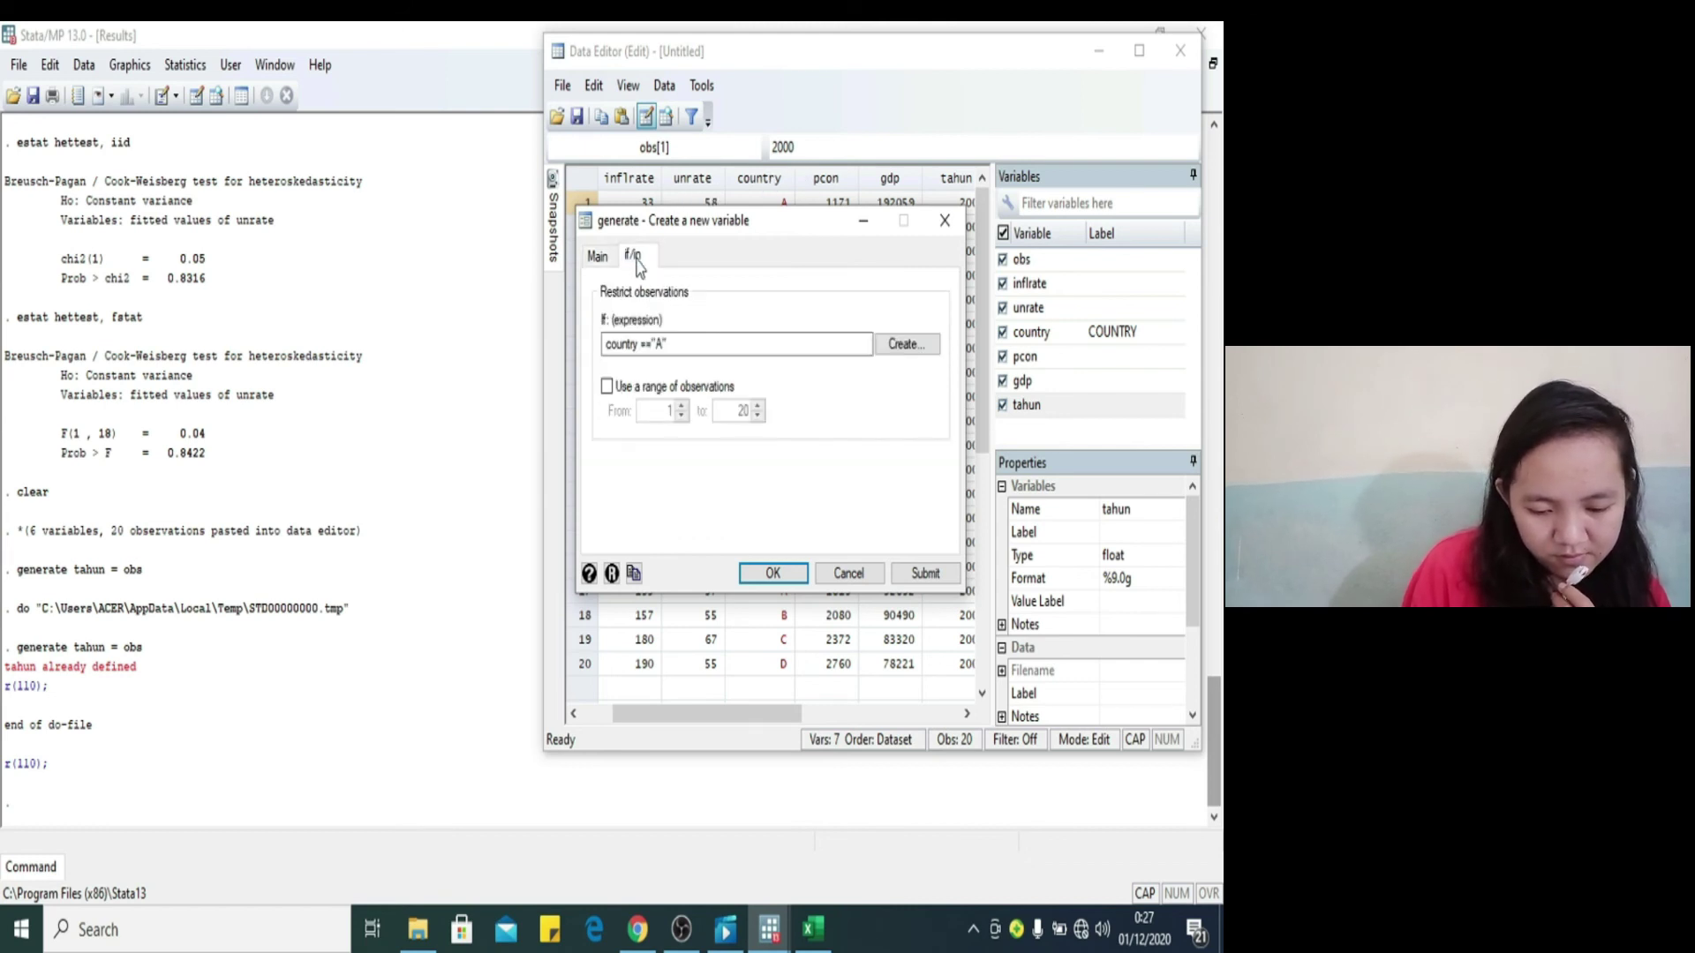
pyautogui.click(598, 256)
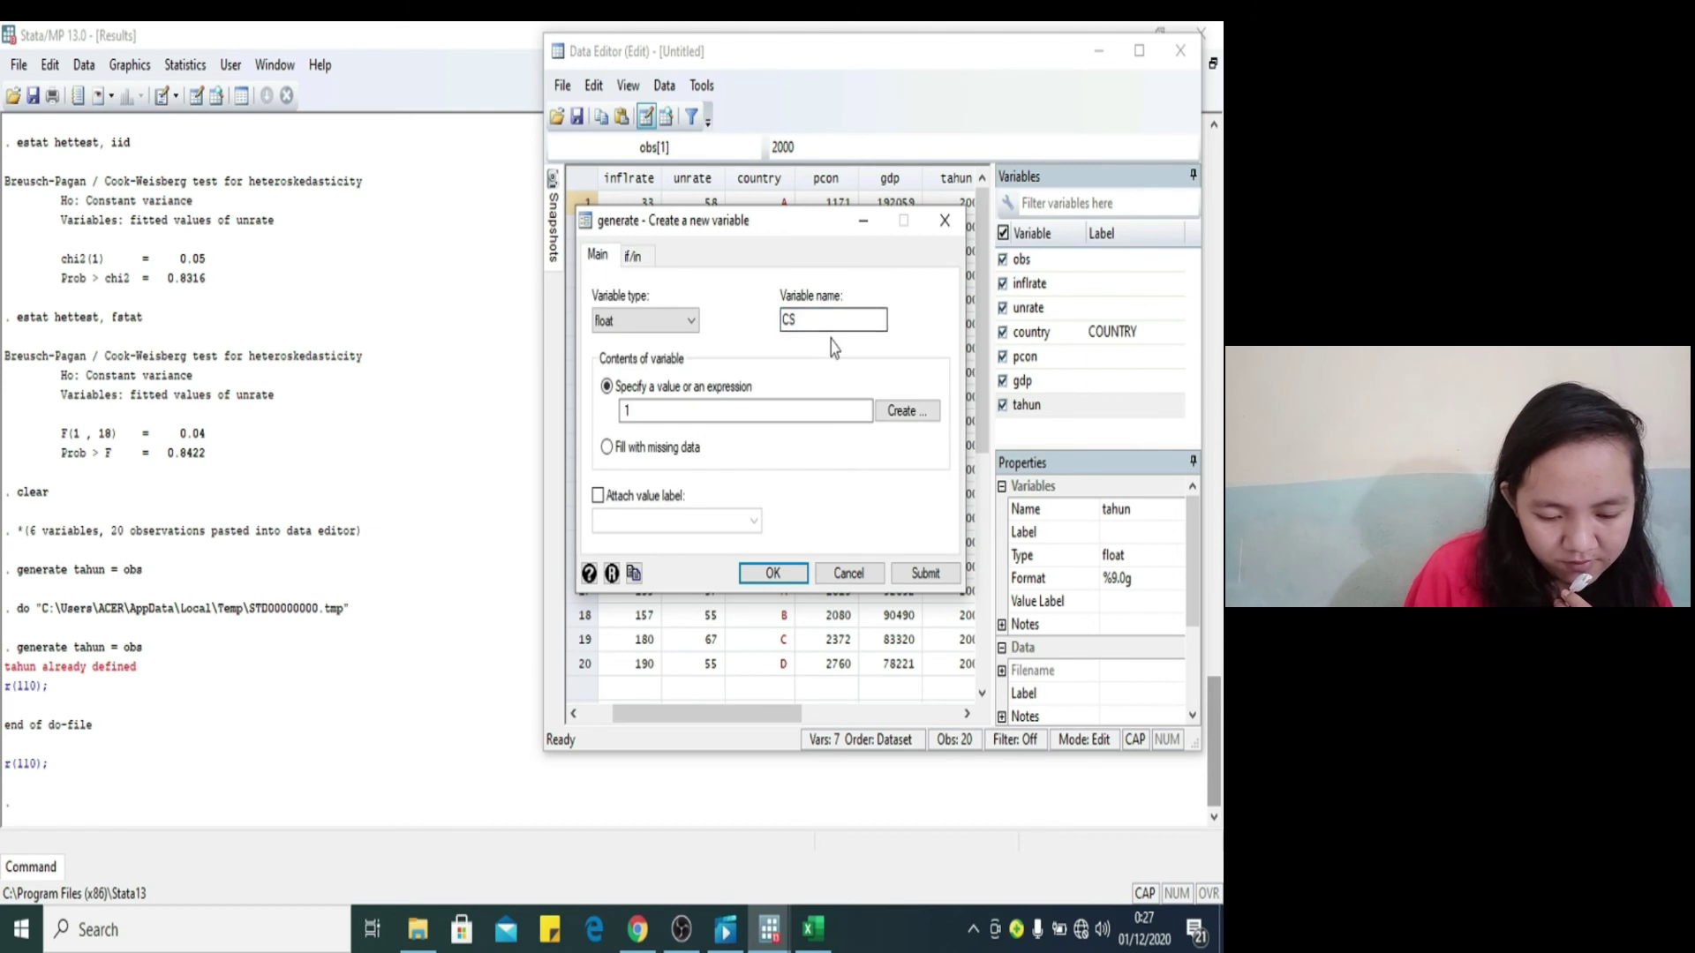
pyautogui.click(814, 318)
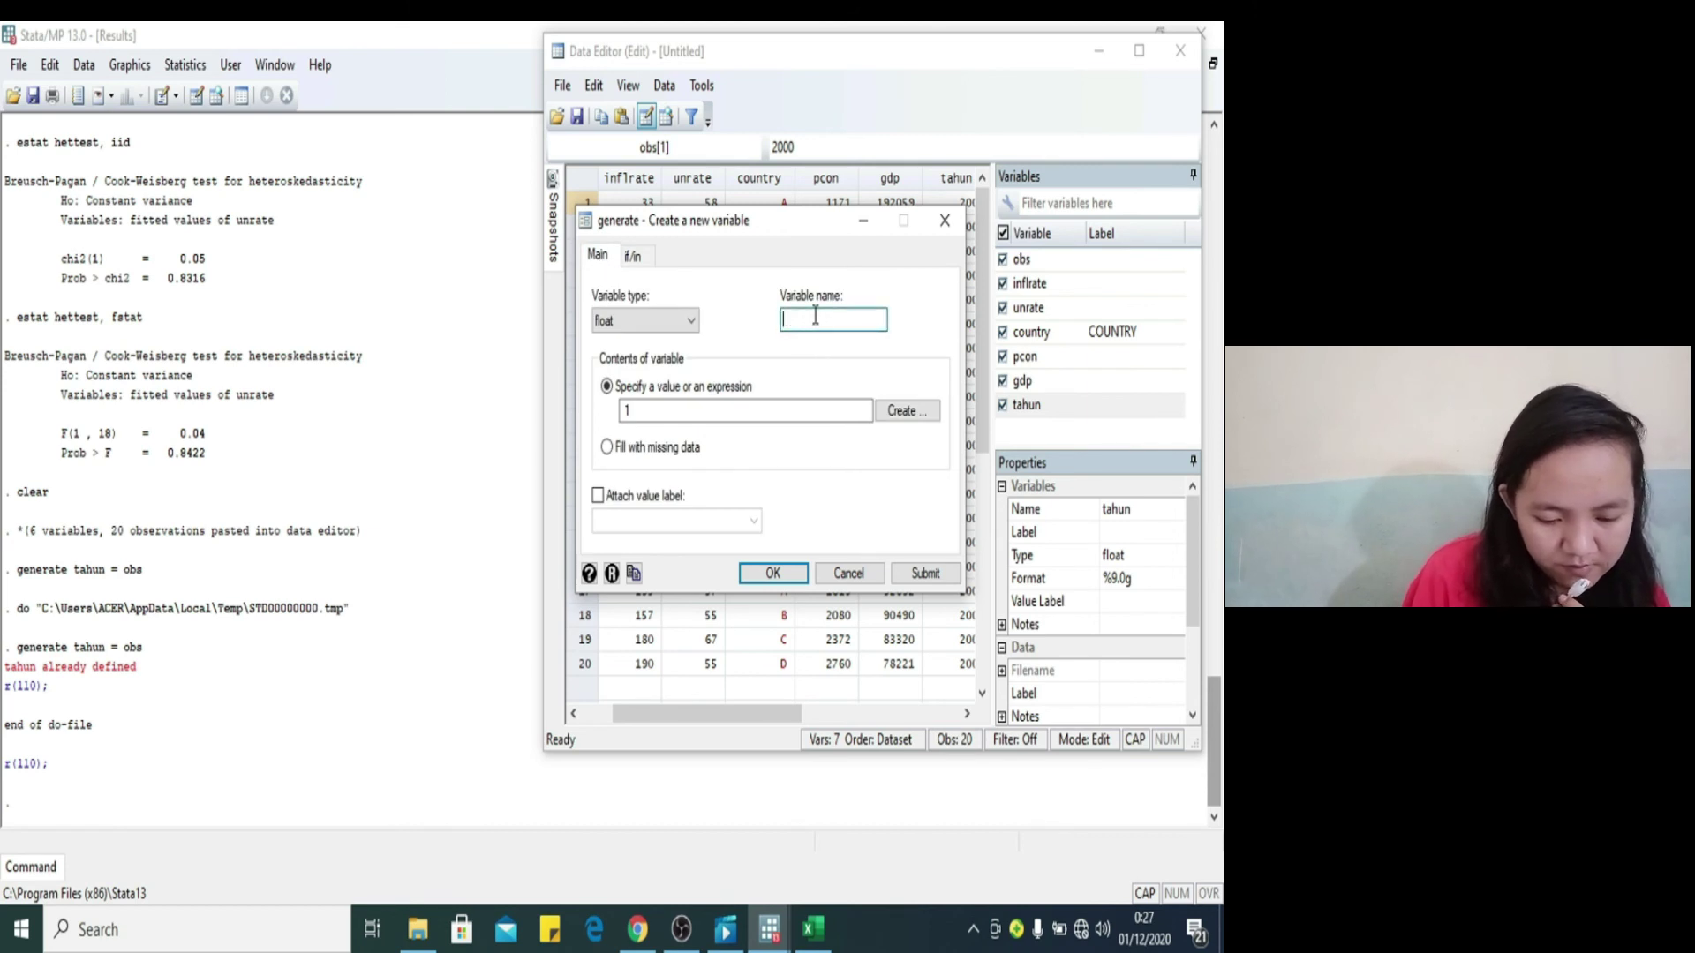
pyautogui.write('cs')
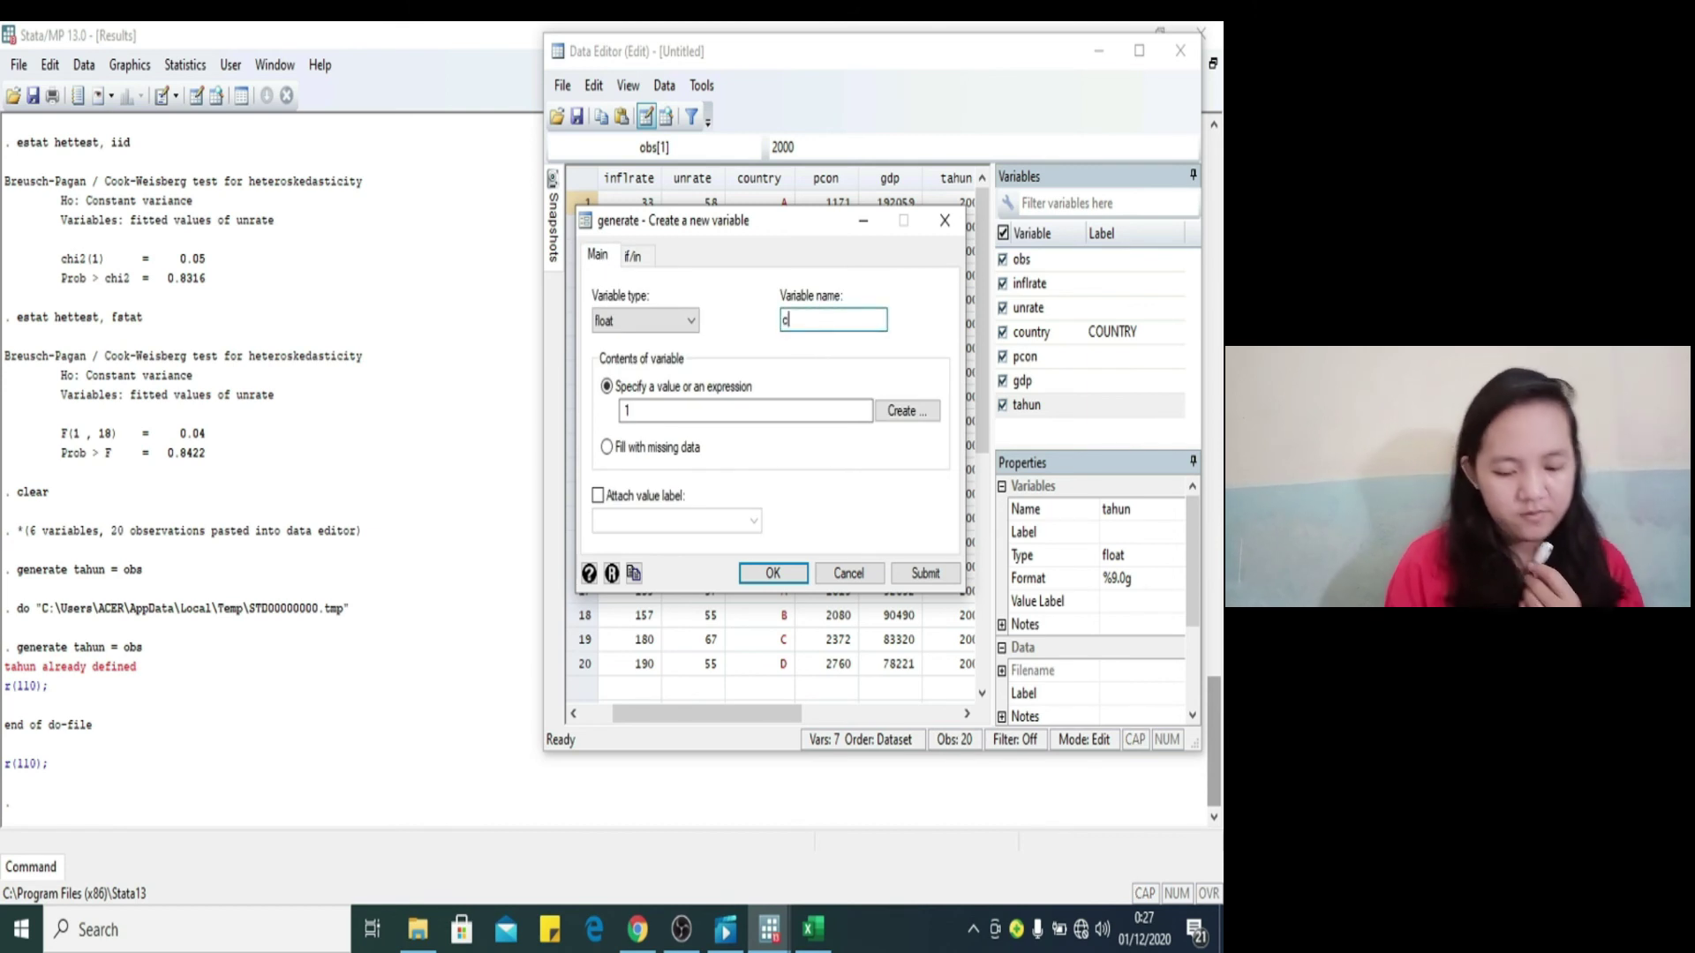
pyautogui.click(634, 256)
pyautogui.click(644, 344)
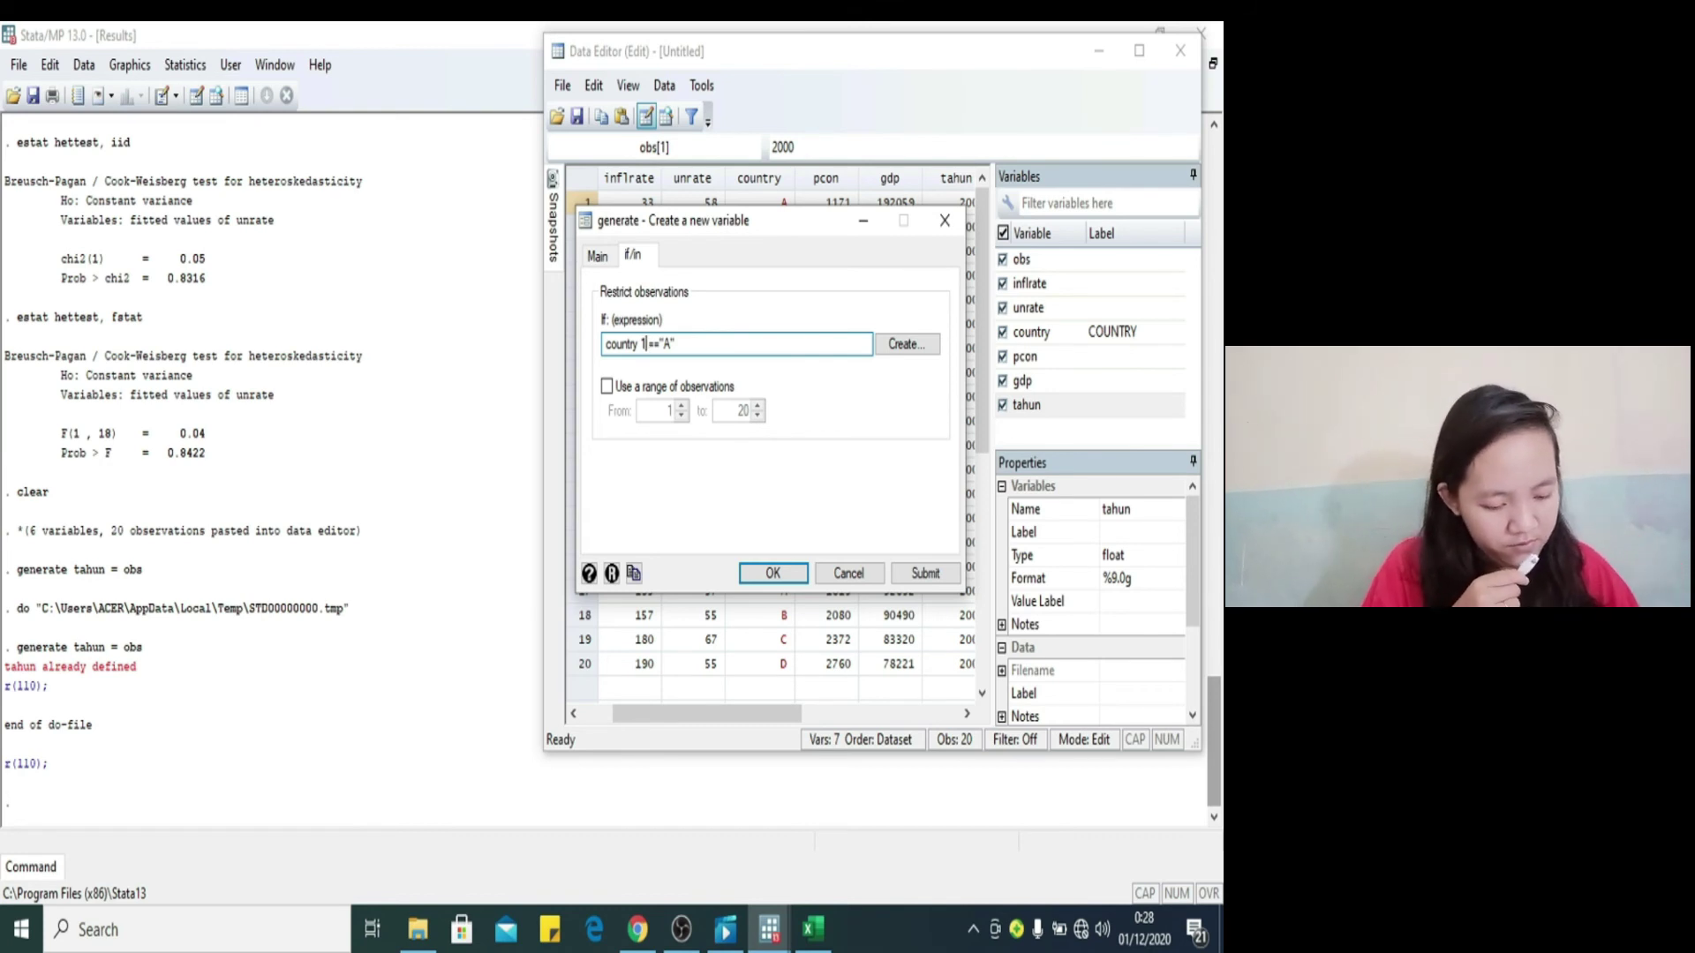
pyautogui.write('f')
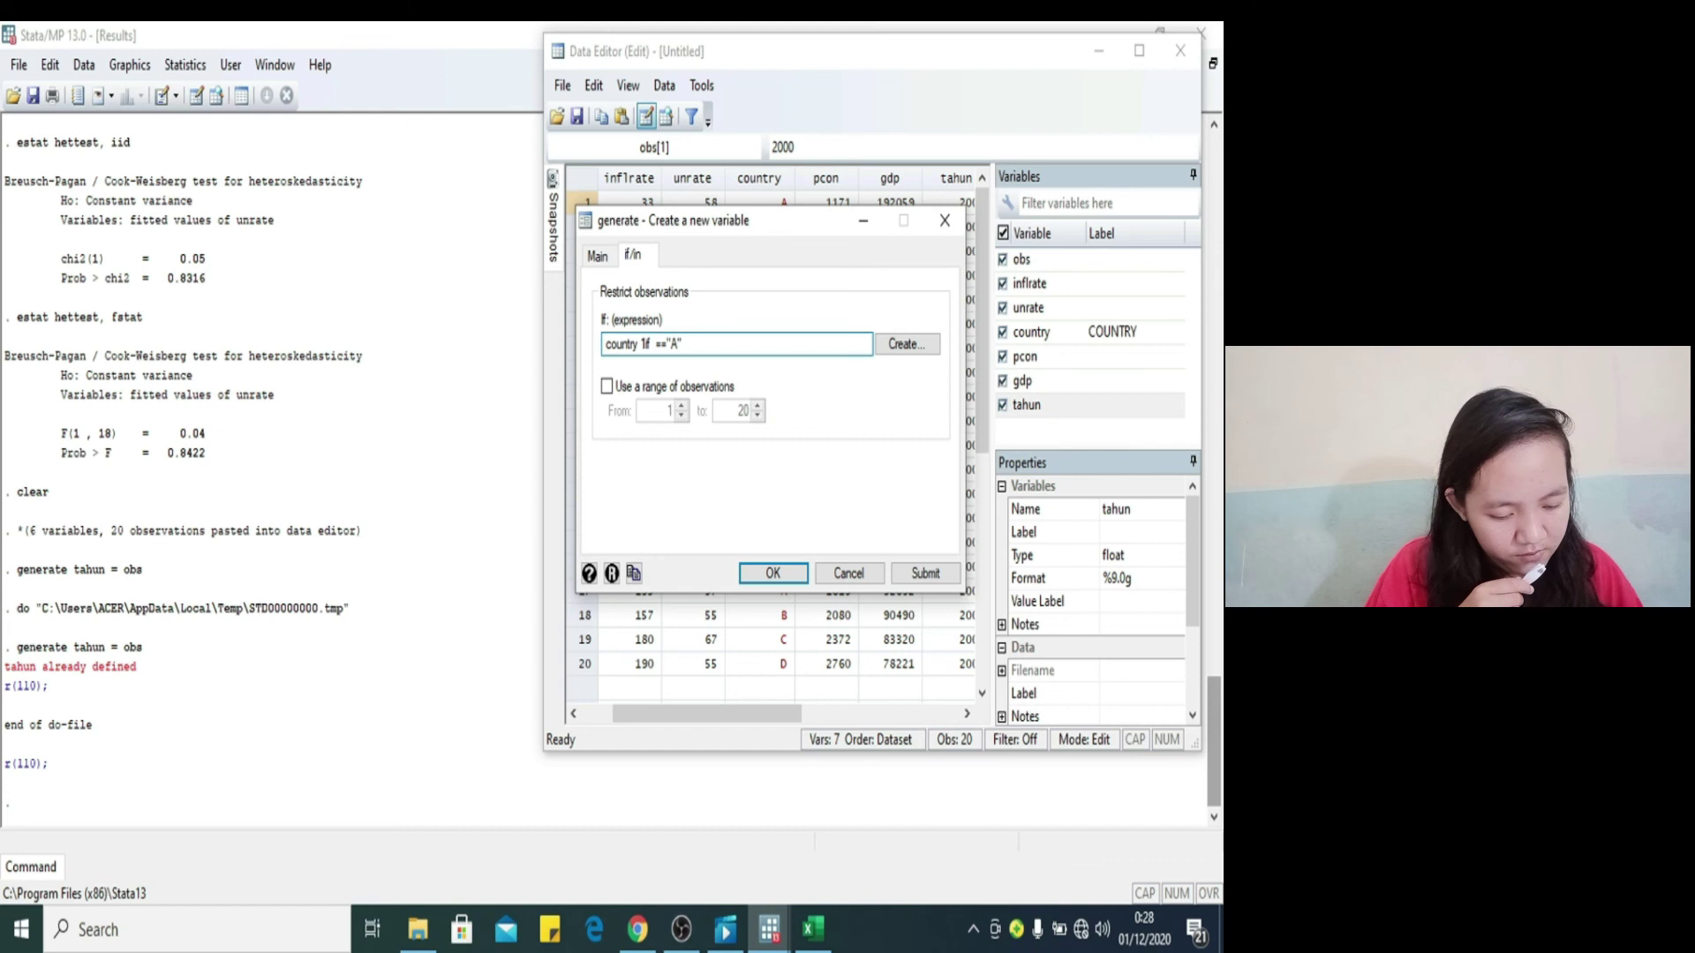
pyautogui.press('BackSpace')
pyautogui.press('BackSpace')
pyautogui.press('BackSpace')
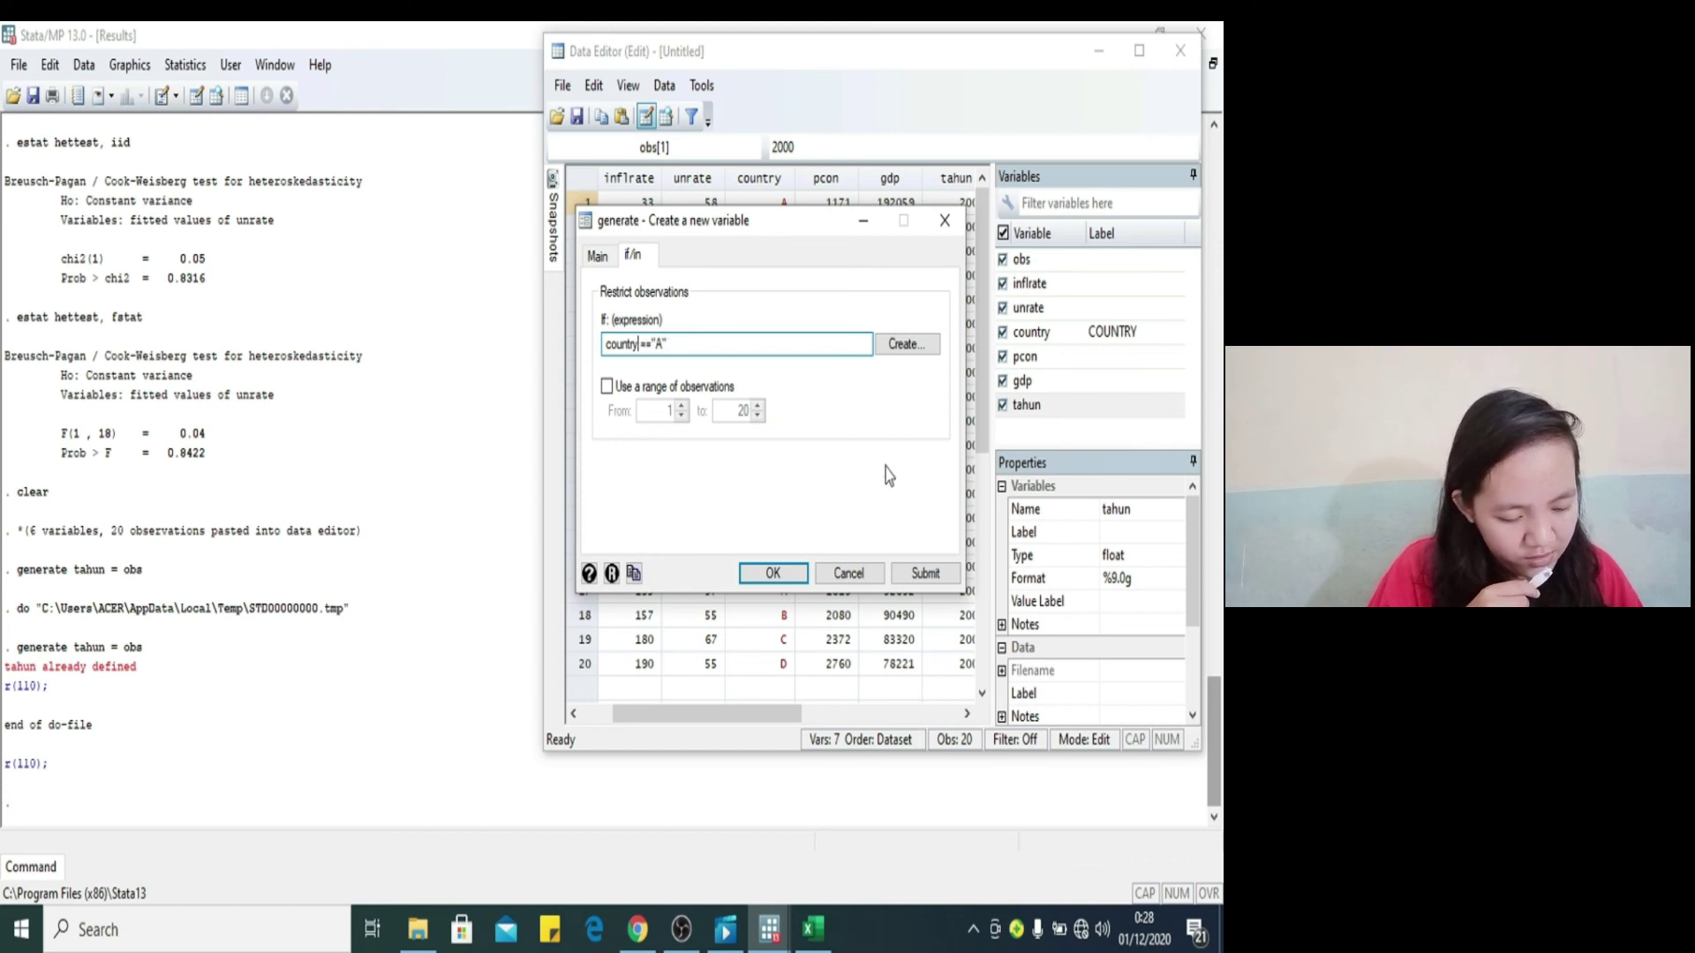
# Step: Generate cs = 1 for country "A" and check the cs column in the Data Editor
pyautogui.click(933, 574)
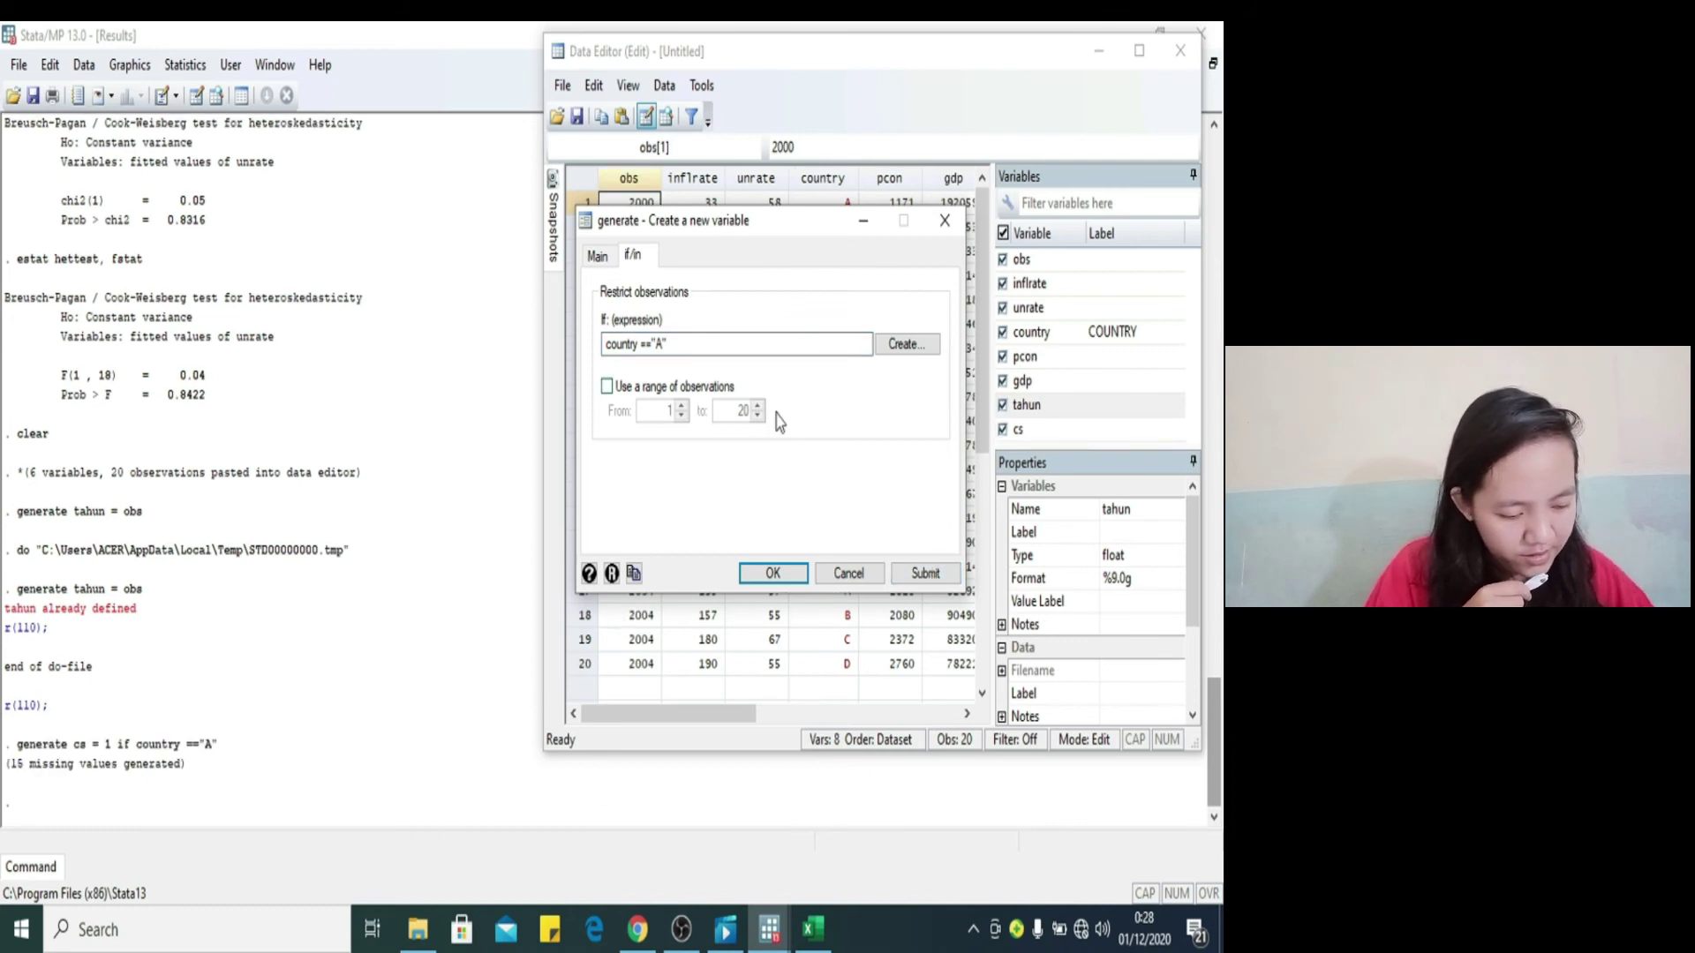
pyautogui.click(934, 220)
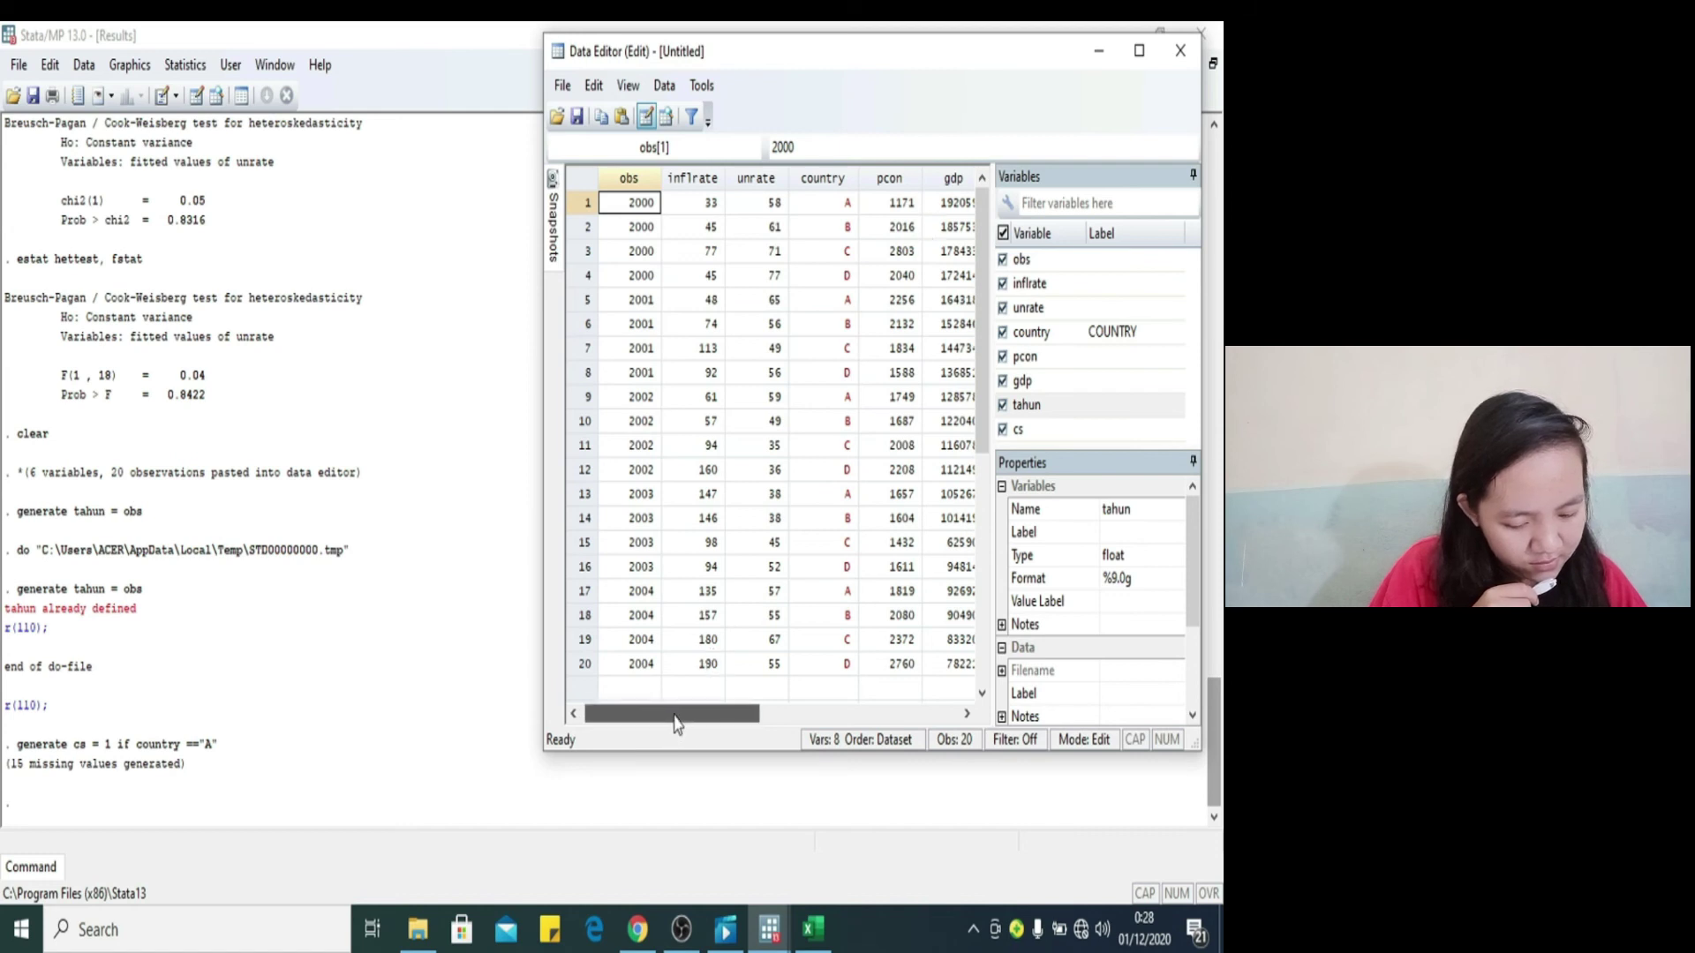
pyautogui.moveTo(679, 720); pyautogui.dragTo(726, 720)
pyautogui.click(742, 803)
pyautogui.moveTo(768, 927)
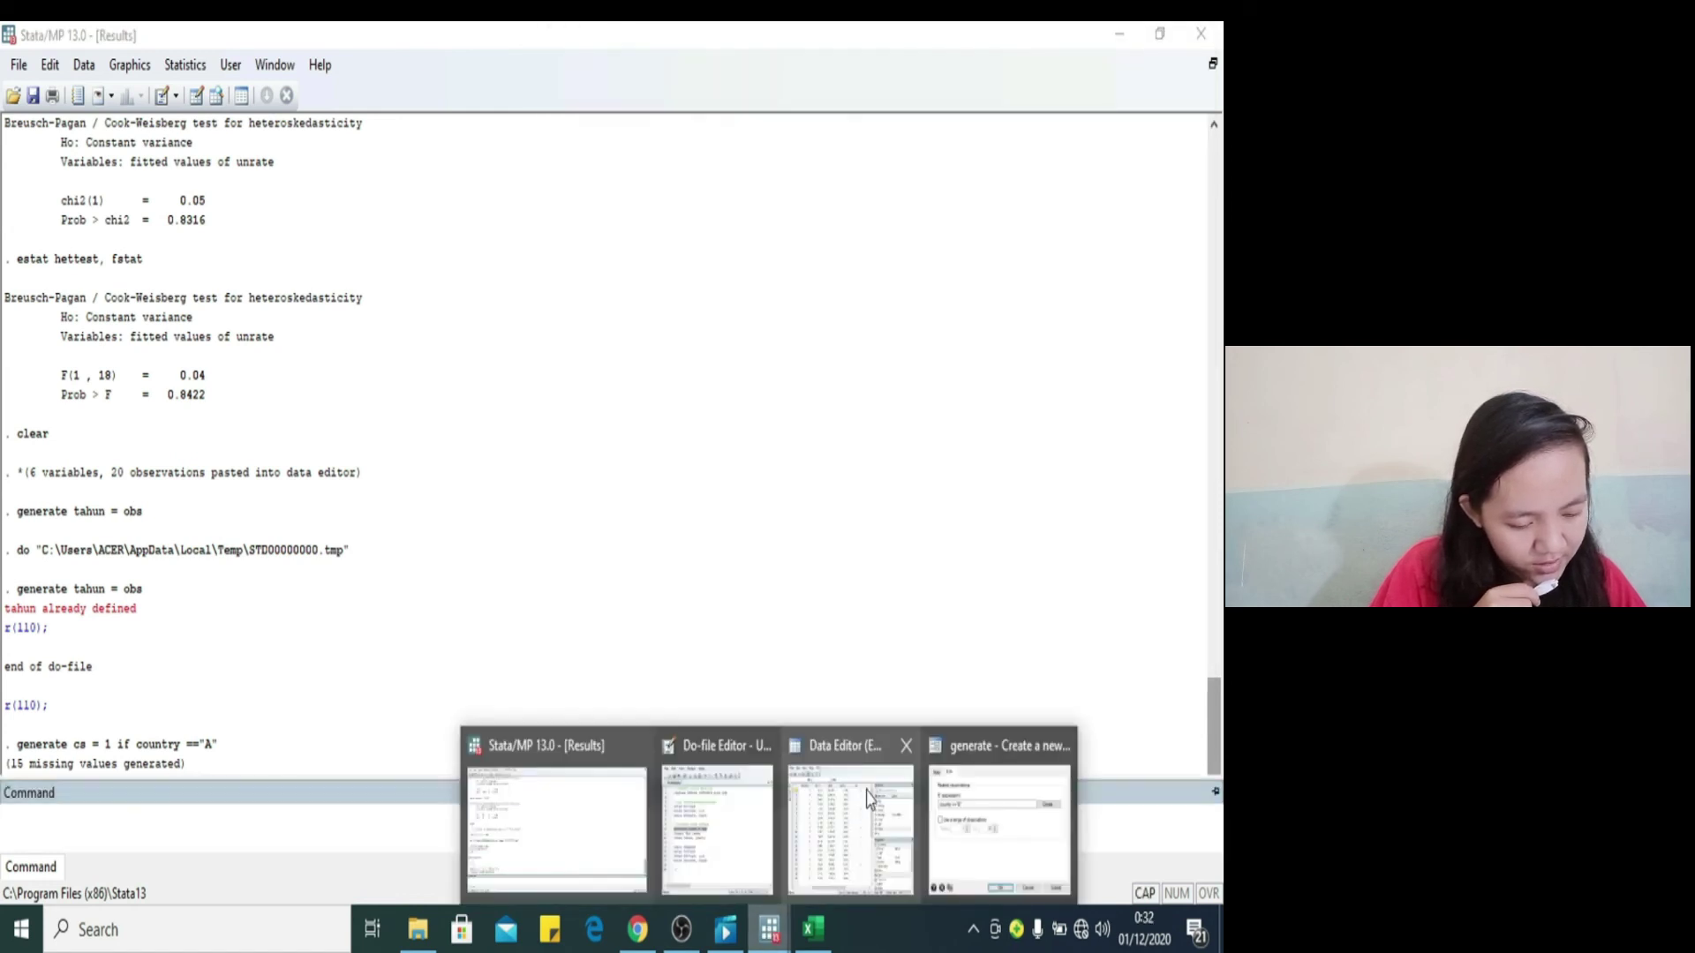
pyautogui.click(874, 788)
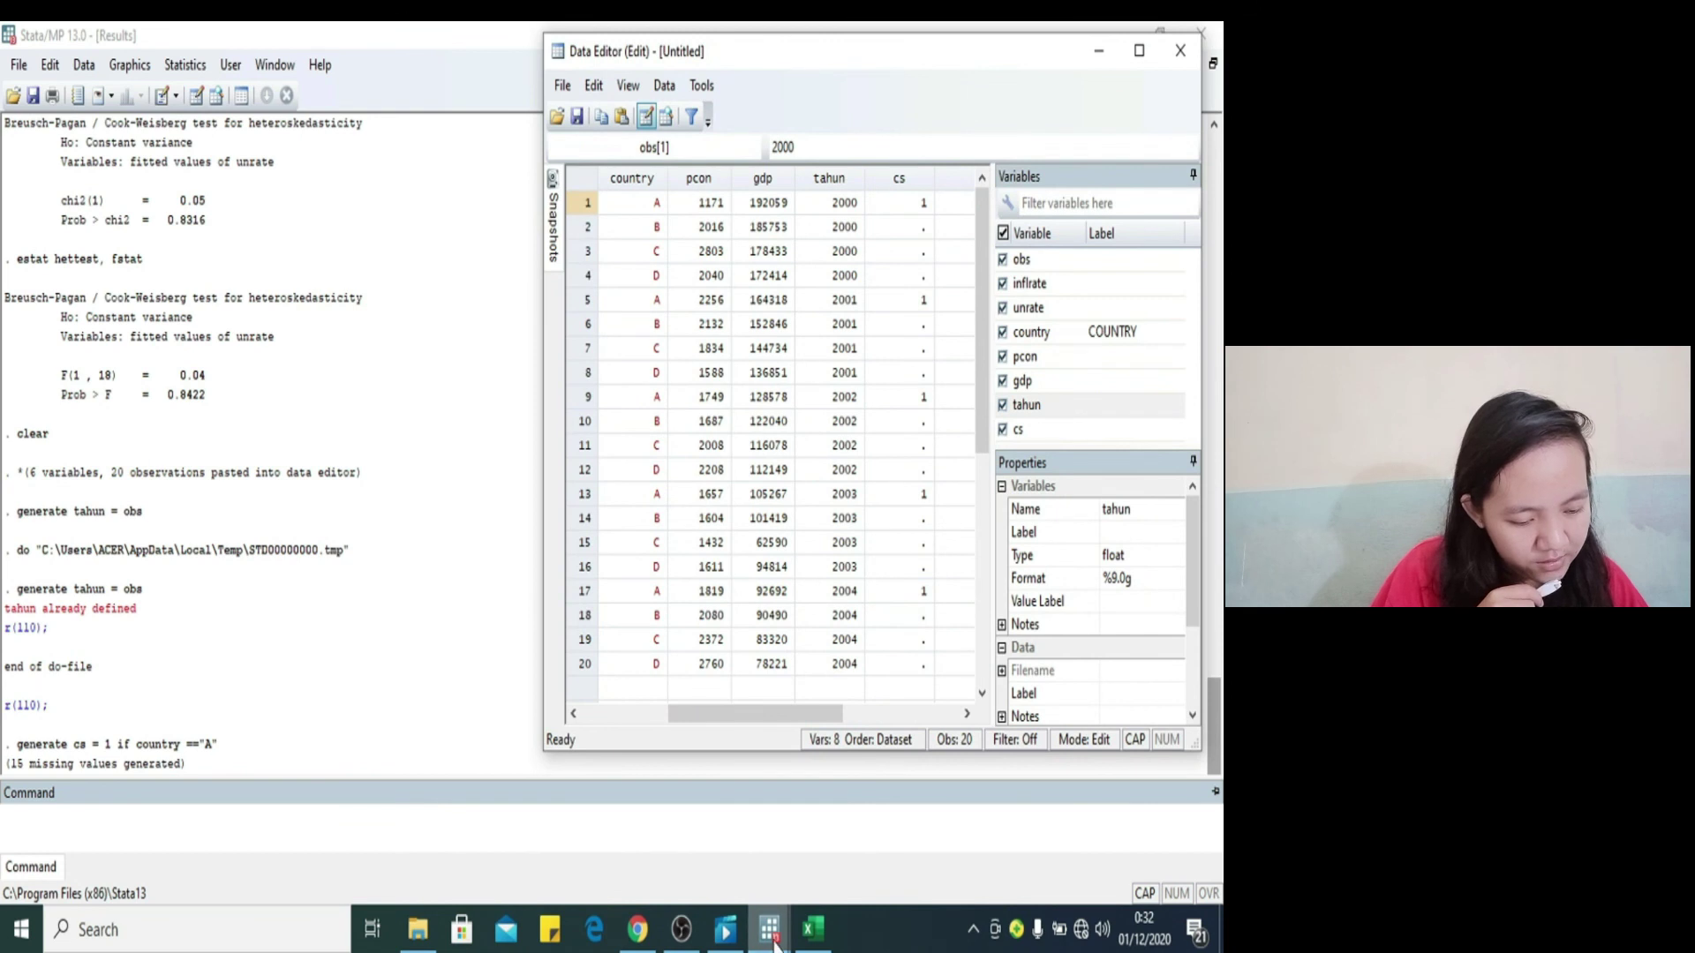
pyautogui.moveTo(775, 932)
pyautogui.click(971, 798)
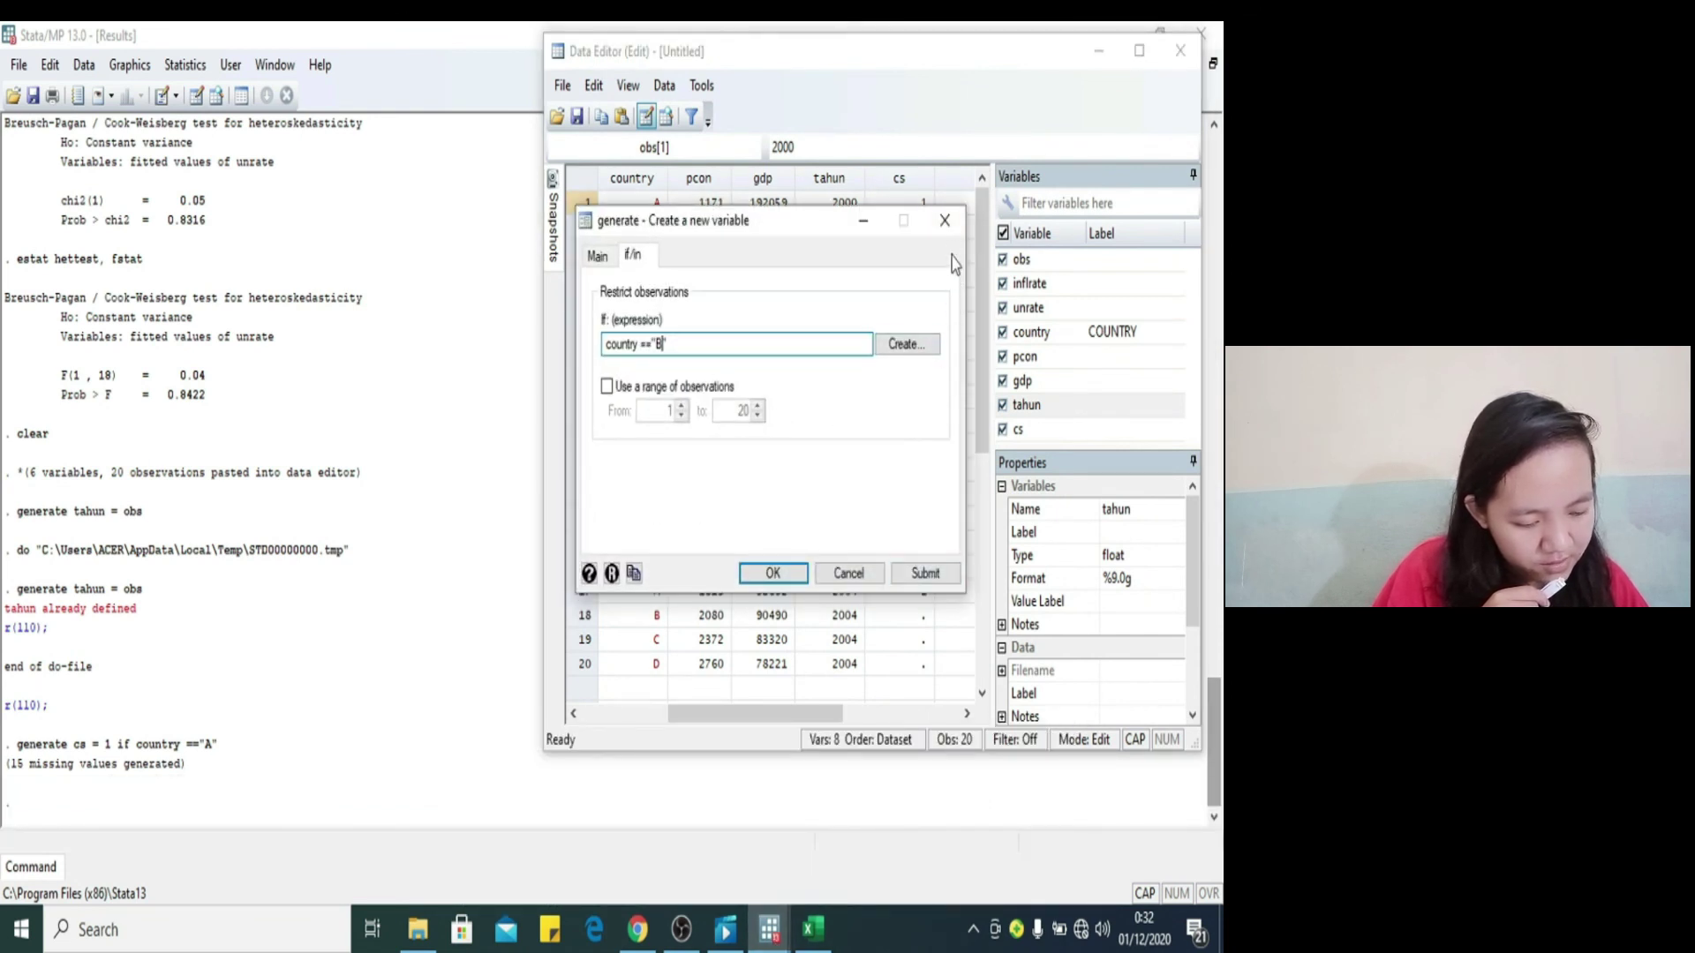
pyautogui.click(945, 222)
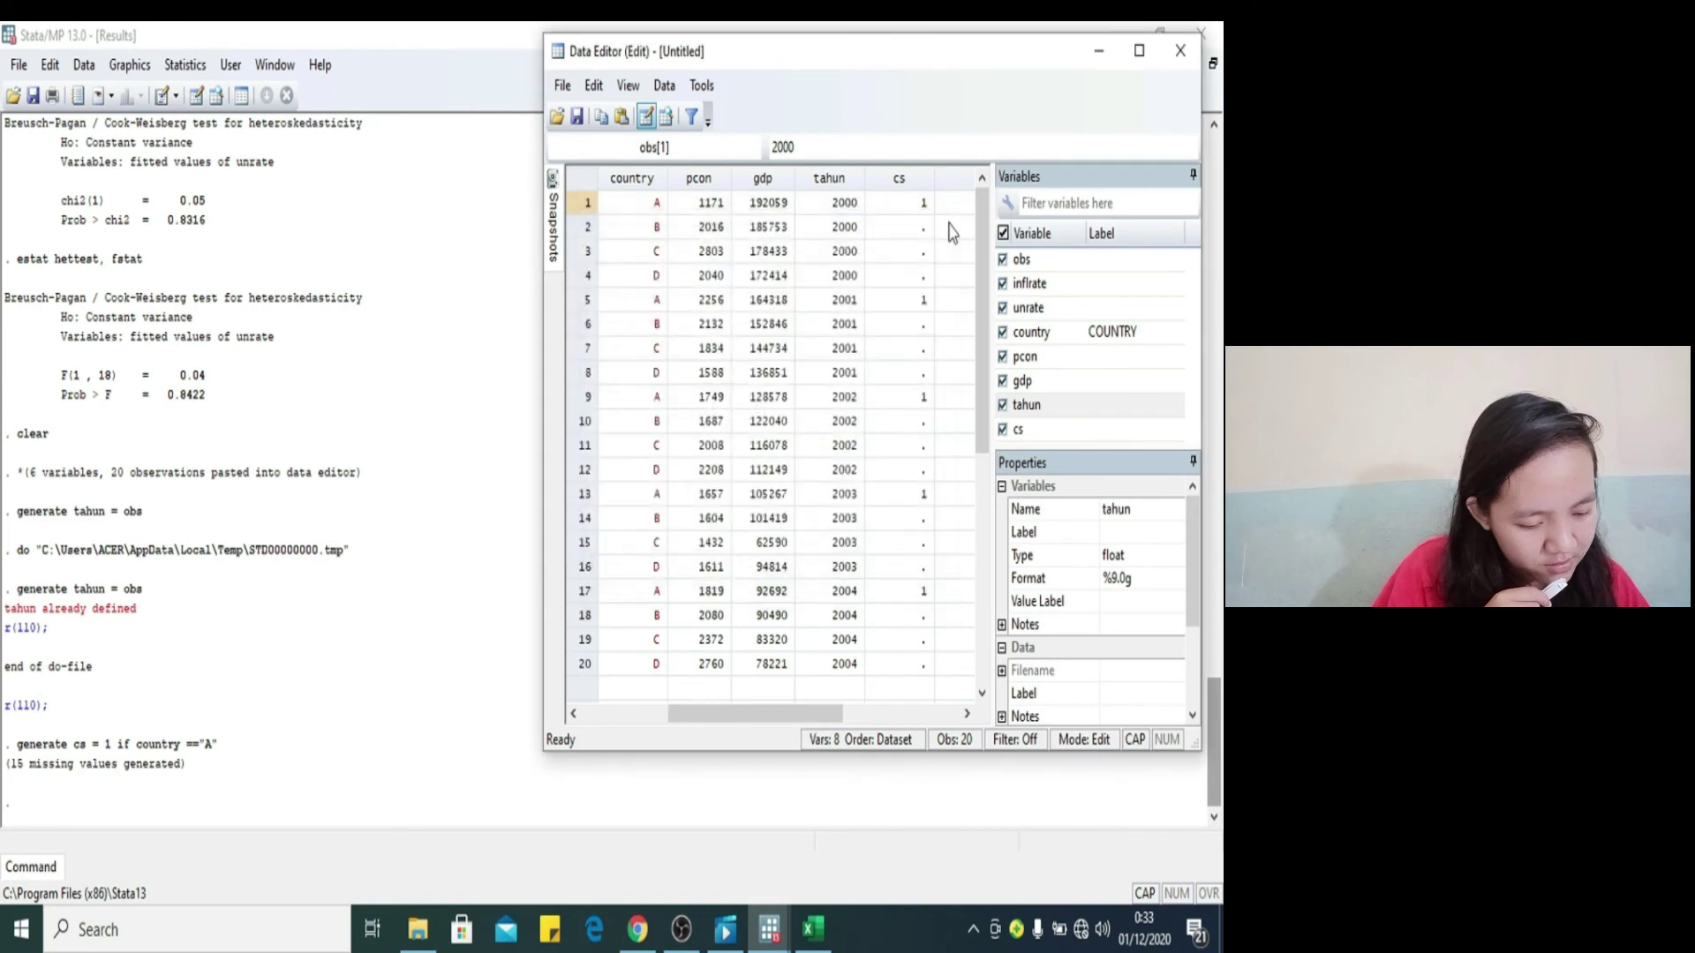
# Step: Set up a replacement of the existing variable cs with the new contents 2 from the Data Editor
pyautogui.click(660, 86)
pyautogui.moveTo(780, 172)
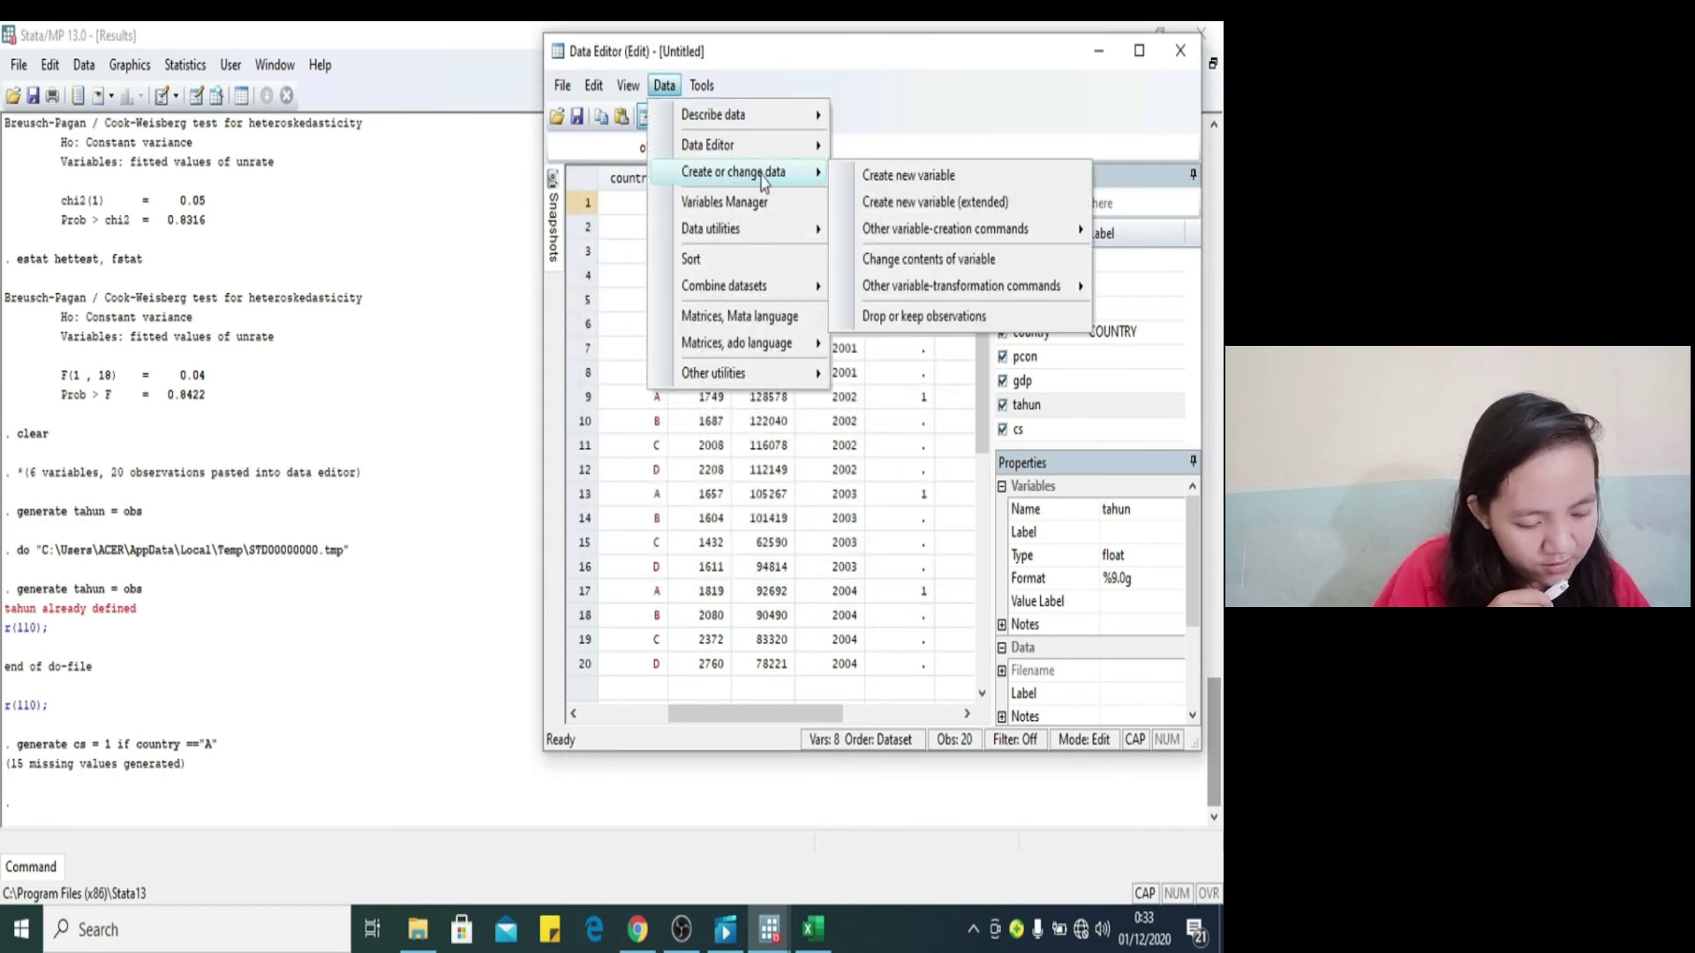
pyautogui.click(936, 256)
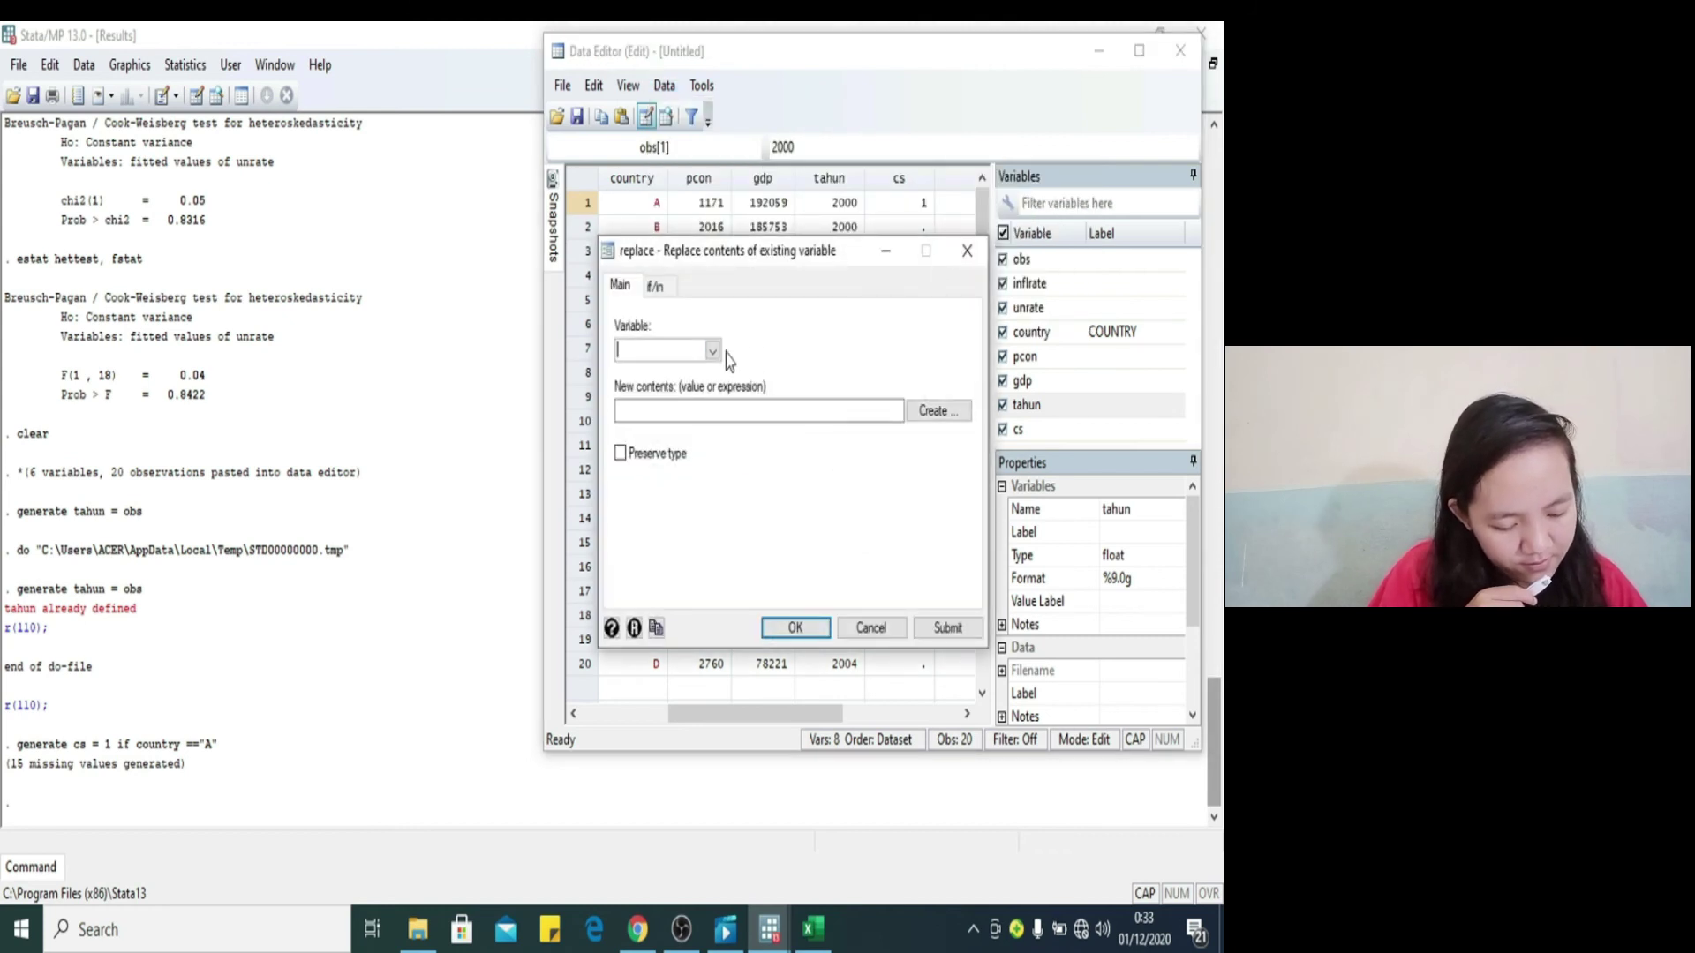
pyautogui.click(713, 353)
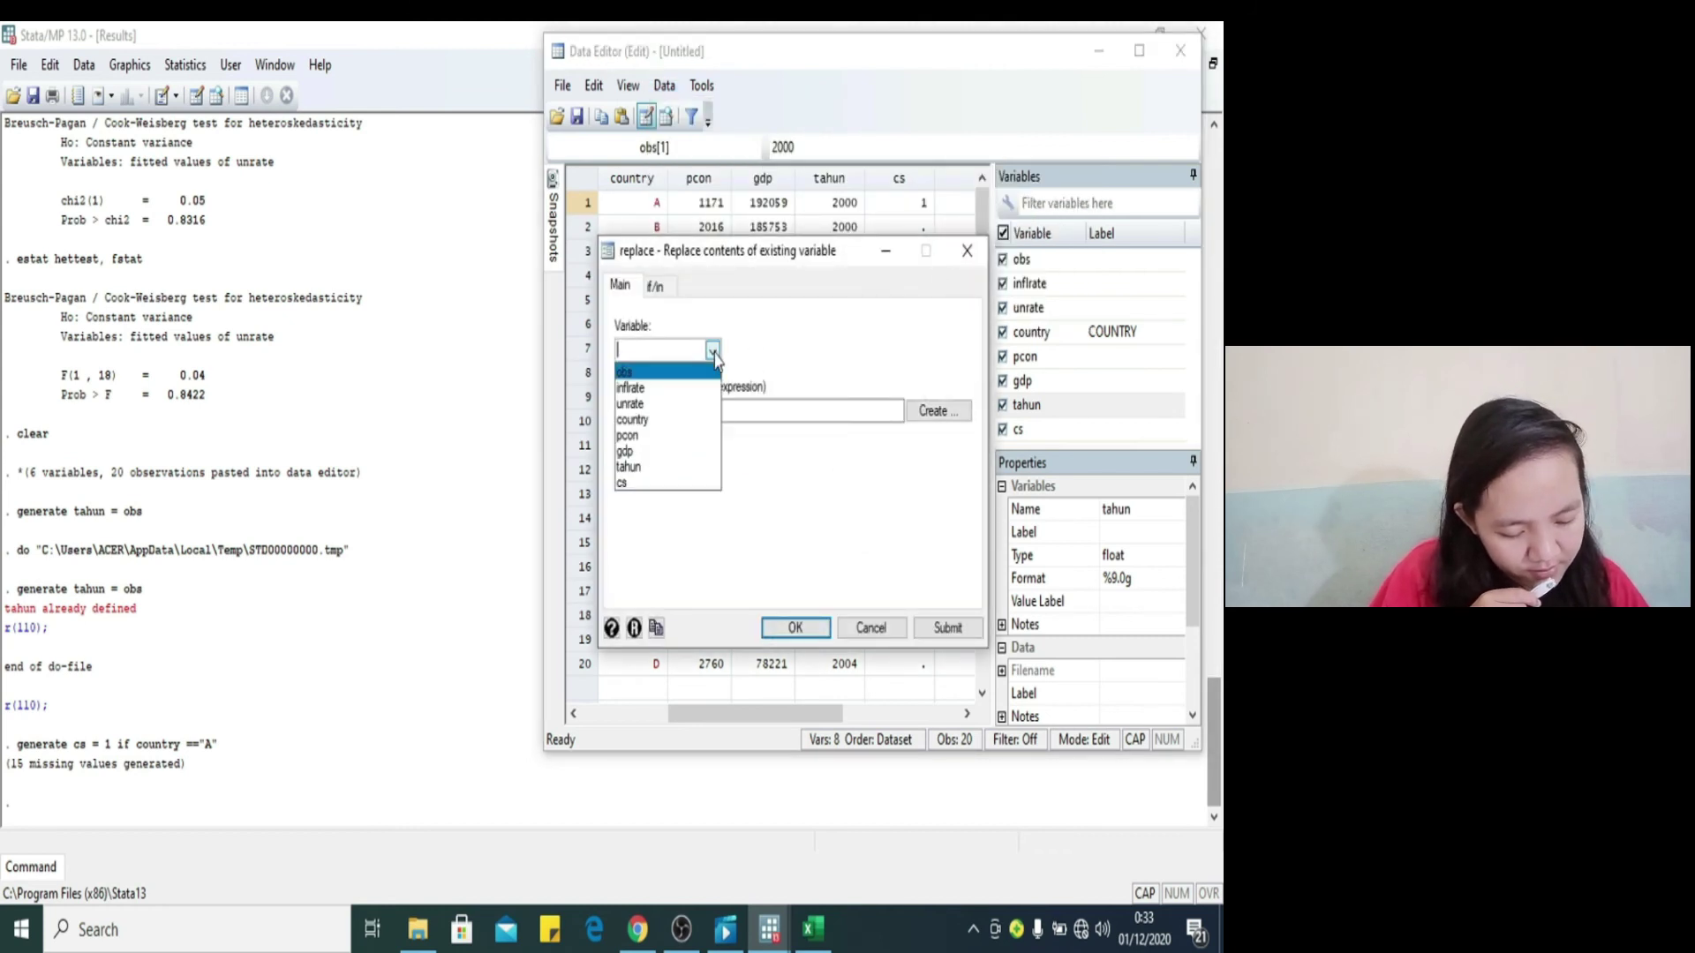
pyautogui.click(616, 491)
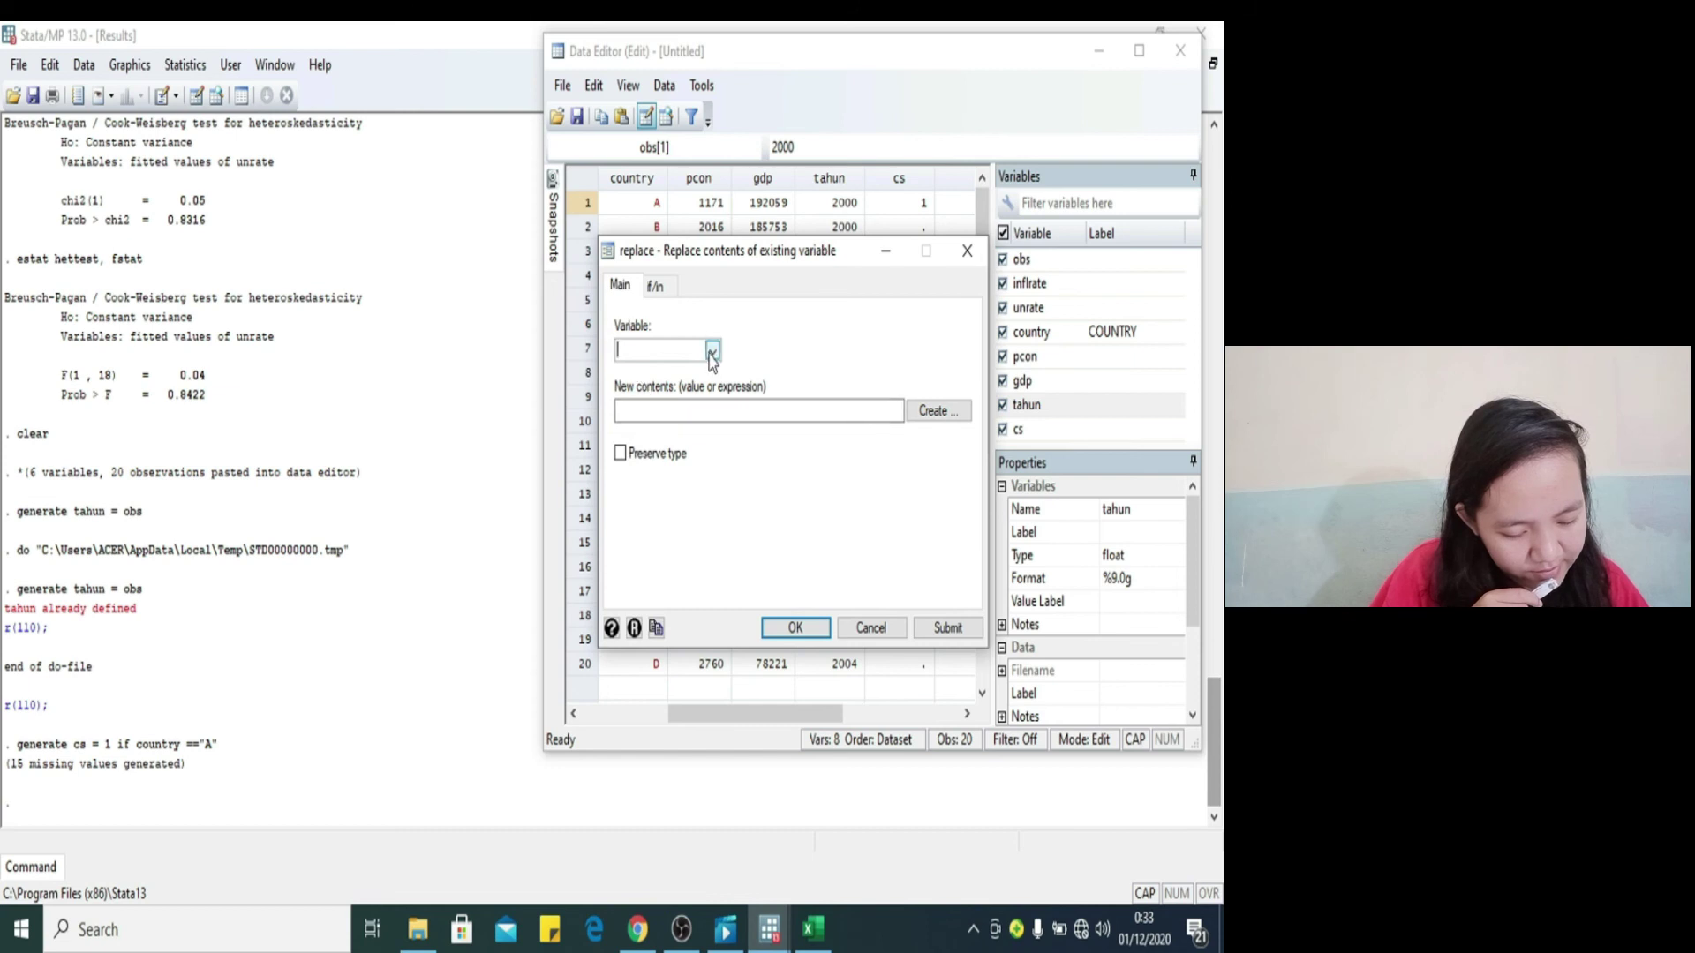
pyautogui.click(713, 350)
pyautogui.click(629, 484)
pyautogui.click(625, 413)
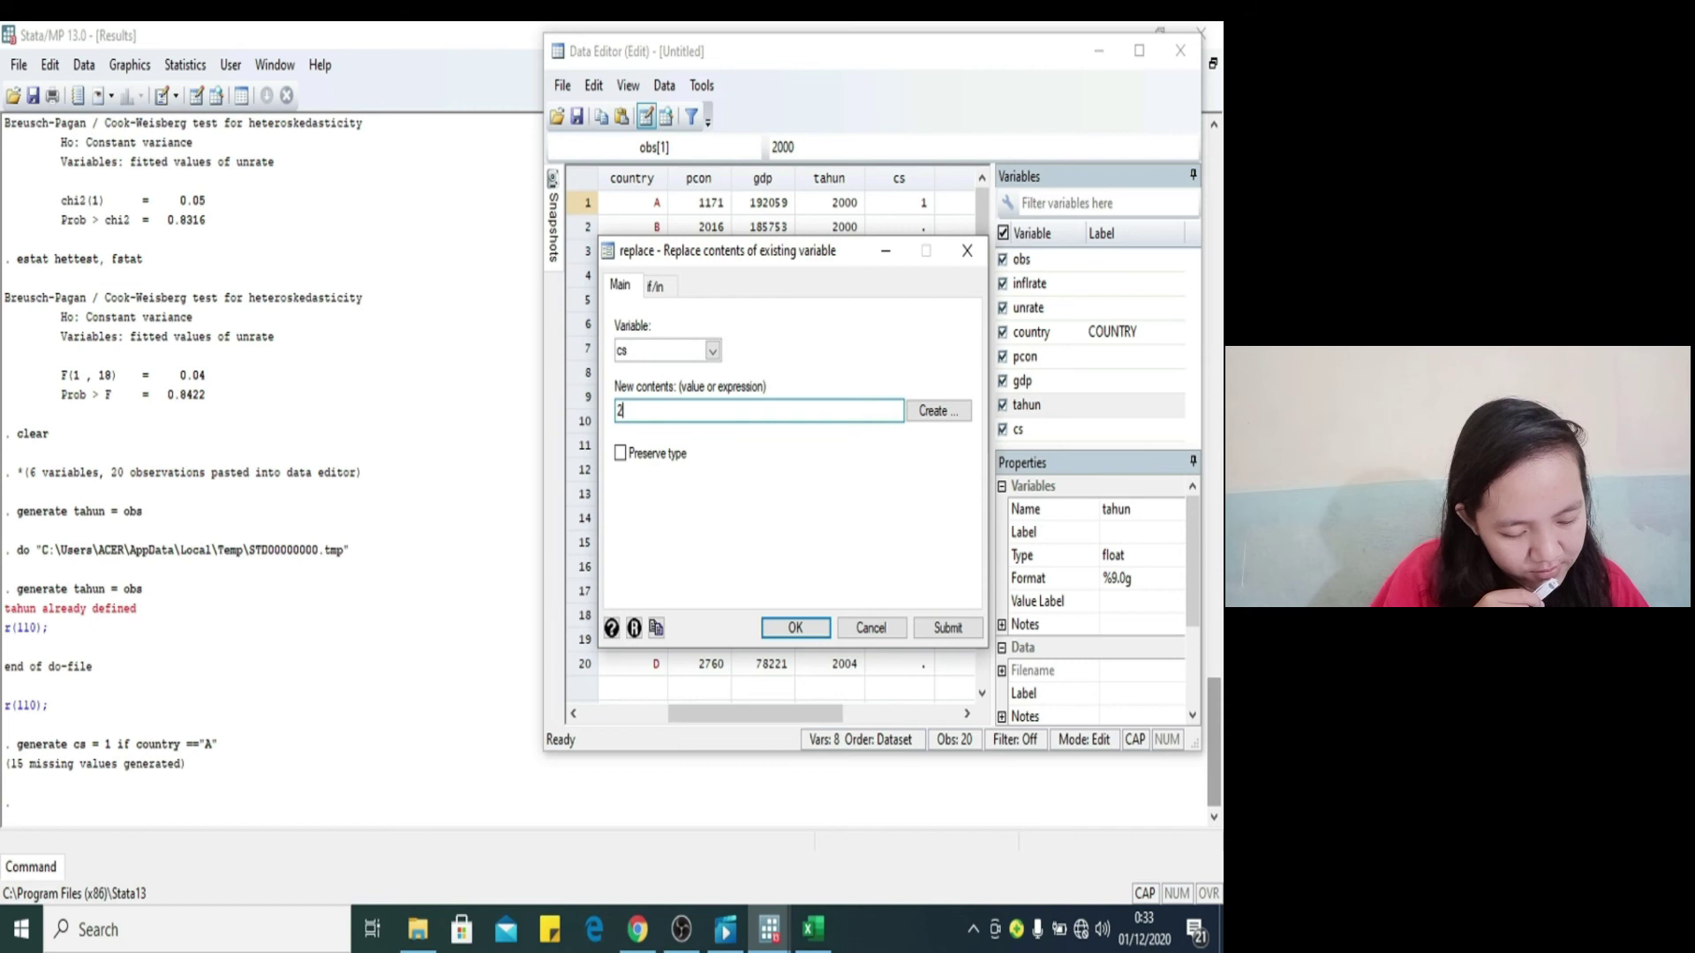
# Step: Restrict the replacement to country =="B" using the expression builder, and submit it
pyautogui.click(653, 285)
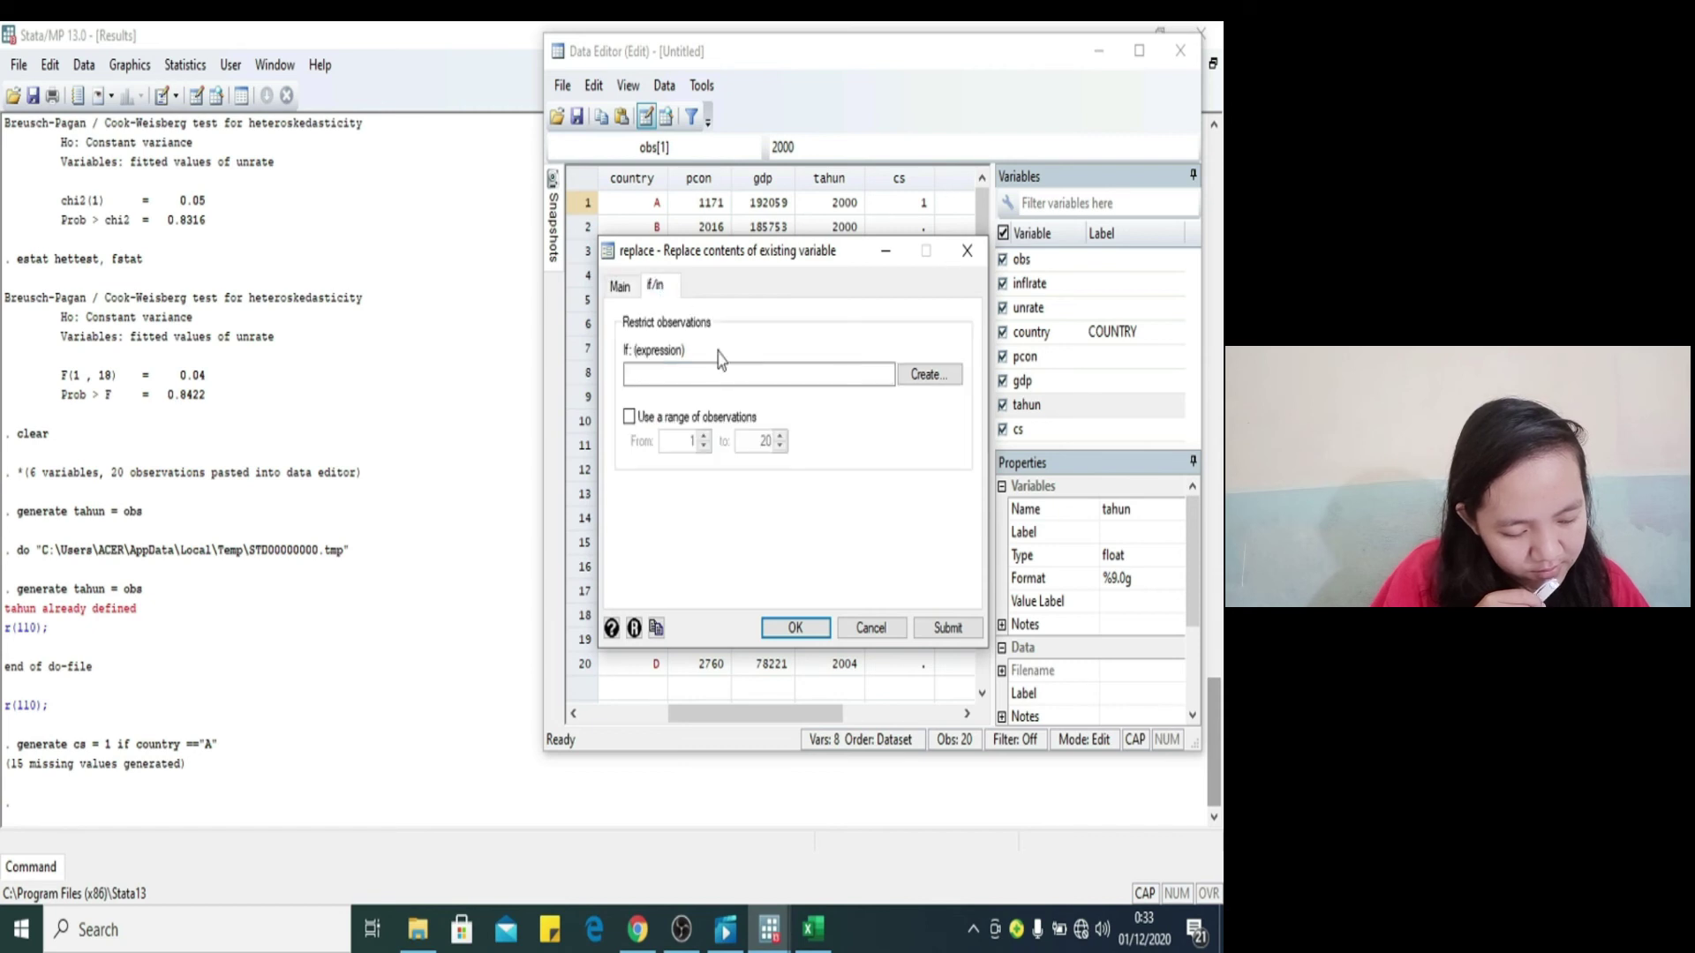
pyautogui.click(927, 379)
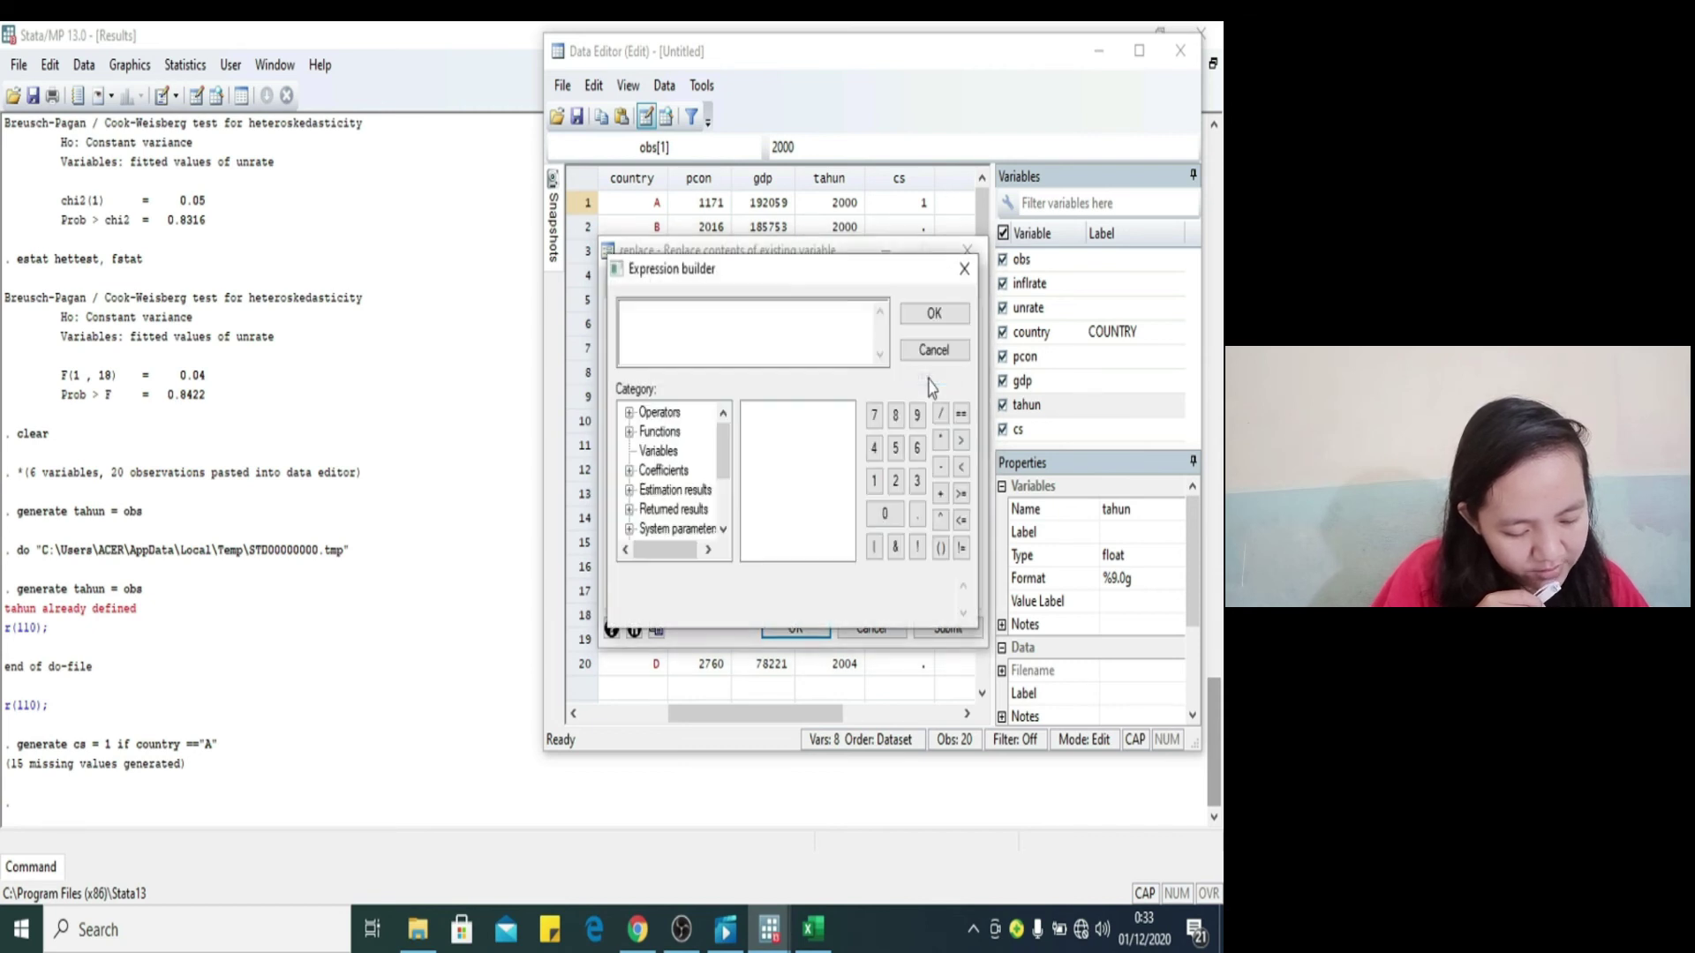
pyautogui.click(659, 451)
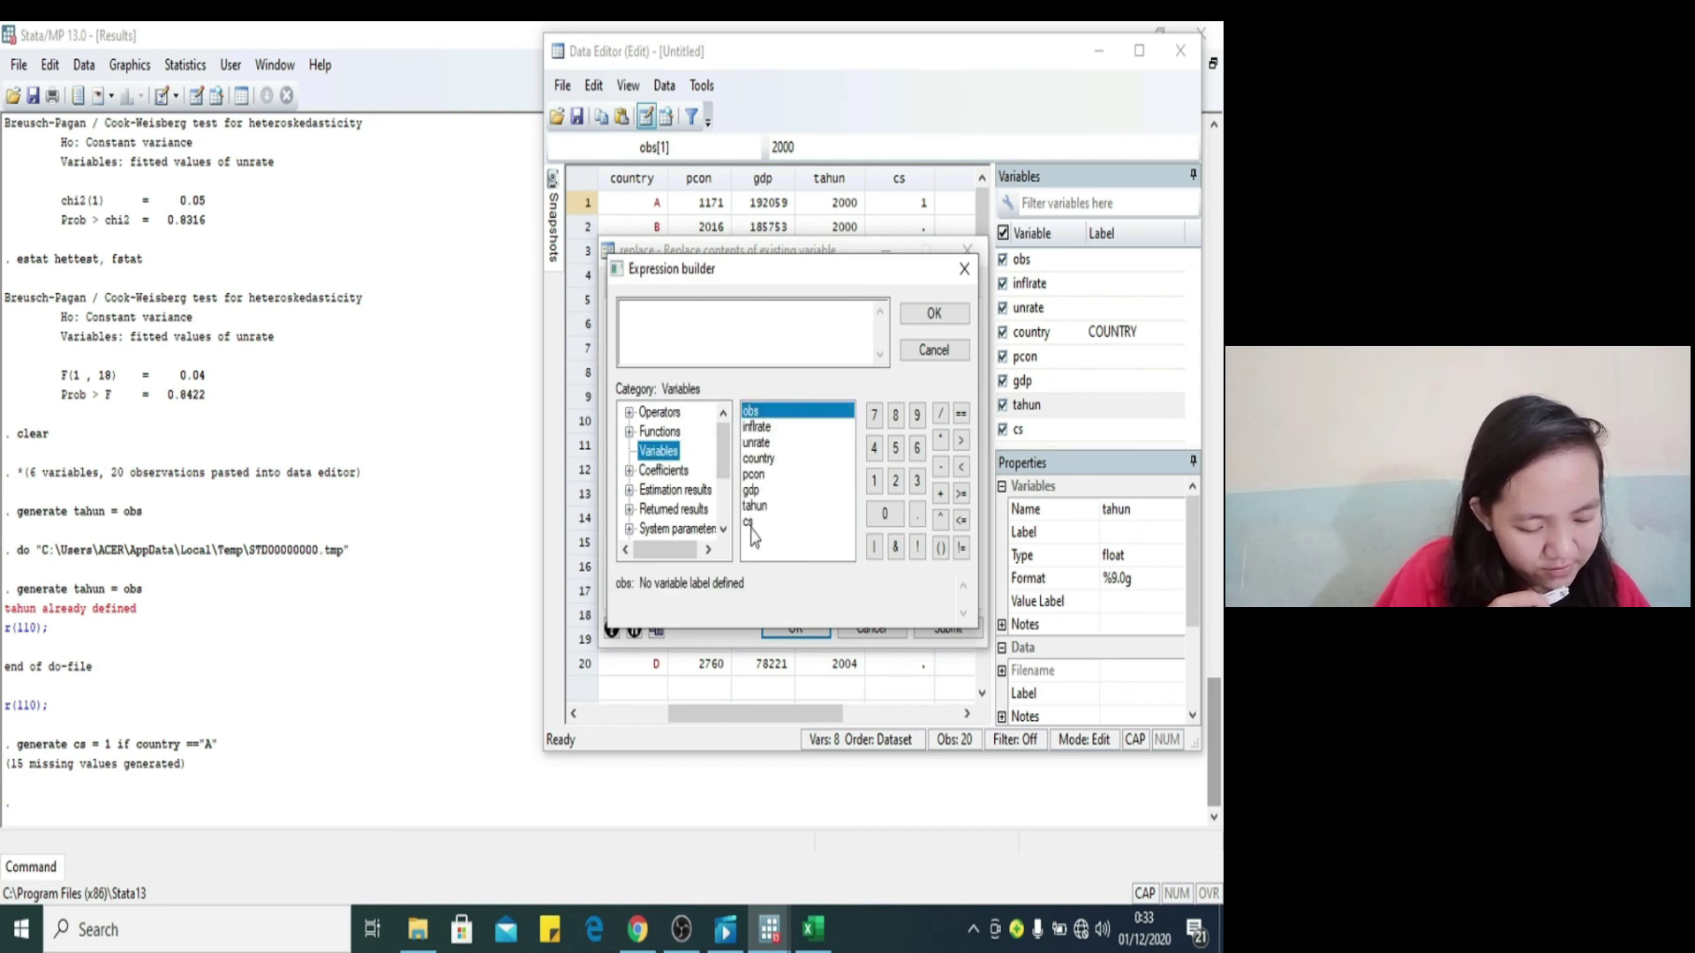
pyautogui.click(756, 460)
pyautogui.doubleClick(756, 460)
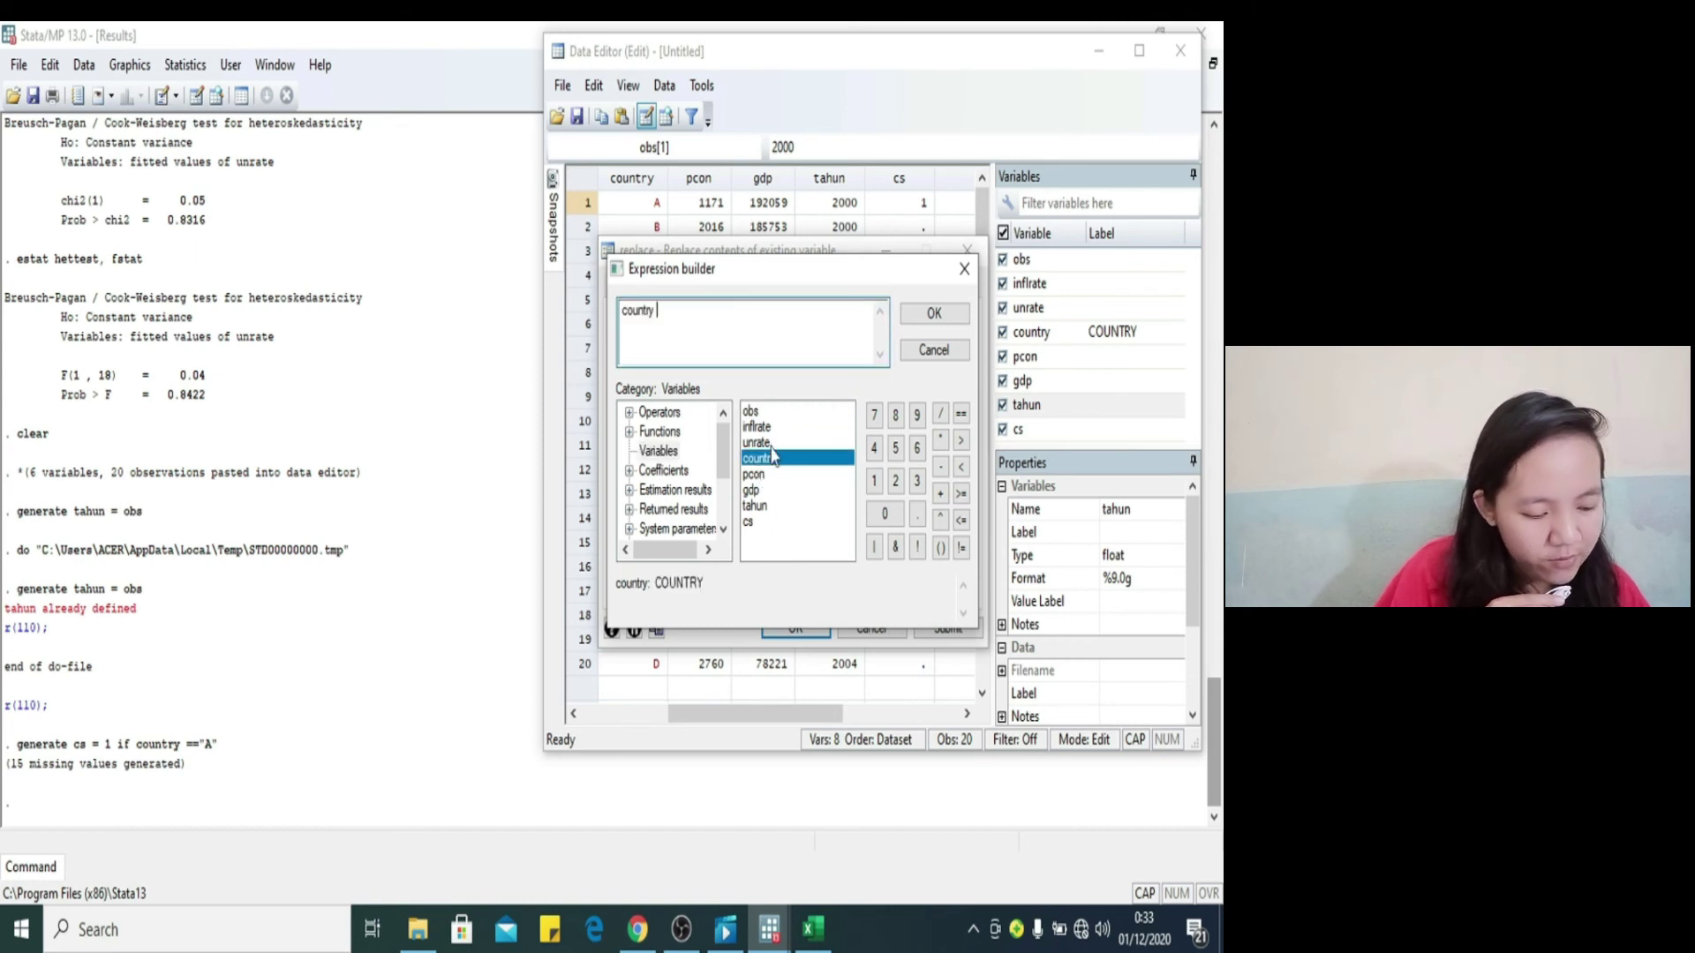
pyautogui.click(961, 415)
pyautogui.write('"B')
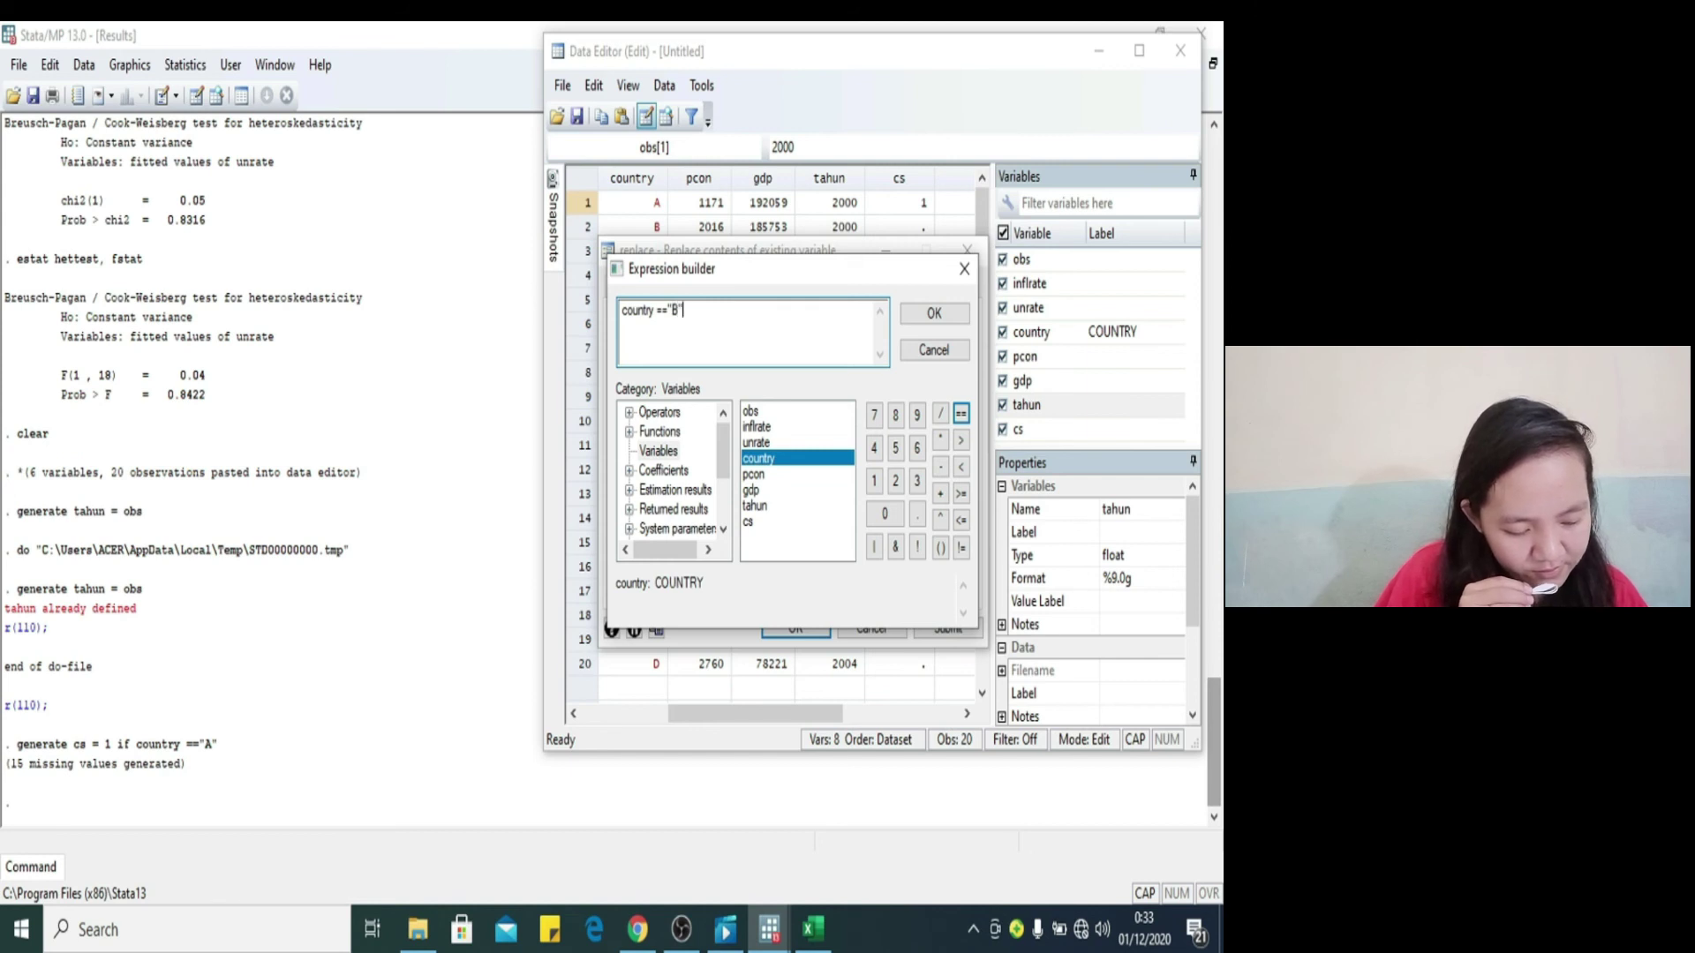
pyautogui.click(940, 319)
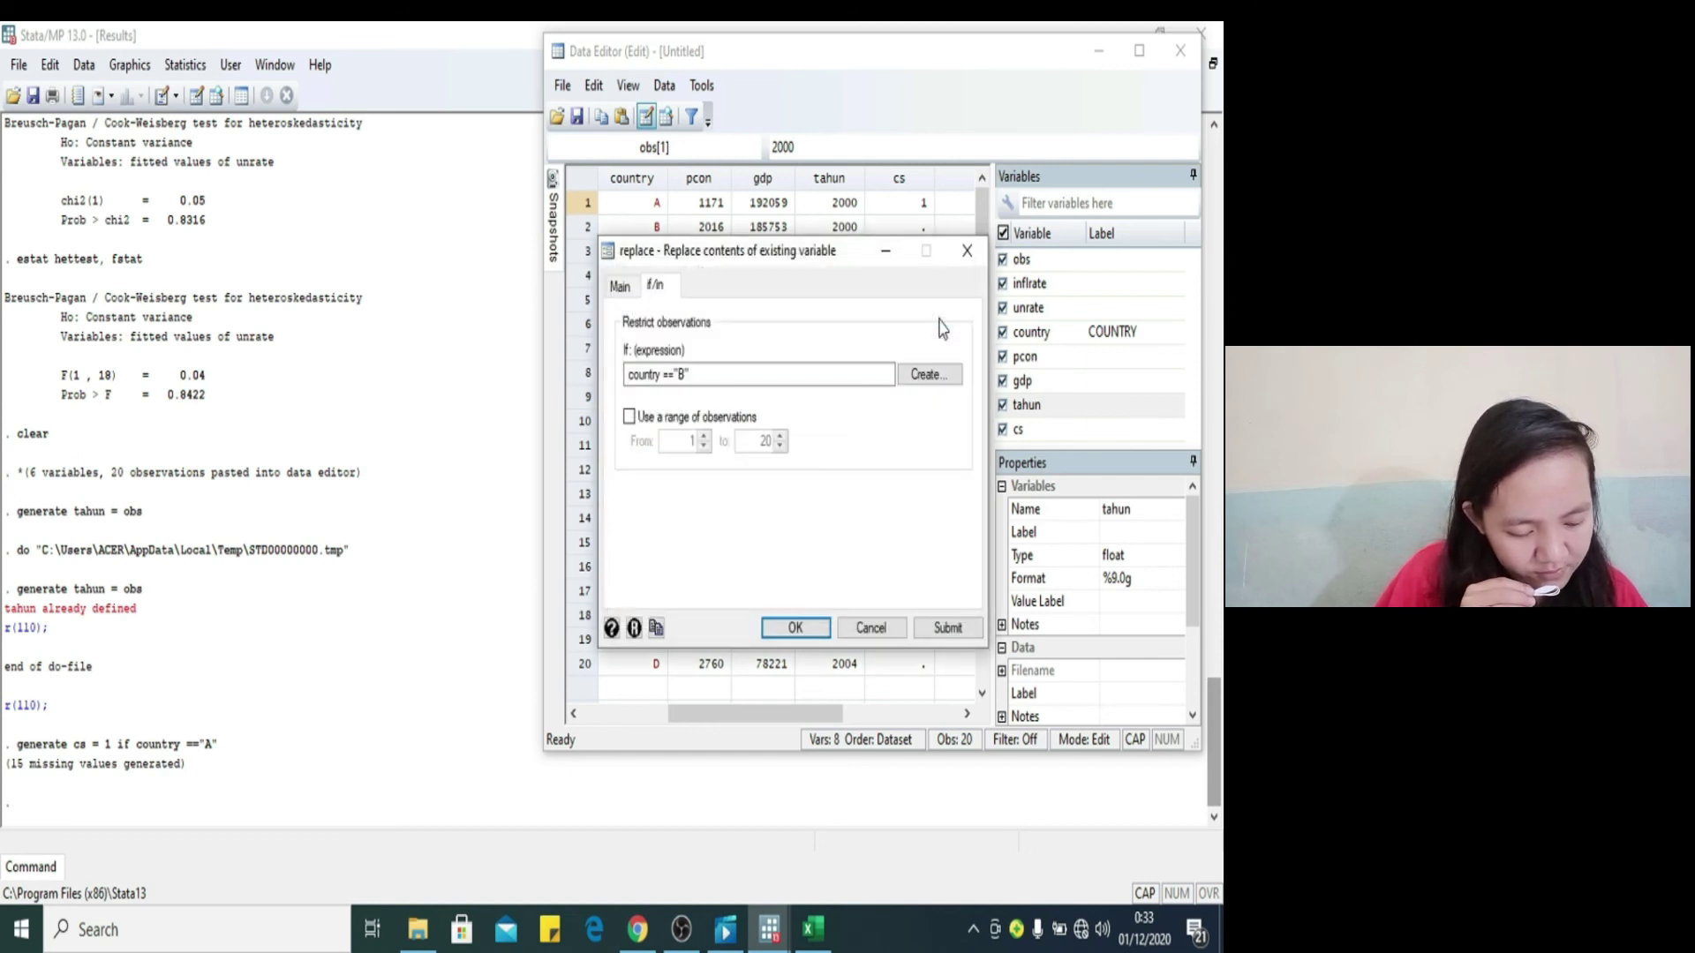
pyautogui.click(947, 624)
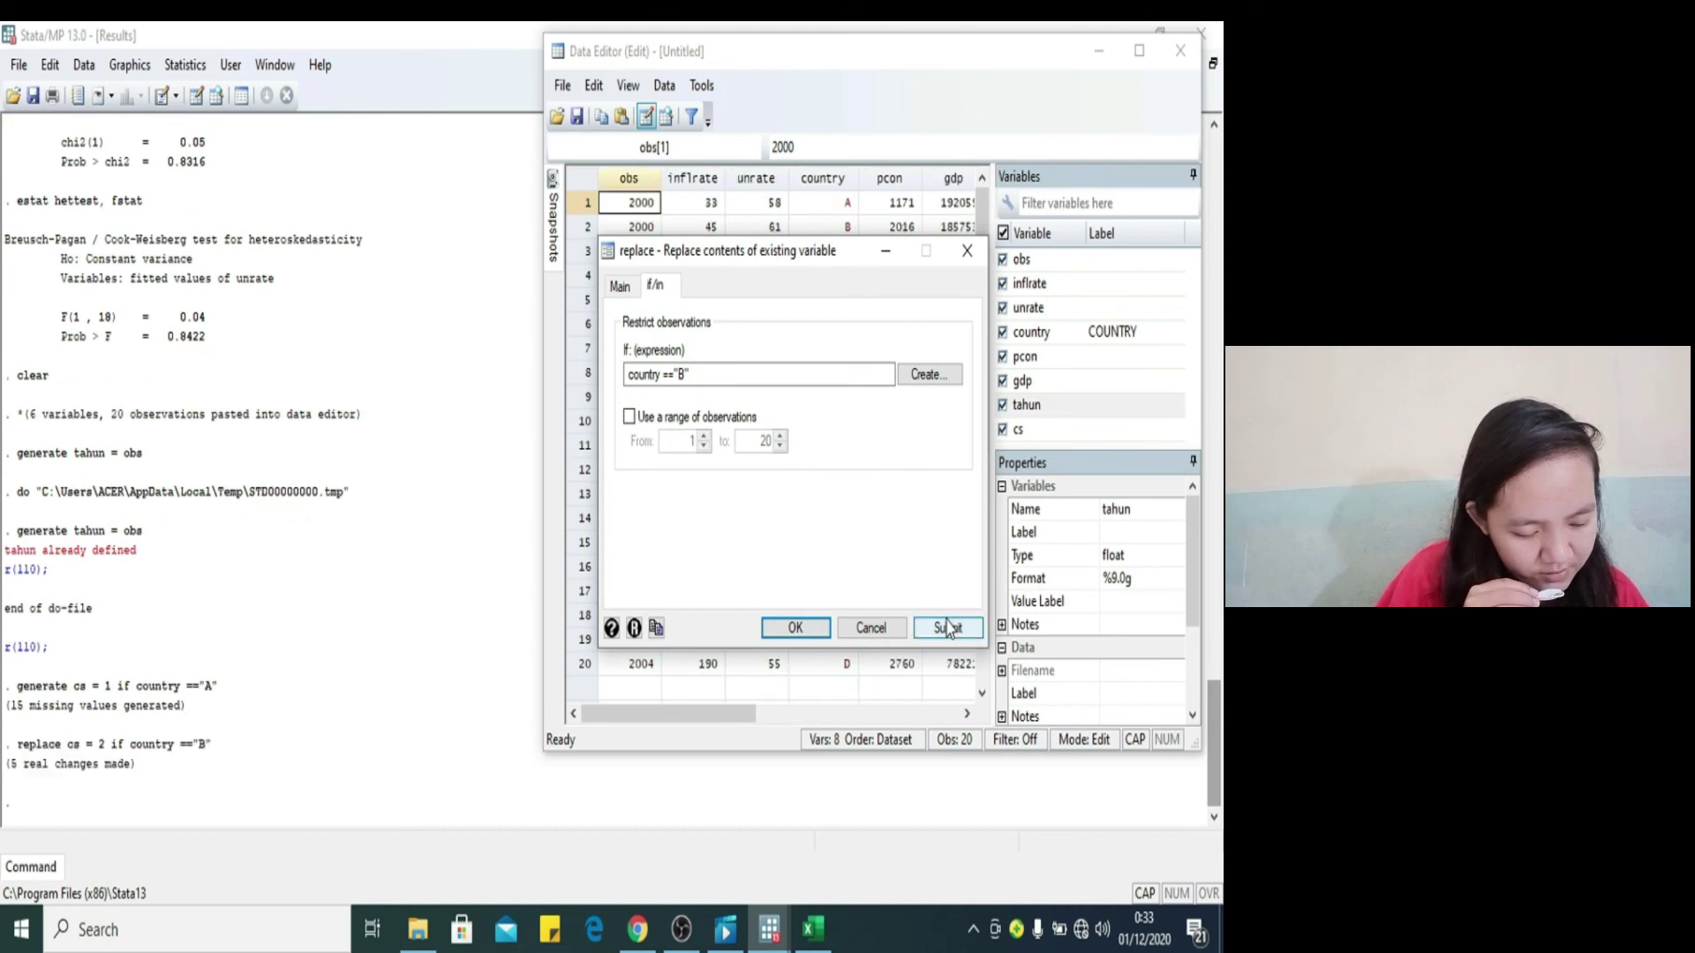
# Step: Replace the contents of cs with 3 for observations where country =="C"
pyautogui.click(748, 377)
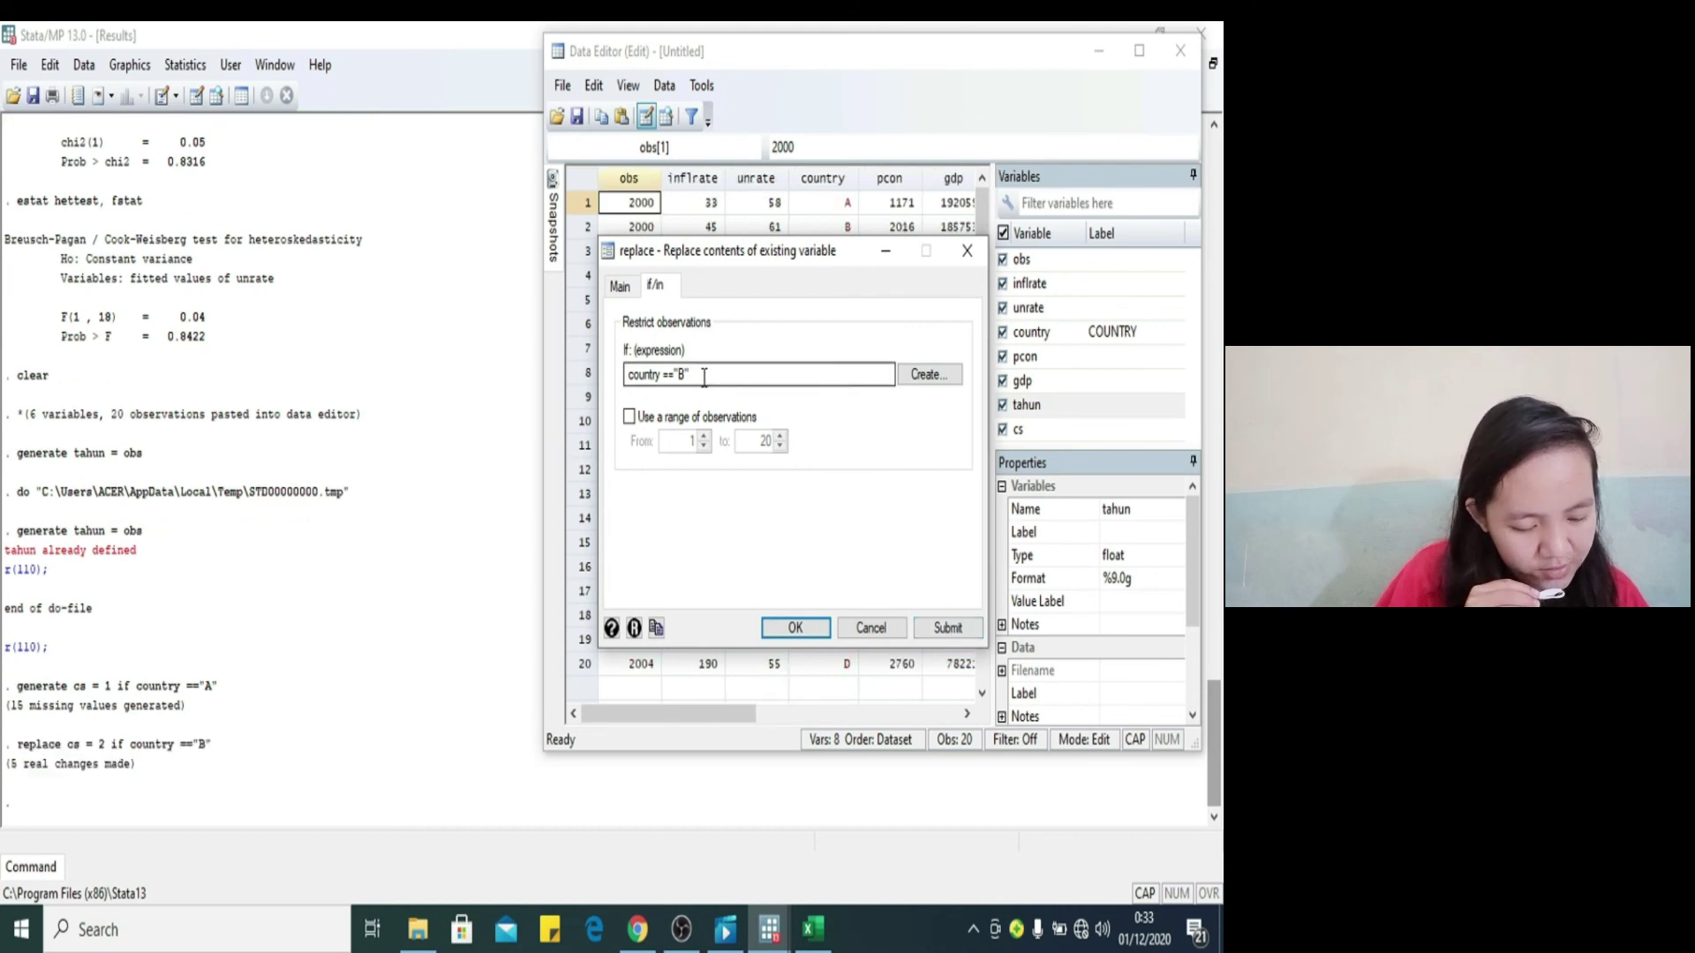
pyautogui.click(620, 285)
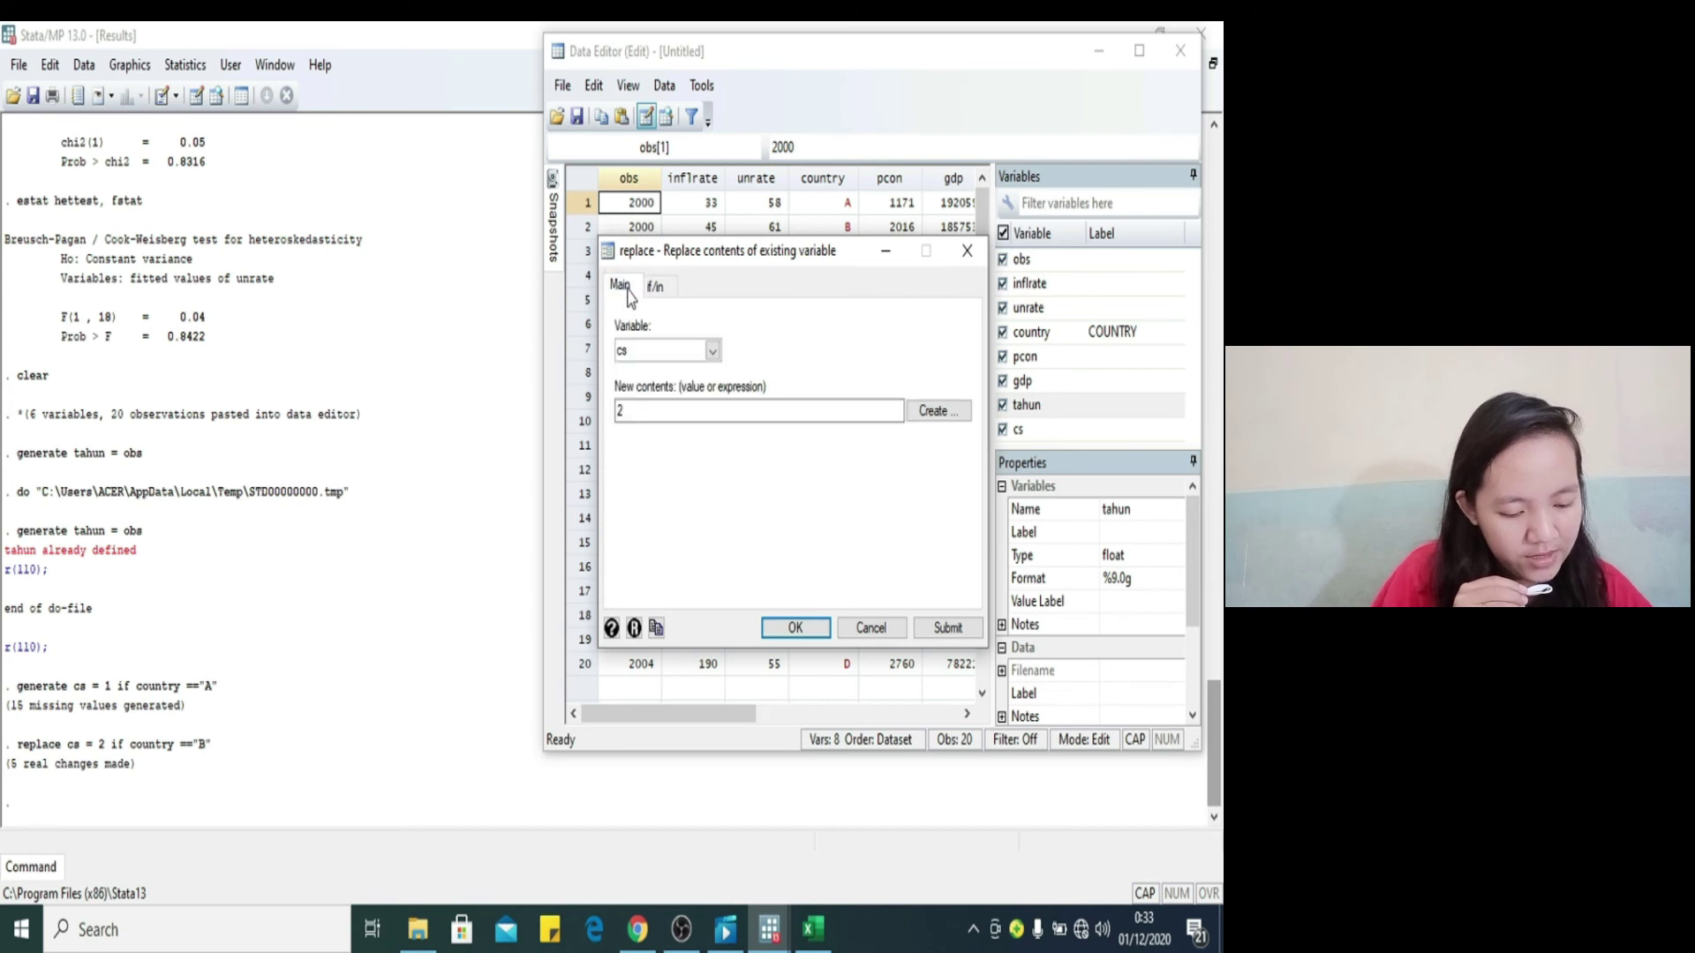
pyautogui.click(649, 412)
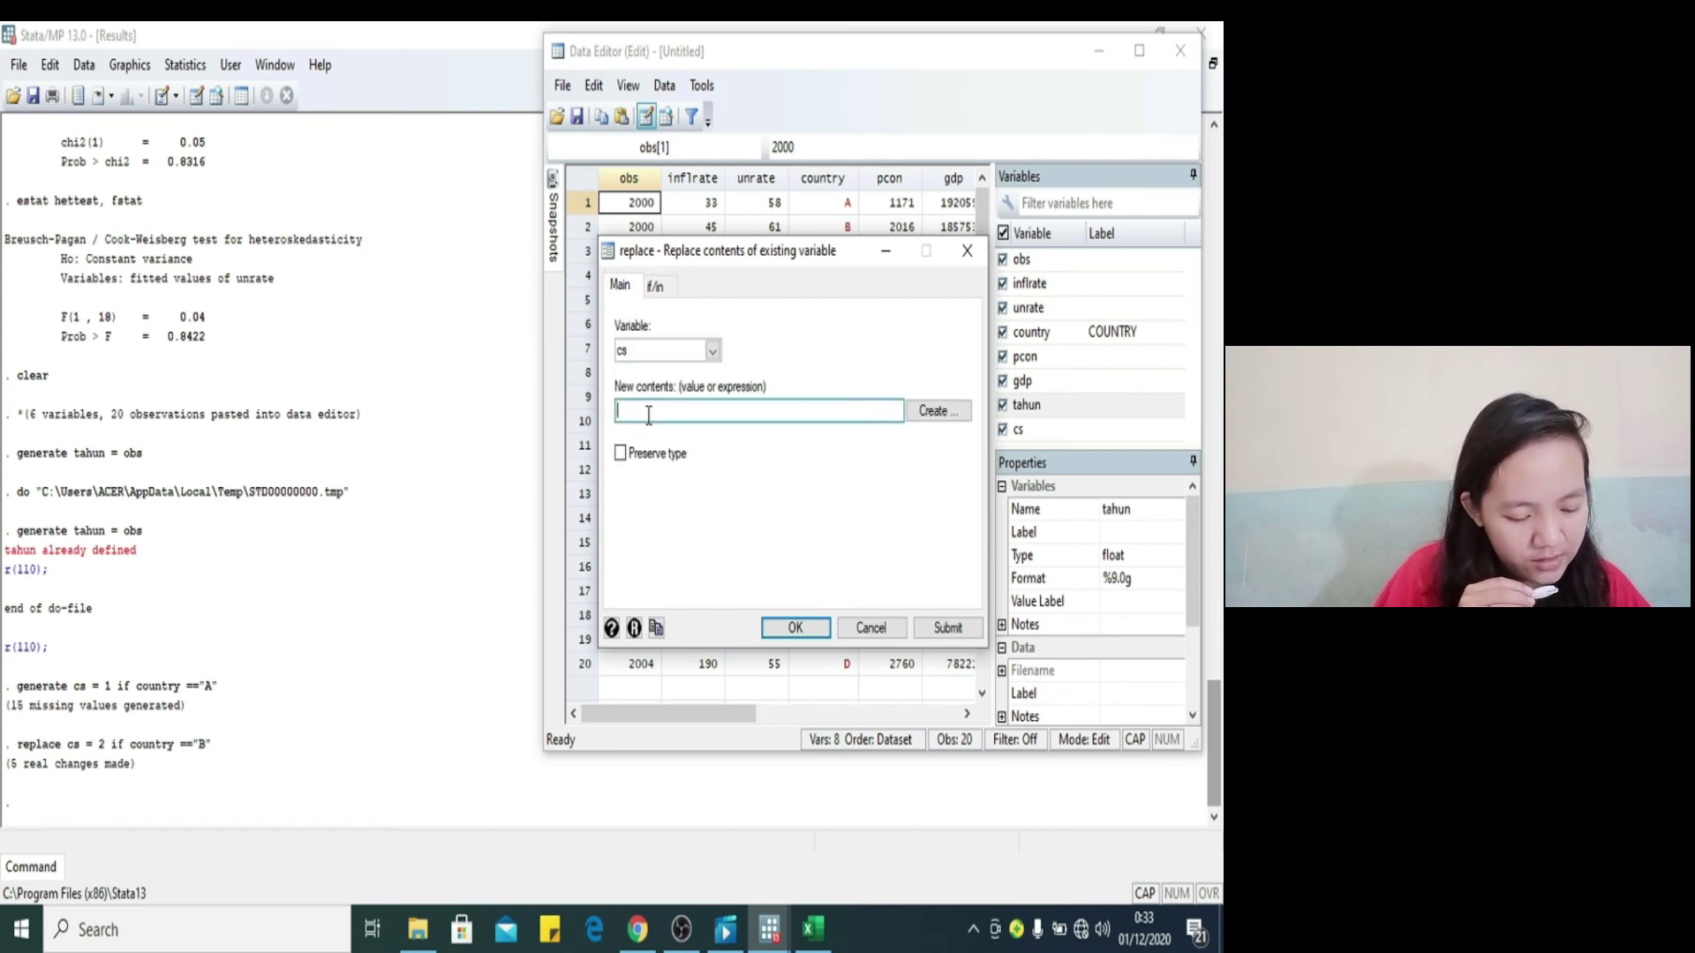
pyautogui.click(655, 287)
pyautogui.click(690, 375)
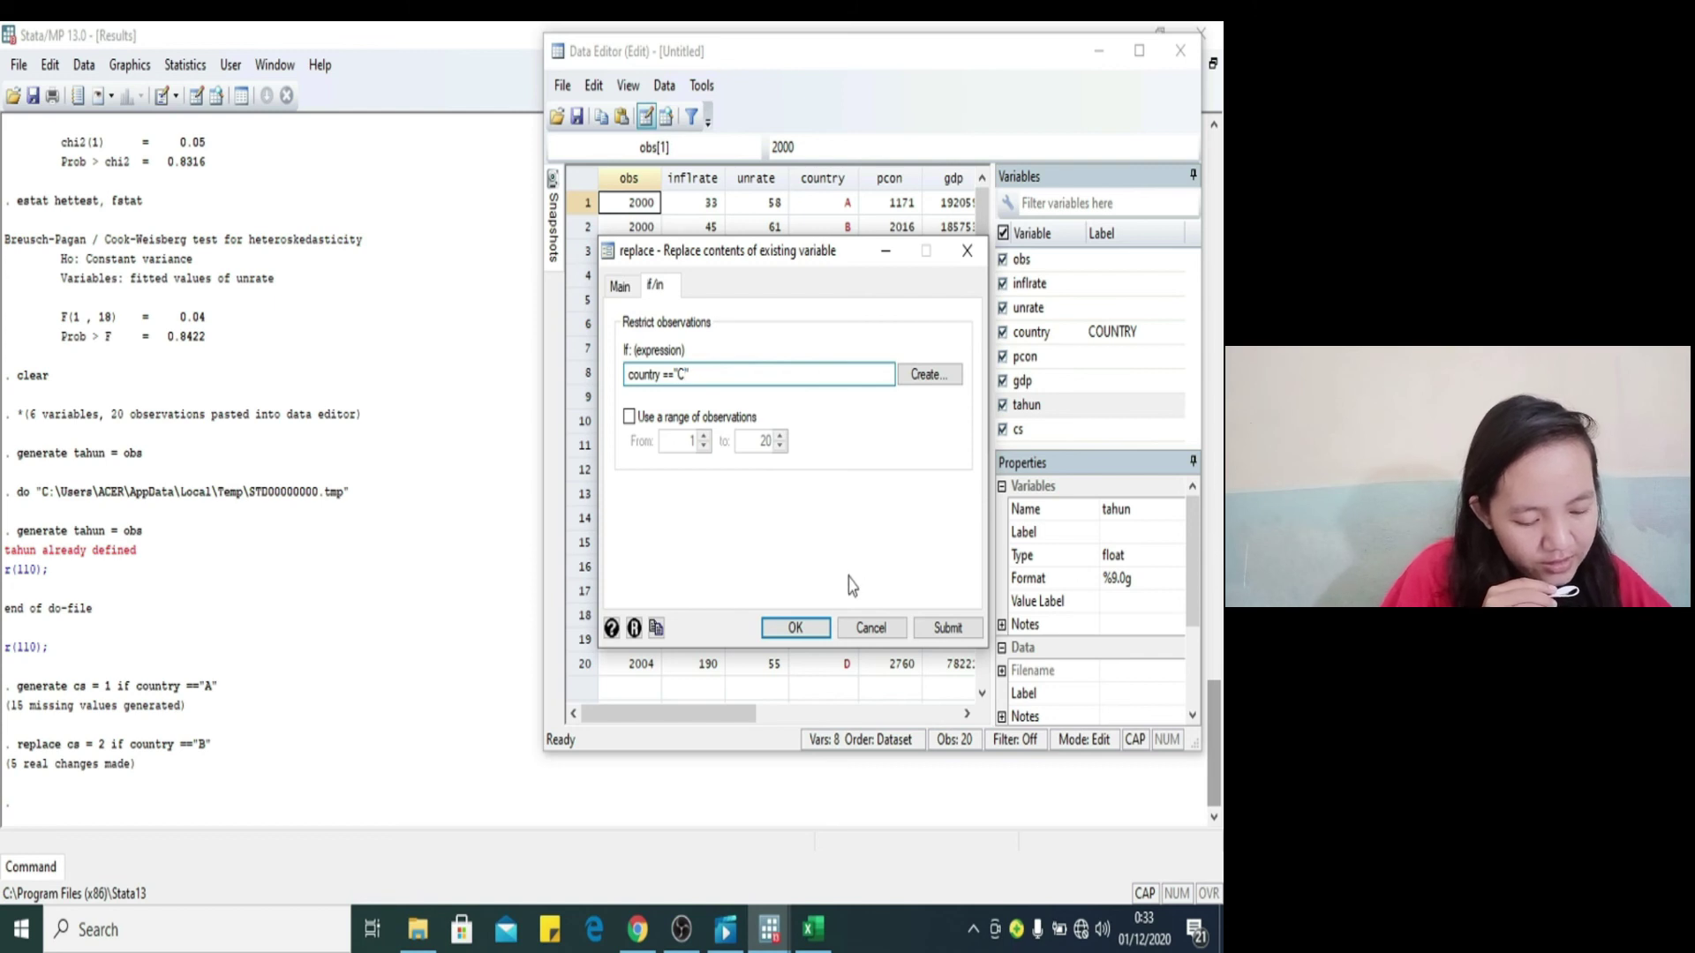
pyautogui.click(942, 629)
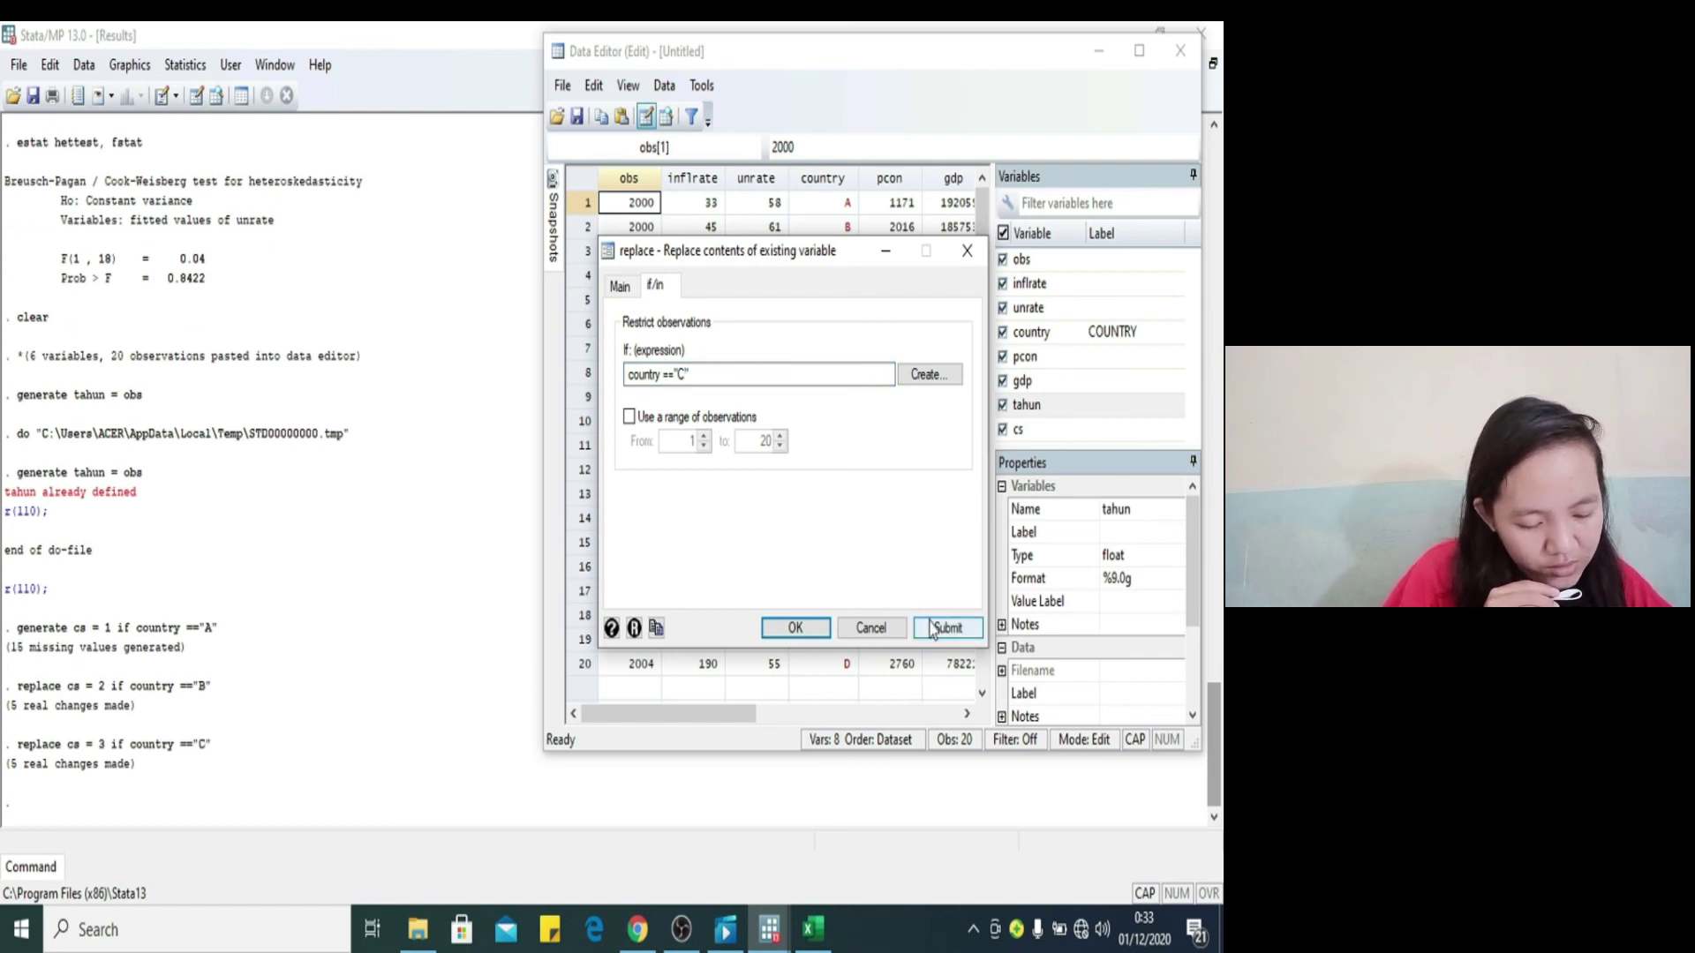
# Step: Replace the contents of cs with 4 where country =="D", and check the cs column in the Data Editor
pyautogui.click(620, 286)
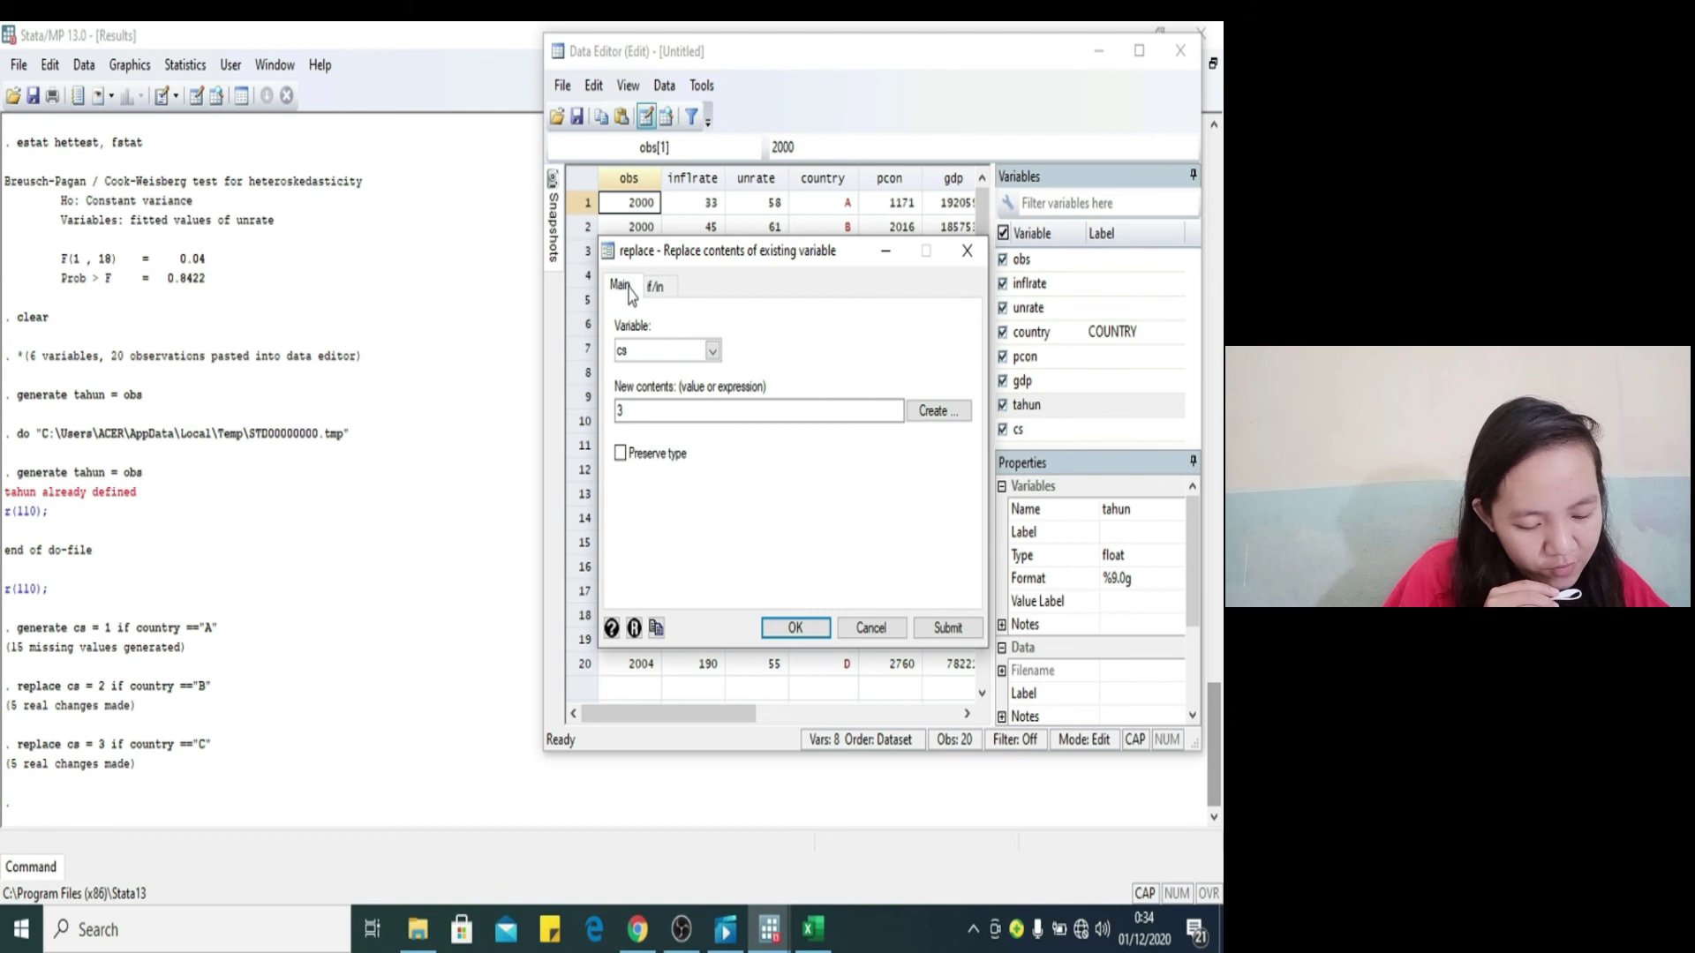
pyautogui.click(642, 408)
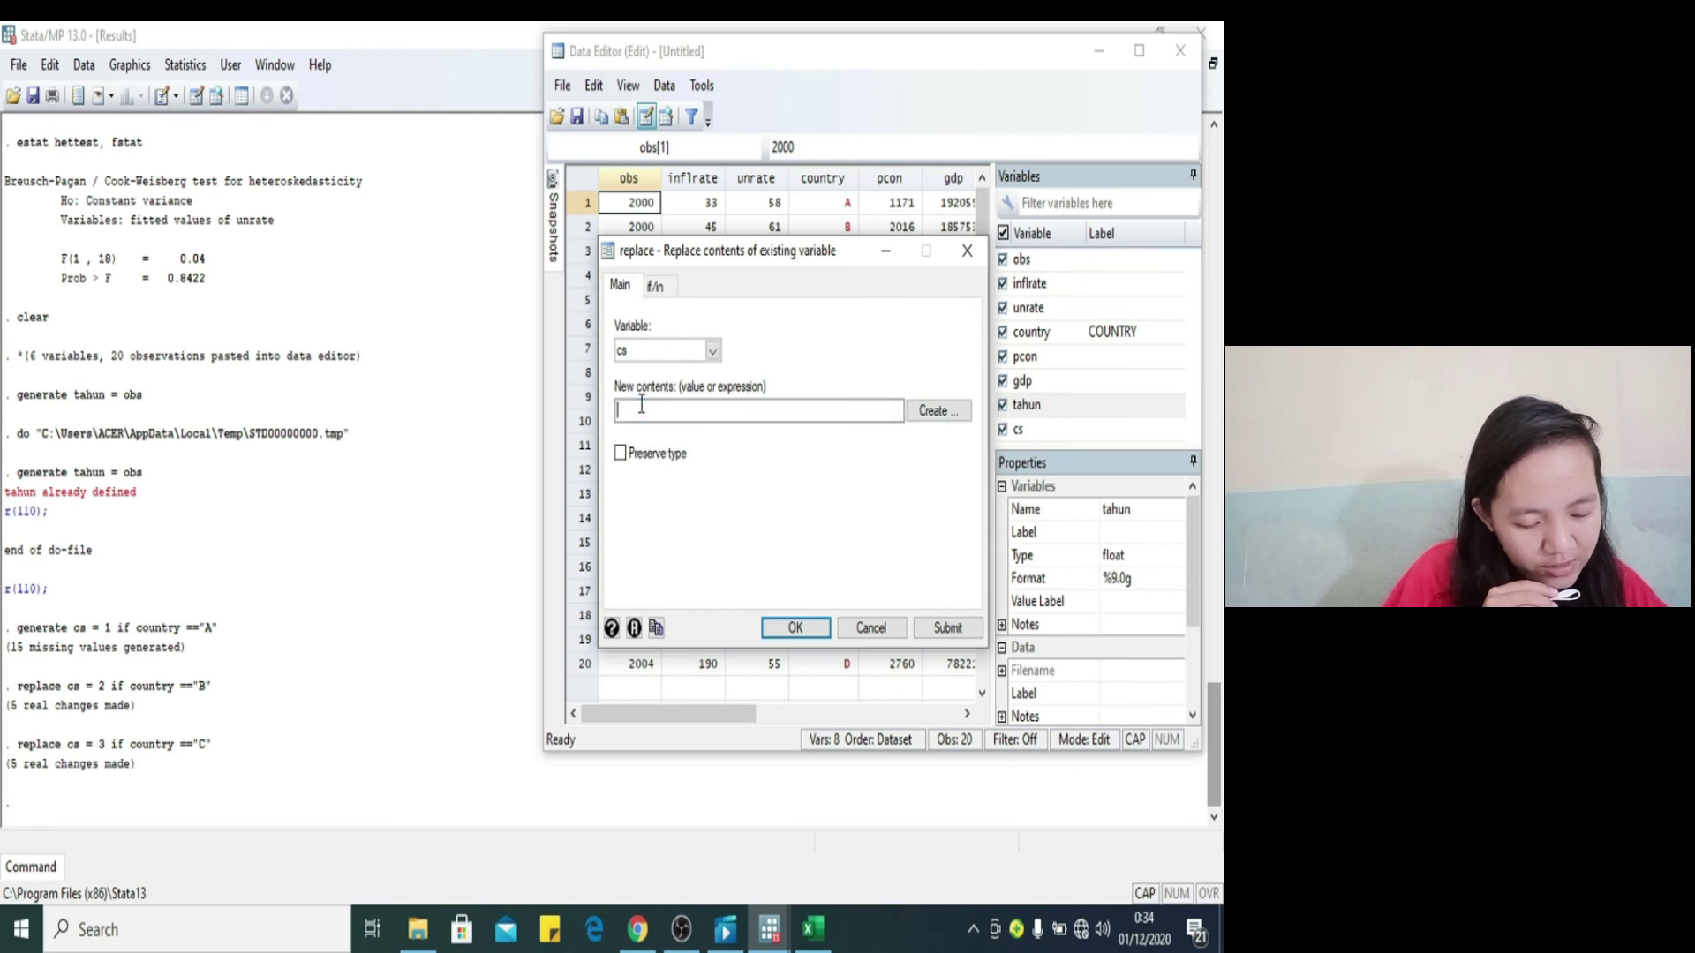
pyautogui.write('4')
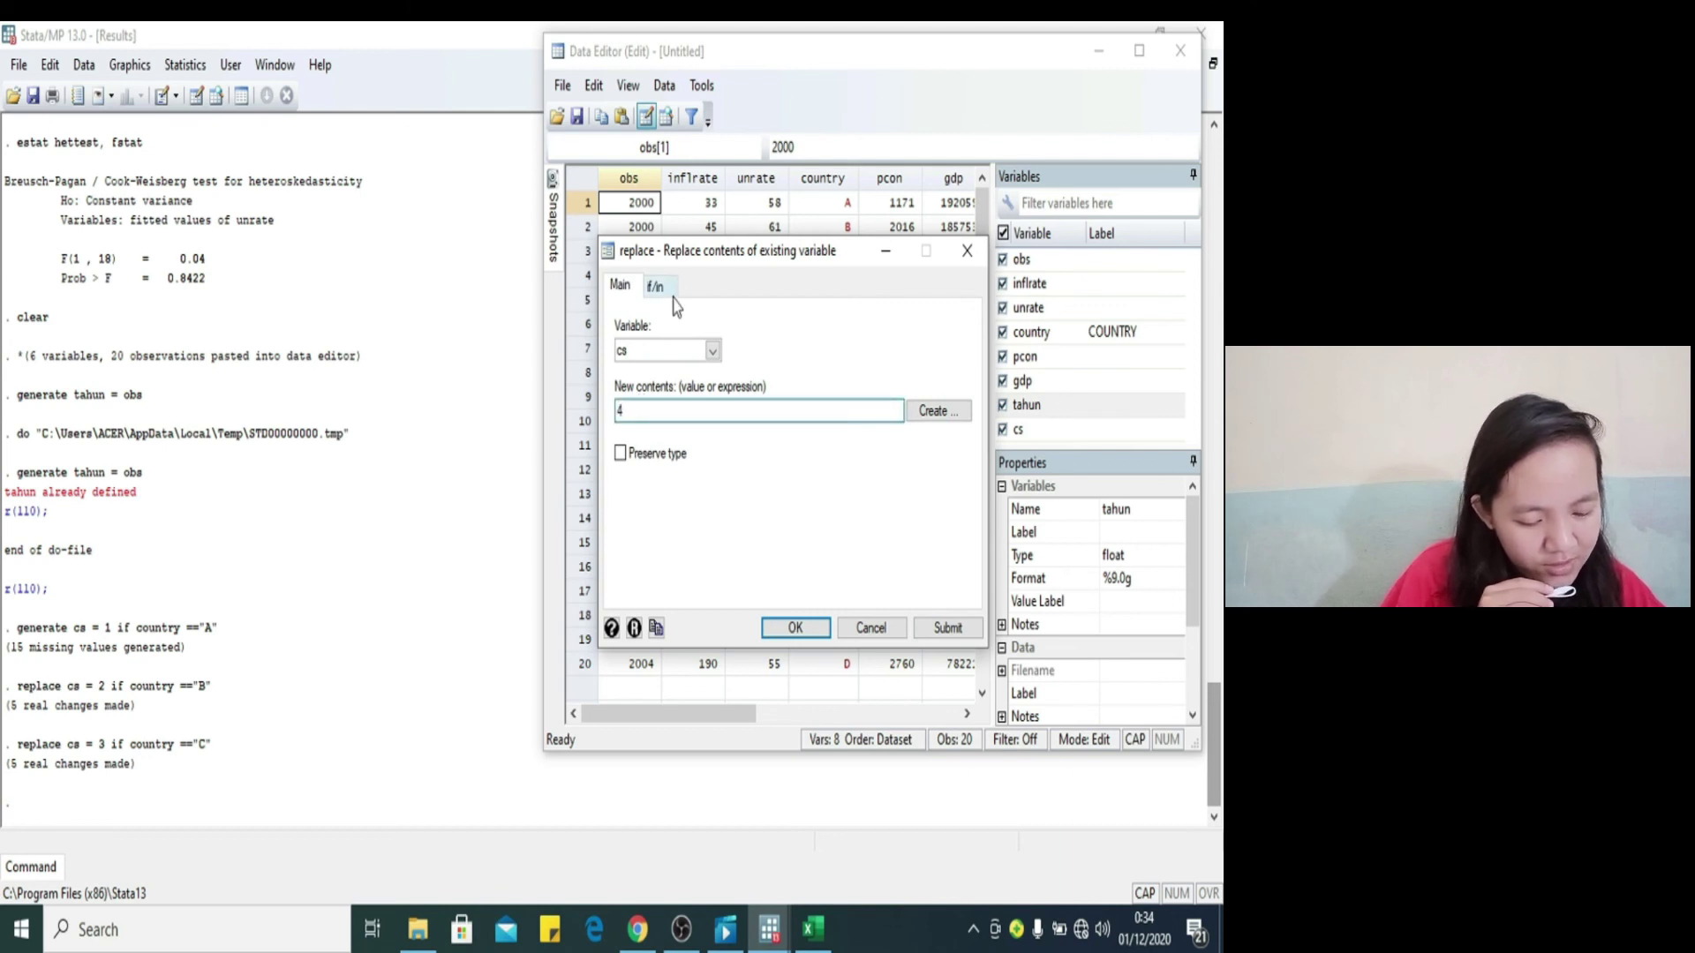
pyautogui.click(654, 286)
pyautogui.click(685, 374)
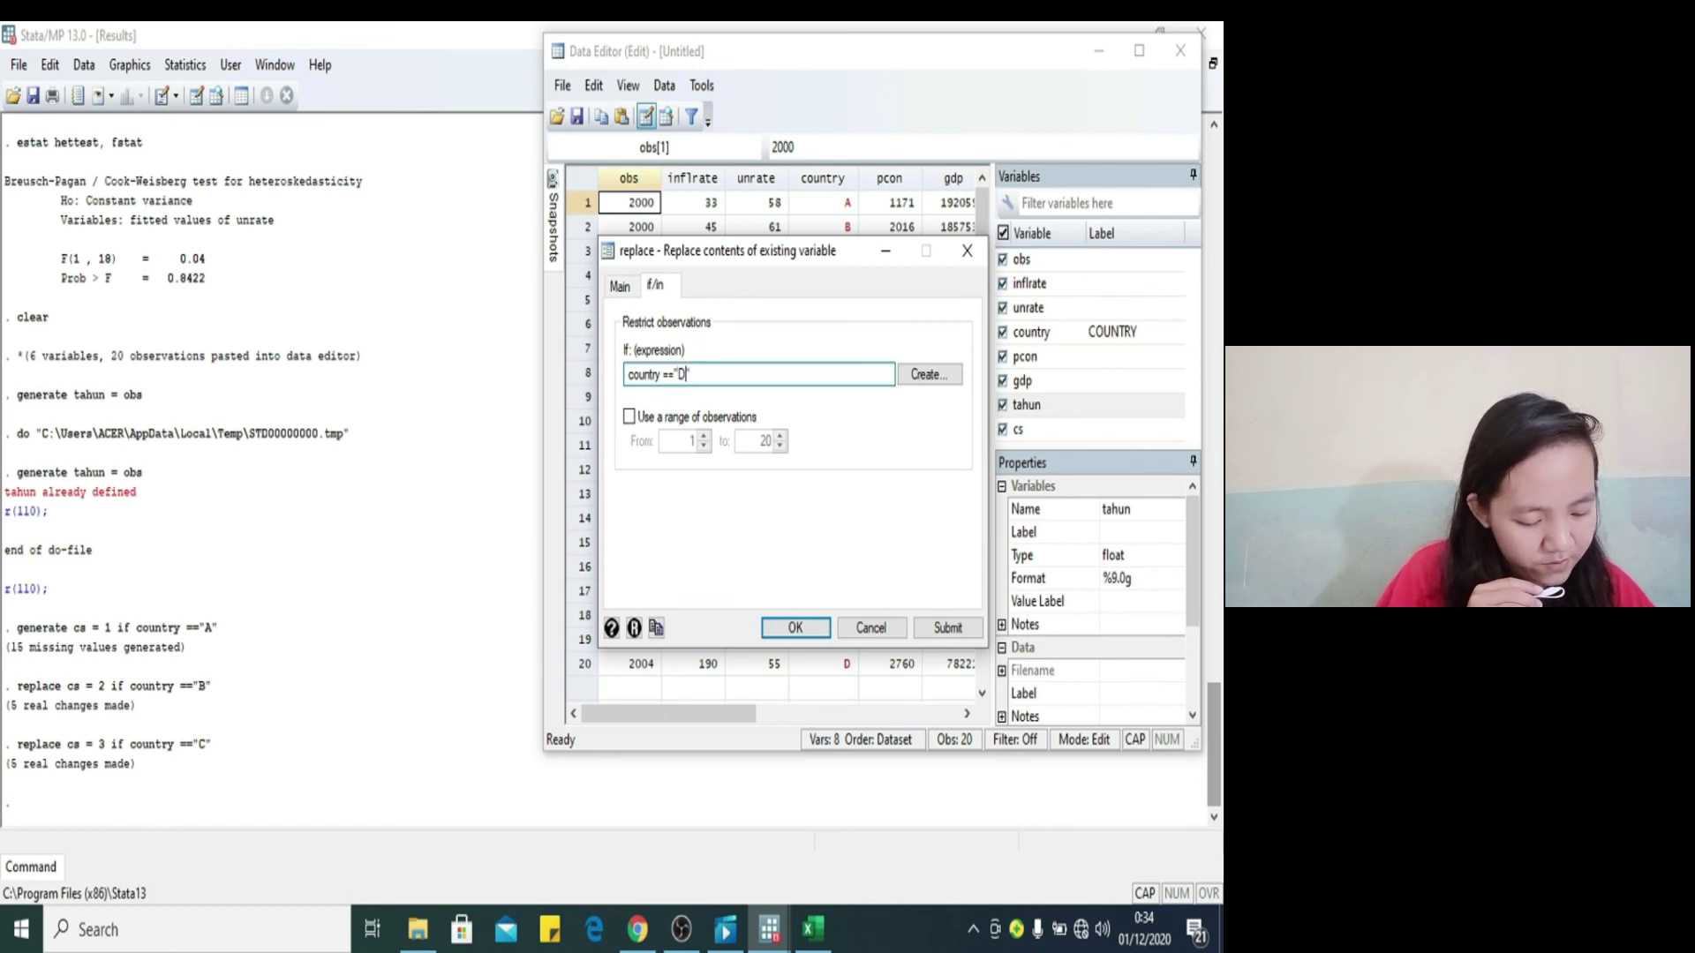
pyautogui.write('D')
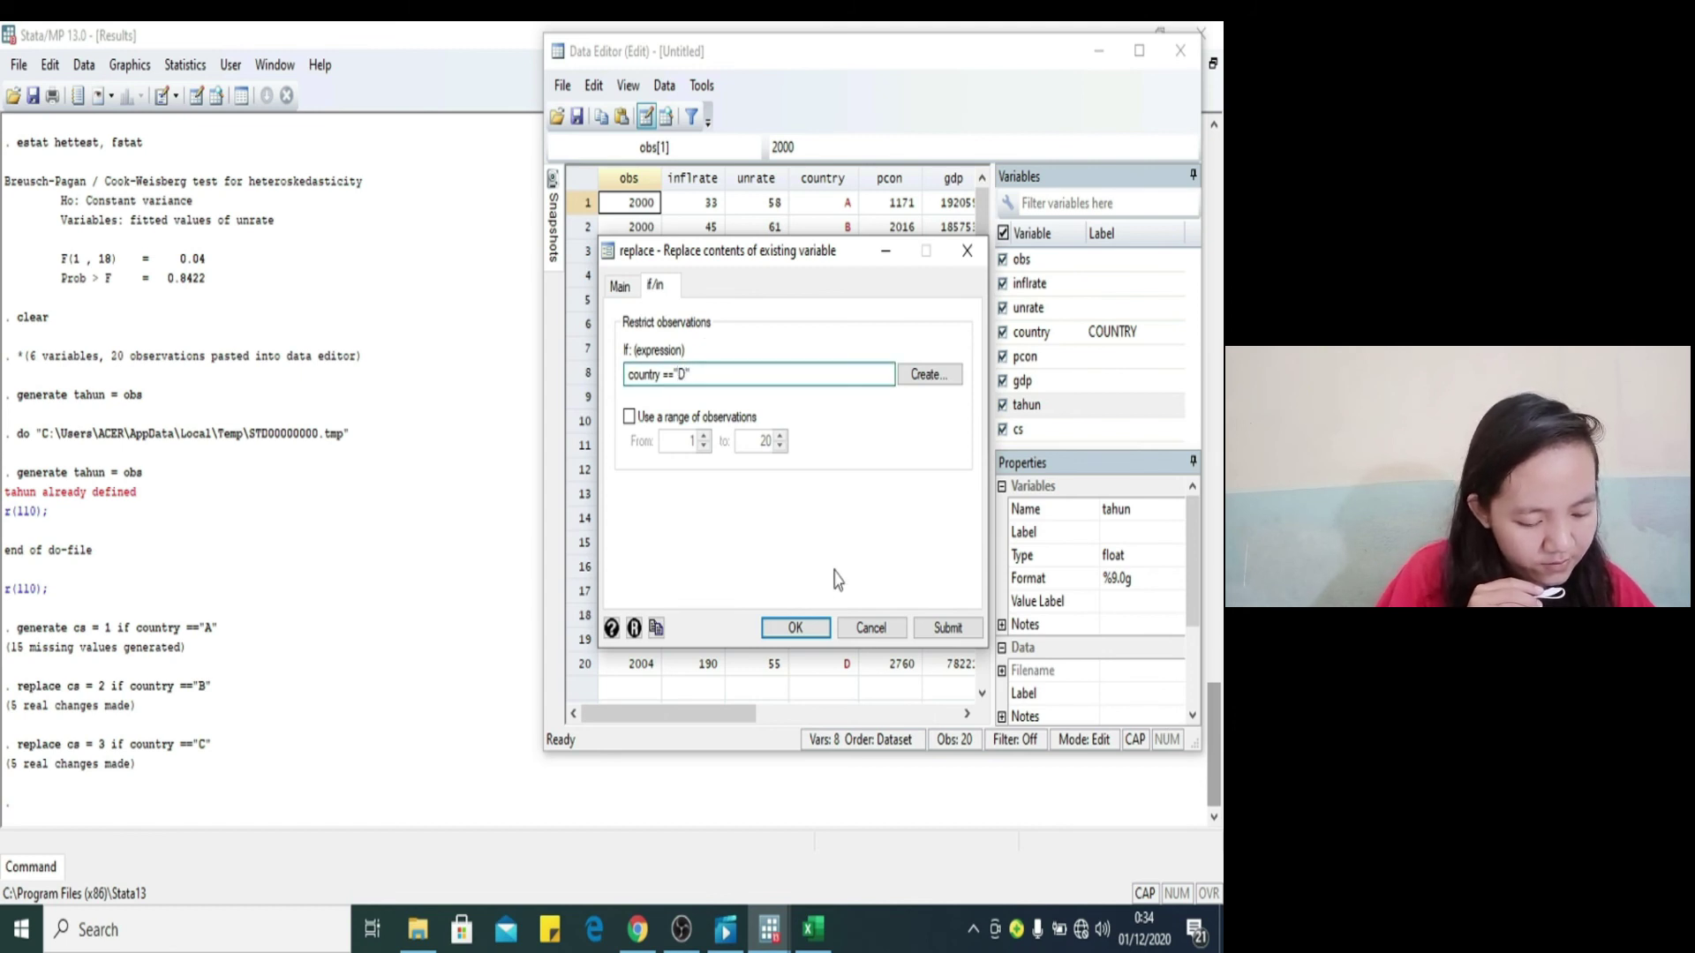
pyautogui.click(942, 627)
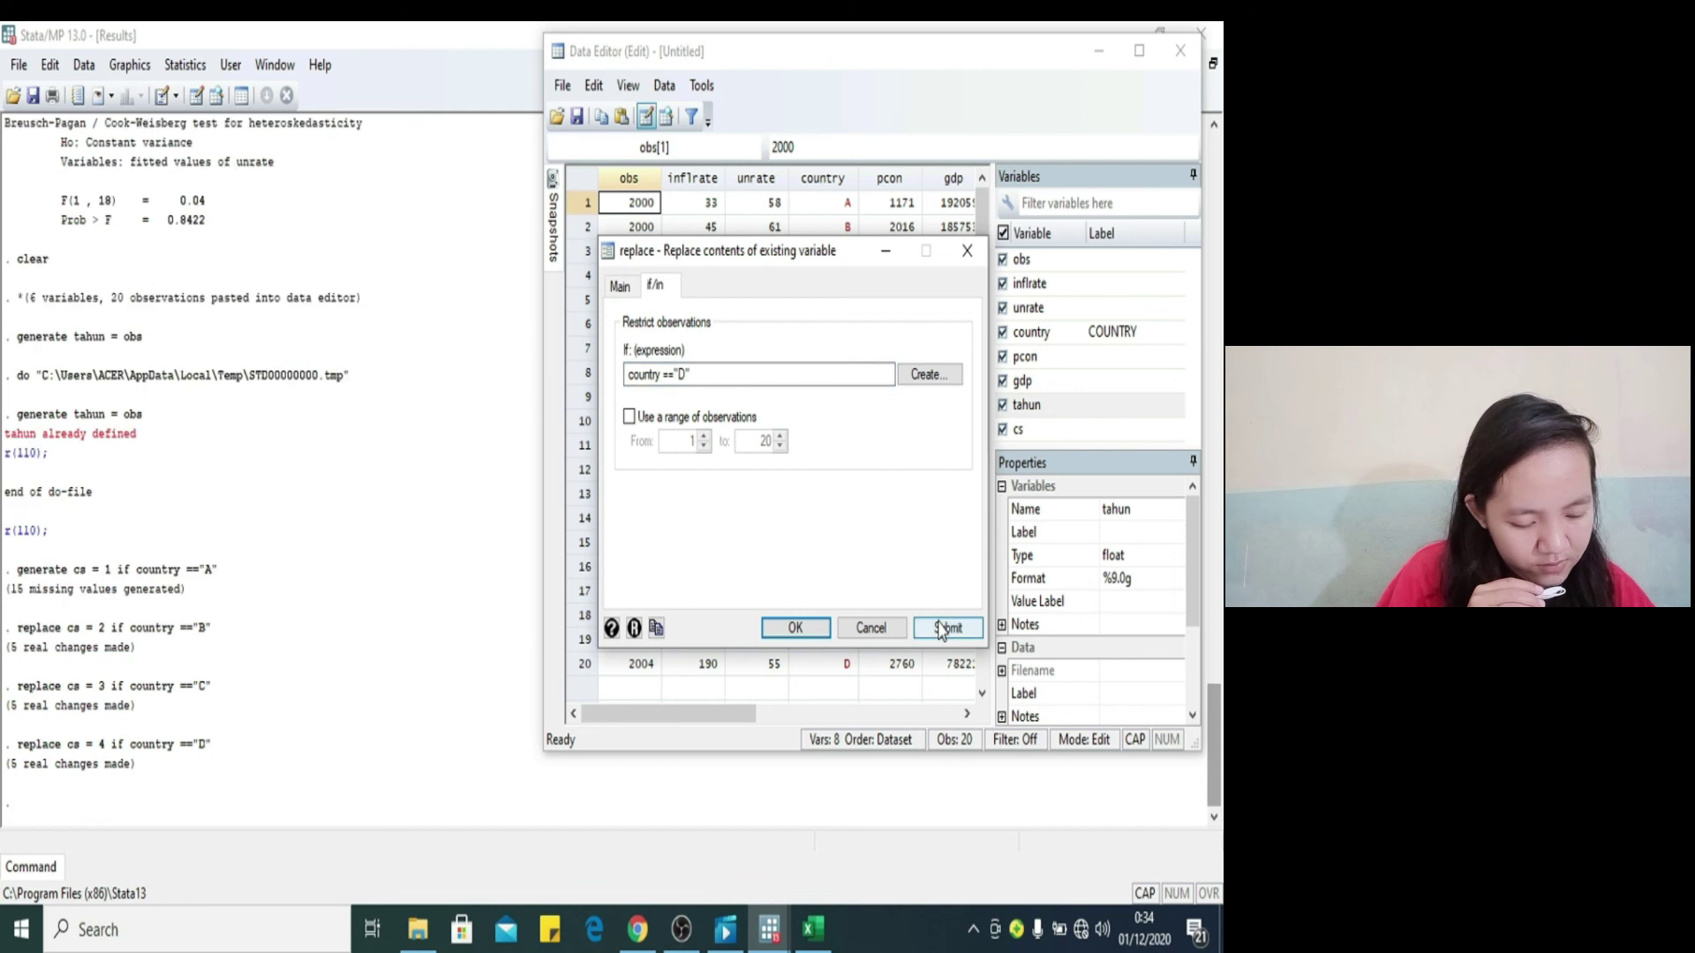
pyautogui.click(870, 628)
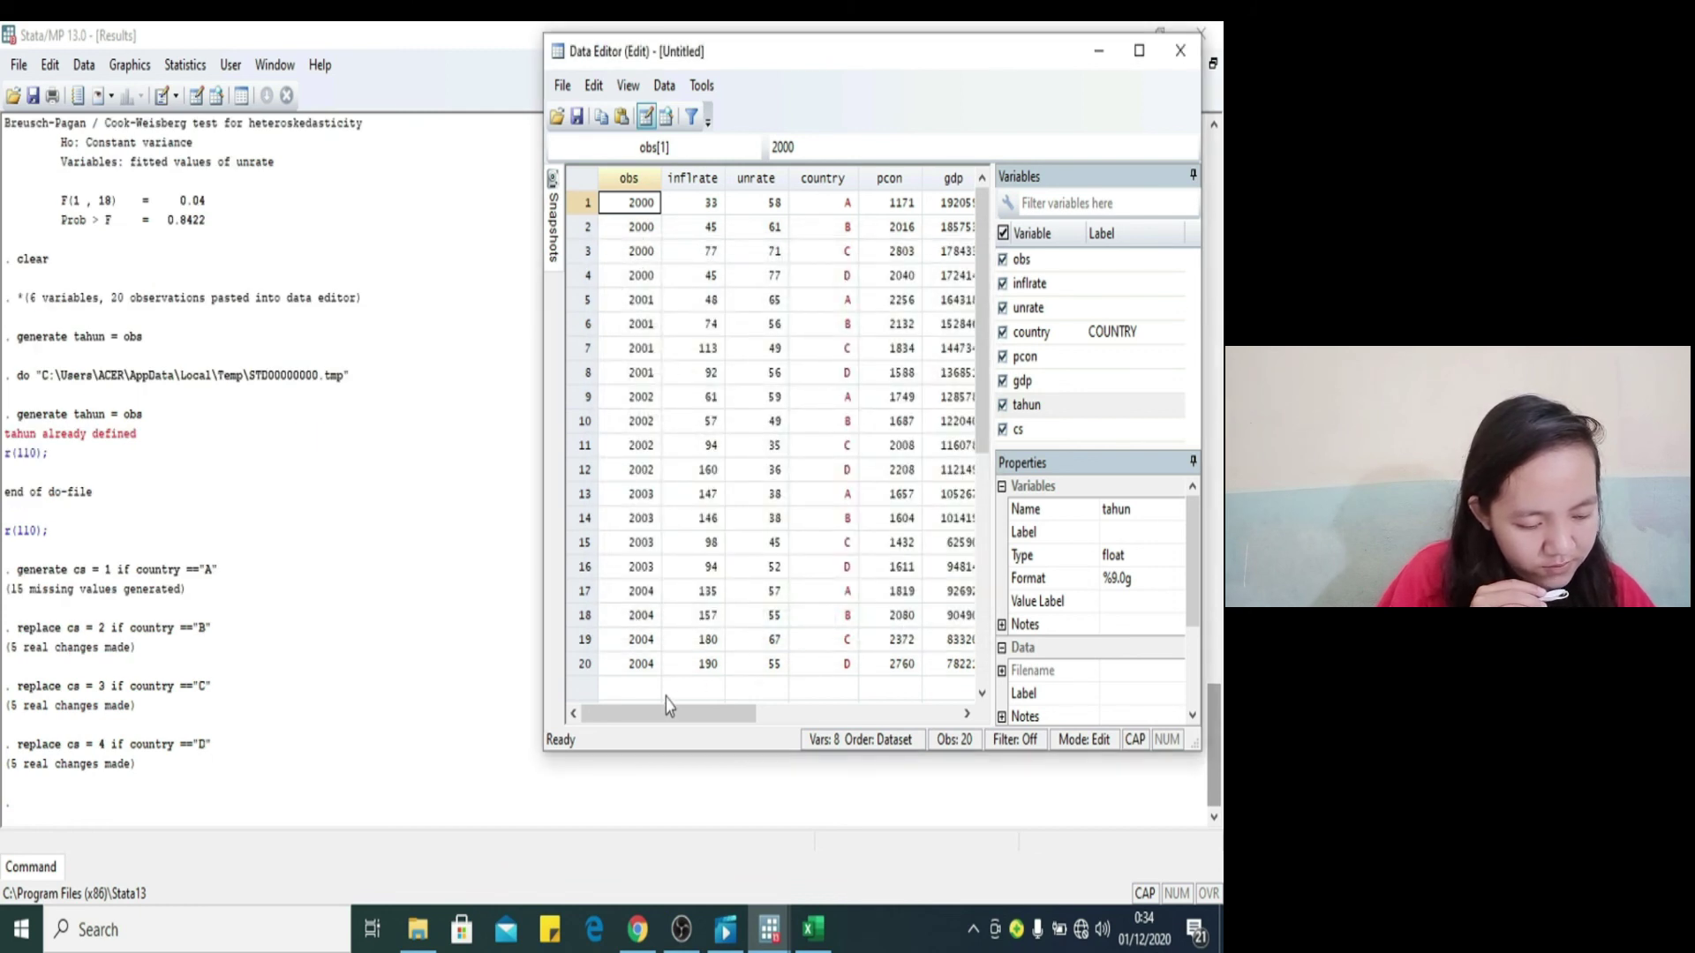
pyautogui.moveTo(668, 715); pyautogui.dragTo(753, 719)
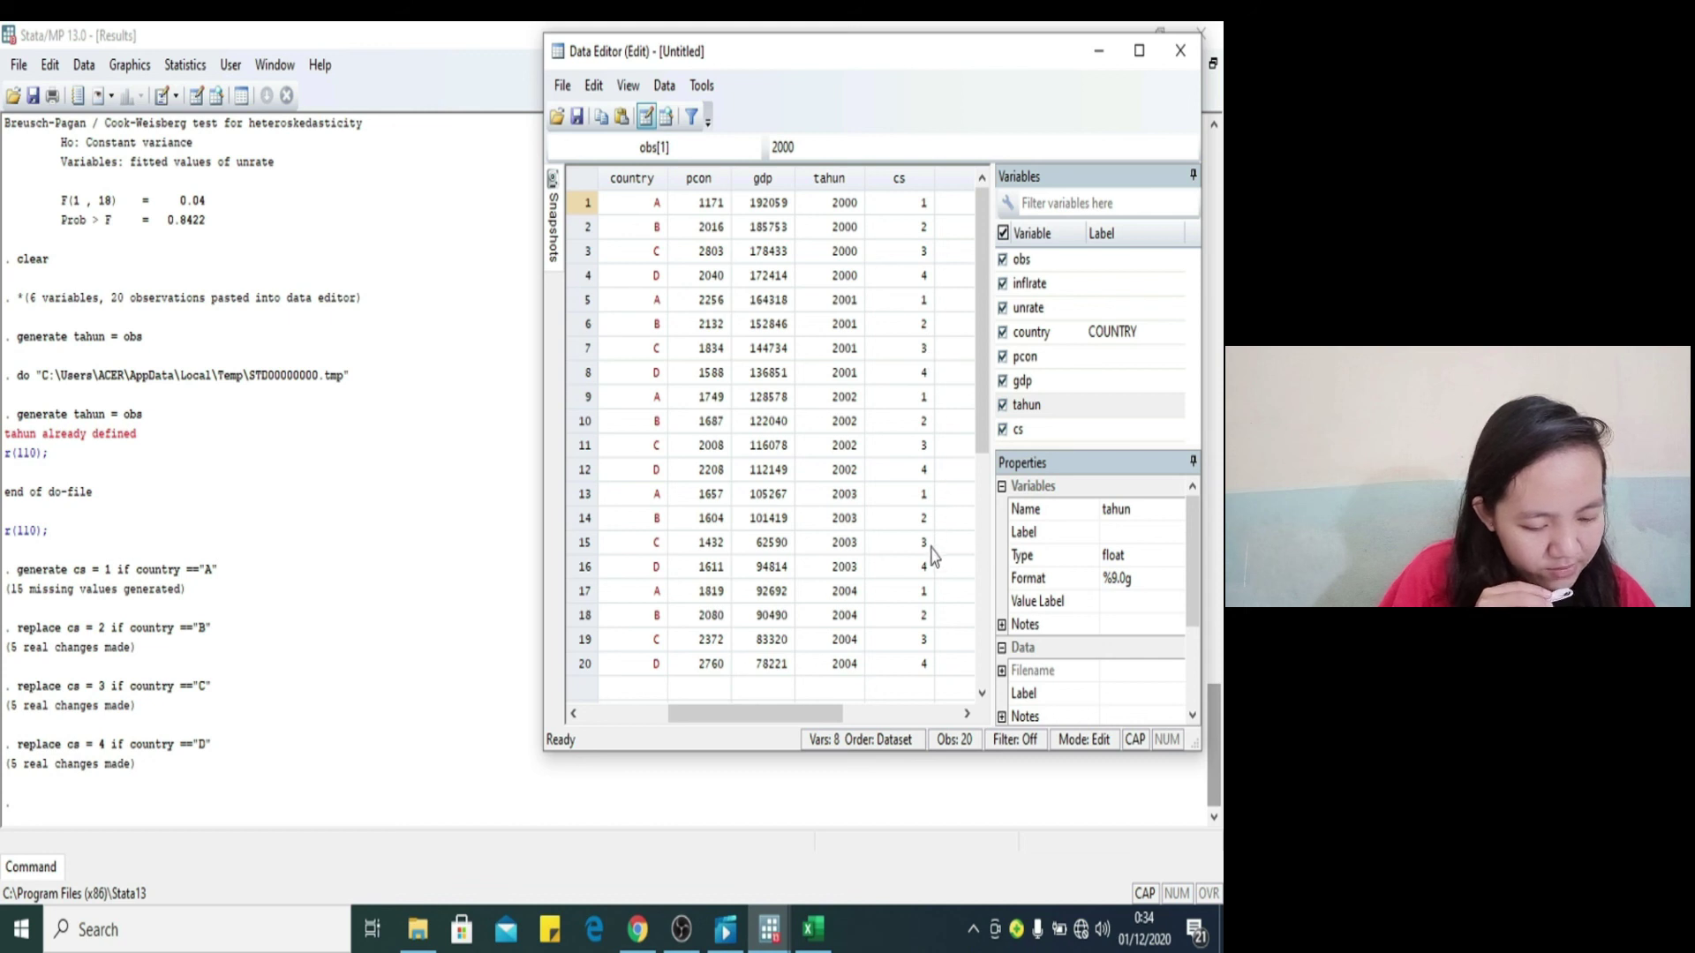
# Step: Set the display format of tahun to Annual (years), %ty, and check the tahun and cs columns
pyautogui.click(1047, 408)
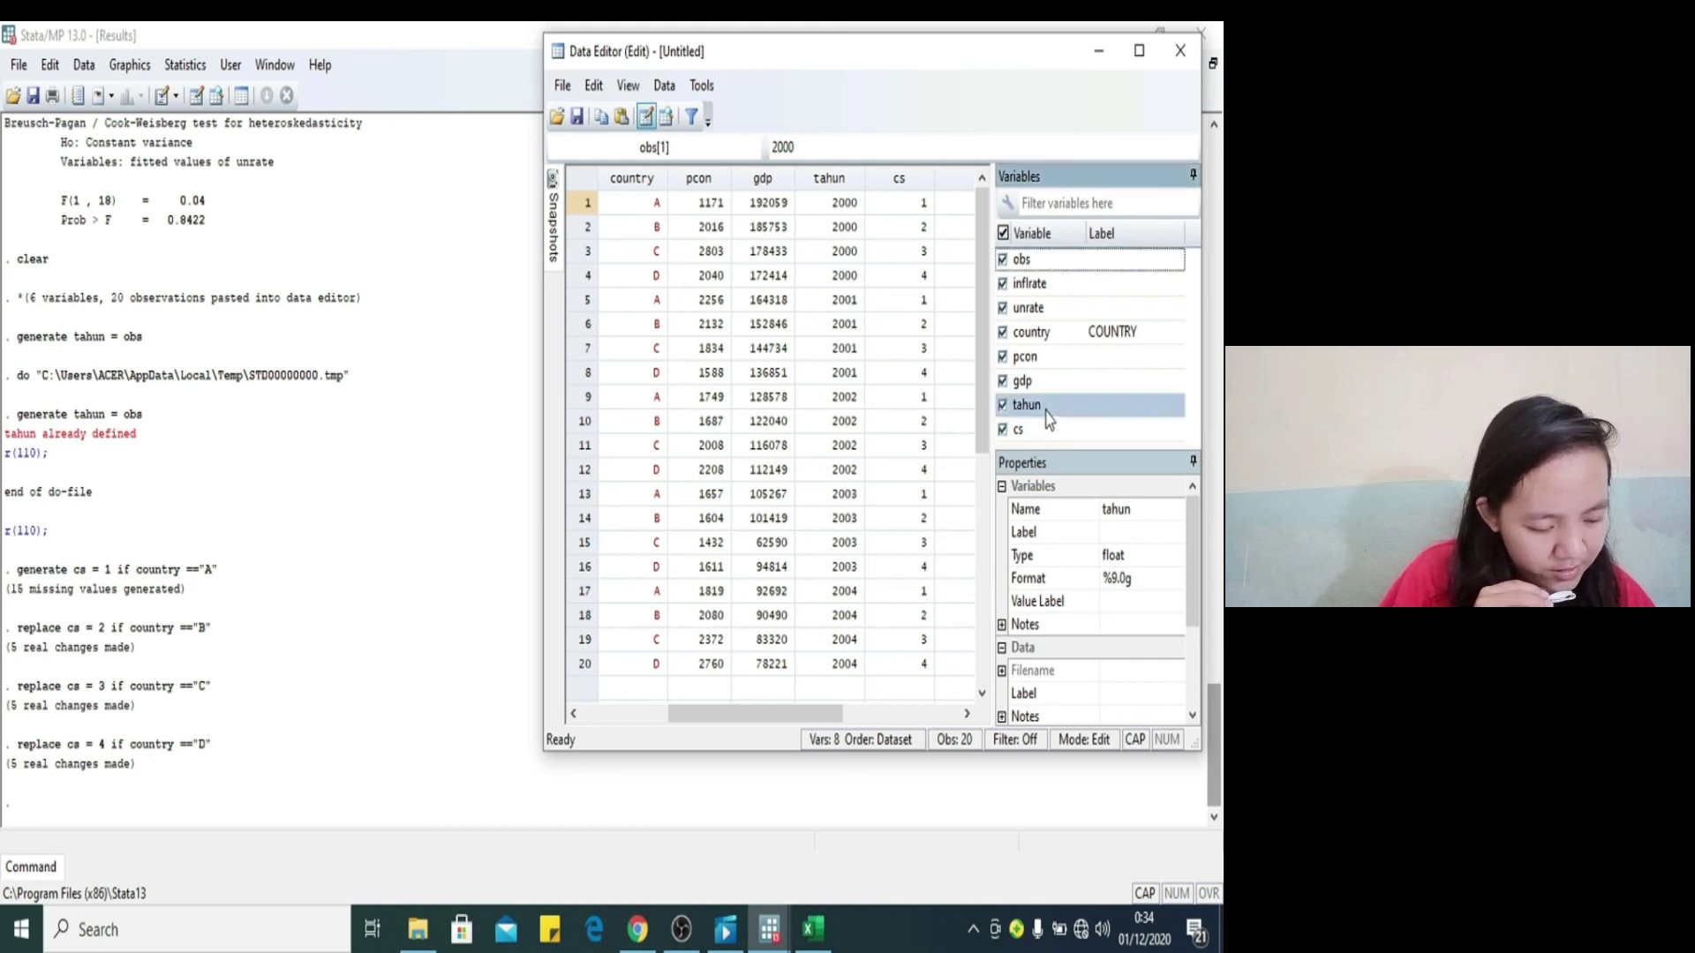
pyautogui.click(1173, 583)
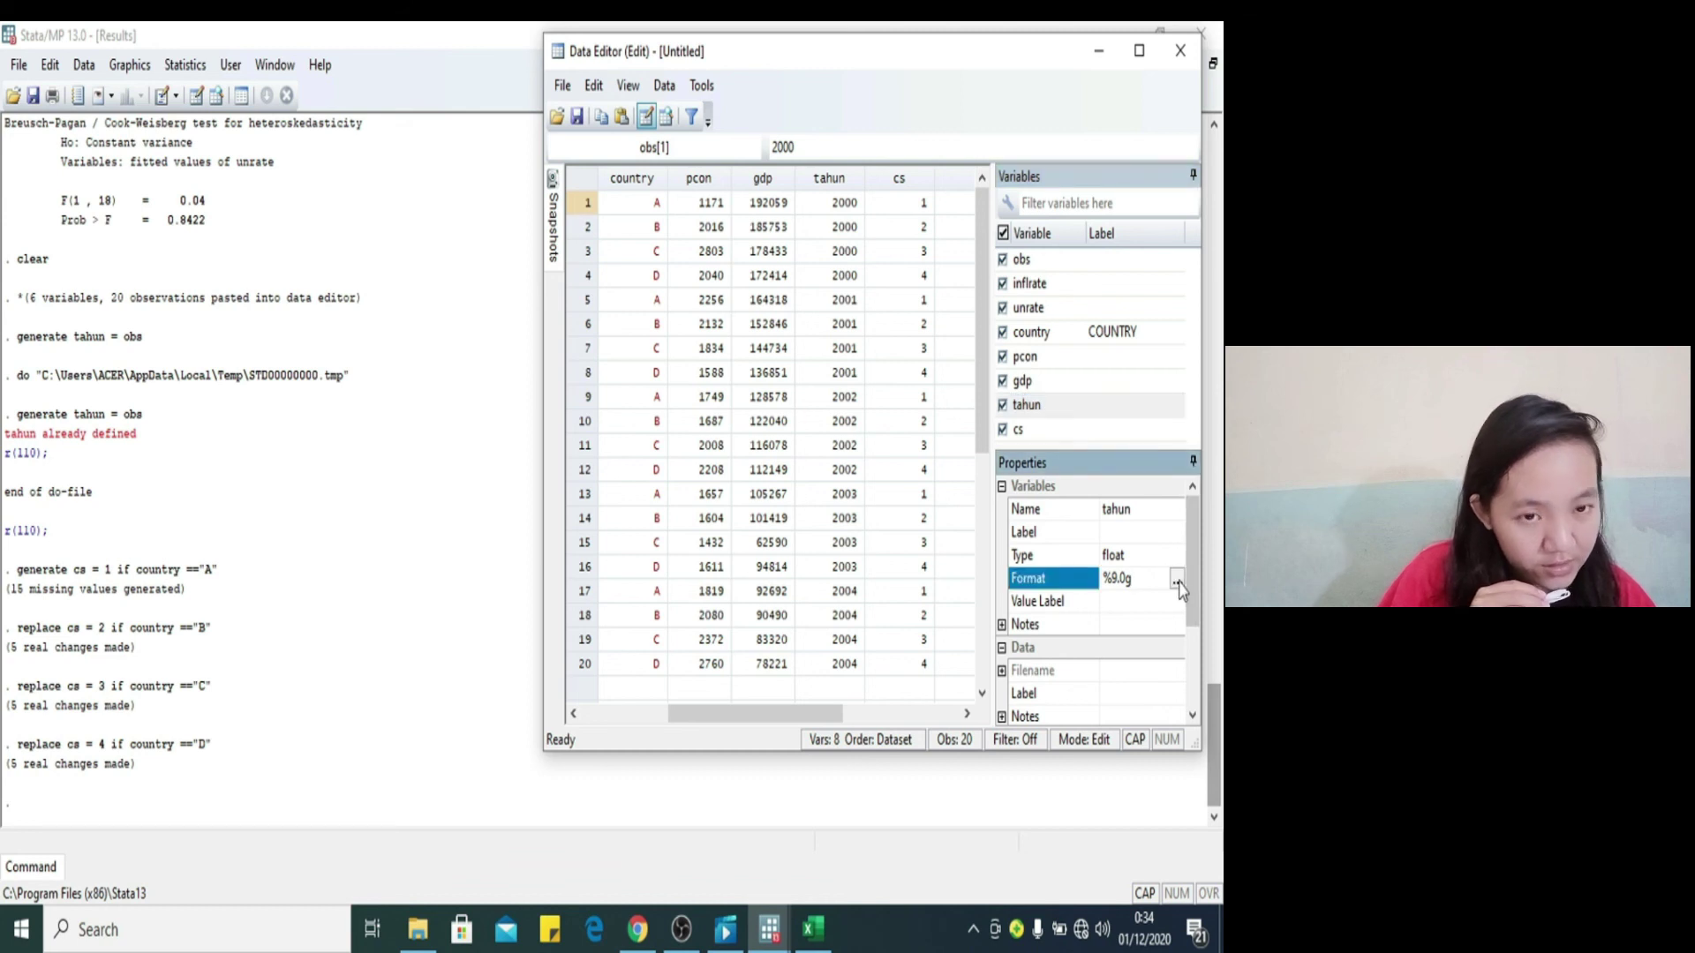
pyautogui.click(1178, 584)
pyautogui.moveTo(853, 228); pyautogui.dragTo(851, 256)
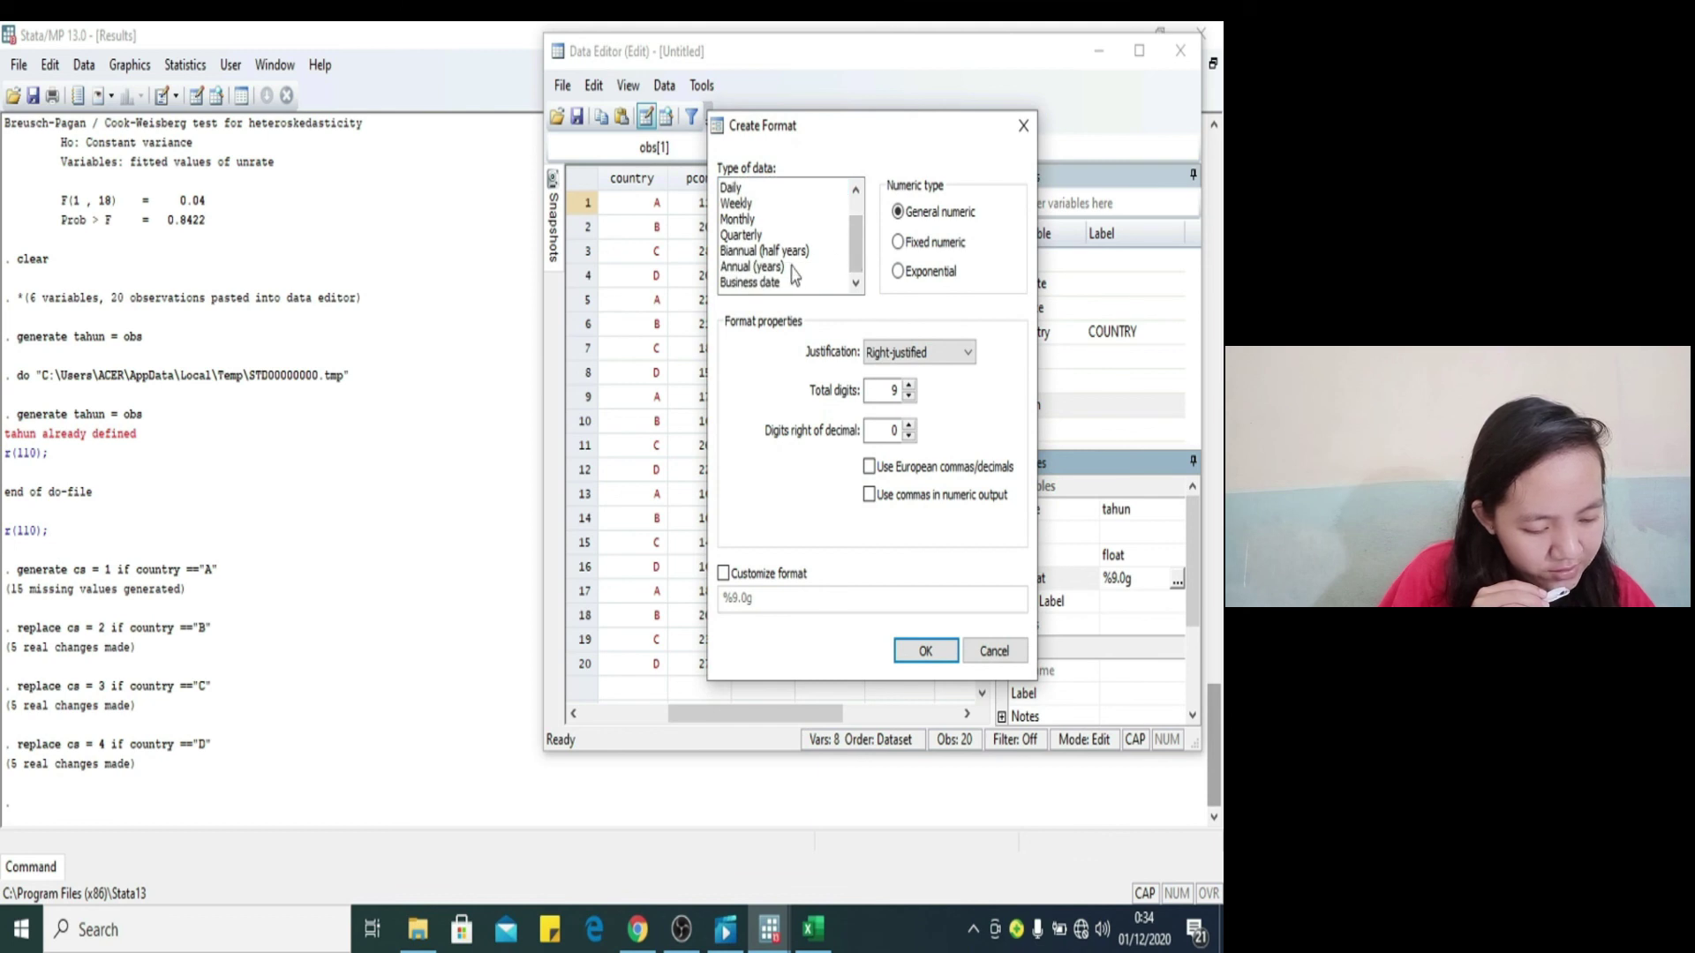
pyautogui.click(792, 266)
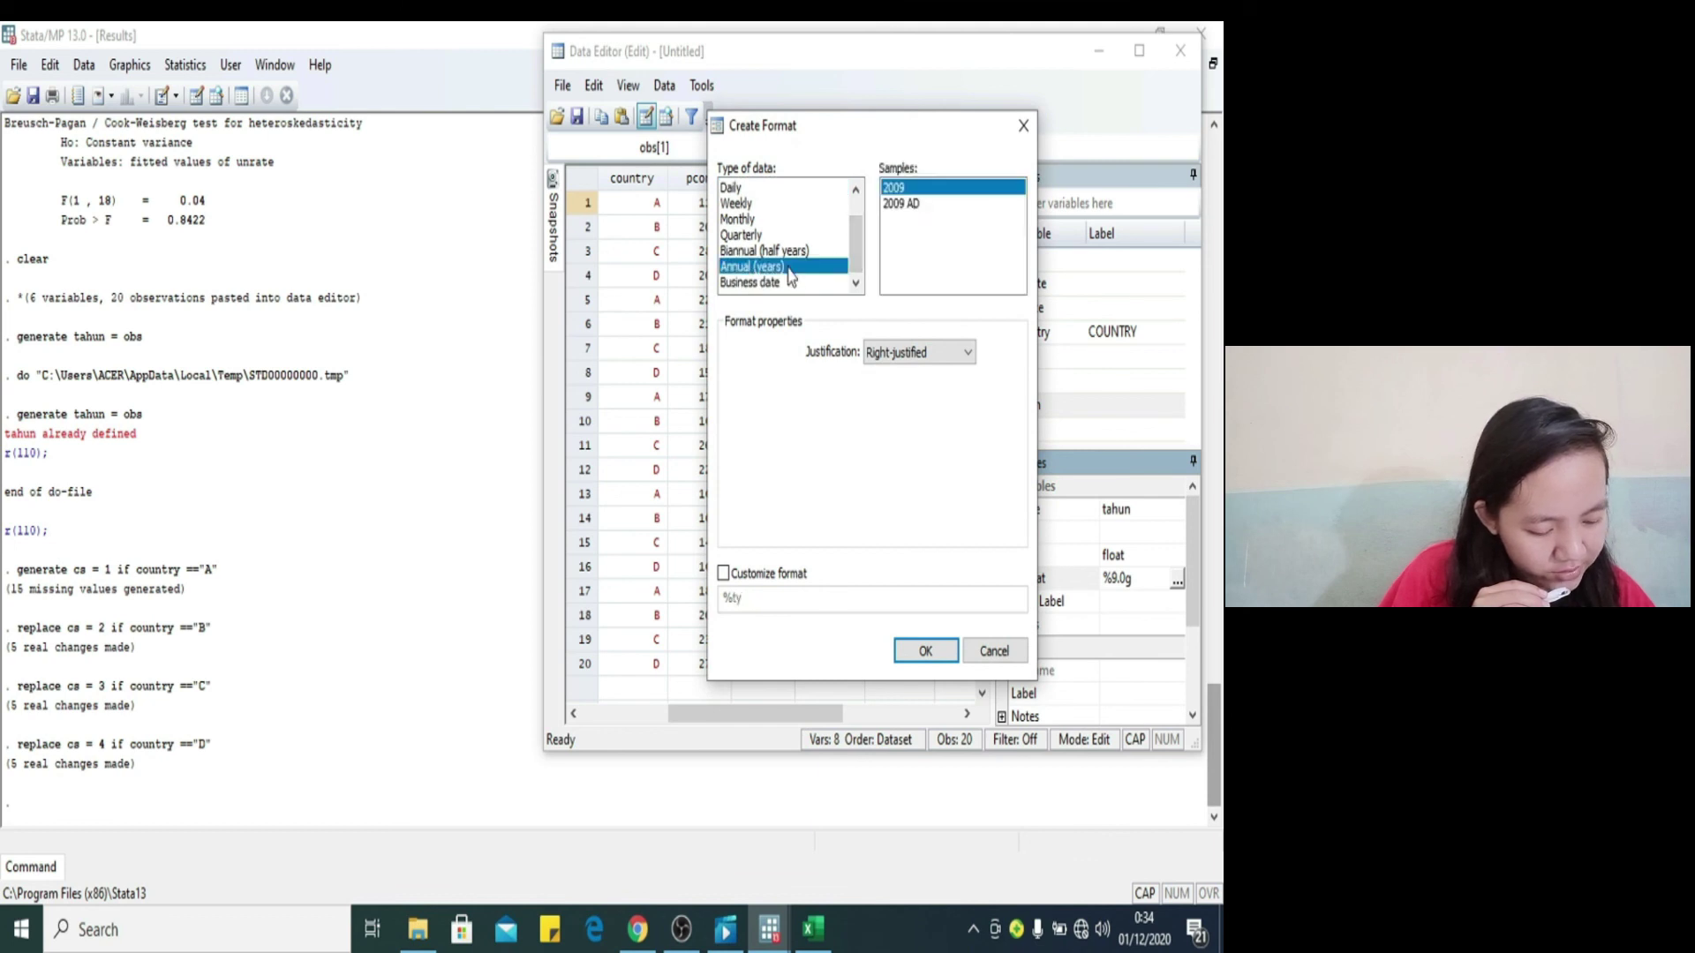
pyautogui.click(922, 651)
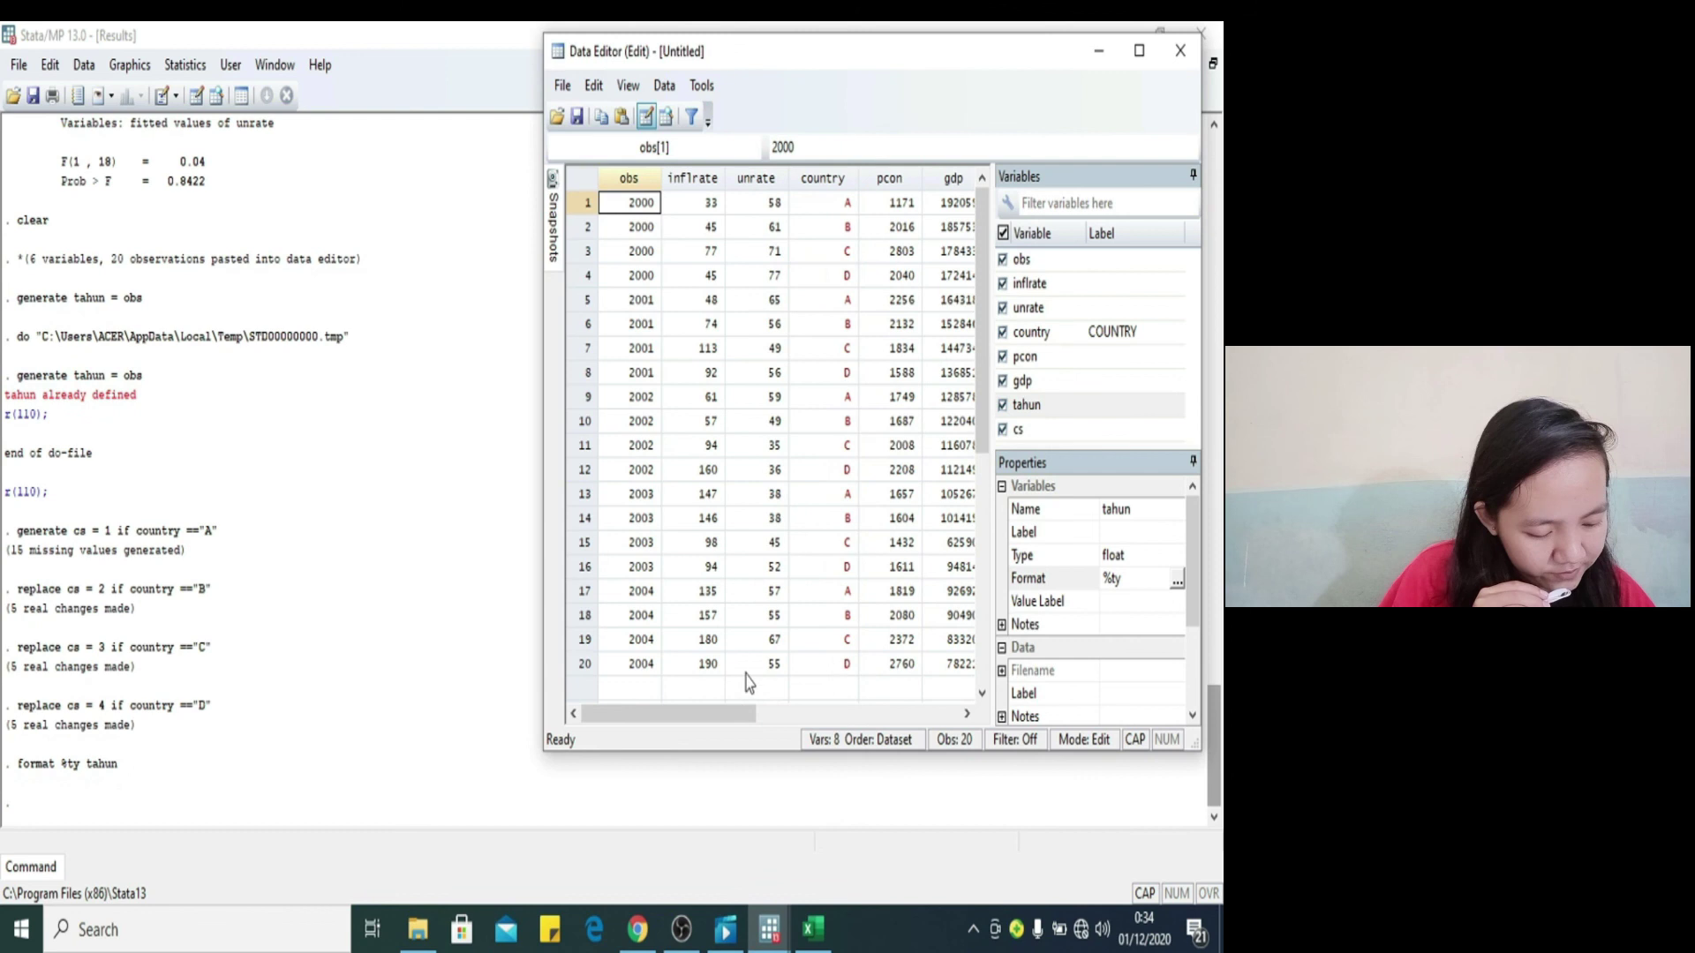
pyautogui.moveTo(704, 717); pyautogui.dragTo(789, 719)
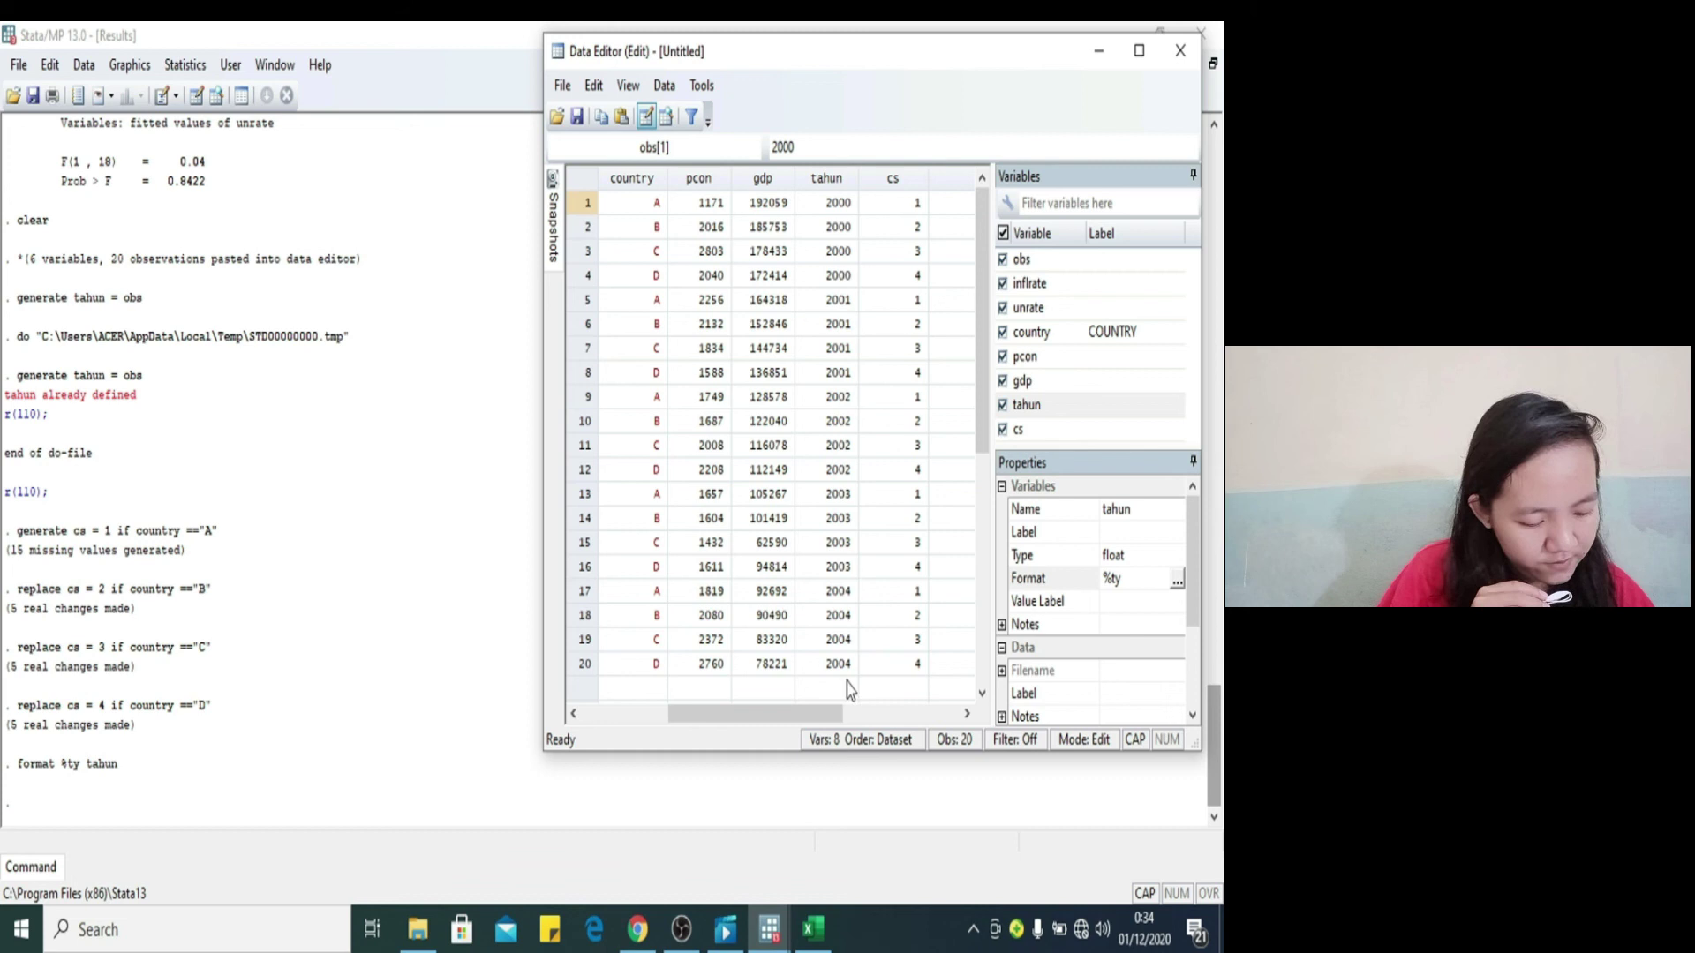
pyautogui.moveTo(782, 717); pyautogui.dragTo(692, 701)
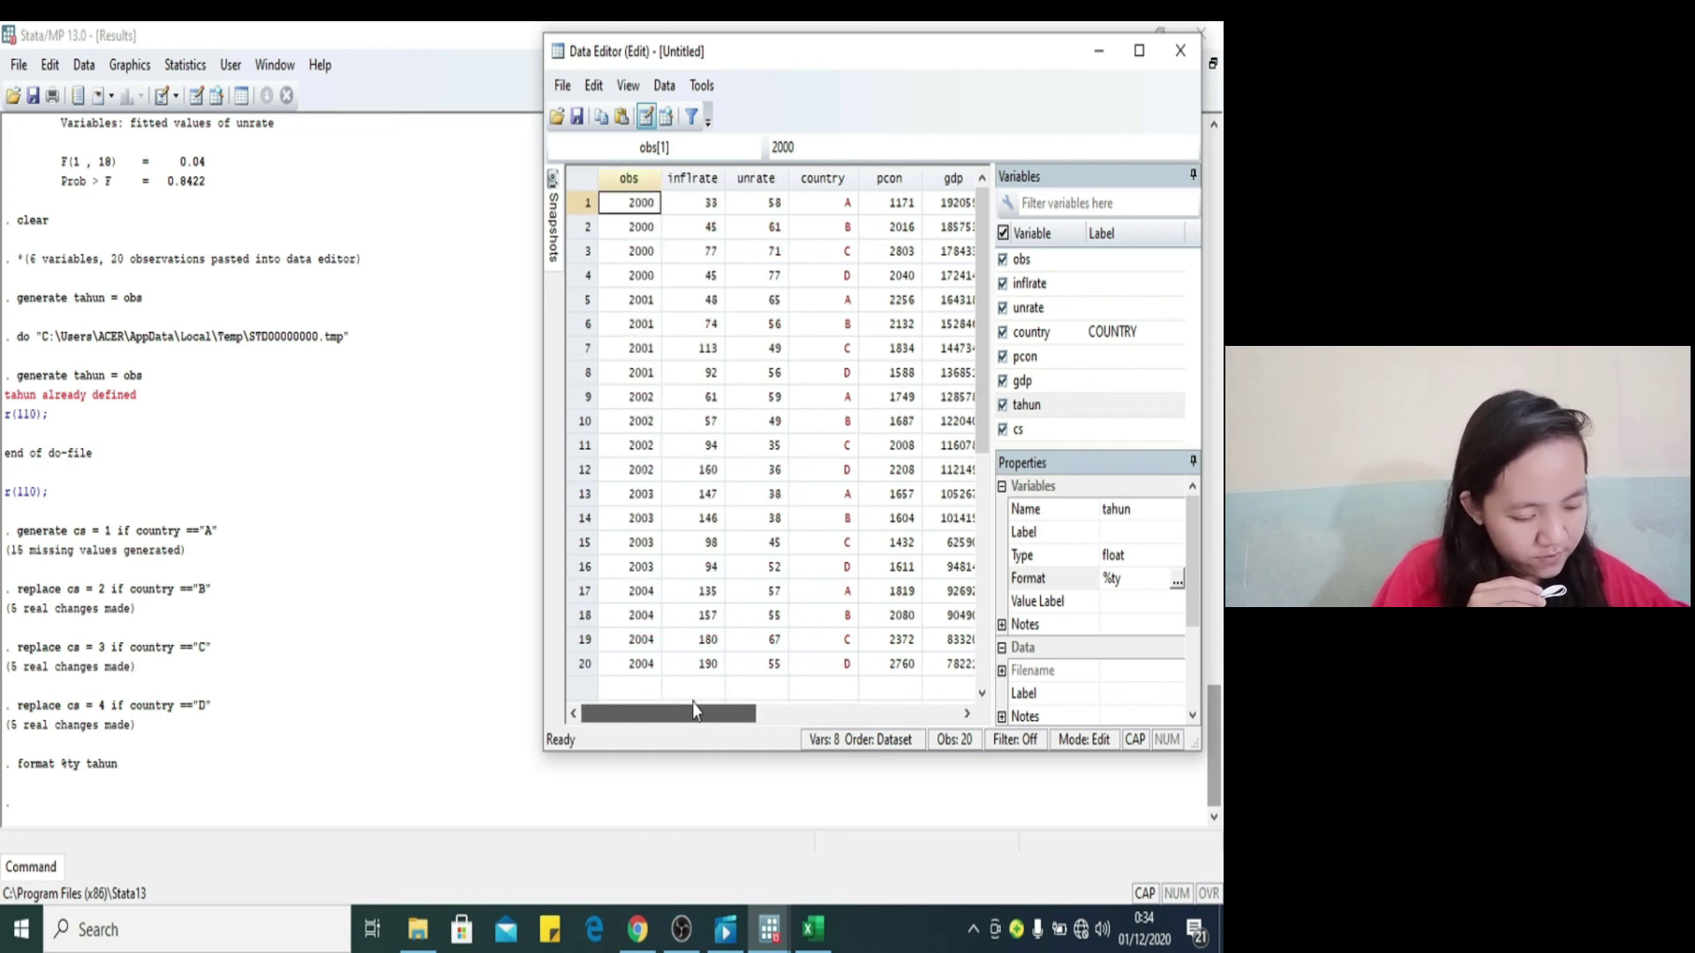
pyautogui.moveTo(669, 698); pyautogui.dragTo(784, 696)
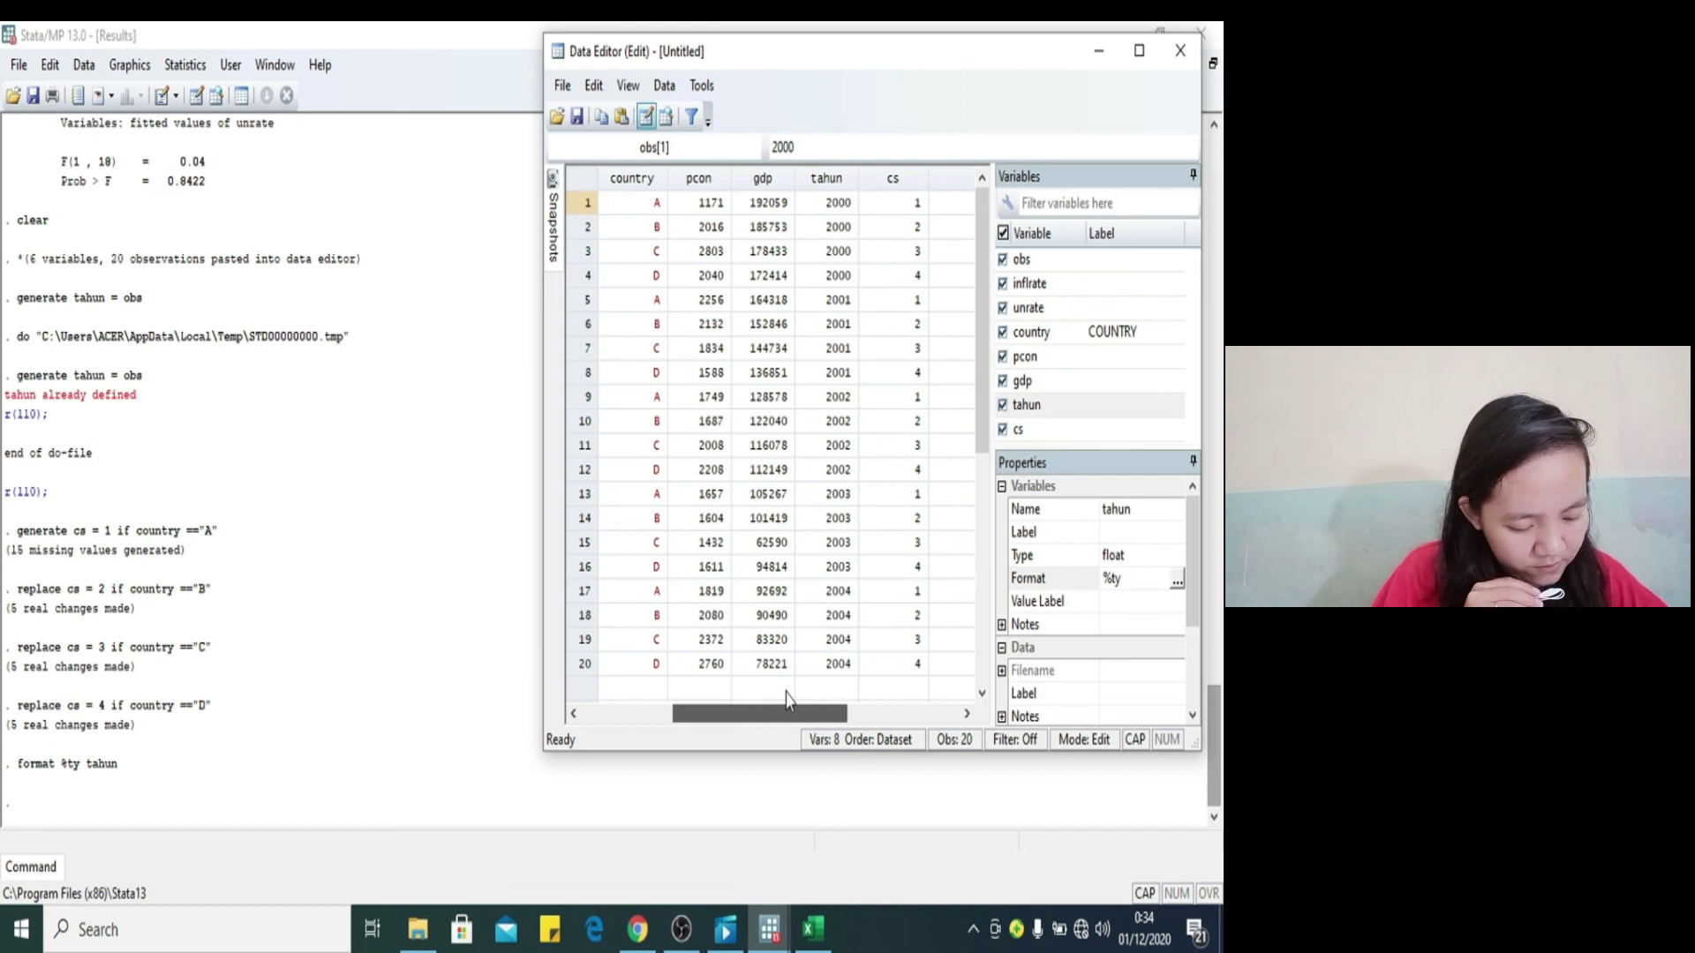
pyautogui.moveTo(787, 700); pyautogui.dragTo(788, 701)
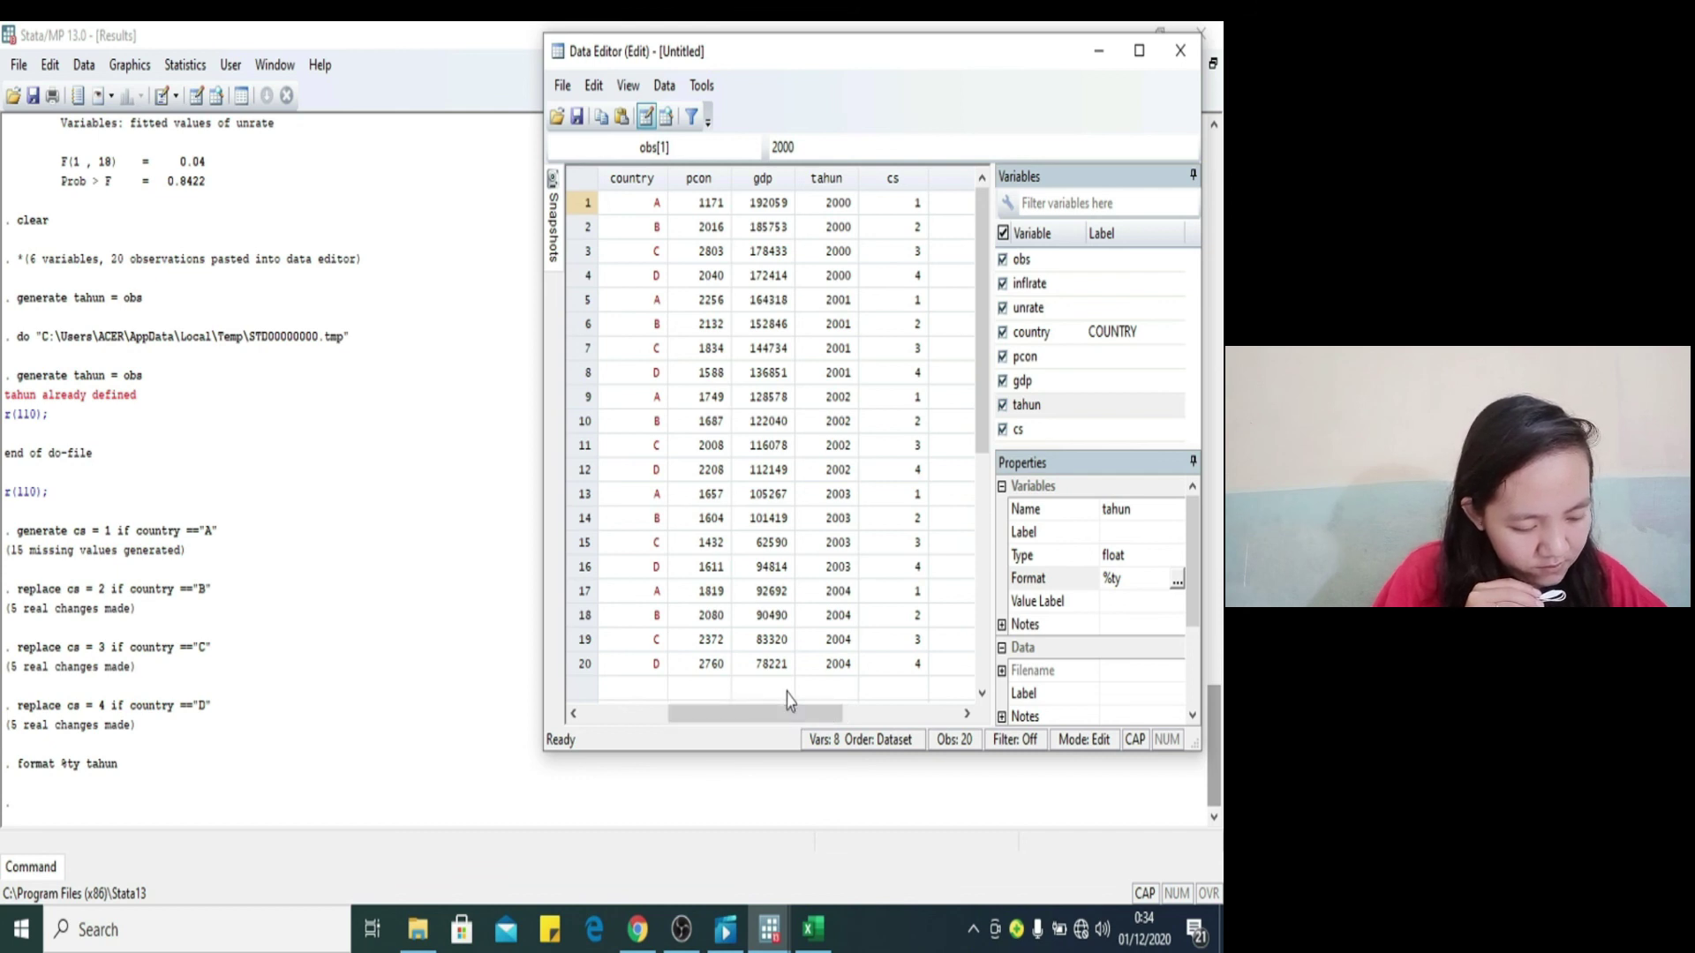
# Step: Check the display format of cs and accept it as general numeric
pyautogui.click(1020, 430)
pyautogui.click(1176, 579)
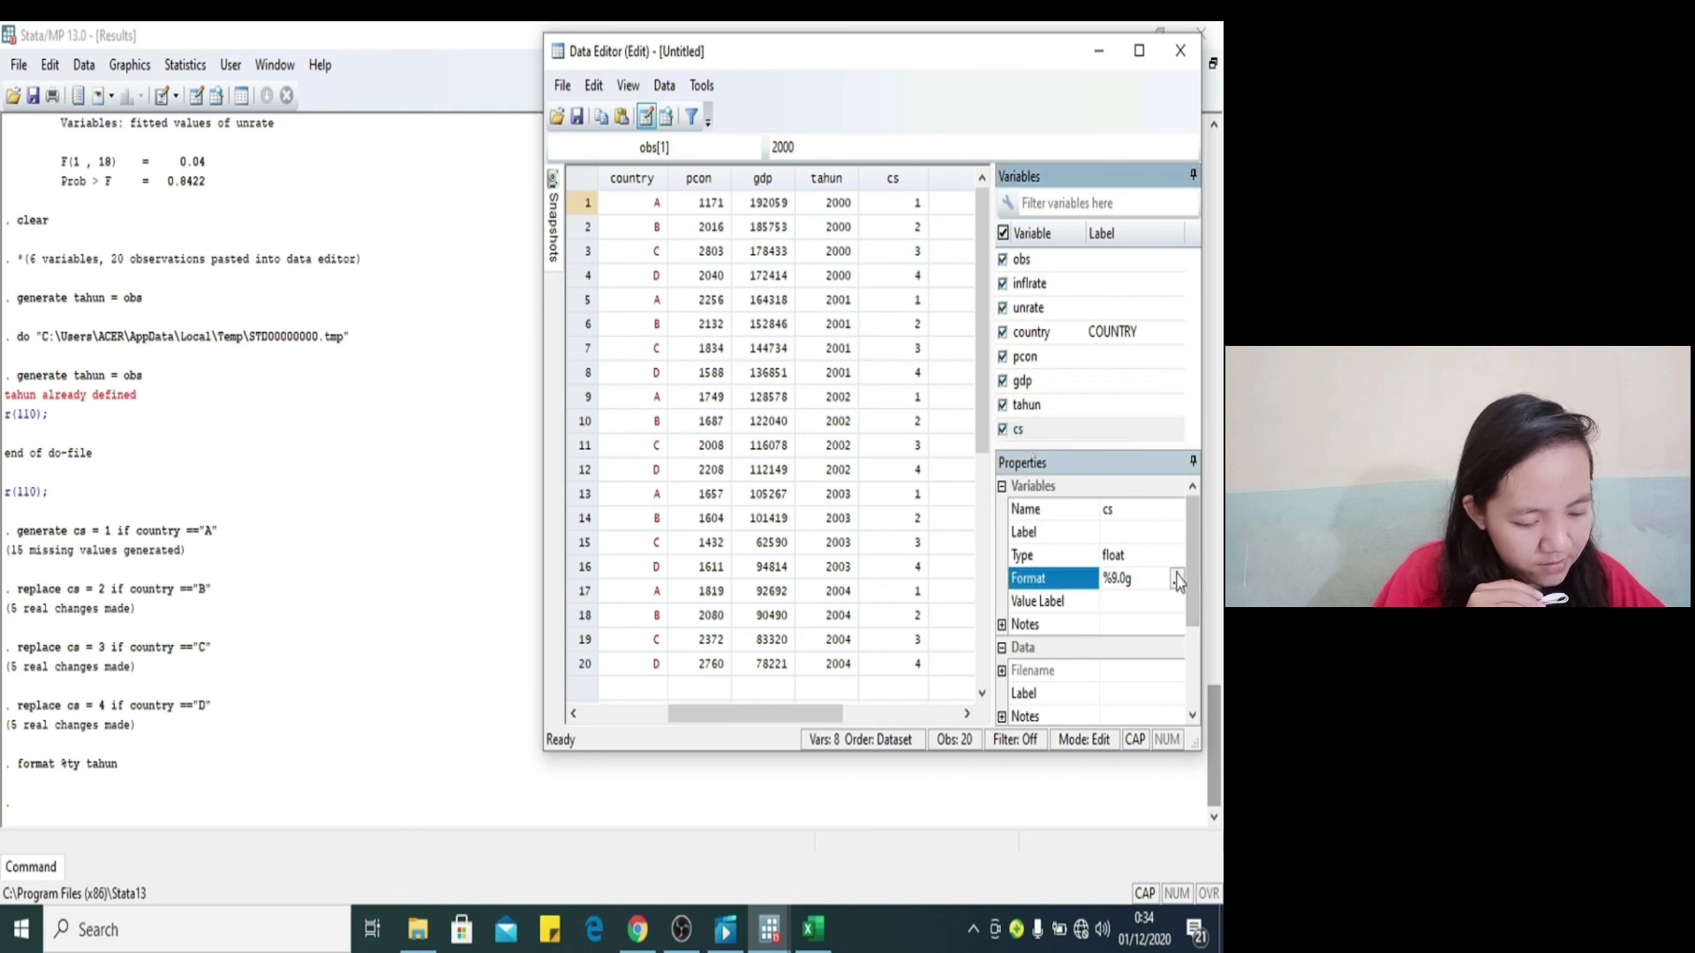
pyautogui.click(1177, 579)
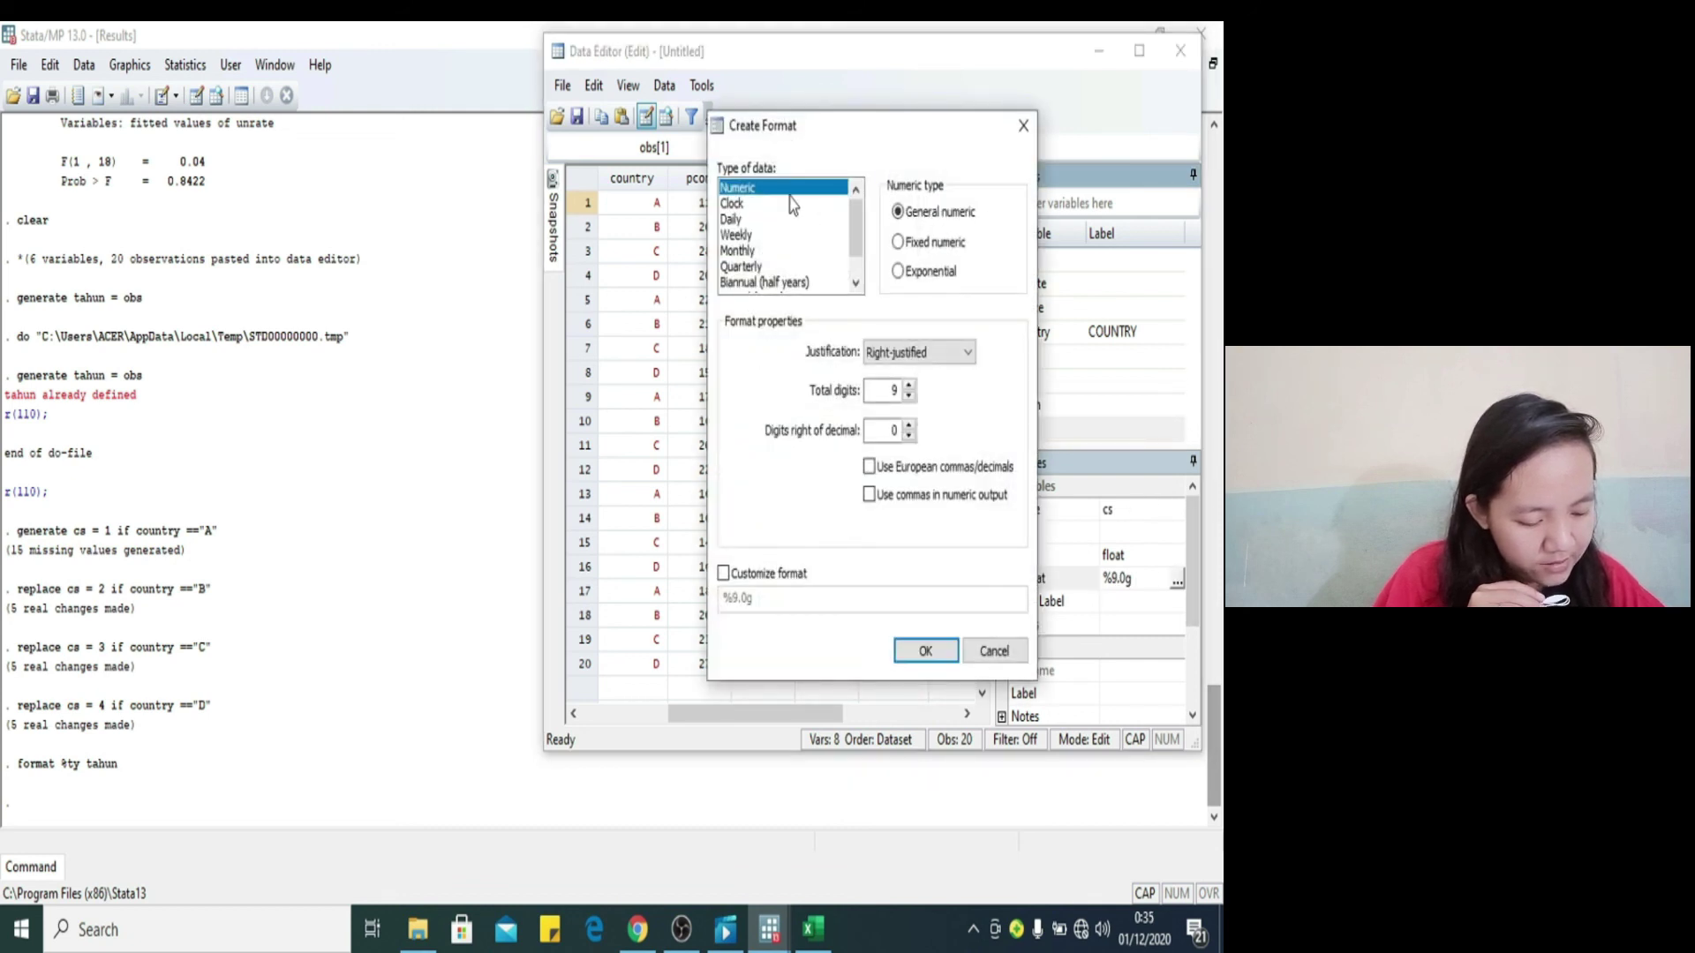
pyautogui.click(924, 651)
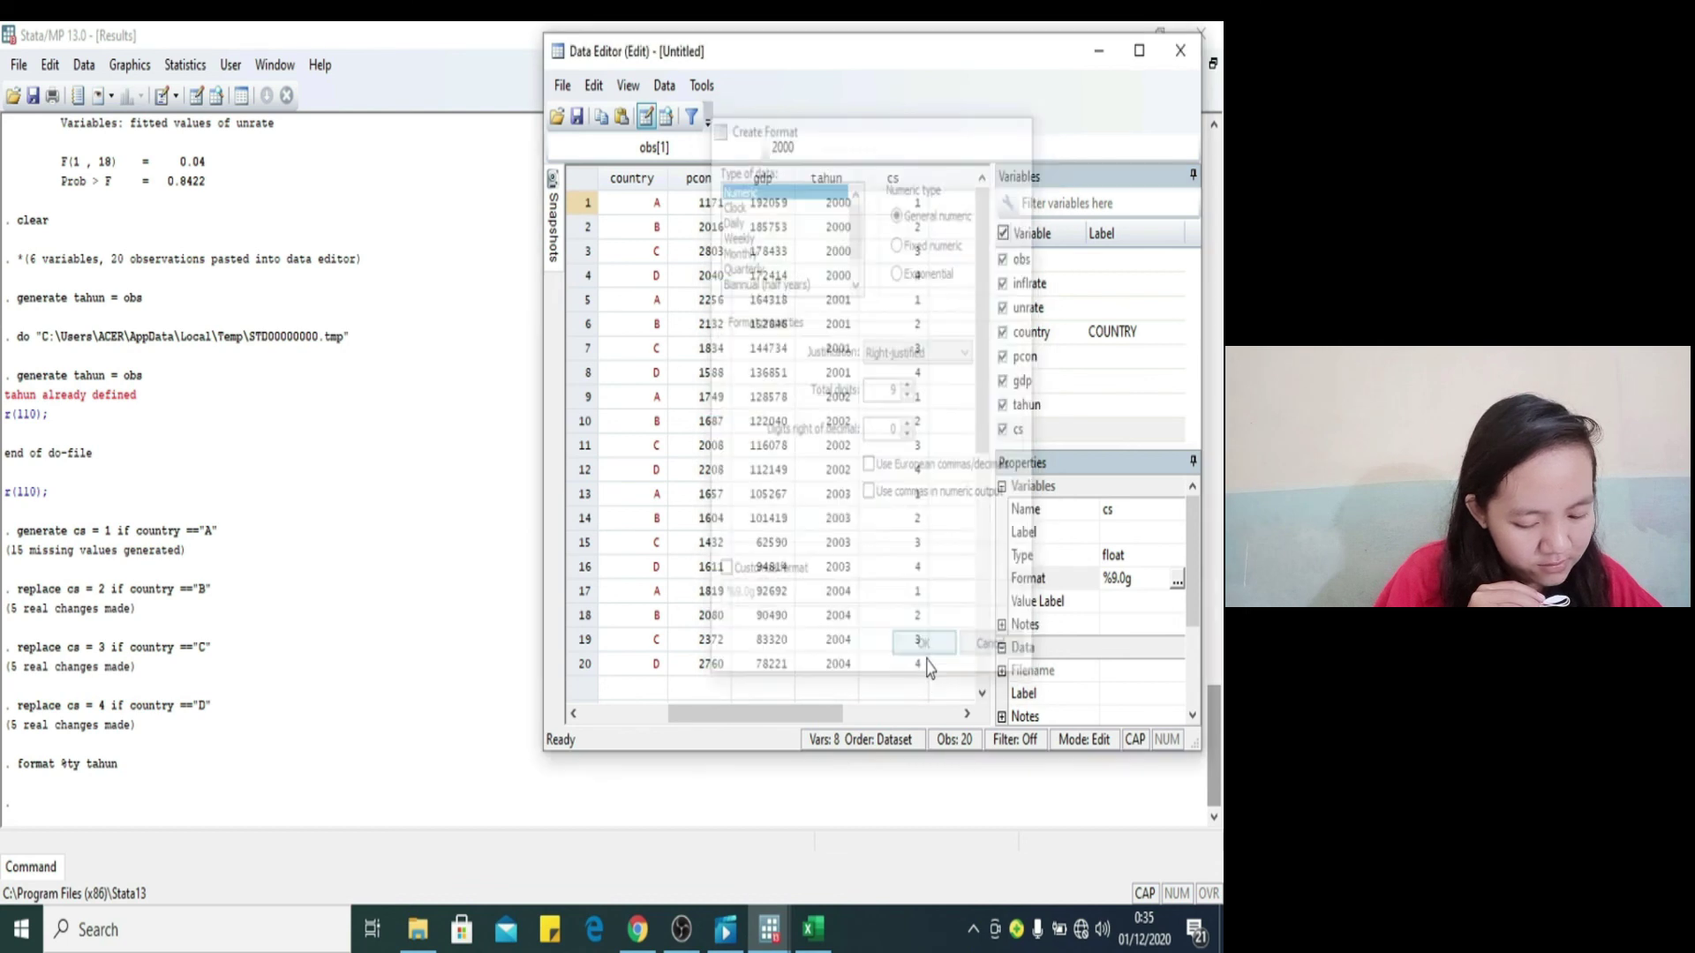
pyautogui.click(918, 799)
pyautogui.moveTo(769, 931)
pyautogui.click(821, 869)
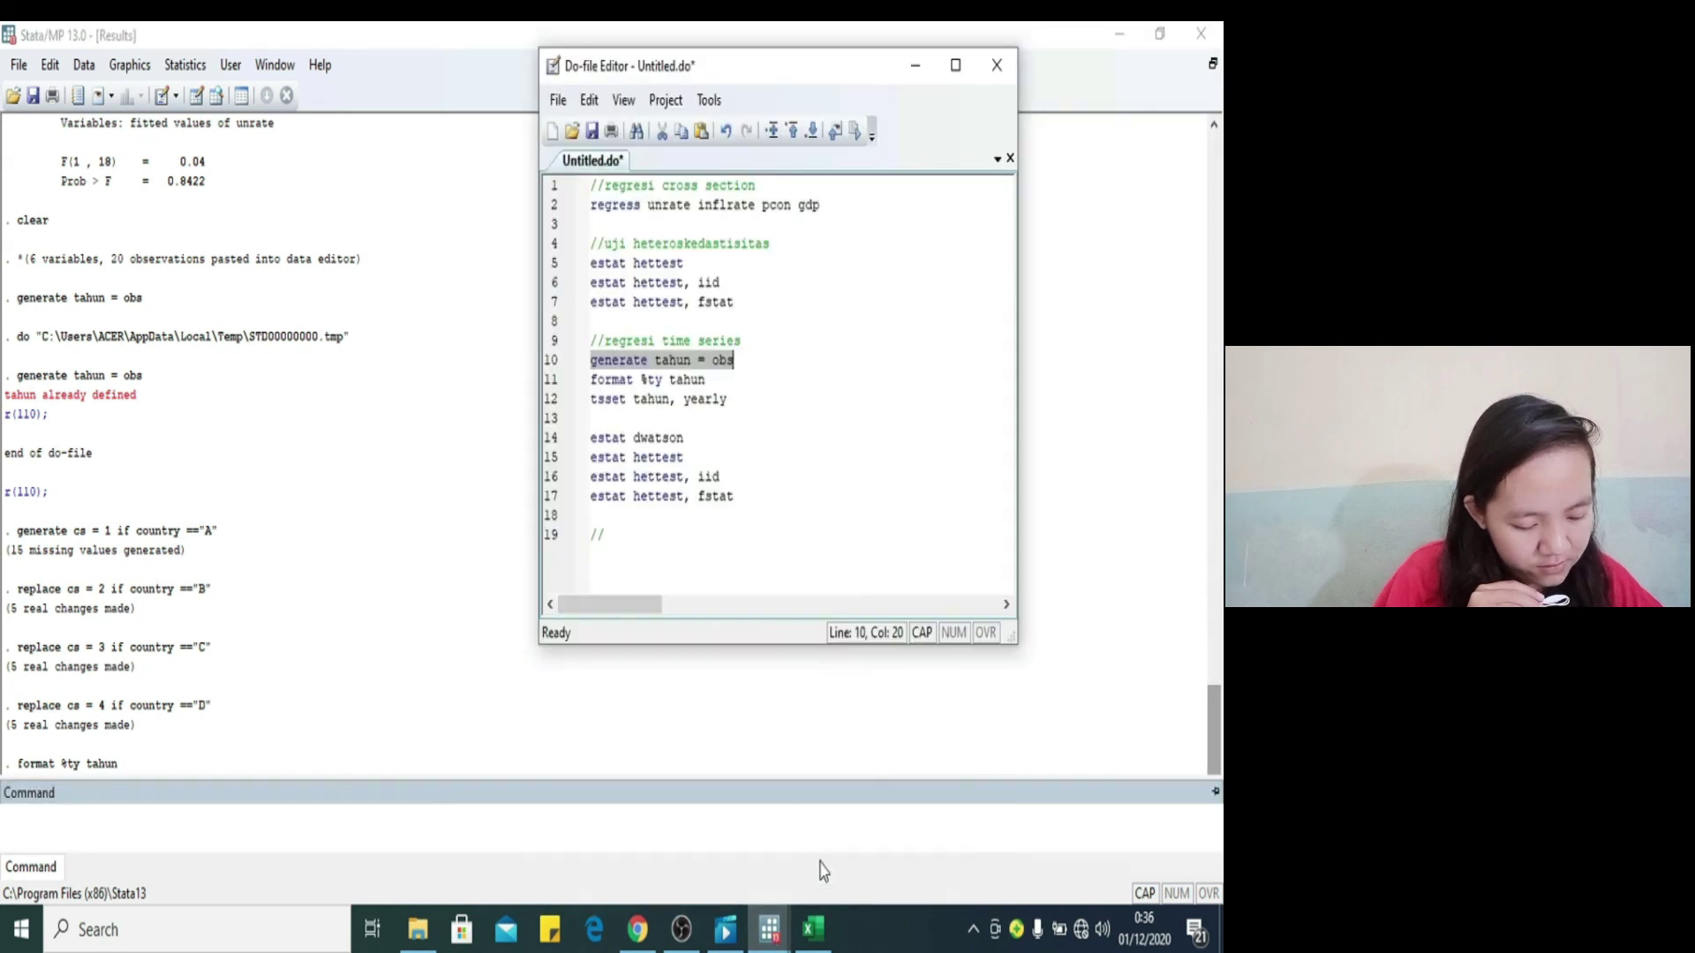
pyautogui.click(944, 822)
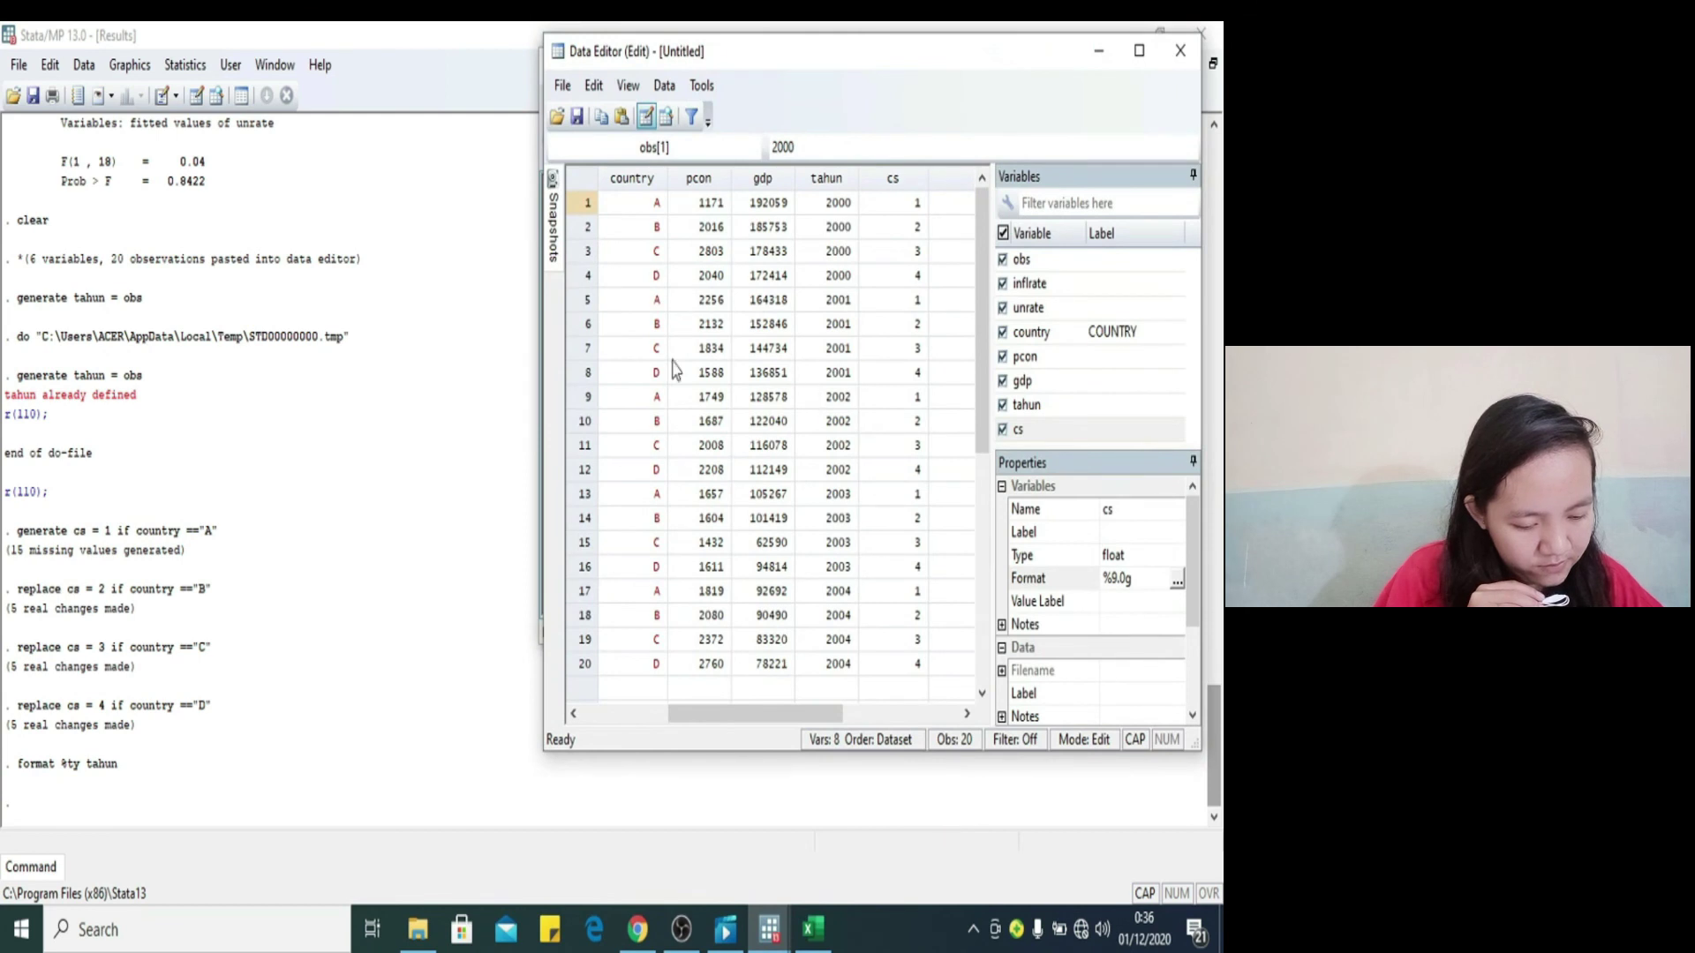
# Step: Start declaring the dataset as panel data with xtset, using cs as the panel ID variable
pyautogui.click(179, 66)
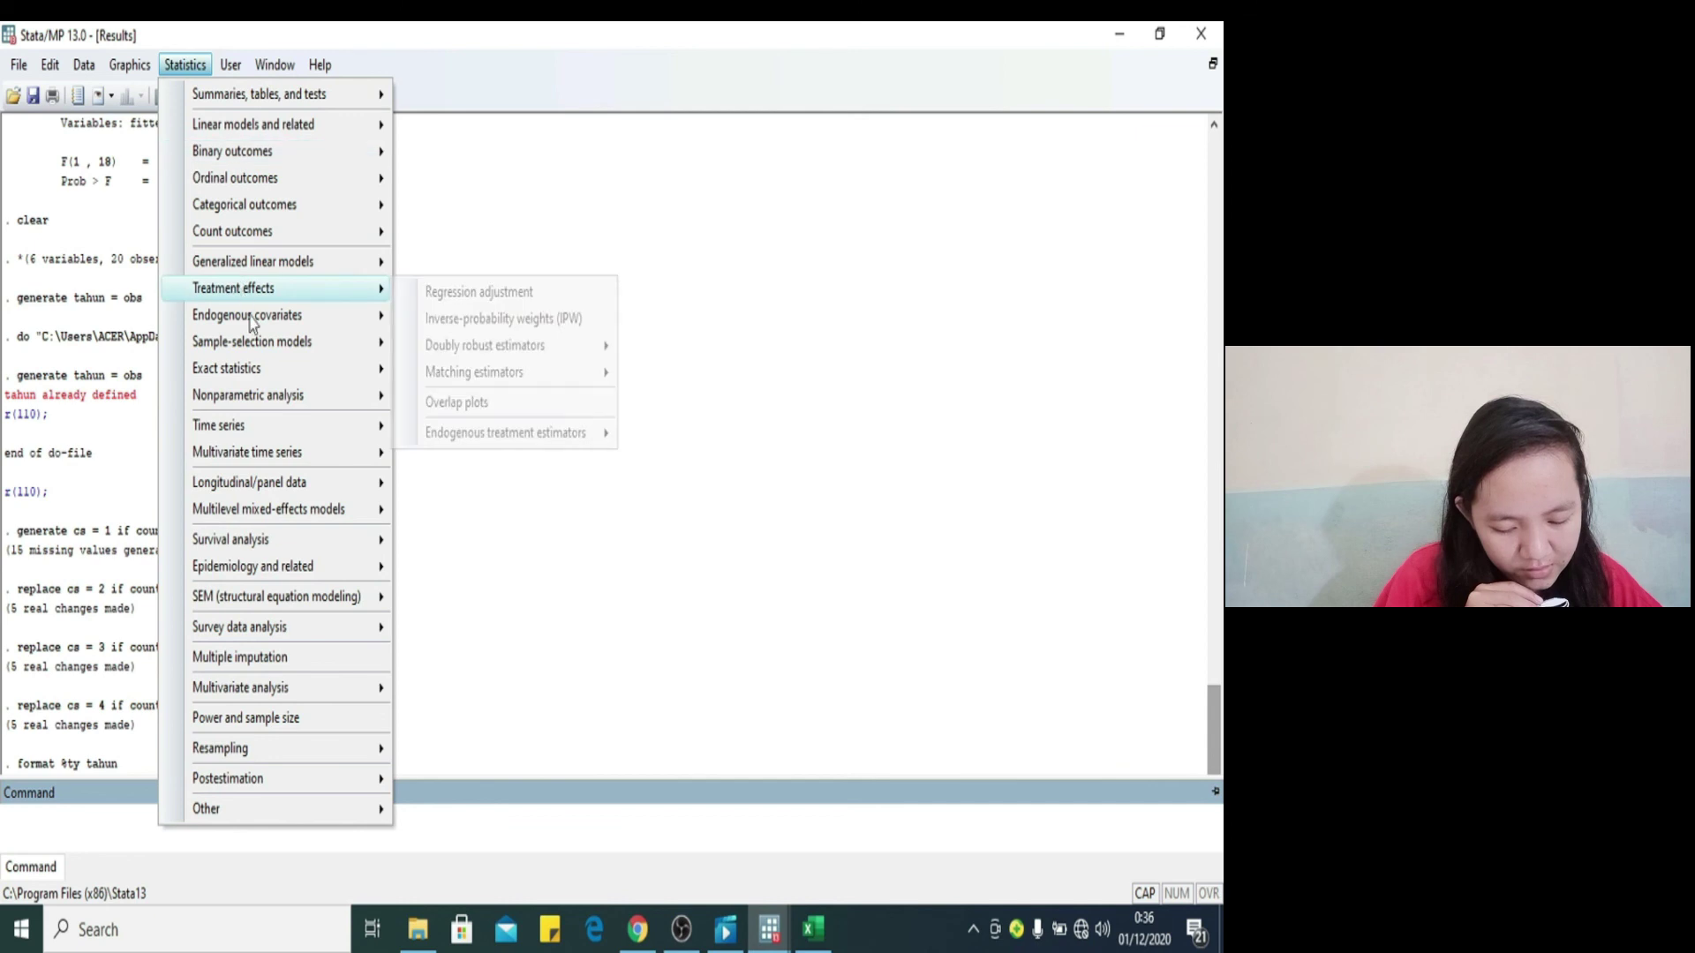
pyautogui.moveTo(300, 482)
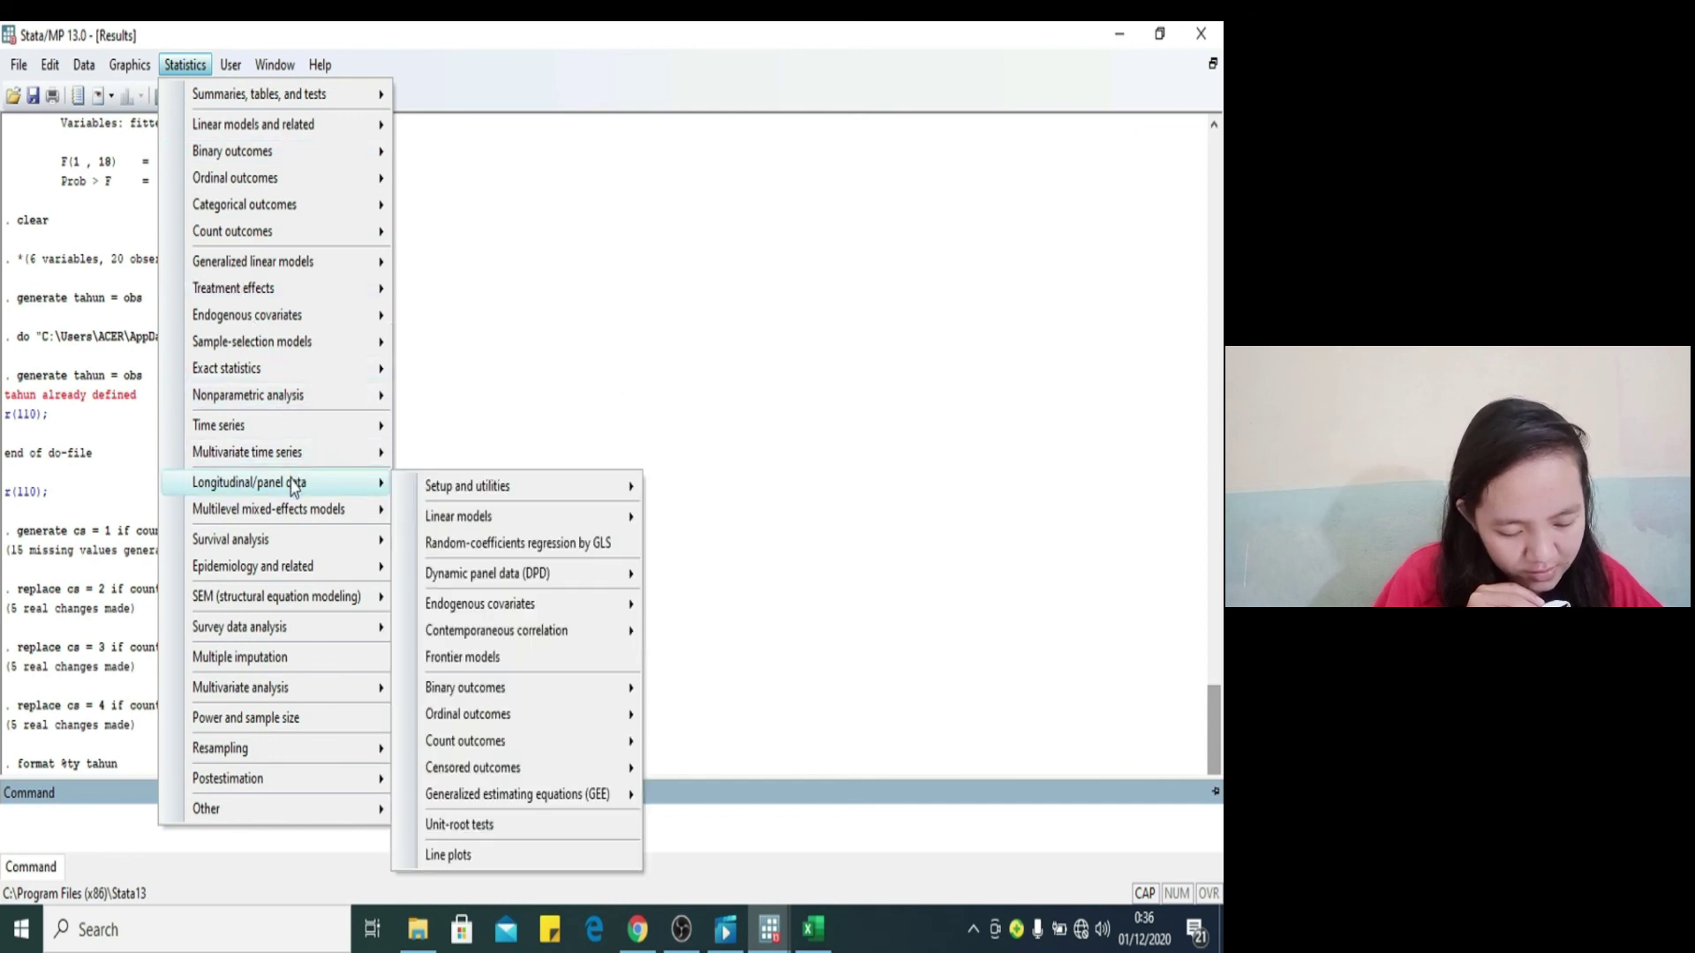
pyautogui.moveTo(448, 488)
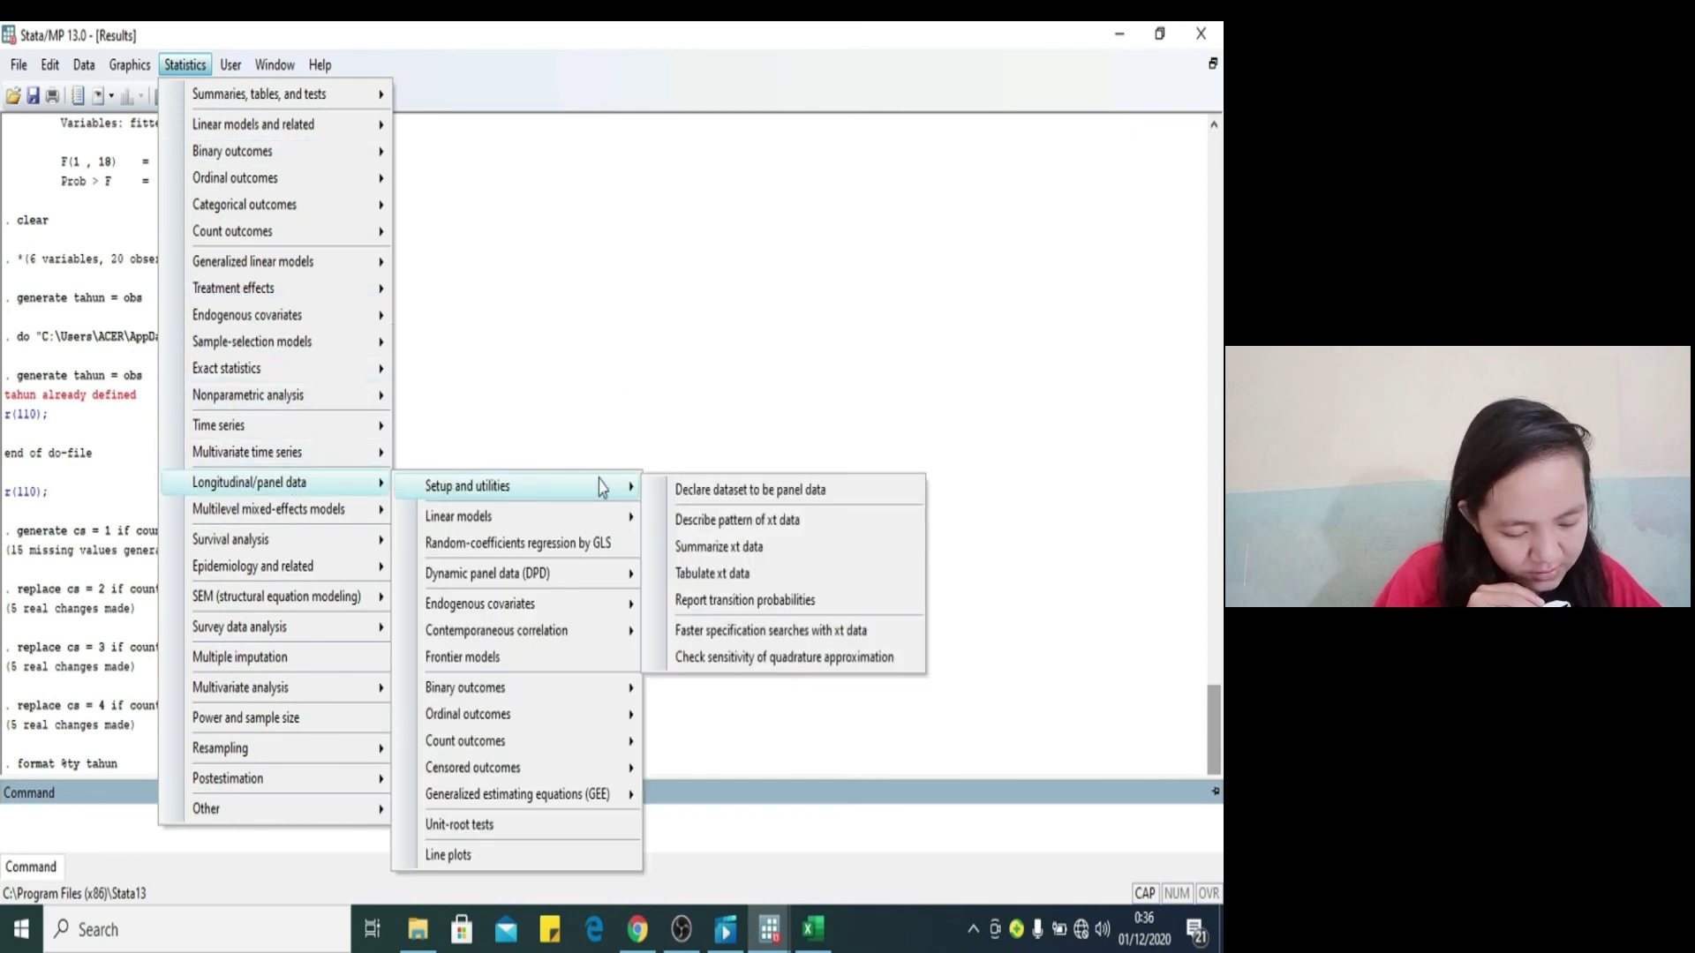
pyautogui.click(702, 487)
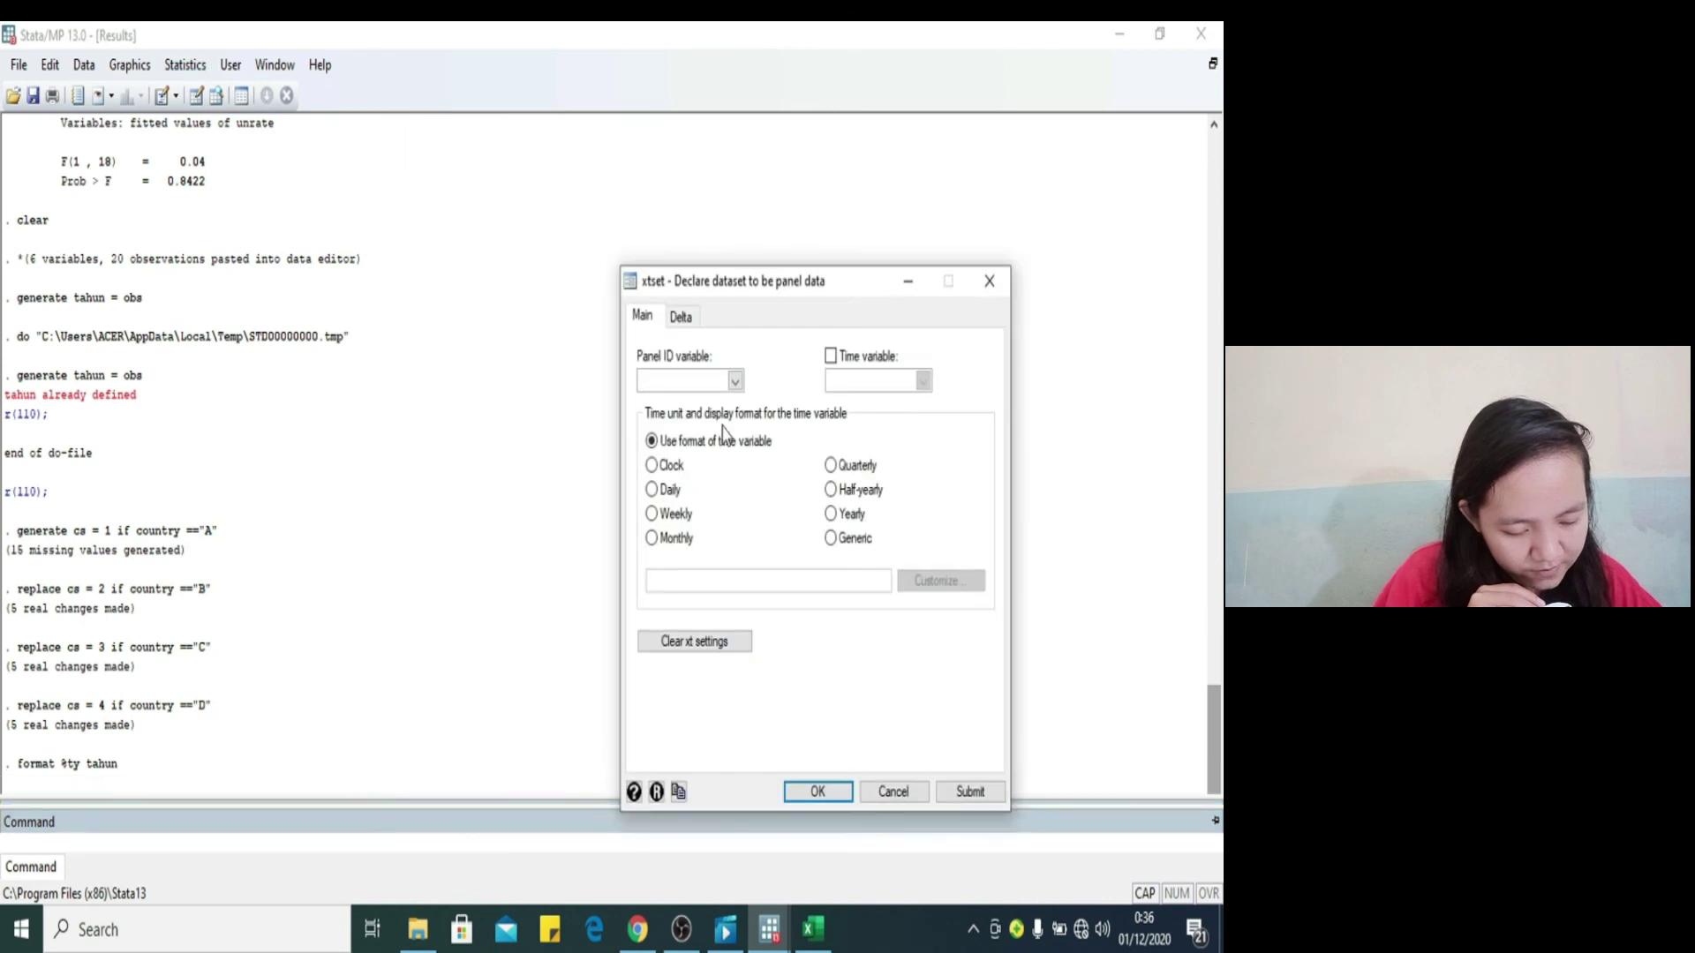
pyautogui.click(733, 382)
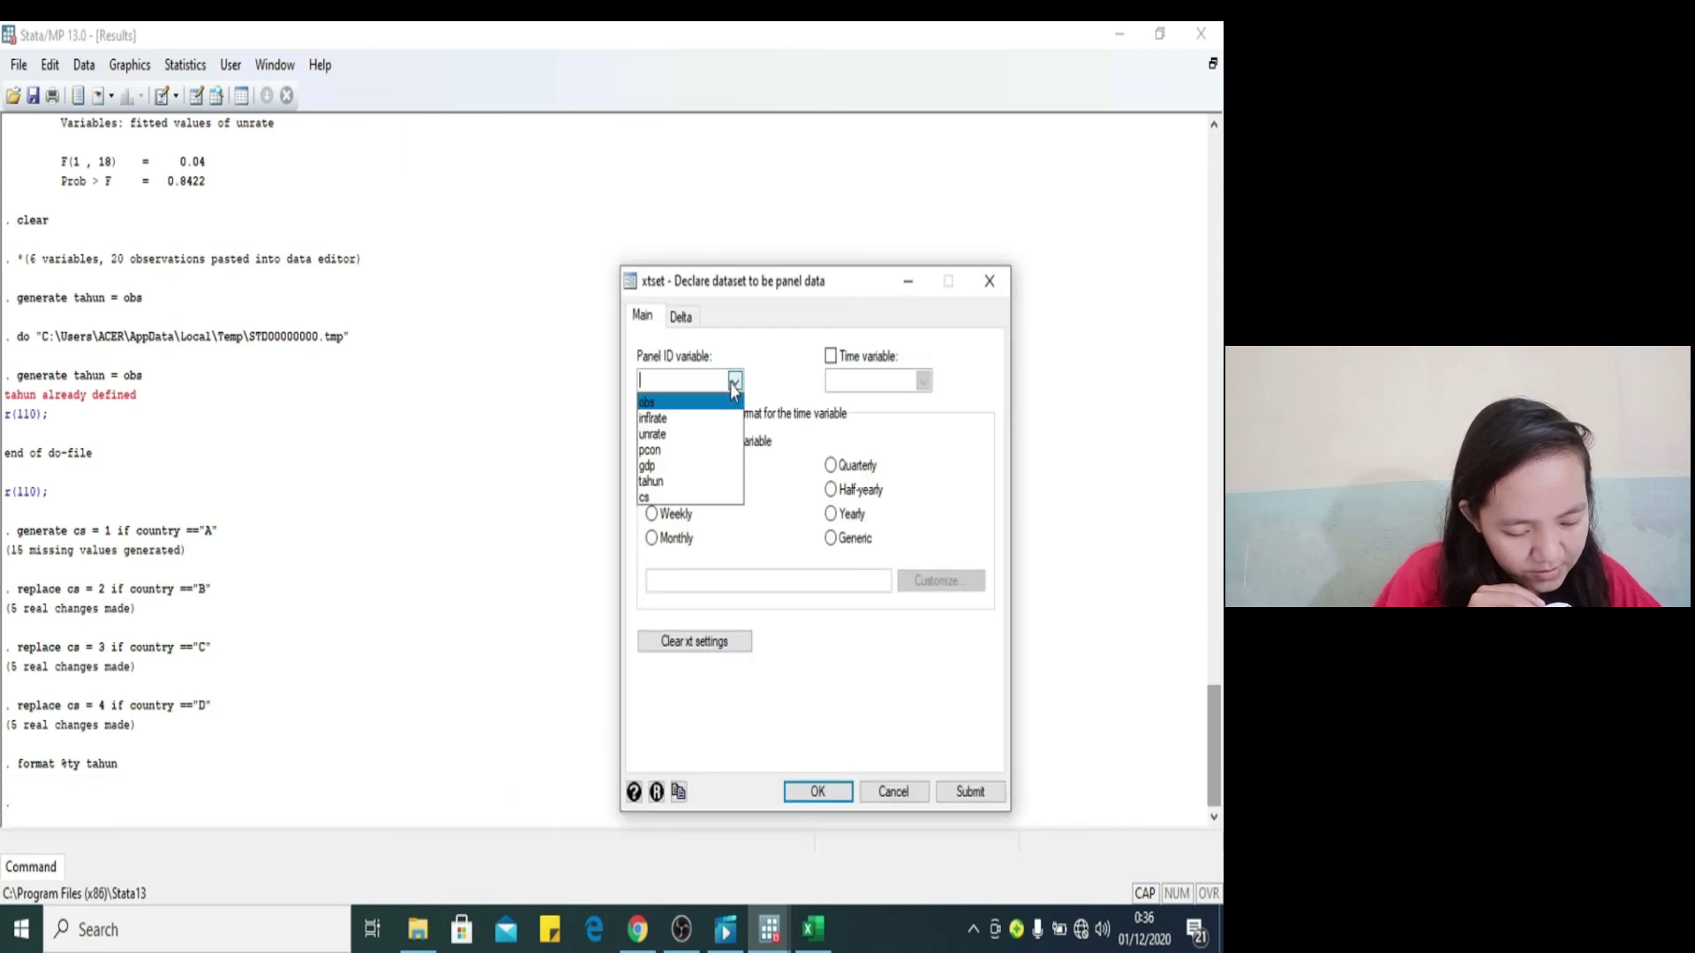
pyautogui.click(663, 499)
# Step: Set tahun as the time variable with a yearly time unit, submit the panel declaration and close the dialog
pyautogui.click(830, 356)
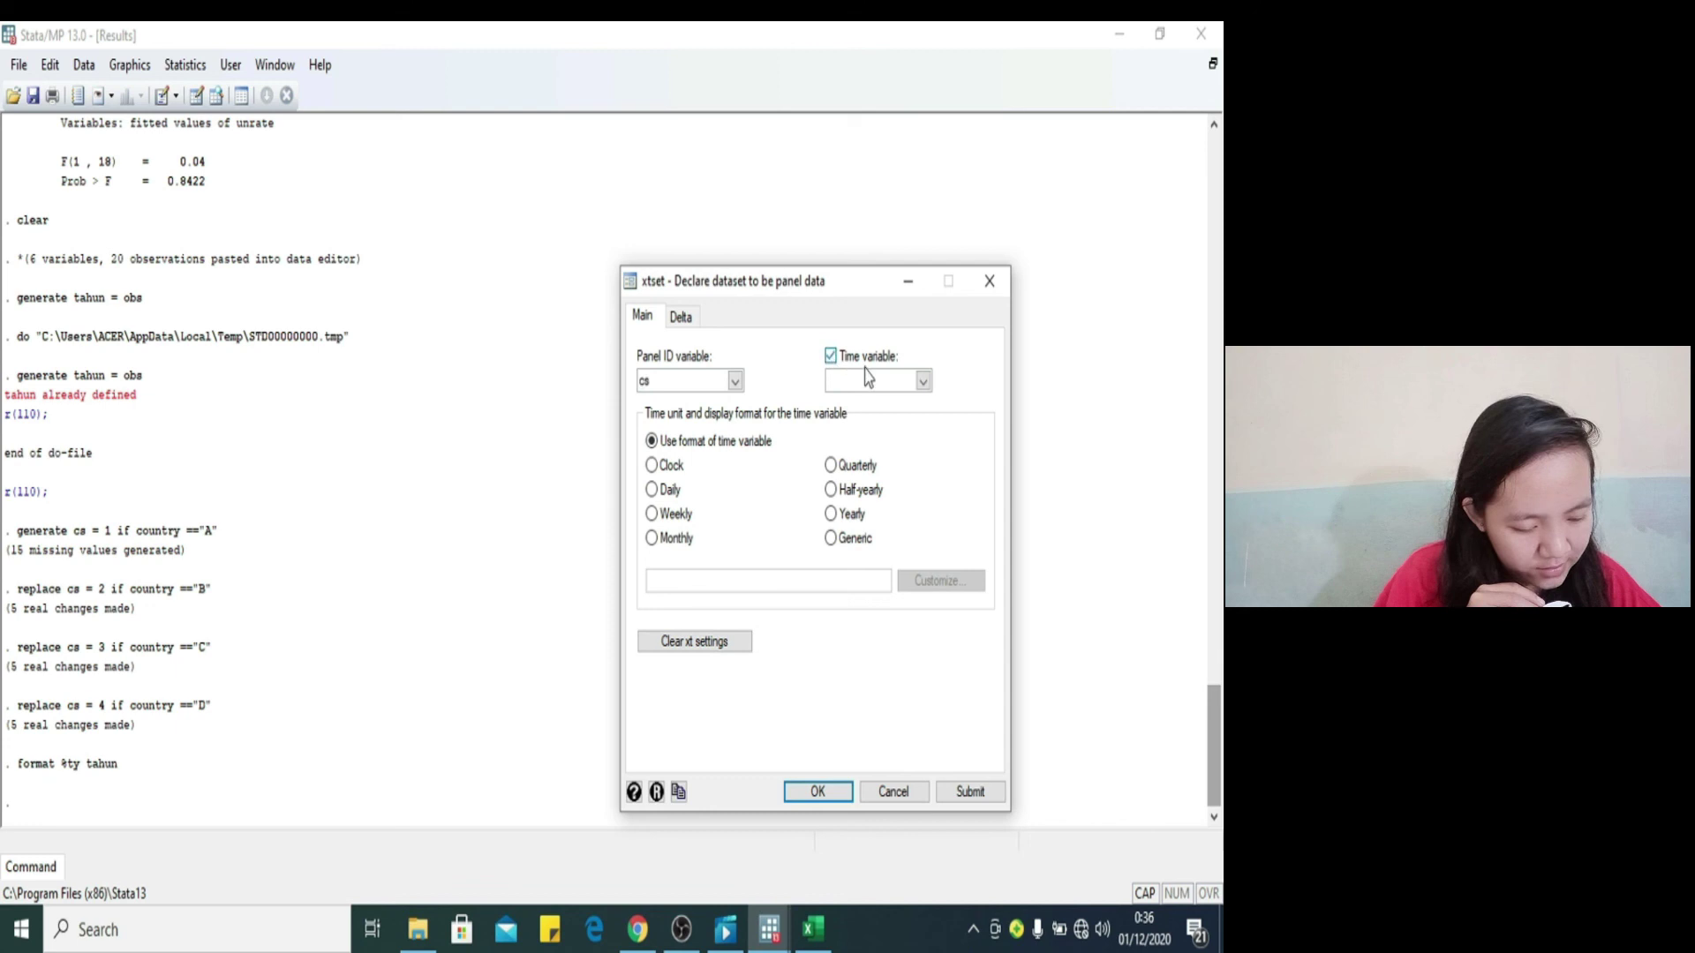
pyautogui.click(922, 380)
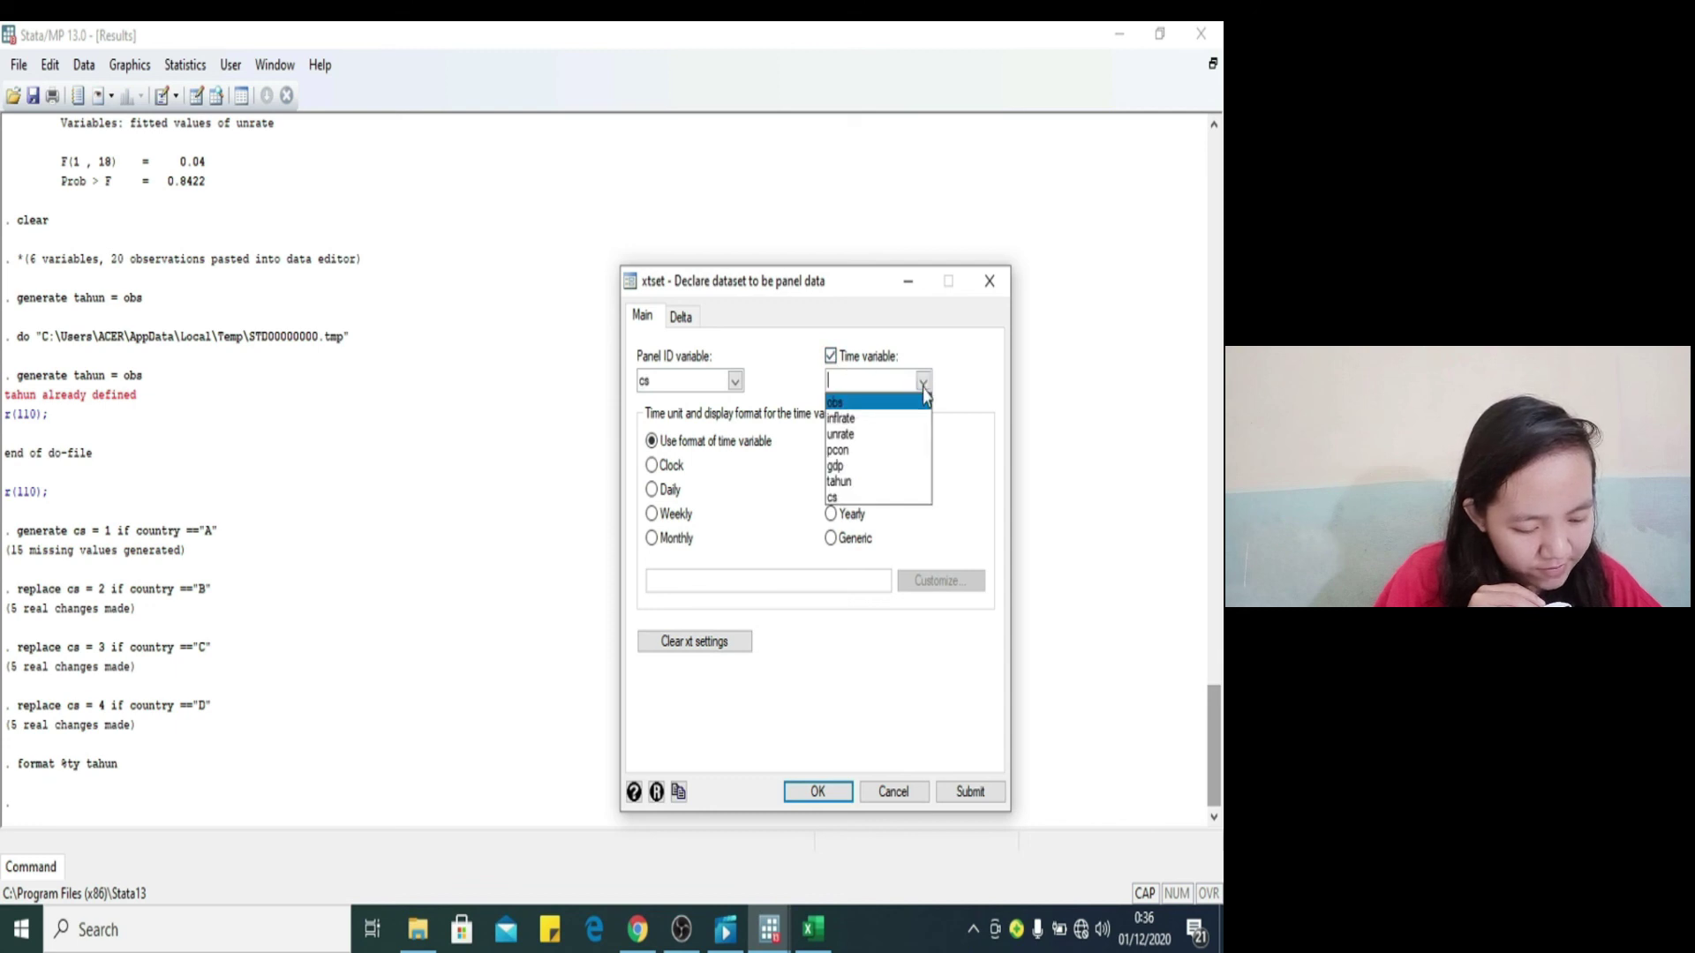
pyautogui.click(843, 481)
pyautogui.click(830, 516)
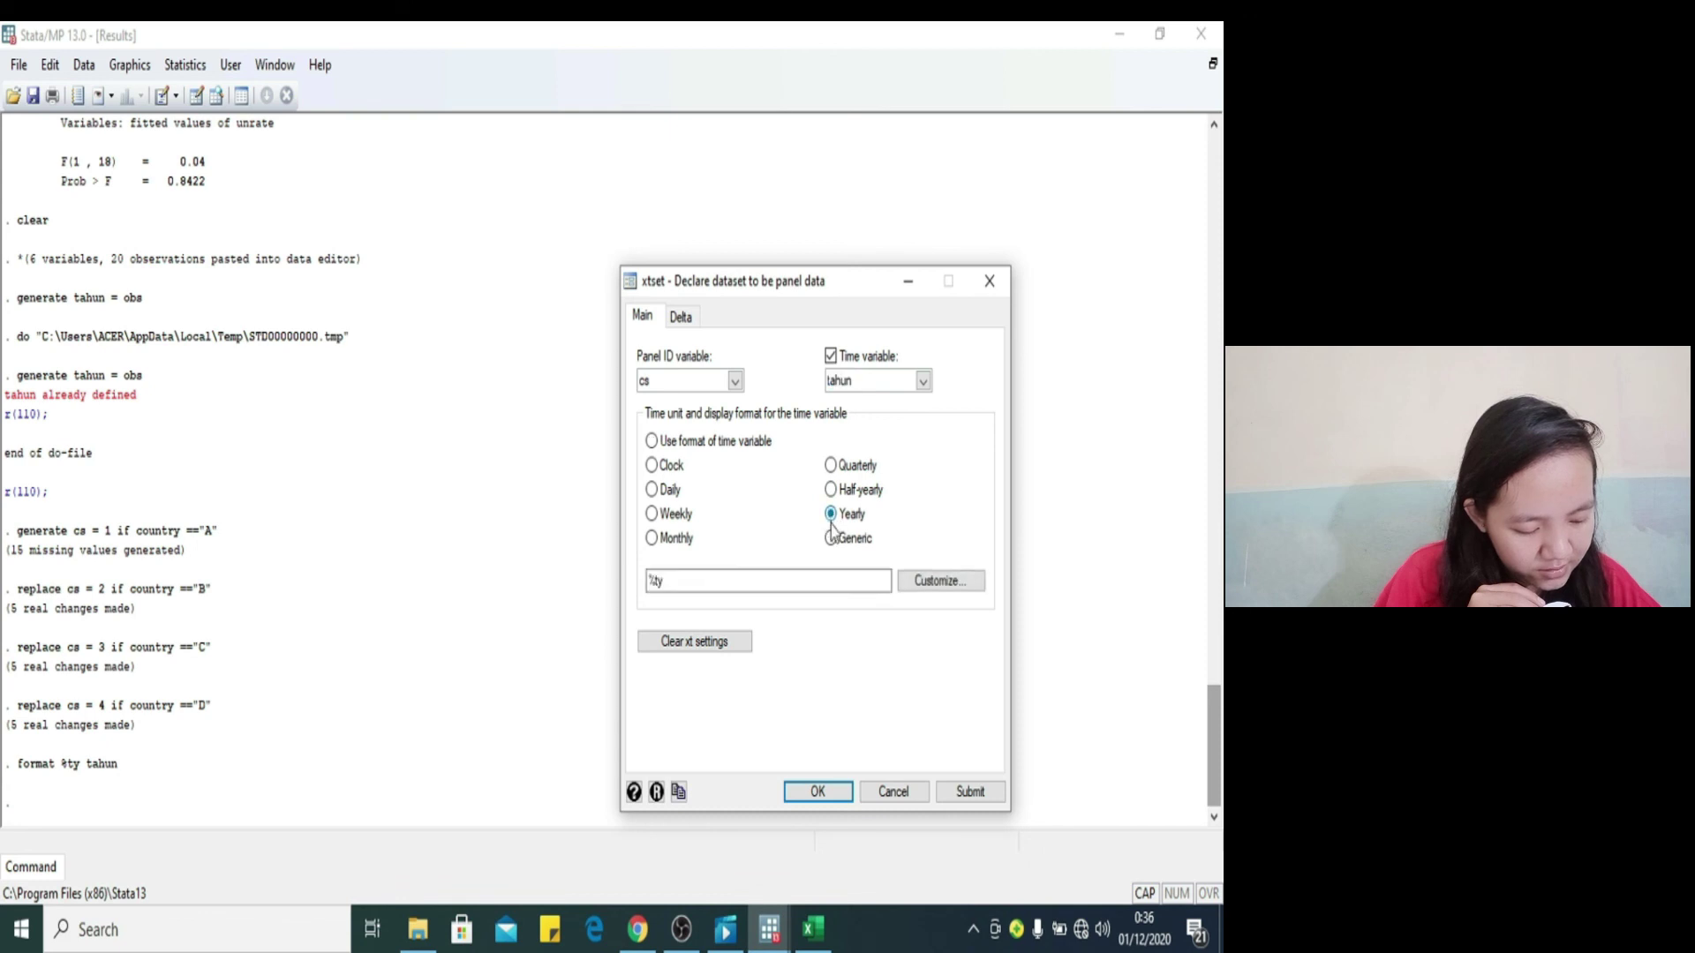
pyautogui.click(969, 792)
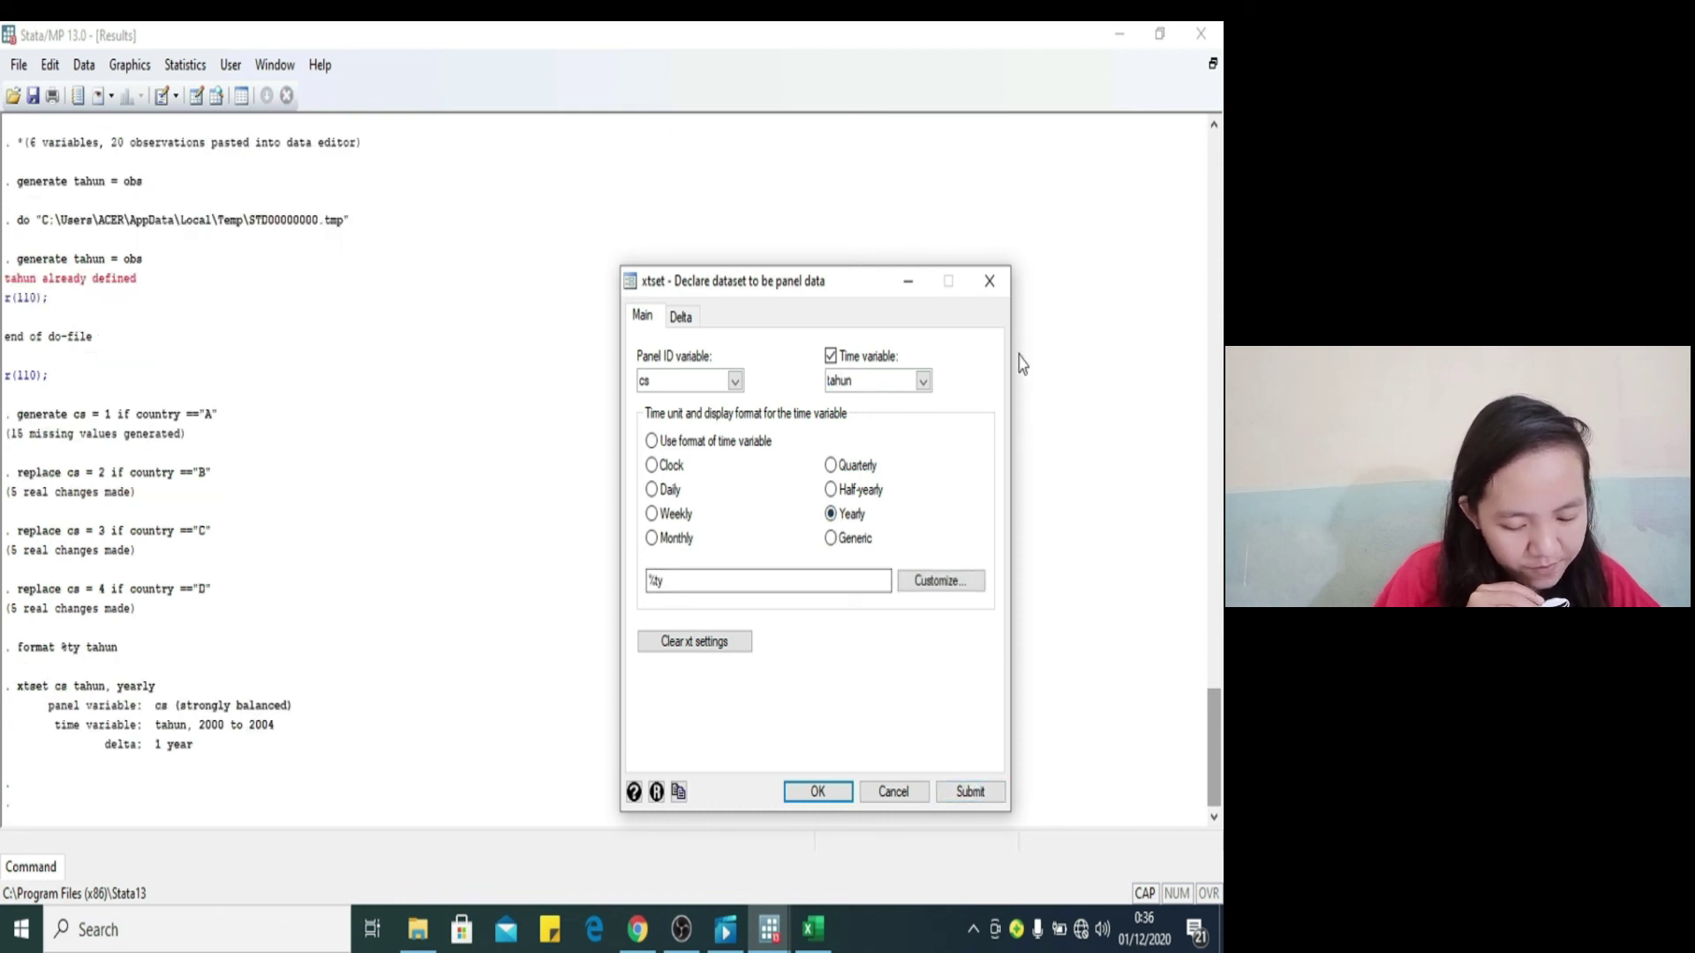
pyautogui.click(984, 282)
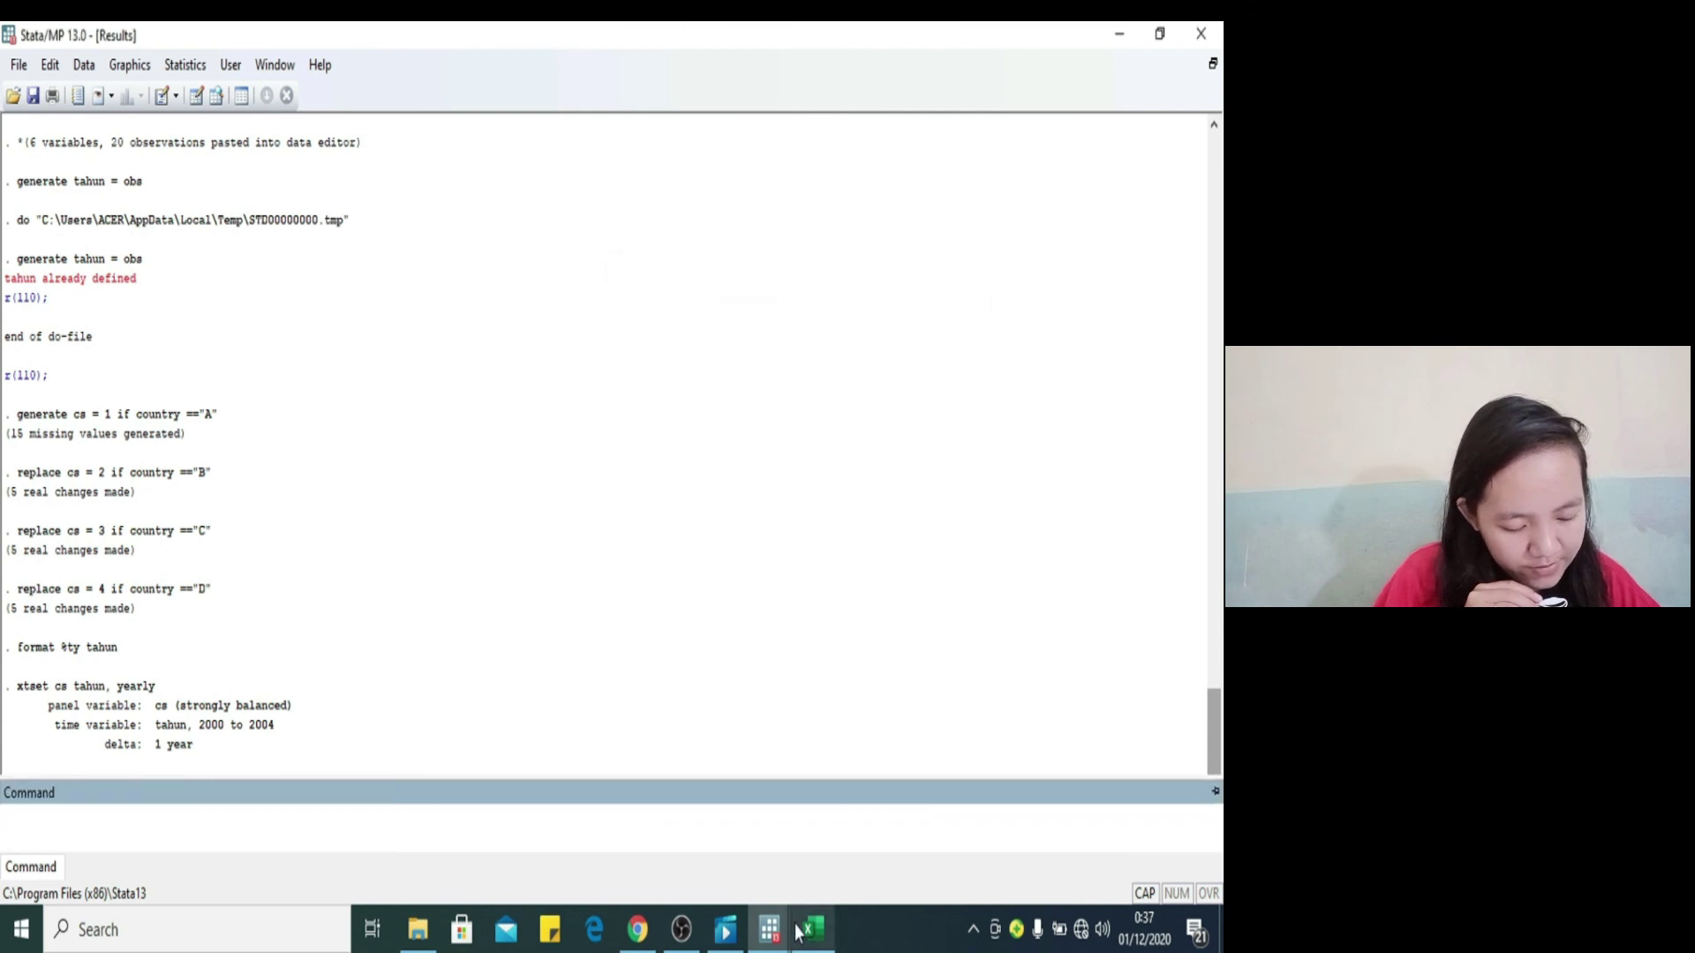
# Step: Bring up the do-file and place the cursor after the empty // comment on line 19
pyautogui.moveTo(770, 942)
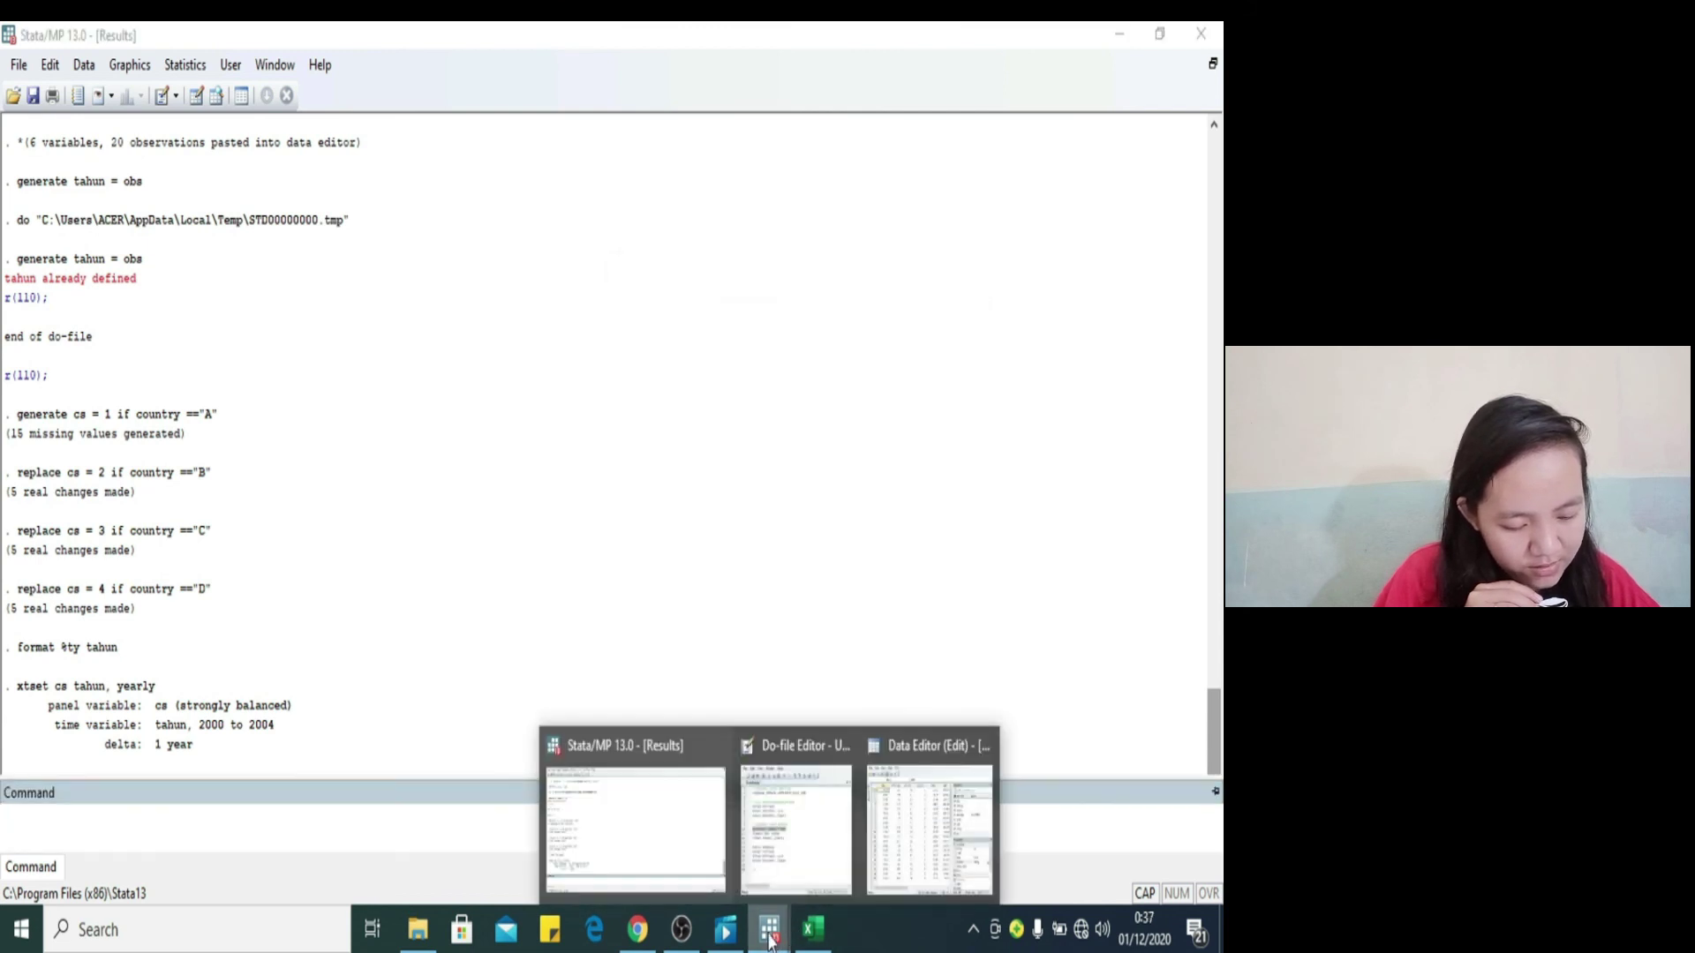
pyautogui.click(832, 819)
pyautogui.click(634, 554)
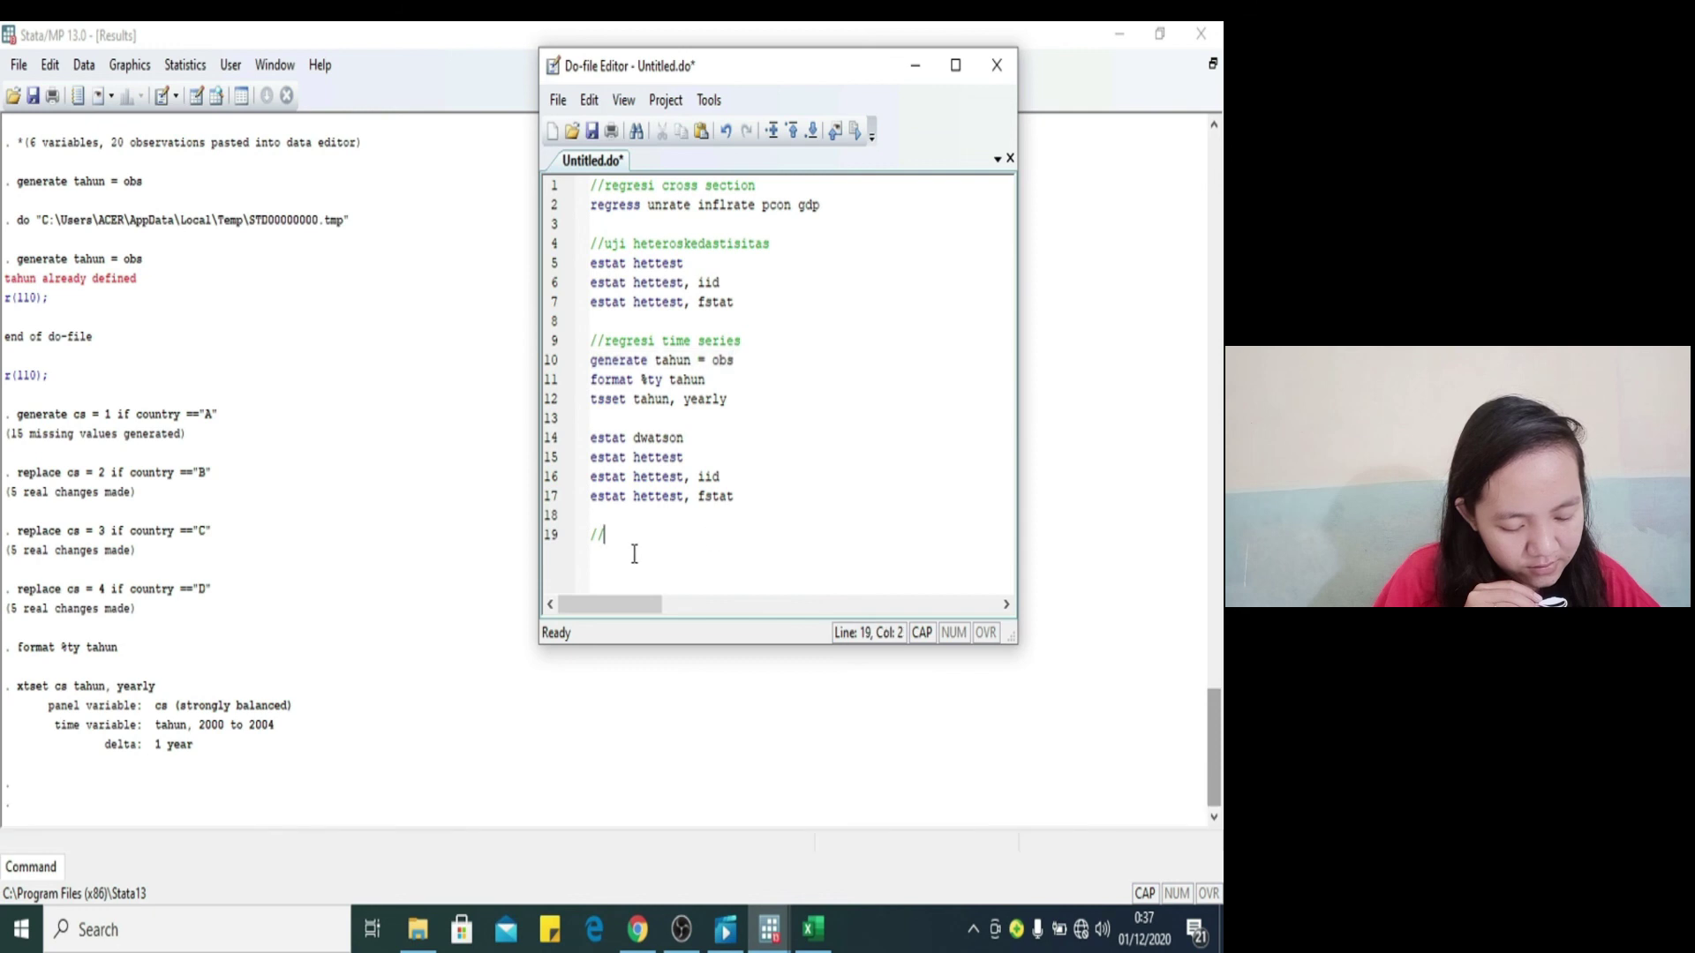
pyautogui.write('REGRESI PANEL')
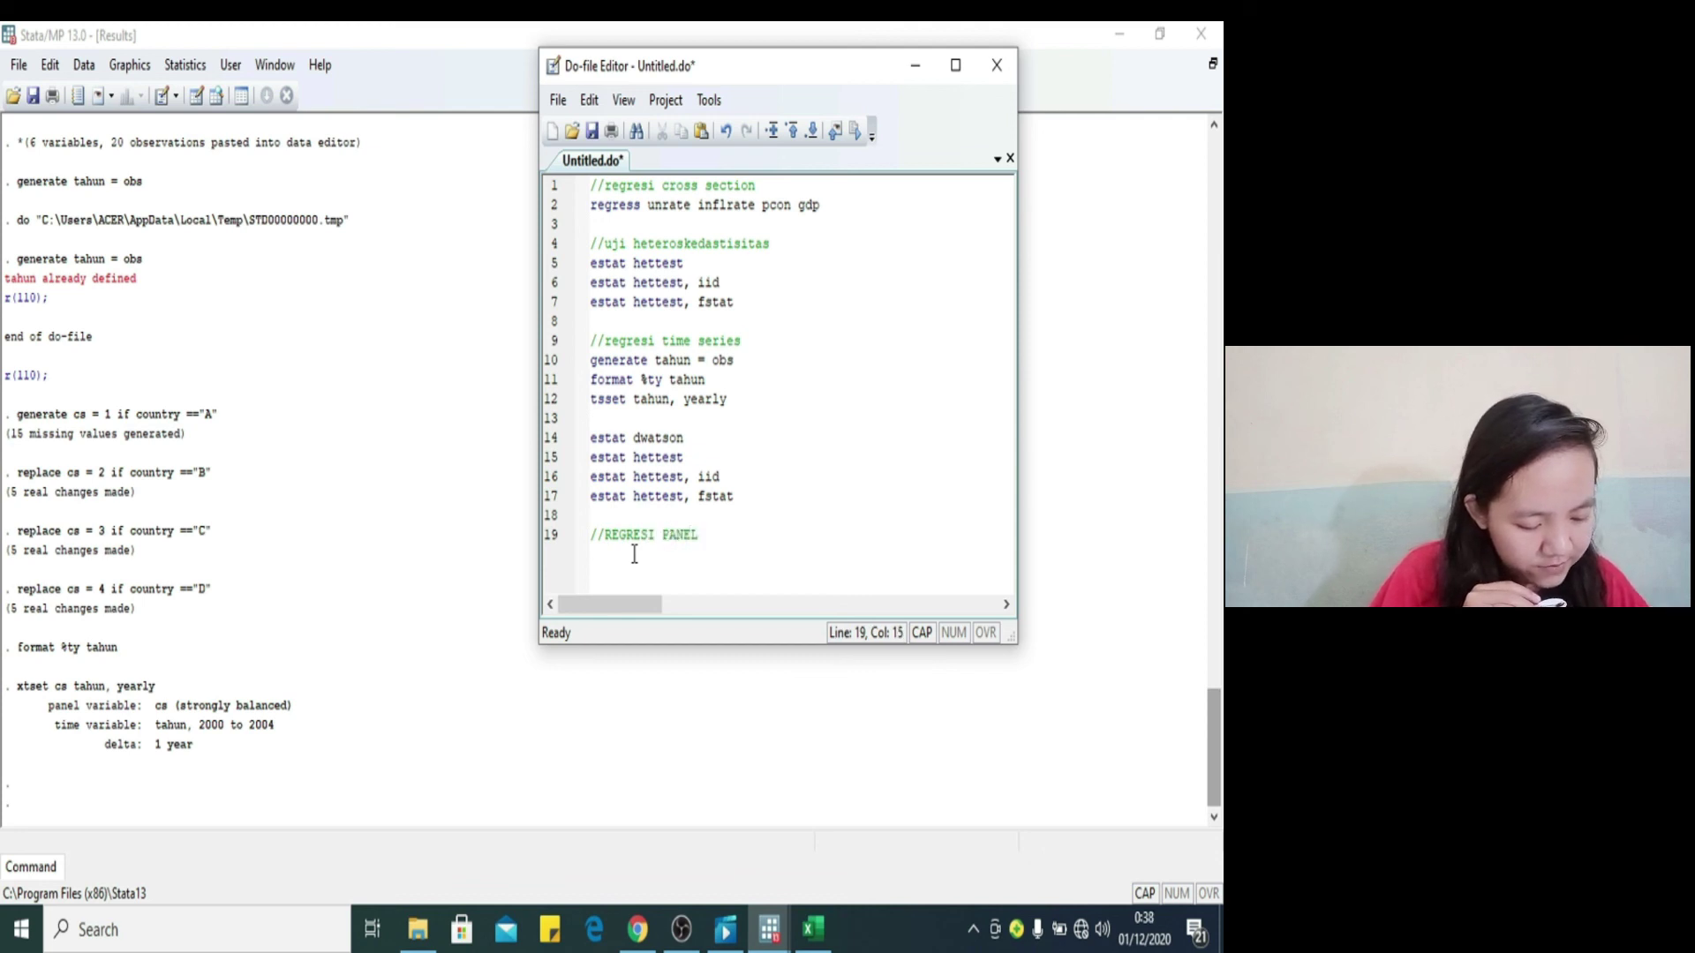
pyautogui.press('BackSpace')
pyautogui.press('BackSpace')
pyautogui.press('BackSpace')
pyautogui.press('BackSpace')
pyautogui.press('BackSpace')
pyautogui.press('BackSpace')
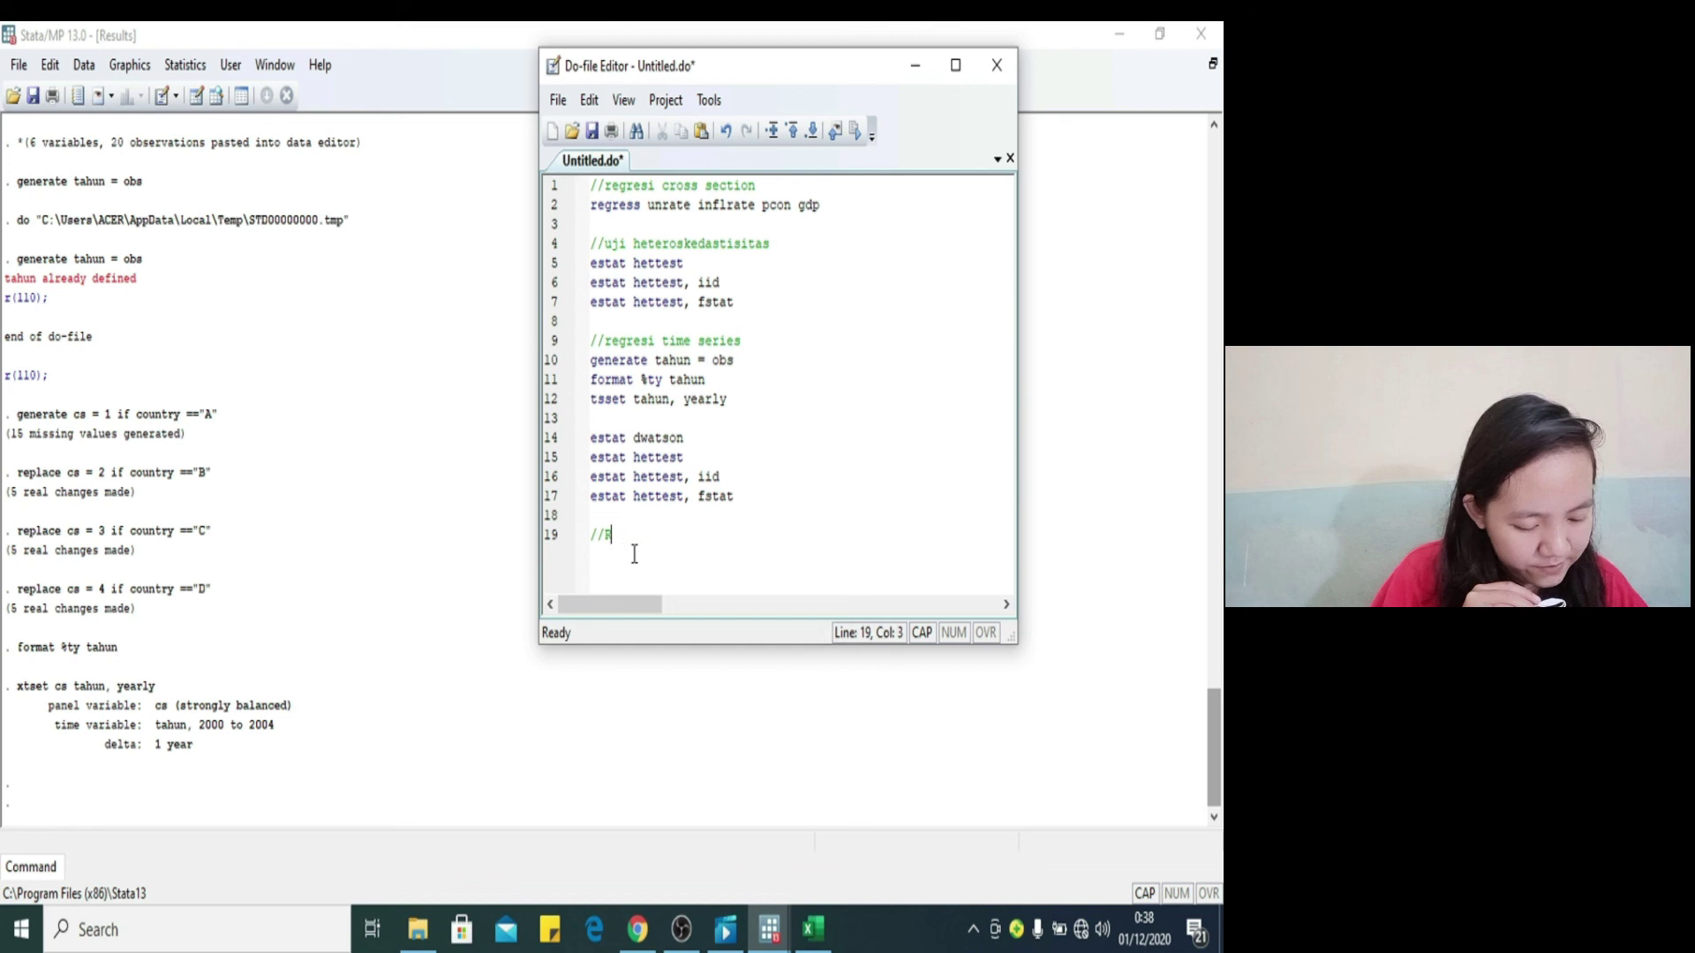
# Step: Complete the comment on line 19 as //regresi panel in lowercase and start a new line below it
pyautogui.press('capslock')
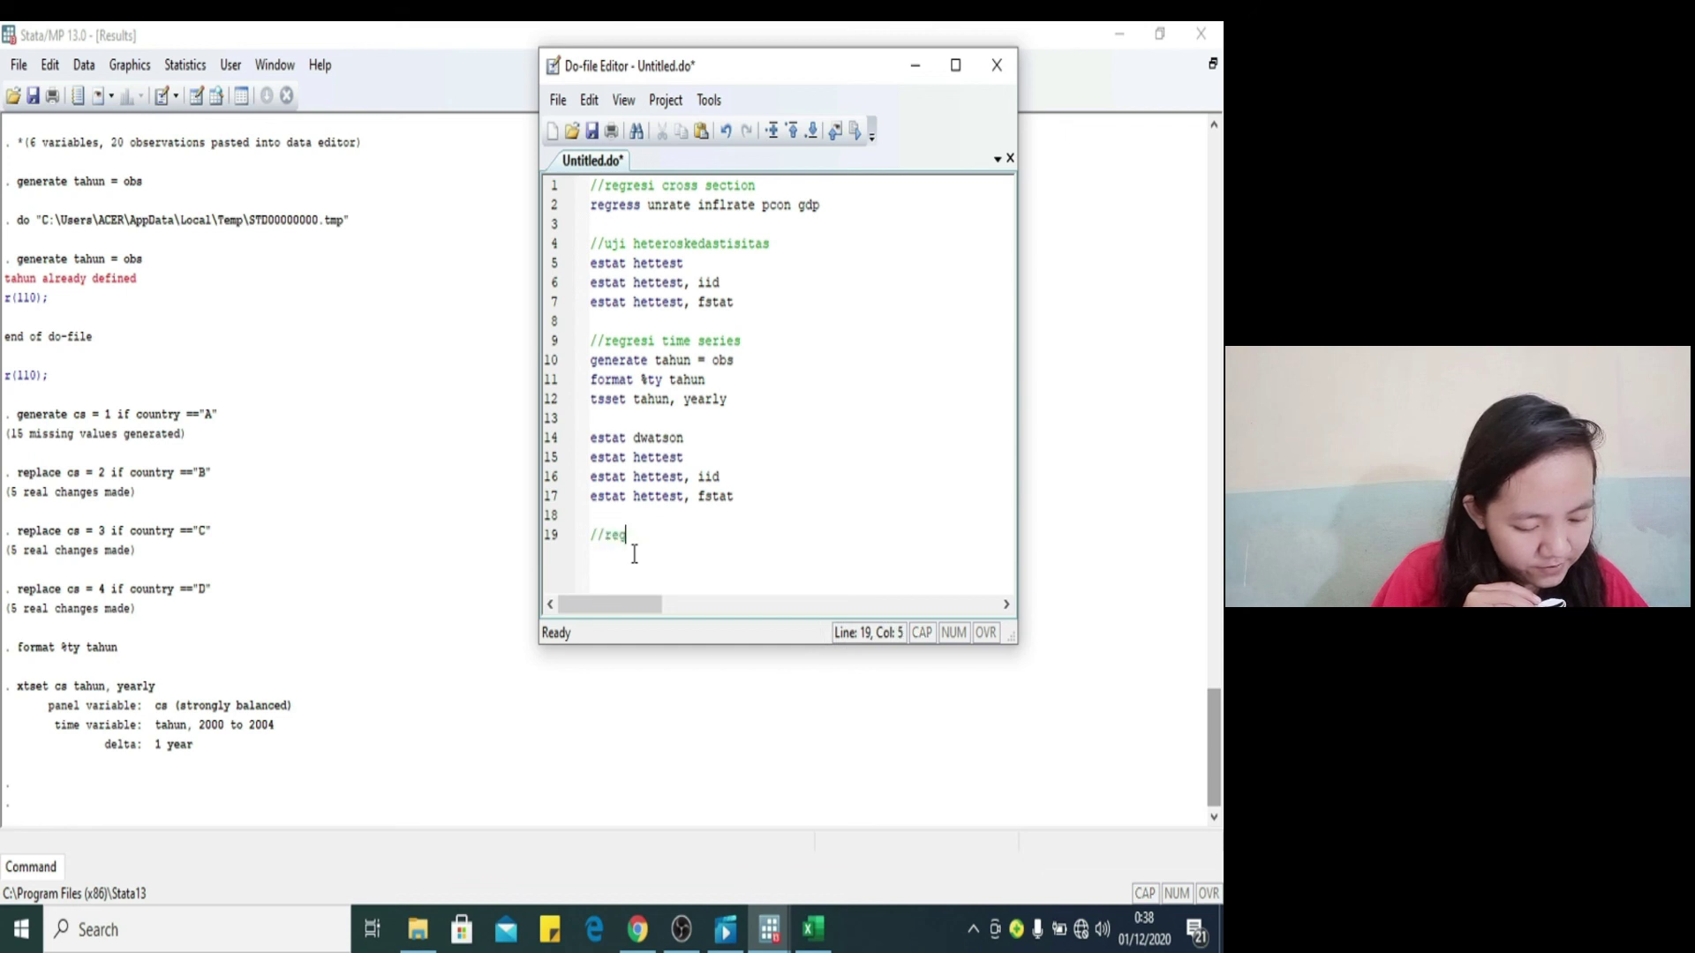
pyautogui.write('regresi panel')
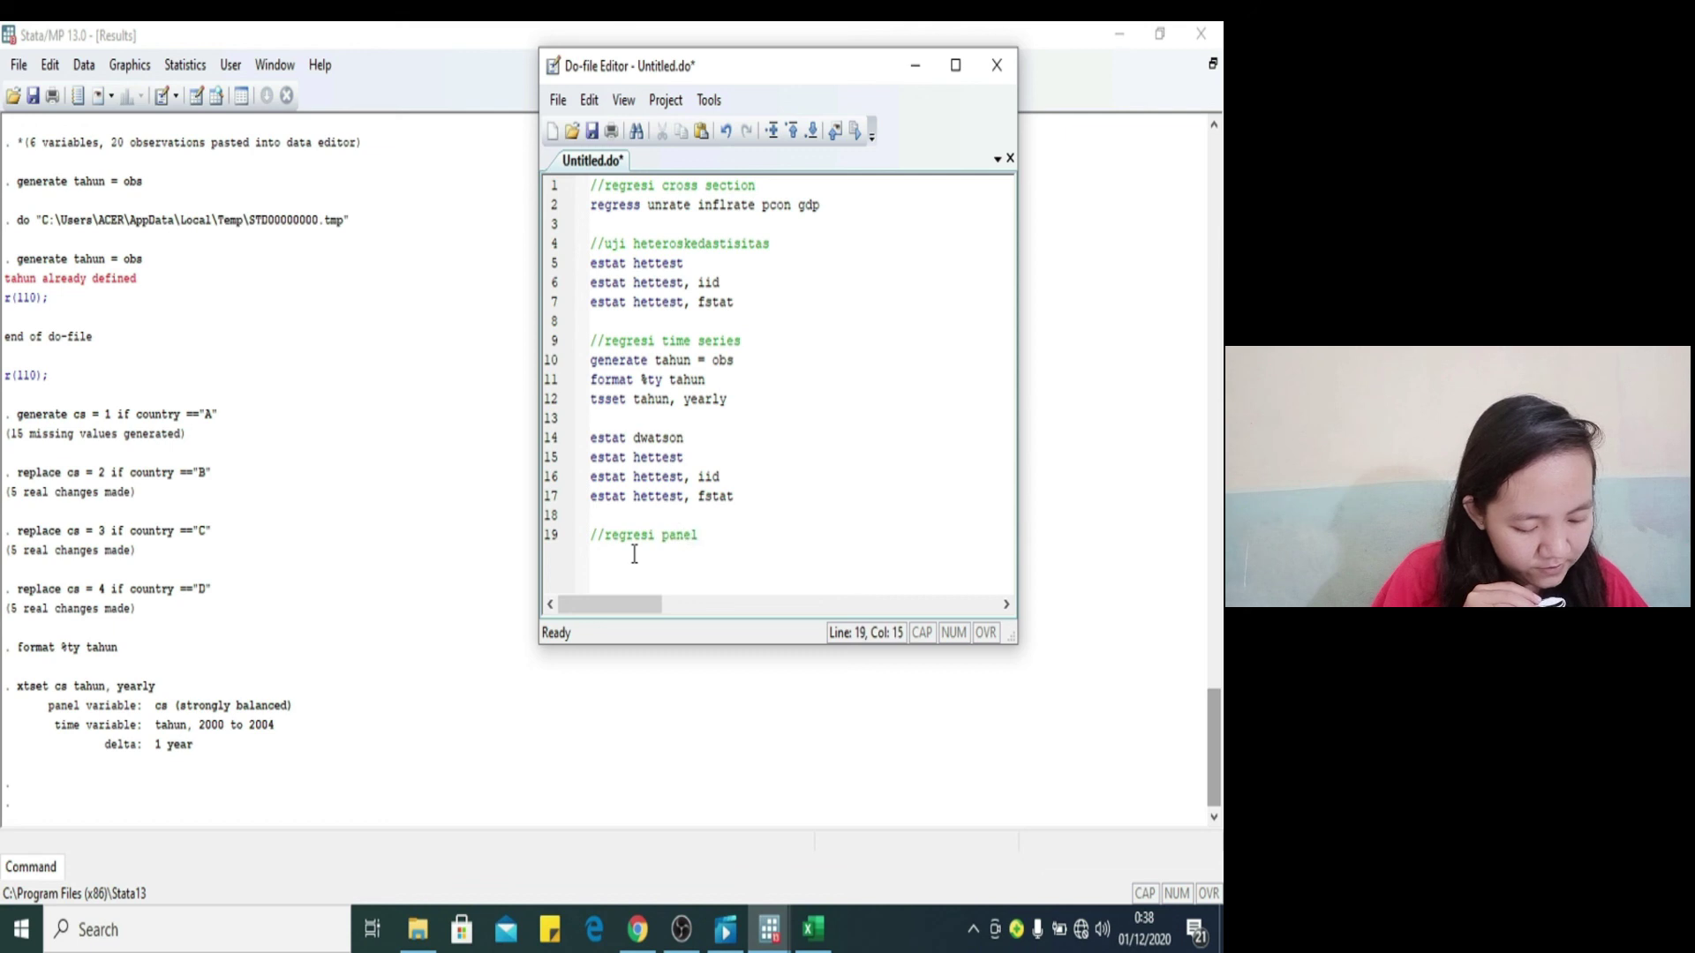
pyautogui.press('Return')
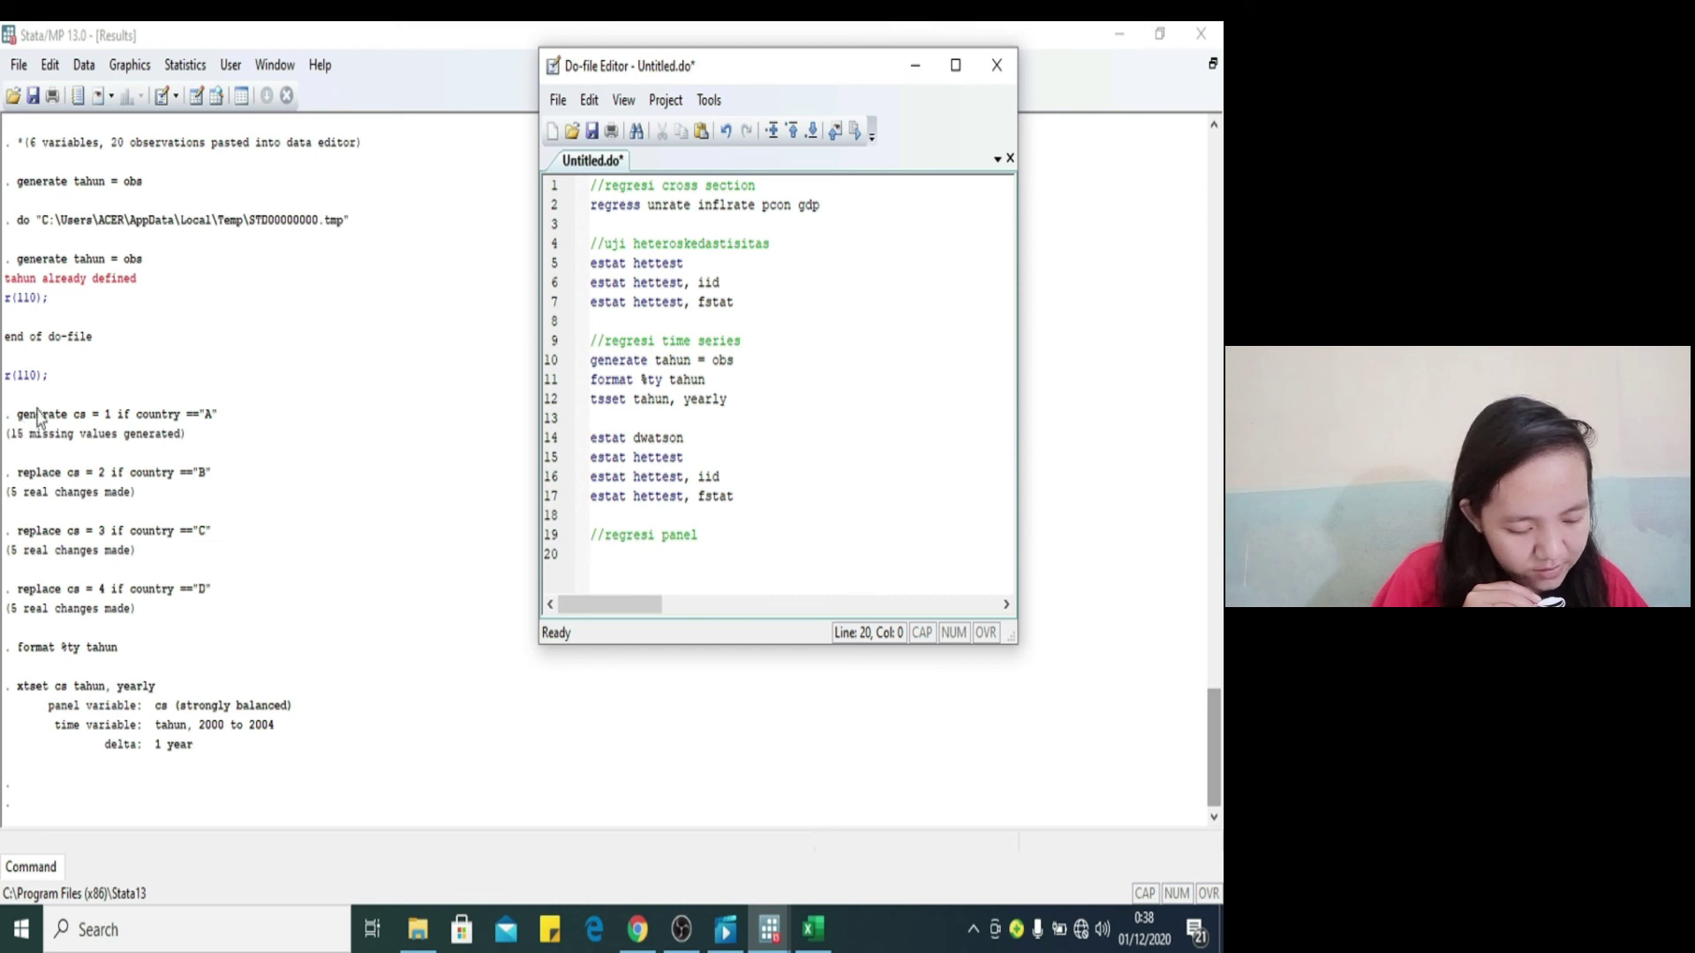
pyautogui.moveTo(1212, 719)
pyautogui.mouseDown()
pyautogui.moveTo(1211, 584)
pyautogui.moveTo(1212, 727)
pyautogui.mouseUp()
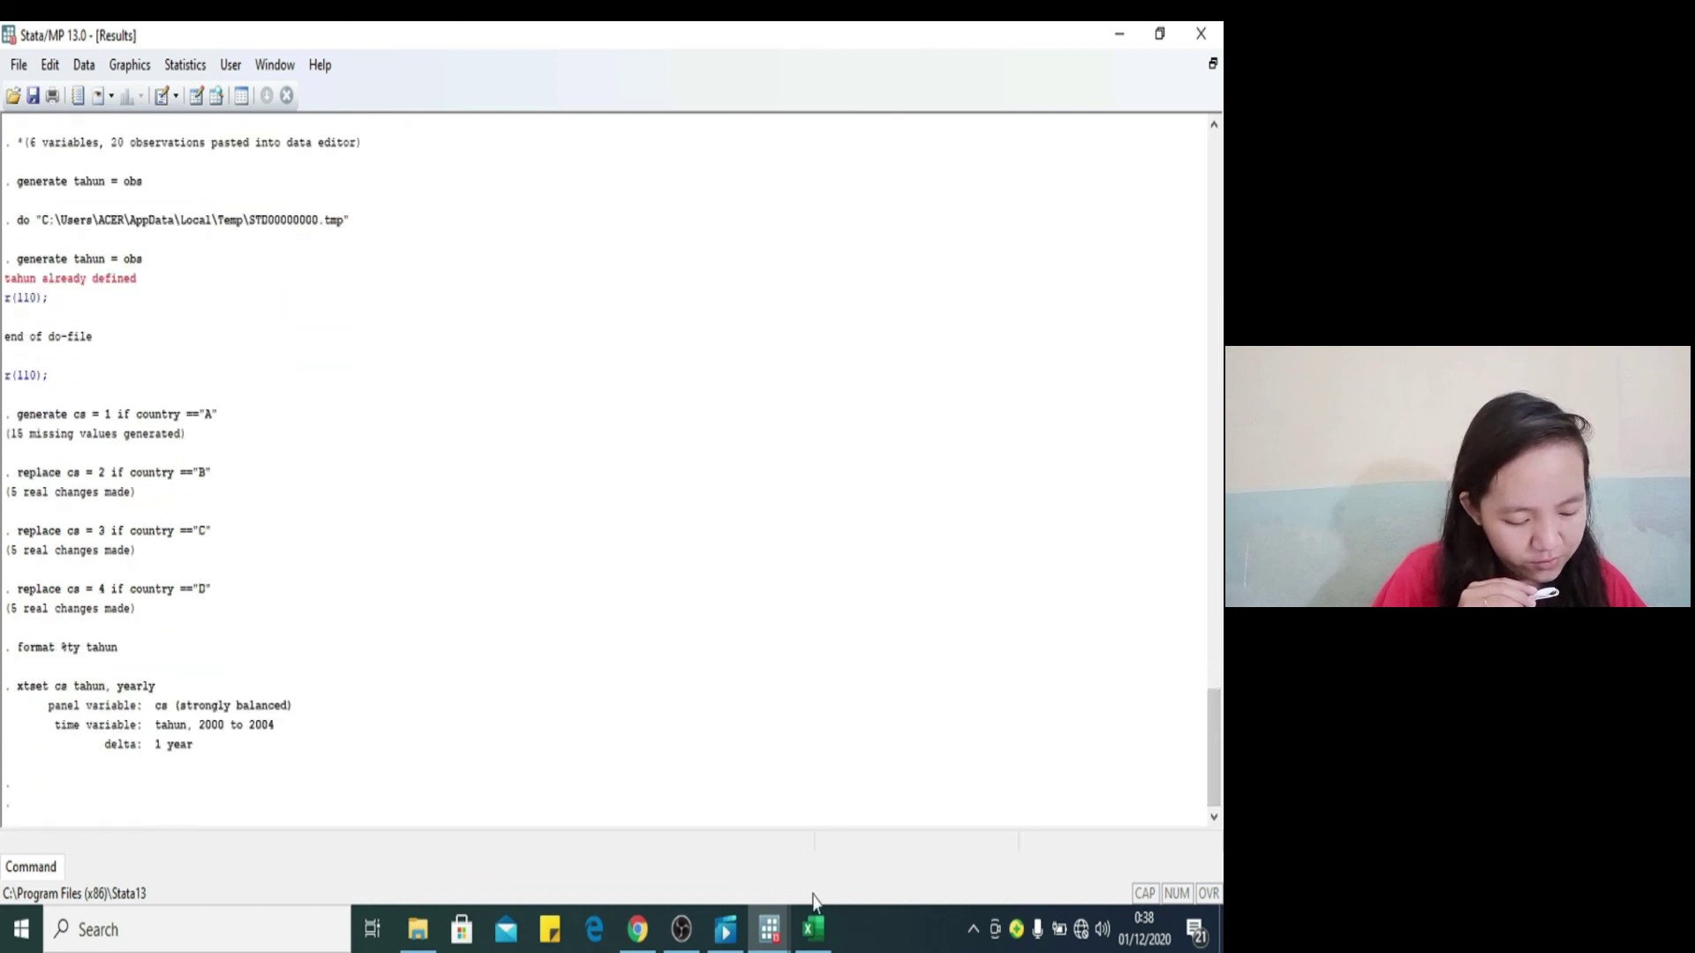
pyautogui.moveTo(769, 927)
pyautogui.click(800, 862)
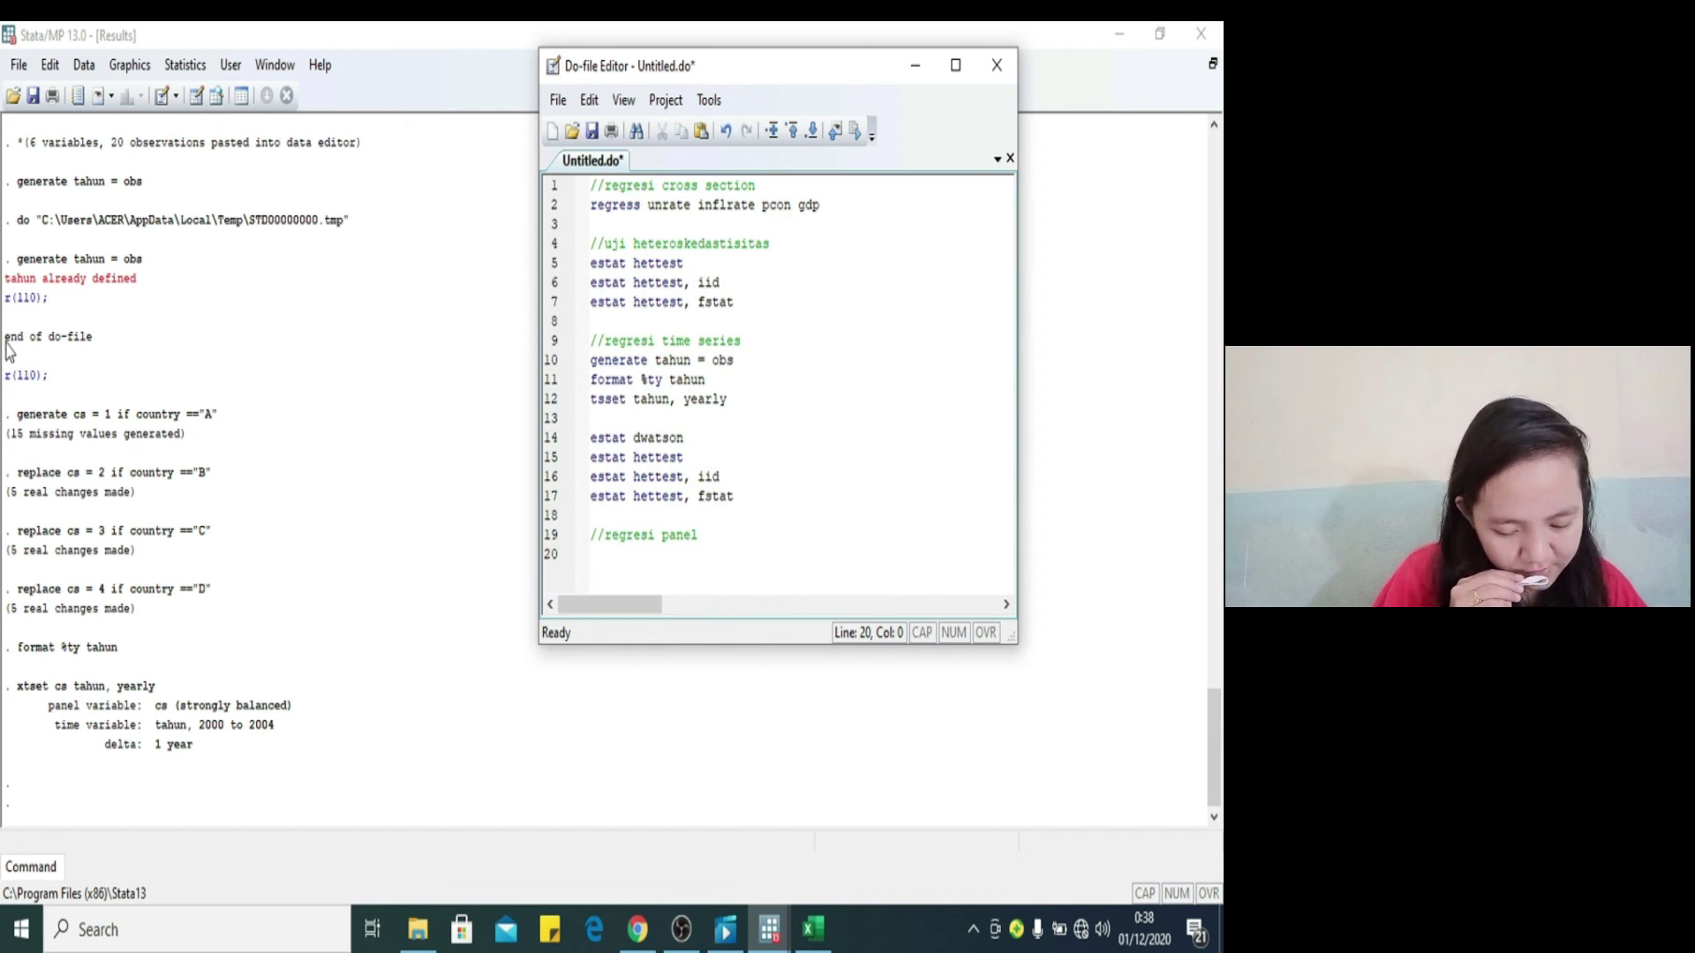
pyautogui.moveTo(6, 342); pyautogui.dragTo(95, 350)
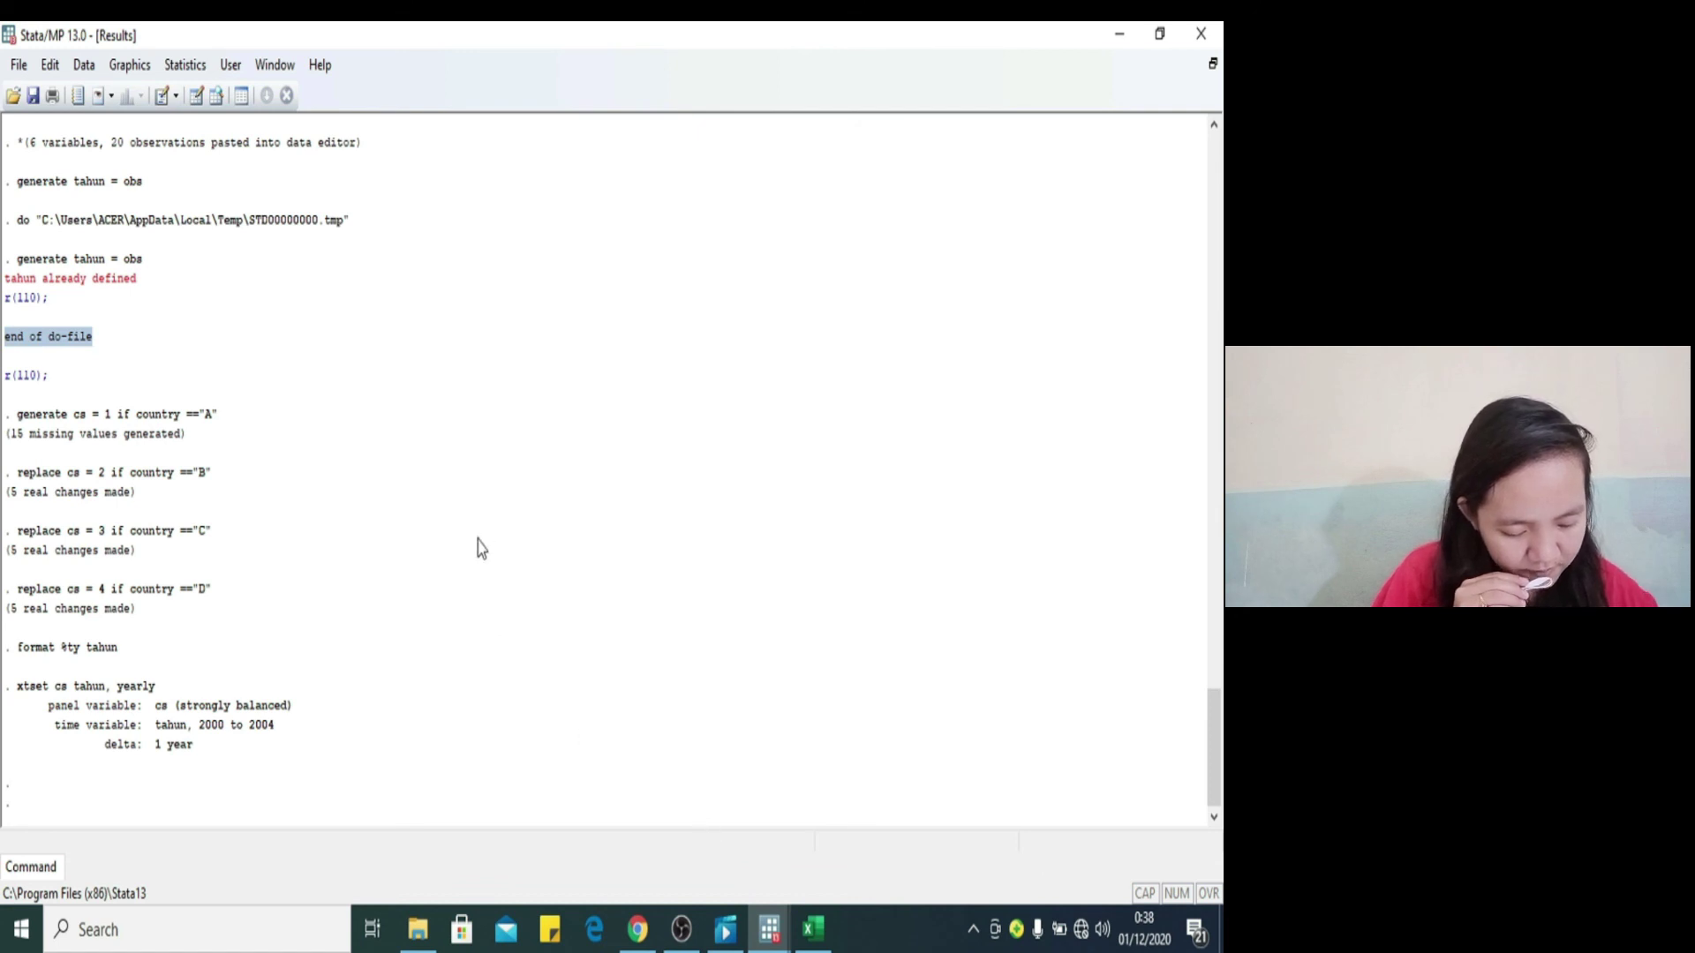
pyautogui.click(682, 934)
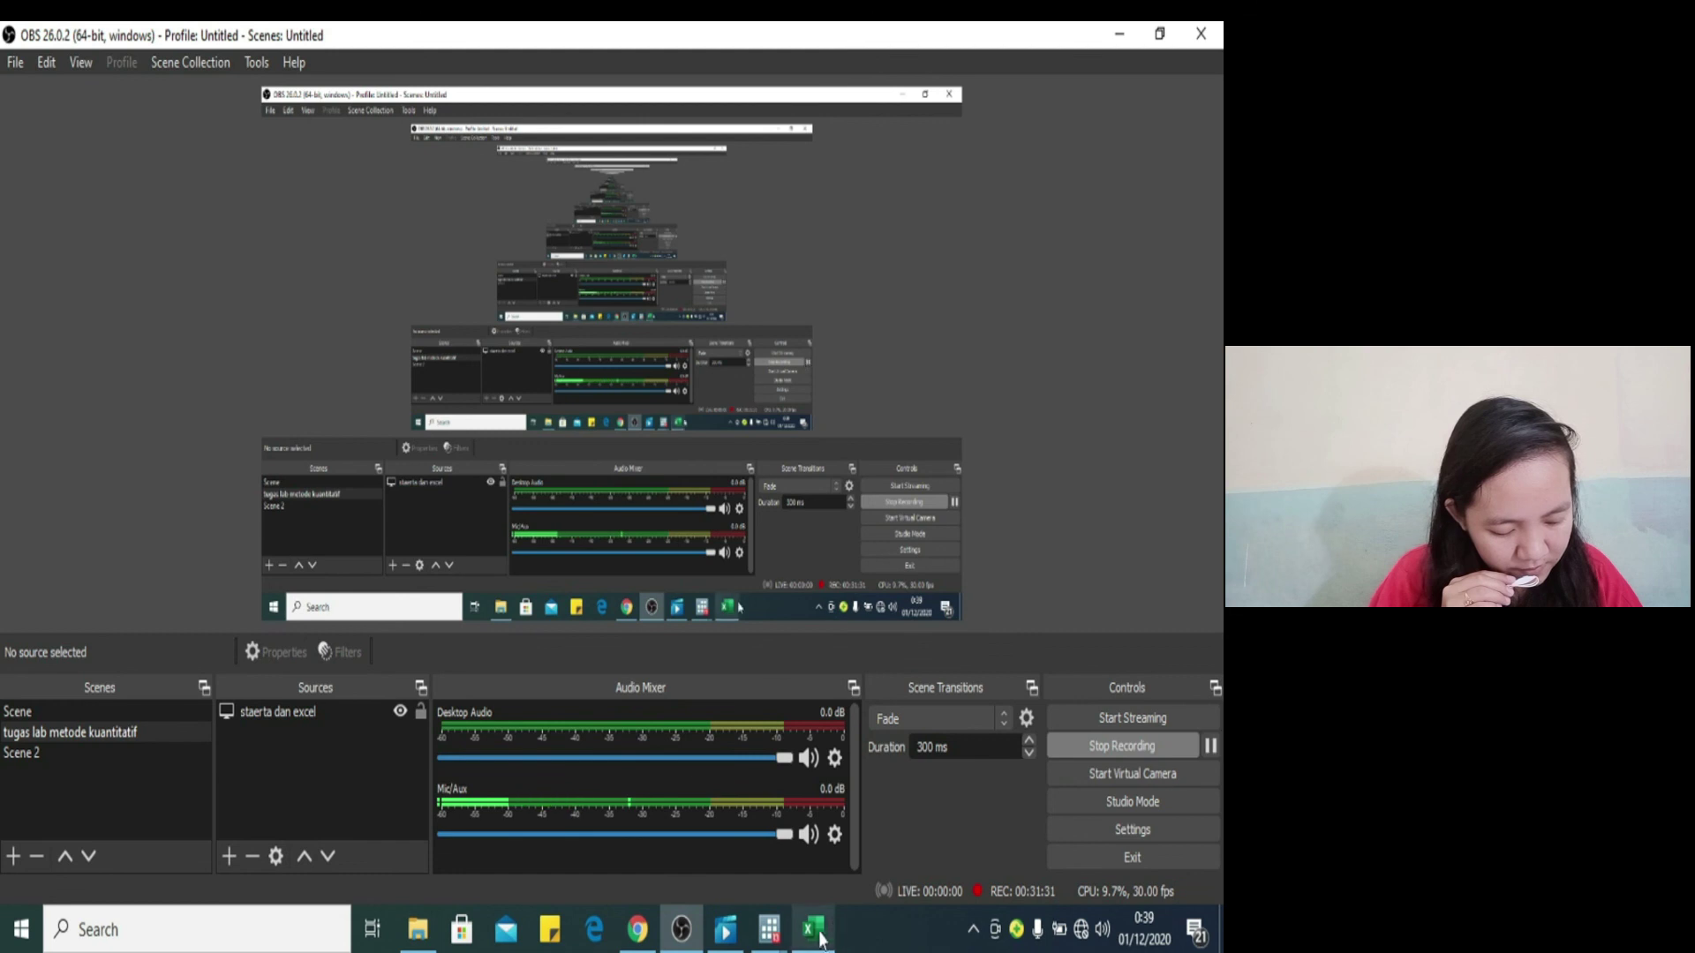
pyautogui.click(764, 933)
pyautogui.click(680, 815)
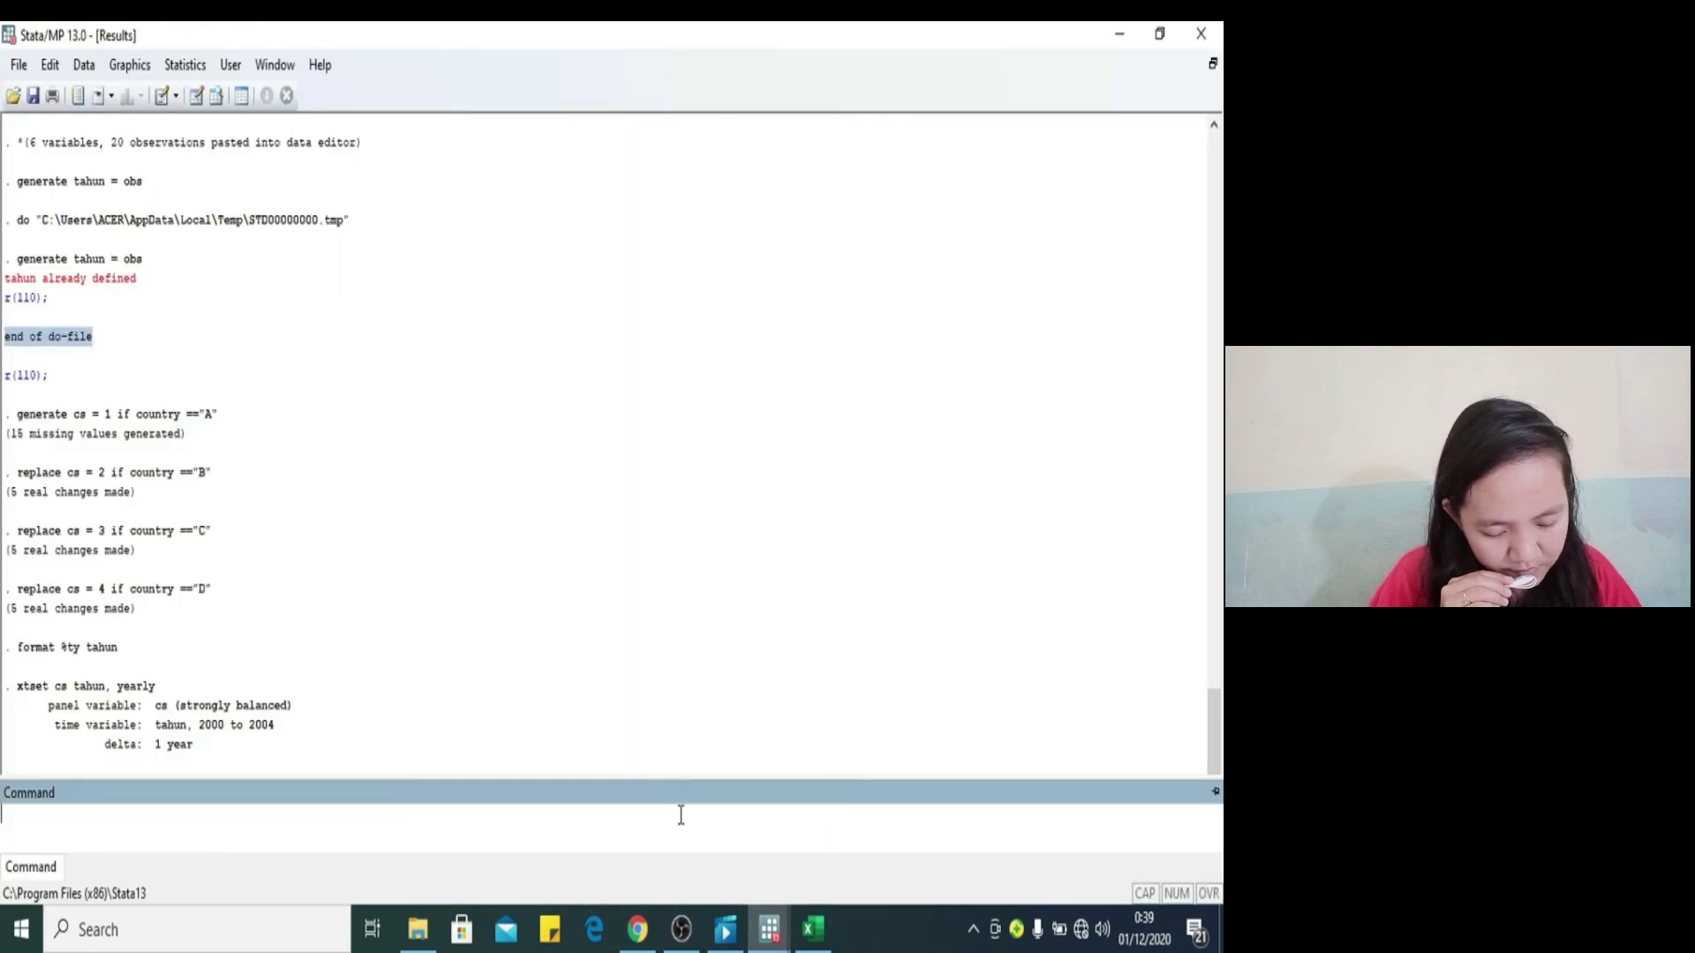
pyautogui.click(768, 929)
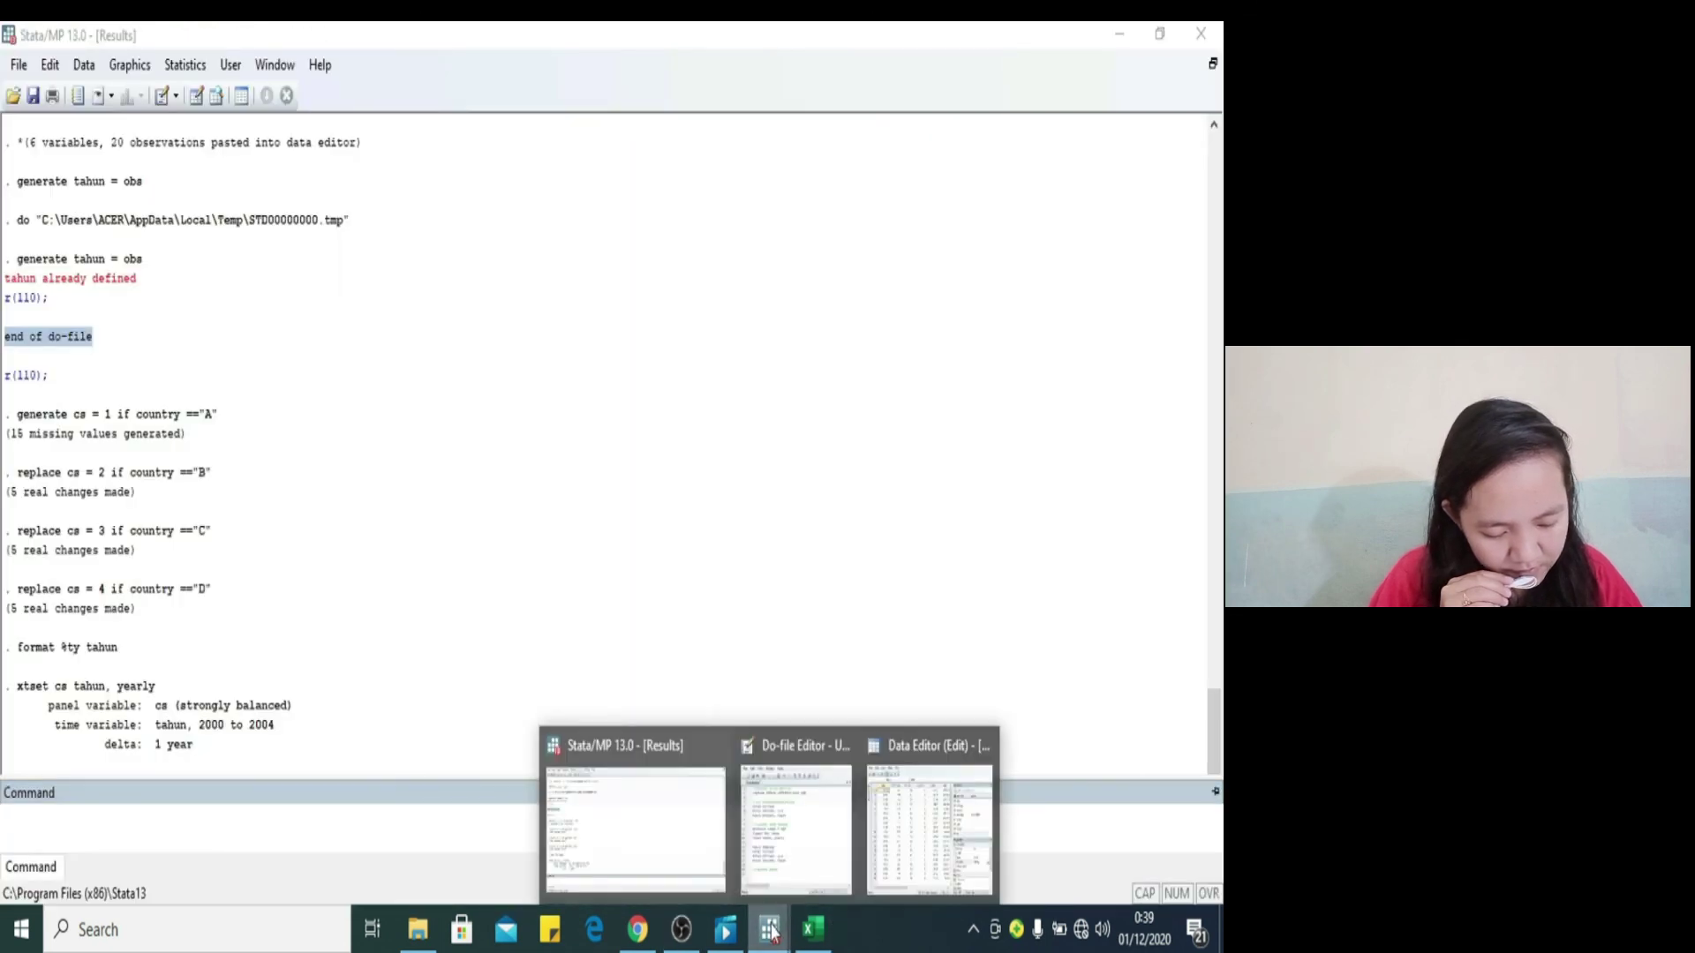
pyautogui.click(840, 834)
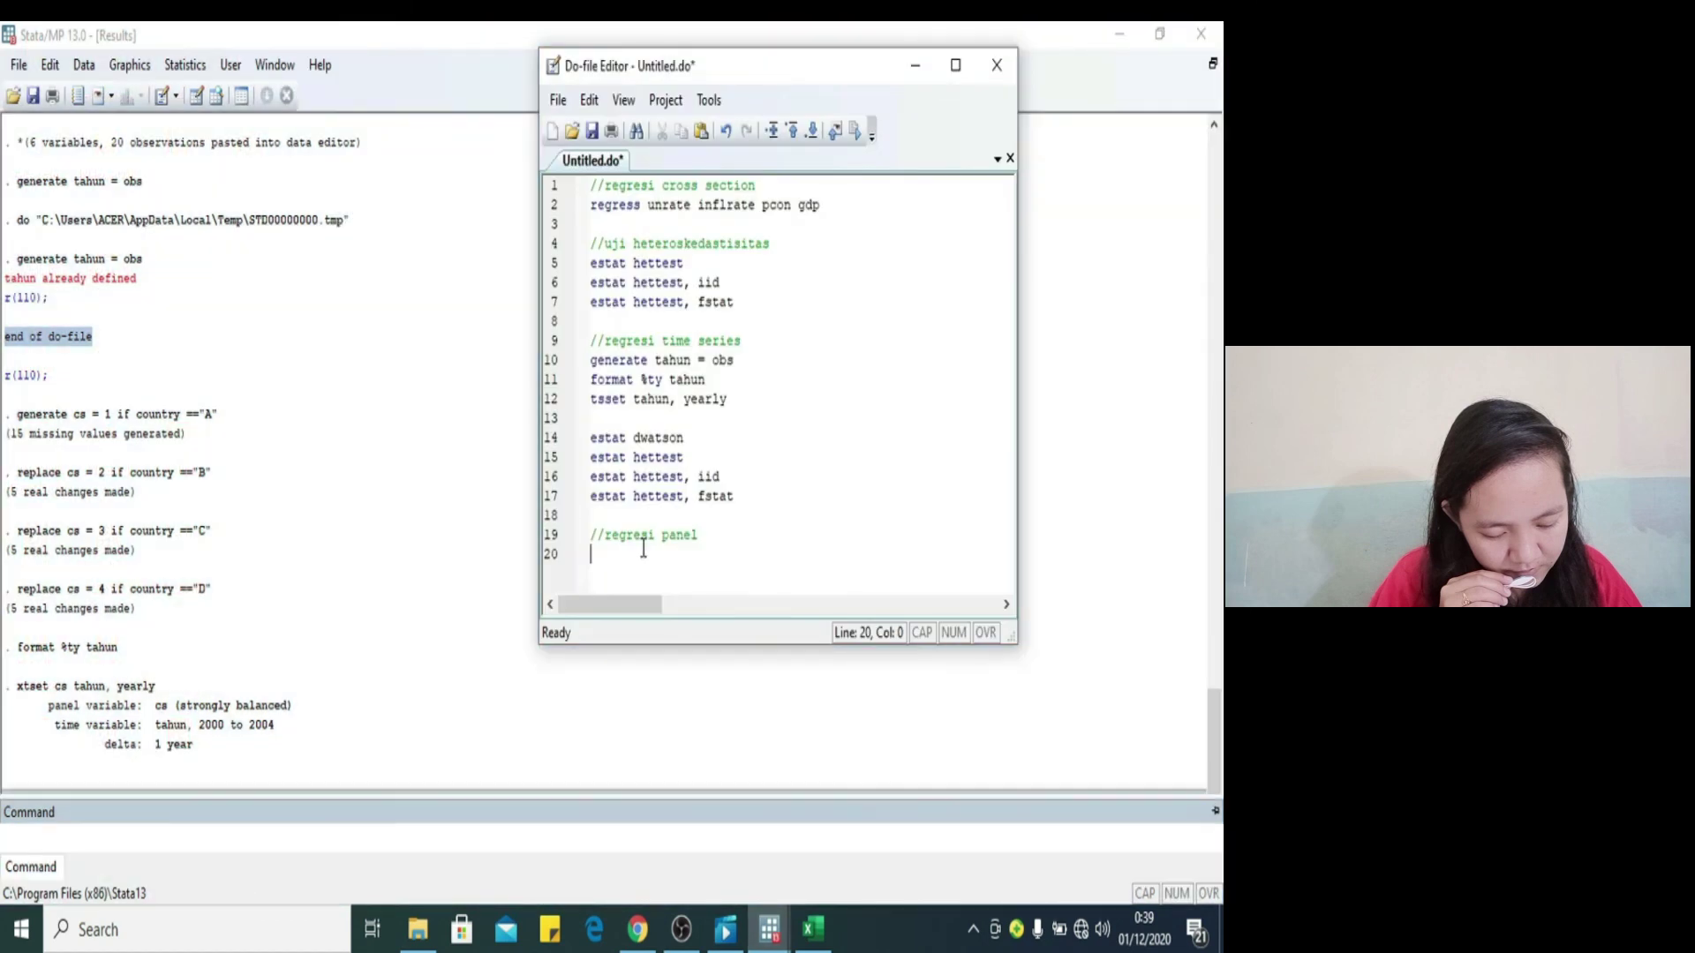
# Step: Copy generate cs = 1 if country =="A" from the results to line 20 of the do-file without a leading space, and start line 21
pyautogui.moveTo(20, 415); pyautogui.dragTo(124, 421)
pyautogui.moveTo(20, 421); pyautogui.dragTo(216, 426)
pyautogui.hotkey('ctrl', 'c')
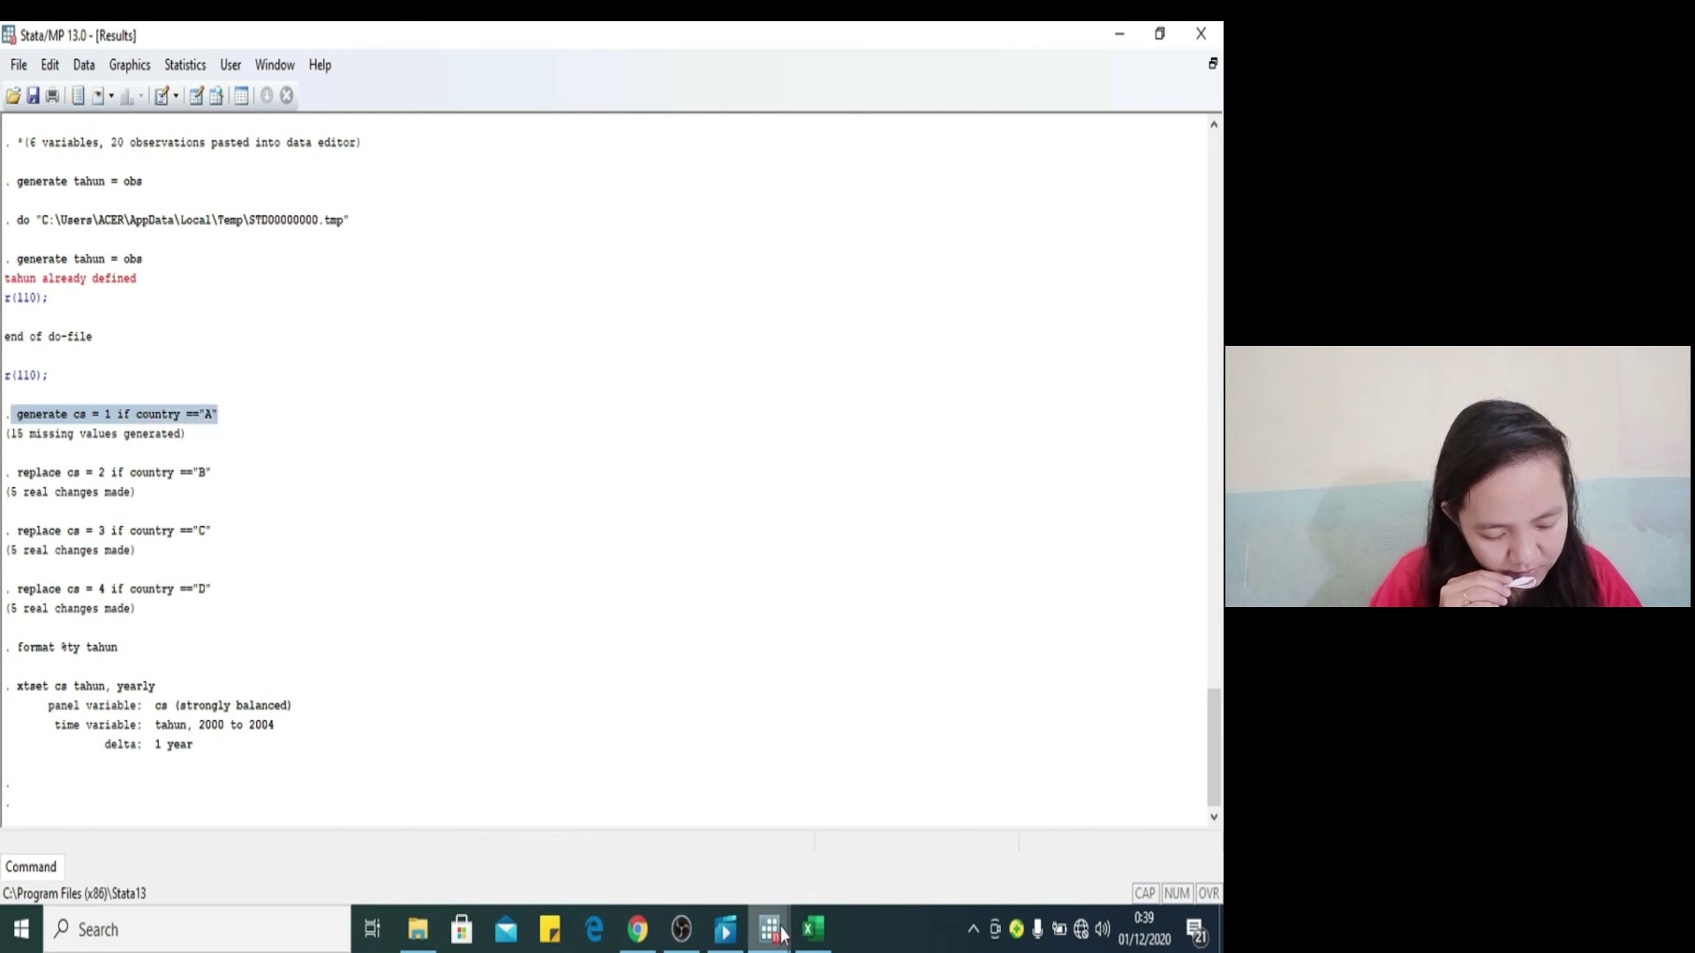
pyautogui.moveTo(771, 928)
pyautogui.click(805, 868)
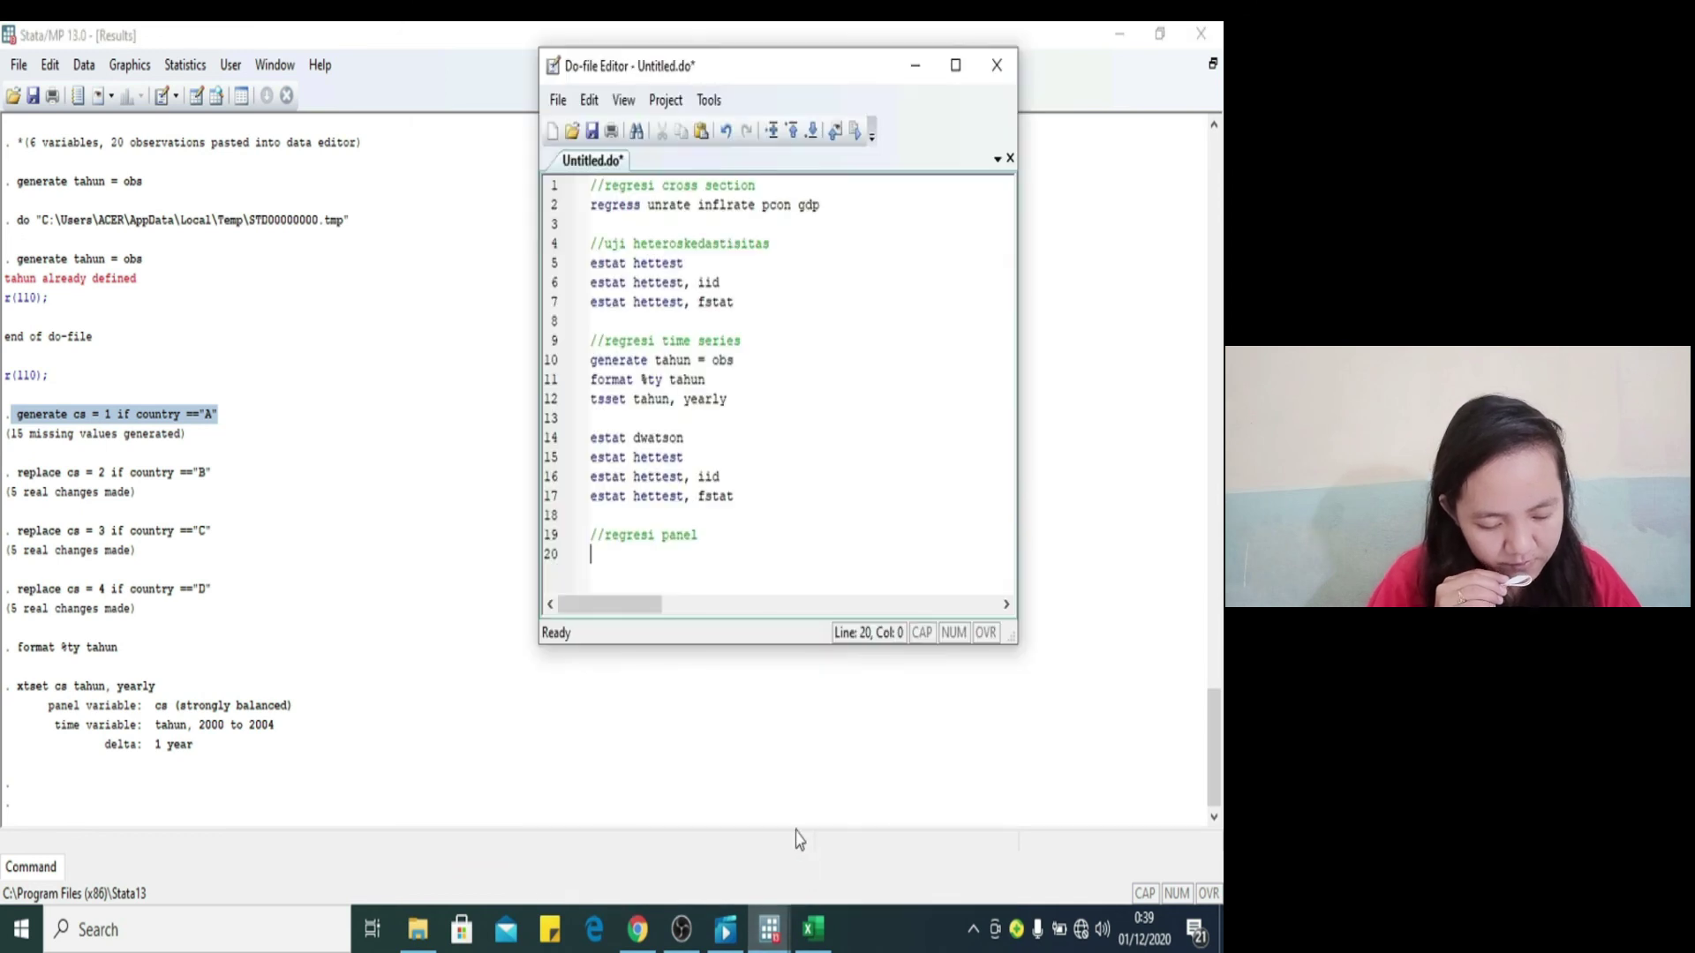
pyautogui.hotkey('ctrl', 'v')
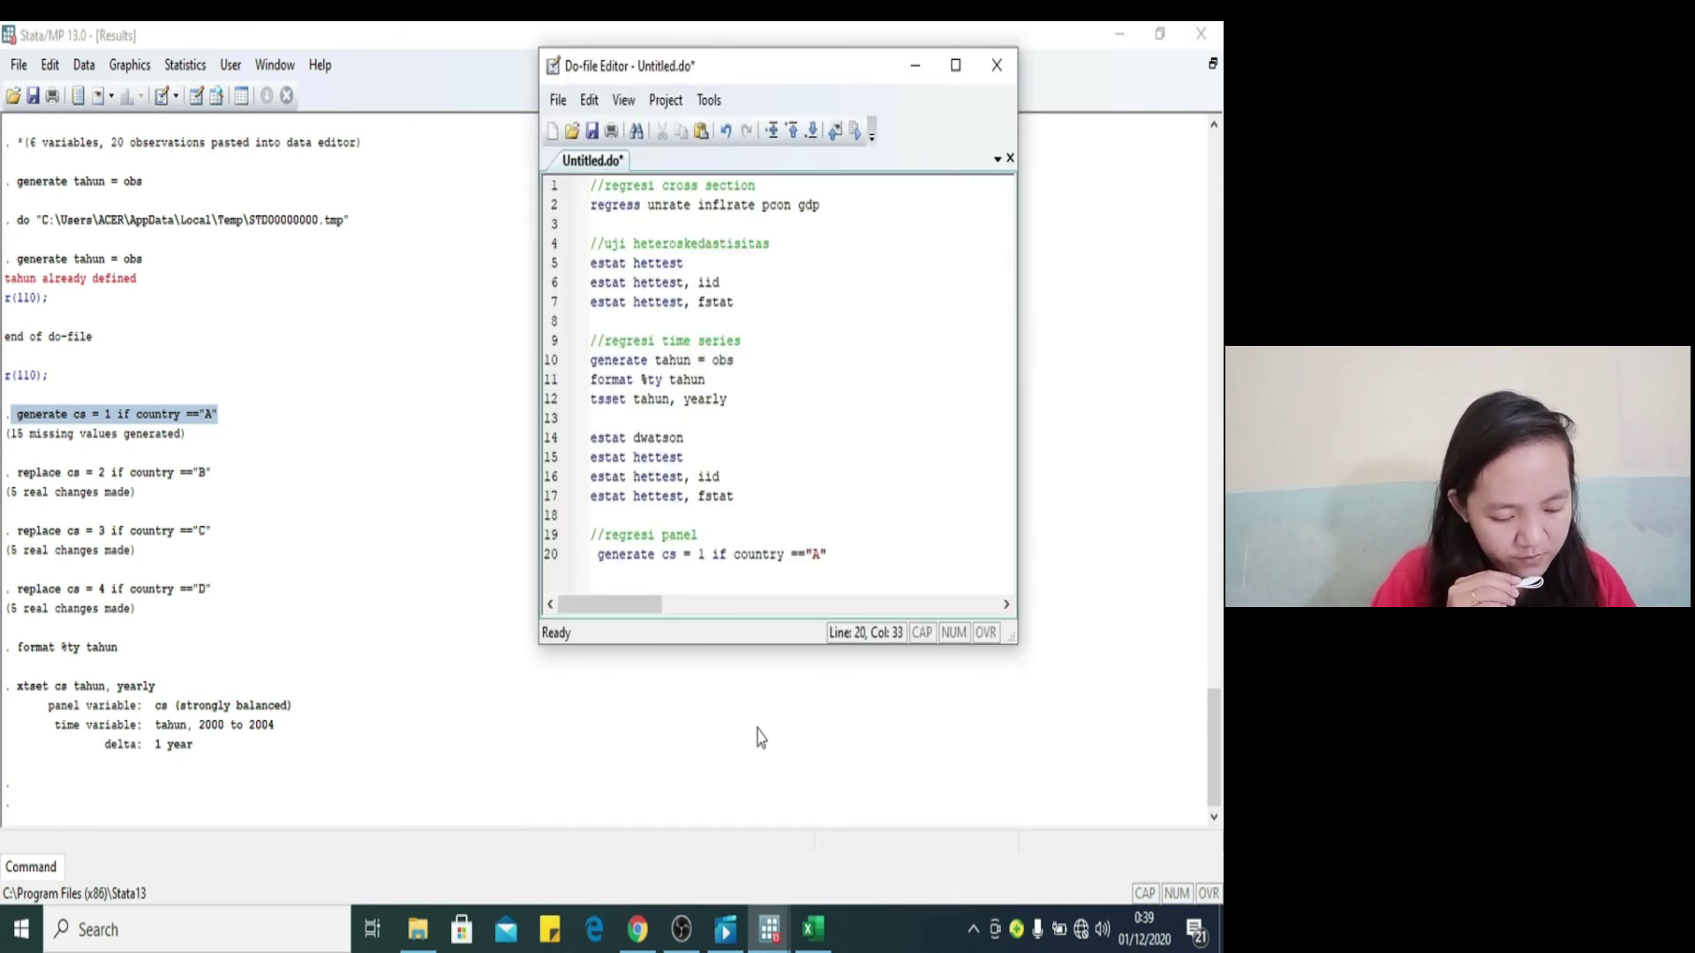
pyautogui.click(598, 556)
pyautogui.press('BackSpace')
pyautogui.click(830, 548)
pyautogui.press('Return')
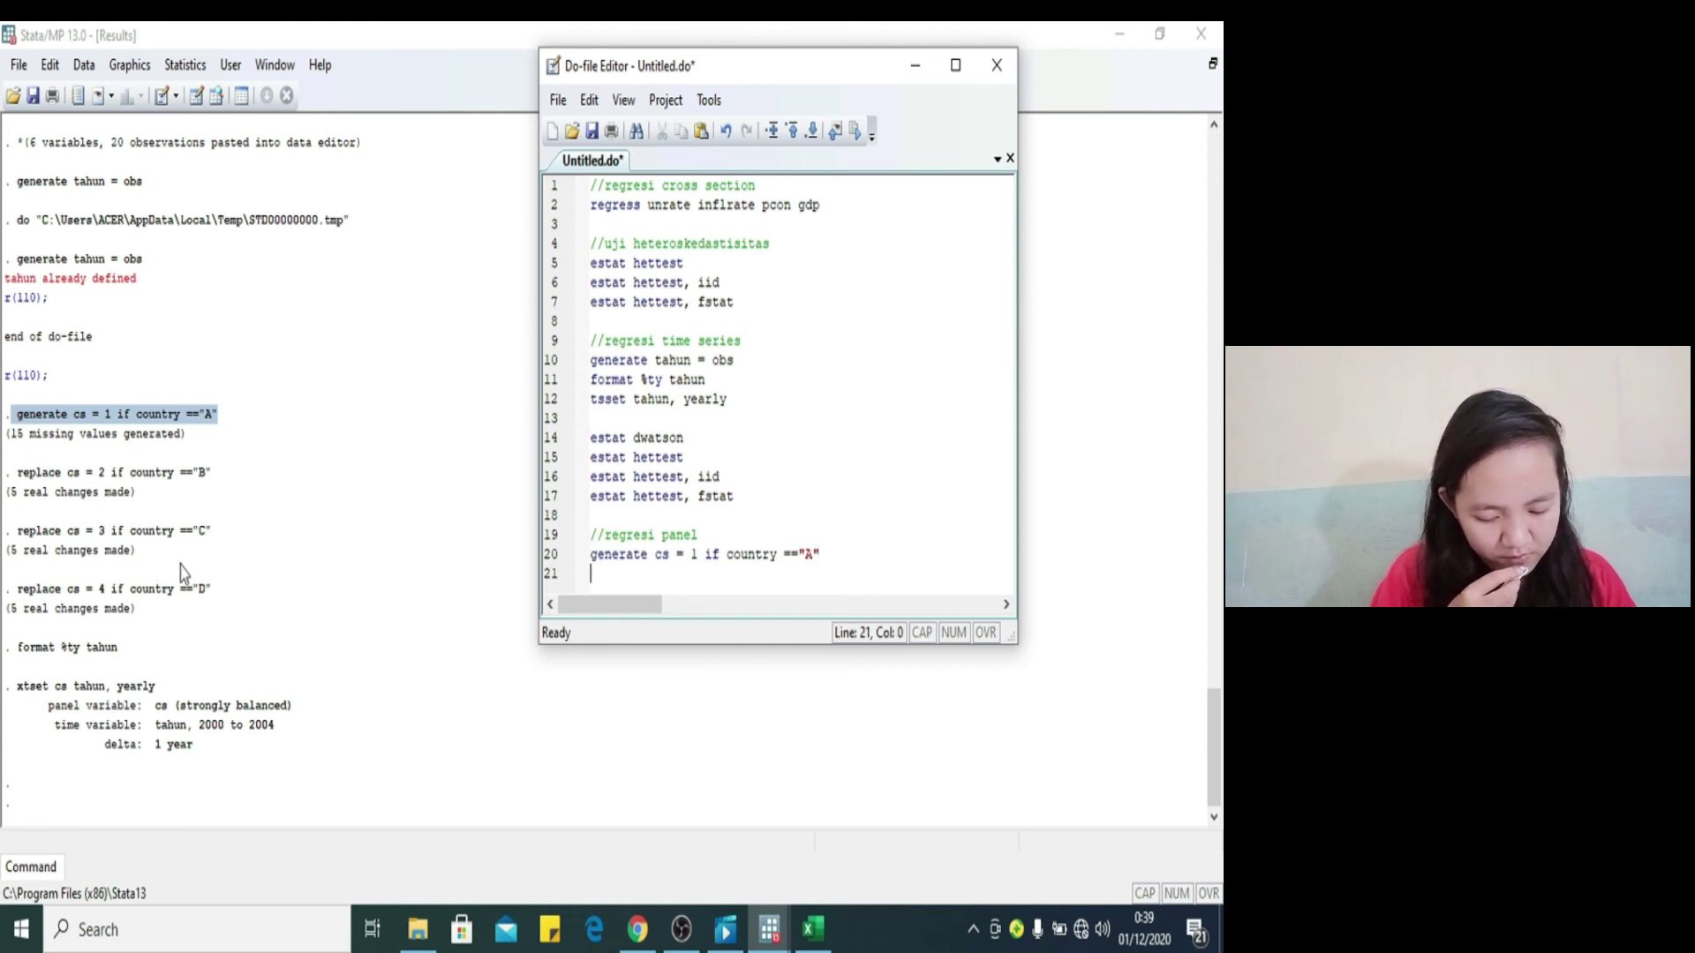
# Step: Copy replace cs = 2 if country =="B" from the results to line 21 of the do-file and start line 22
pyautogui.moveTo(21, 476); pyautogui.dragTo(207, 483)
pyautogui.hotkey('ctrl', 'c')
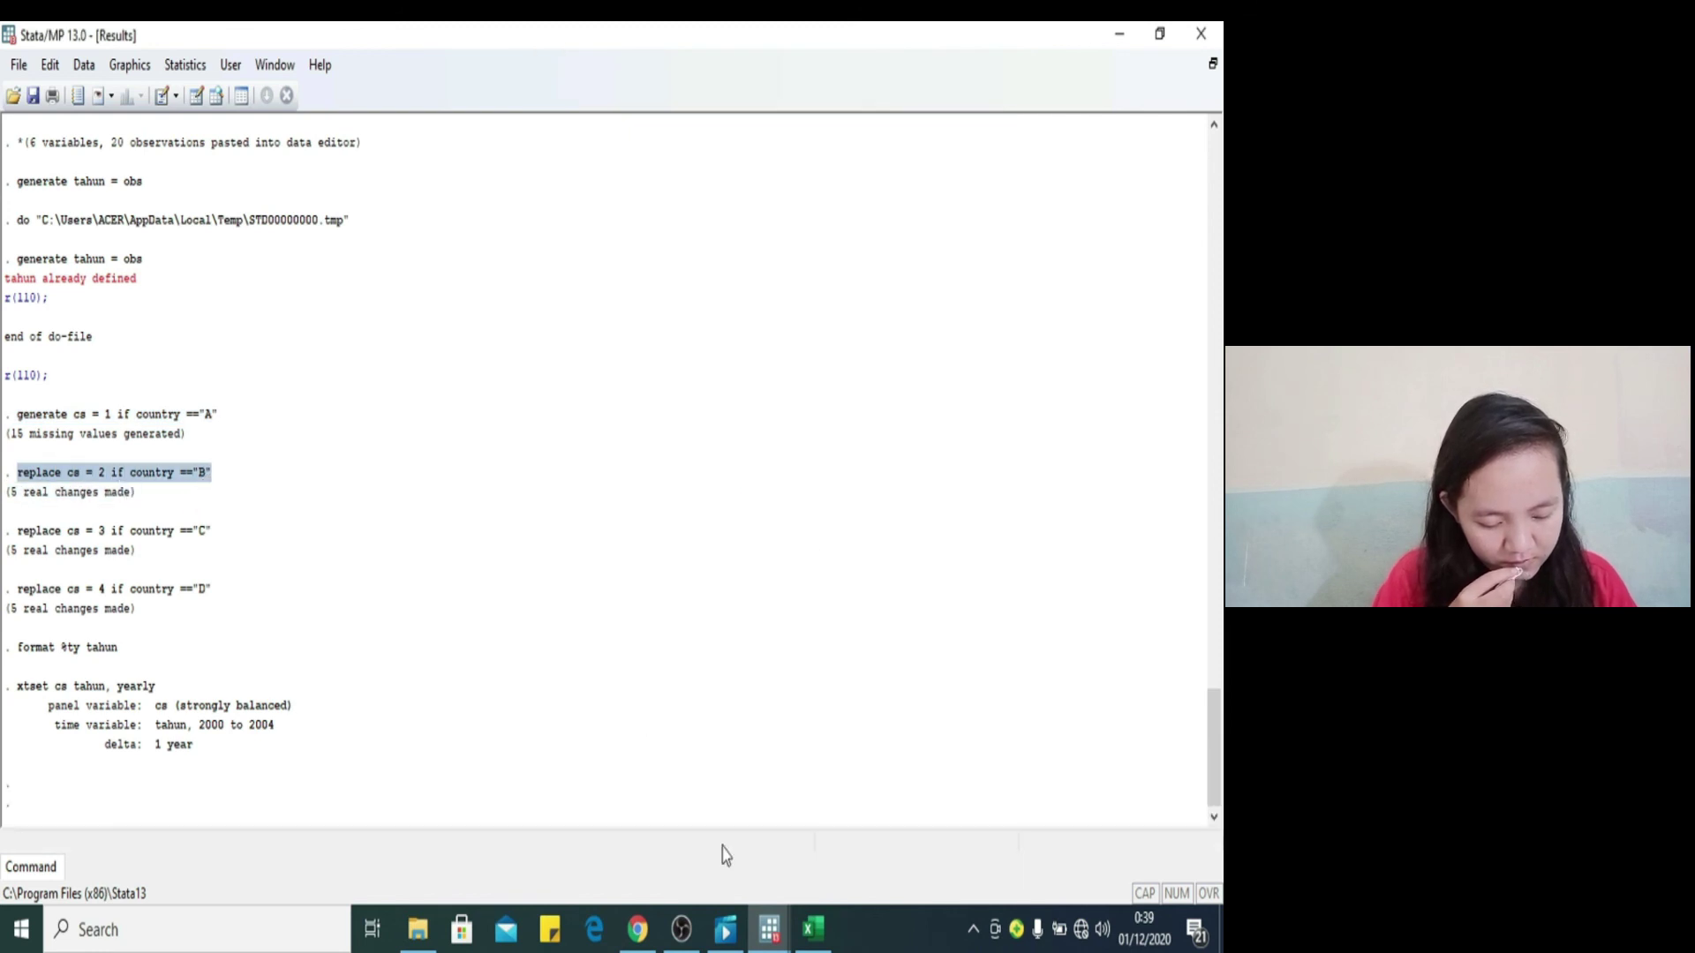
pyautogui.moveTo(783, 943)
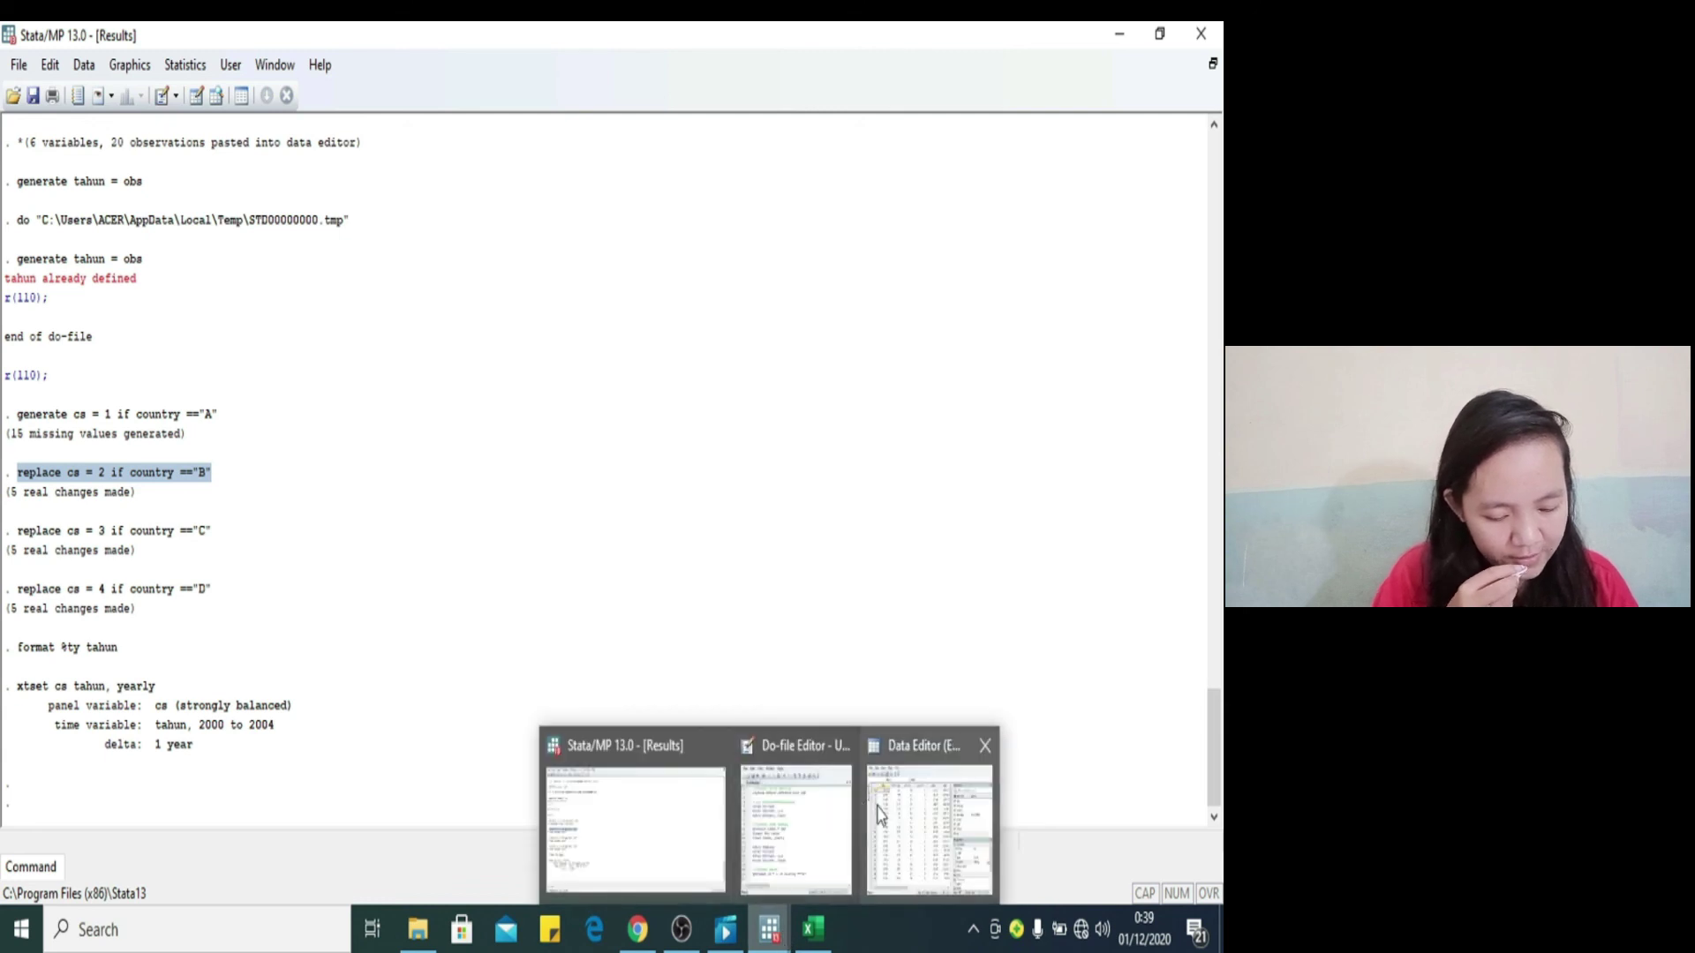
pyautogui.click(801, 825)
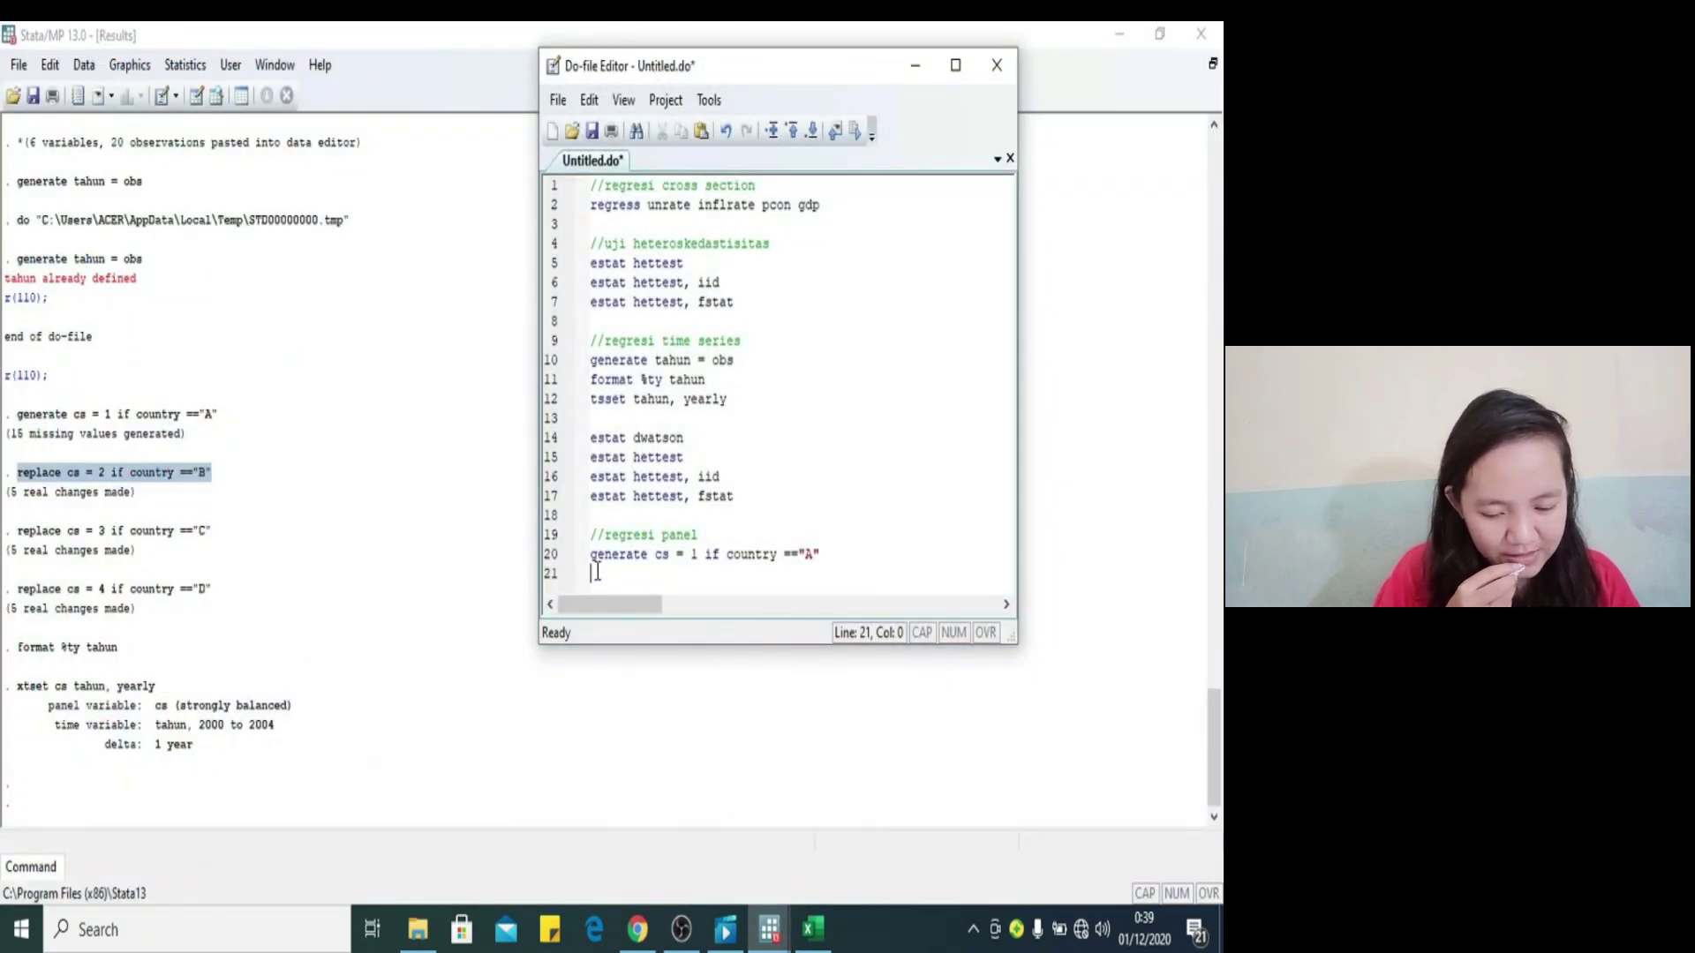
pyautogui.hotkey('ctrl', 'v')
pyautogui.press('Return')
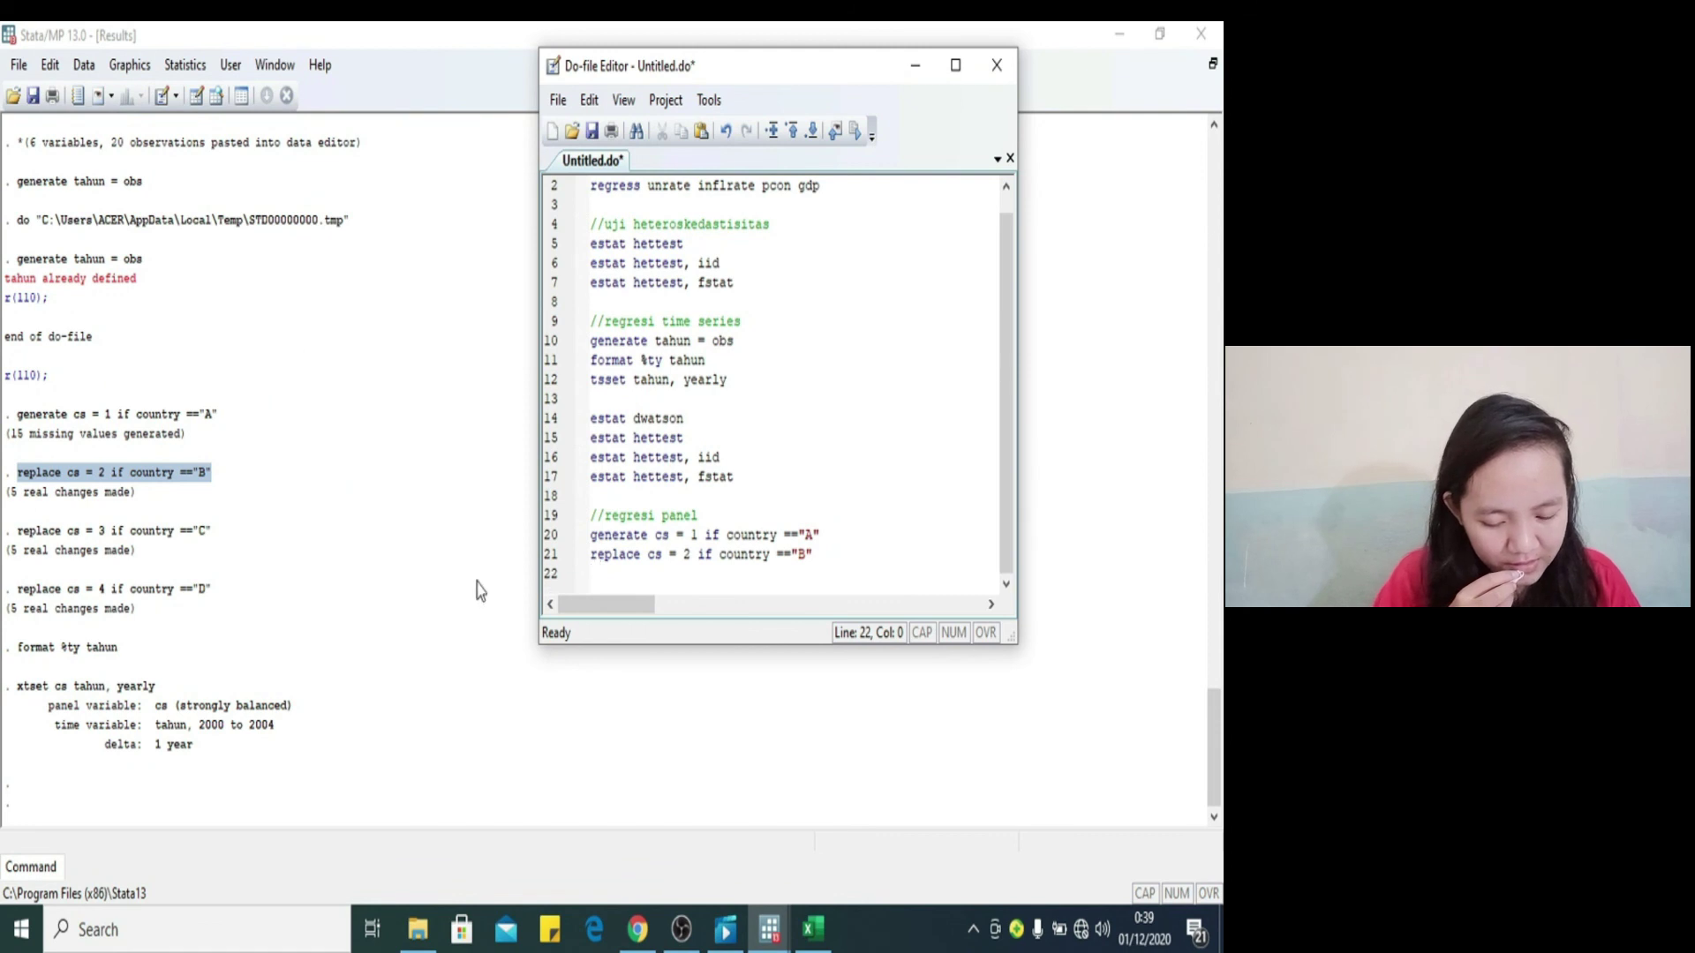
# Step: Copy replace cs = 3 if country =="C" from the results to line 22 of the do-file and start line 23
pyautogui.moveTo(19, 530); pyautogui.dragTo(212, 540)
pyautogui.hotkey('ctrl', 'c')
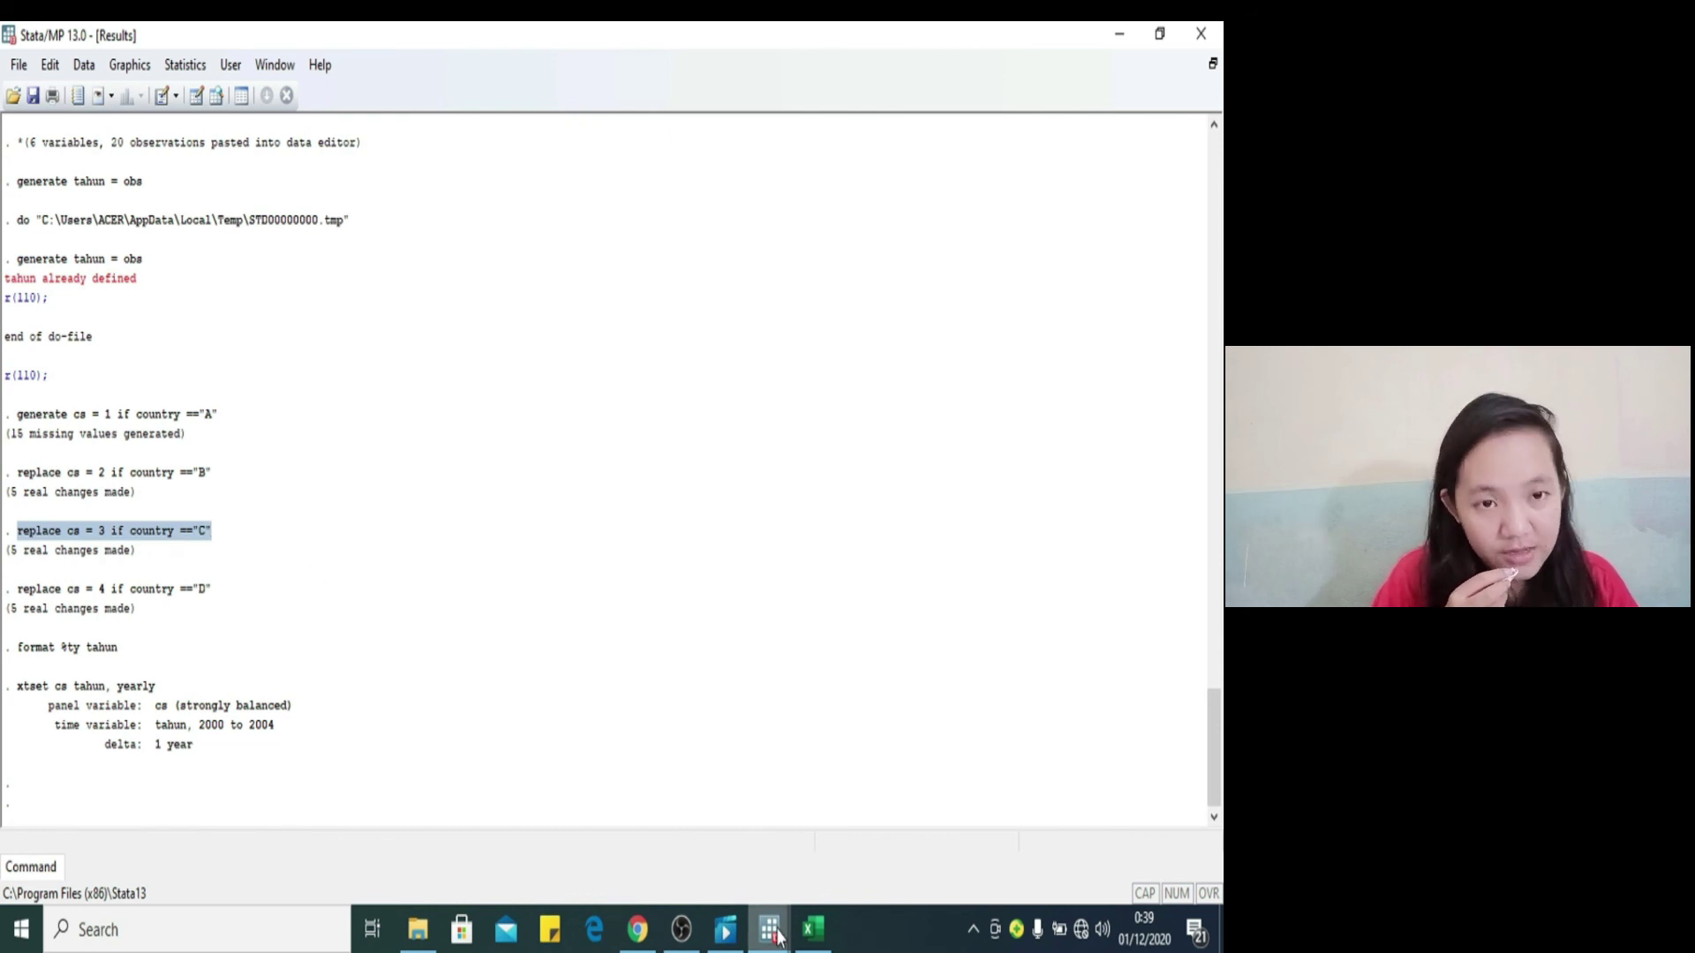
pyautogui.moveTo(777, 936)
pyautogui.click(834, 823)
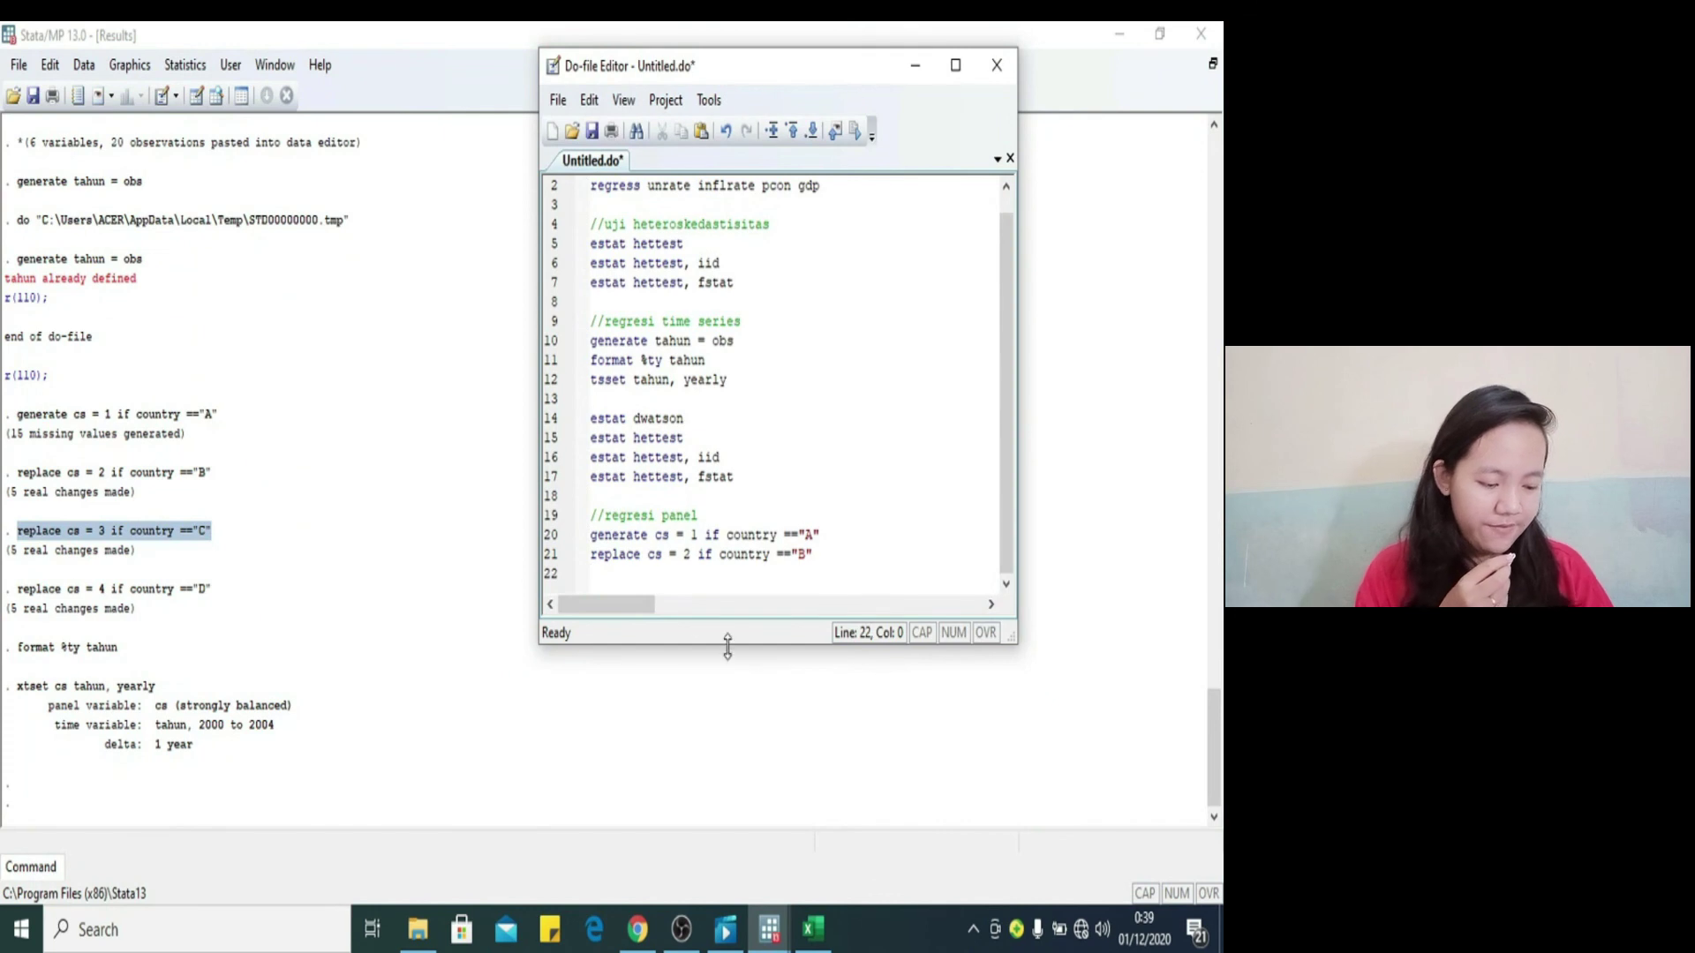
pyautogui.hotkey('ctrl', 'v')
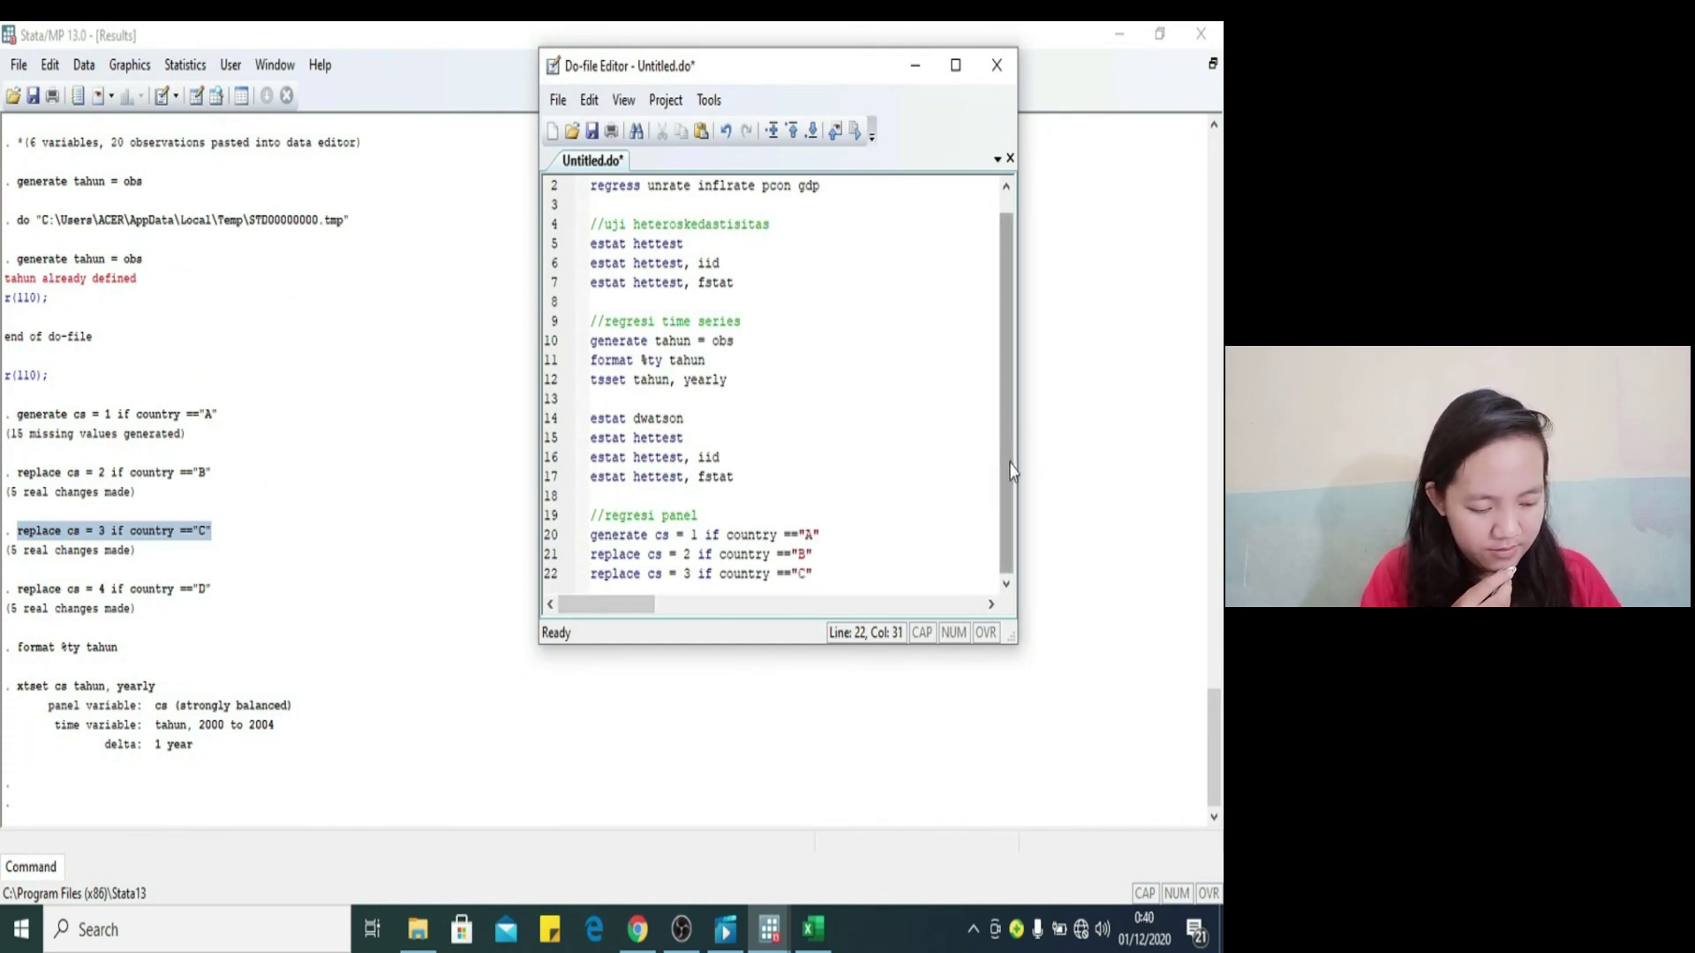
pyautogui.press('Return')
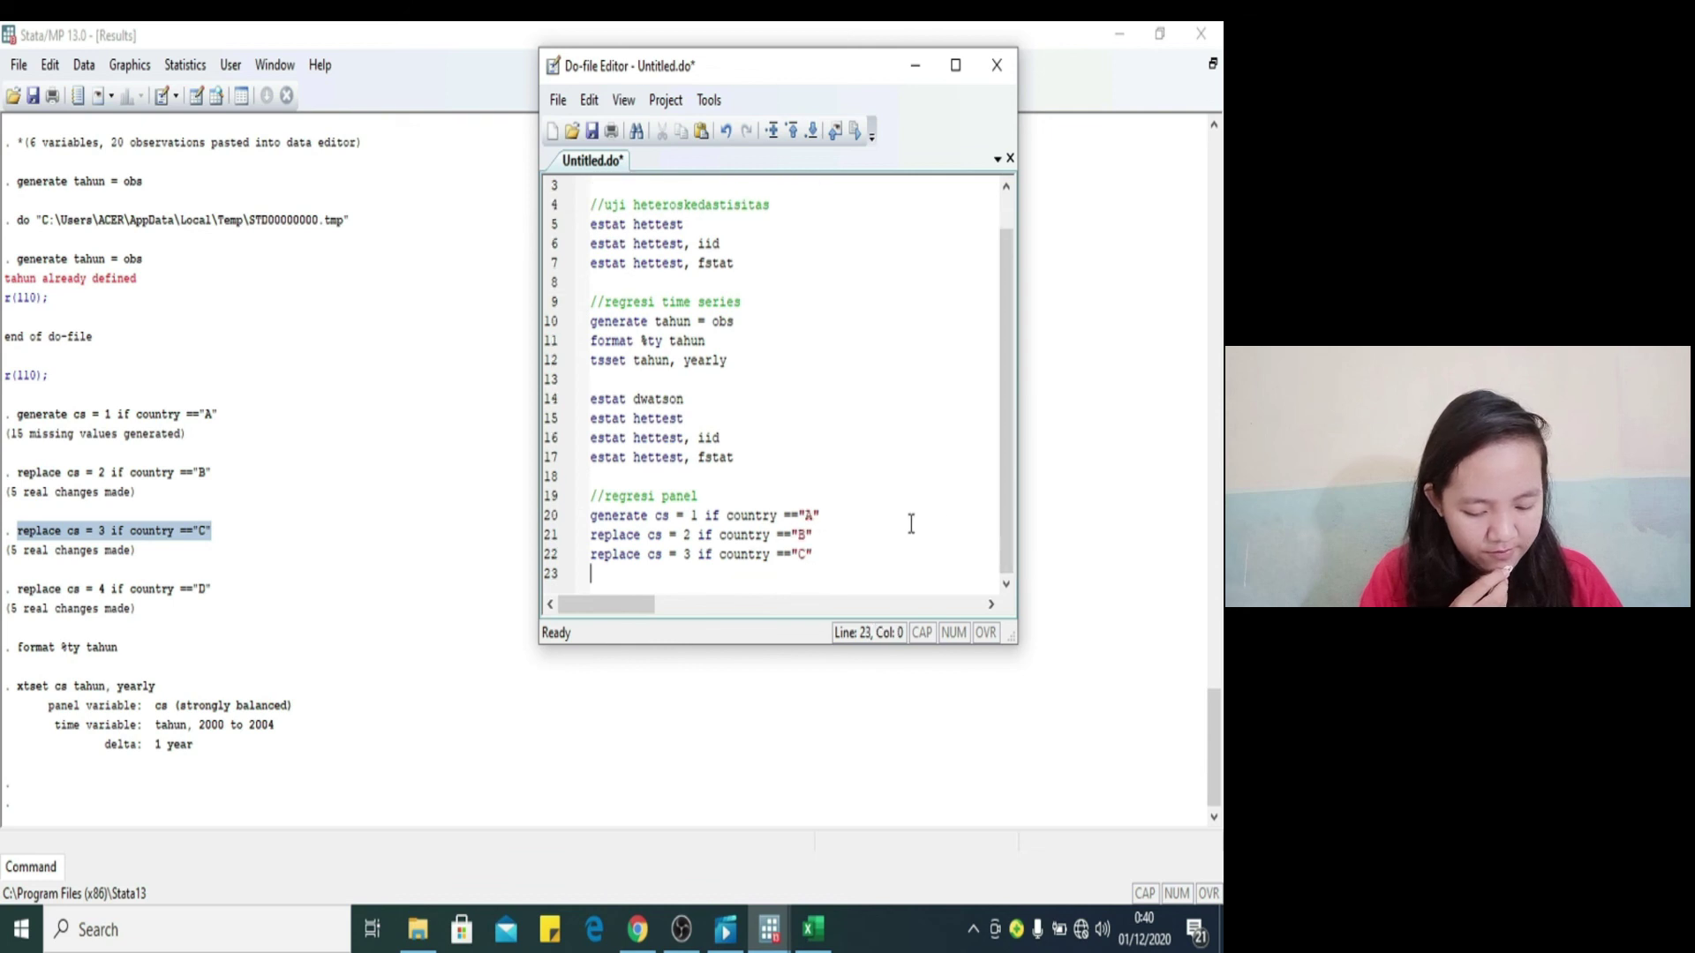
# Step: Copy replace cs = 4 if country =="D" from the results to line 23 of the do-file
pyautogui.moveTo(18, 589); pyautogui.dragTo(217, 594)
pyautogui.hotkey('ctrl', 'c')
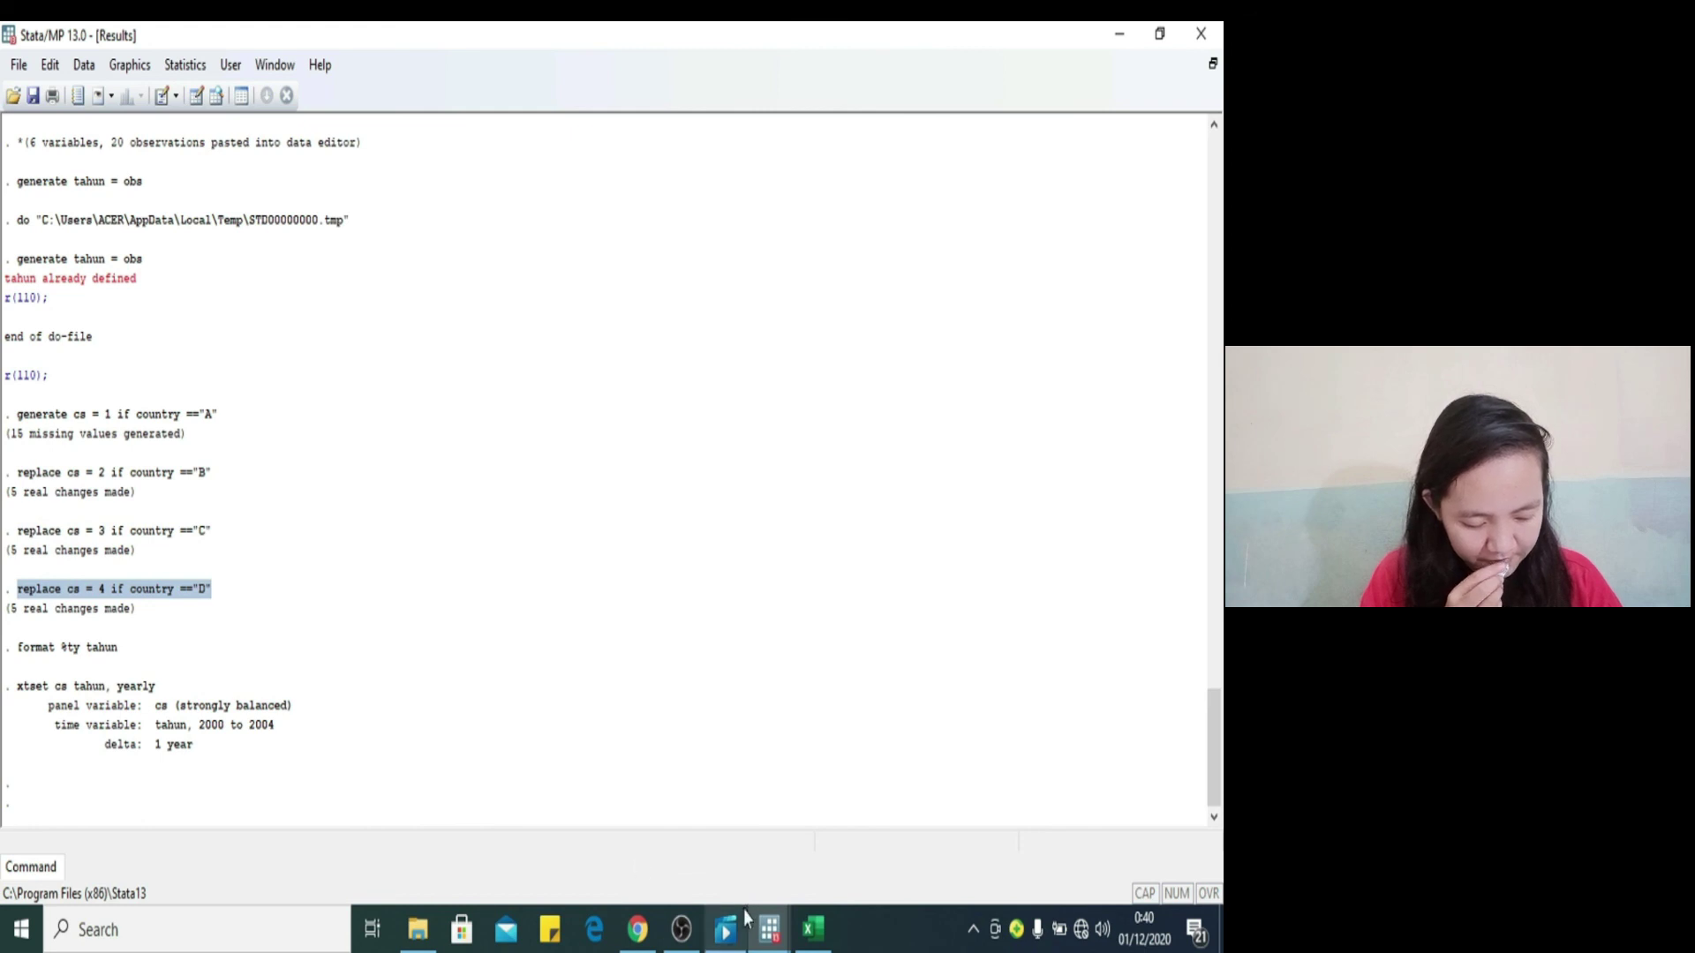
pyautogui.moveTo(770, 928)
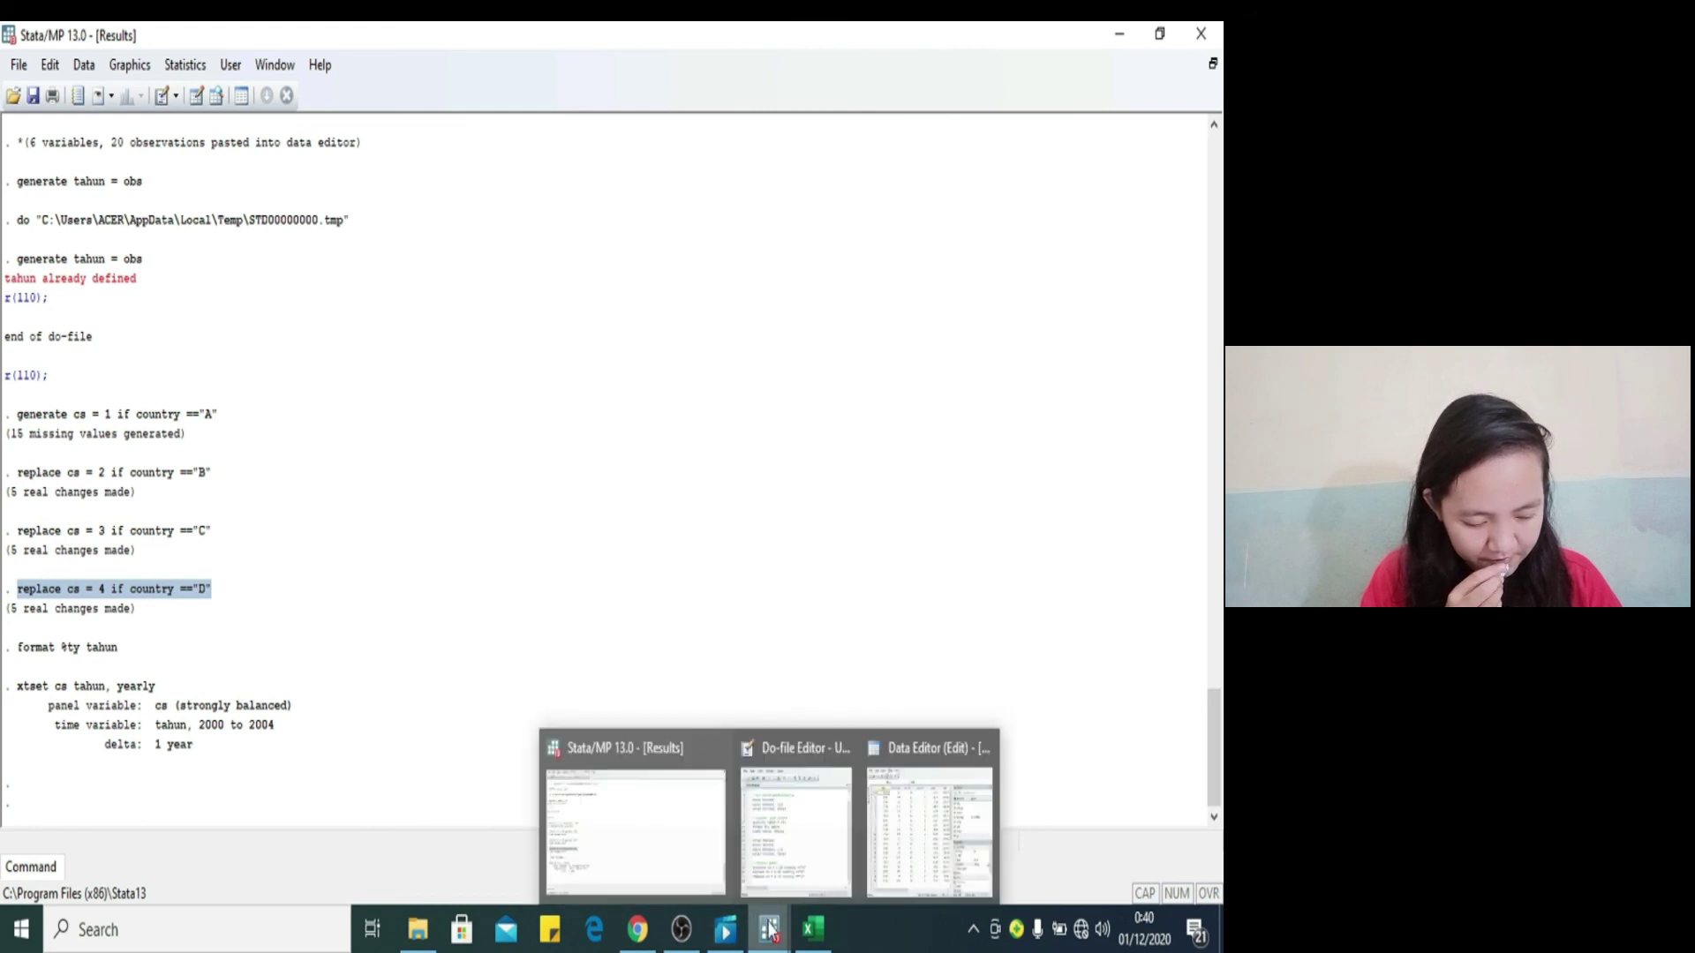
pyautogui.click(794, 847)
pyautogui.hotkey('ctrl', 'v')
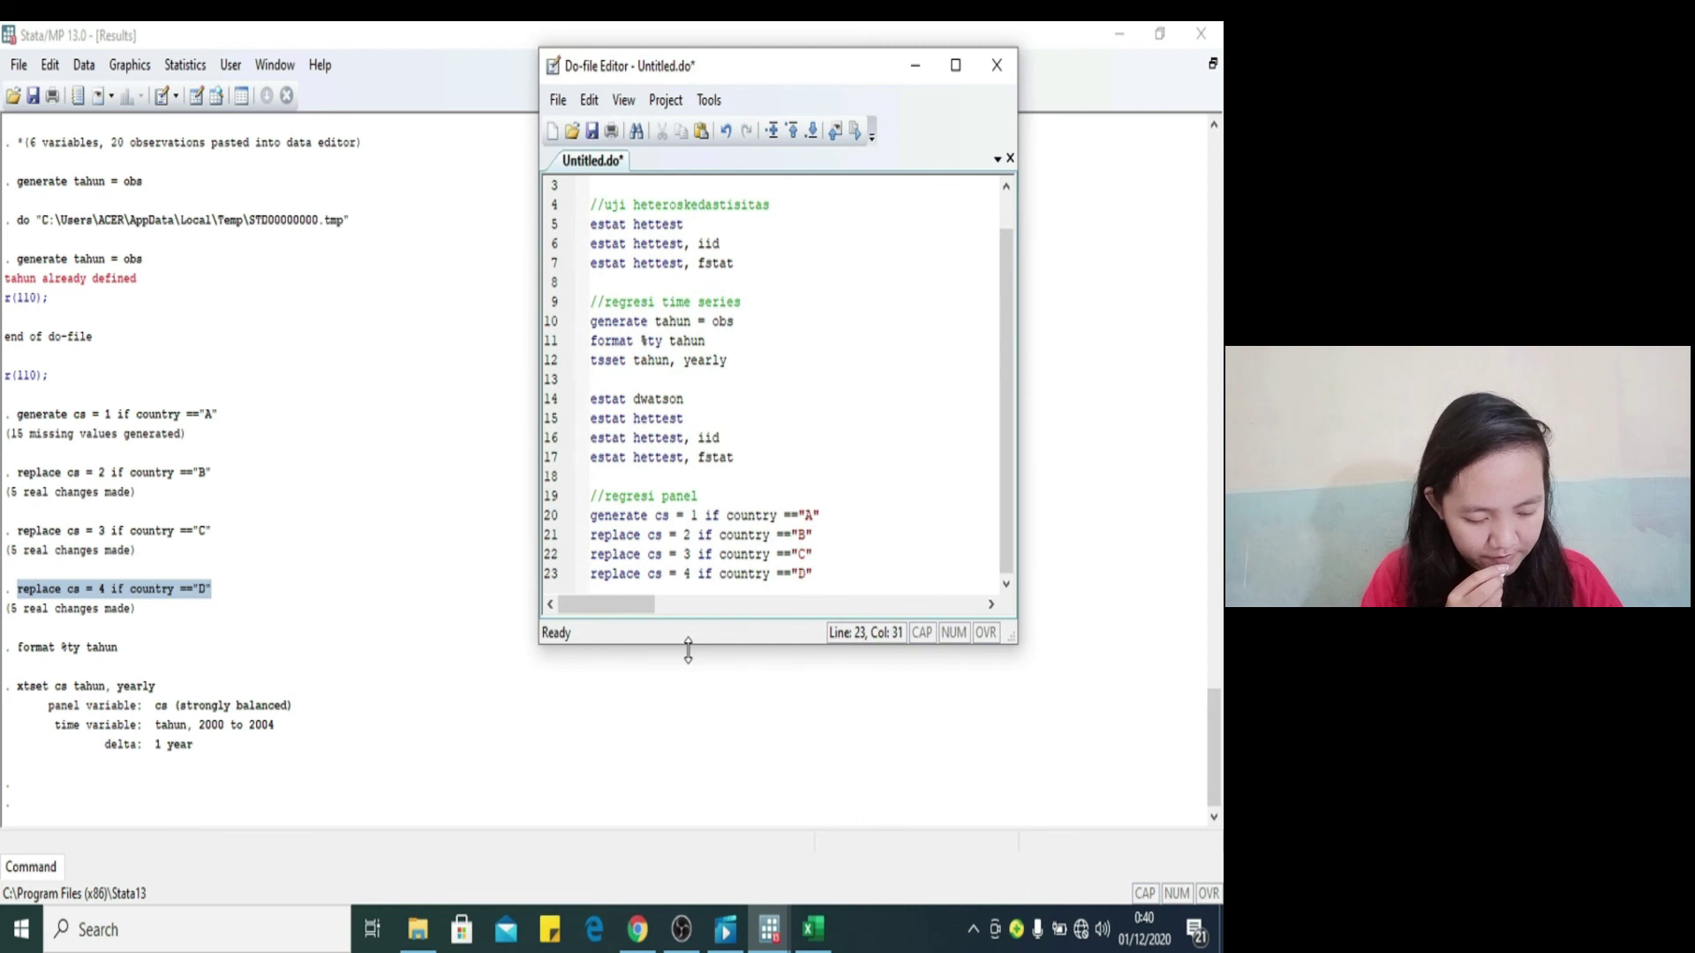
# Step: Add format %ty tahun from the results as line 24 of the do-file and start line 25
pyautogui.click(22, 658)
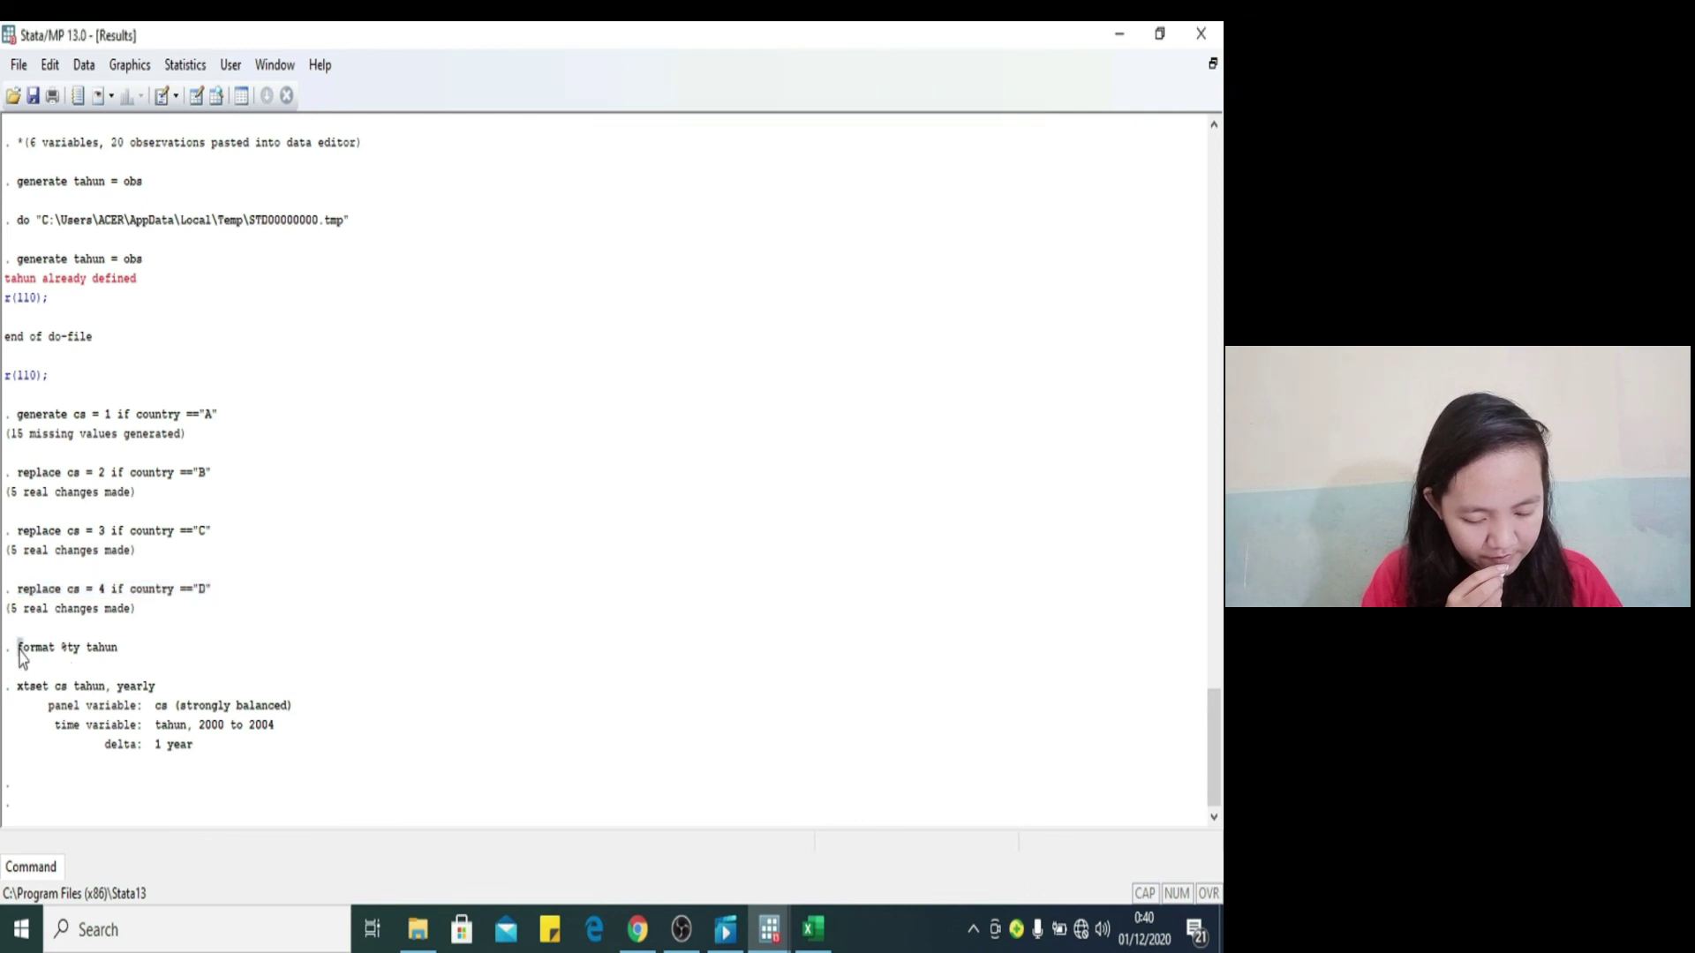
pyautogui.moveTo(21, 653); pyautogui.dragTo(93, 655)
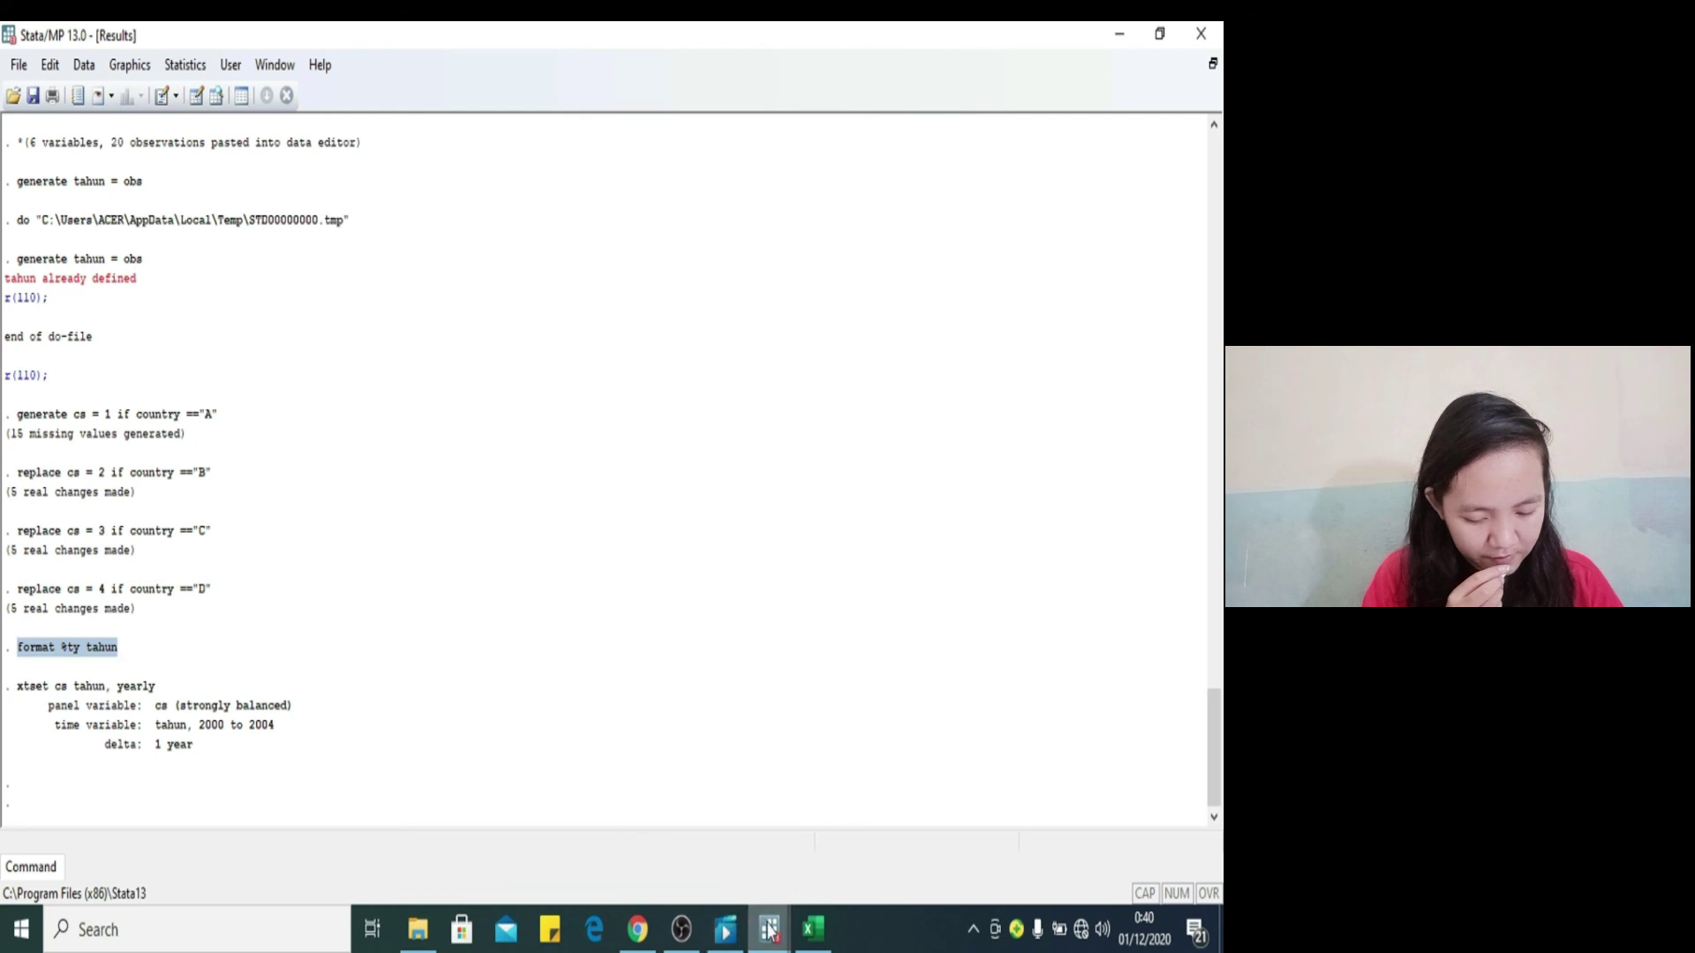
pyautogui.moveTo(770, 933)
pyautogui.click(790, 794)
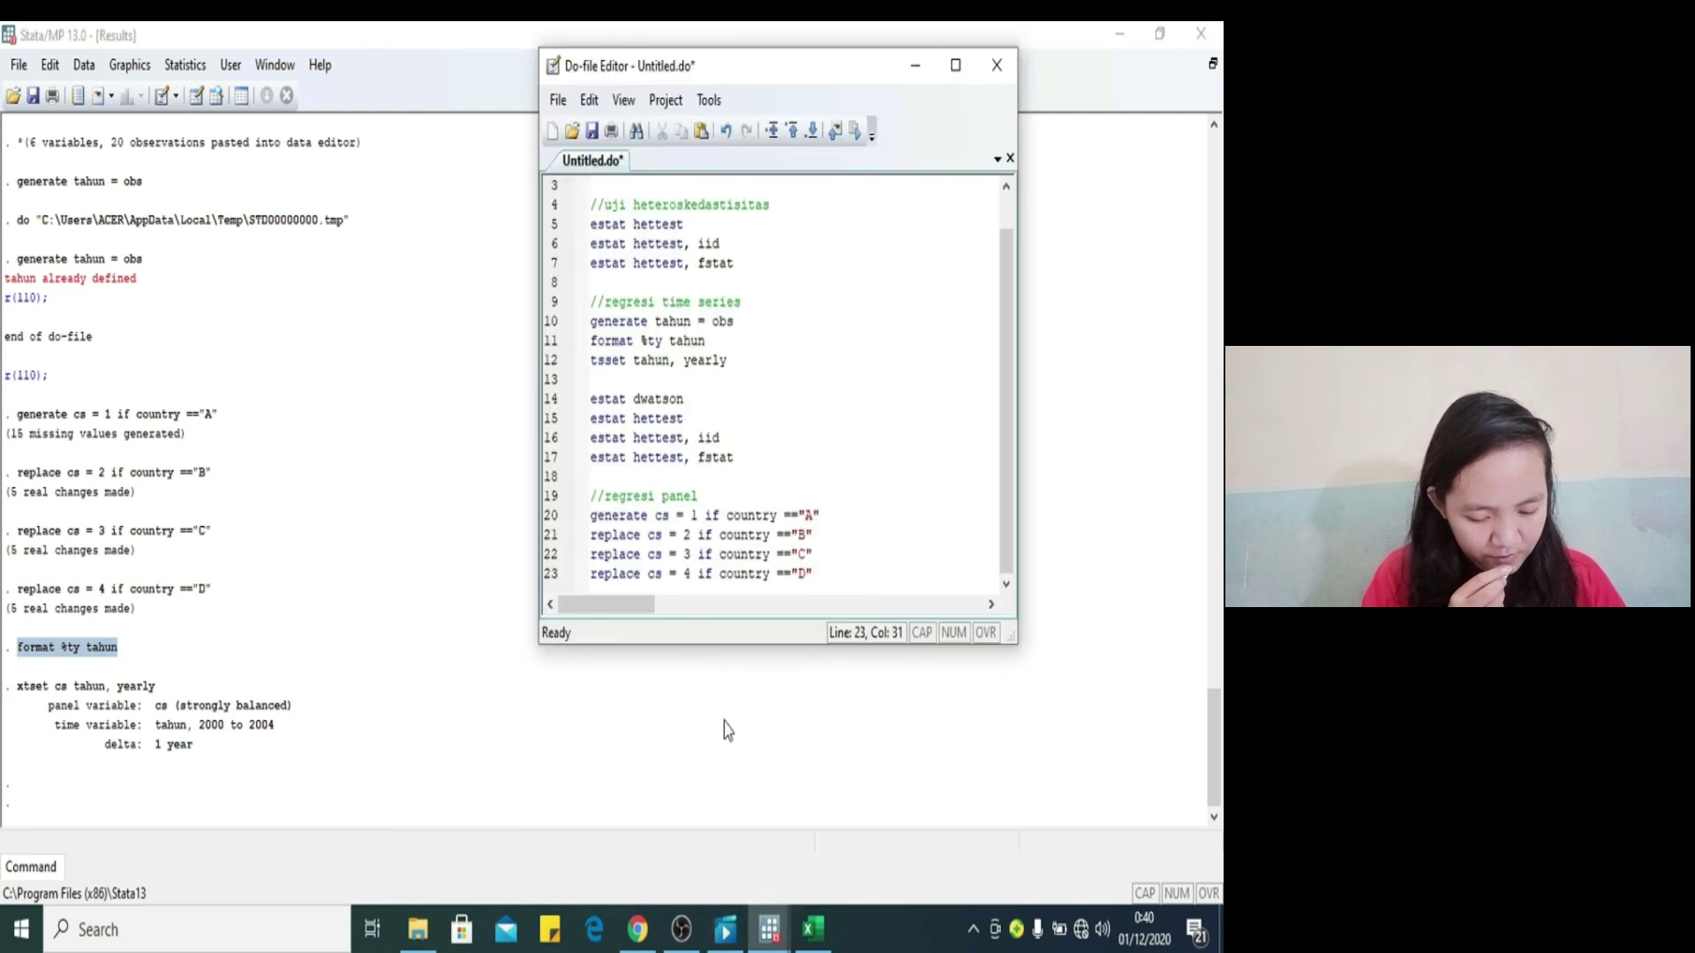
pyautogui.press('Return')
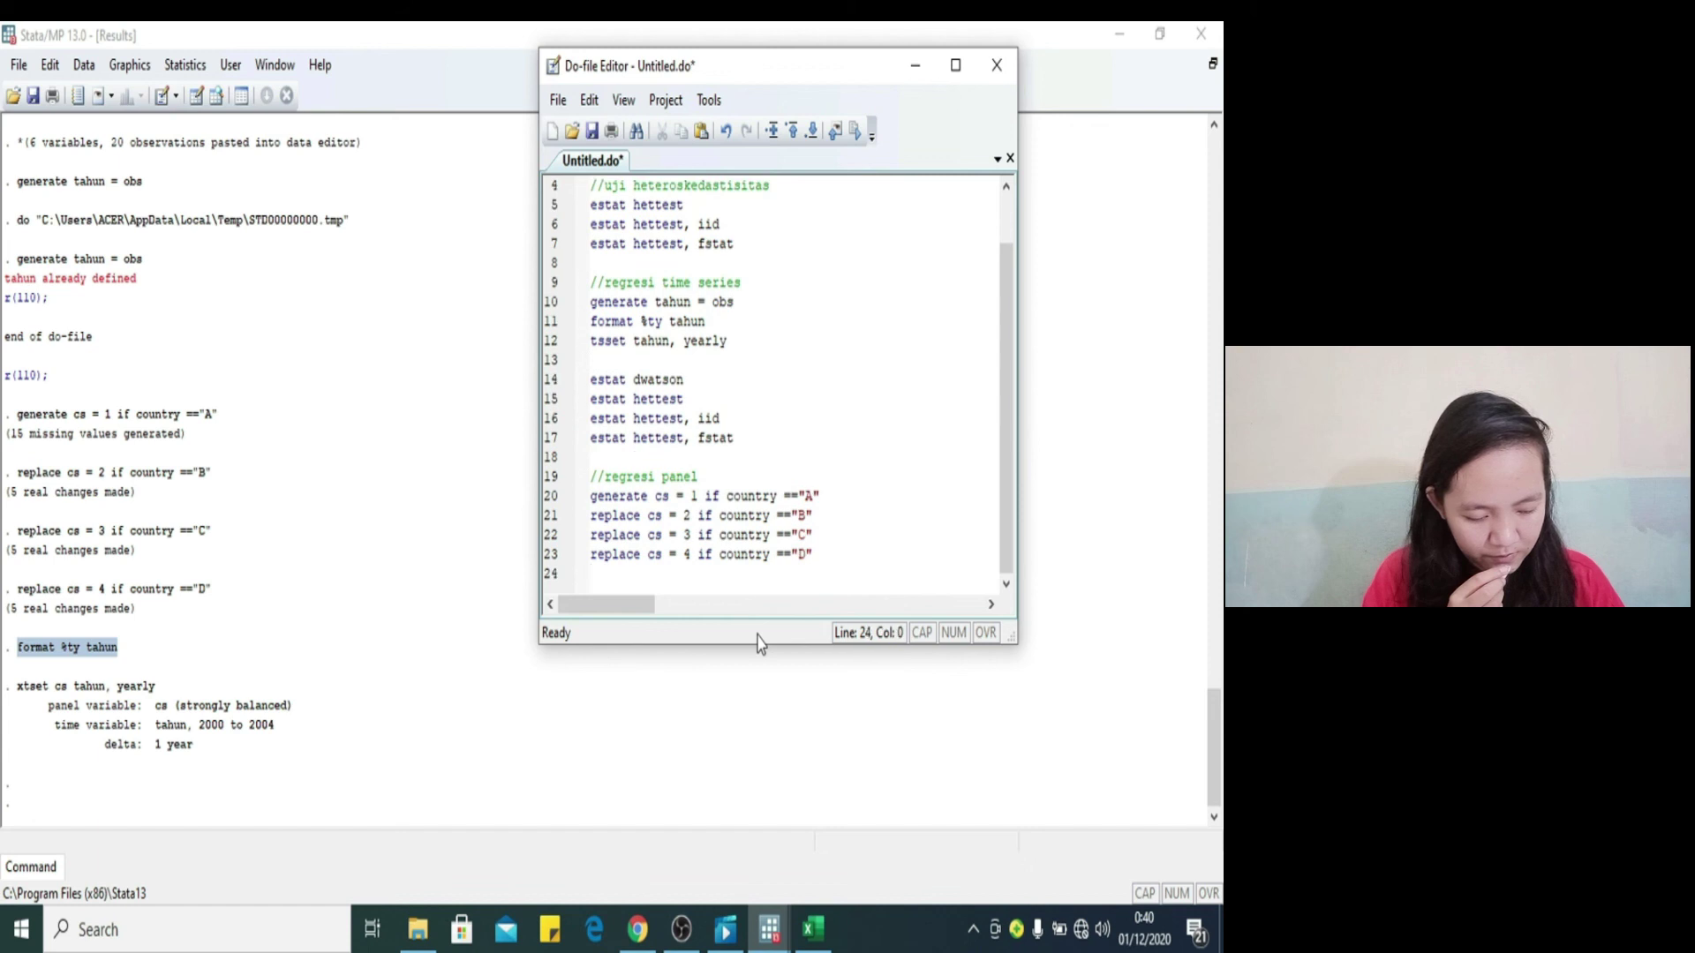
pyautogui.write('format %ty tahun')
pyautogui.press('Return')
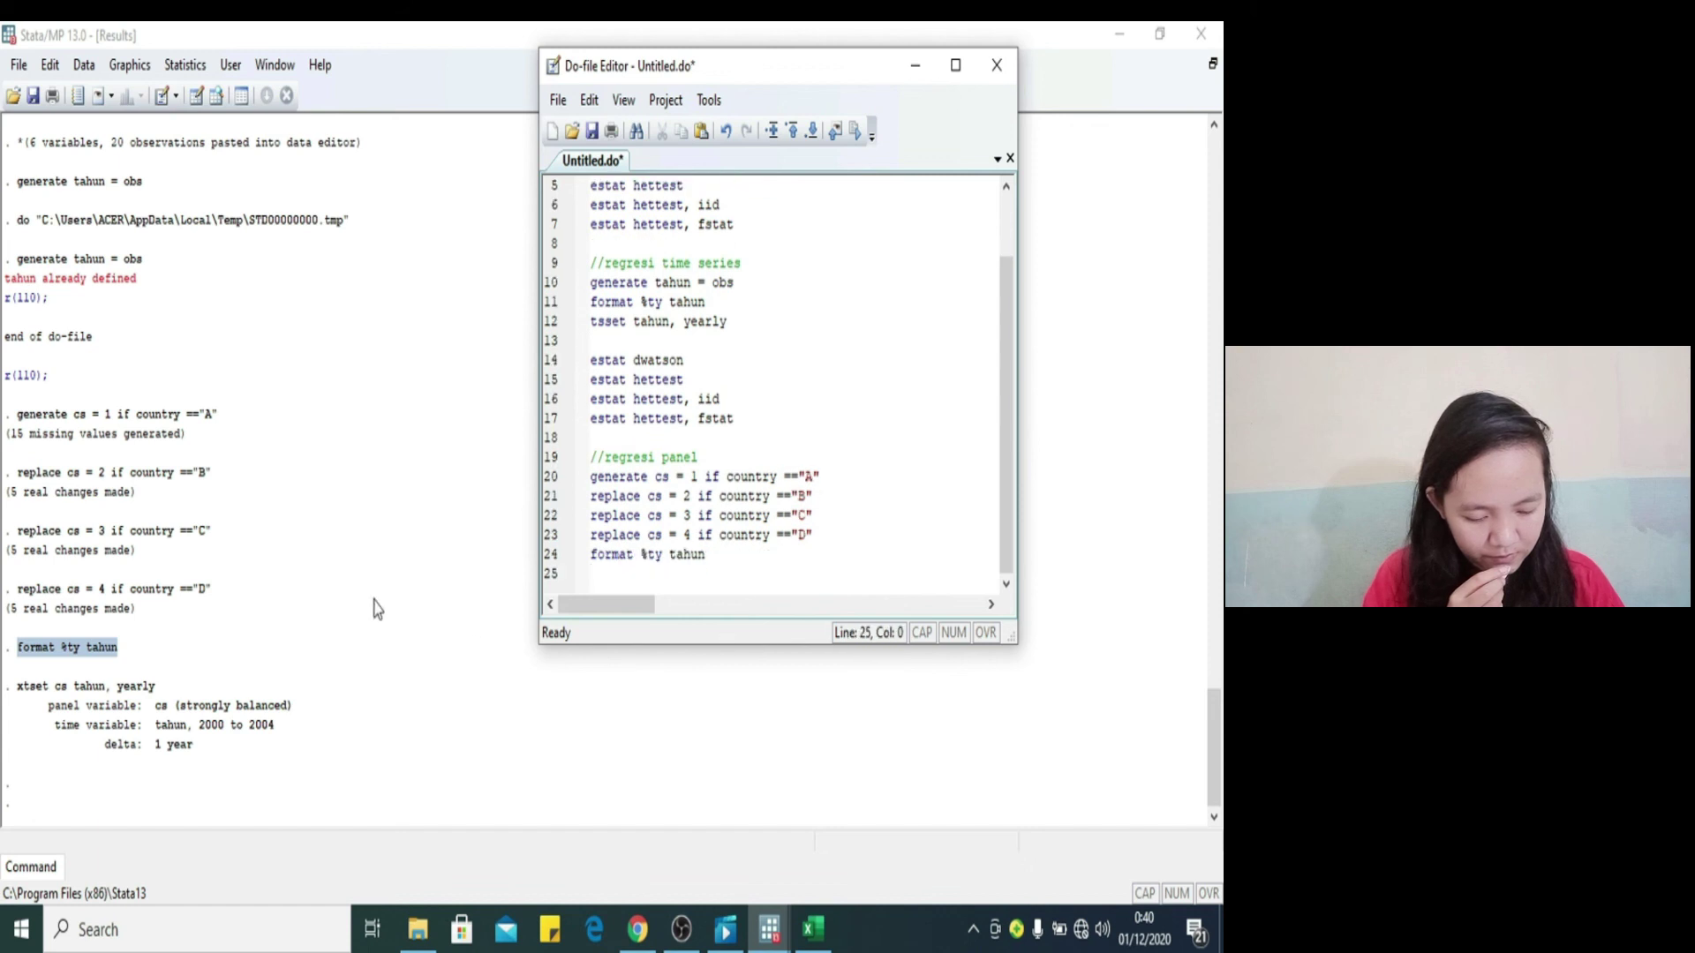
# Step: Copy xtset cs tahun, yearly from the results to line 25 of the do-file and remove its leading space
pyautogui.click(10, 690)
pyautogui.moveTo(11, 689); pyautogui.dragTo(152, 696)
pyautogui.hotkey('ctrl', 'c')
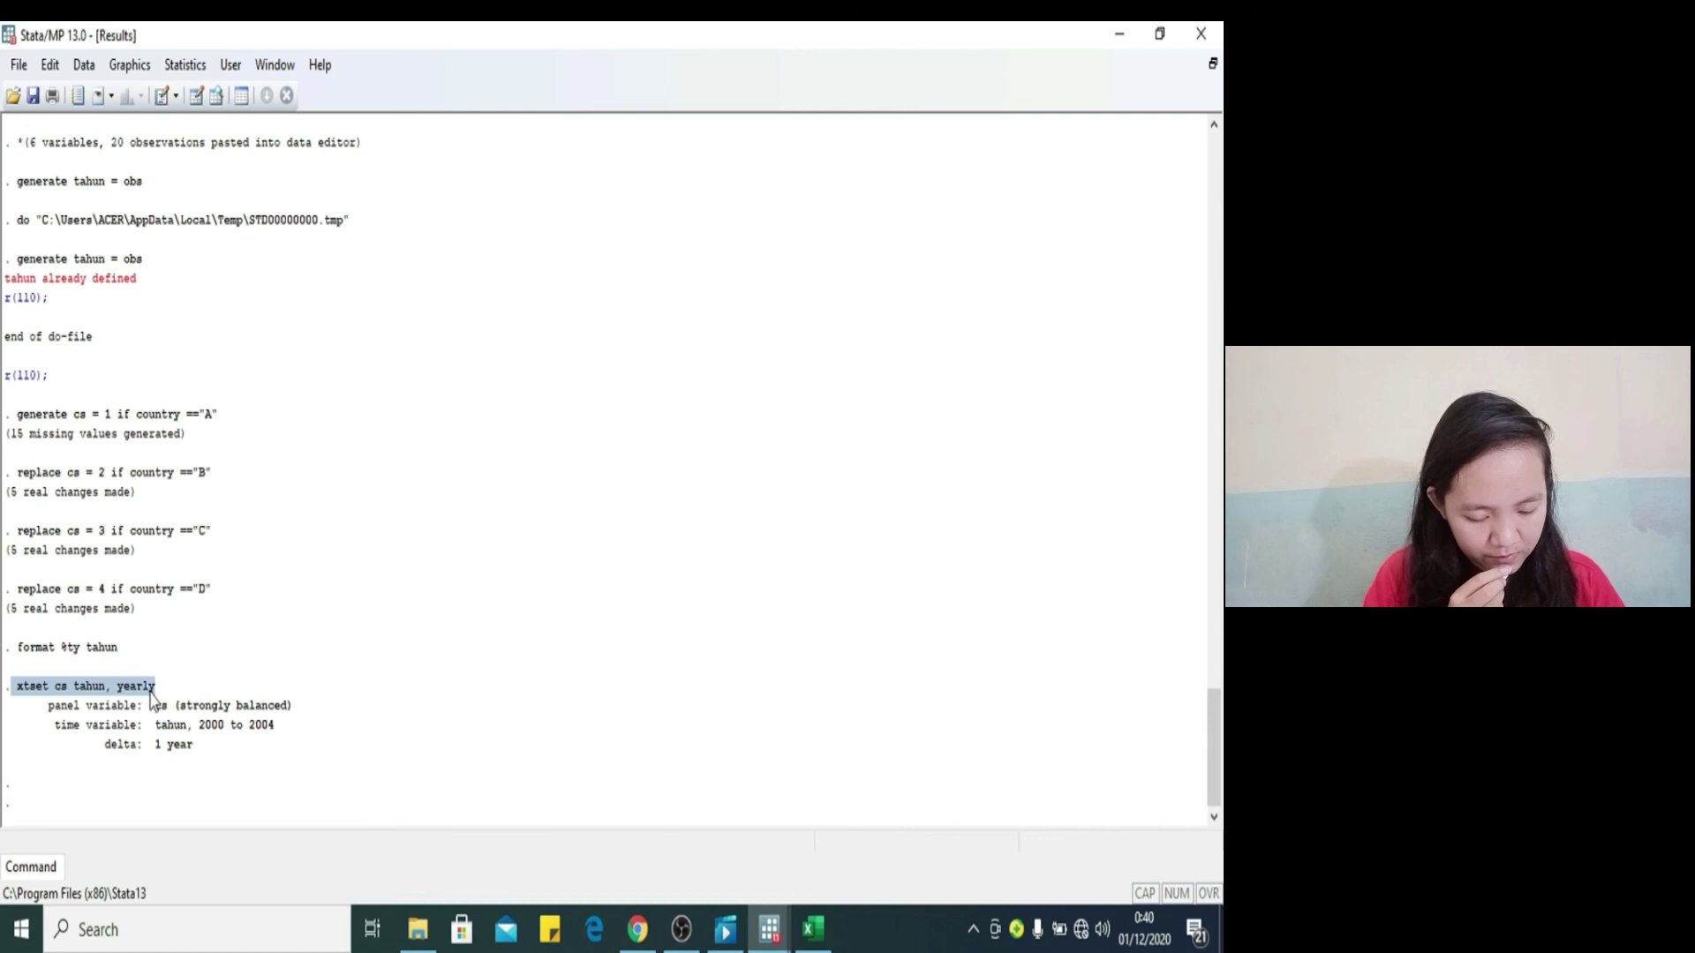
pyautogui.moveTo(768, 929)
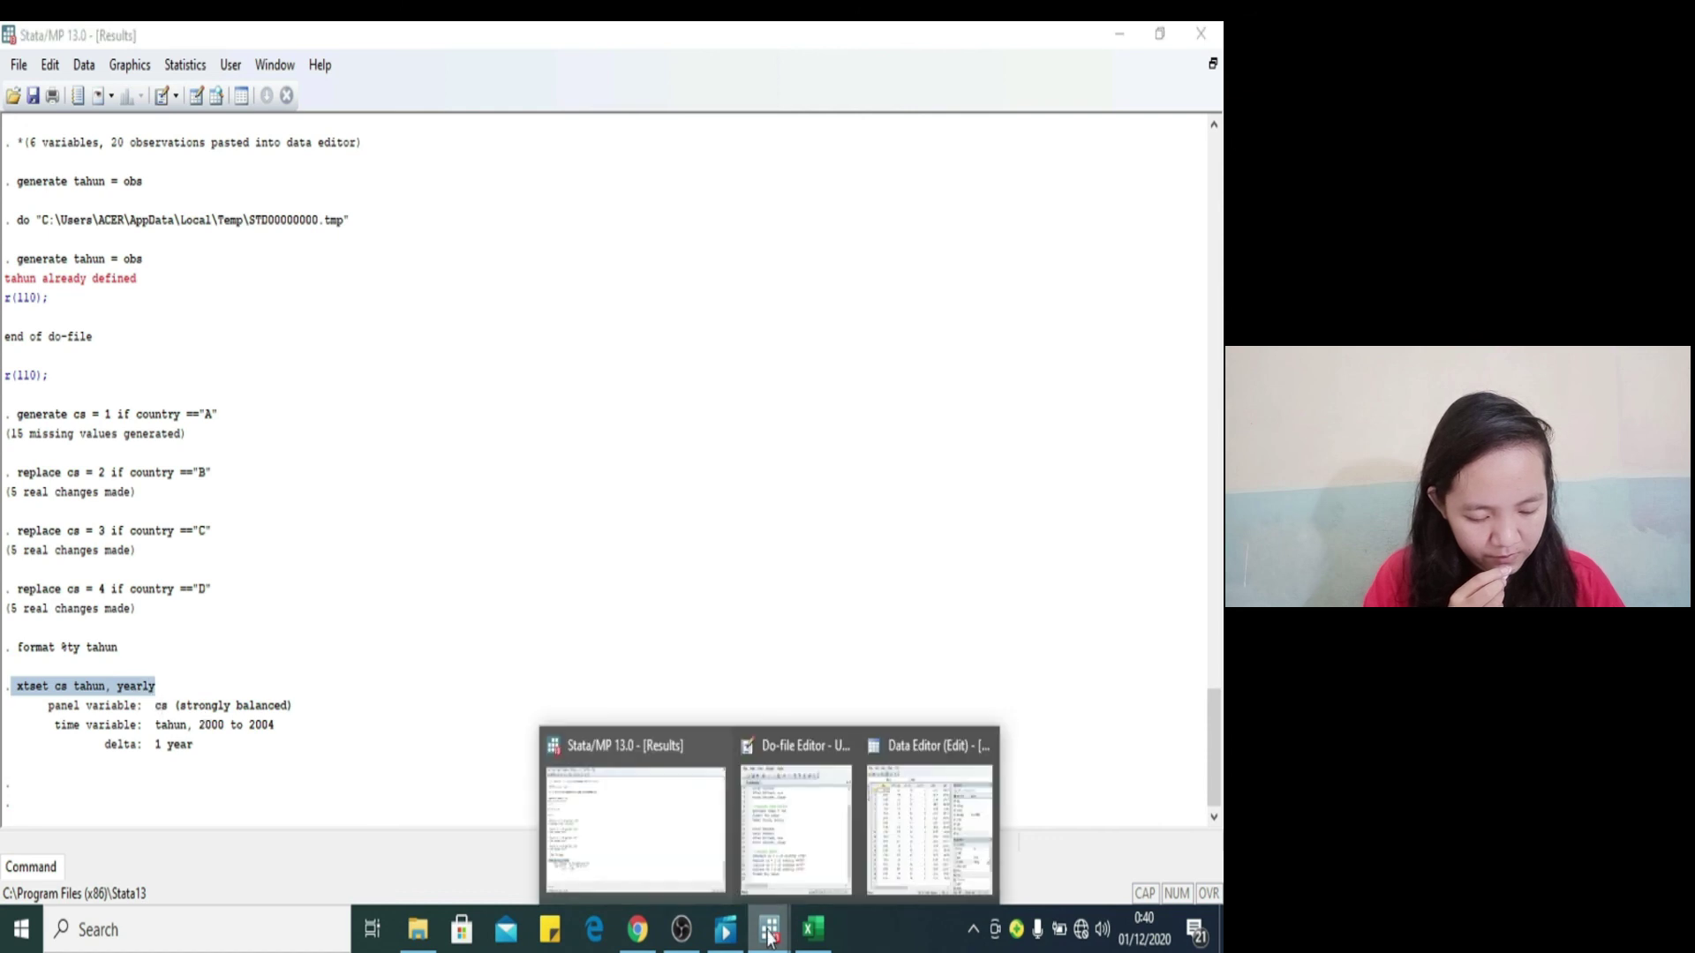
pyautogui.click(790, 861)
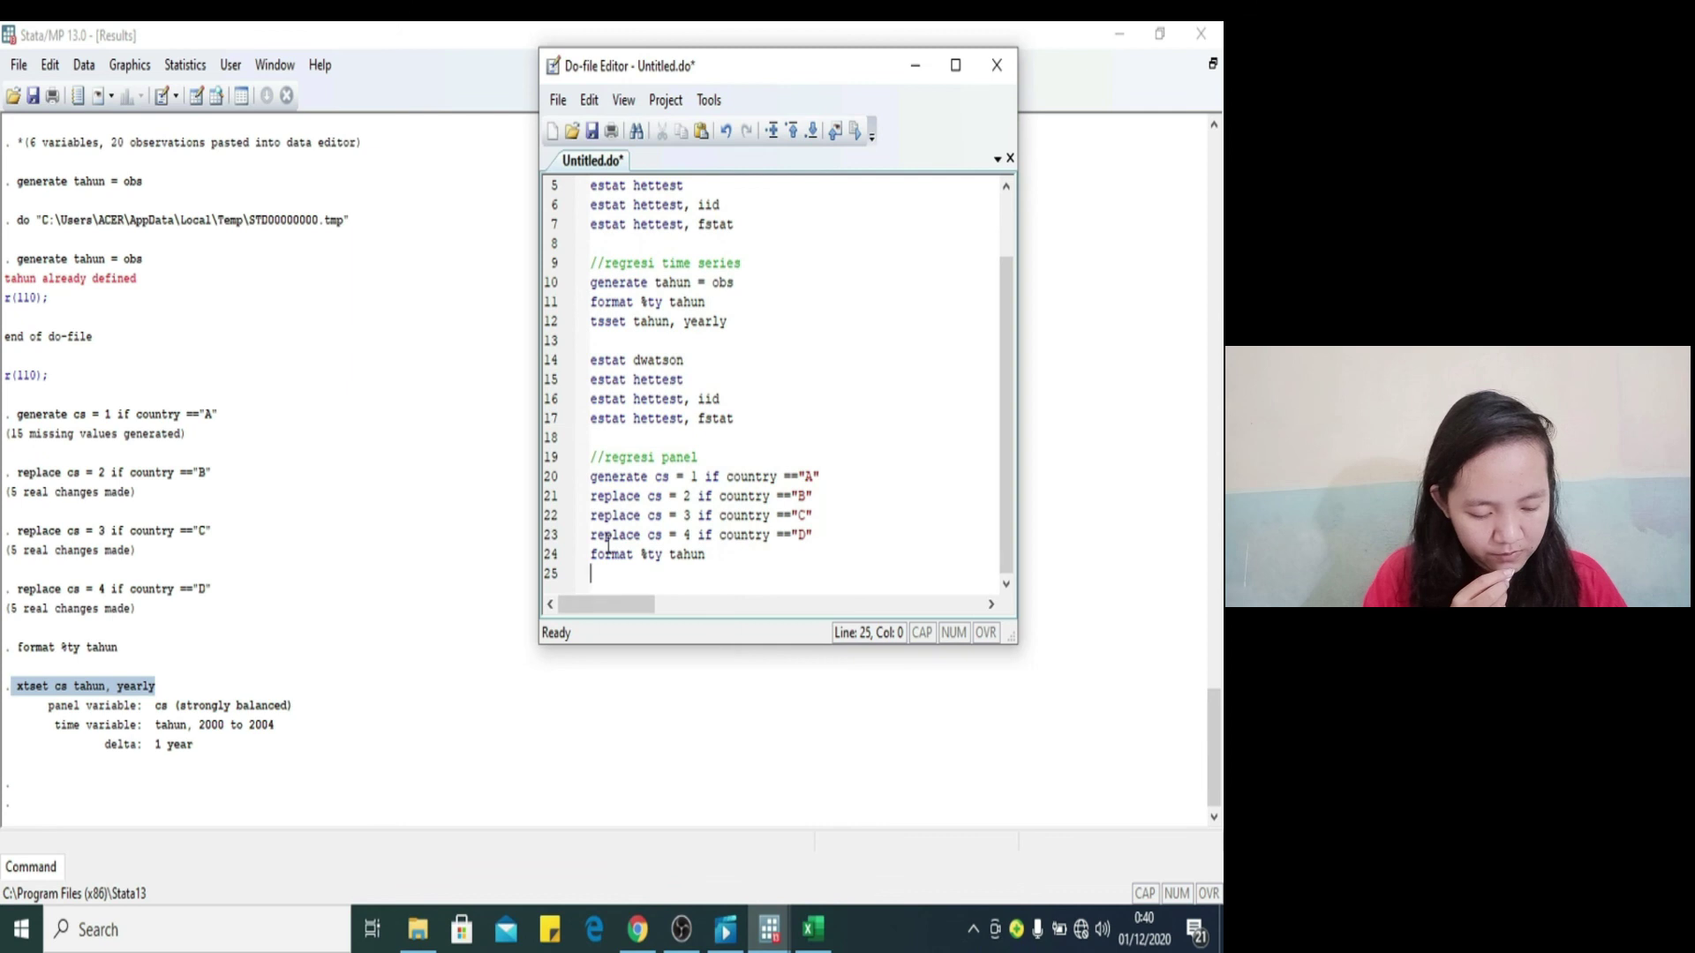
pyautogui.hotkey('ctrl', 'v')
pyautogui.click(601, 580)
pyautogui.press('Delete')
pyautogui.click(782, 577)
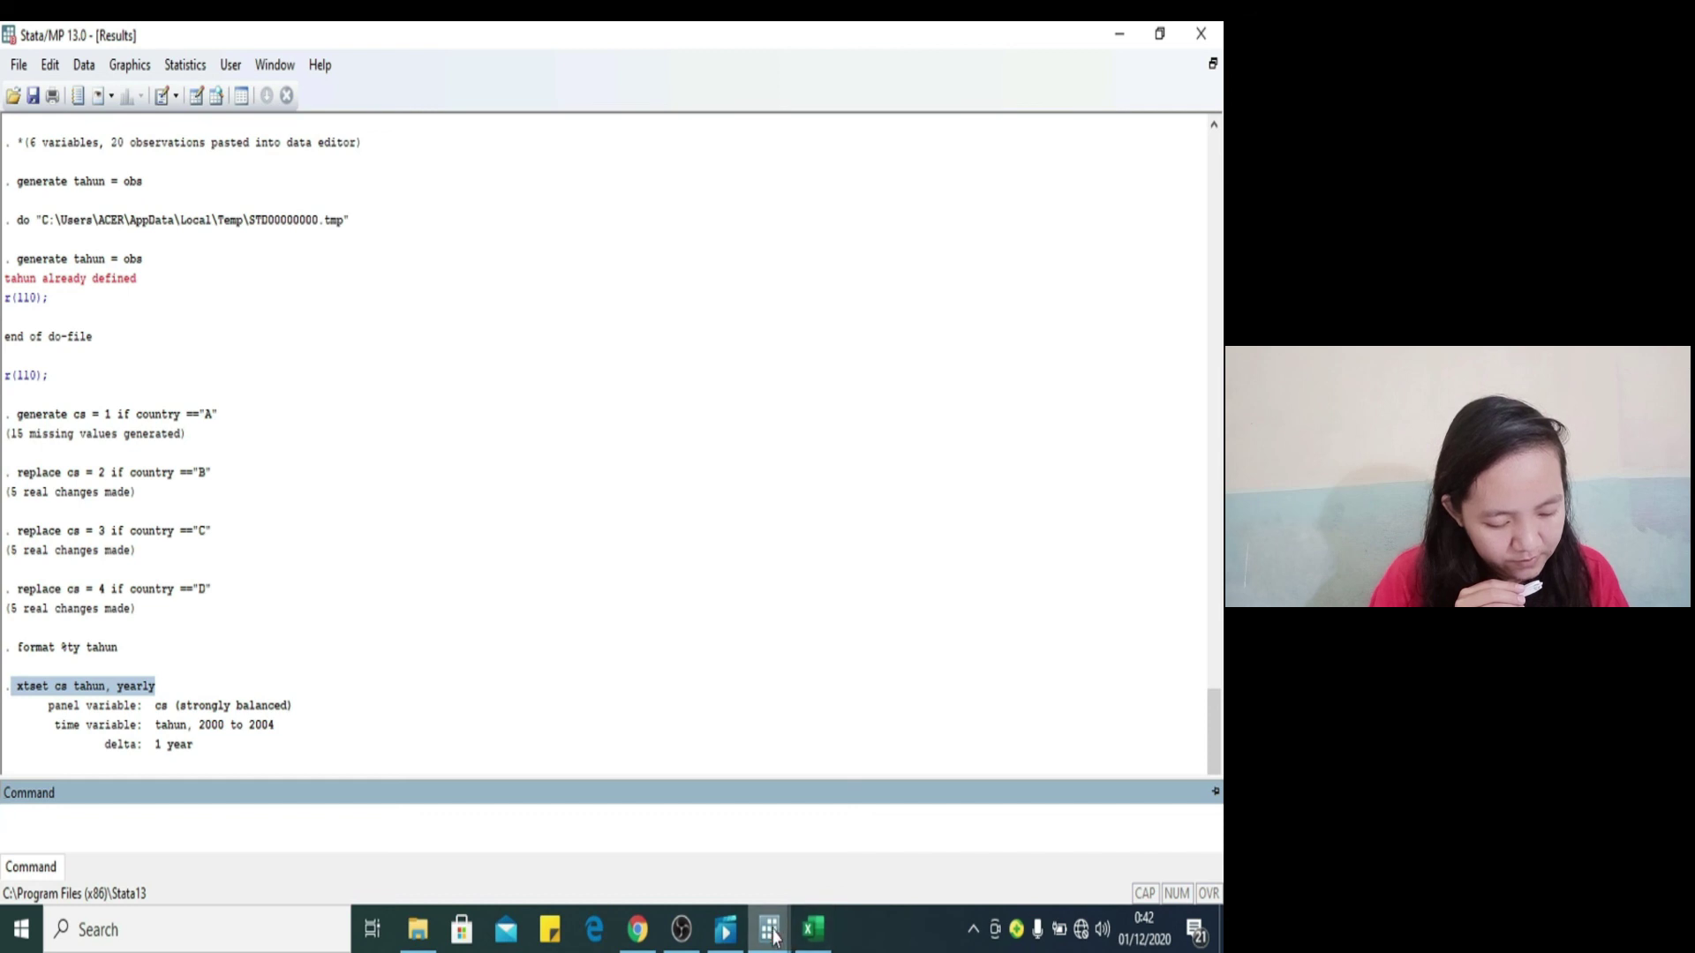
# Step: Set up a longitudinal/panel linear regression (xtreg) with the fixed-effects model type and unrate as the dependent variable
pyautogui.moveTo(773, 936)
pyautogui.click(913, 803)
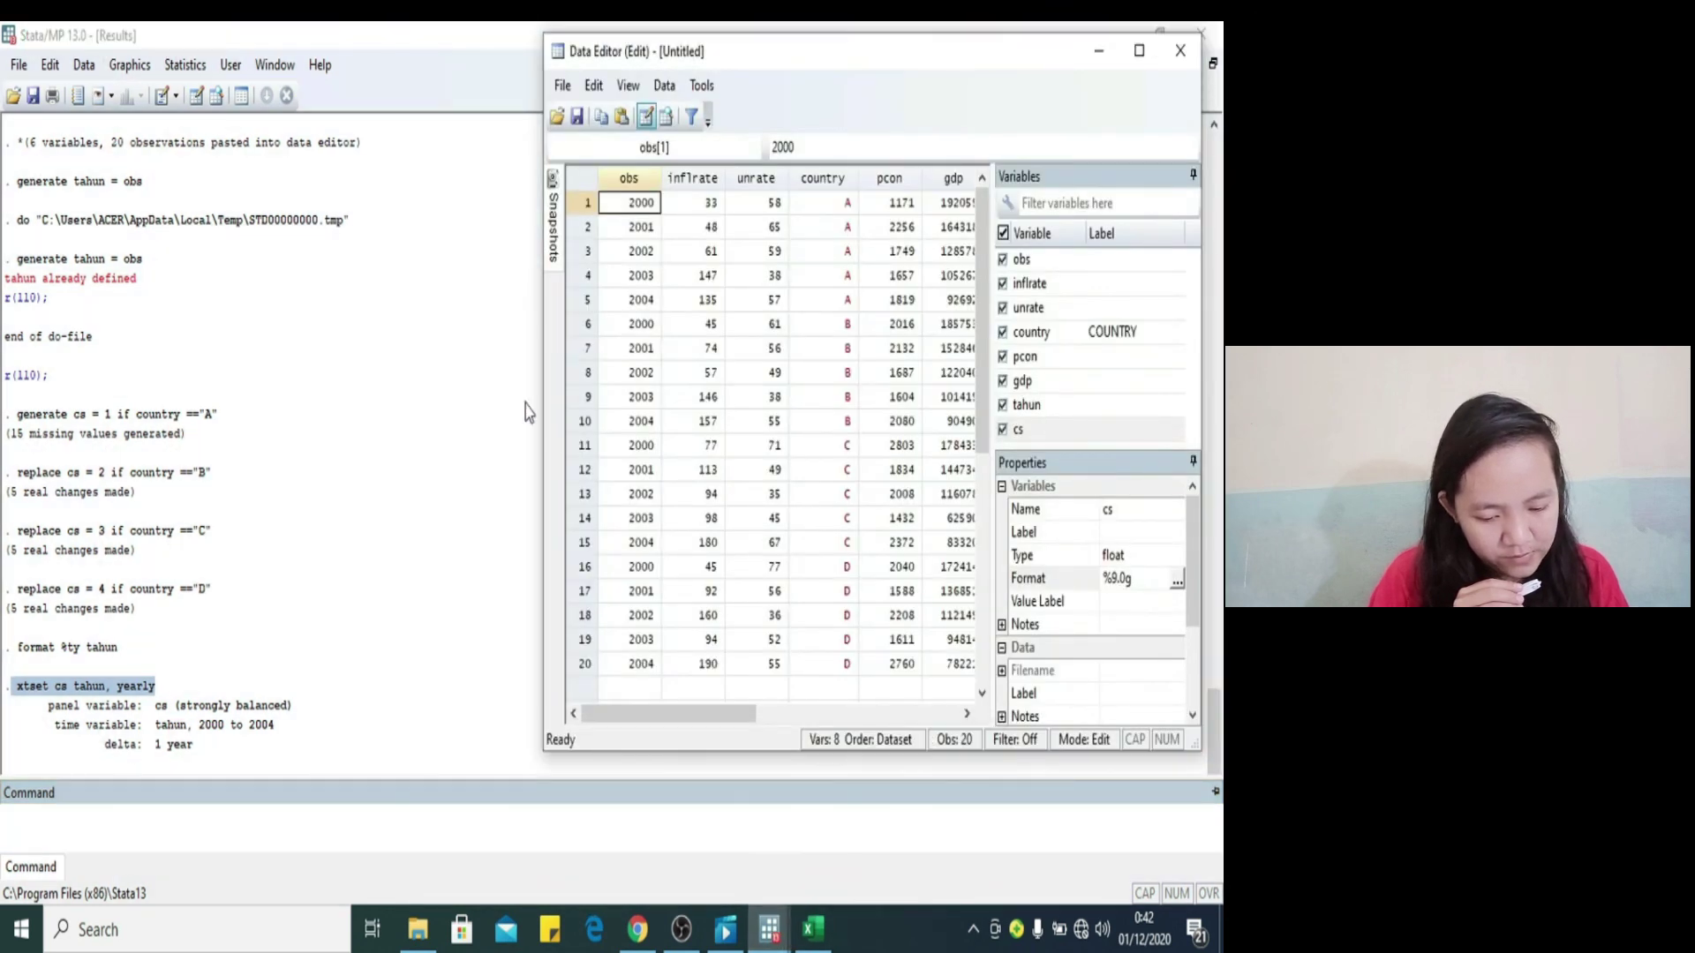
pyautogui.click(184, 66)
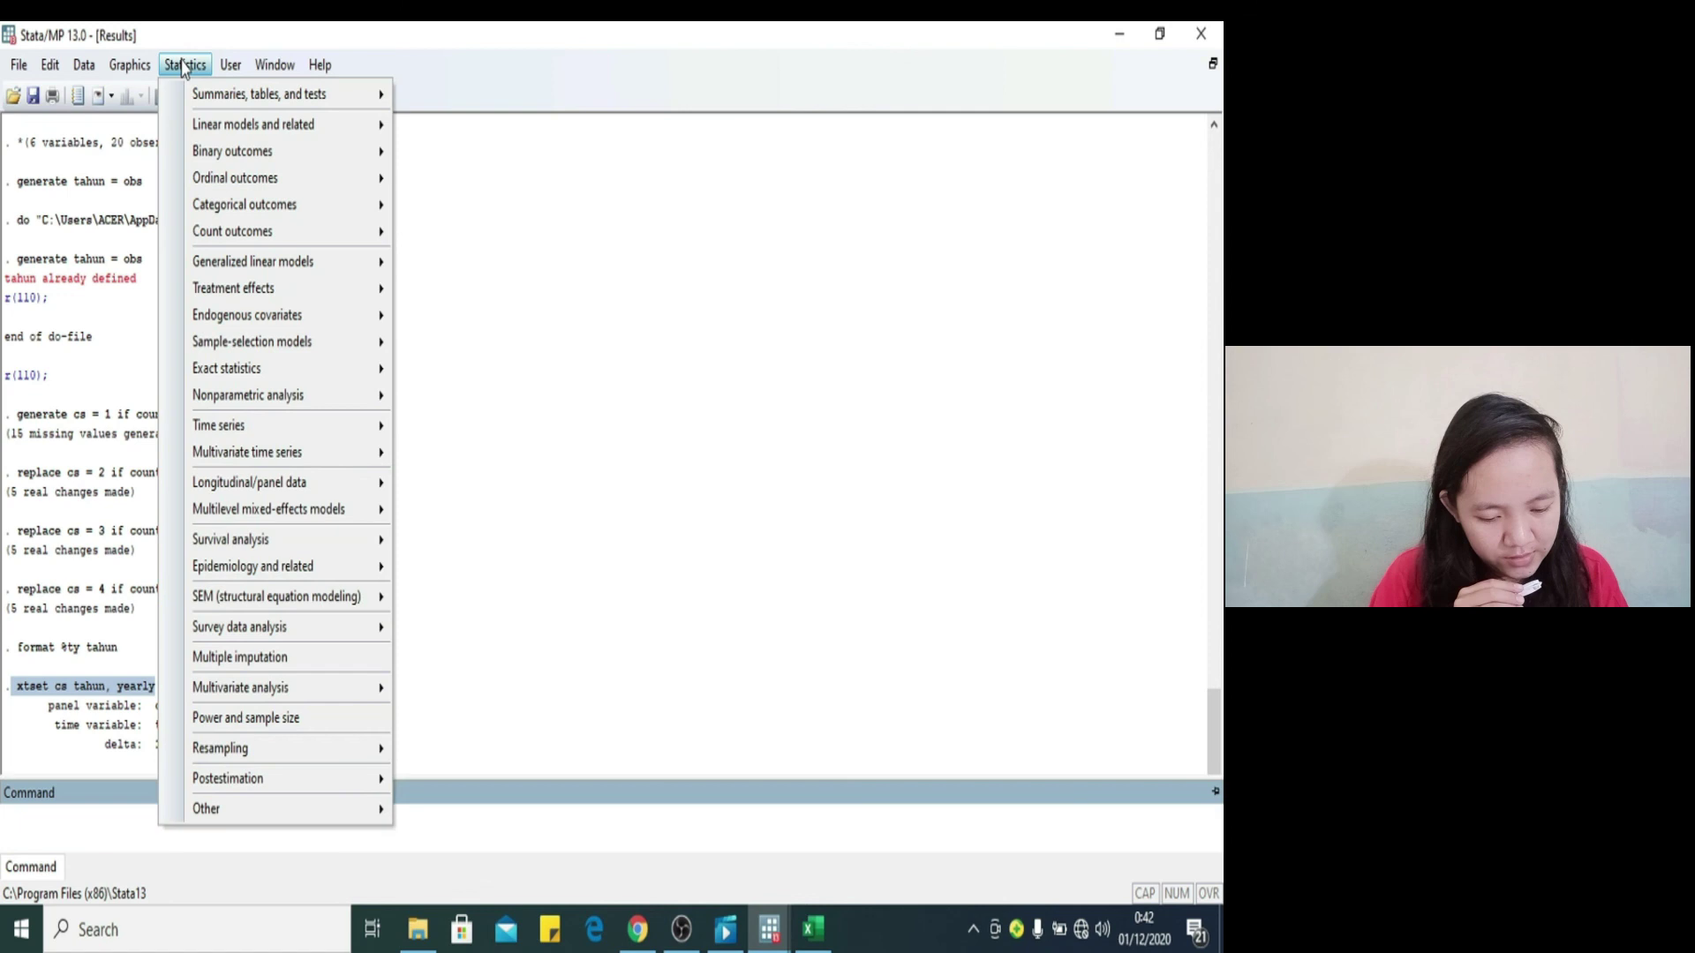
pyautogui.moveTo(300, 132)
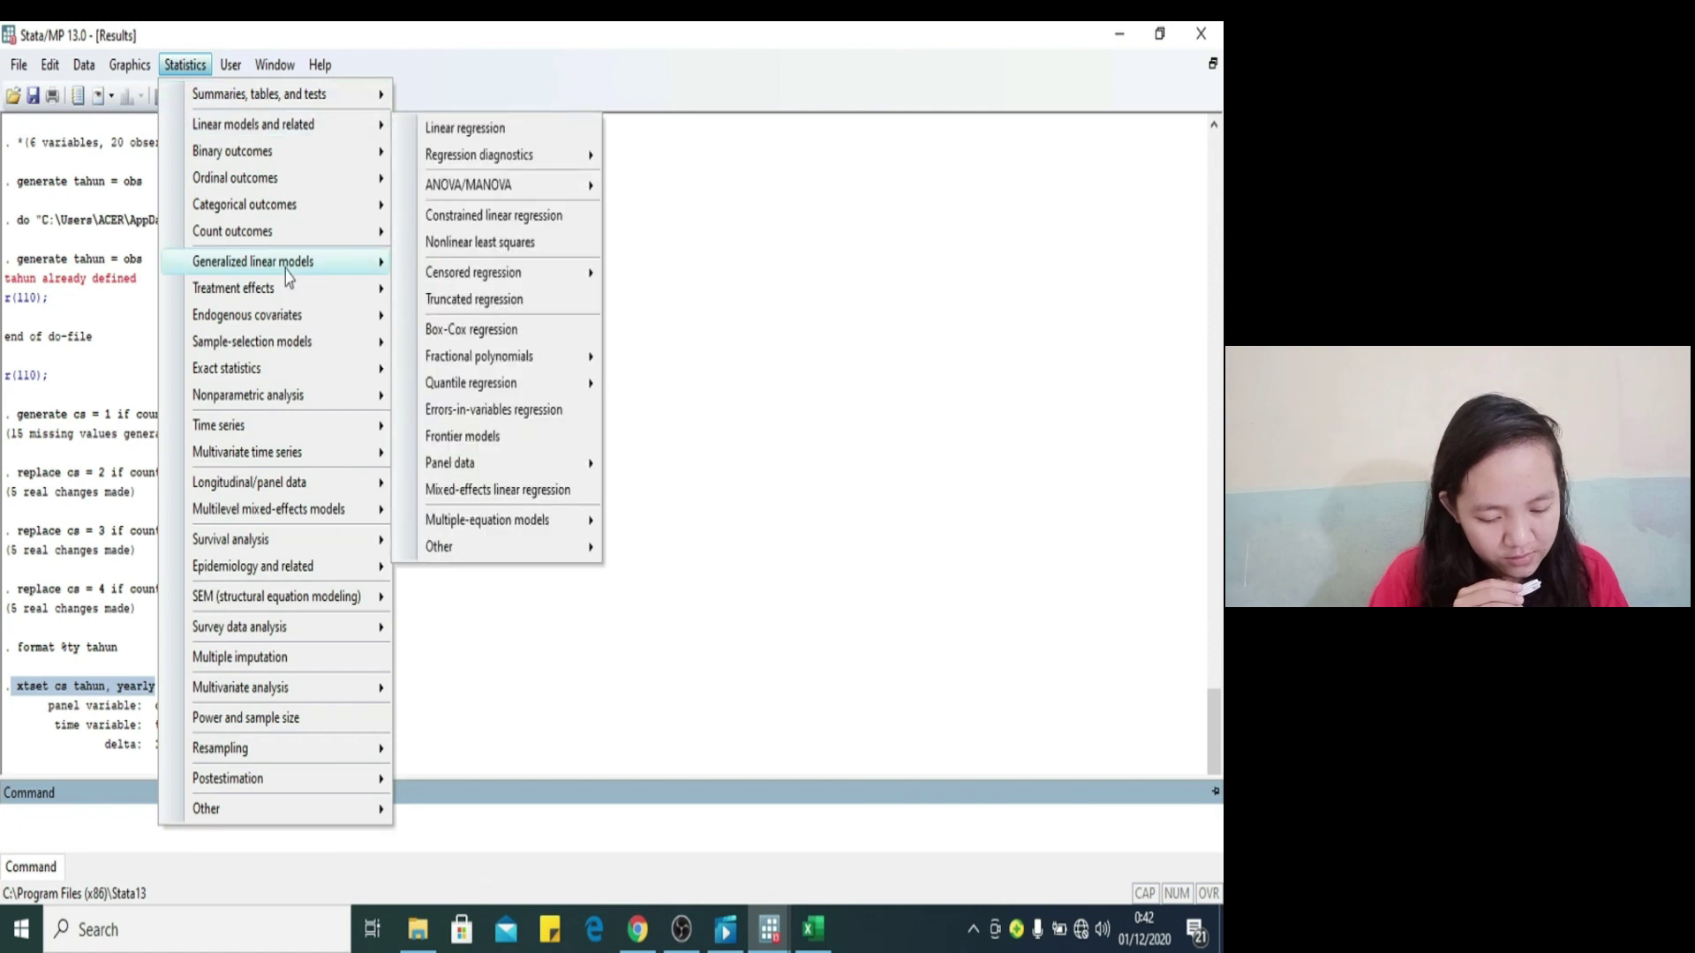
pyautogui.moveTo(333, 488)
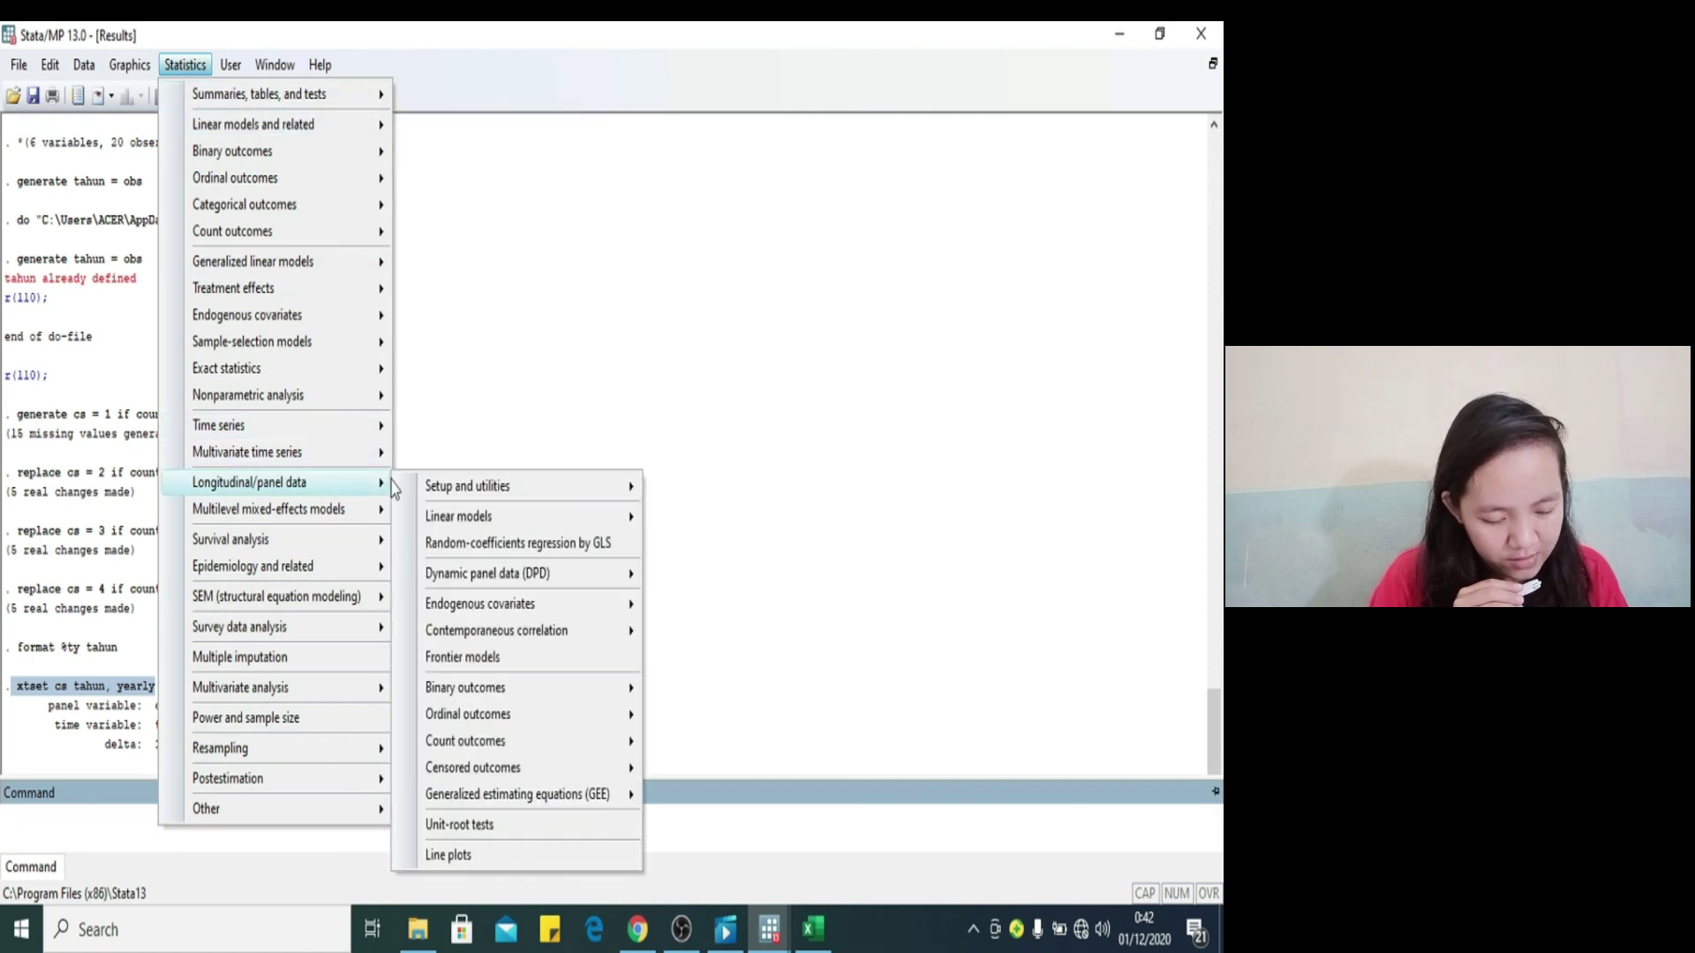
pyautogui.moveTo(457, 492)
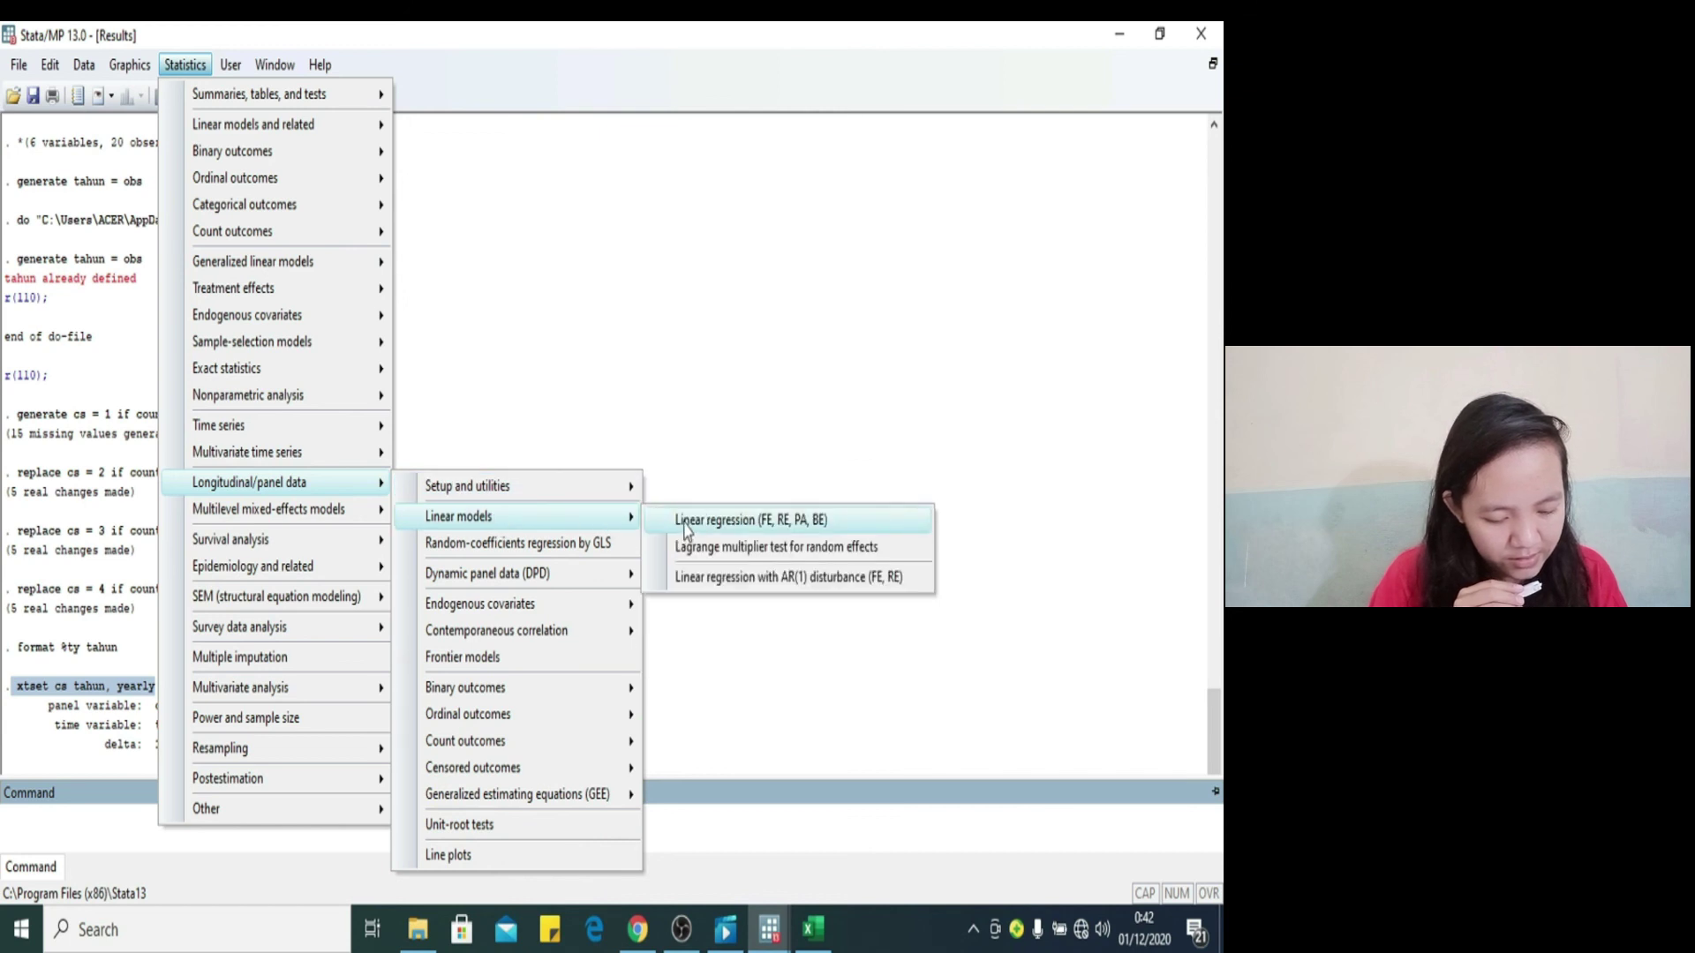
pyautogui.click(685, 522)
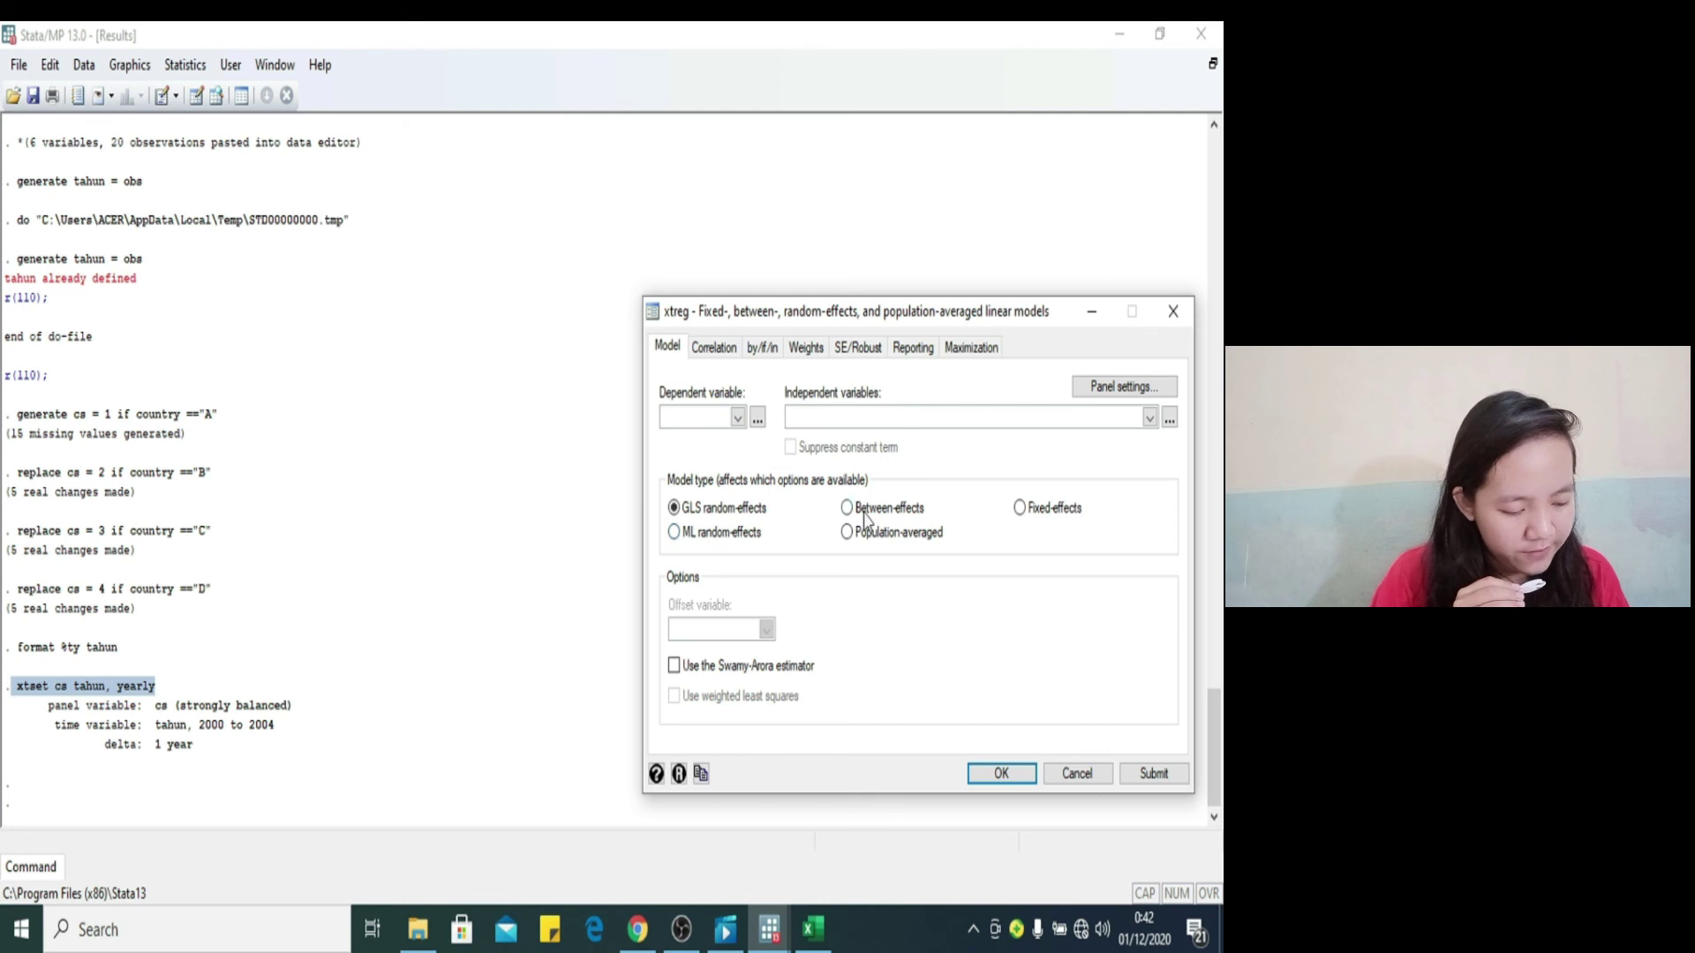
pyautogui.click(1026, 512)
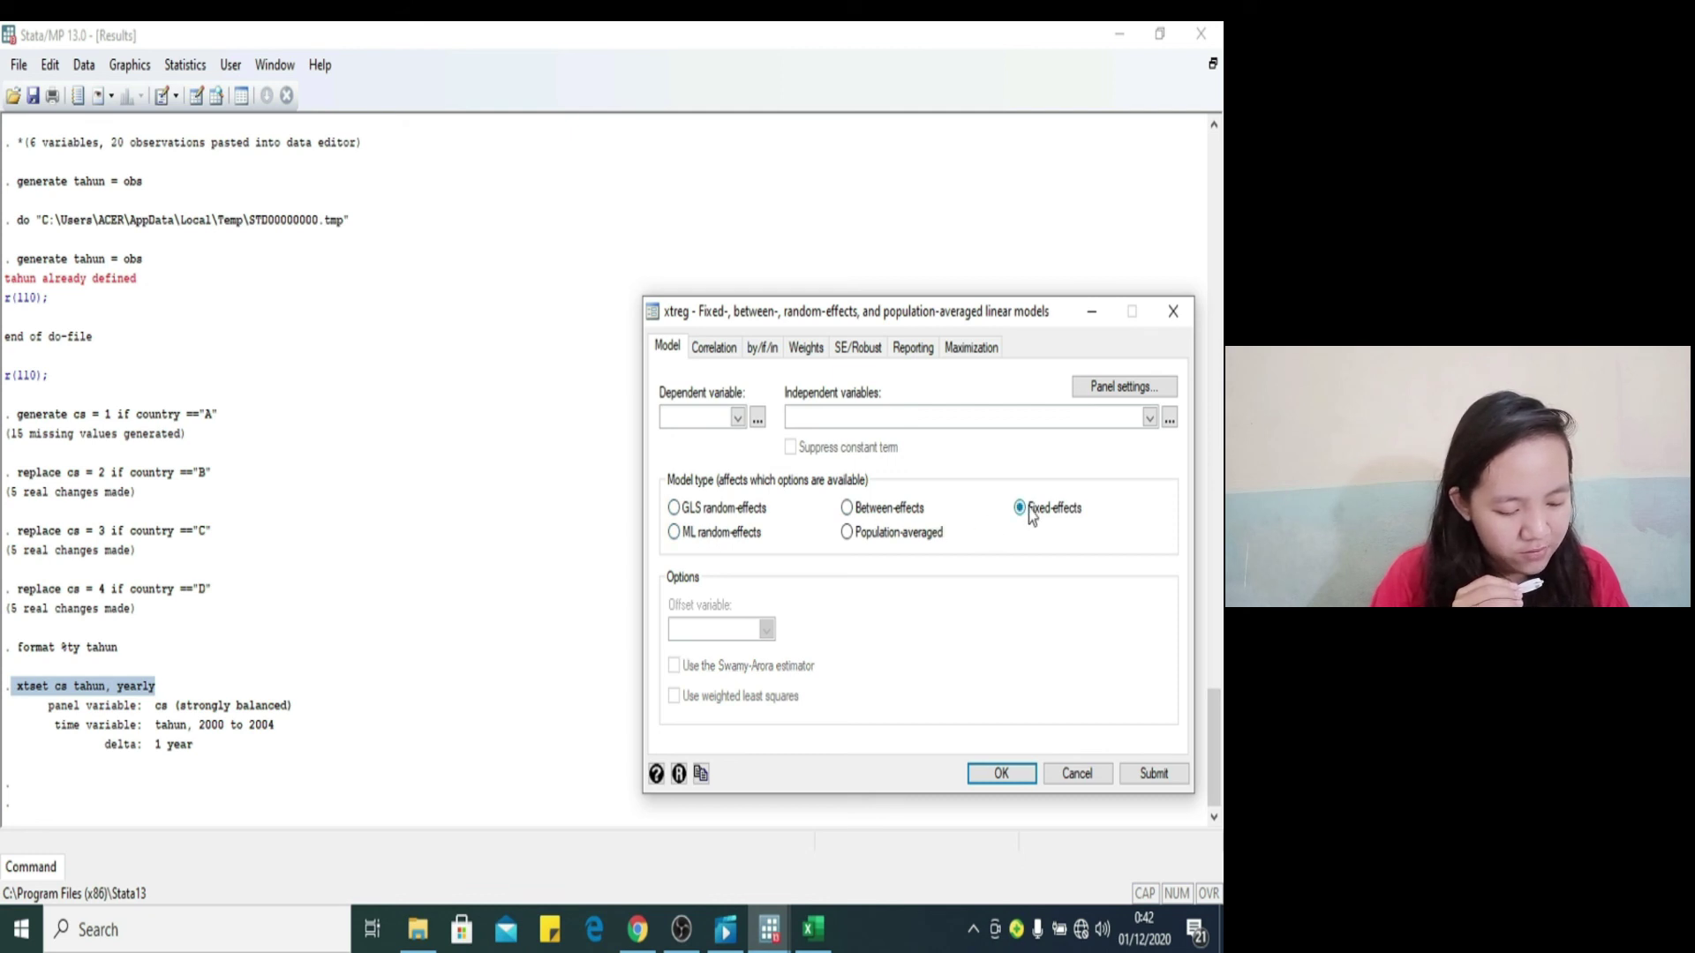
pyautogui.click(738, 418)
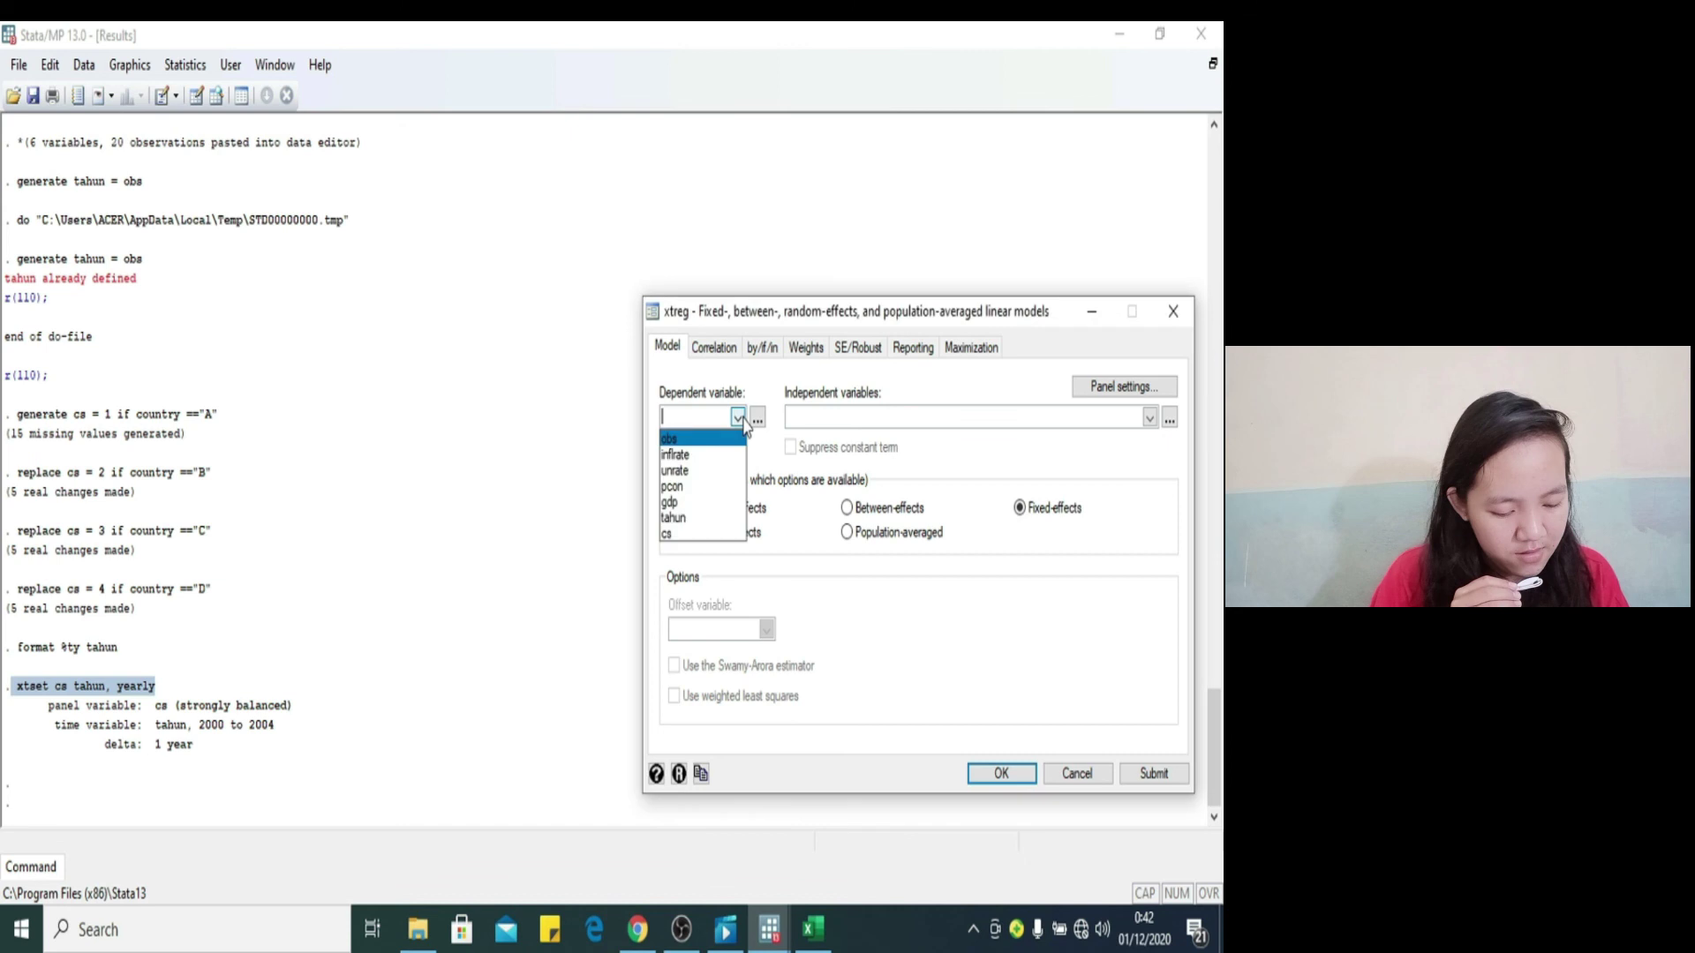
pyautogui.click(688, 474)
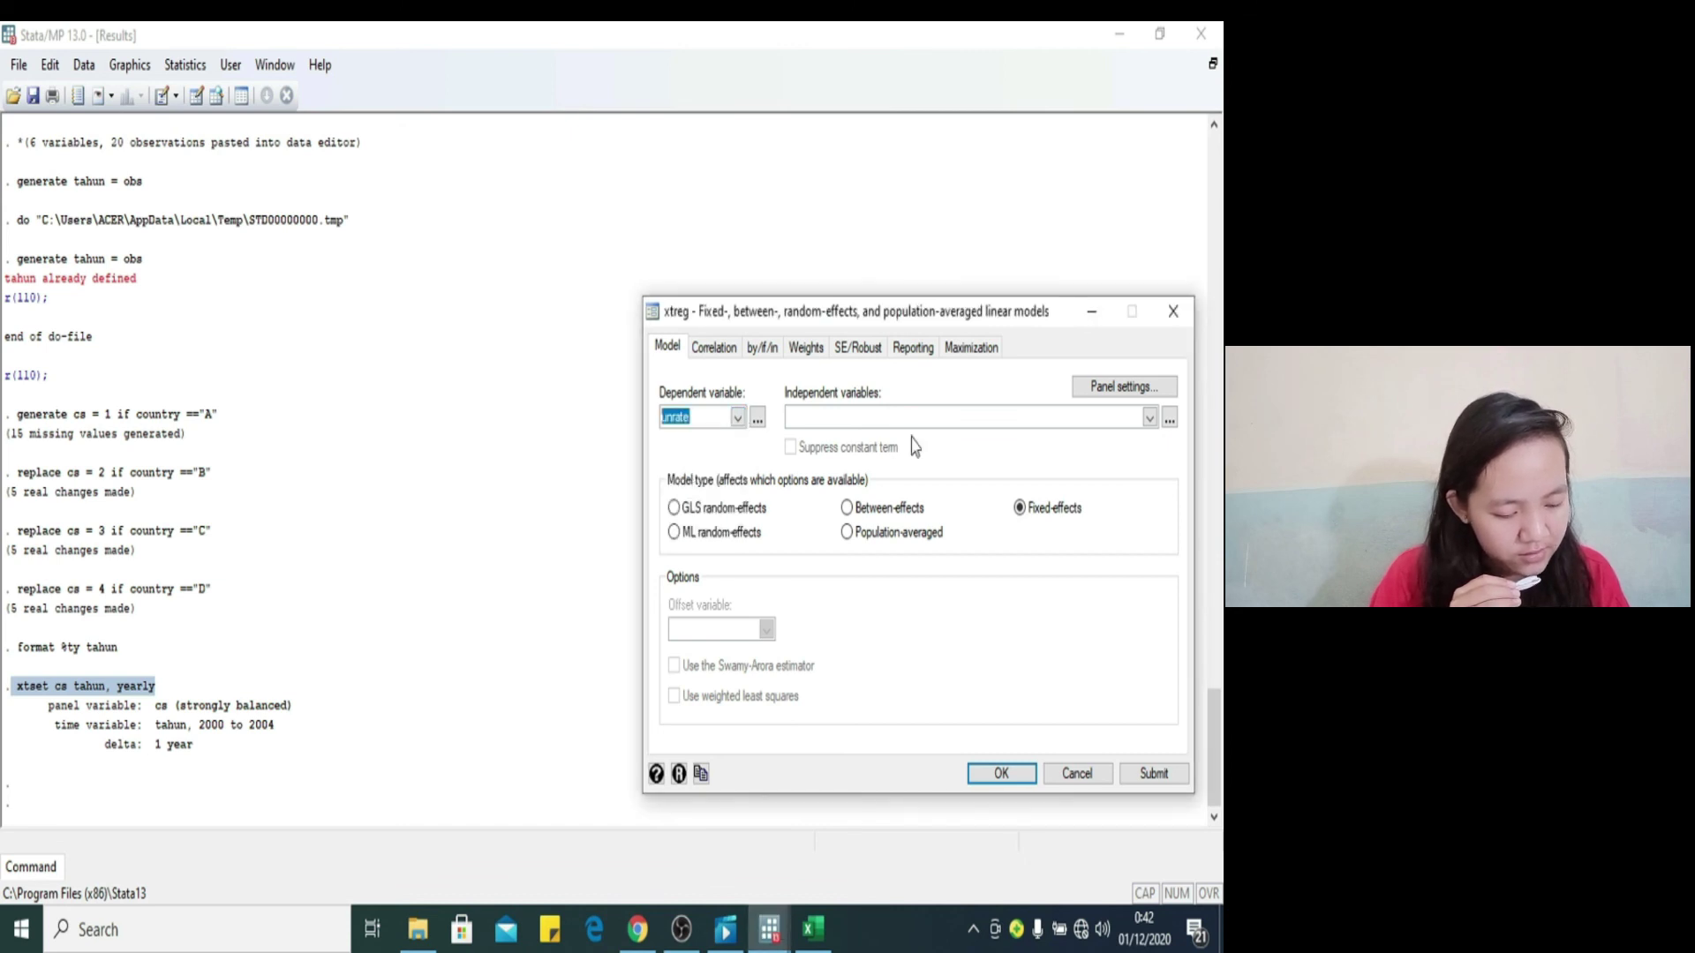
# Step: Add inflrate, pcon and gdp as independent variables and run the fixed-effects regression
pyautogui.click(1006, 419)
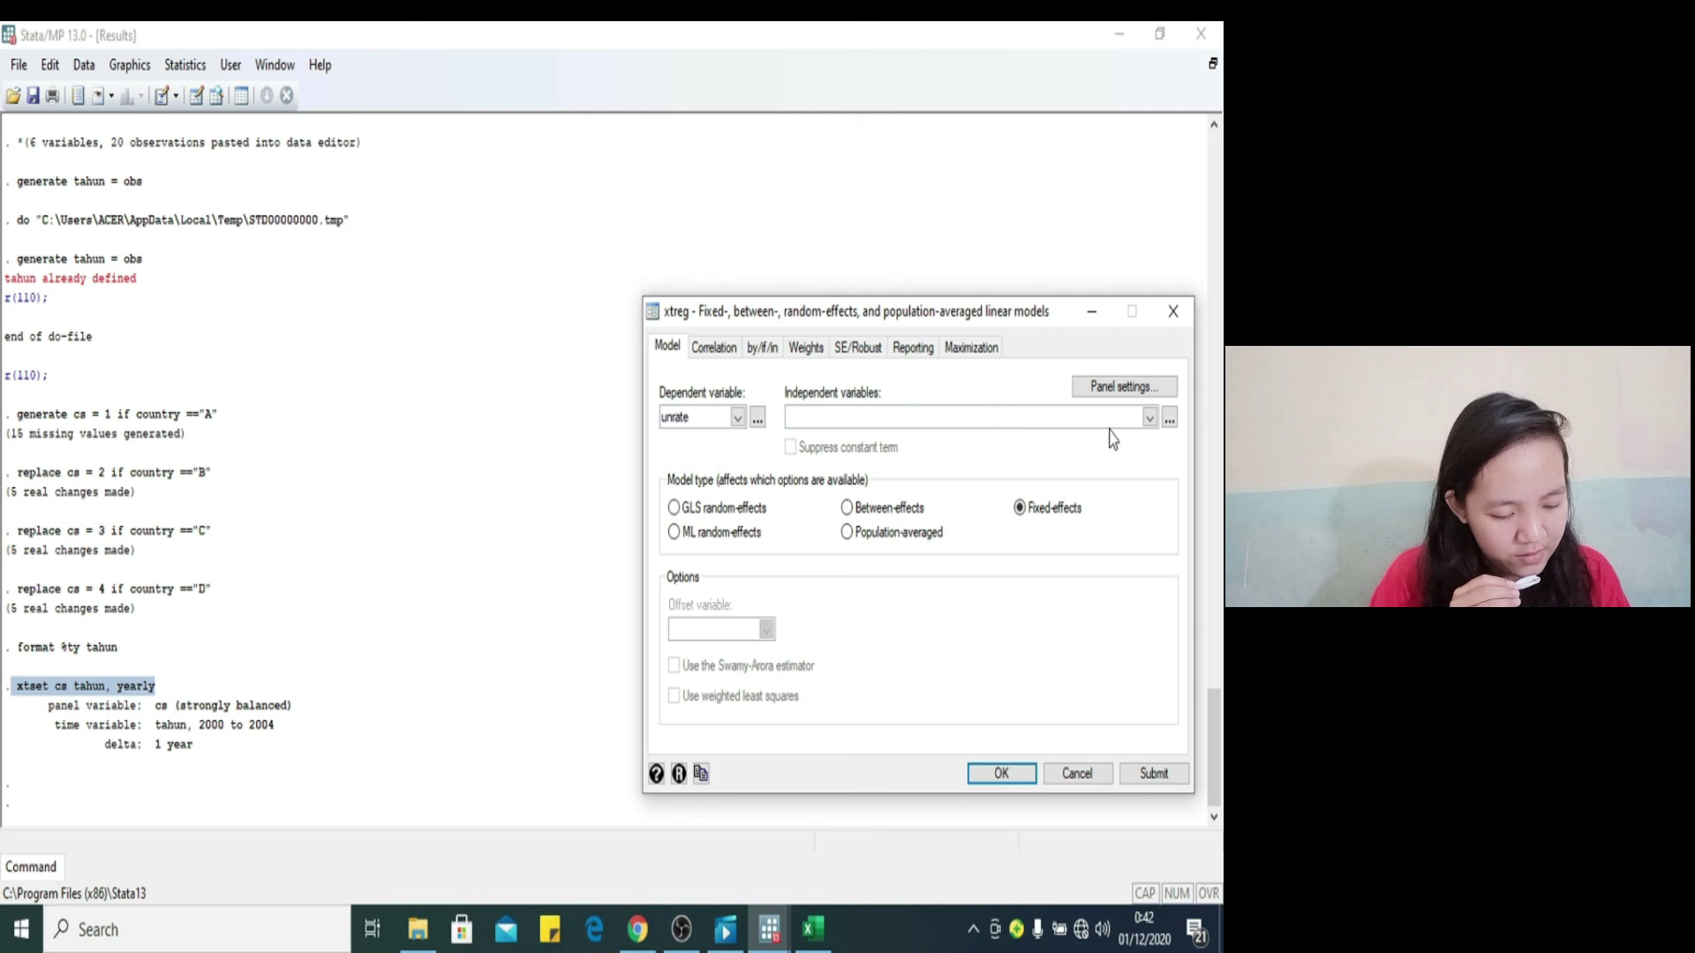
pyautogui.click(1150, 418)
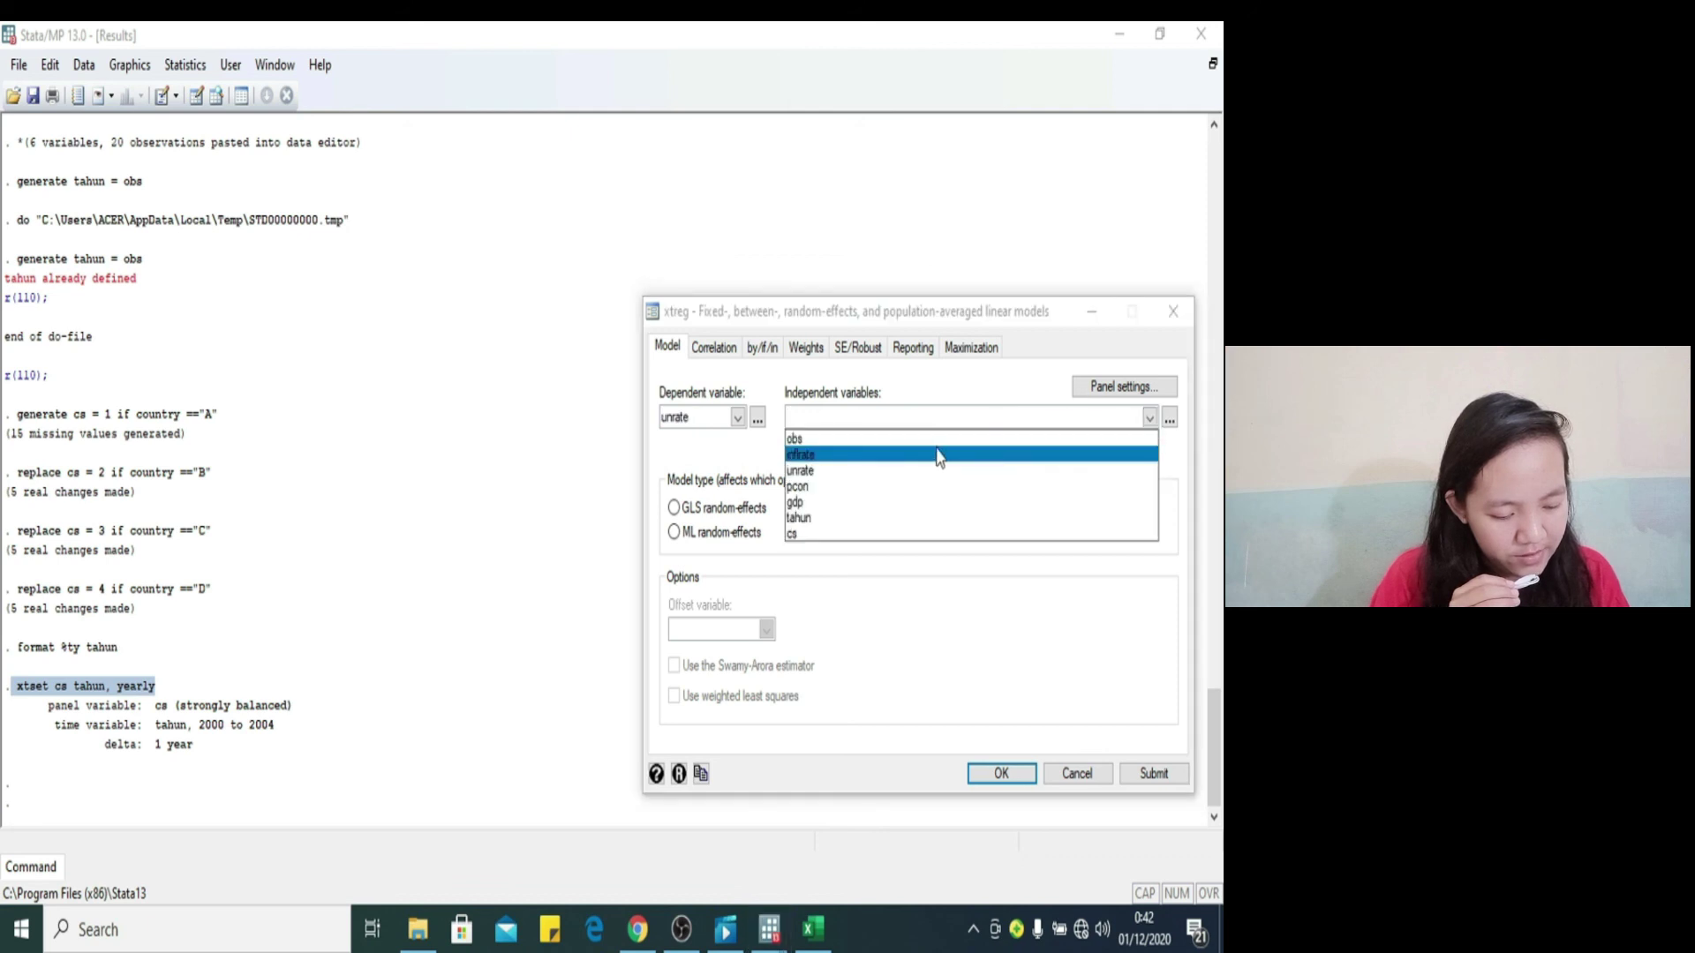
pyautogui.click(887, 455)
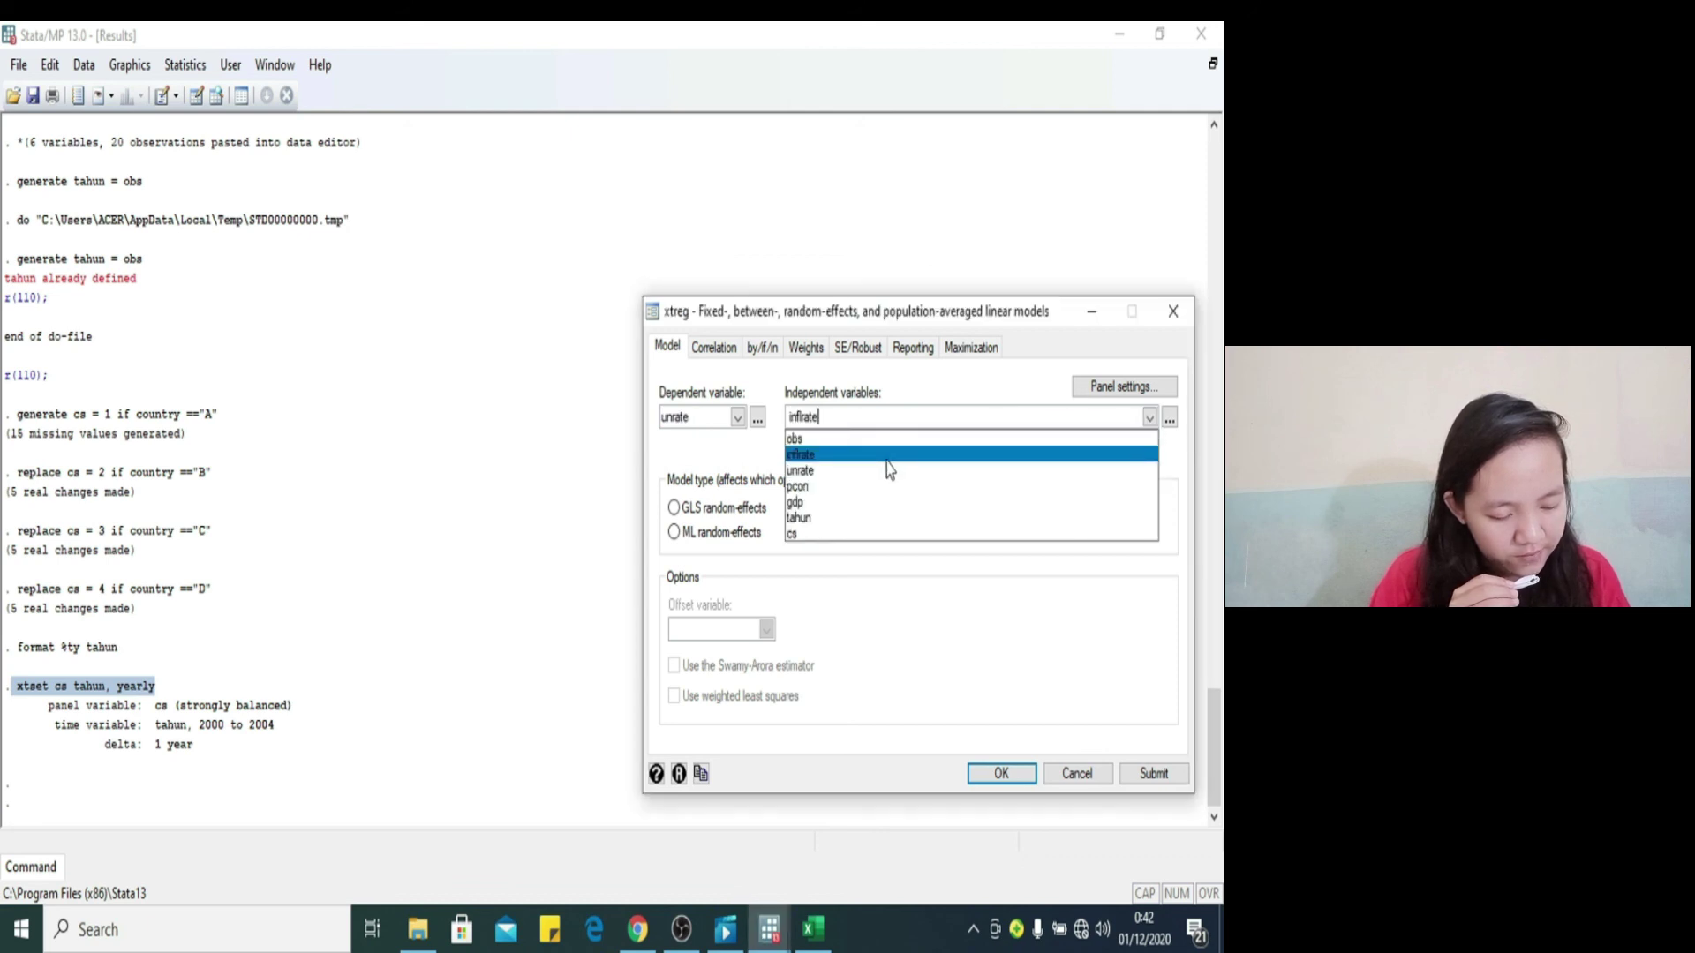
pyautogui.click(824, 488)
pyautogui.click(821, 502)
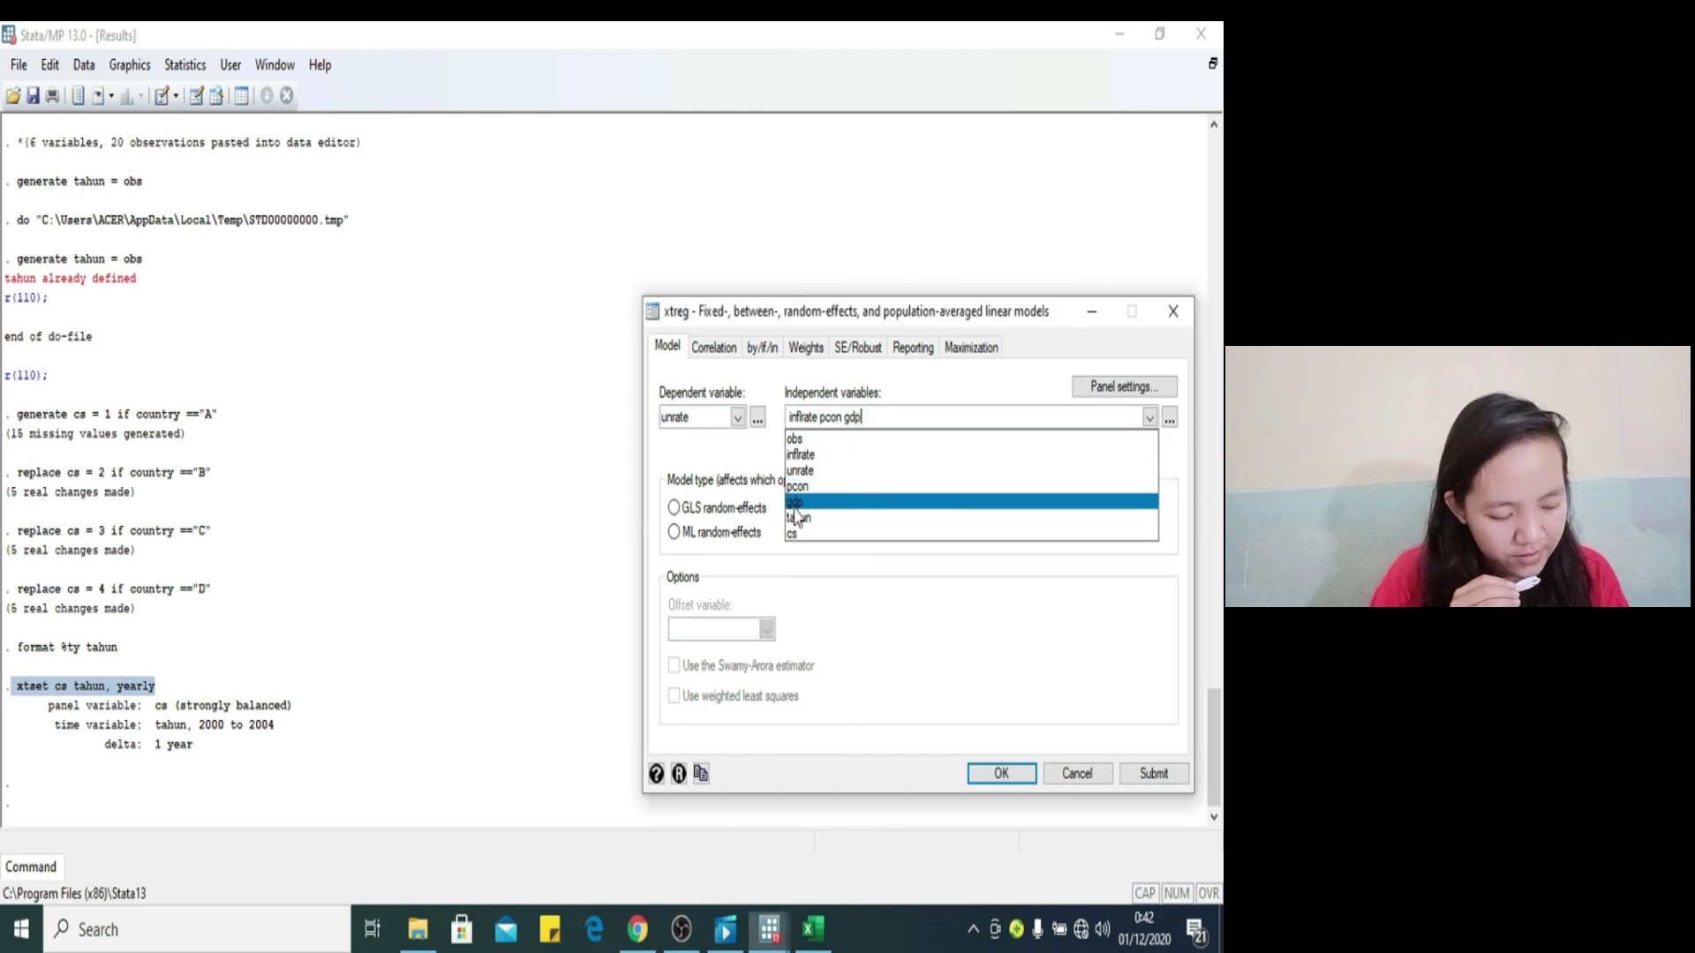
pyautogui.click(837, 689)
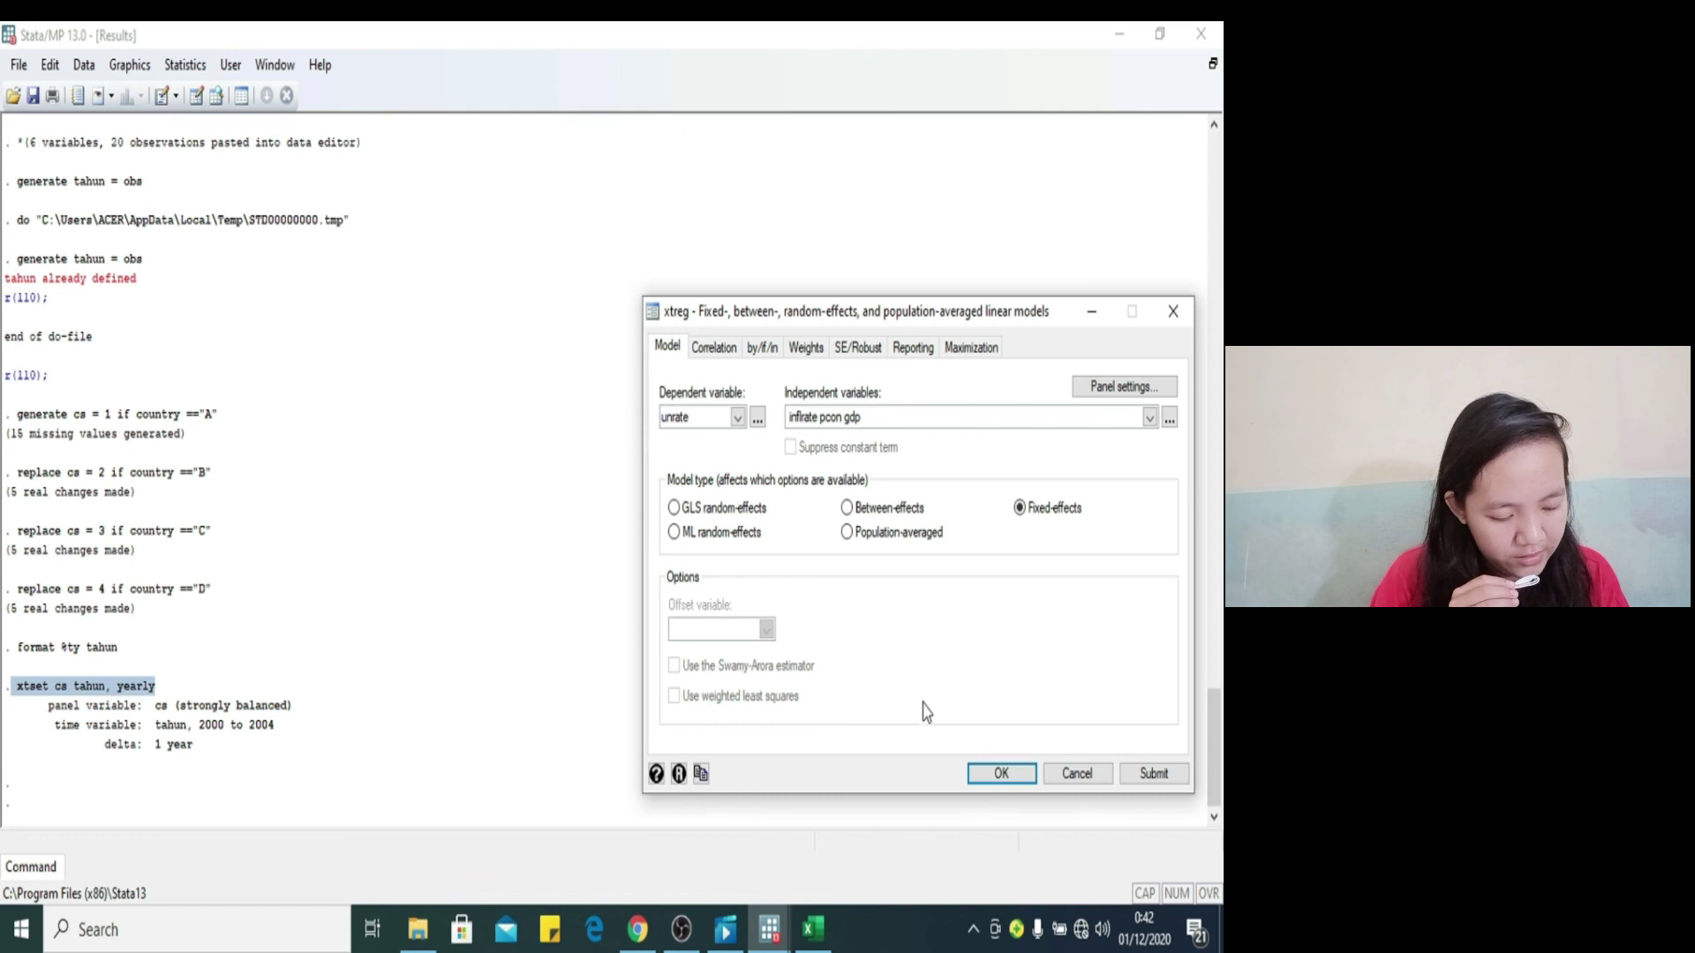
pyautogui.click(1002, 774)
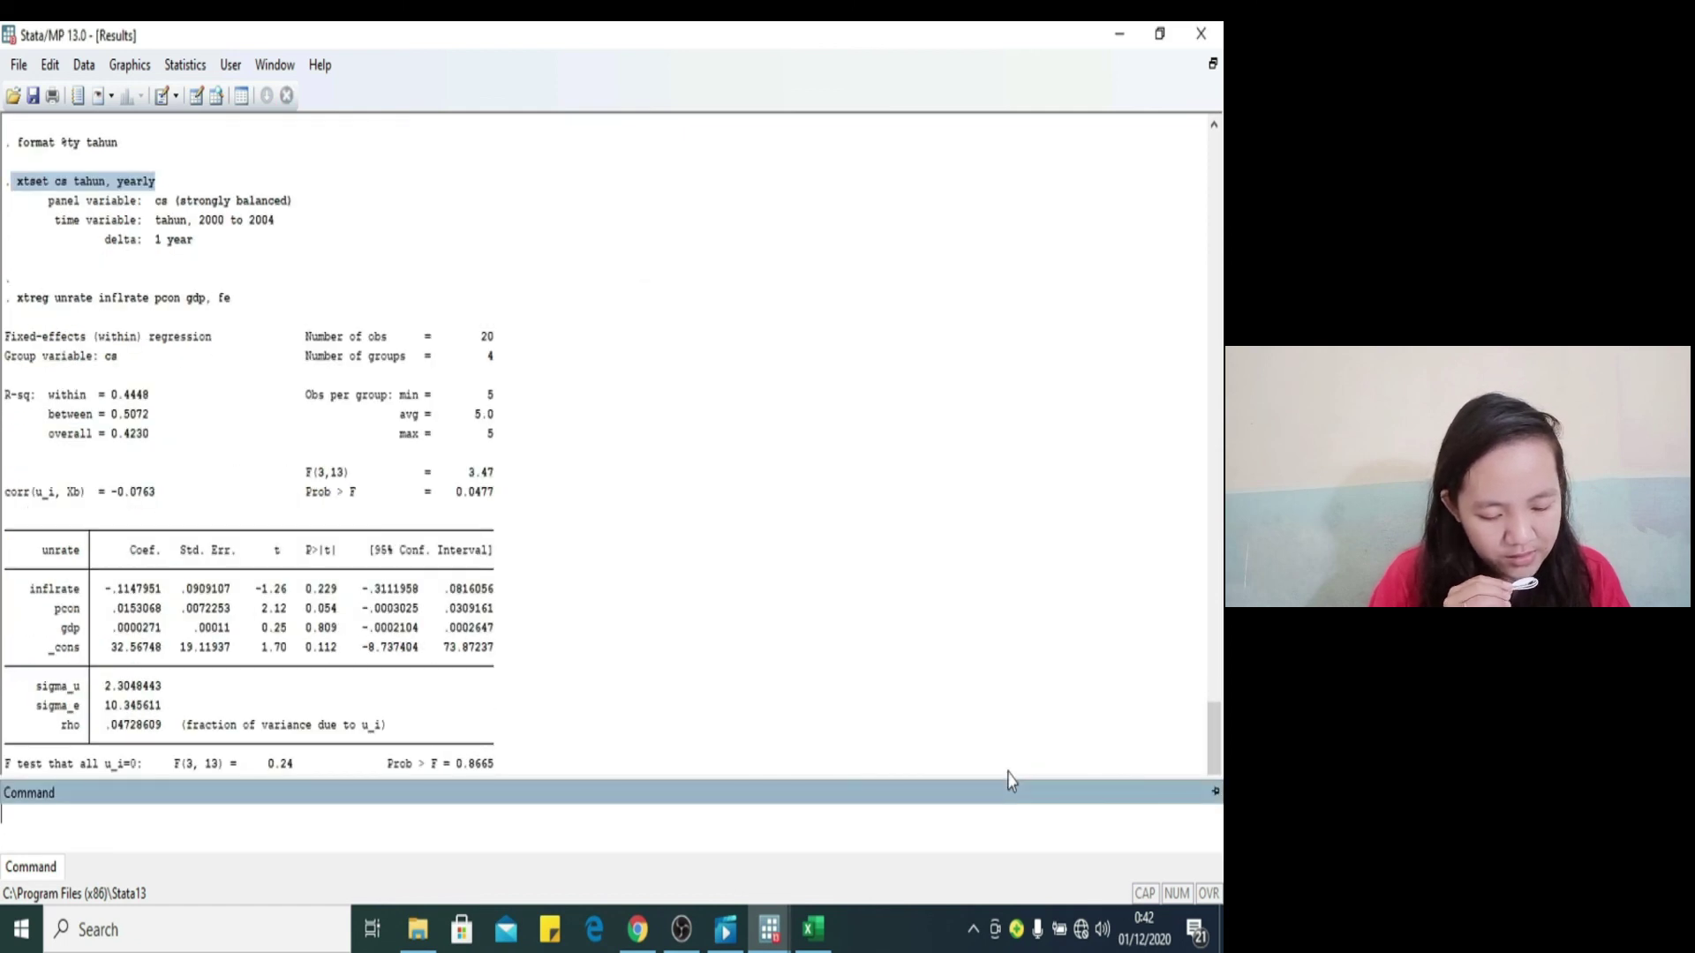
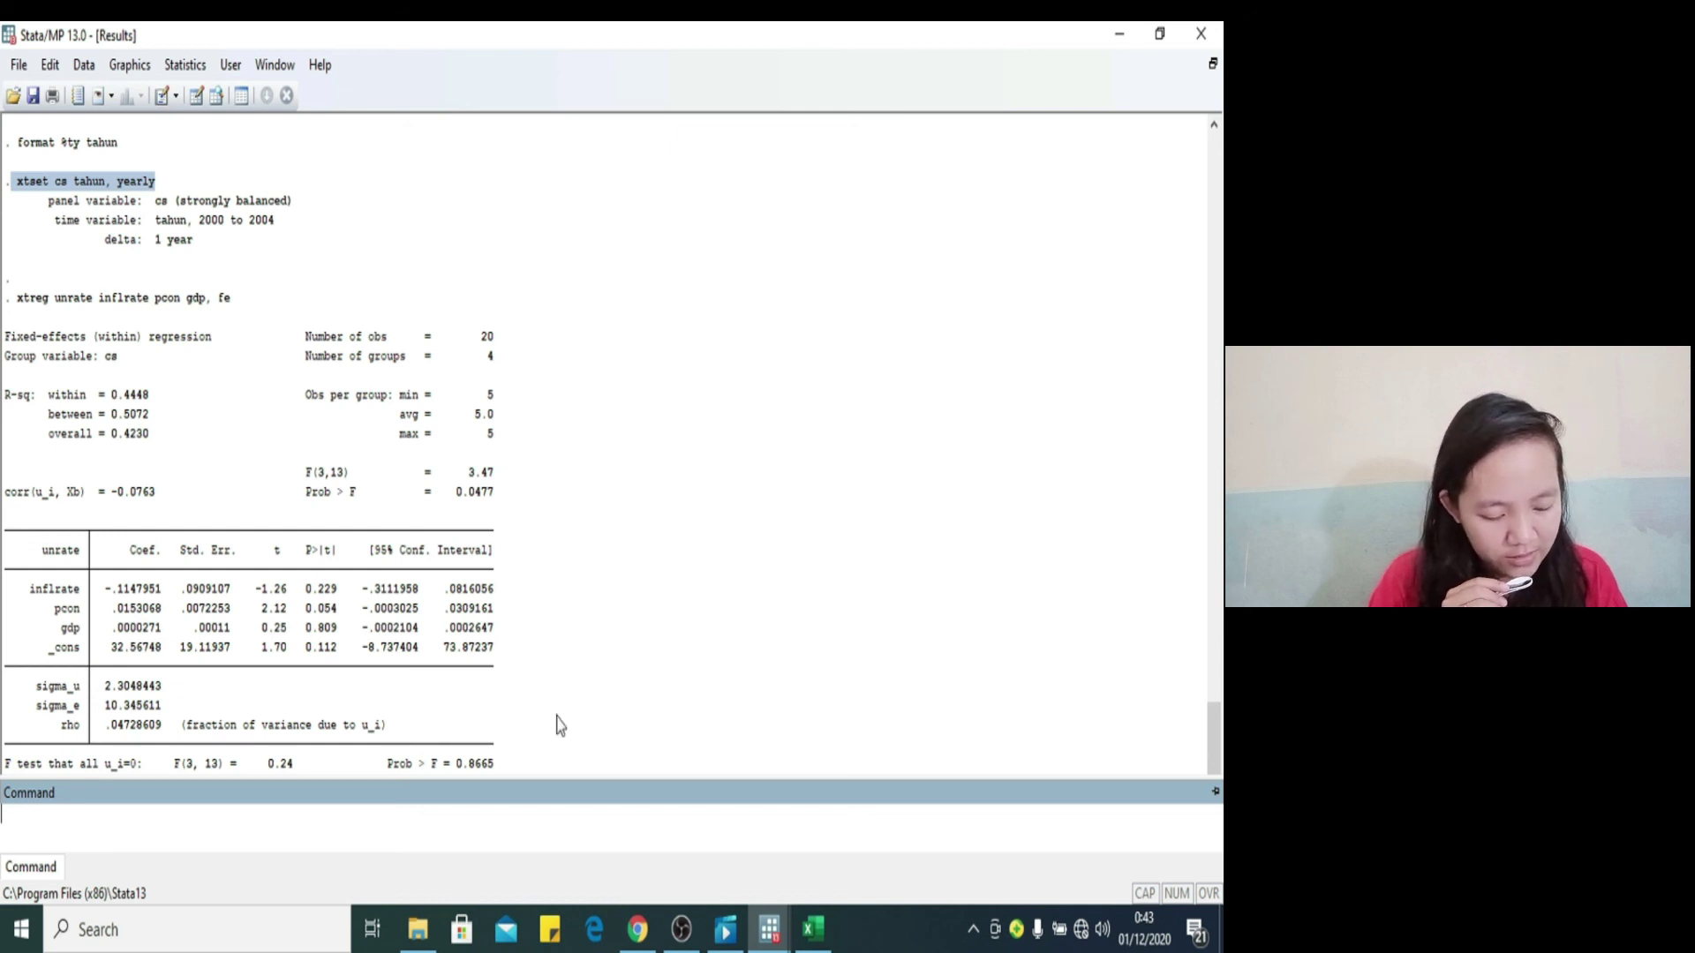
pyautogui.click(681, 927)
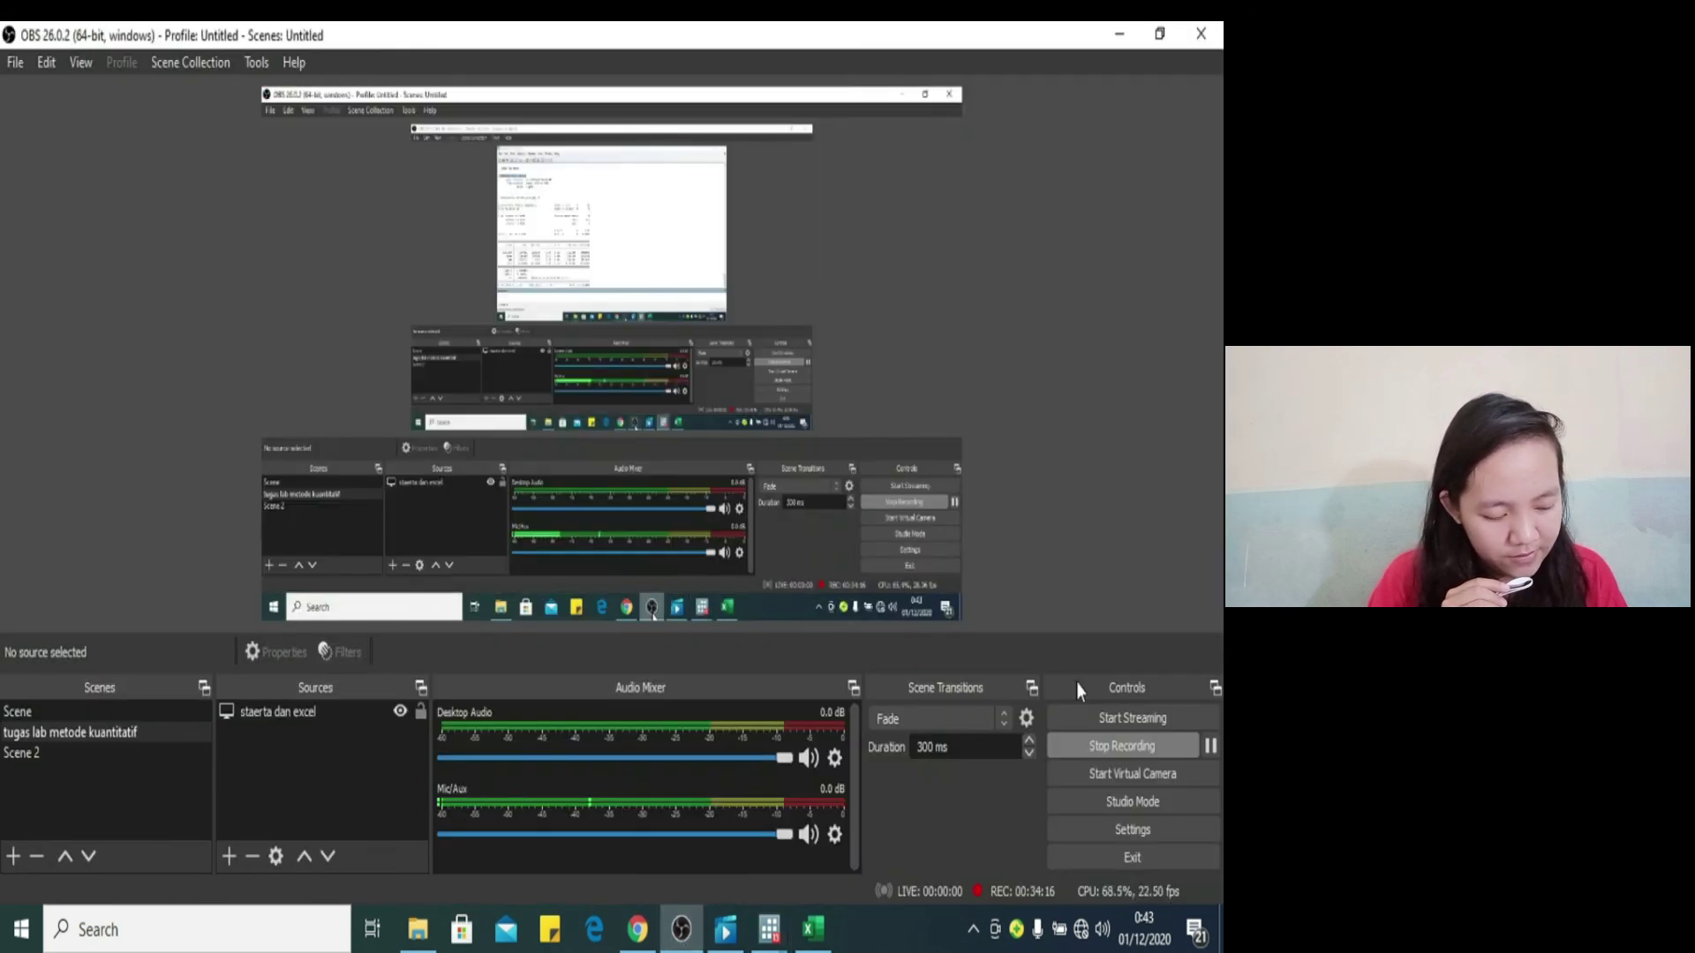
pyautogui.click(1210, 746)
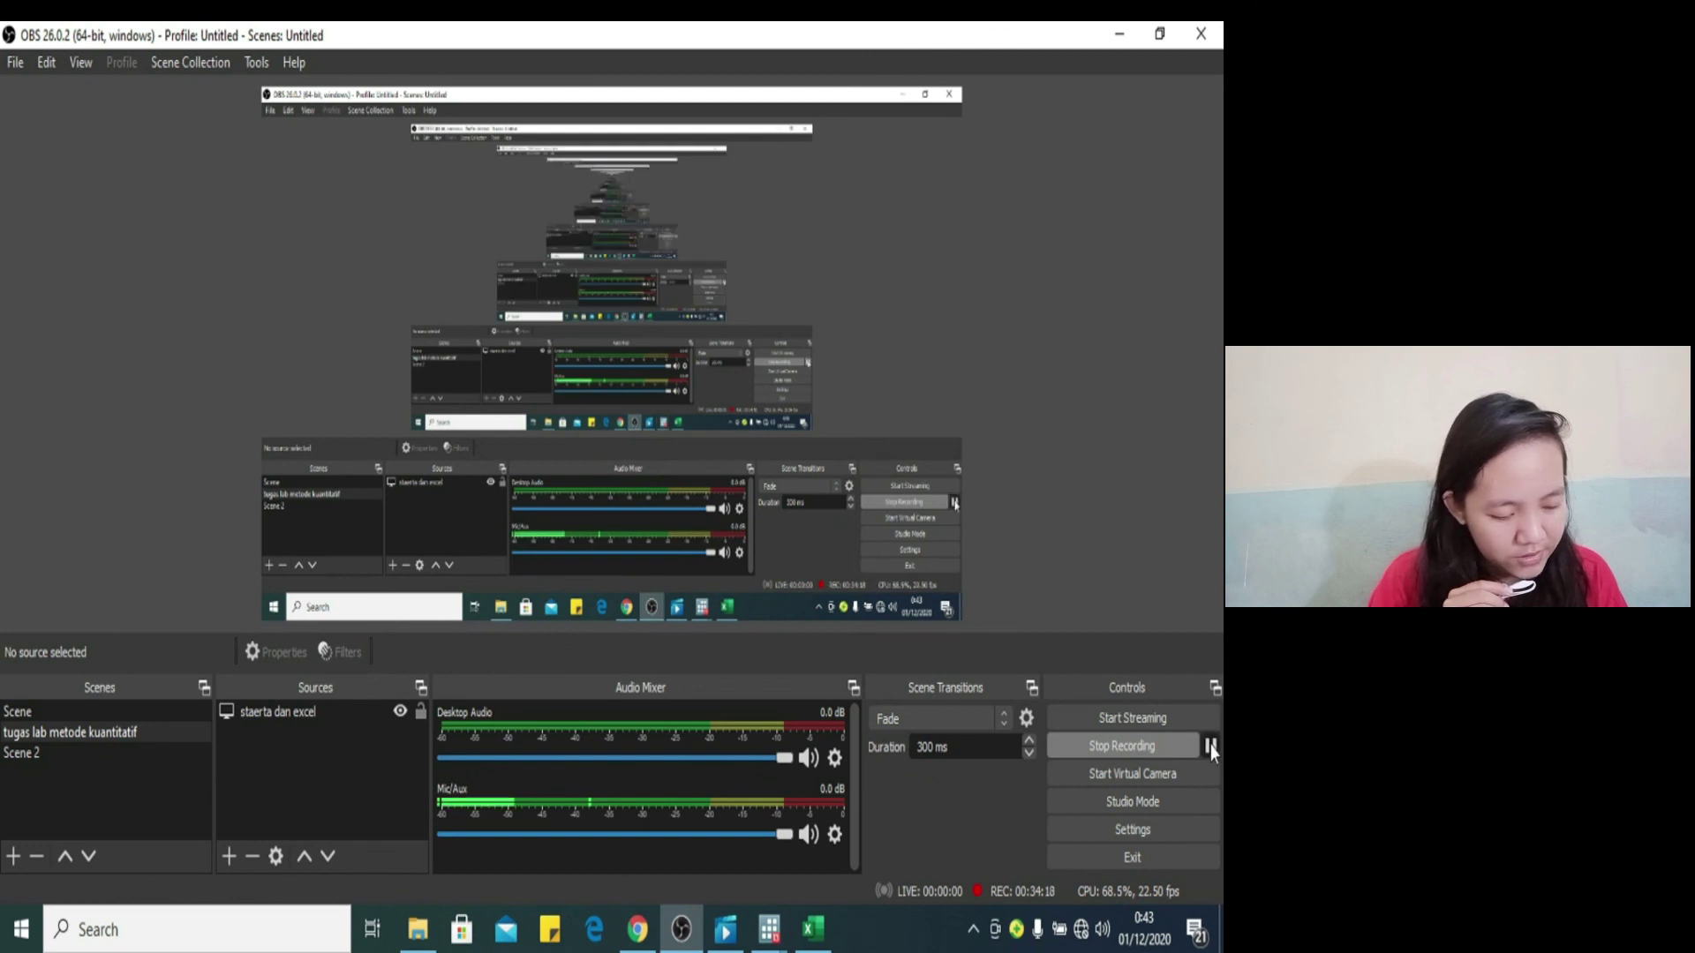
pyautogui.click(1121, 36)
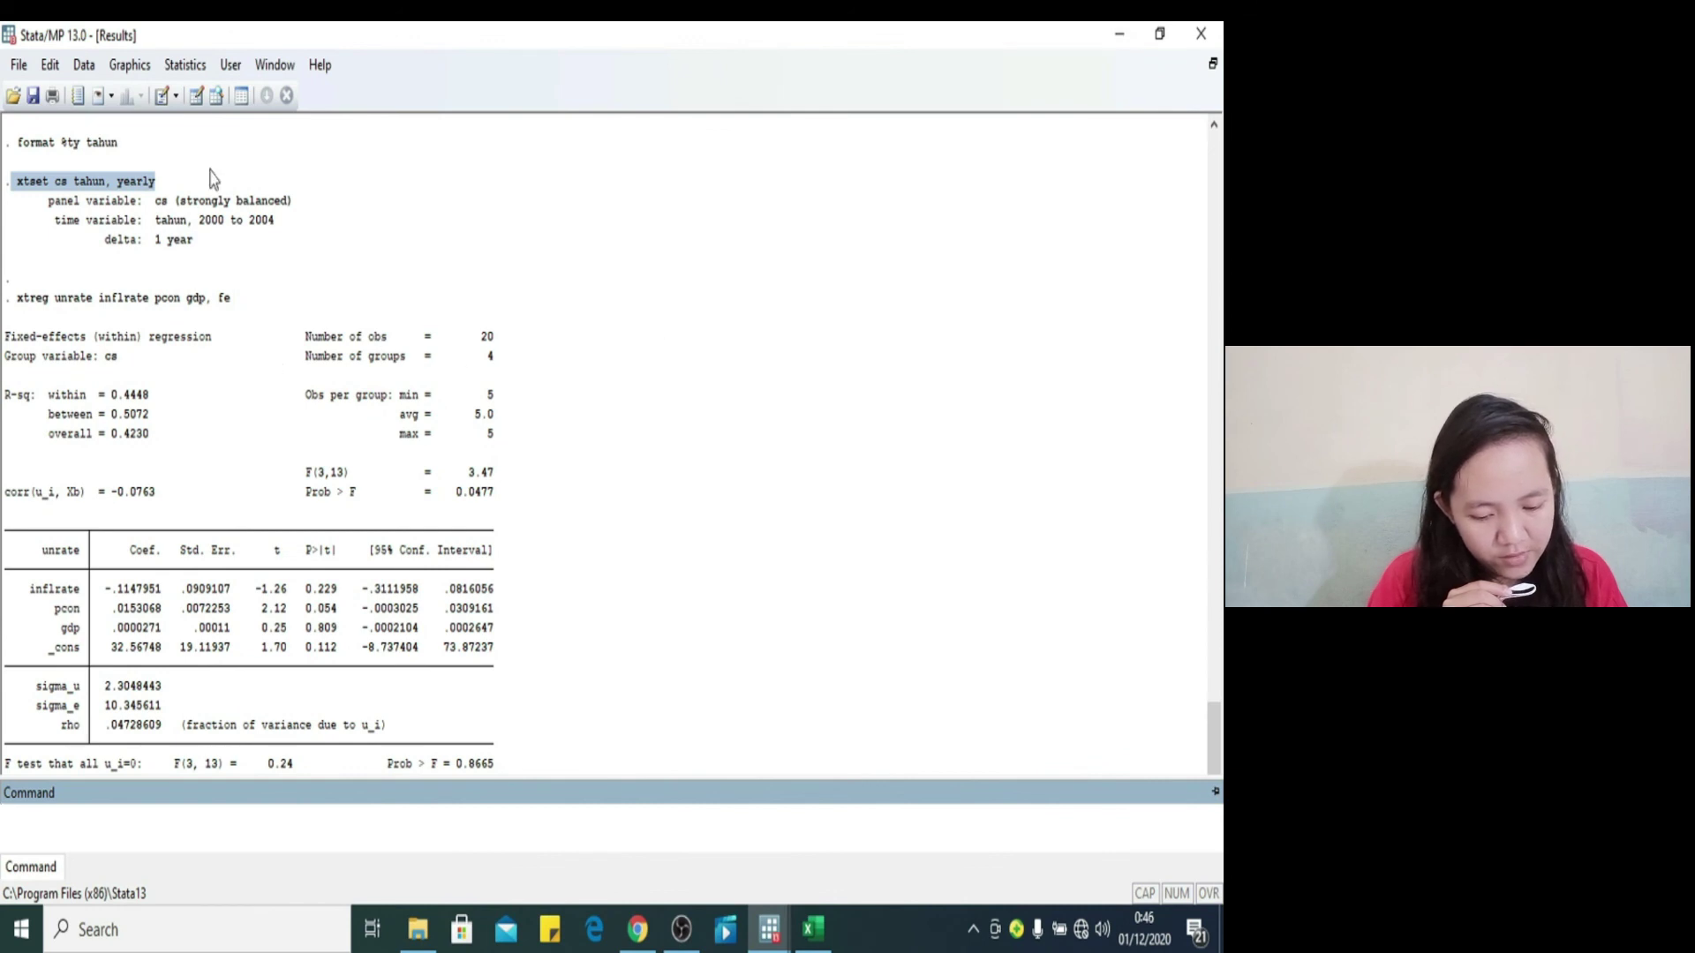
# Step: Try the regression heteroskedasticity test (estat hettest) with the F-statistic on the fixed-effects panel model
pyautogui.click(182, 71)
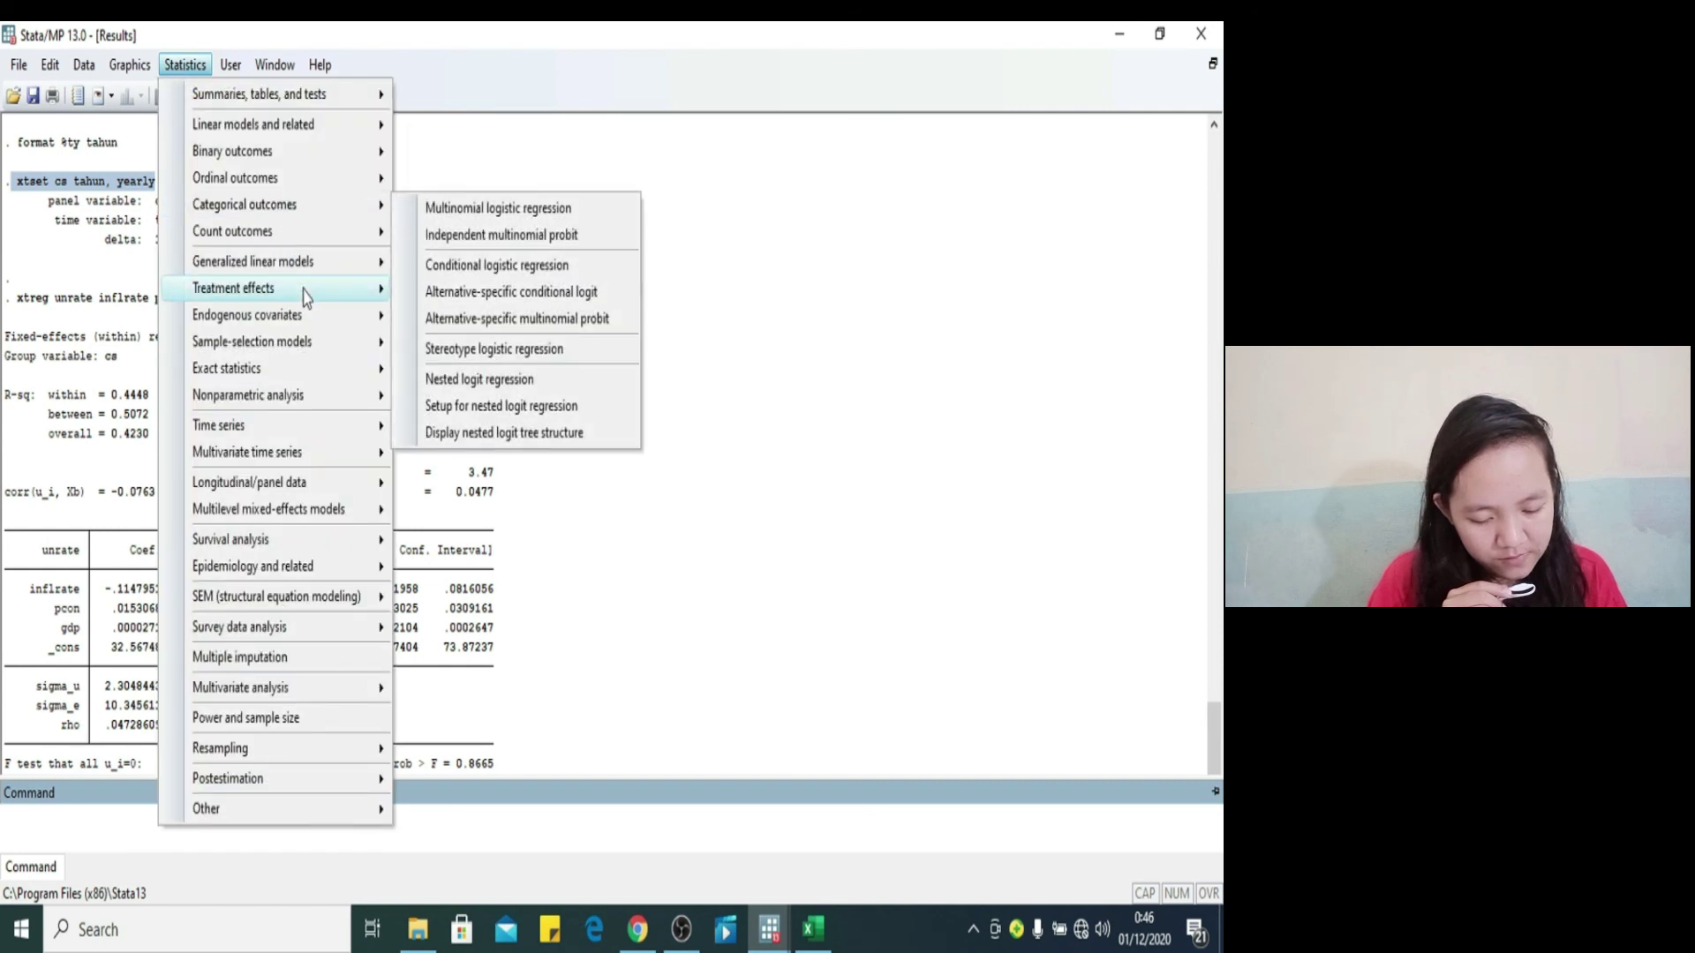
pyautogui.moveTo(335, 350)
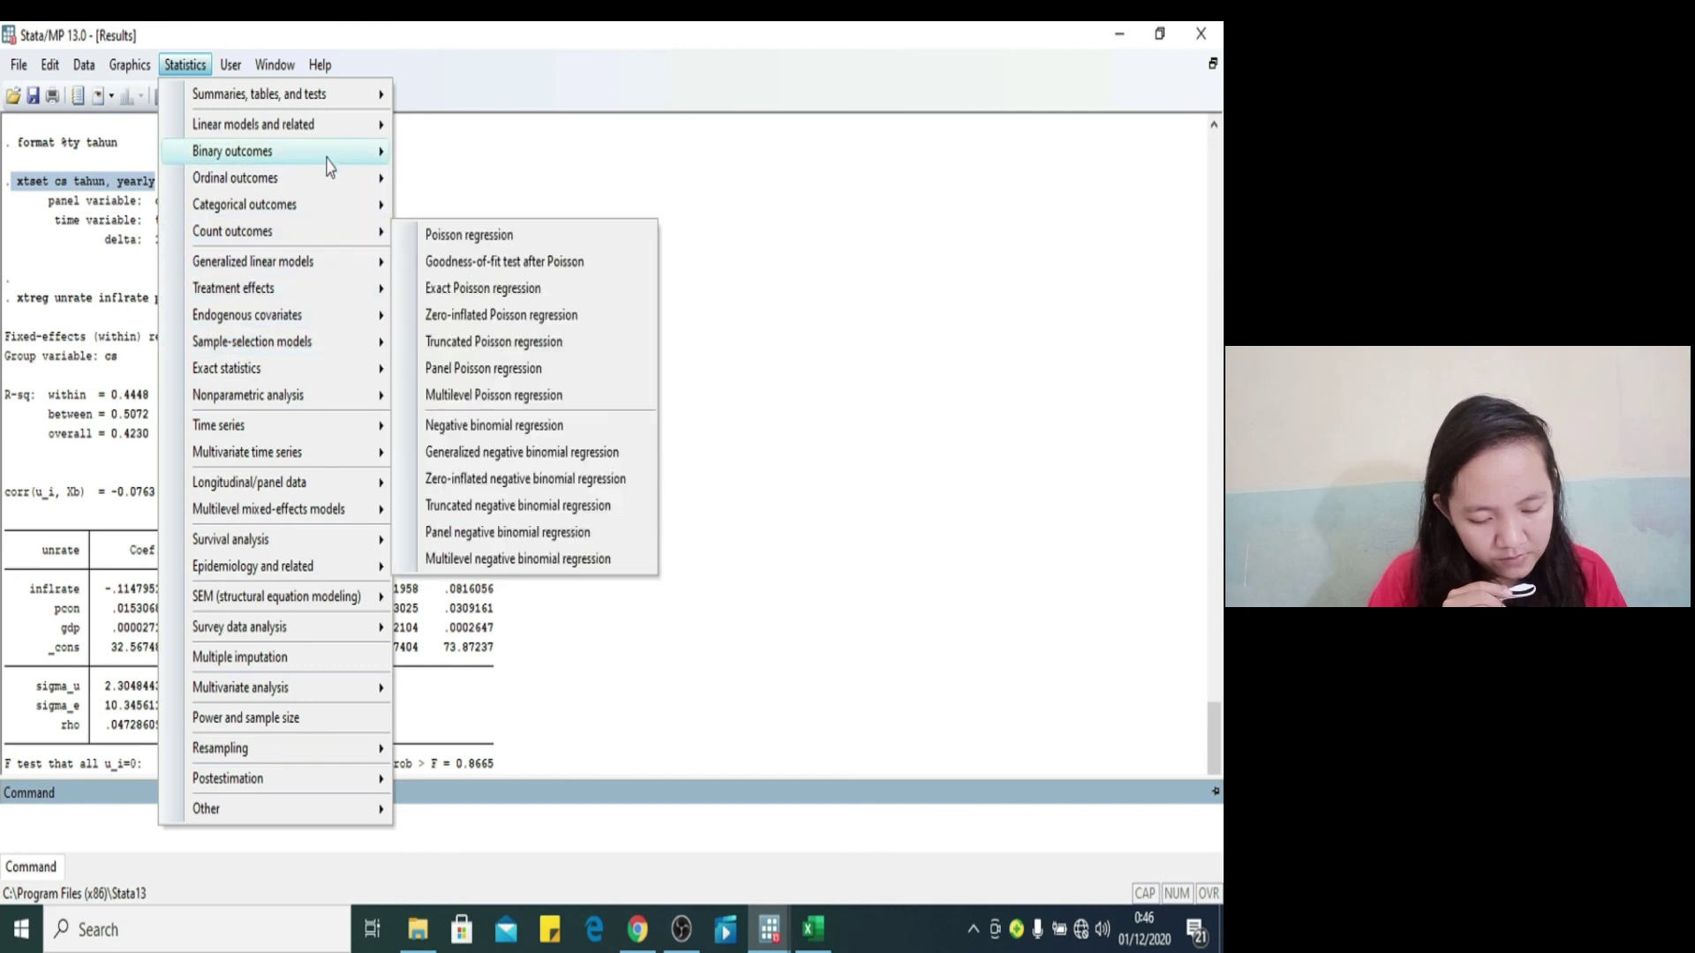
pyautogui.moveTo(357, 128)
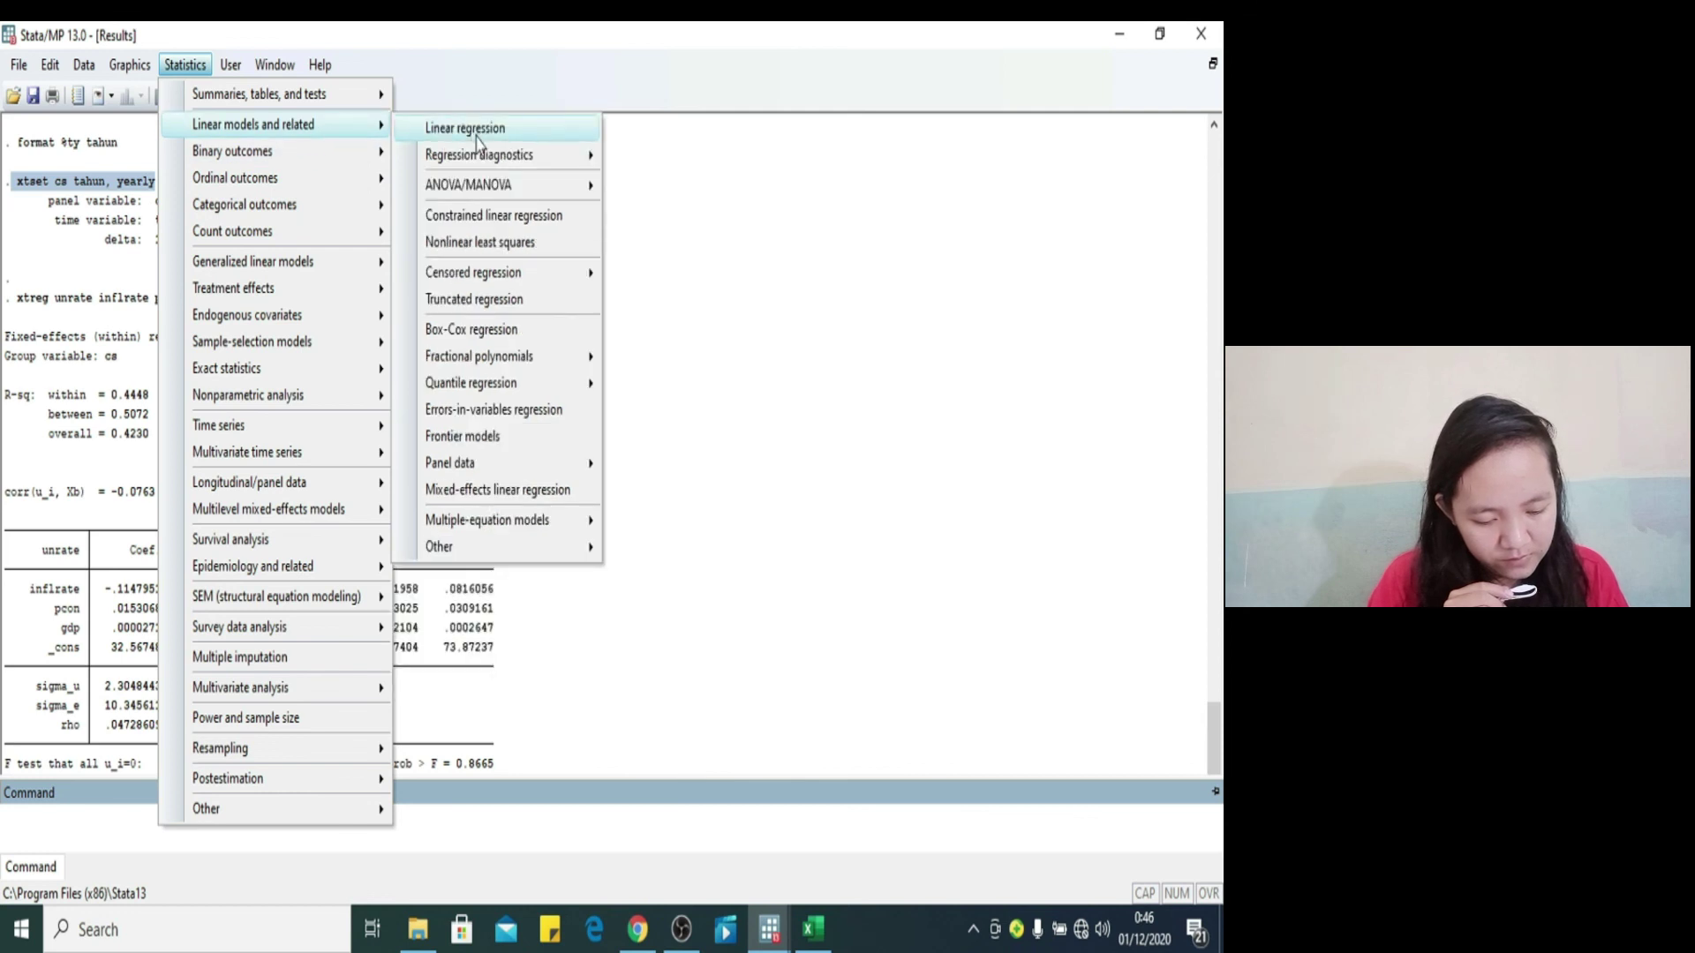
pyautogui.moveTo(582, 155)
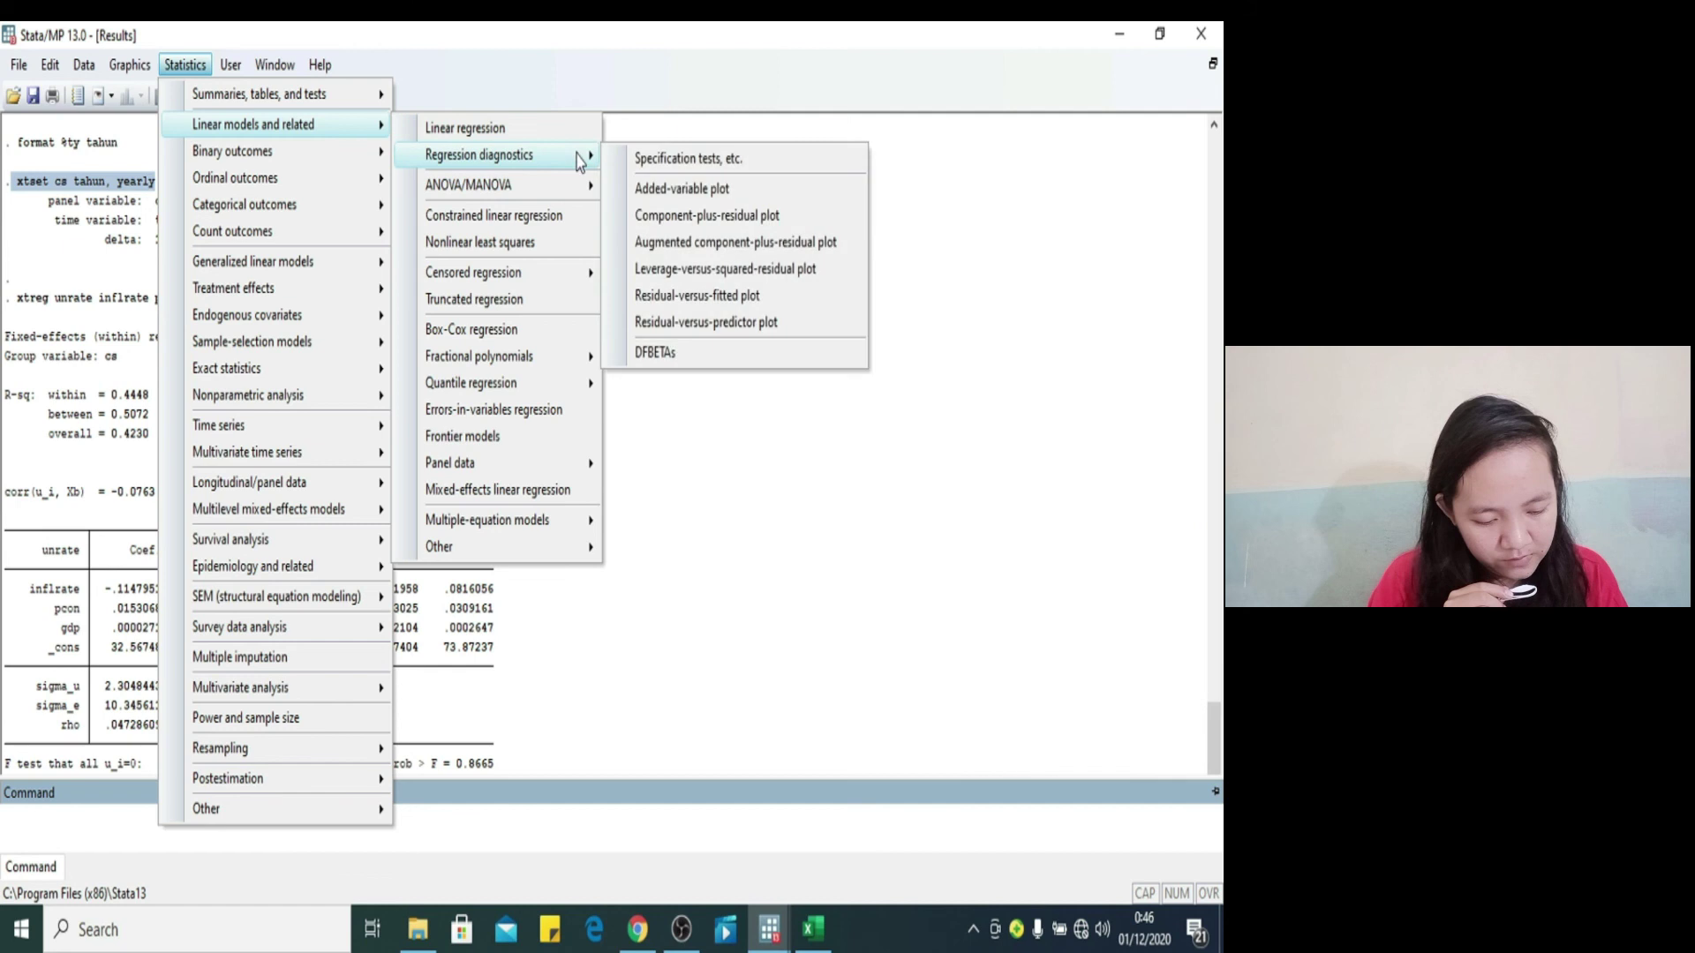
pyautogui.click(639, 161)
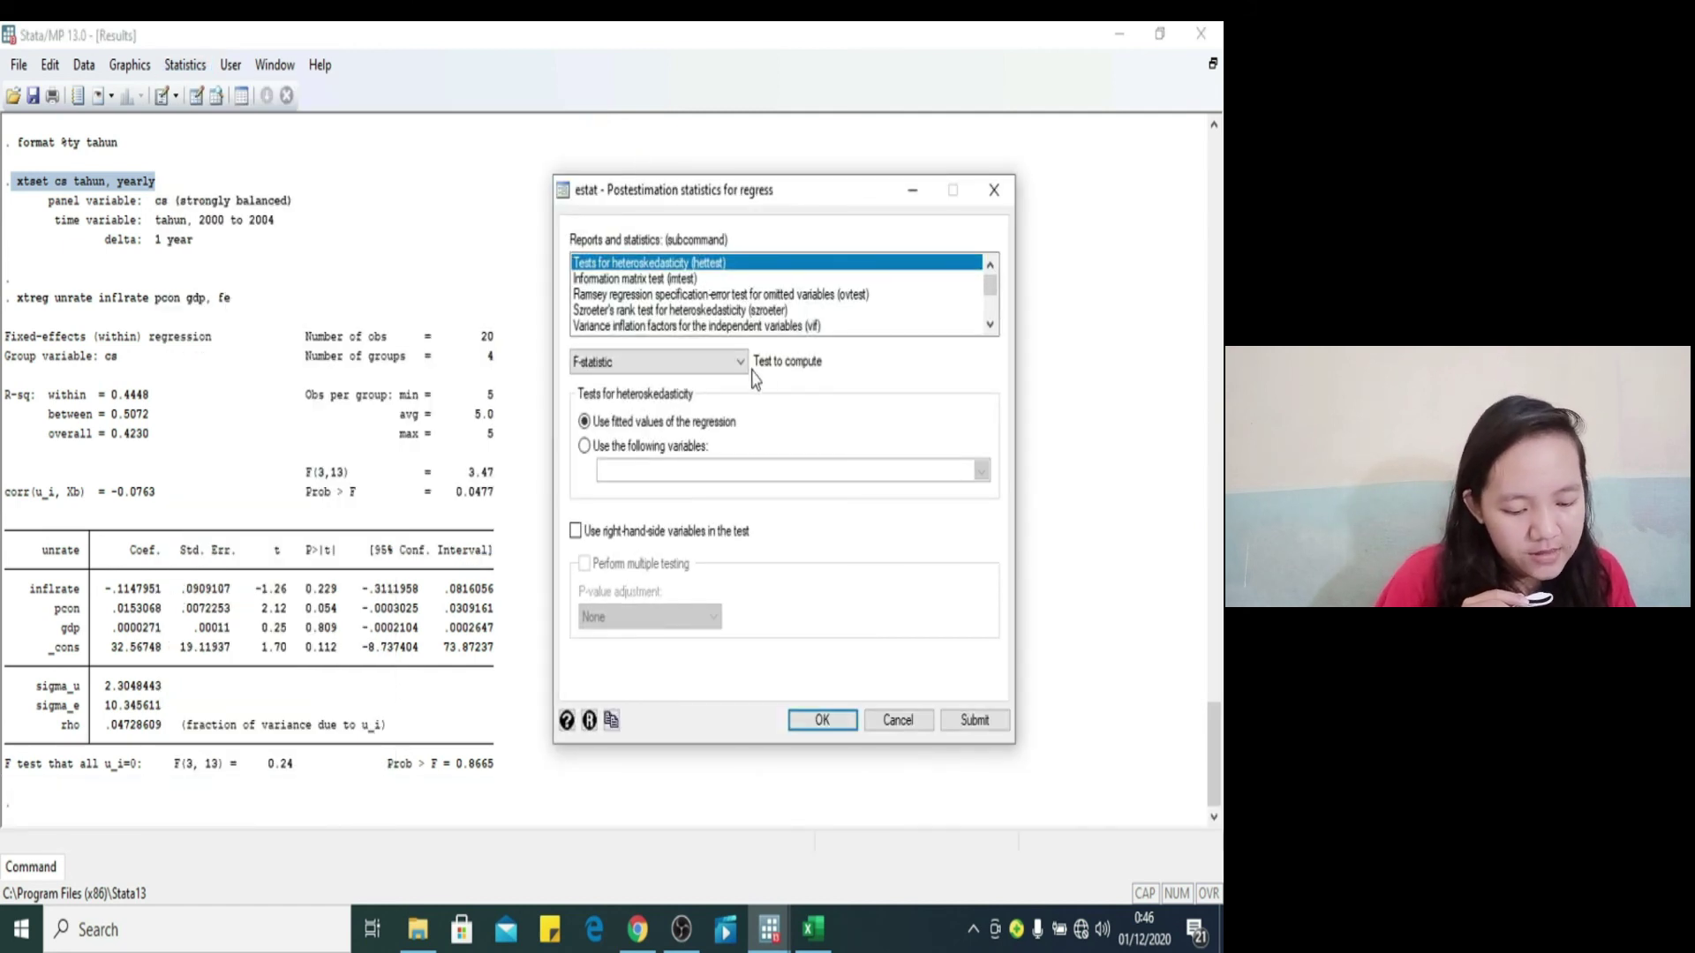
pyautogui.click(975, 721)
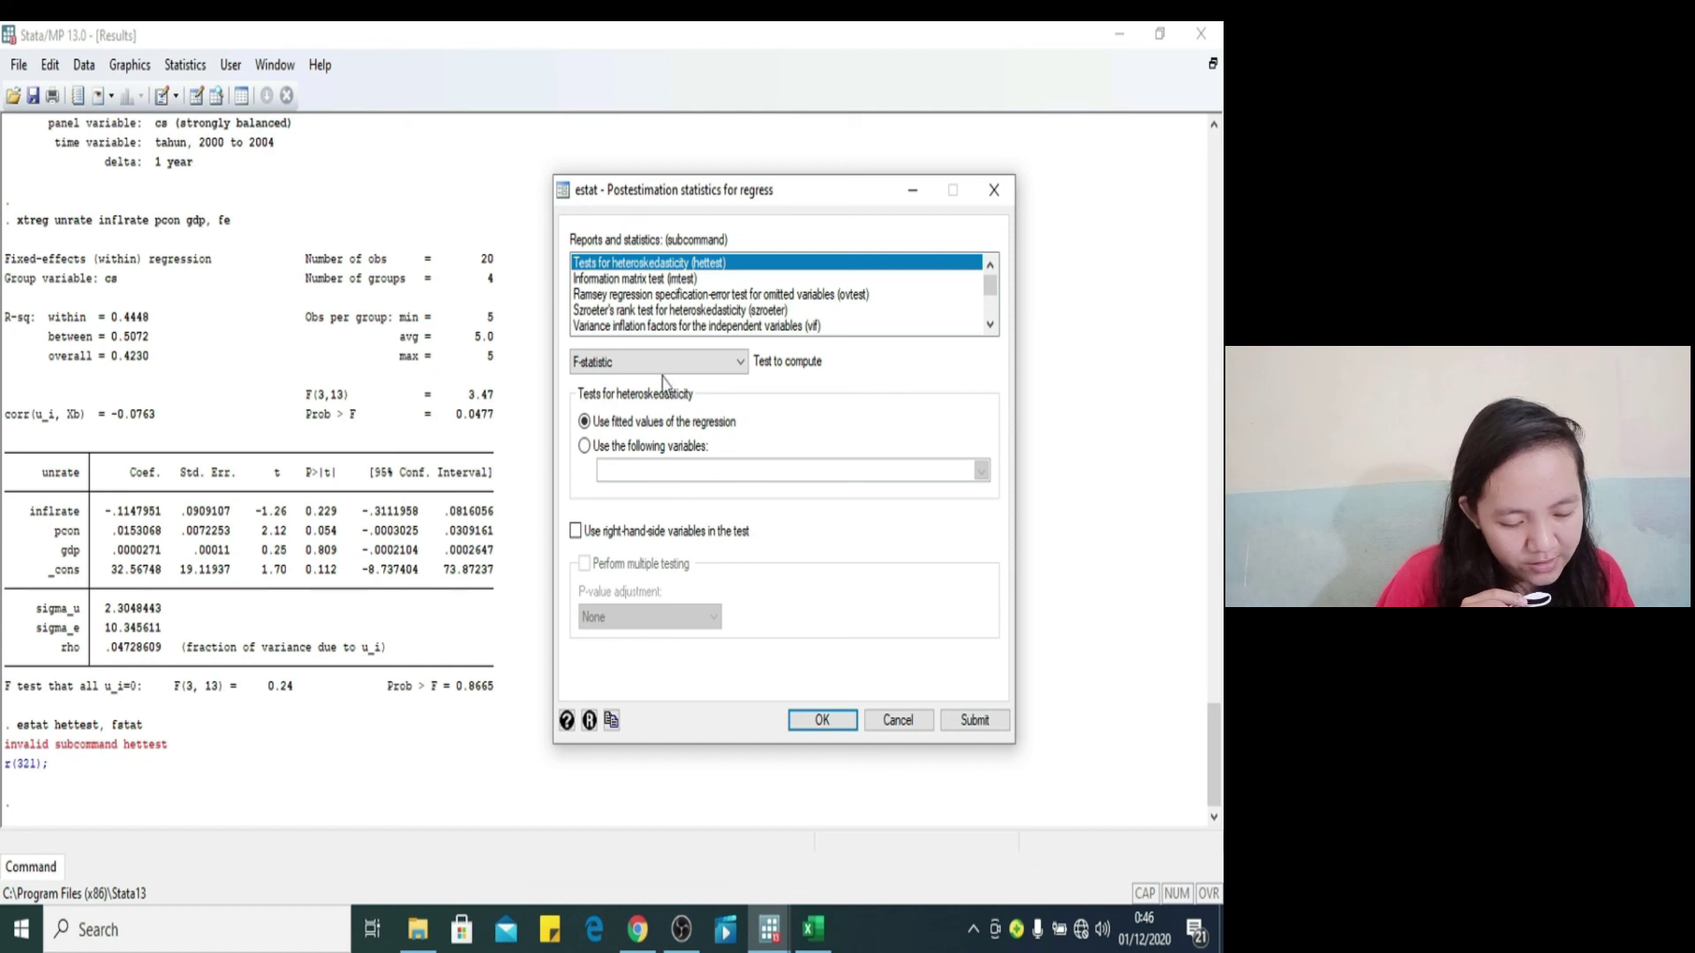
# Step: Try the heteroskedasticity test with the Breusch-Pagan/Cook-Weisberg option and with the N*R2 version of the score test
pyautogui.click(716, 364)
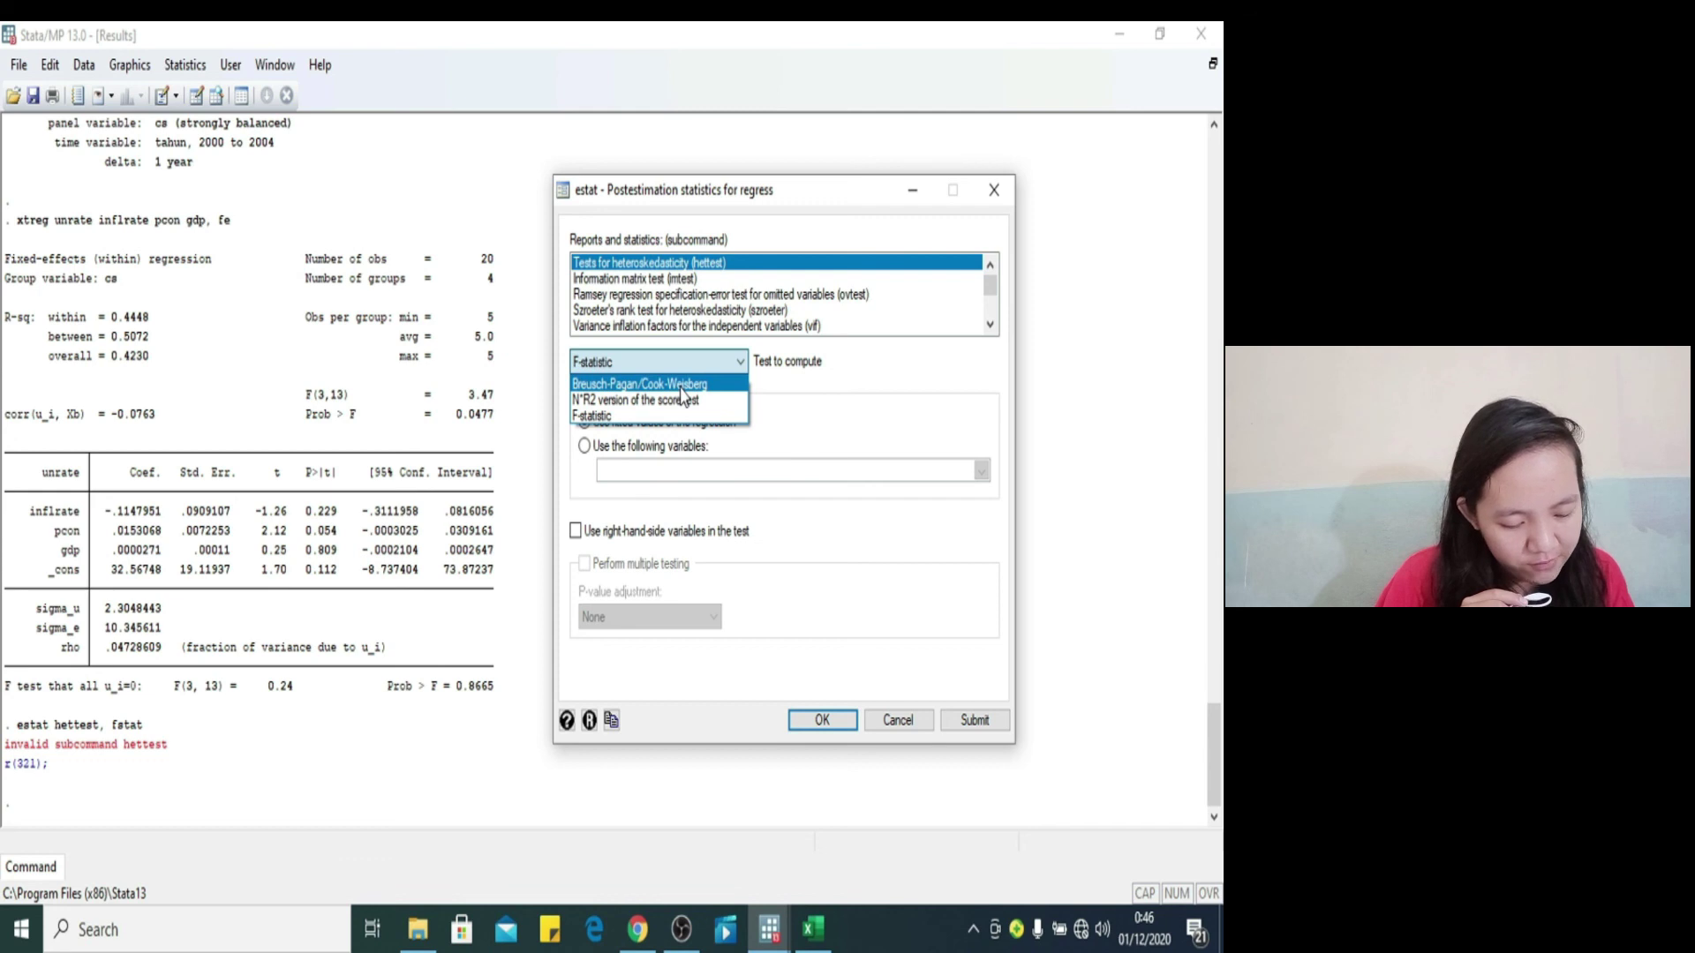
pyautogui.click(681, 387)
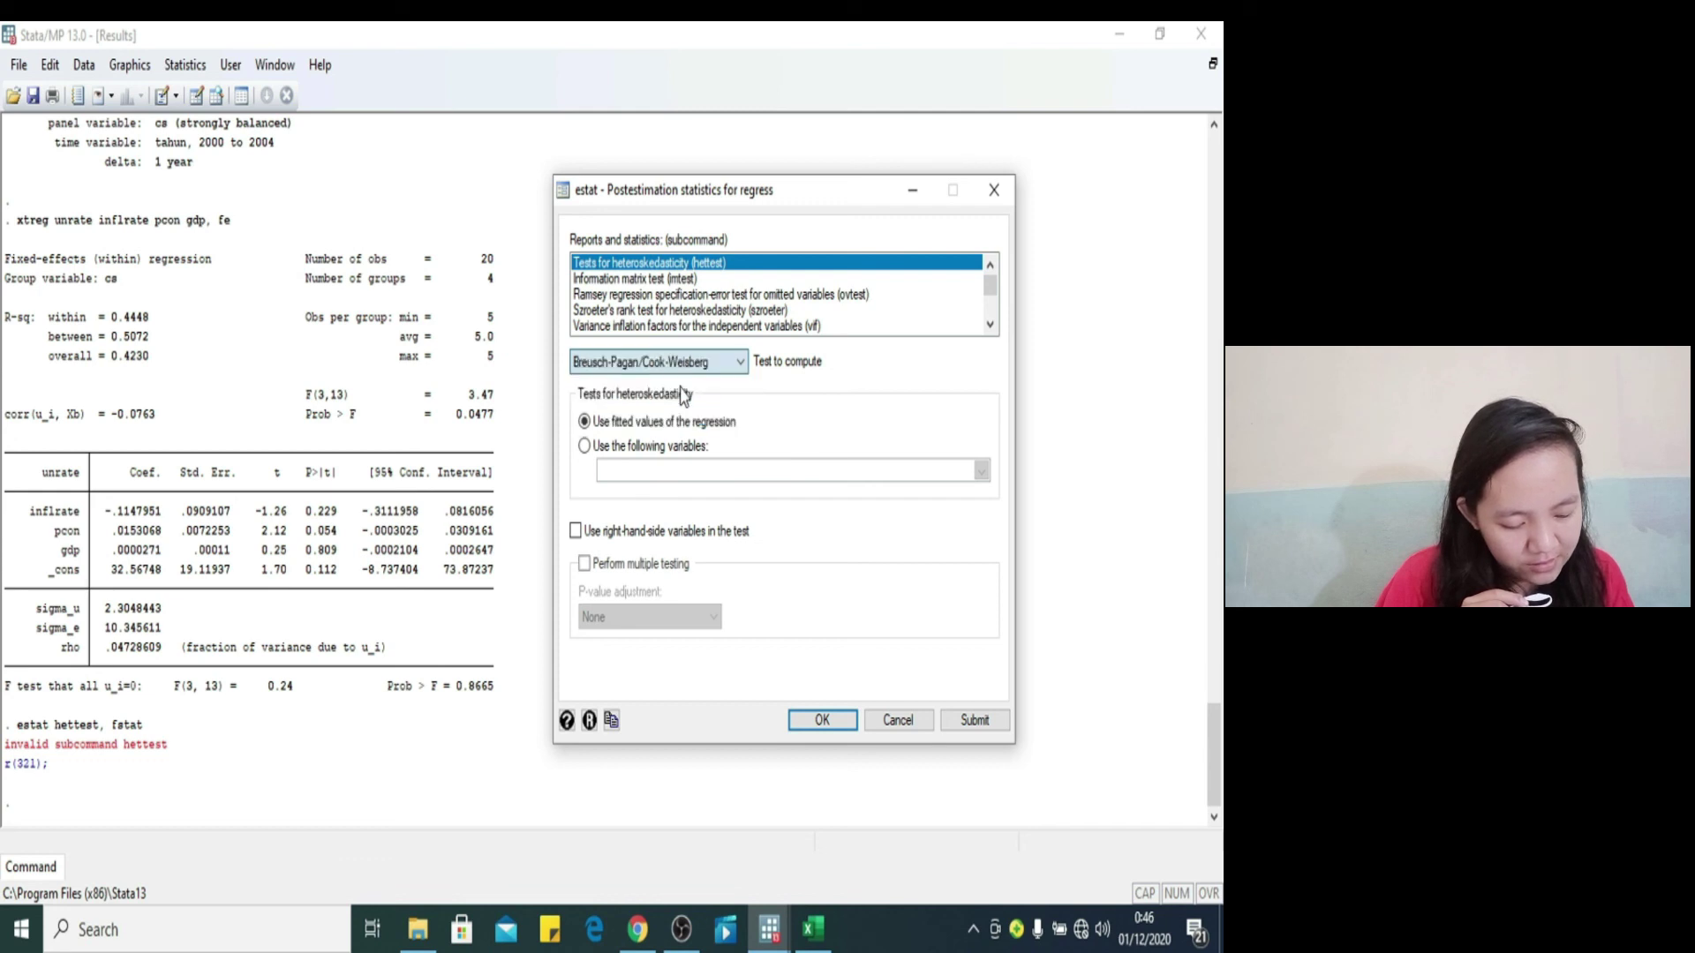
pyautogui.click(974, 722)
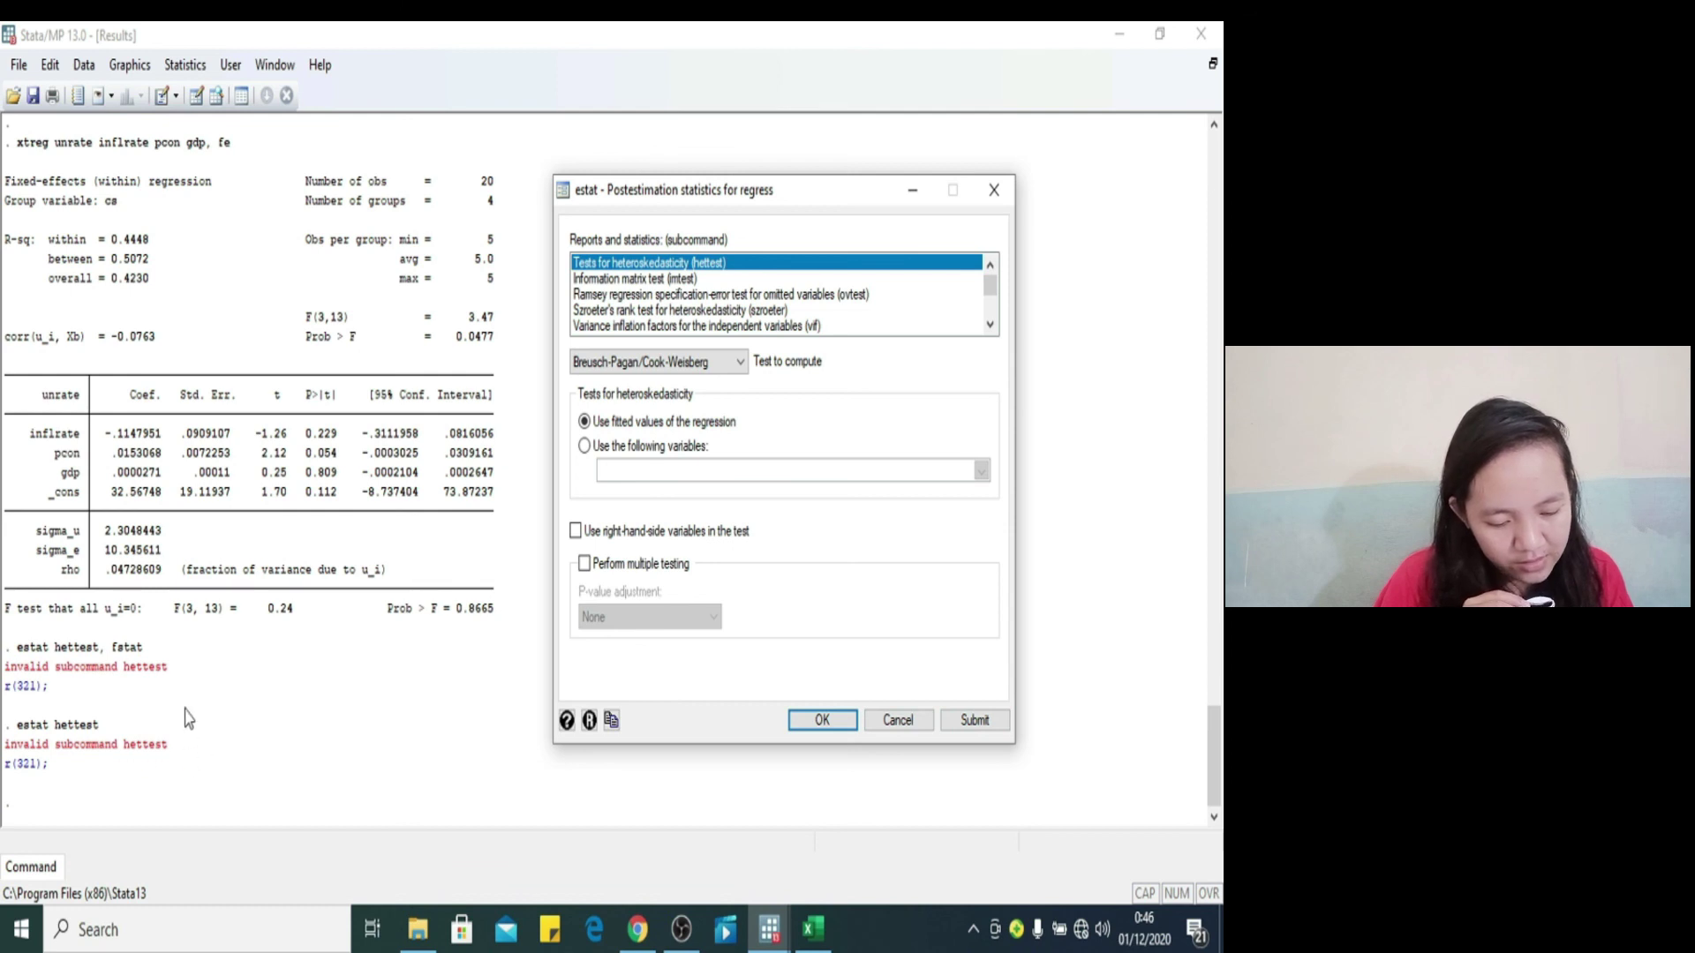
pyautogui.click(665, 361)
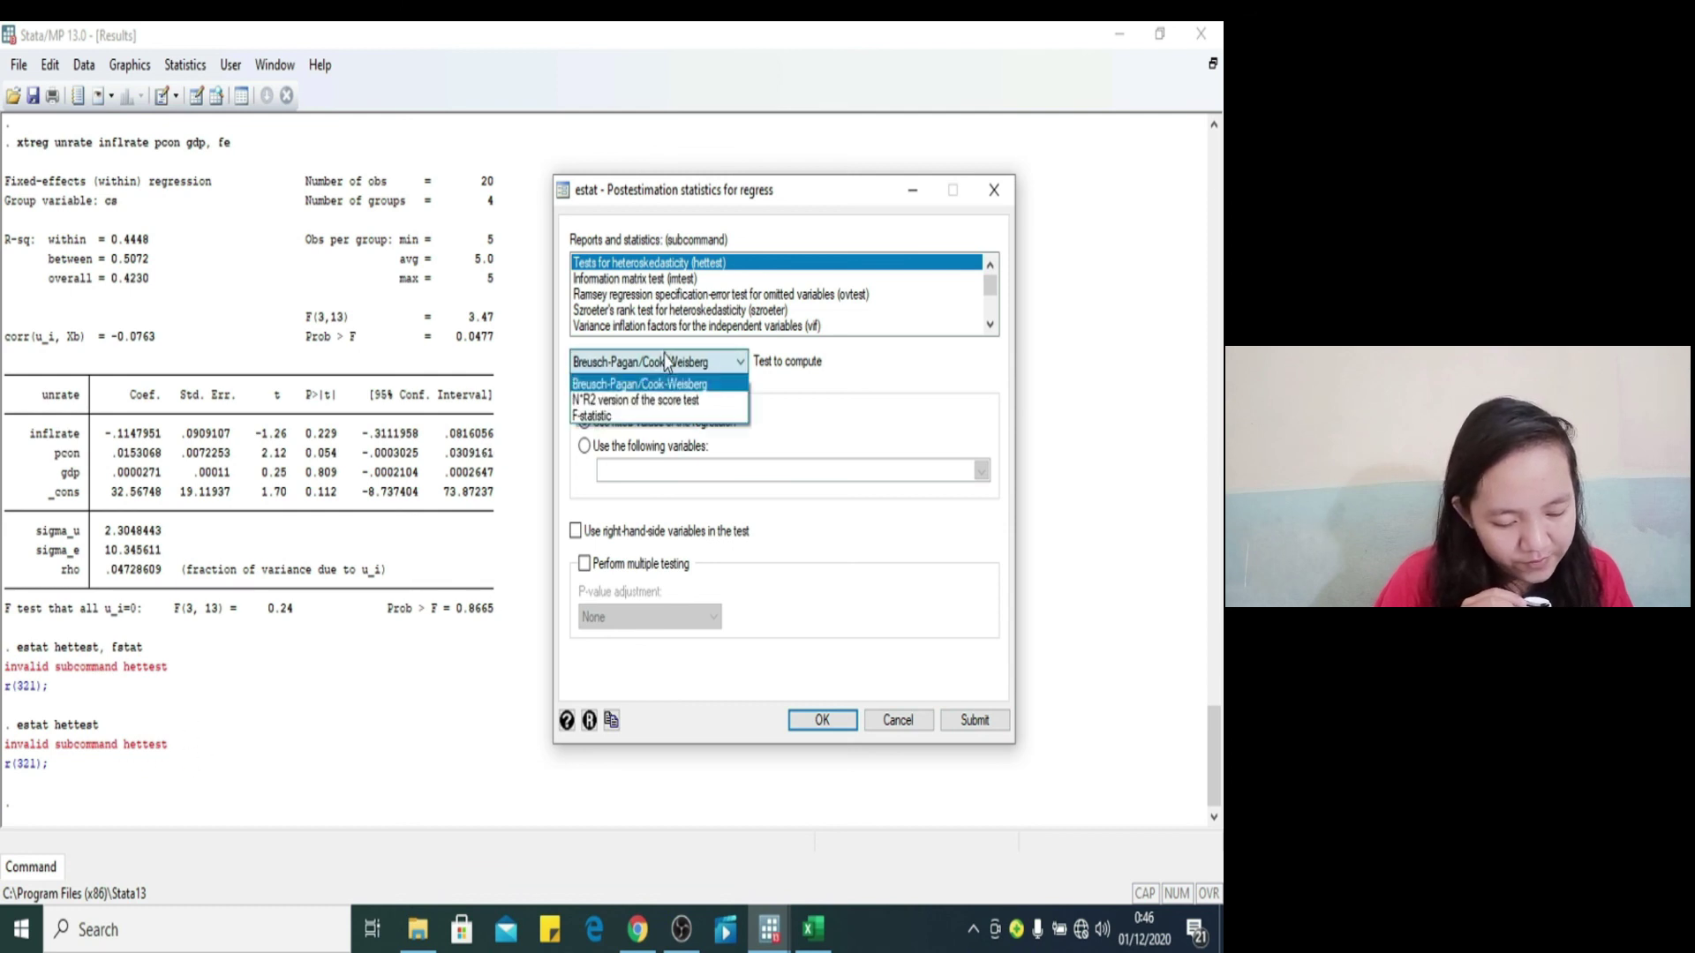
pyautogui.click(653, 402)
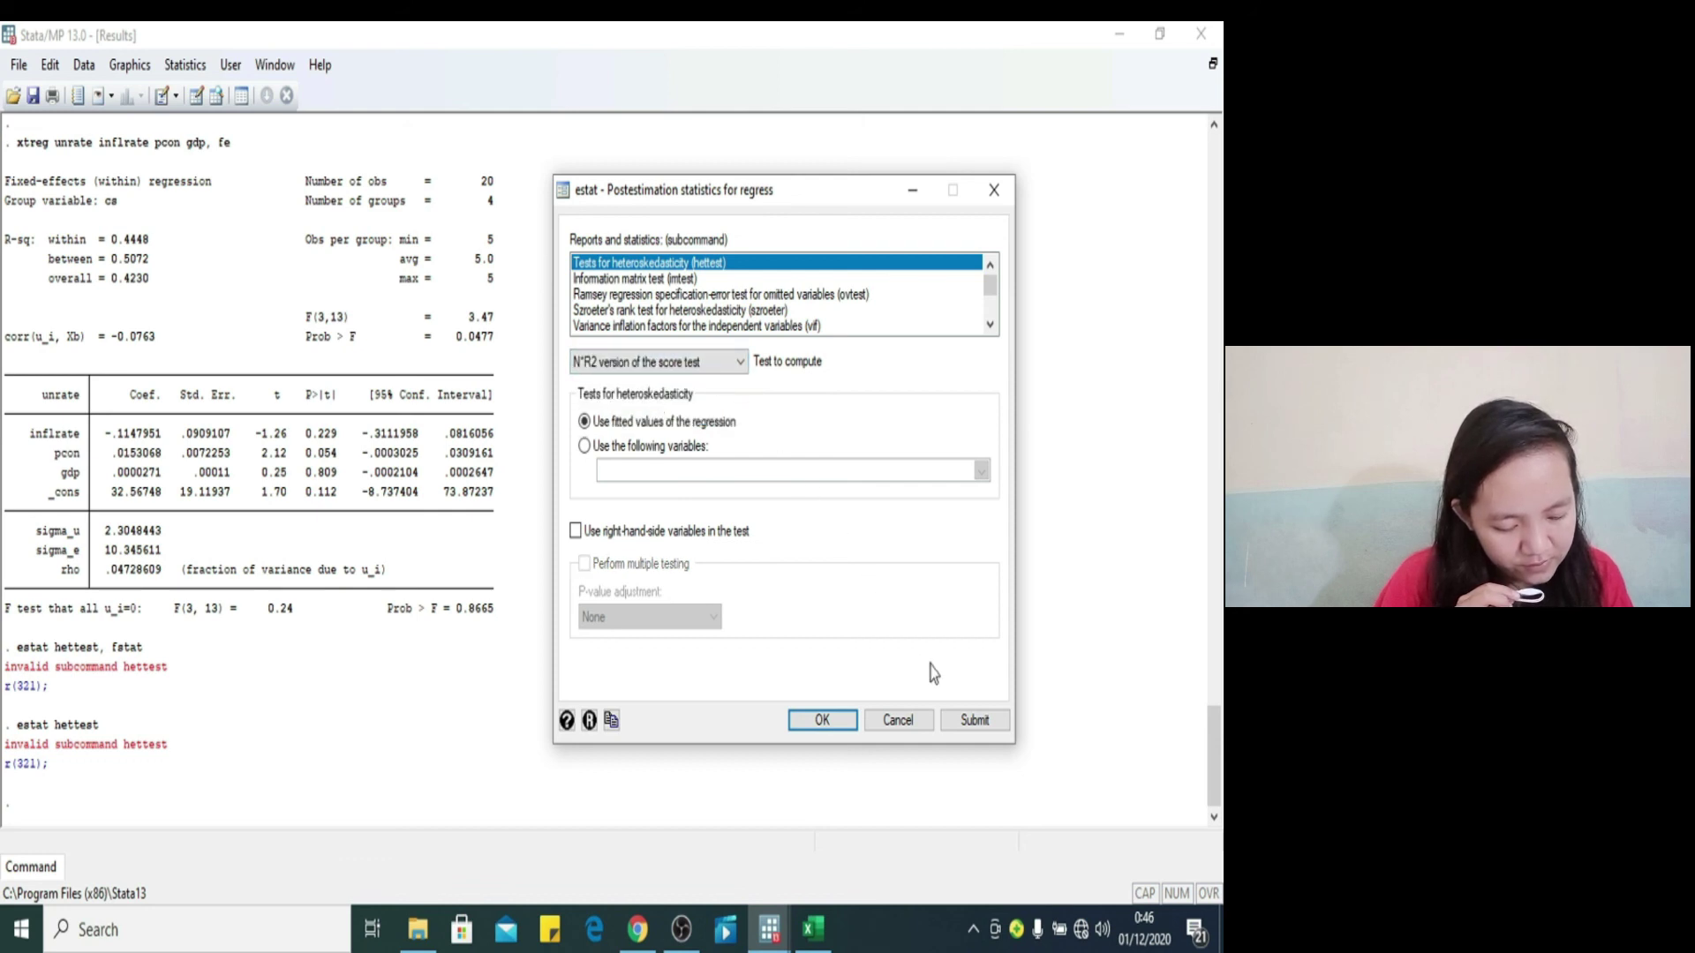
pyautogui.click(969, 722)
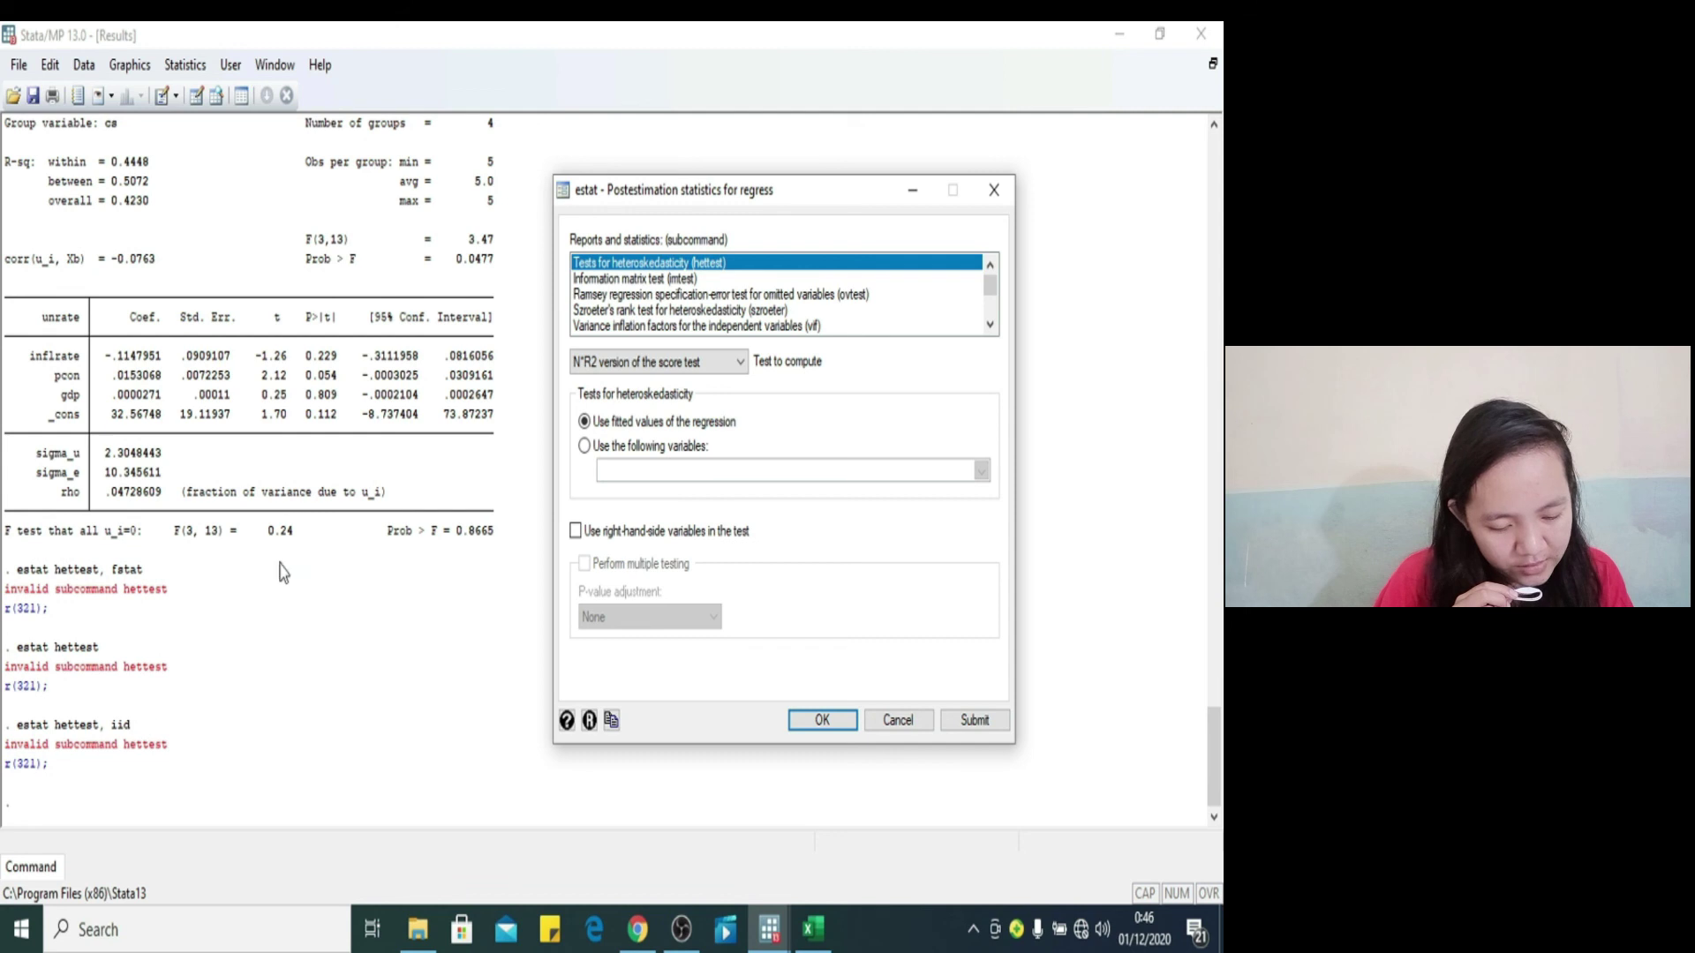
# Step: Try the variance inflation factors (vif) and the Durbin-Watson d statistic (dwatson) on the panel model
pyautogui.click(608, 327)
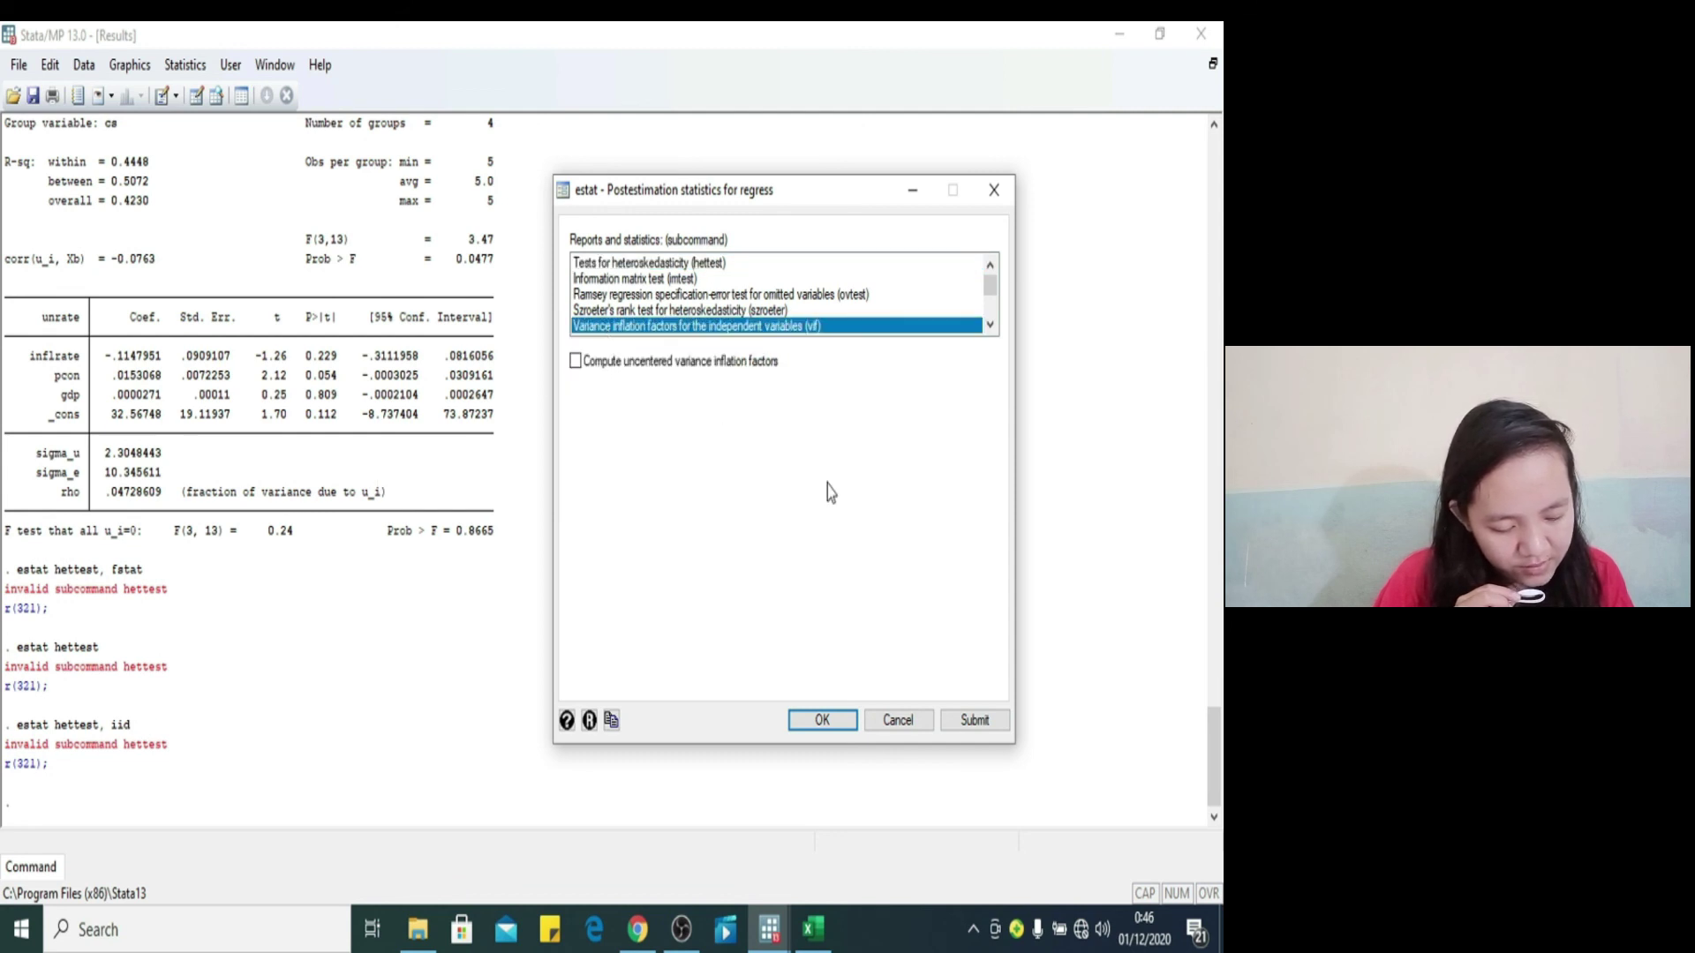
pyautogui.click(972, 720)
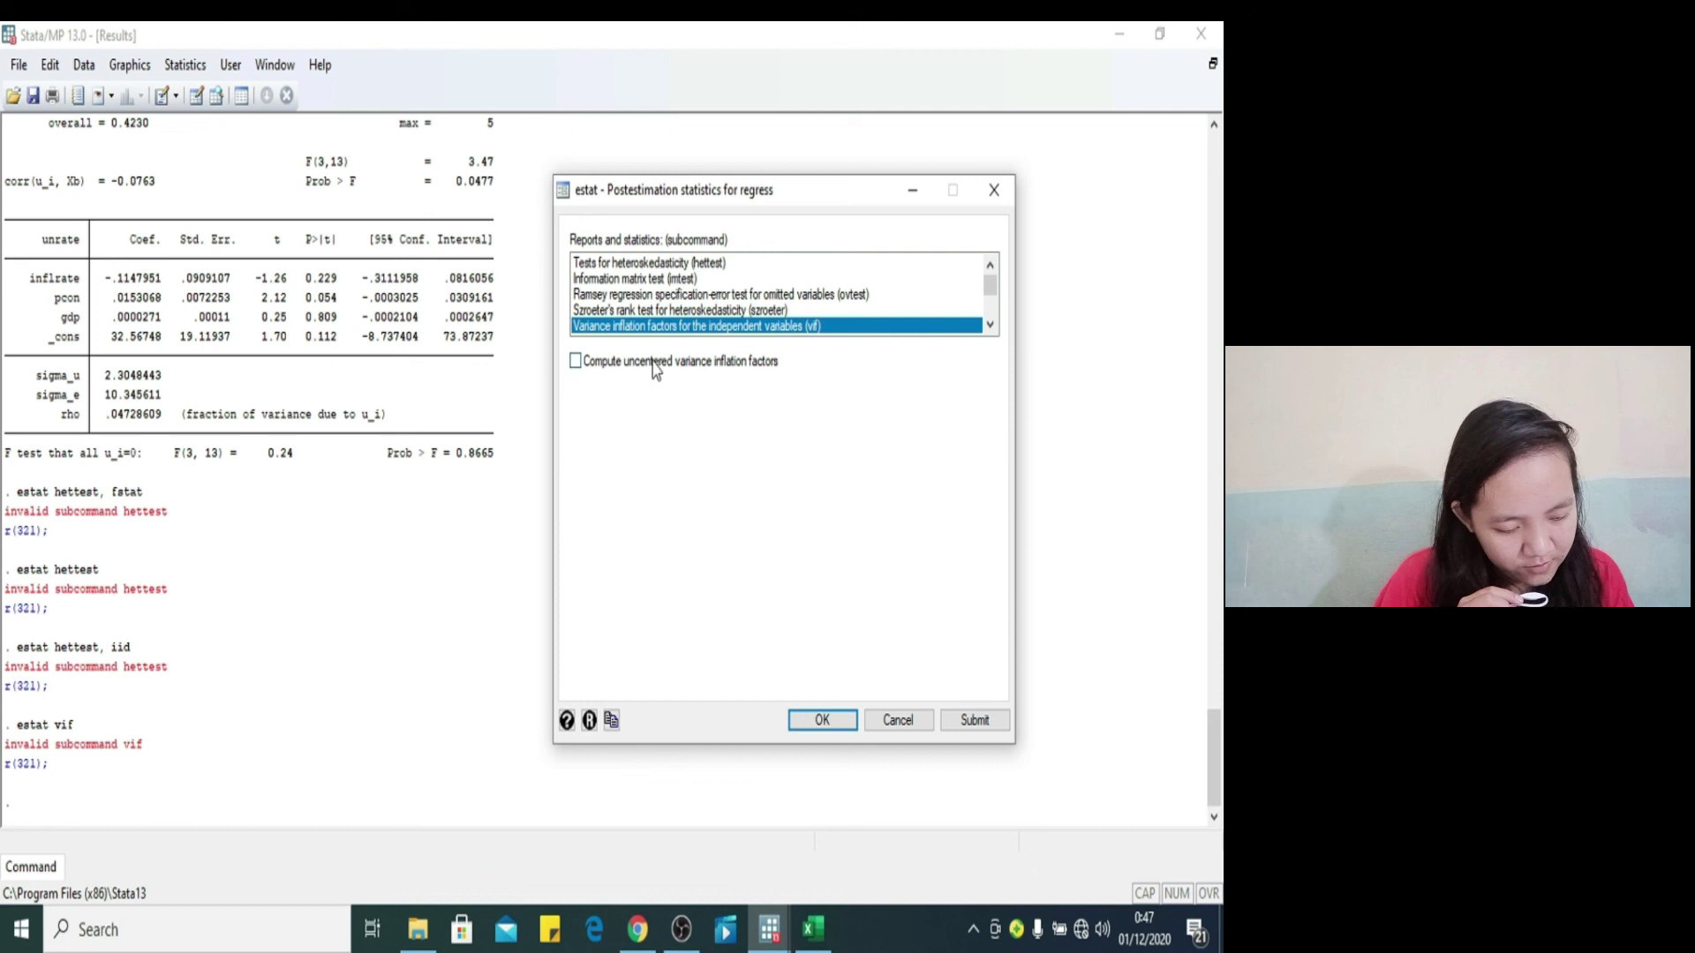
pyautogui.click(990, 325)
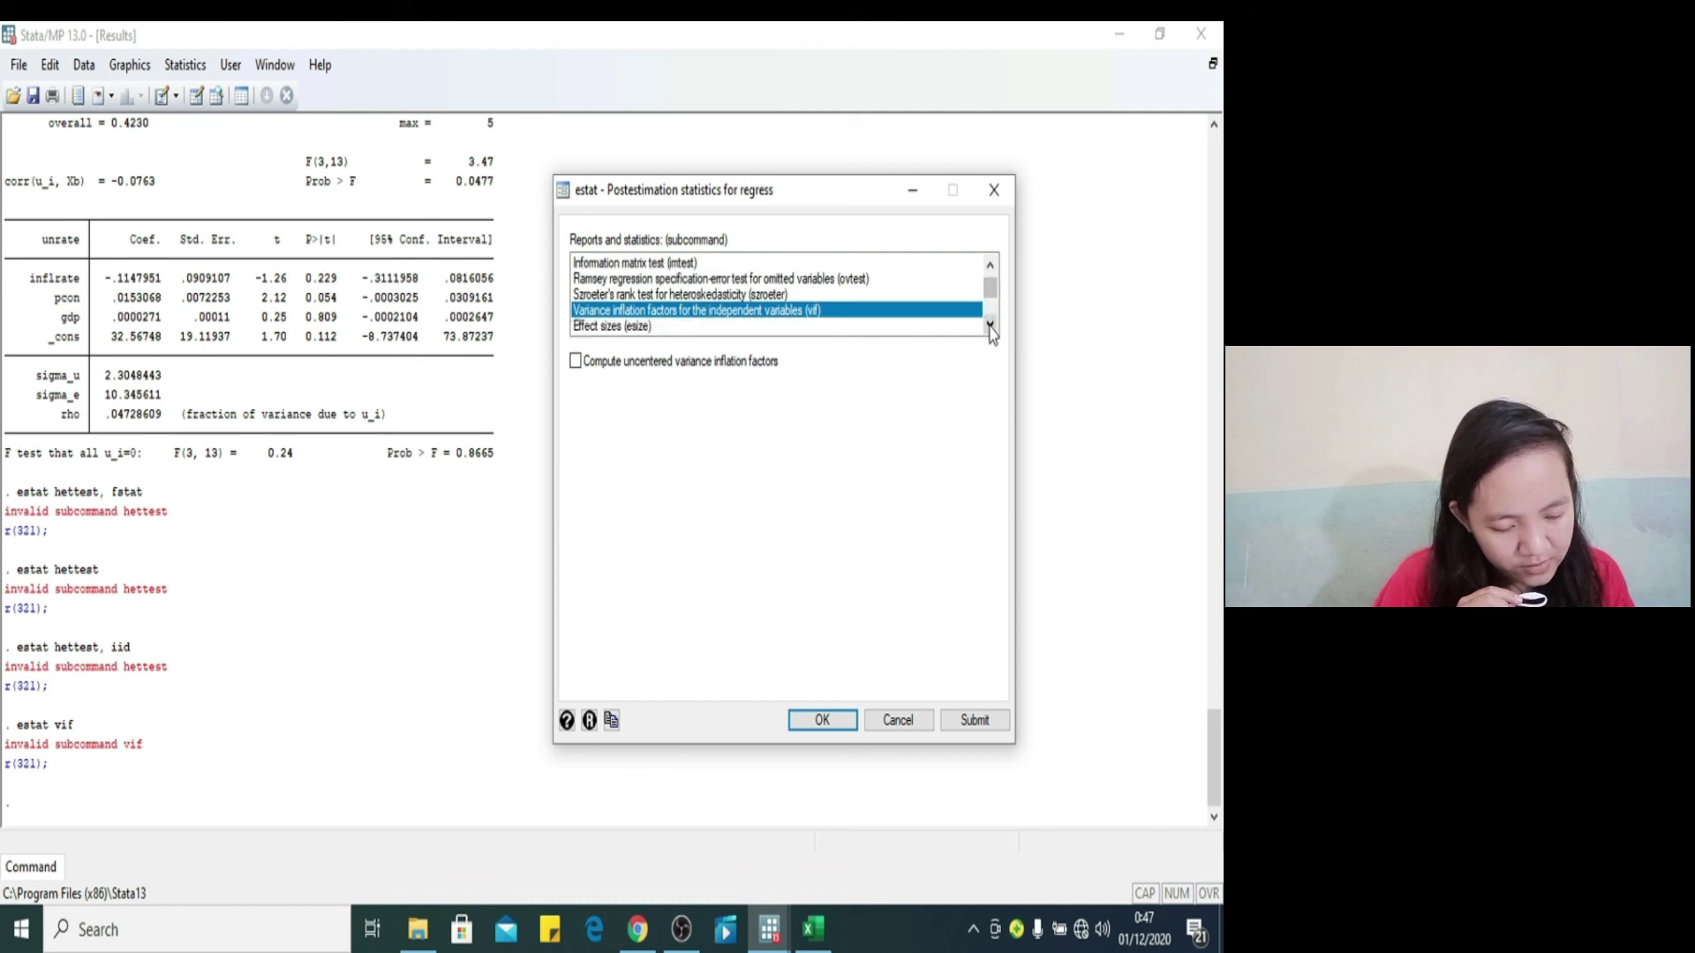
pyautogui.click(991, 325)
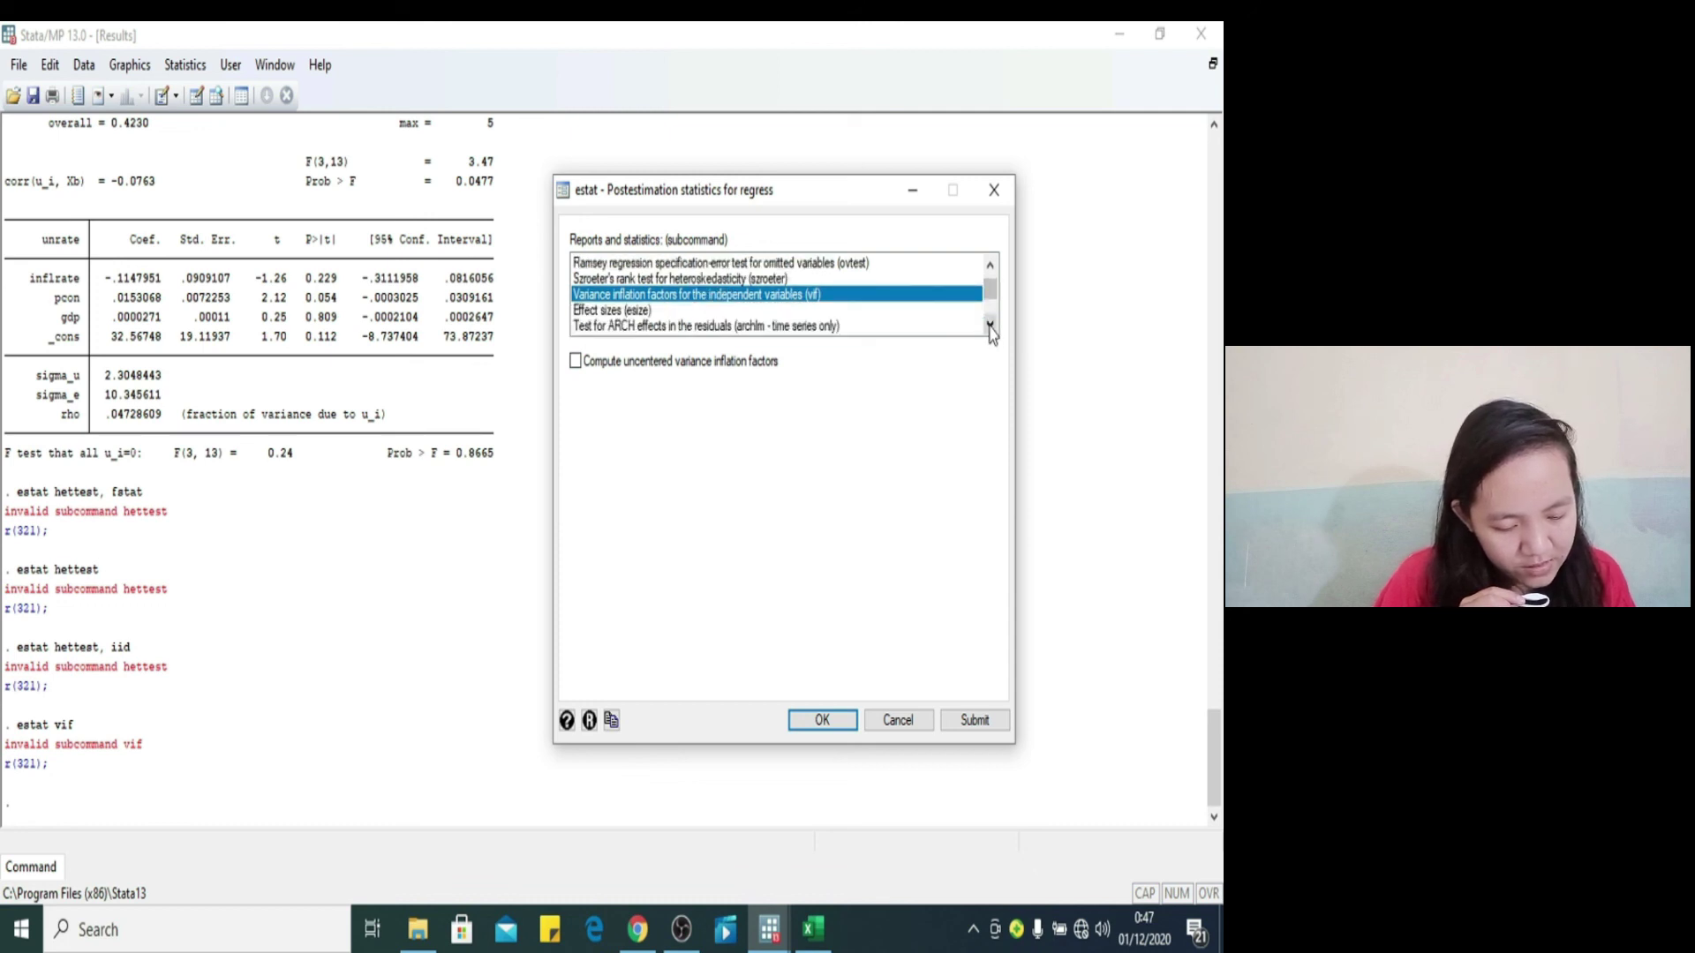
pyautogui.click(990, 325)
pyautogui.click(990, 325)
pyautogui.click(991, 326)
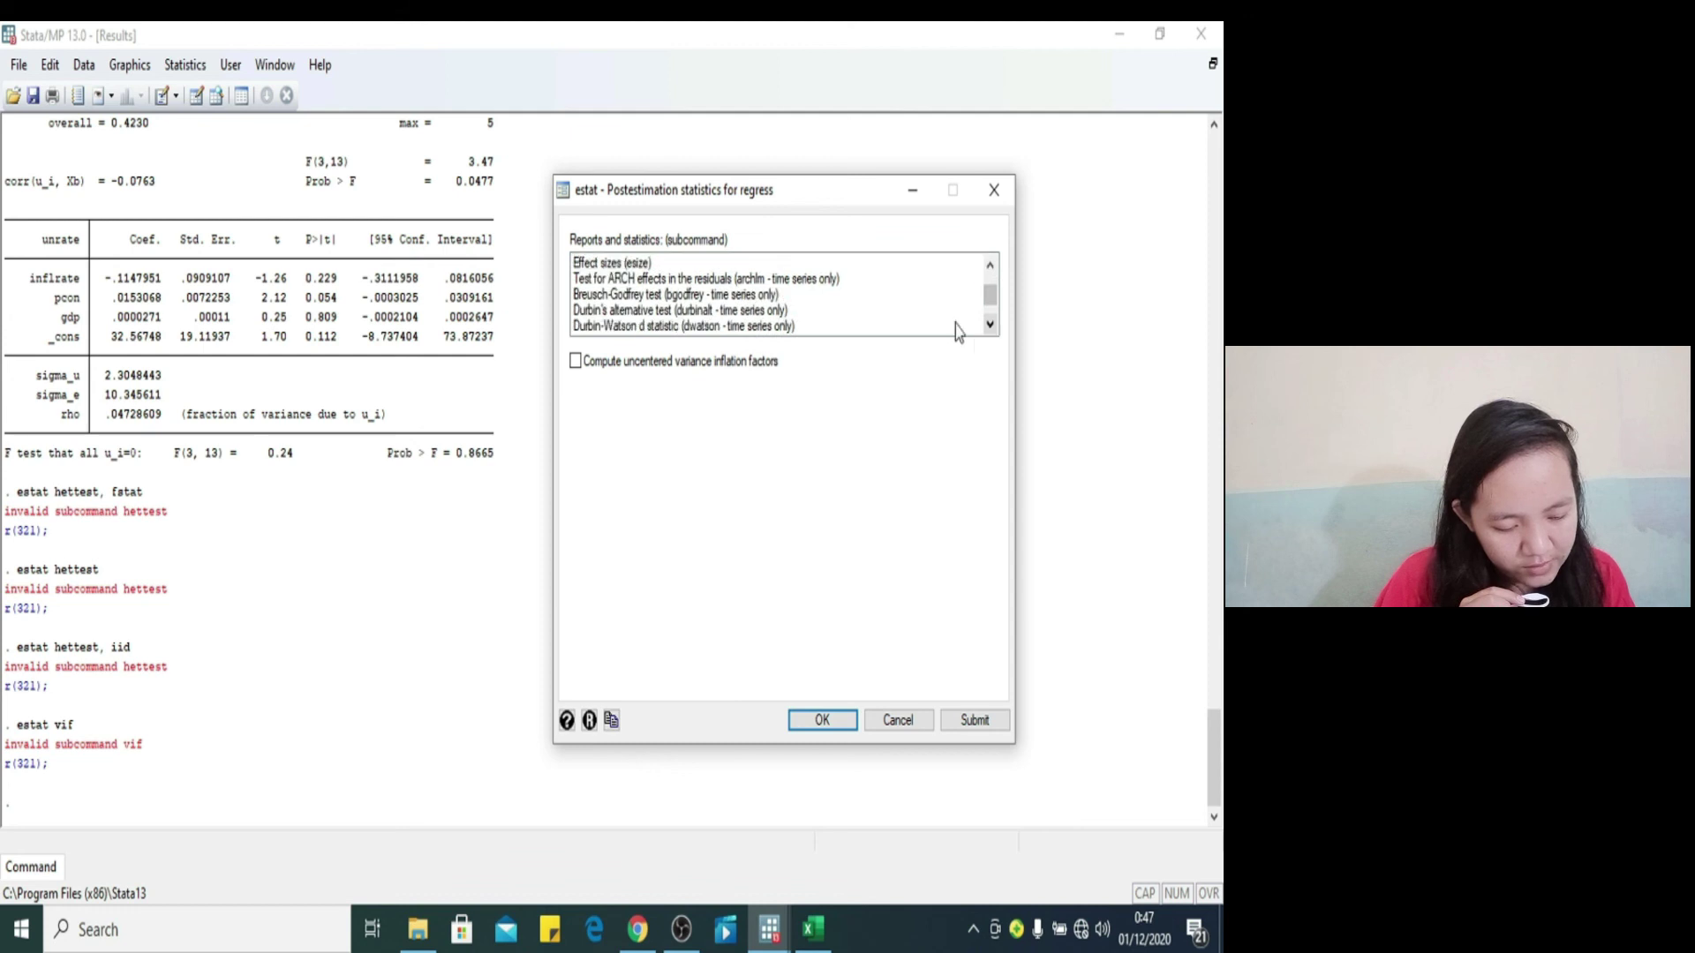
pyautogui.click(694, 328)
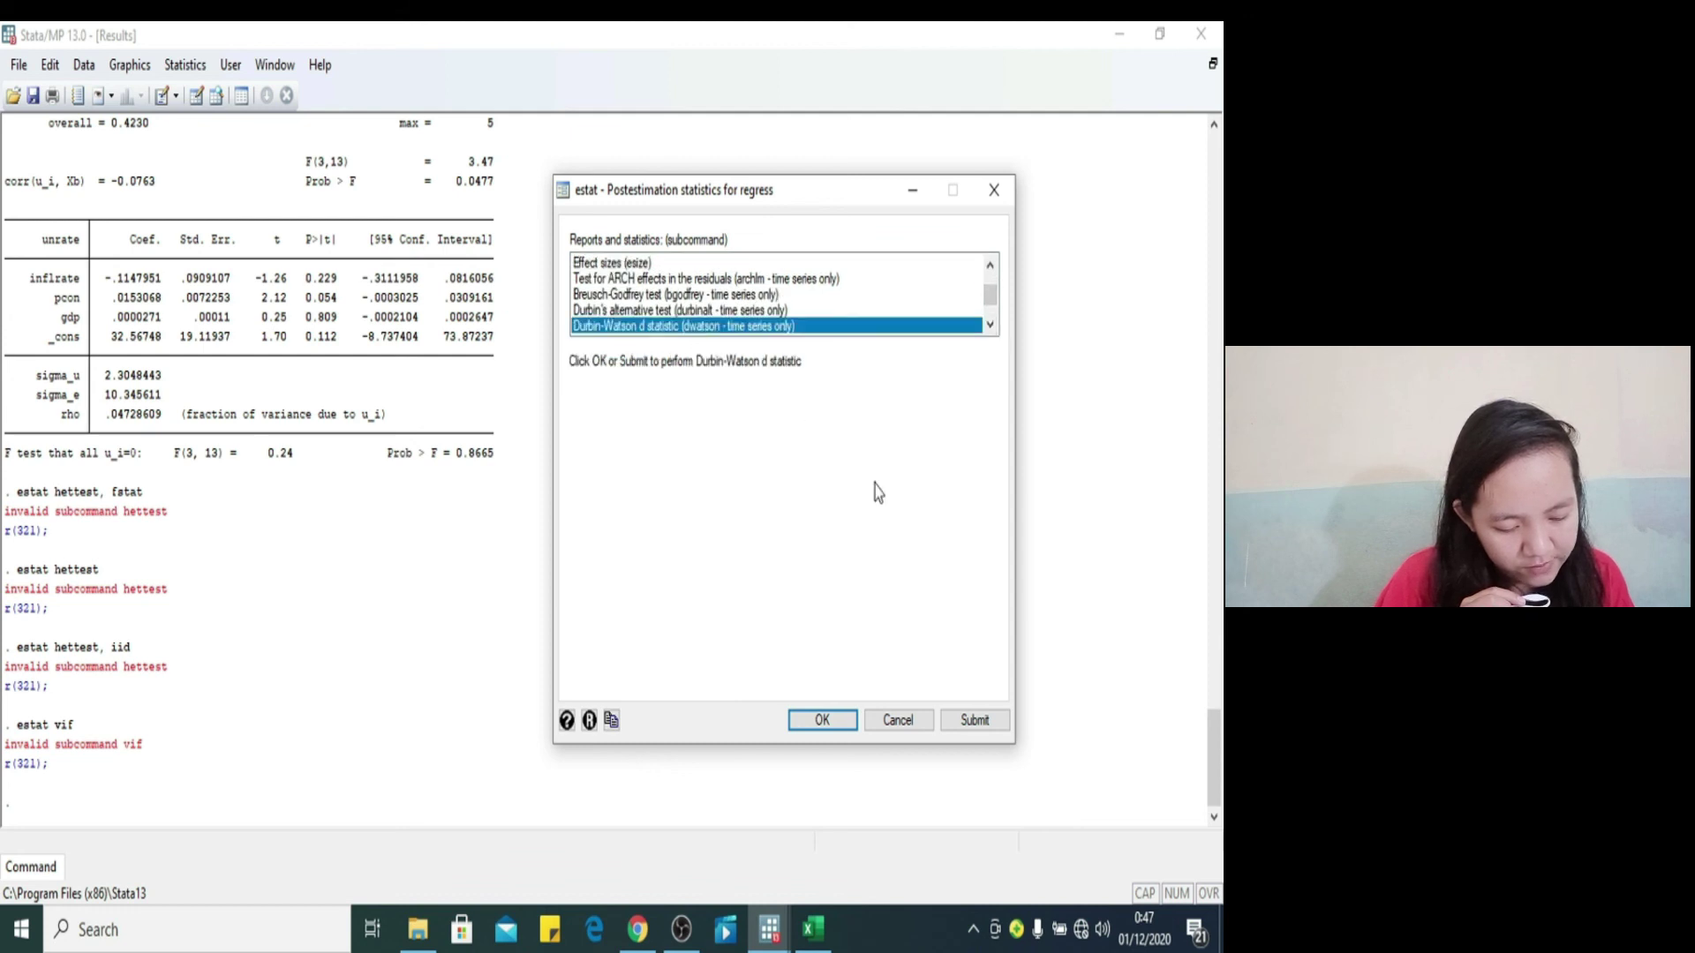
pyautogui.click(974, 720)
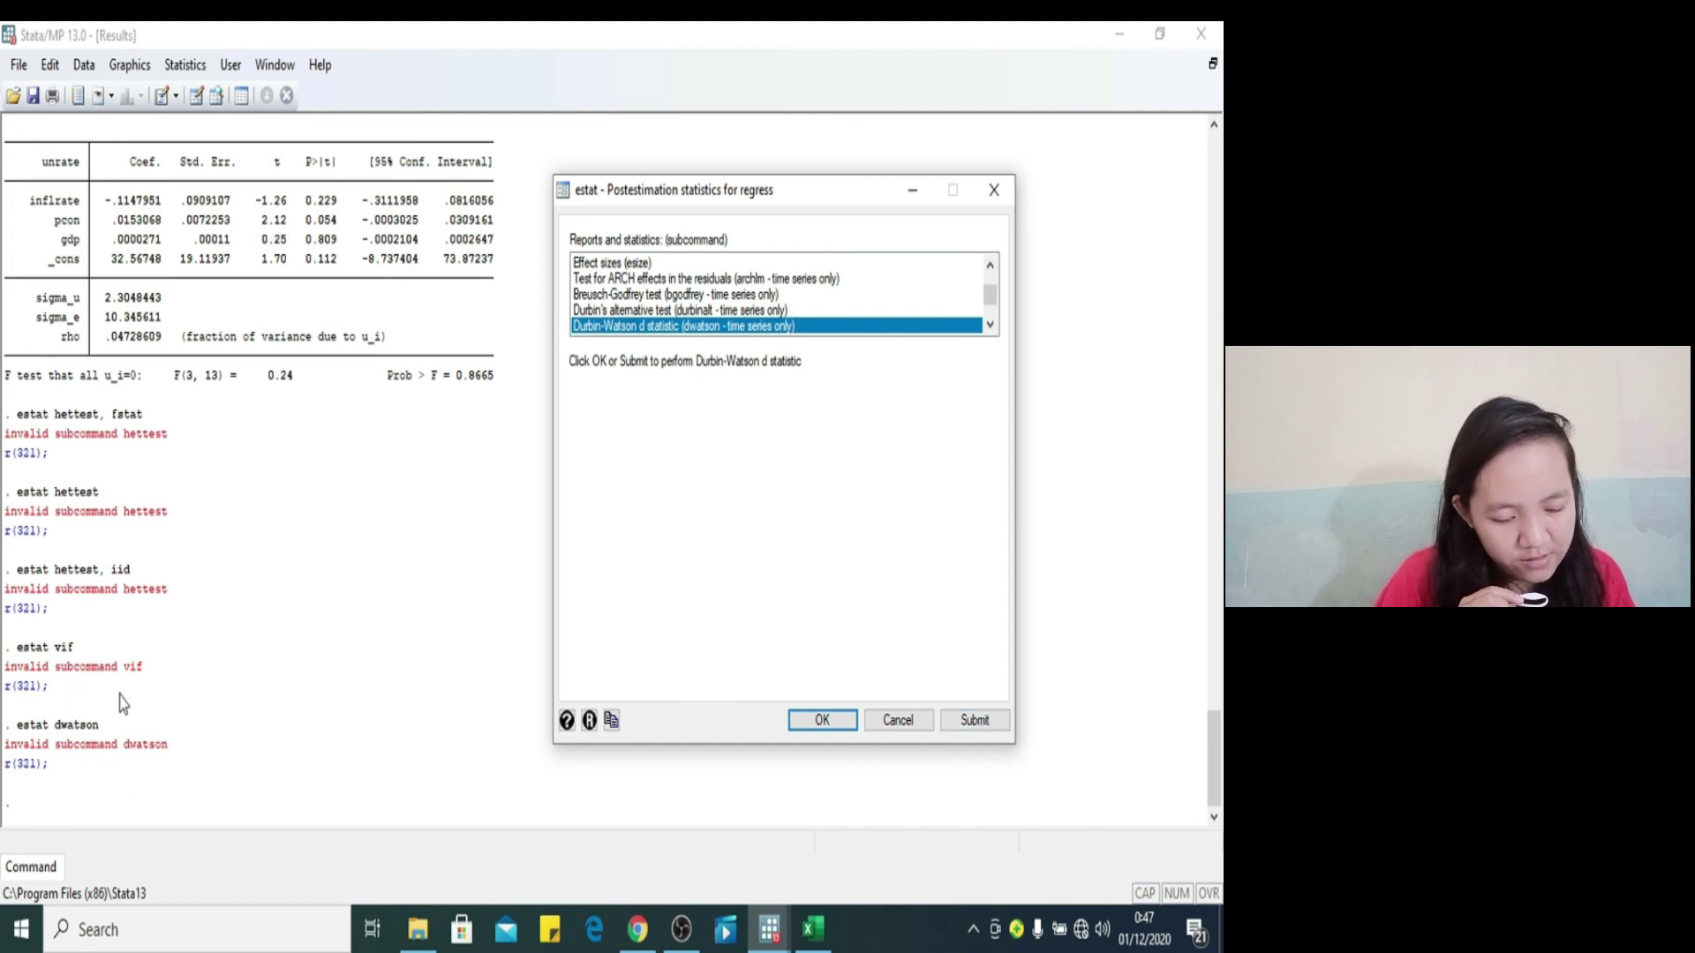
# Step: Try the Breusch-Godfrey test (bgodfrey) with the default p-value distribution and close the postestimation dialog
pyautogui.click(591, 298)
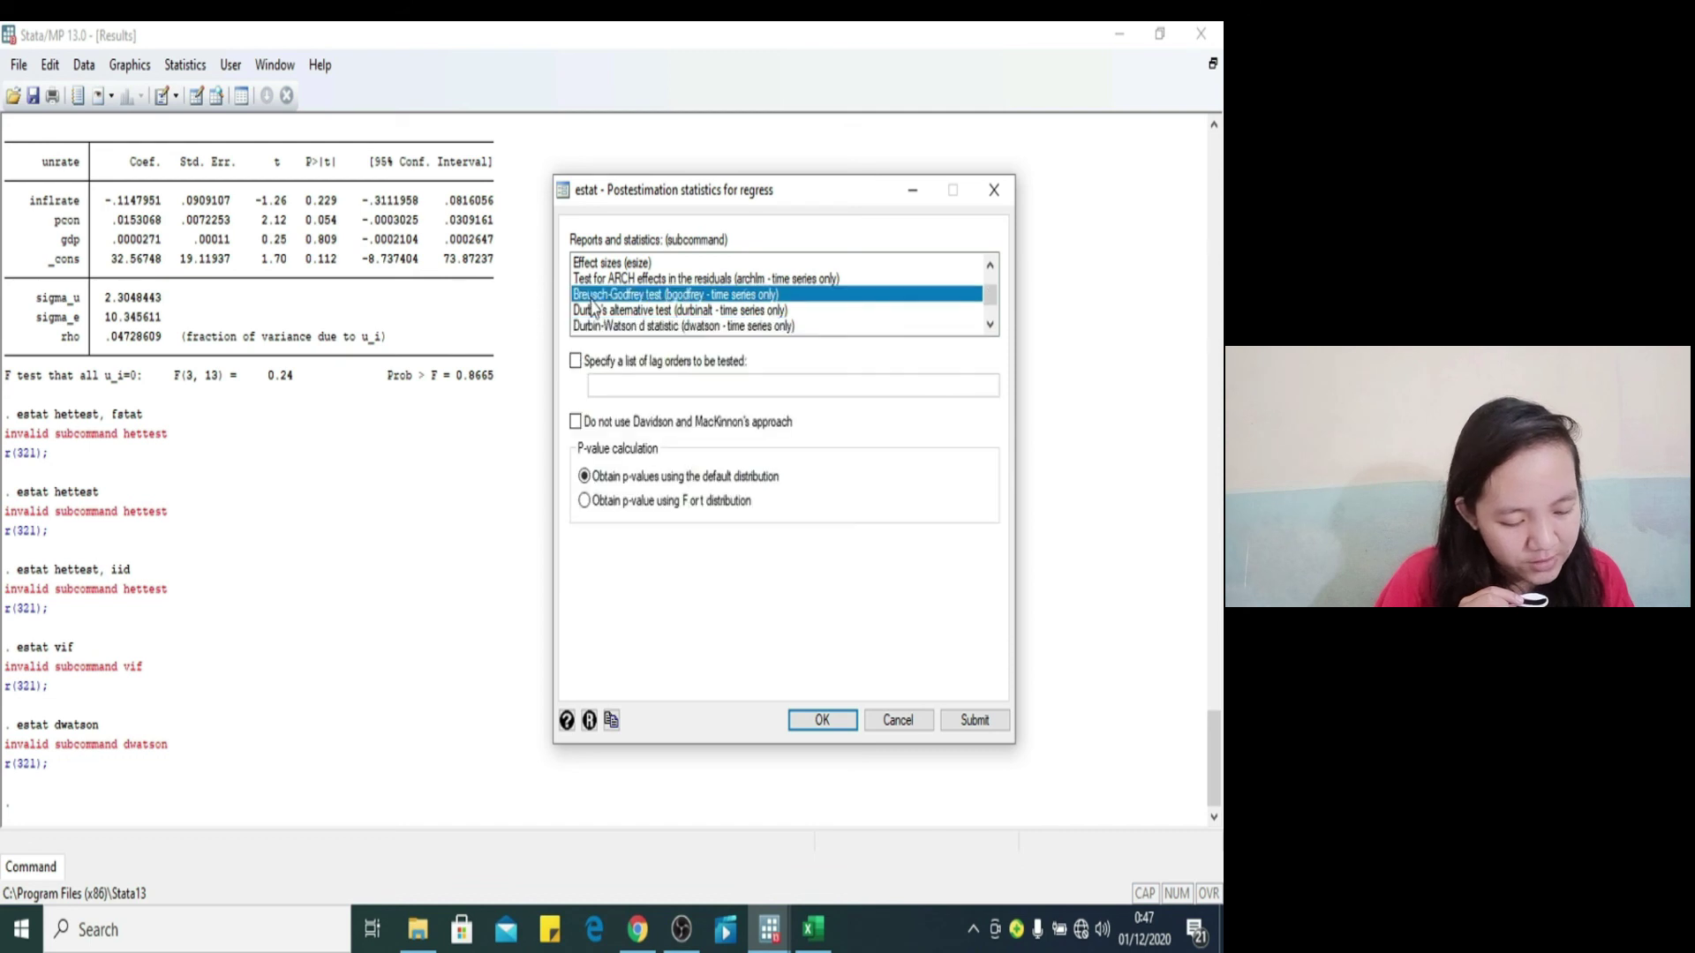
pyautogui.click(972, 722)
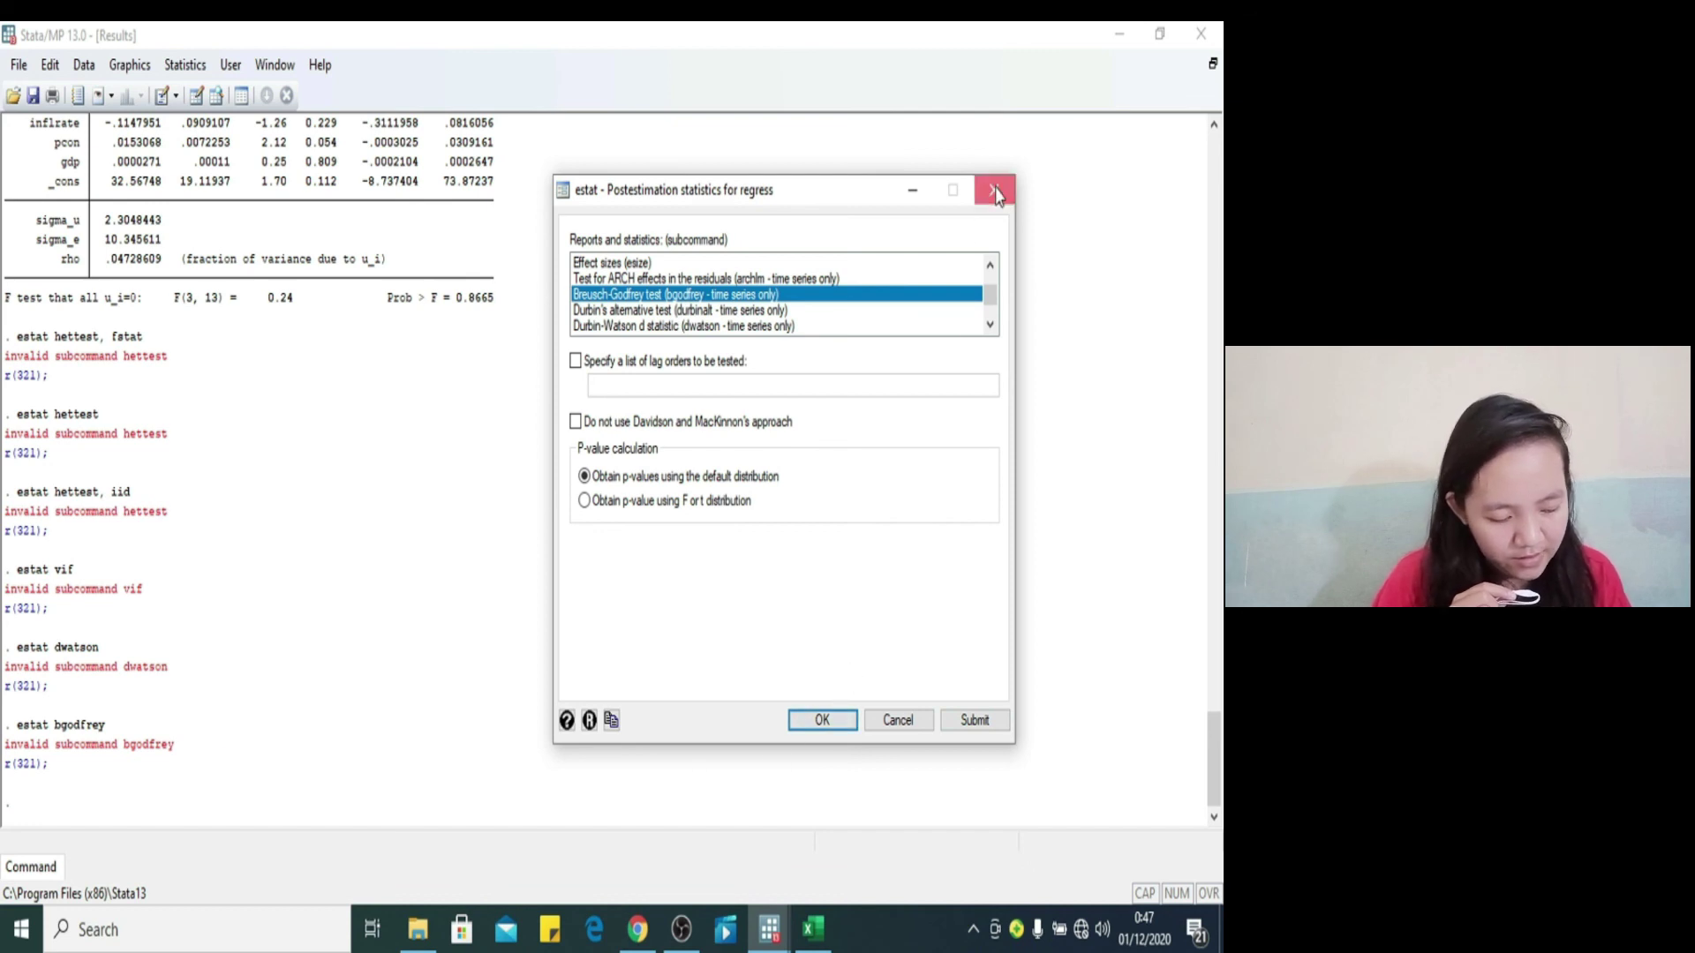
pyautogui.click(992, 188)
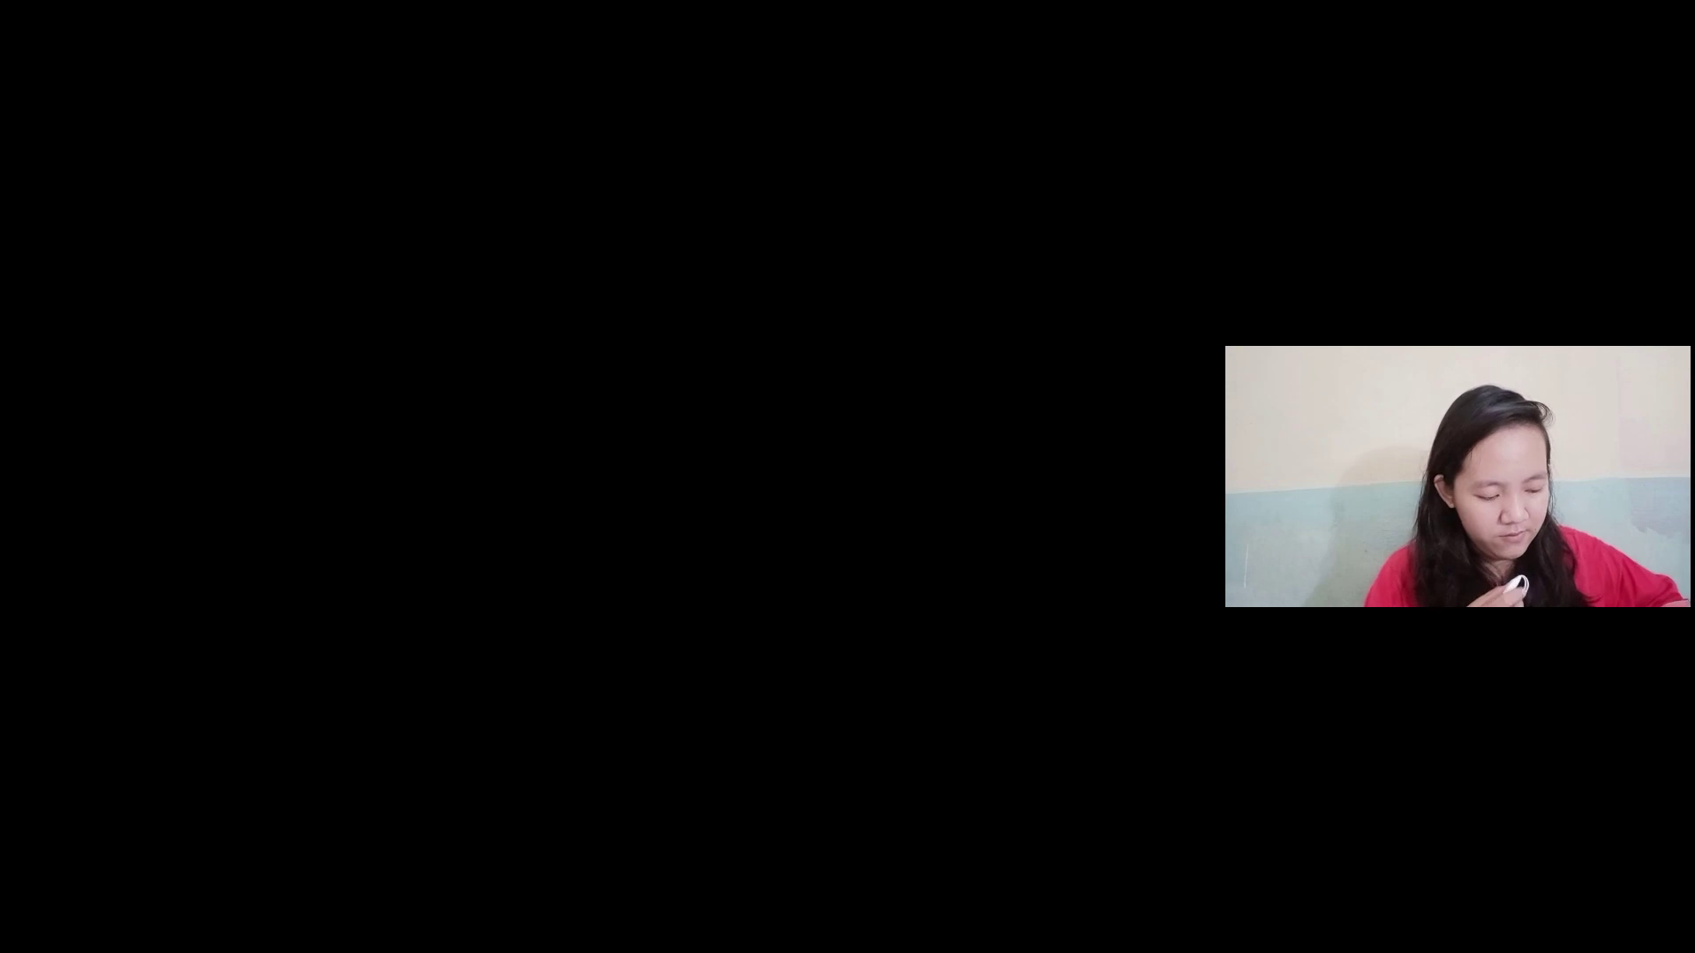